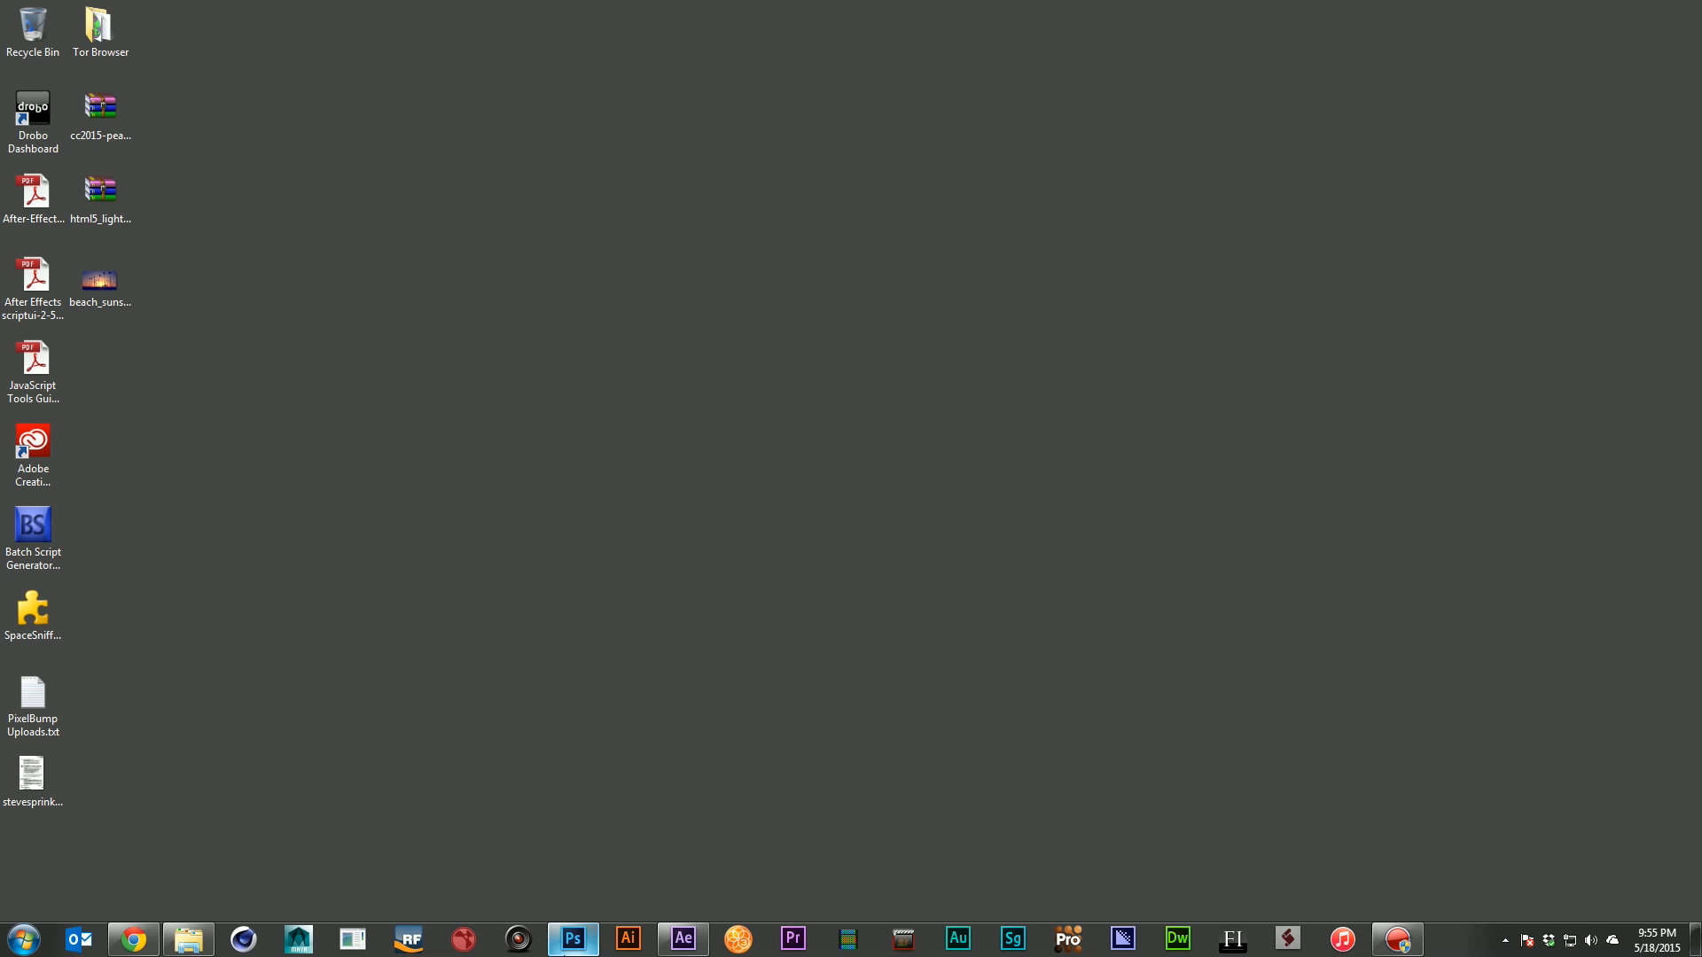
Switch to Photoshop and hide every layer of the matte painting except Layer 1, the base photo in the sky group
{"action": "left_click", "coordinate": [565, 934]}
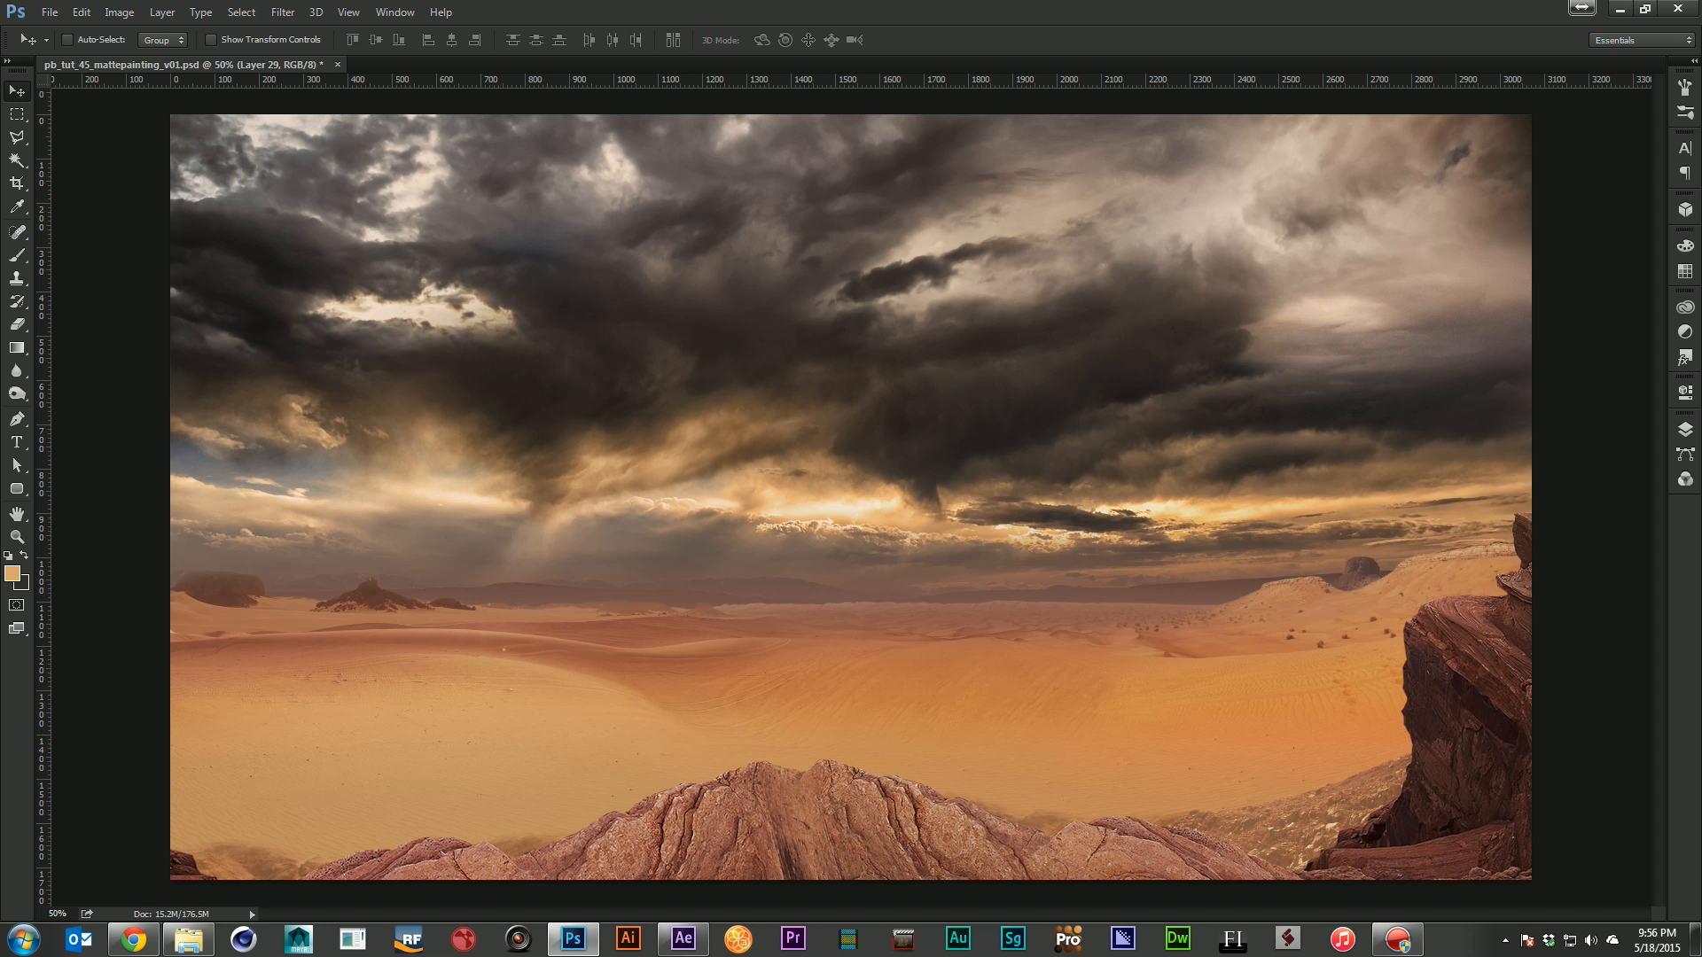
{"action": "left_click", "coordinate": [1683, 430]}
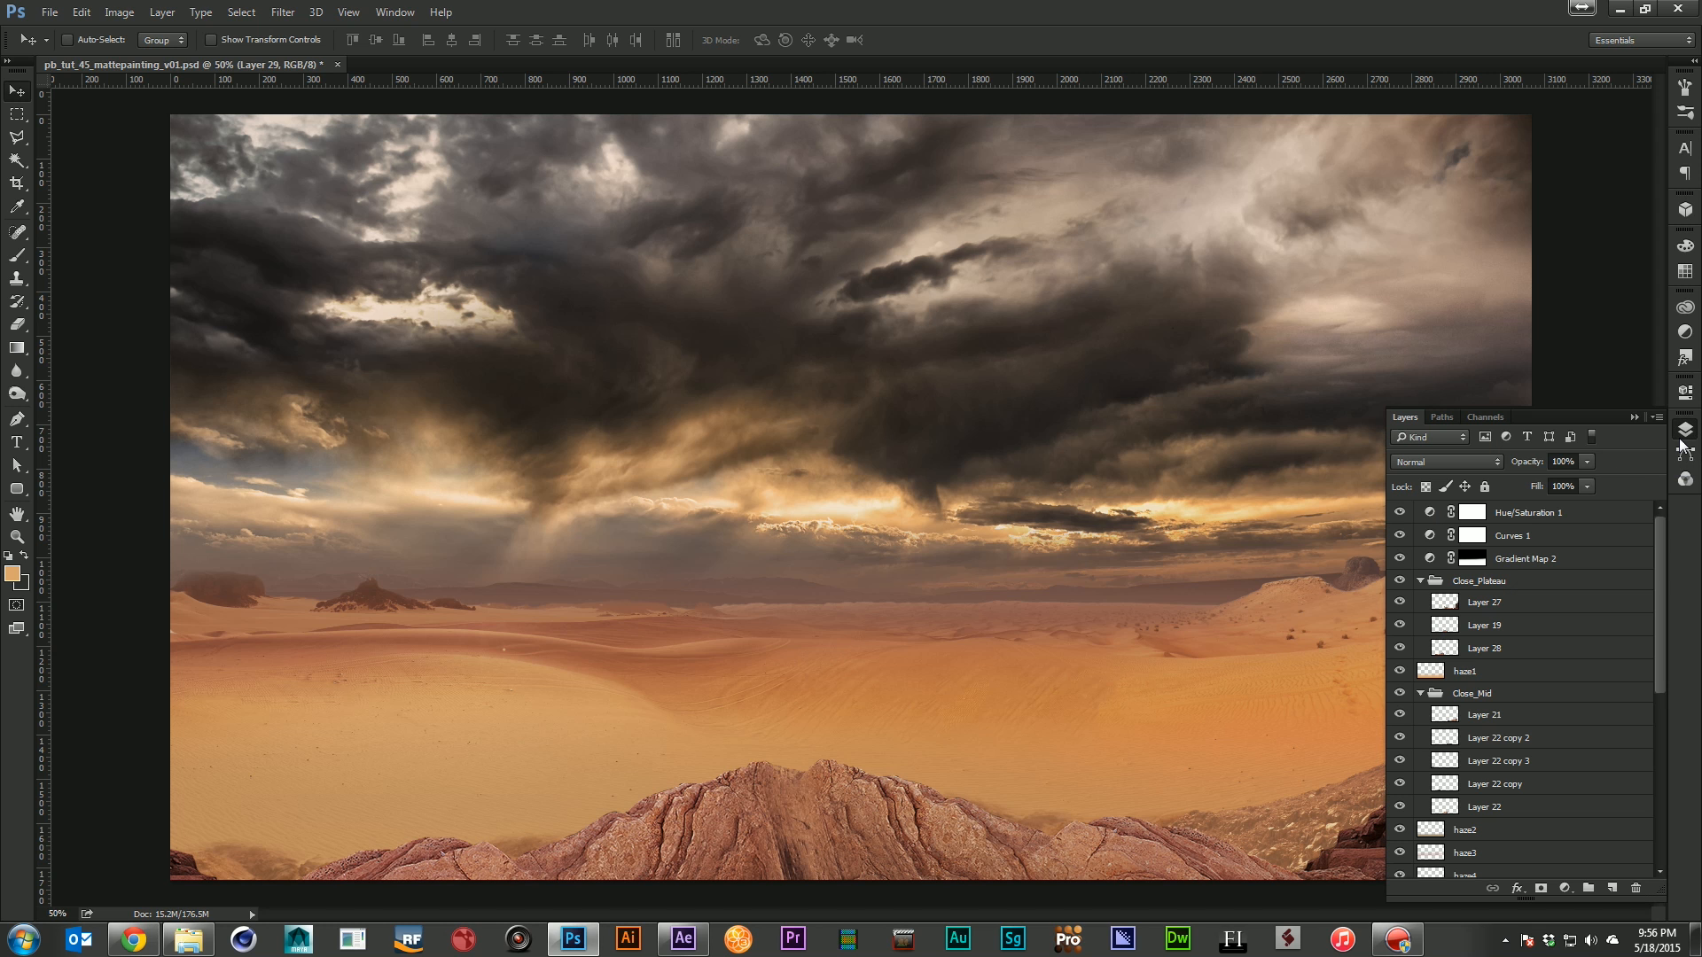
{"action": "left_click_drag", "start_coordinate": [1399, 514], "coordinate": [1400, 870]}
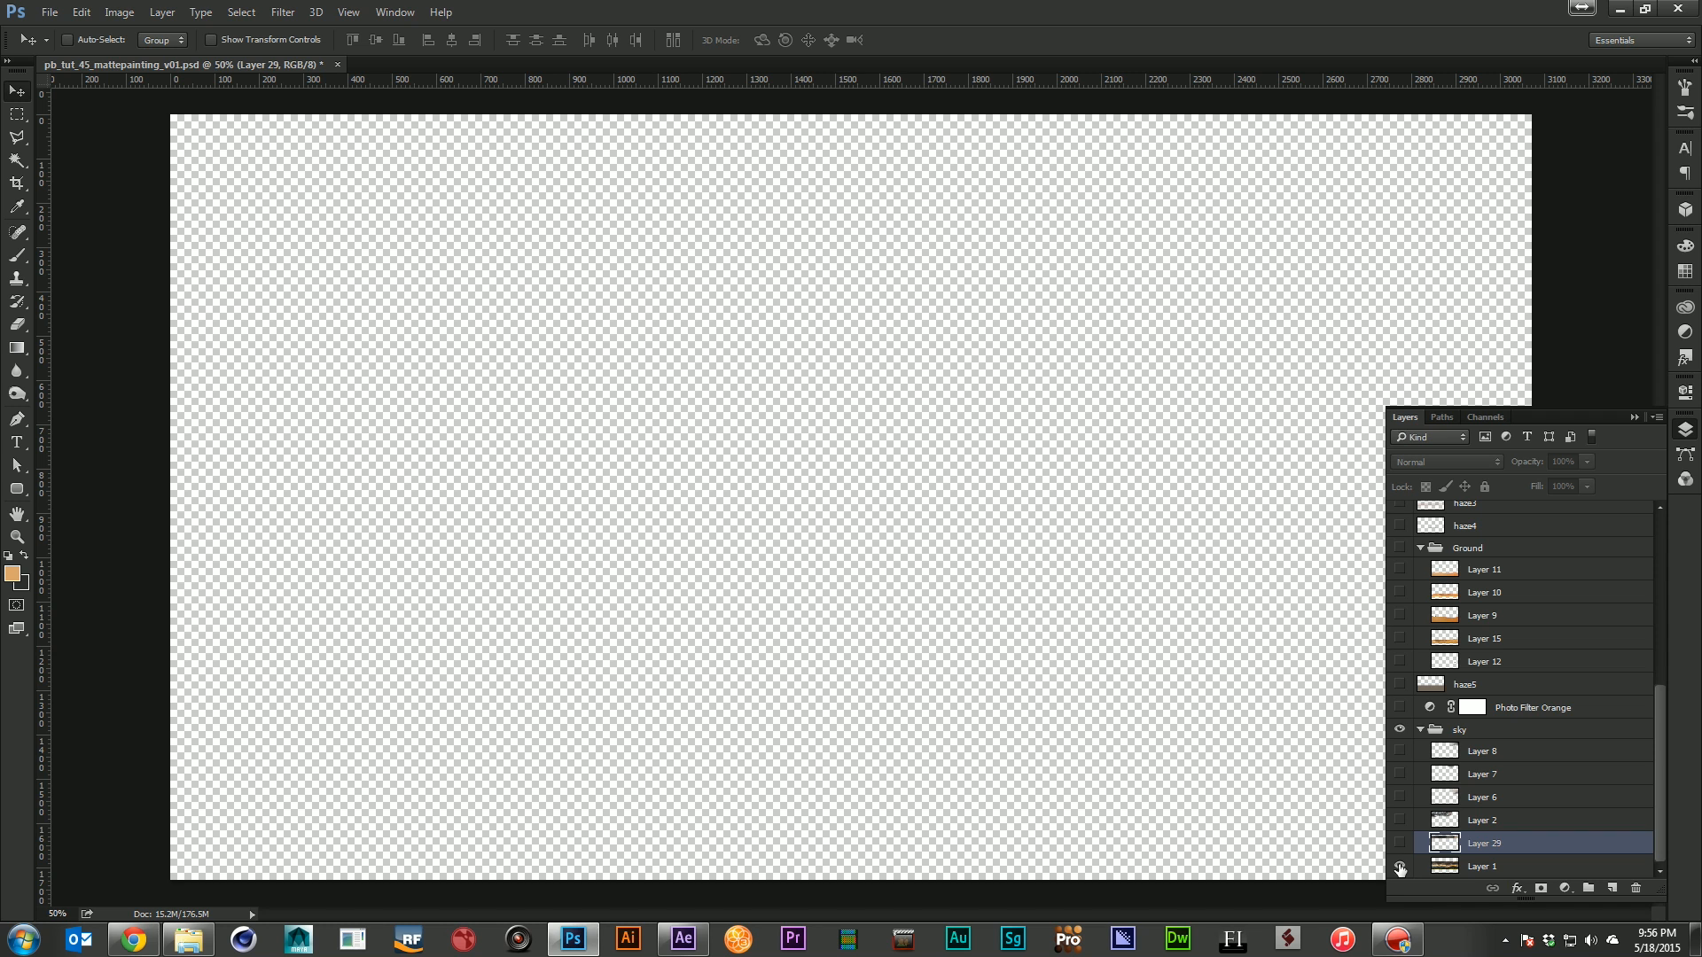
{"action": "left_click", "coordinate": [1400, 868]}
{"action": "left_click", "coordinate": [1634, 416]}
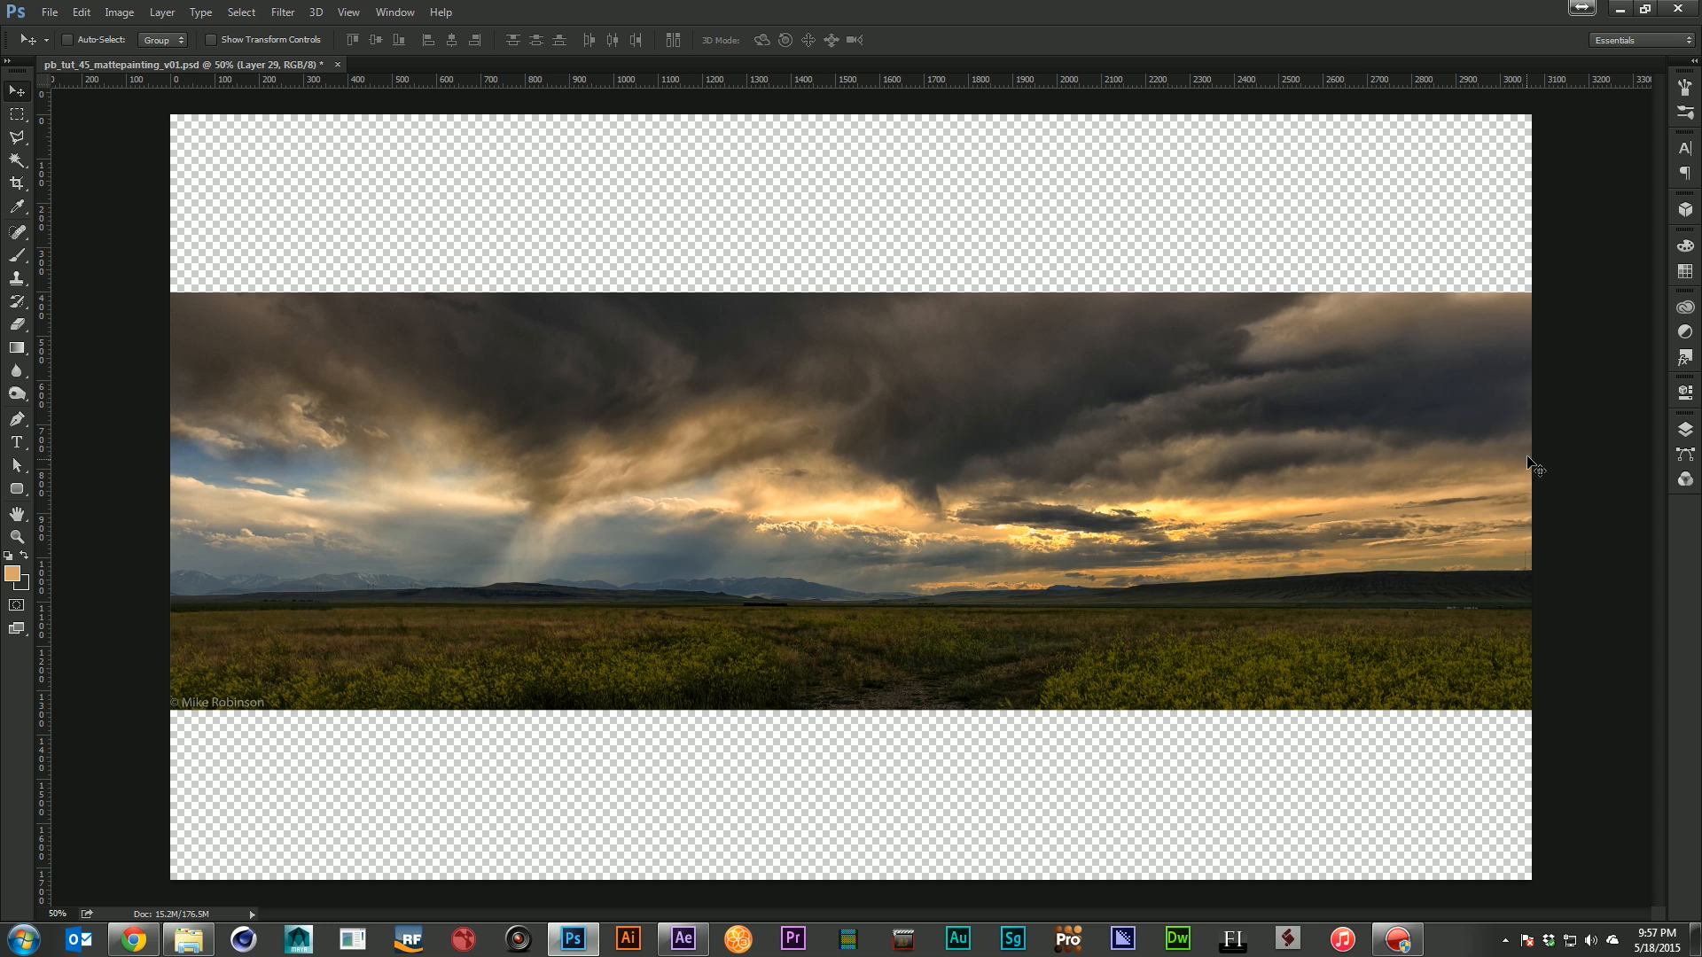
Show Layer 2, Layer 6, Layer 7 and Layer 8 in the sky group to fill in the upper clouds
{"action": "left_click", "coordinate": [1685, 429]}
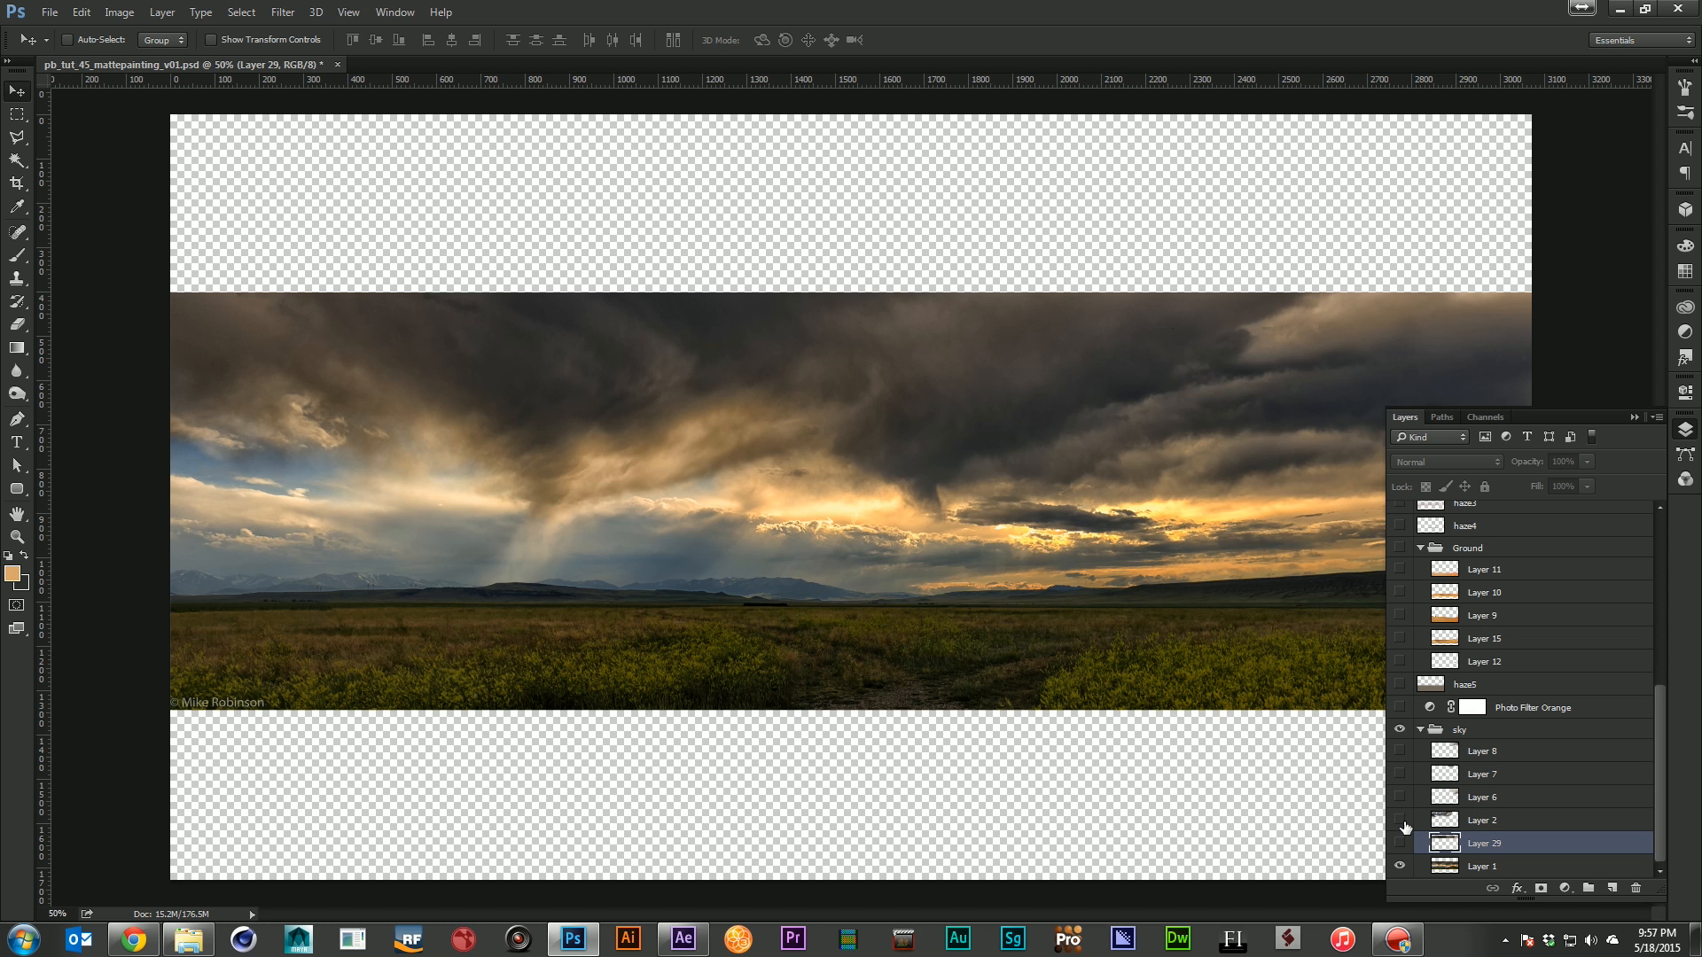
{"action": "left_click", "coordinate": [1401, 821]}
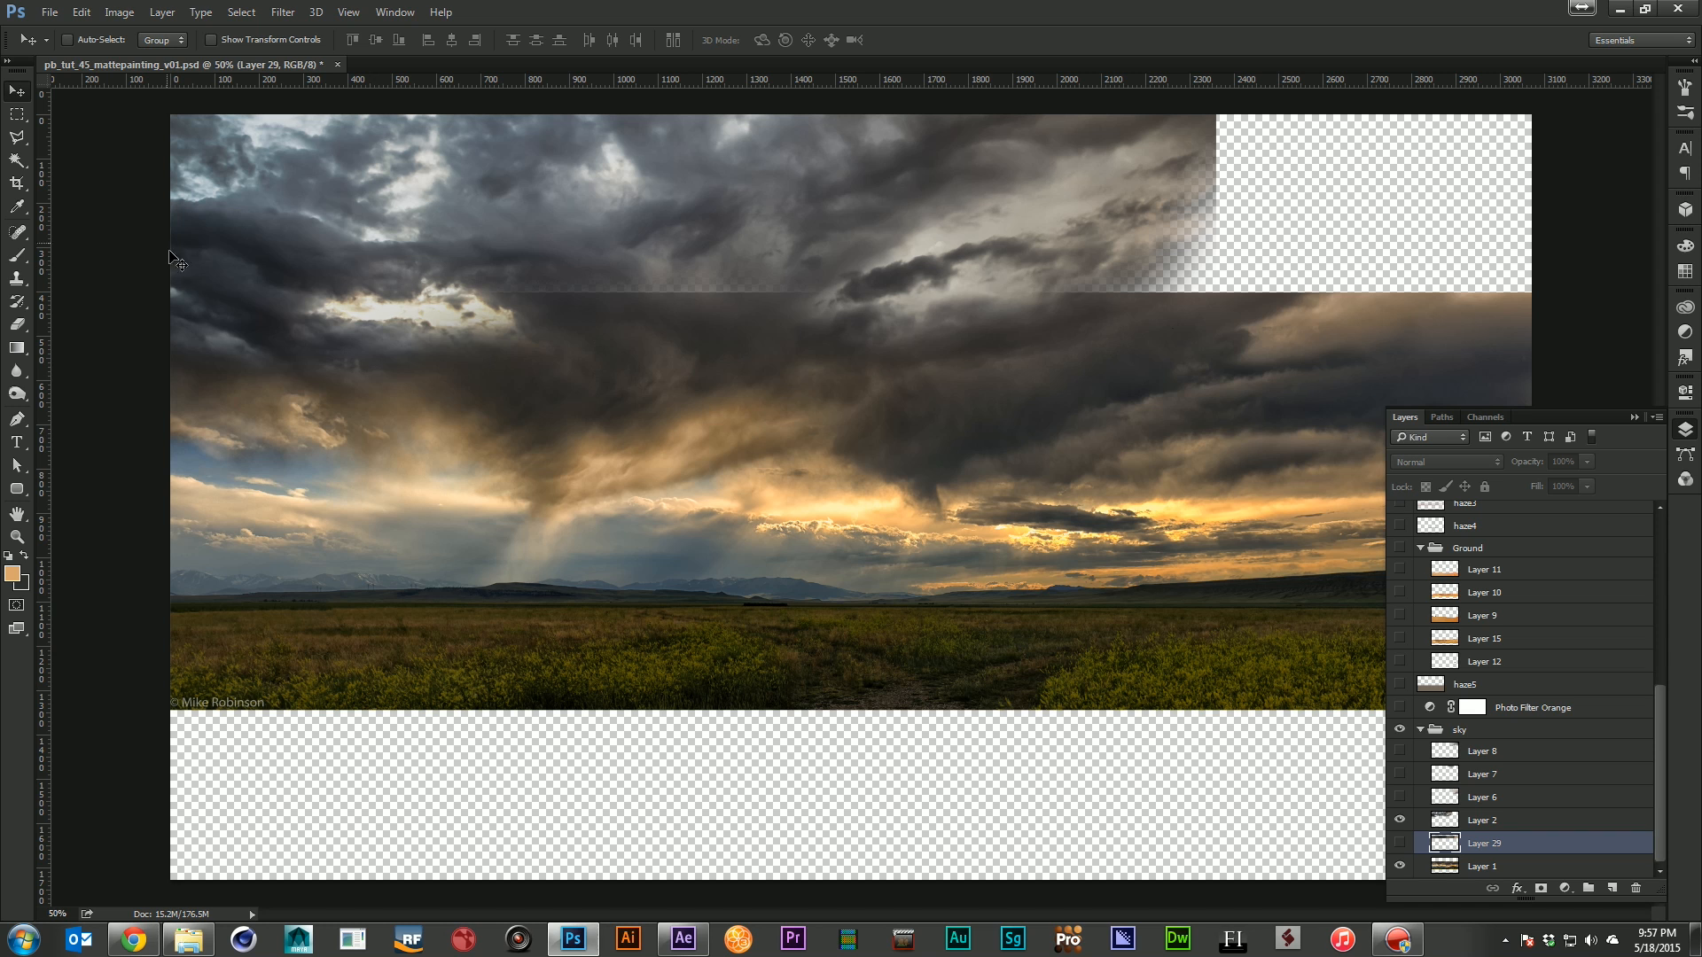
{"action": "left_click", "coordinate": [1399, 797]}
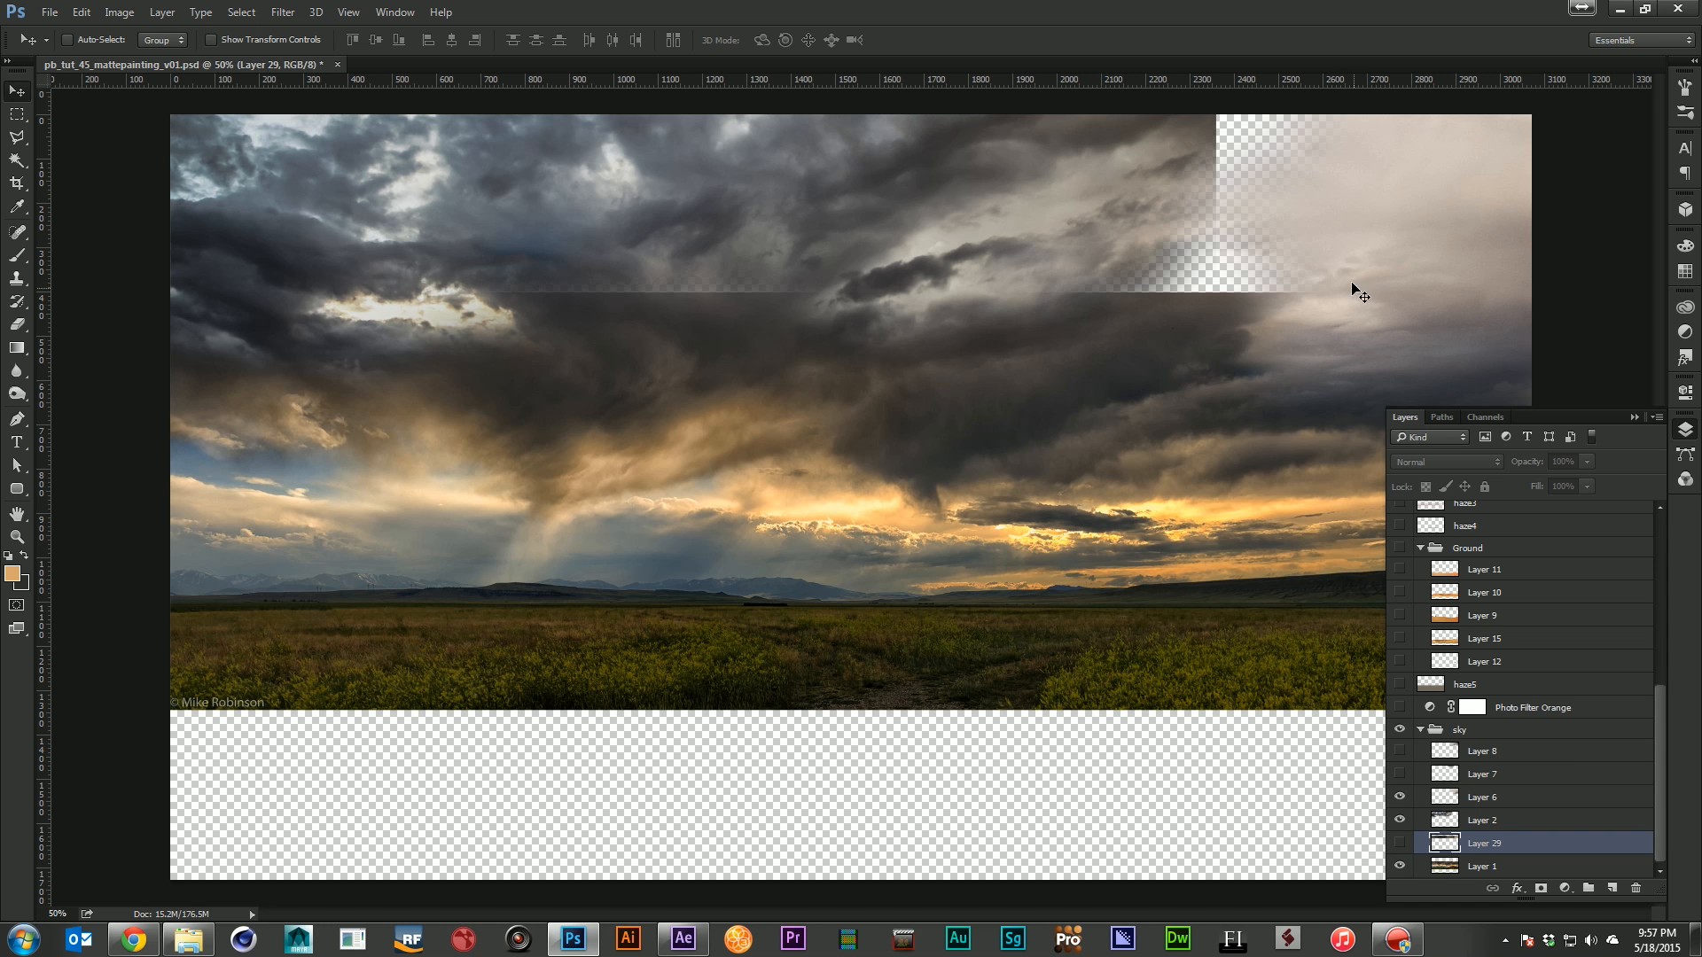
{"action": "left_click", "coordinate": [1399, 774]}
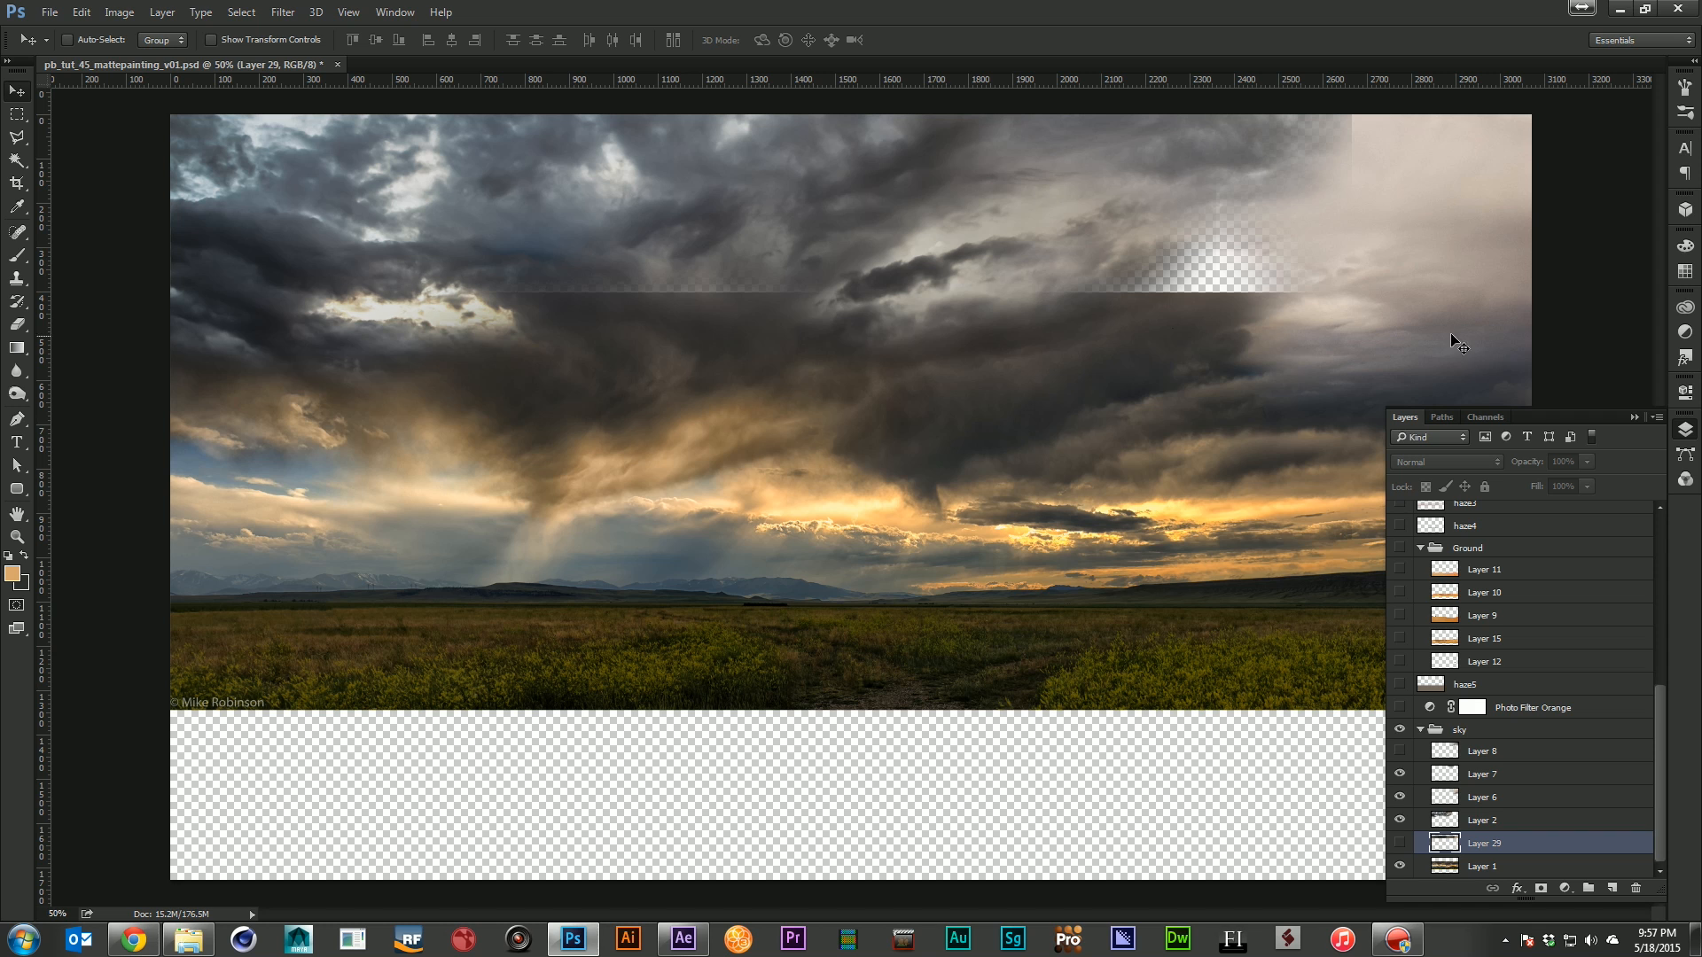
{"action": "left_click", "coordinate": [1400, 751]}
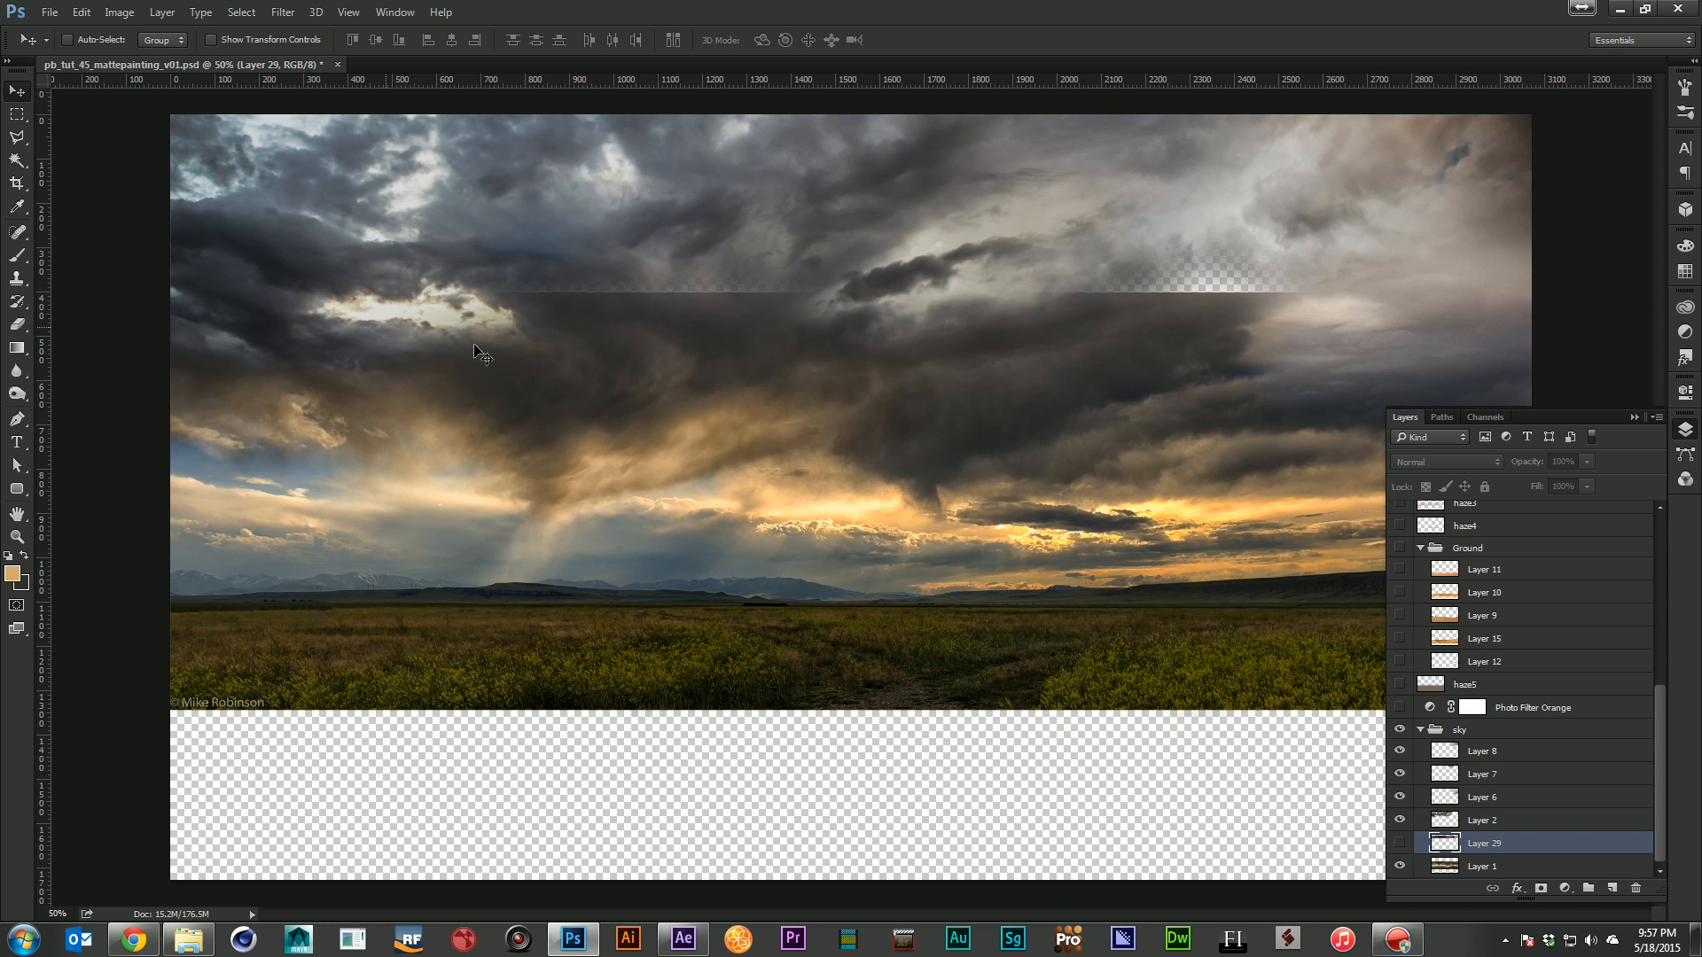
Show Layer 29 beneath the sky group's cloud layers, comparing it alone and combined with Layers 2, 6, 7 and 8
{"action": "left_click_drag", "start_coordinate": [1399, 827], "coordinate": [1398, 752]}
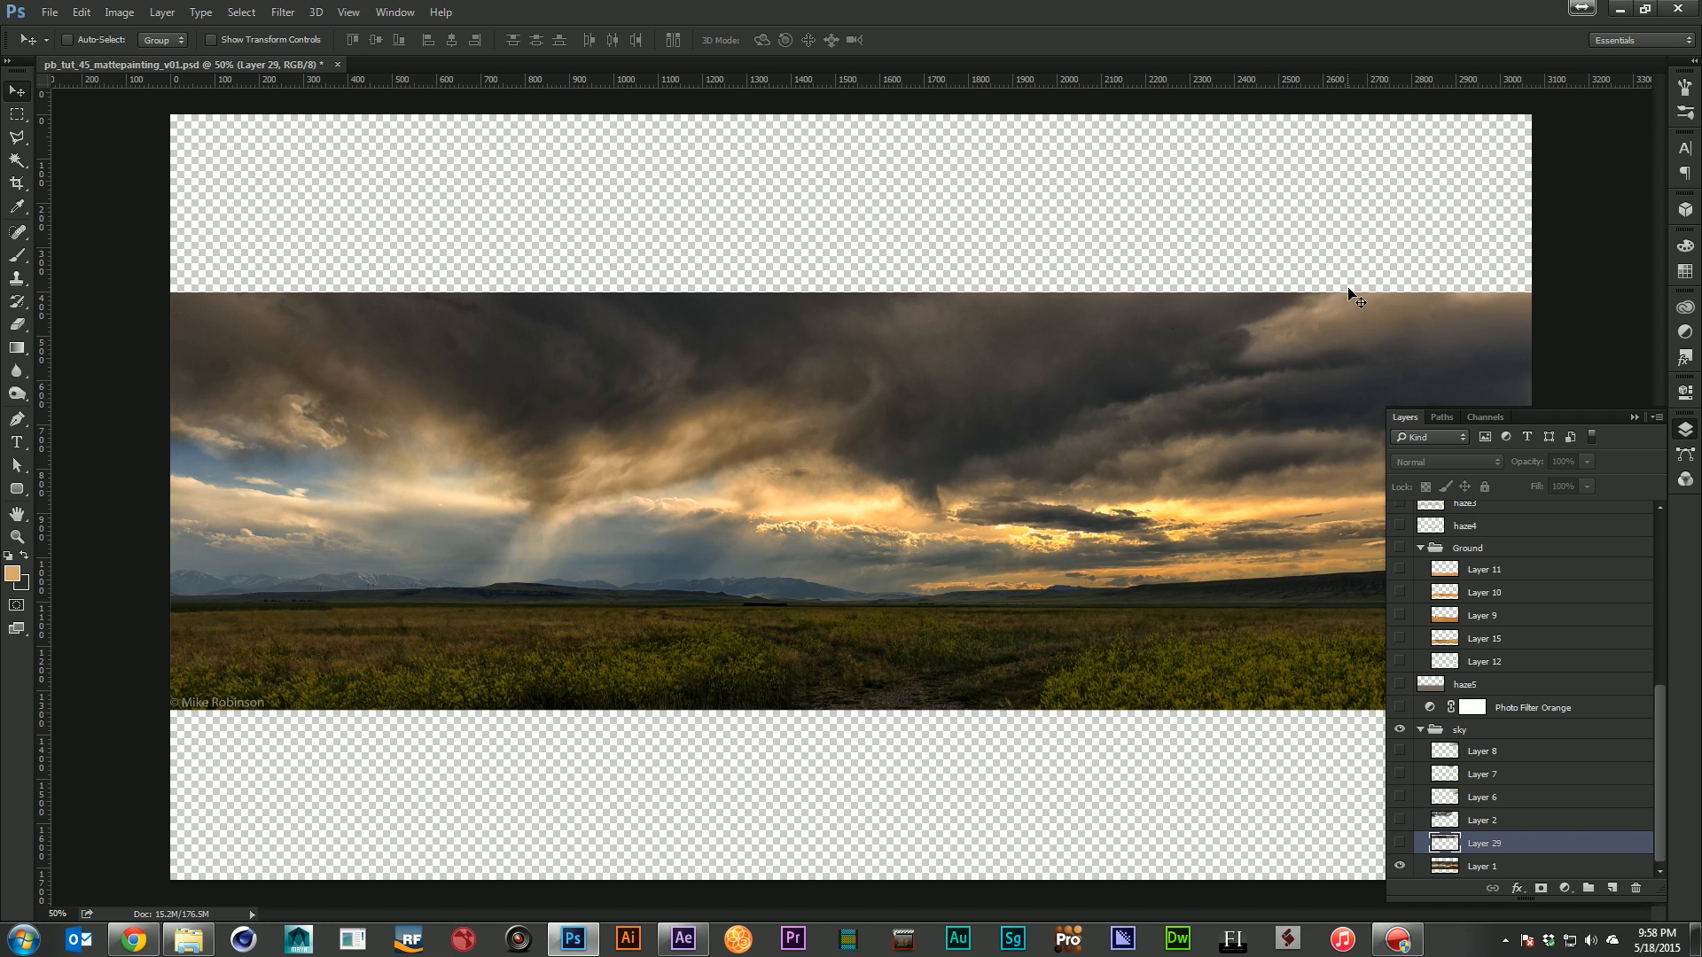
{"action": "left_click", "coordinate": [1400, 843]}
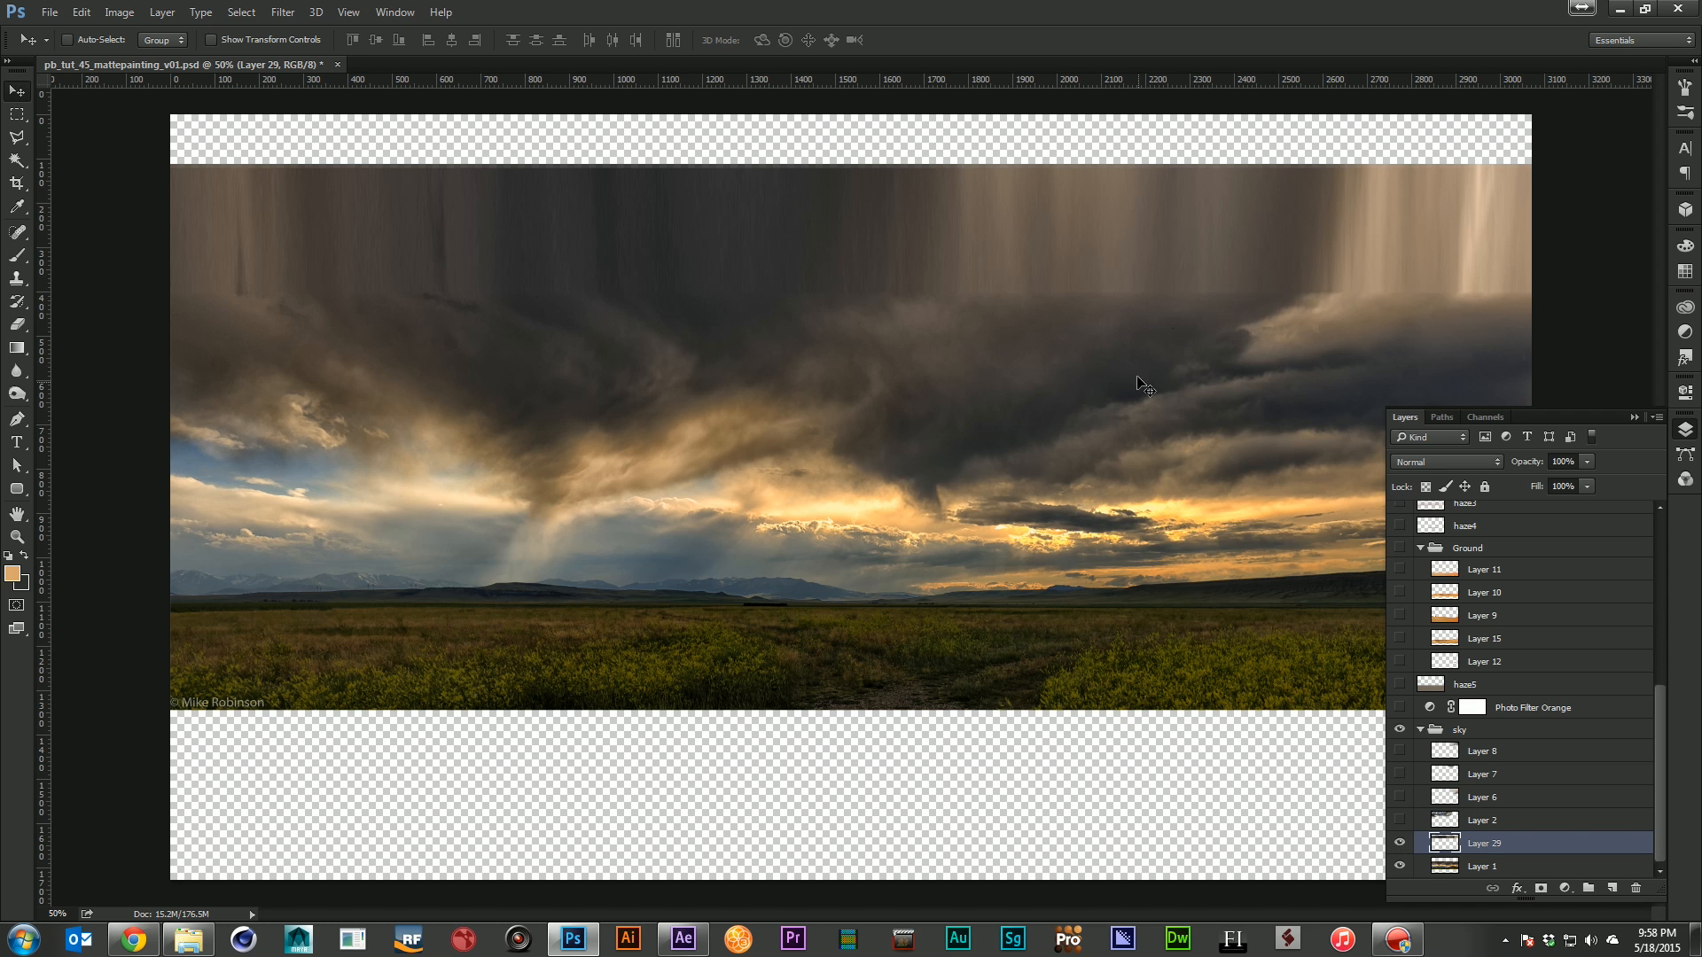
{"action": "left_click_drag", "start_coordinate": [1403, 829], "coordinate": [1399, 751]}
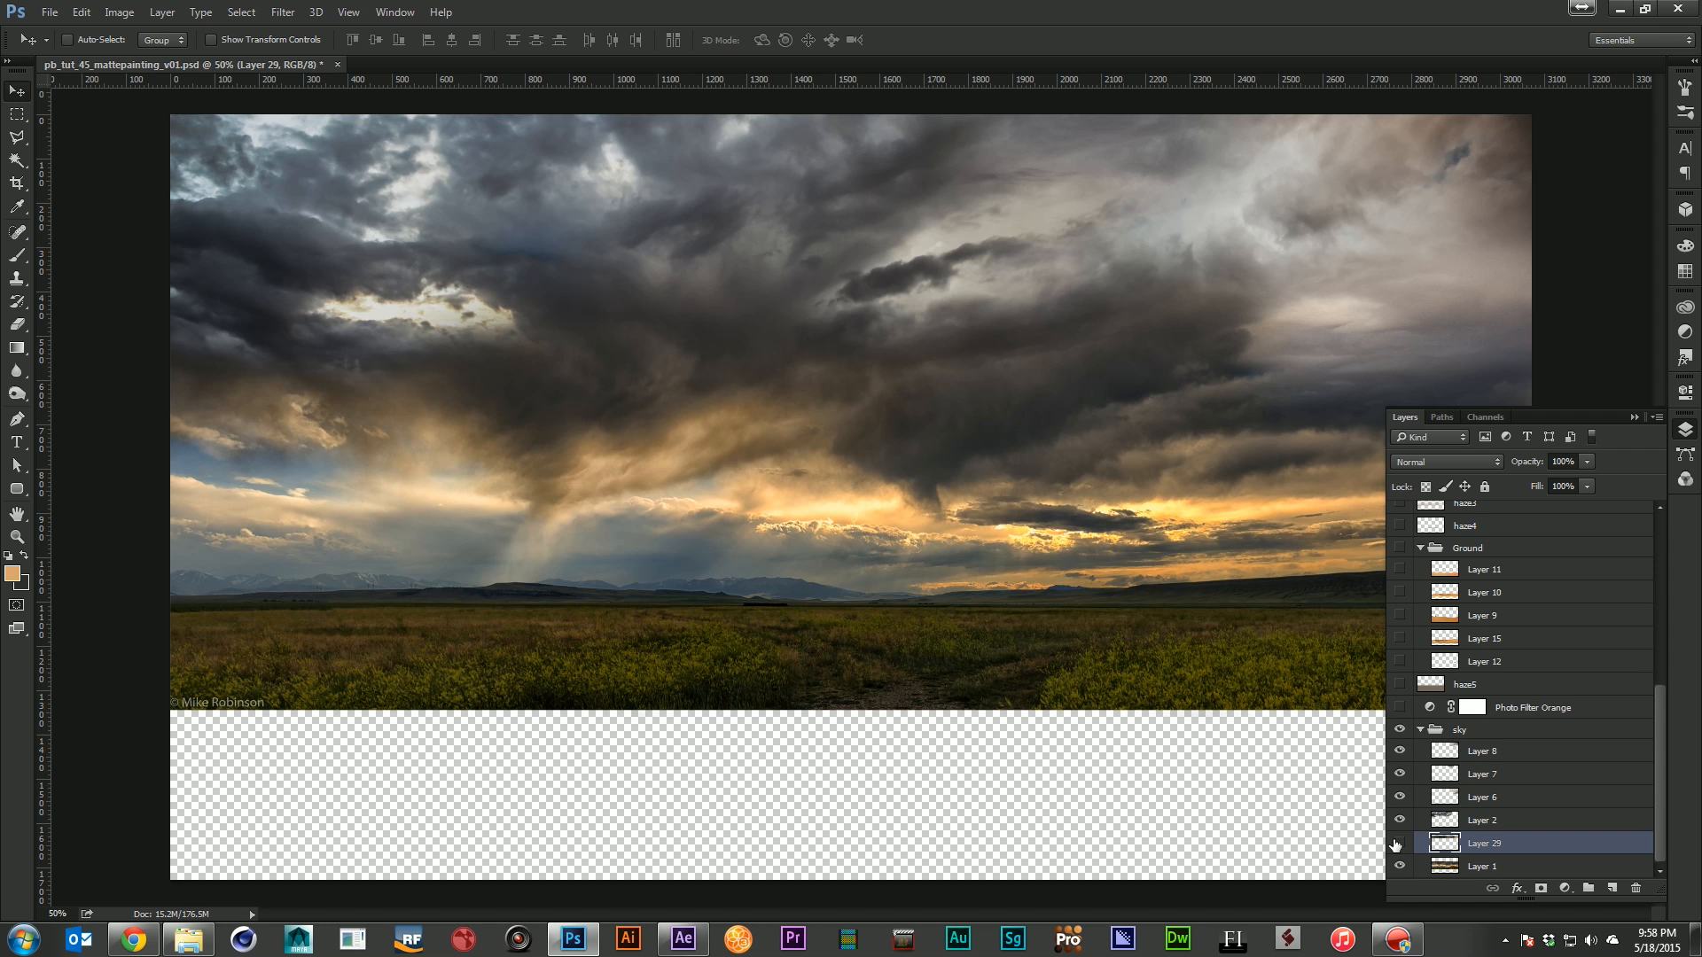
{"action": "left_click", "coordinate": [1399, 843]}
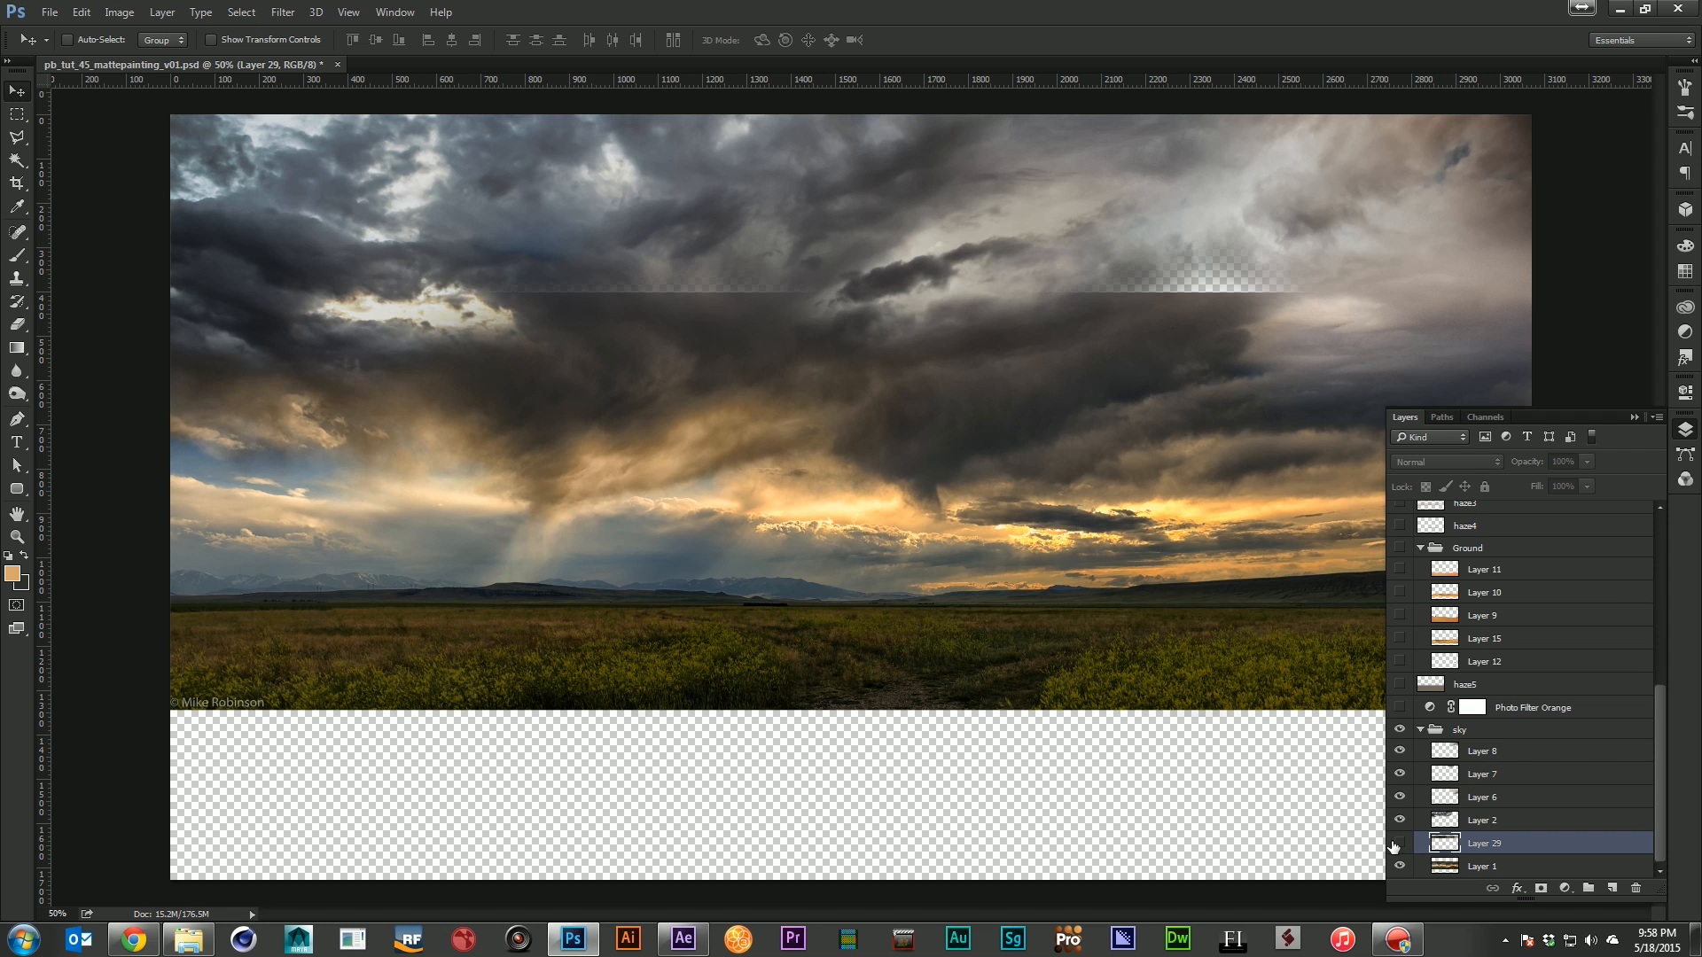
{"action": "left_click", "coordinate": [1399, 843]}
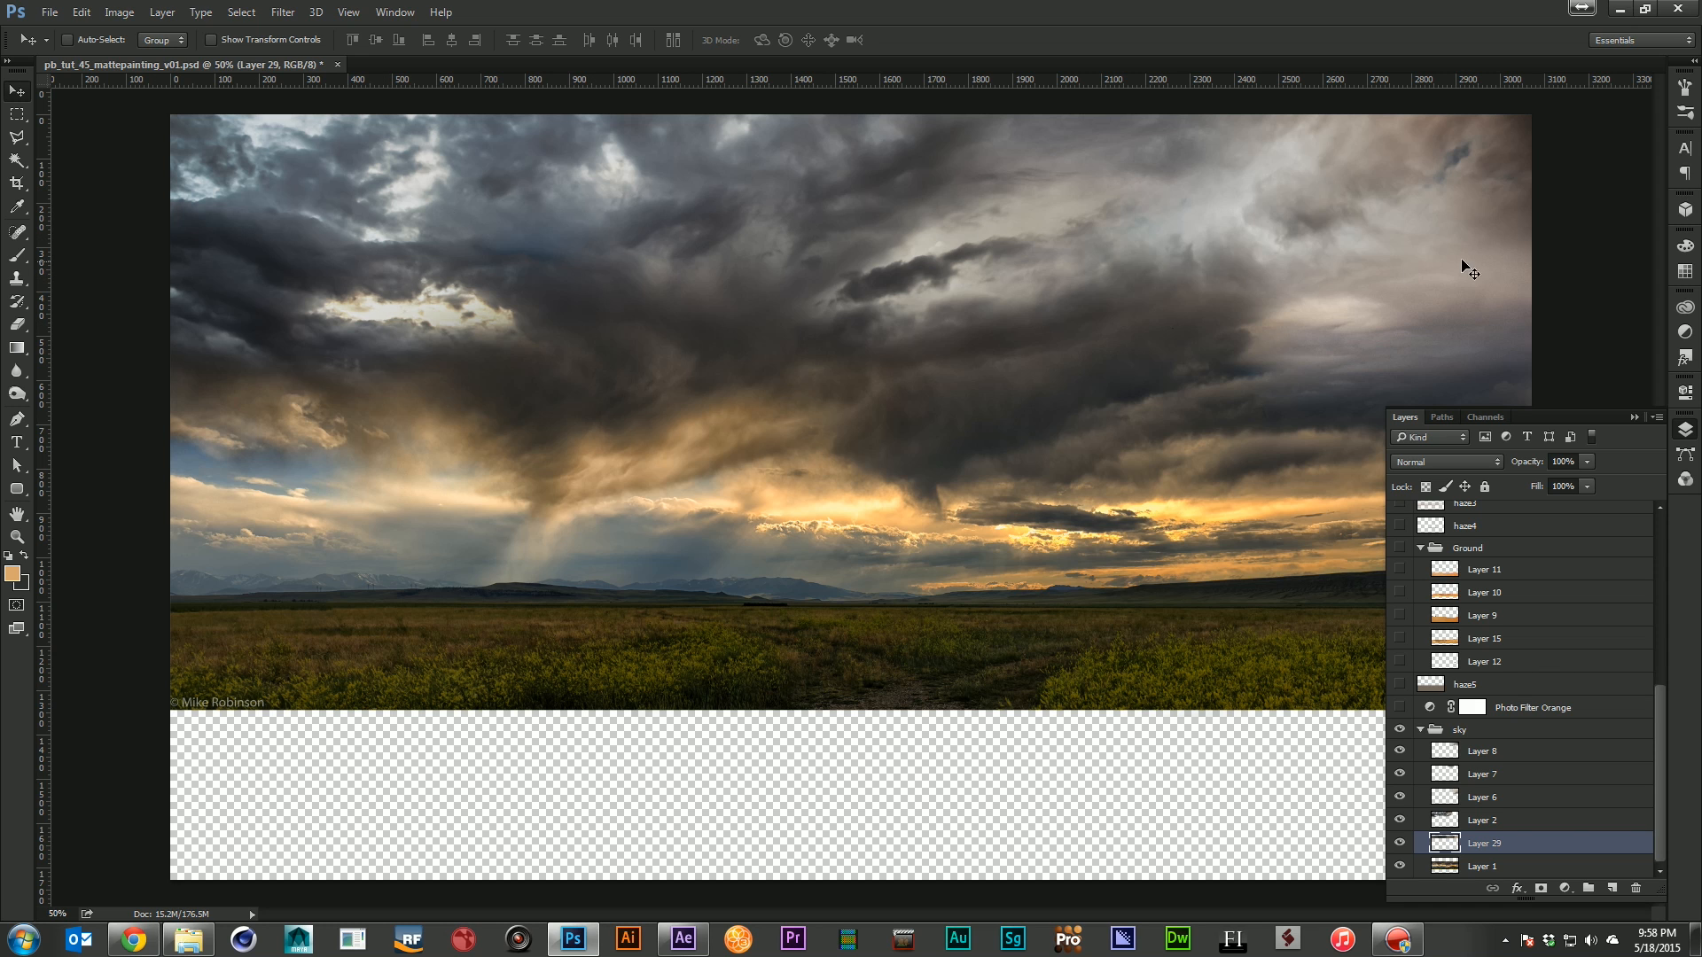
Inspect the Photo Filter Orange adjustment's settings and make that adjustment layer visible over the sky
{"action": "double_click", "coordinate": [1436, 709]}
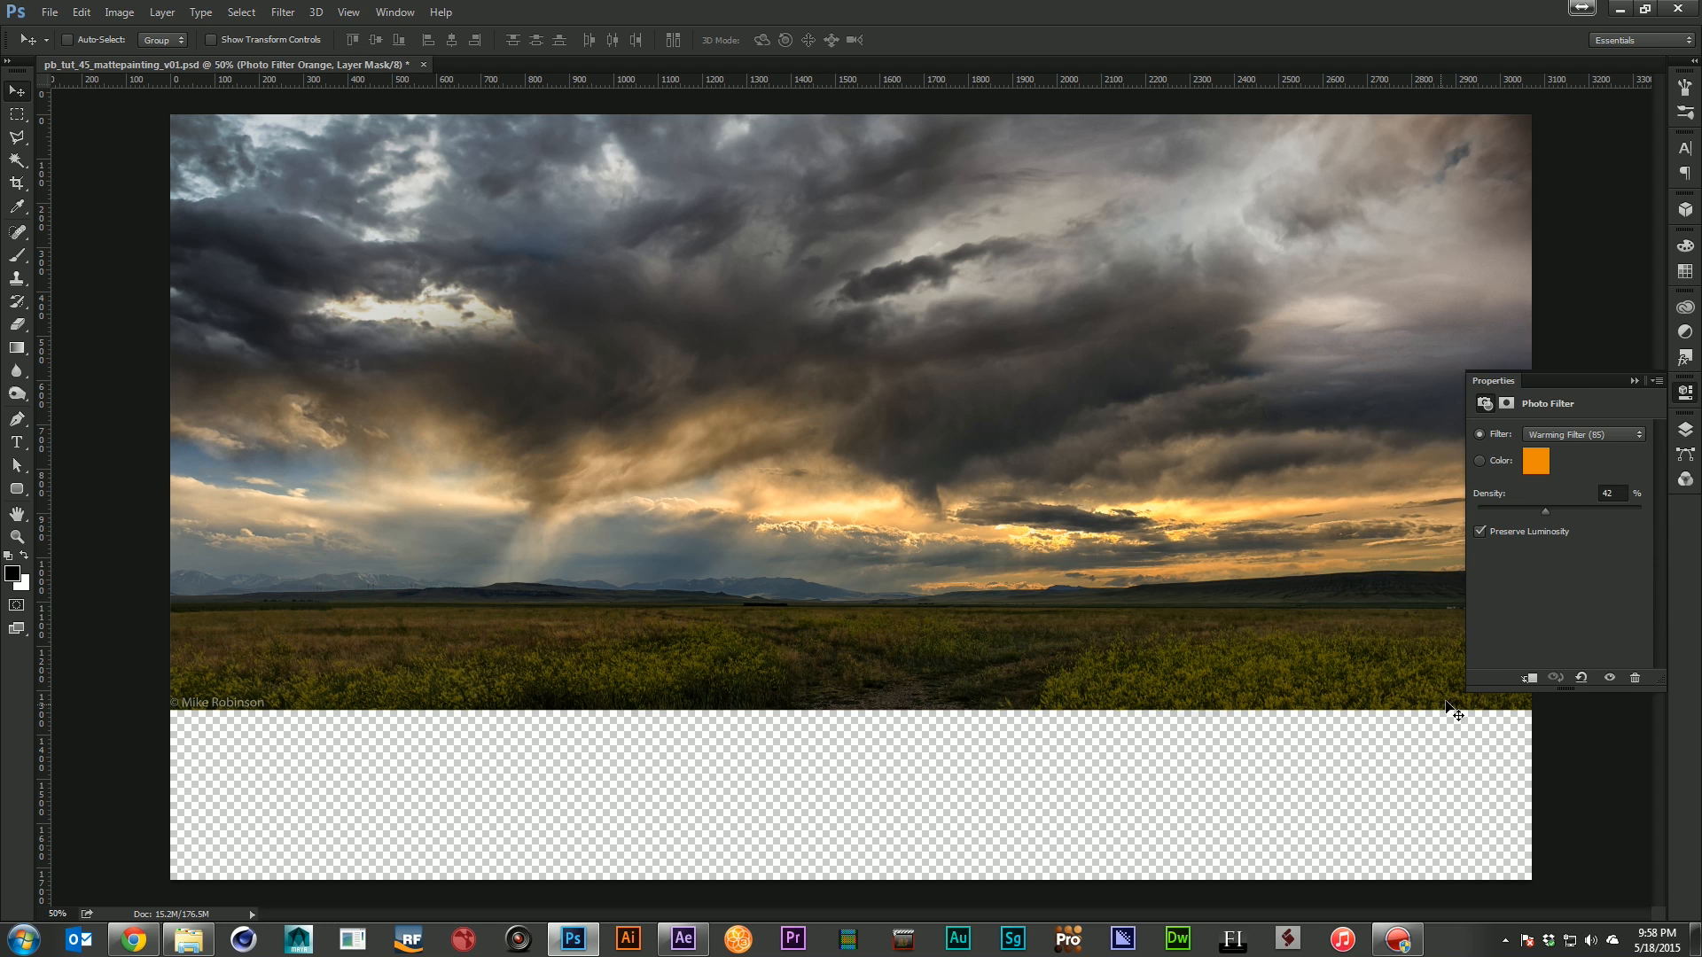
{"action": "left_click", "coordinate": [1685, 429]}
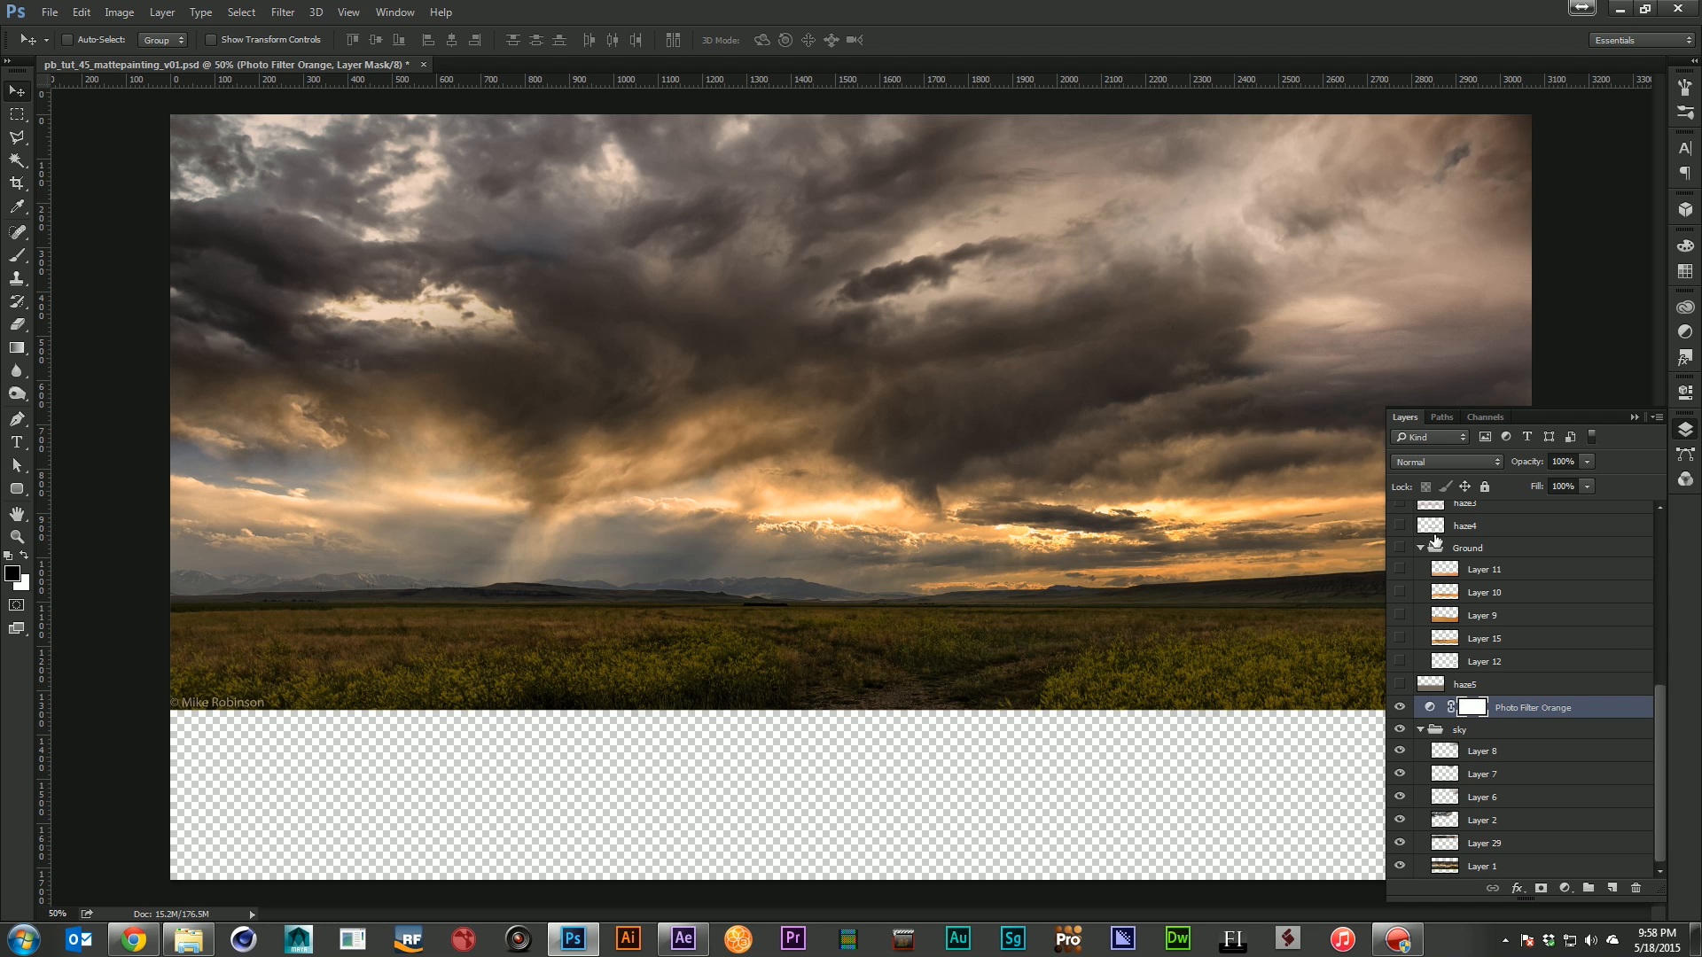
Show Layer 10, the first dune image in the Ground group, and view the full canvas
{"action": "scroll", "coordinate": [1549, 758], "scroll_direction": "up", "scroll_amount": 1}
{"action": "scroll", "coordinate": [1549, 756], "scroll_direction": "up", "scroll_amount": 1}
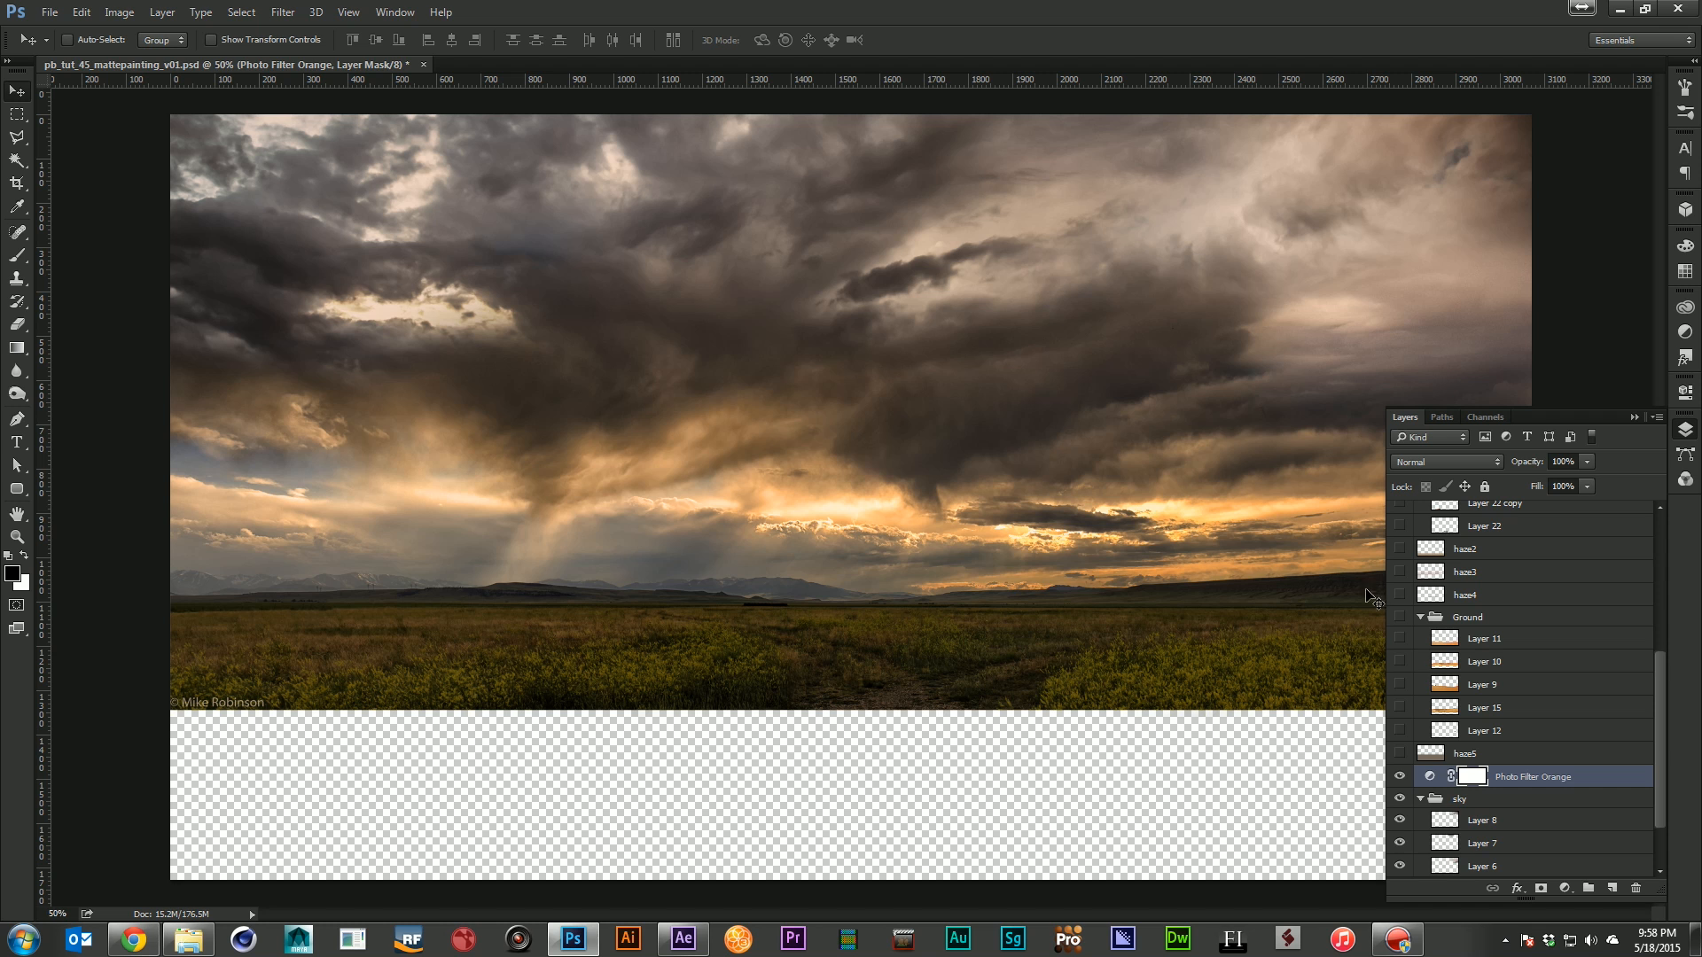
{"action": "left_click", "coordinate": [1401, 661]}
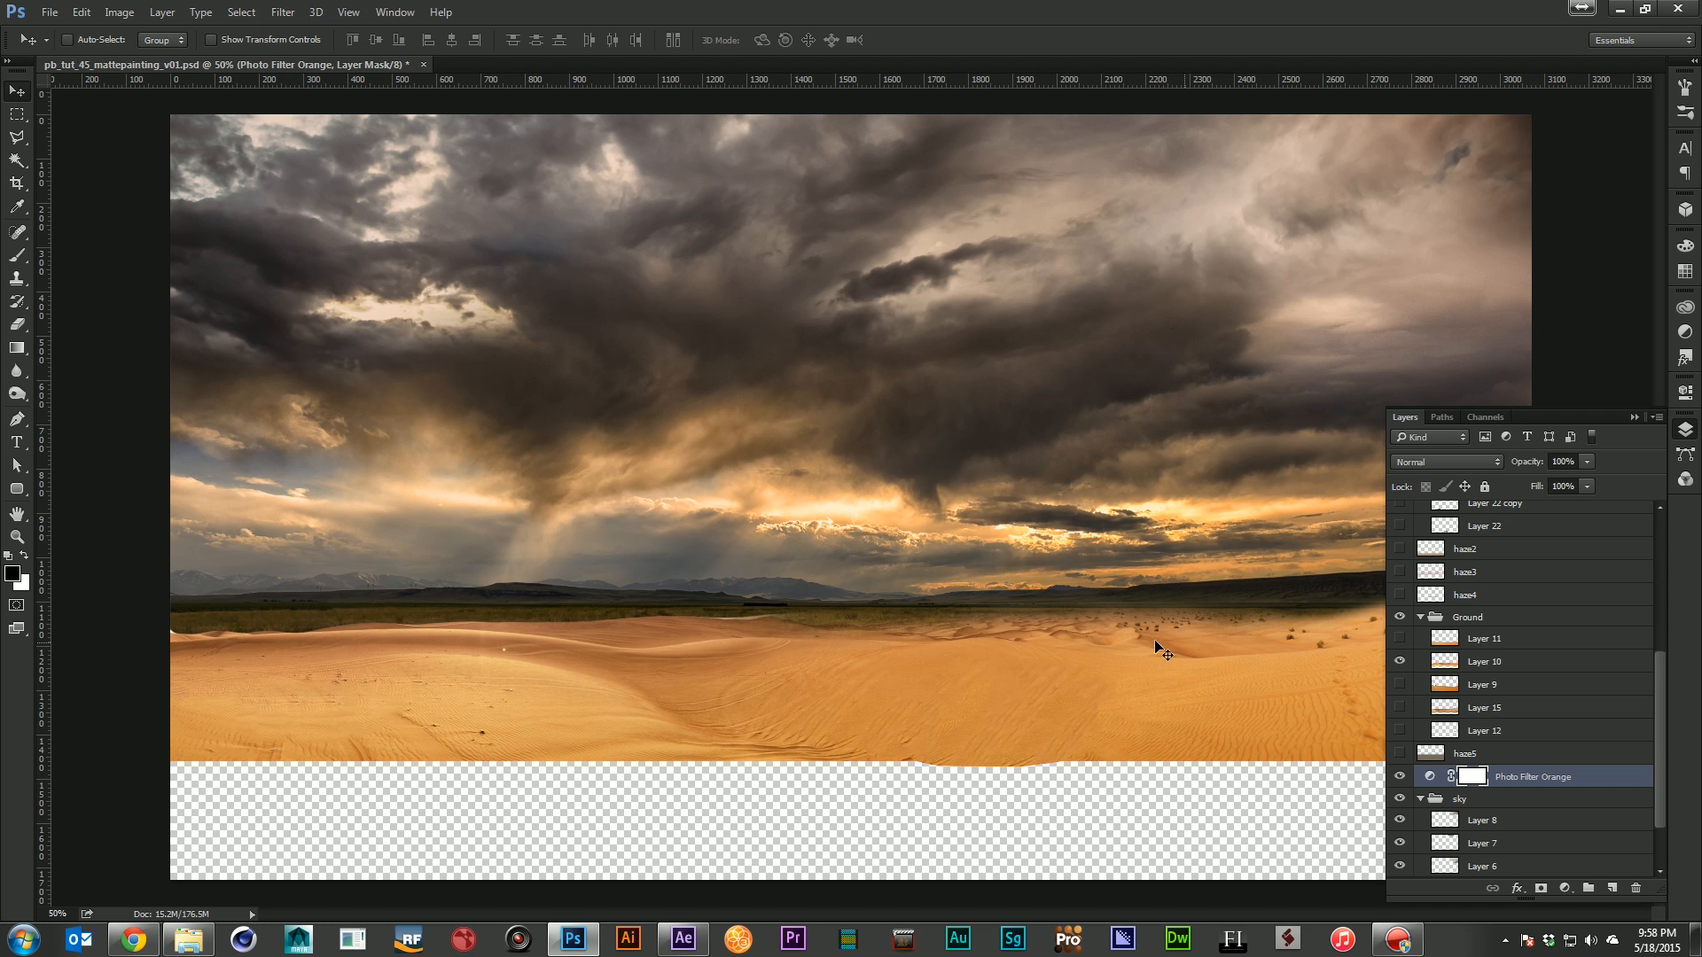
{"action": "left_click", "coordinate": [1637, 416]}
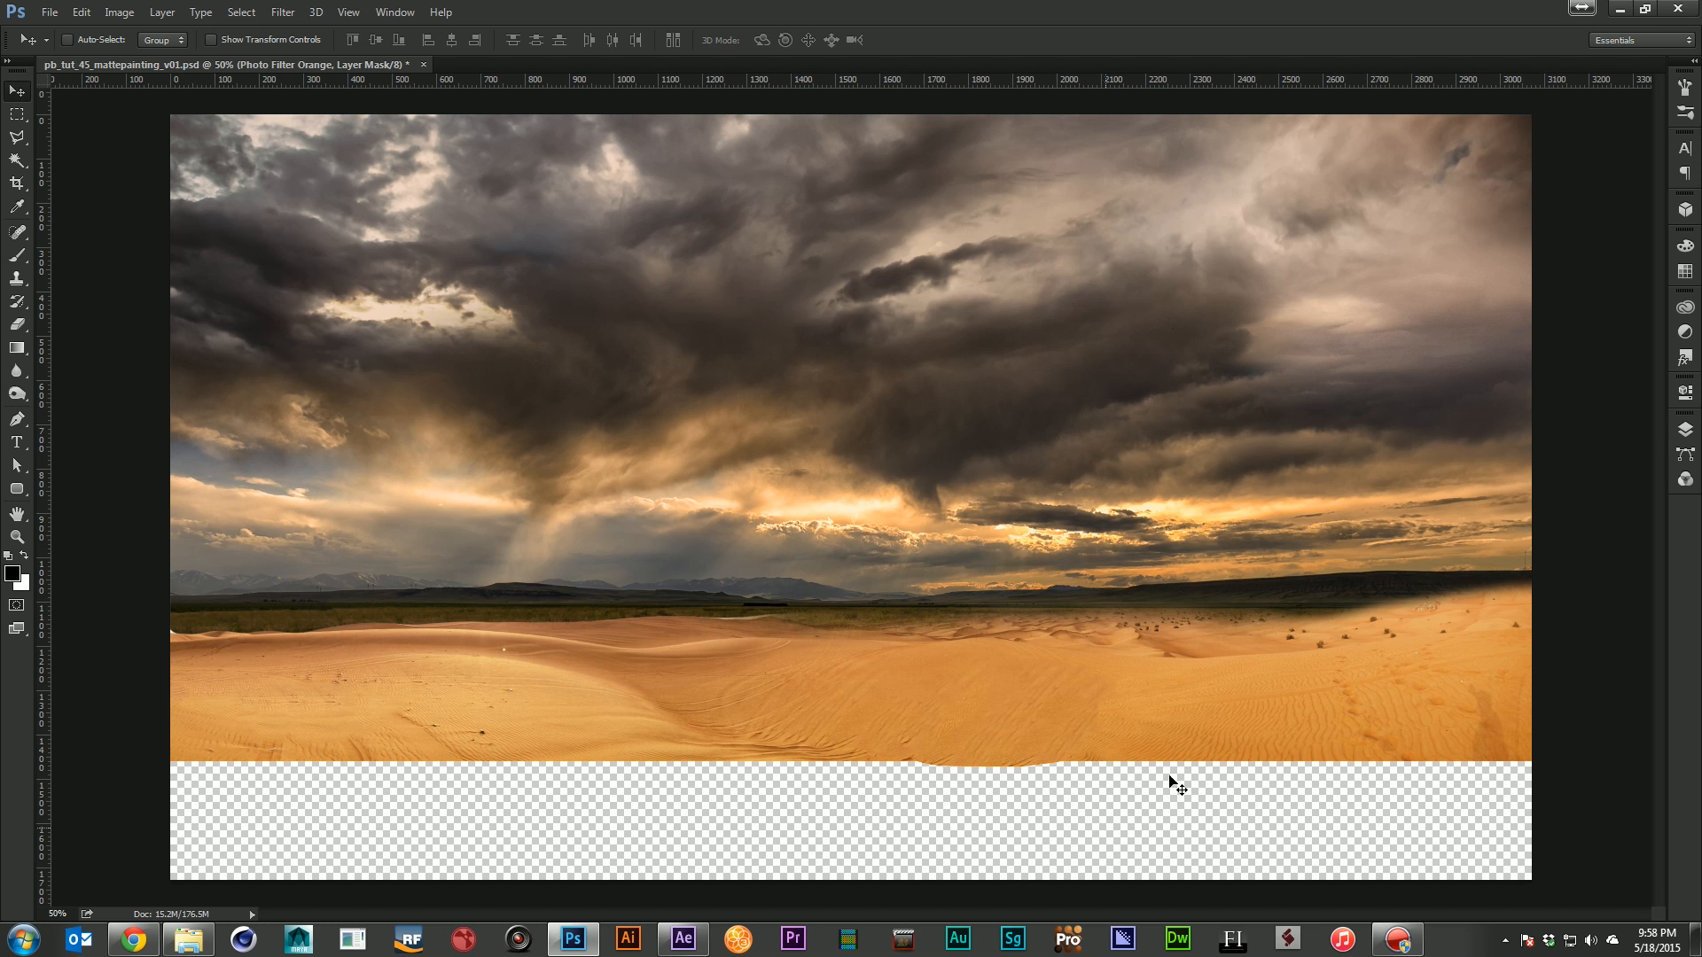
Show Layer 11, the foreground sand in the Ground group, and compare it with Layer 10 hidden and shown
{"action": "left_click", "coordinate": [1686, 431]}
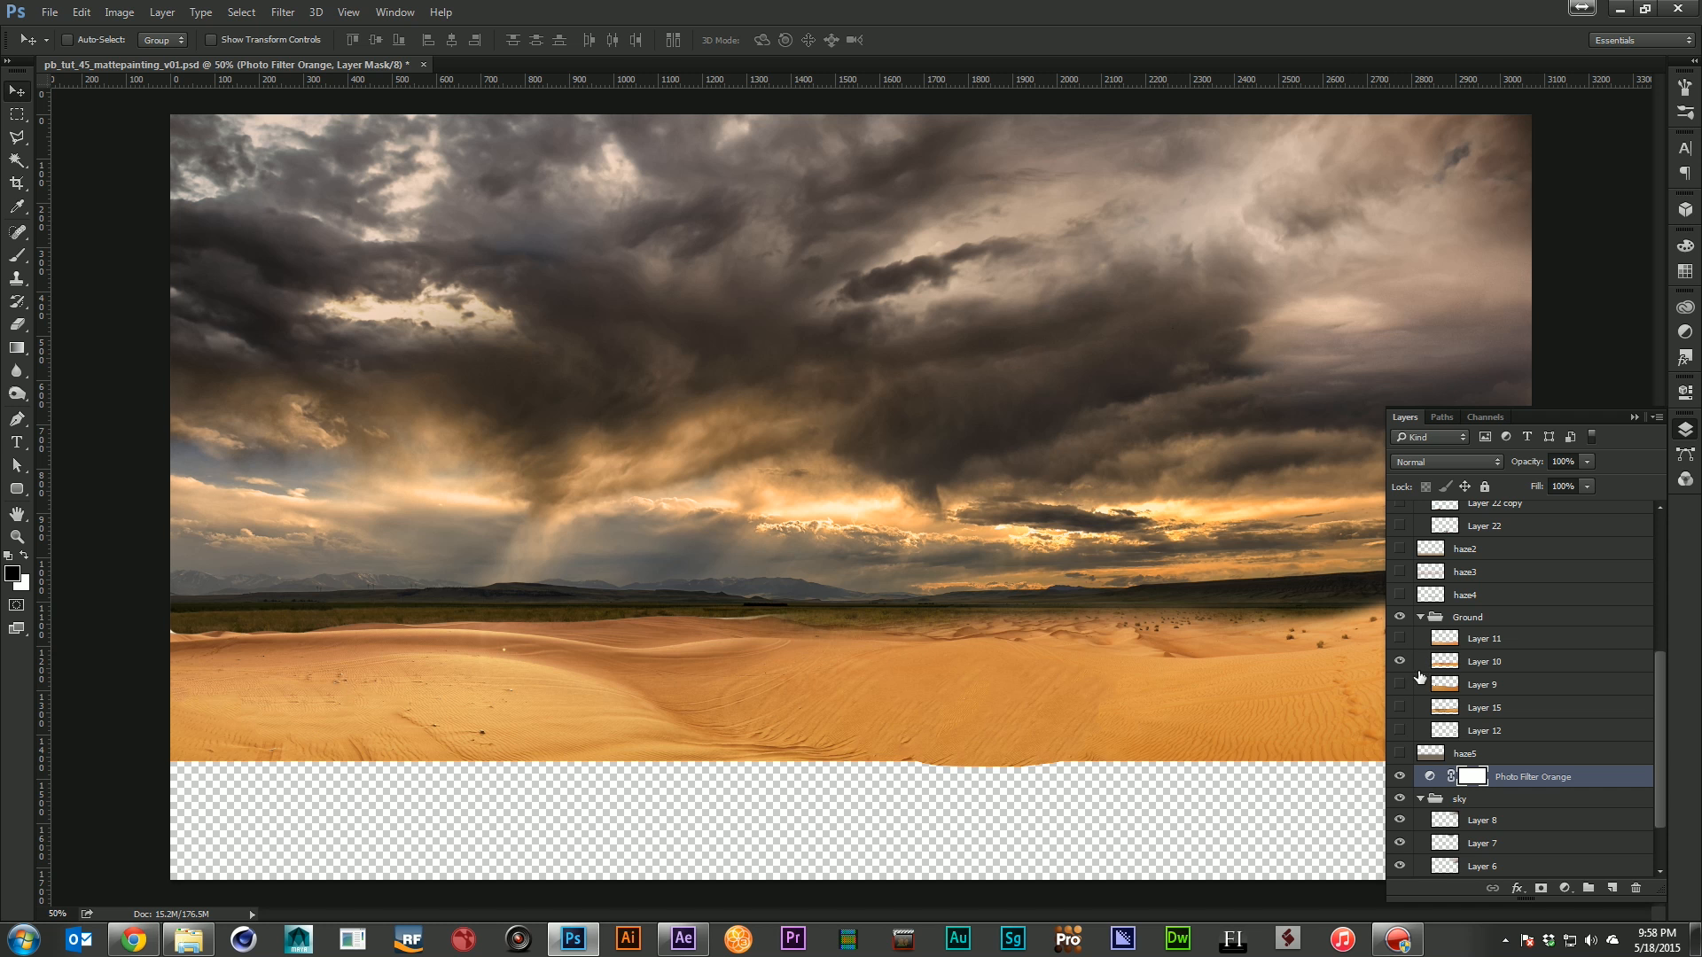
{"action": "left_click", "coordinate": [1400, 639]}
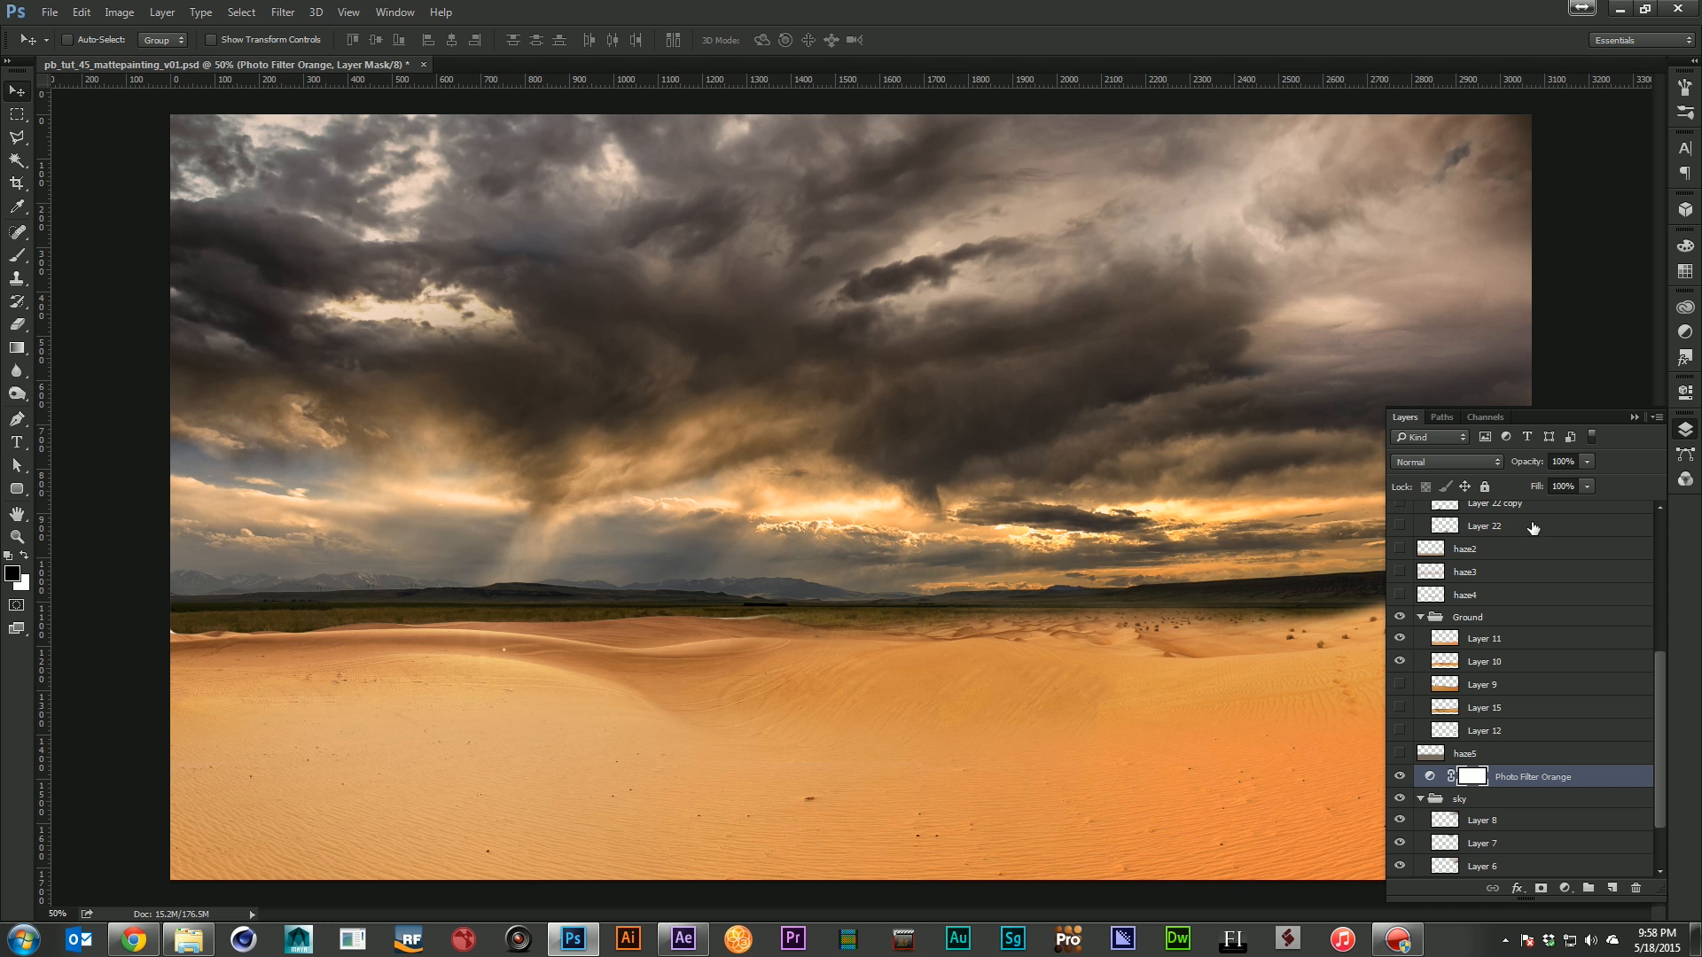
{"action": "left_click", "coordinate": [1400, 639]}
{"action": "left_click", "coordinate": [1400, 639]}
{"action": "left_click", "coordinate": [1399, 661]}
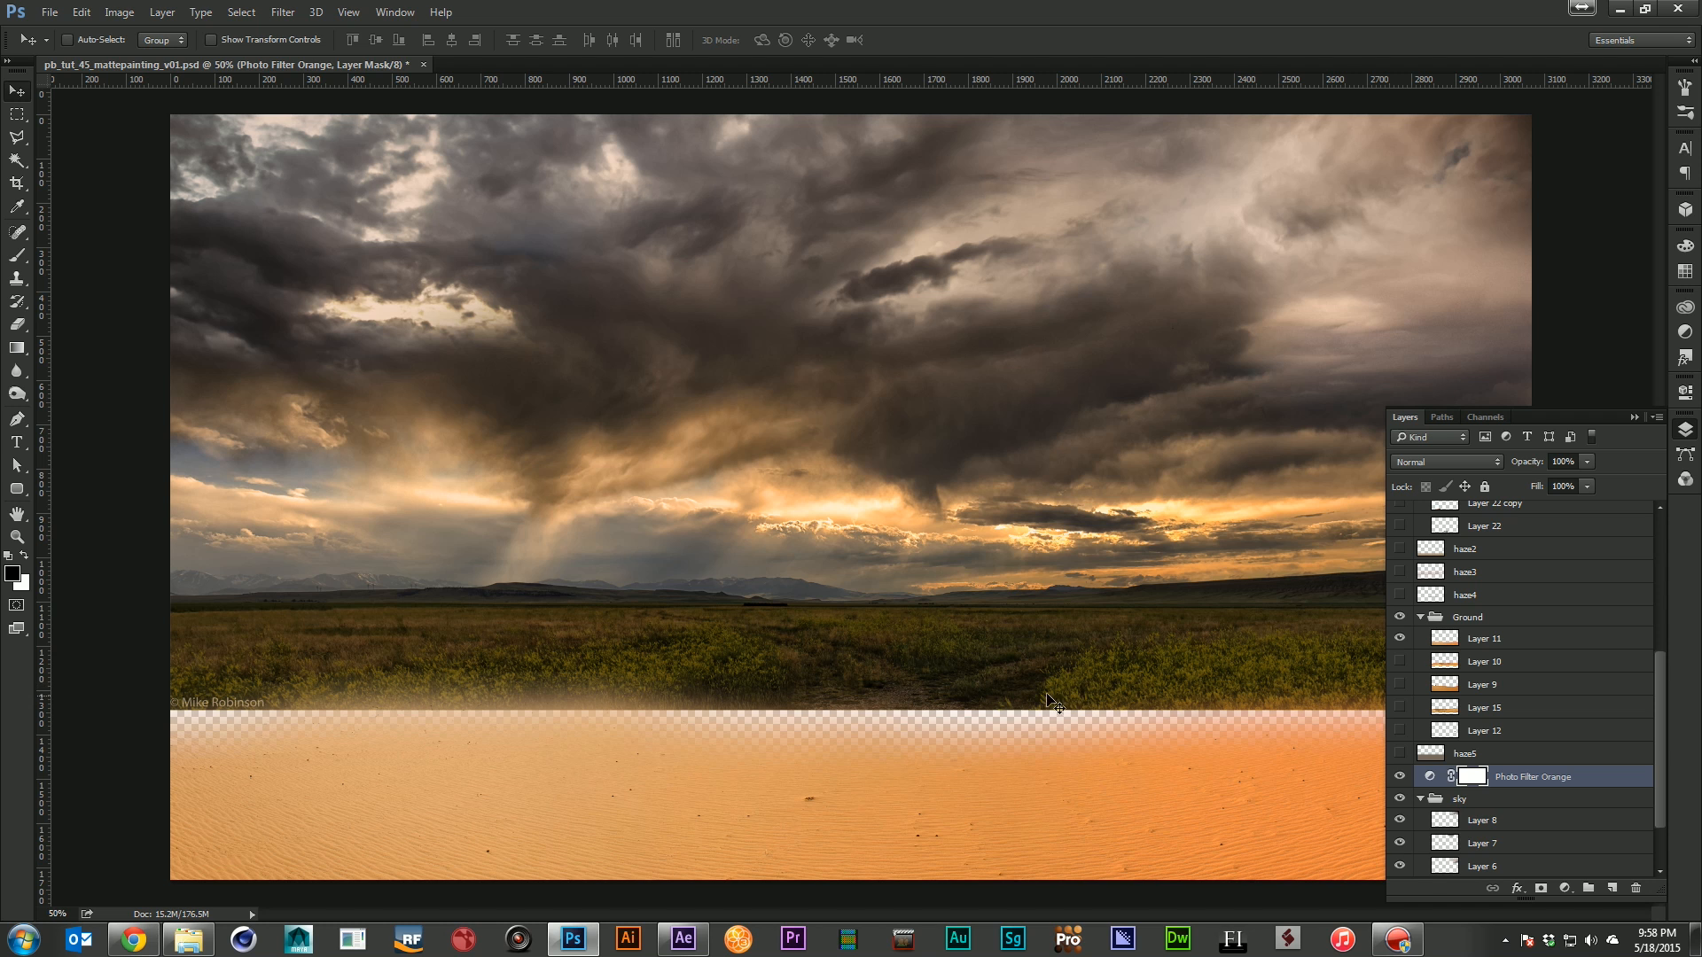
{"action": "left_click", "coordinate": [1400, 661]}
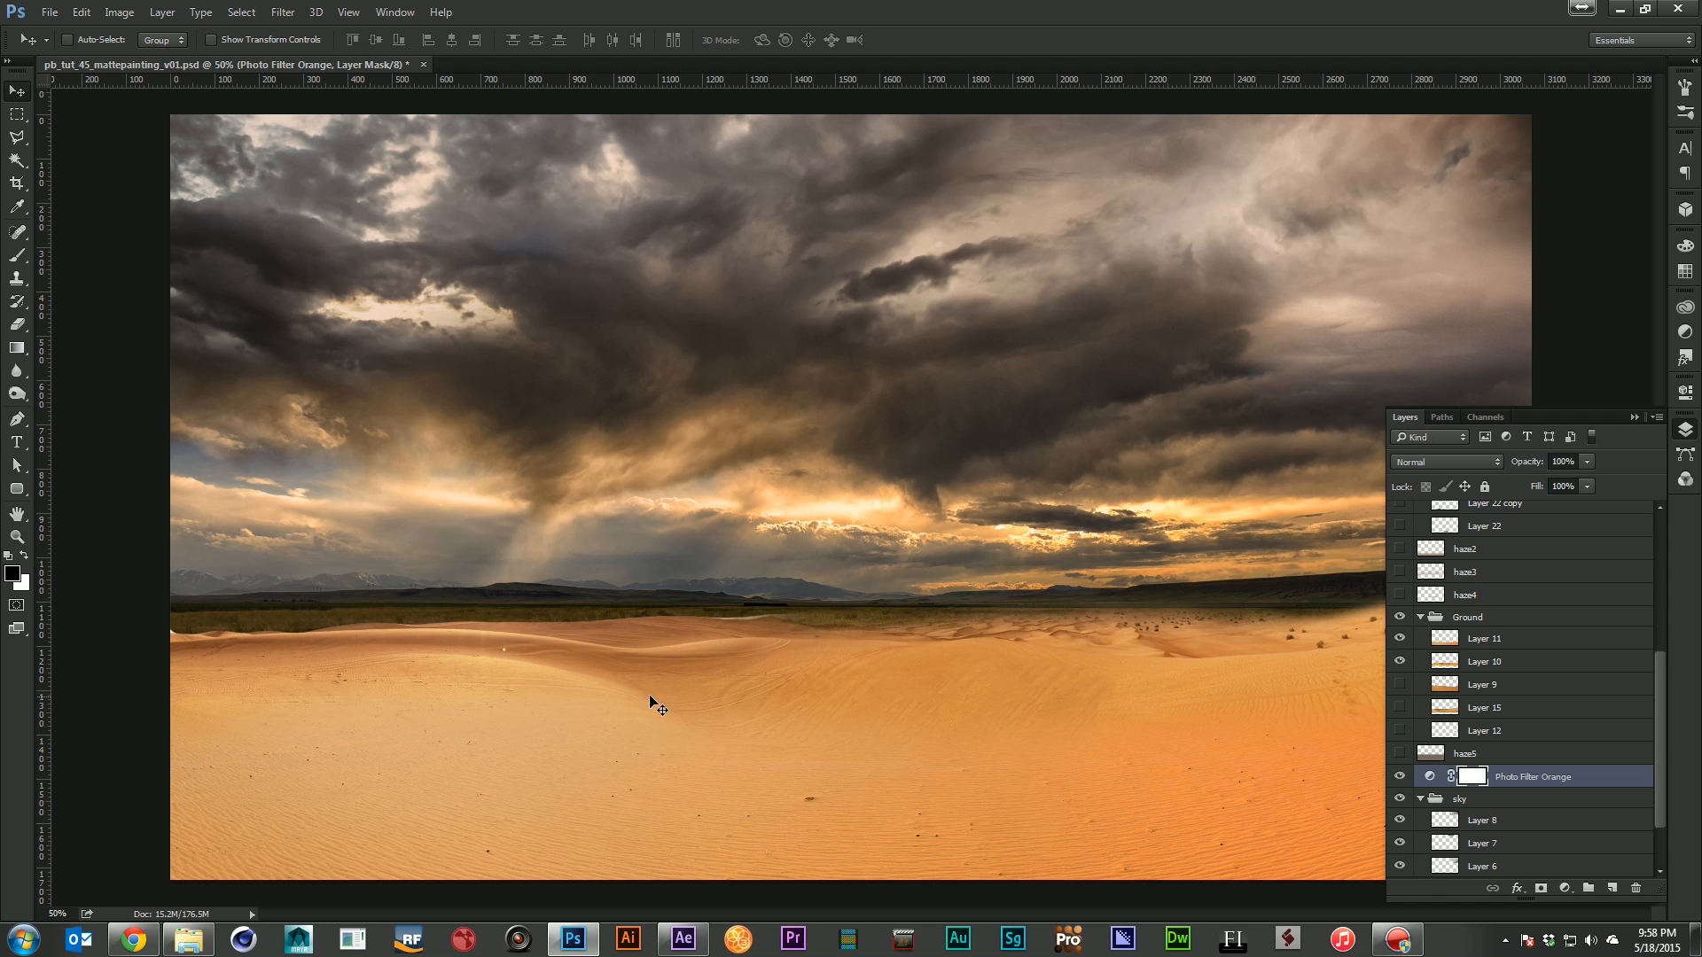
Toggle Layer 11 off and on to examine how the foreground sand blends into the dunes
{"action": "left_click", "coordinate": [1396, 639]}
{"action": "left_click", "coordinate": [1396, 640]}
{"action": "left_click", "coordinate": [1396, 639]}
{"action": "left_click", "coordinate": [1396, 639]}
{"action": "left_click", "coordinate": [1631, 418]}
{"action": "left_click", "coordinate": [1685, 430]}
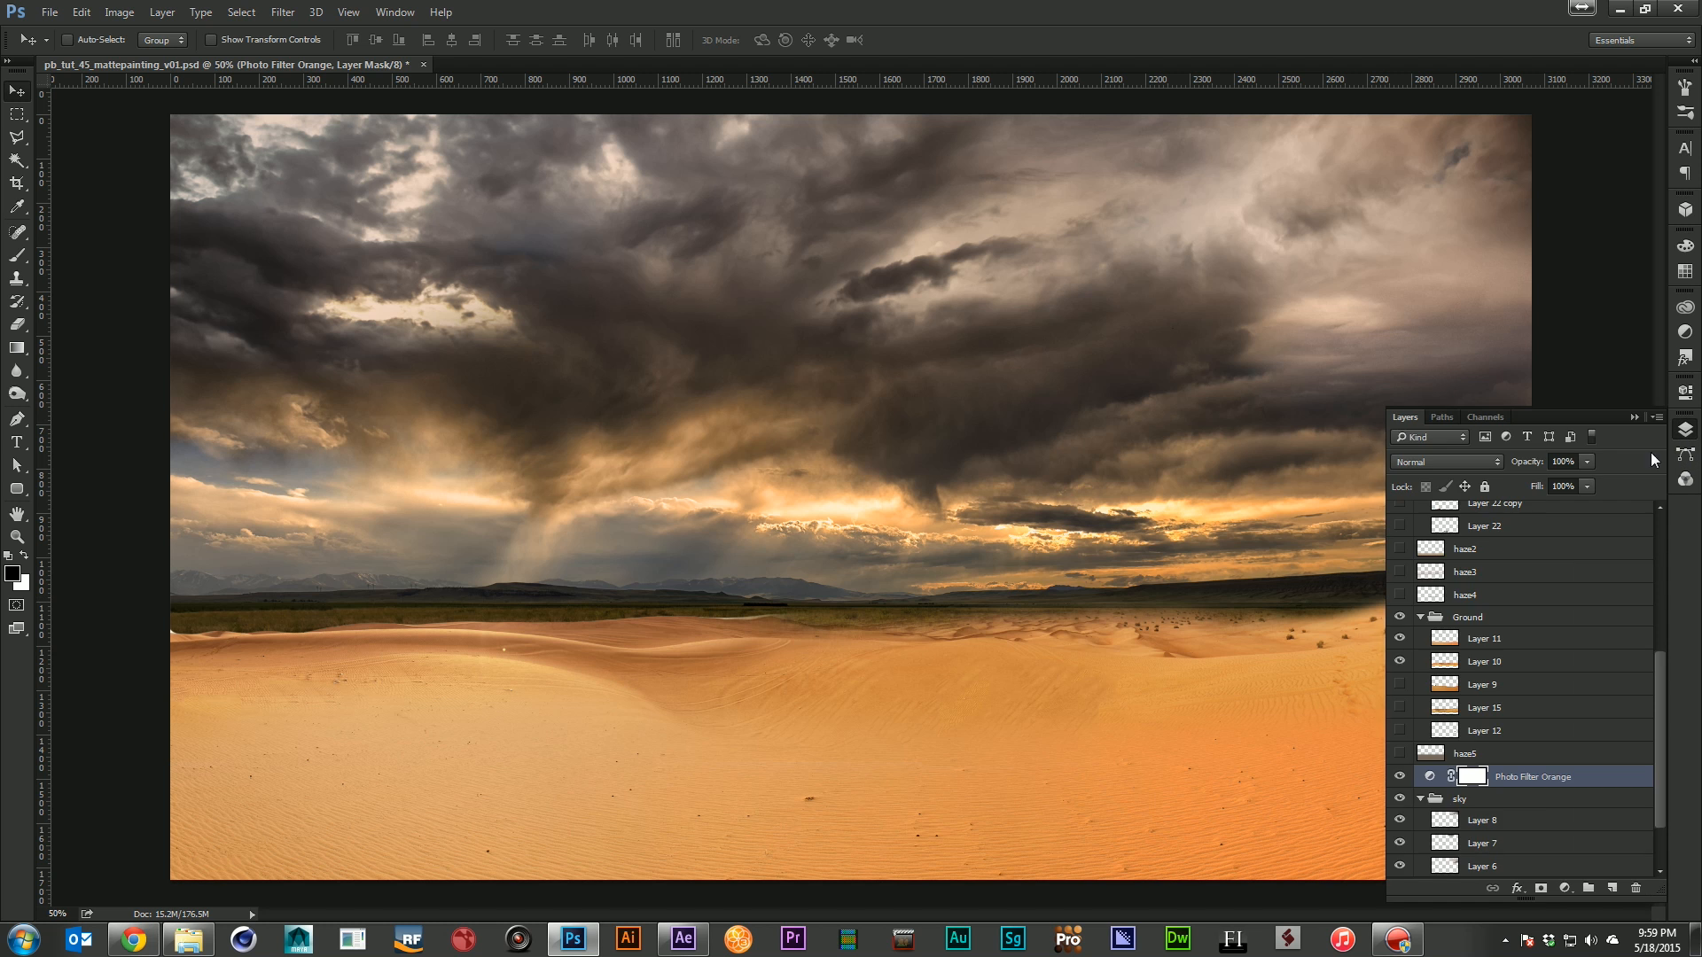
Show Layer 9, Layer 15 and Layer 12 in the Ground group to complete the distant desert
{"action": "left_click", "coordinate": [1400, 685]}
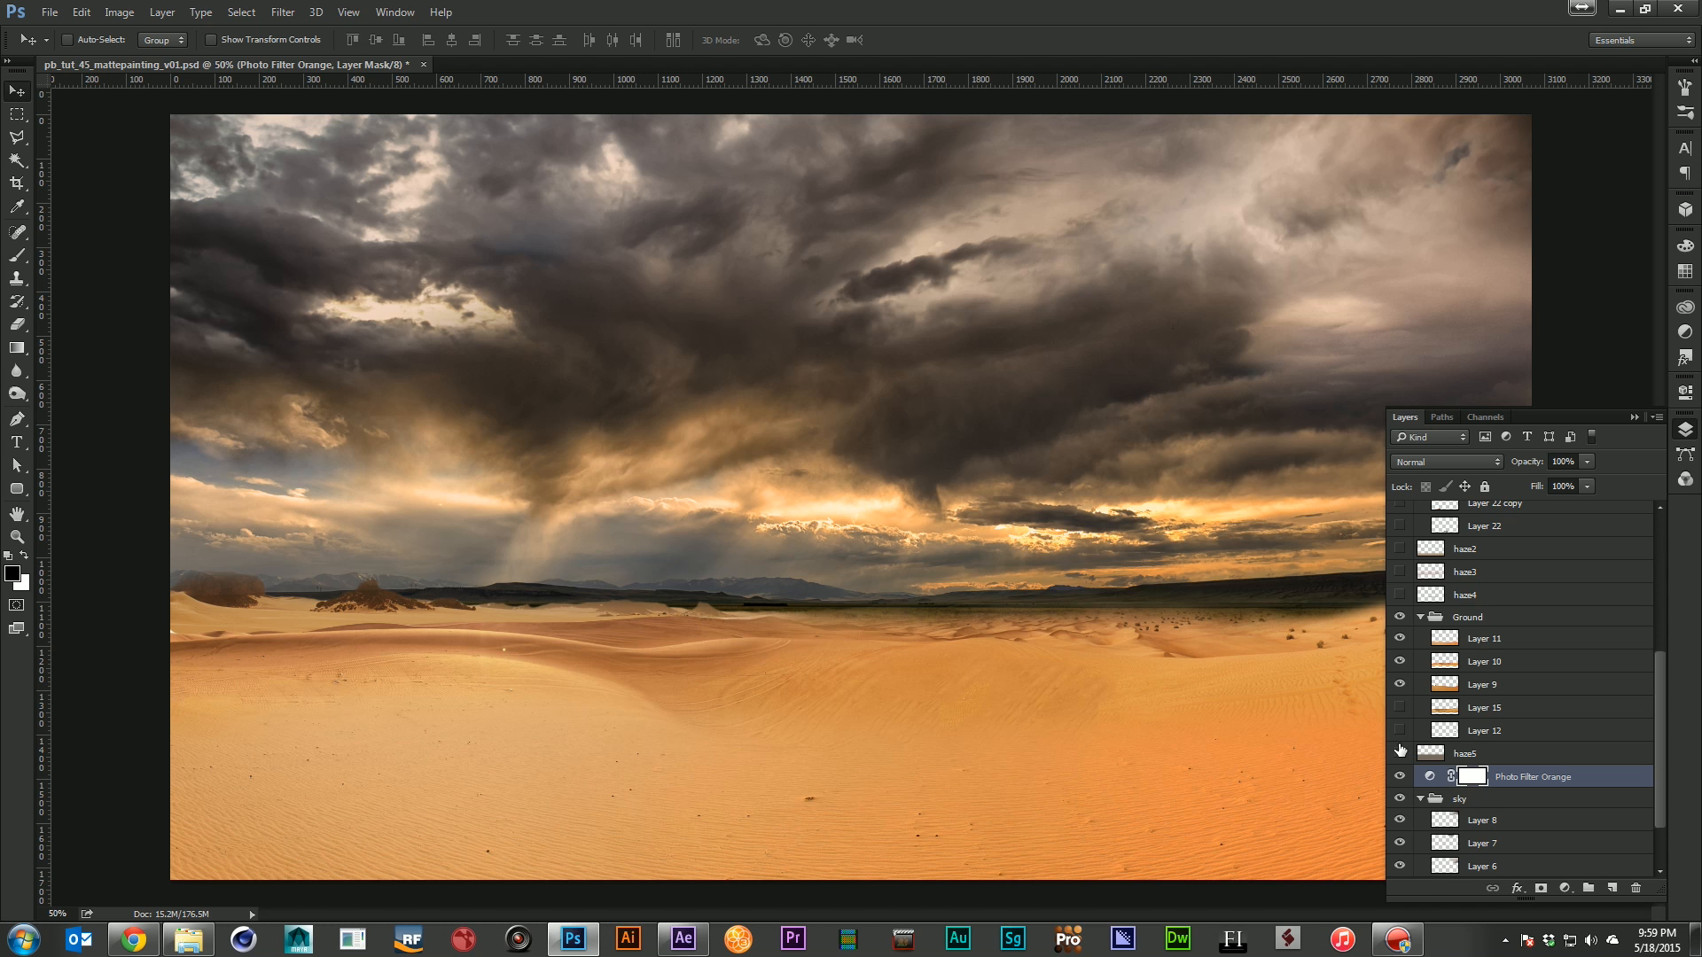
{"action": "left_click", "coordinate": [1400, 708]}
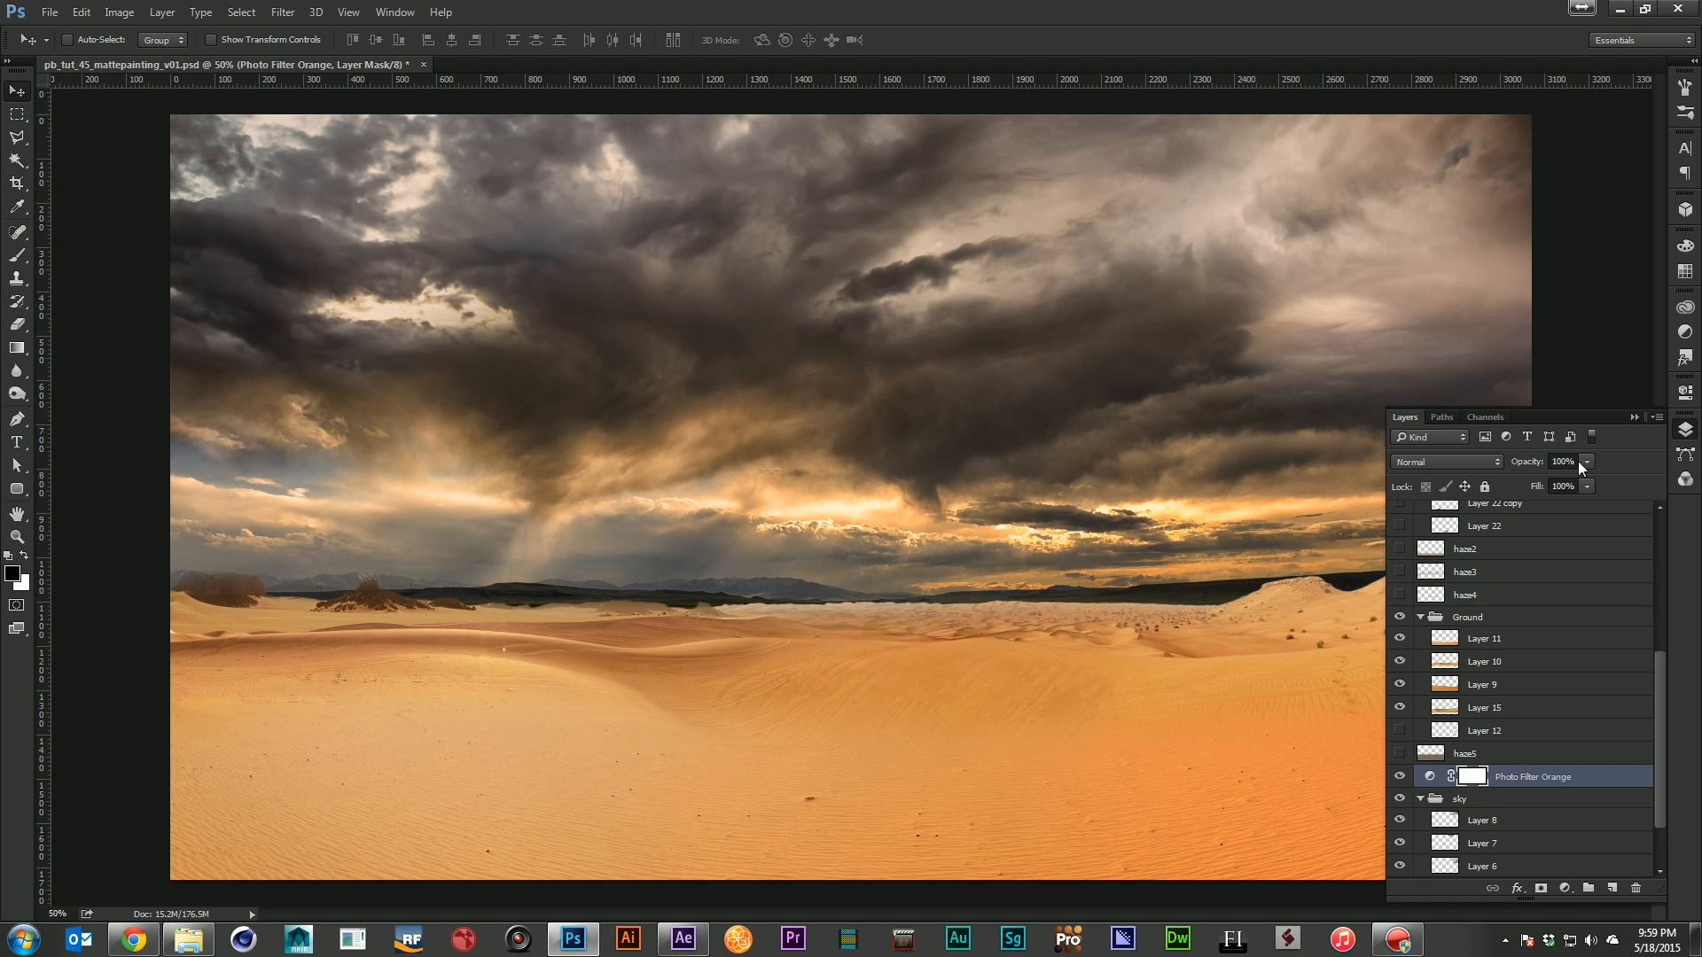
{"action": "left_click", "coordinate": [1632, 417]}
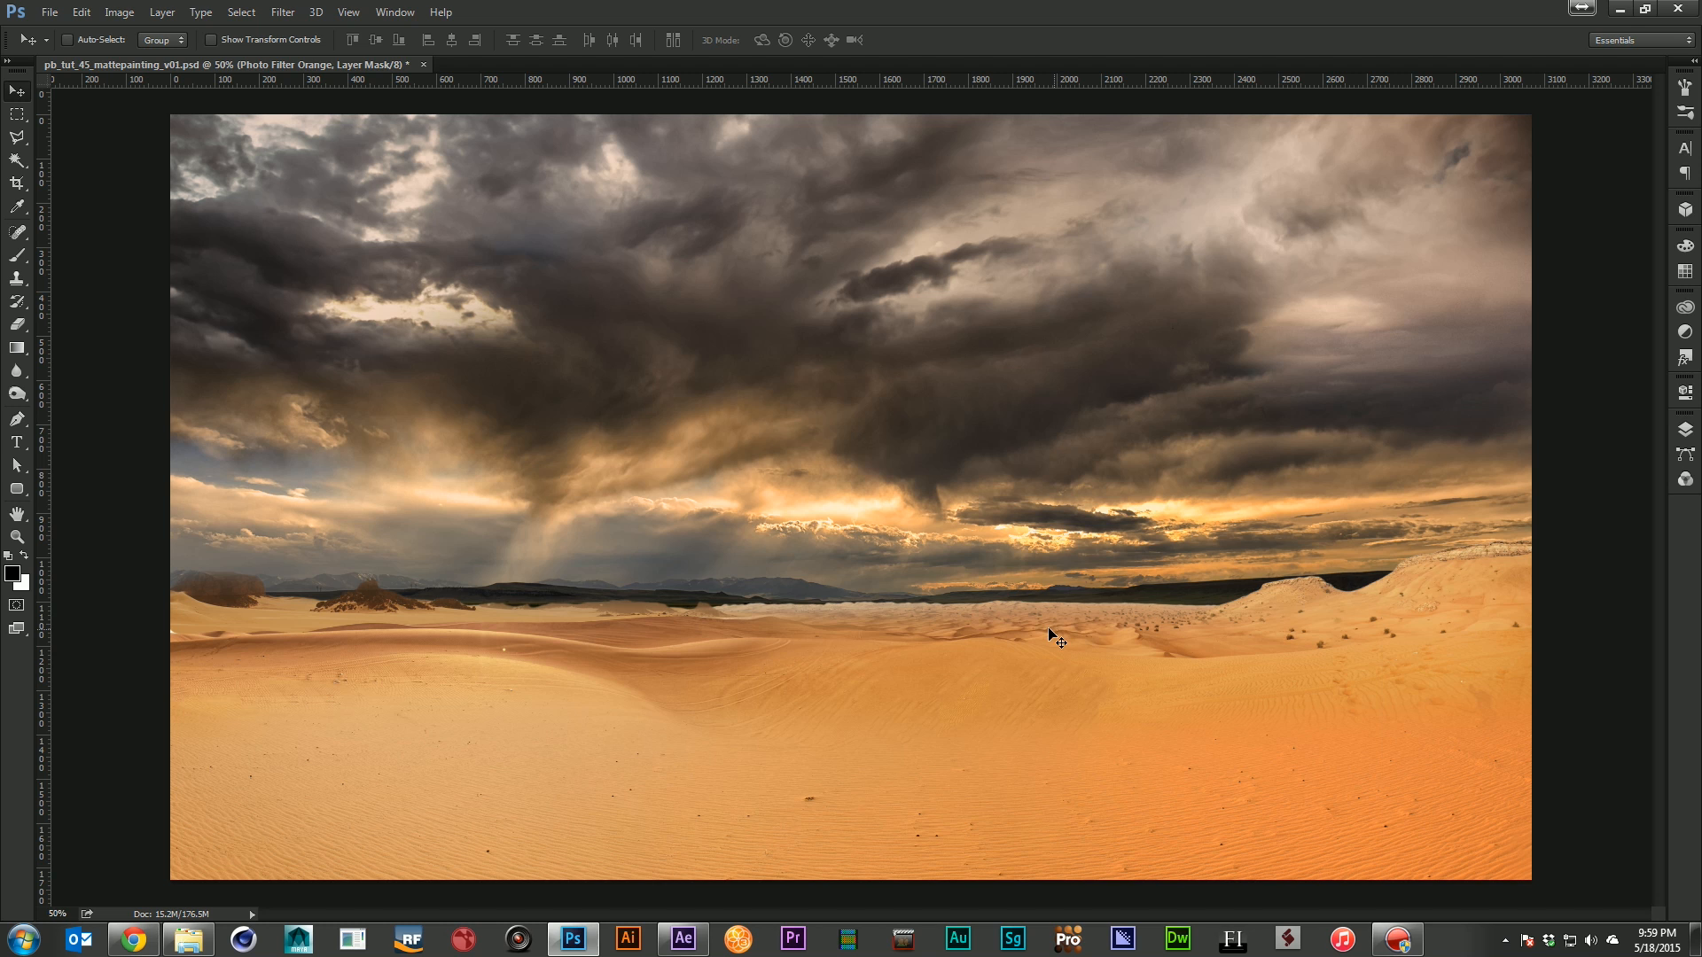
{"action": "left_click", "coordinate": [1685, 429]}
{"action": "left_click", "coordinate": [1400, 730]}
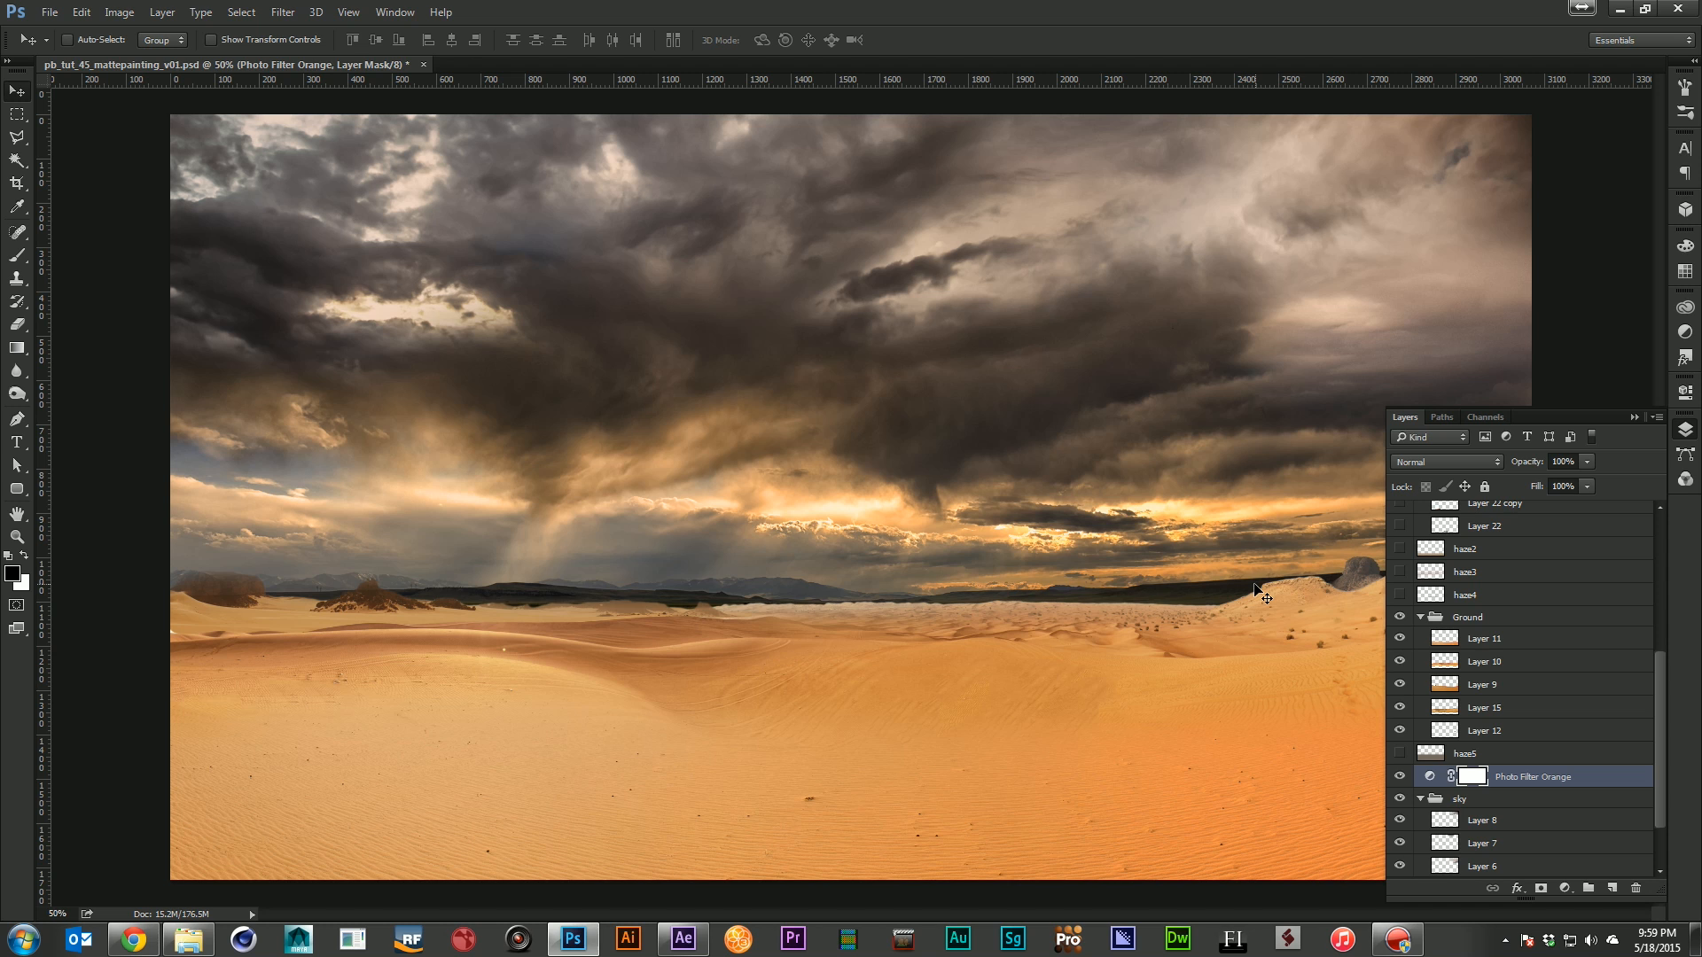
Show the haze5, haze4, haze3 and haze2 layers over the desert horizon and ground, and view the full canvas
{"action": "scroll", "coordinate": [1496, 734], "scroll_direction": "down", "scroll_amount": 1}
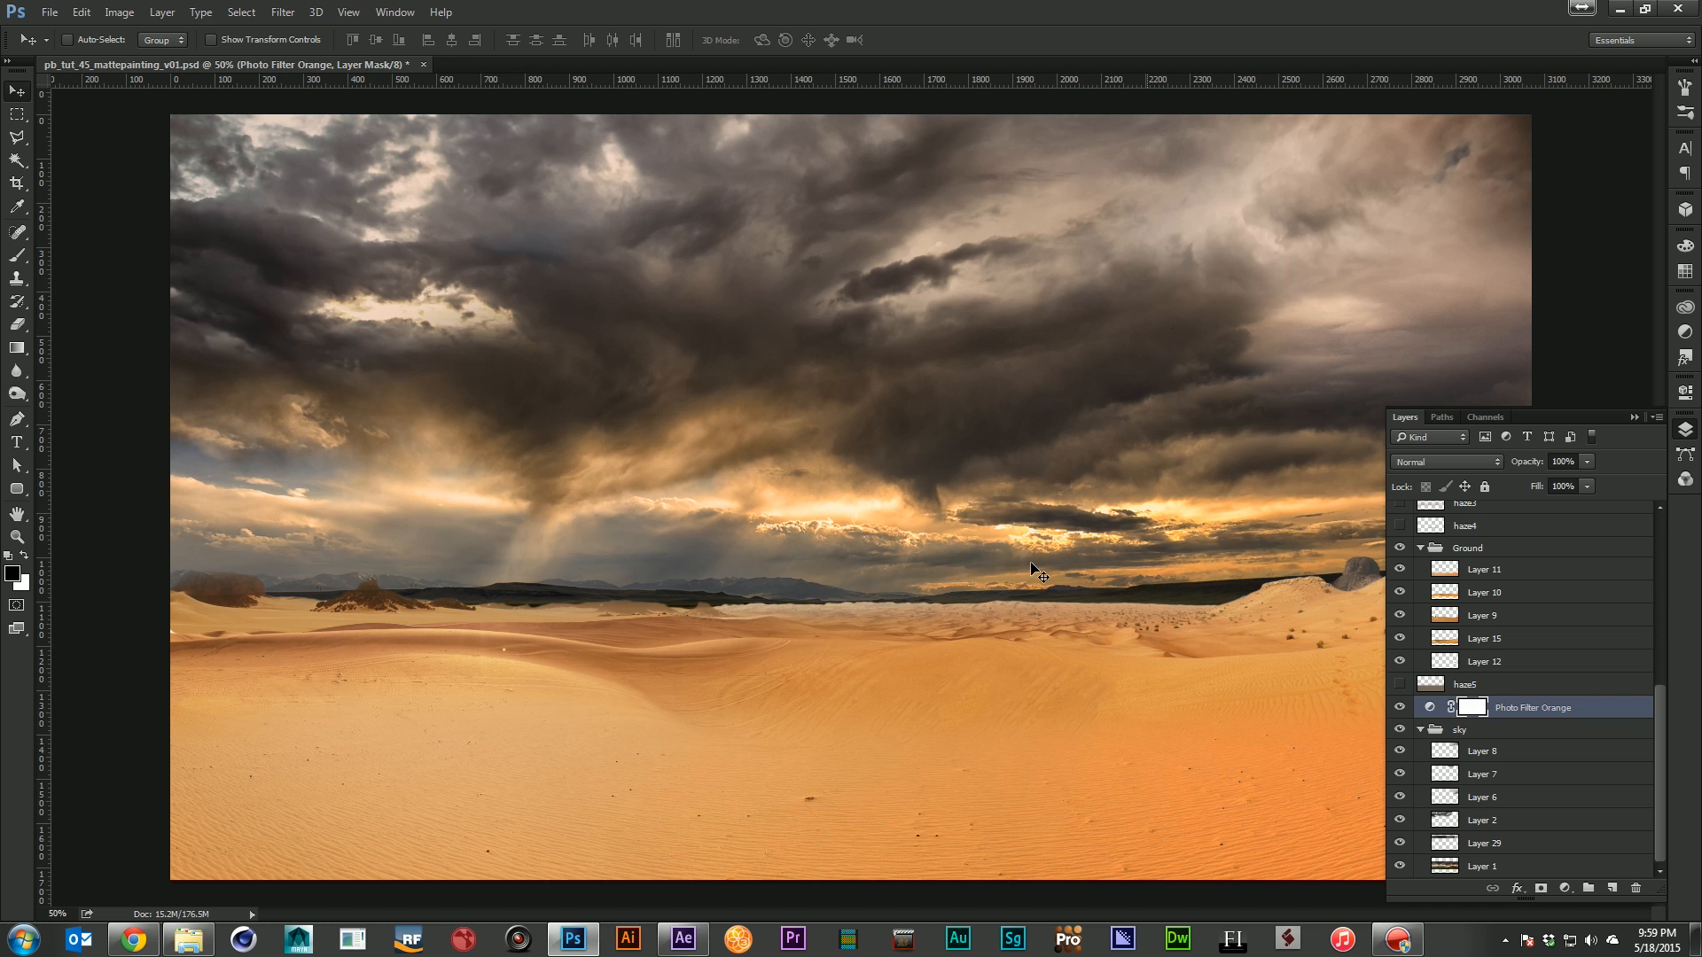
{"action": "left_click", "coordinate": [1401, 685]}
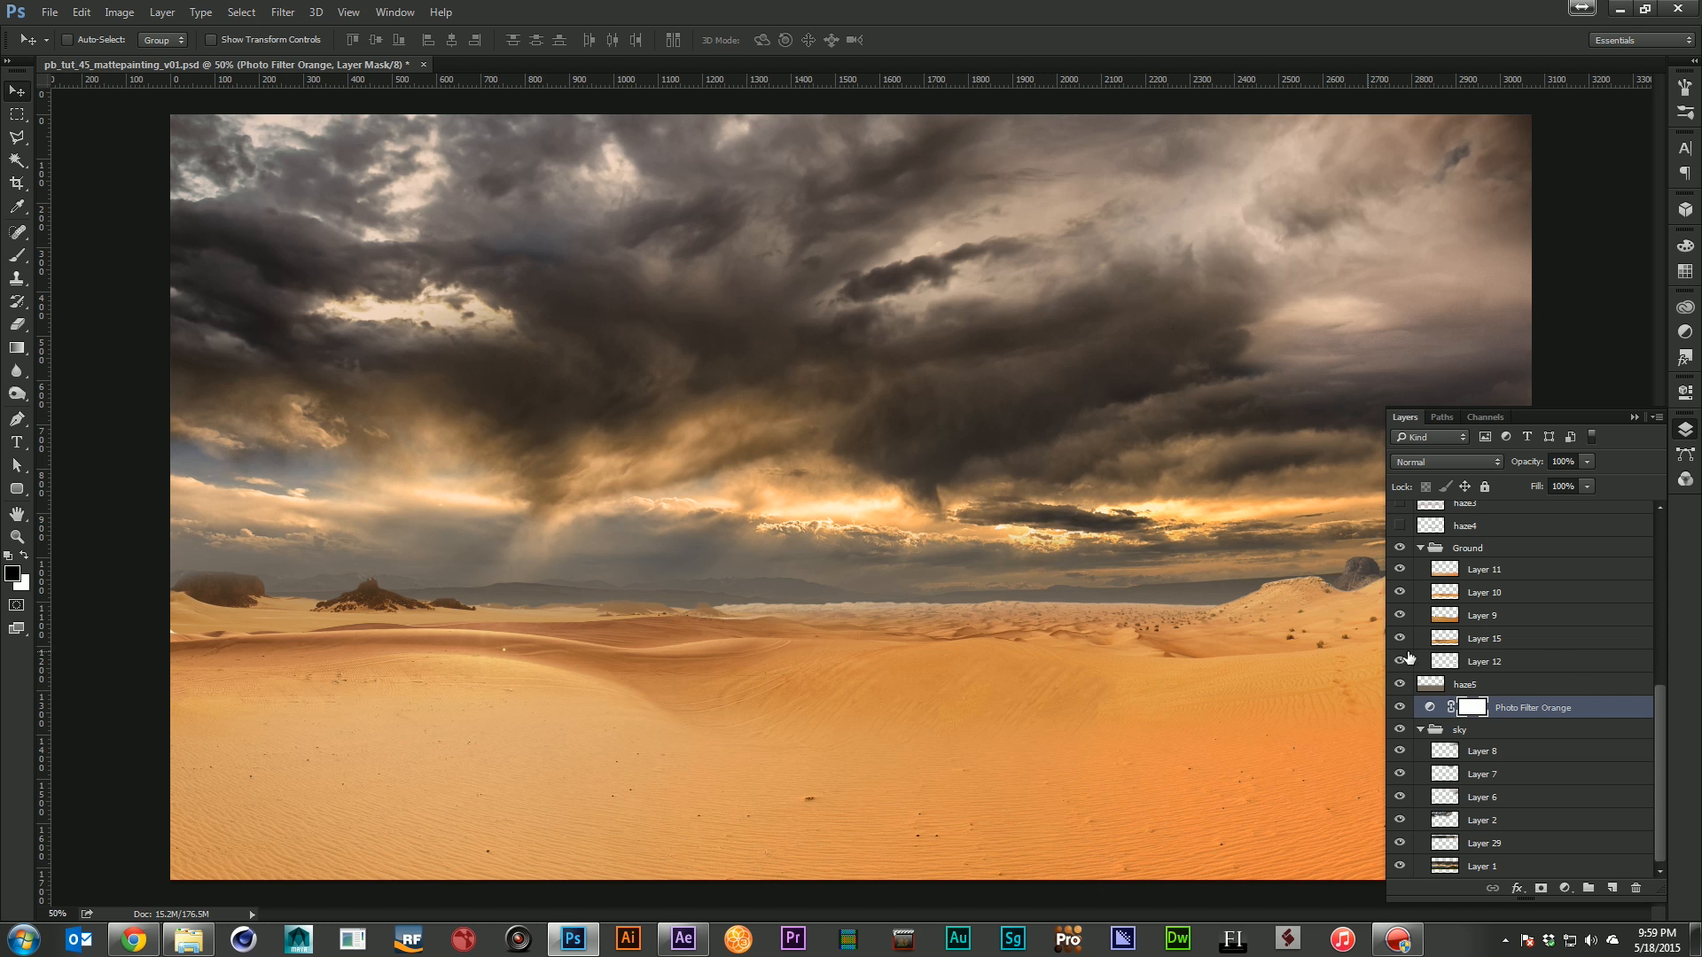
{"action": "scroll", "coordinate": [1447, 631], "scroll_direction": "up", "scroll_amount": 5}
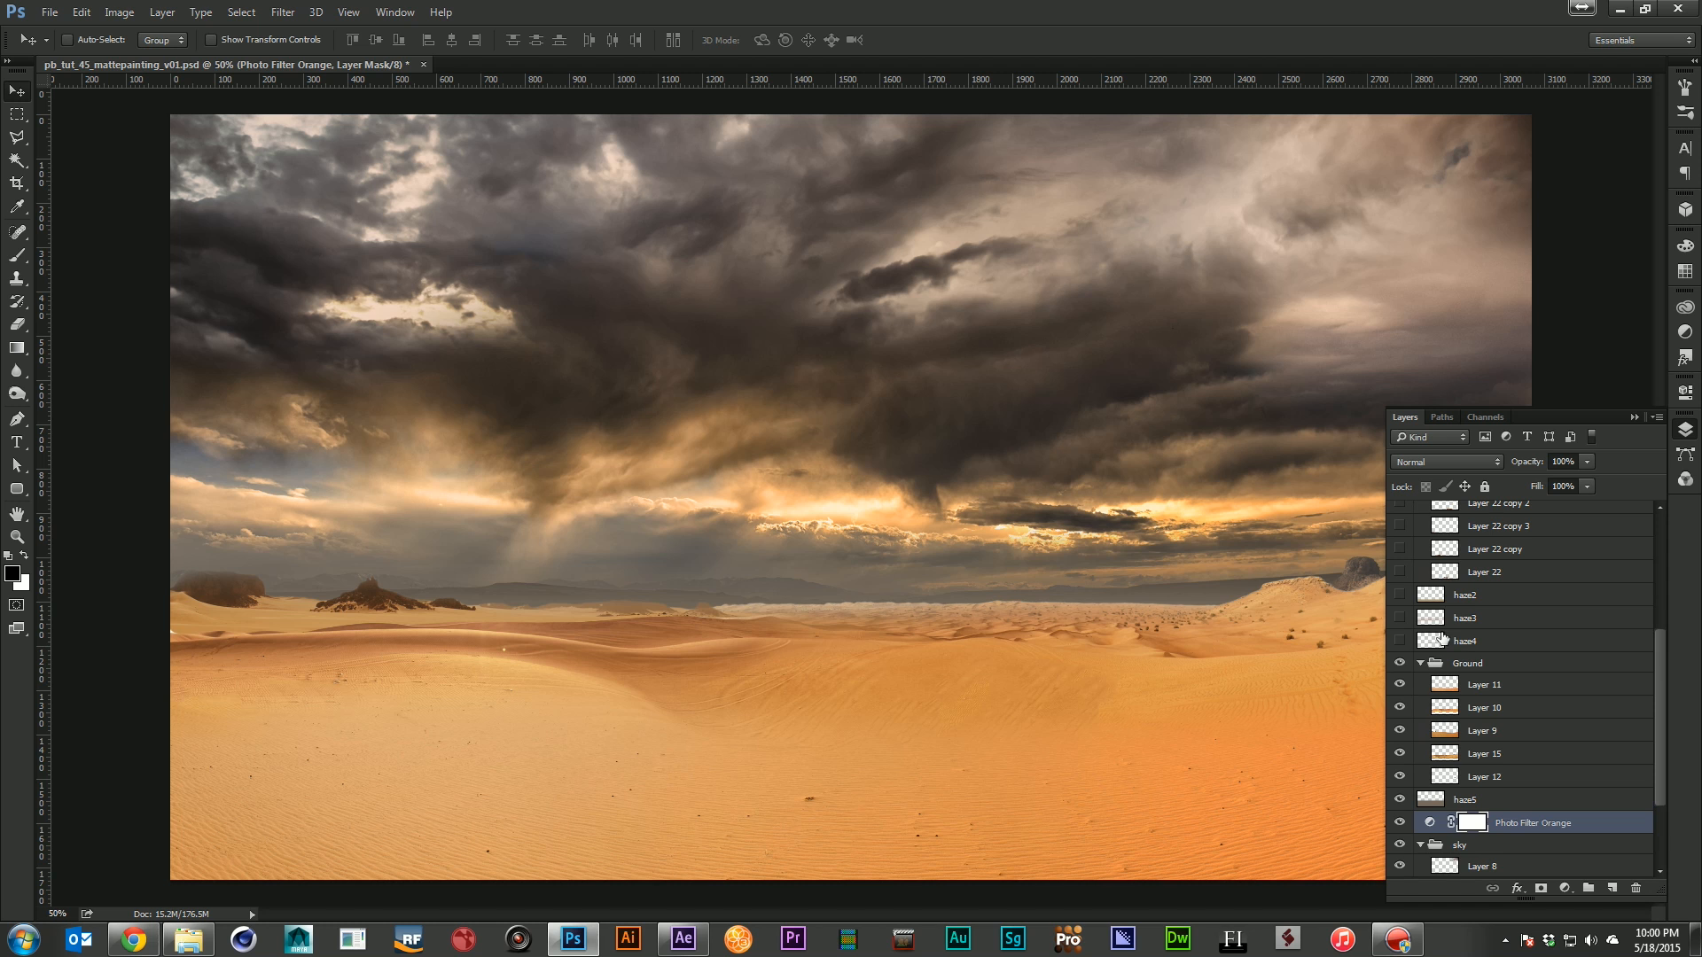
{"action": "left_click", "coordinate": [1400, 640]}
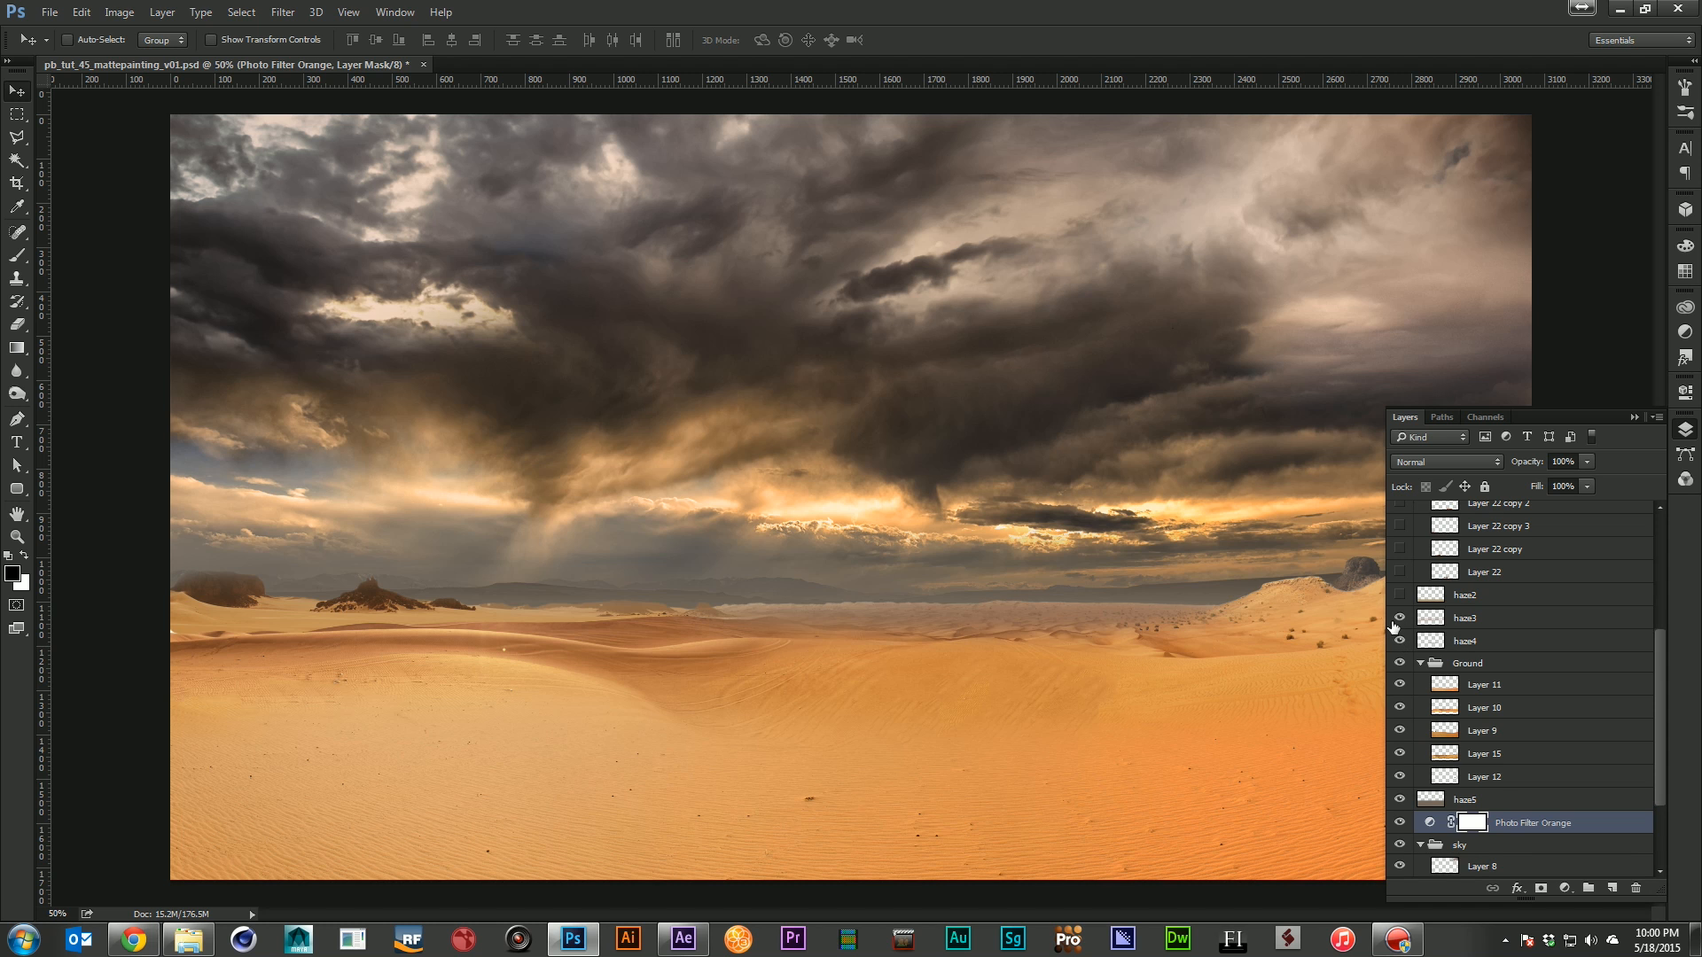
{"action": "left_click", "coordinate": [1399, 594]}
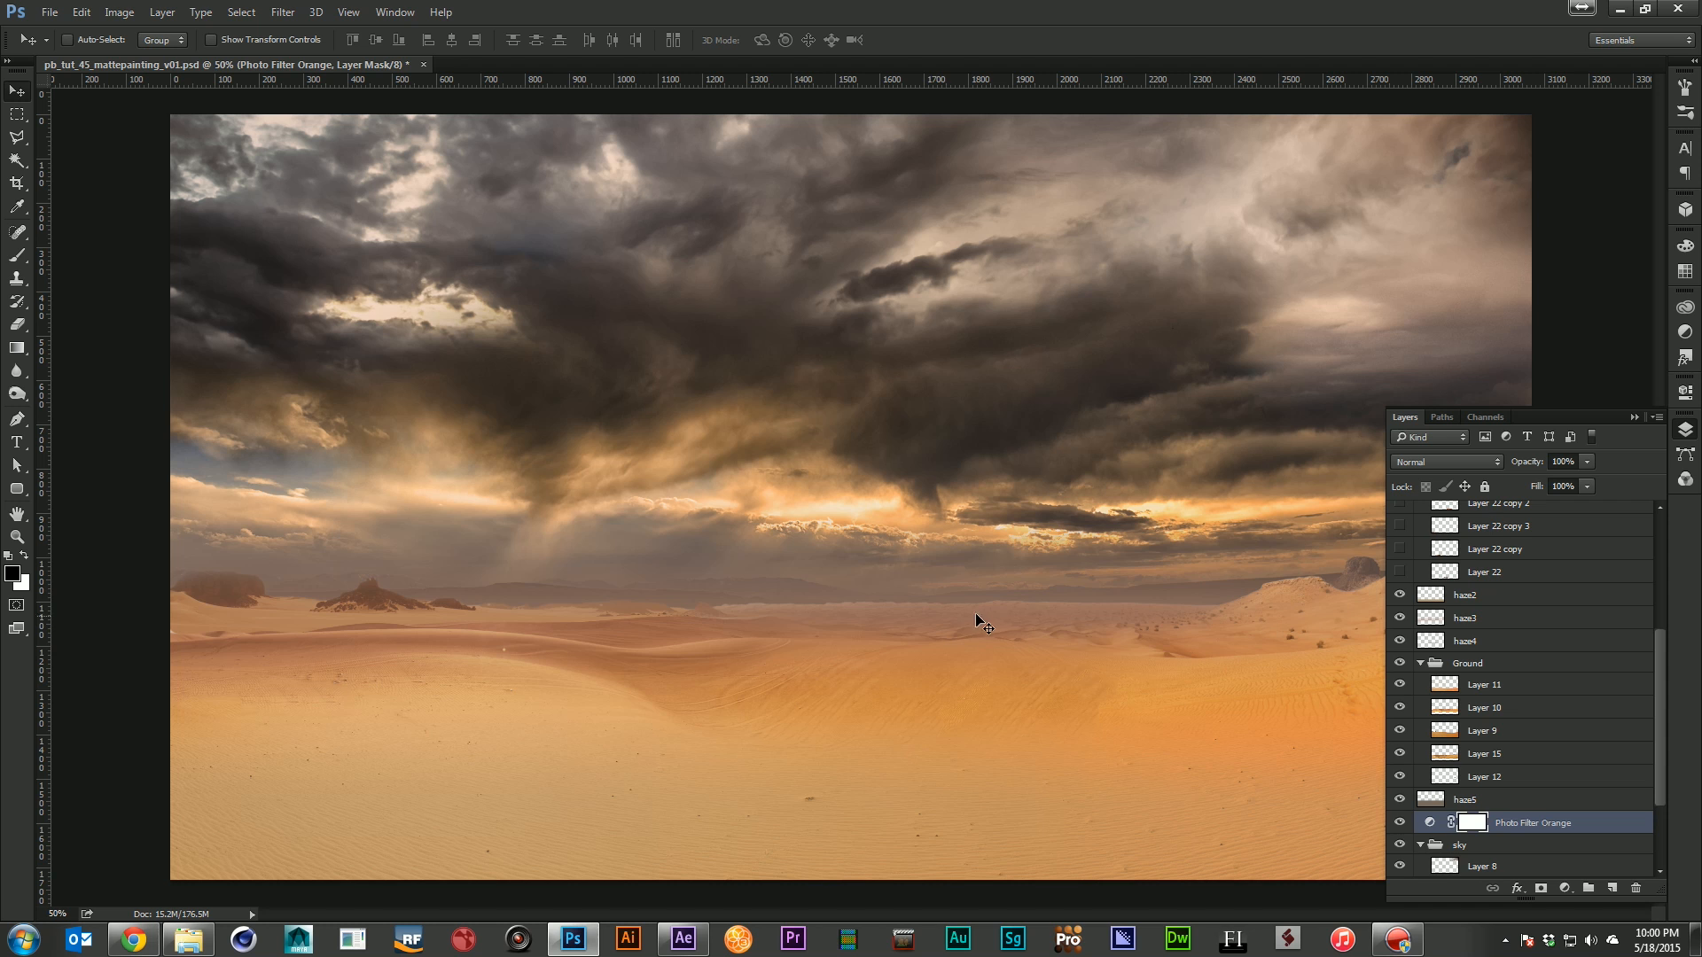
{"action": "scroll", "coordinate": [1540, 750], "scroll_direction": "up", "scroll_amount": 5}
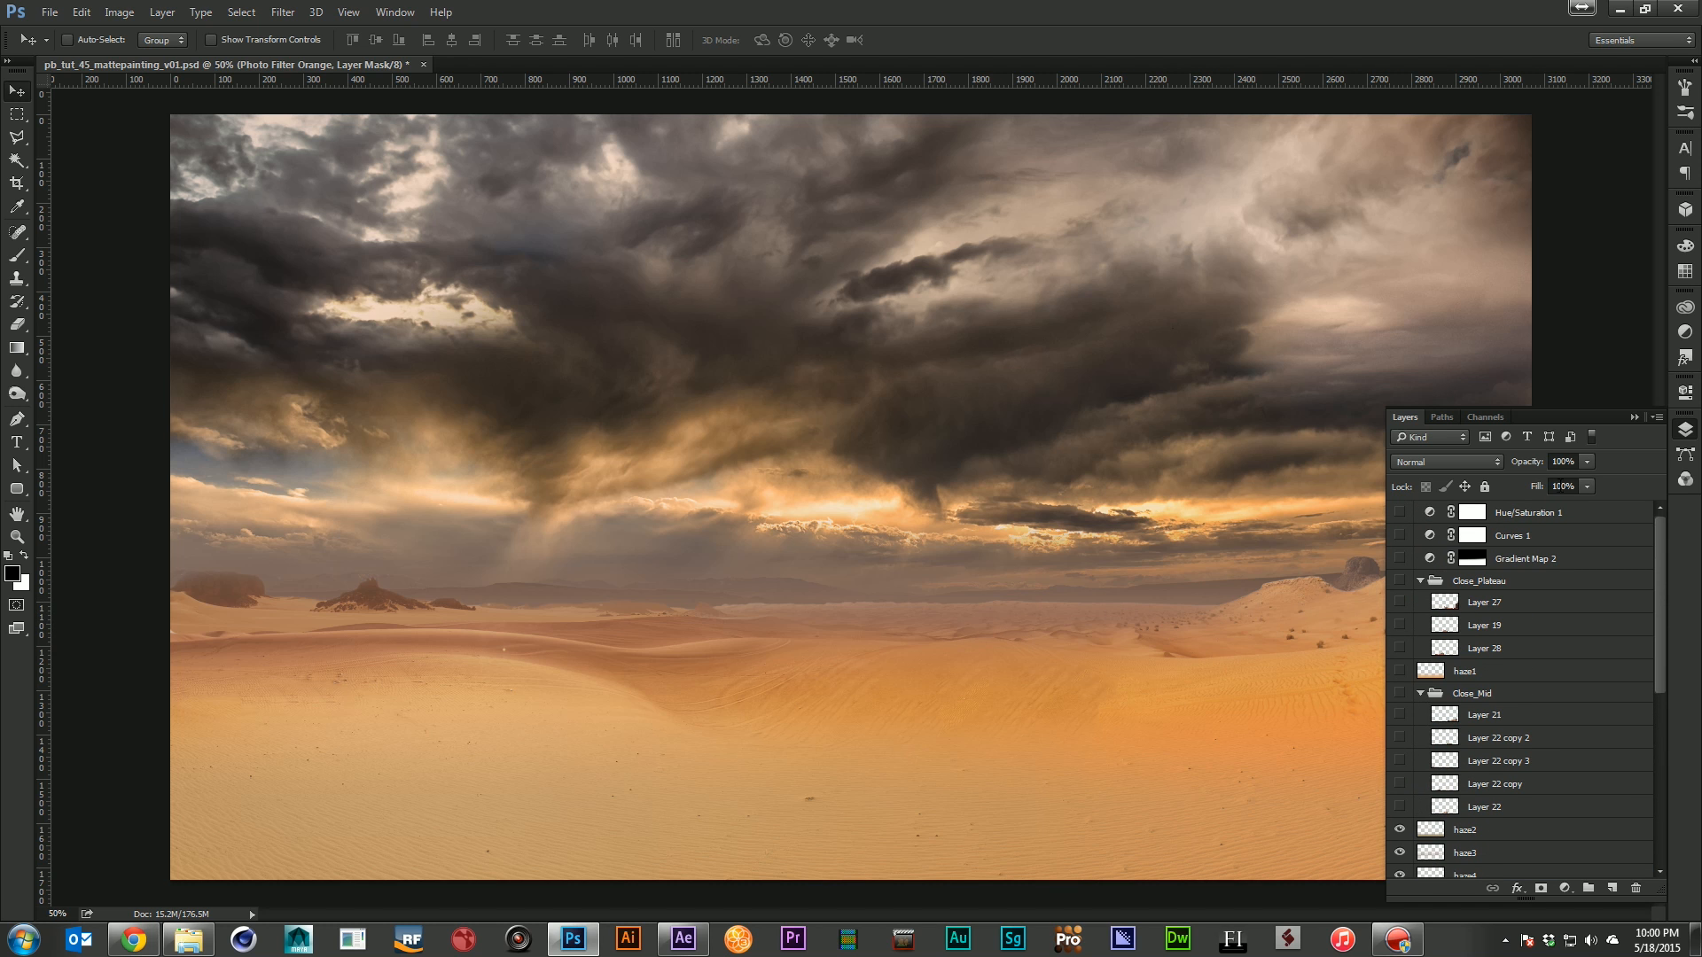
{"action": "left_click", "coordinate": [1631, 416]}
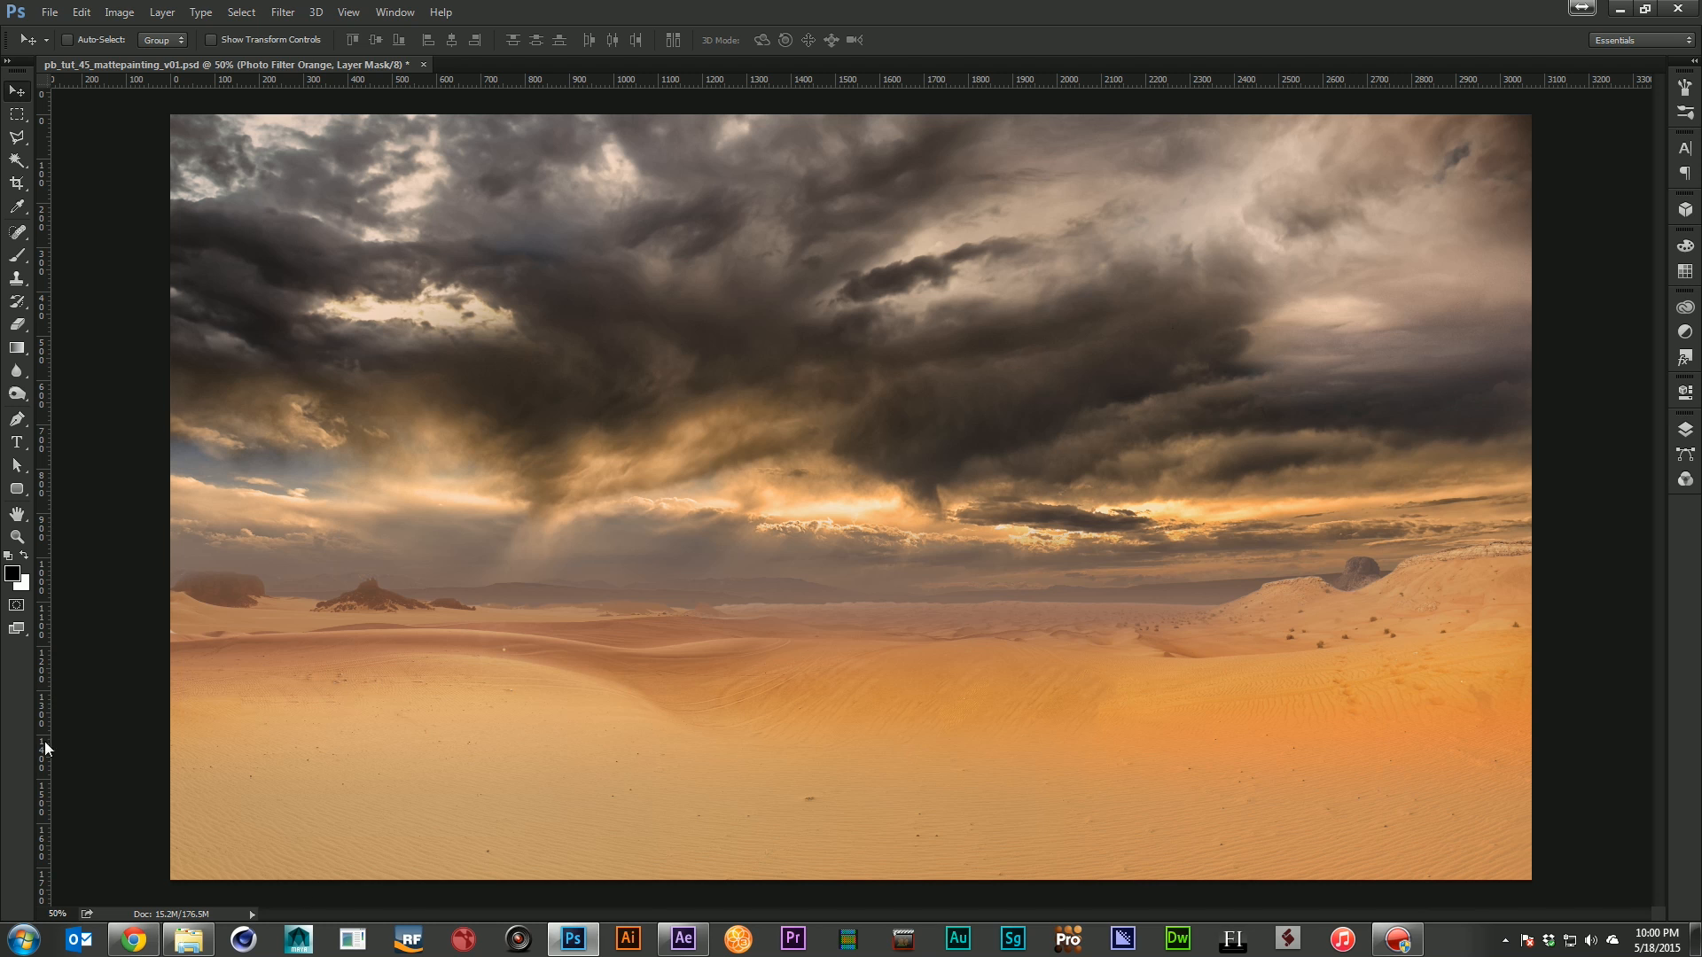
Show Layer 27, Layer 28 and Layer 19 in the Close_Plateau group to build the foreground rocks
{"action": "left_click", "coordinate": [1680, 434]}
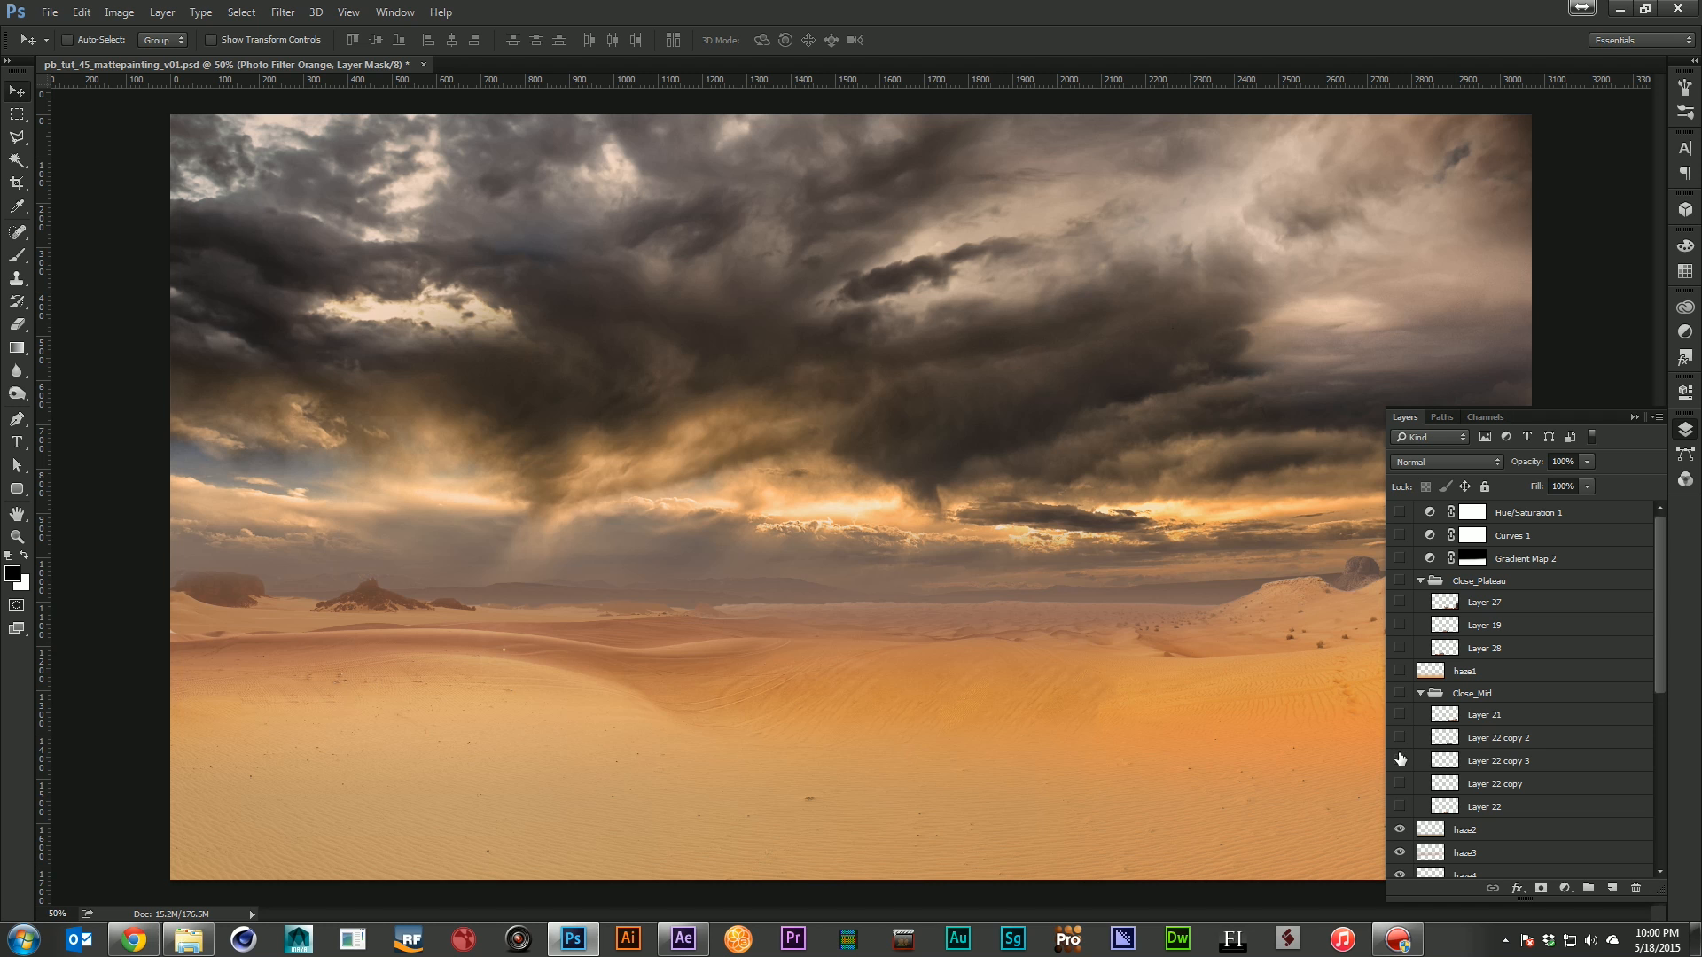
{"action": "left_click", "coordinate": [1399, 606]}
{"action": "left_click", "coordinate": [1631, 417]}
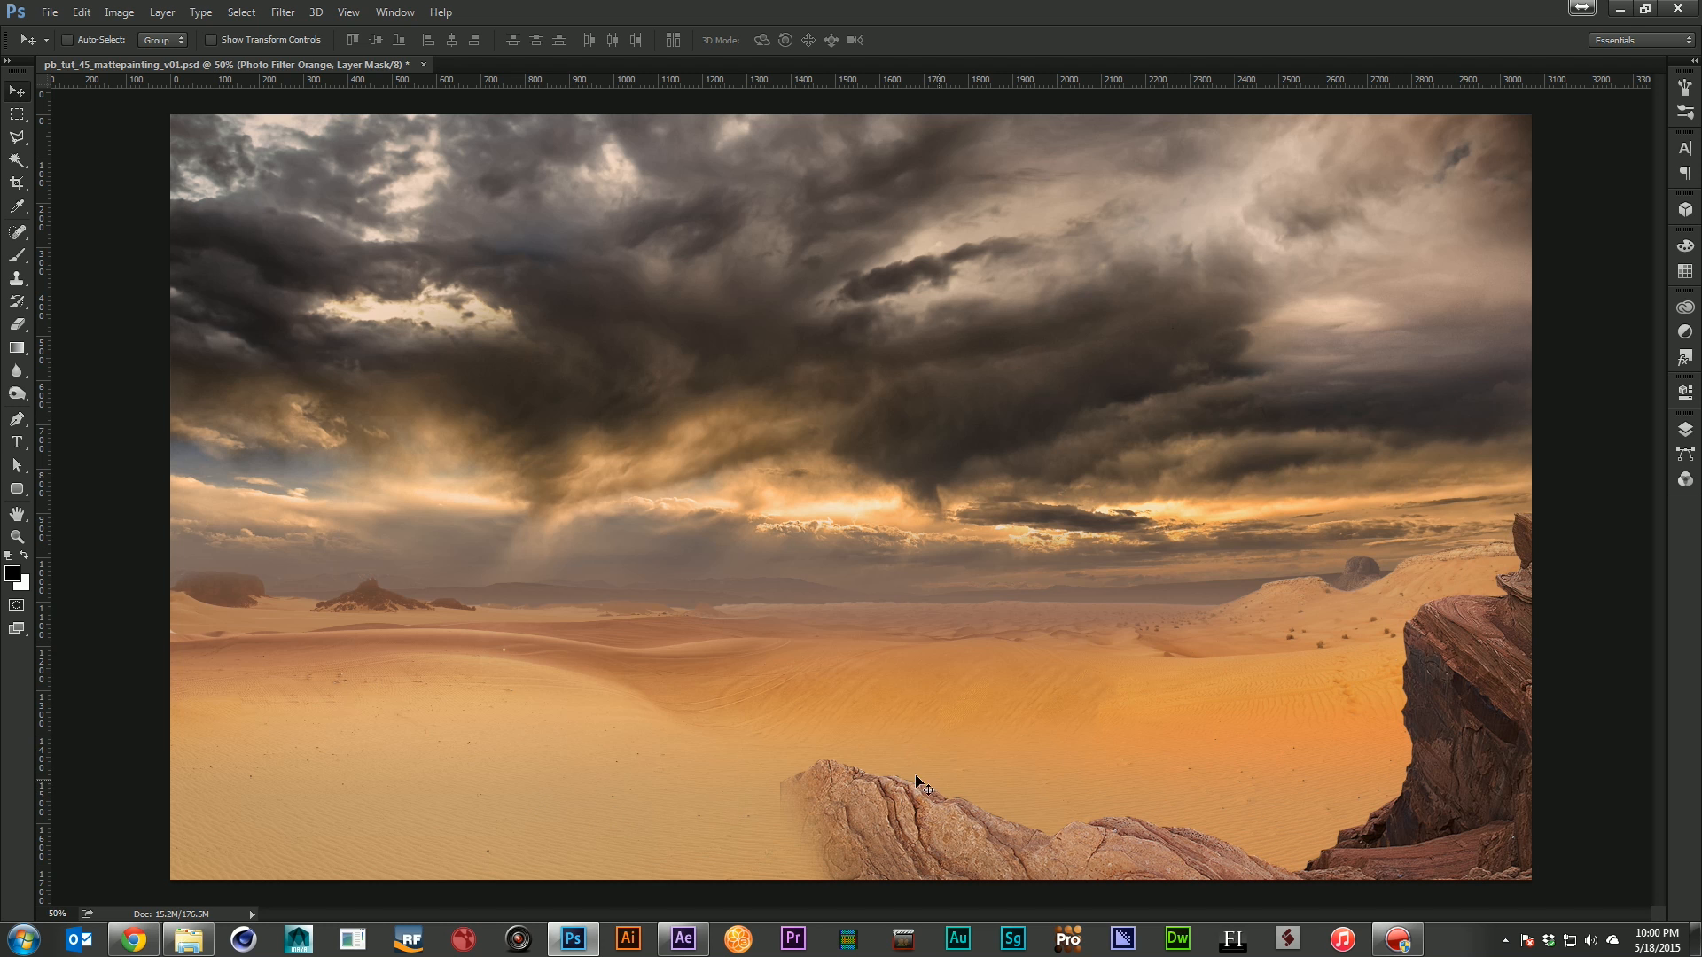
{"action": "left_click", "coordinate": [1685, 429]}
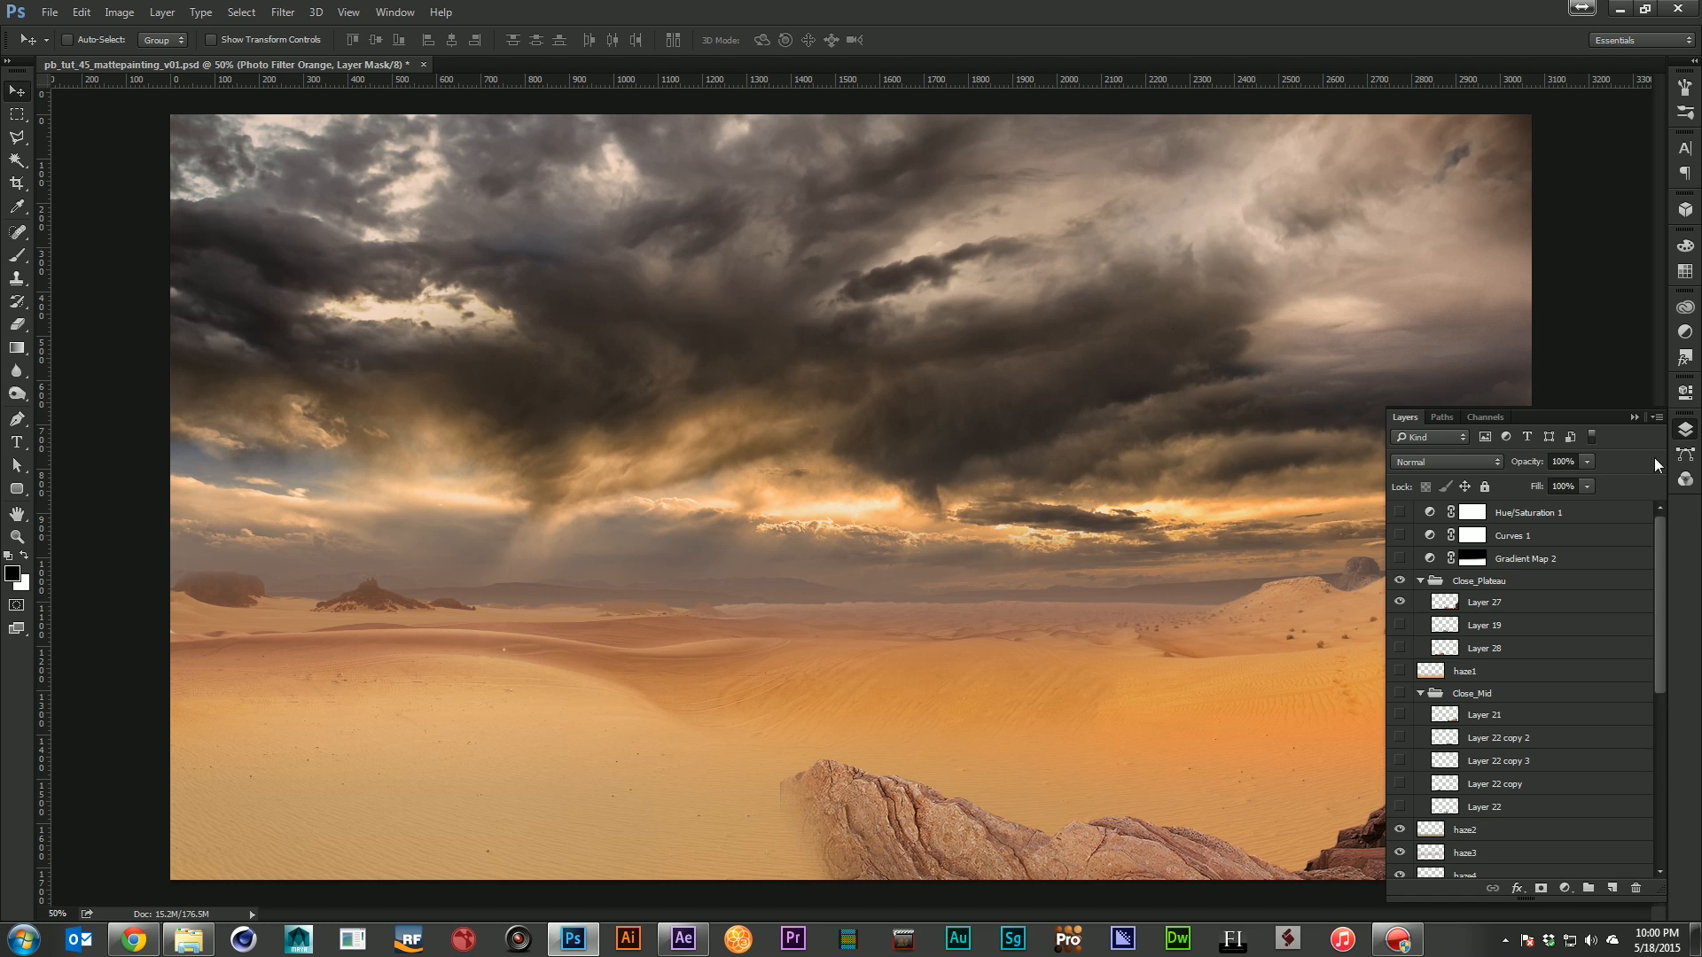
{"action": "left_click", "coordinate": [1398, 648]}
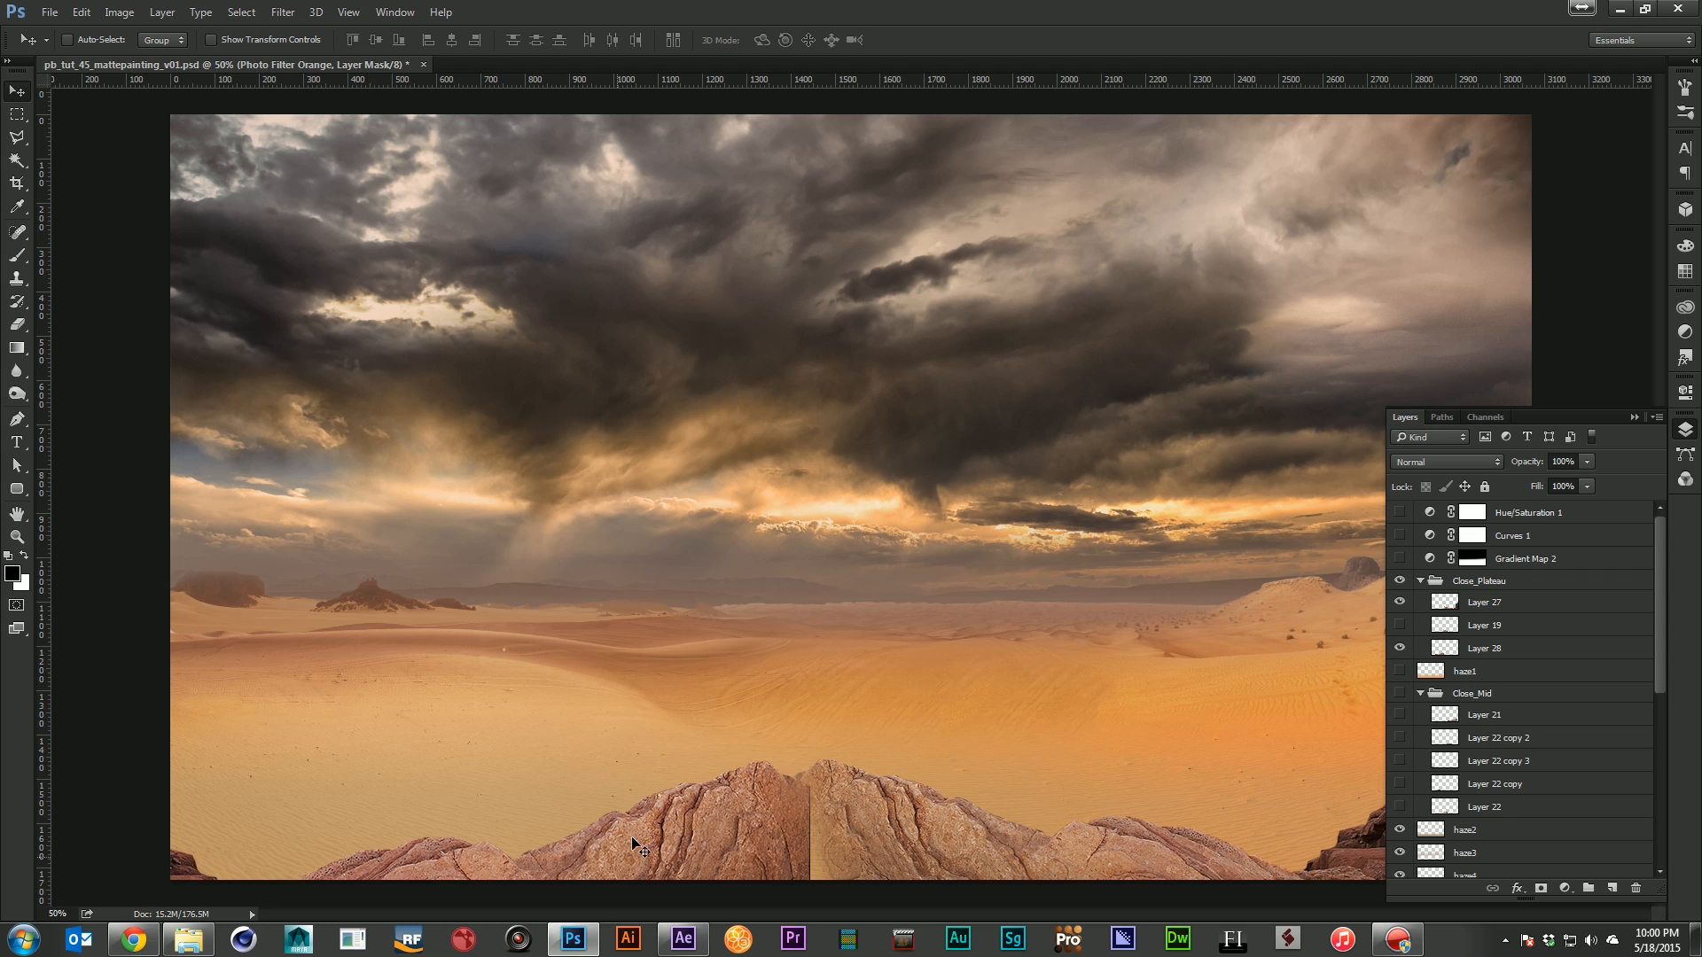
{"action": "left_click", "coordinate": [1401, 626]}
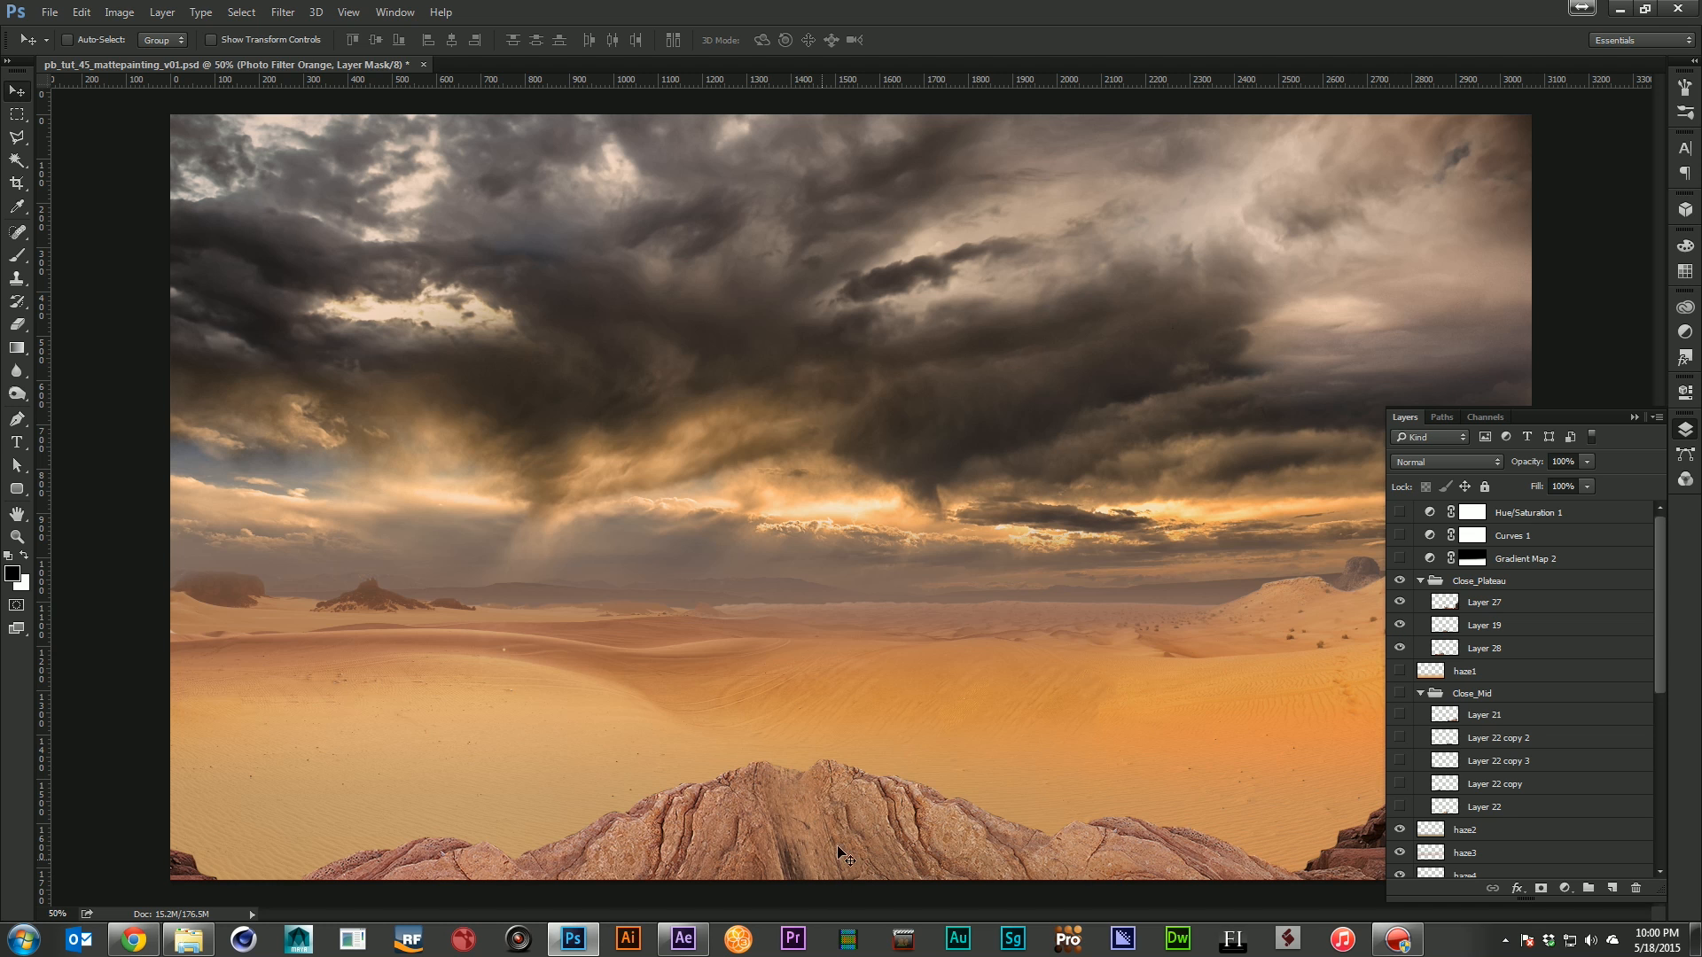
Toggle Layer 28 and Layer 27 off and on to examine how Layer 19 joins the rocks, and view the full canvas
{"action": "left_click", "coordinate": [1398, 649]}
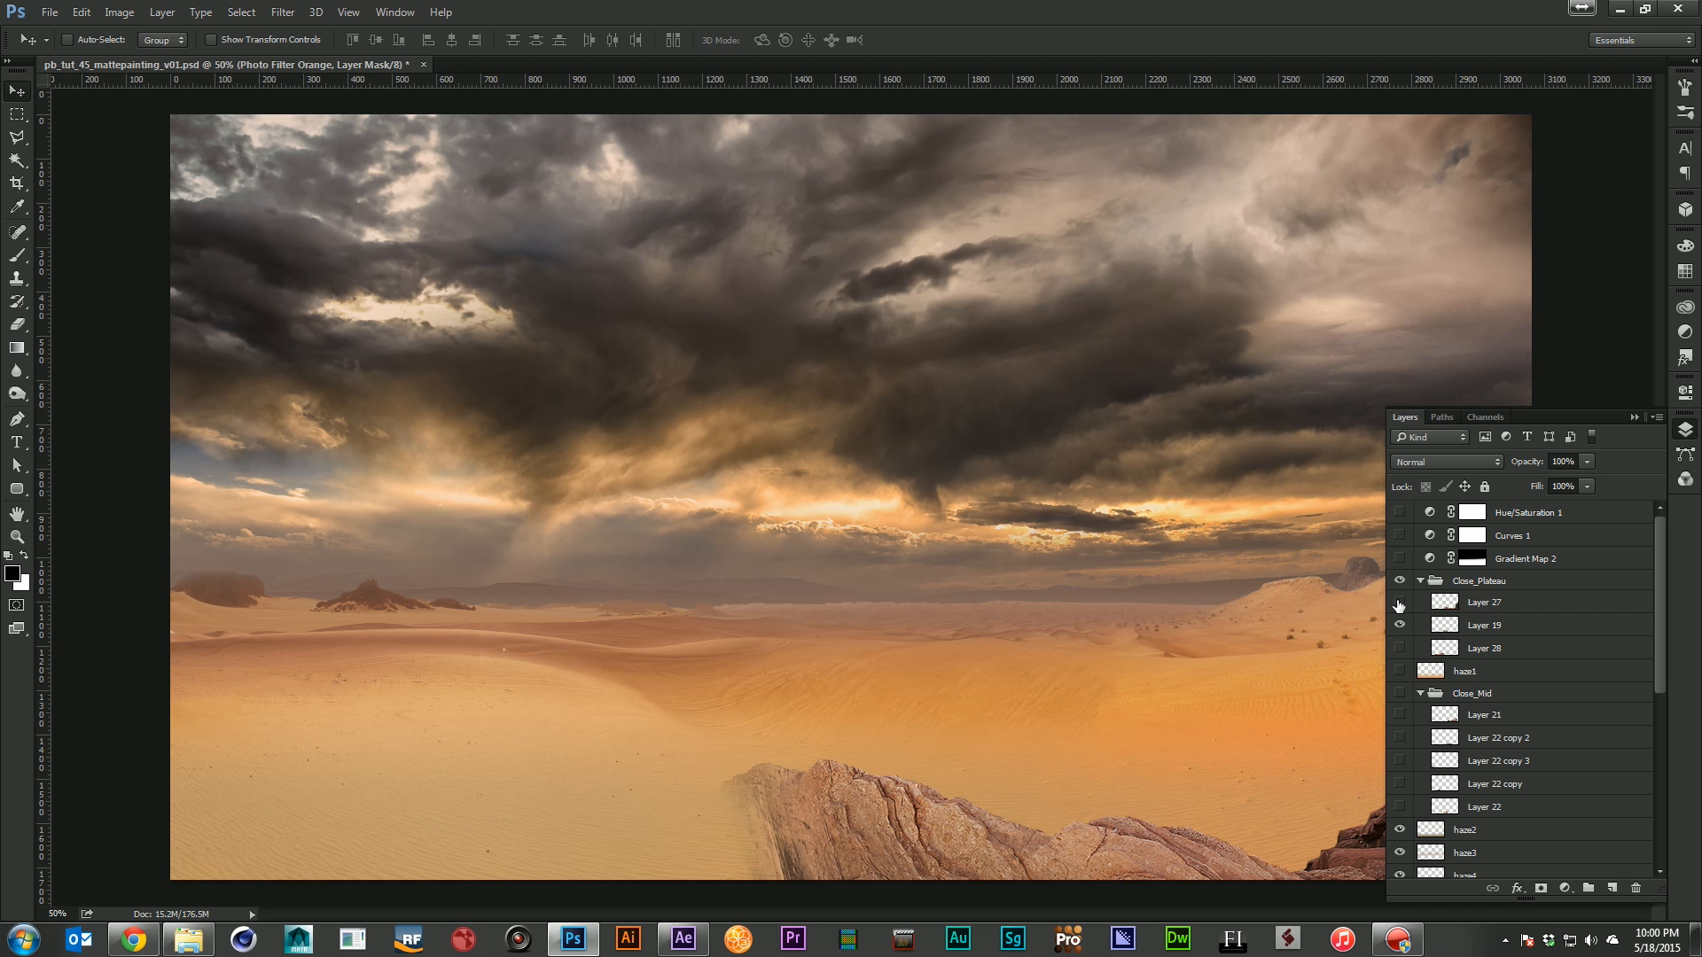
{"action": "left_click", "coordinate": [1399, 603]}
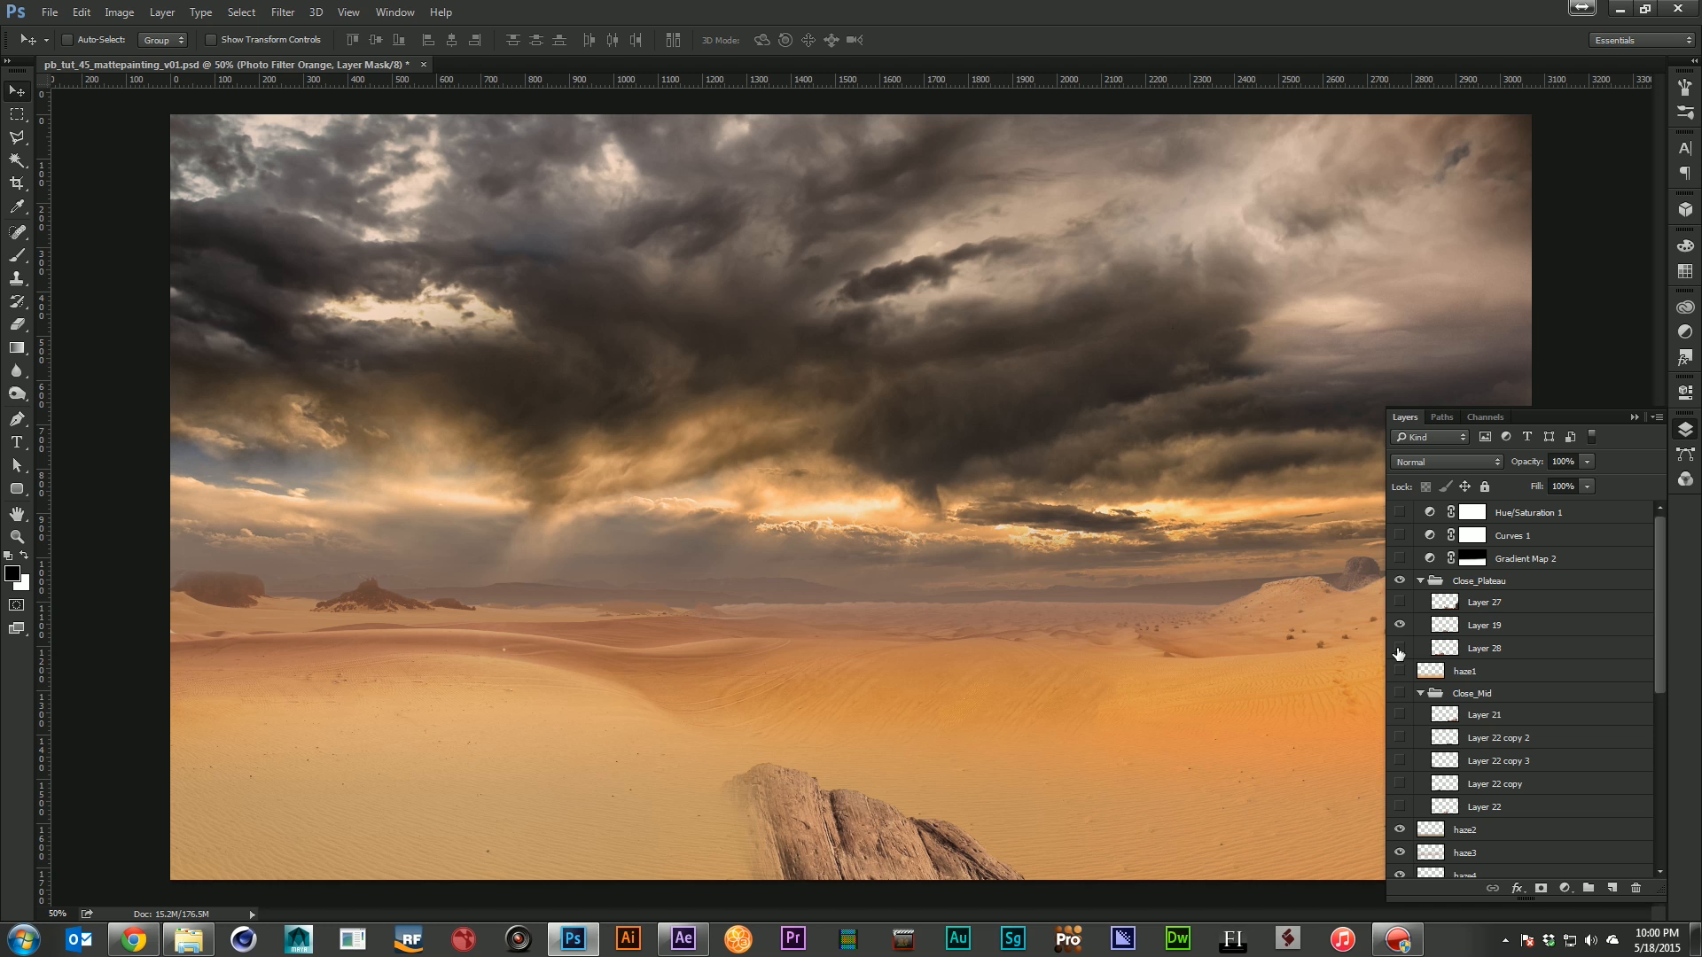
{"action": "left_click", "coordinate": [1399, 648]}
{"action": "left_click", "coordinate": [1396, 604]}
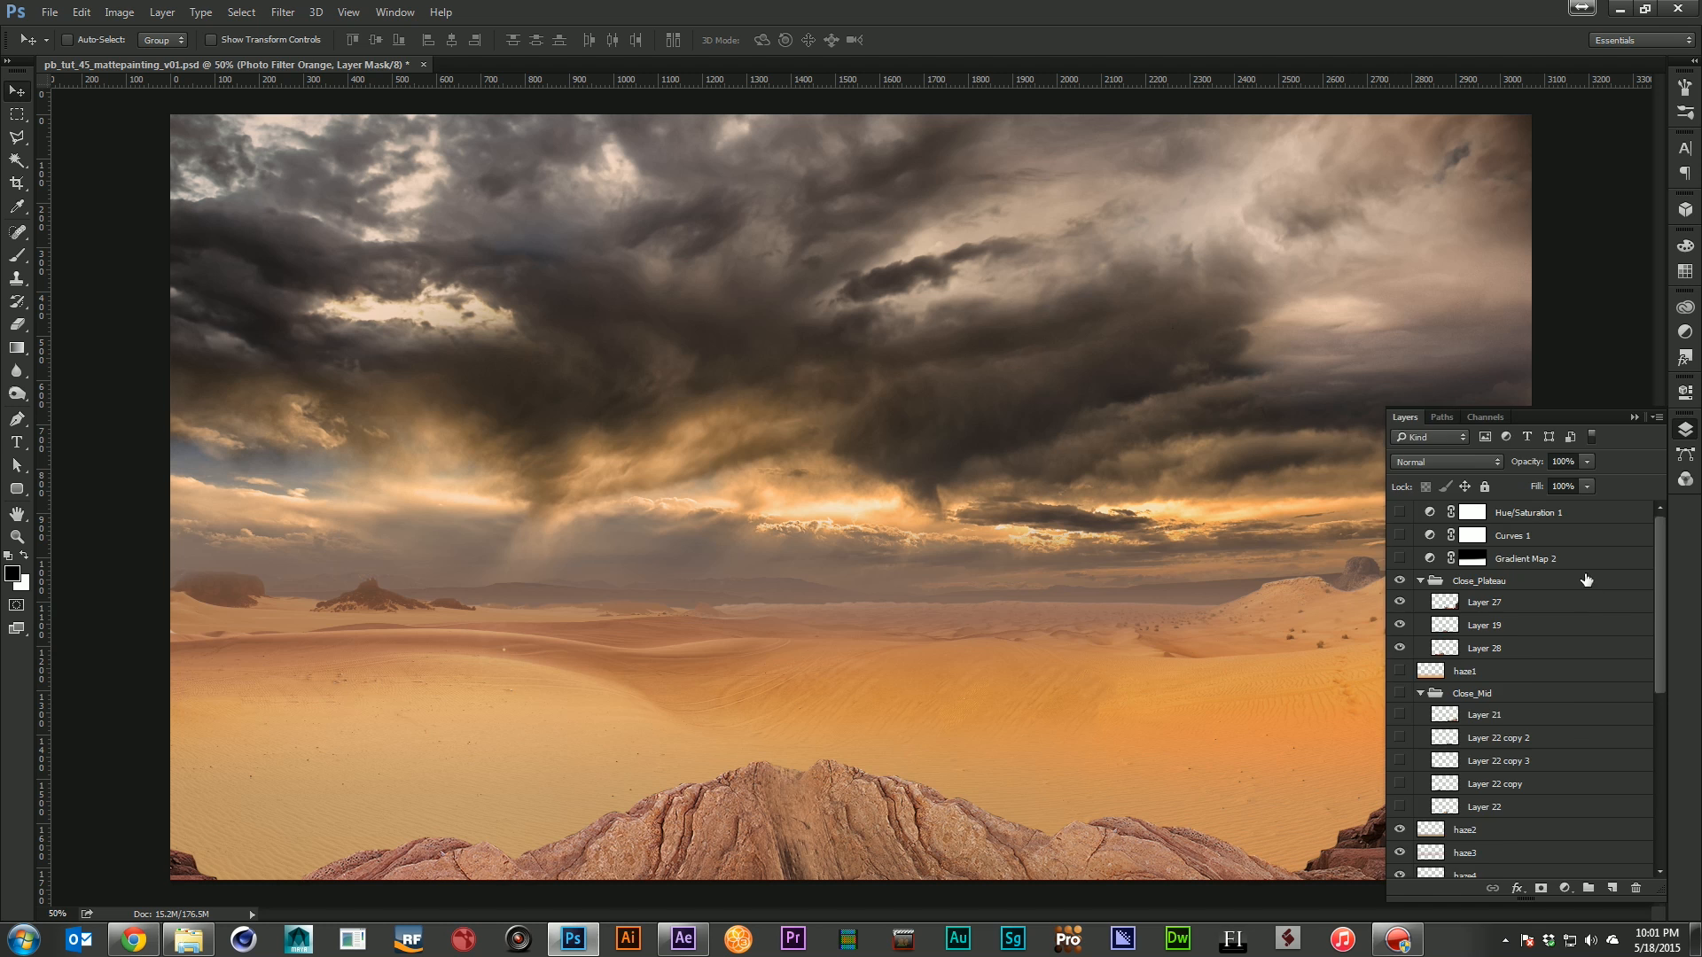
{"action": "left_click", "coordinate": [1321, 620]}
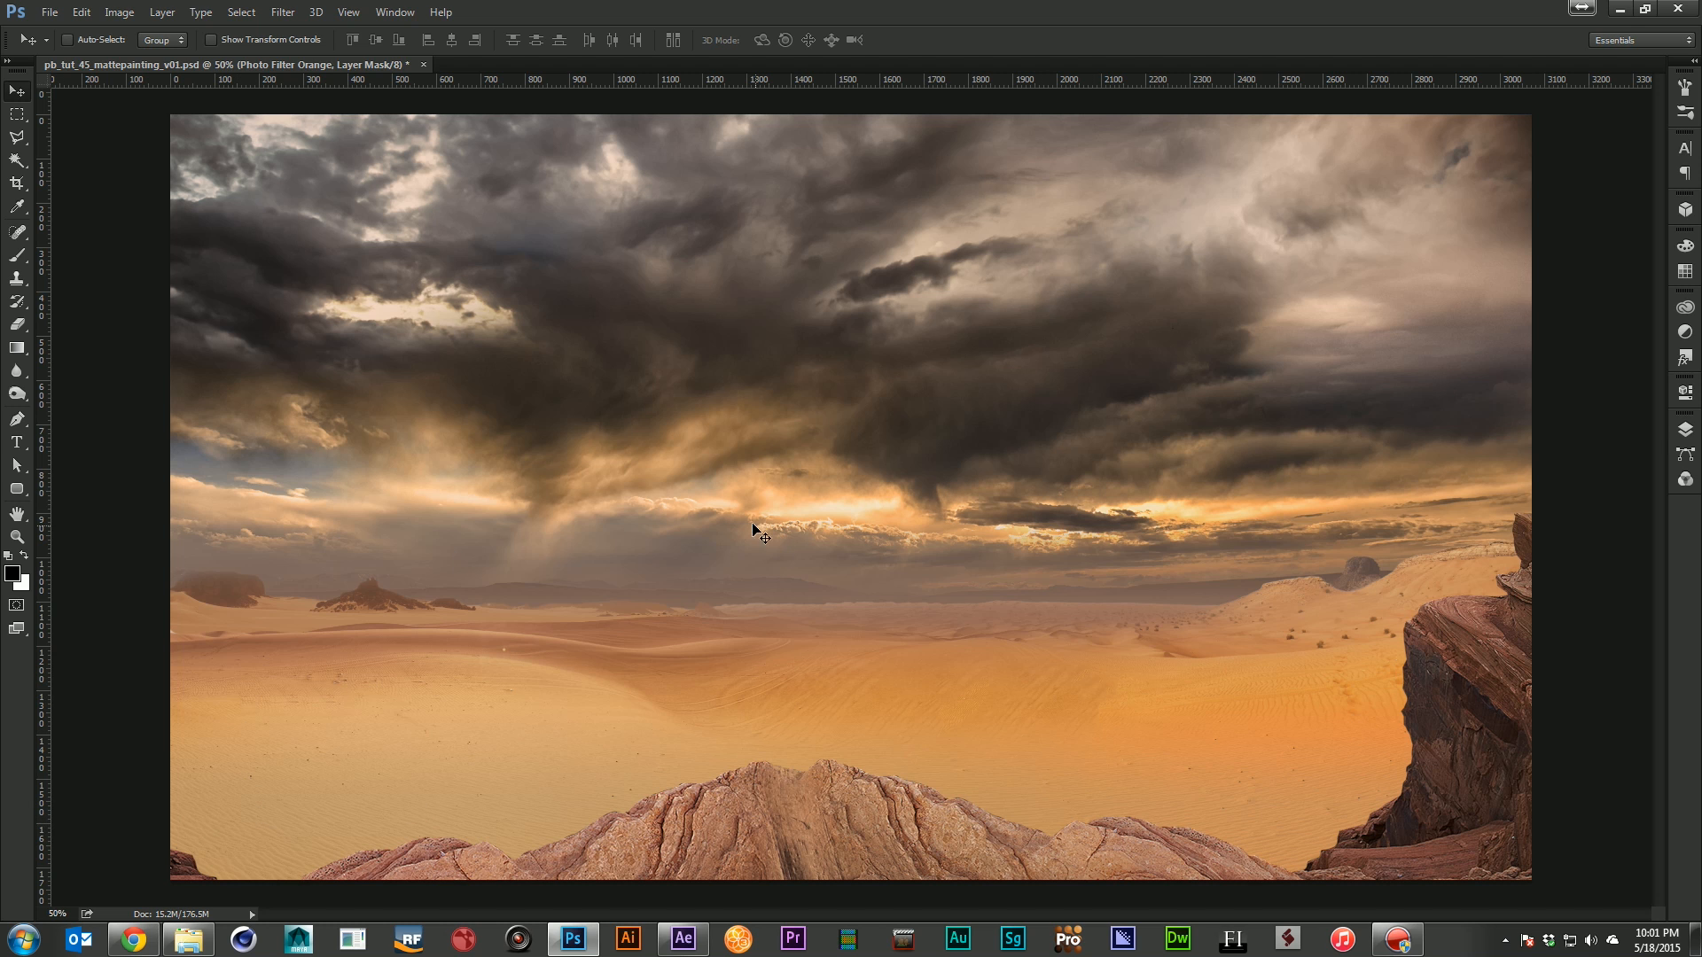
Show all five layers of the Close_Mid group, Layer 21 through Layer 22, and the haze1 layer over them
{"action": "left_click", "coordinate": [1683, 431]}
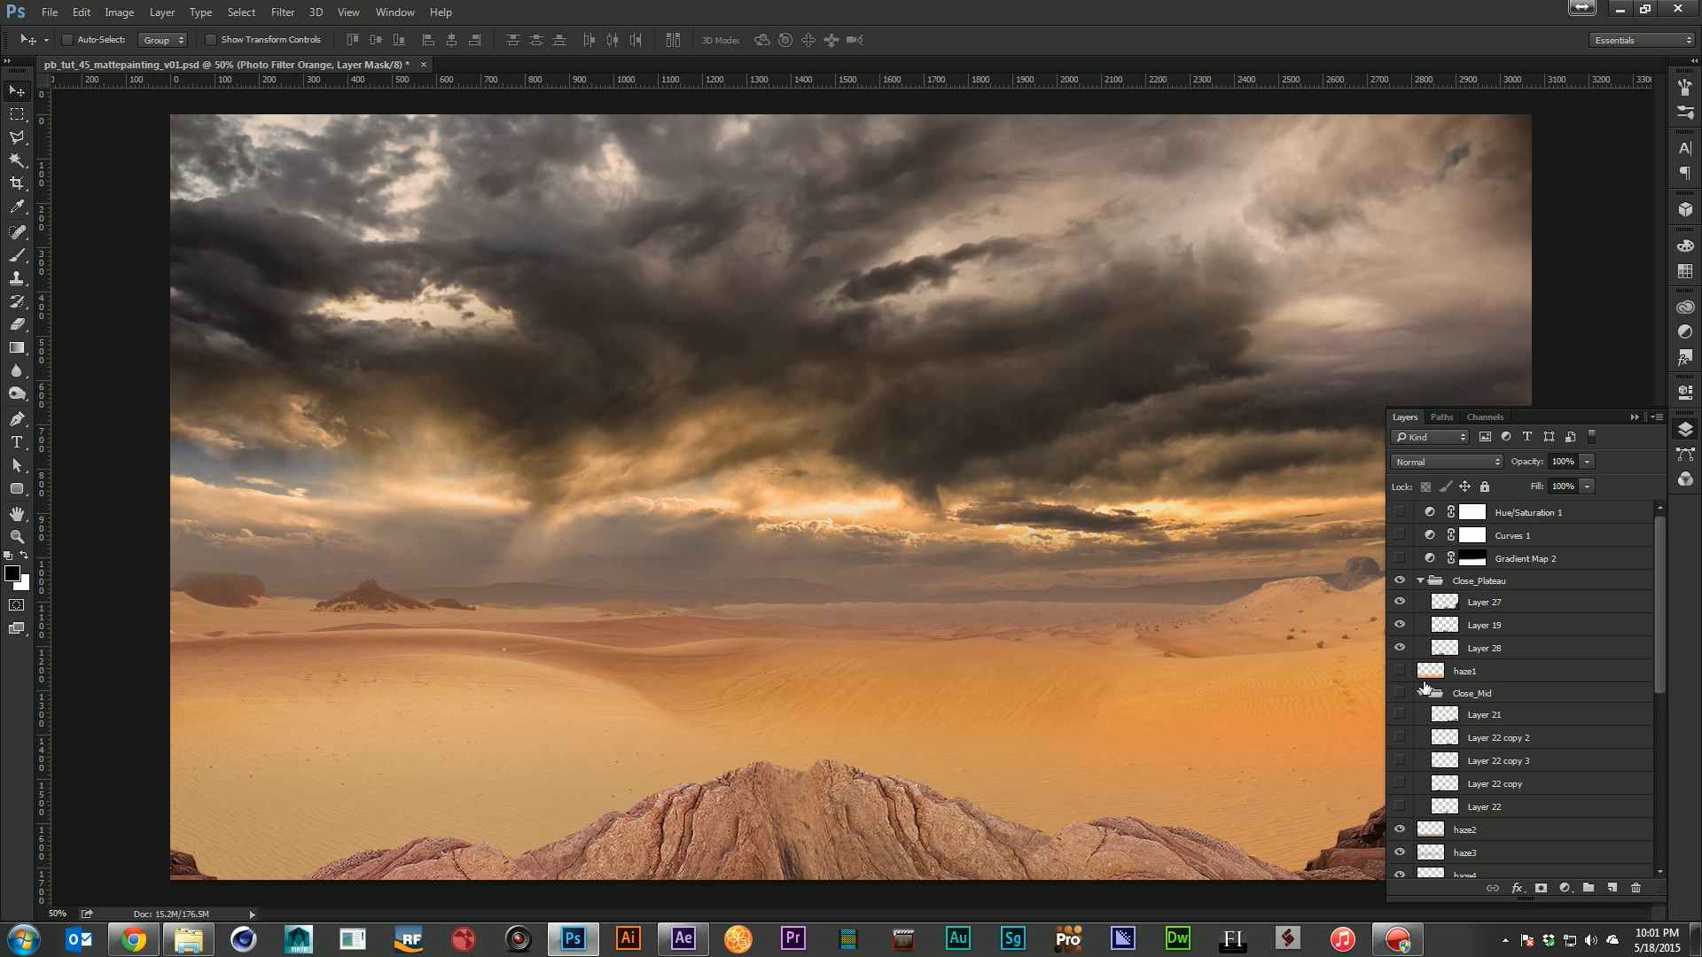
{"action": "scroll", "coordinate": [1424, 687], "scroll_direction": "down", "scroll_amount": 1}
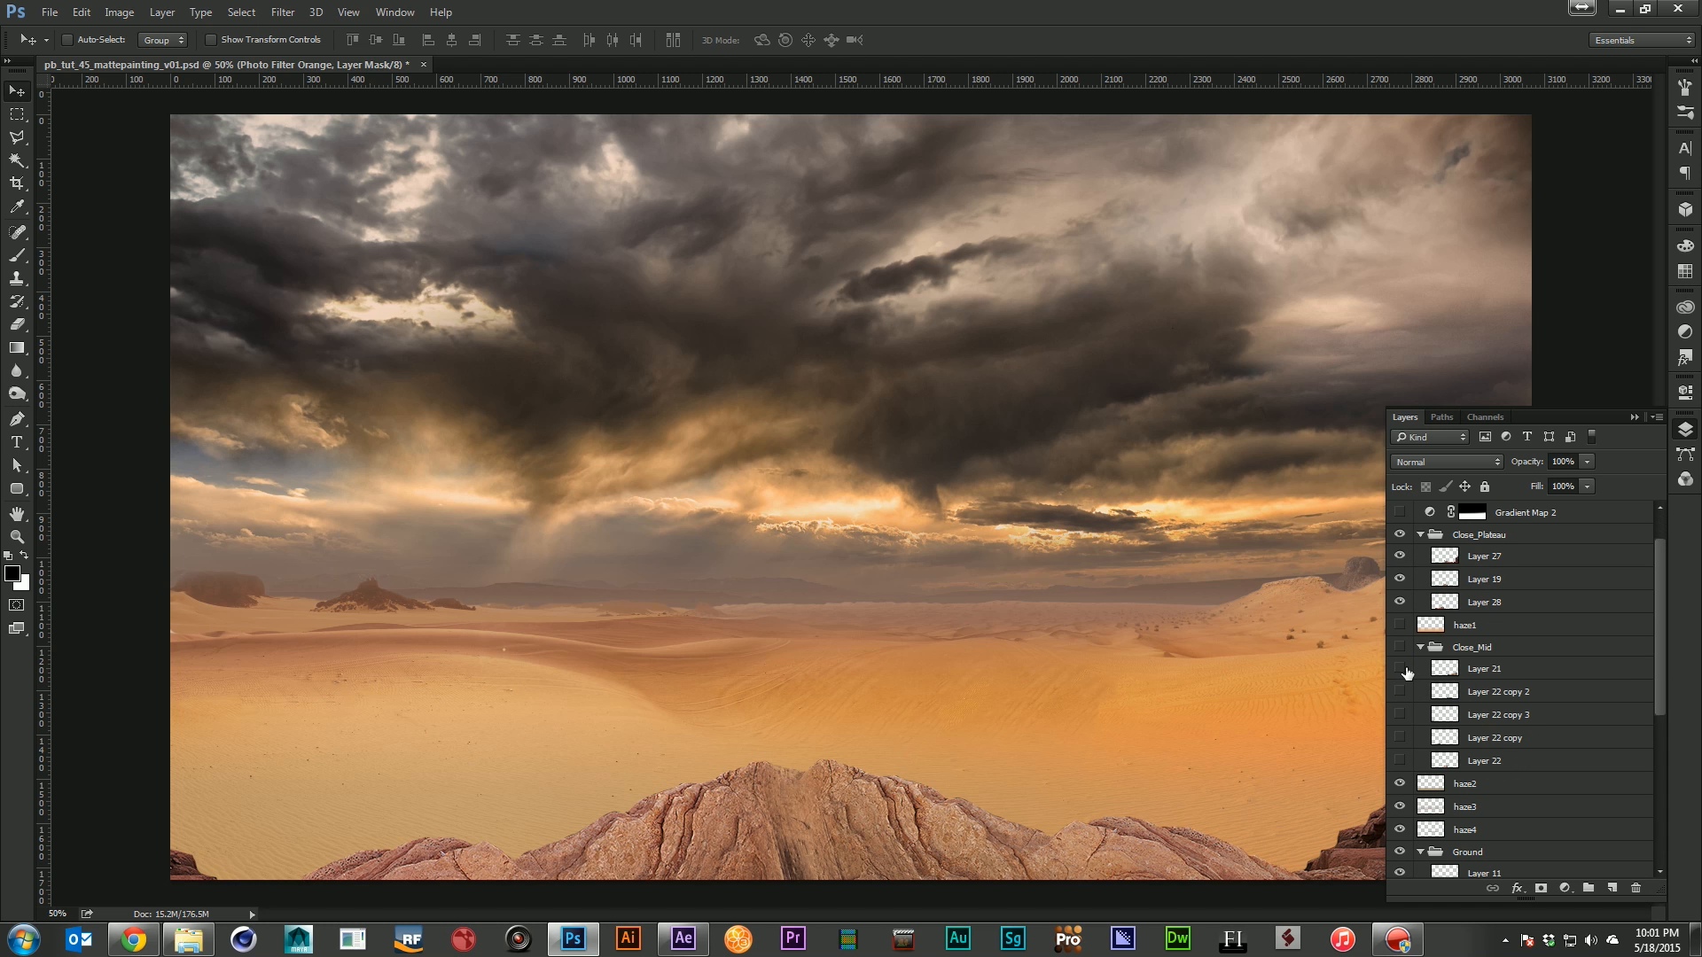
{"action": "left_click", "coordinate": [1402, 670]}
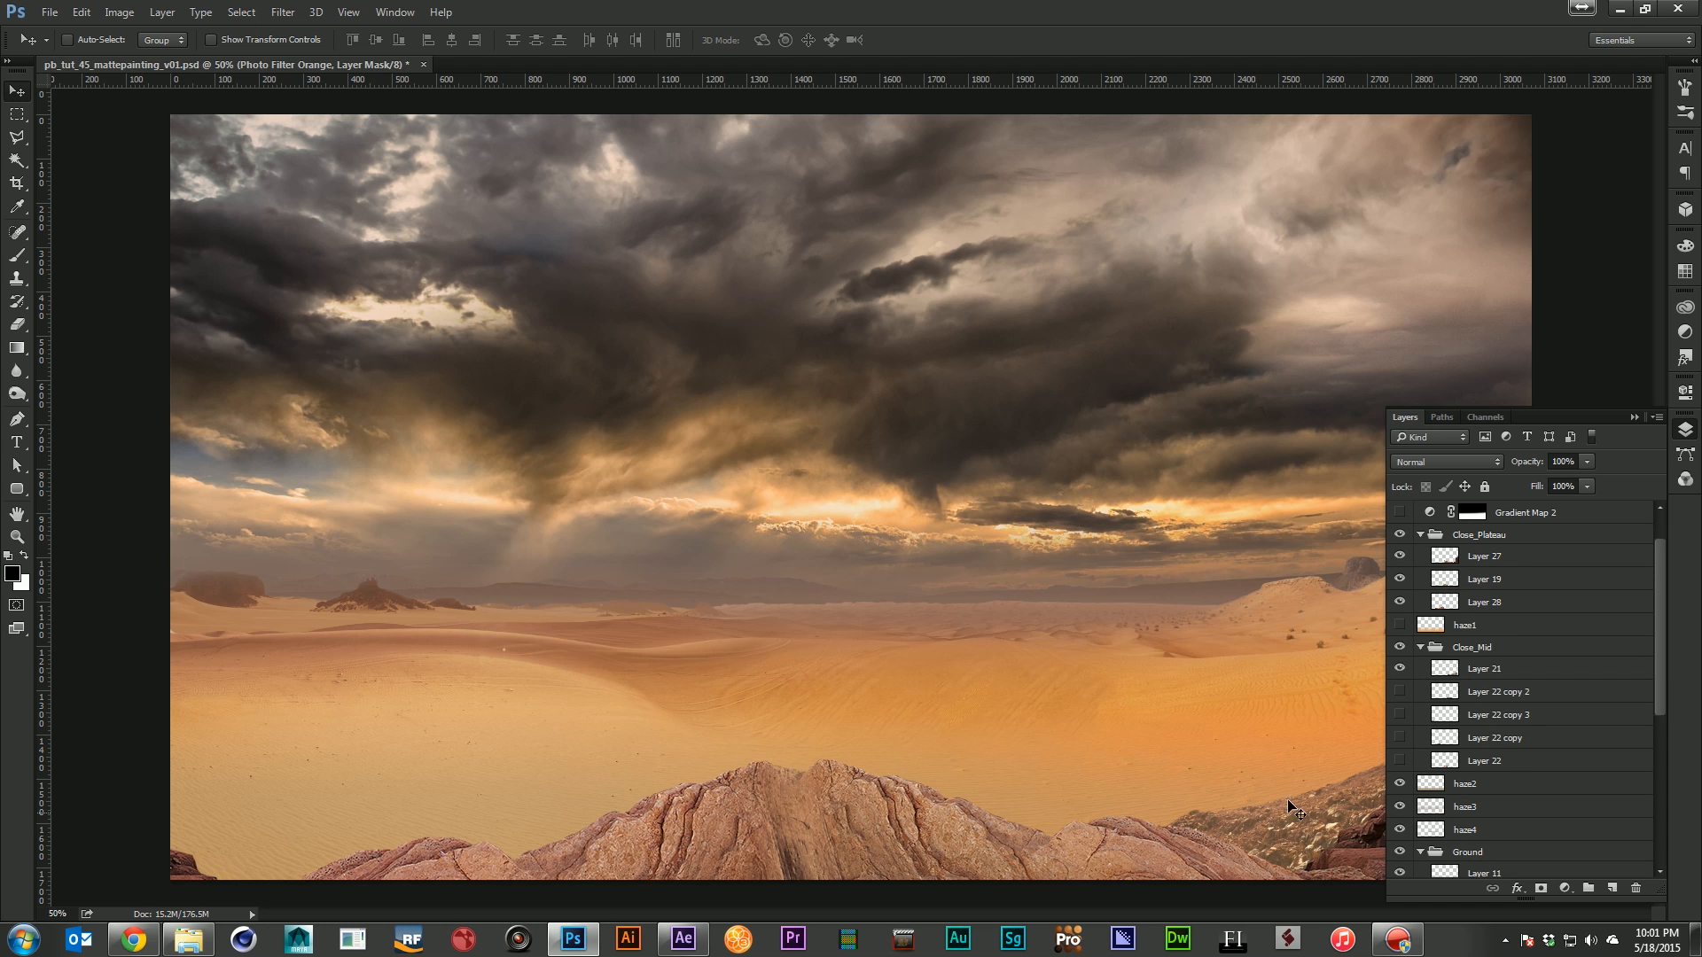
{"action": "left_click", "coordinate": [1399, 691]}
{"action": "left_click", "coordinate": [1399, 715]}
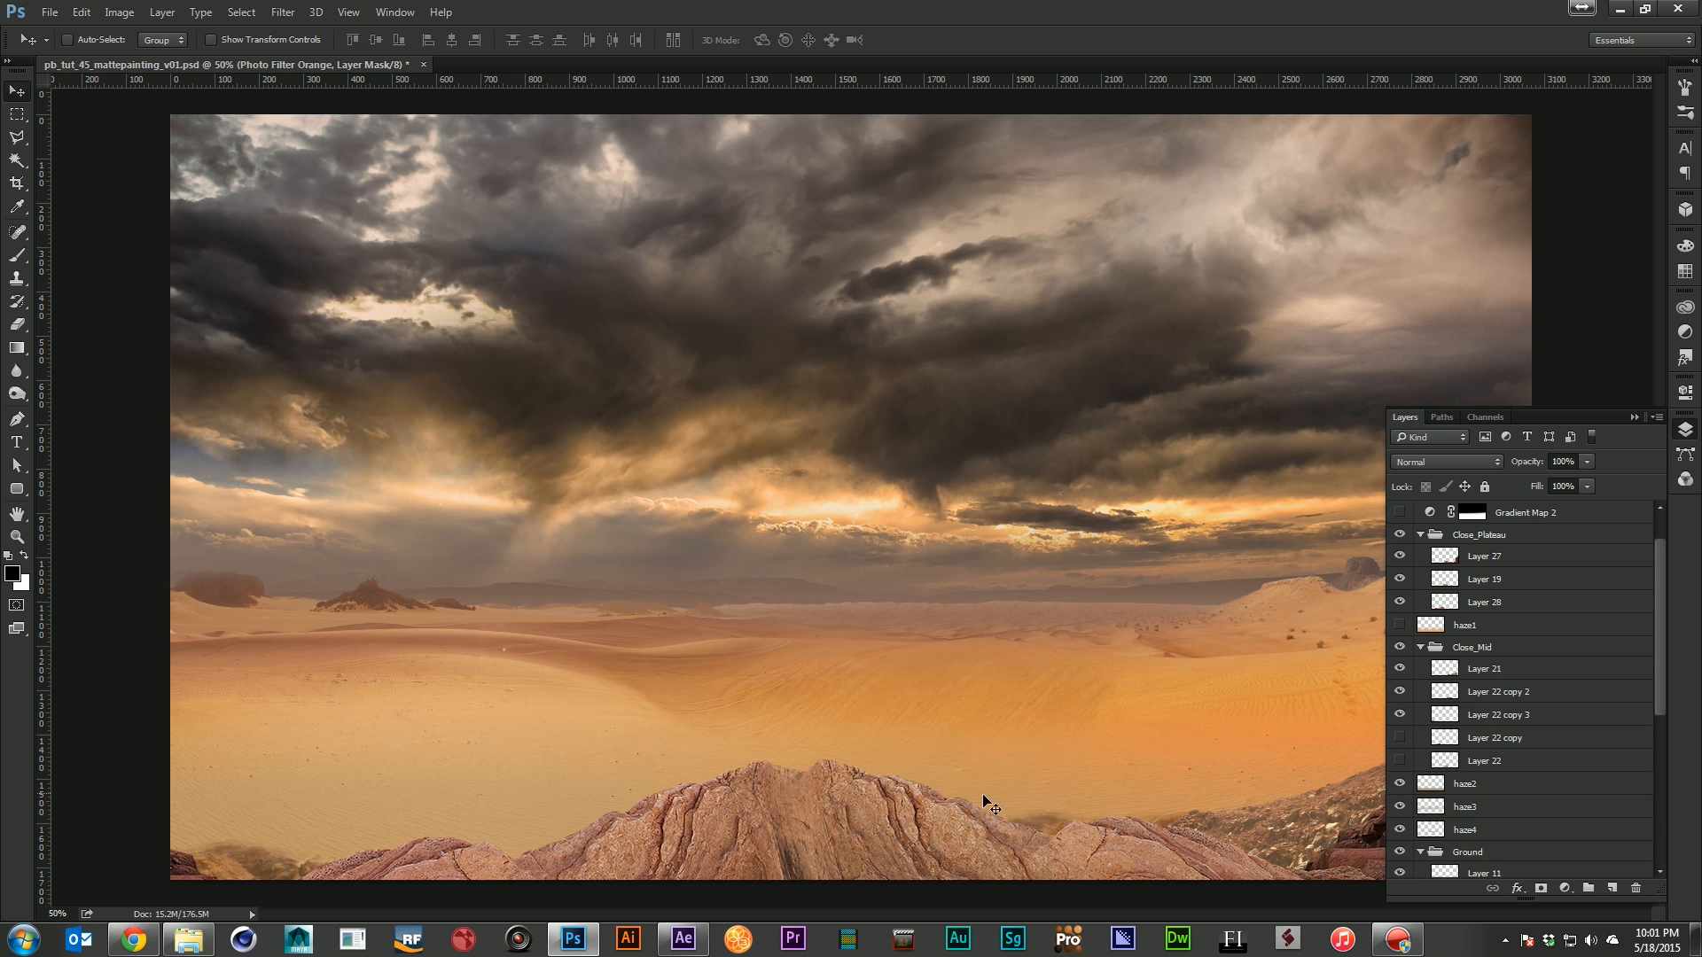
{"action": "left_click", "coordinate": [1399, 738]}
{"action": "left_click", "coordinate": [1400, 761]}
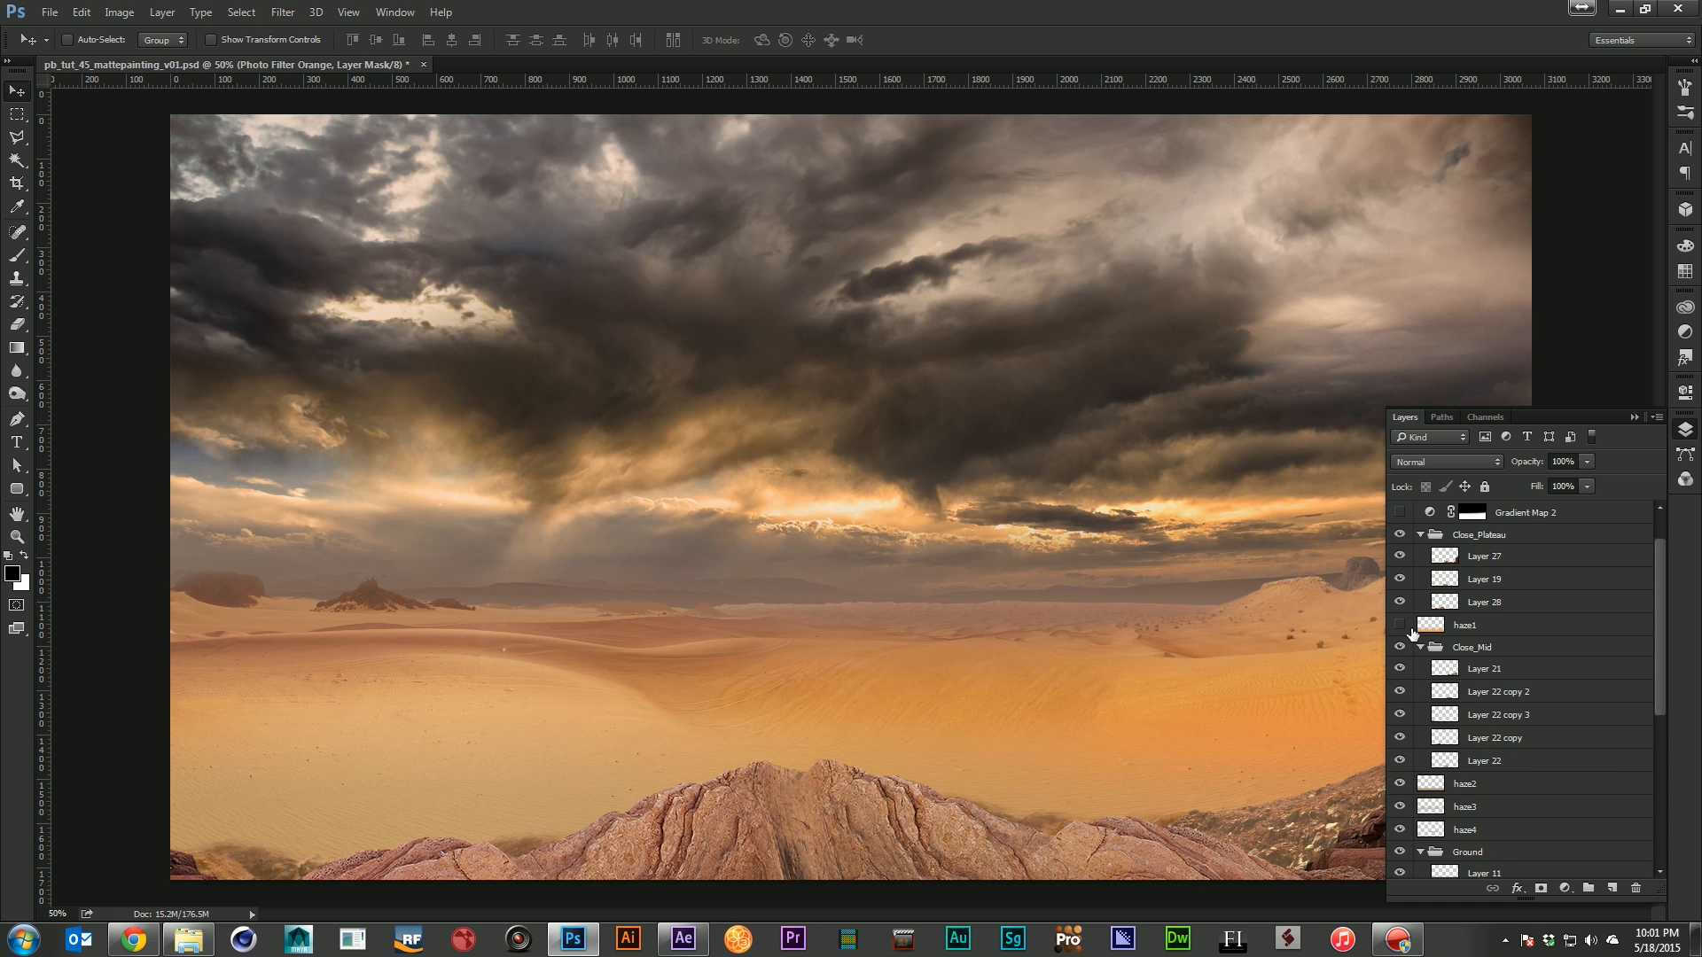
{"action": "left_click", "coordinate": [1400, 626]}
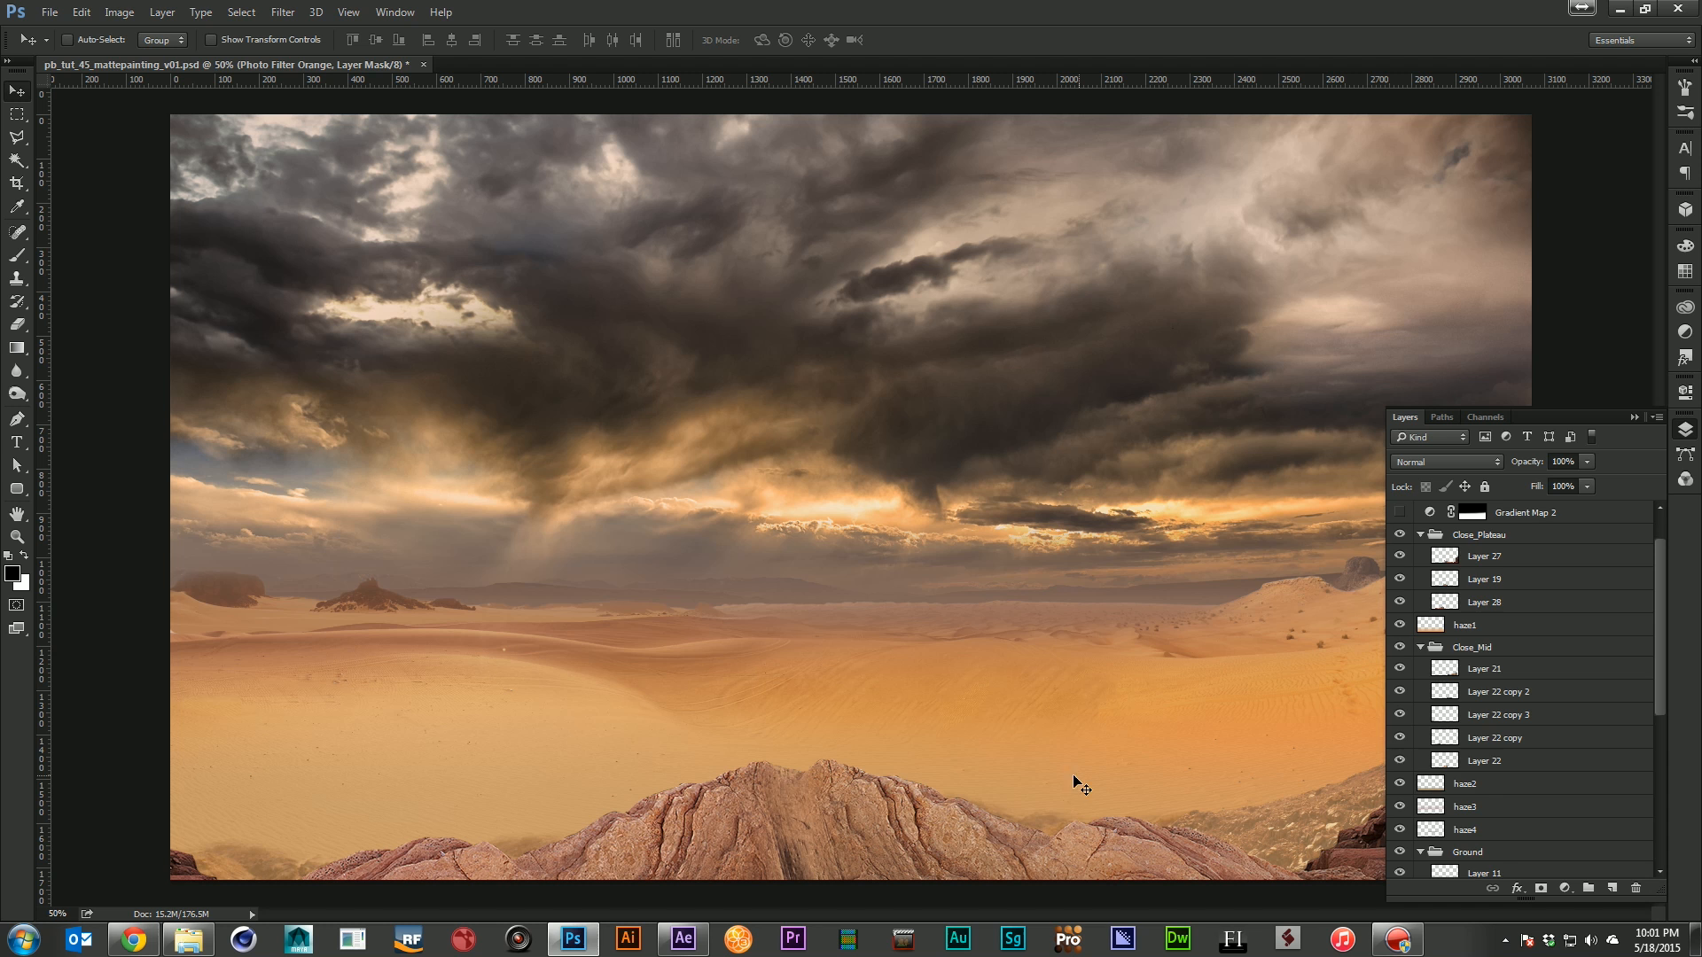
Show the Gradient Map 2 adjustment and compare it off and on with Curves 1 and Hue/Saturation 1 hidden
{"action": "scroll", "coordinate": [1478, 747], "scroll_direction": "up", "scroll_amount": 1}
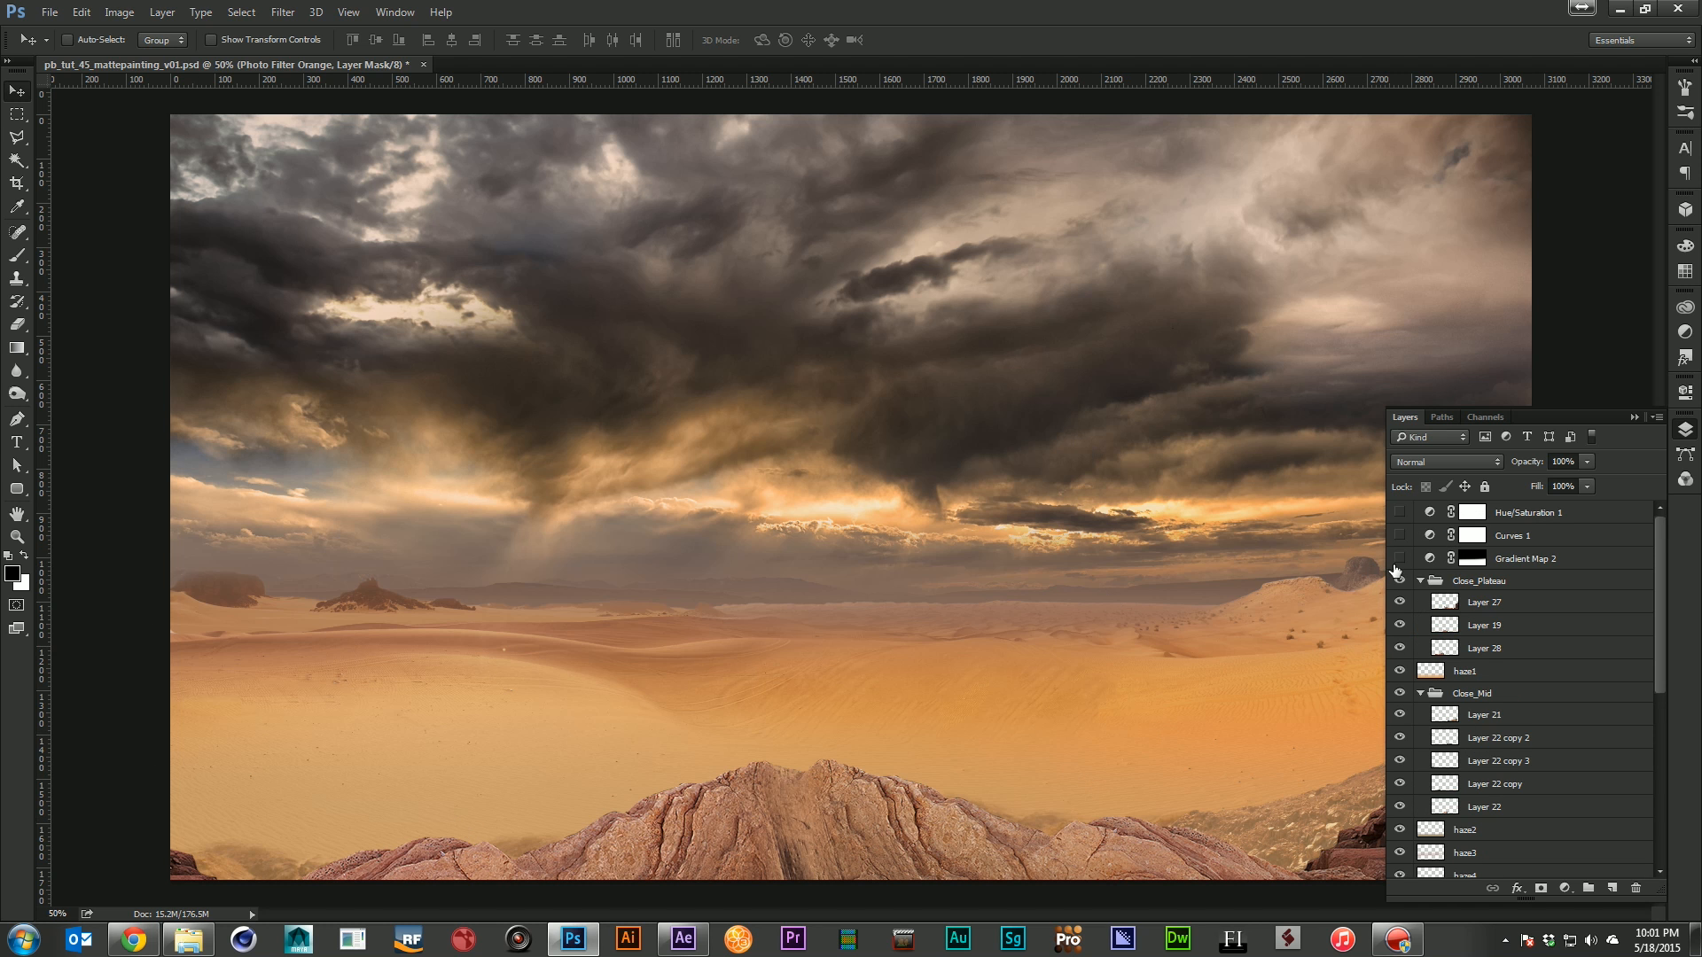
{"action": "left_click", "coordinate": [1399, 557]}
{"action": "left_click", "coordinate": [1399, 537]}
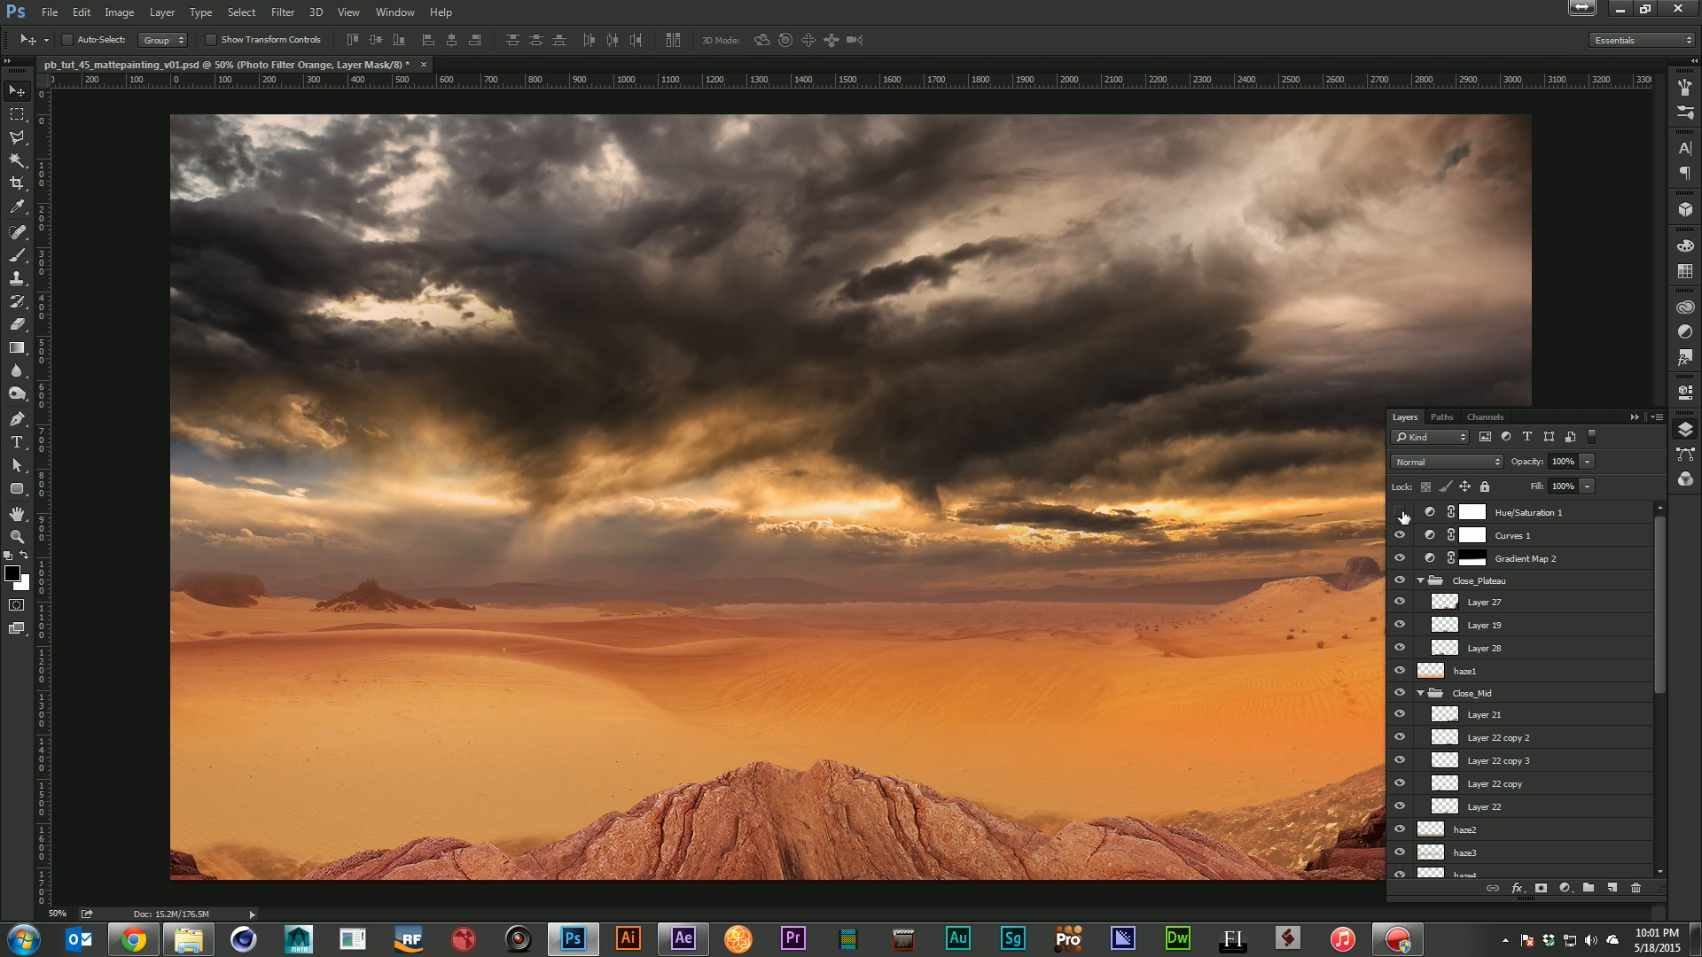
{"action": "left_click_drag", "start_coordinate": [1400, 512], "coordinate": [1402, 543]}
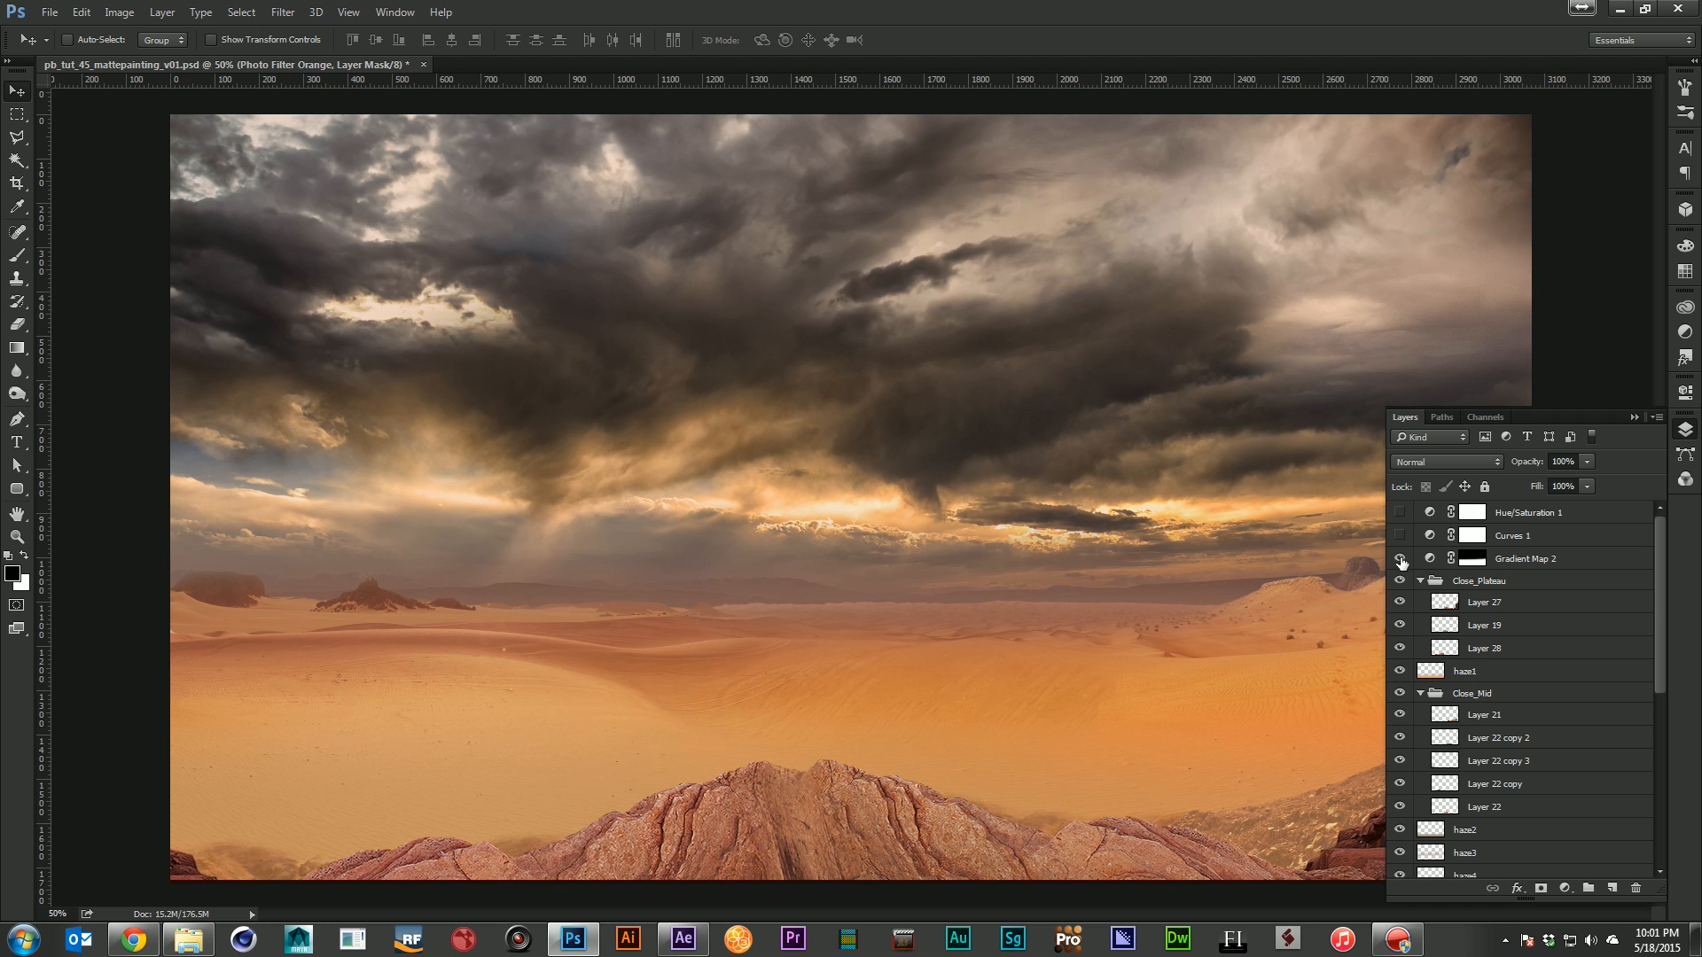
{"action": "left_click", "coordinate": [1400, 558]}
{"action": "left_click", "coordinate": [1399, 558]}
Show the Curves 1 and Hue/Saturation 1 adjustments over the painting and view the full canvas
{"action": "left_click", "coordinate": [1400, 536]}
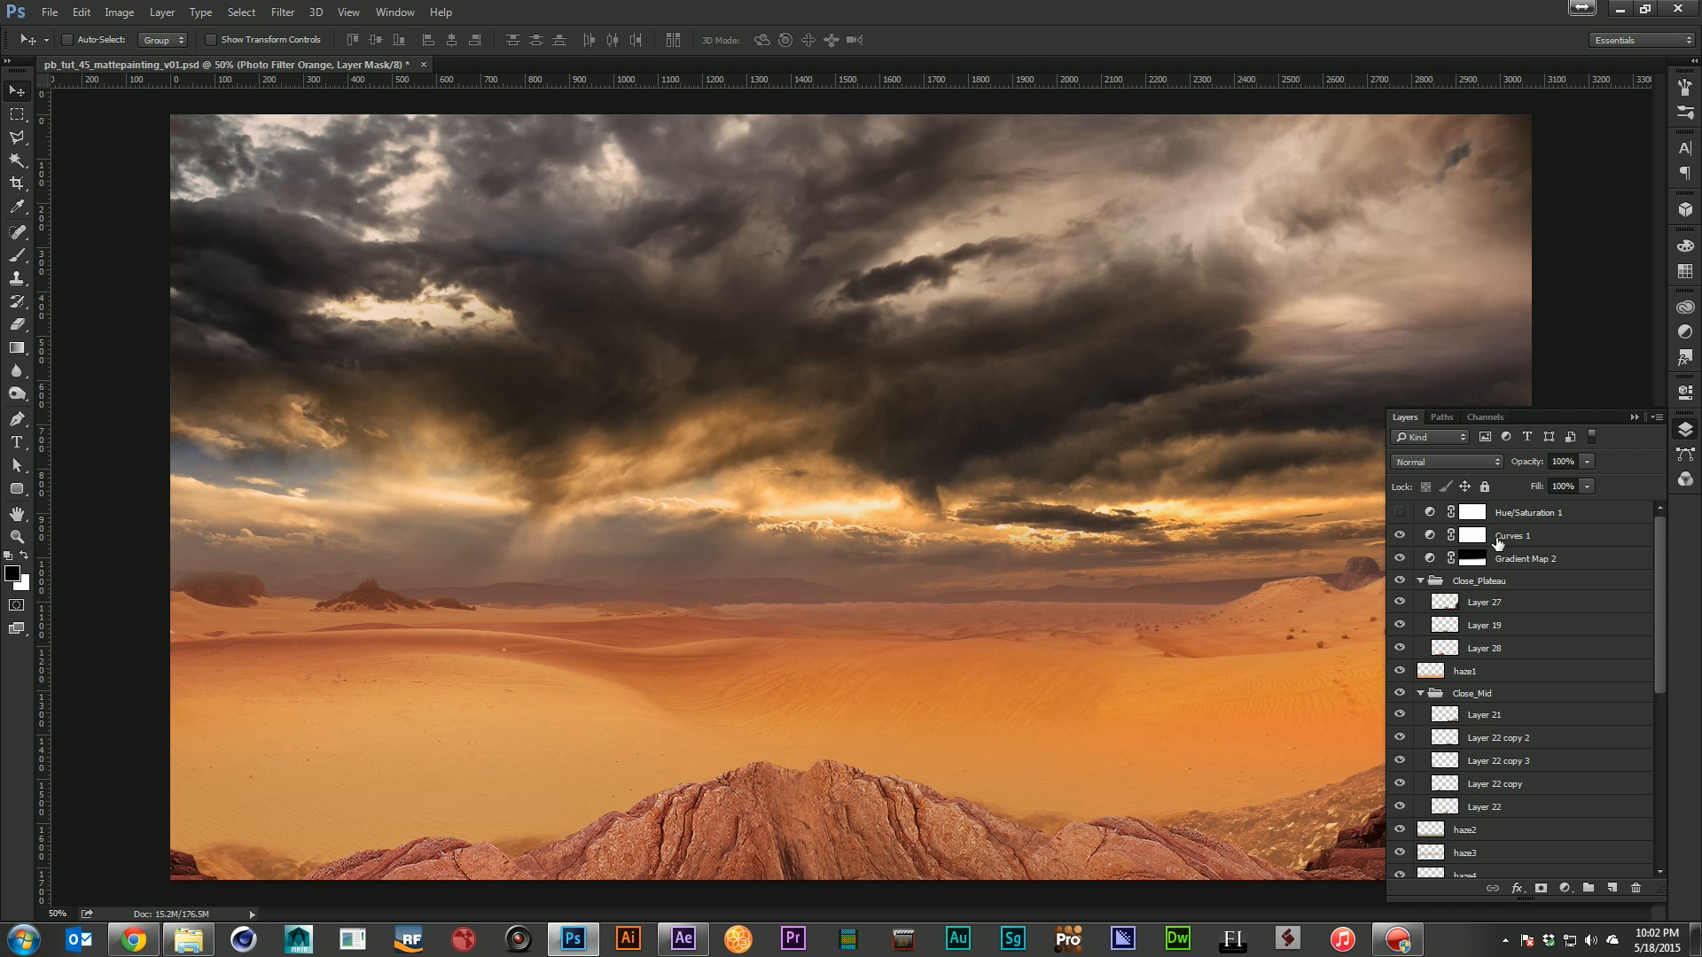
{"action": "left_click", "coordinate": [1400, 513]}
{"action": "left_click", "coordinate": [1634, 417]}
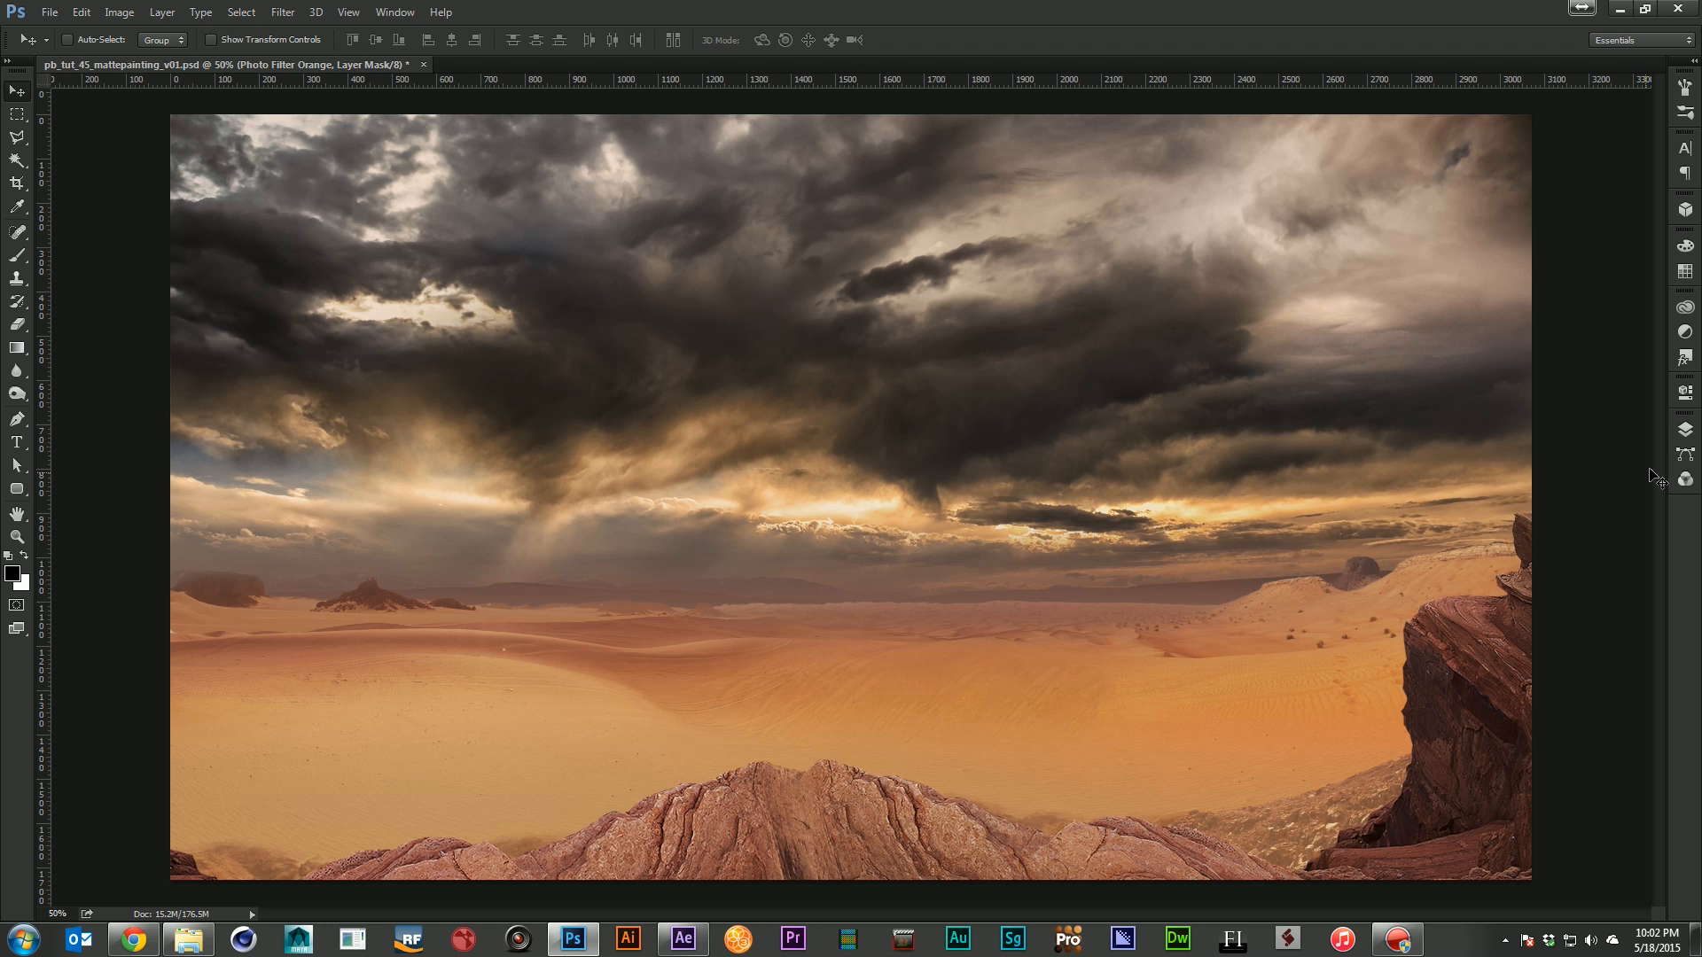
{"action": "left_click", "coordinate": [1685, 431]}
{"action": "left_click", "coordinate": [1685, 431]}
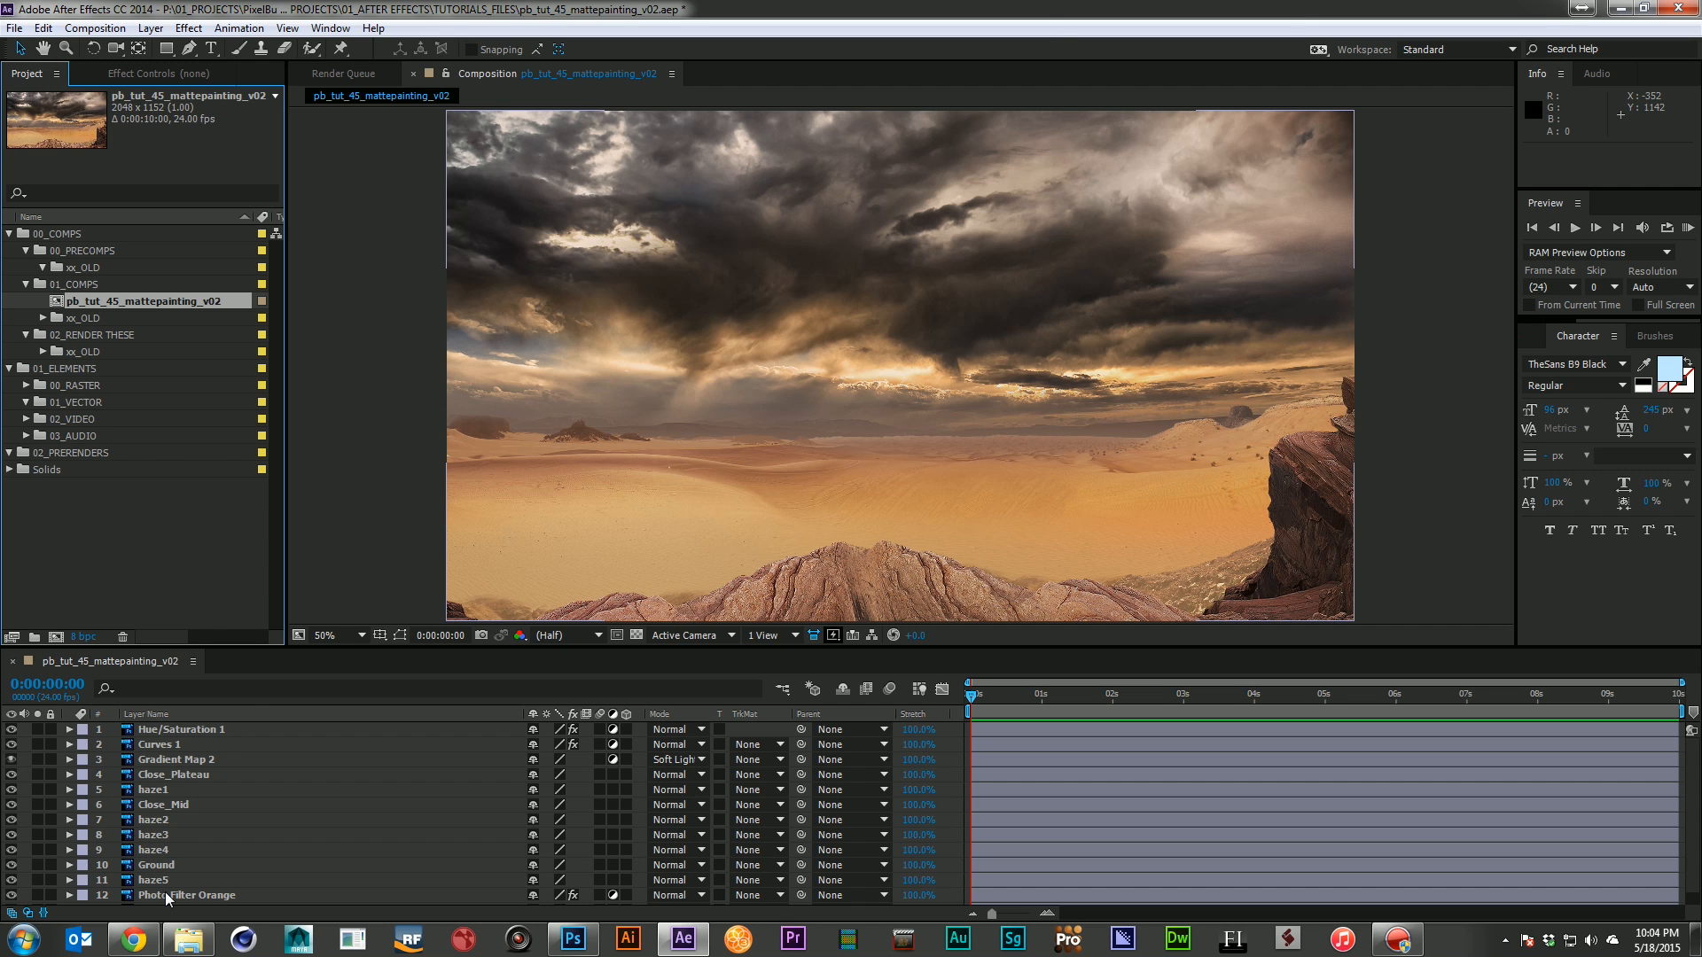
In After Effects, examine the layer stack of pb_tut_45_mattepainting_v02, selecting sky, Close_Plateau, Close_Mid and Ground in turn
{"action": "scroll", "coordinate": [202, 874], "scroll_direction": "down", "scroll_amount": 1}
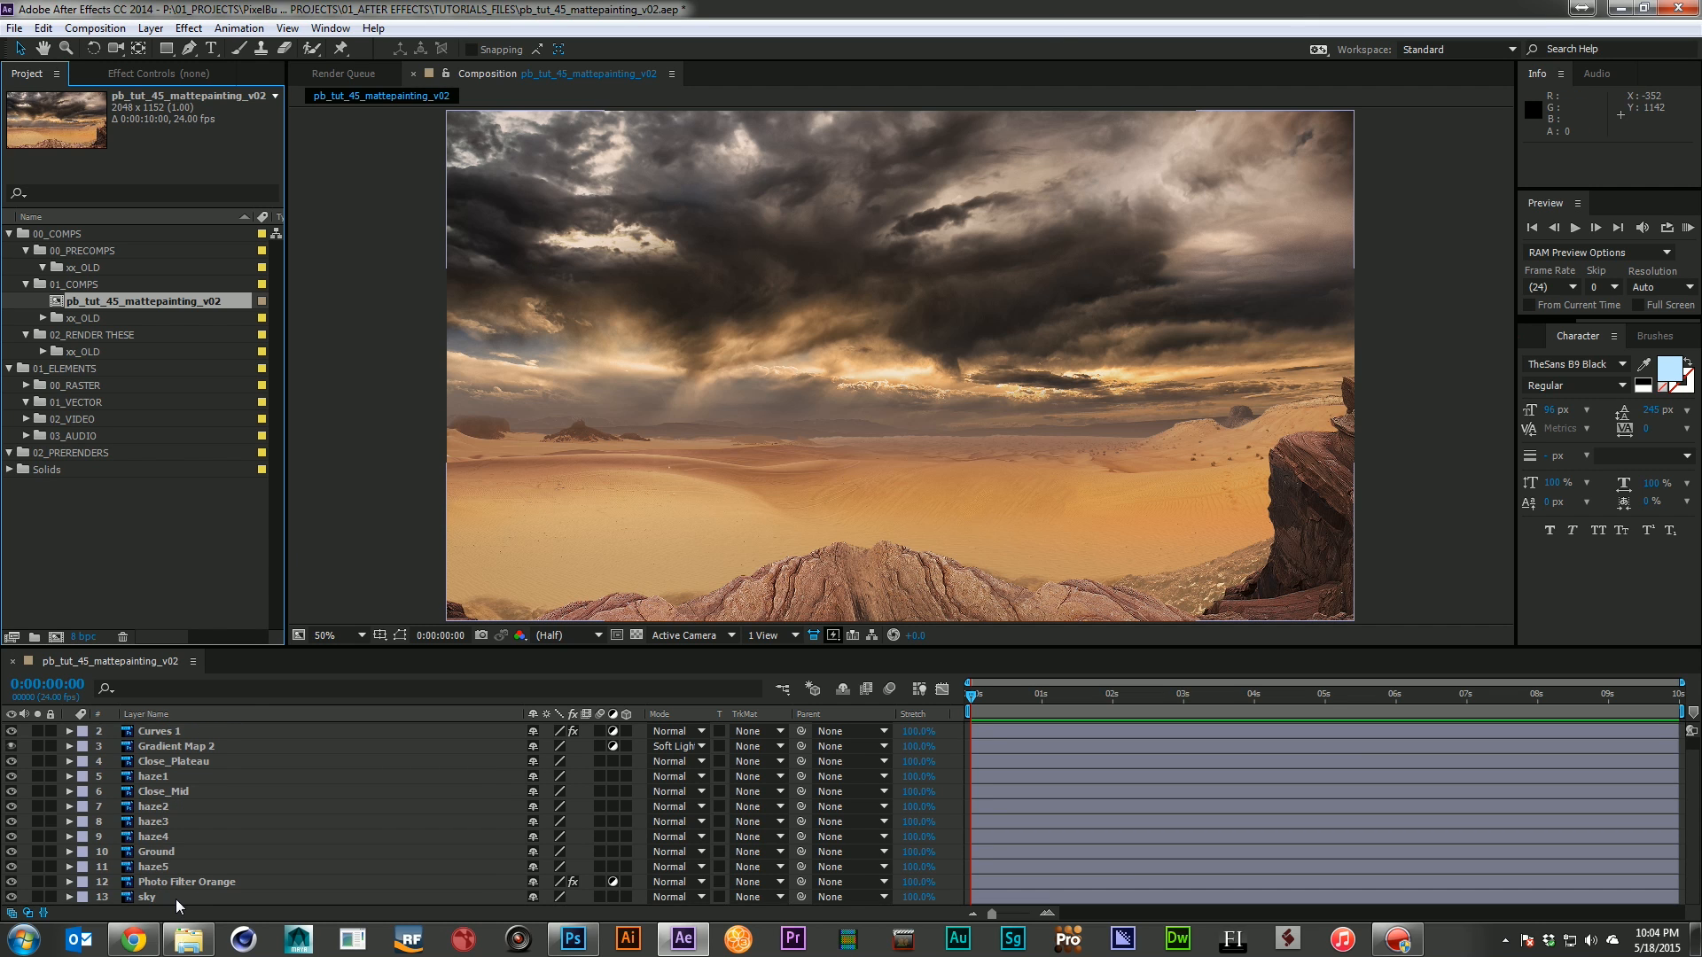
{"action": "left_click", "coordinate": [175, 898]}
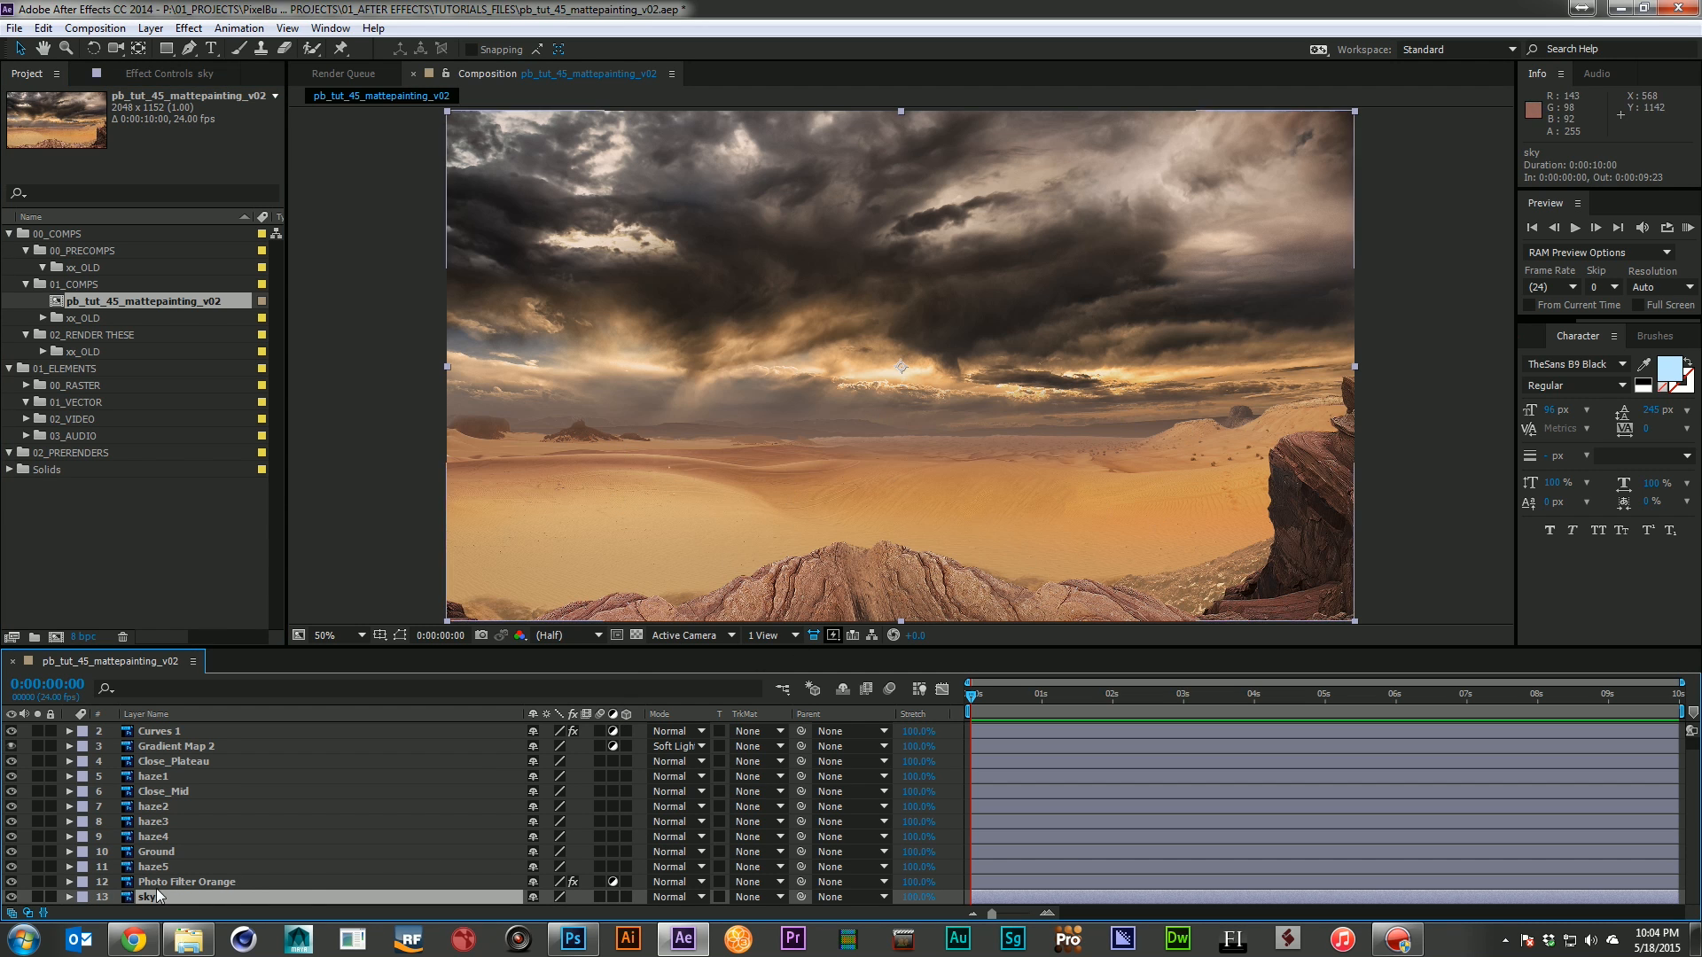
{"action": "scroll", "coordinate": [161, 868], "scroll_direction": "up", "scroll_amount": 1}
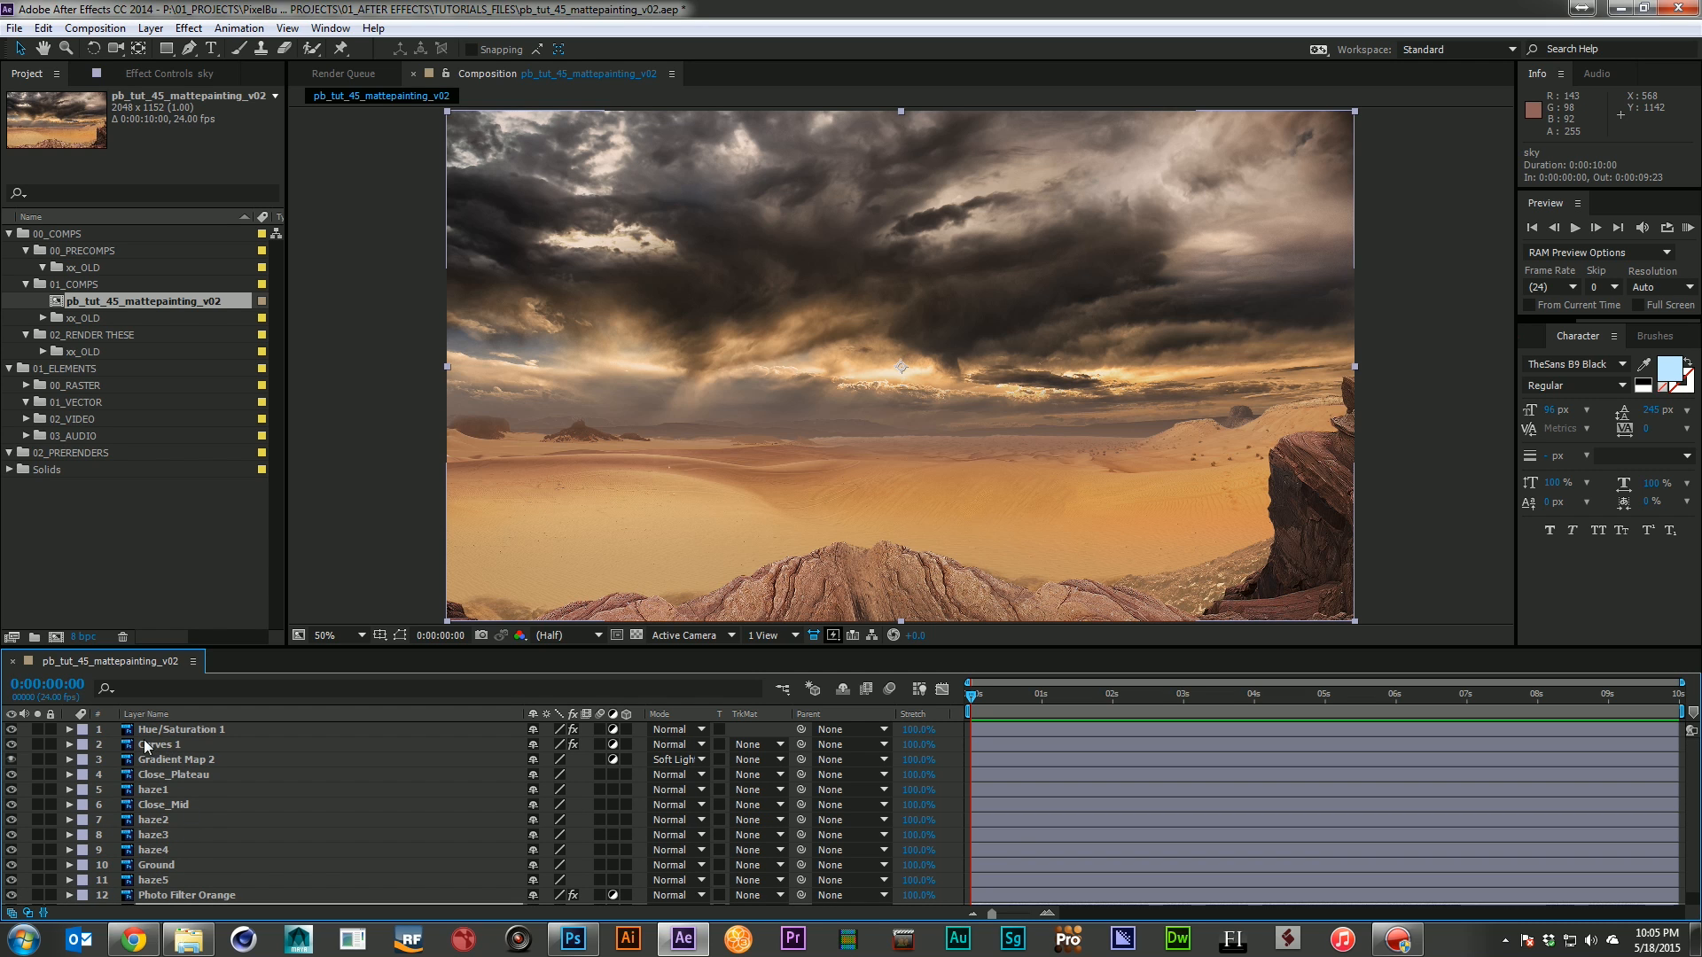
{"action": "left_click", "coordinate": [184, 774]}
{"action": "left_click", "coordinate": [184, 805]}
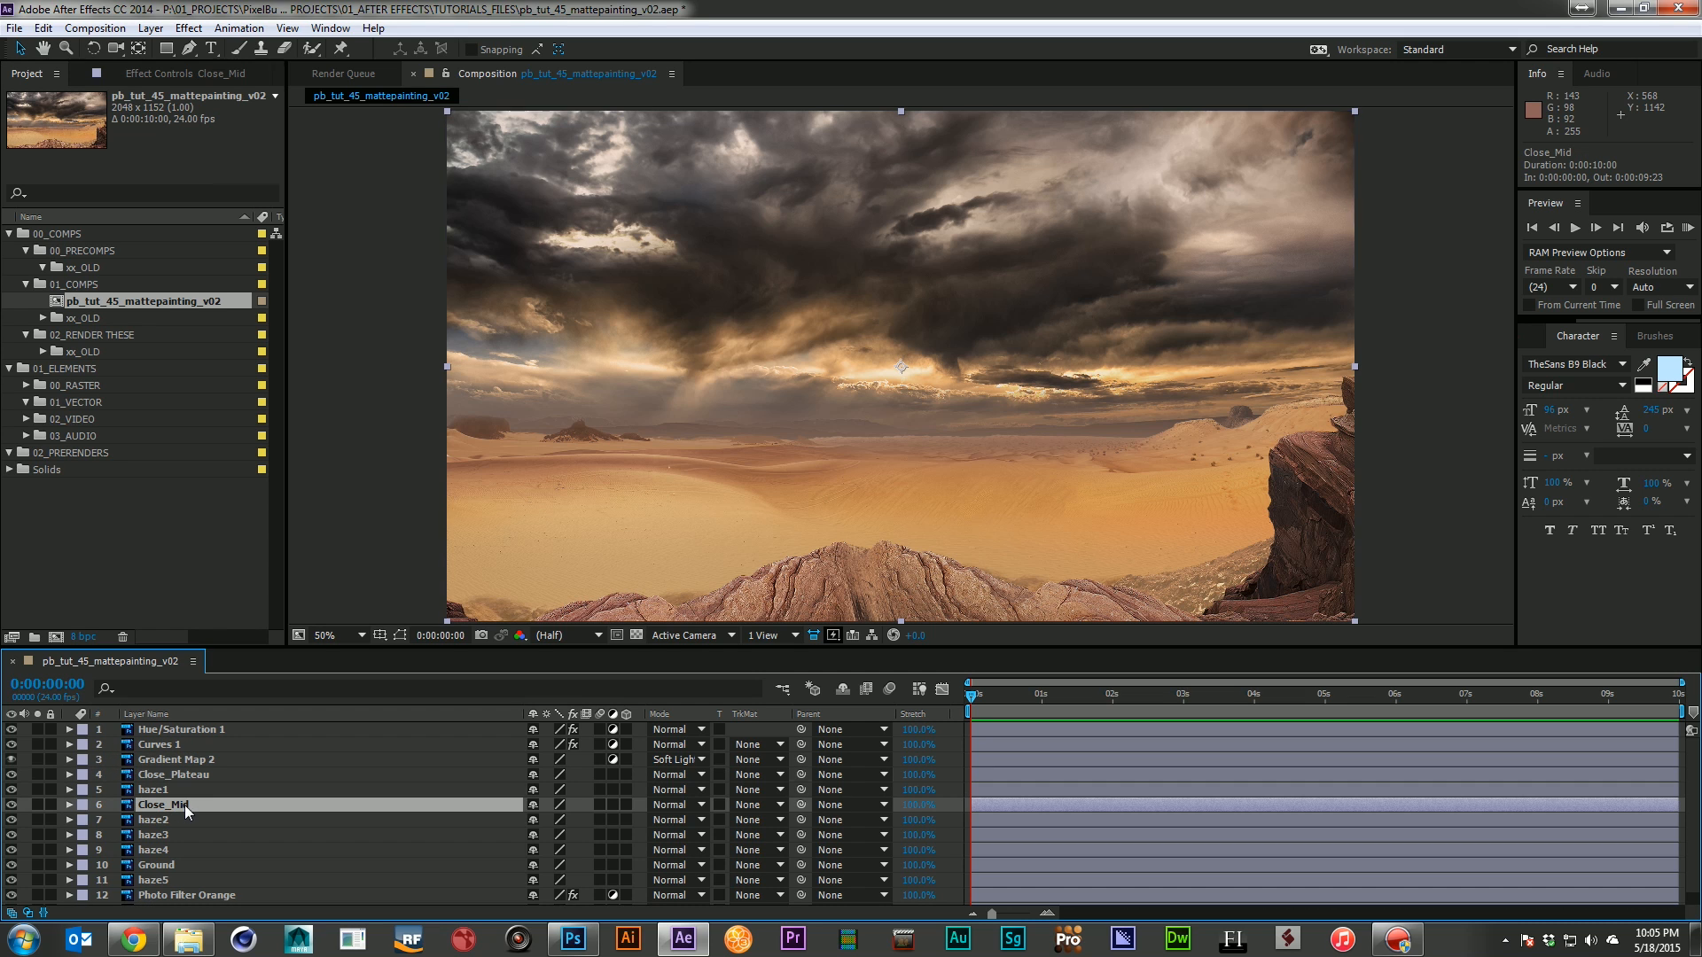
{"action": "left_click", "coordinate": [170, 864]}
{"action": "scroll", "coordinate": [188, 860], "scroll_direction": "down", "scroll_amount": 1}
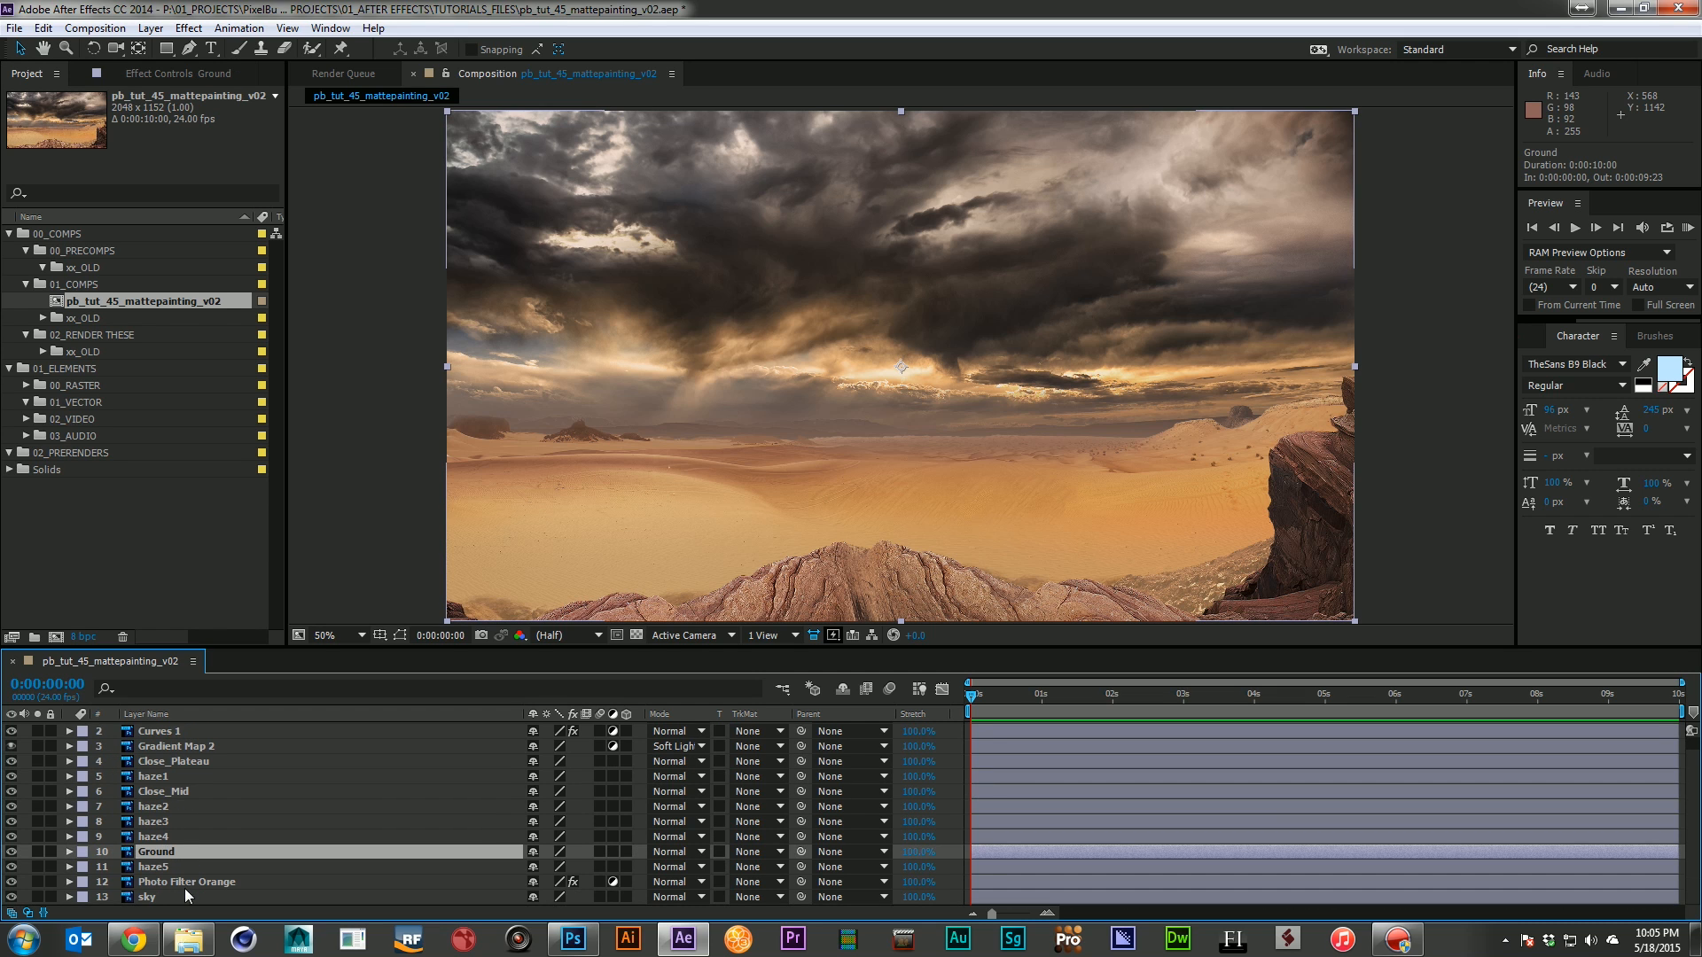
{"action": "left_click", "coordinate": [186, 895]}
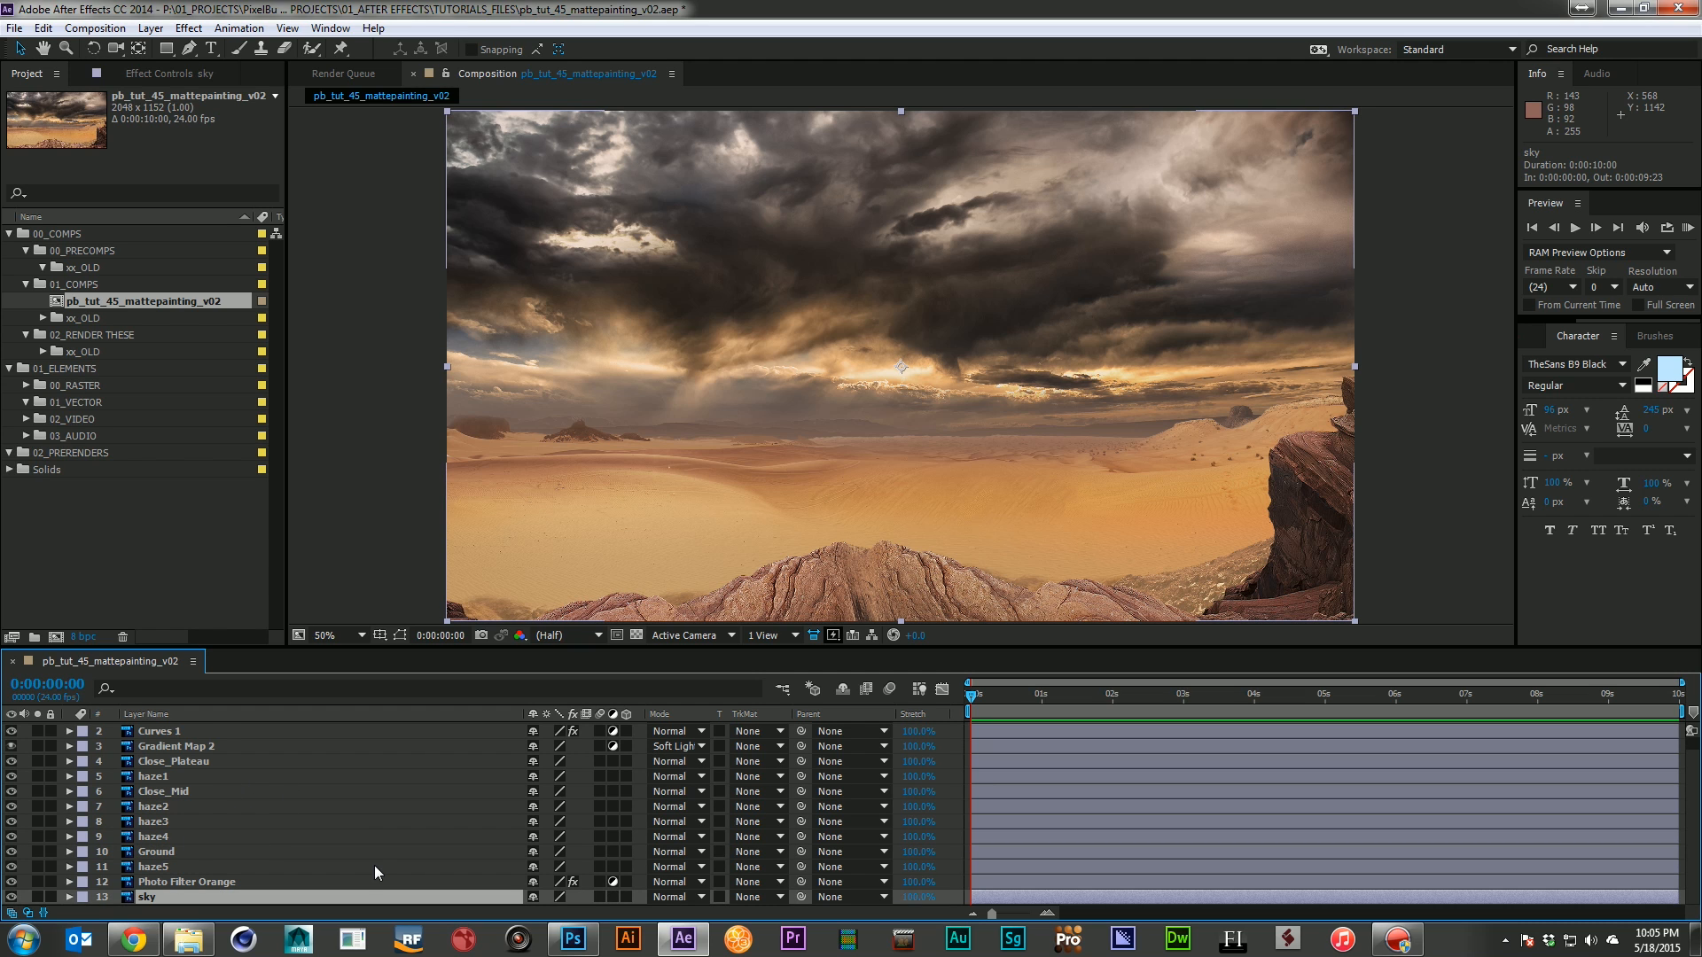
Hide every layer above sky in the composition, and show Photo Filter Orange, haze5 and Ground again
{"action": "scroll", "coordinate": [375, 865], "scroll_direction": "up", "scroll_amount": 1}
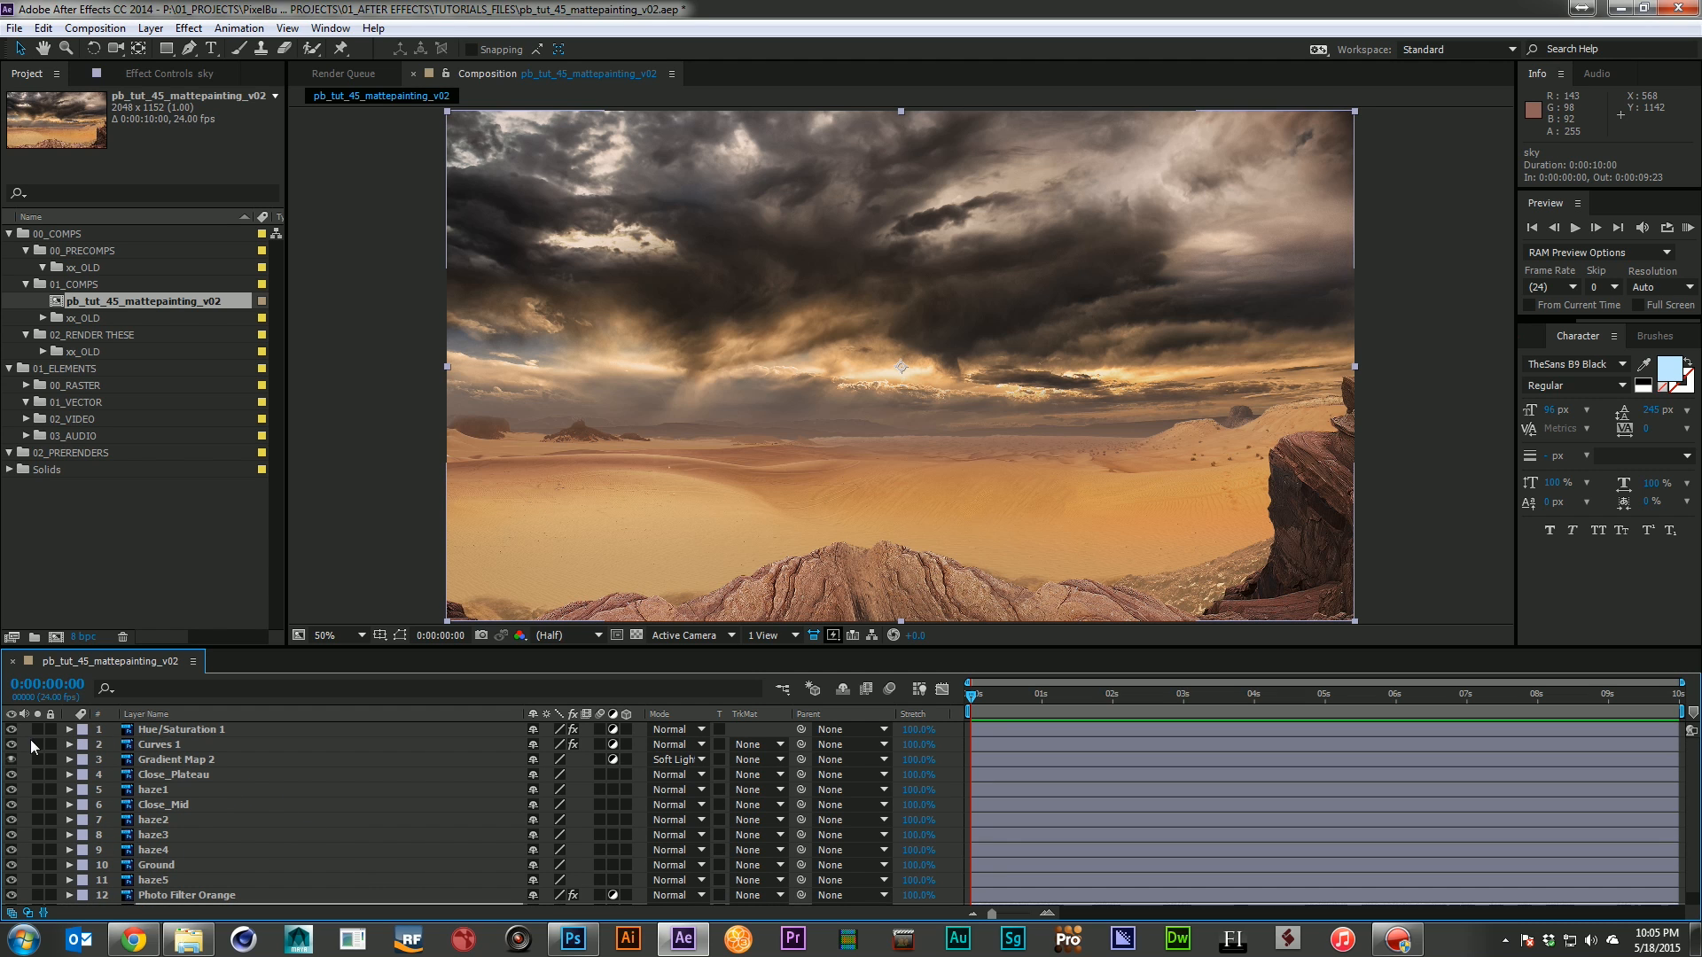
{"action": "left_click_drag", "start_coordinate": [11, 728], "coordinate": [13, 894]}
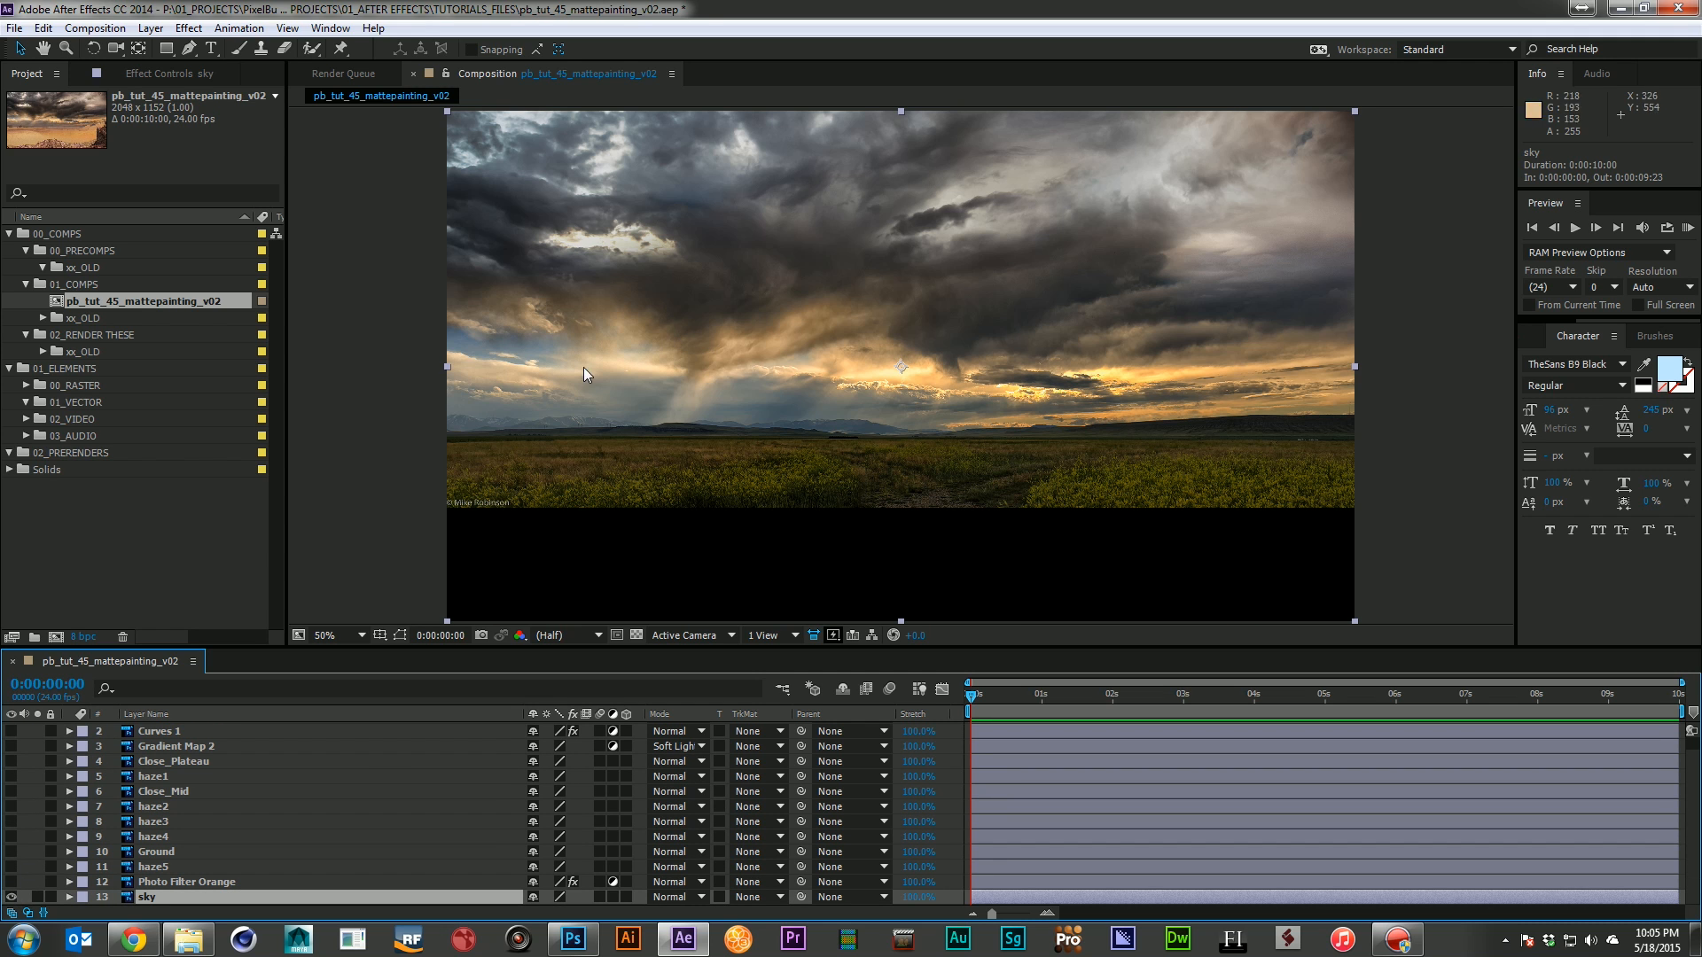
{"action": "left_click", "coordinate": [11, 883]}
{"action": "left_click", "coordinate": [11, 866]}
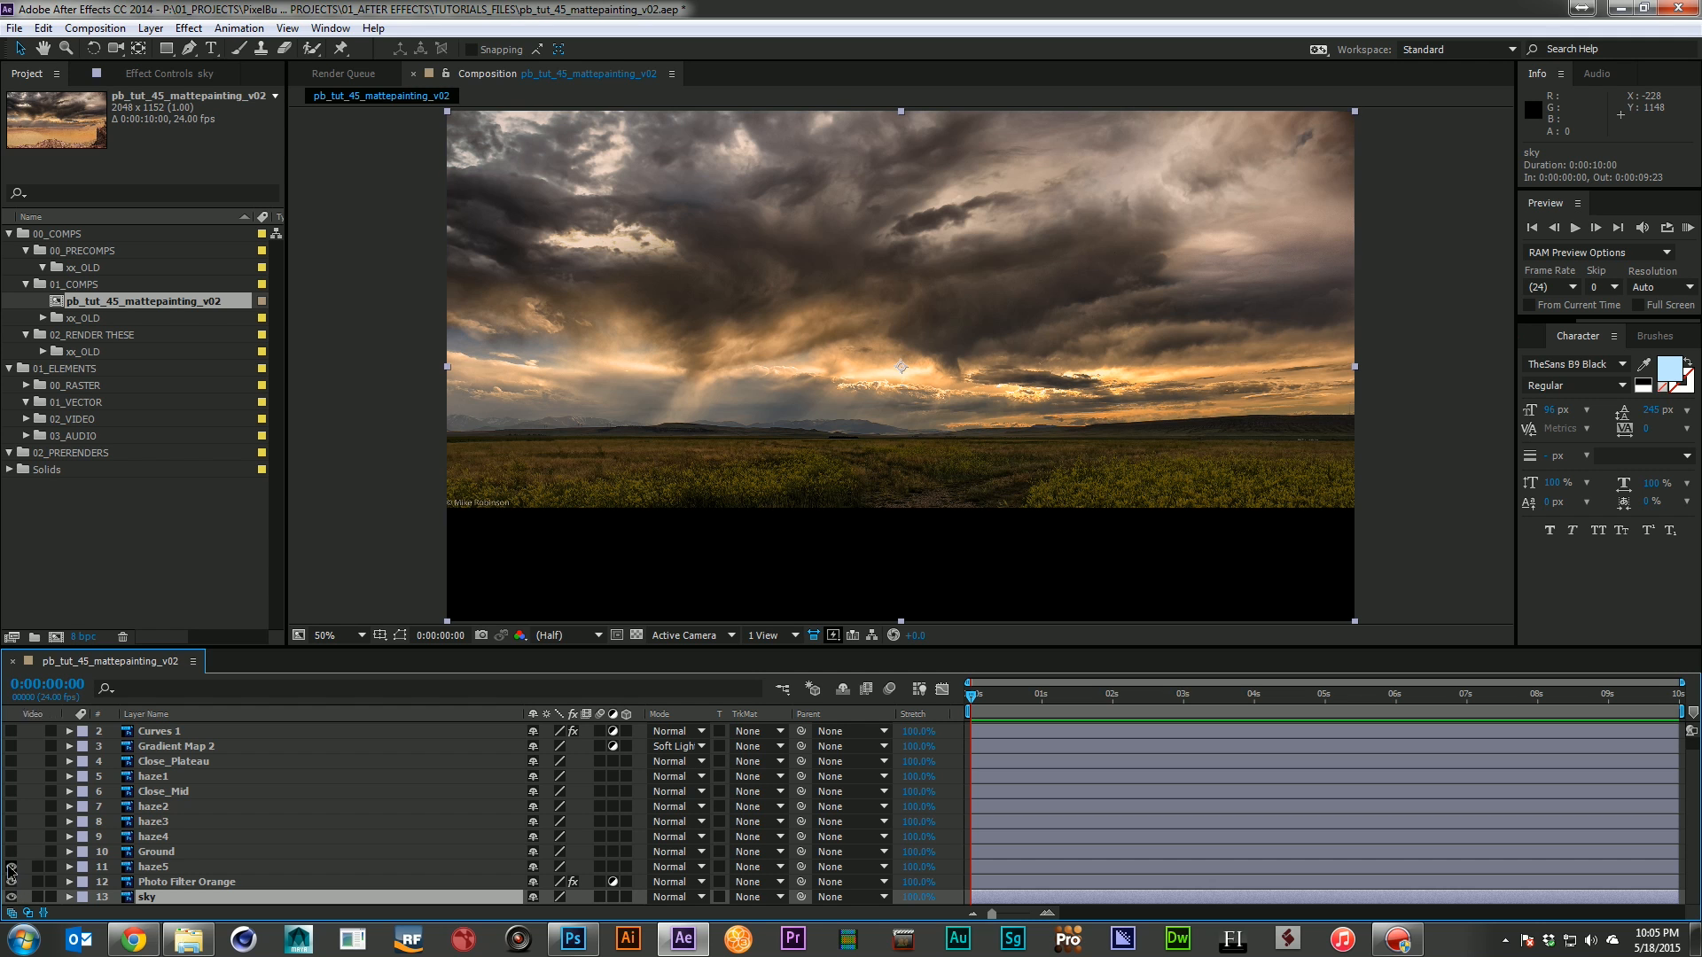
{"action": "left_click", "coordinate": [11, 852]}
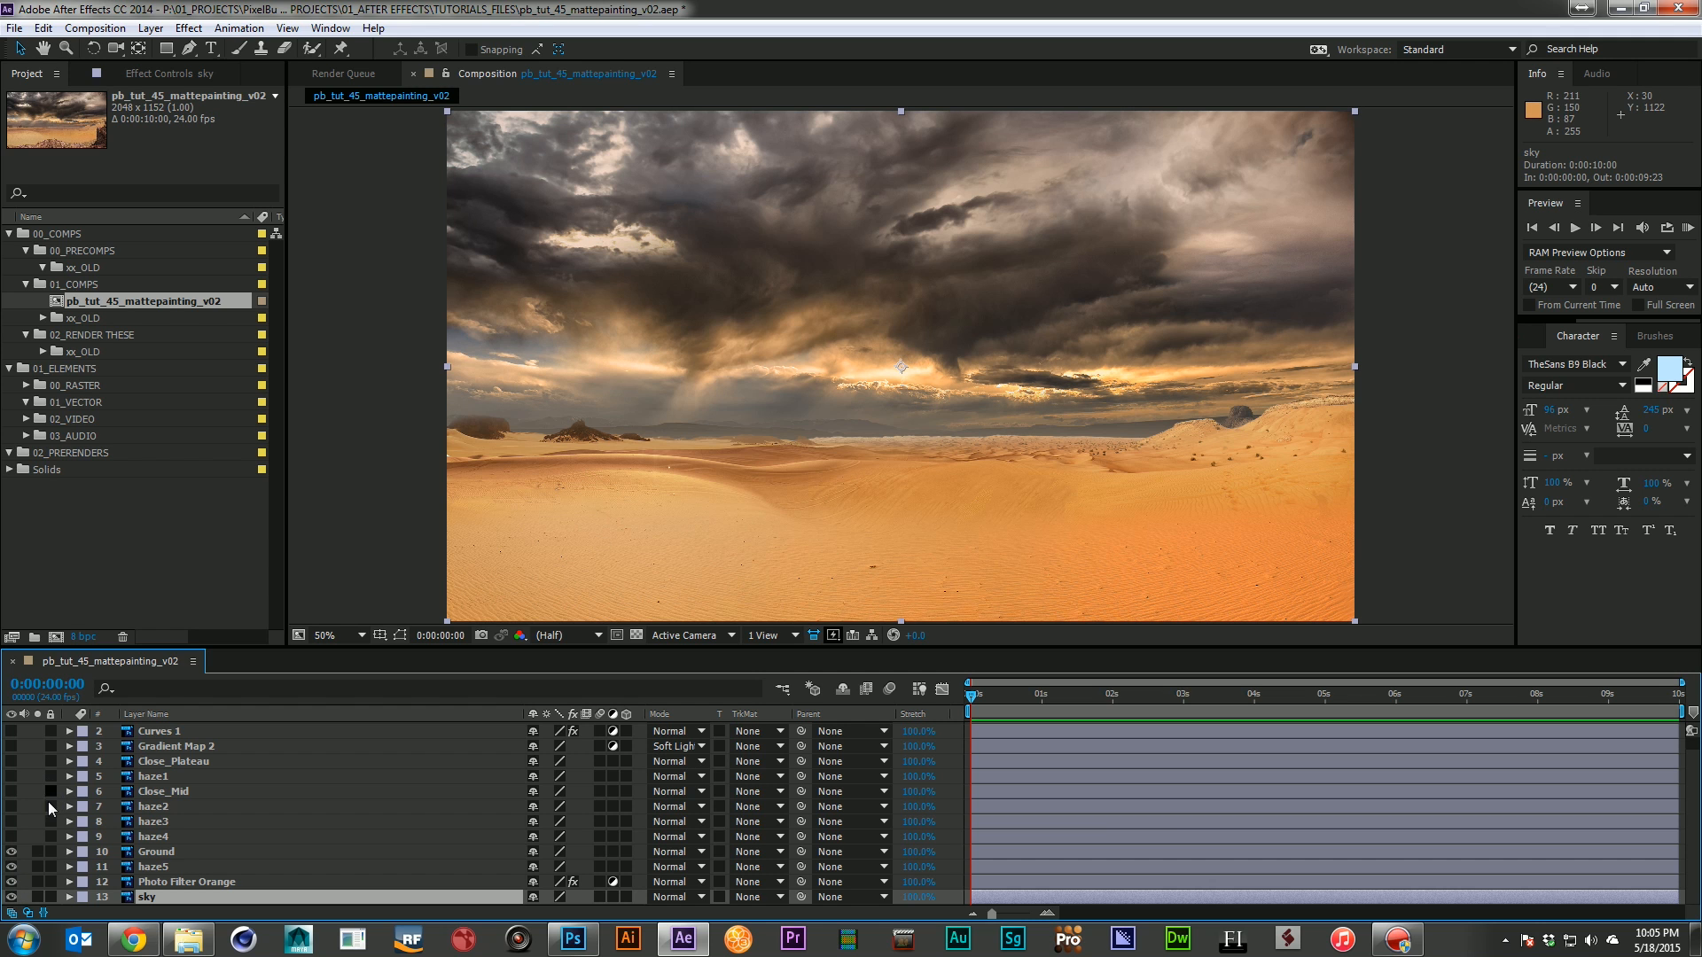
Show the haze4, haze3, haze2, Close_Mid, haze1 and Close_Plateau layers to rebuild the desert and its foreground rocks
{"action": "left_click", "coordinate": [10, 837]}
{"action": "left_click", "coordinate": [11, 821]}
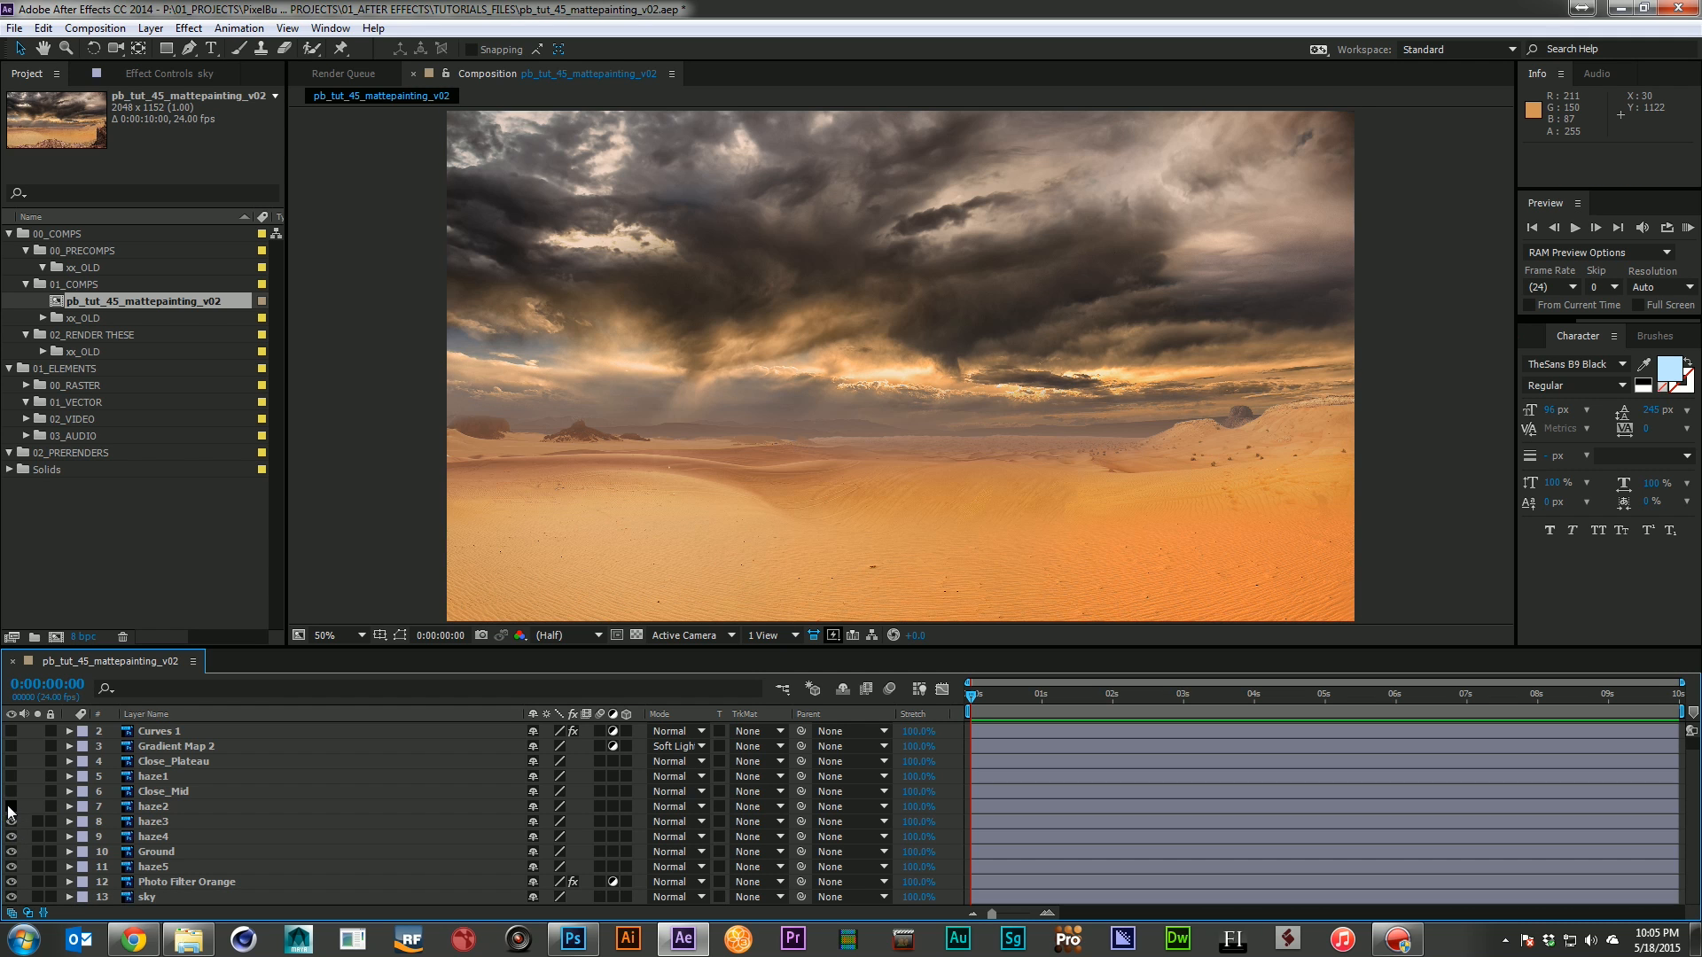
{"action": "left_click", "coordinate": [11, 807]}
{"action": "left_click", "coordinate": [11, 791]}
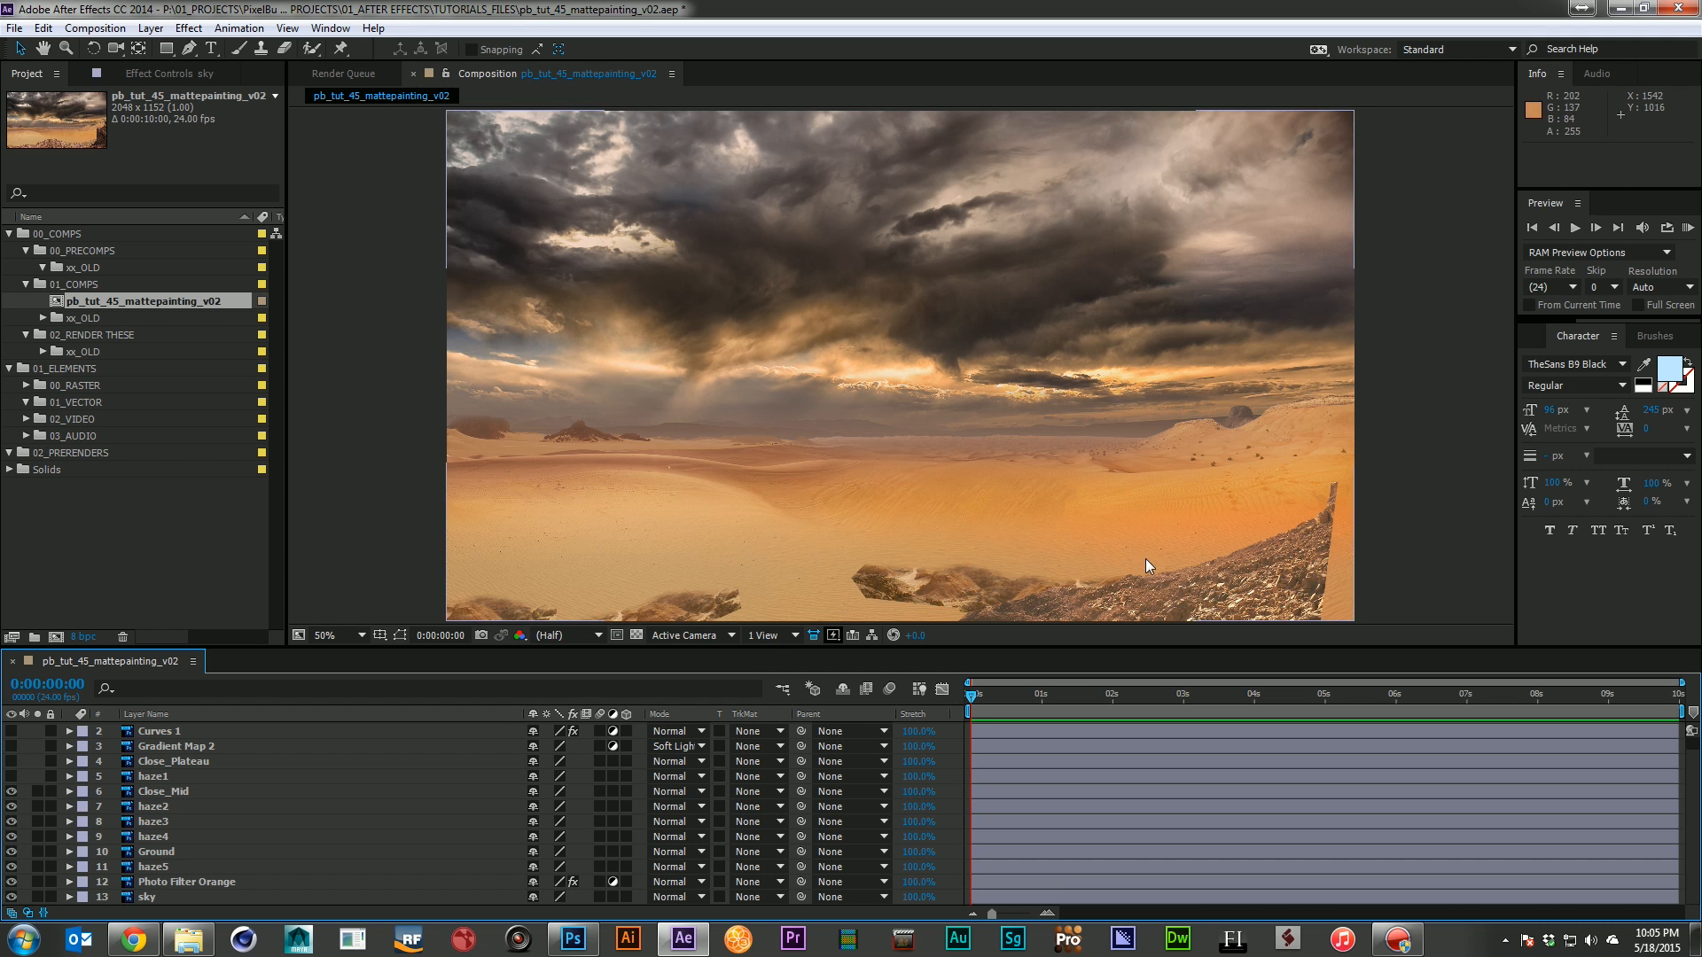
{"action": "left_click", "coordinate": [10, 776]}
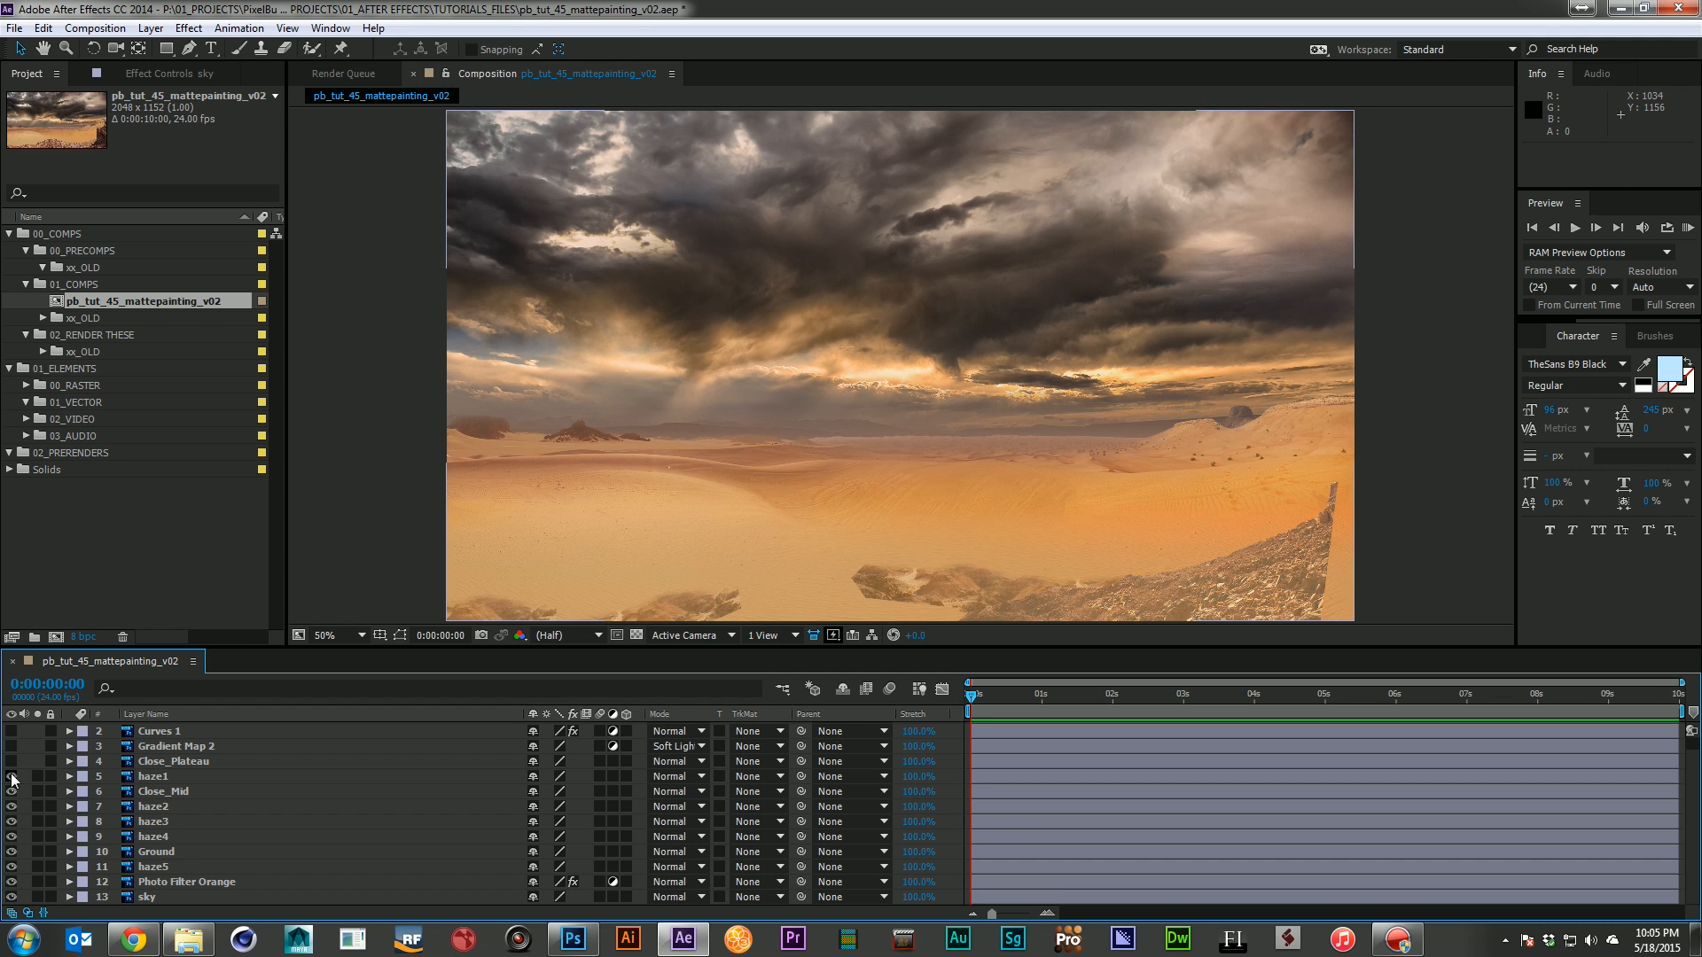
{"action": "left_click", "coordinate": [9, 762]}
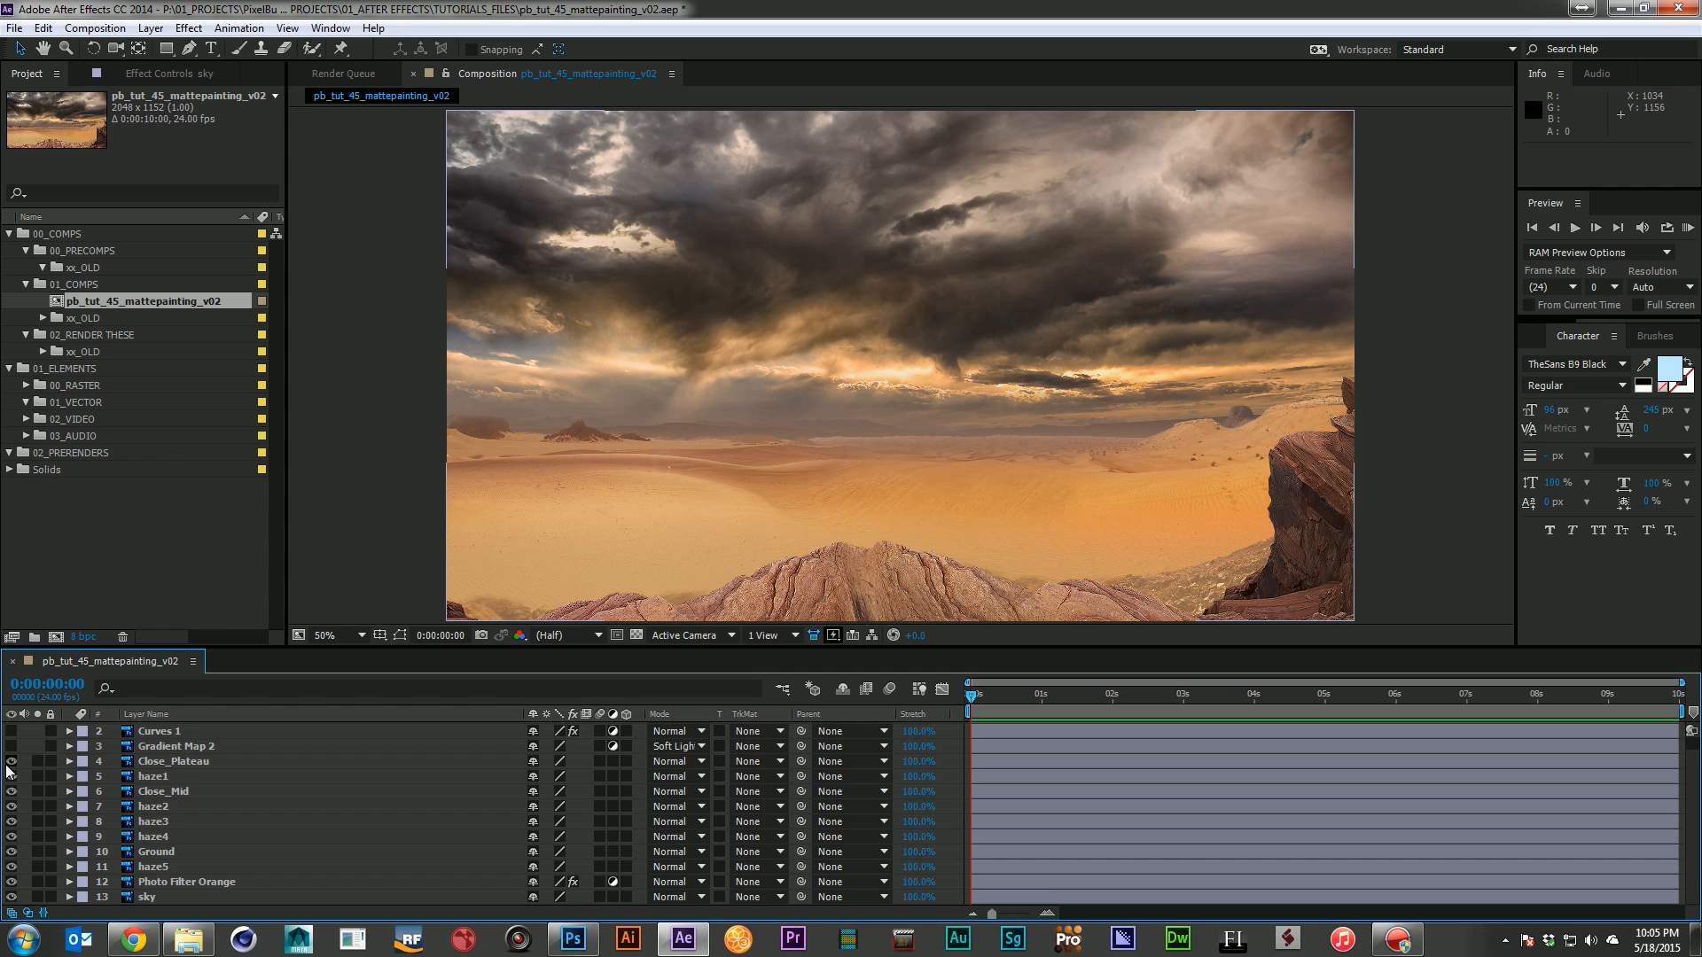
Show the Gradient Map 2, Curves 1 and Hue/Saturation 1 adjustment layers to complete the painting
{"action": "scroll", "coordinate": [7, 768], "scroll_direction": "up", "scroll_amount": 1}
{"action": "left_click_drag", "start_coordinate": [11, 760], "coordinate": [11, 729]}
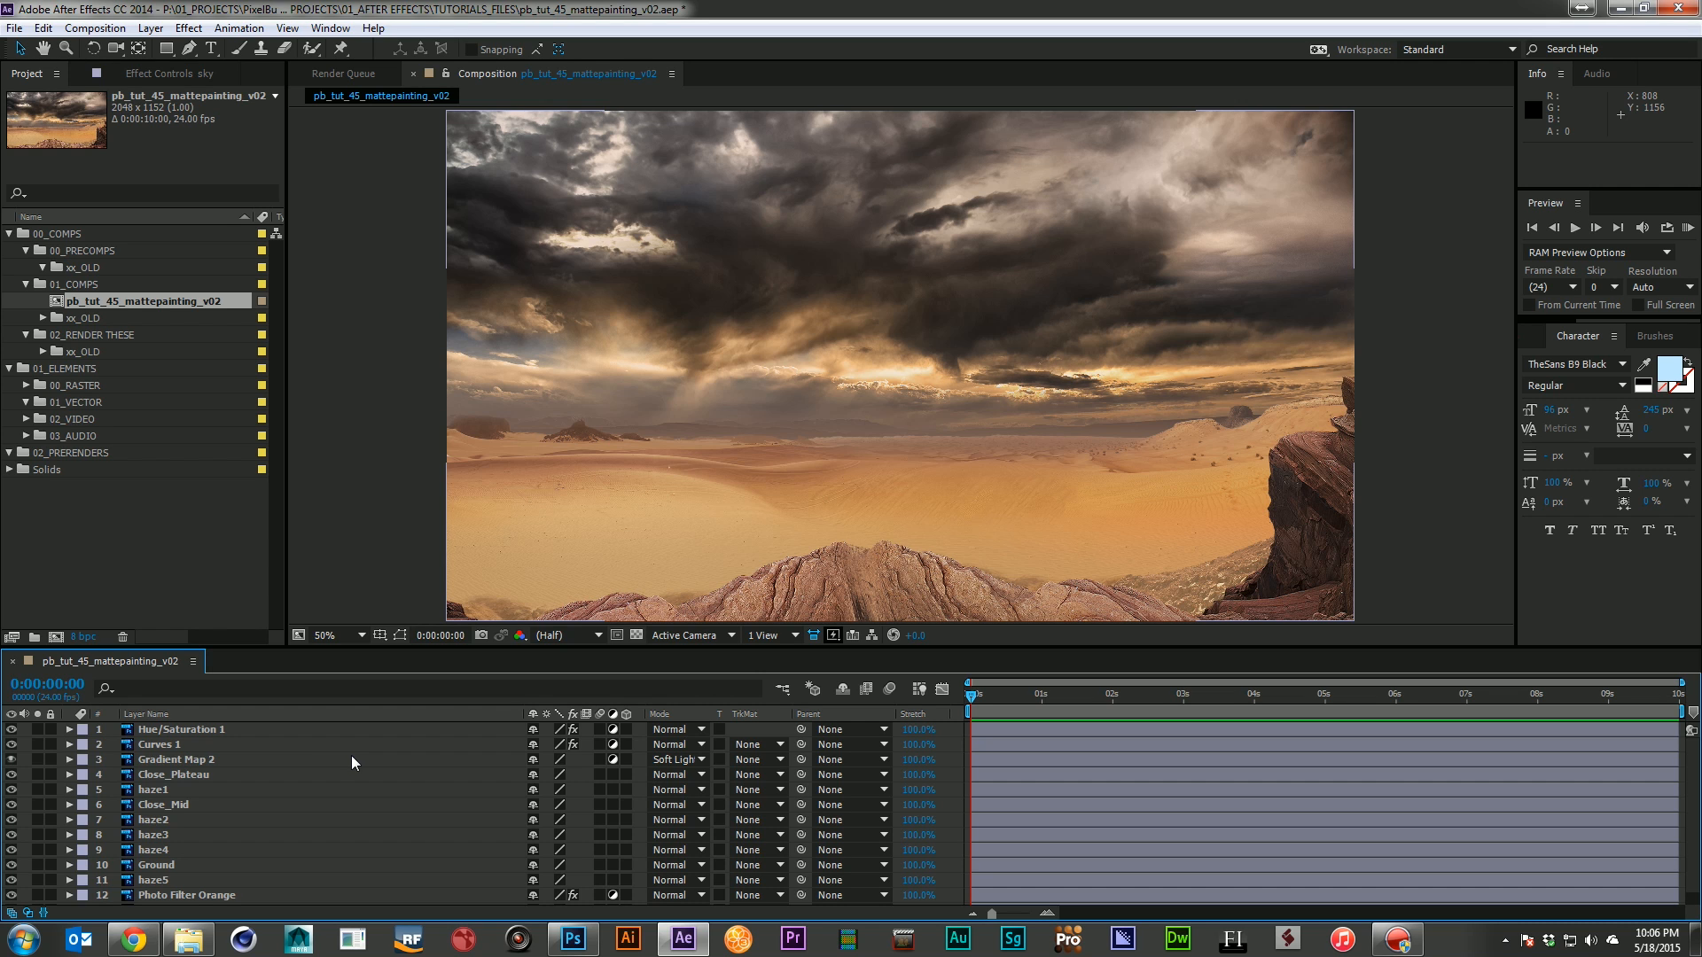
Make all the composition's layers, from sky up to Hue/Saturation 1, 3D layers
{"action": "scroll", "coordinate": [351, 755], "scroll_direction": "down", "scroll_amount": 1}
{"action": "left_click", "coordinate": [186, 895]}
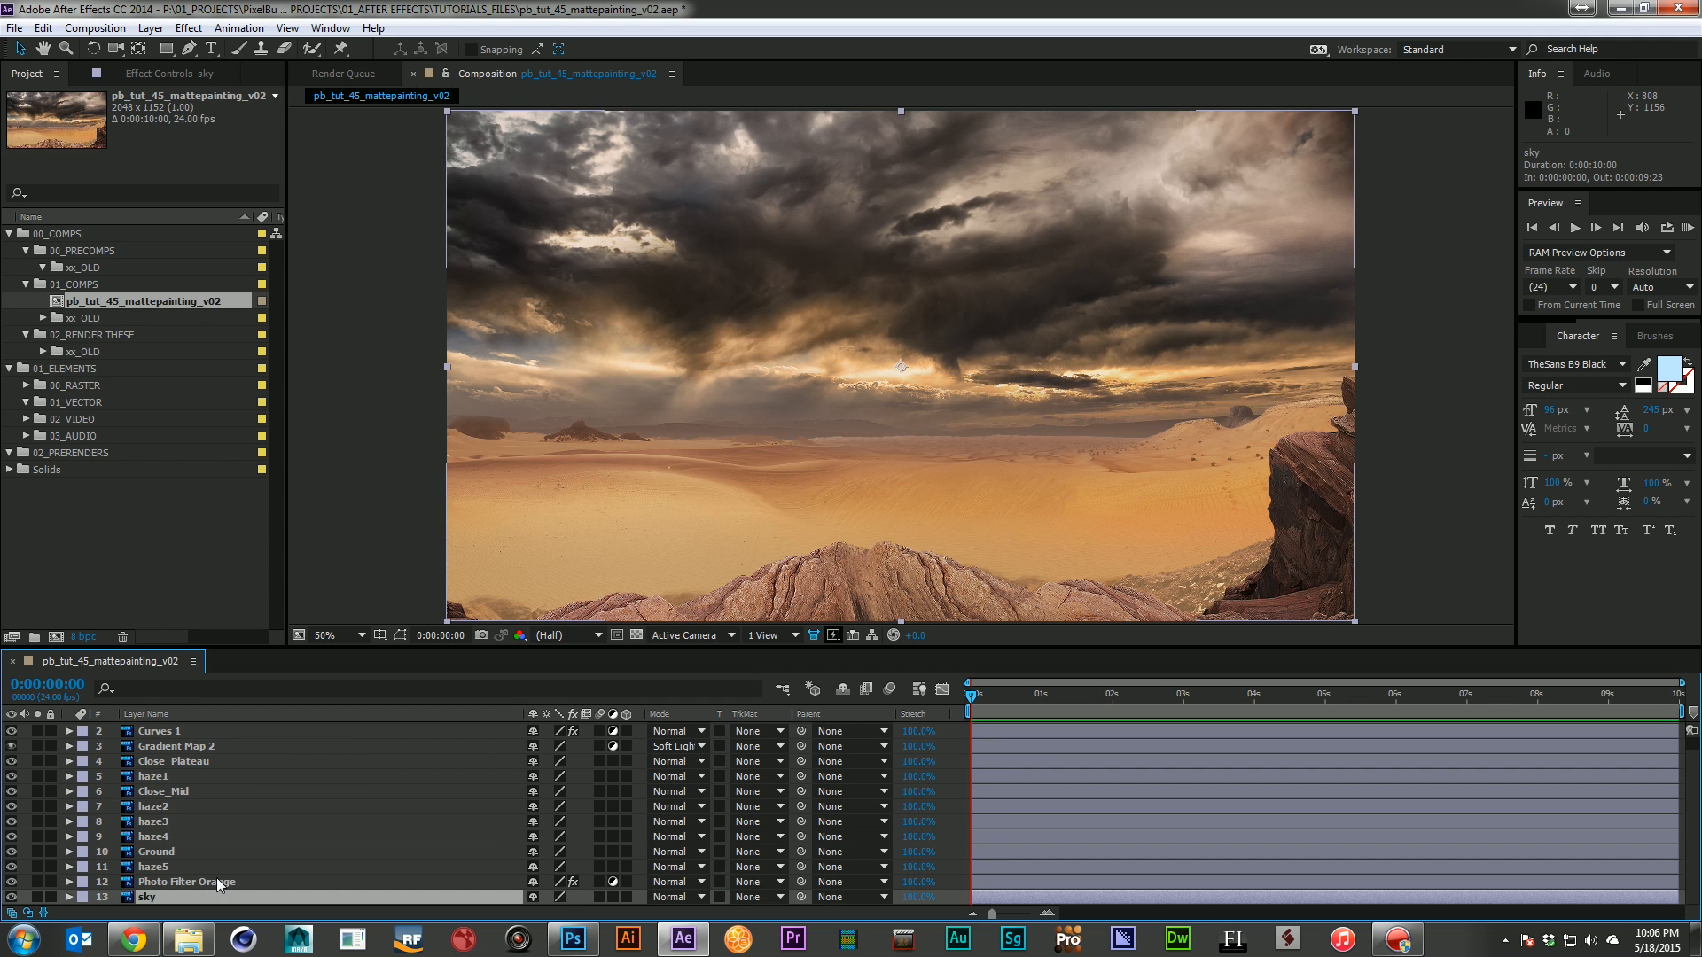
{"action": "scroll", "coordinate": [214, 877], "scroll_direction": "up", "scroll_amount": 1}
{"action": "left_click", "coordinate": [185, 730], "text": "shift"}
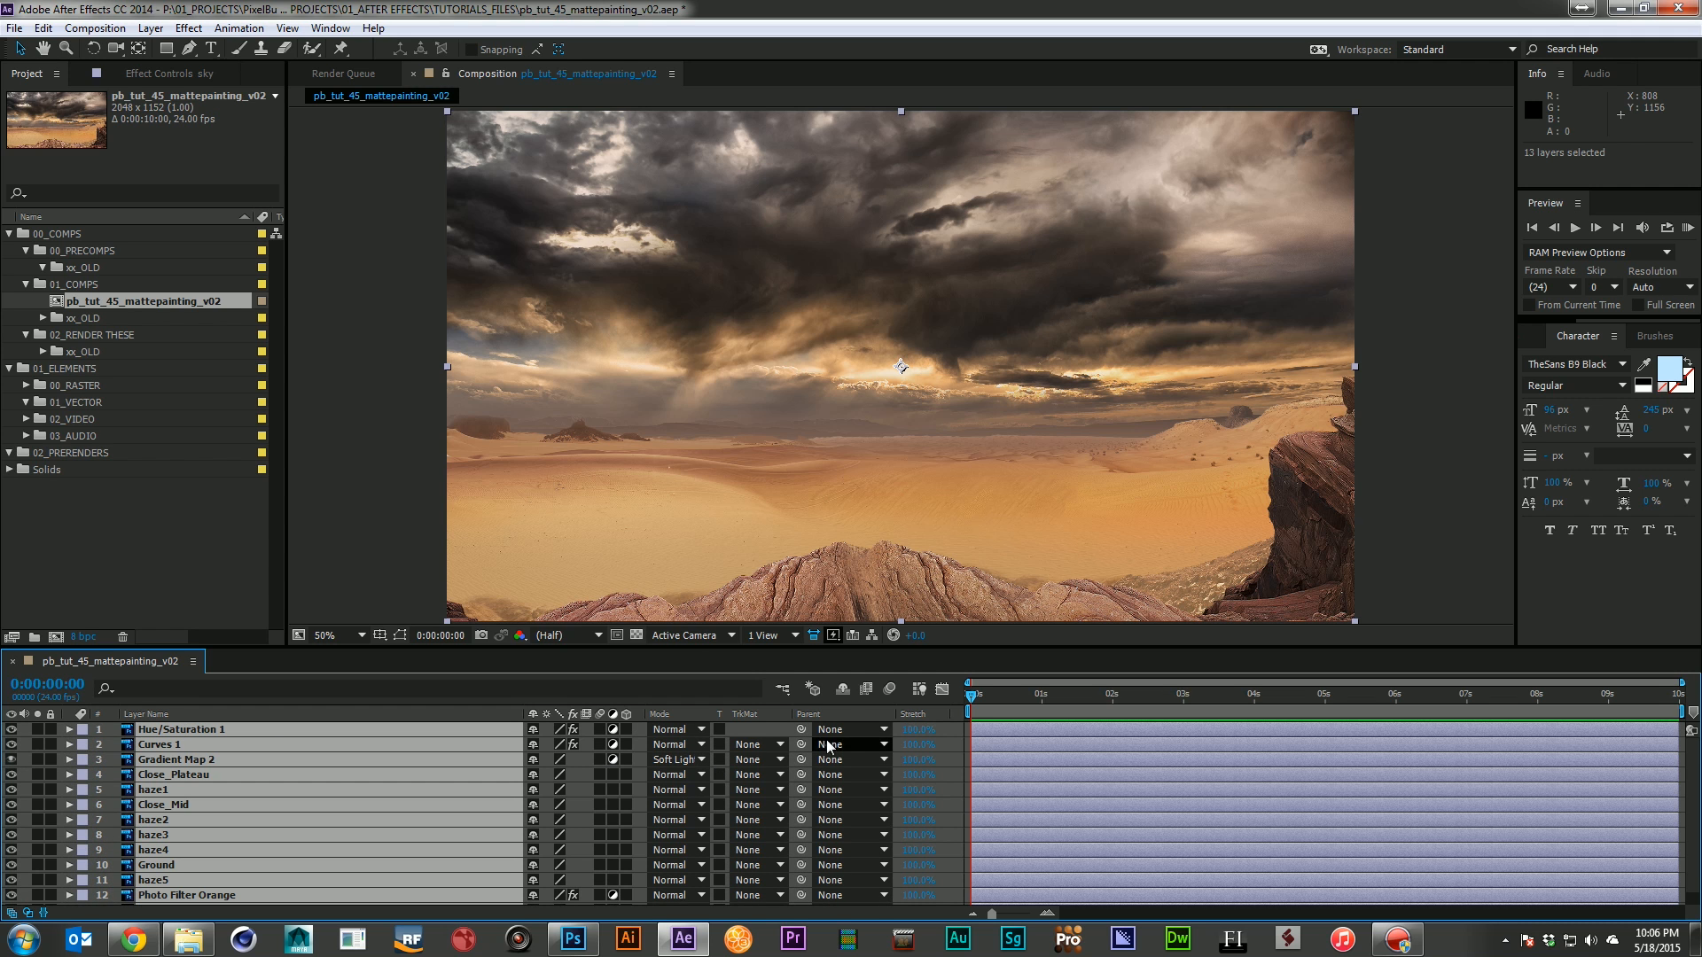
{"action": "left_click", "coordinate": [627, 769]}
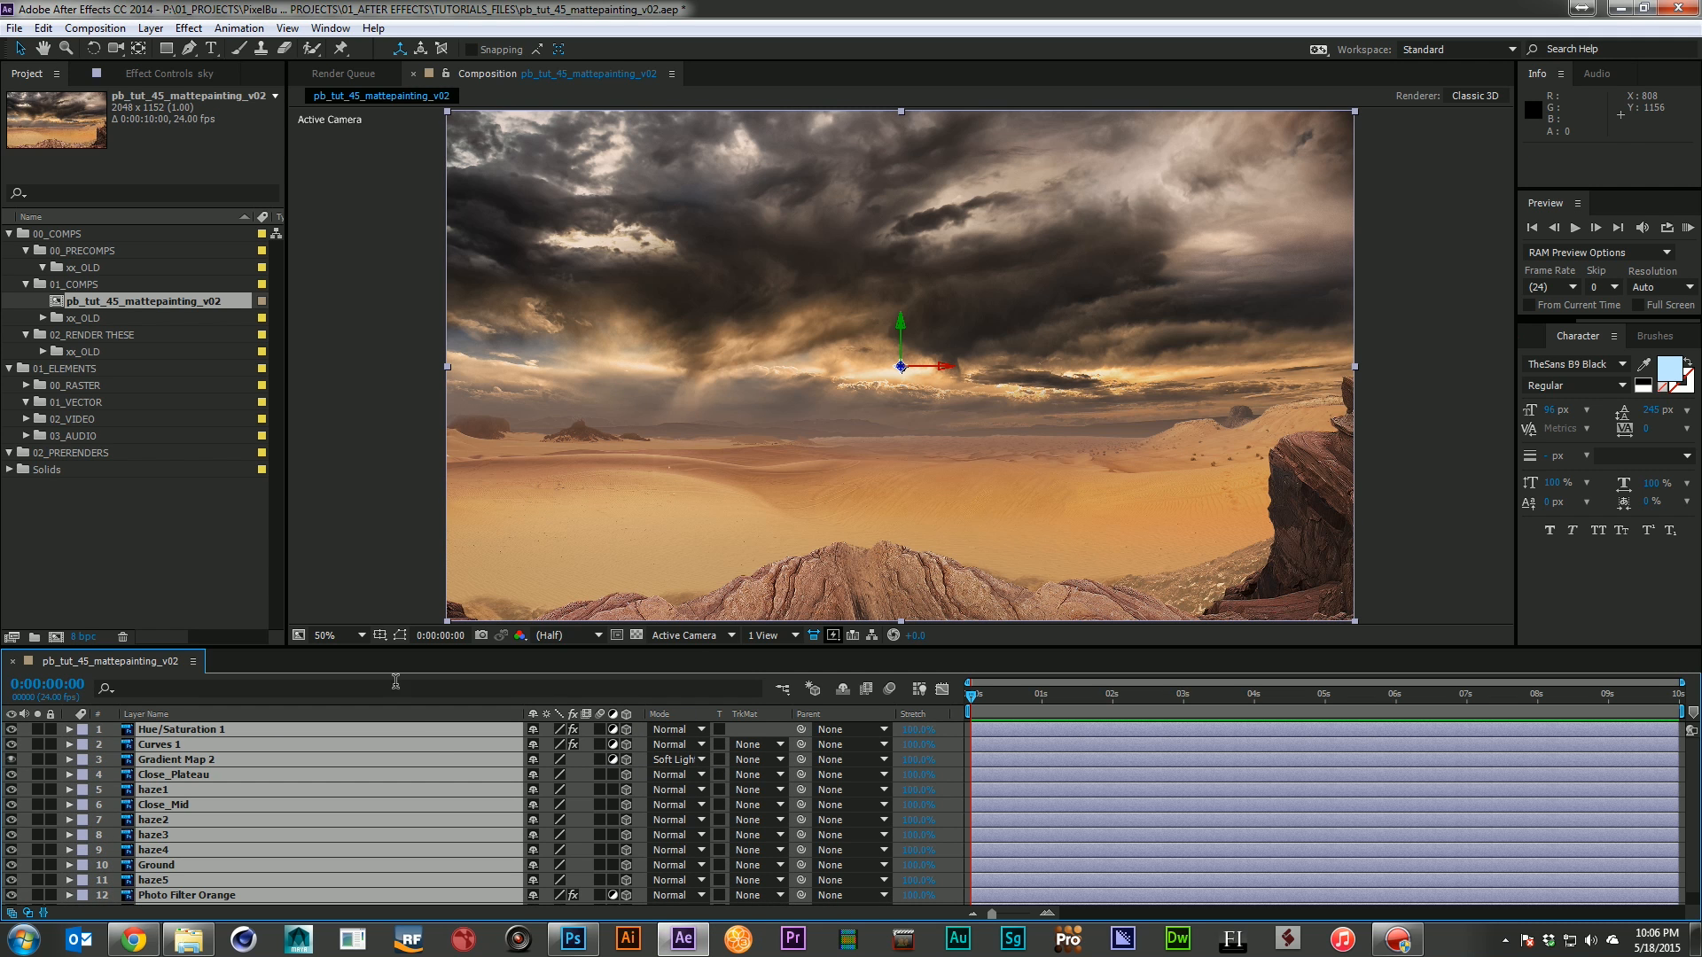
Enlarge the timeline area, zoom the composition view out to 25%, and reveal the Position property of every layer
{"action": "left_click_drag", "start_coordinate": [388, 648], "coordinate": [388, 524]}
{"action": "key", "text": "comma"}
{"action": "key", "text": "comma"}
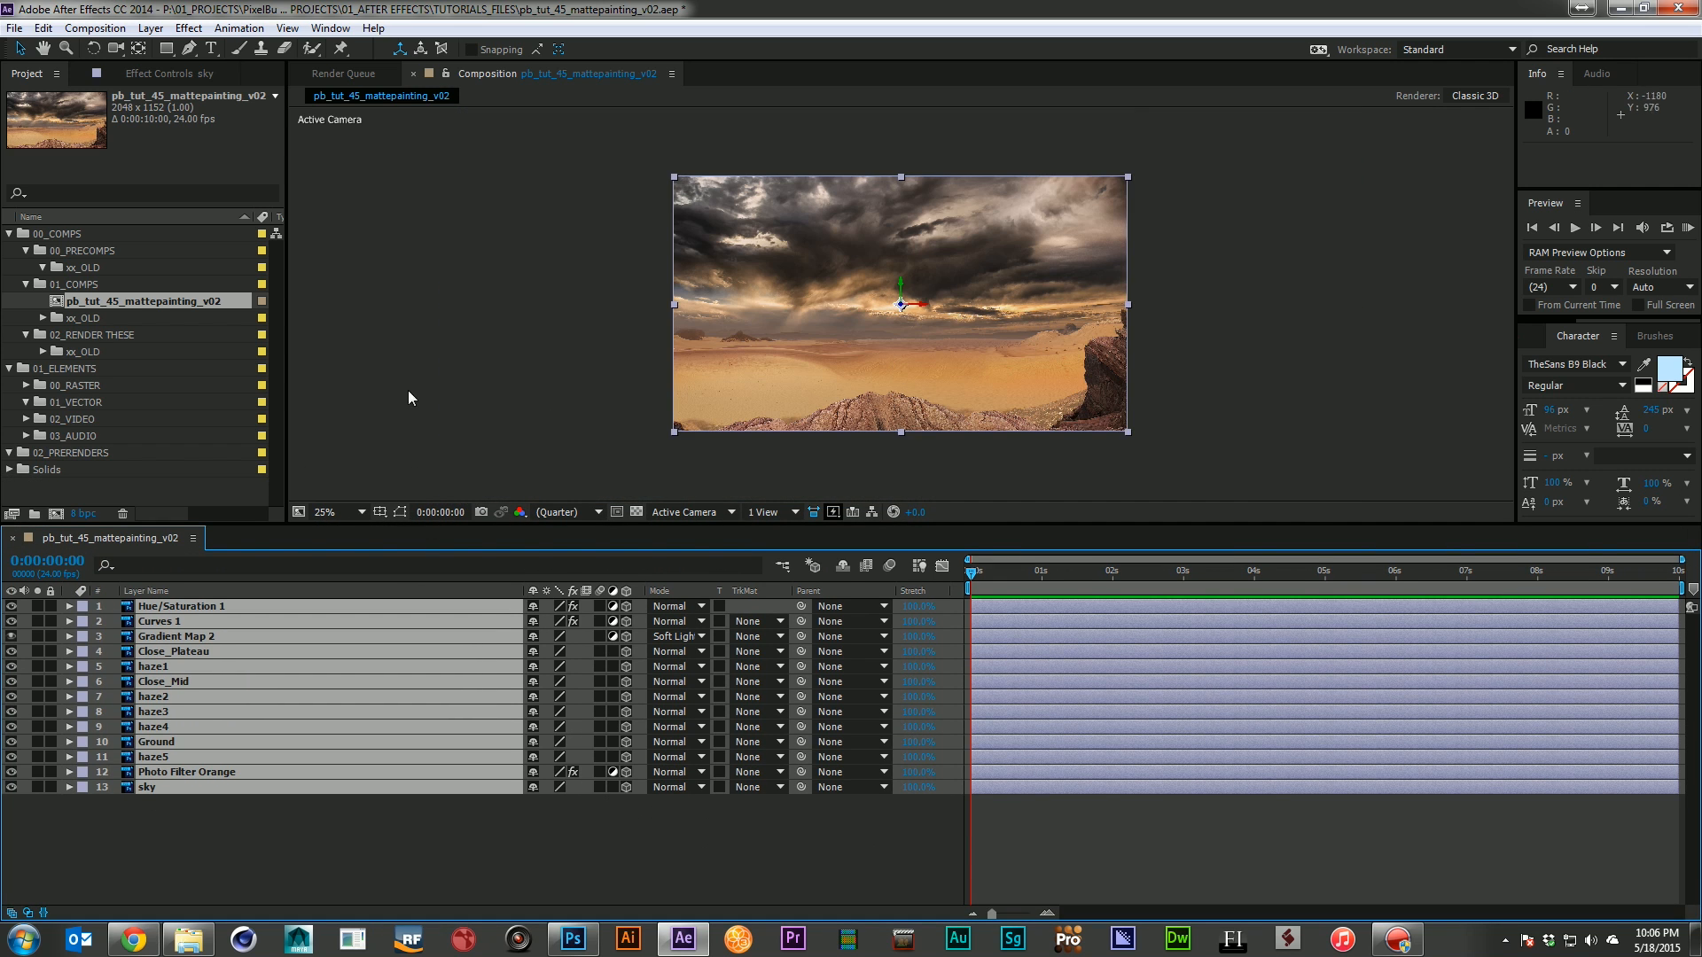
{"action": "left_click", "coordinate": [435, 363]}
{"action": "left_click_drag", "start_coordinate": [241, 831], "coordinate": [179, 599]}
{"action": "key", "text": "p"}
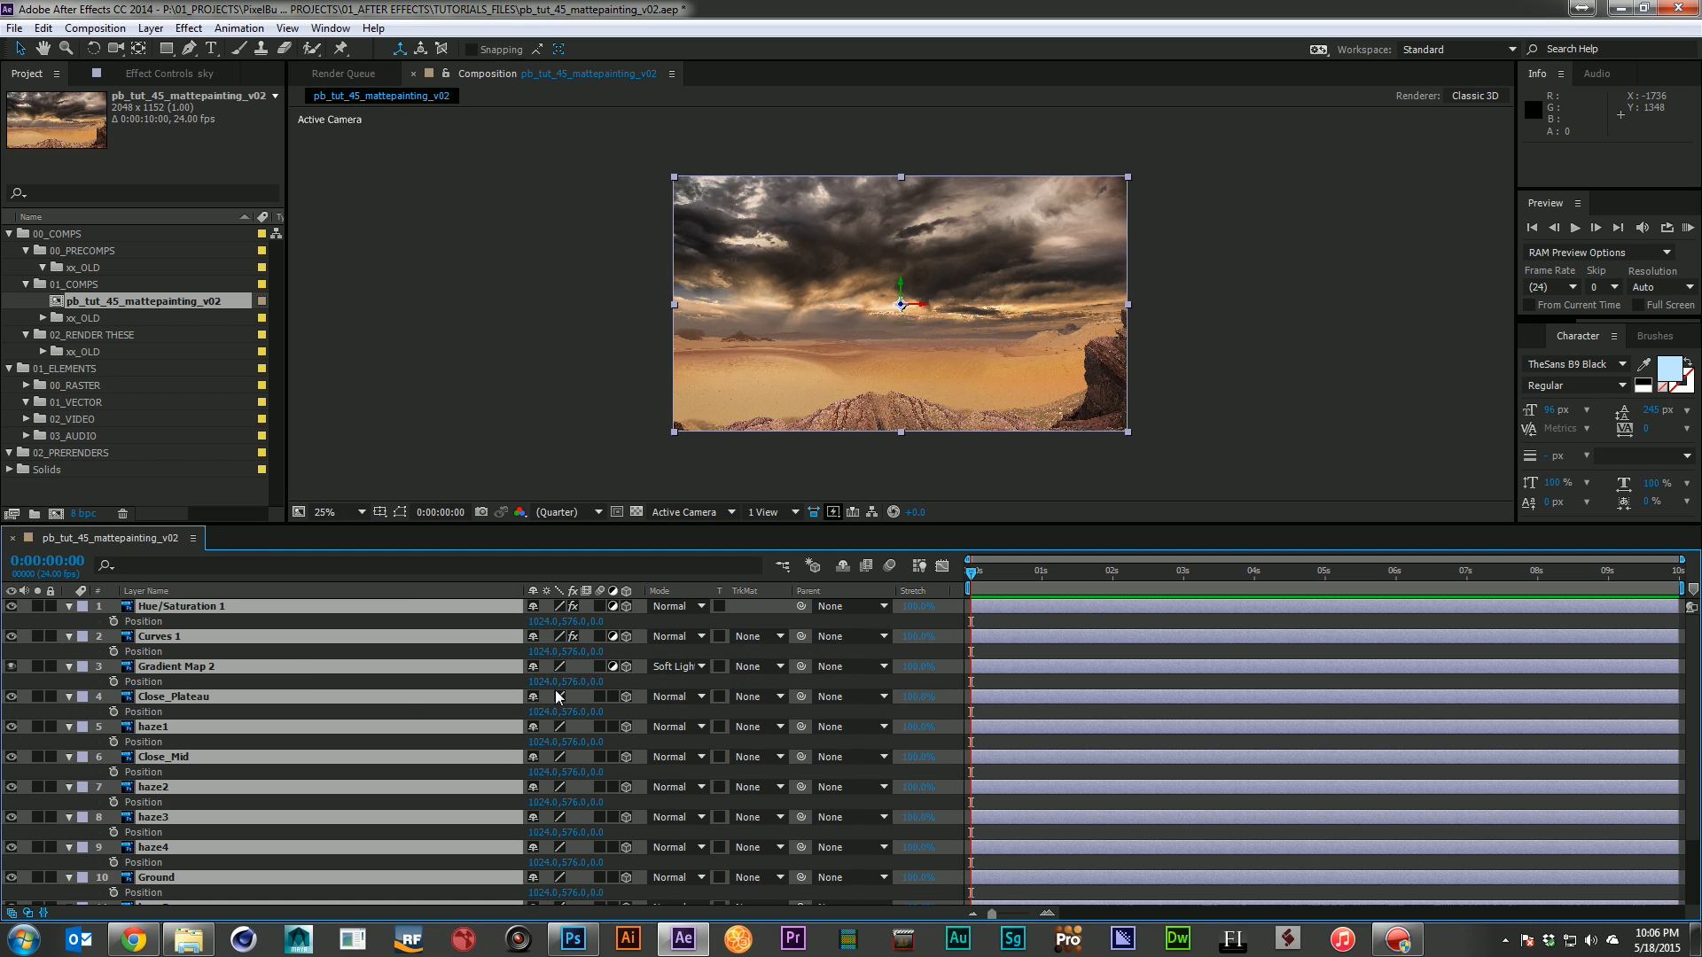
Switch Hue/Saturation 1, Curves 1 and Gradient Map 2 back to 2D and collapse their properties
{"action": "key", "text": "F2"}
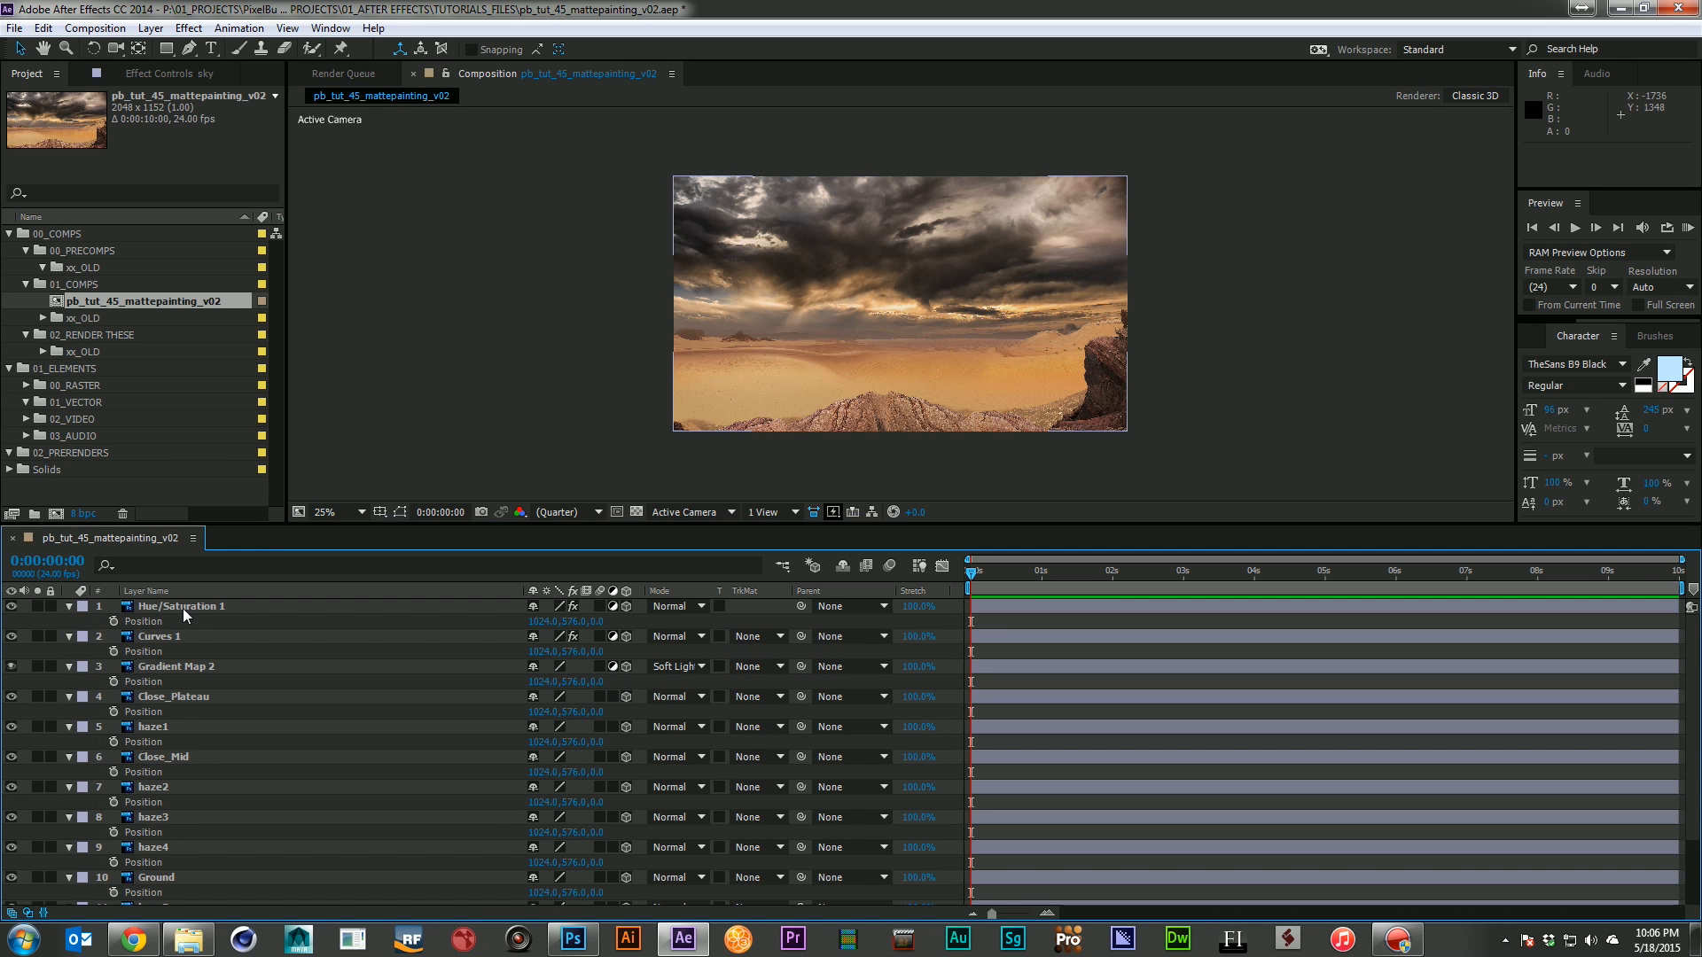
{"action": "left_click", "coordinate": [183, 608]}
{"action": "left_click", "coordinate": [188, 669], "text": "shift"}
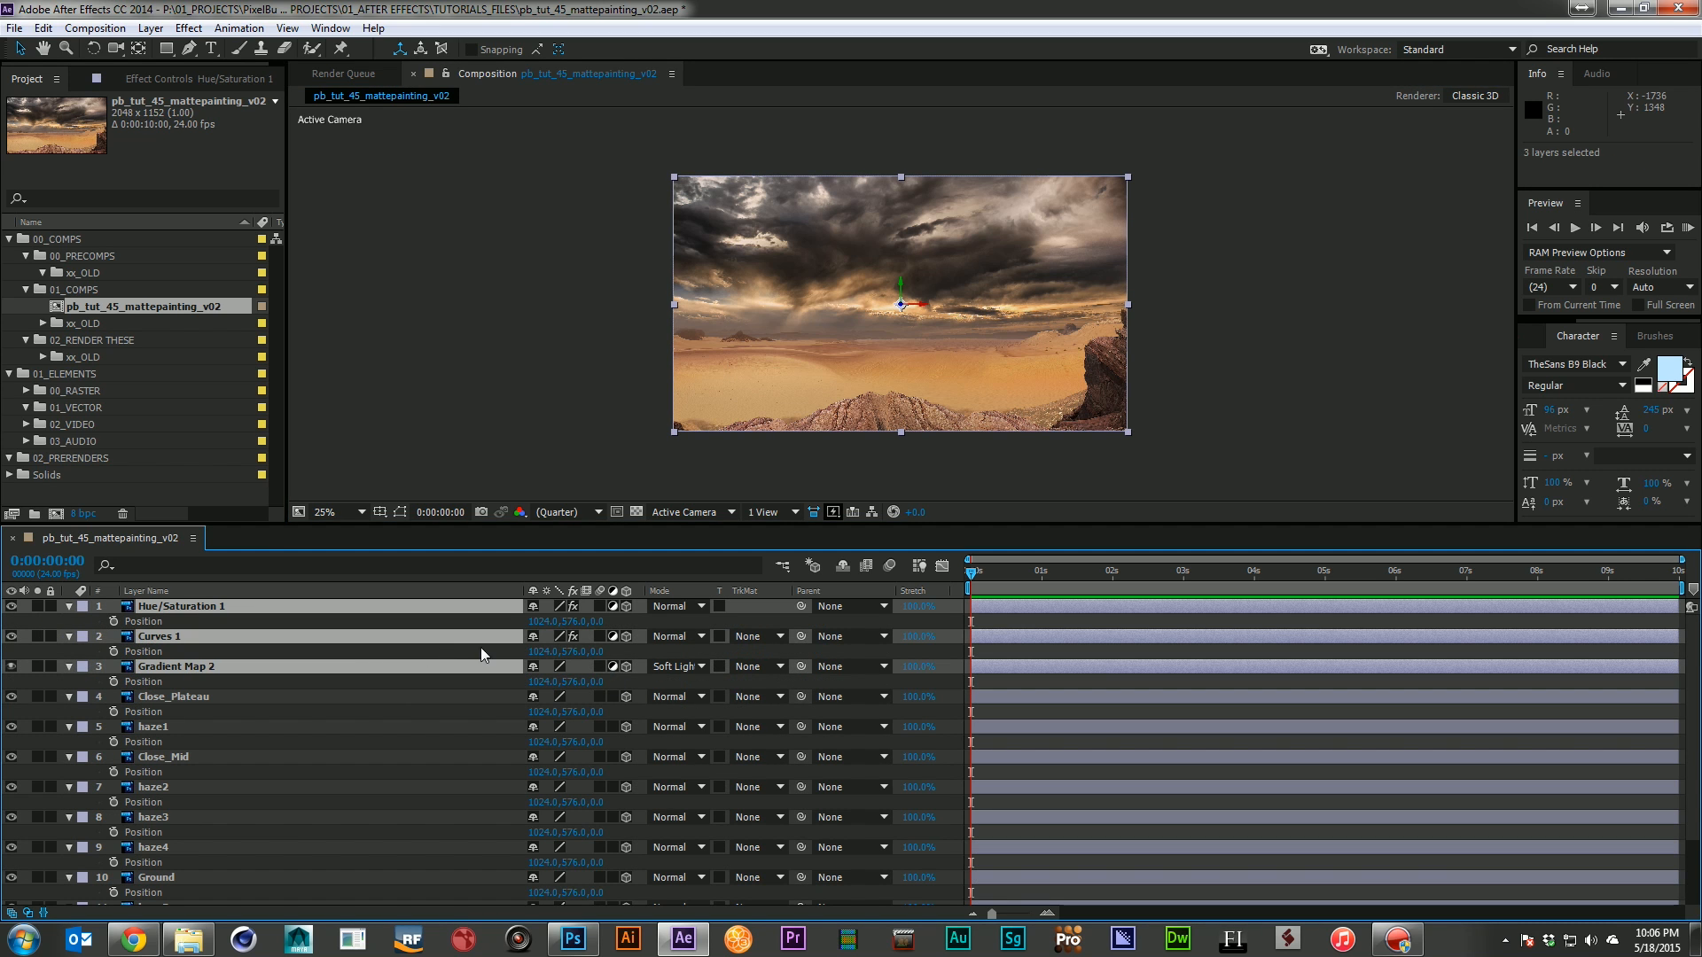
{"action": "left_click", "coordinate": [626, 606]}
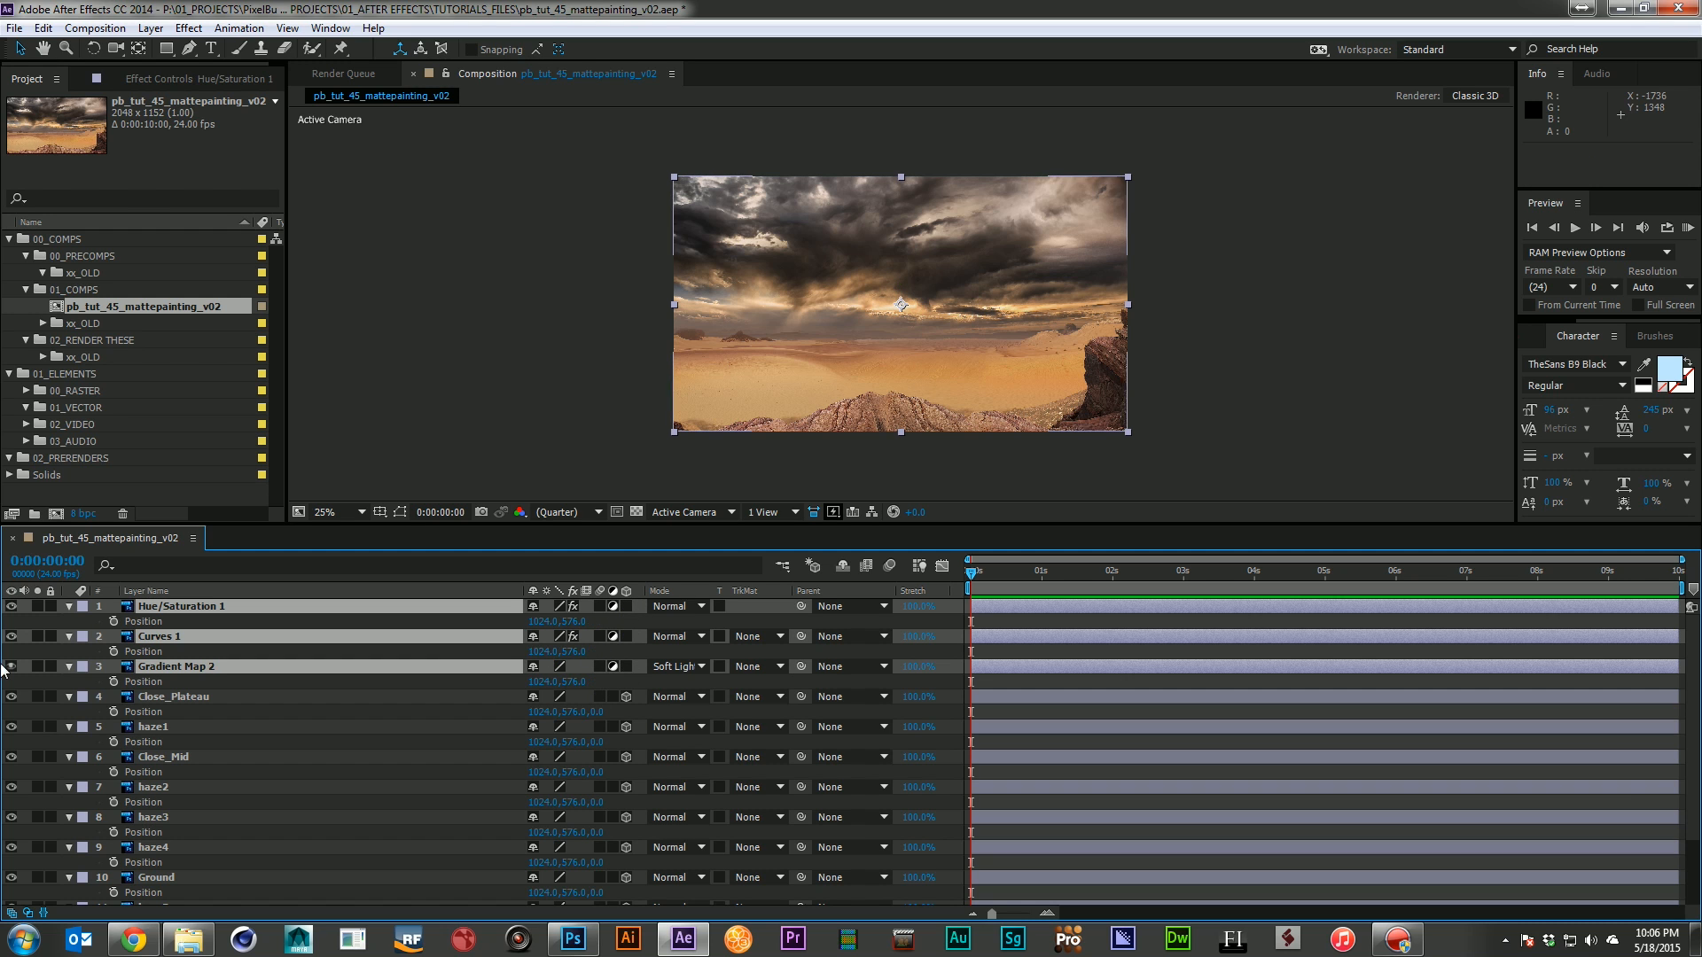
{"action": "key", "text": "F2"}
{"action": "left_click", "coordinate": [70, 606]}
{"action": "left_click", "coordinate": [70, 622]}
{"action": "left_click", "coordinate": [69, 637]}
Switch the Photo Filter Orange layer back to 2D and collapse its properties
{"action": "scroll", "coordinate": [261, 823], "scroll_direction": "down", "scroll_amount": 2}
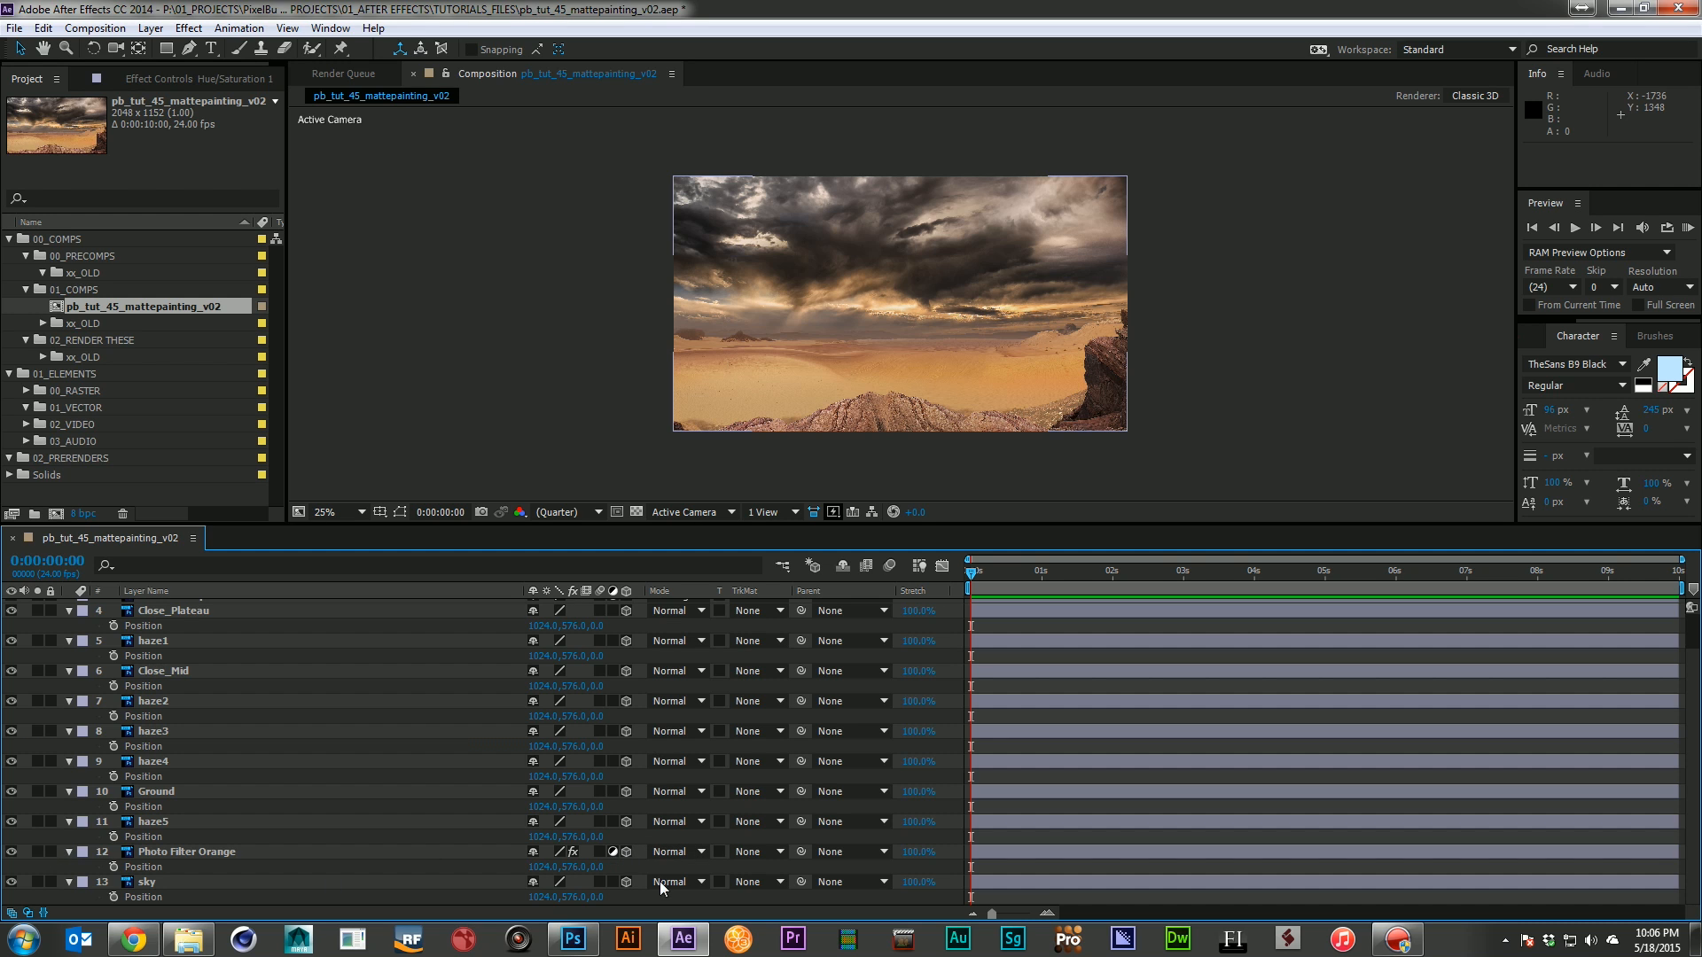
{"action": "left_click", "coordinate": [626, 851]}
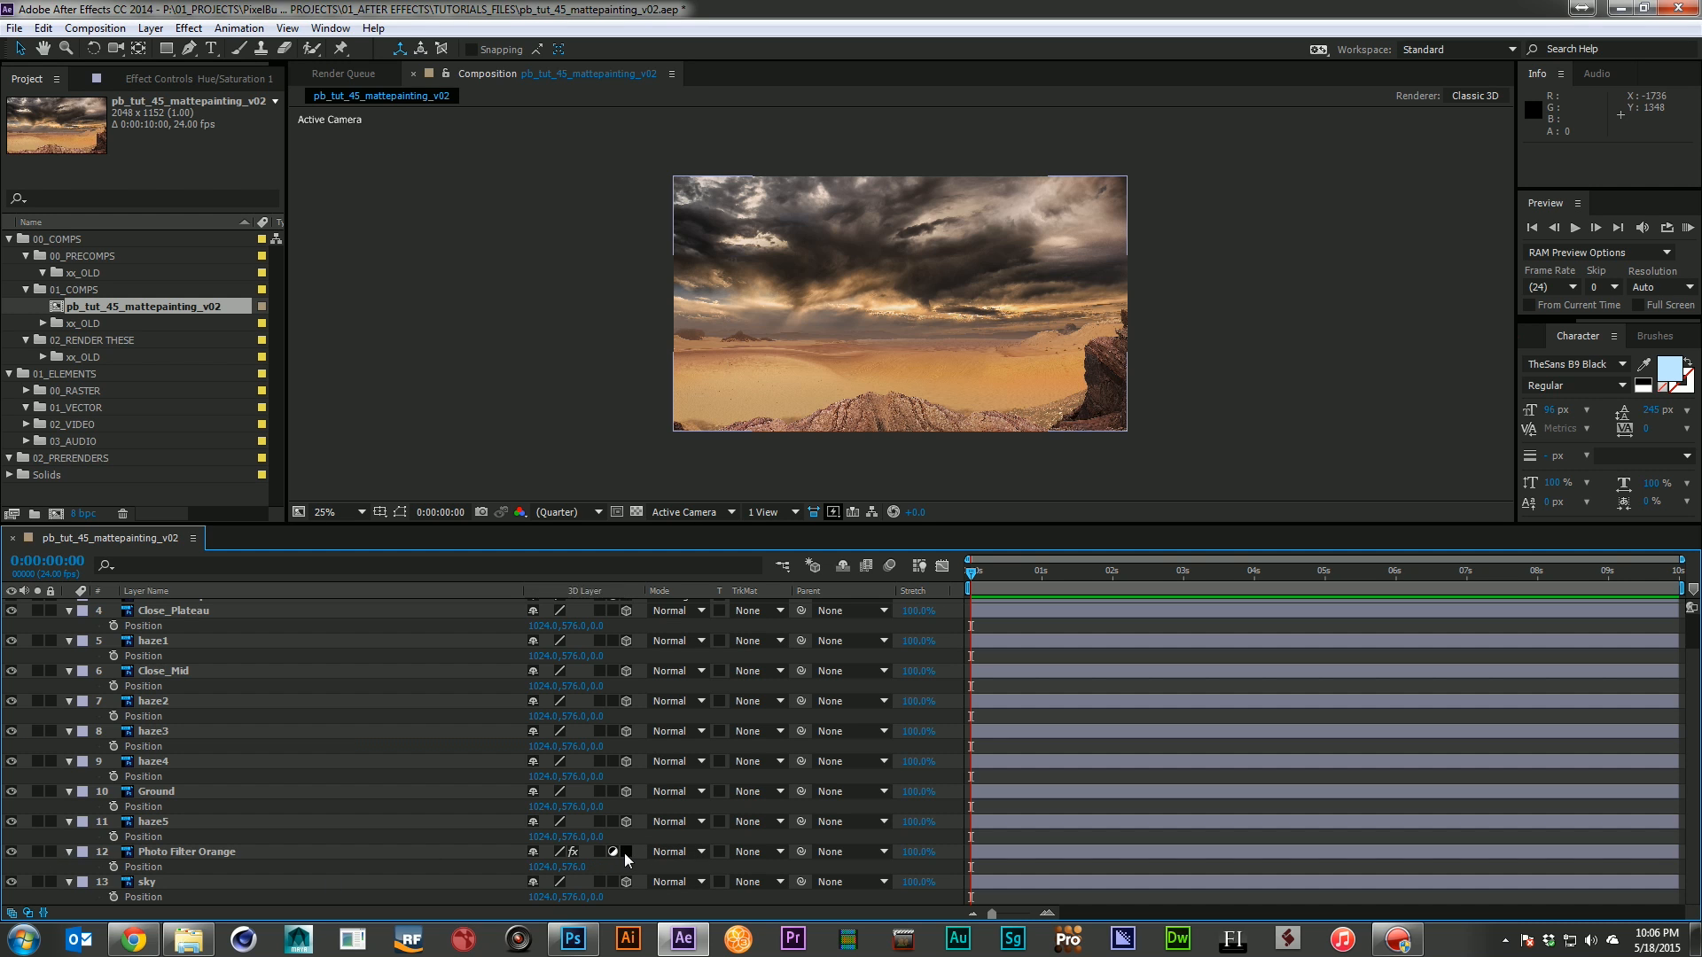
{"action": "left_click", "coordinate": [69, 852]}
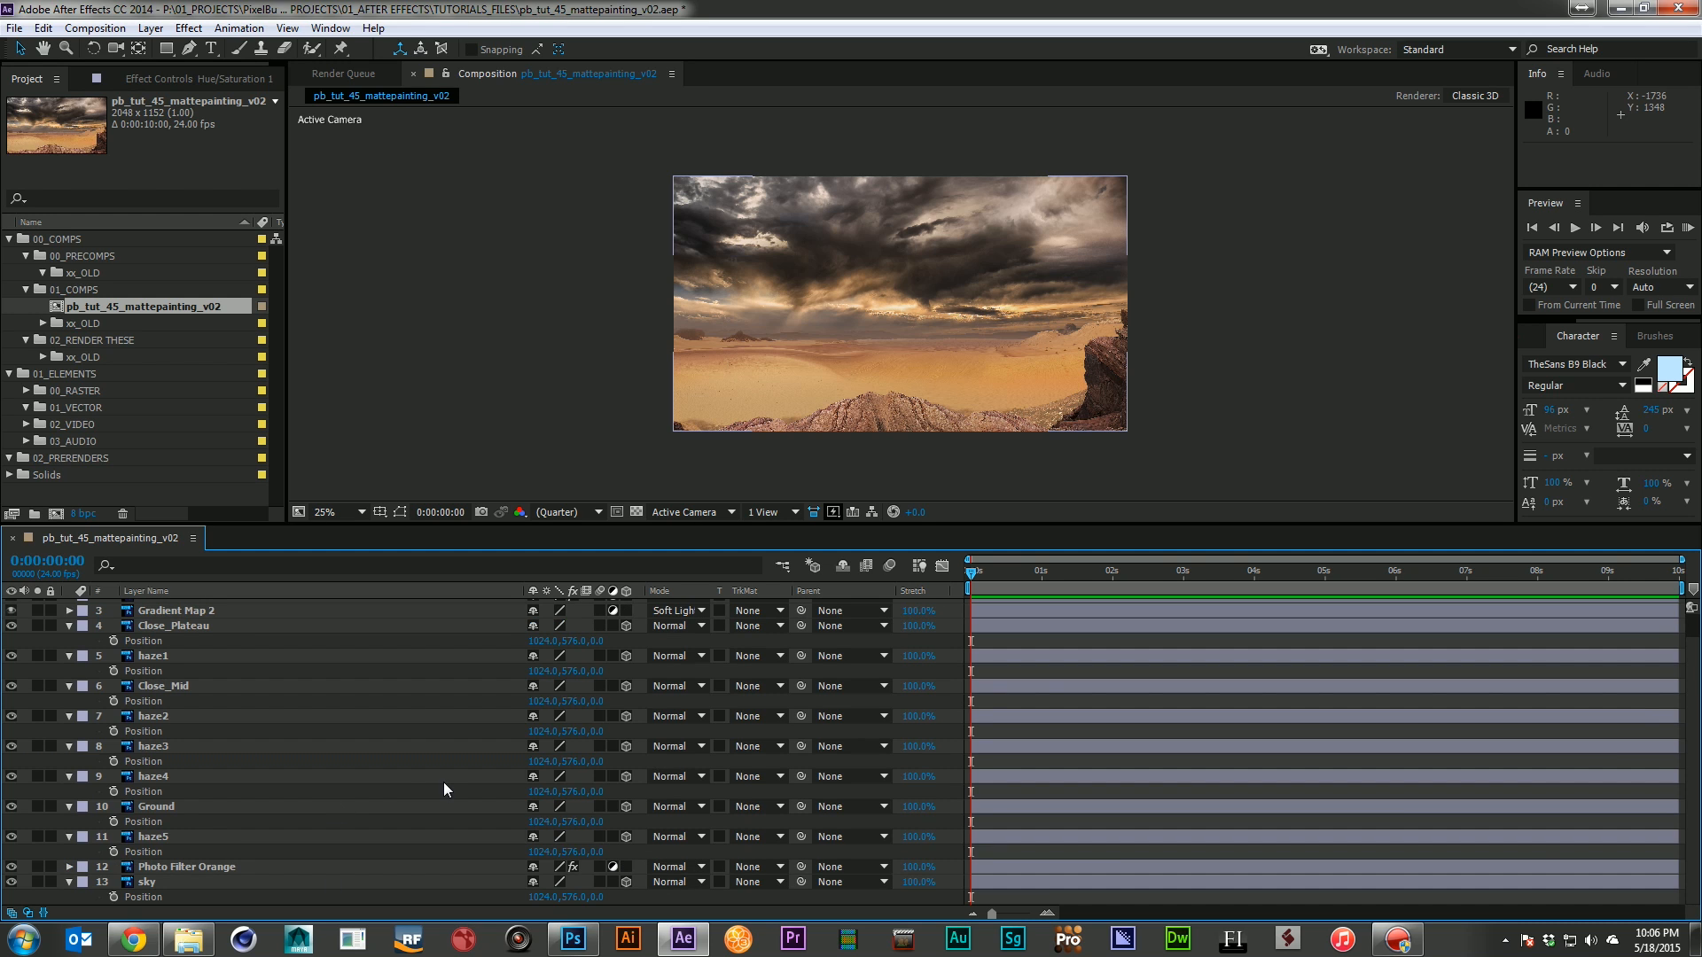
Set the sky layer's Z position to 2000 and scale it up to 172% to fill the frame
{"action": "scroll", "coordinate": [443, 782], "scroll_direction": "down", "scroll_amount": 1}
{"action": "left_click", "coordinate": [195, 883]}
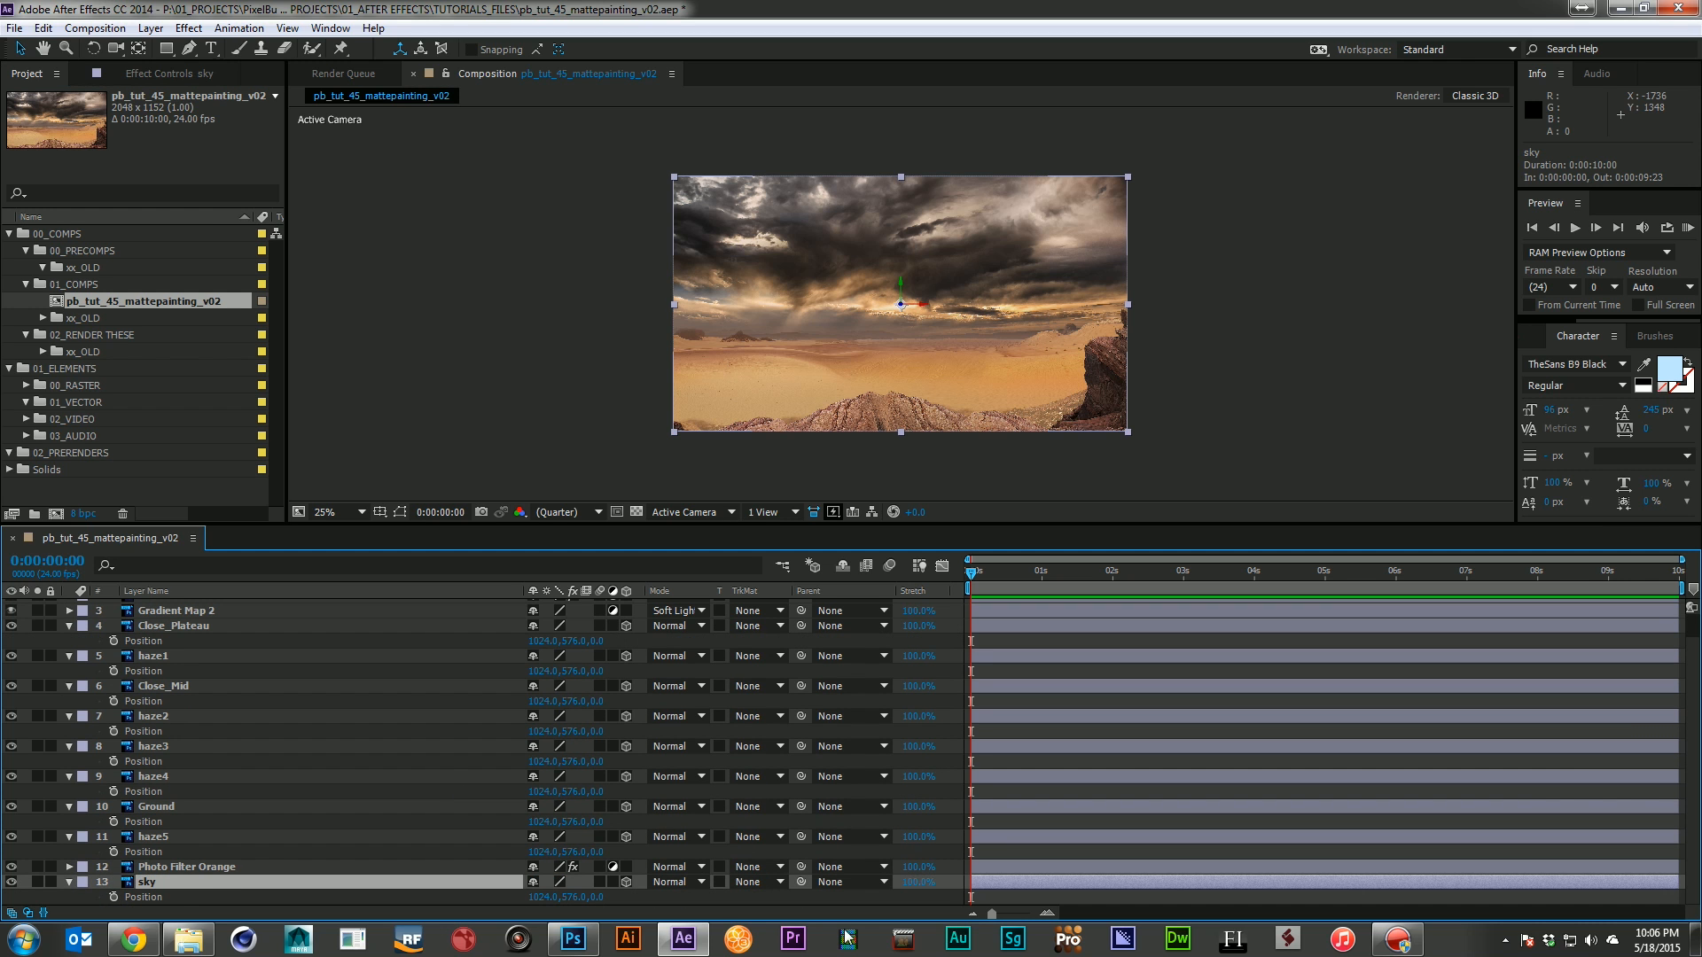
{"action": "left_click_drag", "start_coordinate": [592, 897], "coordinate": [1701, 829]}
{"action": "left_click", "coordinate": [610, 898]}
{"action": "type", "text": "2000"}
{"action": "key", "text": "Return"}
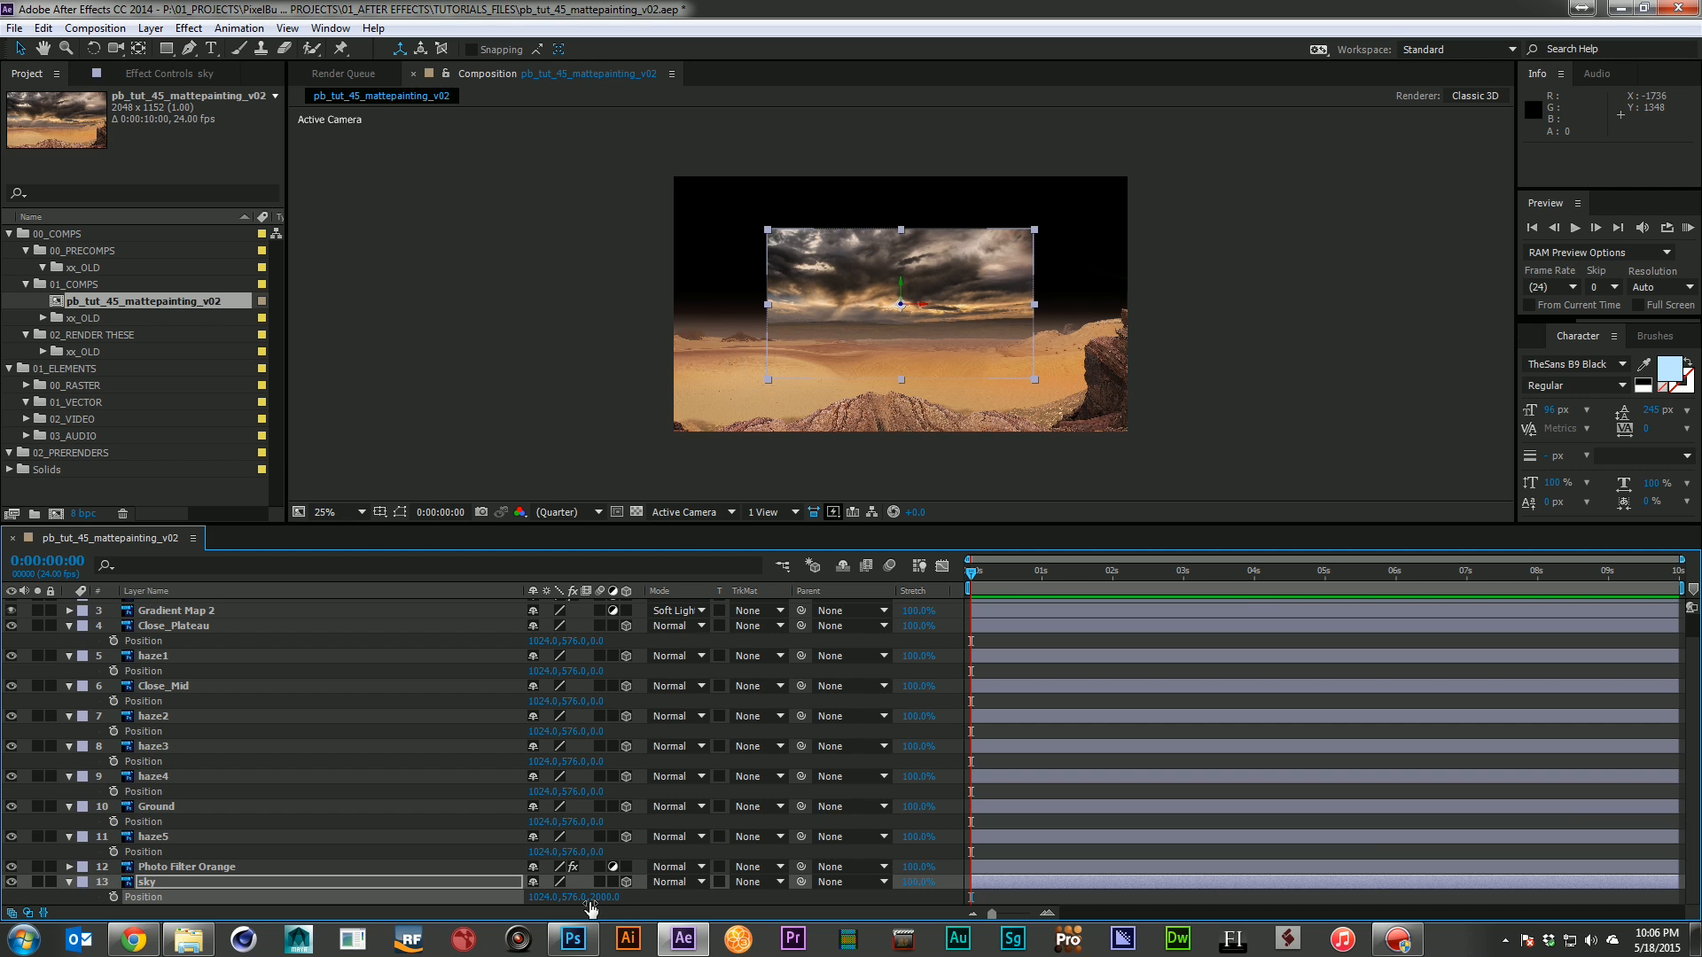
{"action": "key", "text": "s"}
{"action": "left_click_drag", "start_coordinate": [588, 900], "coordinate": [658, 909]}
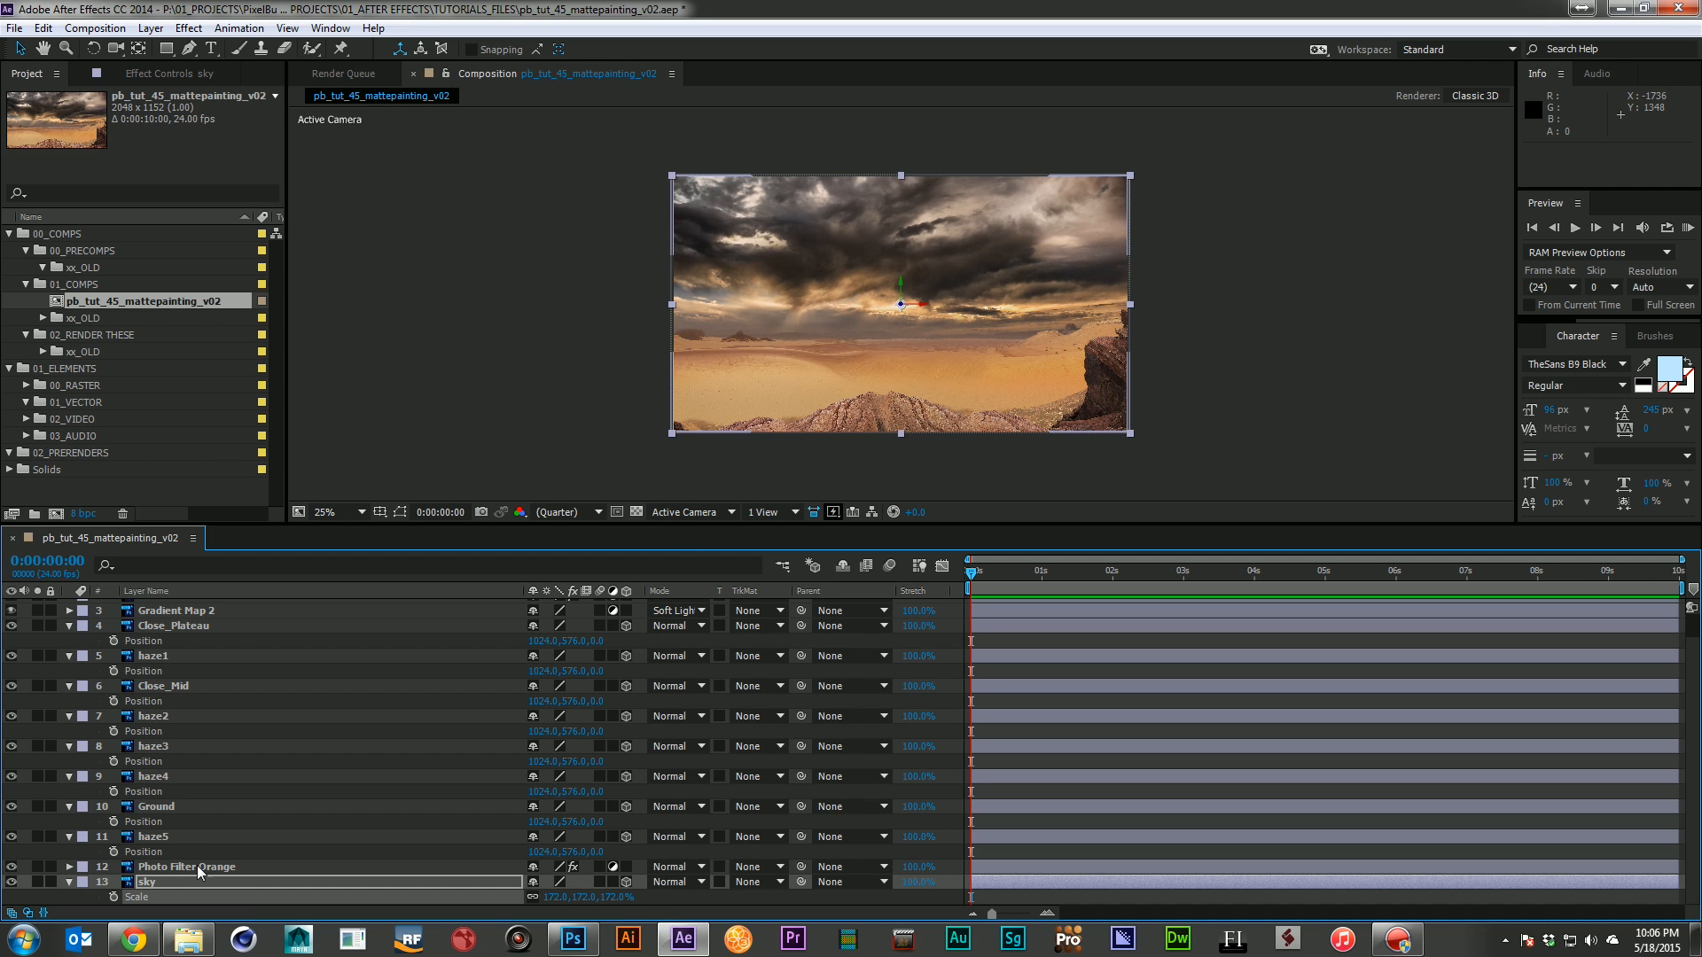
Set the haze5 layer's Z position to 1900 and scale it up to 168%
{"action": "left_click", "coordinate": [275, 837]}
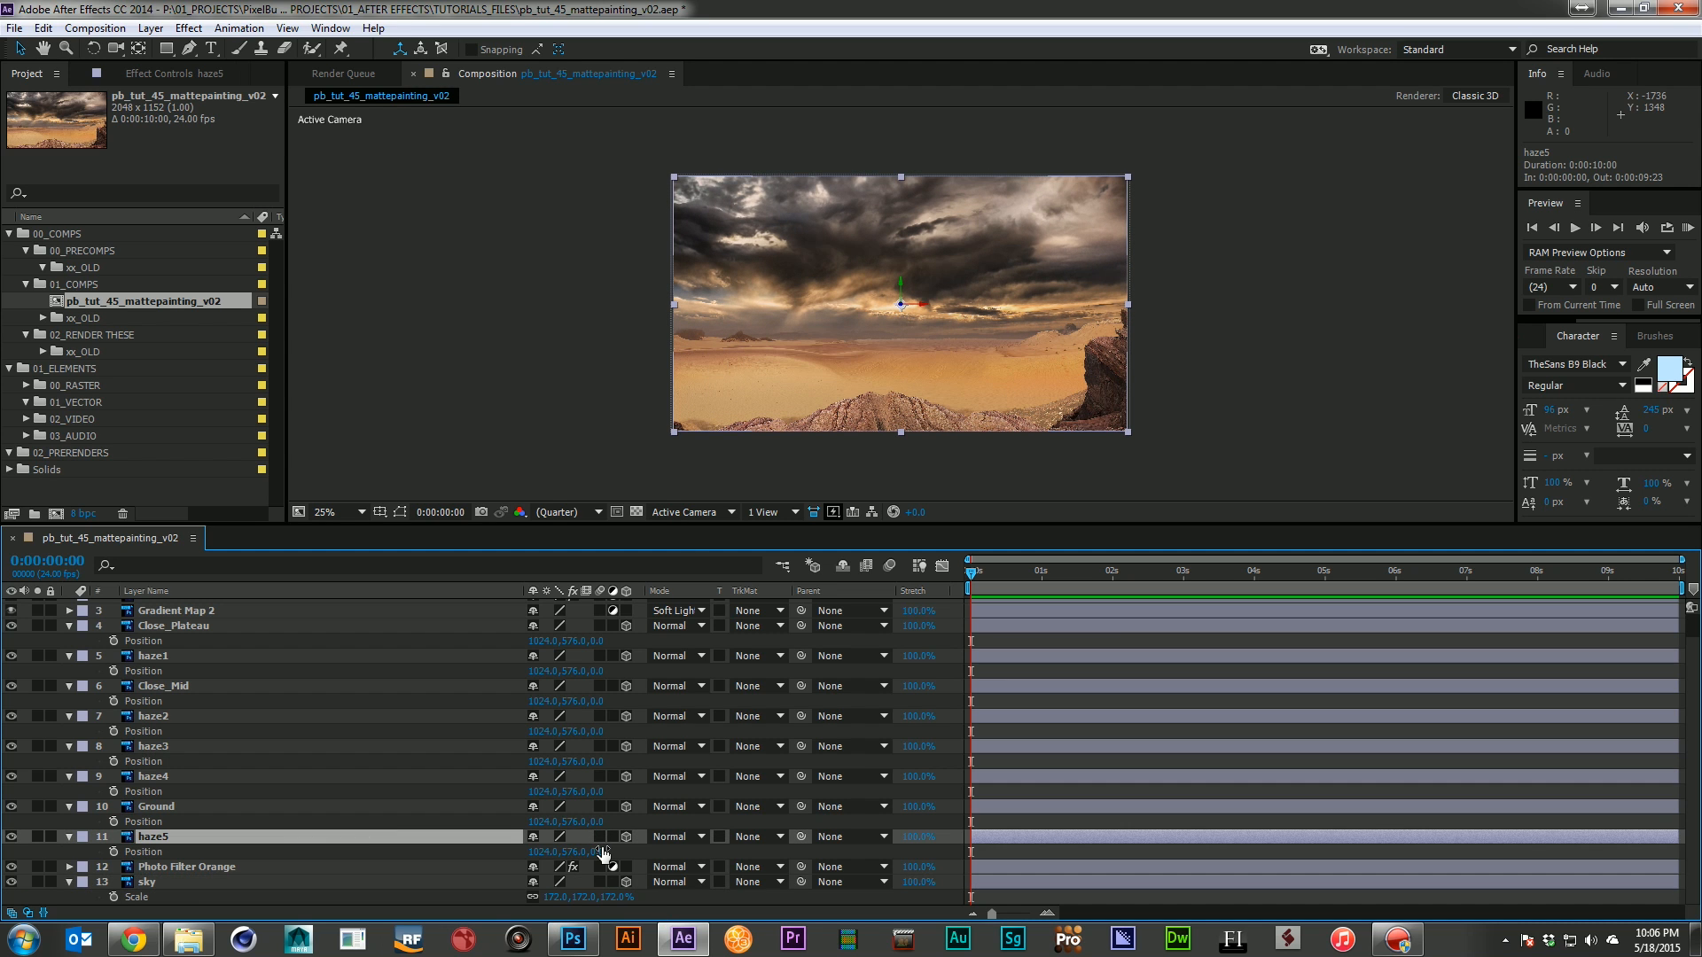
{"action": "left_click", "coordinate": [602, 852]}
{"action": "type", "text": "1900"}
{"action": "key", "text": "Return"}
{"action": "key", "text": "Return"}
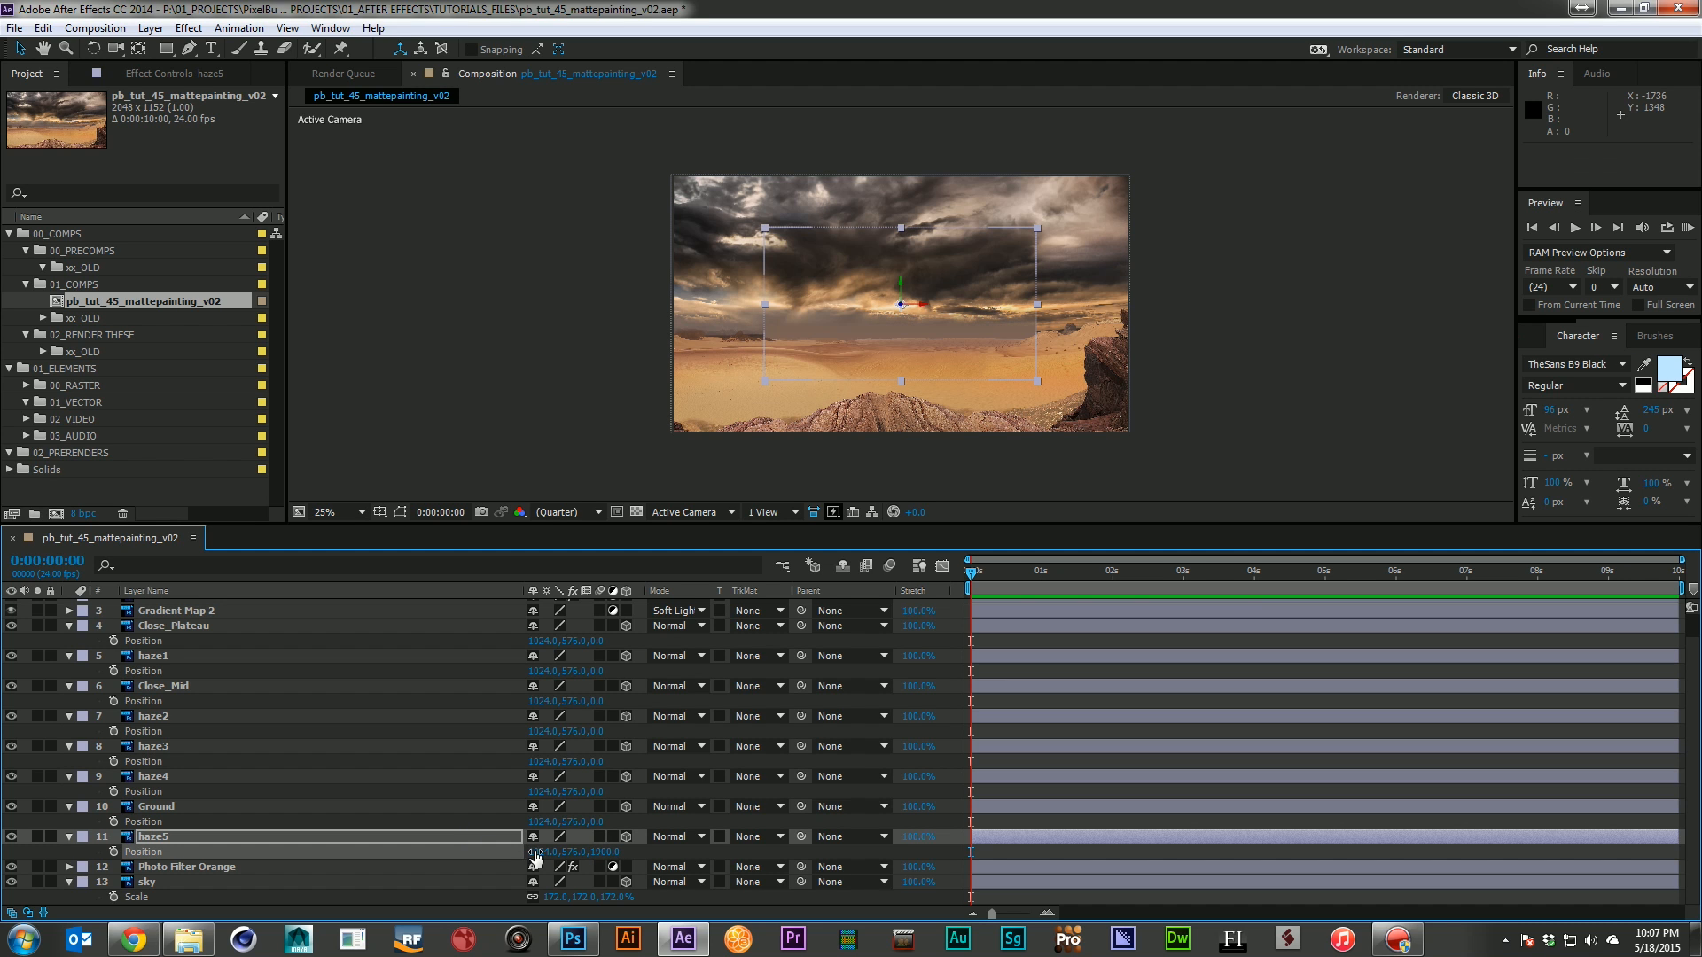
{"action": "key", "text": "s"}
{"action": "left_click_drag", "start_coordinate": [554, 856], "coordinate": [615, 865]}
Set the Ground layer's Z position to 1000 and scale it up to 138%
{"action": "left_click", "coordinate": [195, 801]}
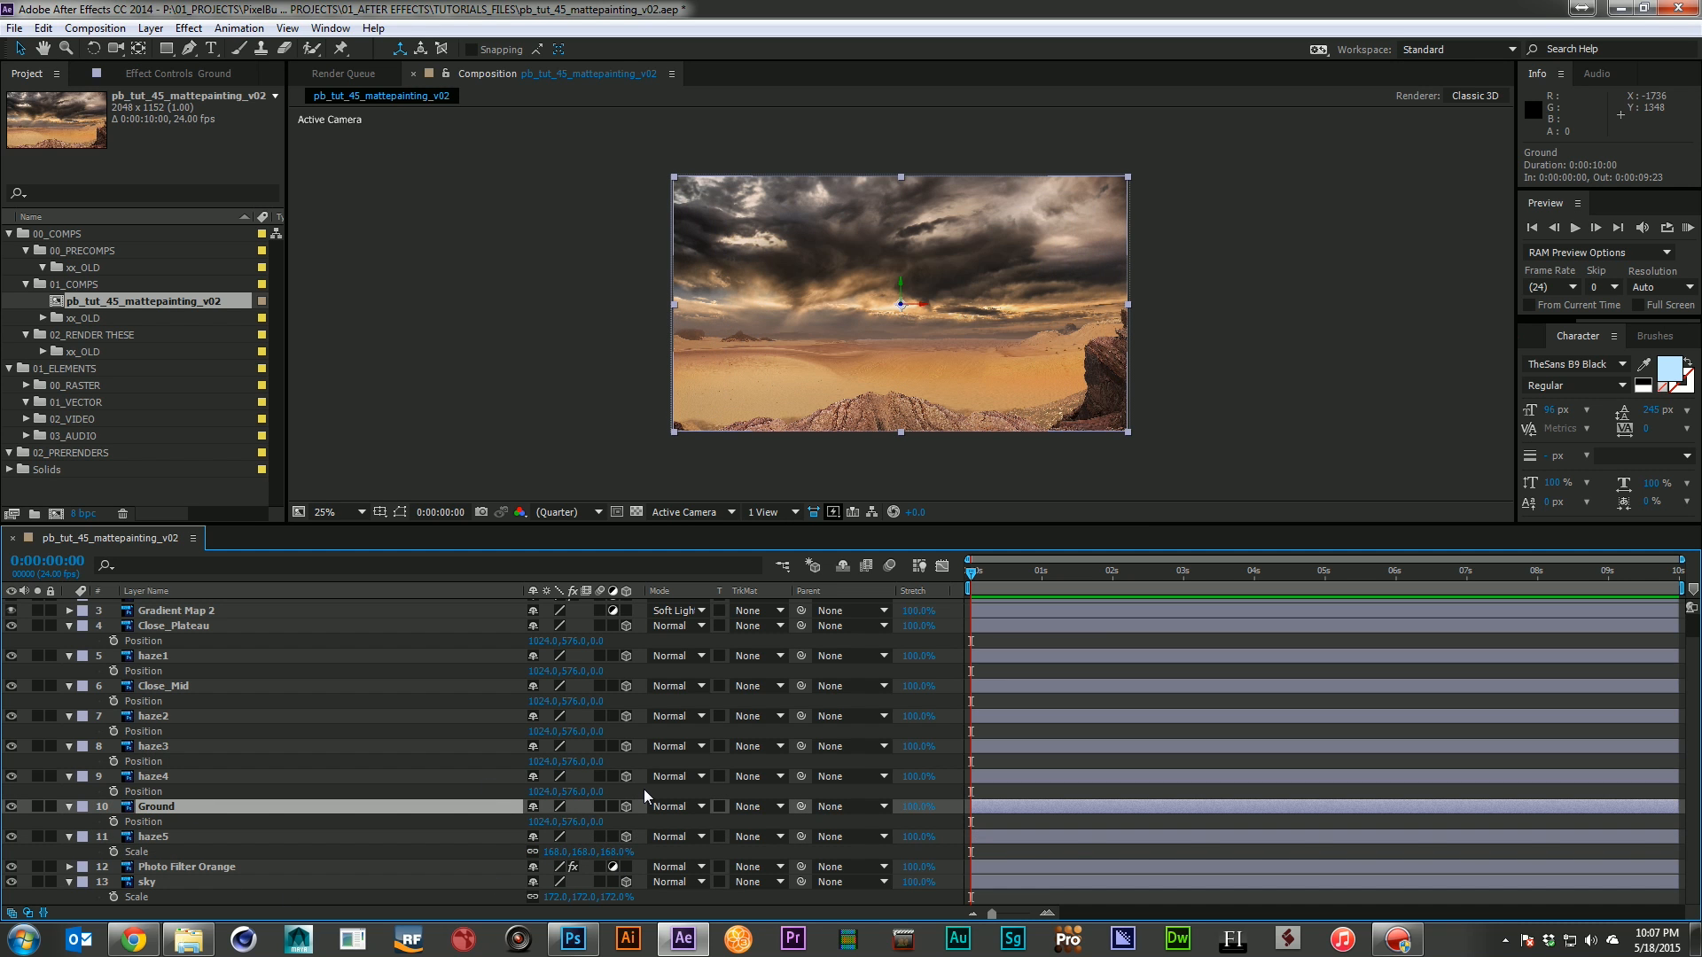
{"action": "left_click", "coordinate": [600, 824]}
{"action": "type", "text": "1000"}
{"action": "key", "text": "Return"}
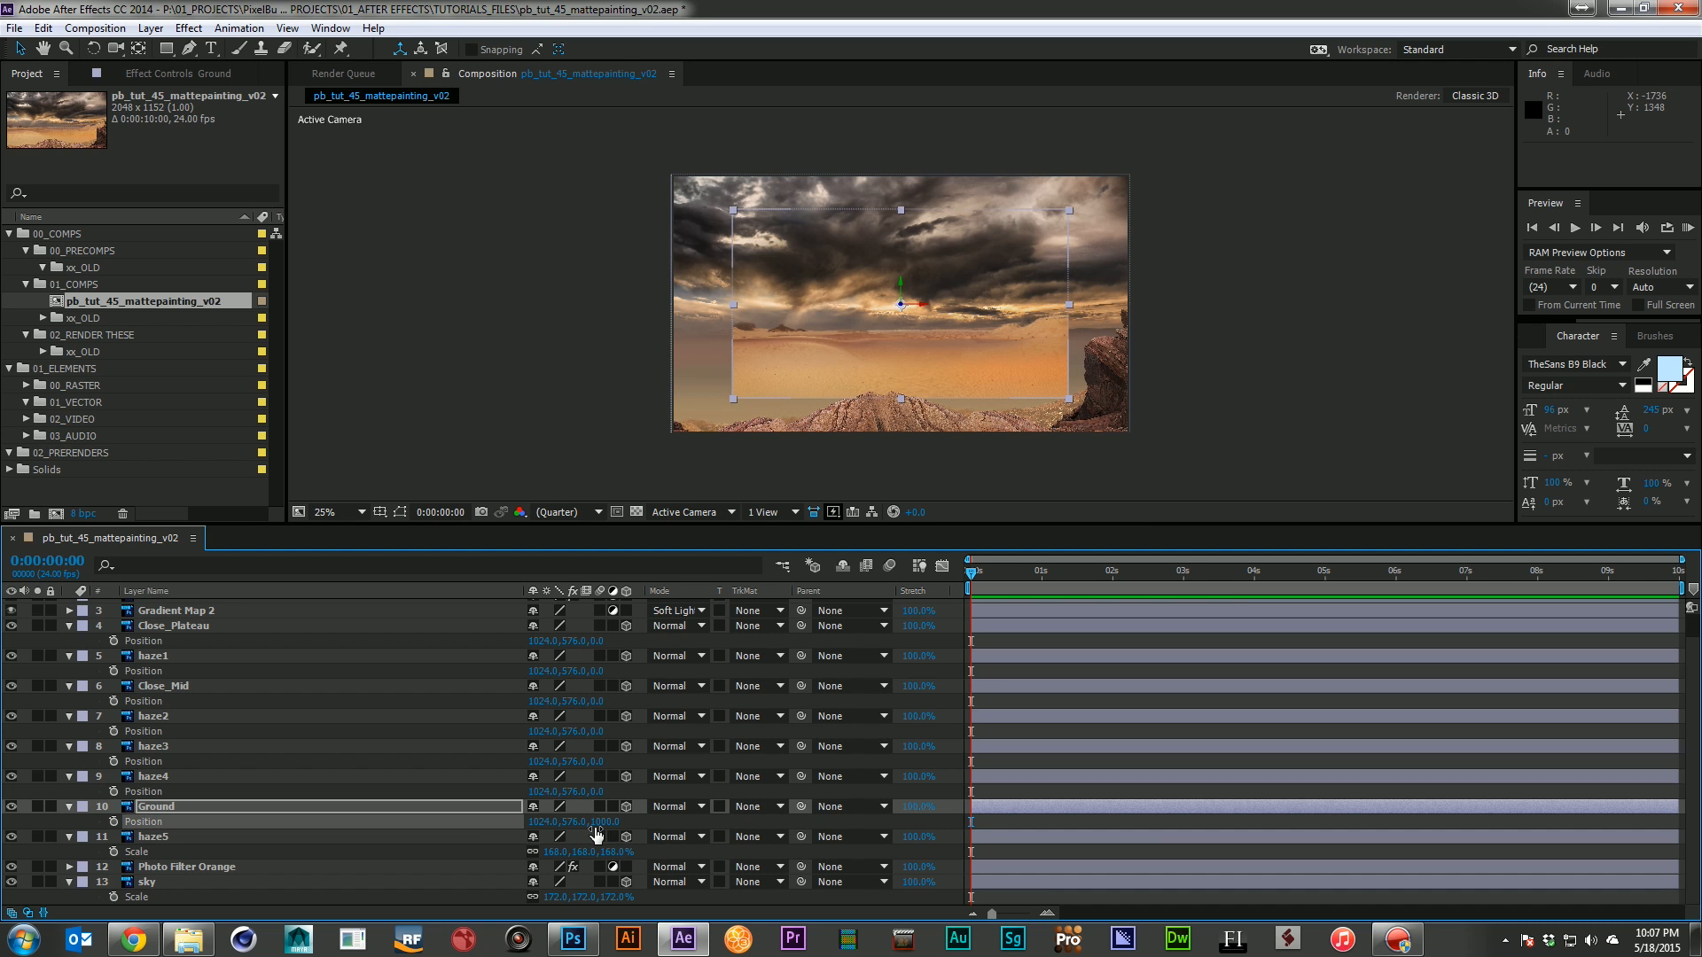
{"action": "key", "text": "shift+s"}
{"action": "left_click_drag", "start_coordinate": [603, 836], "coordinate": [644, 843]}
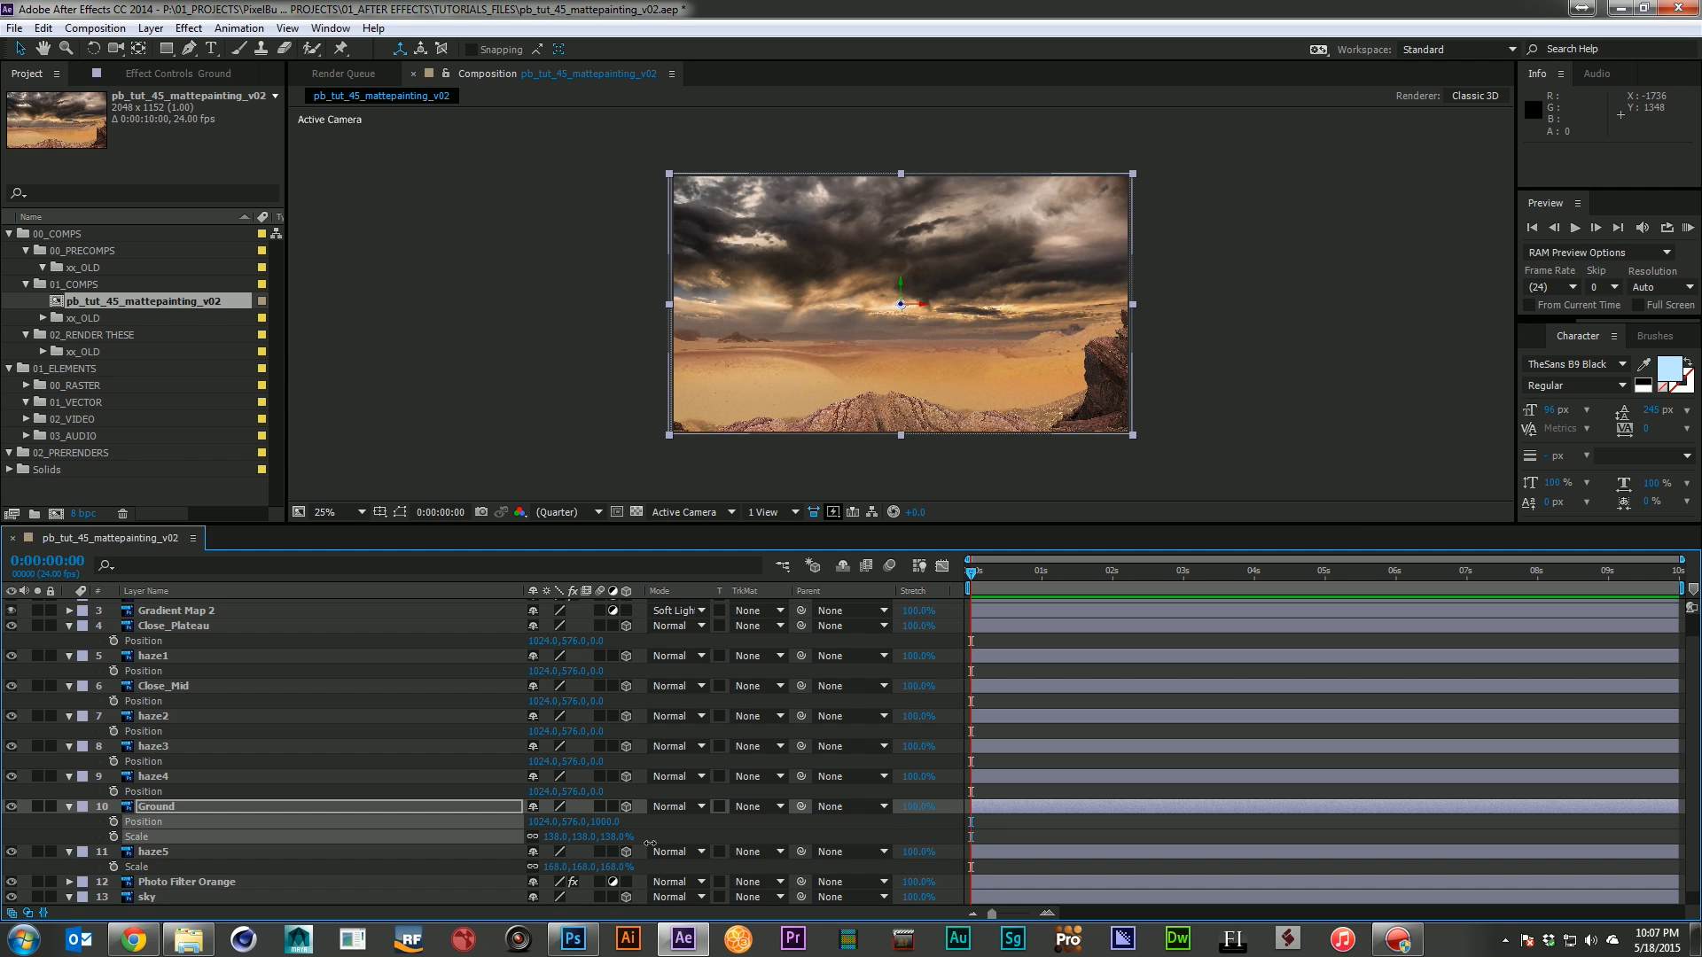
Set the Z positions of haze4, haze3 and haze2 to 900, 800 and 700 respectively
{"action": "left_click", "coordinate": [182, 779]}
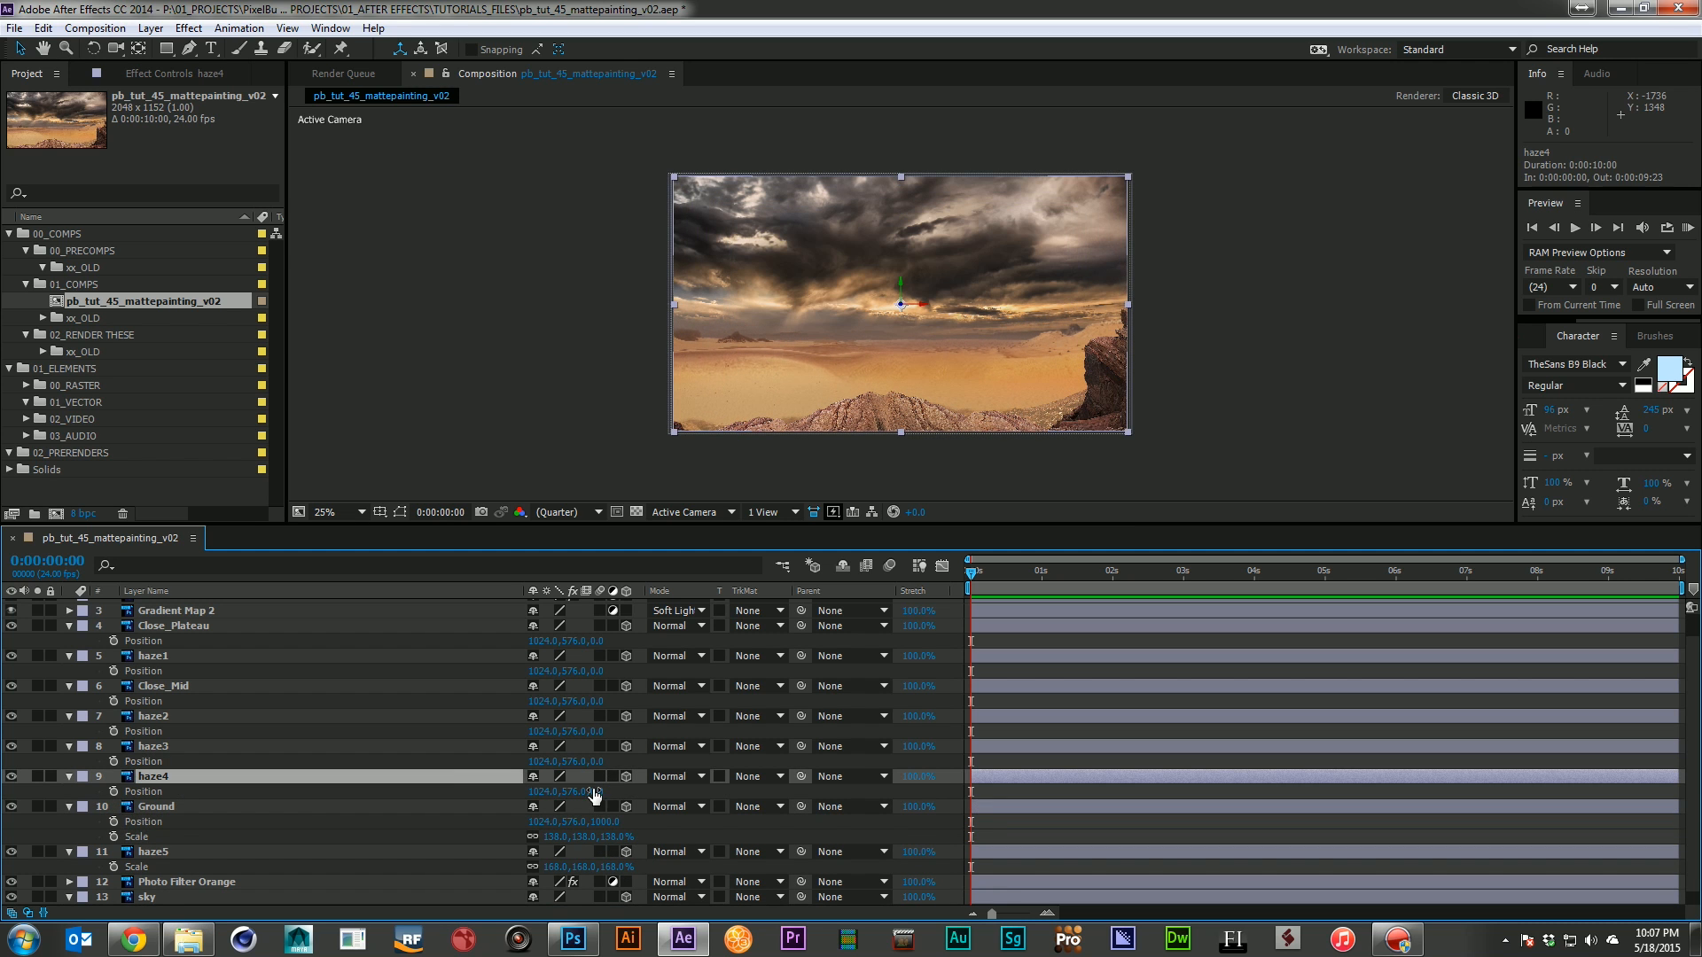
{"action": "left_click", "coordinate": [599, 790]}
{"action": "type", "text": "900"}
{"action": "key", "text": "Return"}
{"action": "left_click", "coordinate": [597, 761]}
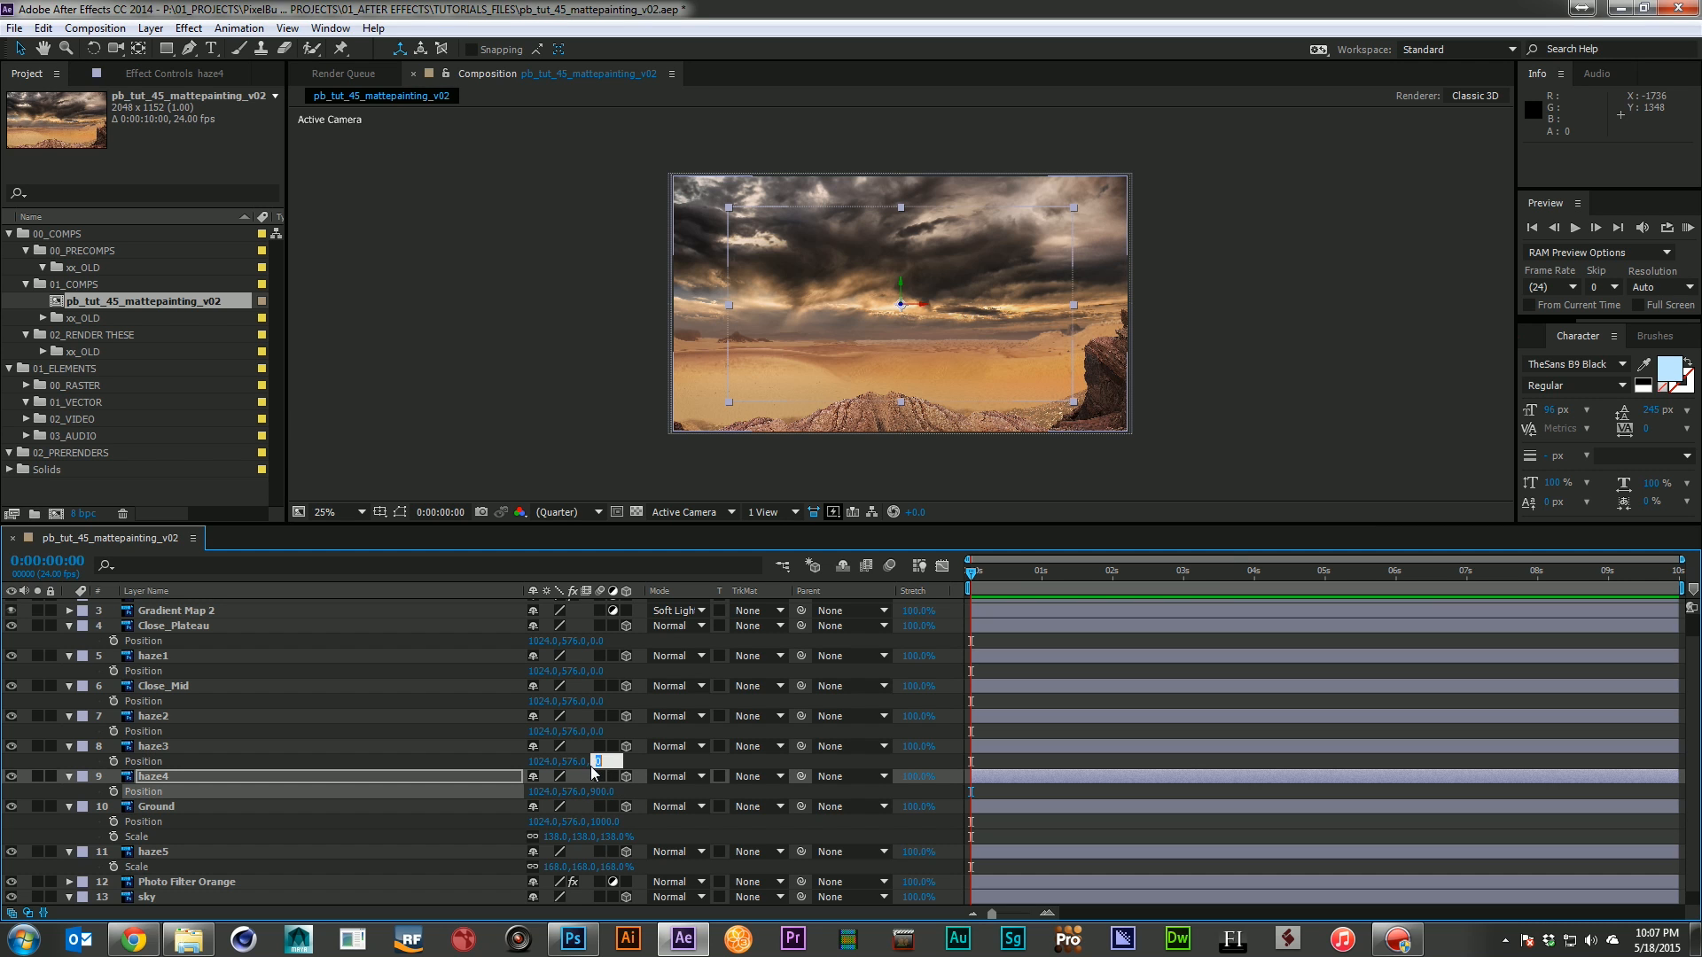
{"action": "type", "text": "800"}
{"action": "key", "text": "Return"}
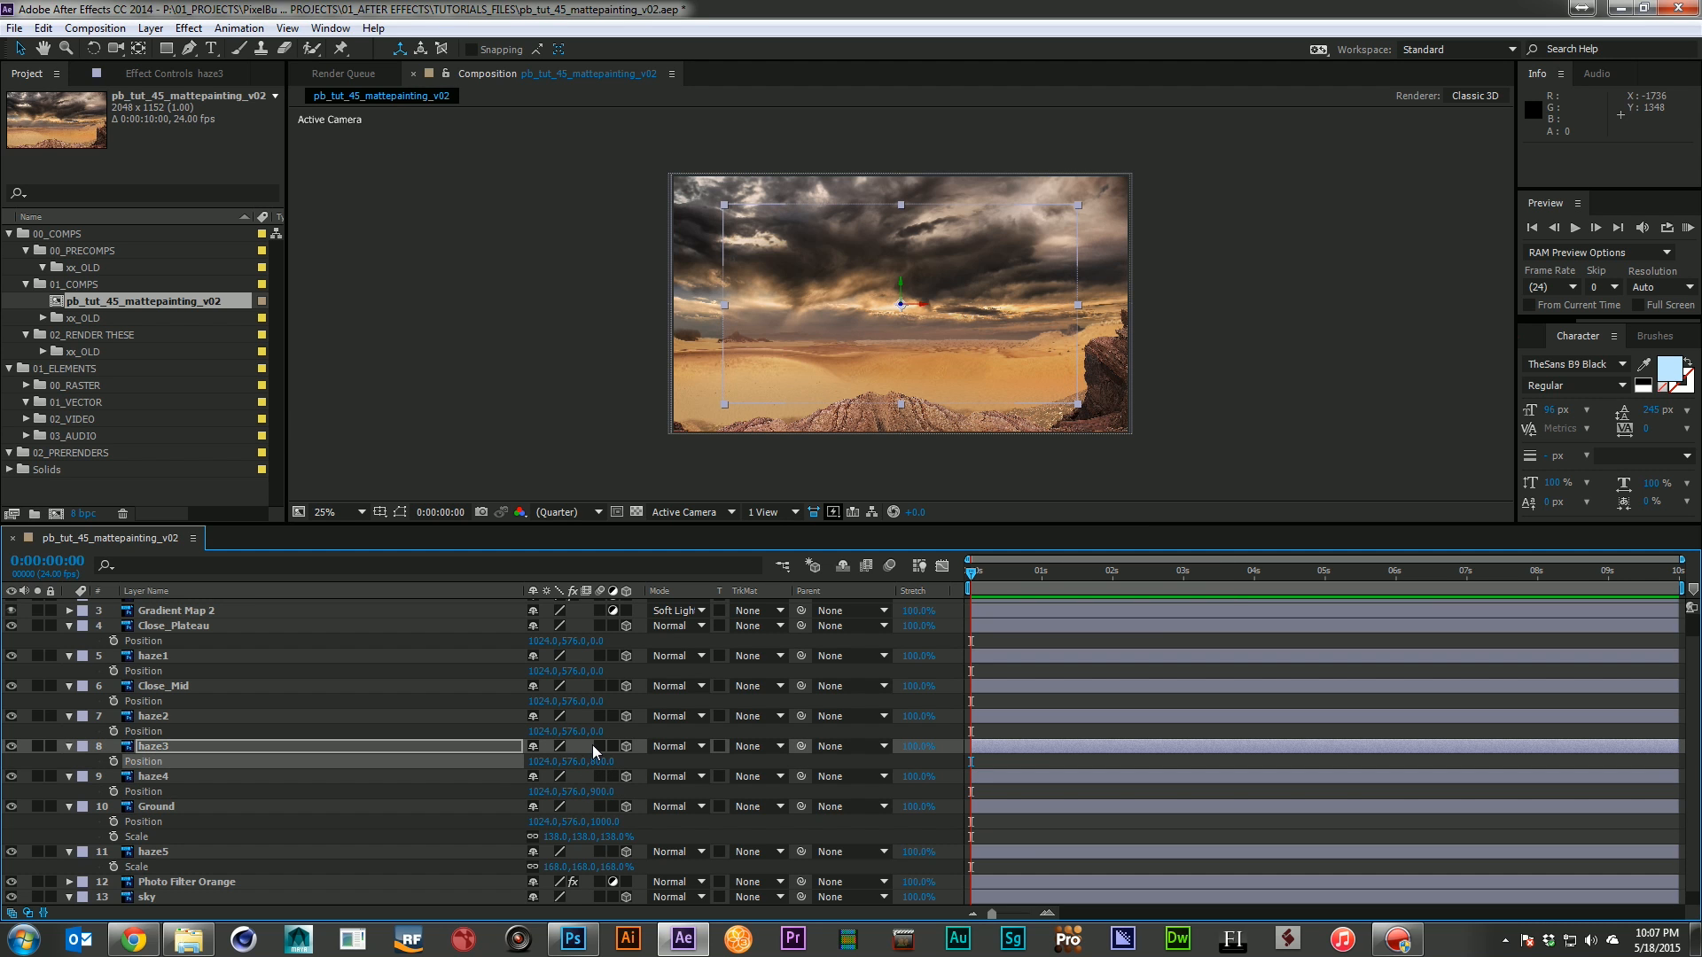
{"action": "left_click", "coordinate": [597, 731]}
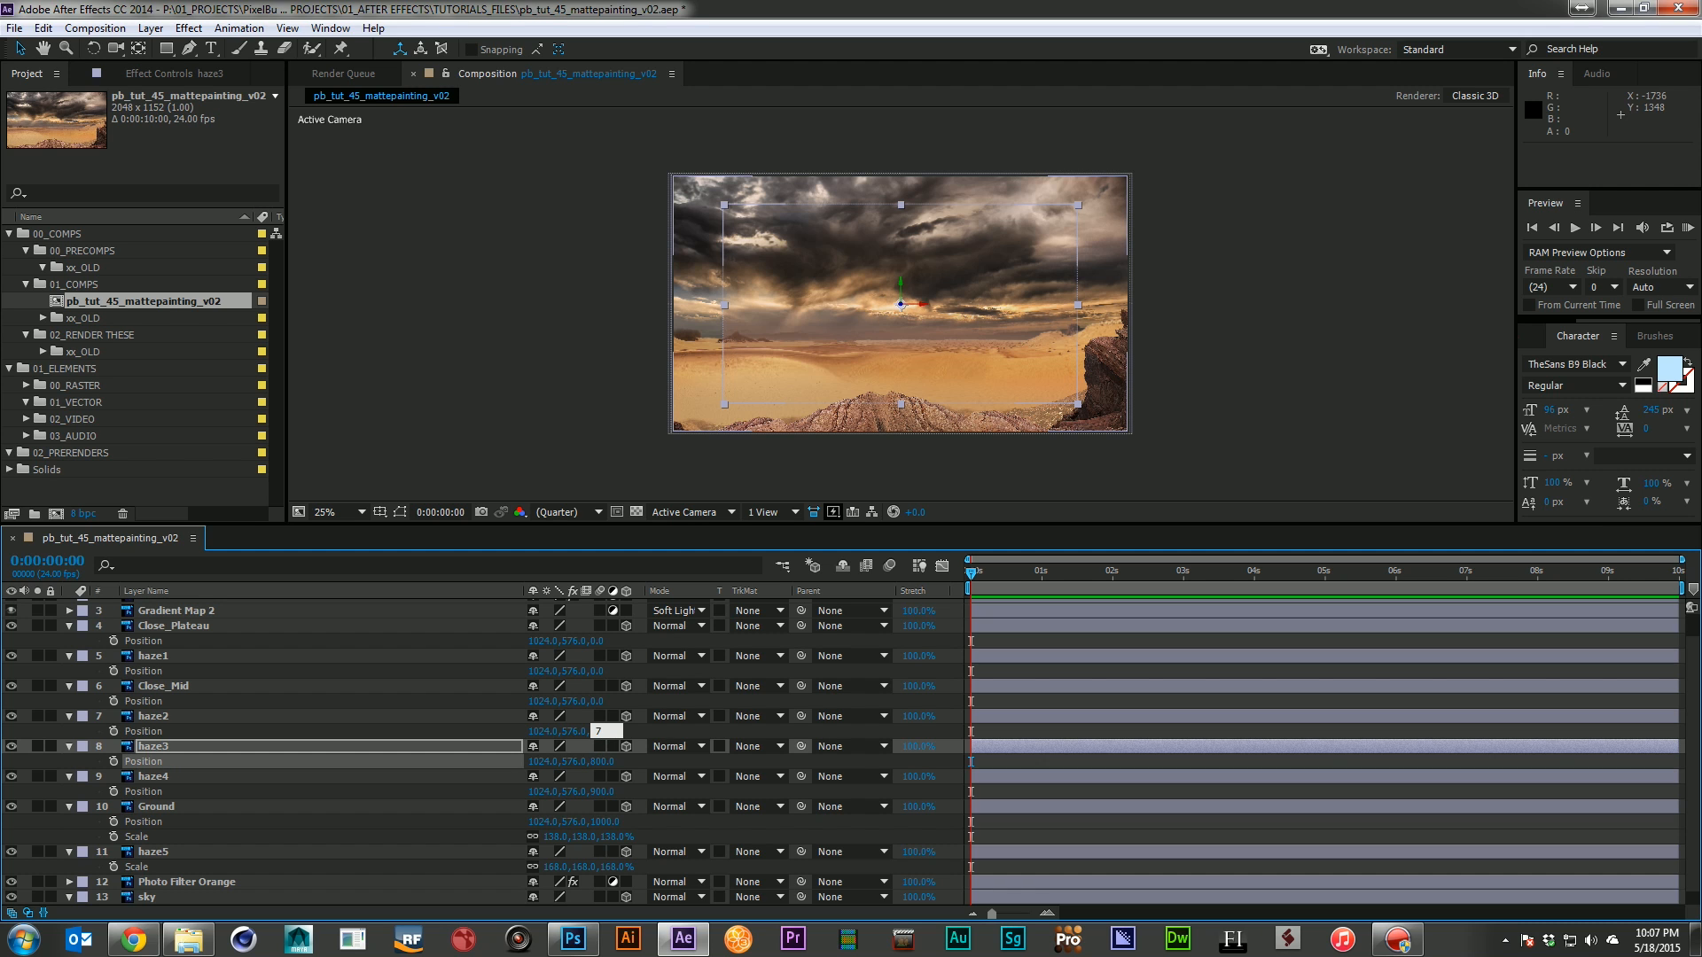
{"action": "key", "text": "Return"}
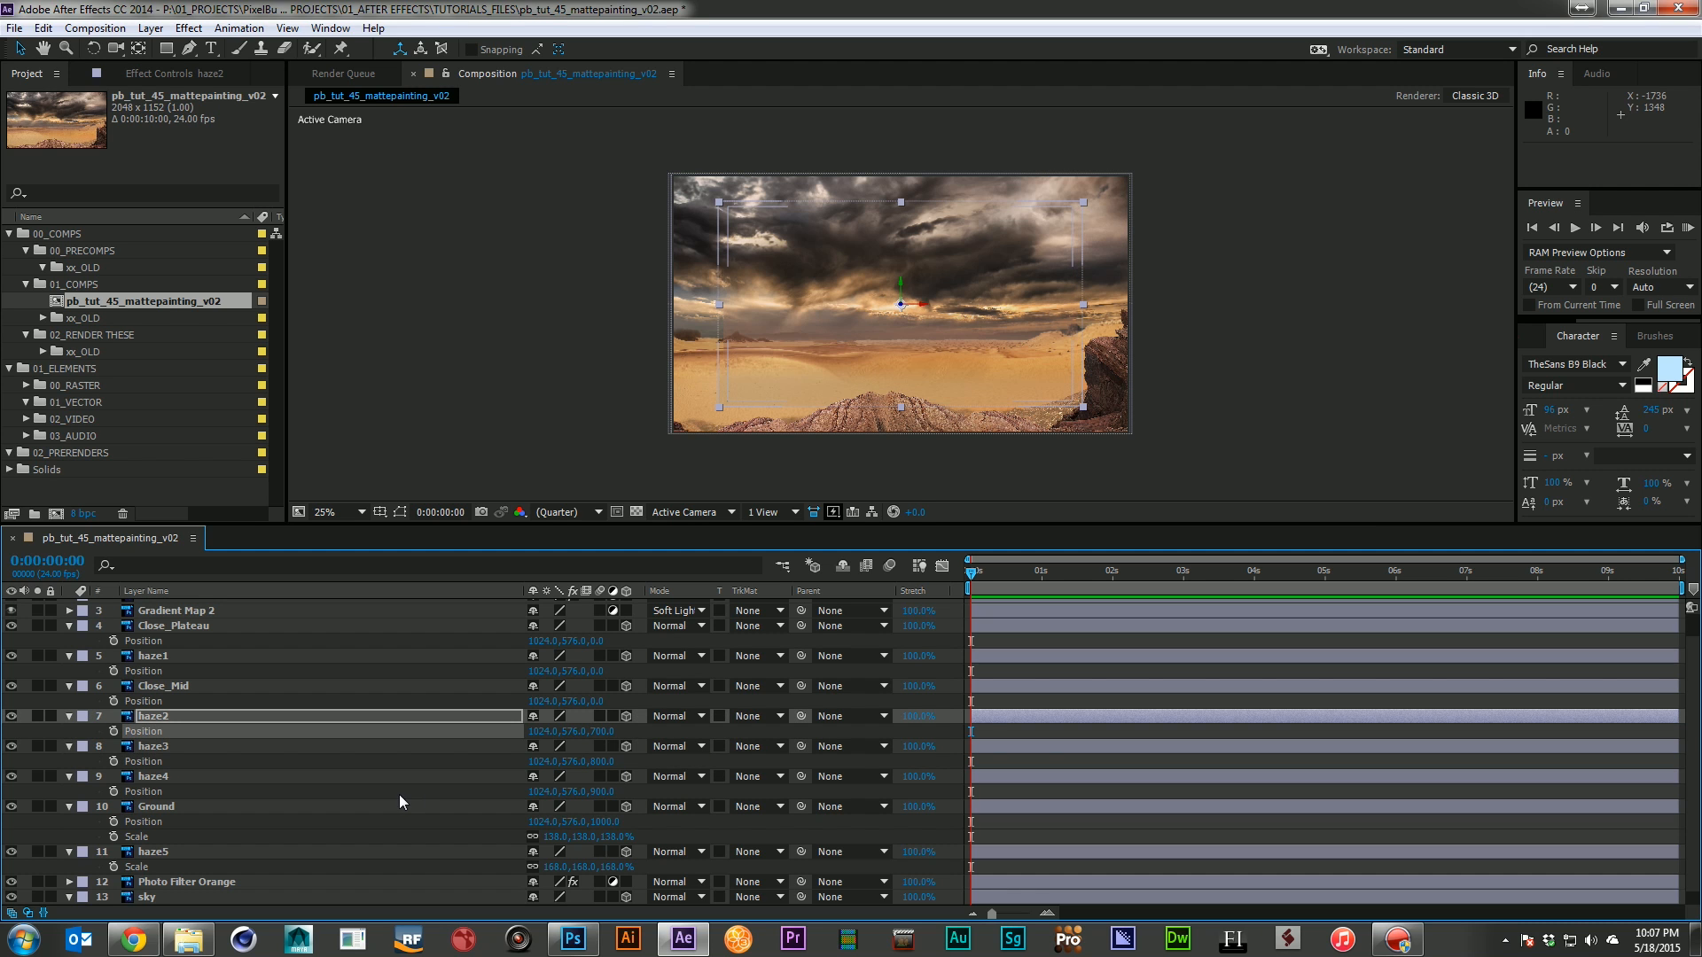
Scale haze4 to 136%, haze3 to 131% and haze2 to 128% so they cover the frame
{"action": "left_click", "coordinate": [179, 777]}
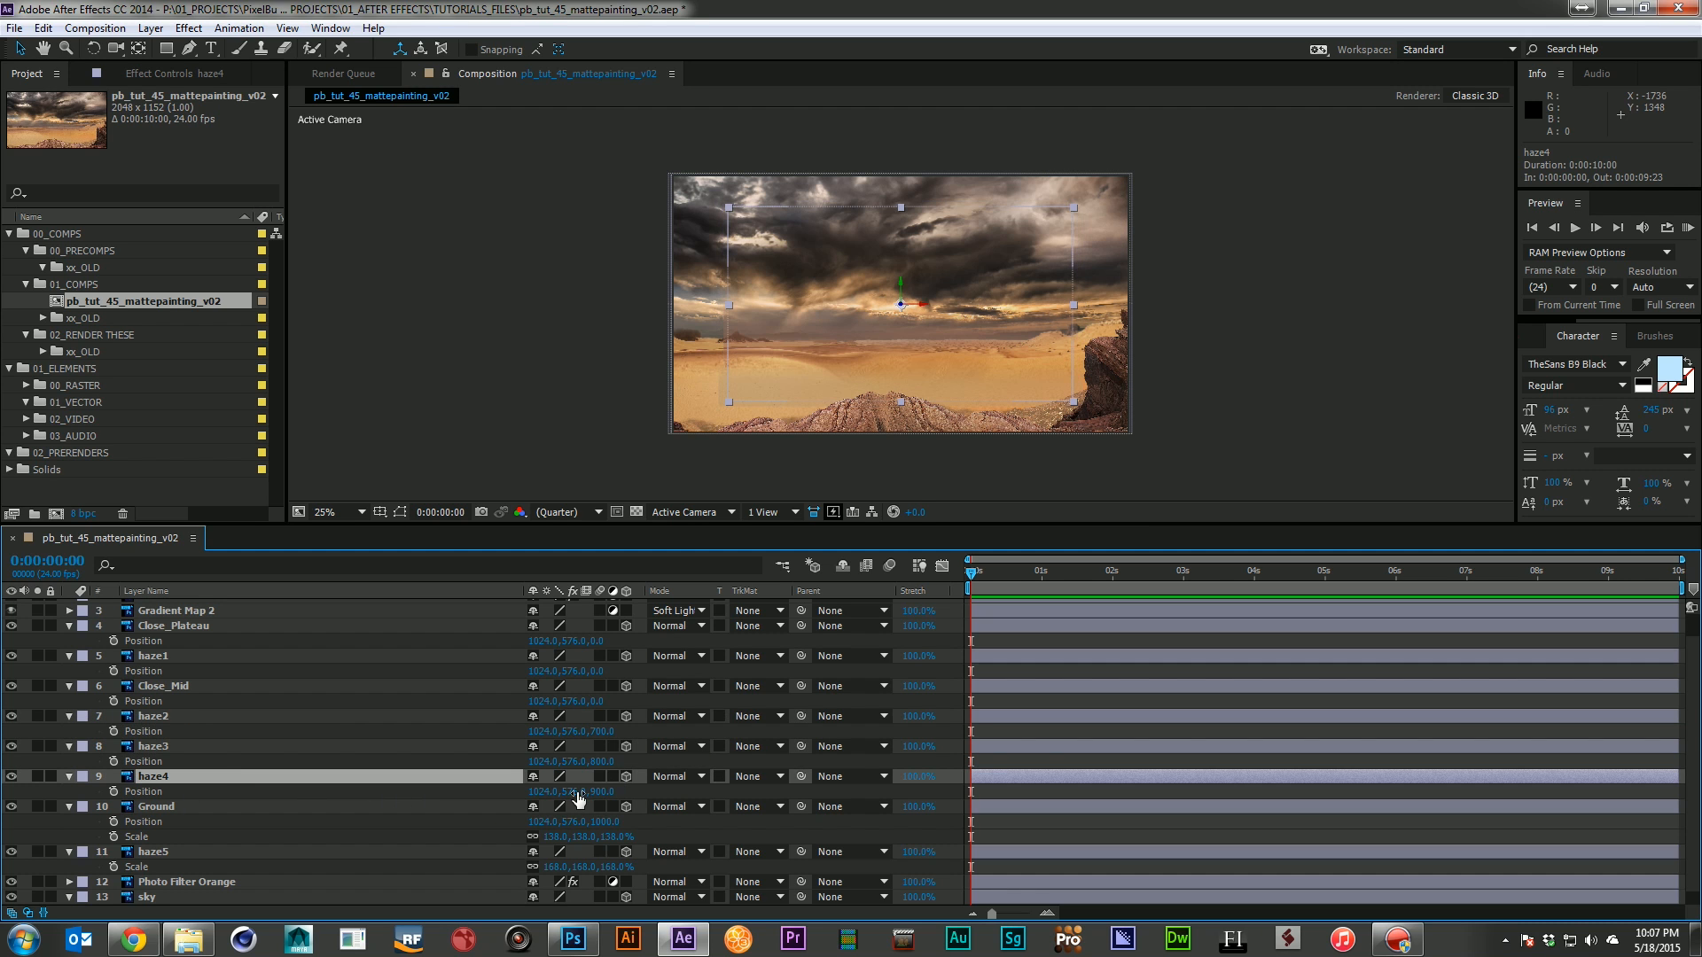
{"action": "key", "text": "s"}
{"action": "left_click_drag", "start_coordinate": [579, 798], "coordinate": [611, 795]}
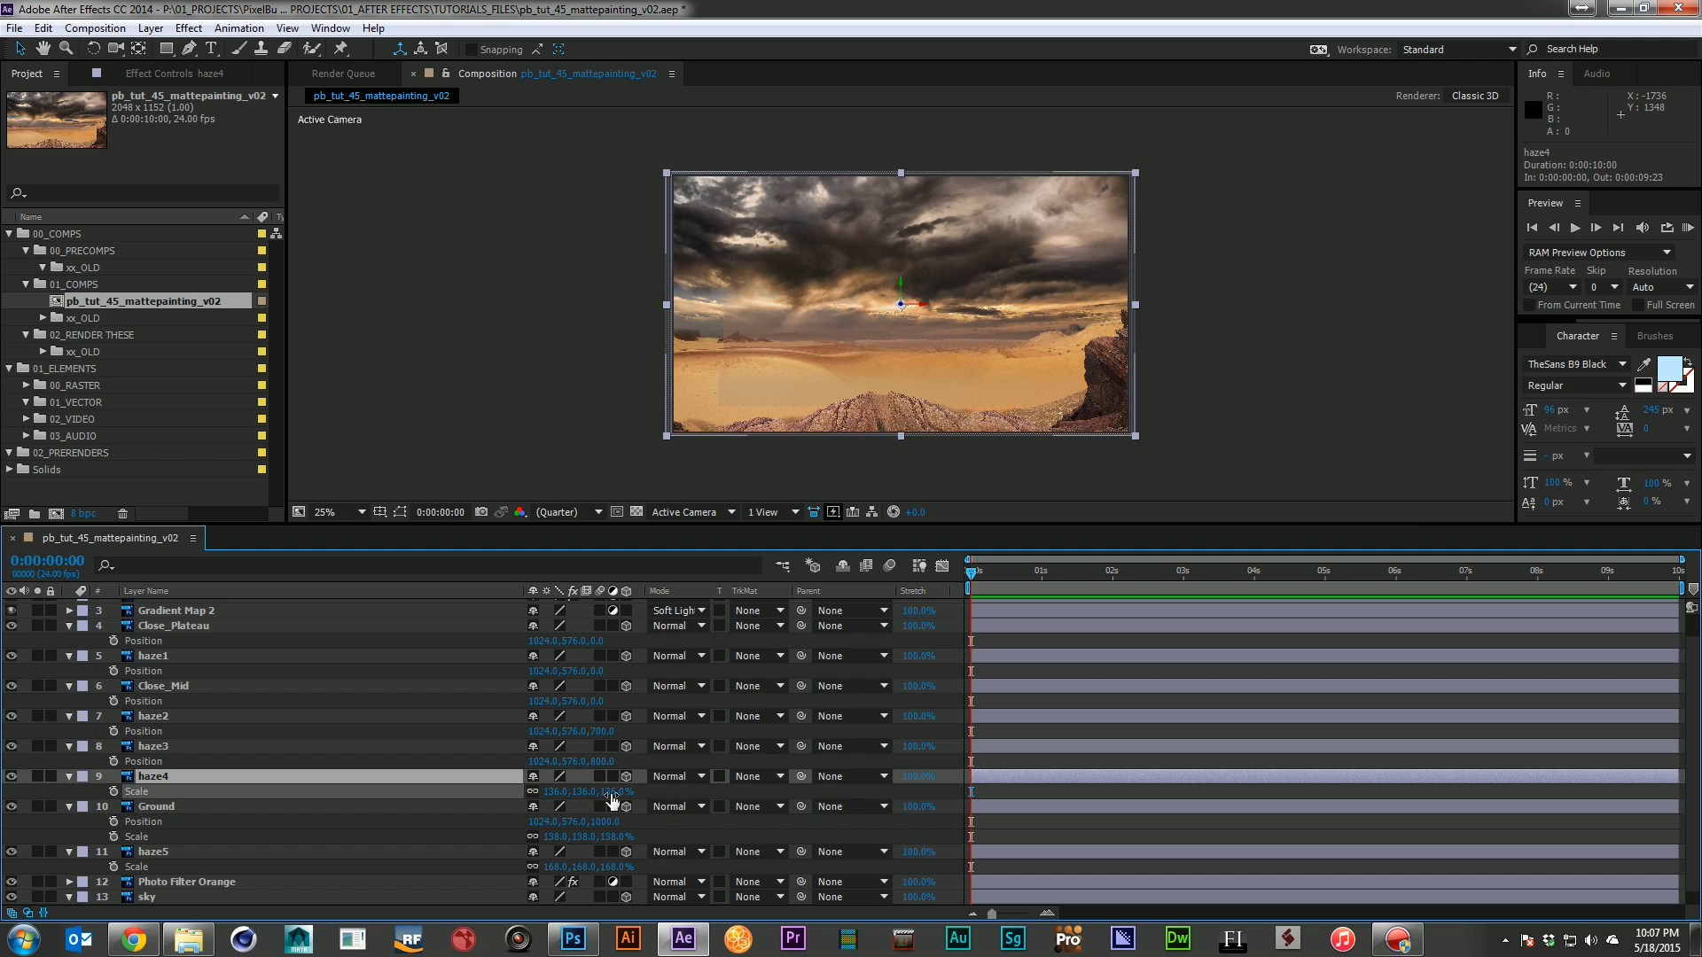
{"action": "left_click", "coordinate": [216, 749]}
{"action": "key", "text": "s"}
{"action": "left_click_drag", "start_coordinate": [581, 762], "coordinate": [618, 734]}
{"action": "left_click", "coordinate": [167, 716]}
{"action": "key", "text": "s"}
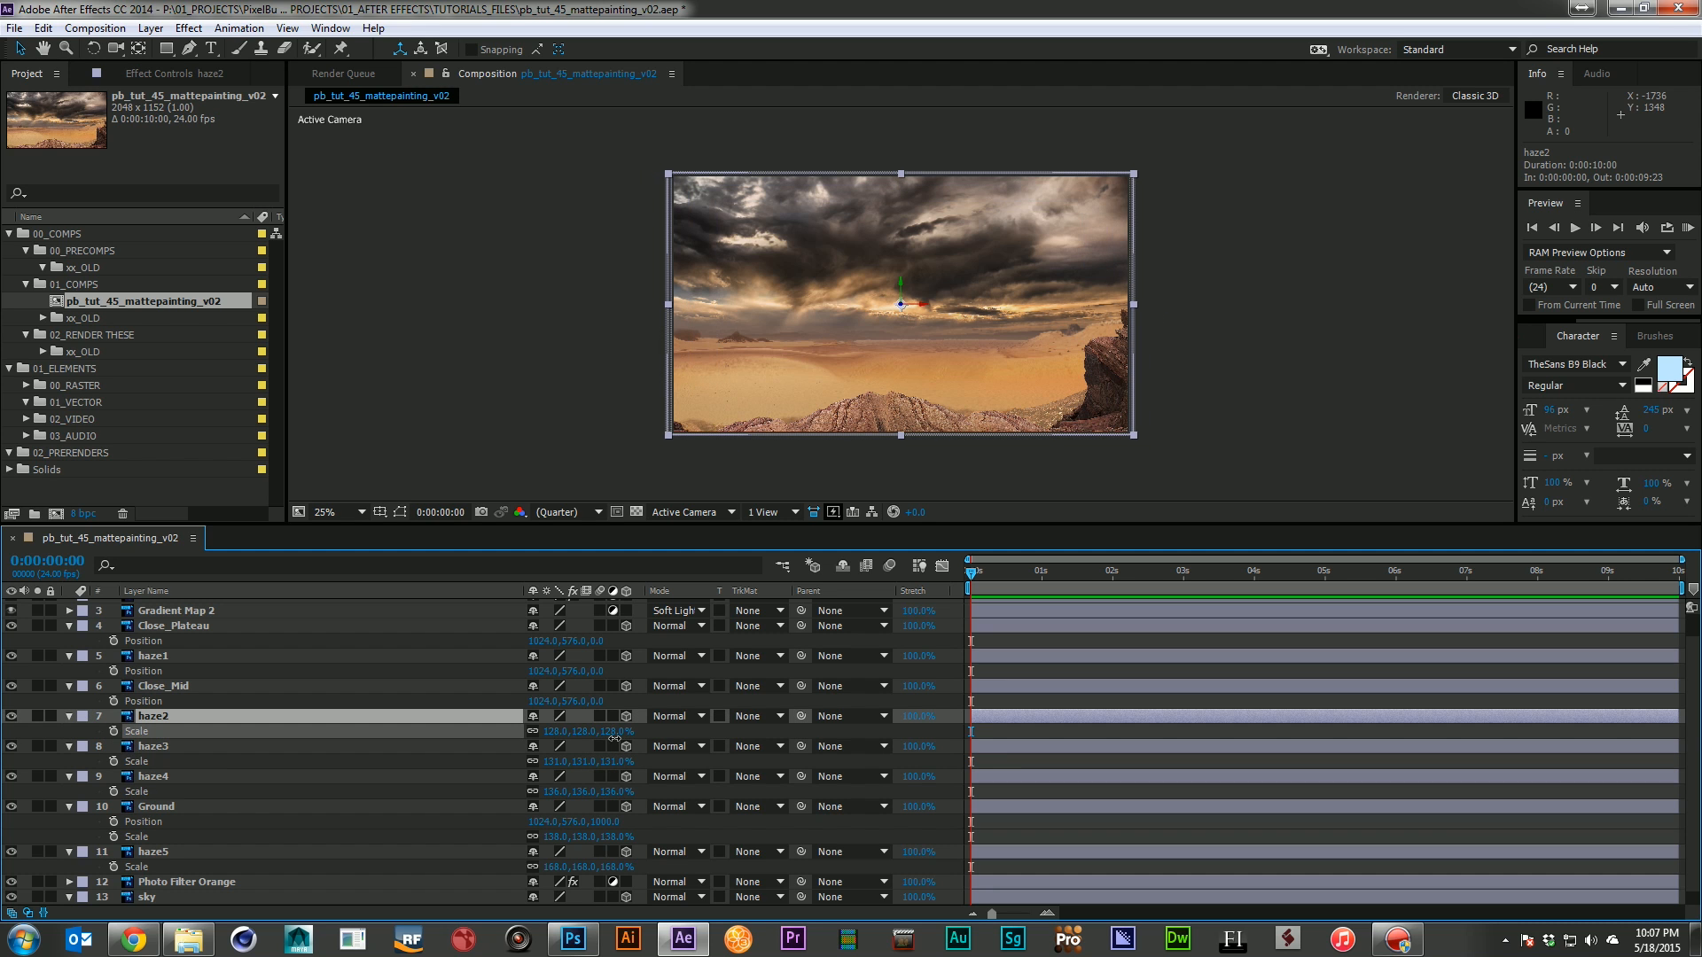
{"action": "key", "text": "Return"}
Check haze2's position, then set the Close_Mid layer's Z position to 500 and scale it up to 121%
{"action": "left_click", "coordinate": [256, 687]}
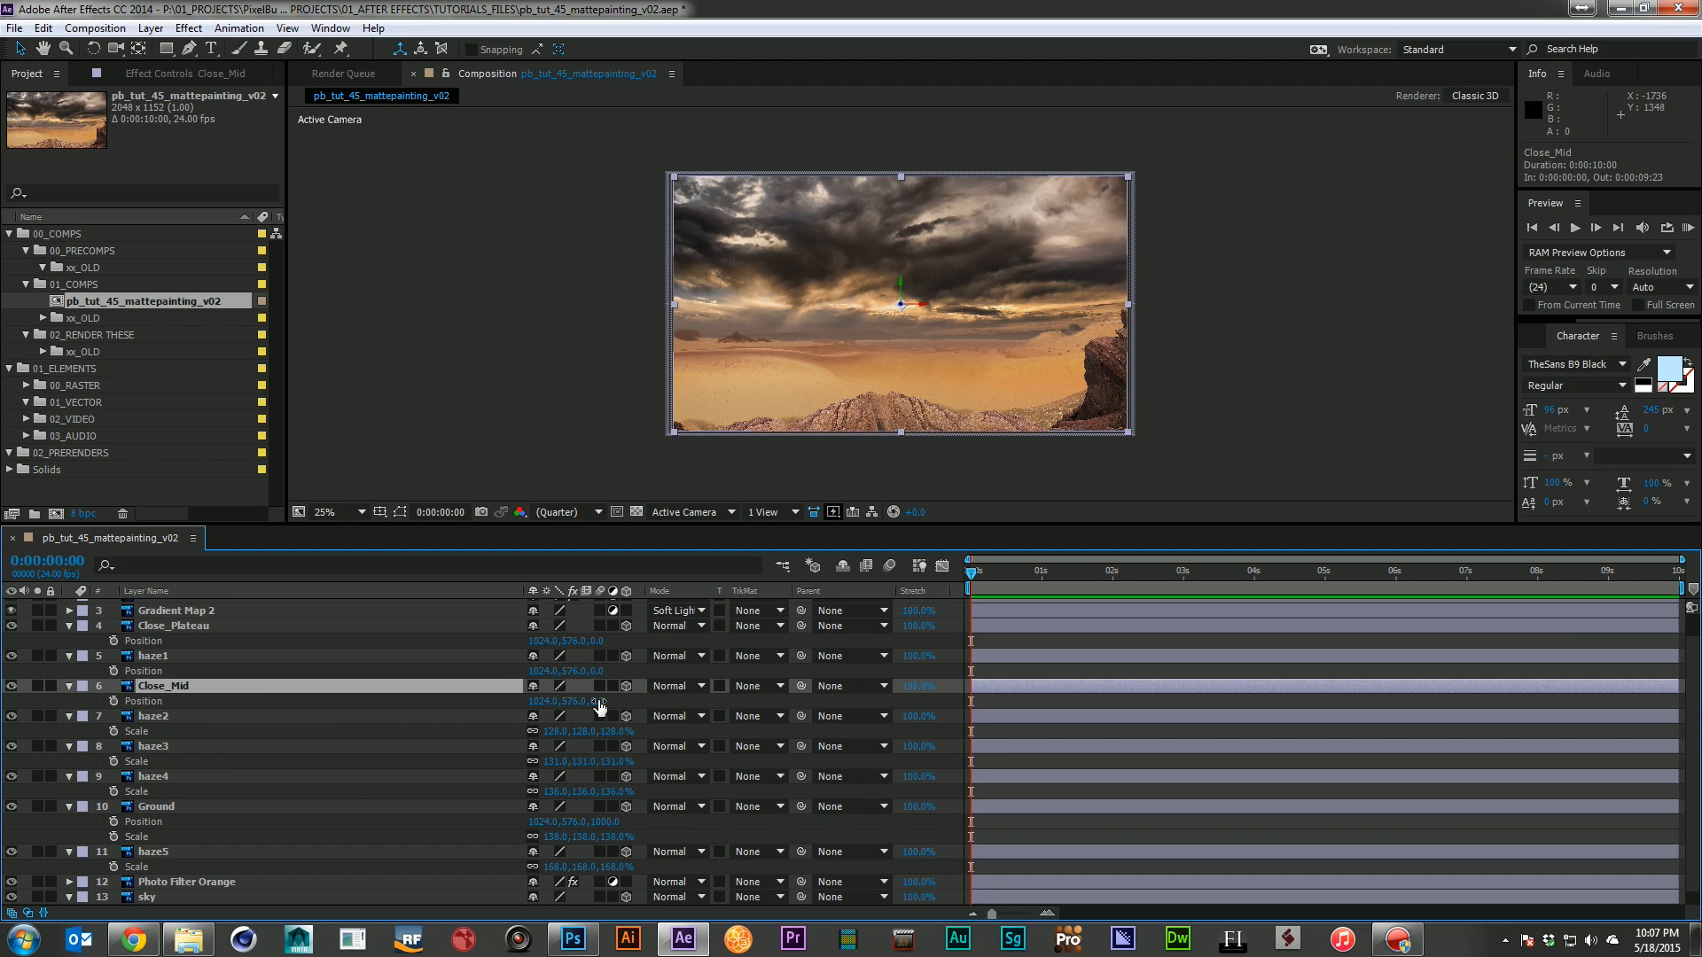
{"action": "left_click", "coordinate": [431, 700]}
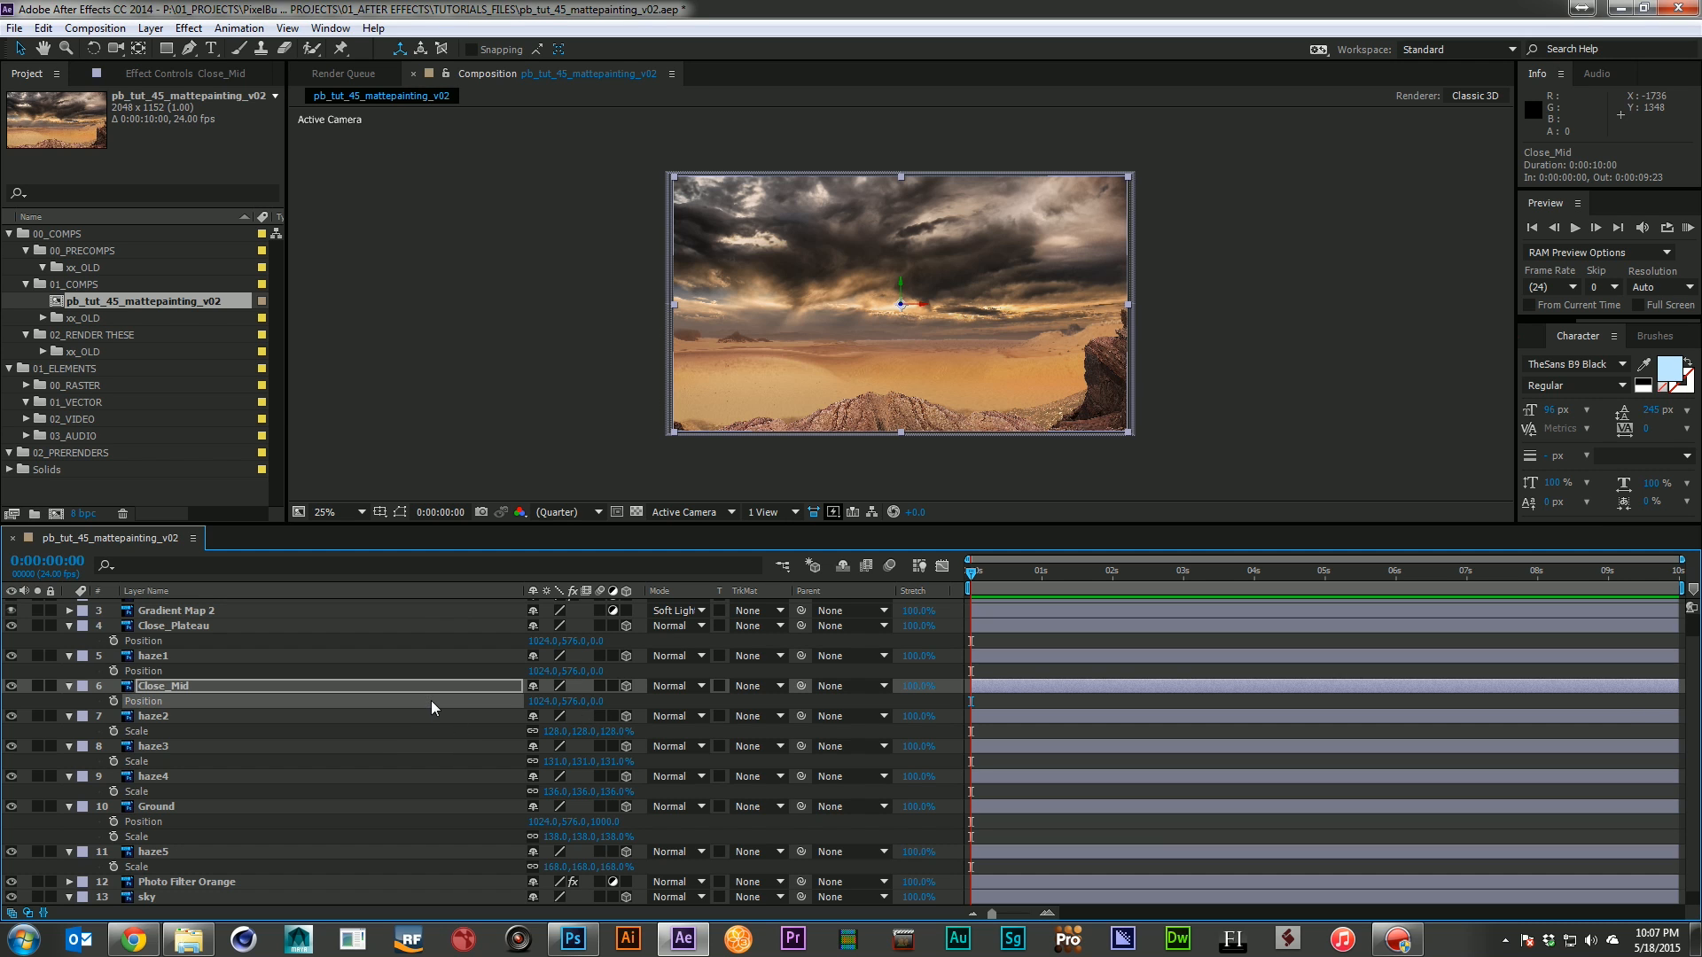
{"action": "left_click", "coordinate": [402, 719]}
{"action": "key", "text": "p"}
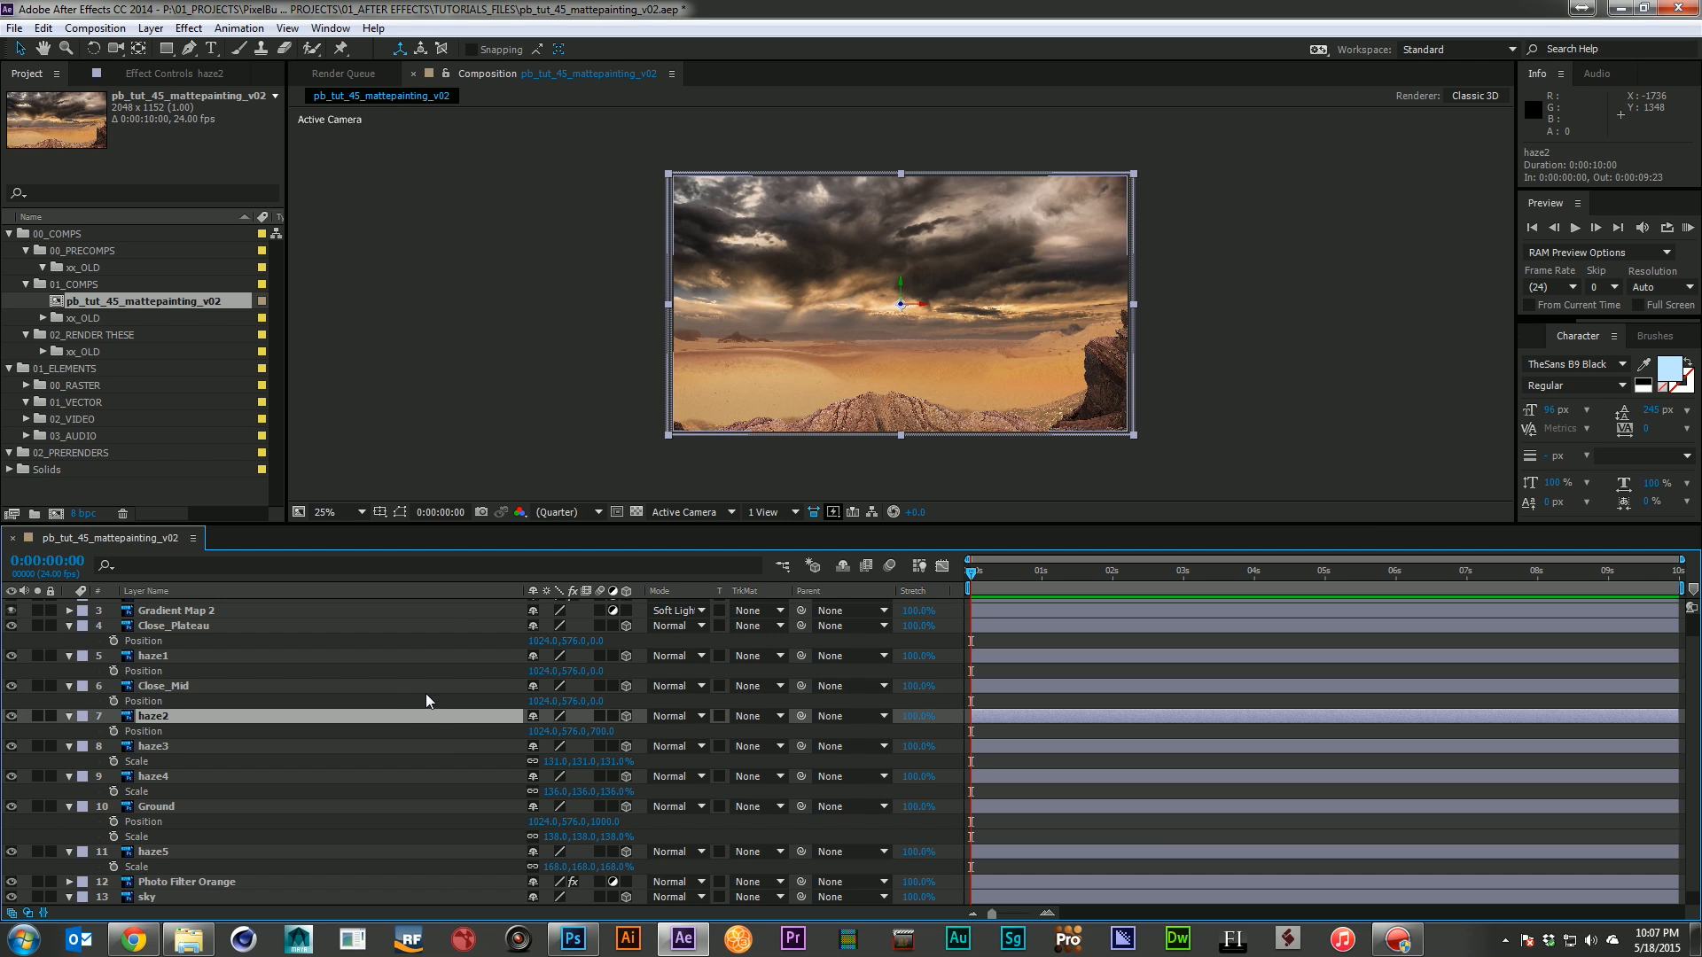
{"action": "left_click", "coordinate": [422, 688]}
{"action": "left_click", "coordinate": [598, 701]}
{"action": "type", "text": "500"}
{"action": "key", "text": "Return"}
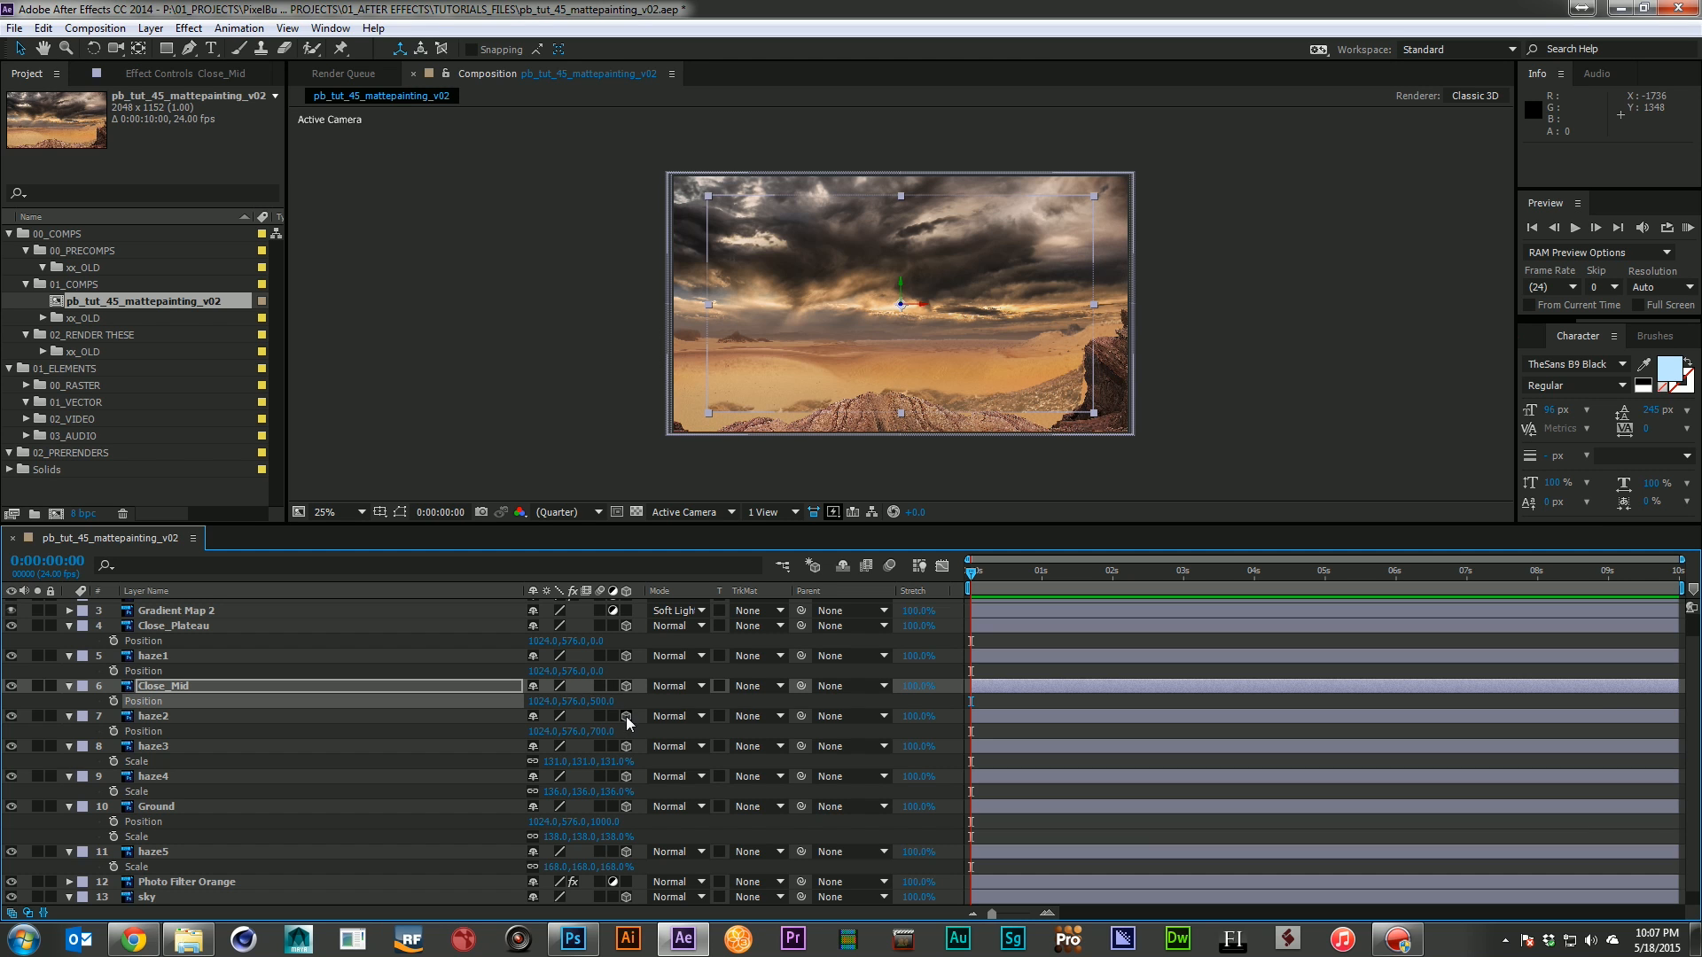
{"action": "key", "text": "s"}
{"action": "left_click_drag", "start_coordinate": [578, 702], "coordinate": [599, 702]}
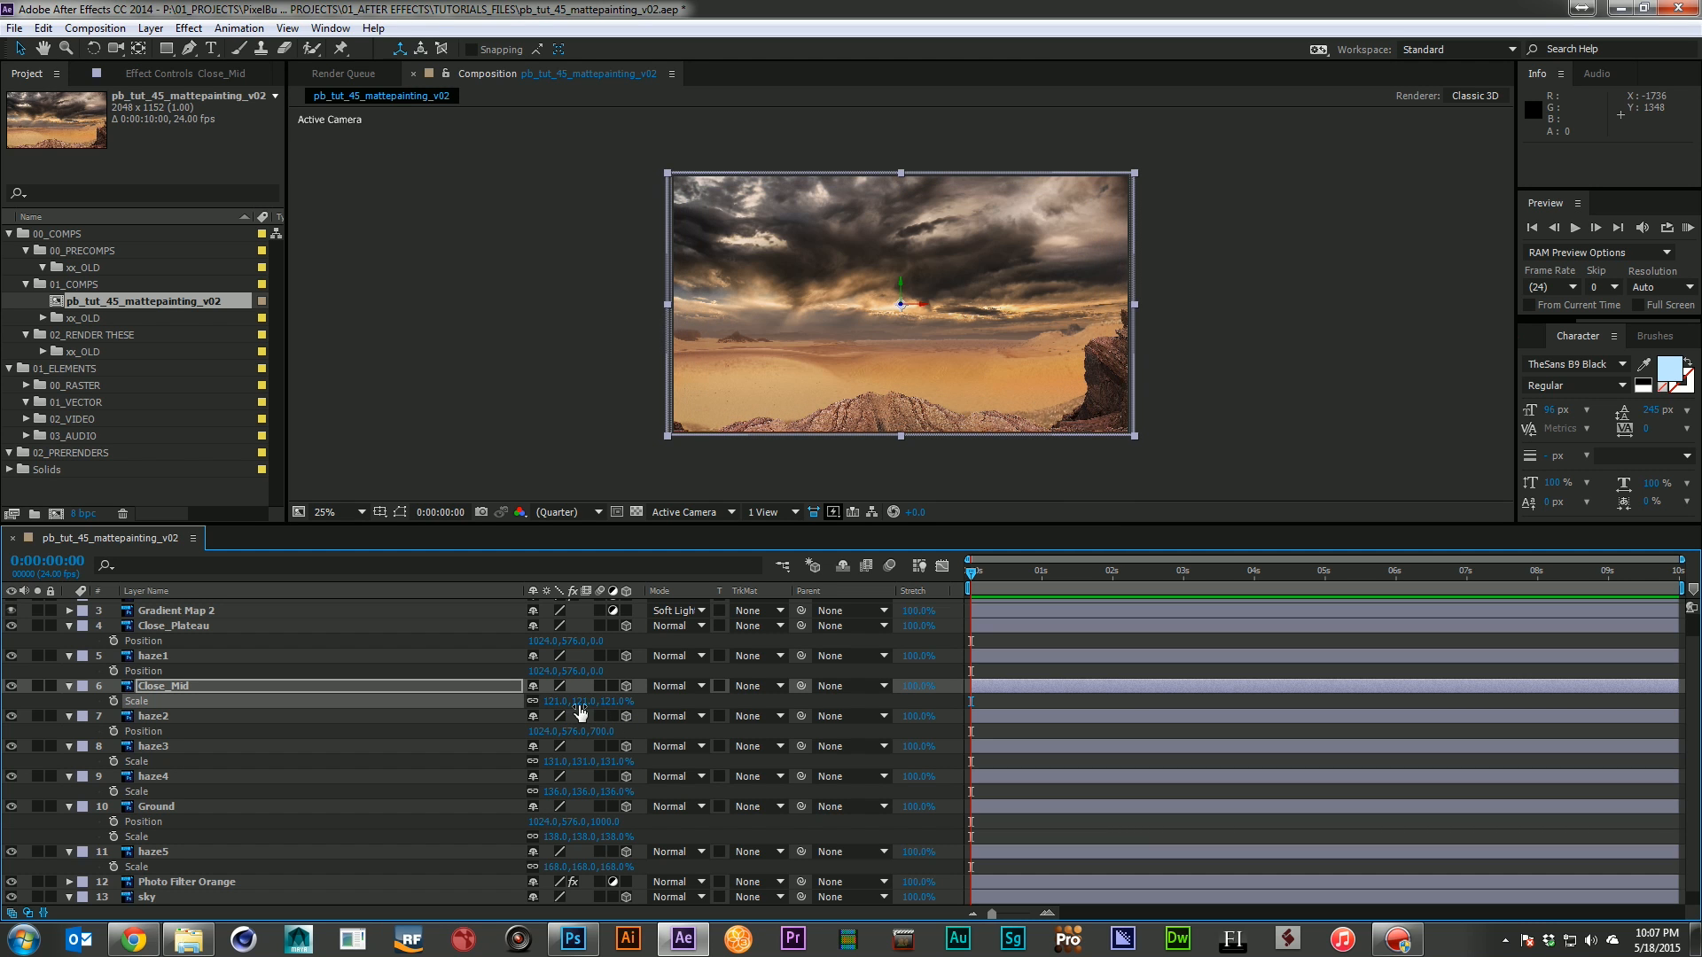
Push the haze1 layer back in Z and scale it up to 118% to fill the frame
{"action": "left_click", "coordinate": [247, 660]}
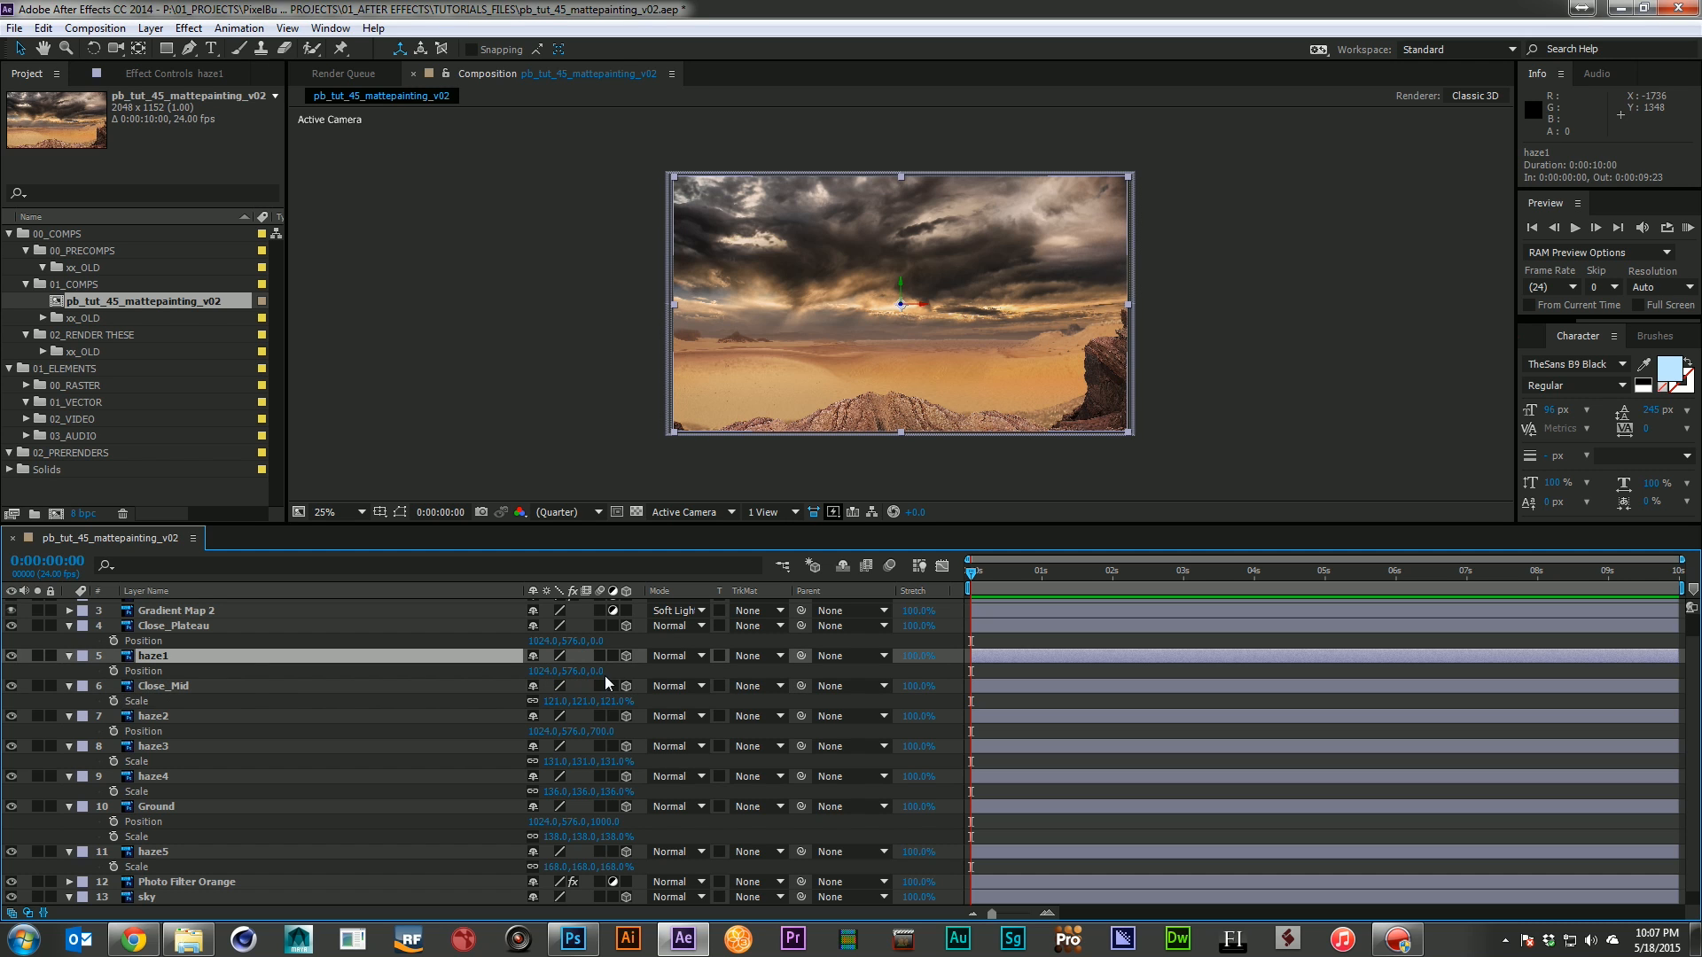
{"action": "left_click", "coordinate": [596, 671]}
{"action": "key", "text": "Return"}
{"action": "key", "text": "s"}
{"action": "left_click_drag", "start_coordinate": [612, 678], "coordinate": [628, 678]}
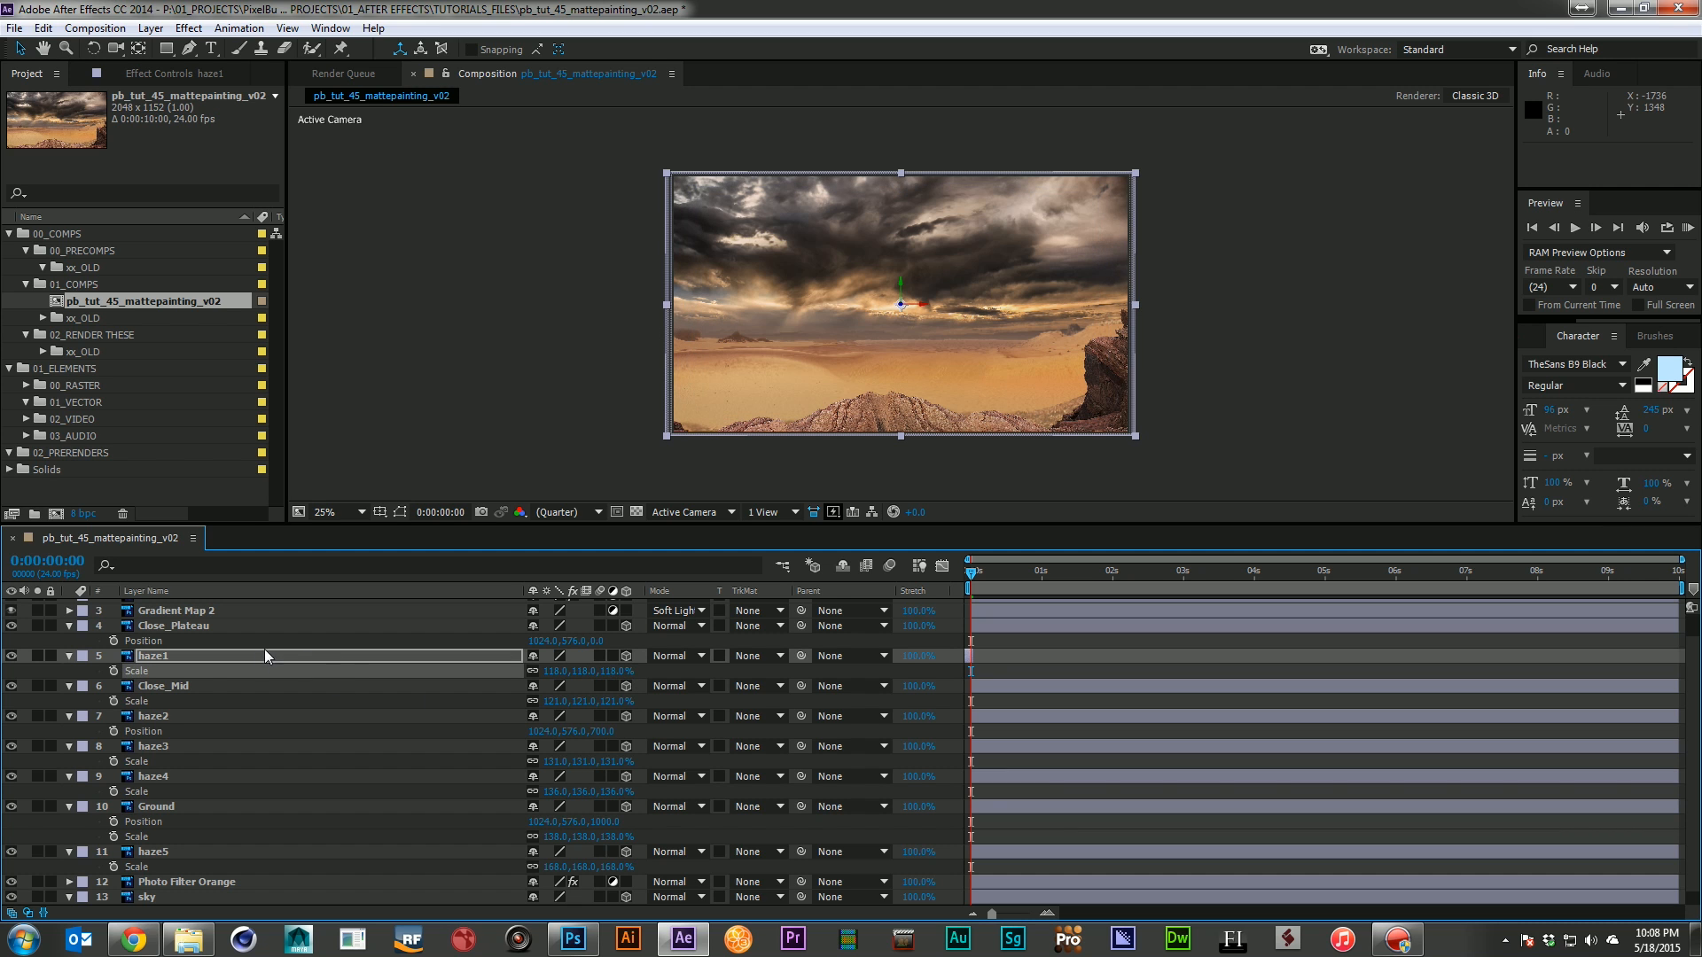
Undo the accidental value change, then select every layer and collapse its properties in the timeline
{"action": "scroll", "coordinate": [266, 663], "scroll_direction": "up", "scroll_amount": 2}
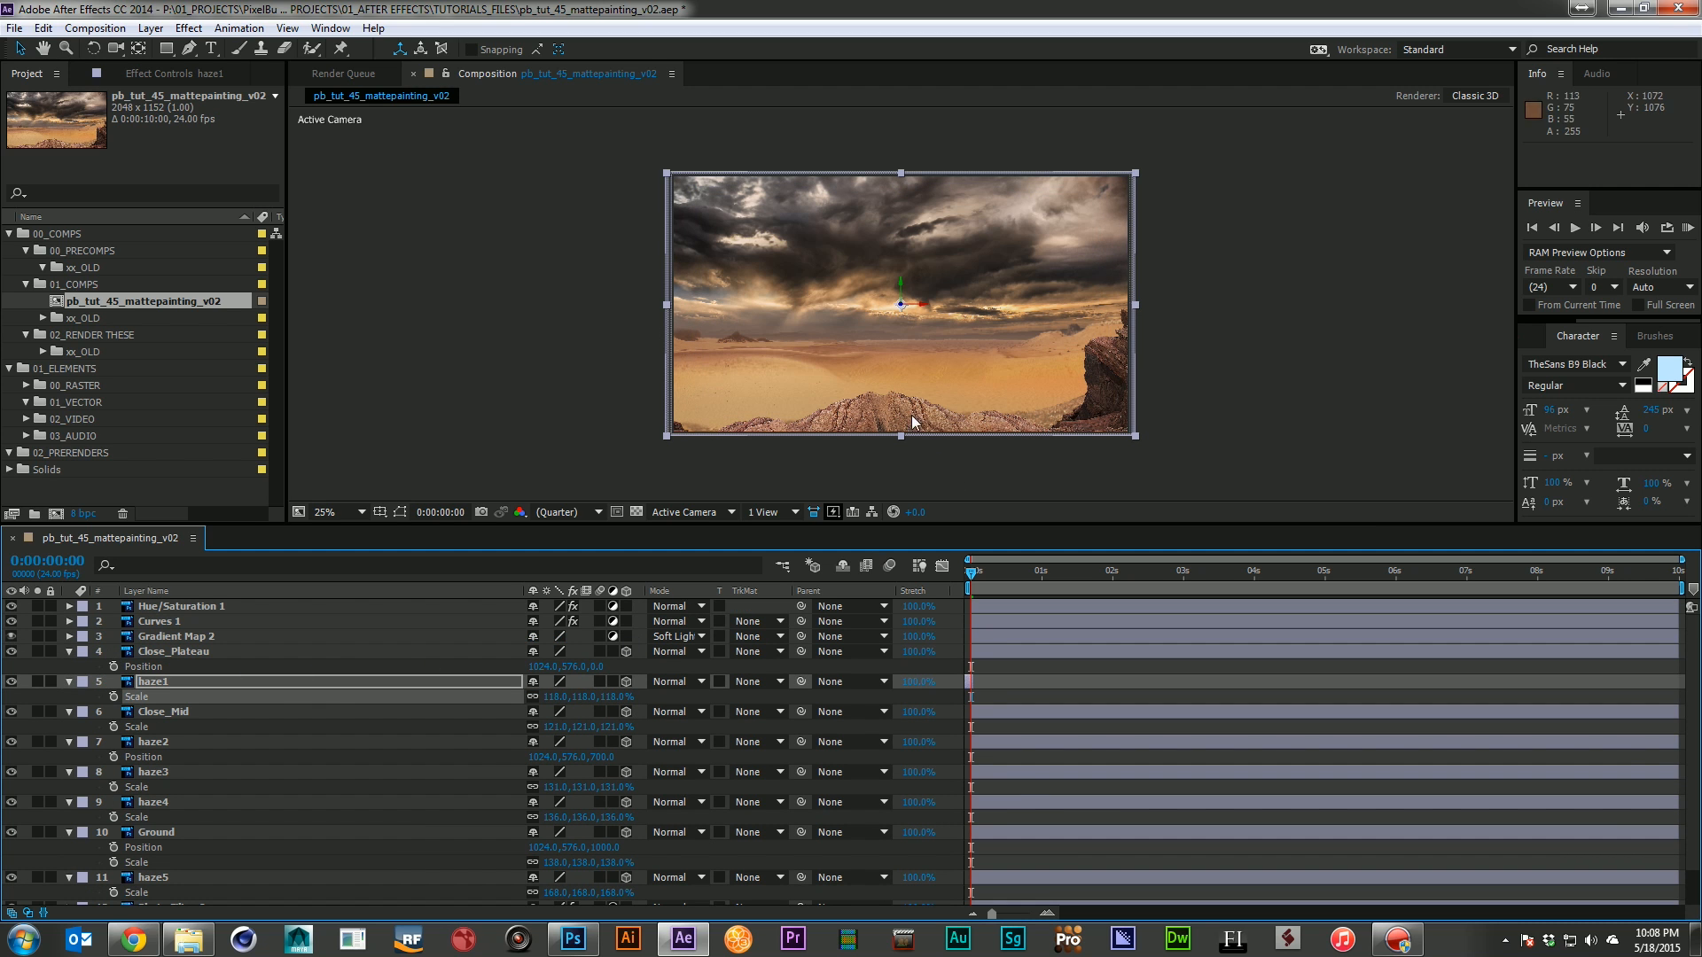
{"action": "left_click_drag", "start_coordinate": [603, 667], "coordinate": [420, 750]}
{"action": "key", "text": "ctrl+z"}
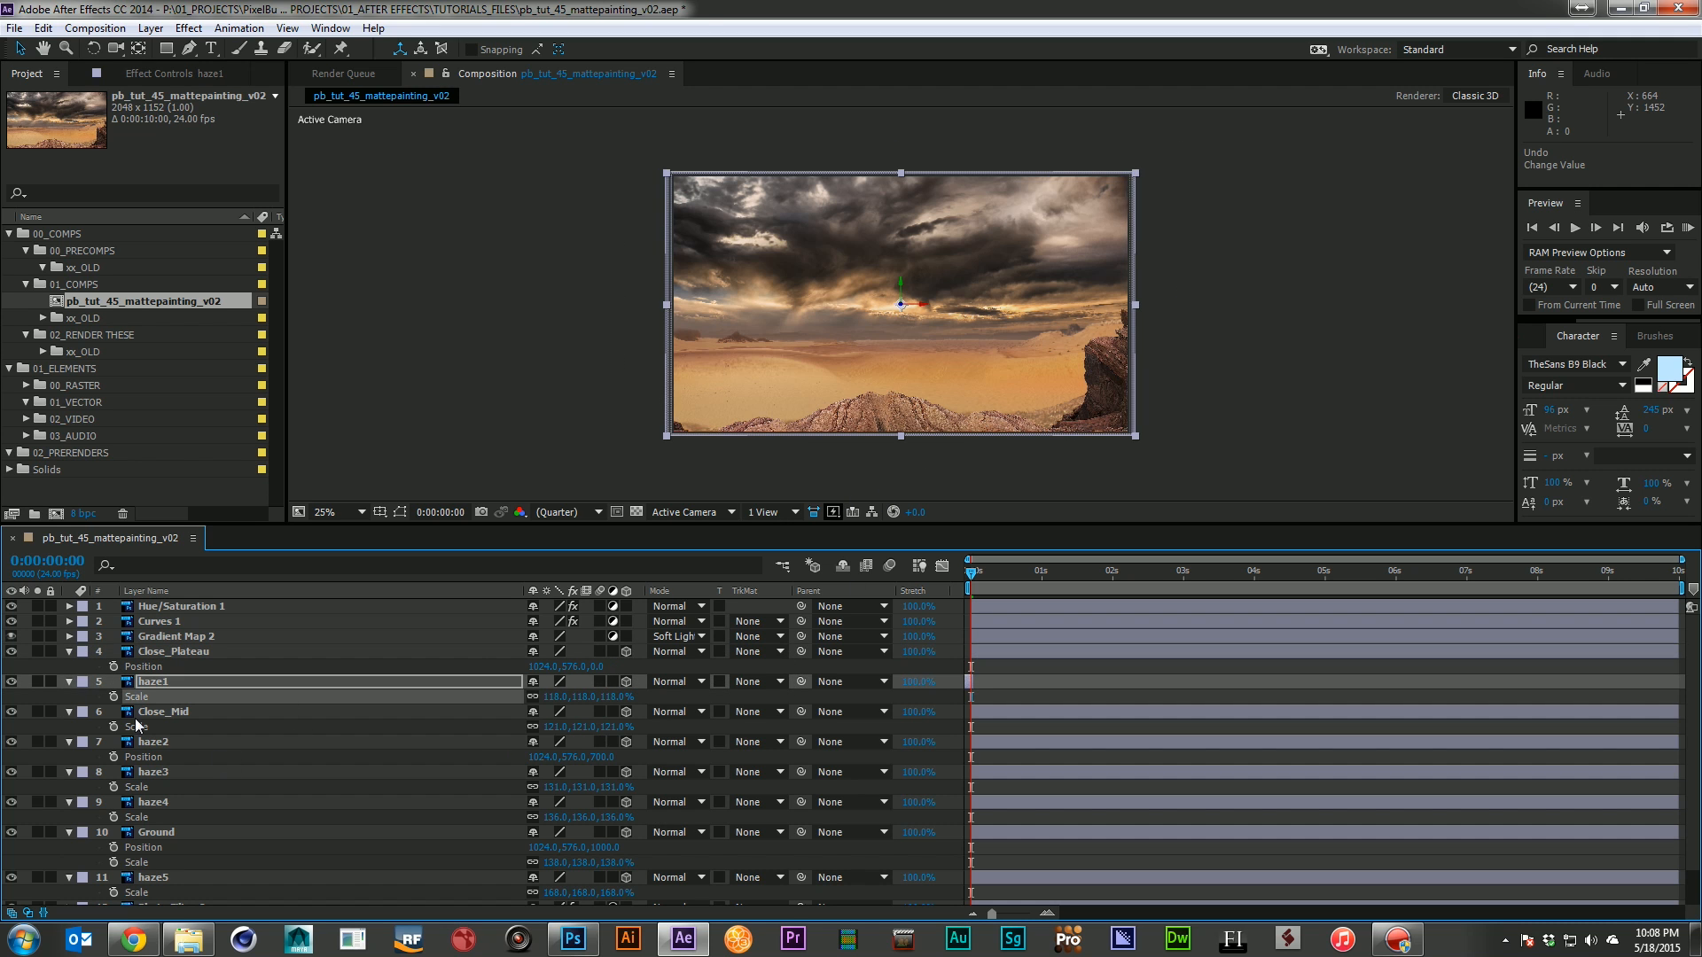
{"action": "key", "text": "ctrl+a"}
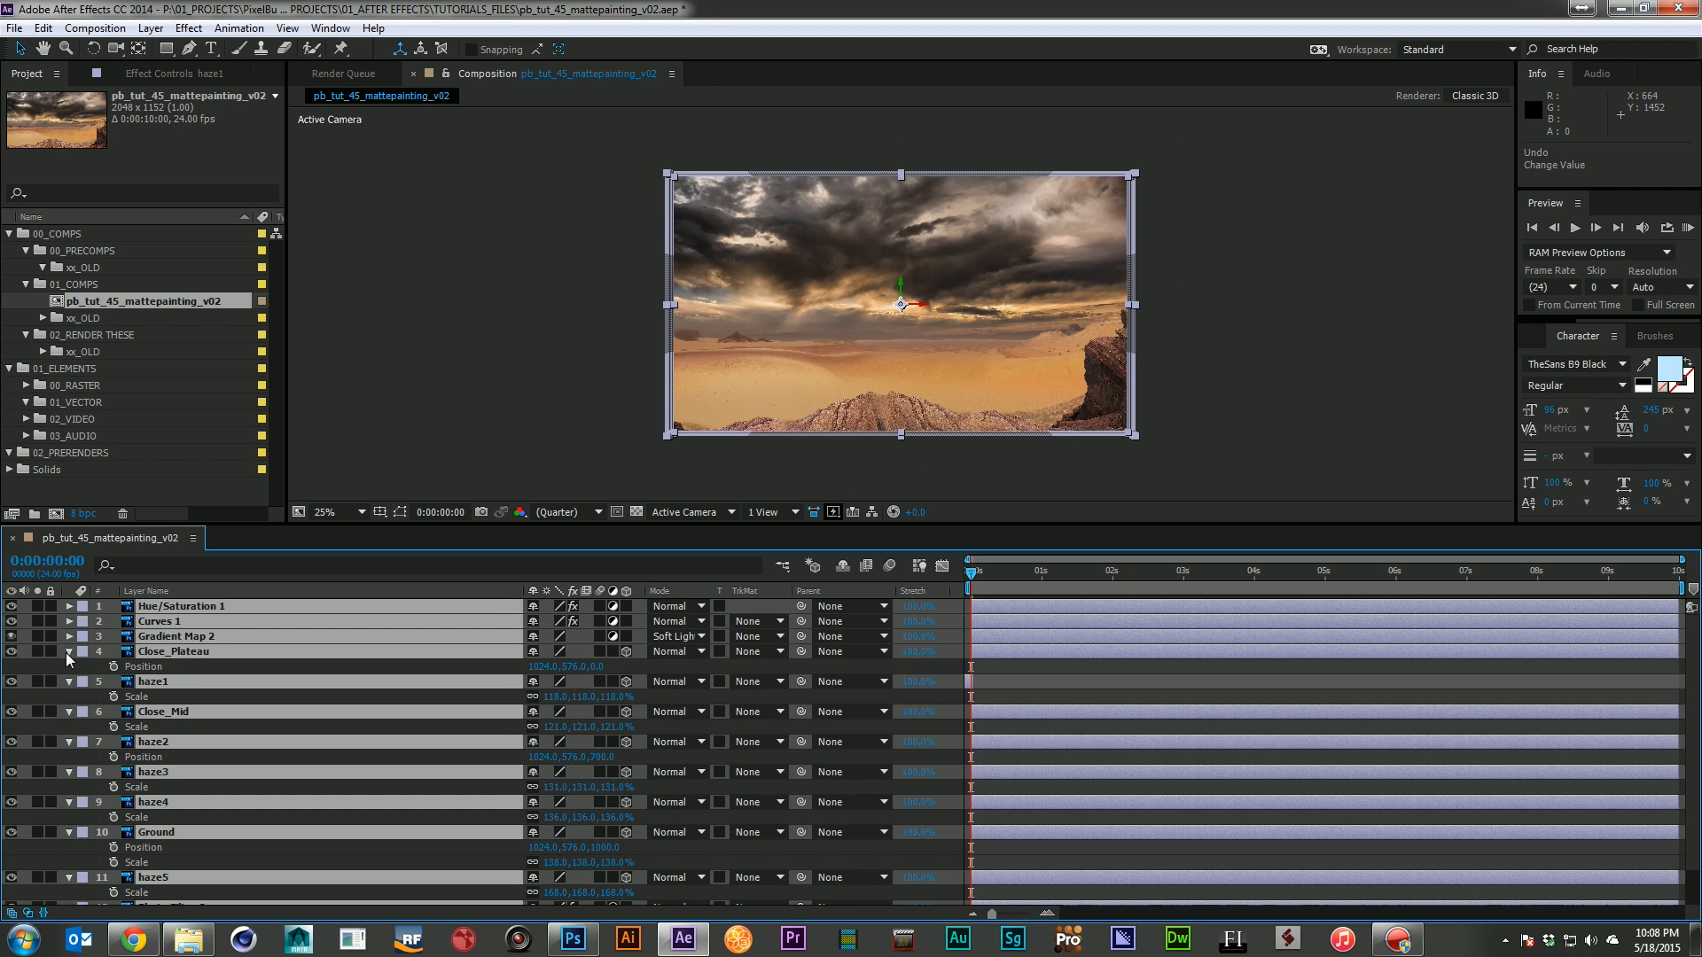
{"action": "key", "text": "u"}
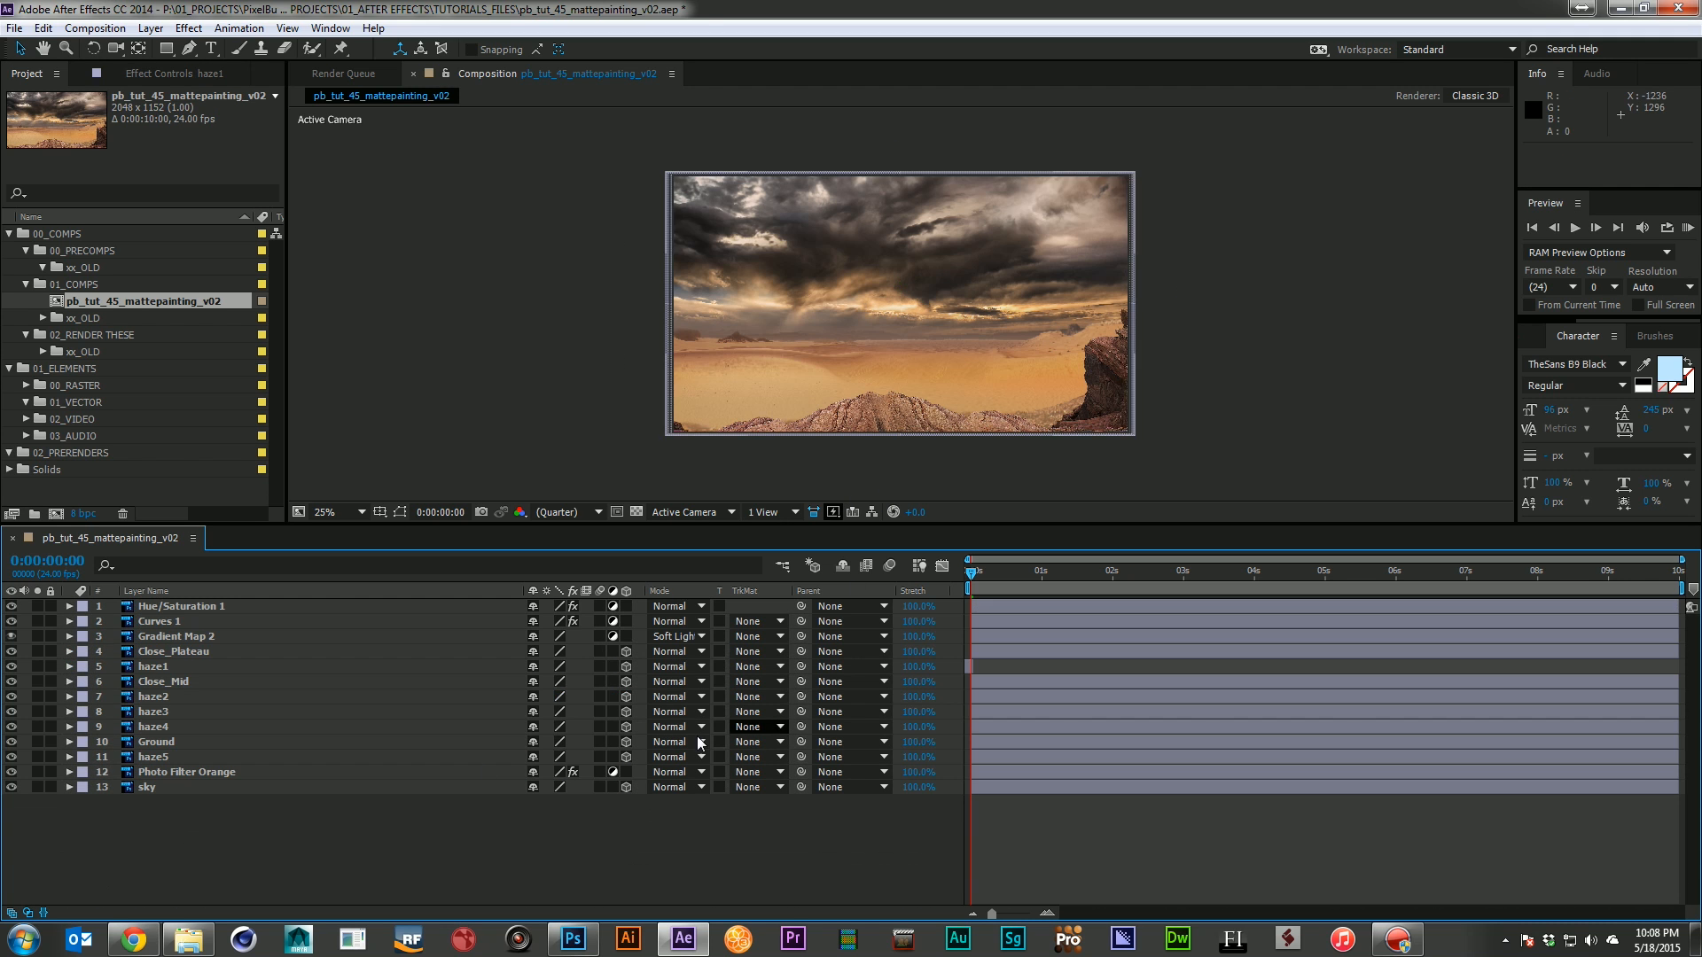
Add a two-node camera named Camera 1 to the composition using the 50mm preset
{"action": "right_click", "coordinate": [287, 839]}
{"action": "mouse_move", "coordinate": [412, 648]}
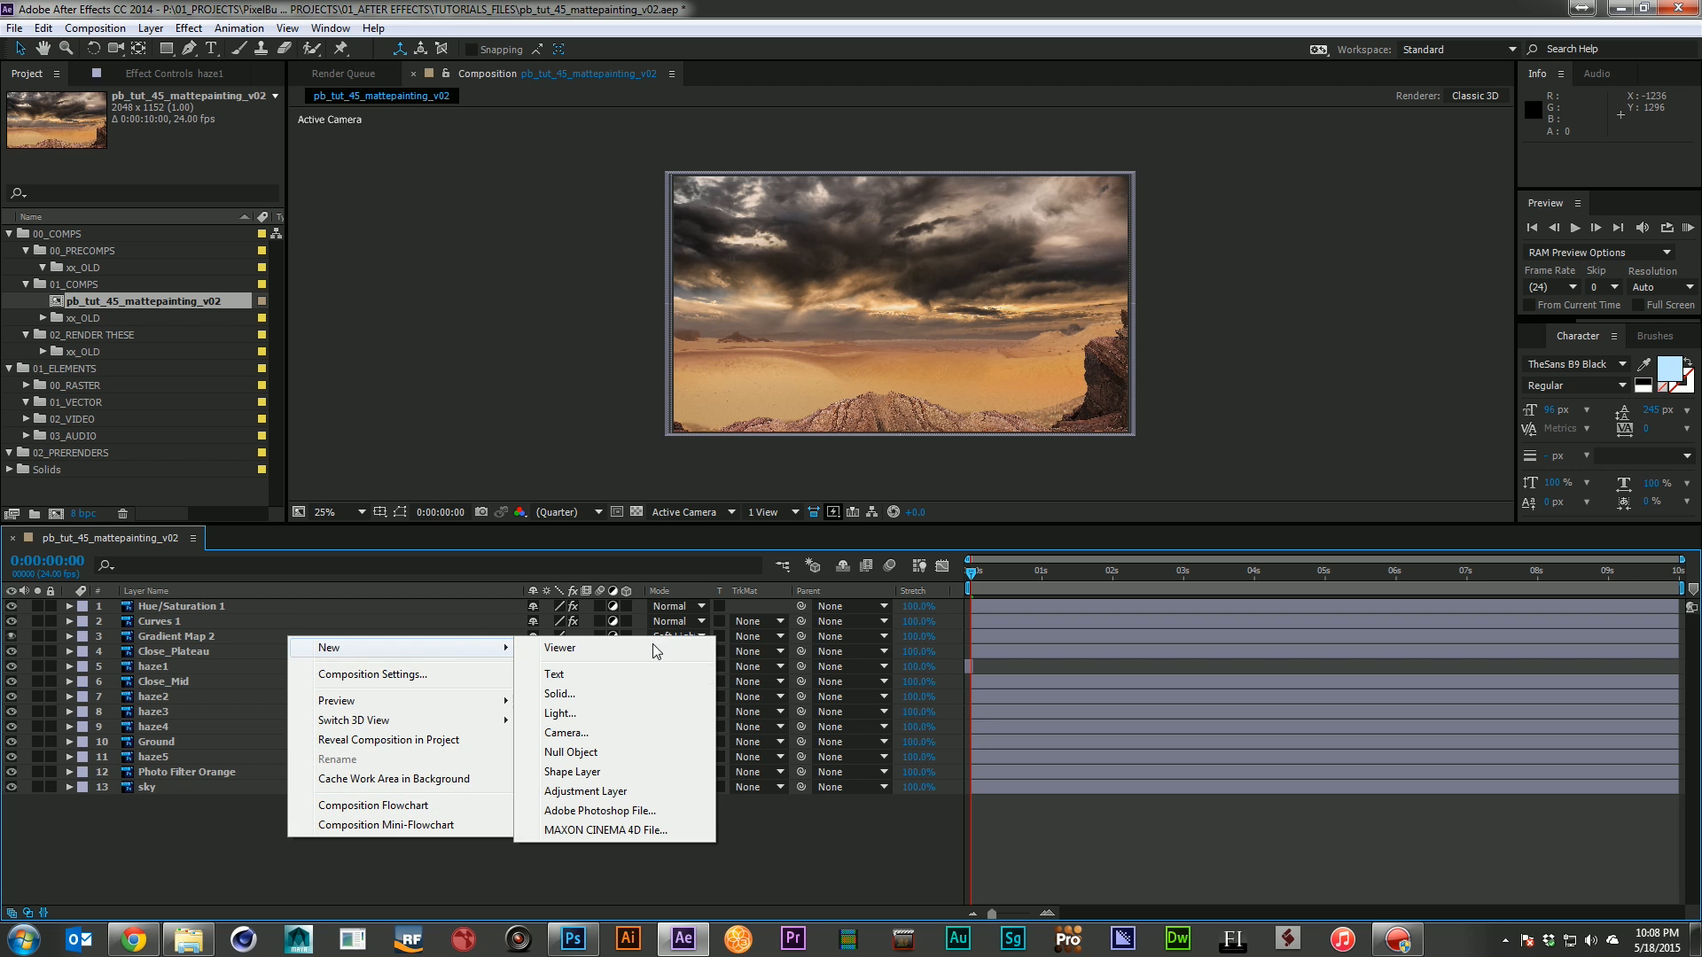
{"action": "left_click", "coordinate": [642, 734]}
{"action": "left_click", "coordinate": [1415, 456]}
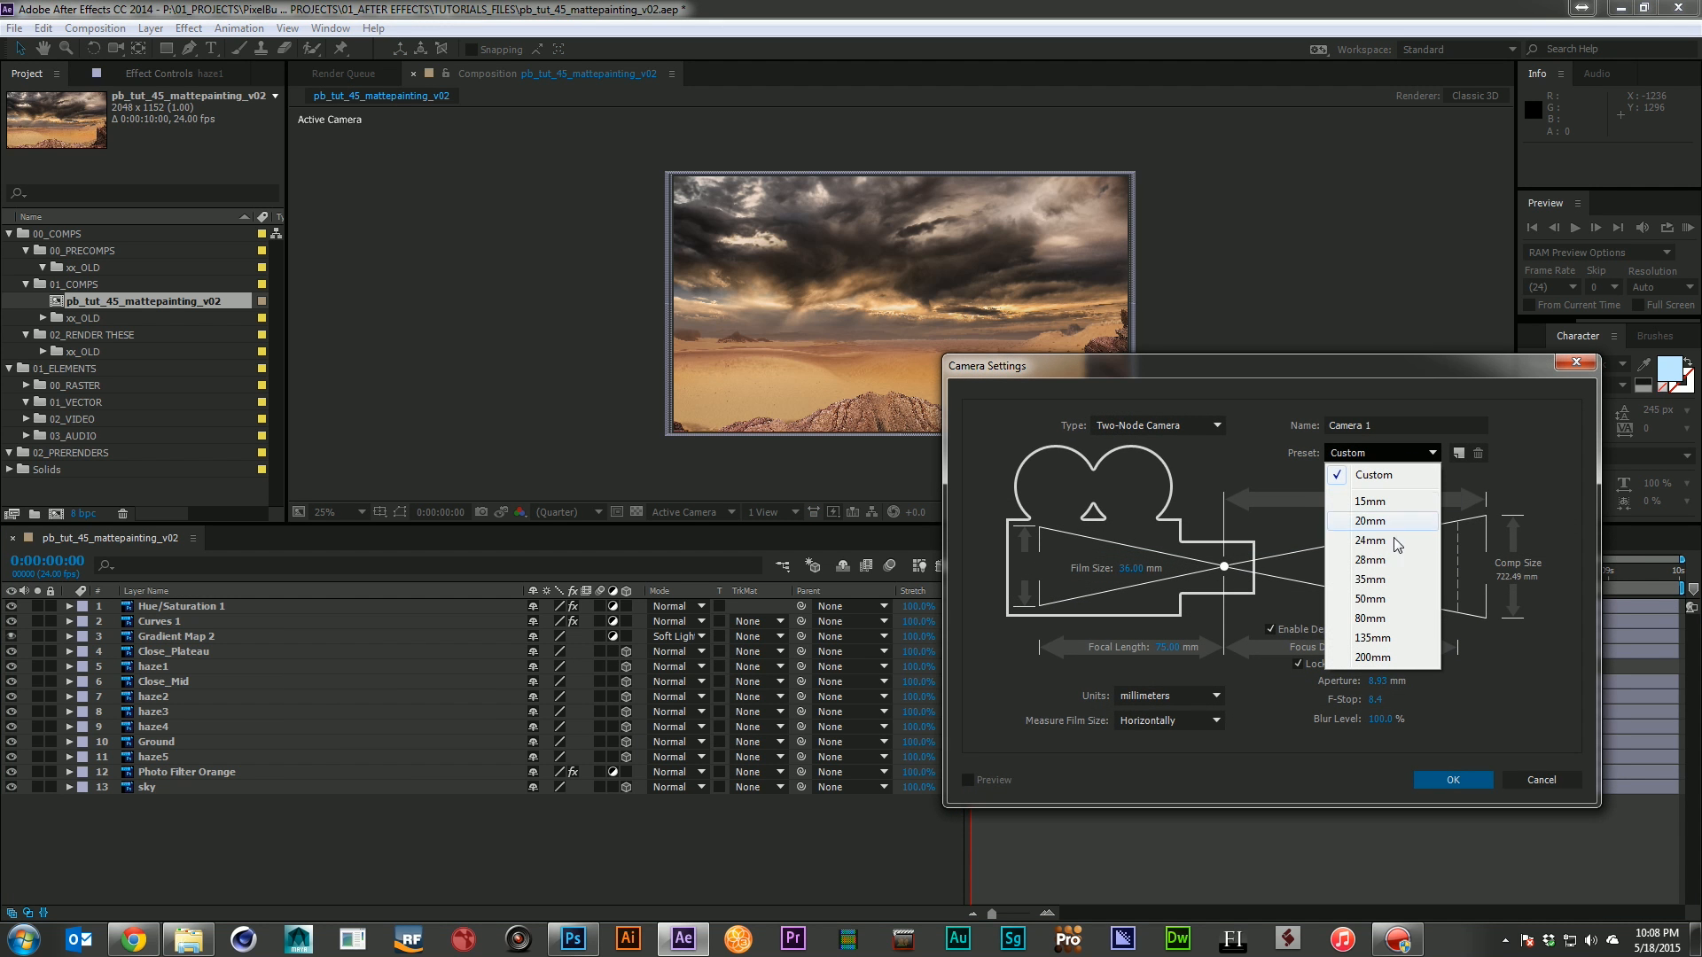
{"action": "left_click", "coordinate": [1370, 599]}
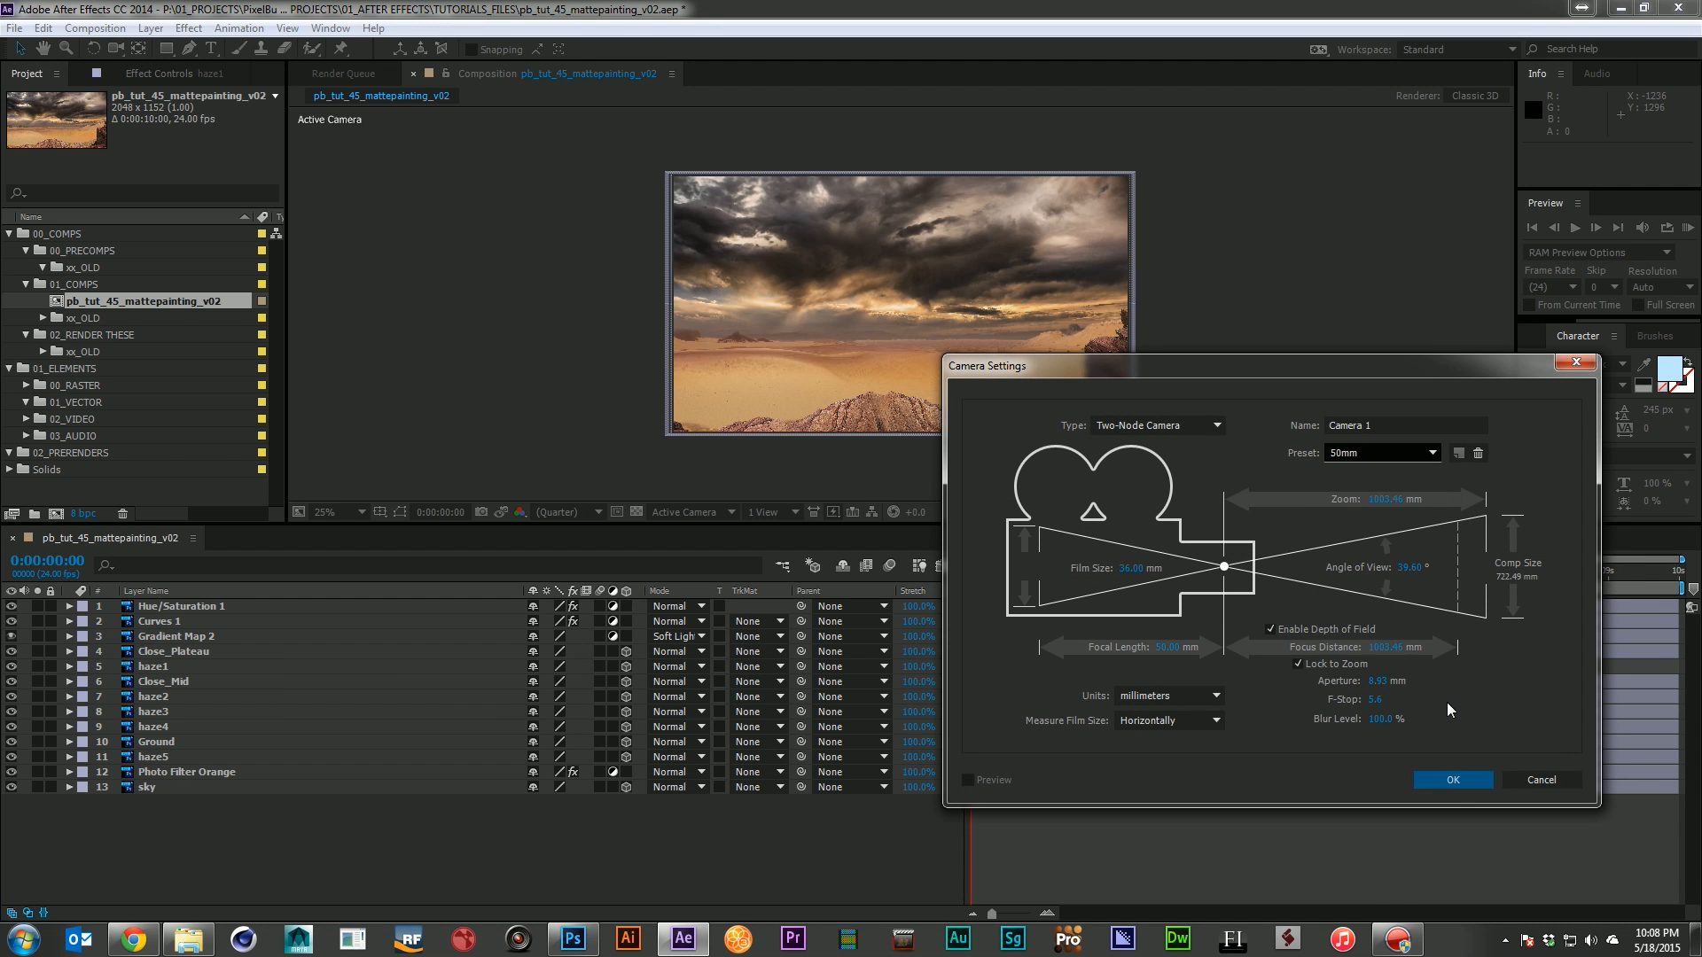
{"action": "left_click", "coordinate": [1454, 779]}
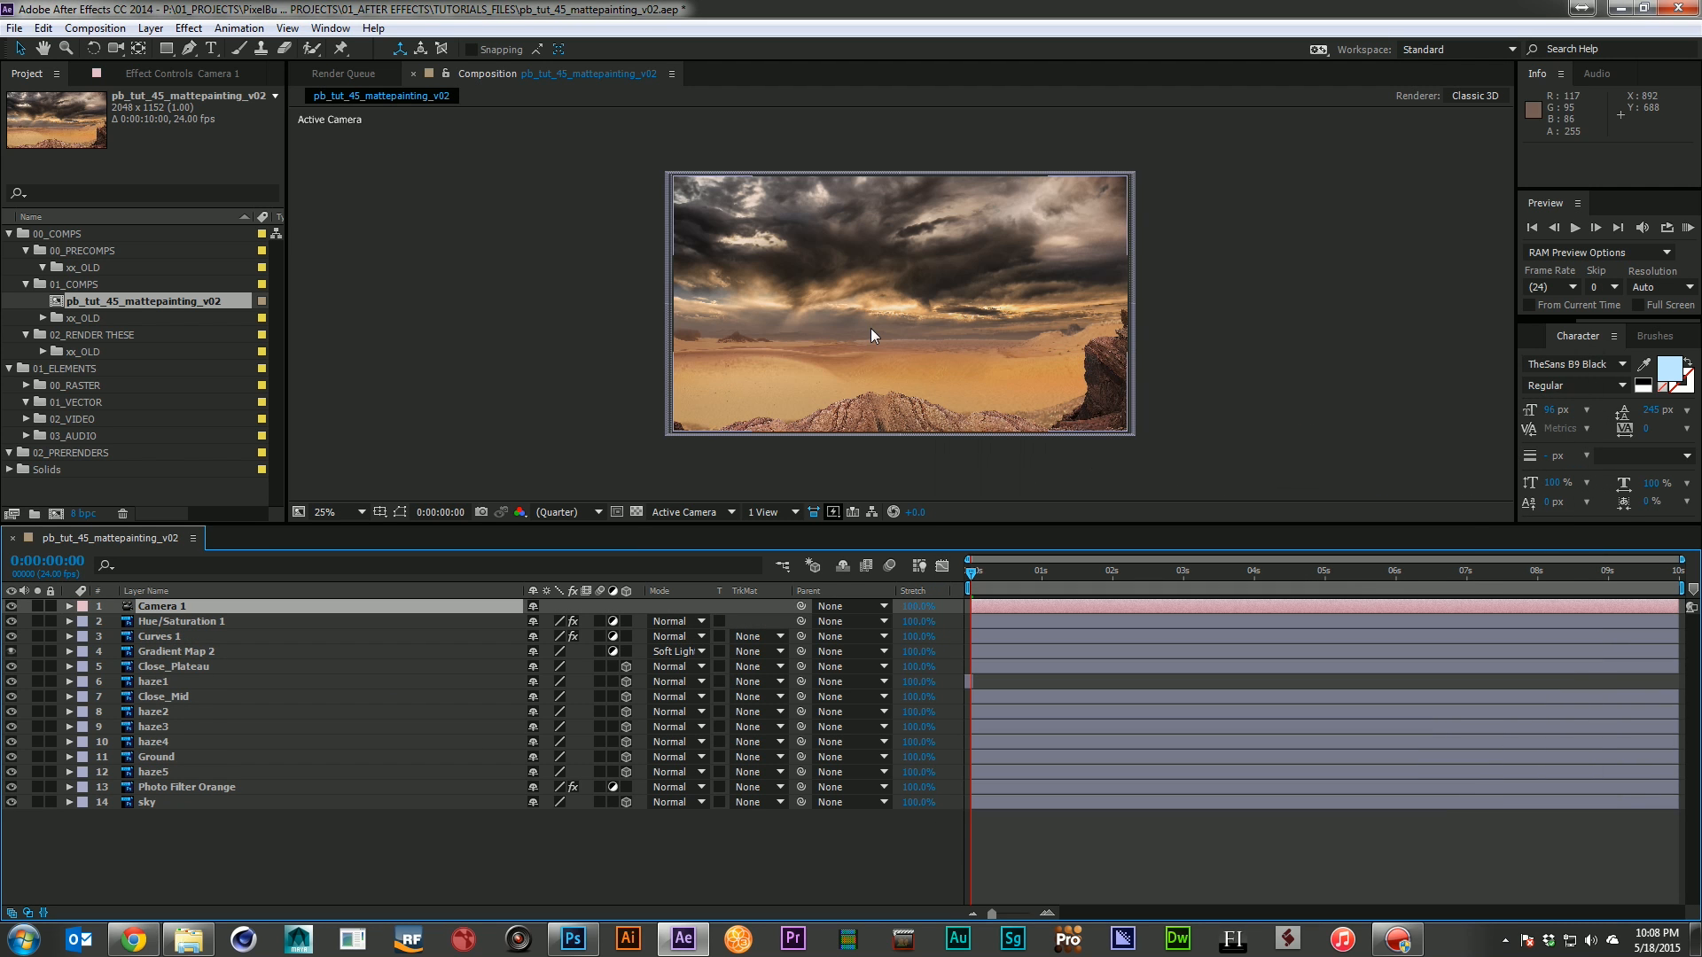
Enlarge the composition view and slide the haze1 layer in time so it spans the whole composition
{"action": "left_click_drag", "start_coordinate": [852, 523], "coordinate": [891, 711]}
{"action": "key", "text": "period"}
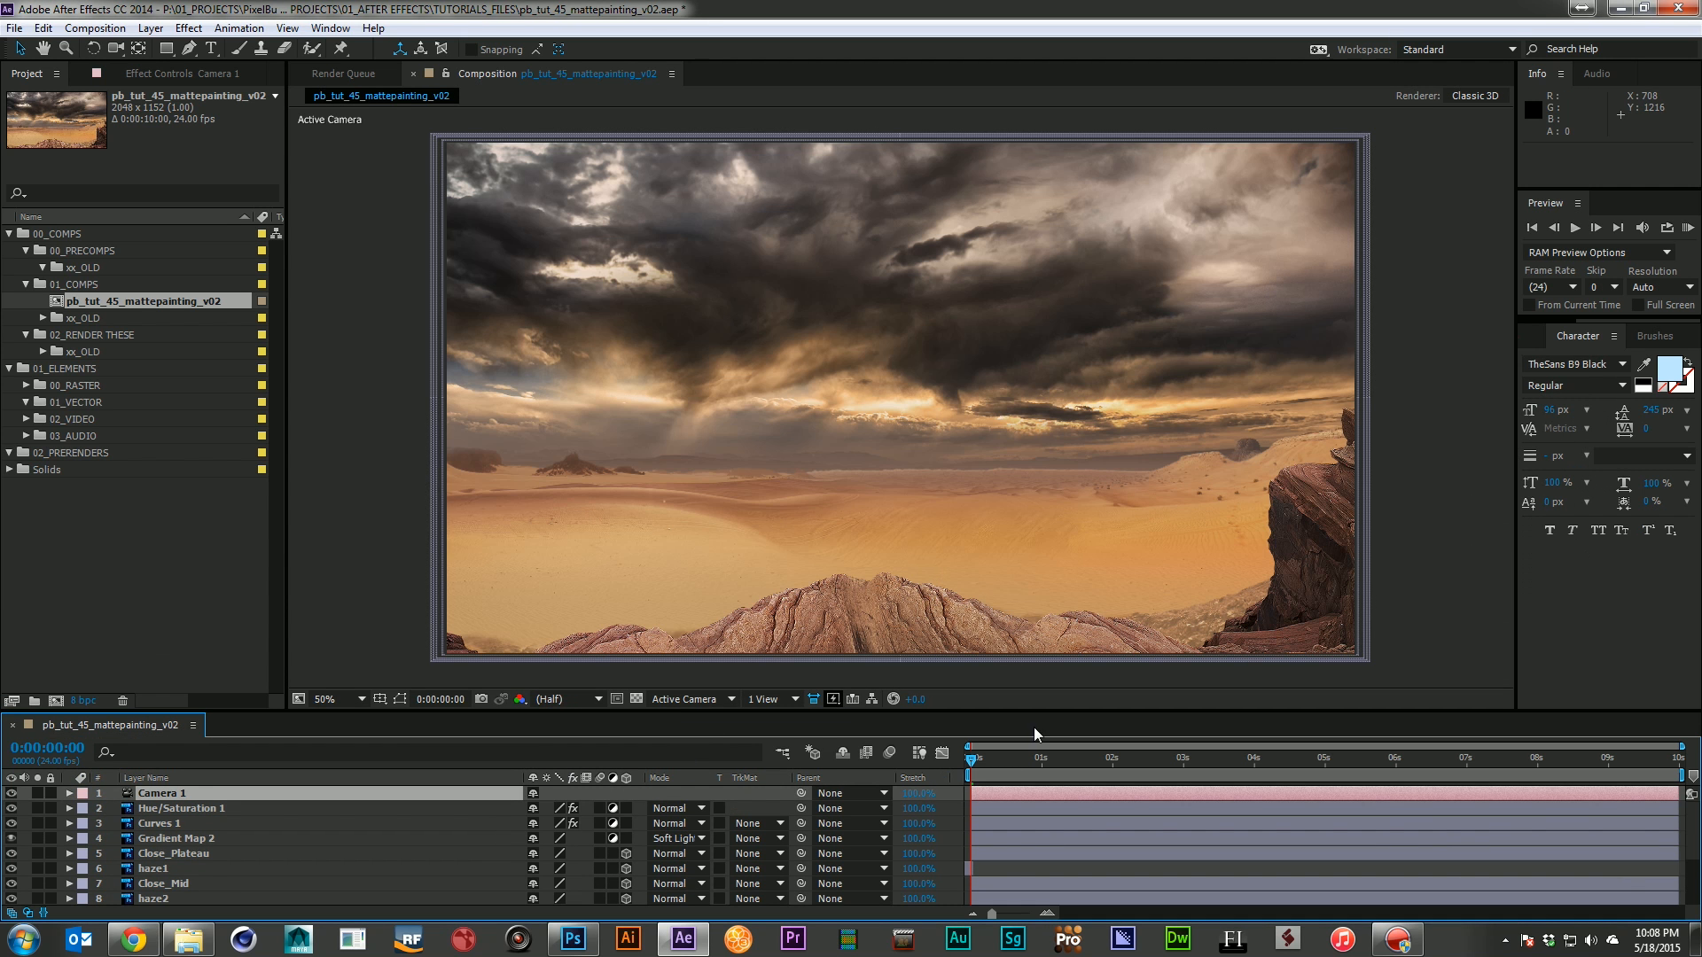
{"action": "left_click", "coordinate": [965, 871]}
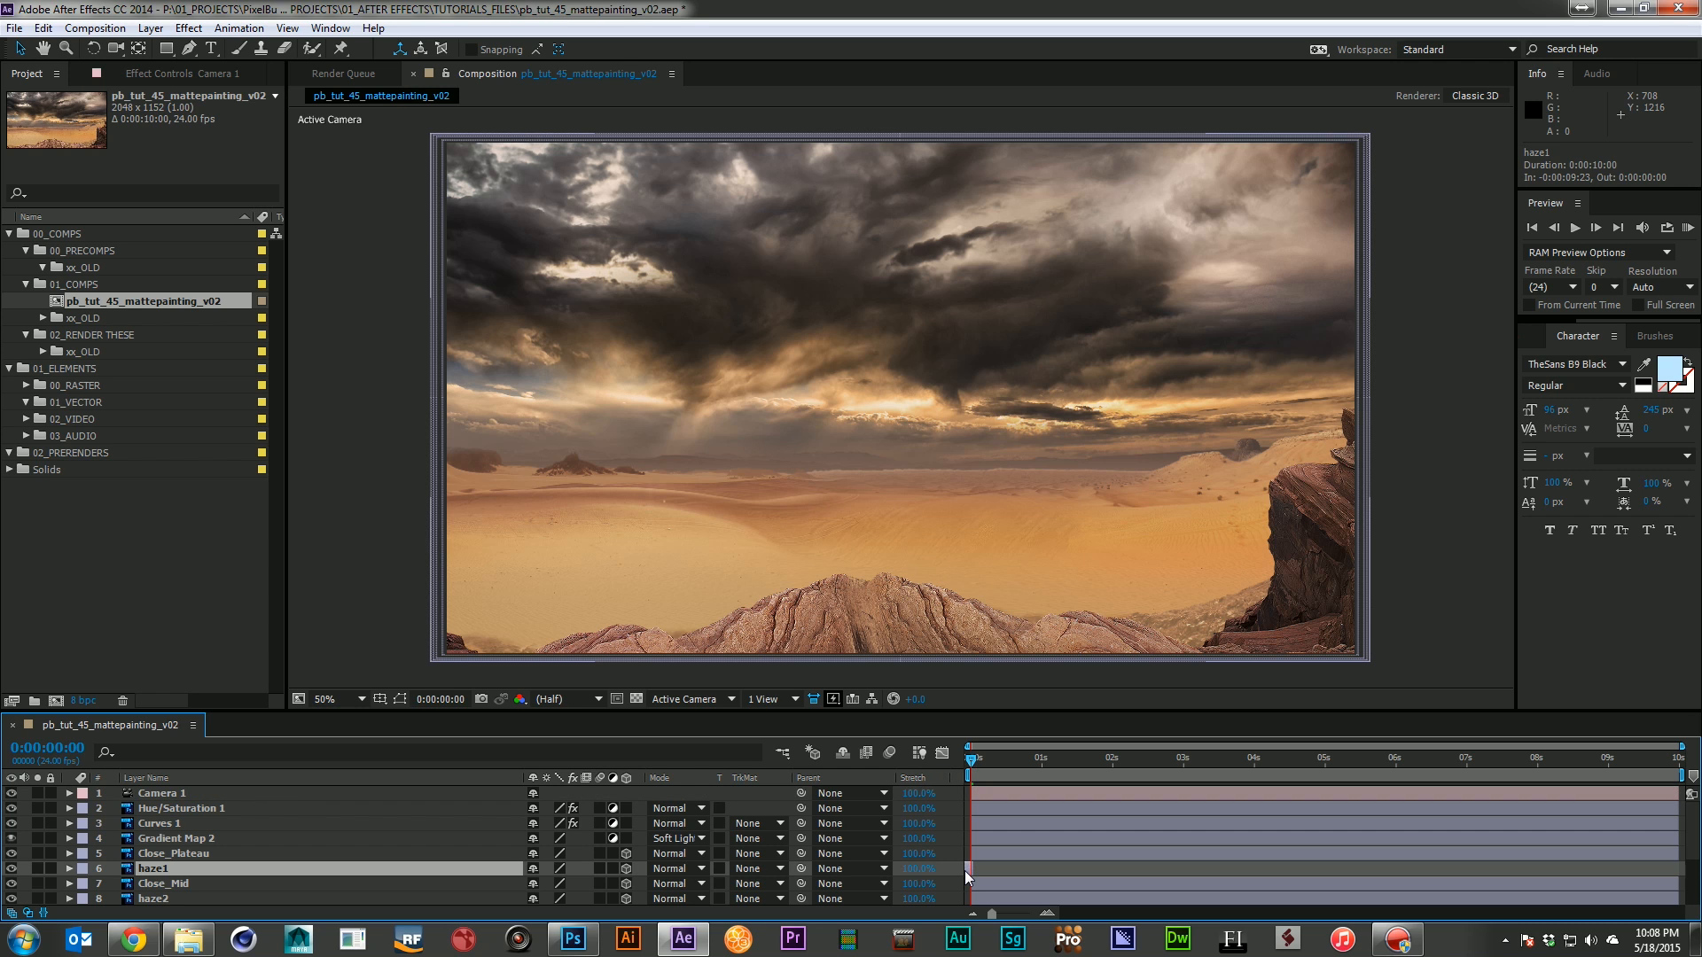
Test the scene's parallax by moving Camera 1 in toward the layers and back out
{"action": "left_click", "coordinate": [987, 796]}
{"action": "key", "text": "c"}
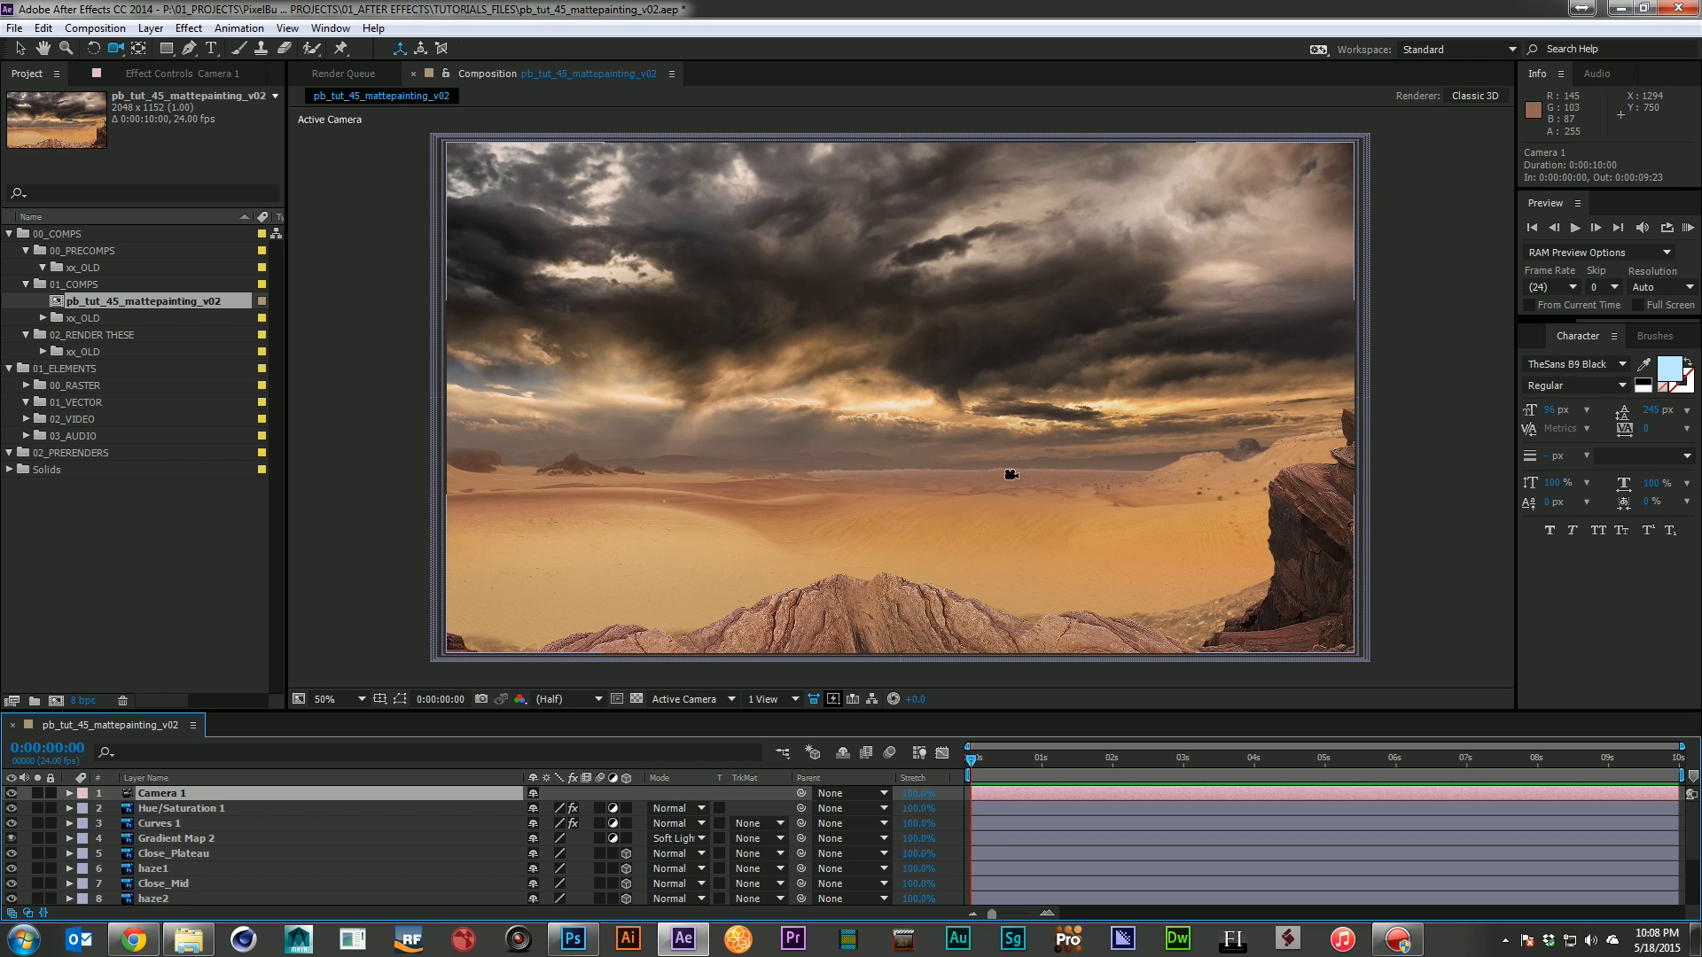
{"action": "left_click_drag", "start_coordinate": [980, 475], "coordinate": [1034, 490]}
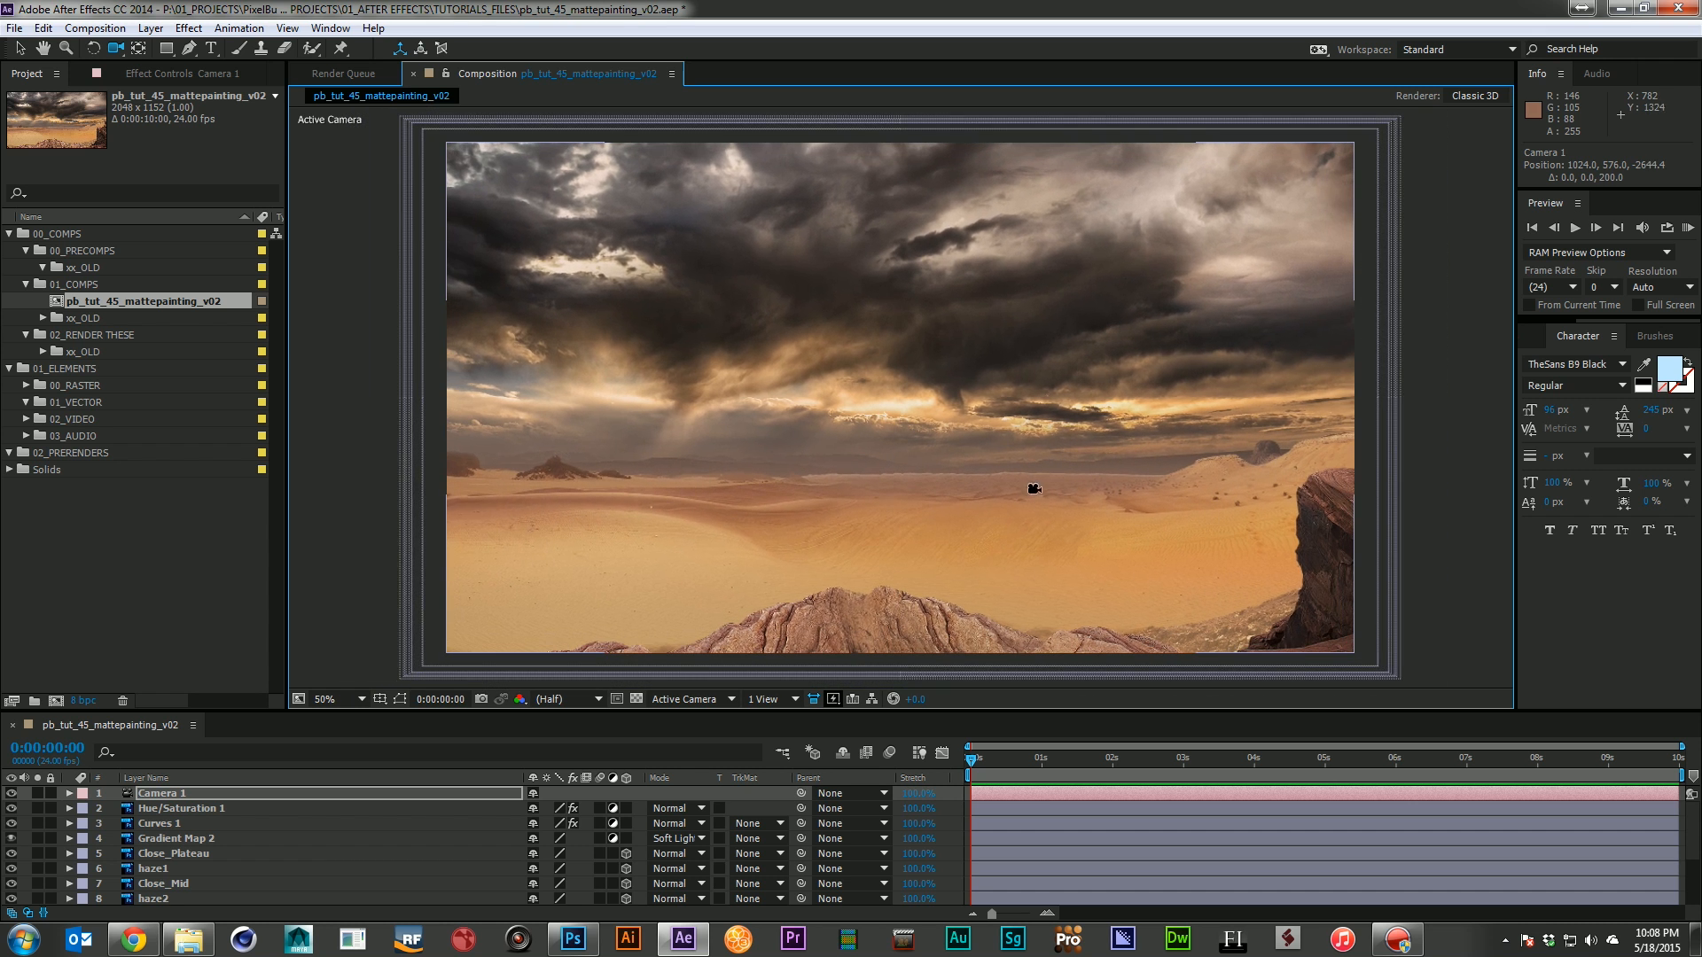
{"action": "scroll", "coordinate": [1015, 532], "scroll_direction": "down", "scroll_amount": 5}
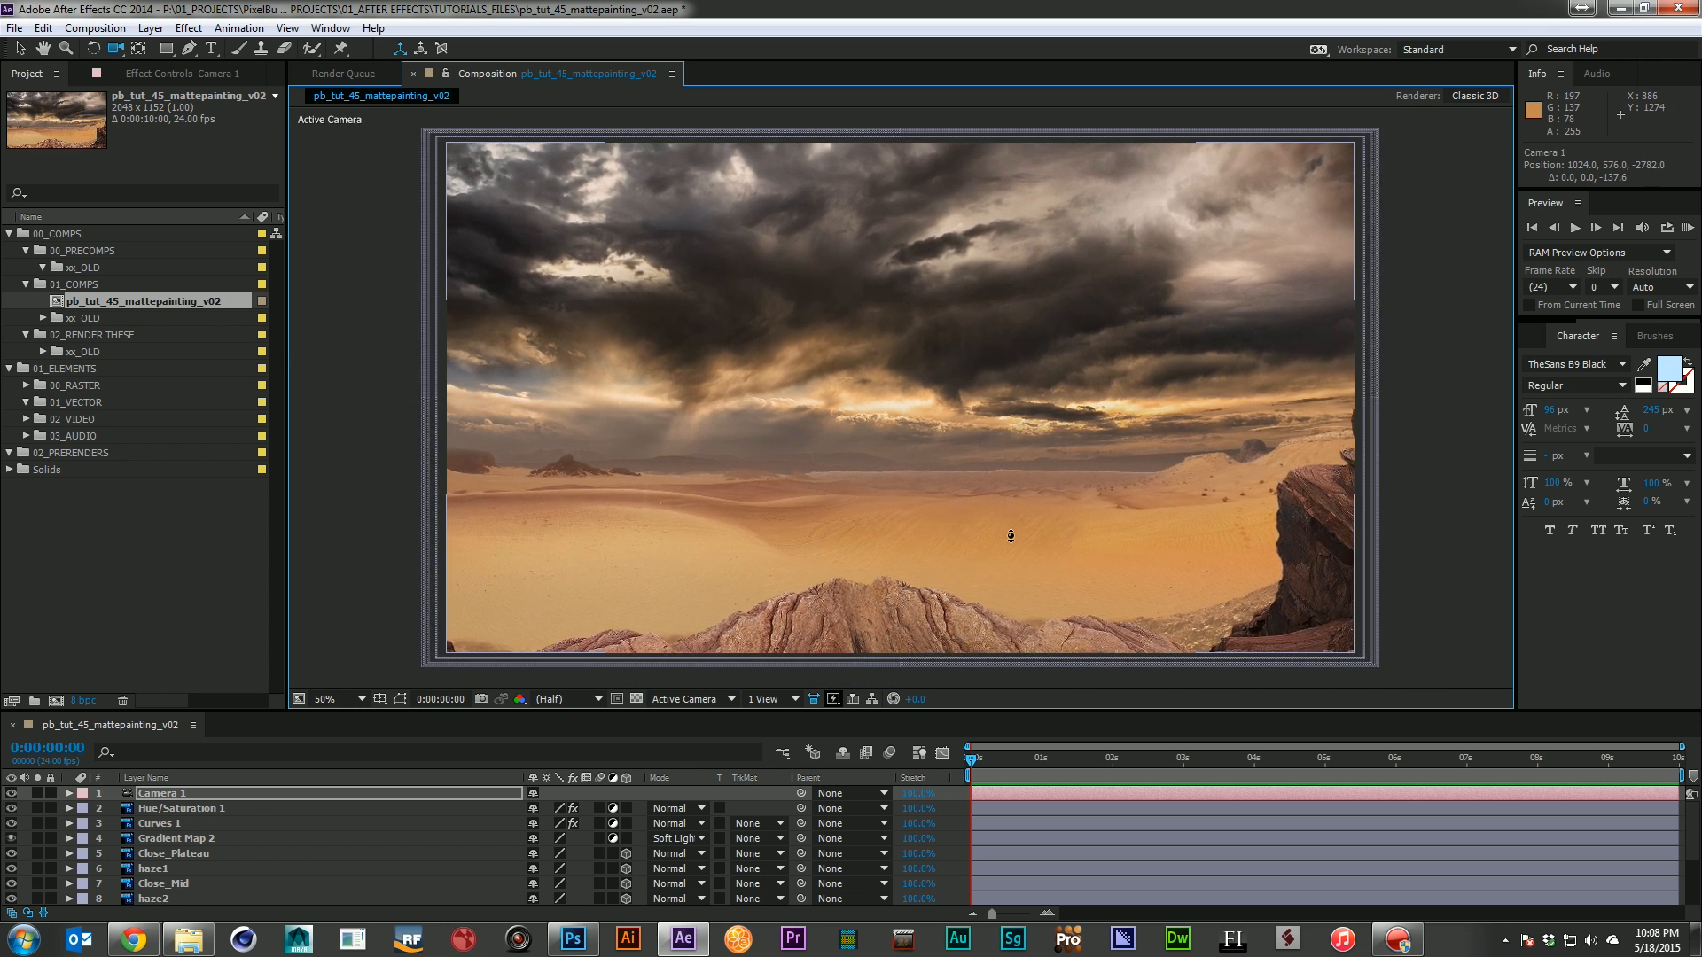
{"action": "scroll", "coordinate": [1011, 537], "scroll_direction": "down", "scroll_amount": 2}
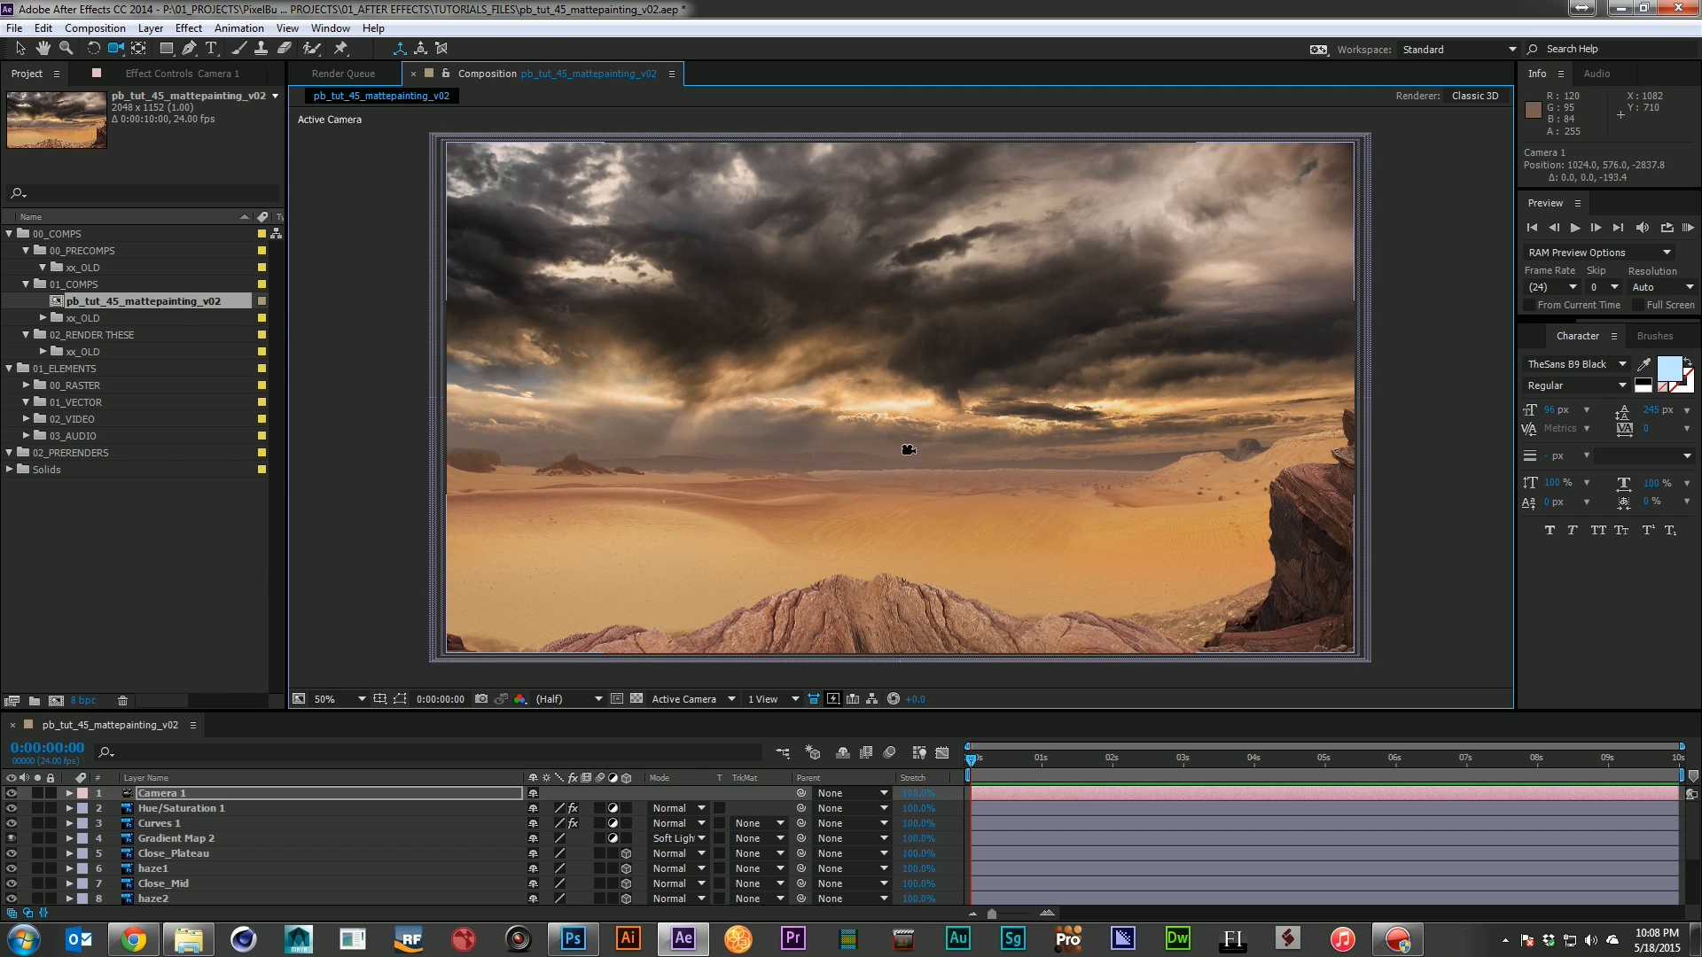
Duplicate the Ground layer and show the duplicate's position
{"action": "scroll", "coordinate": [356, 851], "scroll_direction": "down", "scroll_amount": 2}
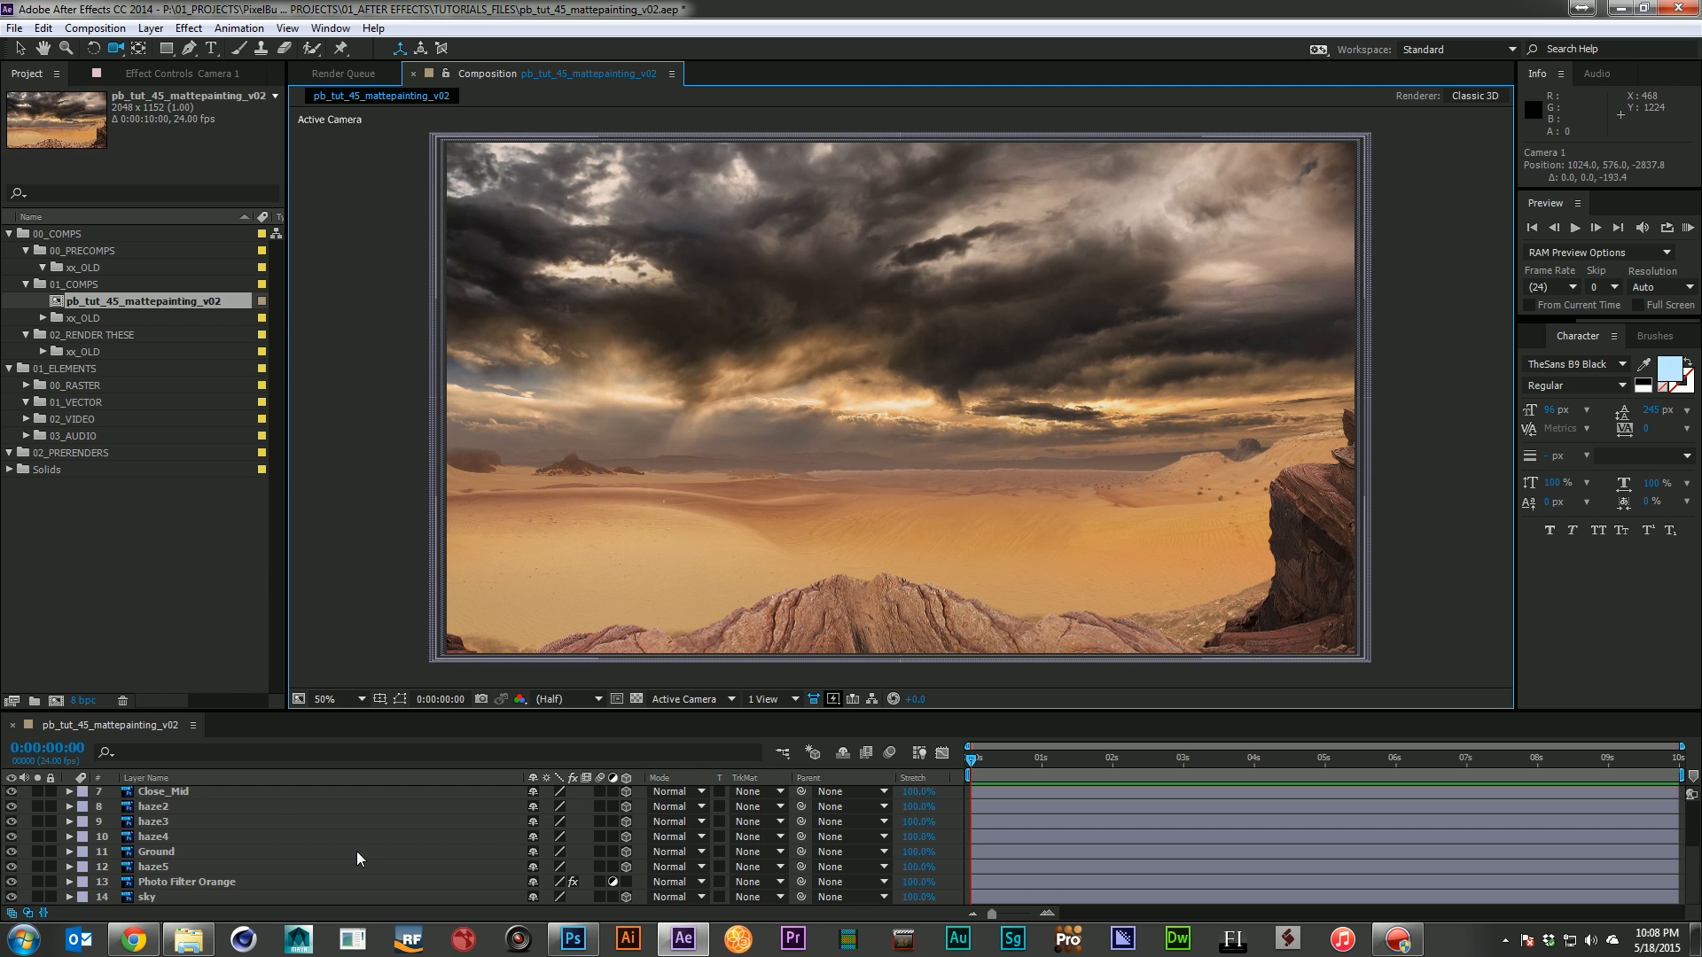
{"action": "left_click", "coordinate": [193, 849]}
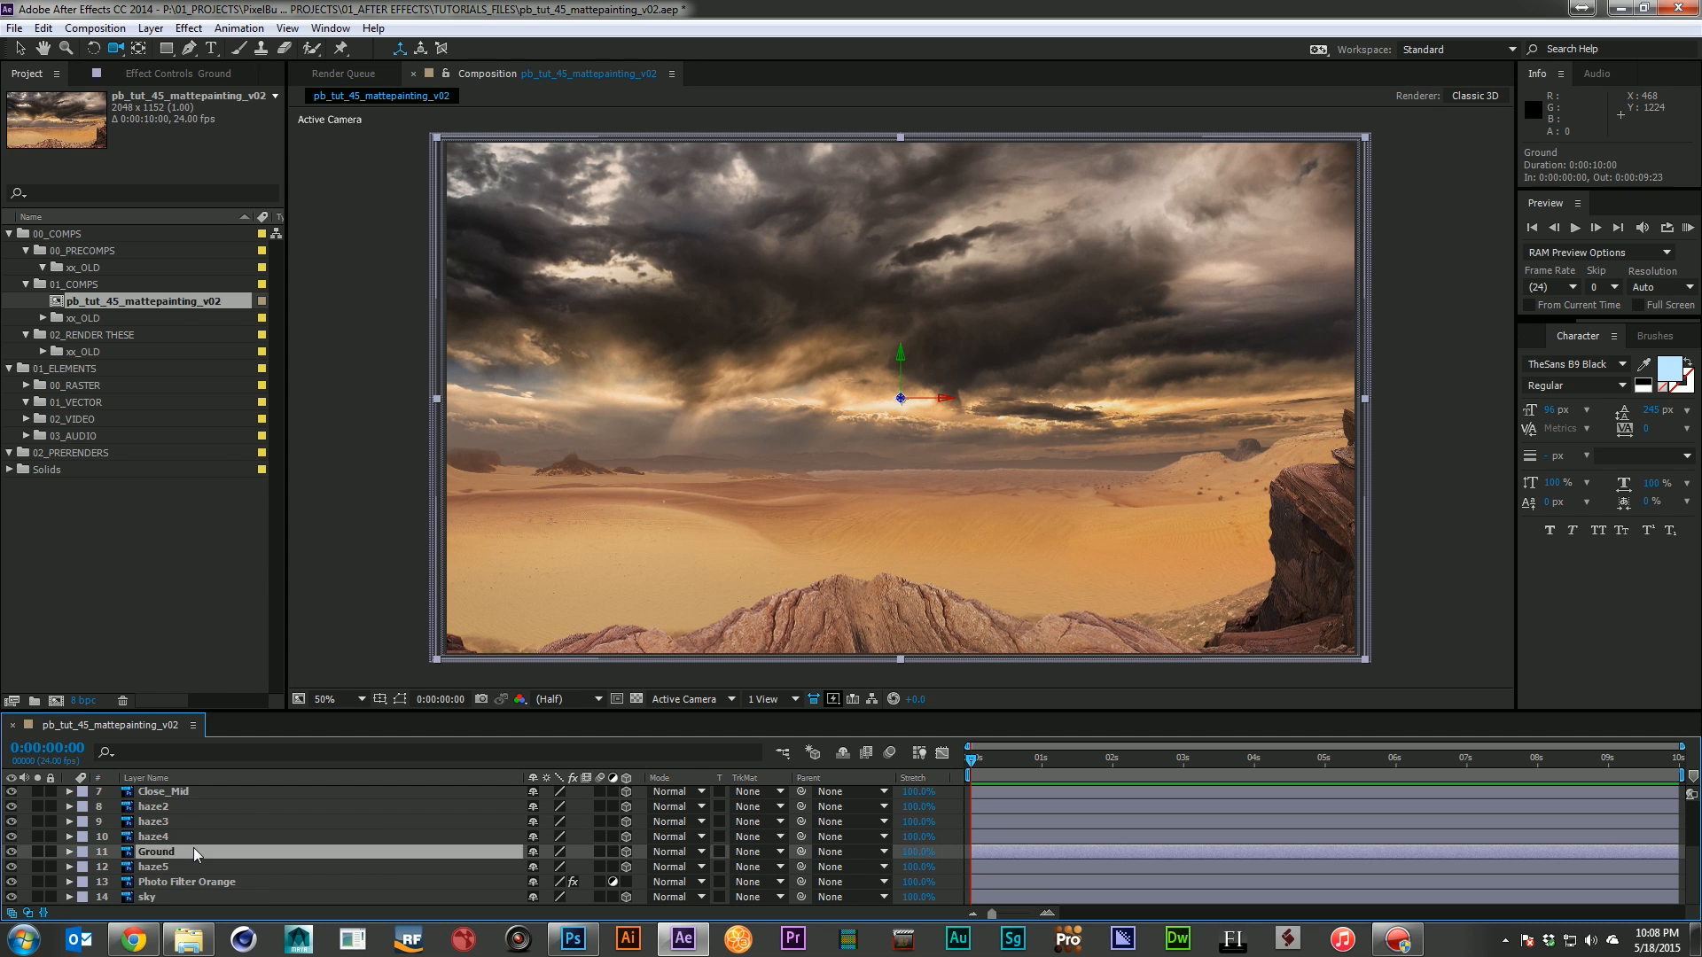
{"action": "key", "text": "ctrl+d"}
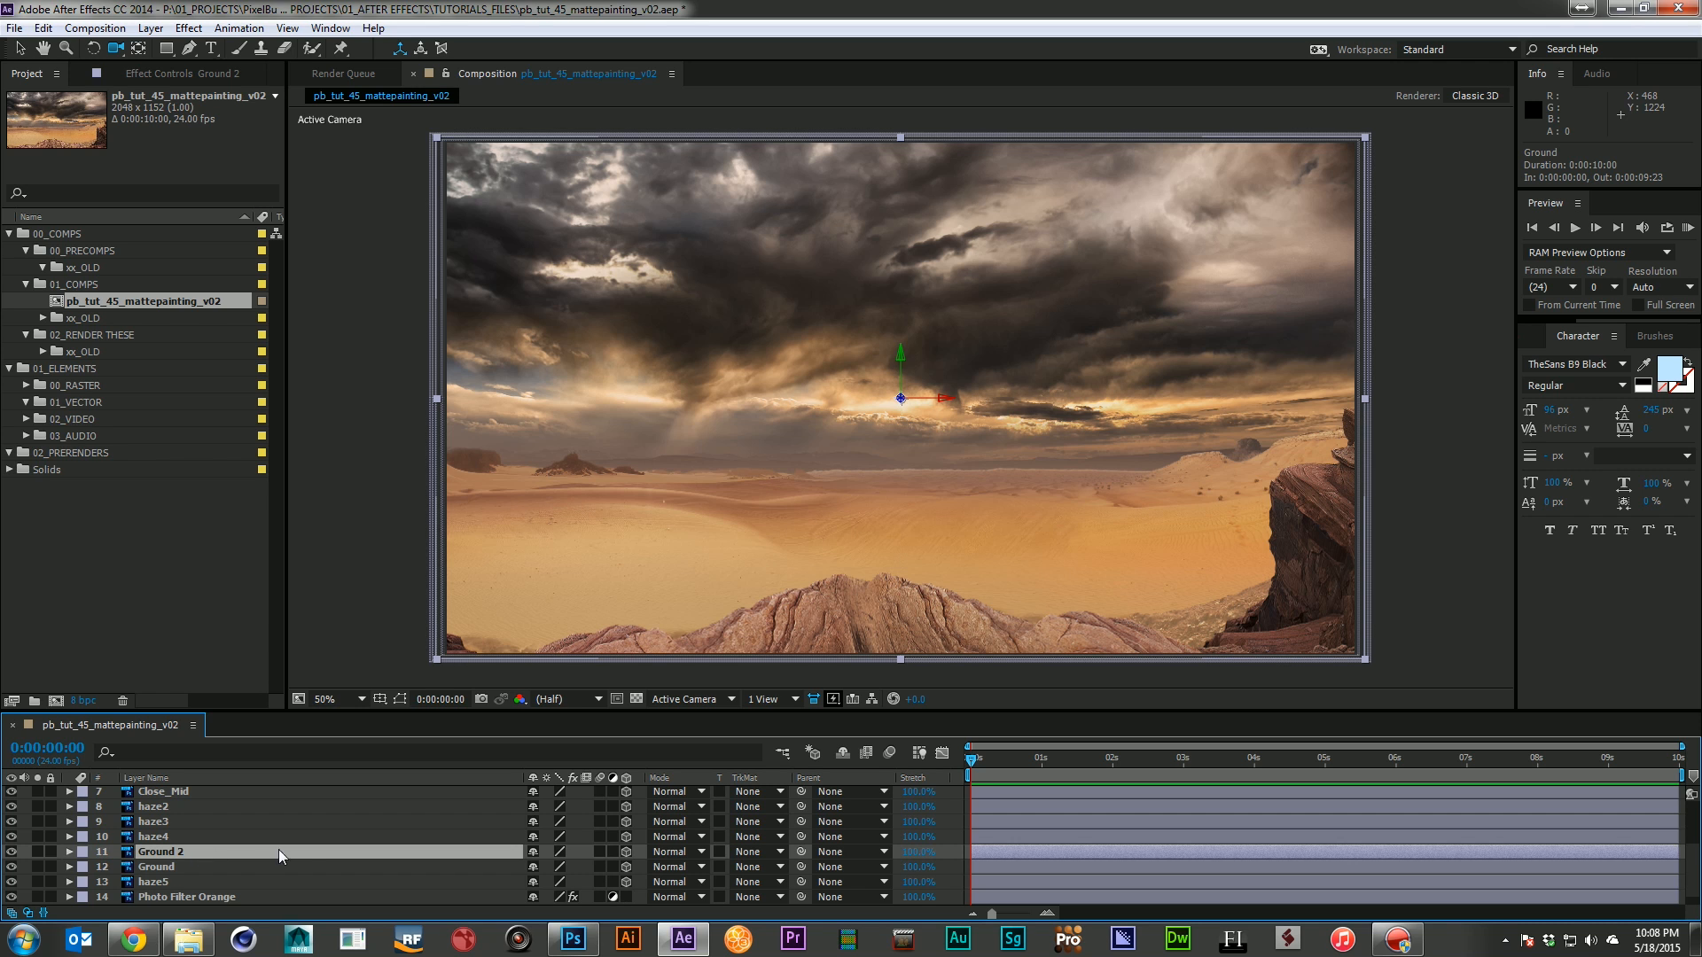
{"action": "key", "text": "p"}
{"action": "scroll", "coordinate": [379, 847], "scroll_direction": "down", "scroll_amount": 1}
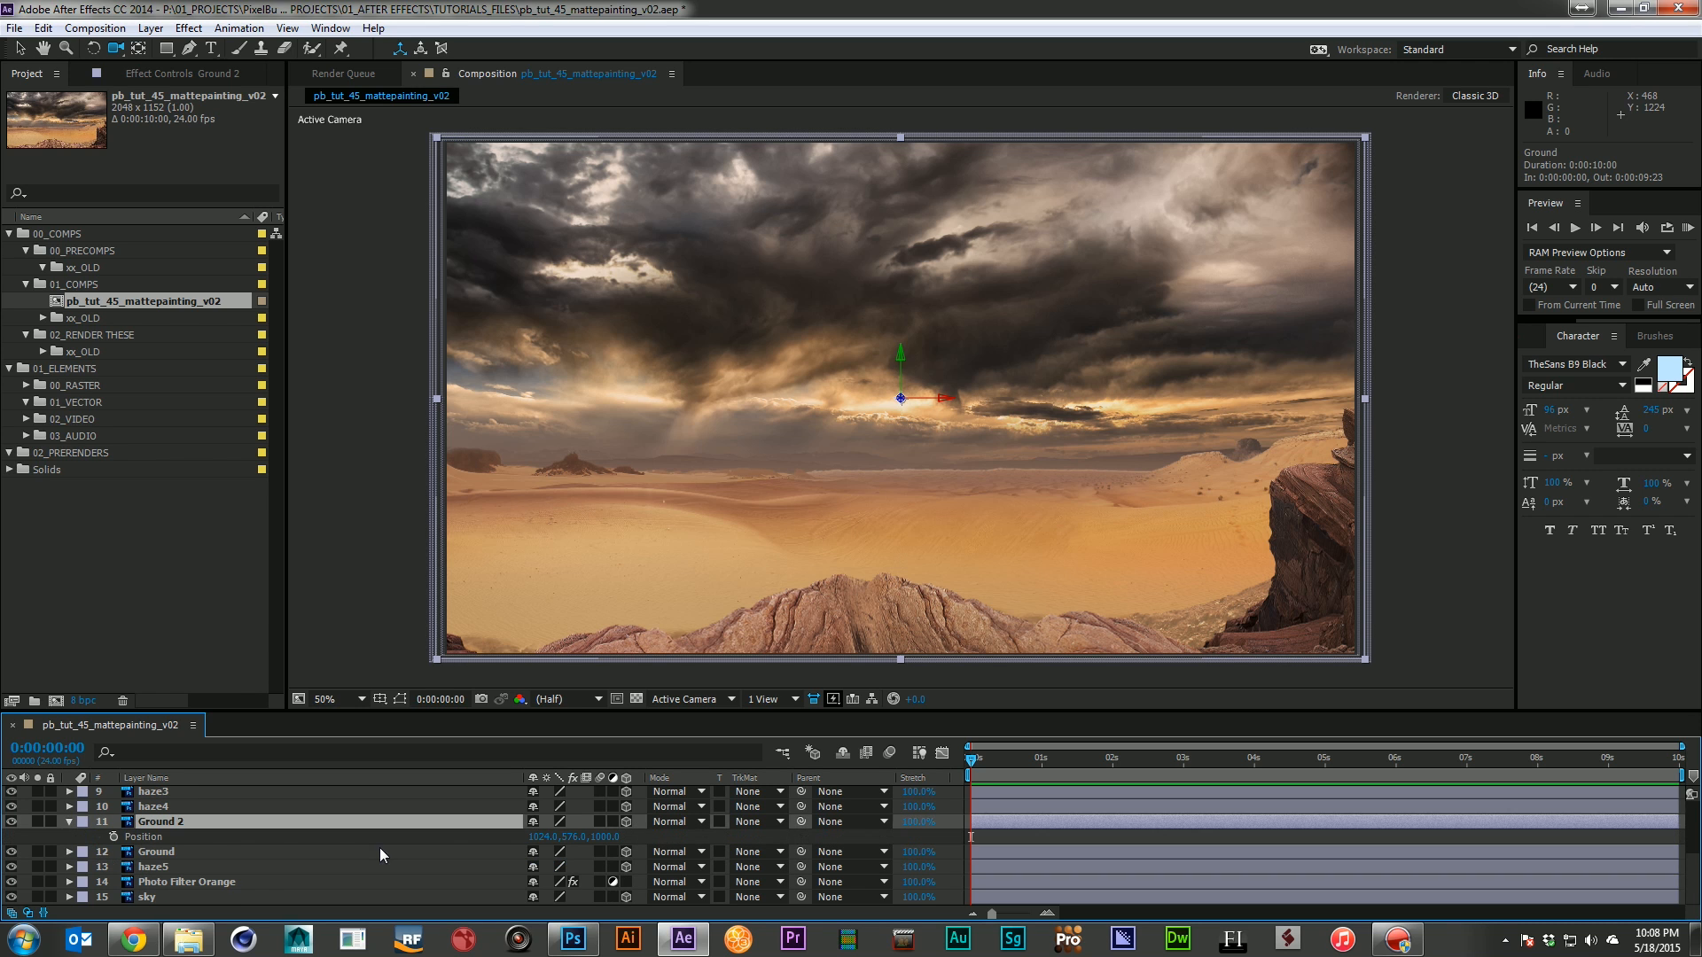
Set the original Ground layer's Z position to 1500 and scale it up to 155% to fill the frame
{"action": "left_click", "coordinate": [234, 852]}
{"action": "key", "text": "p"}
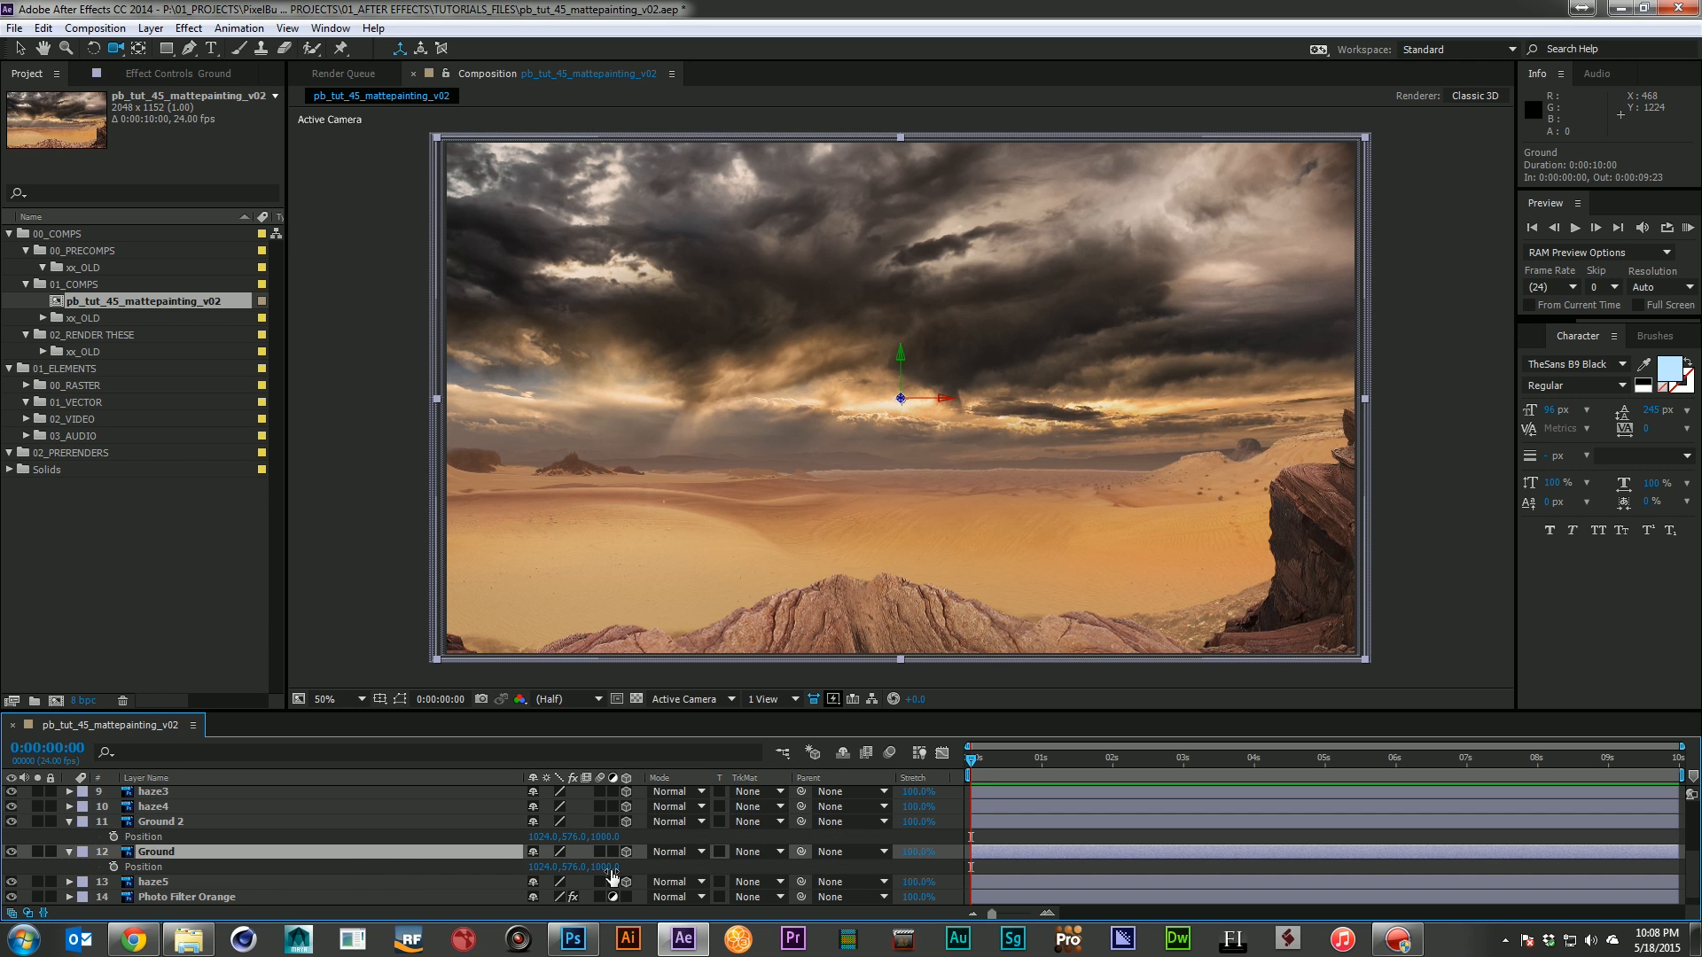
{"action": "type", "text": "1500"}
{"action": "key", "text": "Return"}
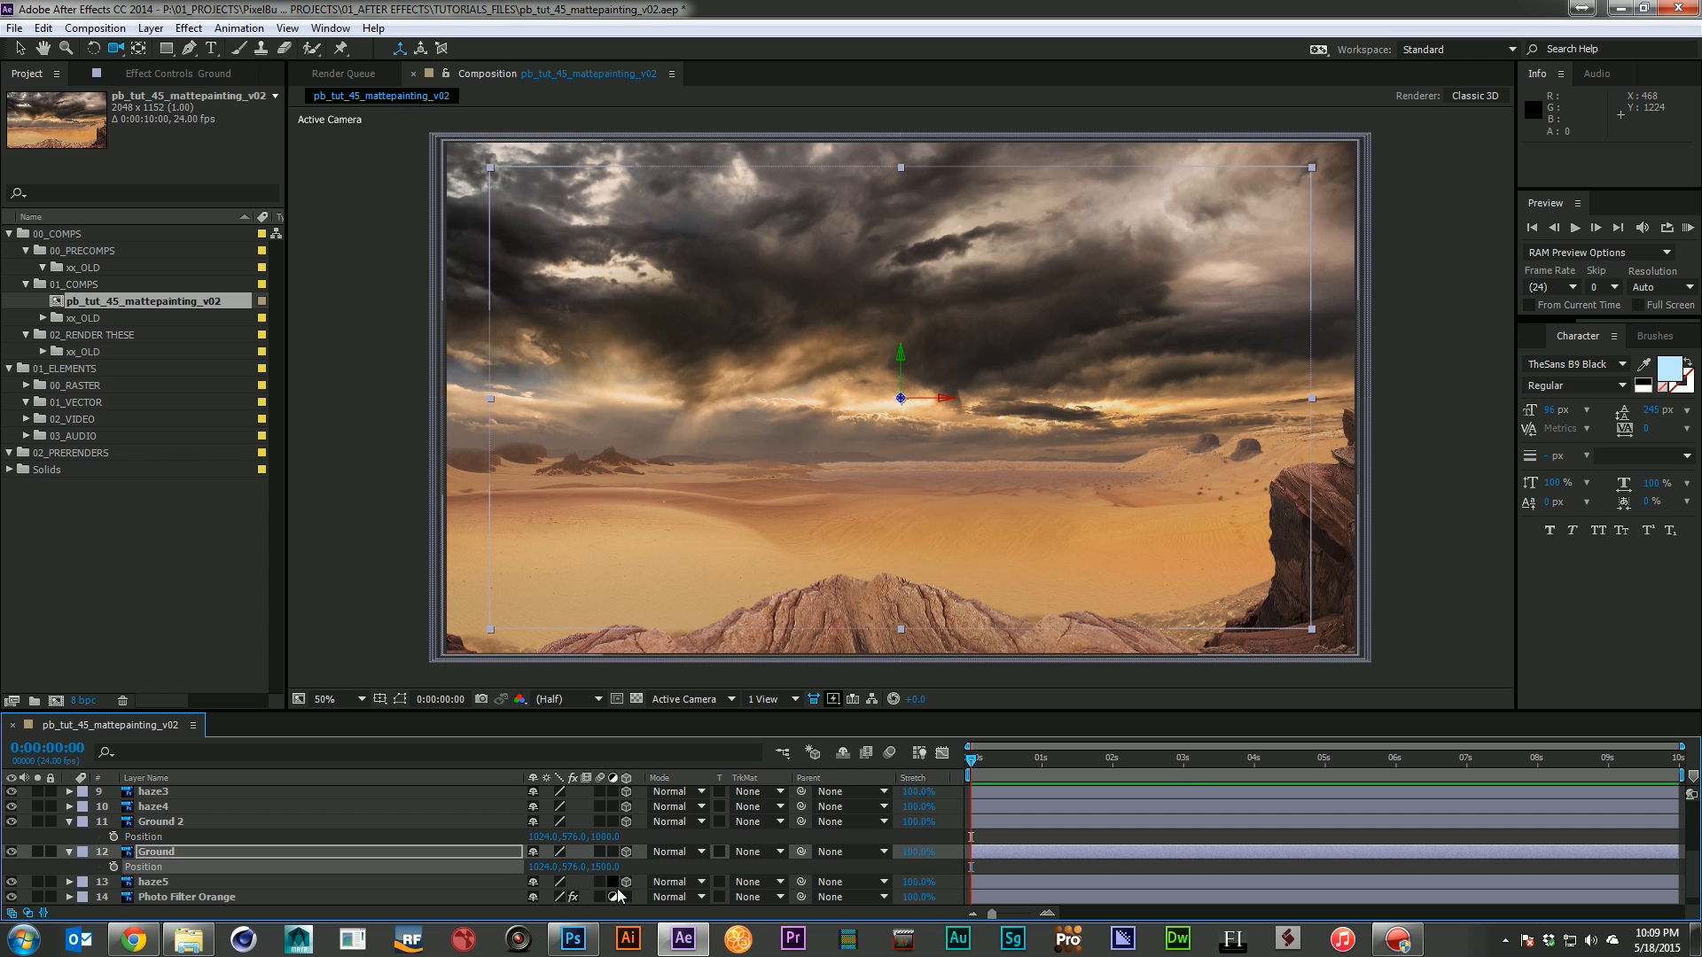
{"action": "key", "text": "s"}
{"action": "left_click_drag", "start_coordinate": [566, 867], "coordinate": [575, 866]}
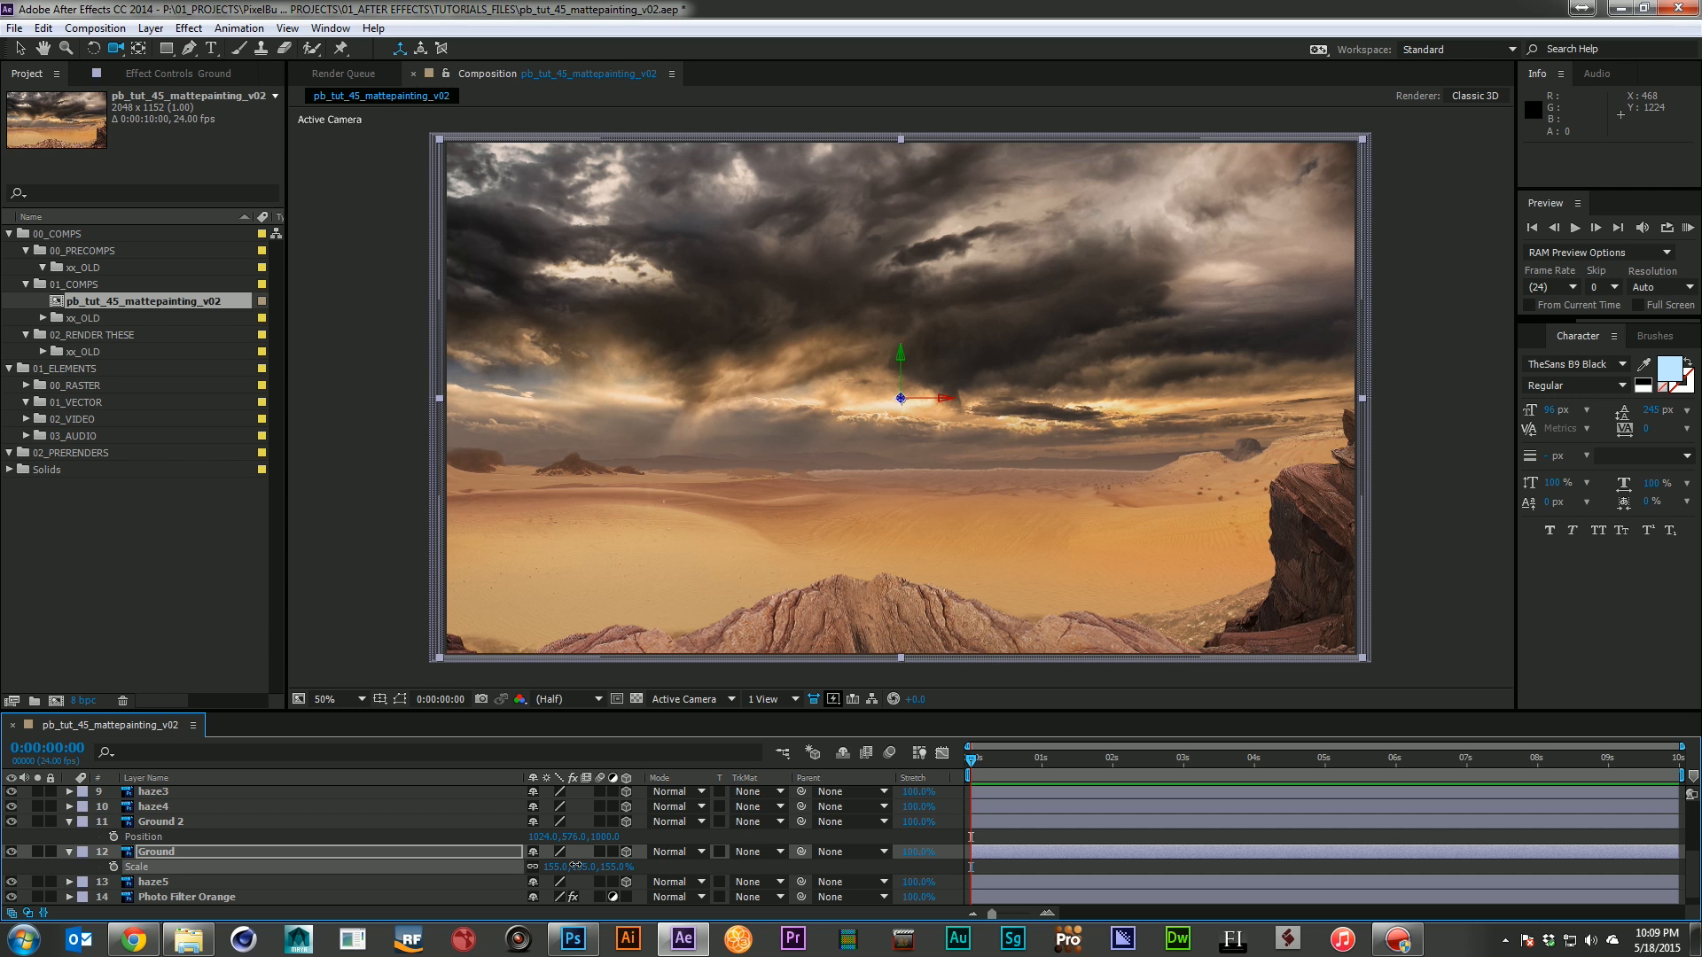
Draw a wide rectangular mask across the horizon on the Ground layer and feather it 150 pixels
{"action": "left_click", "coordinate": [166, 48]}
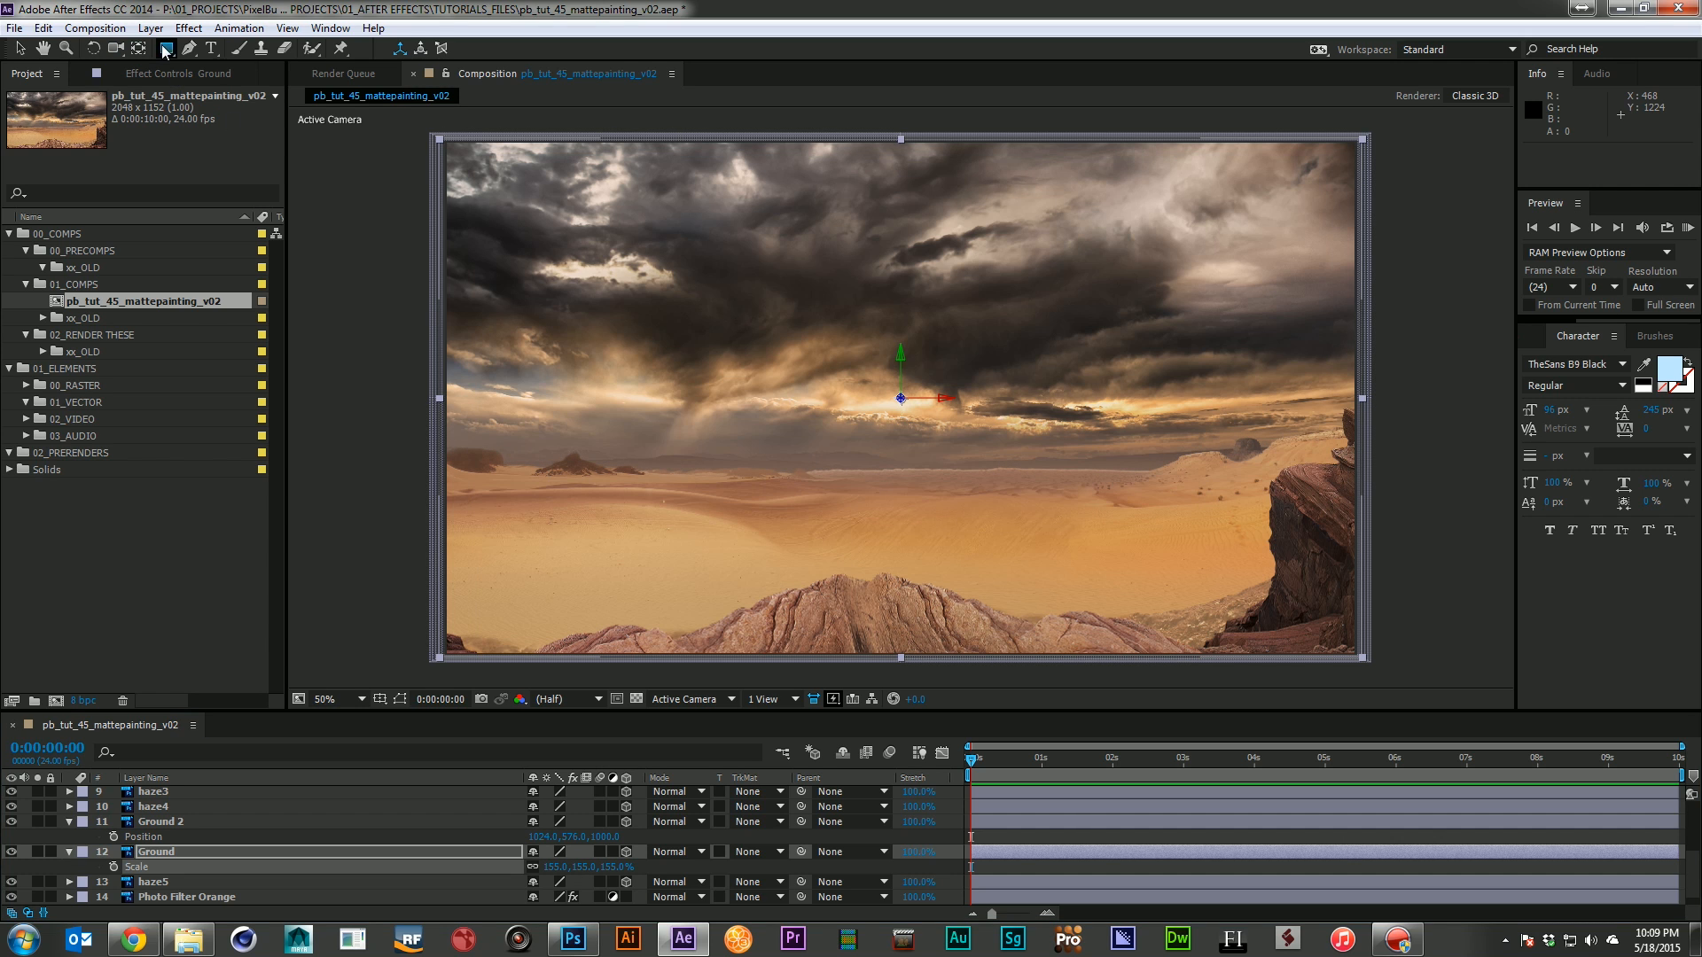
{"action": "left_click", "coordinate": [215, 852]}
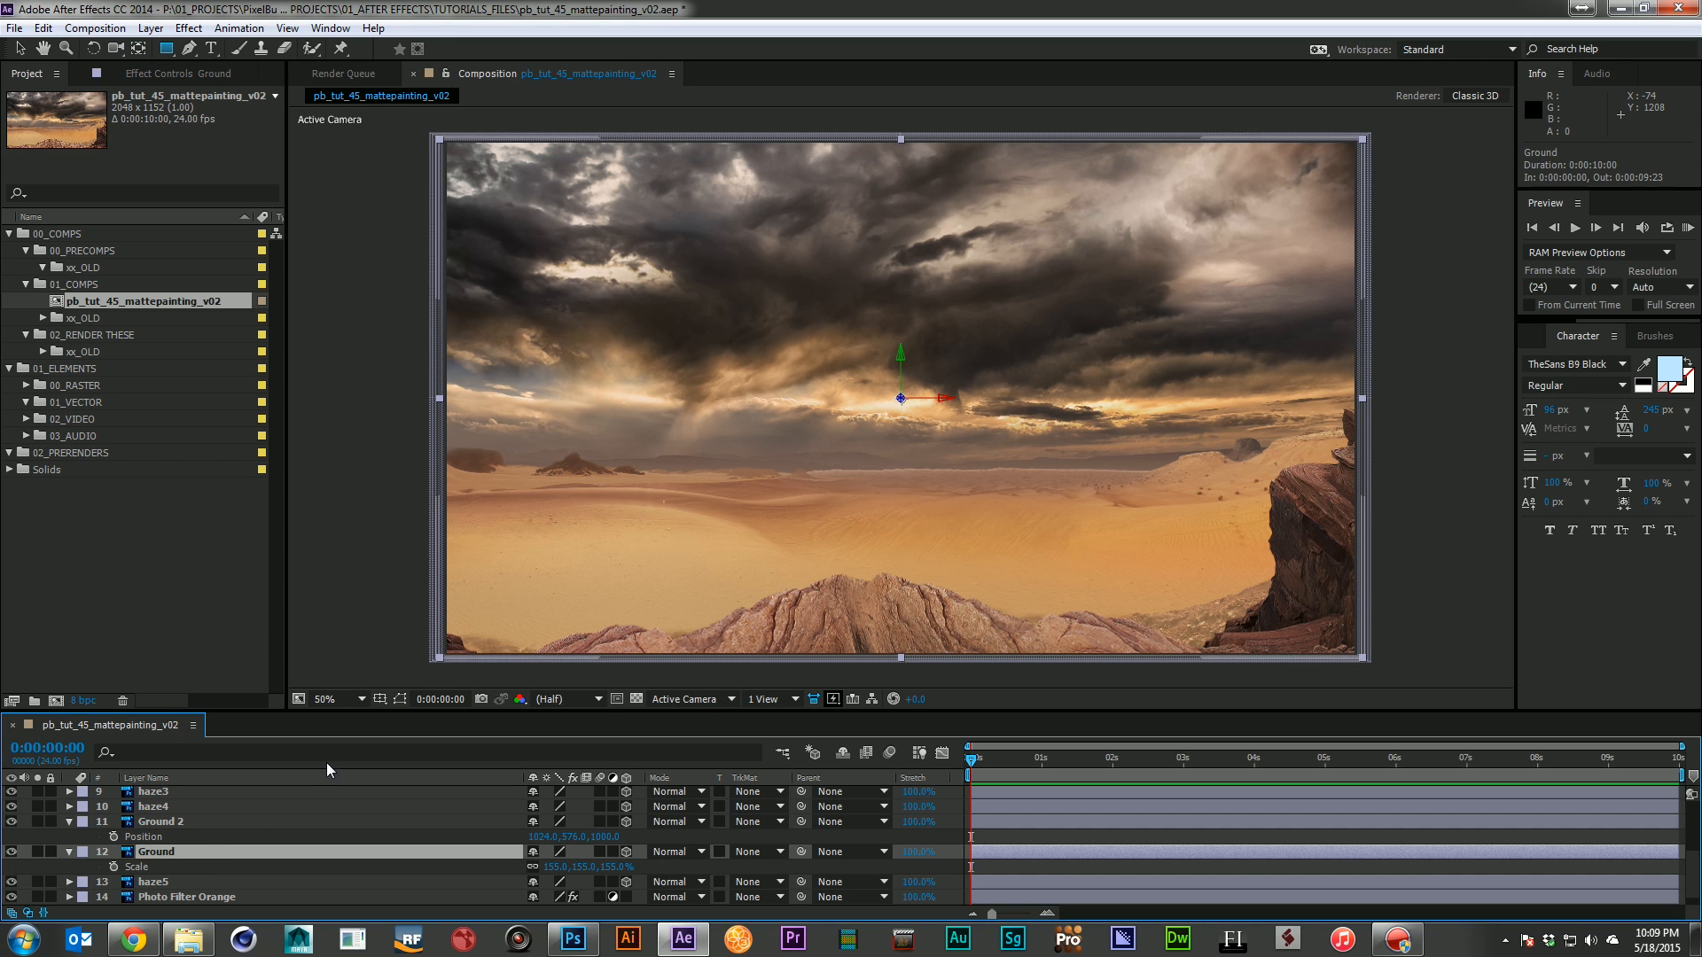
{"action": "left_click_drag", "start_coordinate": [377, 371], "coordinate": [1456, 506]}
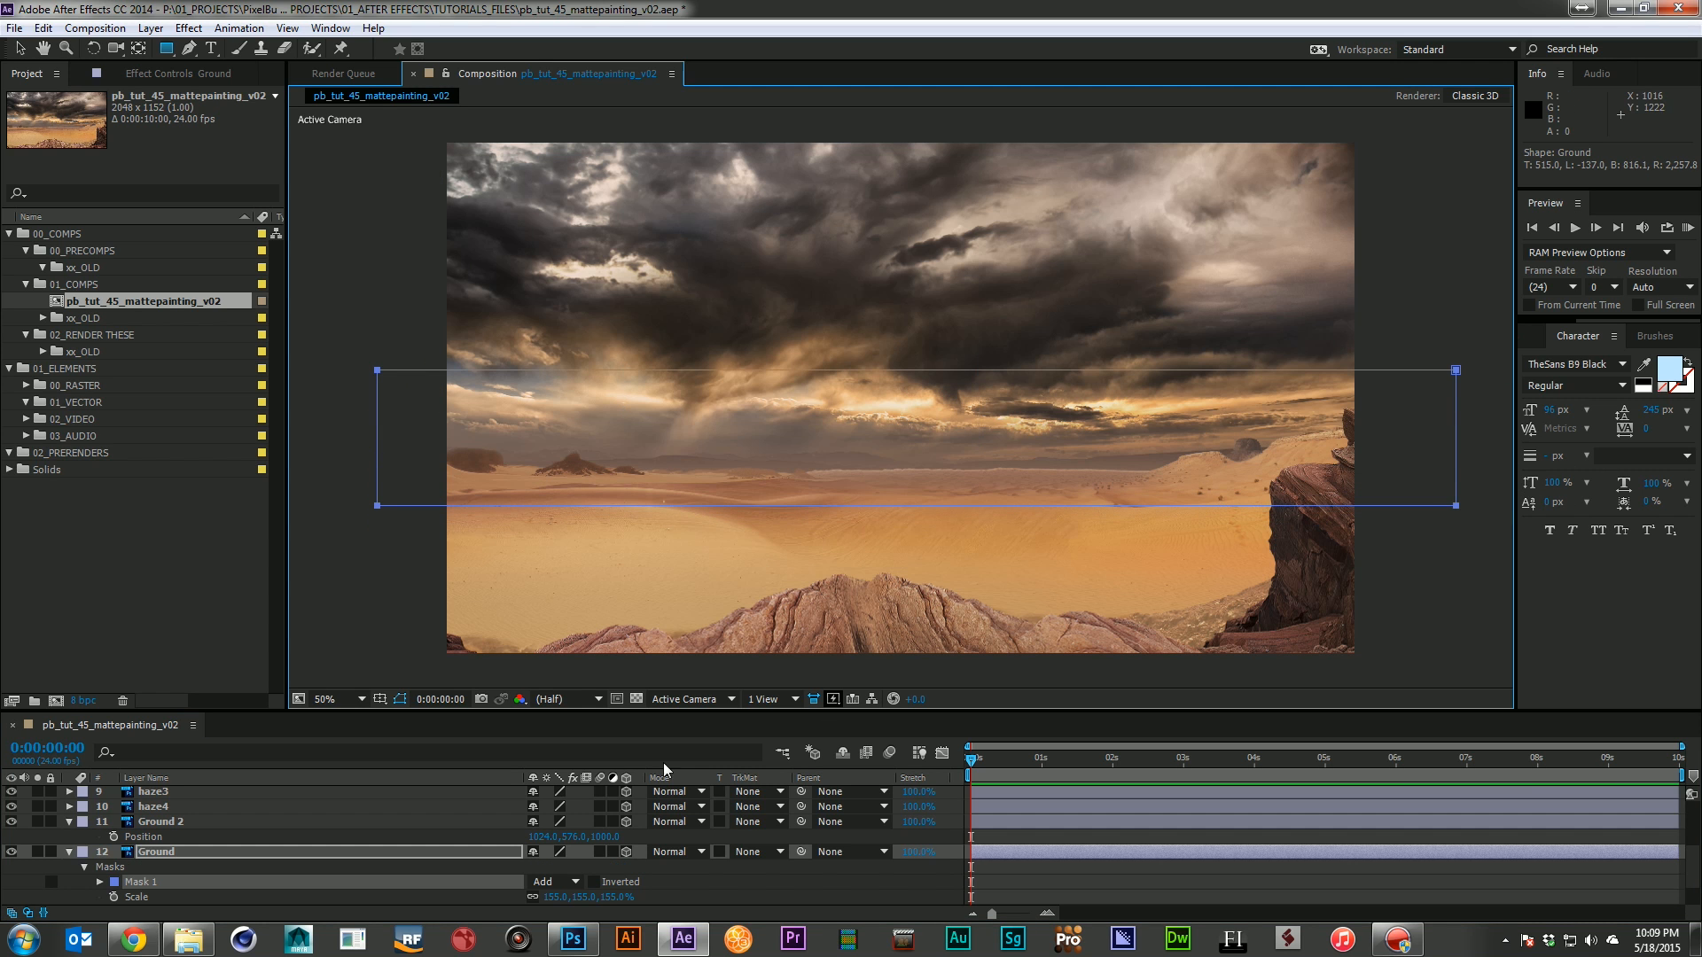
{"action": "key", "text": "f"}
{"action": "left_click", "coordinate": [556, 882]}
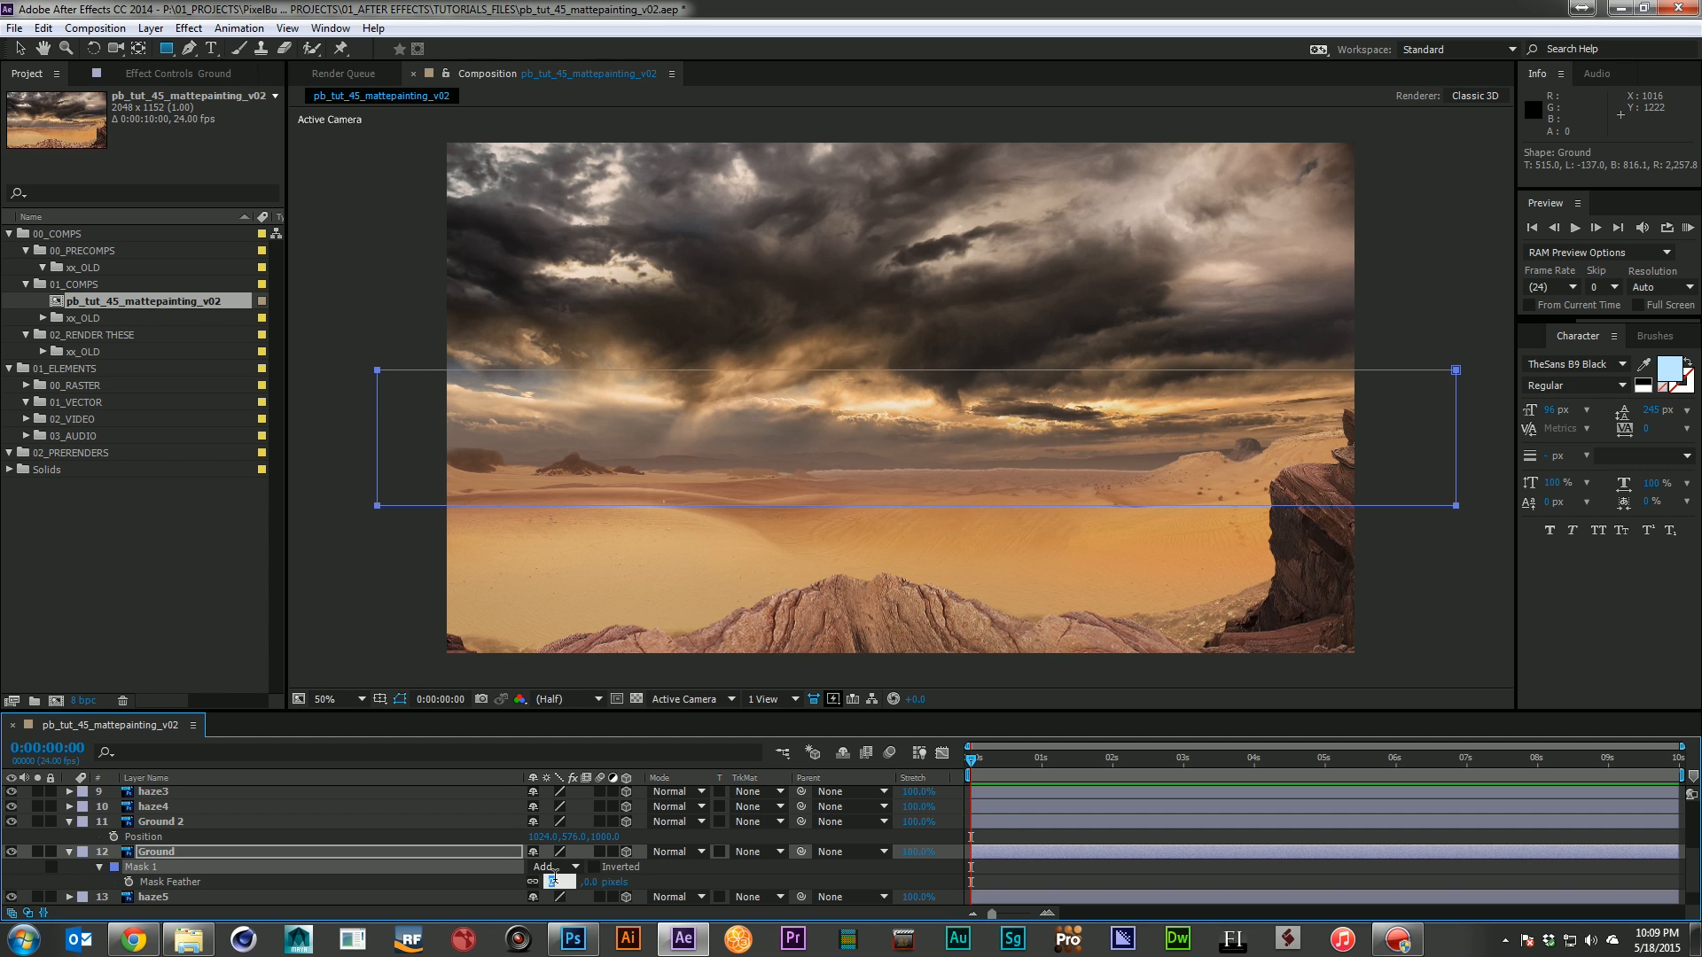
{"action": "type", "text": "150"}
{"action": "key", "text": "Return"}
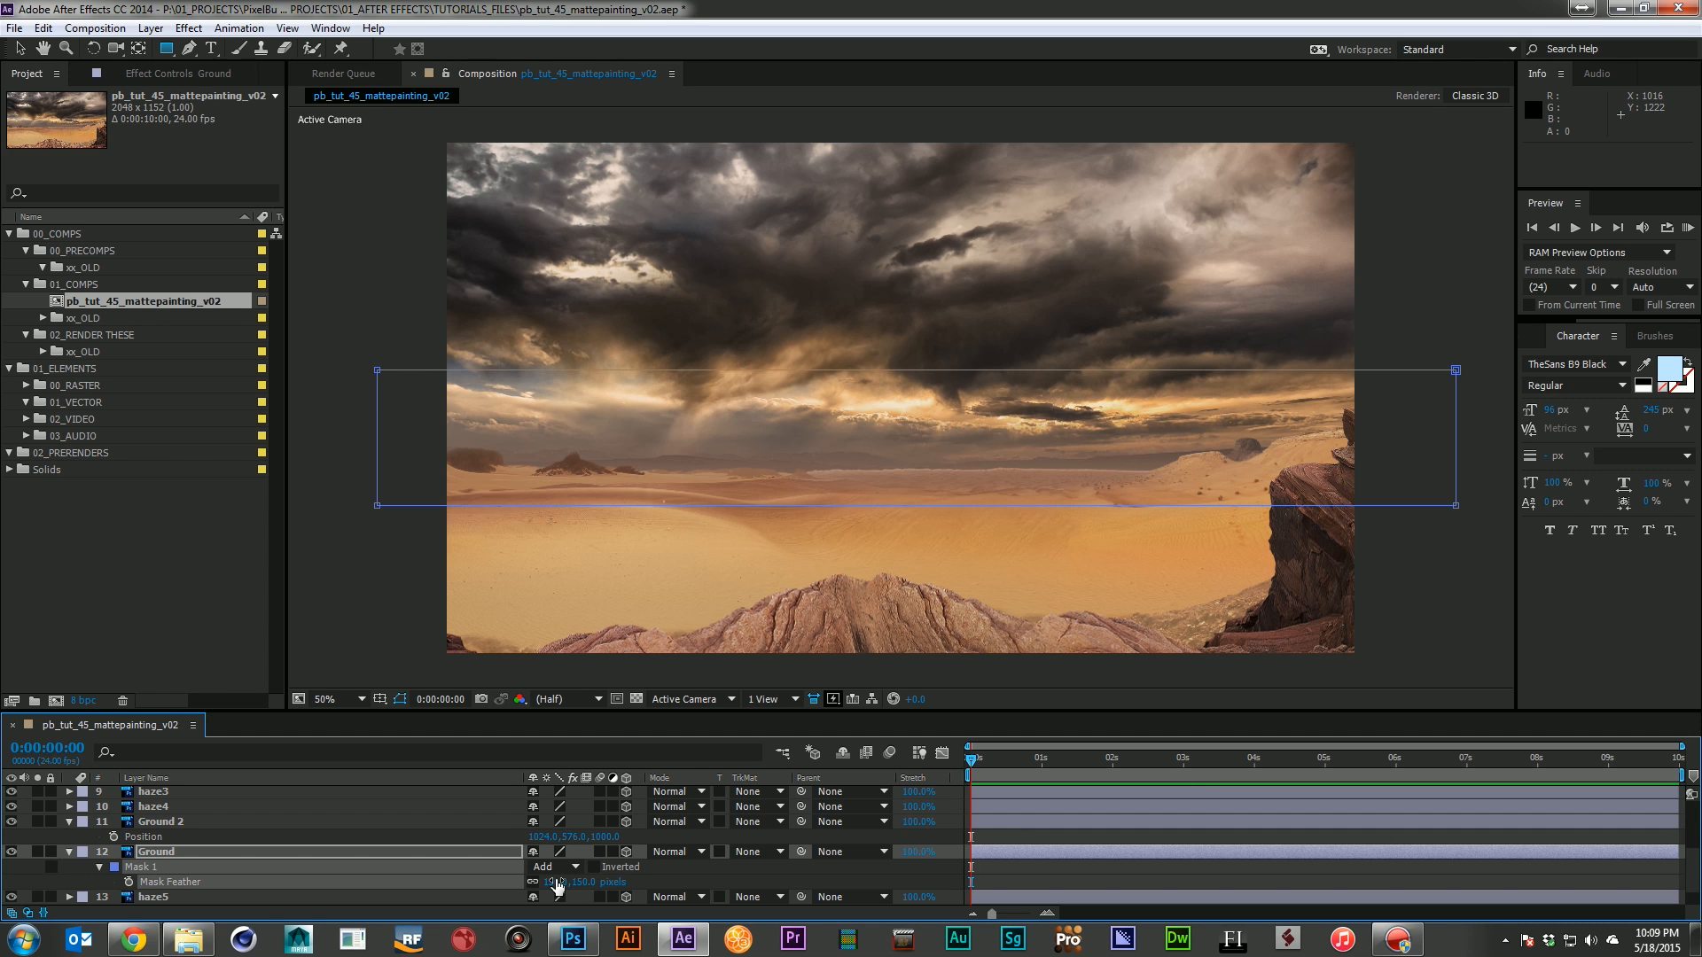
Copy the Ground layer's feathered mask onto the Ground 2 layer
{"action": "left_click", "coordinate": [30, 870]}
{"action": "left_click", "coordinate": [135, 869]}
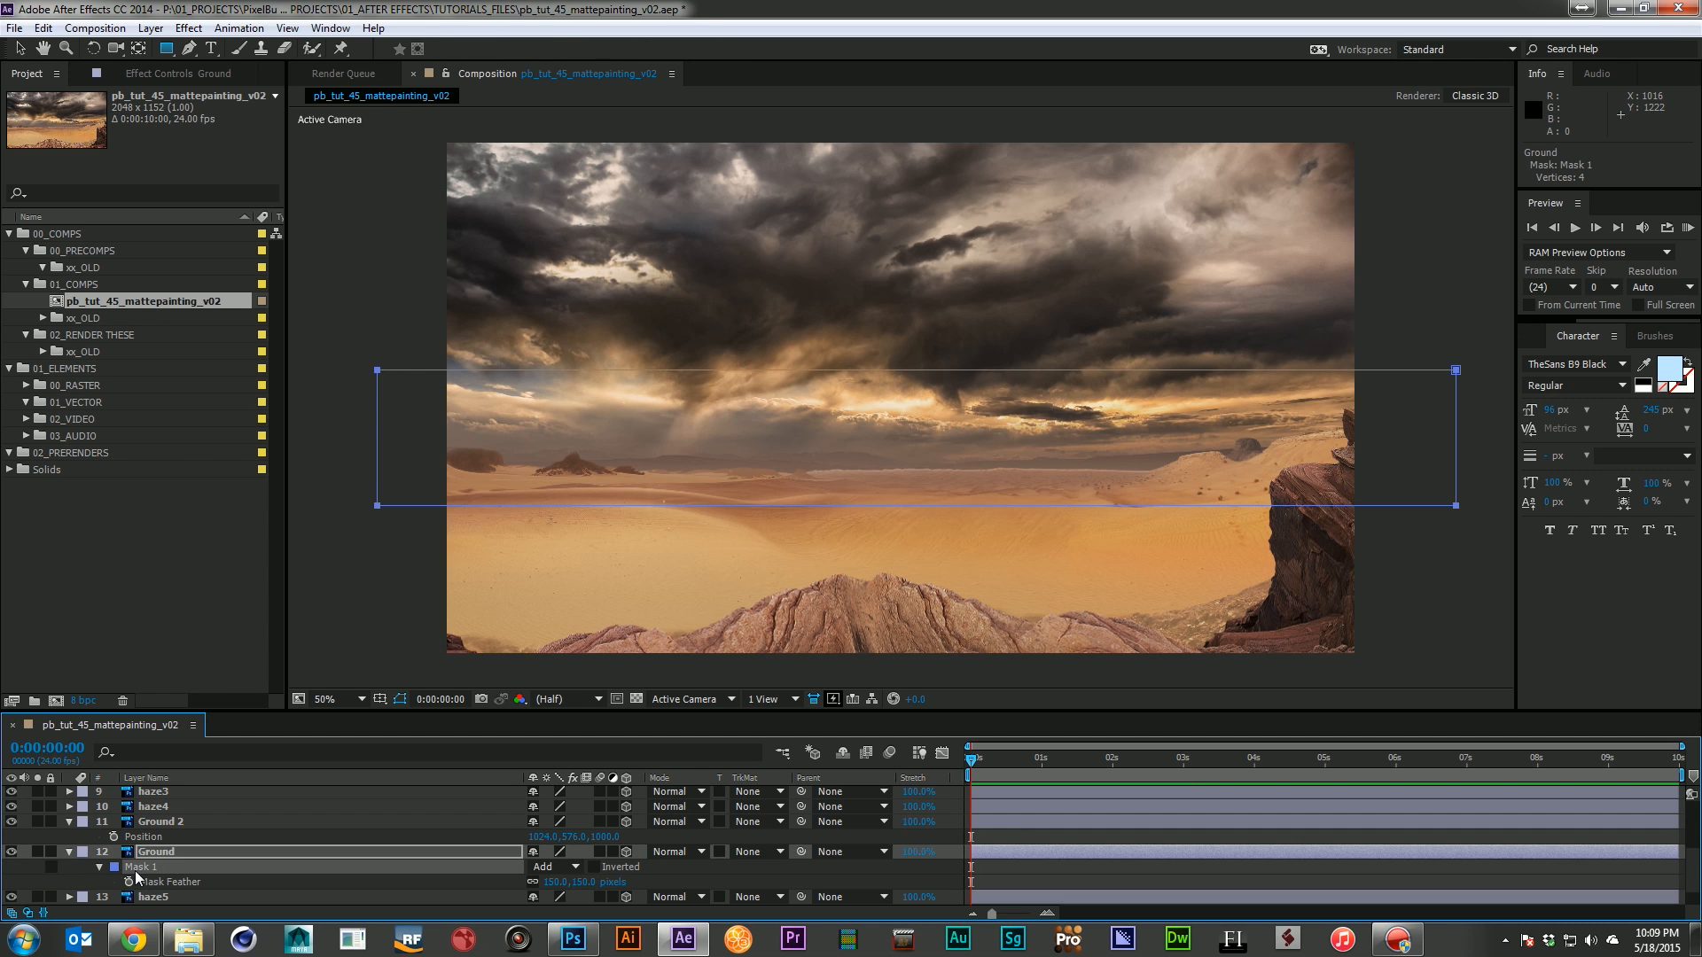
{"action": "left_click", "coordinate": [159, 821]}
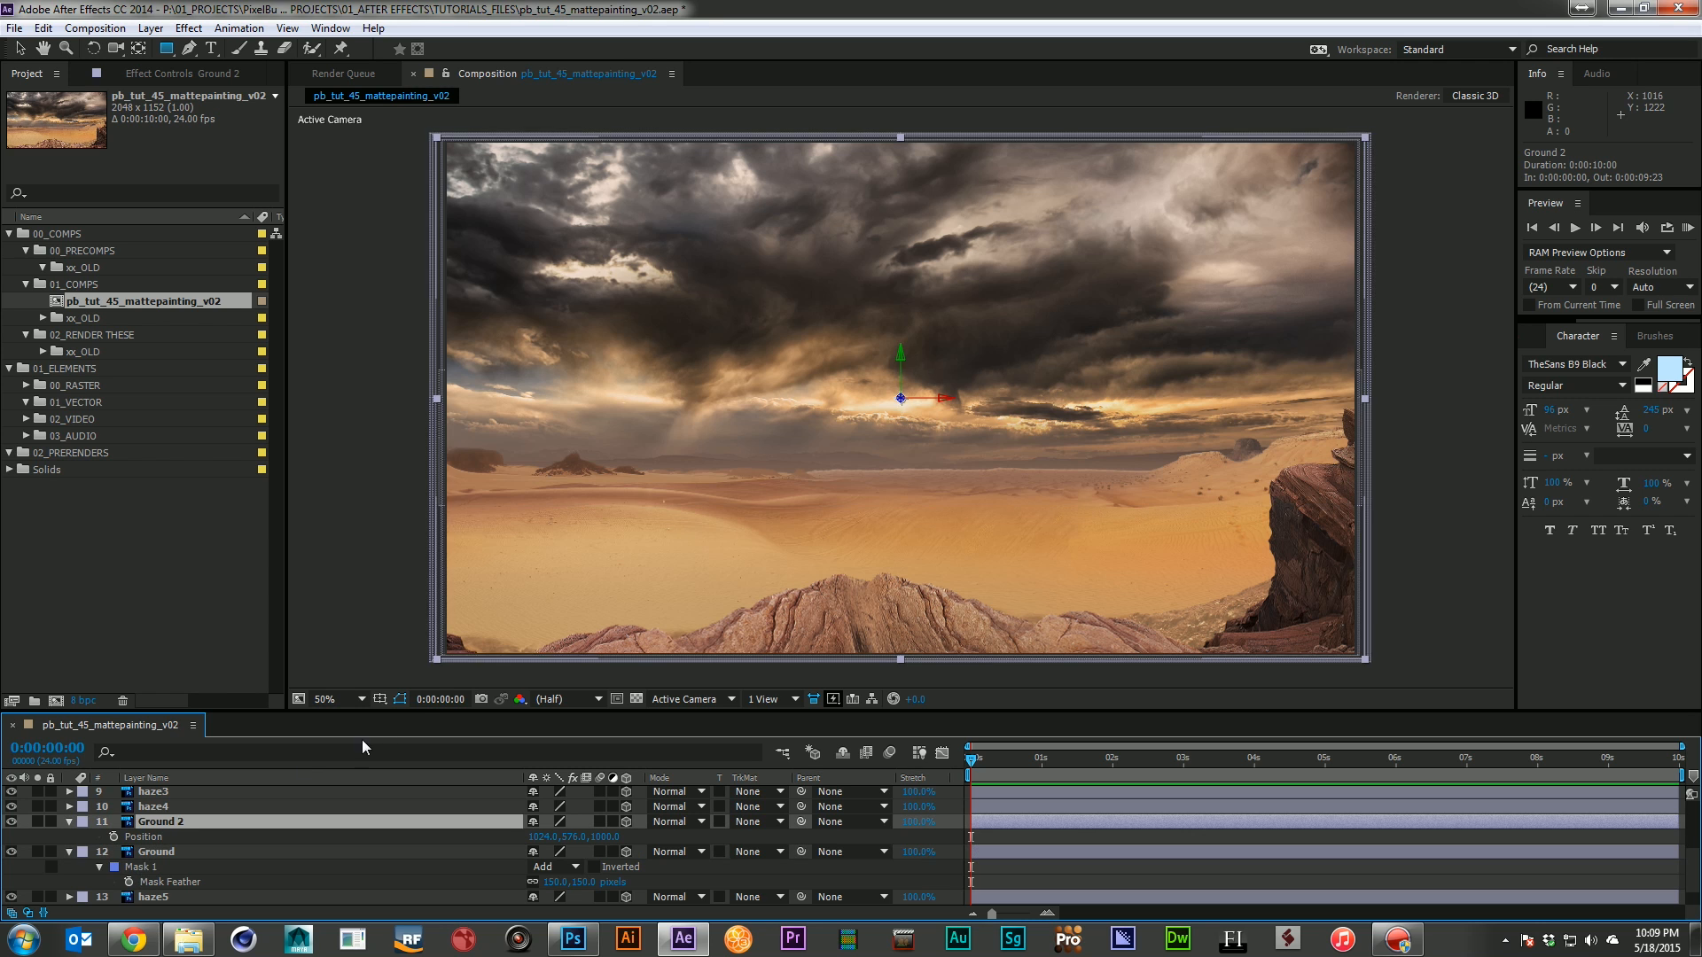
{"action": "key", "text": "ctrl+v"}
{"action": "key", "text": "v"}
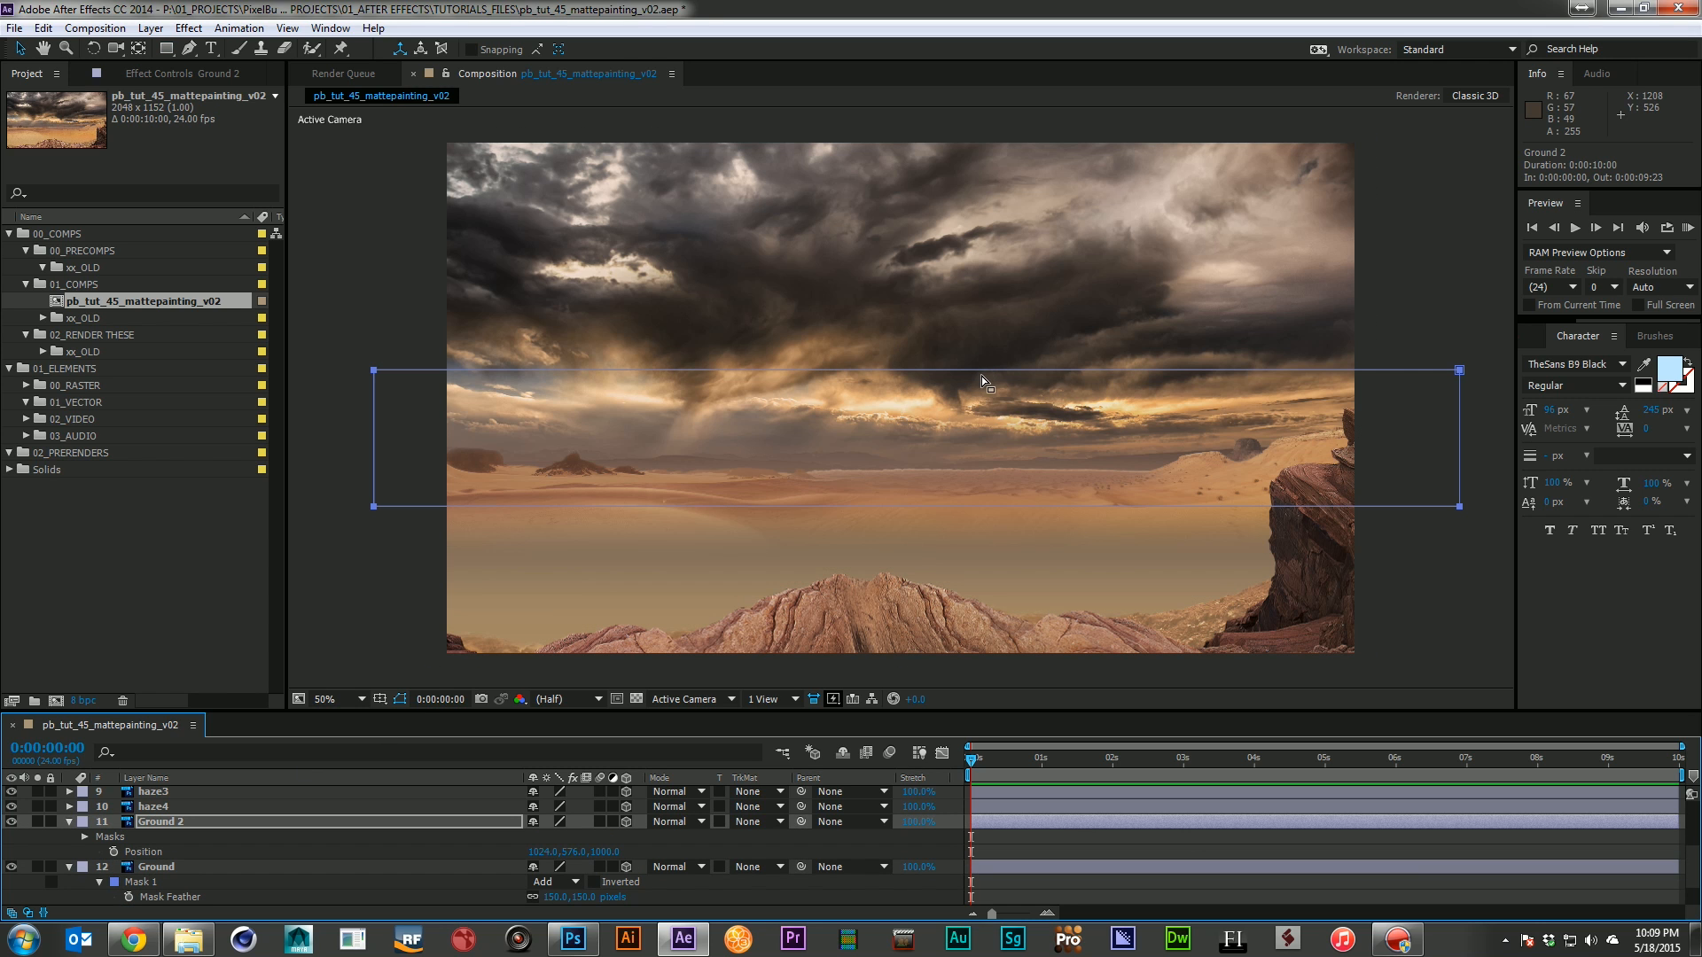
Reshape the Ground 2 mask downward so it covers the foreground sand below the horizon strip
{"action": "left_click_drag", "start_coordinate": [985, 373], "coordinate": [992, 625]}
{"action": "key", "text": "ctrl+z"}
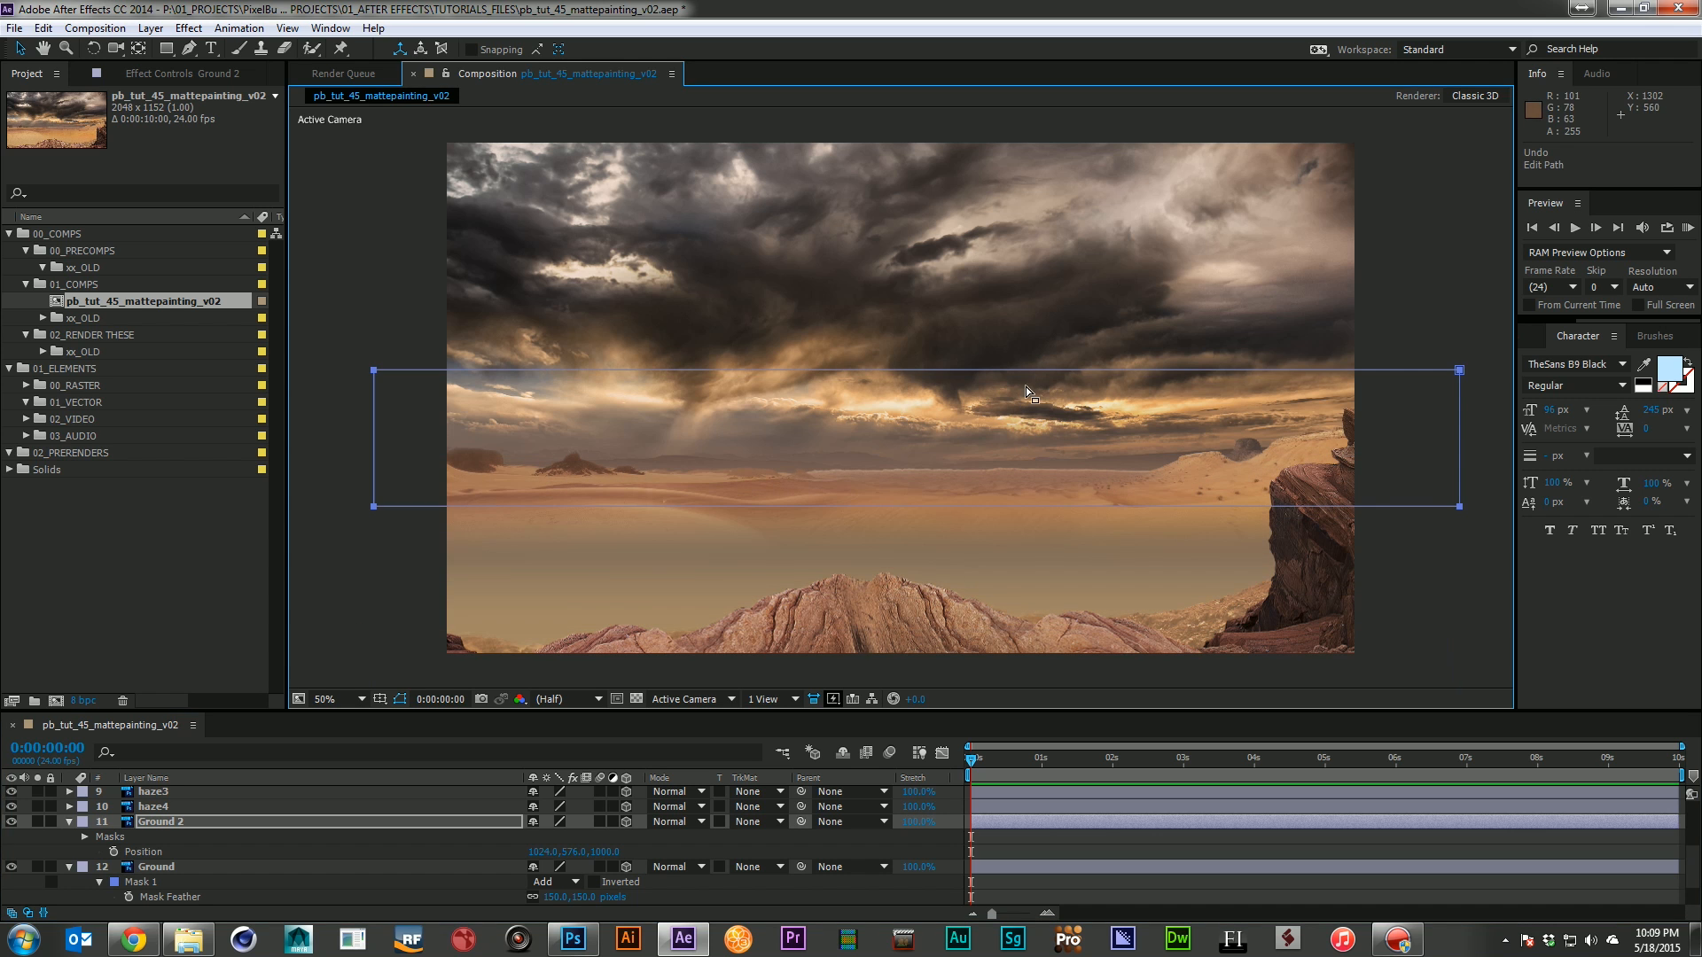
{"action": "left_click_drag", "start_coordinate": [1037, 374], "coordinate": [1019, 536]}
{"action": "left_click_drag", "start_coordinate": [1004, 719], "coordinate": [1003, 768]}
{"action": "left_click", "coordinate": [1221, 610]}
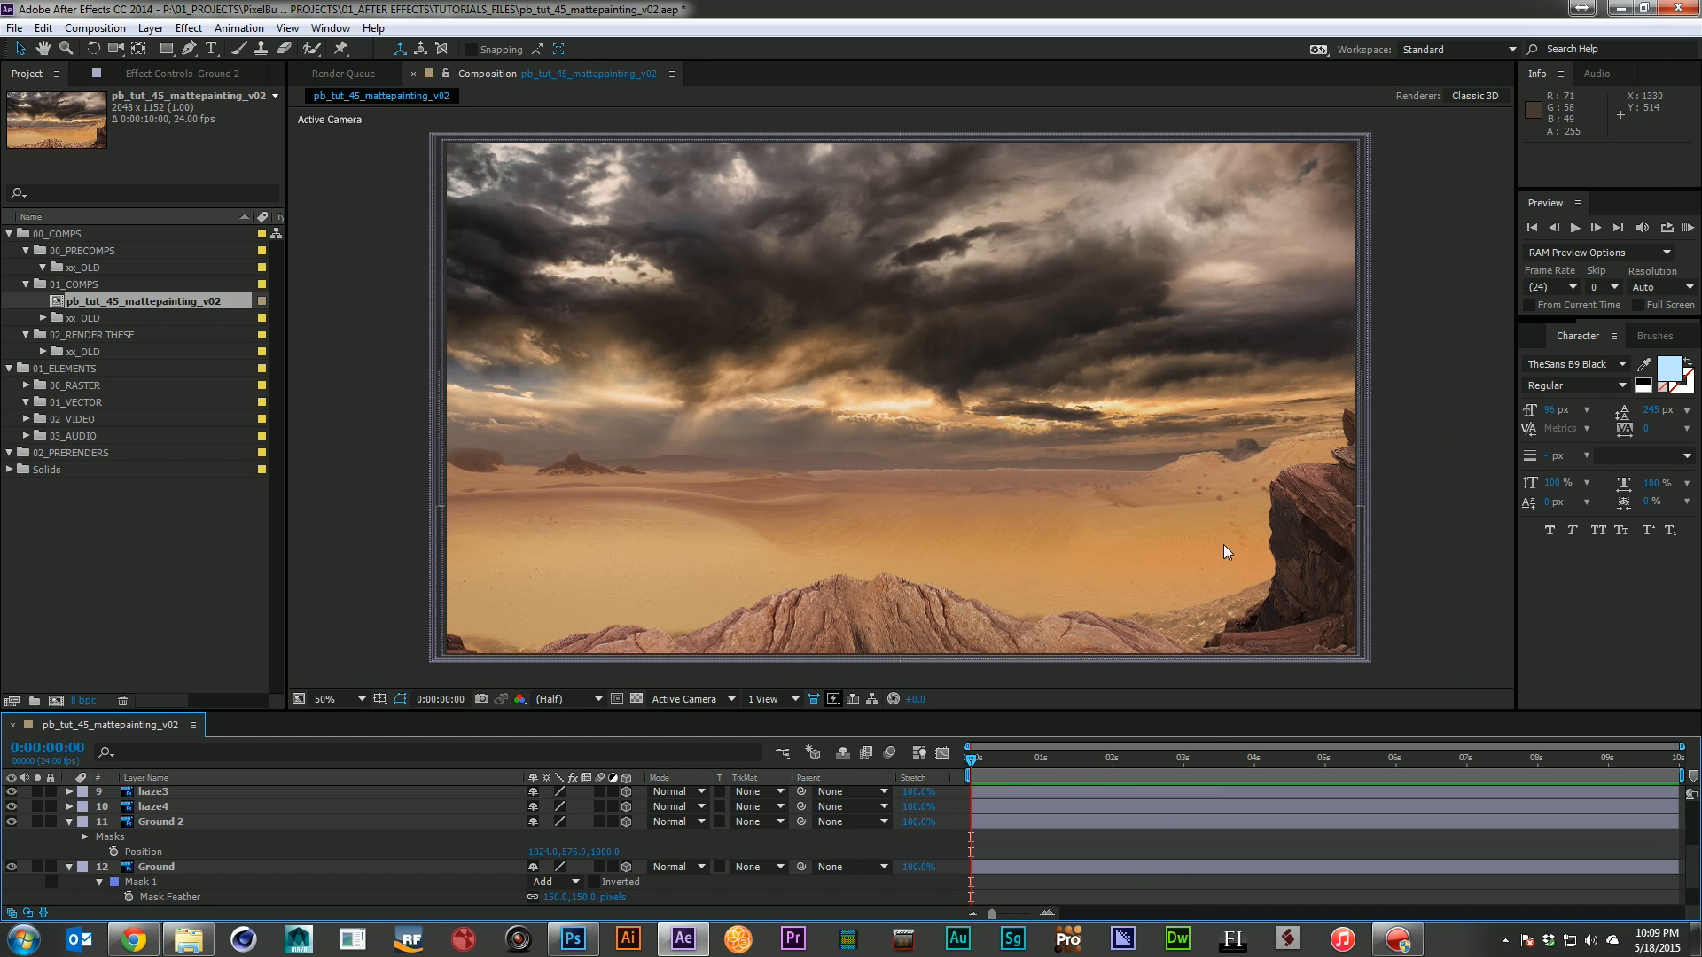
Dolly Camera 1 in and out to check how the two masked ground layers separate and blend
{"action": "key", "text": "c"}
{"action": "mouse_move", "coordinate": [1011, 444]}
{"action": "left_mouse_down"}
{"action": "mouse_move", "coordinate": [1098, 444]}
{"action": "mouse_move", "coordinate": [1042, 456]}
{"action": "left_mouse_up"}
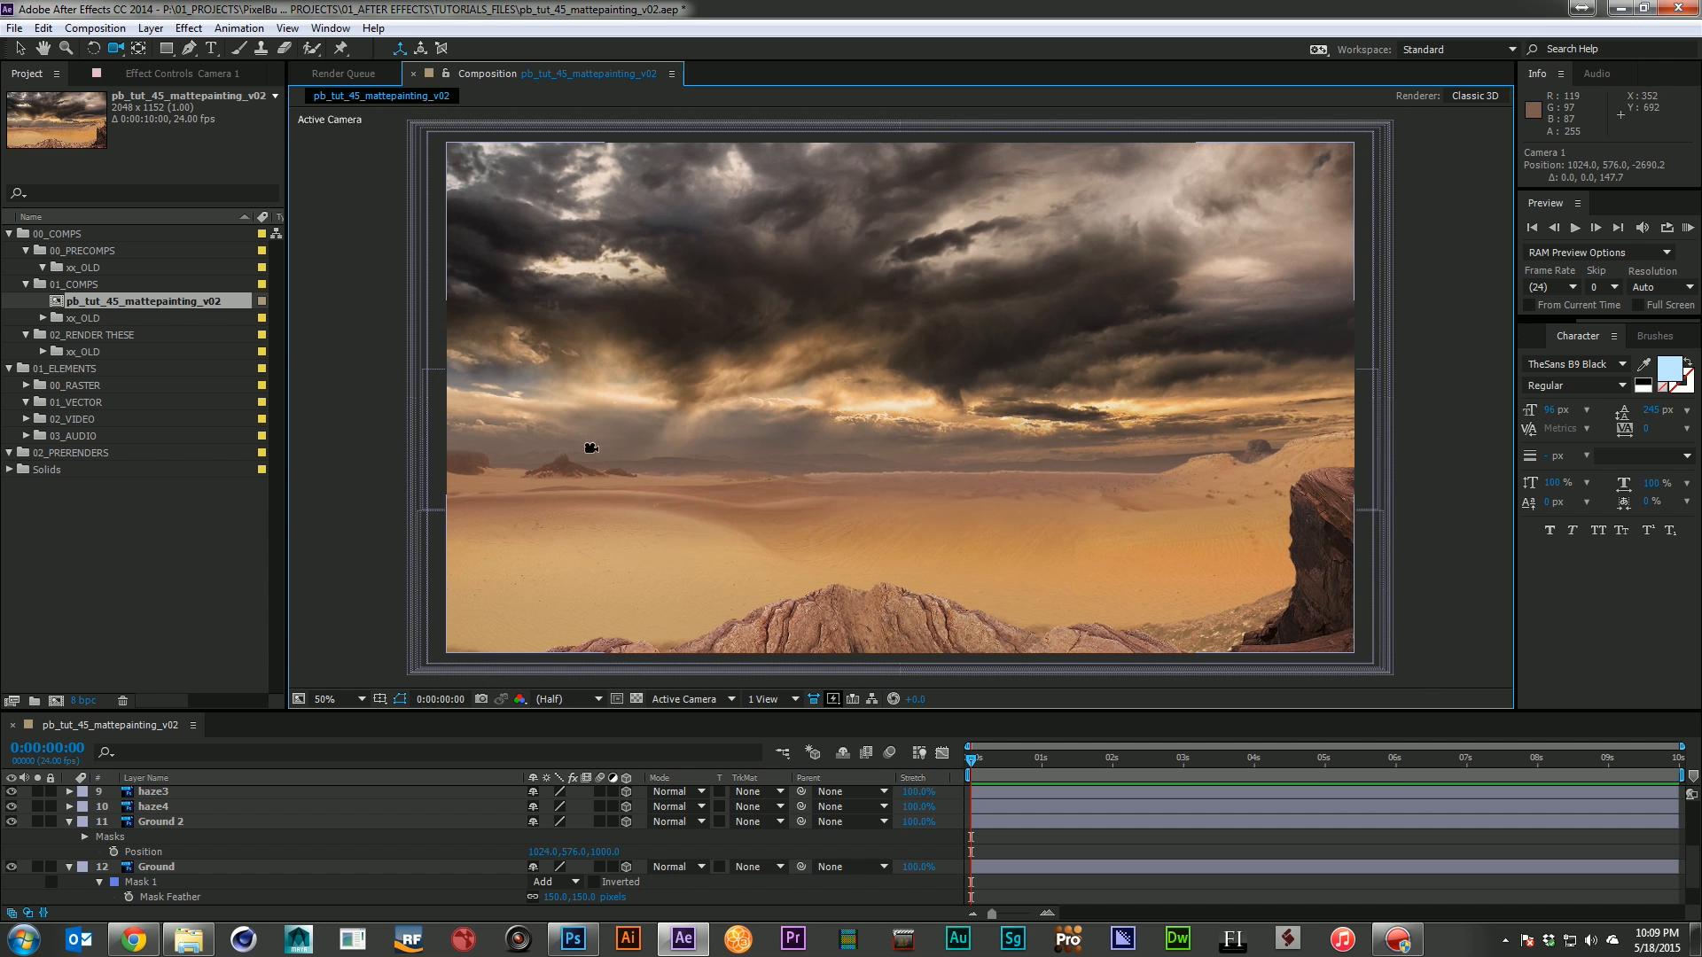
{"action": "left_click_drag", "start_coordinate": [948, 490], "coordinate": [912, 468]}
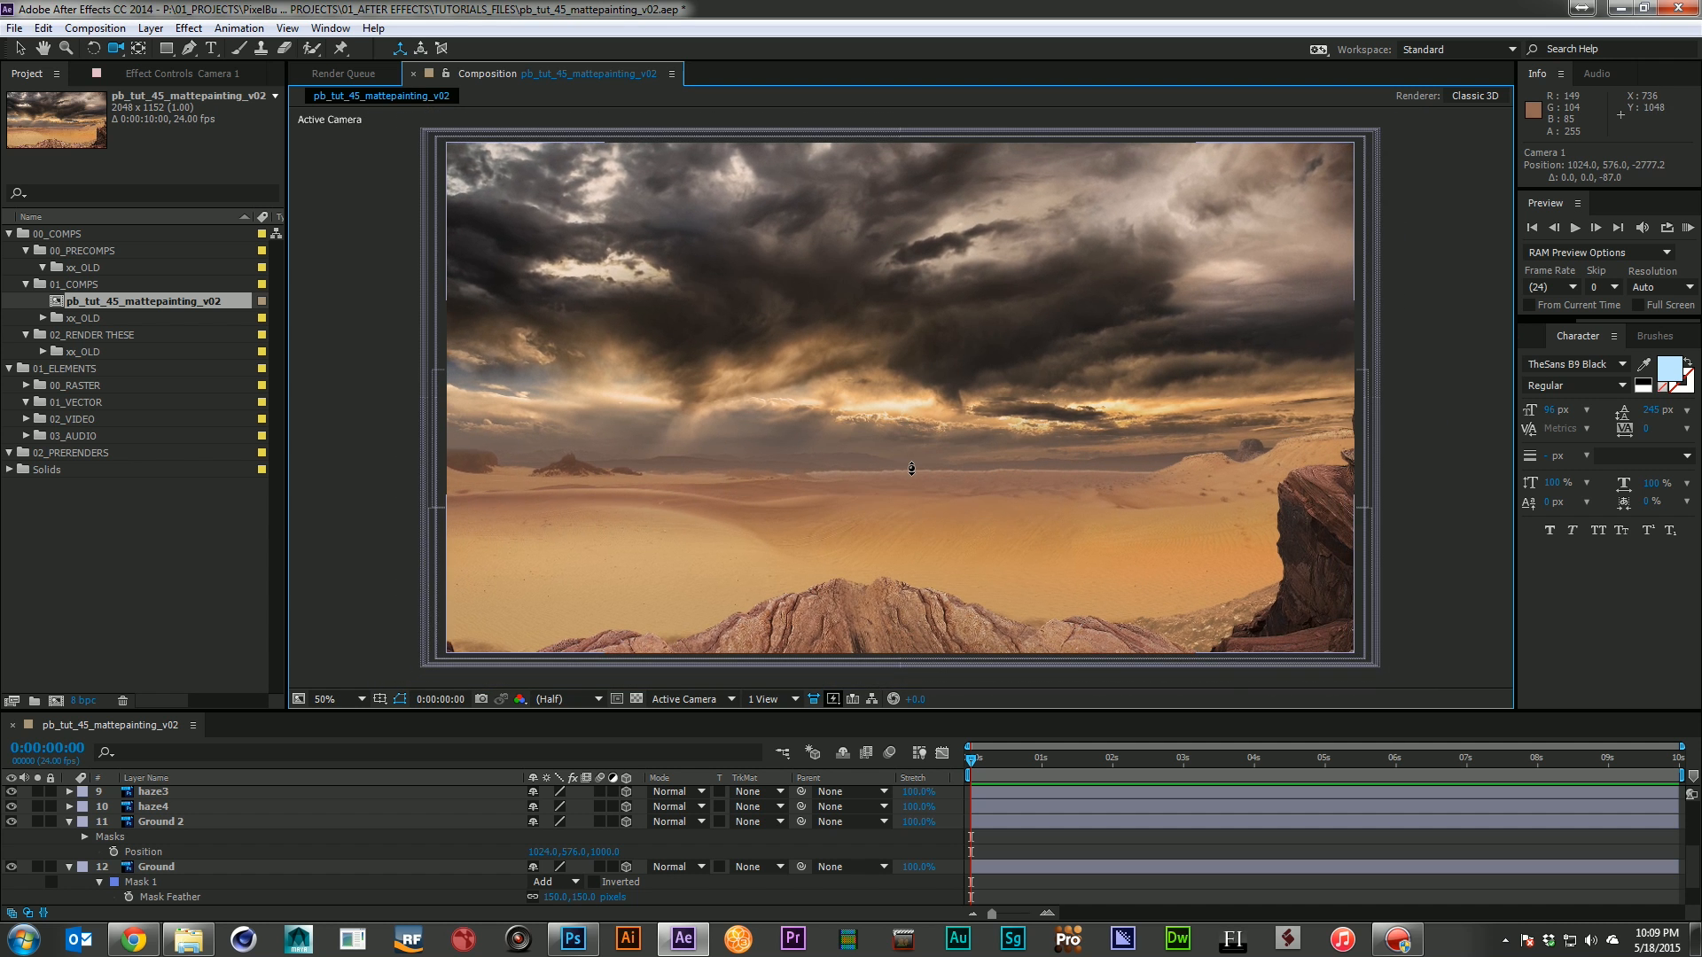
Select all layers and collapse their open properties in the timeline
{"action": "key", "text": "ctrl+a"}
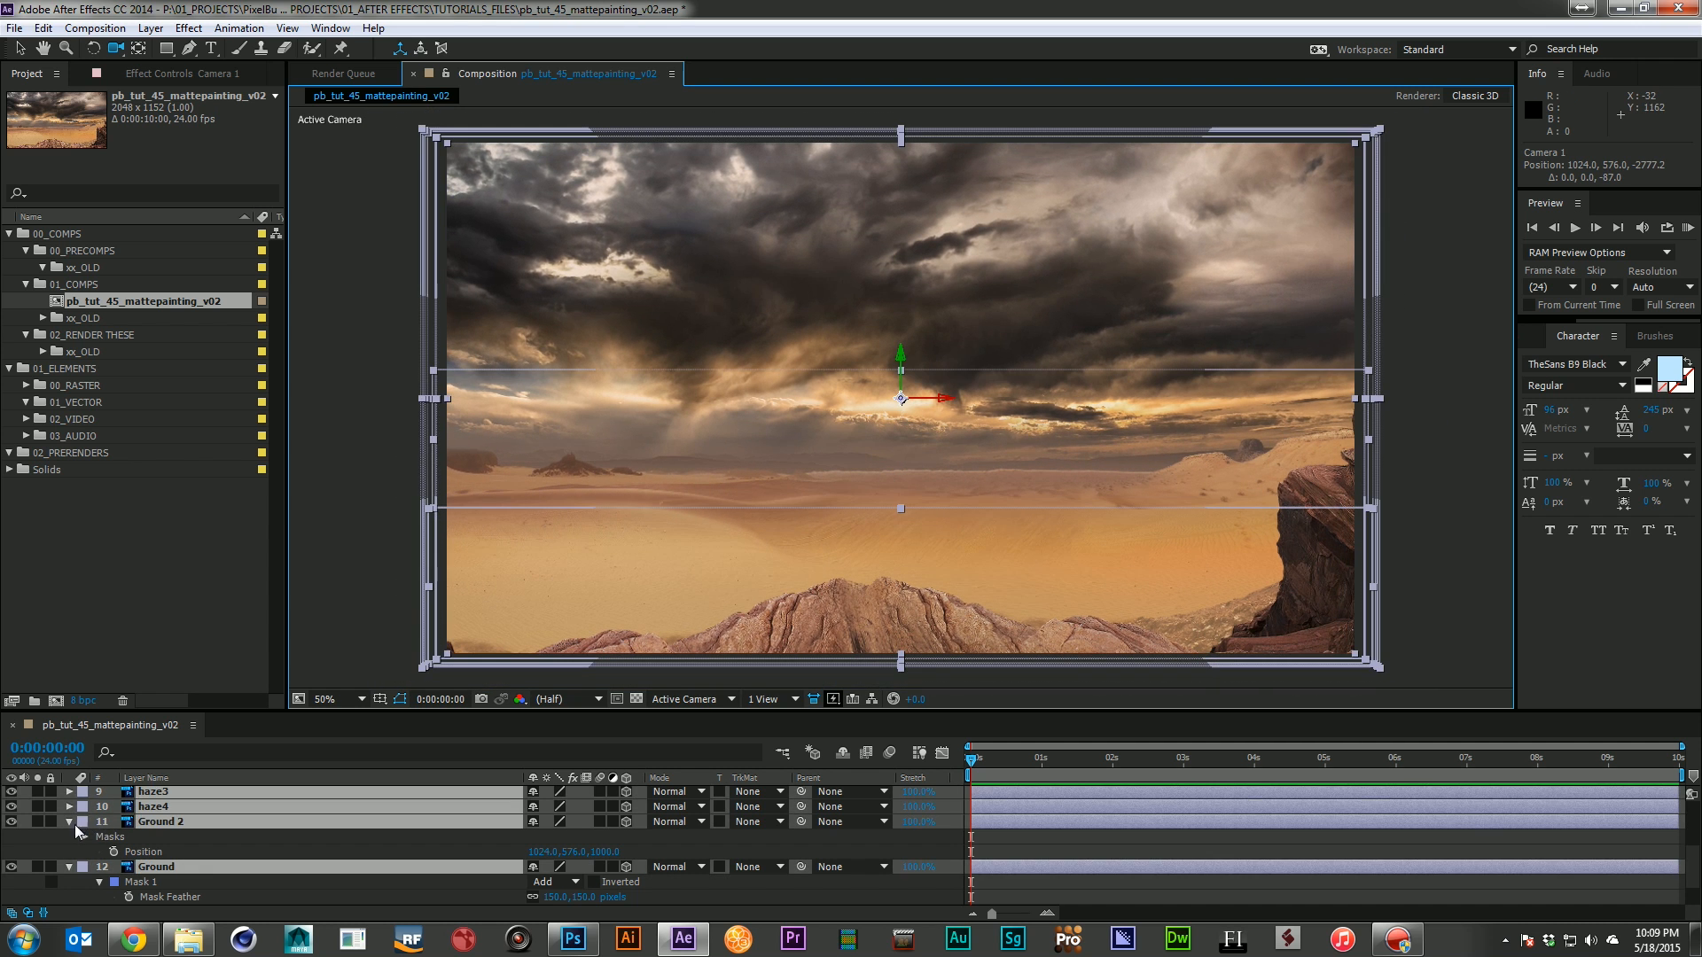
{"action": "left_click", "coordinate": [68, 823]}
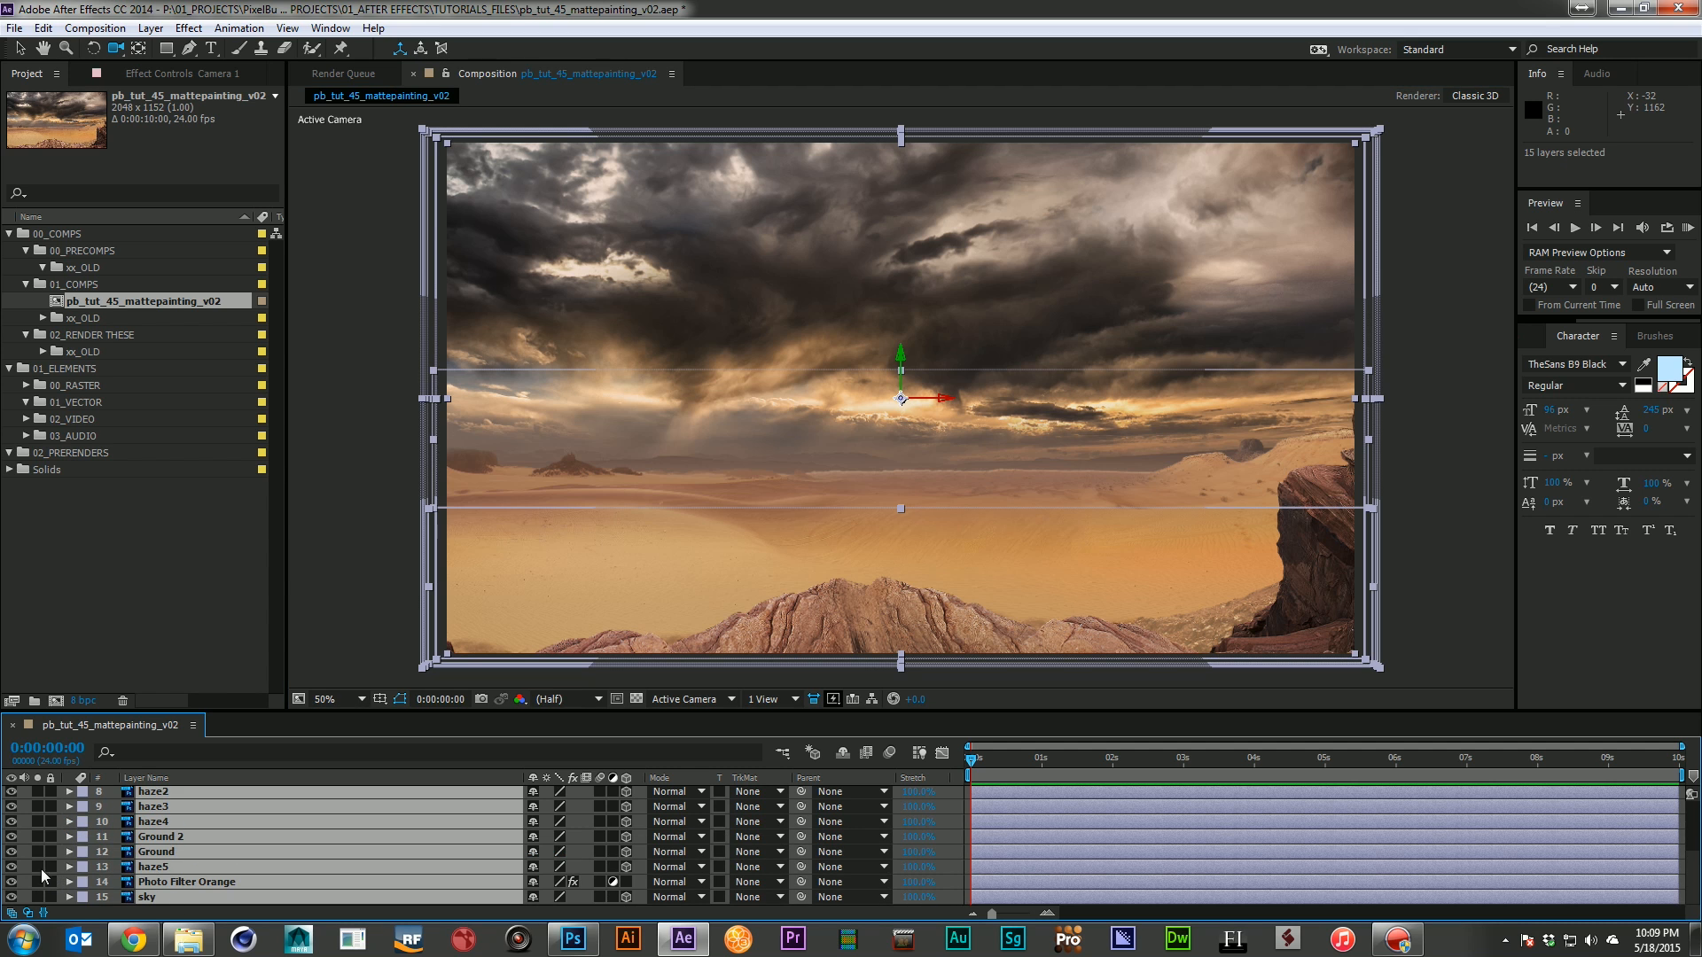
Duplicate the sky layer at the bottom of the layer stack
{"action": "key", "text": "F2"}
{"action": "left_click", "coordinate": [62, 892]}
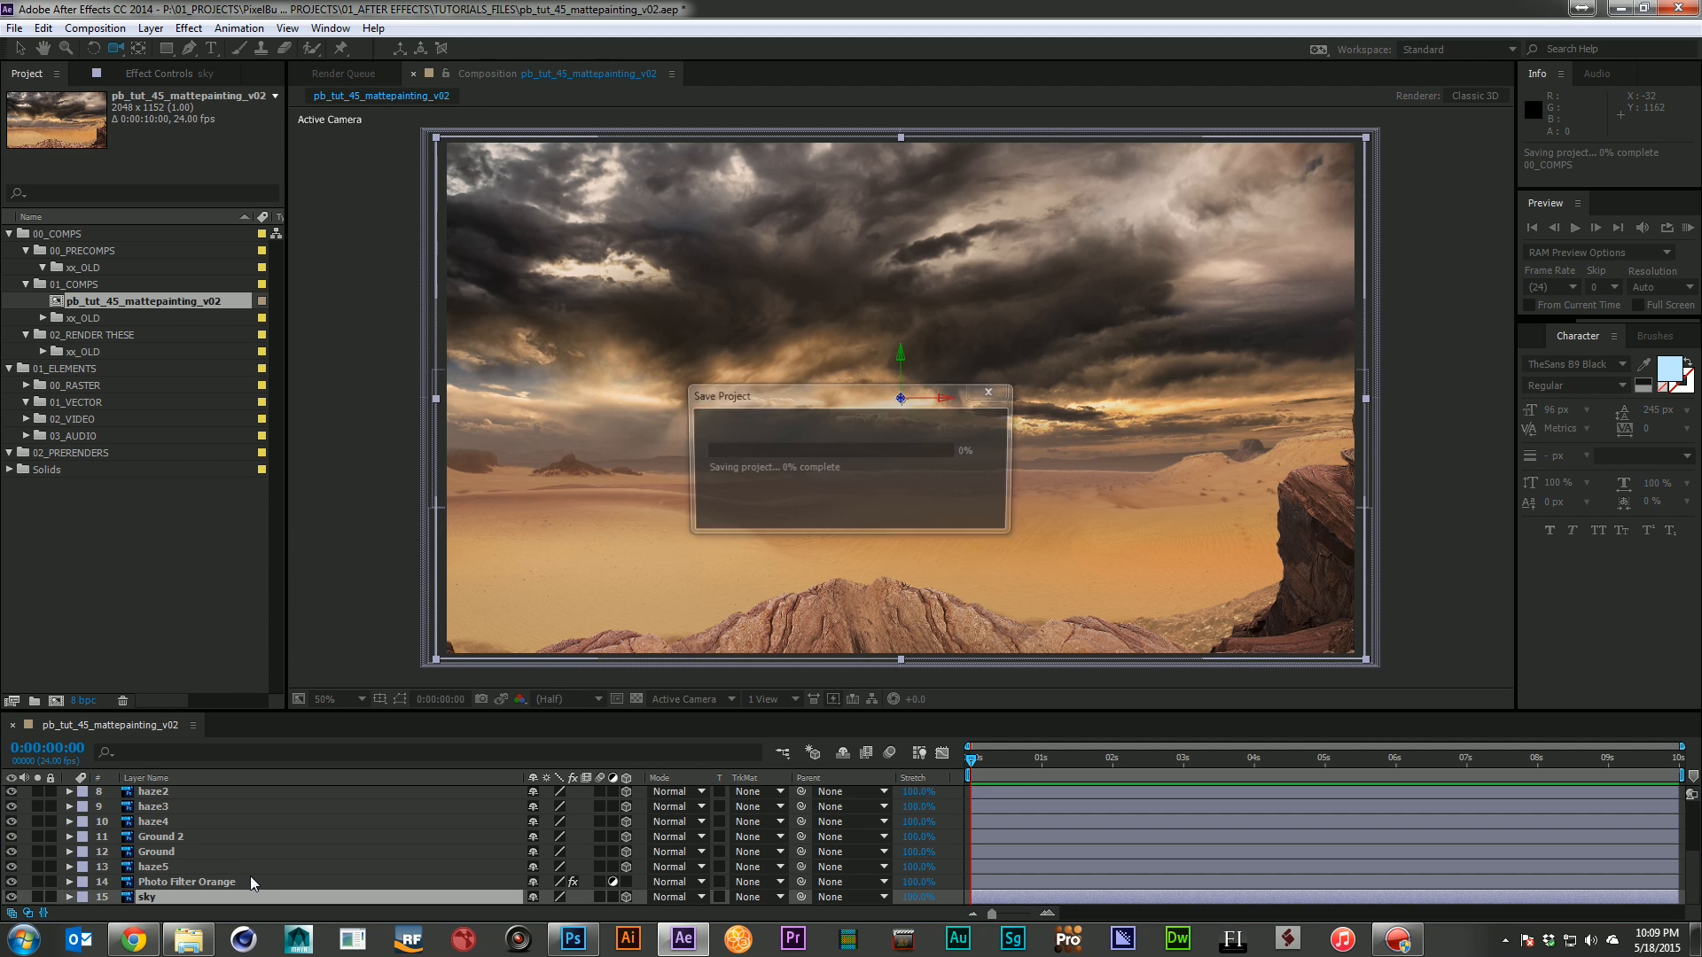
{"action": "key", "text": "ctrl+d"}
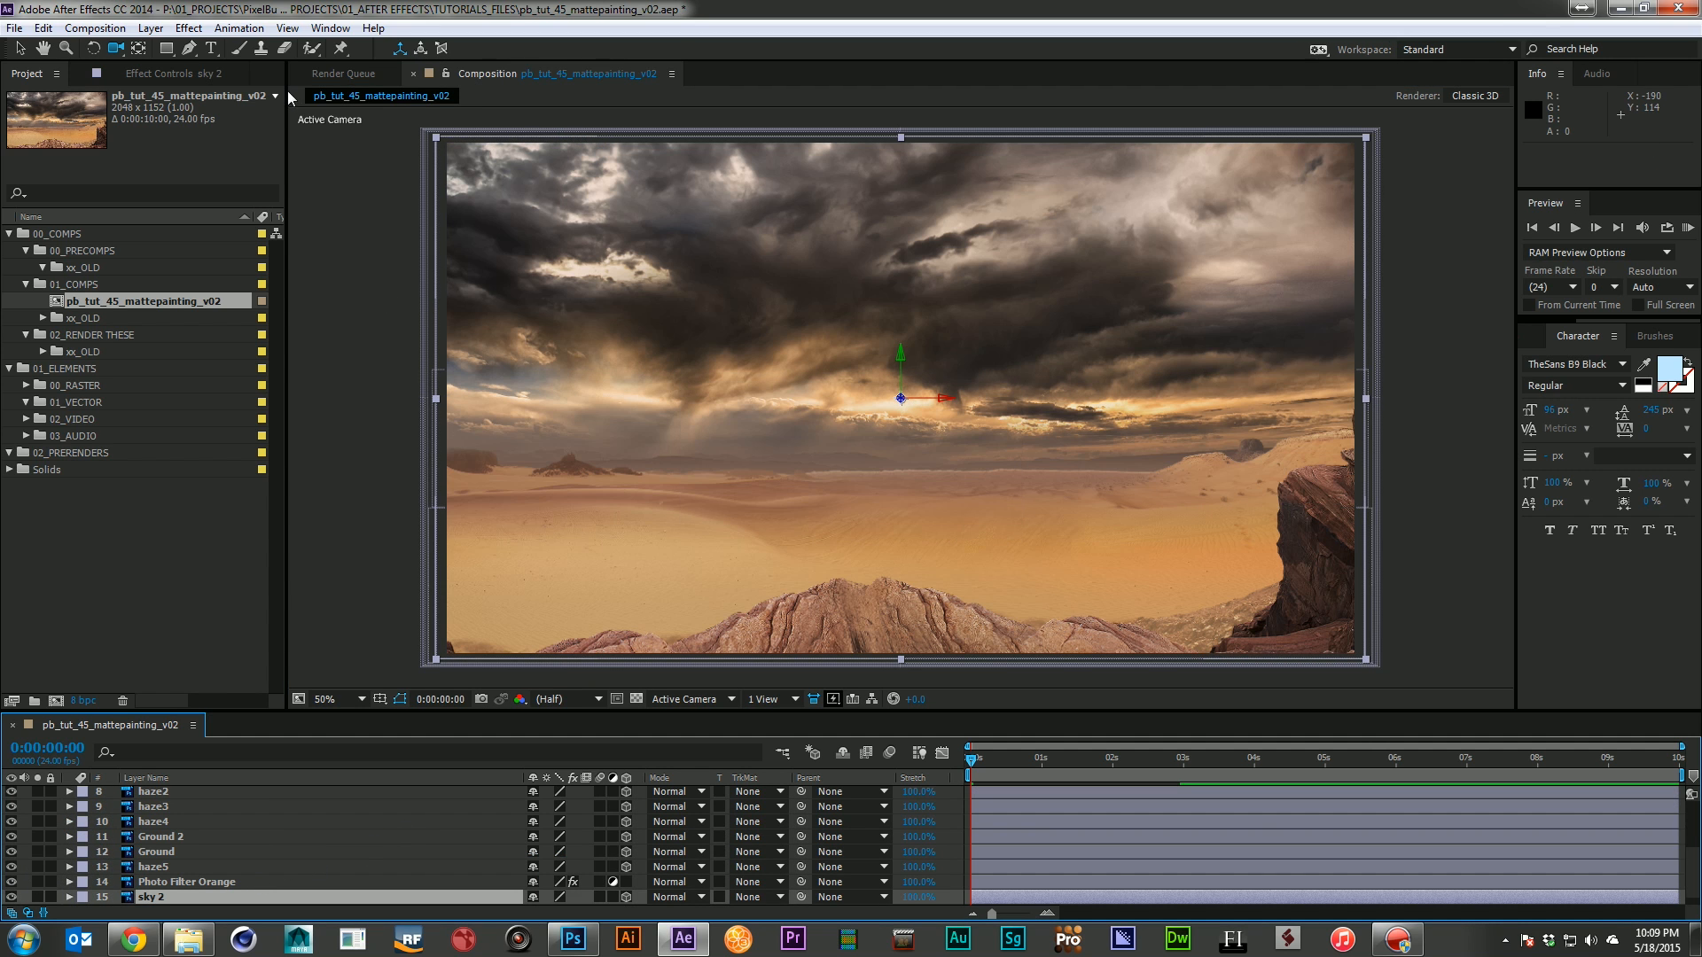
Draw a closed RotoBezier mask on sky 2 along the lower edge of the dark clouds, looping well outside the frame above
{"action": "left_click", "coordinate": [166, 49]}
{"action": "key", "text": "comma"}
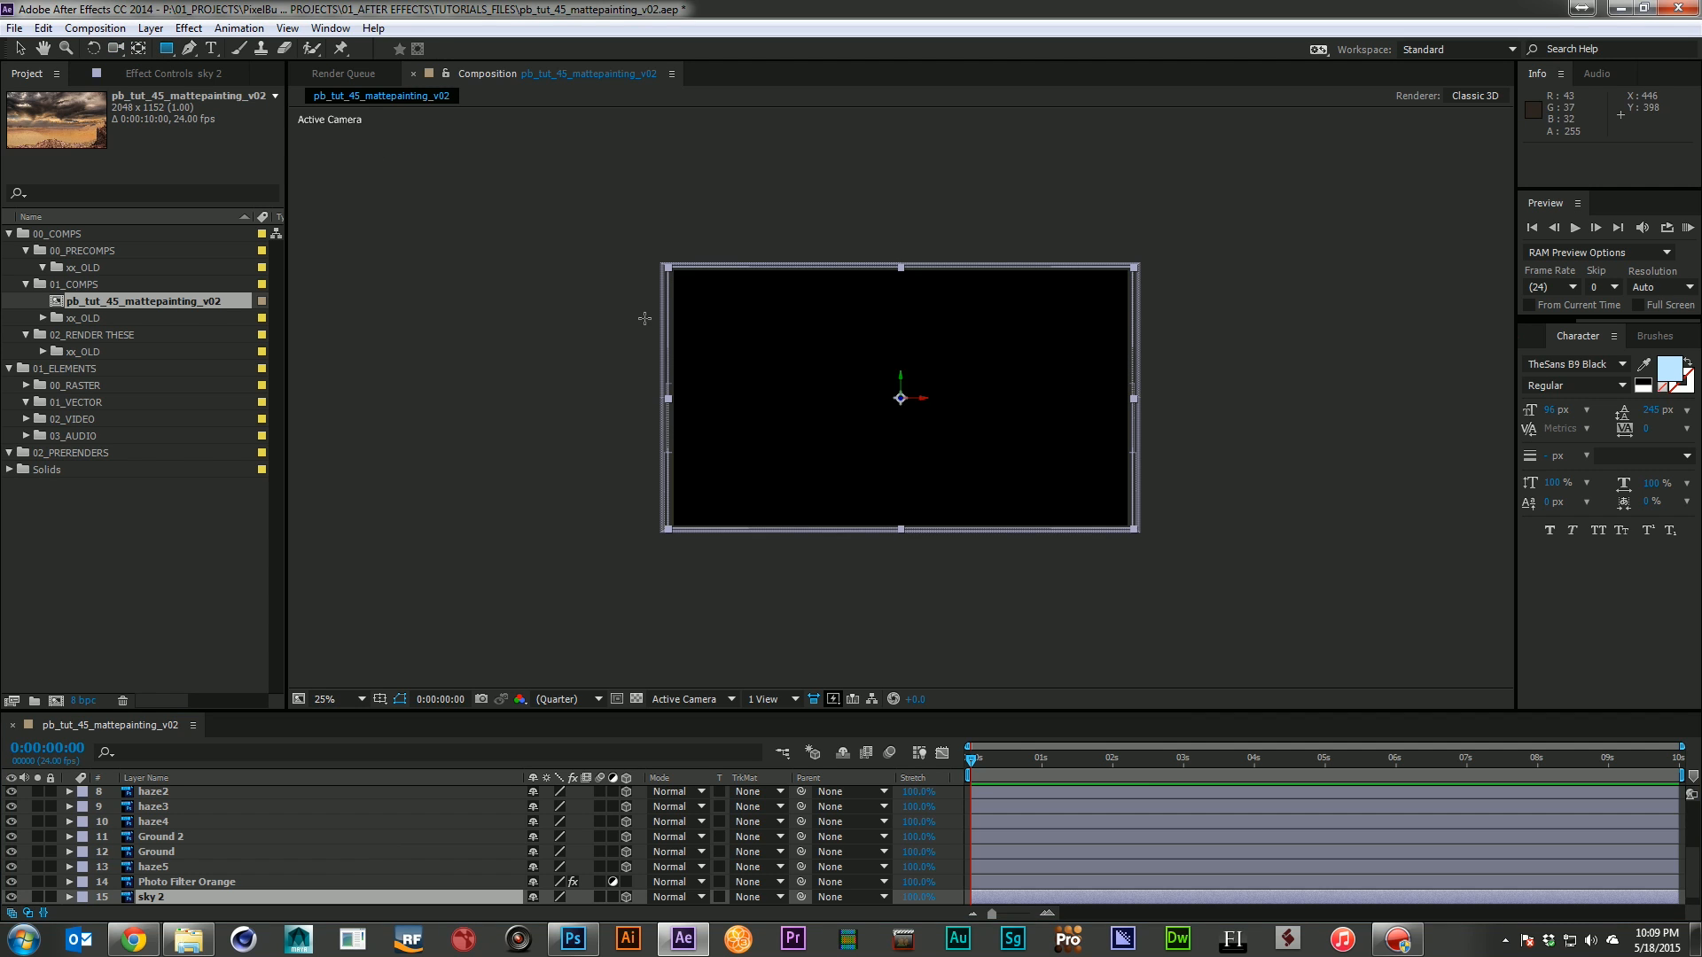
{"action": "key", "text": "g"}
{"action": "left_click", "coordinate": [454, 50]}
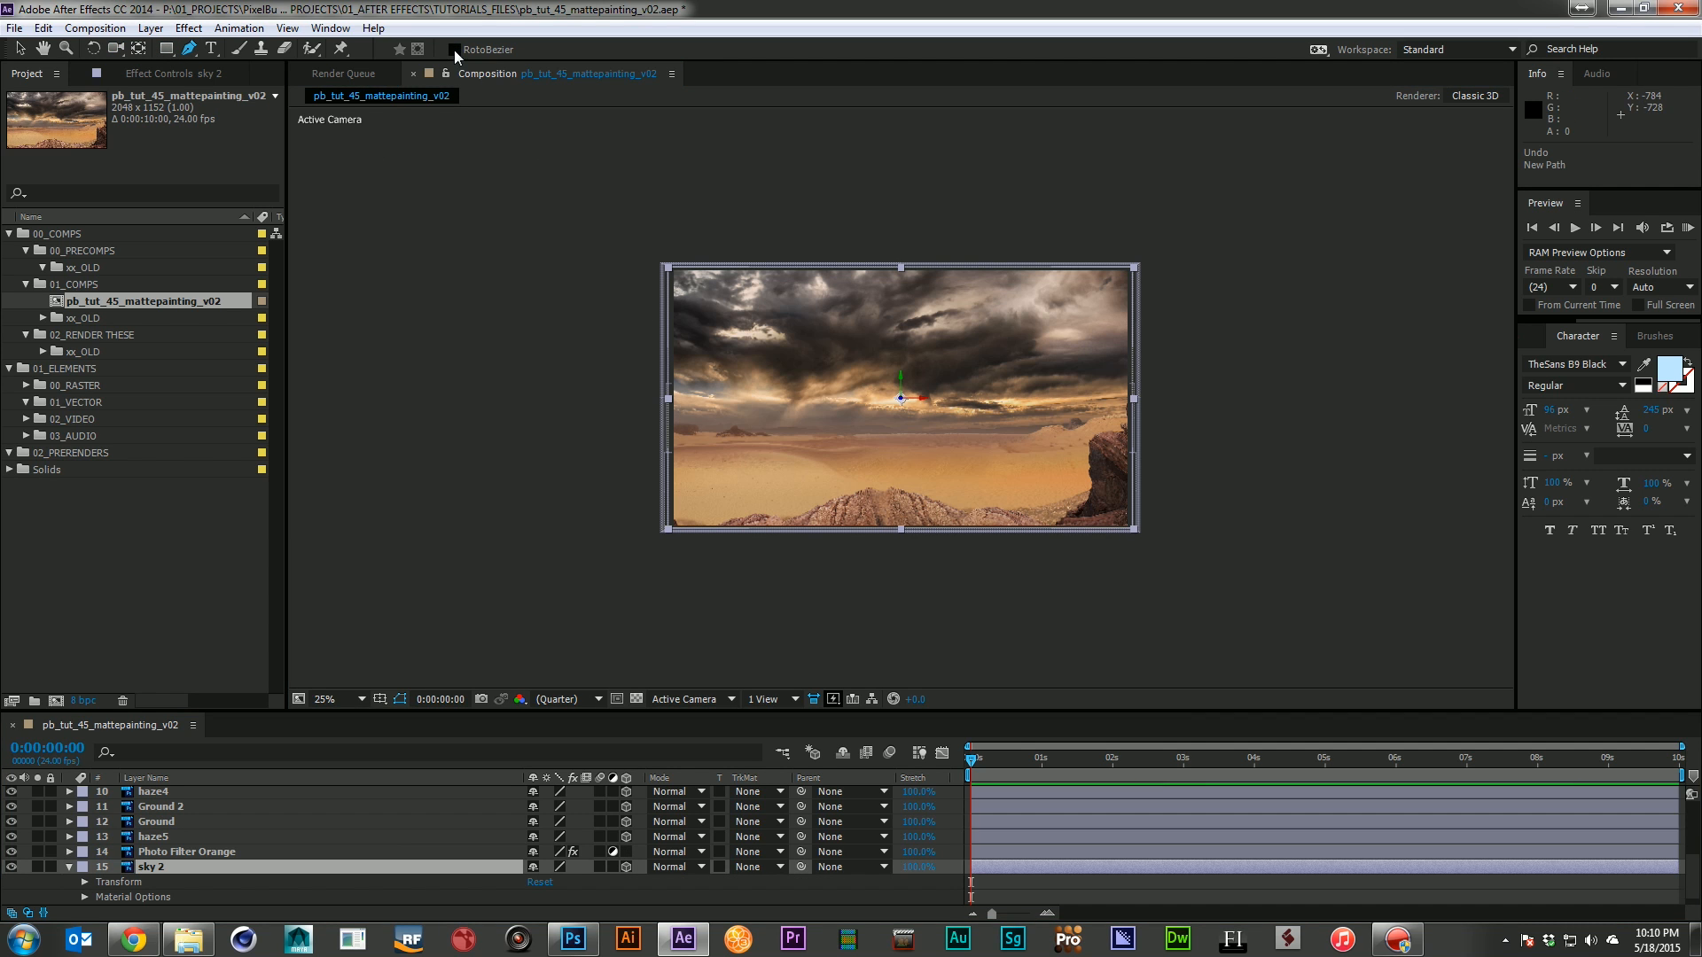
{"action": "left_click", "coordinate": [560, 175]}
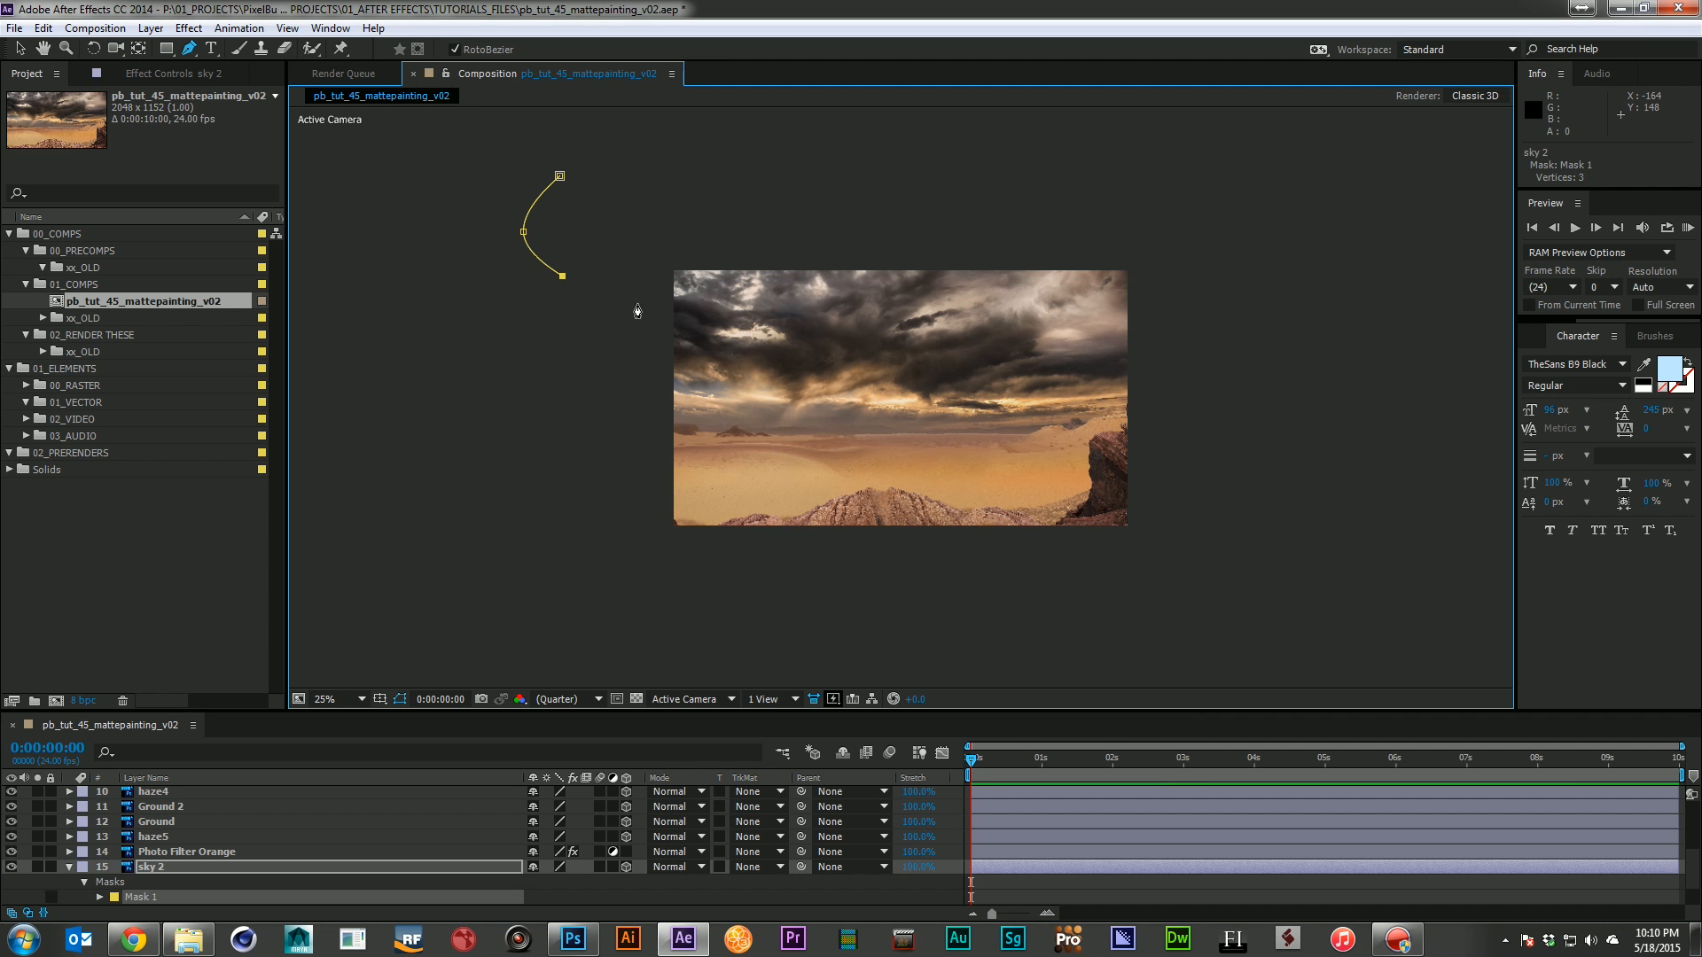
{"action": "left_click", "coordinate": [786, 345]}
{"action": "left_click", "coordinate": [809, 361]}
{"action": "left_click", "coordinate": [842, 374]}
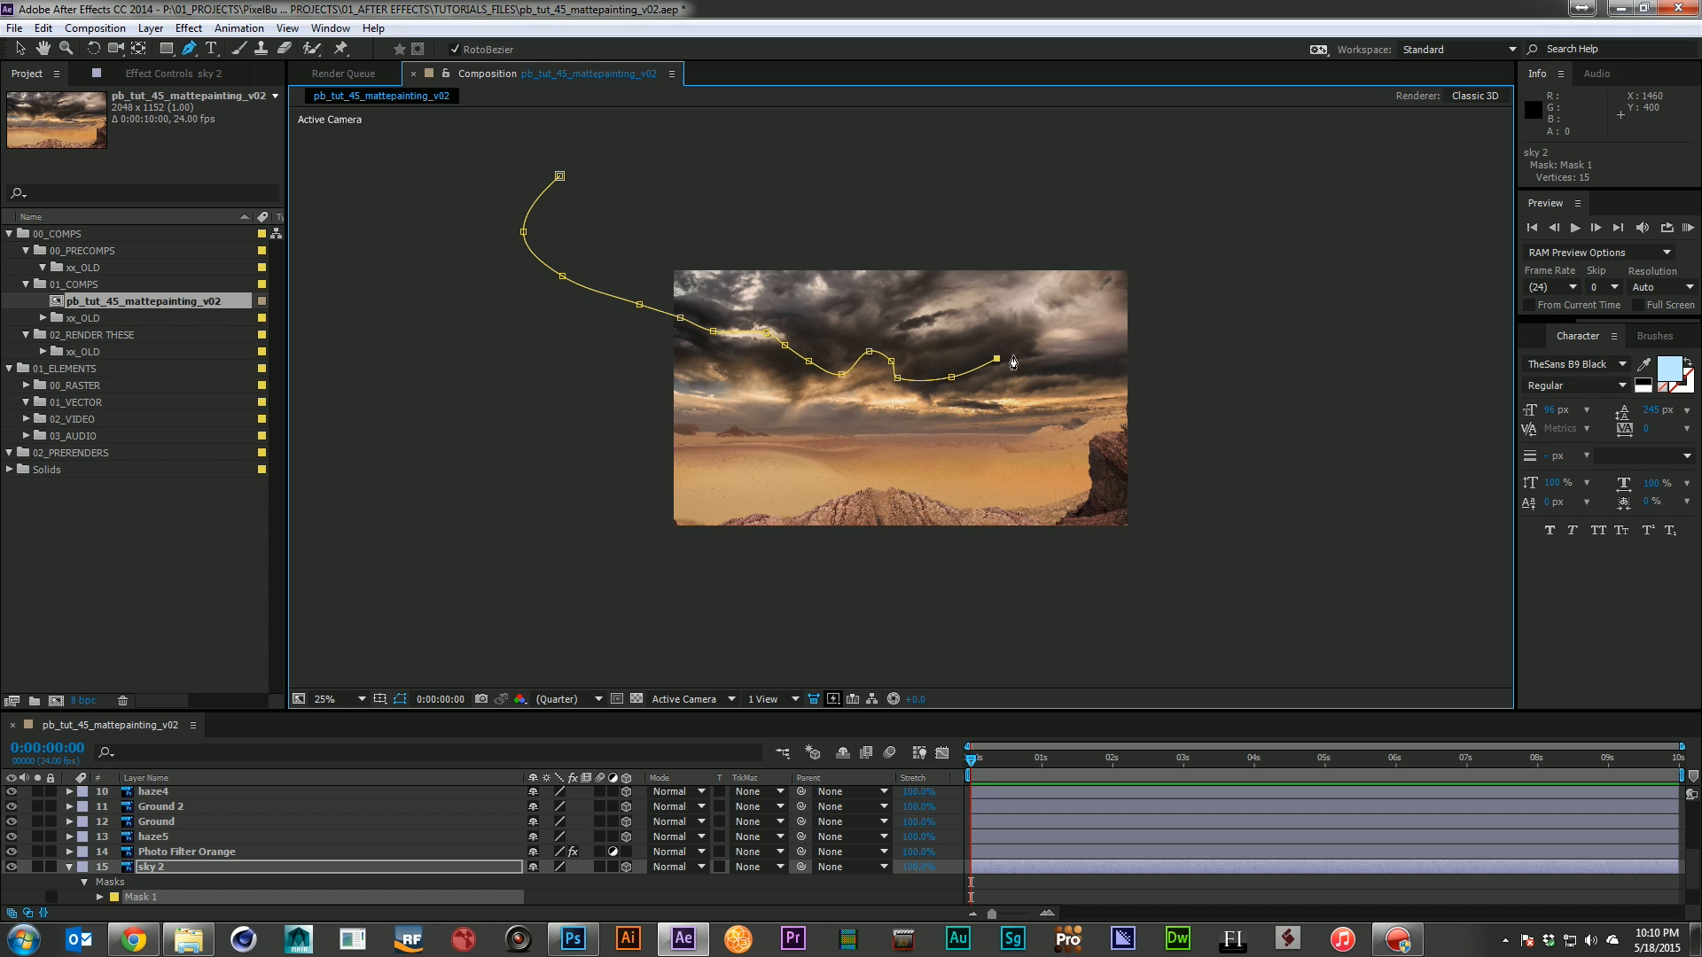
{"action": "left_click", "coordinate": [1214, 251]}
{"action": "left_click", "coordinate": [1195, 147]}
{"action": "left_click", "coordinate": [1028, 133]}
{"action": "left_click", "coordinate": [677, 150]}
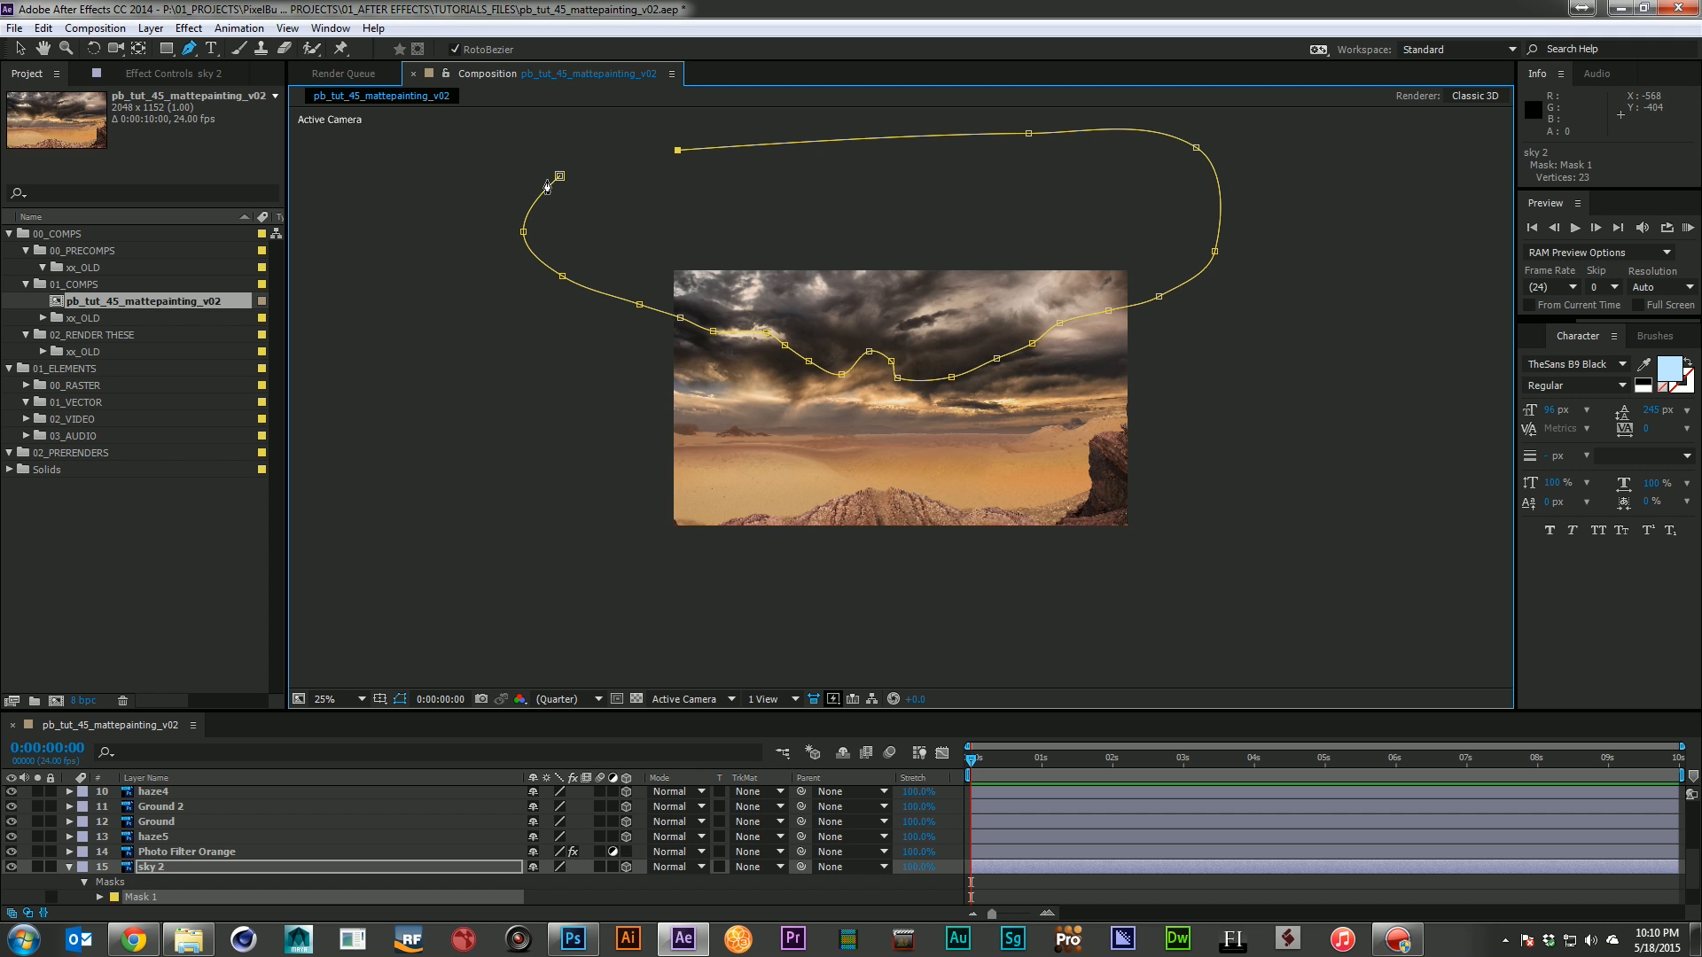
{"action": "left_click", "coordinate": [559, 177]}
{"action": "key", "text": "period"}
{"action": "key", "text": "period"}
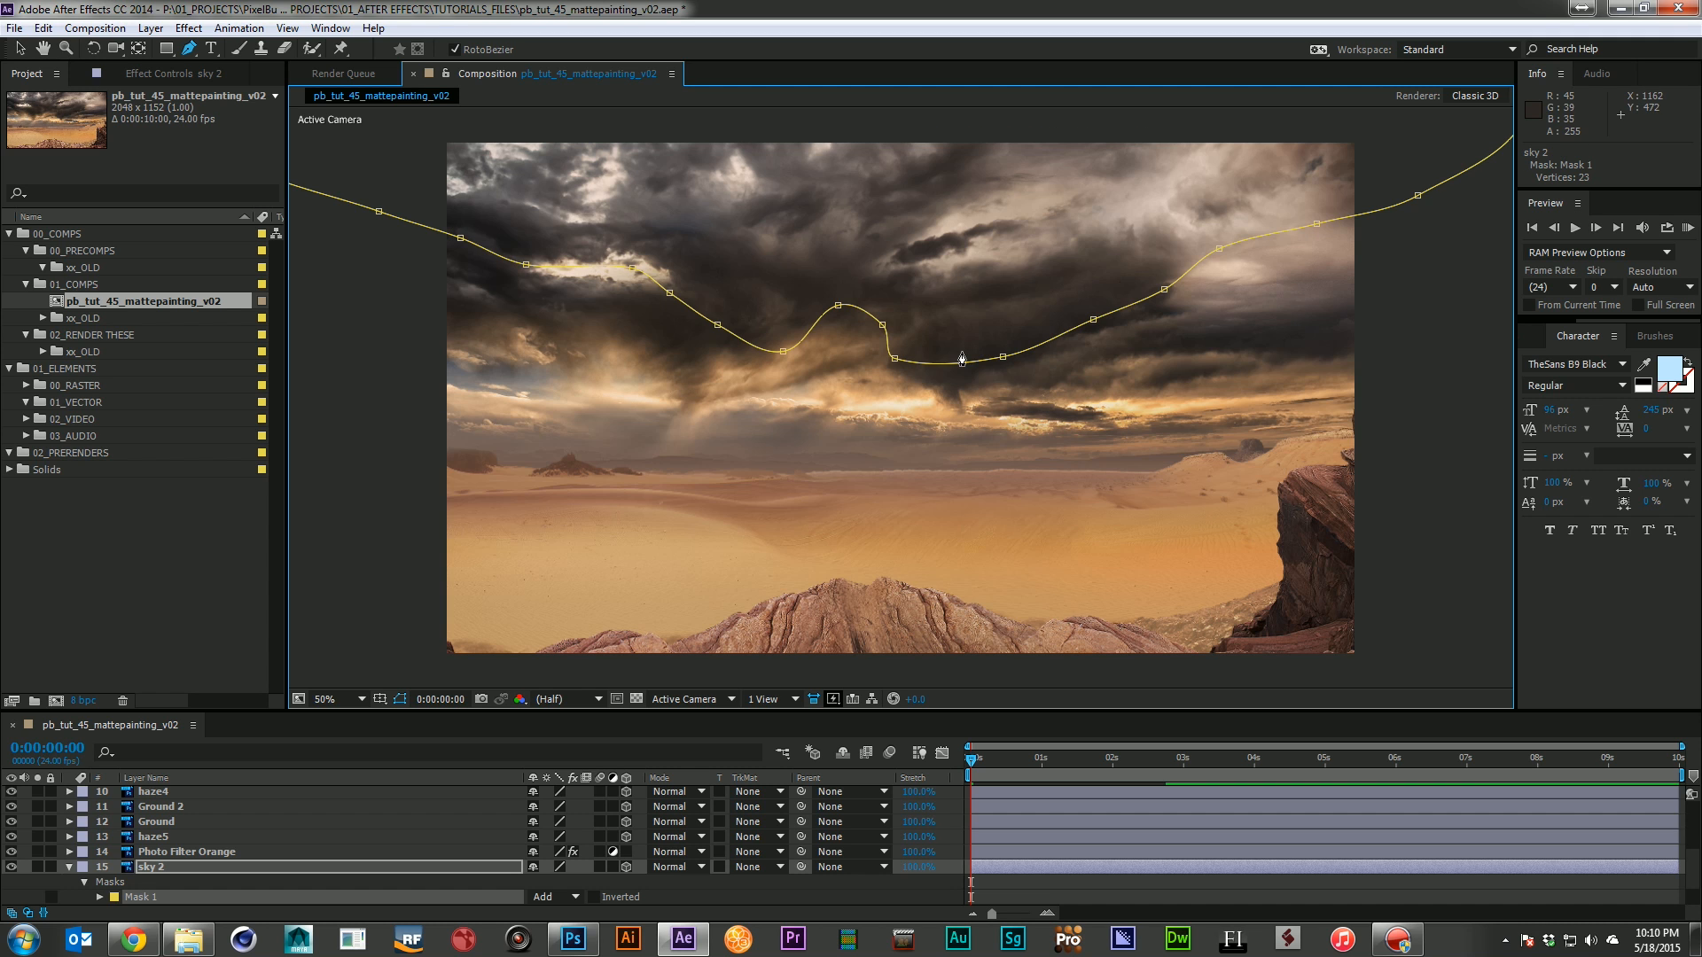
Set the sky 2 layer's Z position to 1500 and scale it to 157% to fit the frame
{"action": "scroll", "coordinate": [500, 863], "scroll_direction": "down", "scroll_amount": 2}
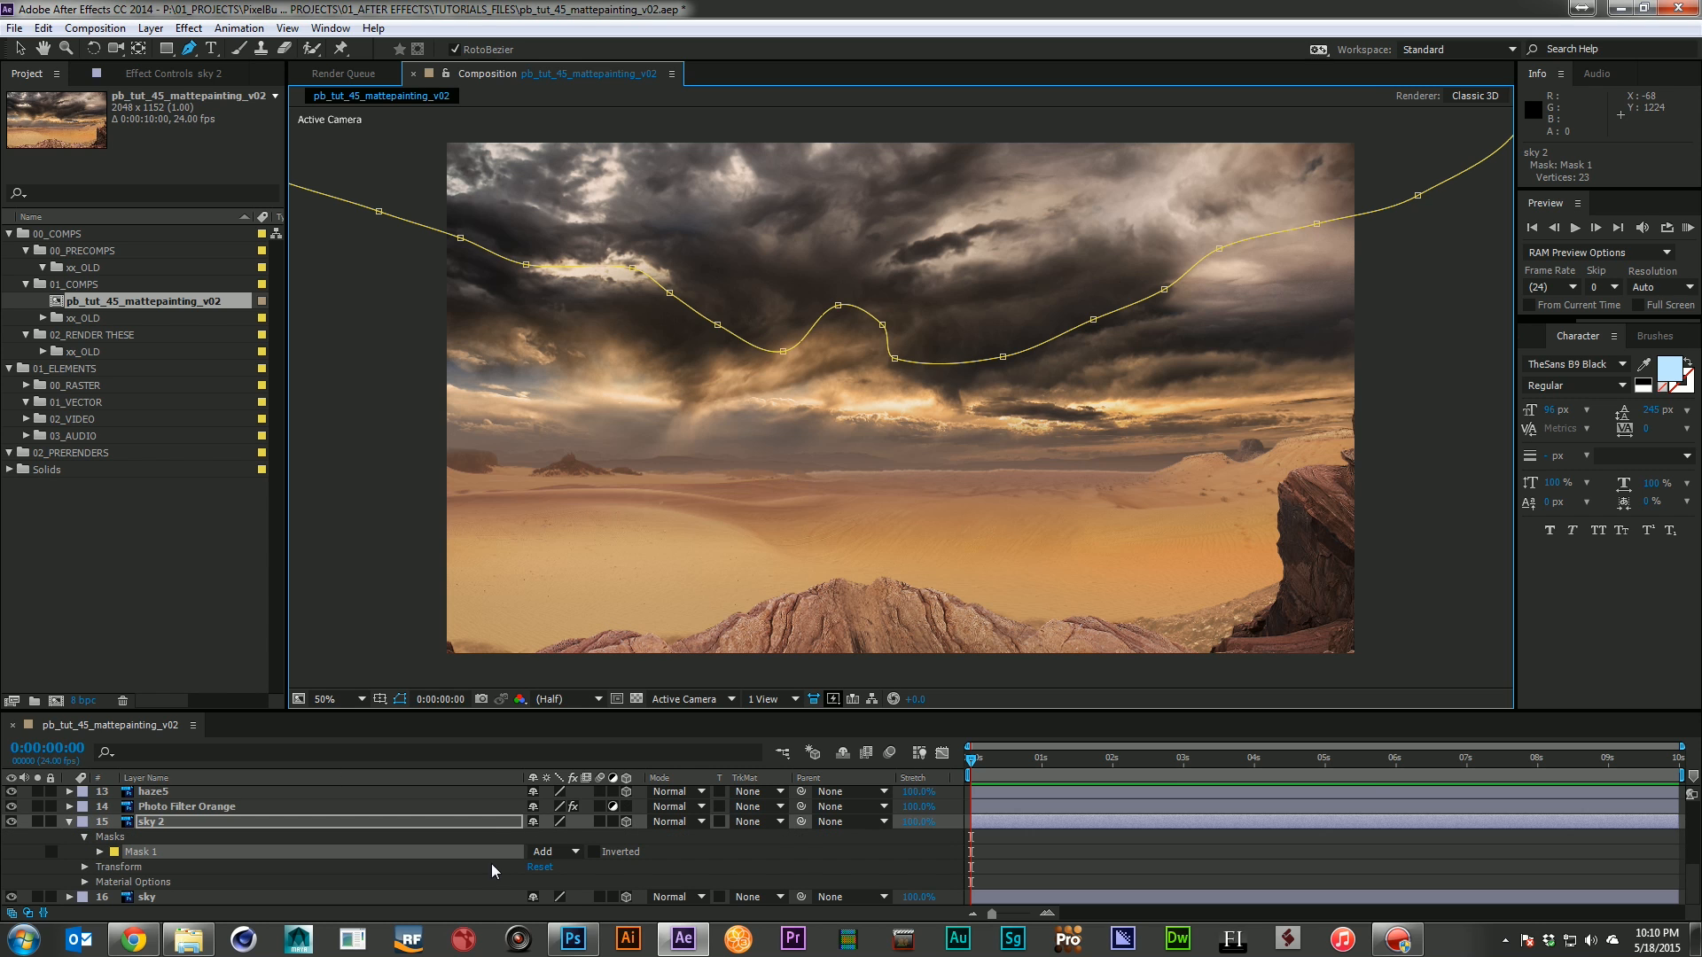
{"action": "key", "text": "p"}
{"action": "left_click", "coordinate": [614, 883]}
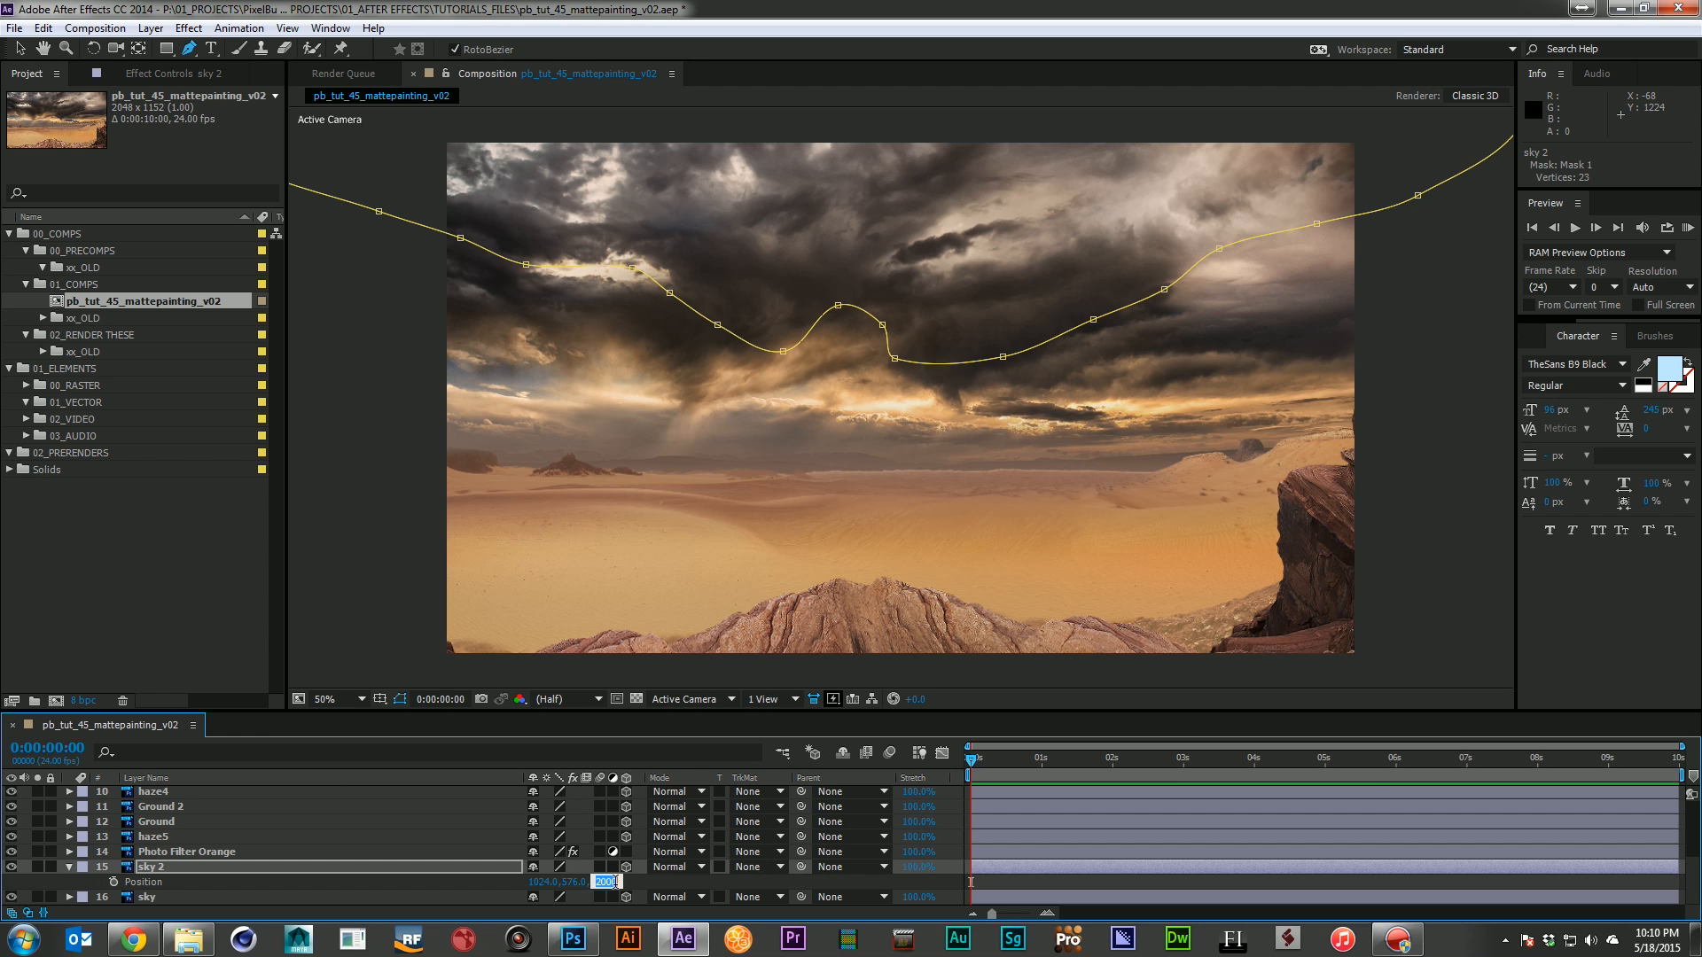
{"action": "type", "text": "1500"}
{"action": "key", "text": "Return"}
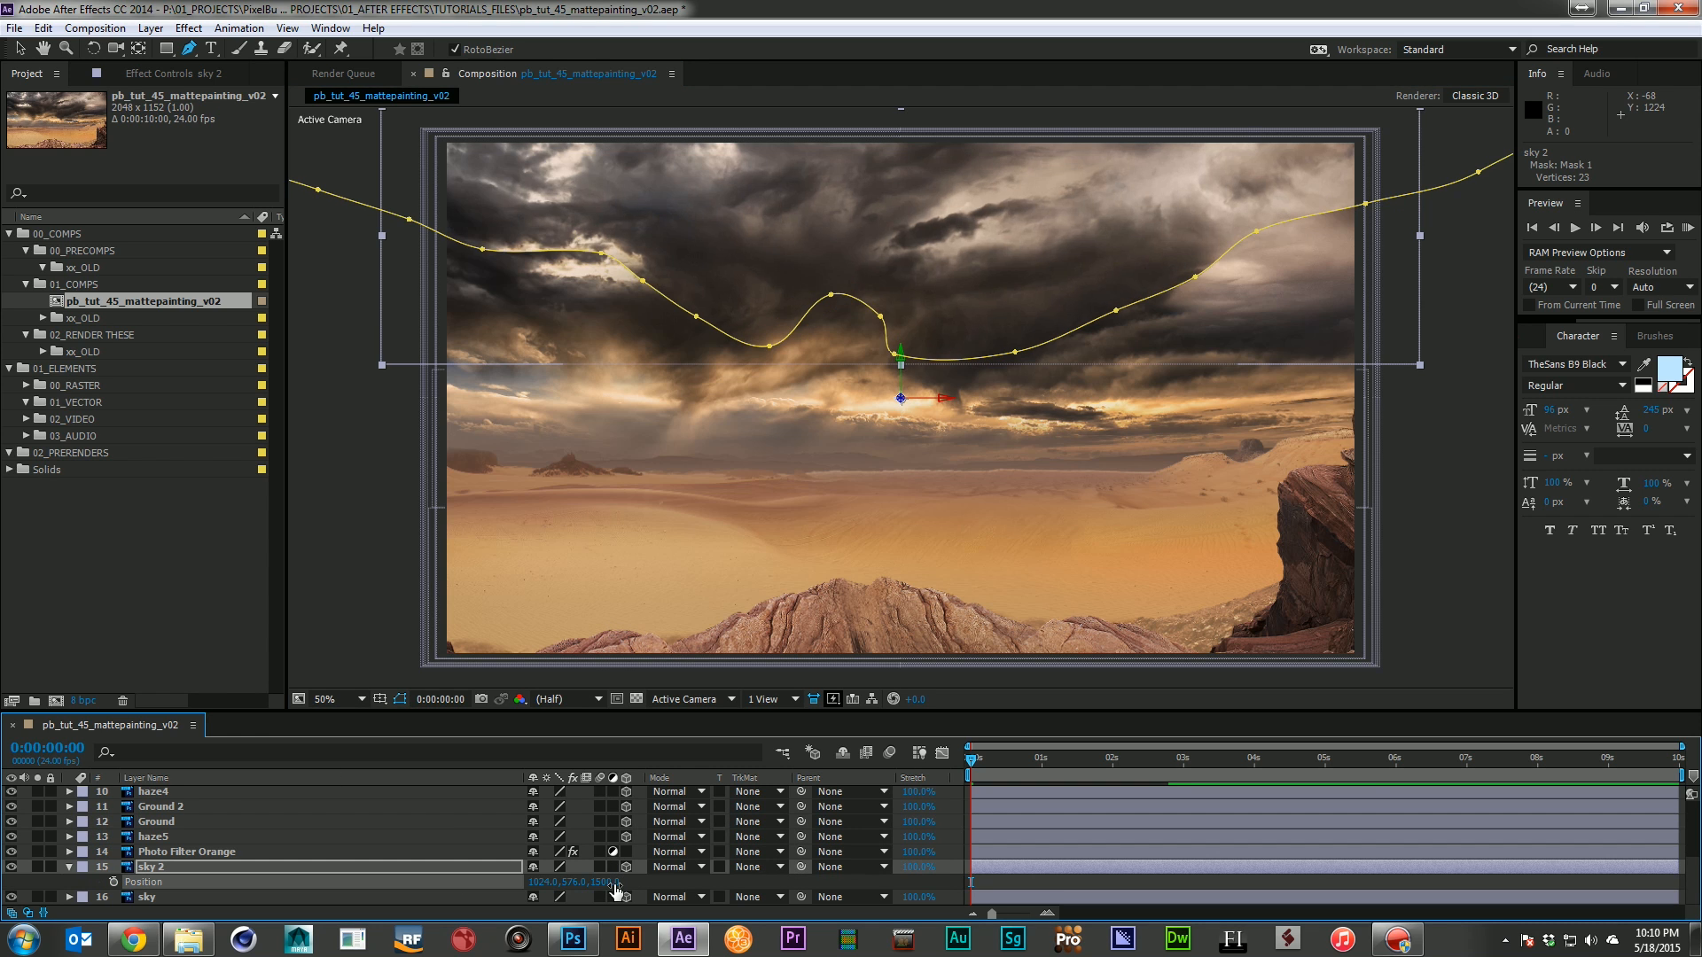
{"action": "key", "text": "s"}
{"action": "left_click_drag", "start_coordinate": [615, 882], "coordinate": [607, 882]}
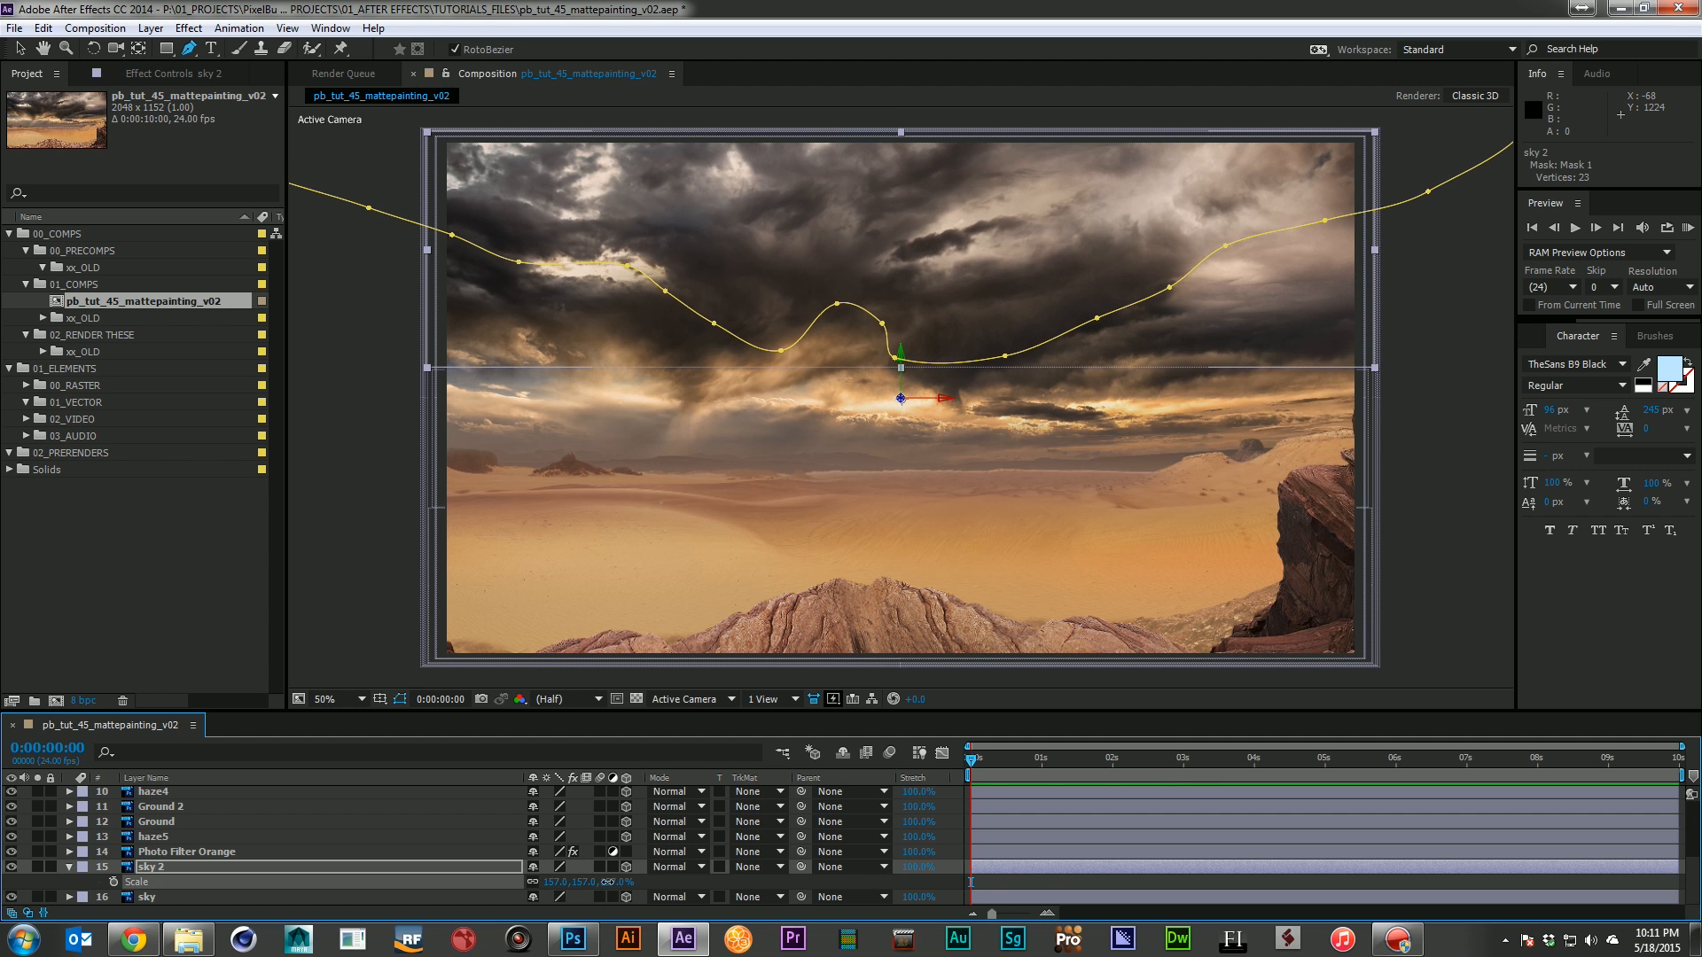
Feather the sky 2 mask by 150 pixels
{"action": "key", "text": "f"}
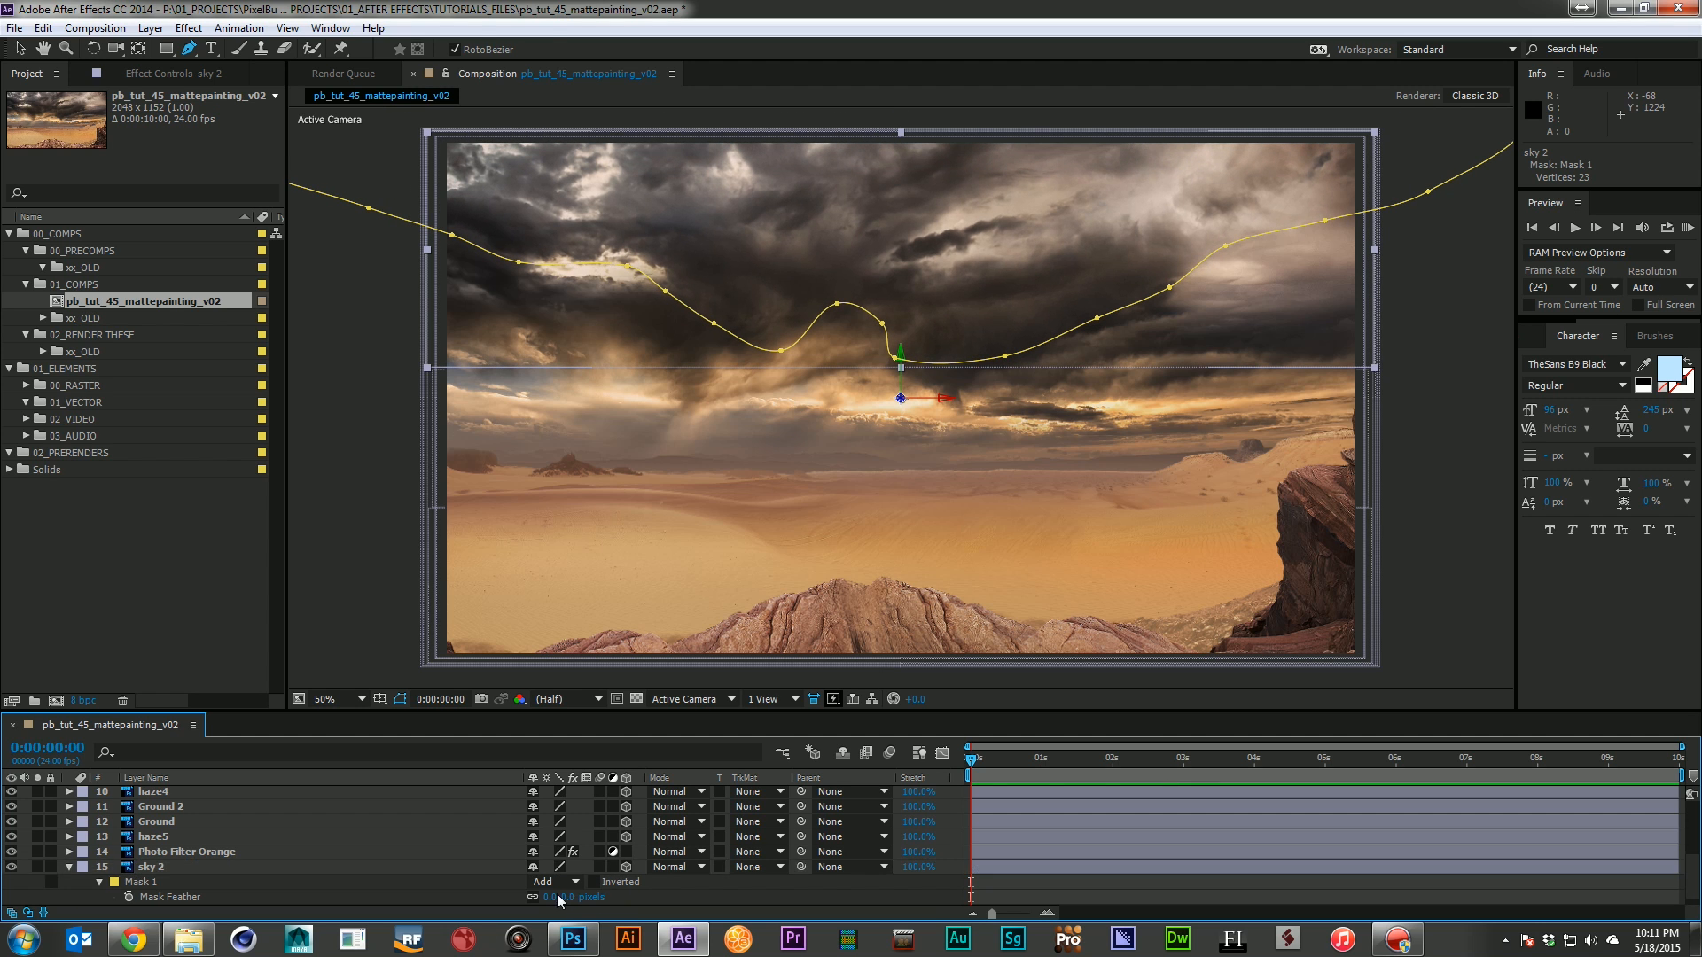
{"action": "left_click", "coordinate": [568, 896]}
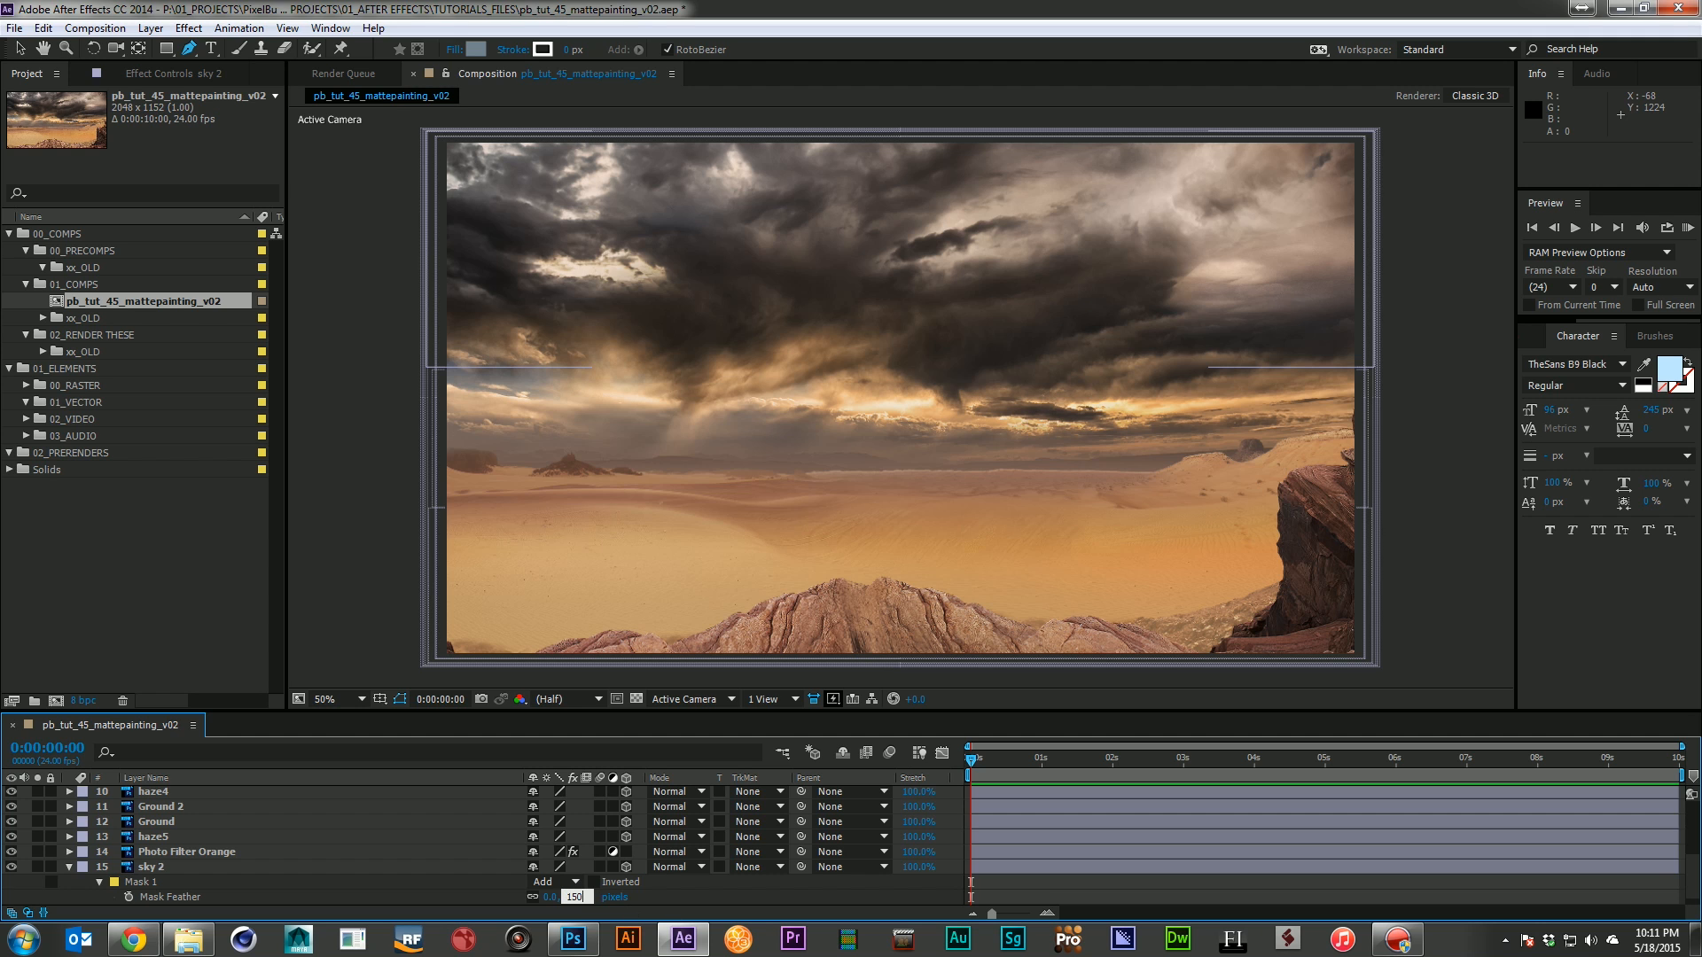
{"action": "key", "text": "Return"}
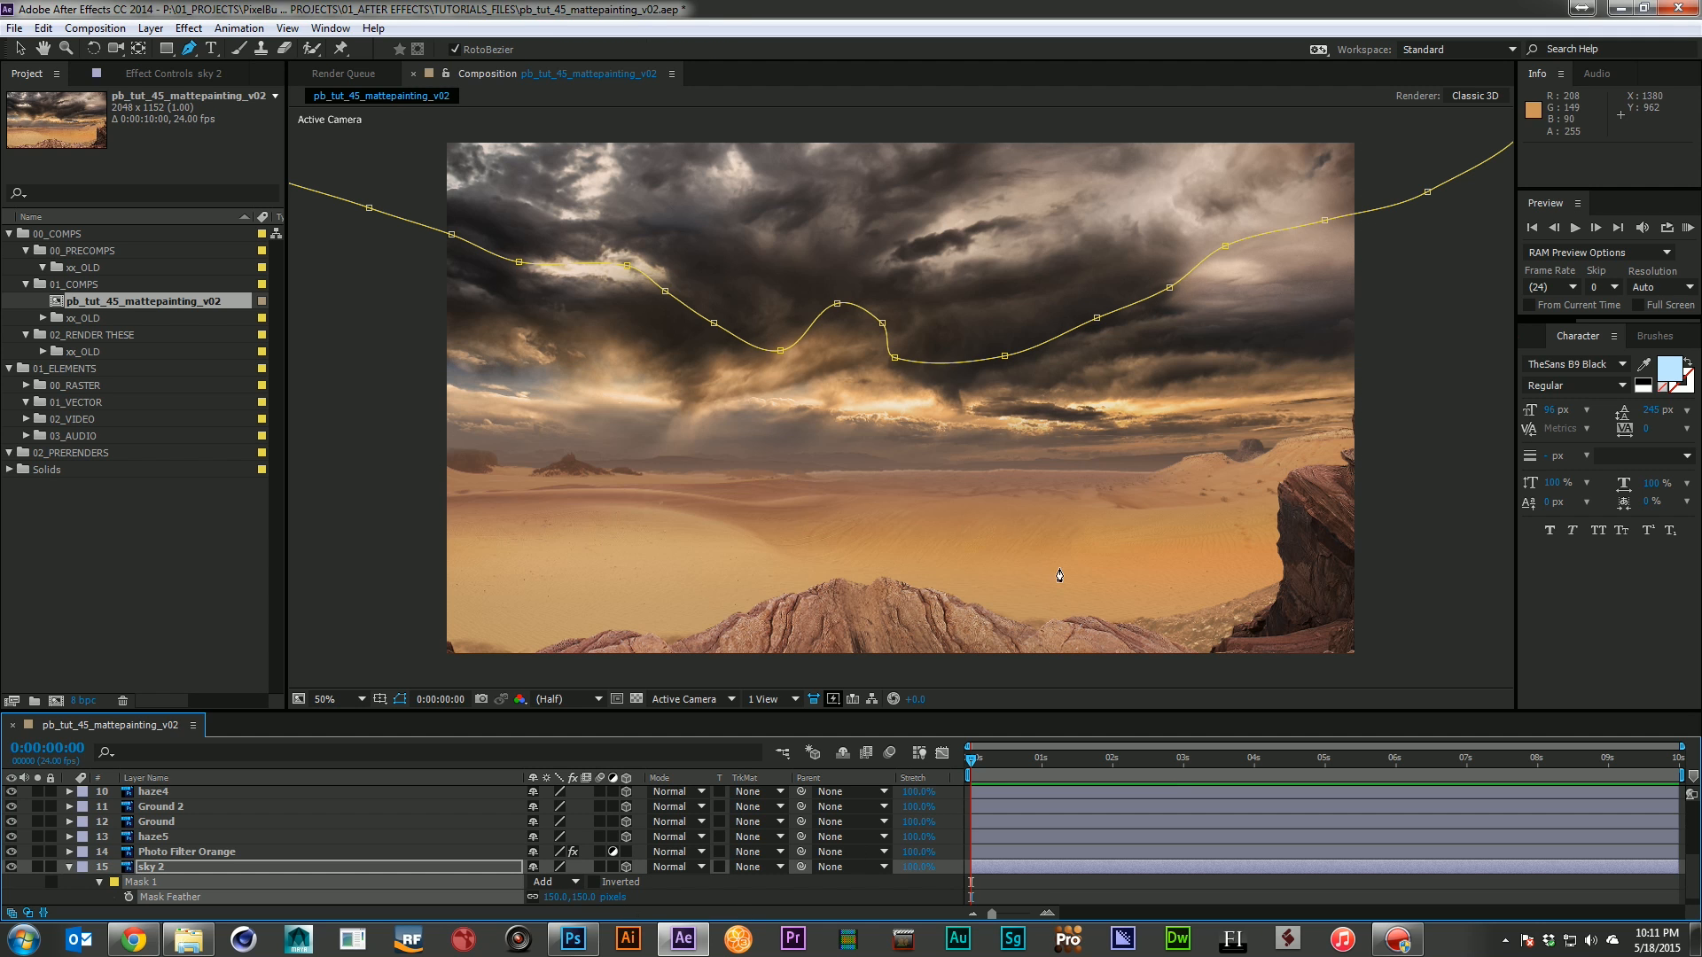
Dolly Camera 1 to Z -2800.7 while checking the sky separation, and collapse the sky 2 properties
{"action": "key", "text": "v"}
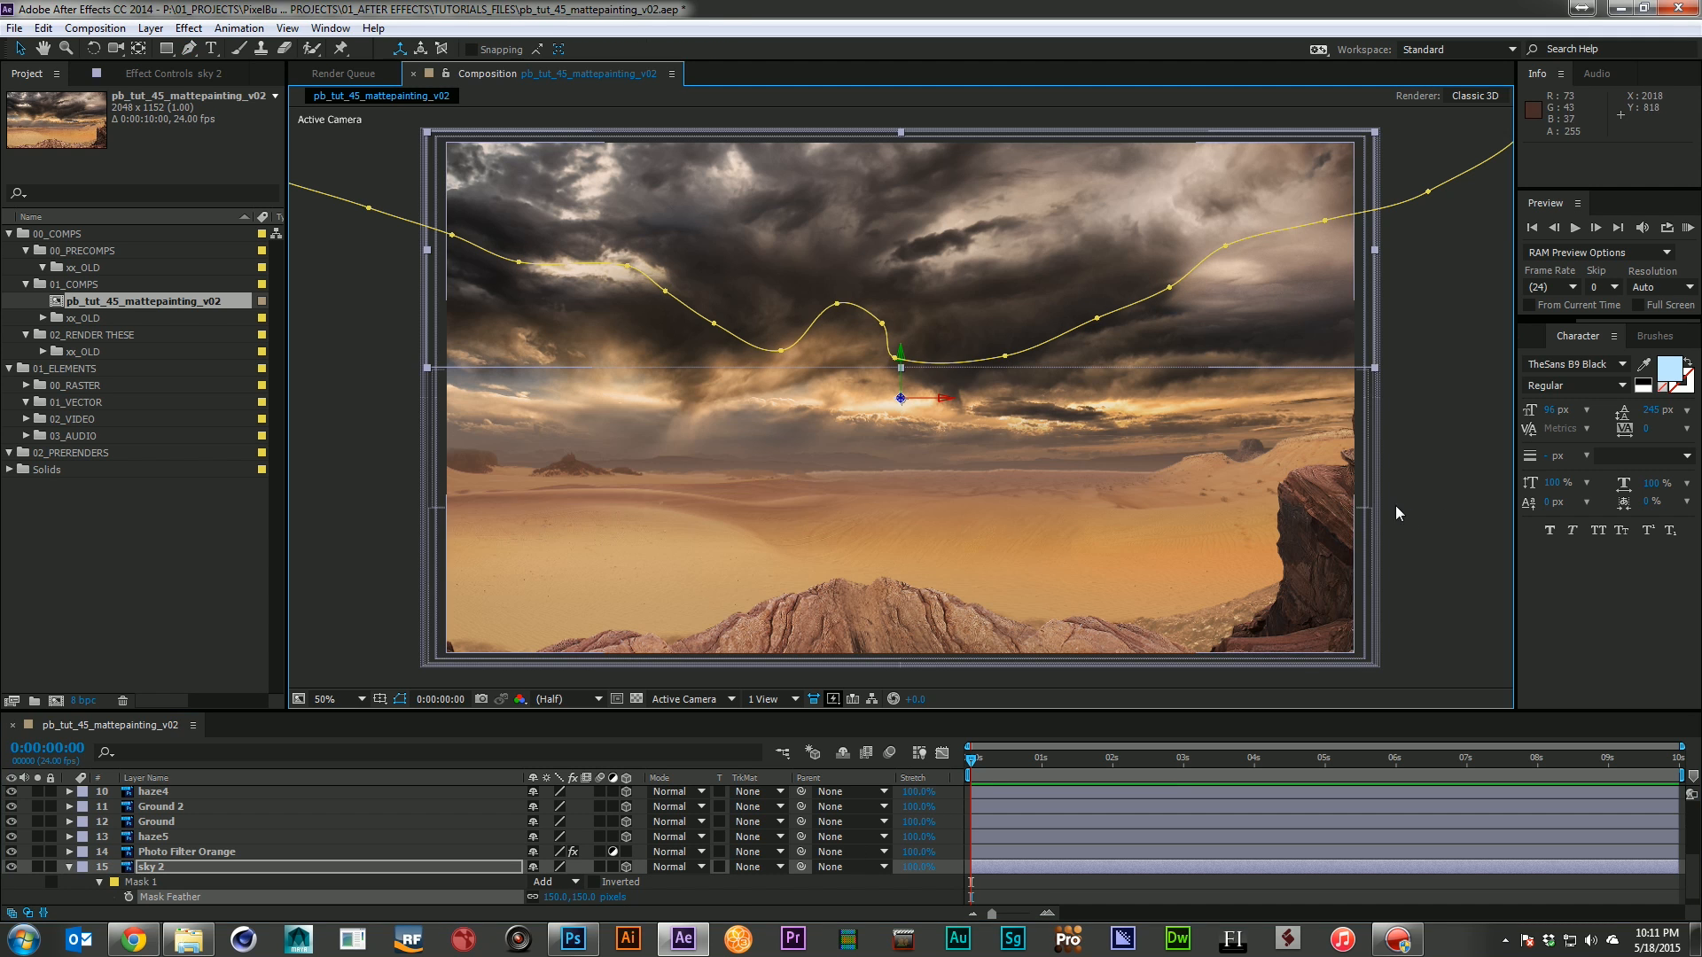
{"action": "left_click", "coordinate": [1450, 478]}
{"action": "left_click_drag", "start_coordinate": [972, 478], "coordinate": [948, 435]}
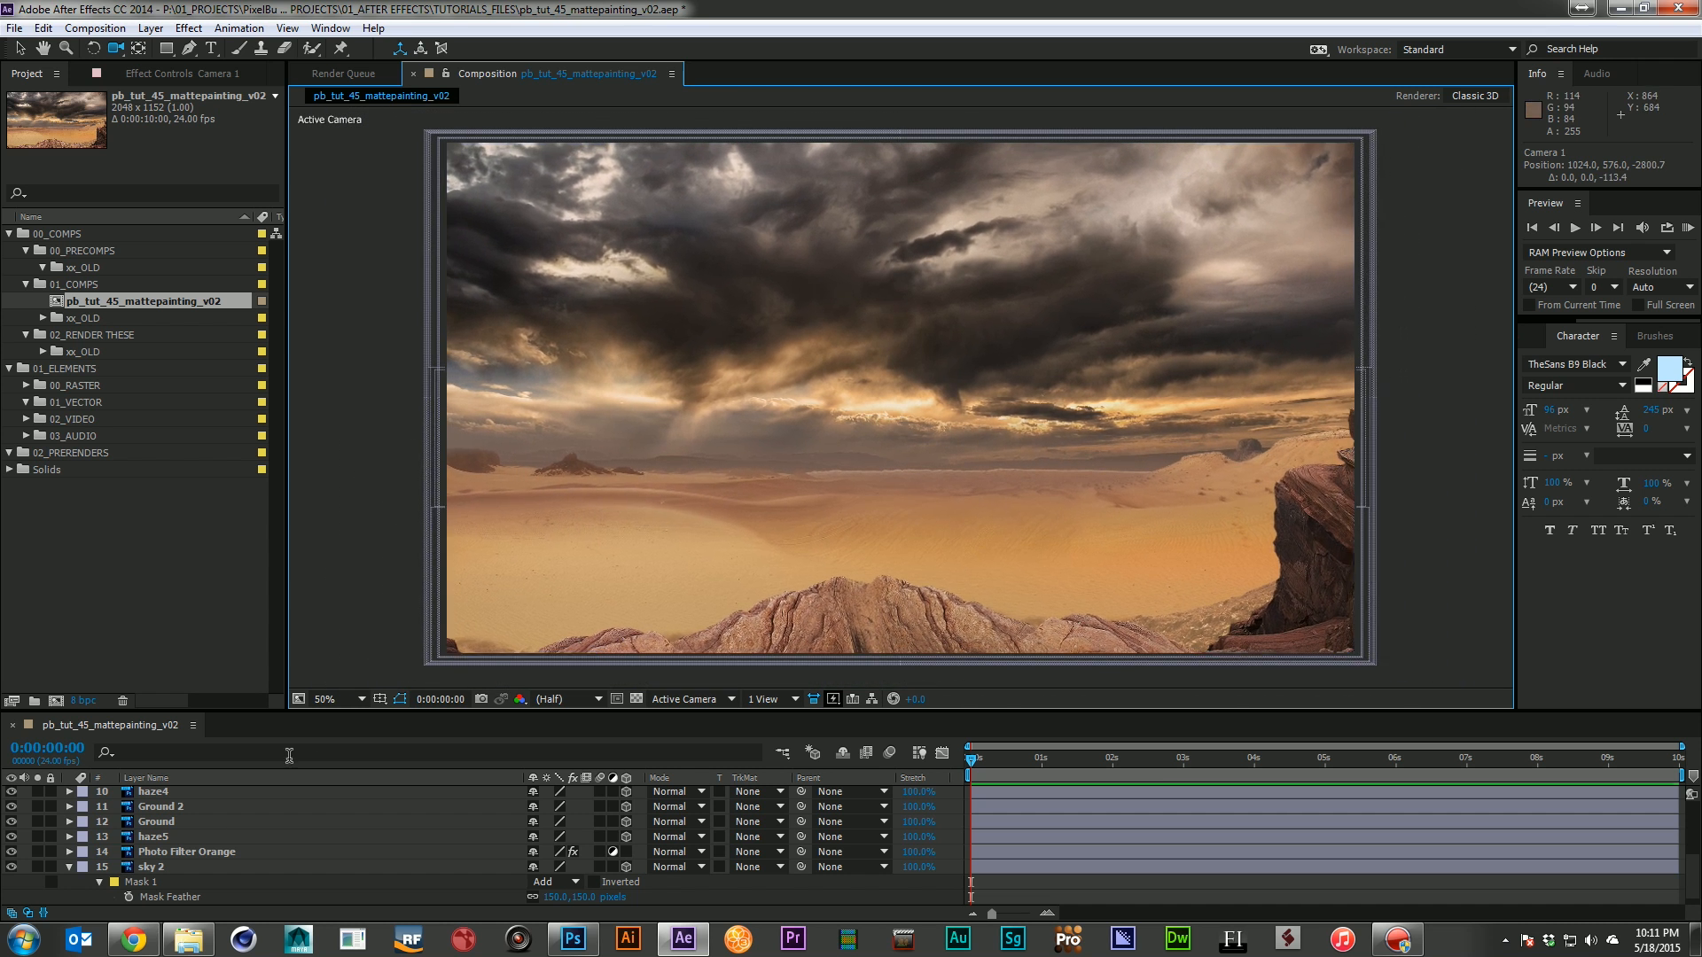
{"action": "left_click", "coordinate": [69, 867]}
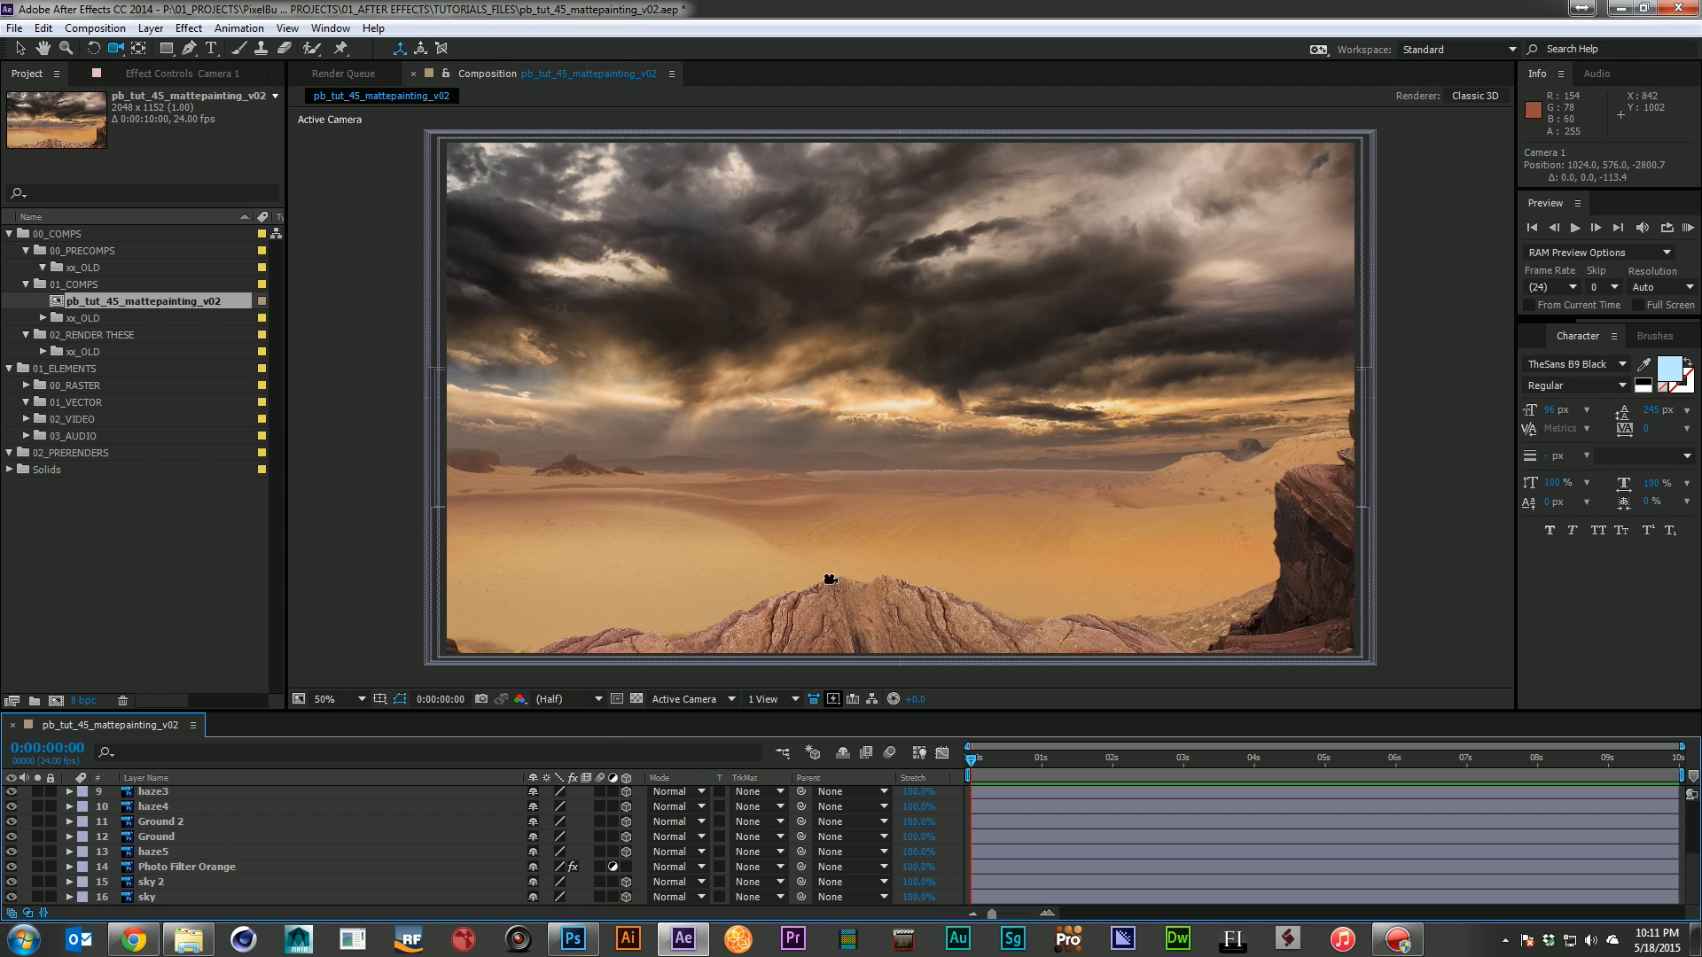
{"action": "left_click_drag", "start_coordinate": [1075, 482], "coordinate": [1037, 444]}
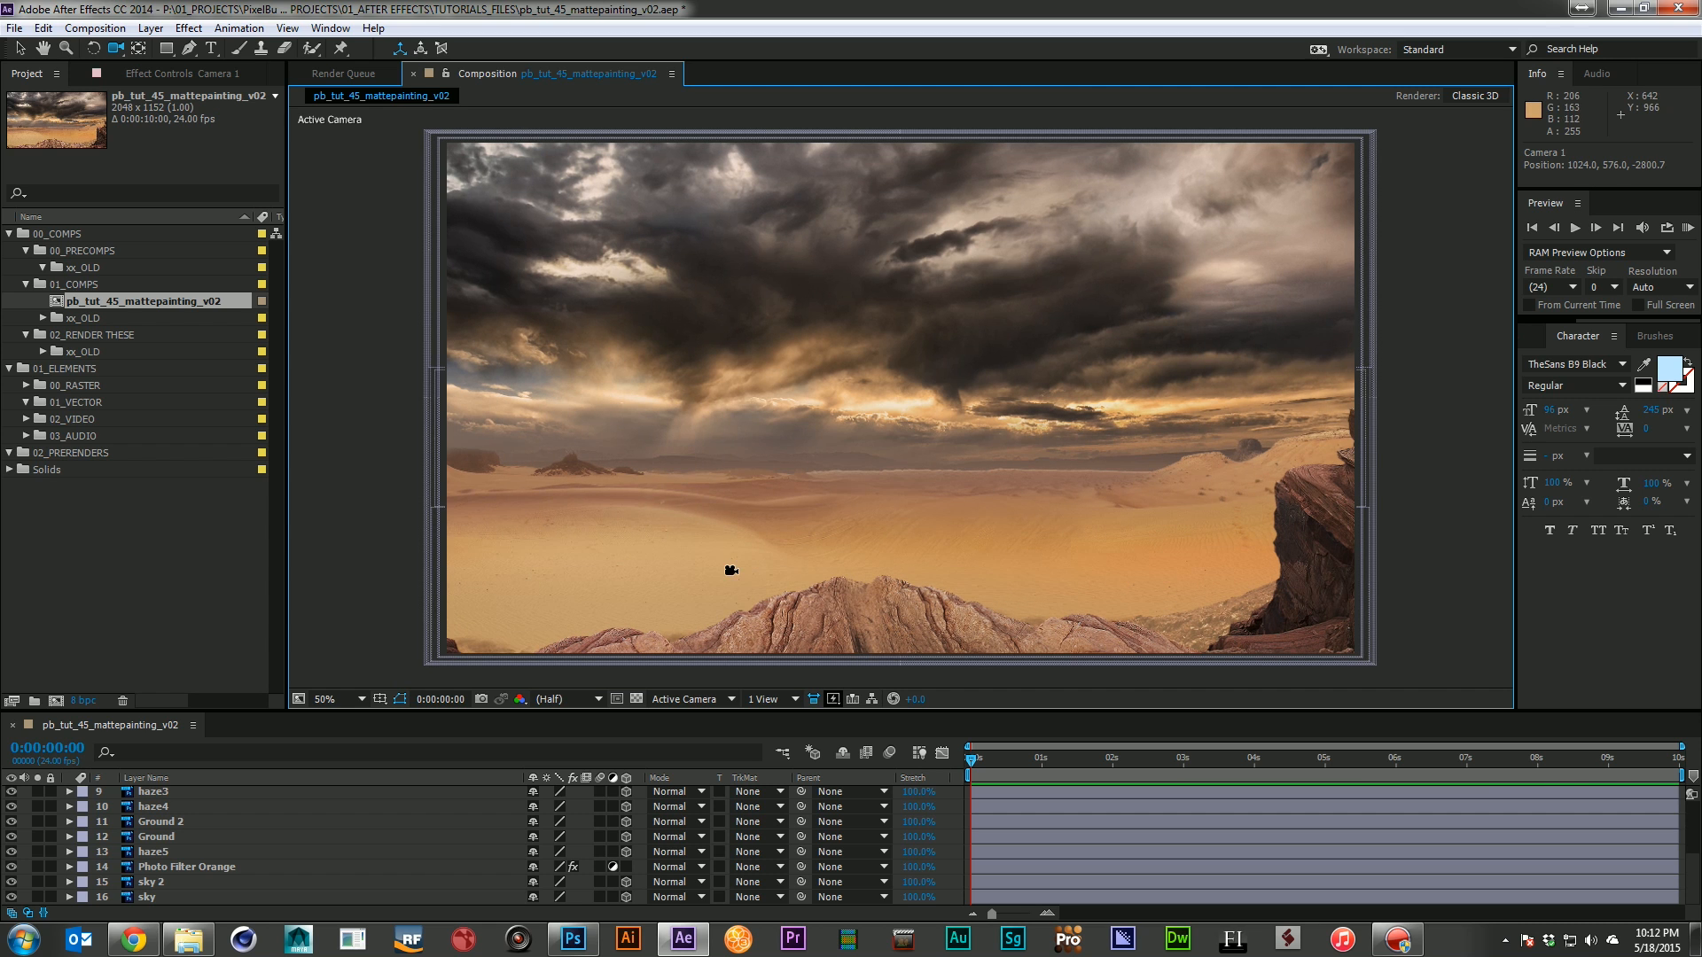
Set starting keyframes for Camera 1's Point of Interest and Position at 0 seconds
{"action": "scroll", "coordinate": [169, 809], "scroll_direction": "up", "scroll_amount": 4}
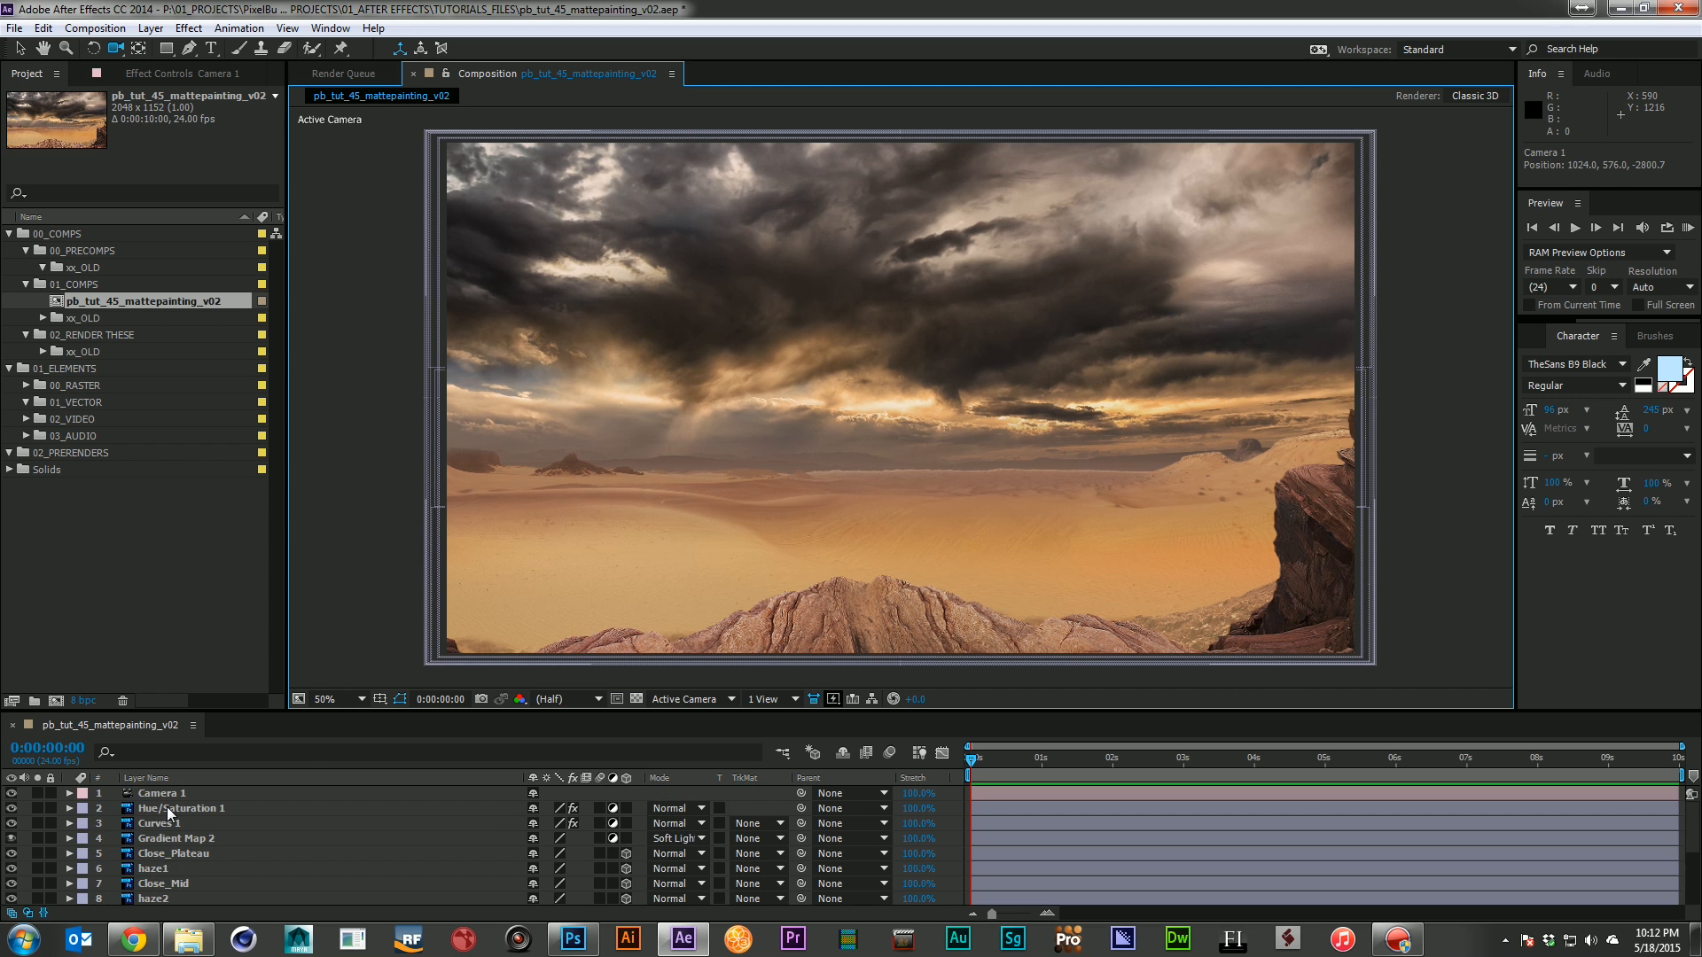
{"action": "left_click", "coordinate": [167, 795]}
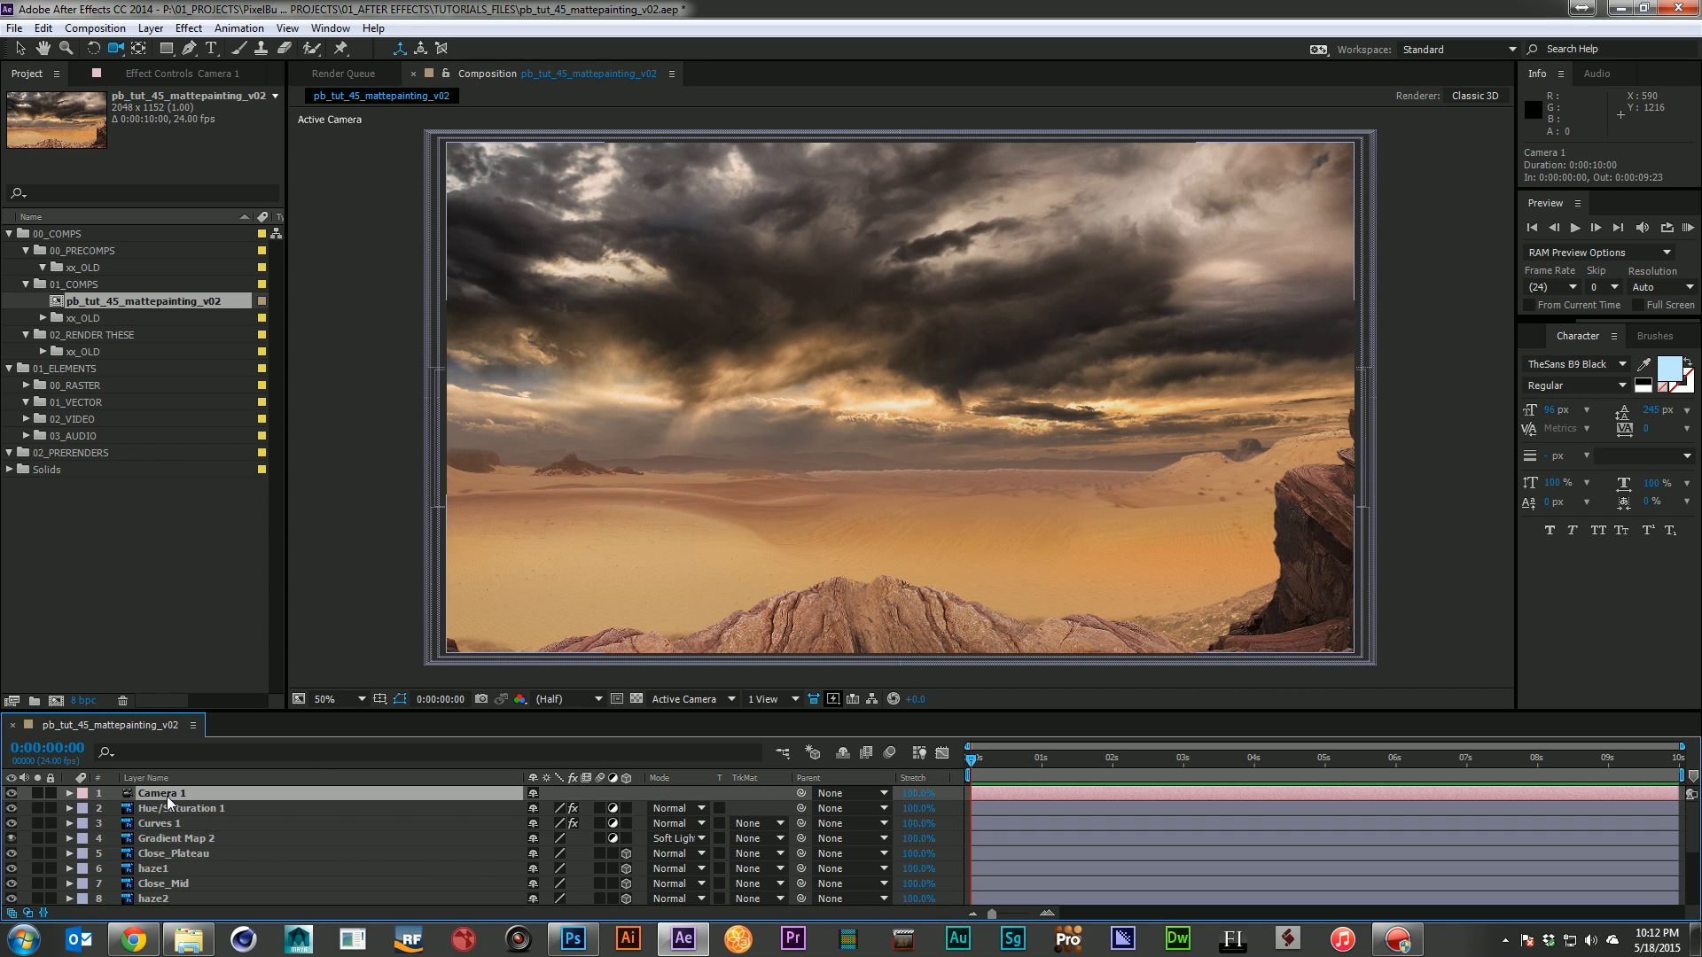
{"action": "key", "text": "p"}
{"action": "left_click", "coordinate": [115, 807]}
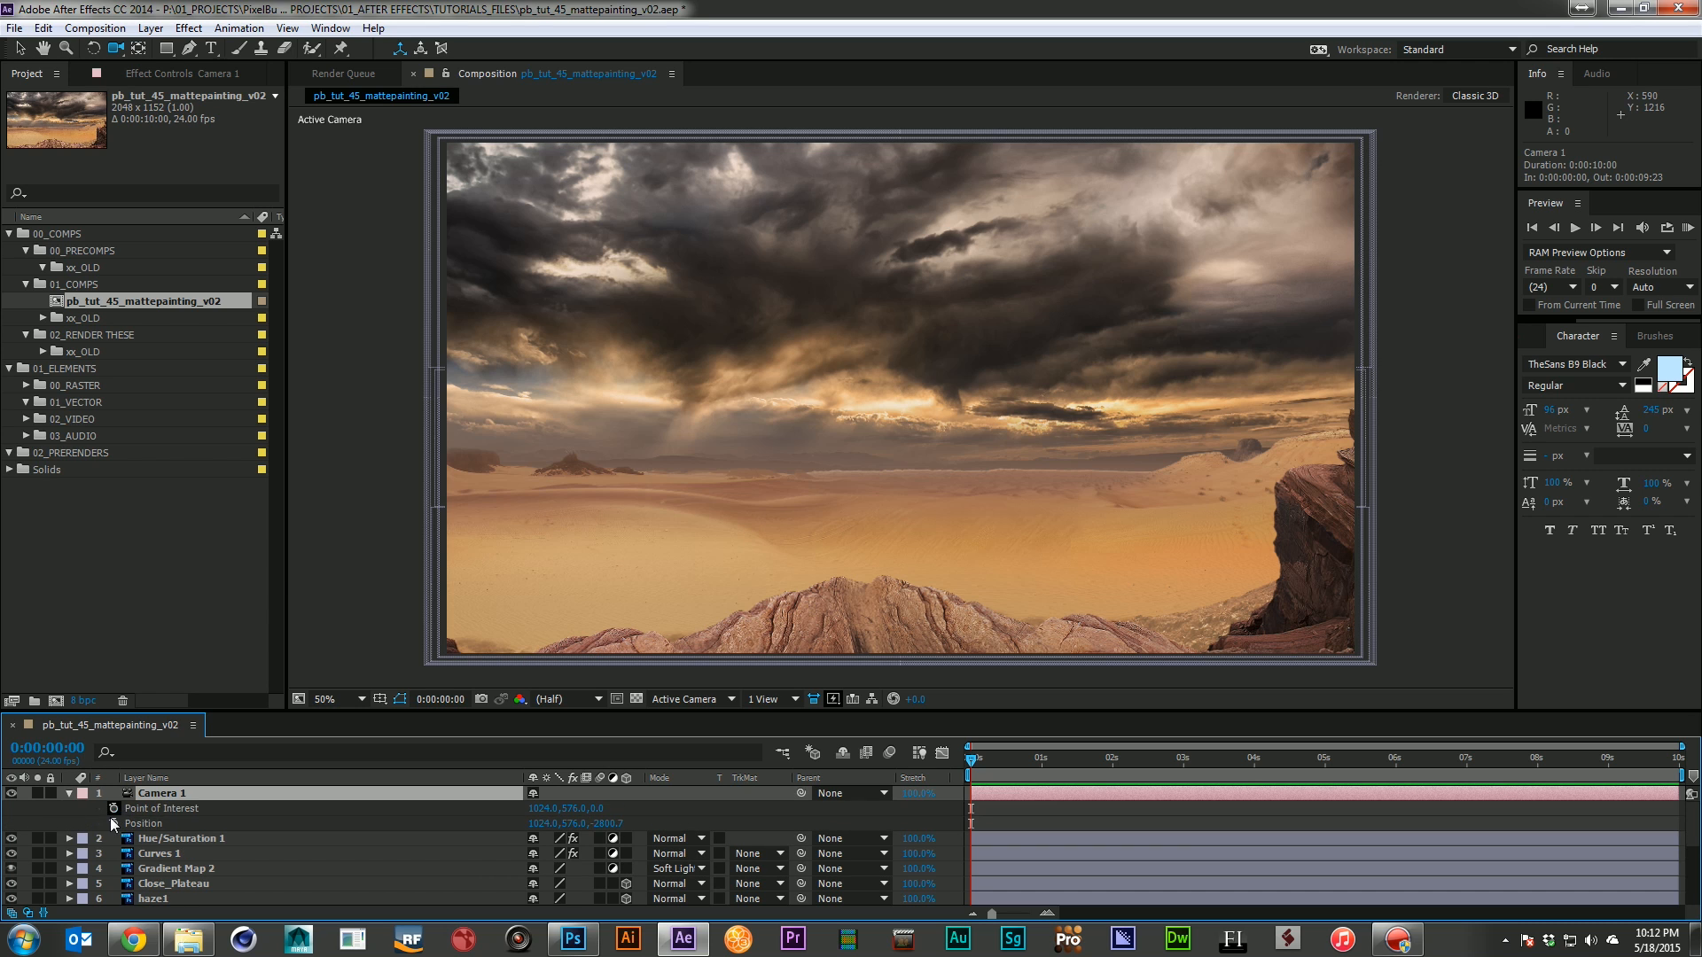
{"action": "left_click", "coordinate": [114, 822]}
End the work area at 5 seconds and dolly Camera 1 forward there to Z -2714.1
{"action": "left_click_drag", "start_coordinate": [1514, 764], "coordinate": [1552, 759]}
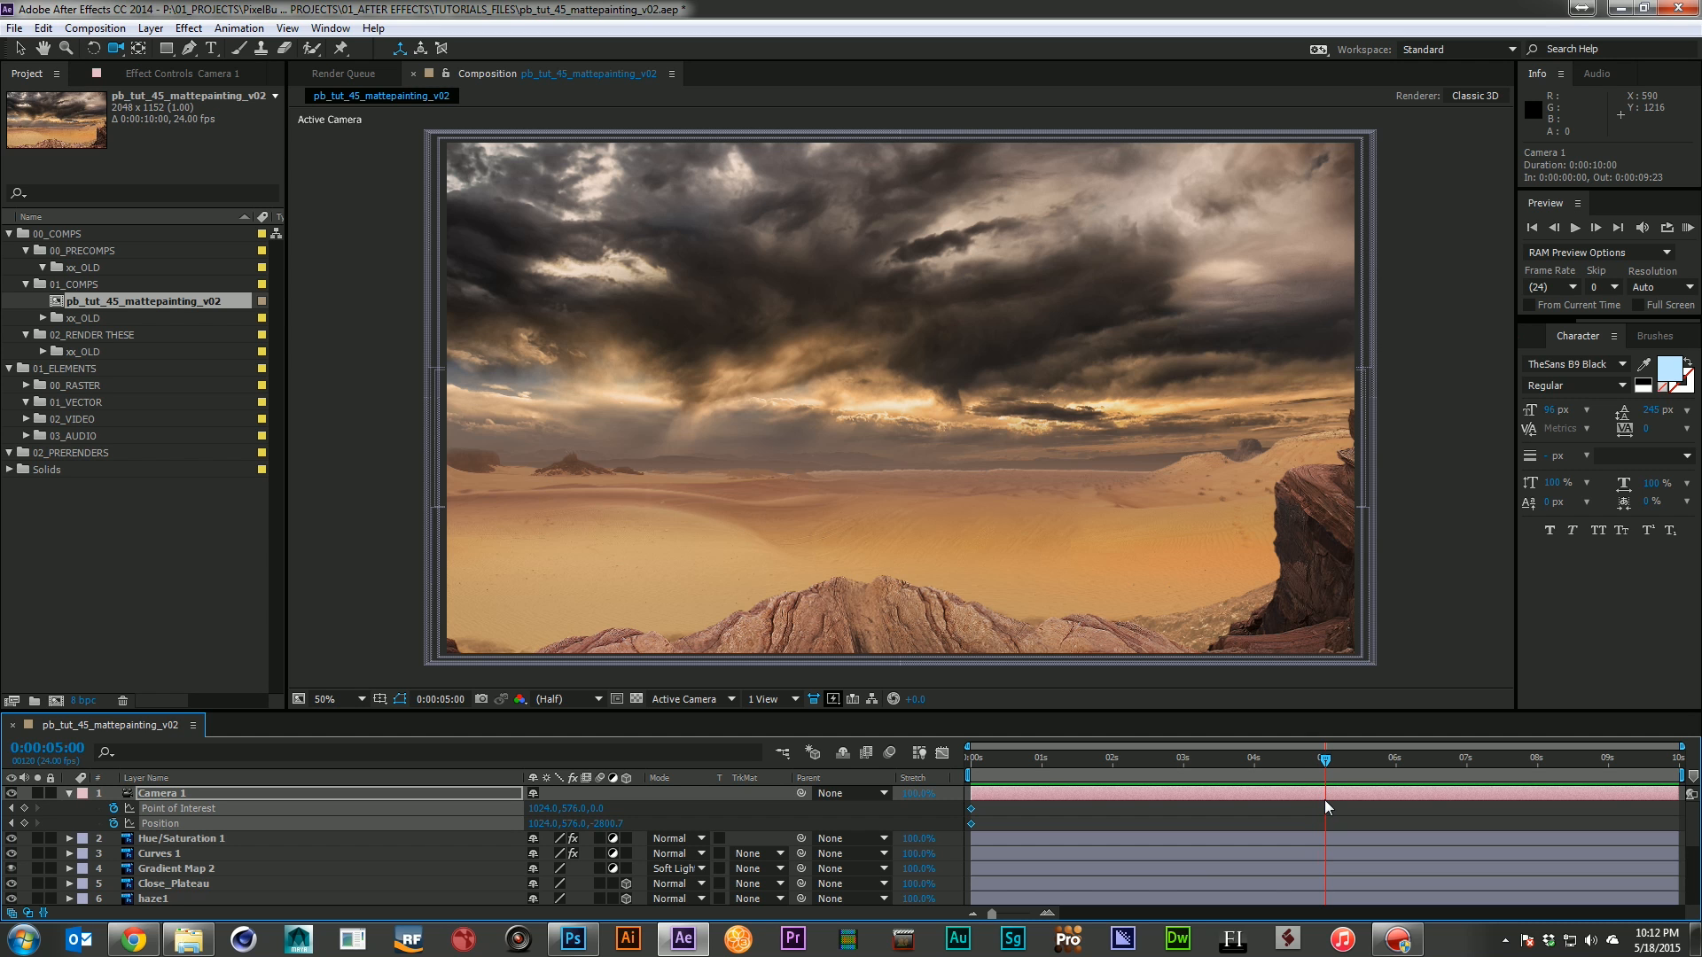
{"action": "key", "text": "n"}
{"action": "left_click_drag", "start_coordinate": [833, 454], "coordinate": [864, 462]}
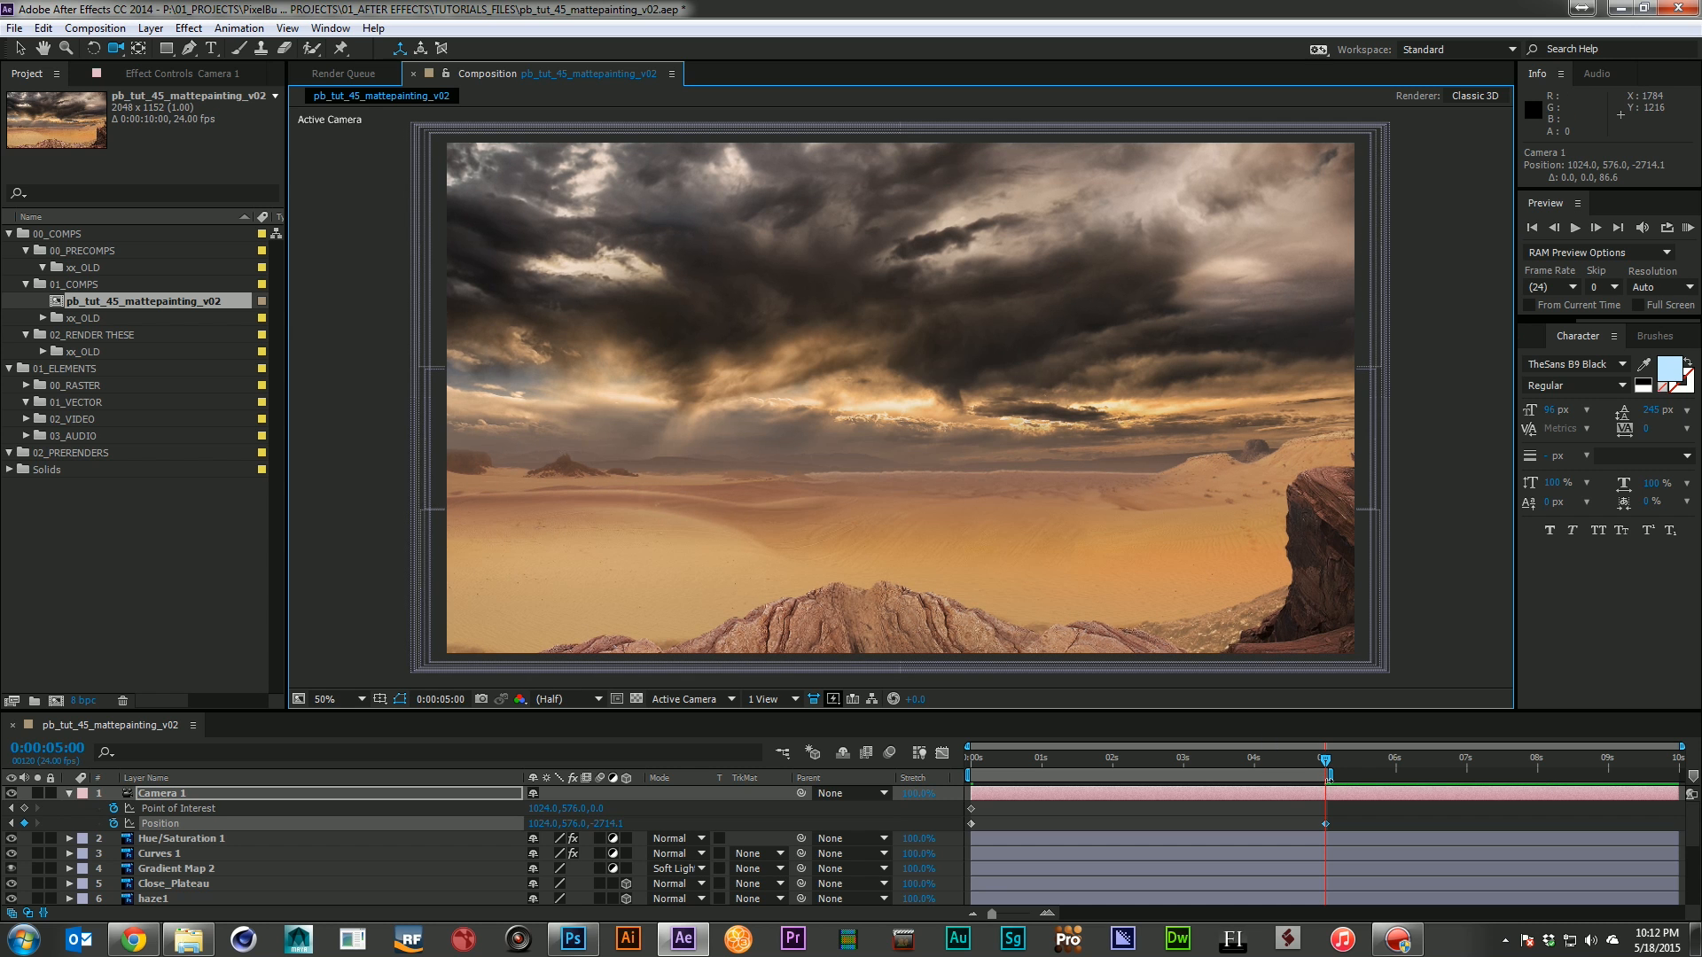
Return to the first frame and play a RAM preview of the camera push-in
{"action": "left_click_drag", "start_coordinate": [1117, 766], "coordinate": [819, 806]}
{"action": "key", "text": "KP_0"}
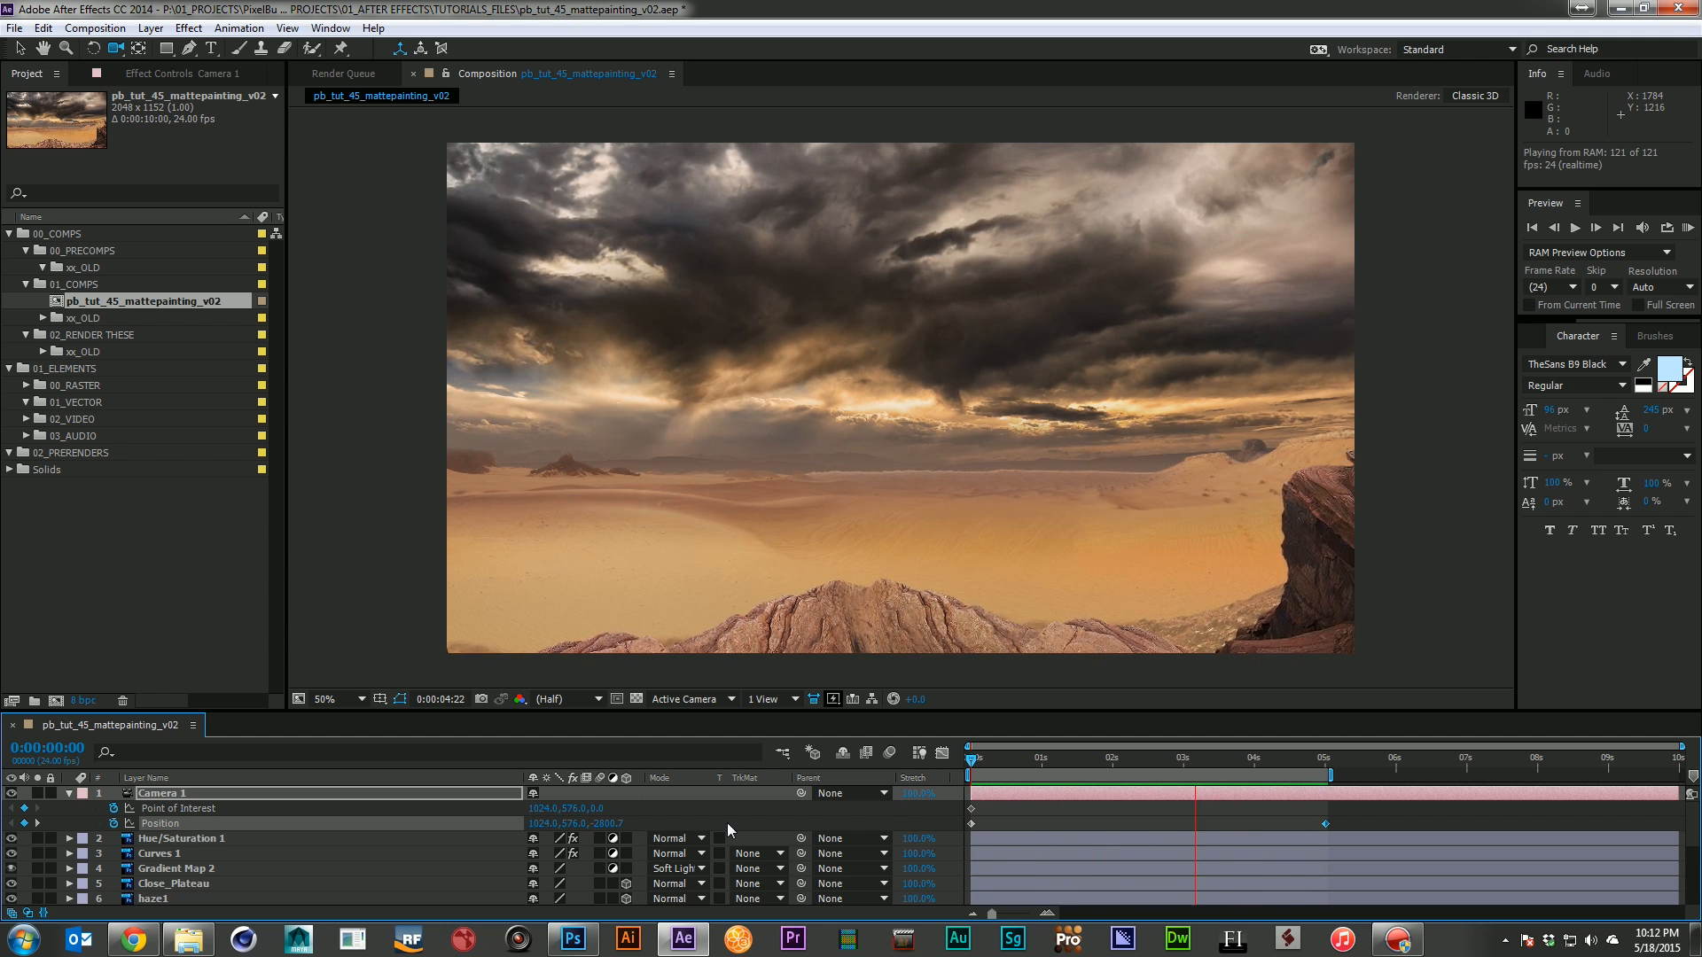
{"action": "key", "text": "space"}
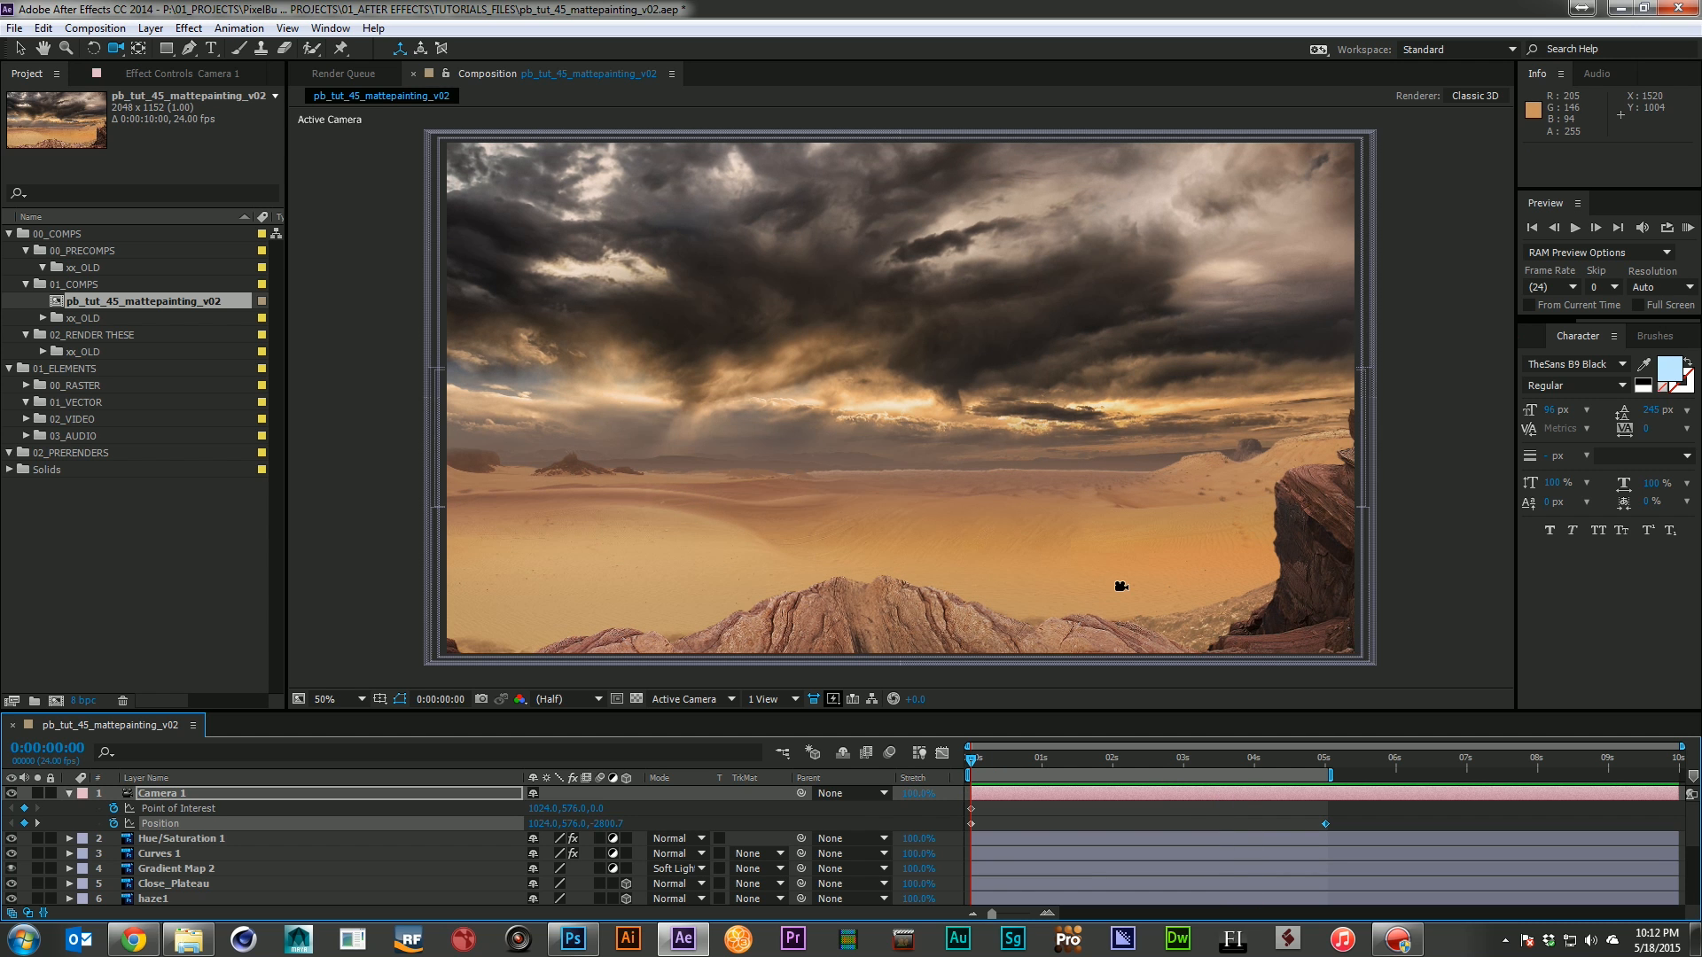
Add sideways camera travel by tracking Camera 1 to X 990.5 at 0 seconds and X 1102.2 at 5 seconds
{"action": "left_click_drag", "start_coordinate": [1120, 586], "coordinate": [1135, 590]}
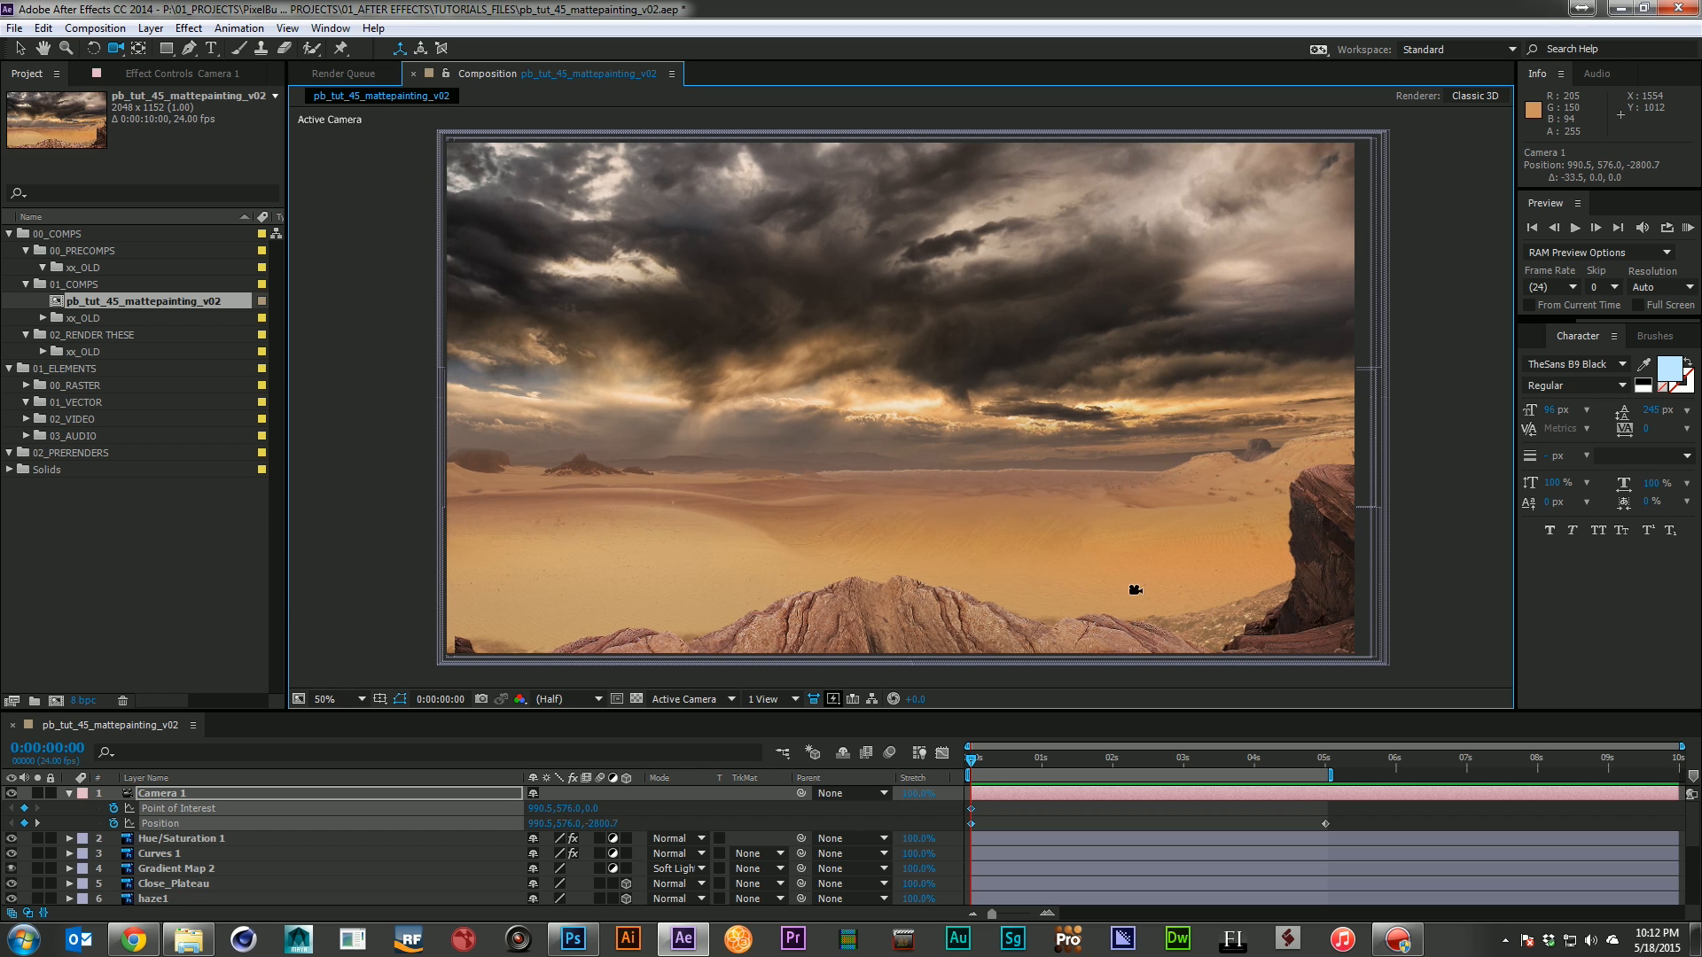
{"action": "left_click", "coordinate": [1326, 759]}
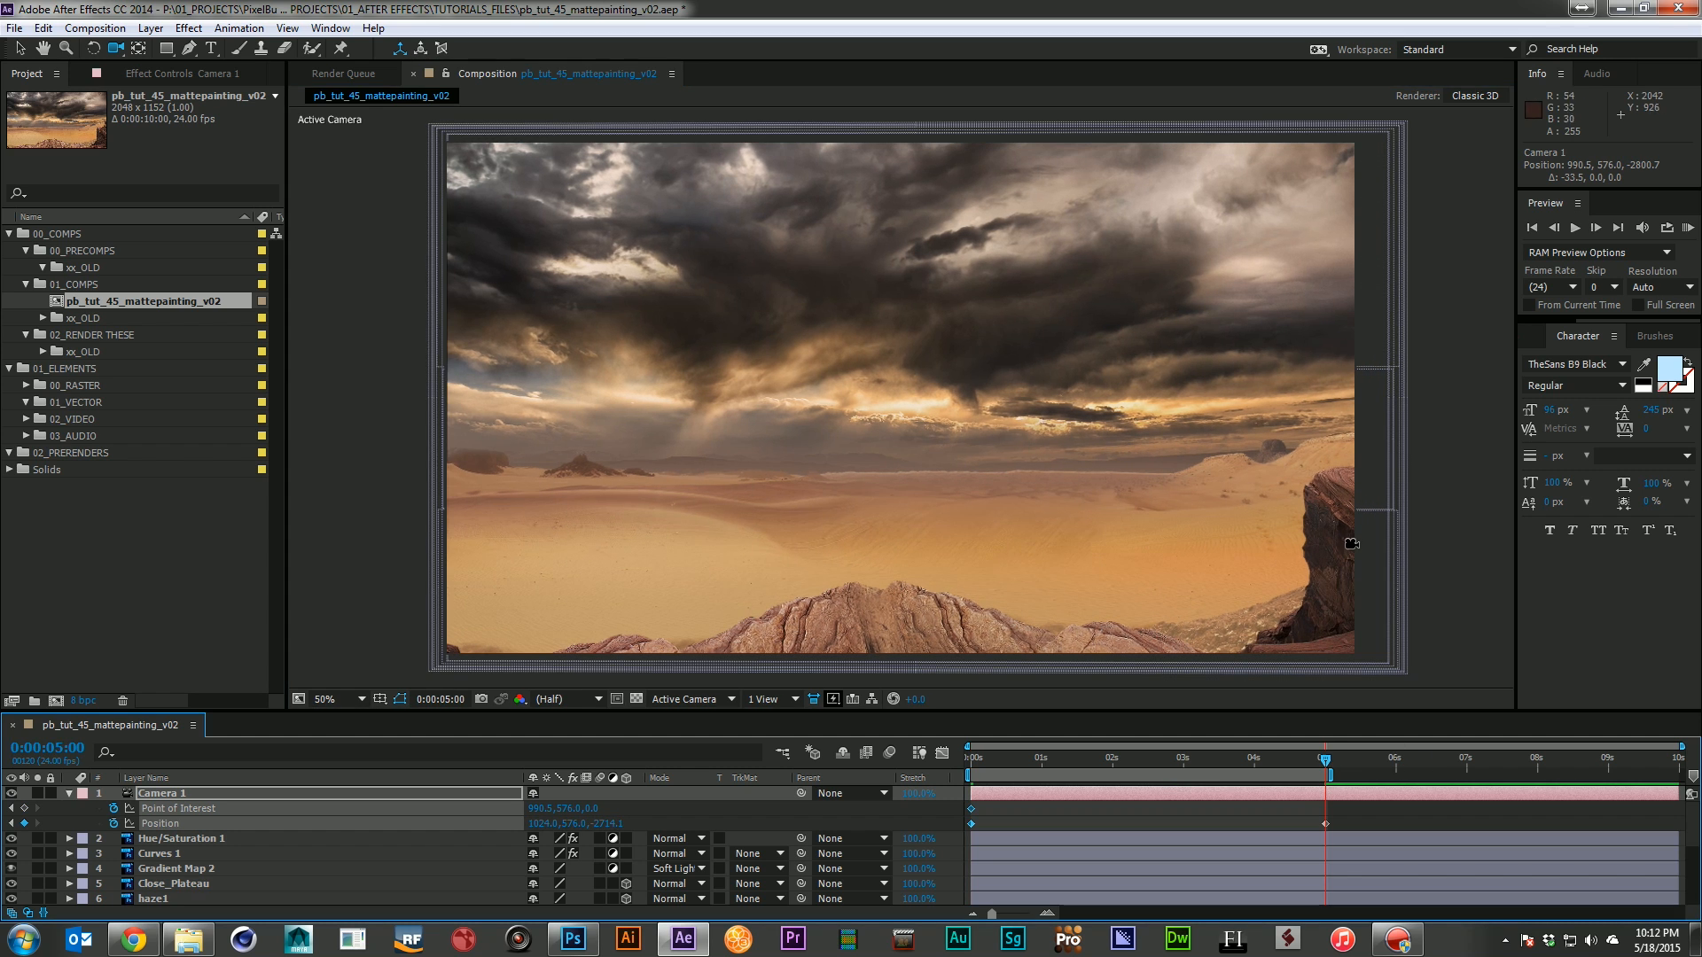
{"action": "left_click_drag", "start_coordinate": [1351, 542], "coordinate": [1315, 533]}
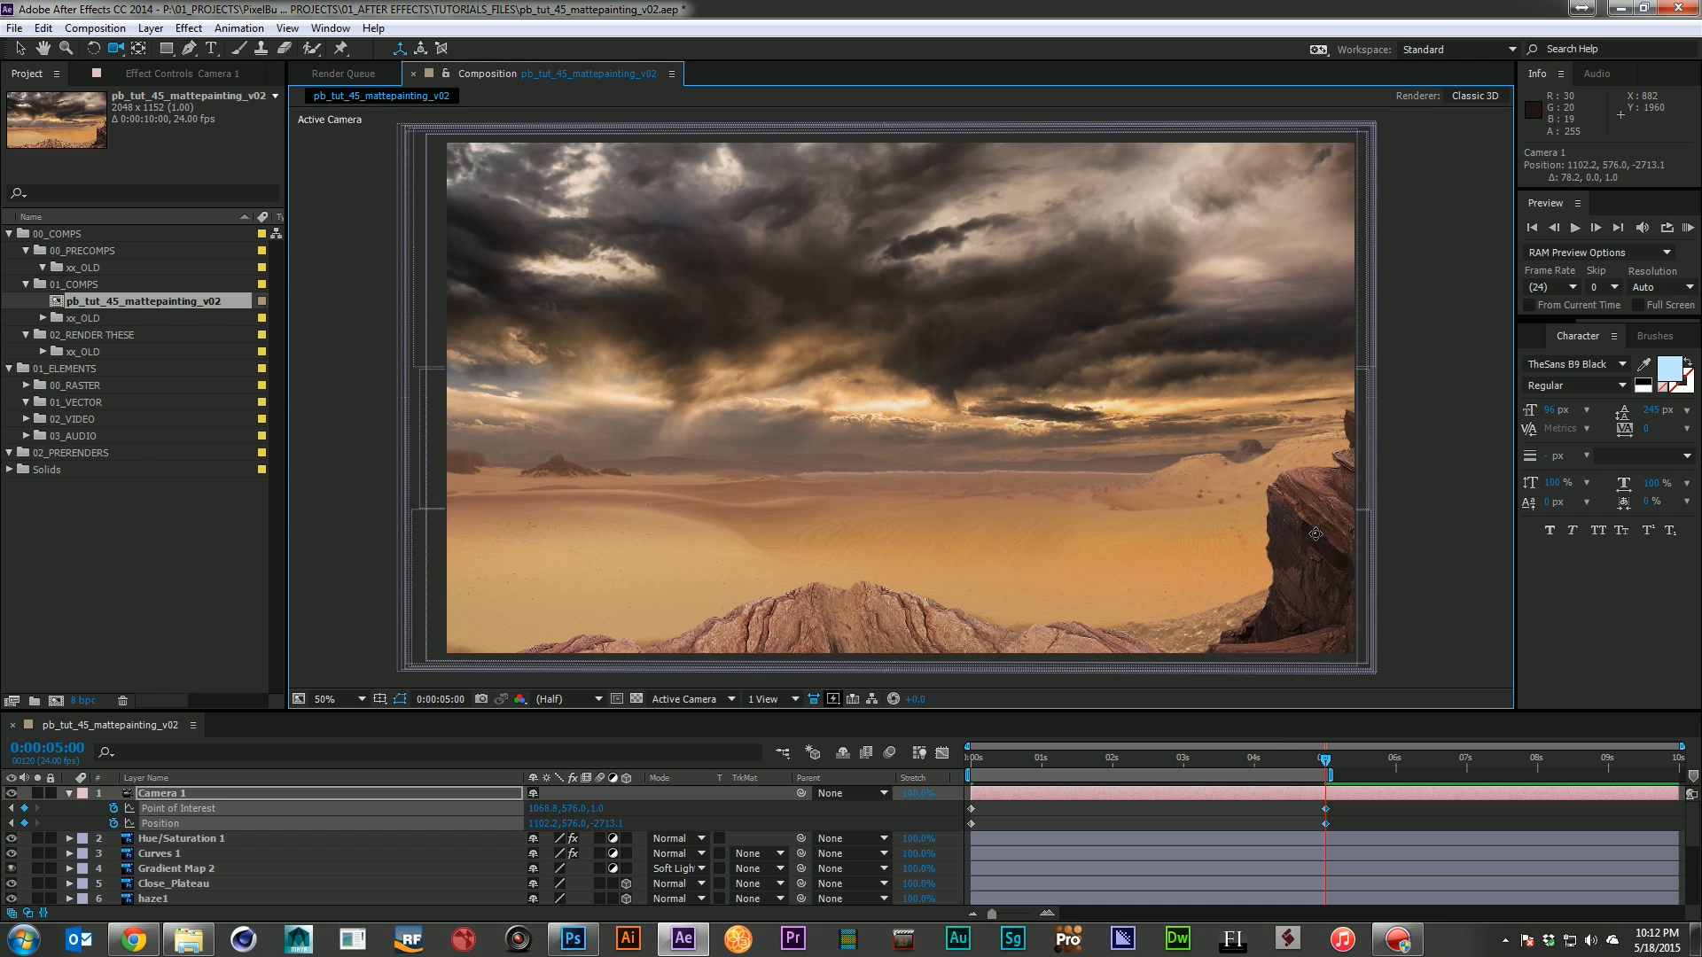
Play a RAM preview of the combined push-in and sideways camera move, and collapse Camera 1's properties
{"action": "key", "text": "KP_0"}
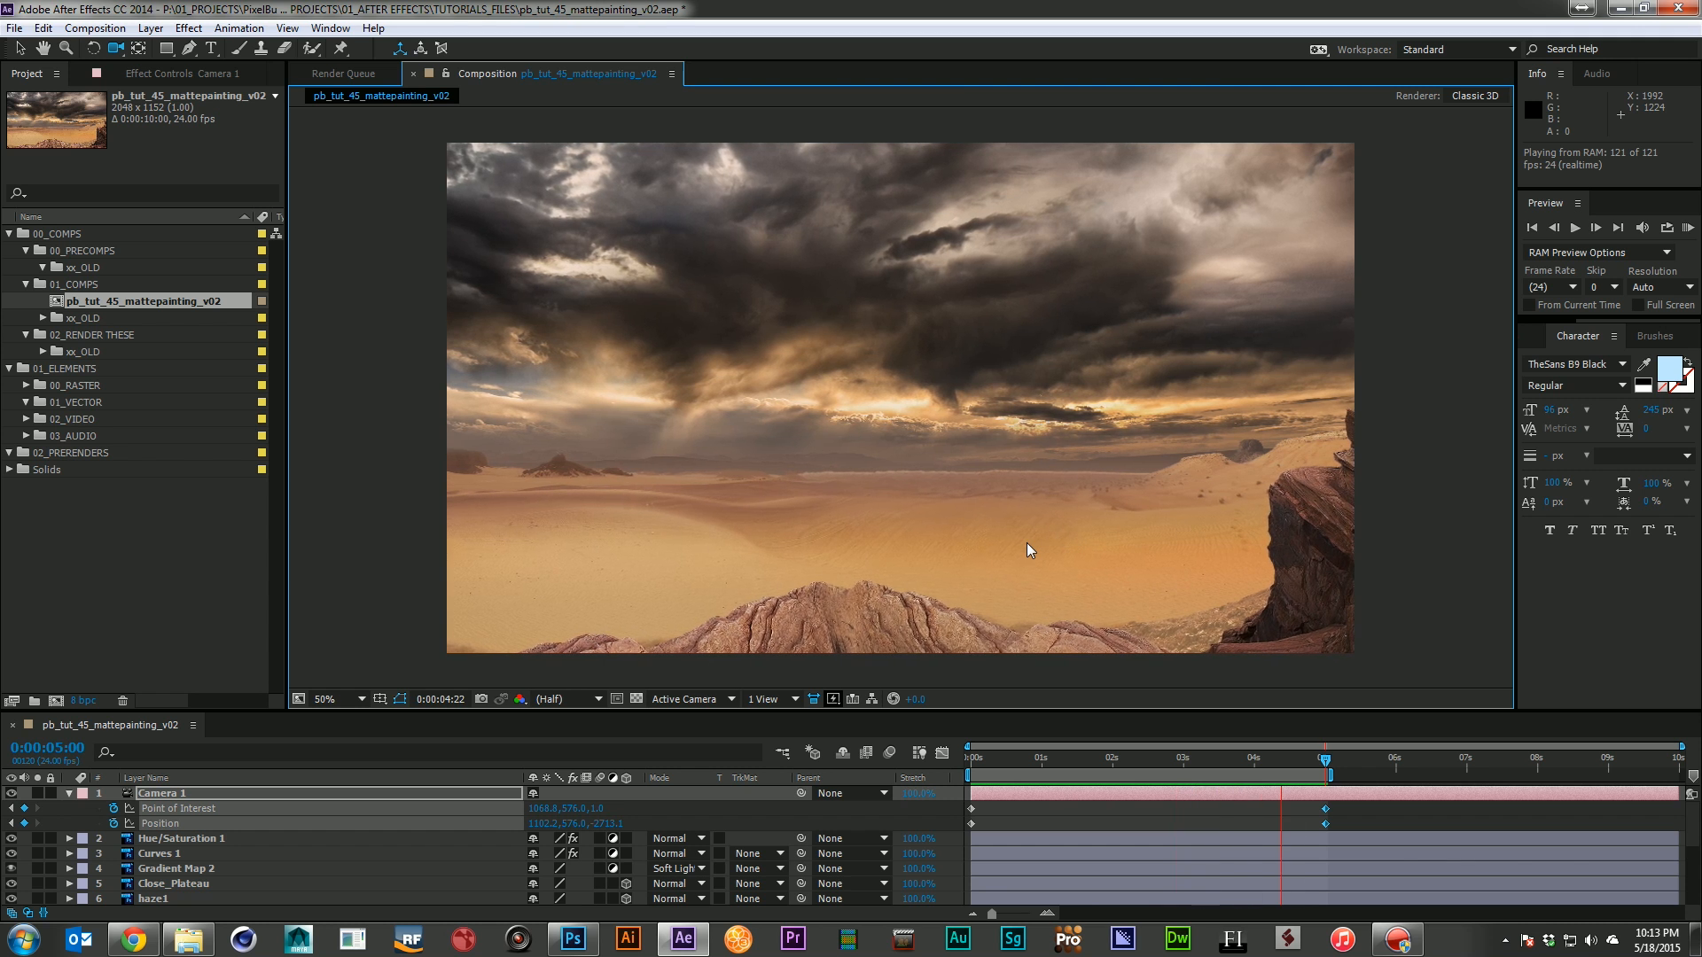
{"action": "left_click", "coordinate": [68, 793]}
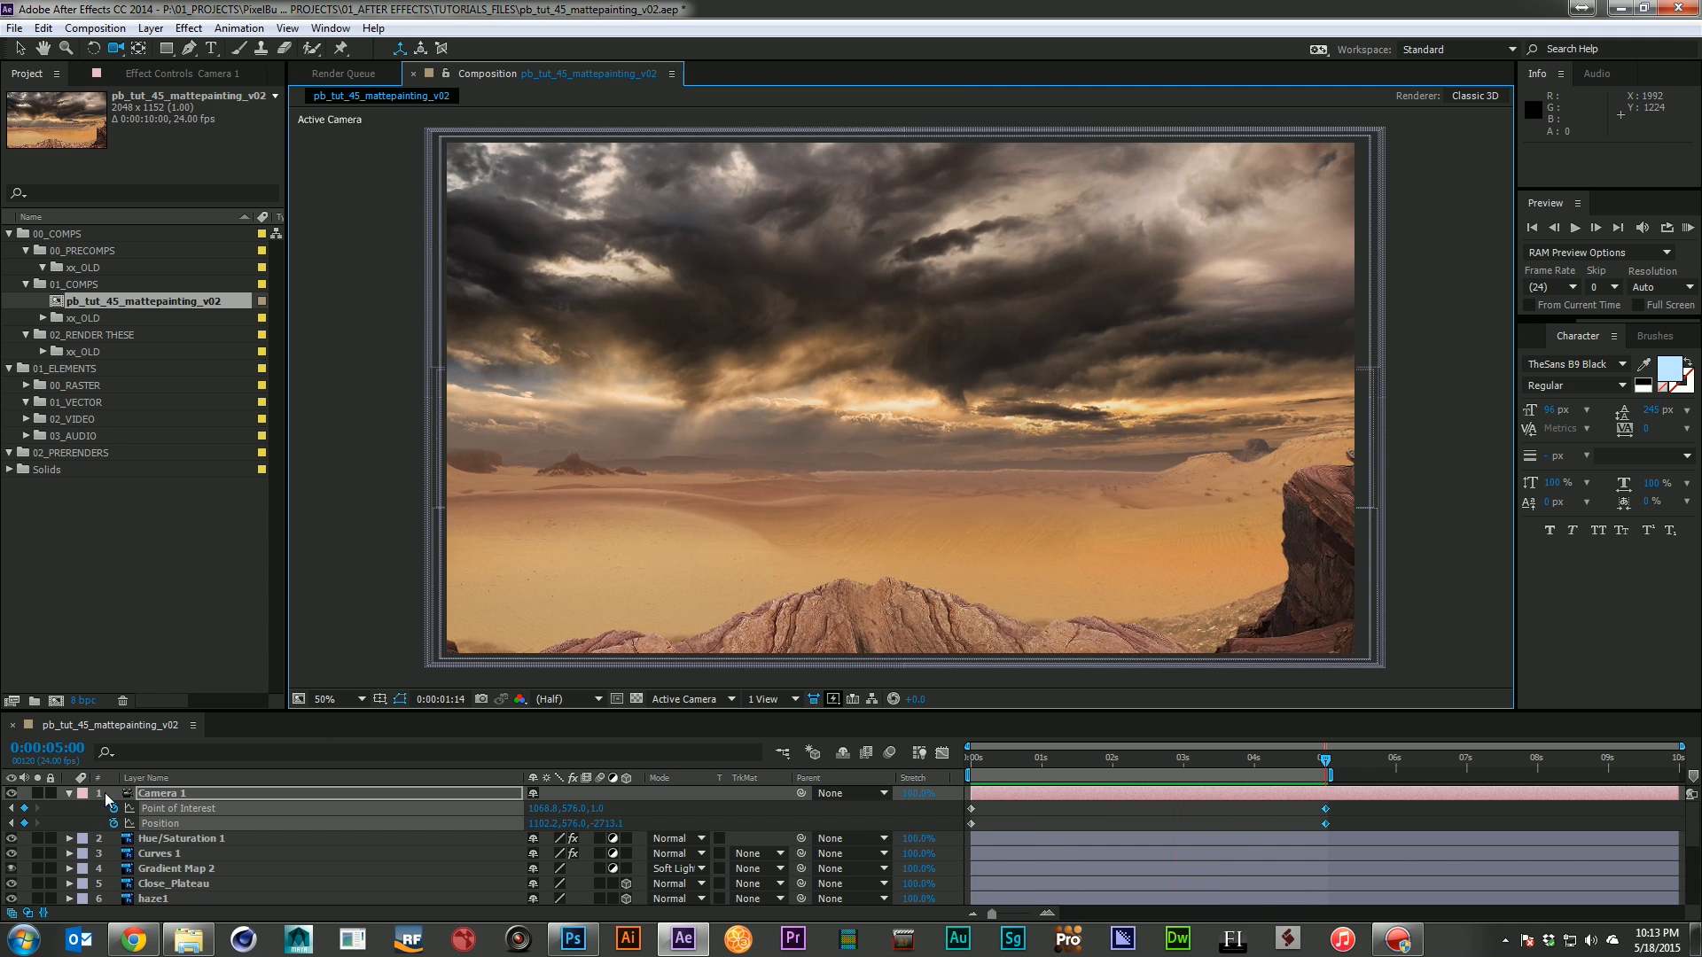
{"action": "left_click", "coordinate": [68, 792]}
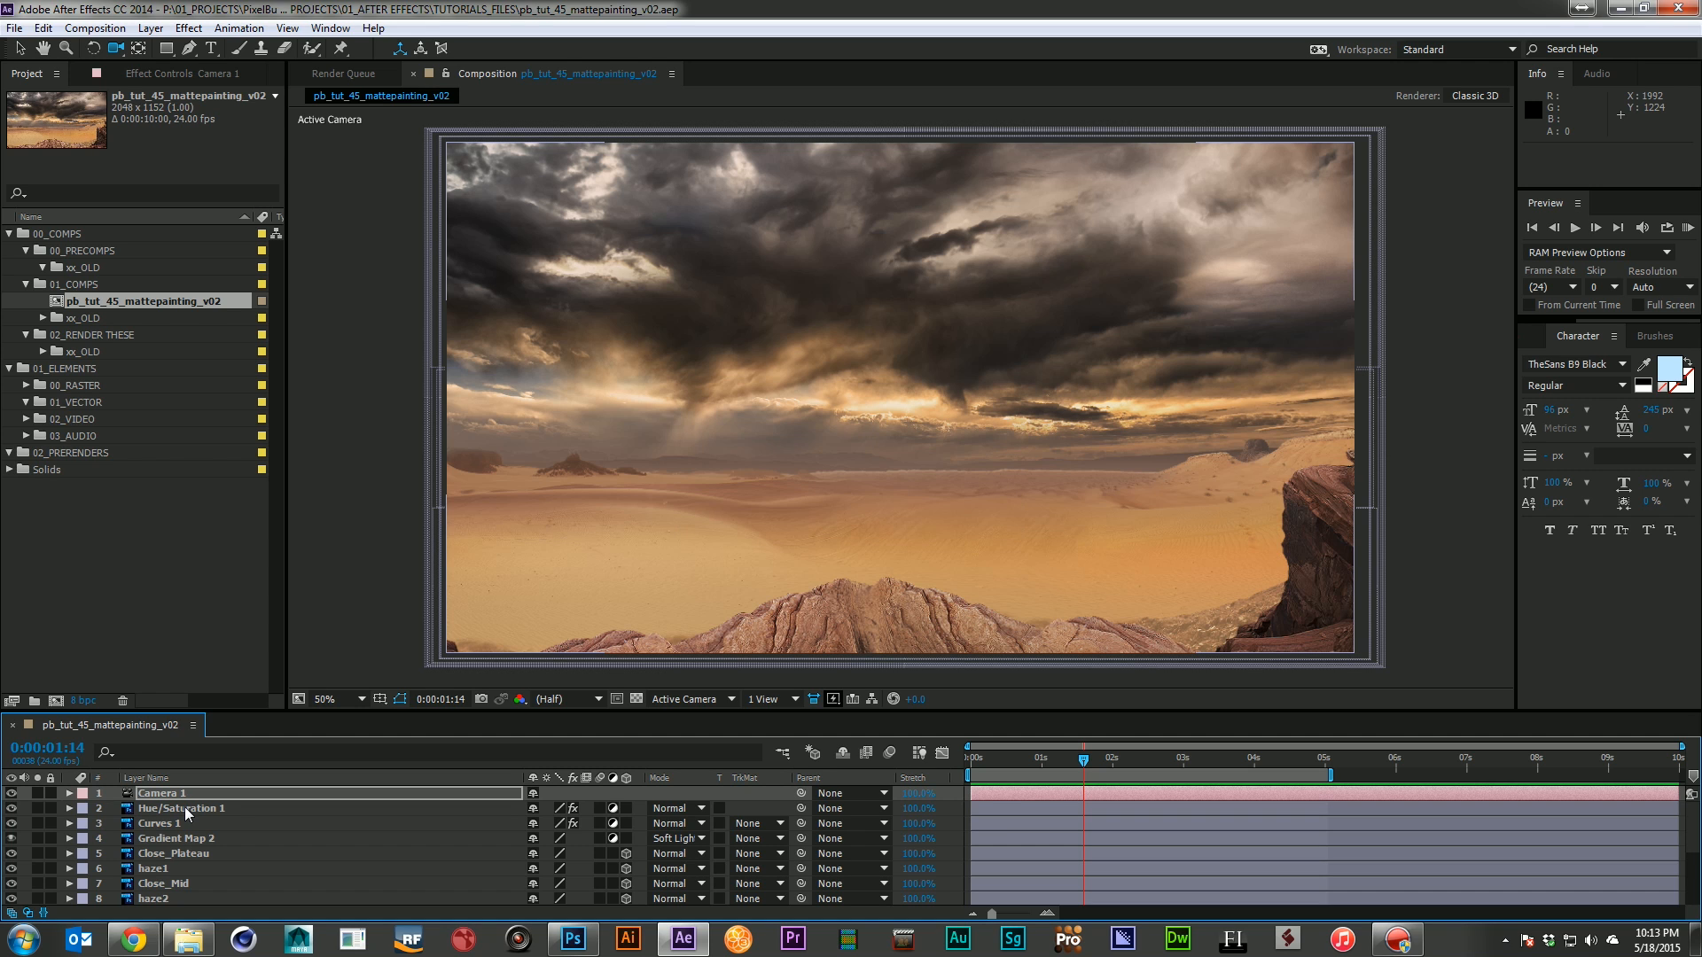
{"action": "key", "text": "Return"}
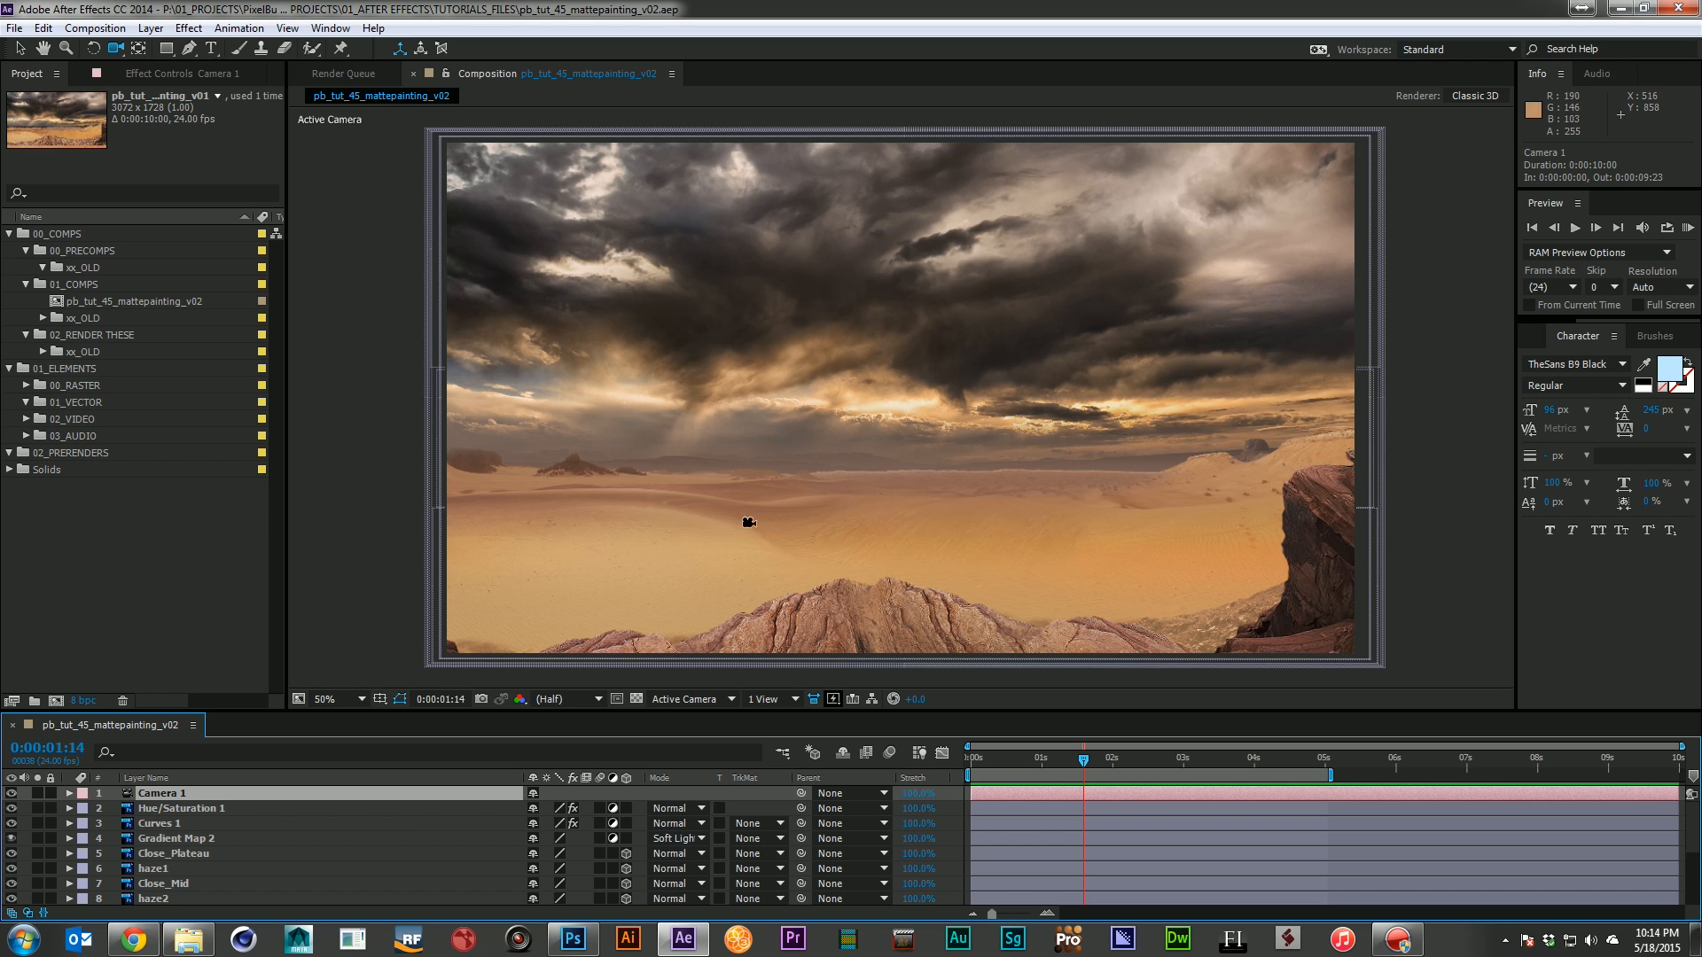
{"action": "scroll", "coordinate": [194, 819], "scroll_direction": "down", "scroll_amount": 1}
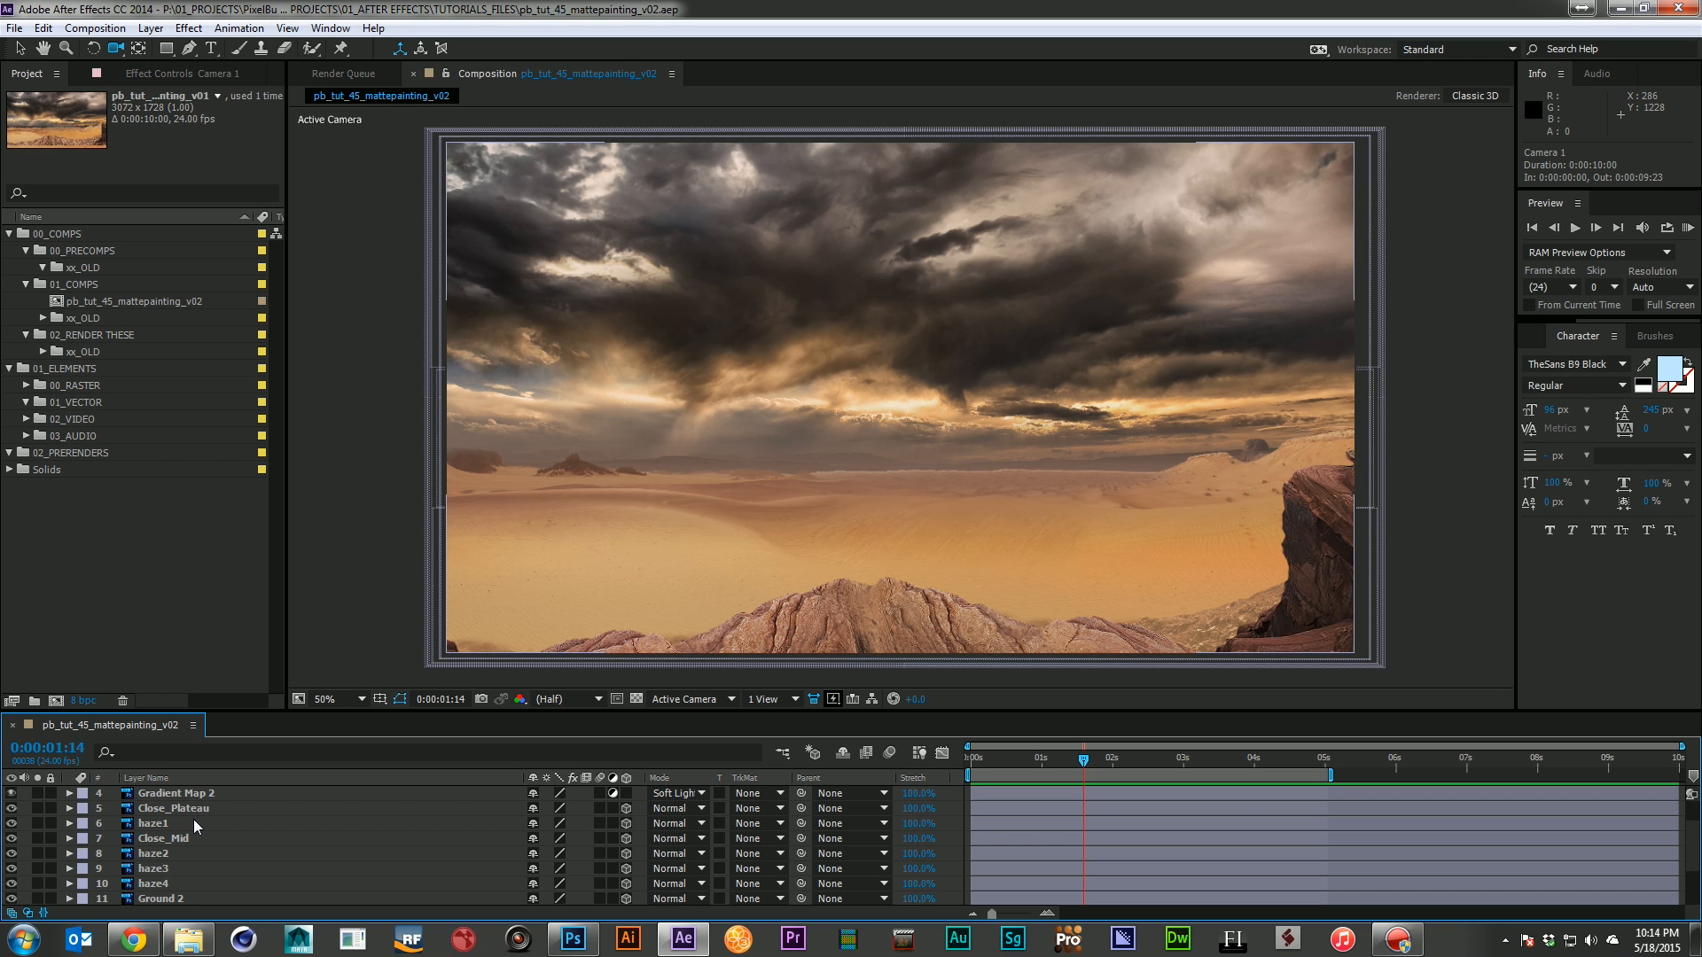
{"action": "scroll", "coordinate": [193, 822], "scroll_direction": "down", "scroll_amount": 2}
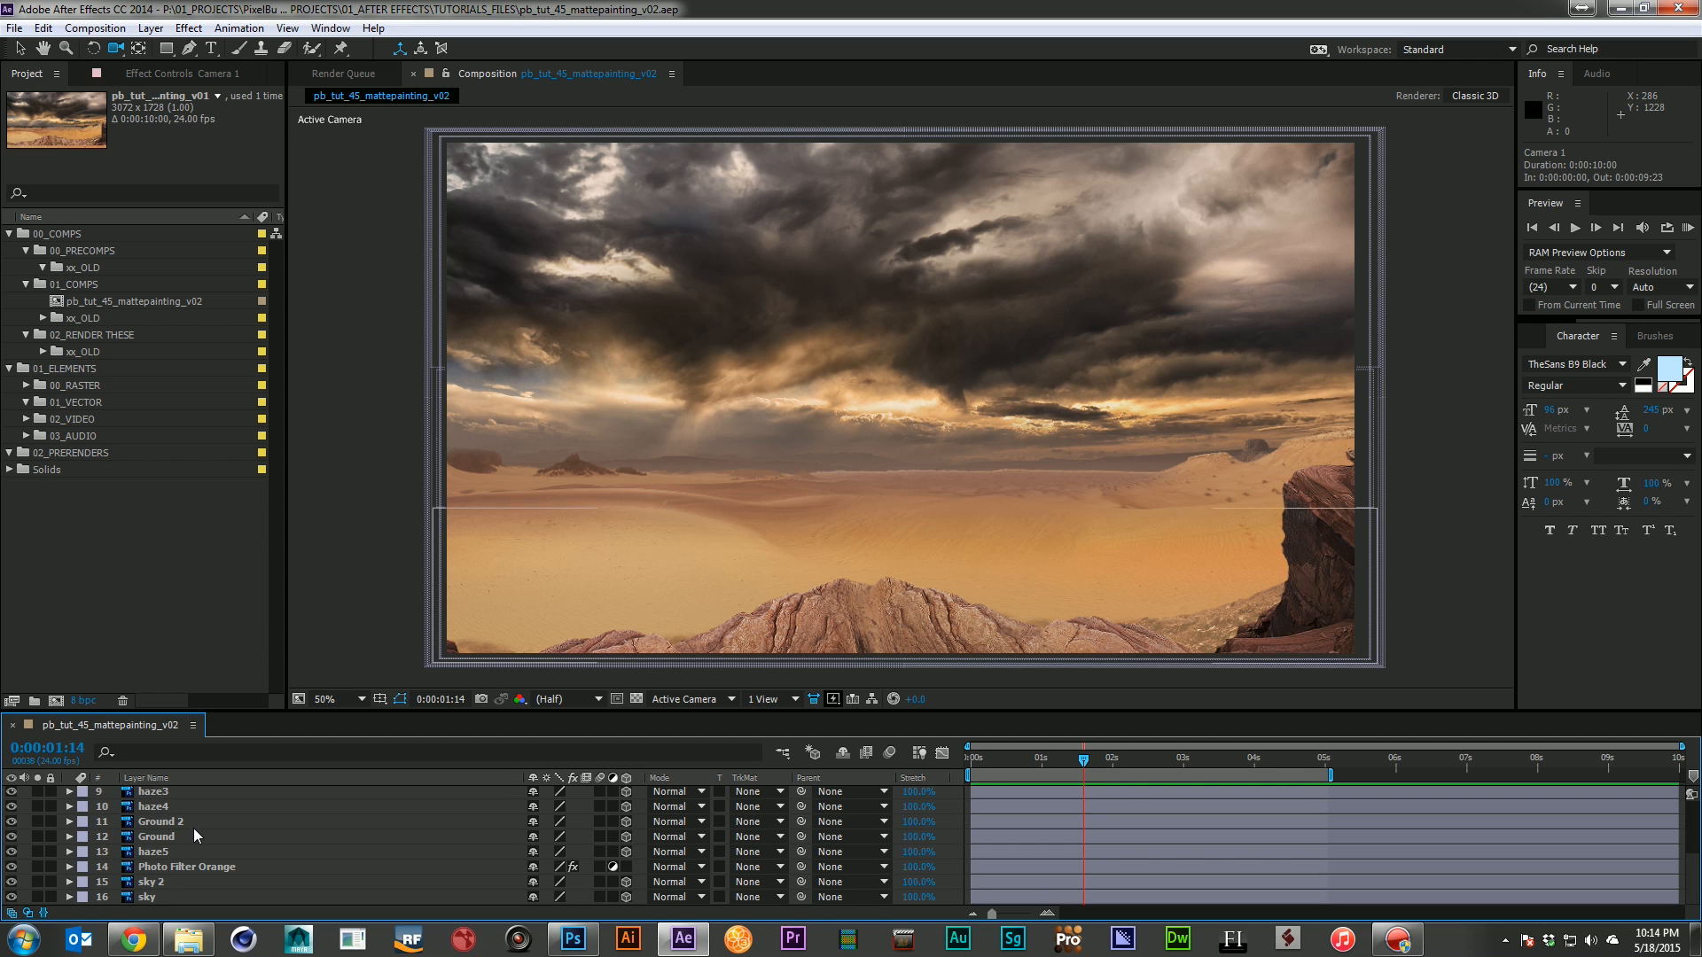
Create a comp-sized black solid named Fractal directly above the haze5 layer
{"action": "left_click", "coordinate": [184, 851]}
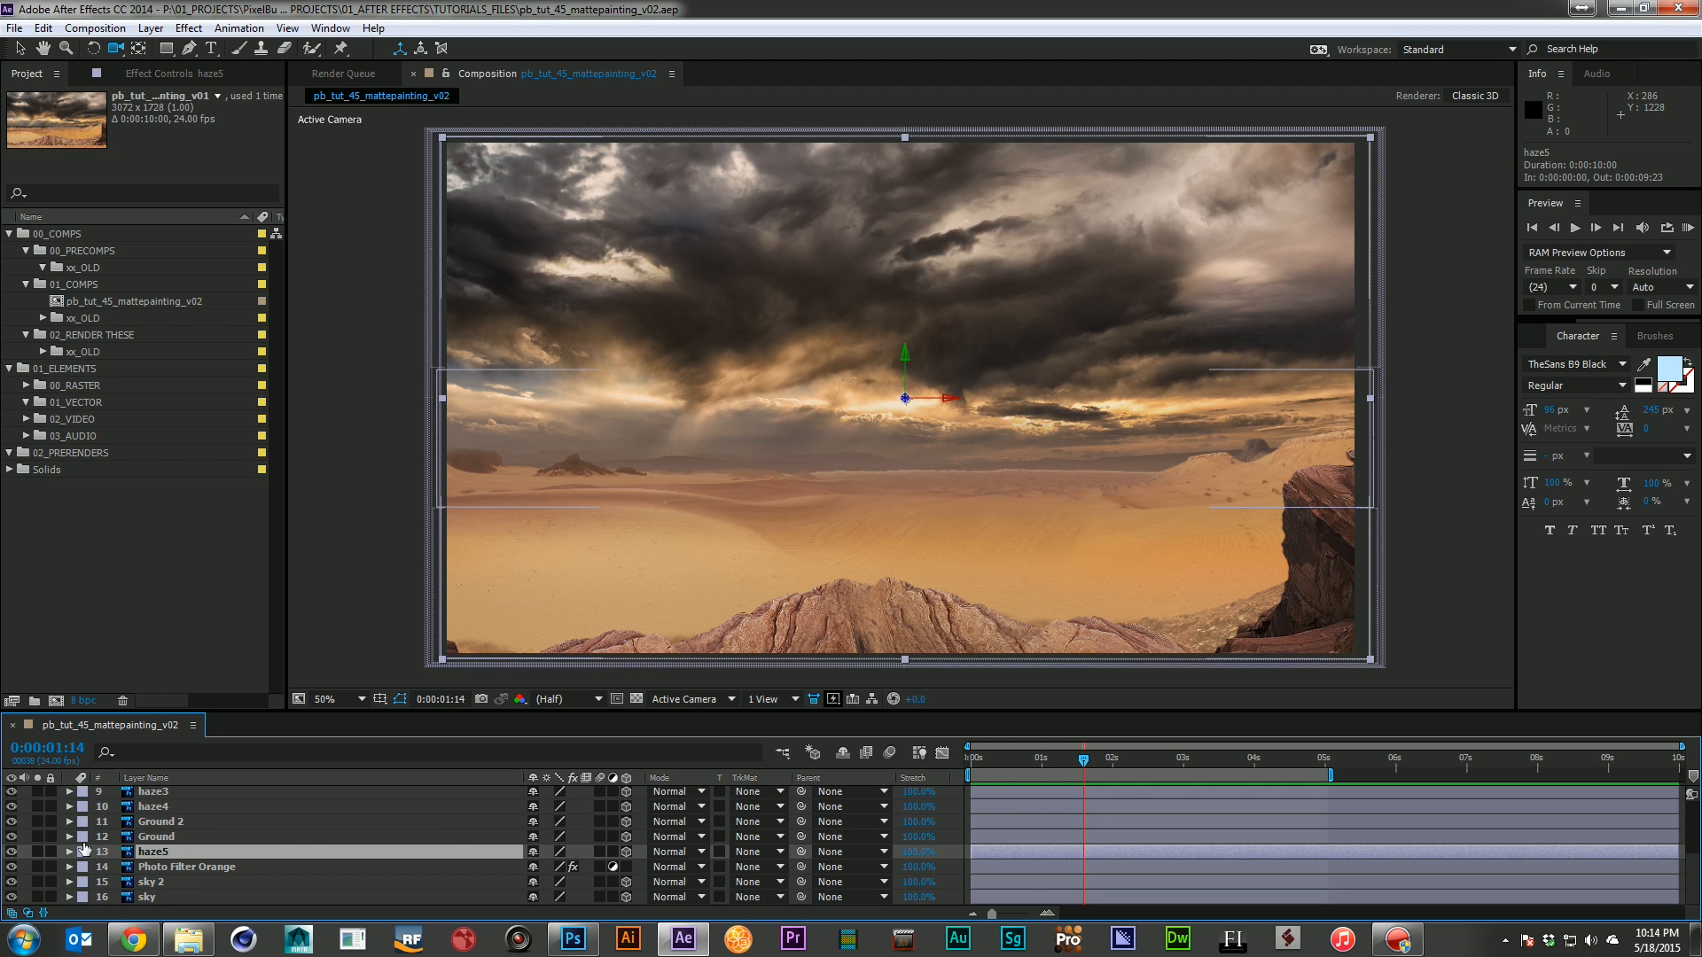
{"action": "left_click", "coordinate": [38, 851]}
{"action": "left_click", "coordinate": [37, 851]}
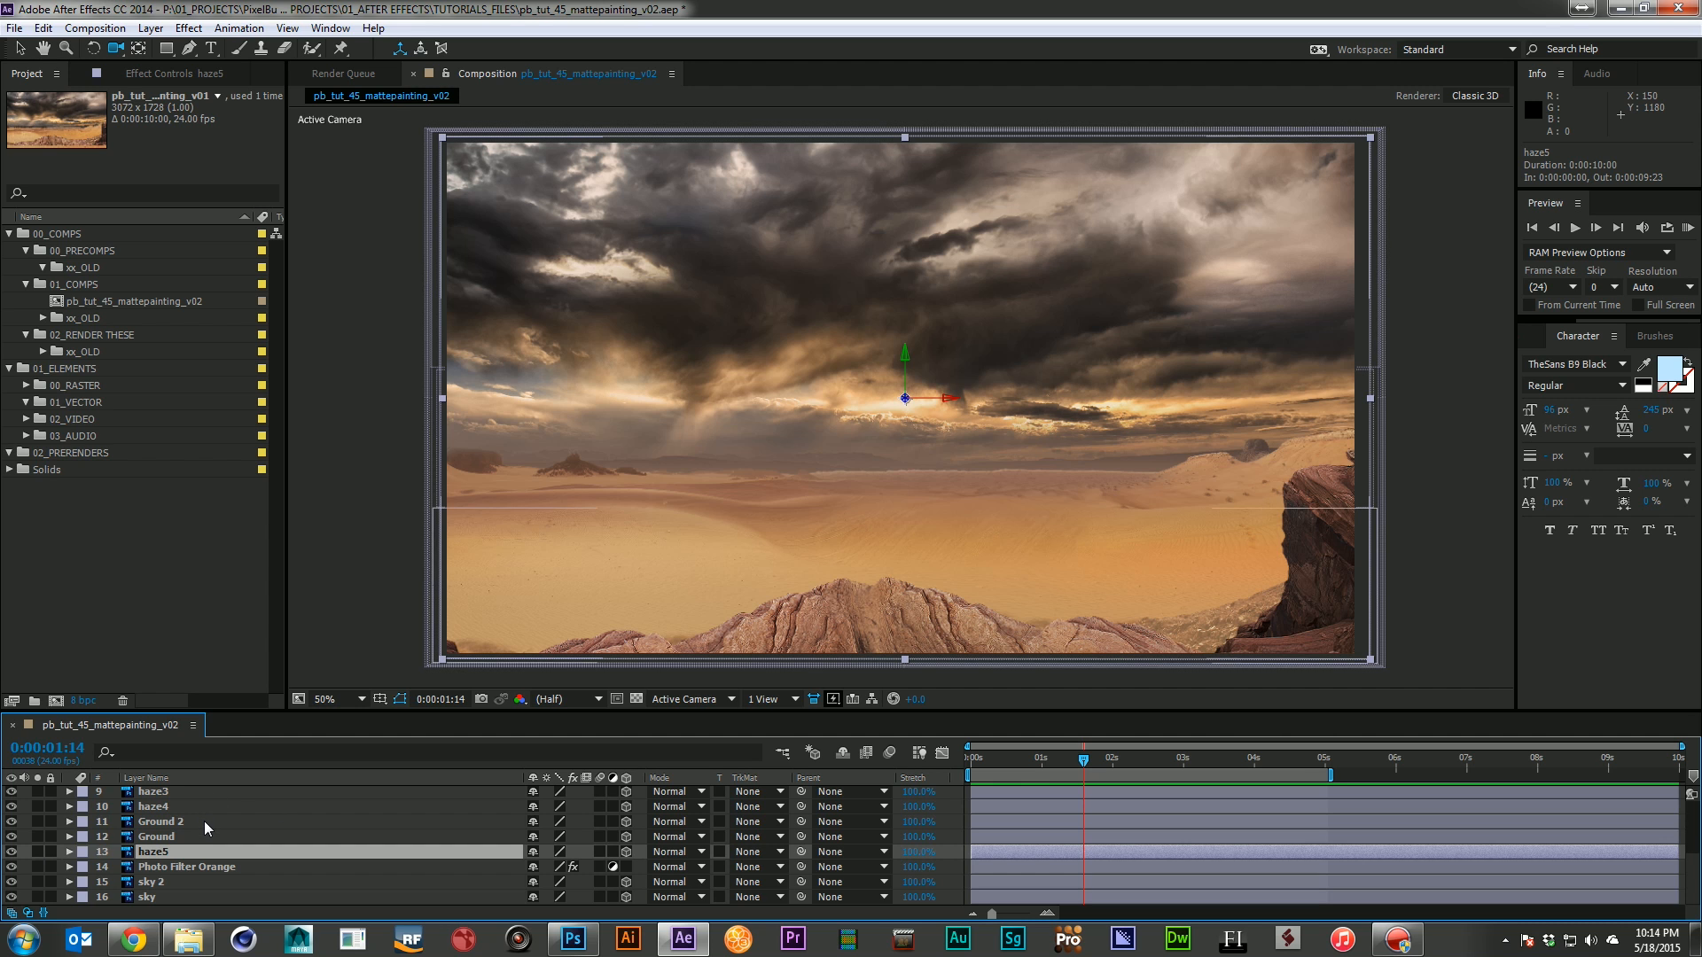
{"action": "key", "text": "ctrl+y"}
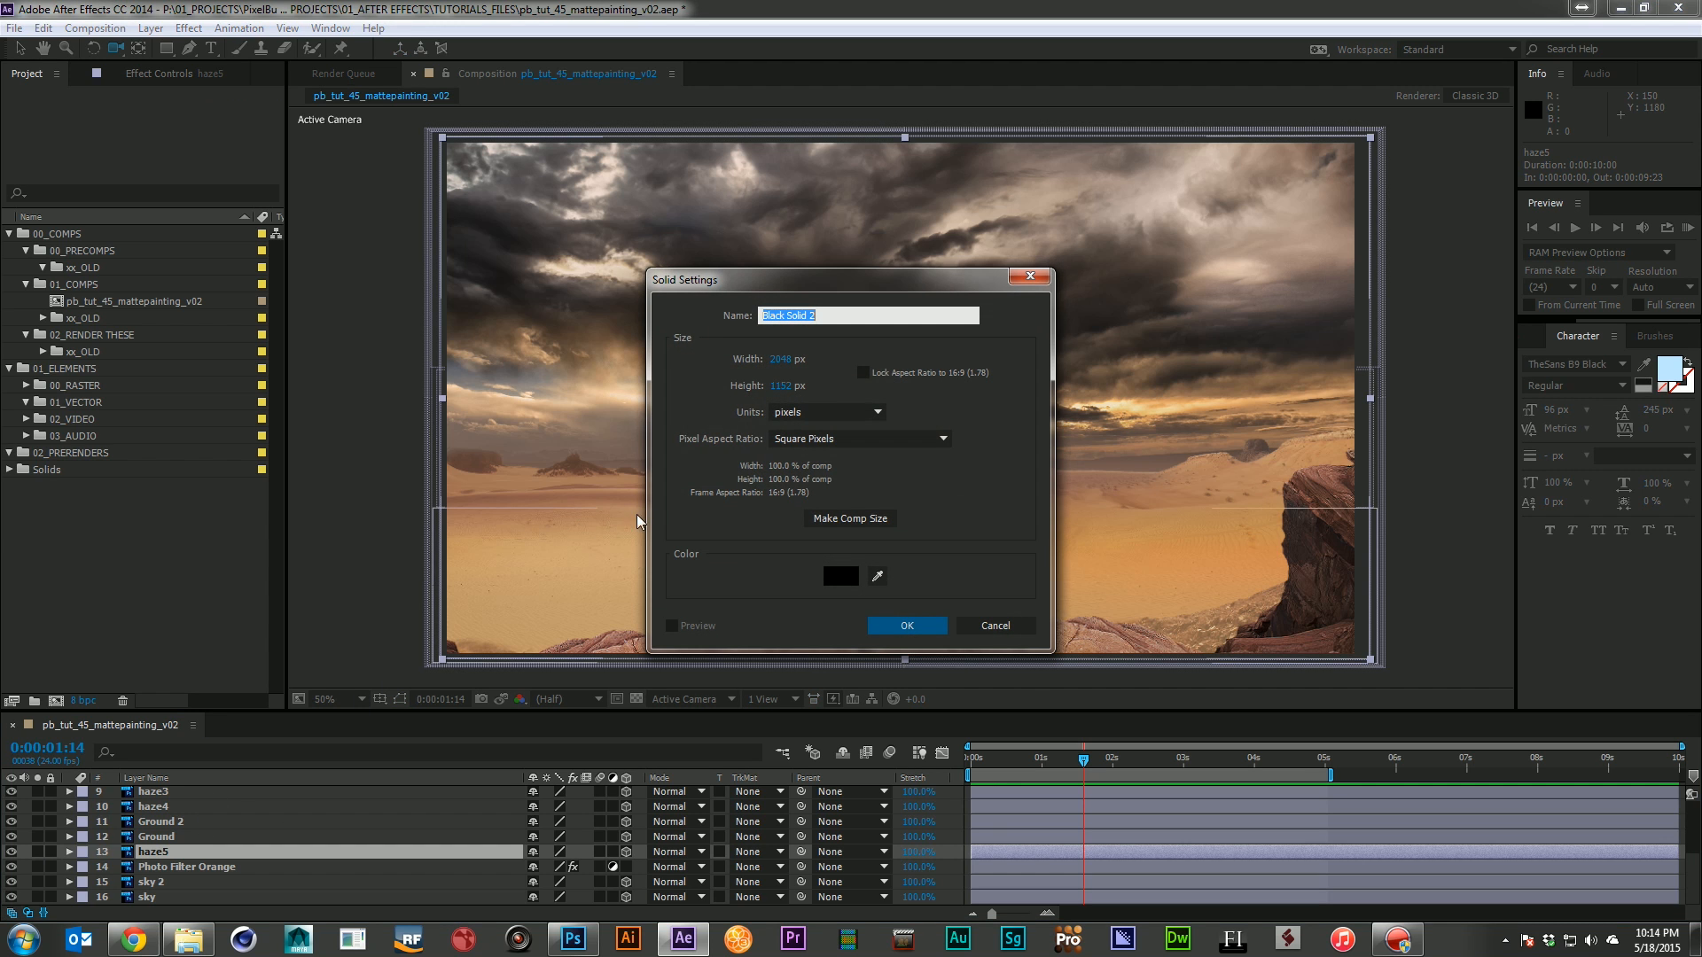
{"action": "type", "text": "Fractal"}
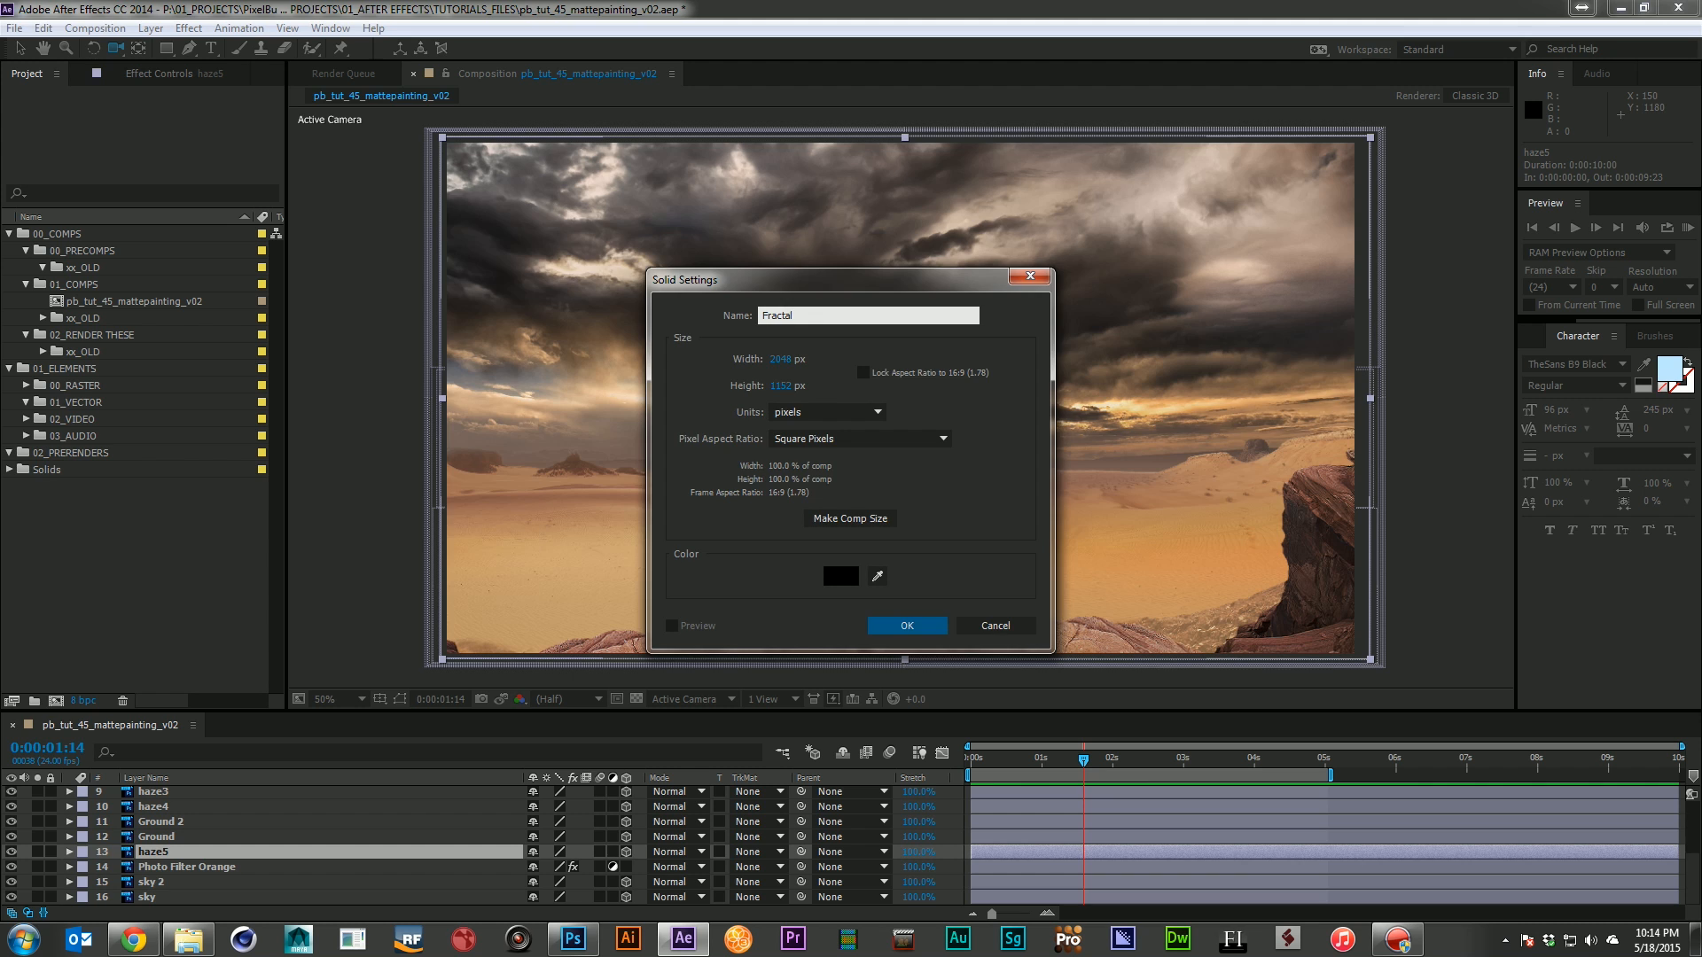
{"action": "key", "text": "Return"}
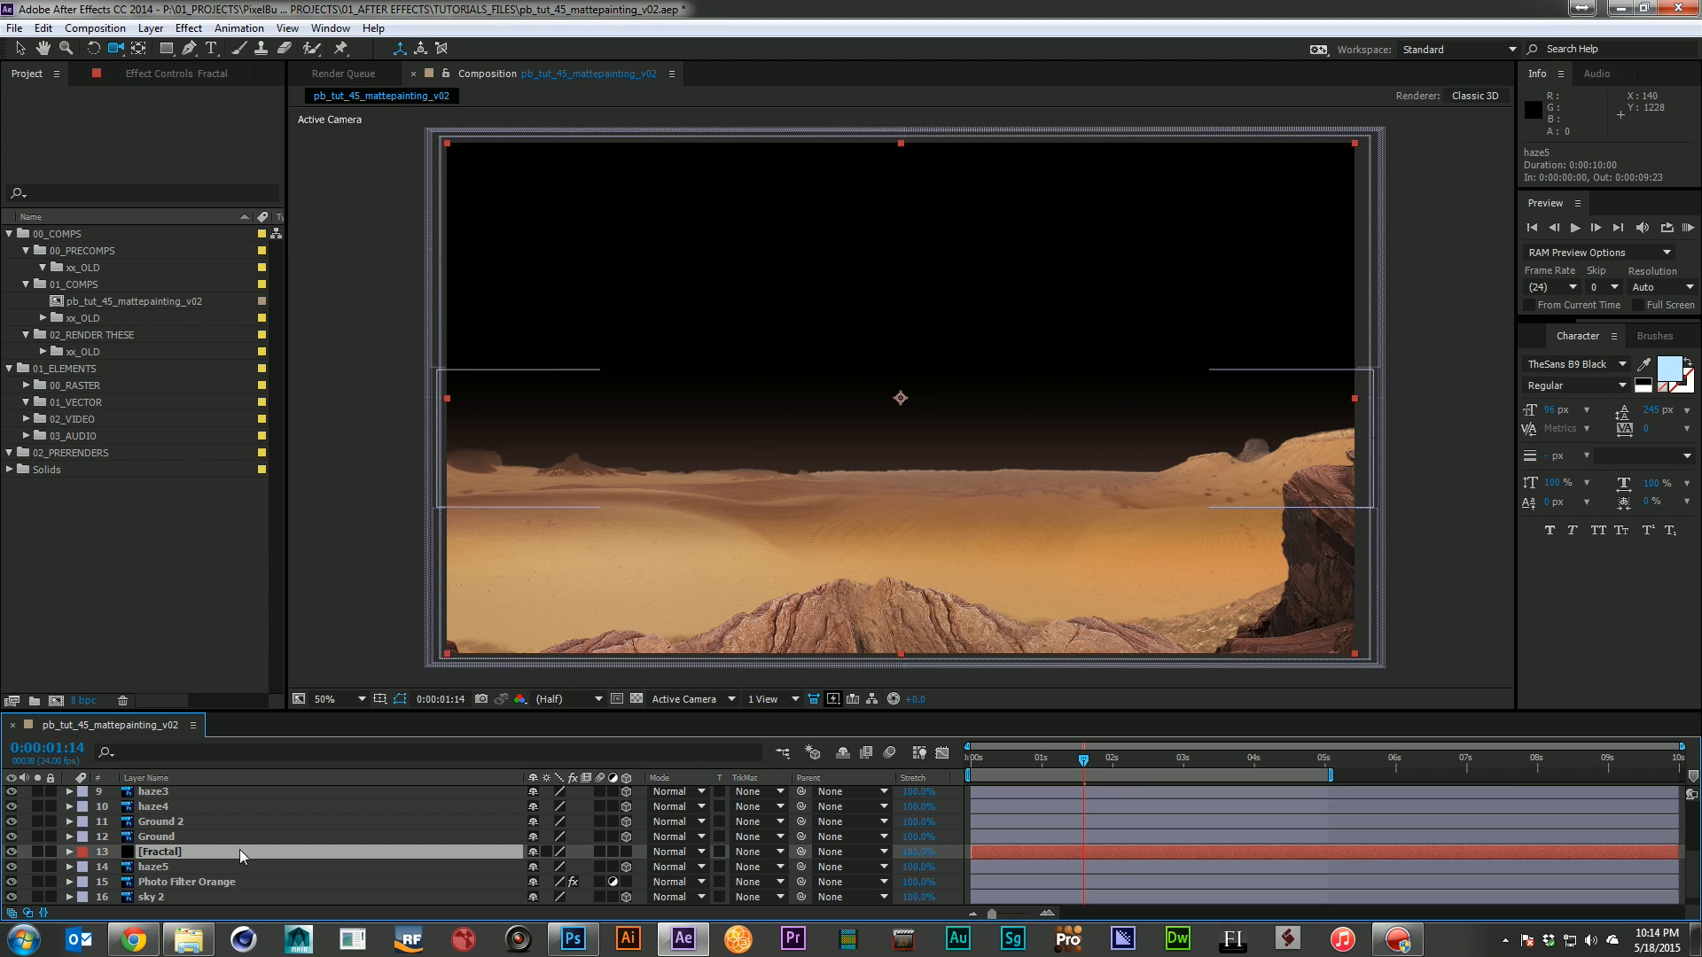
Find the Fractal Noise effect and apply it to the Fractal solid
{"action": "key", "text": "ctrl+5"}
{"action": "left_click", "coordinate": [1618, 360]}
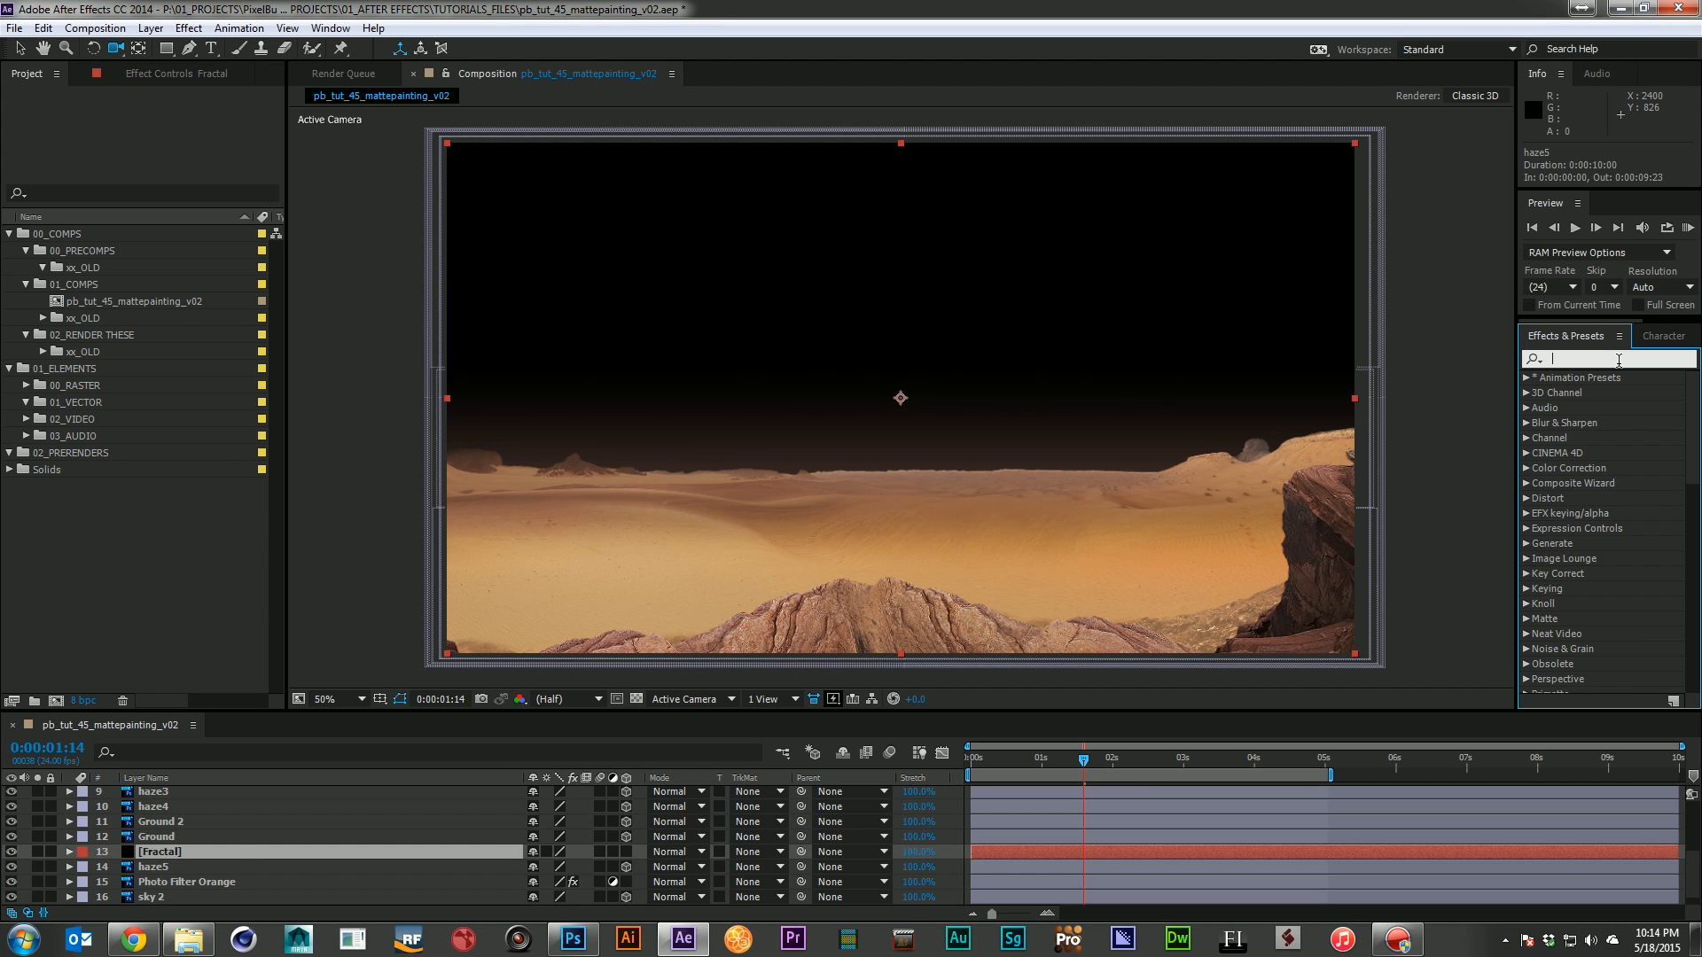
{"action": "type", "text": "frac"}
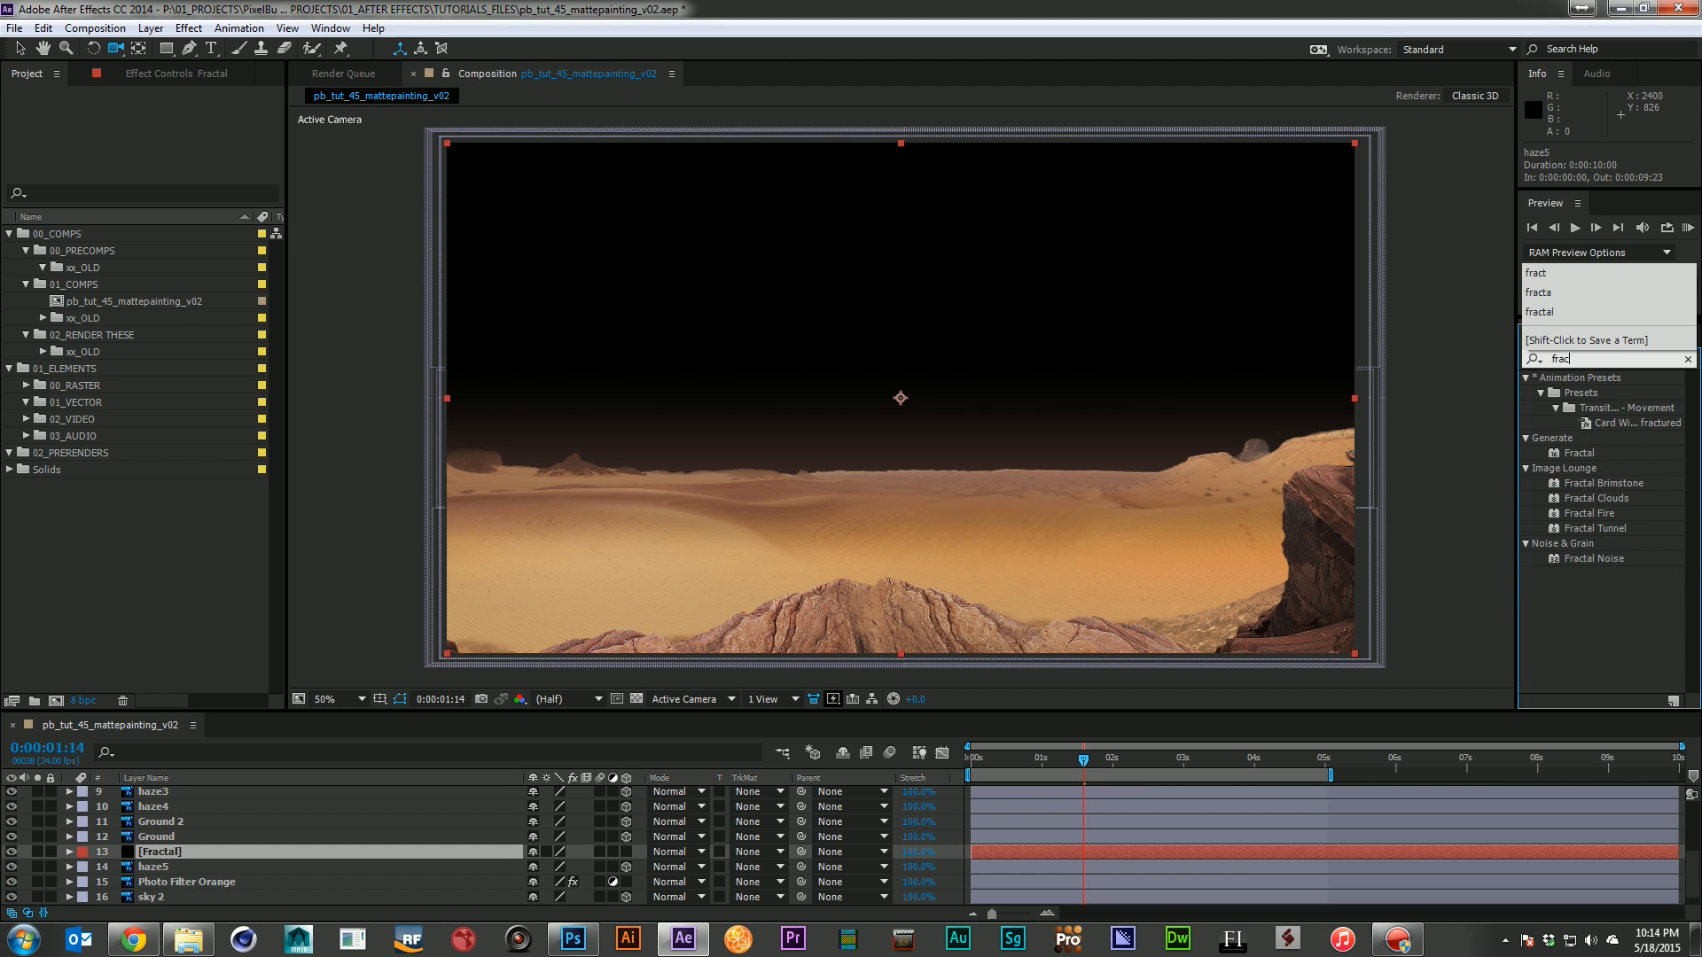
{"action": "left_click_drag", "start_coordinate": [1592, 559], "coordinate": [360, 858]}
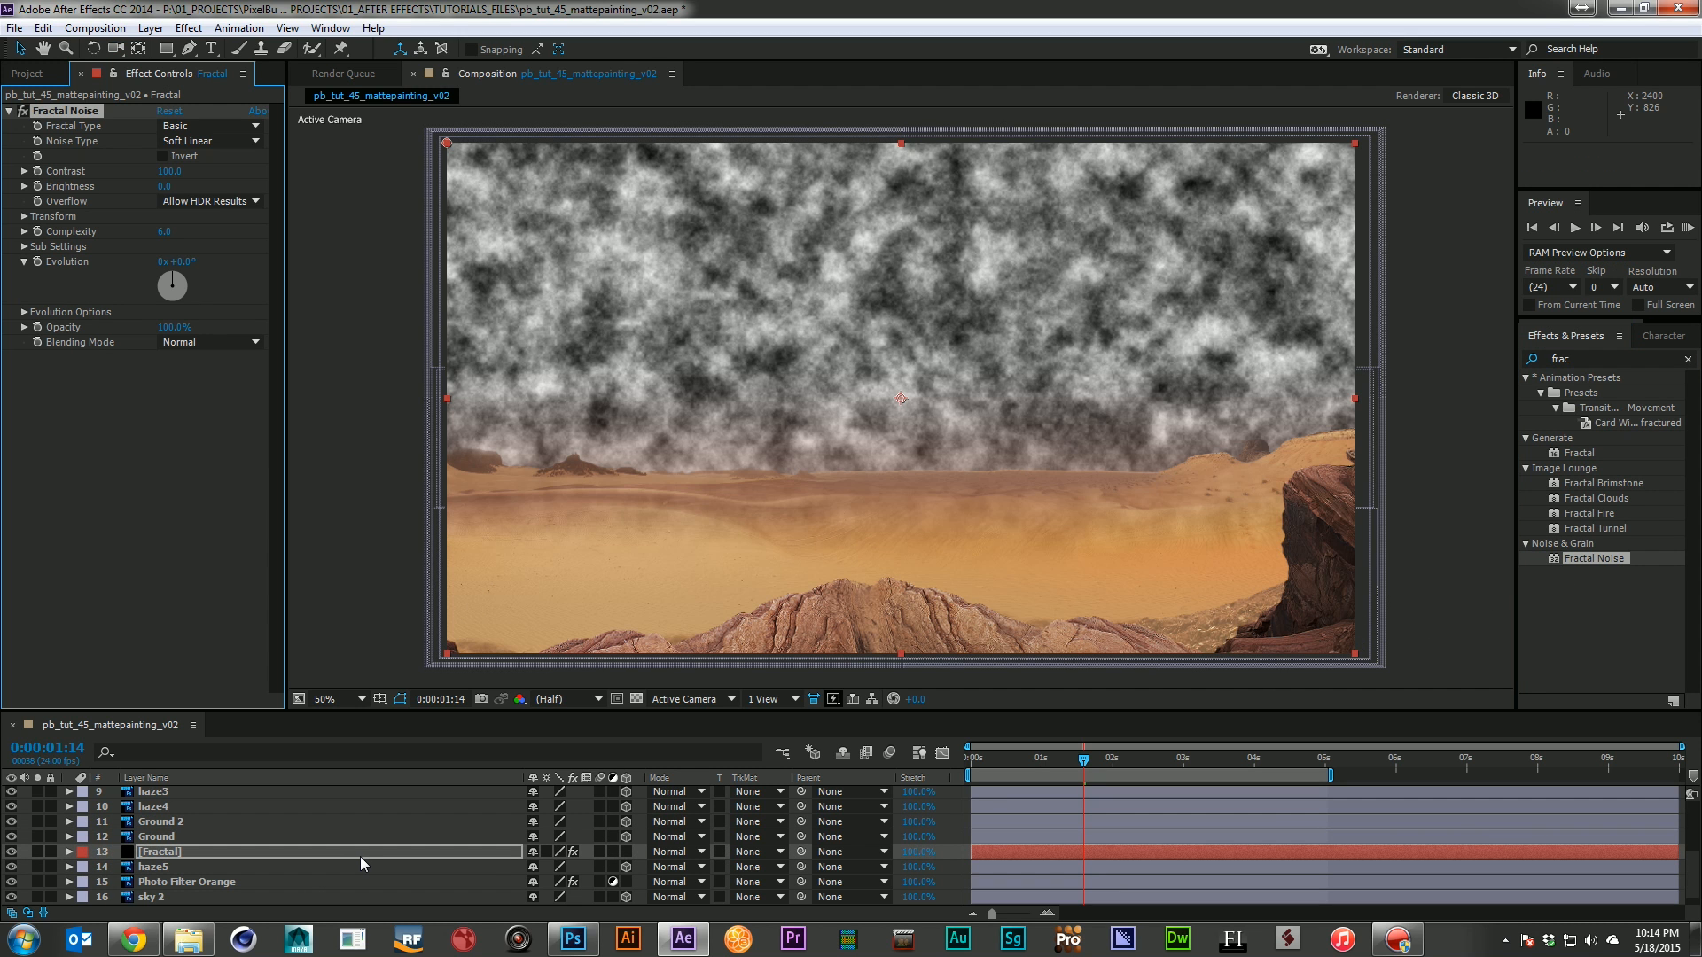
Try the Cloudy, Turbulent Smooth, Small Bumps, Strings, Max, Smeary and Swirly fractal types on the Fractal Noise effect
{"action": "left_click", "coordinate": [195, 127]}
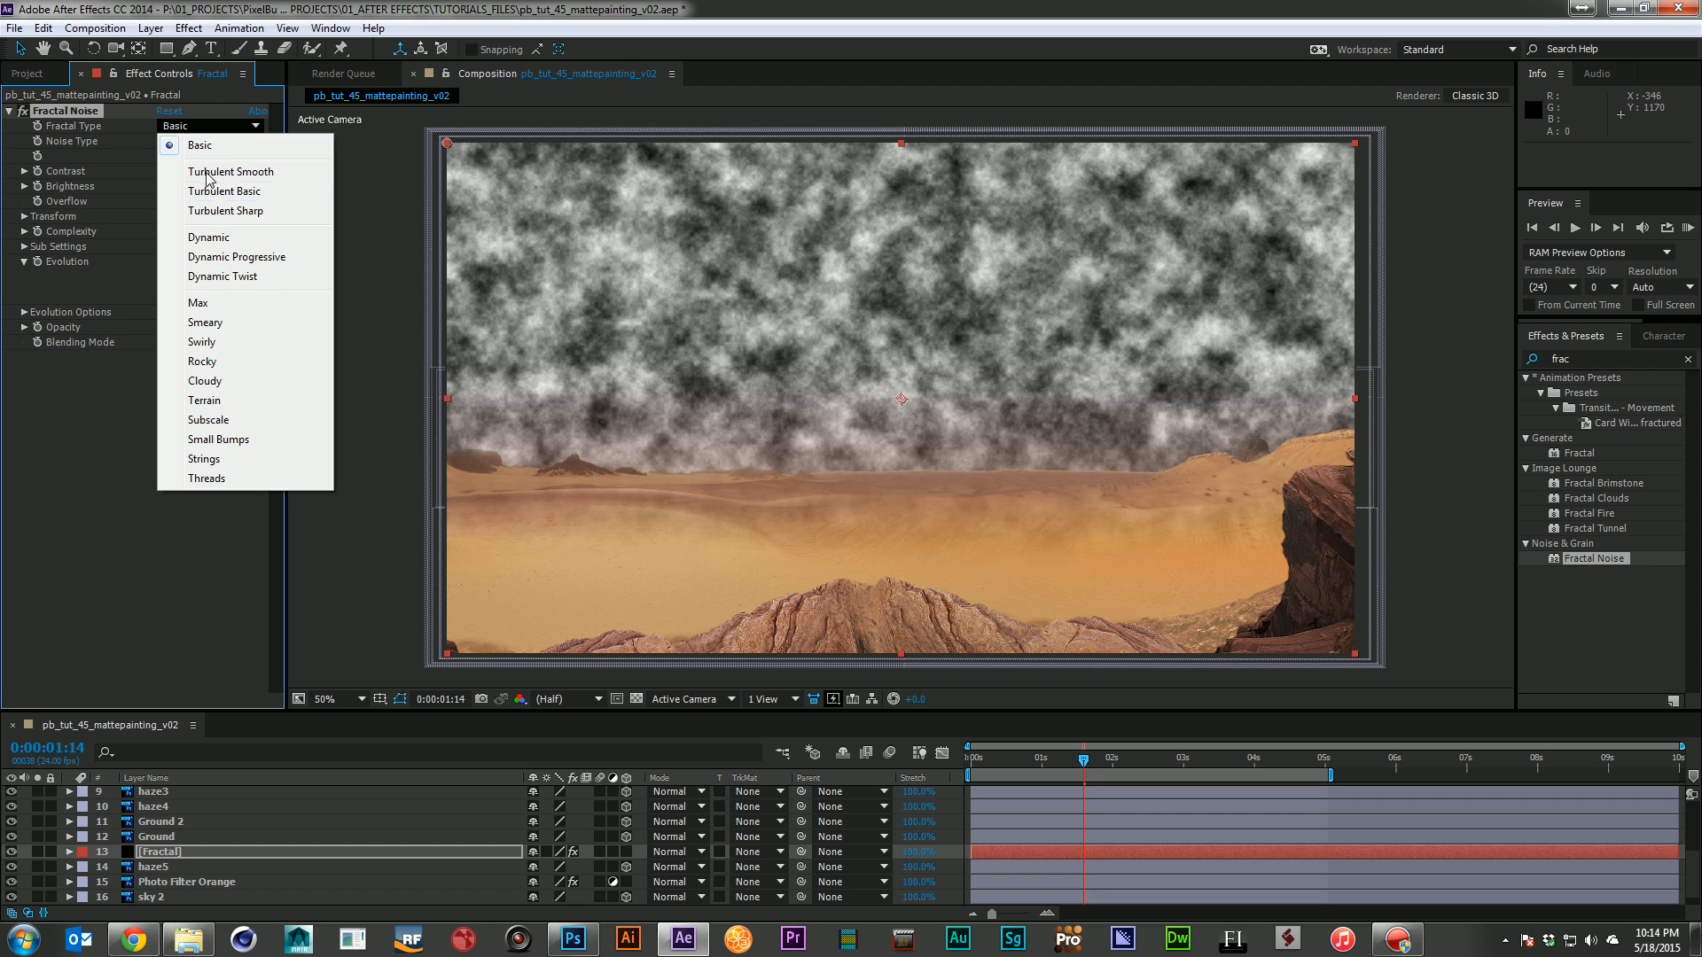
{"action": "left_click", "coordinate": [239, 386]}
{"action": "left_click", "coordinate": [220, 128]}
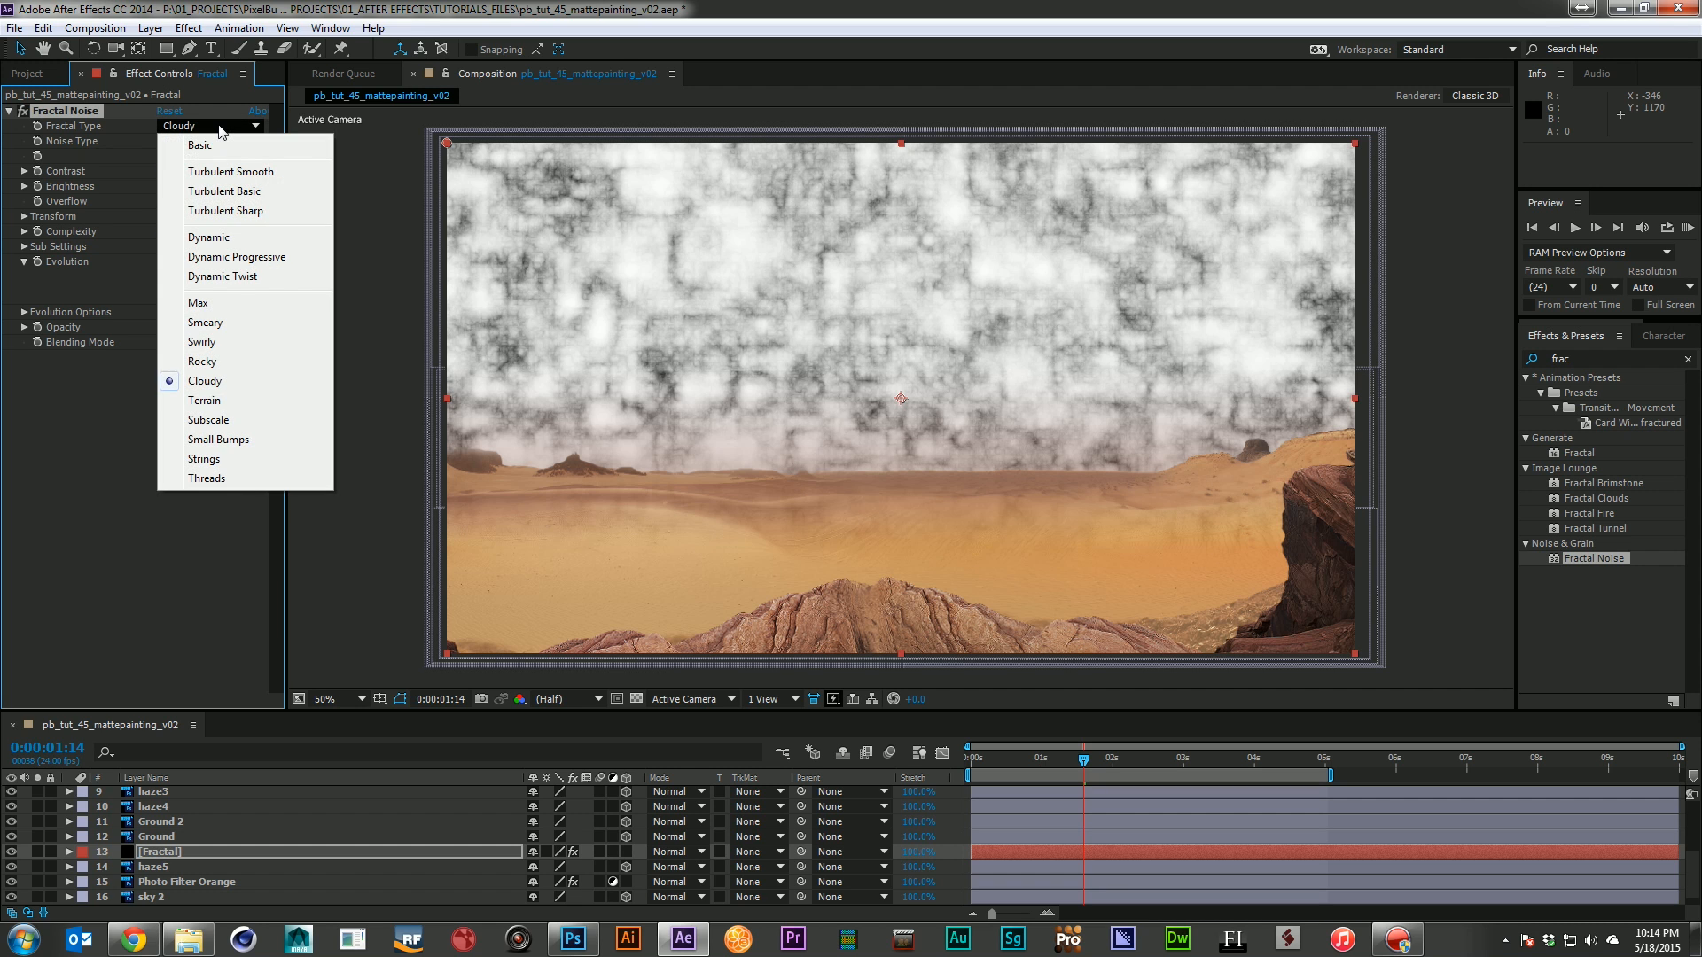
{"action": "left_click", "coordinate": [248, 172]}
{"action": "left_click", "coordinate": [212, 126]}
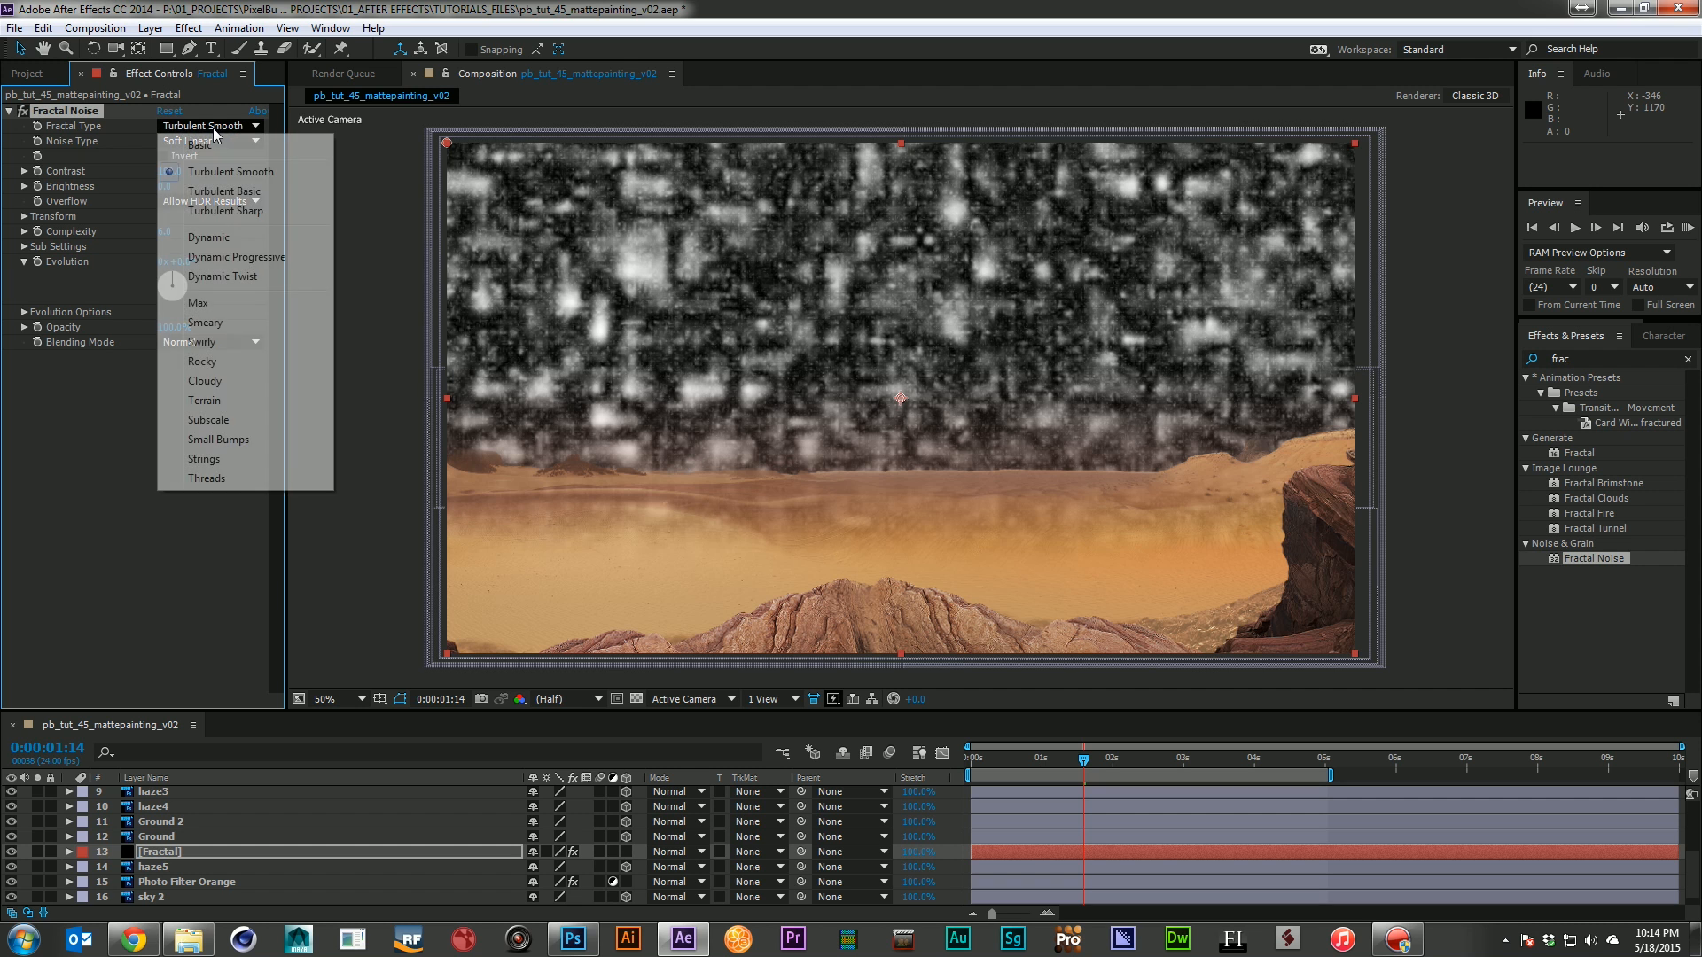
{"action": "left_click", "coordinate": [221, 441]}
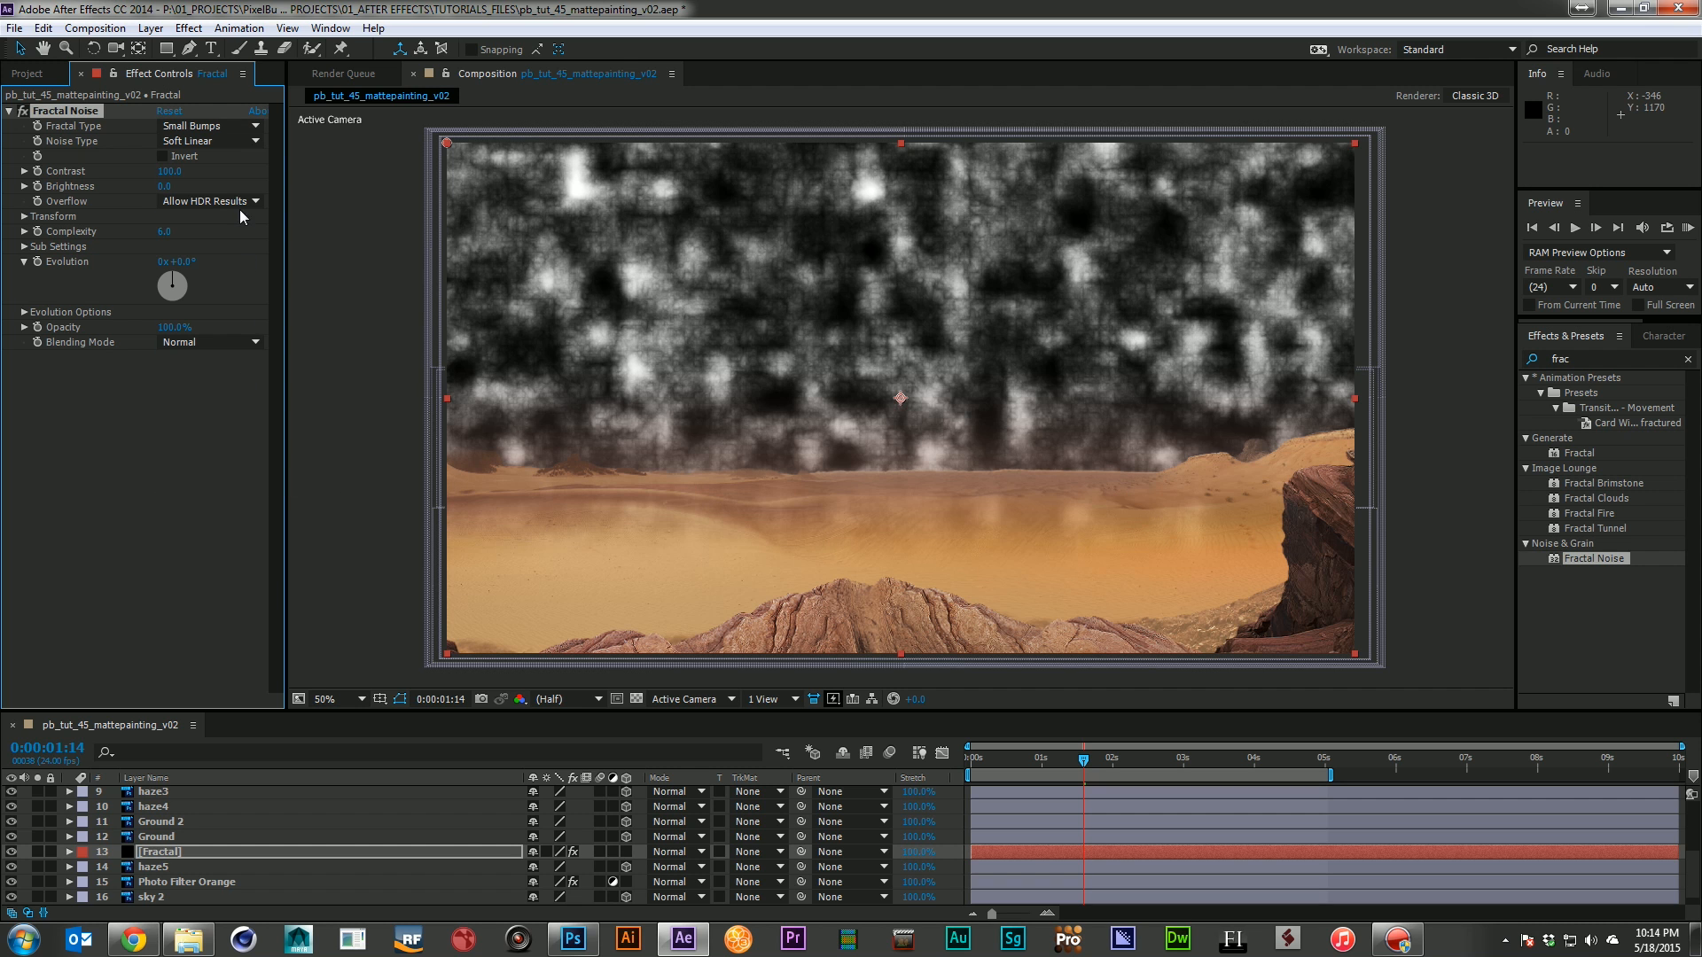
{"action": "left_click", "coordinate": [213, 127]}
{"action": "left_click", "coordinate": [221, 456]}
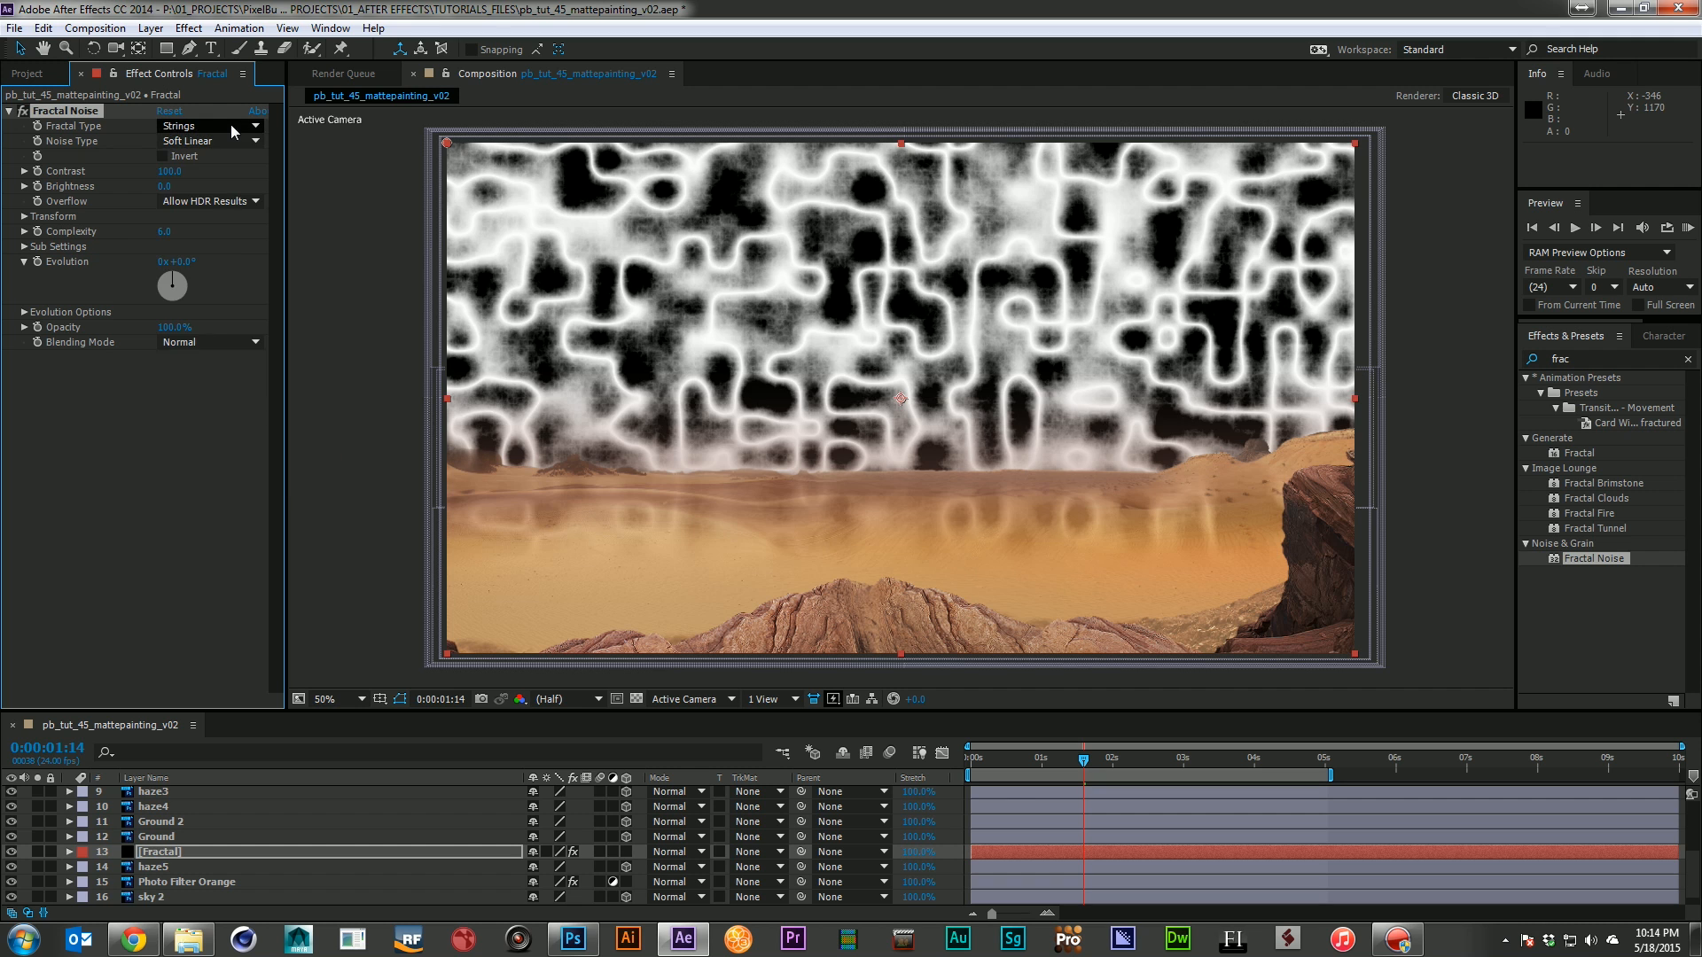
{"action": "left_click", "coordinate": [231, 127]}
{"action": "left_click", "coordinate": [234, 301]}
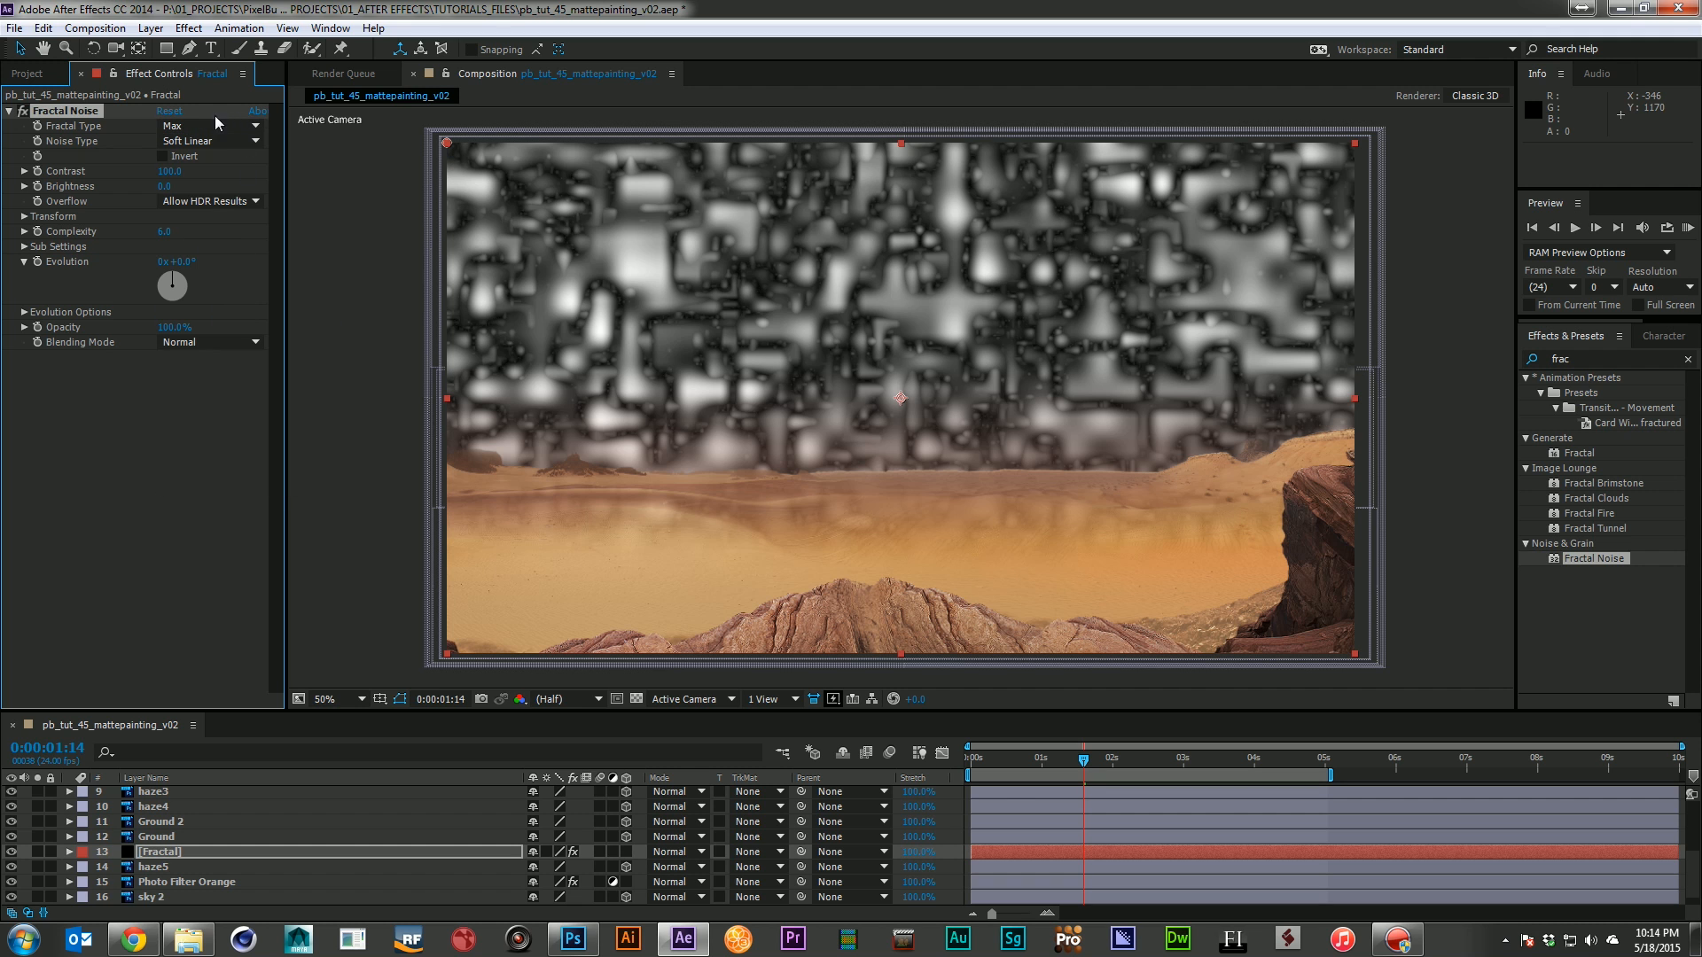
{"action": "left_click", "coordinate": [216, 125]}
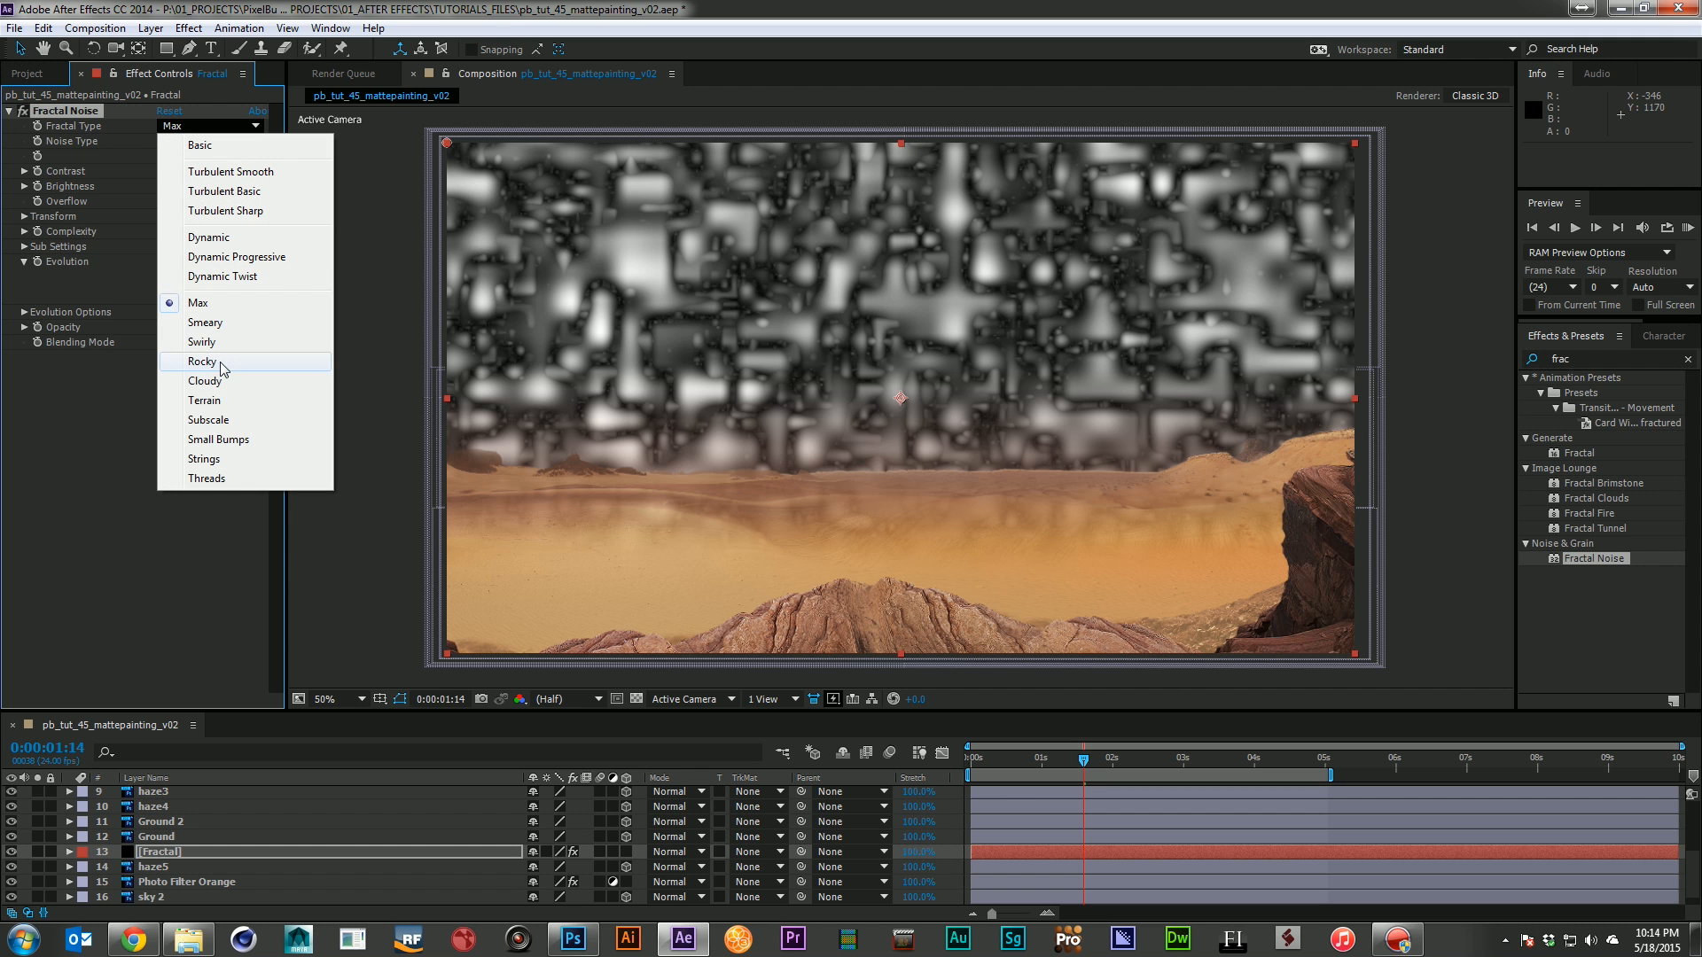
{"action": "left_click", "coordinate": [230, 314]}
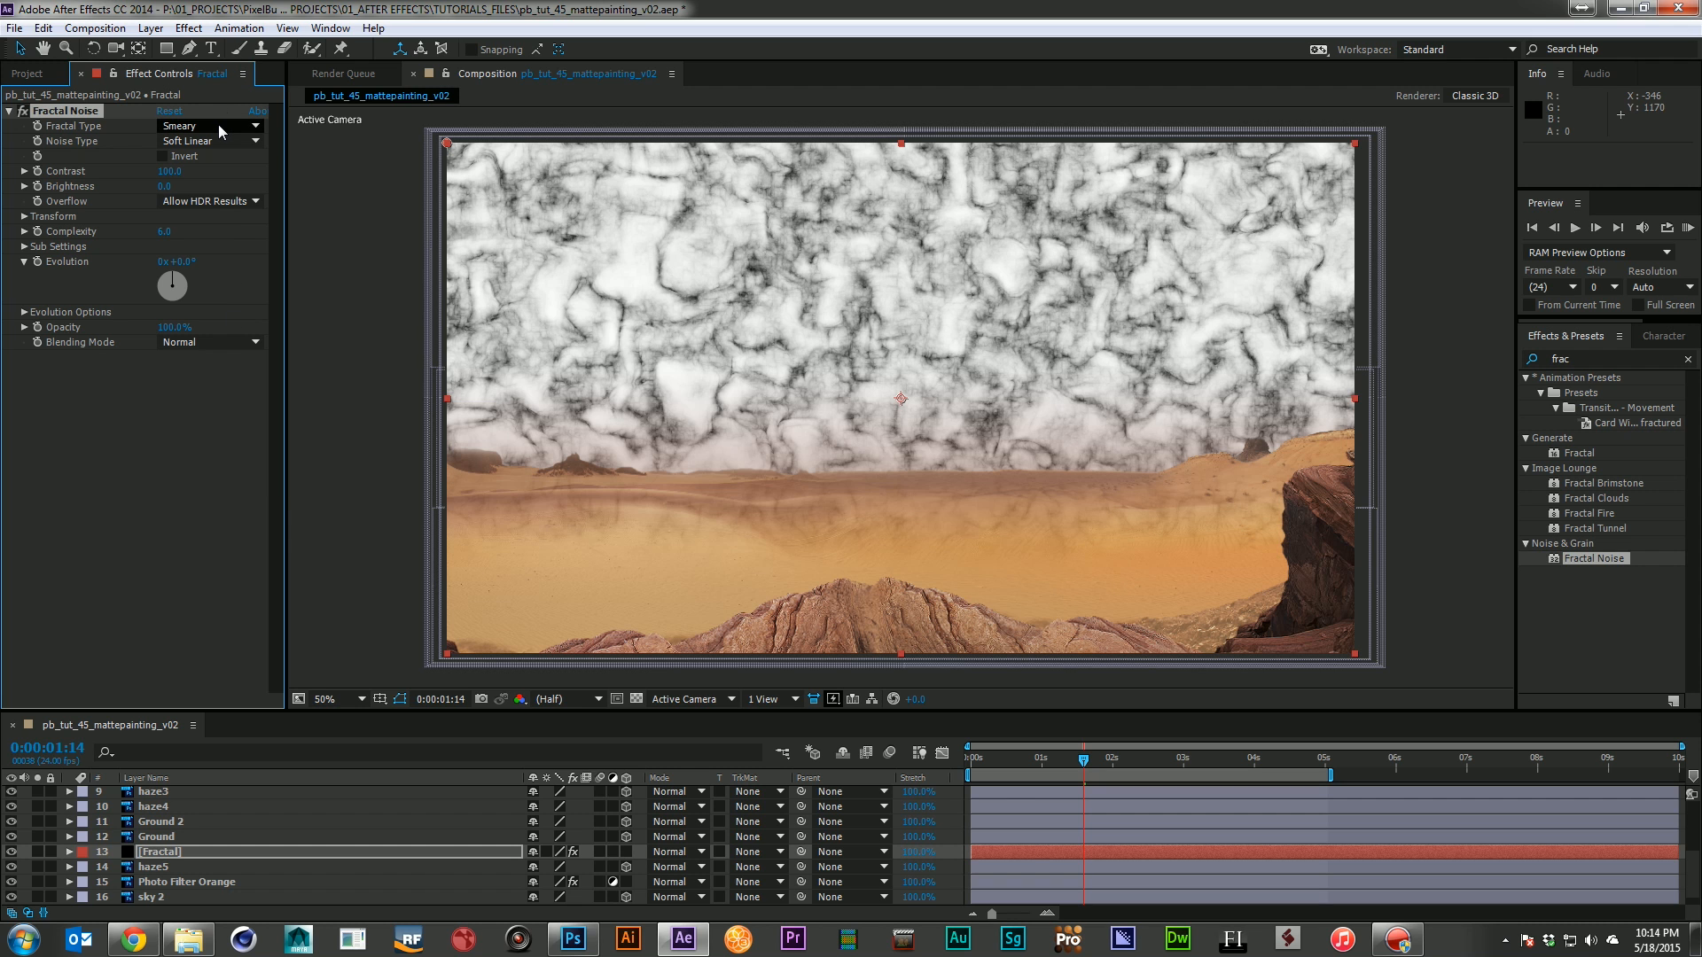
{"action": "left_click", "coordinate": [220, 132]}
{"action": "left_click", "coordinate": [217, 330]}
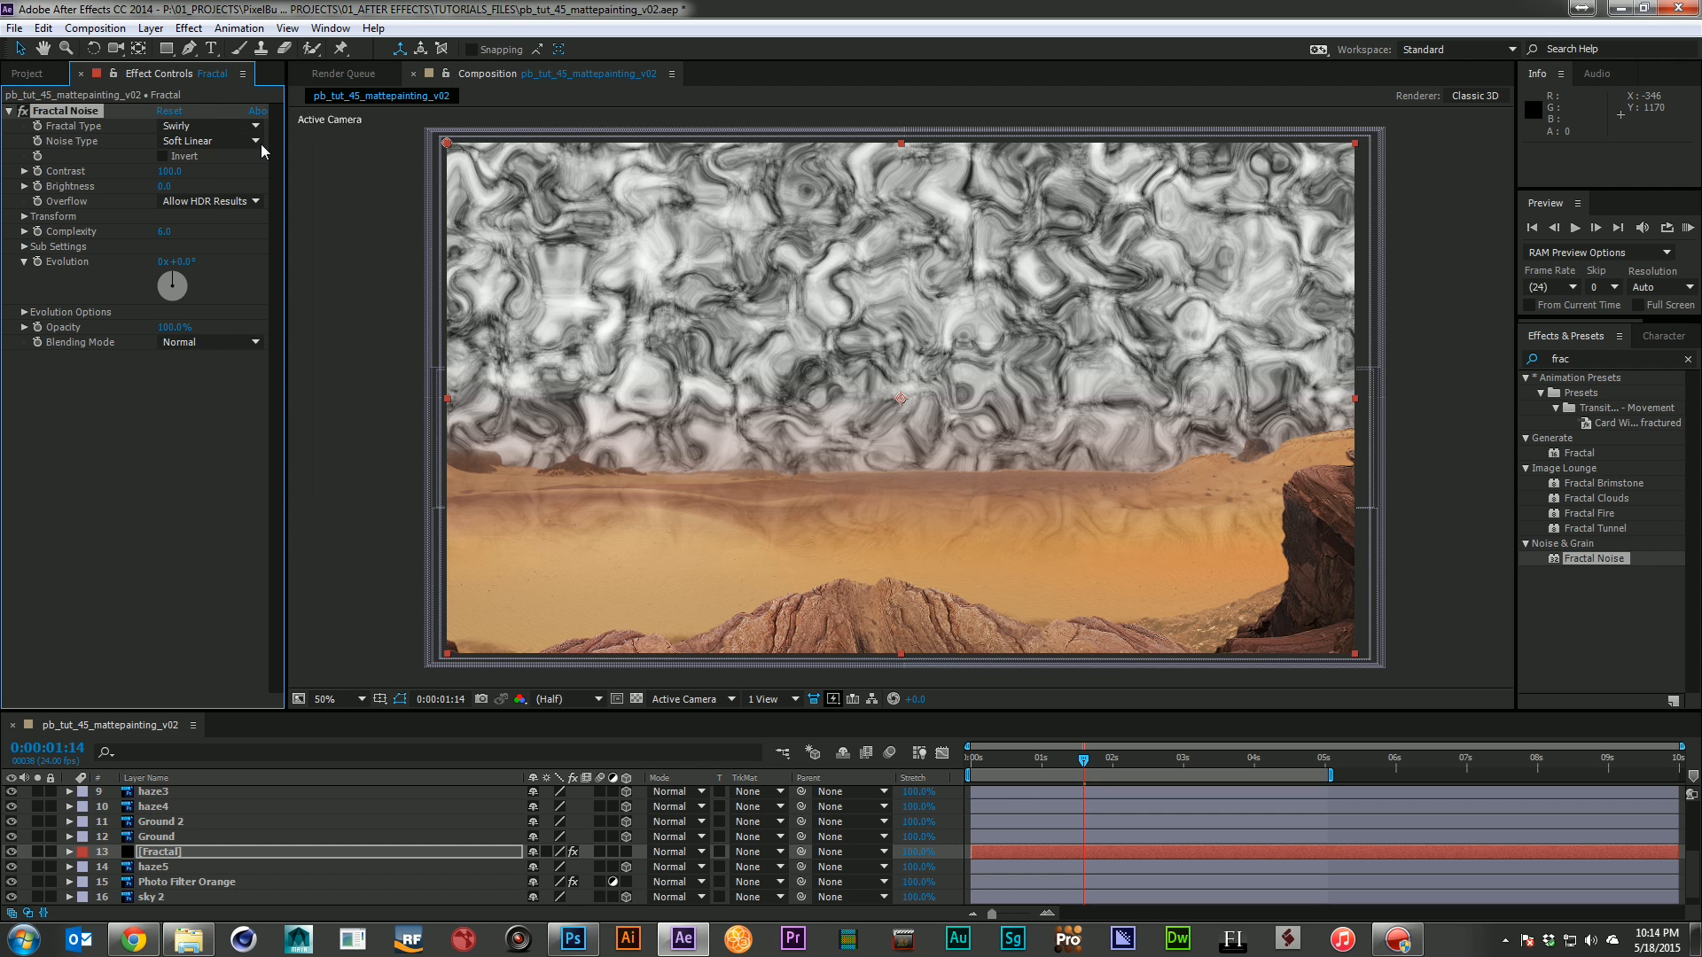
Set Fractal Noise to the Cloudy fractal type with the Spline noise type
{"action": "left_click", "coordinate": [209, 124]}
{"action": "left_click", "coordinate": [206, 376]}
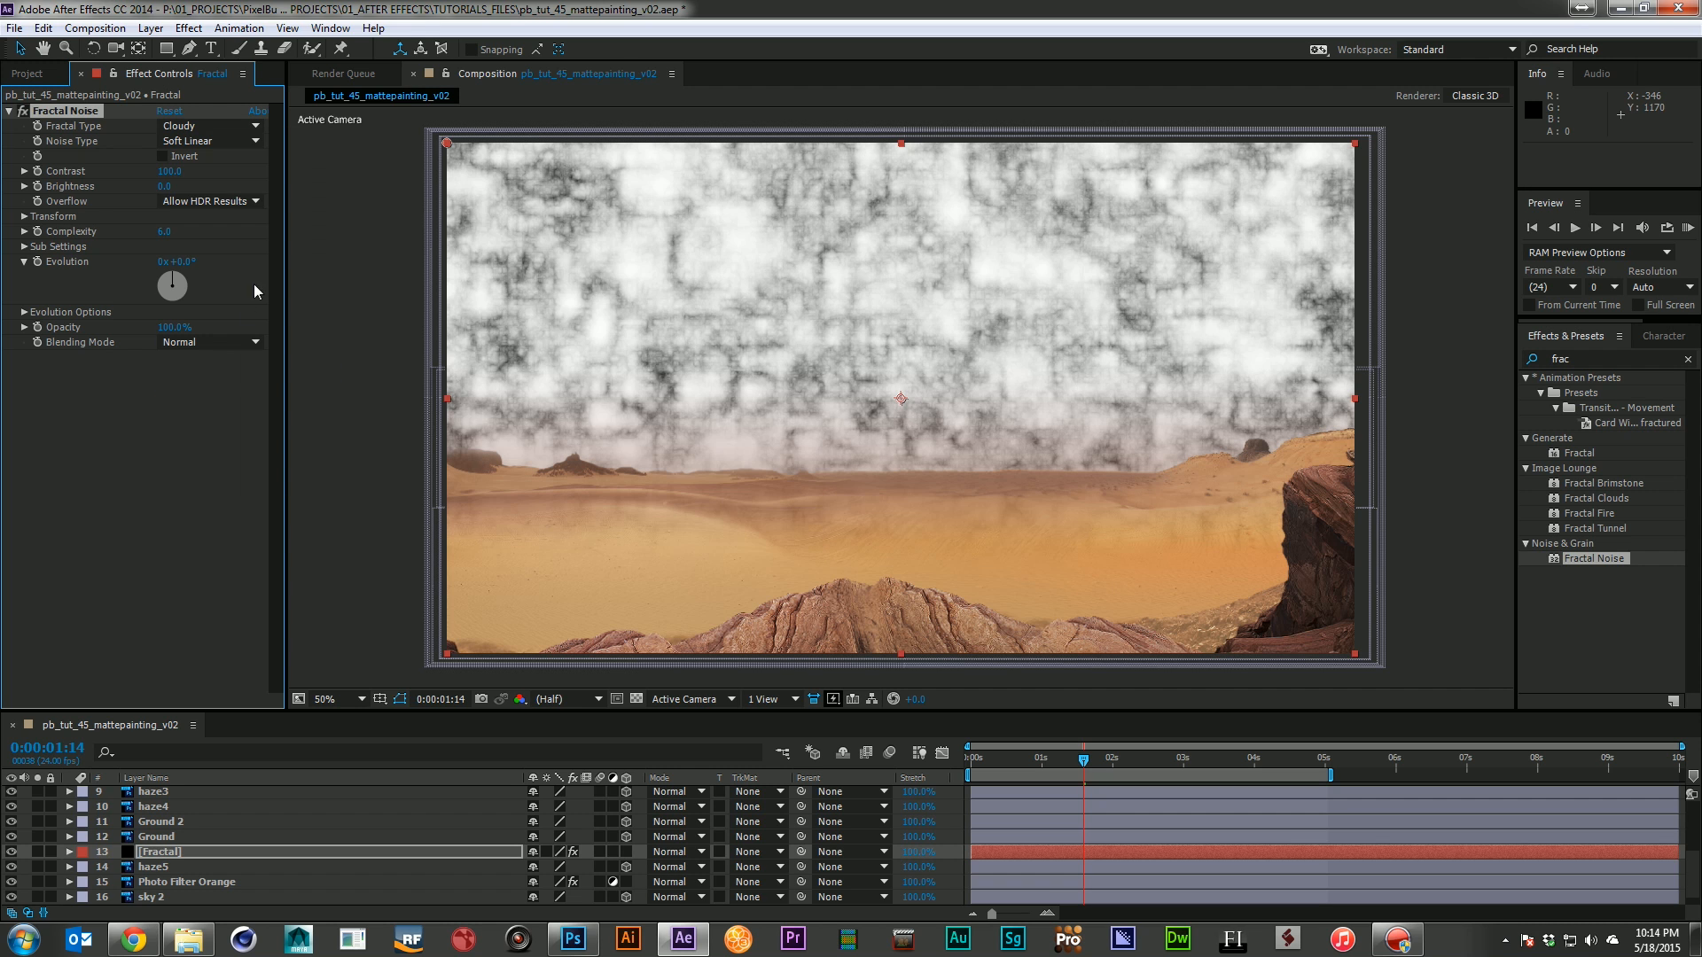
{"action": "left_click", "coordinate": [194, 140]}
{"action": "left_click", "coordinate": [198, 126]}
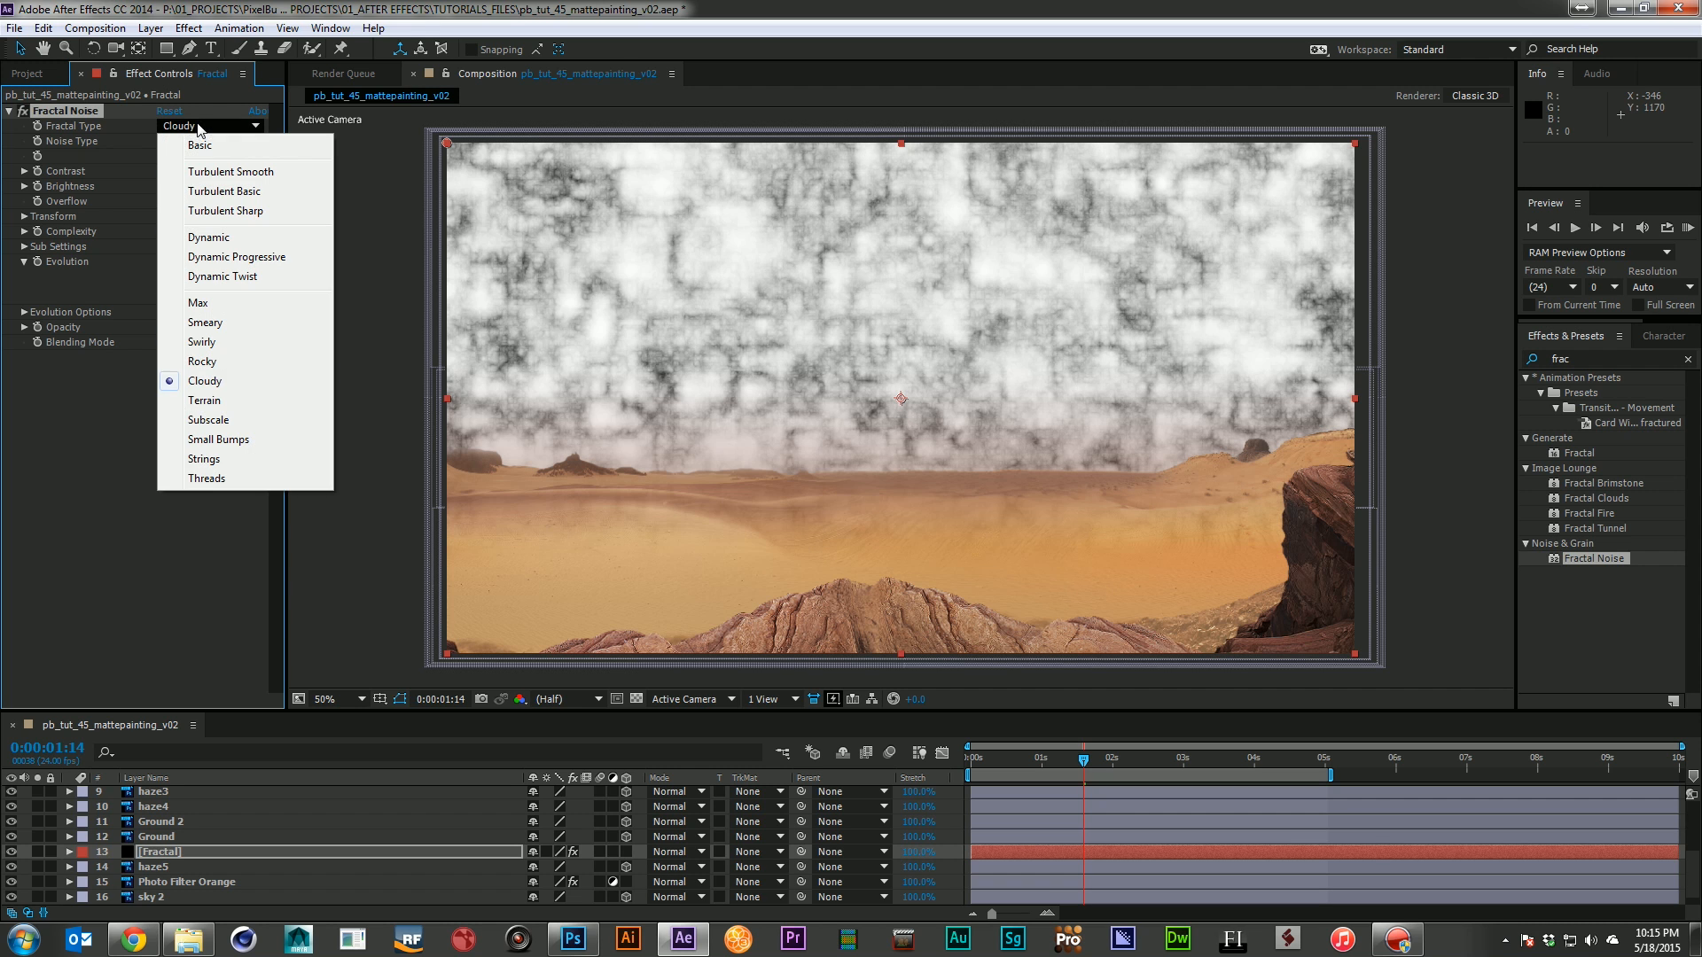
{"action": "left_click", "coordinate": [122, 174]}
{"action": "left_click", "coordinate": [184, 142]}
{"action": "left_click", "coordinate": [214, 179]}
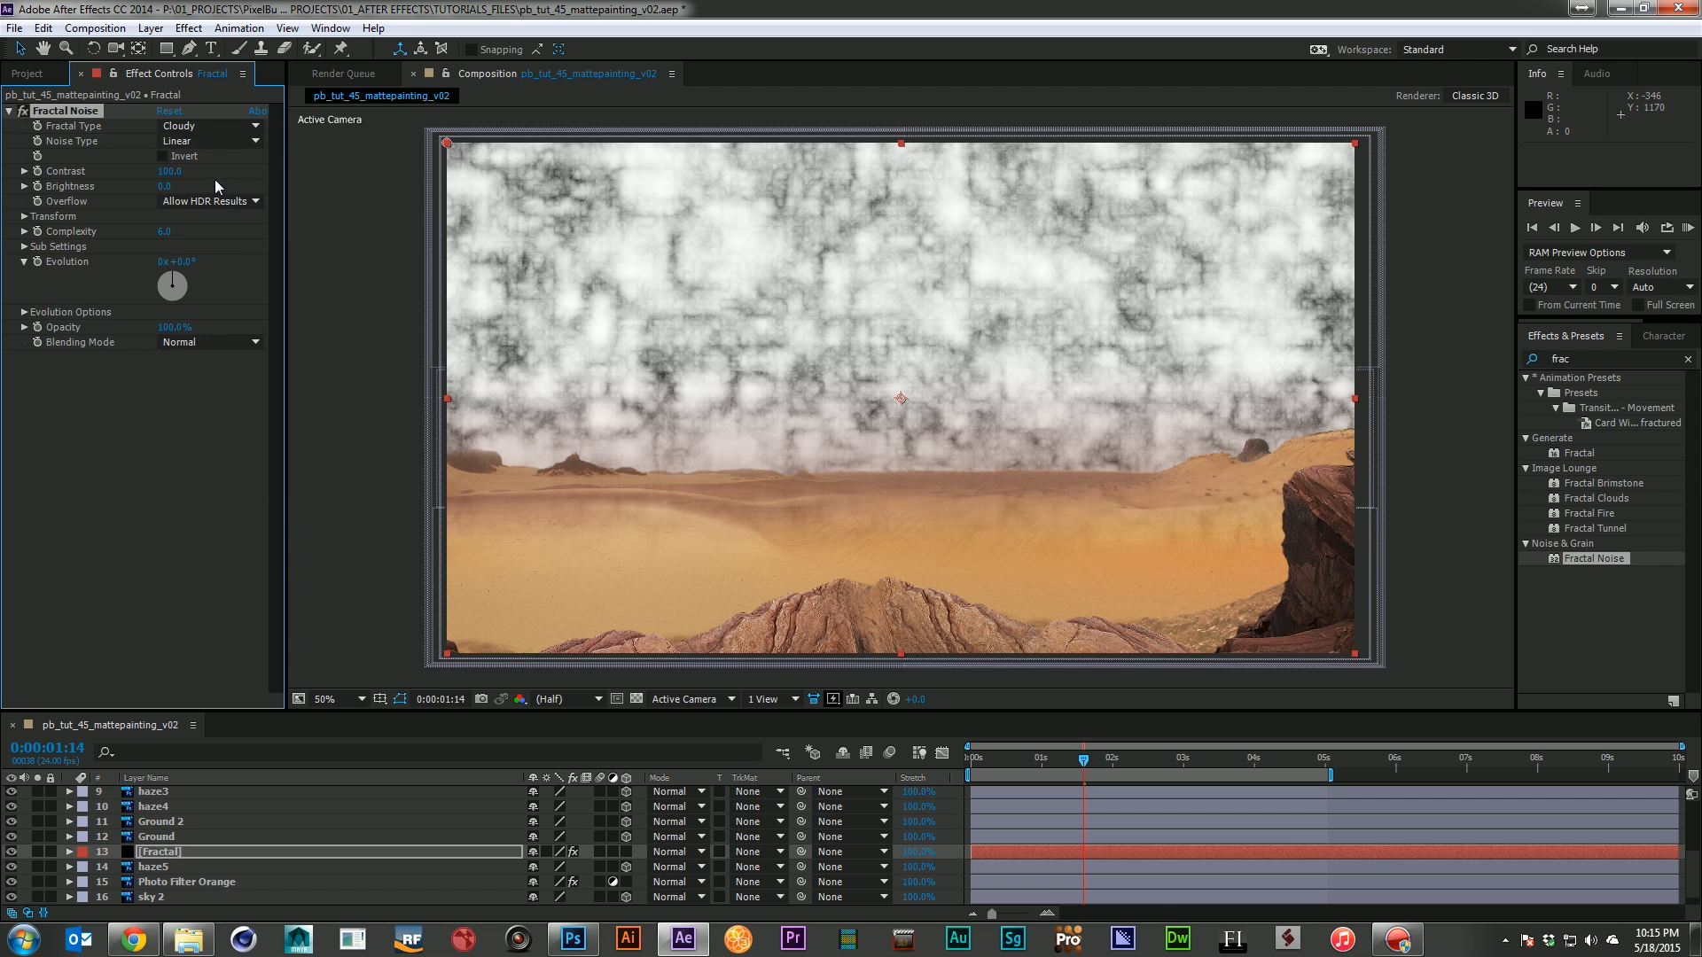
{"action": "left_click", "coordinate": [221, 140]}
{"action": "left_click", "coordinate": [213, 218]}
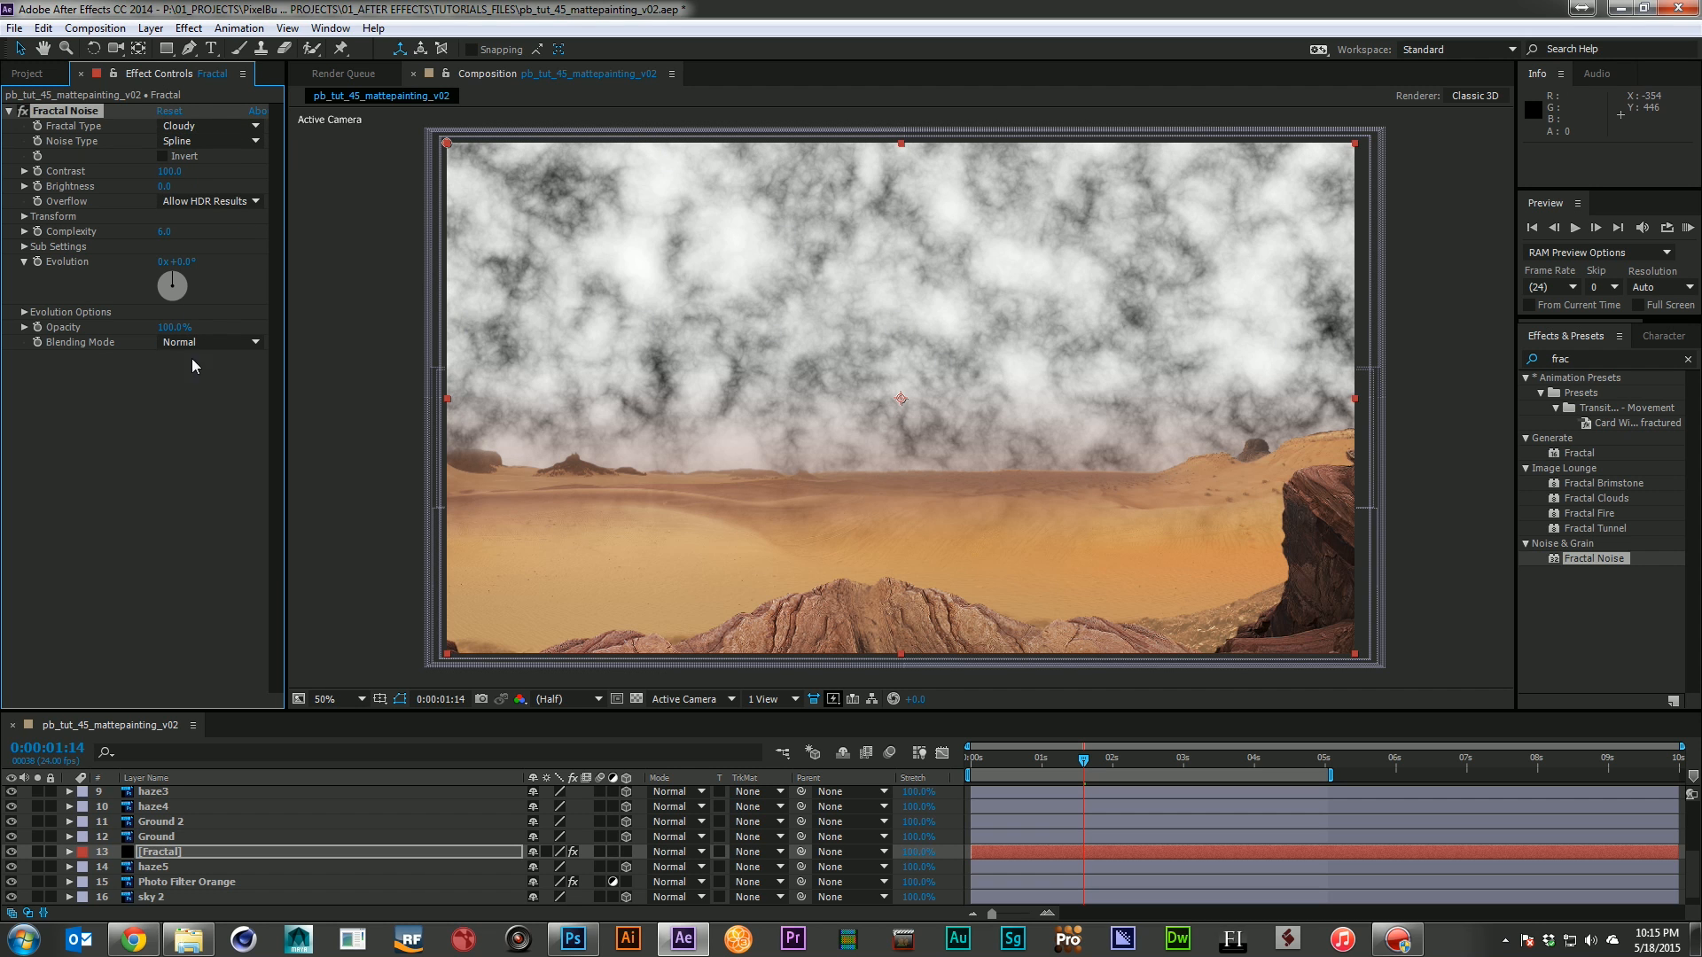
Solo the Fractal layer and give Offset Turbulence the expression [effect("Fractal Noise")("Offset Turbulence")[0],time*50]
{"action": "left_click", "coordinate": [37, 852]}
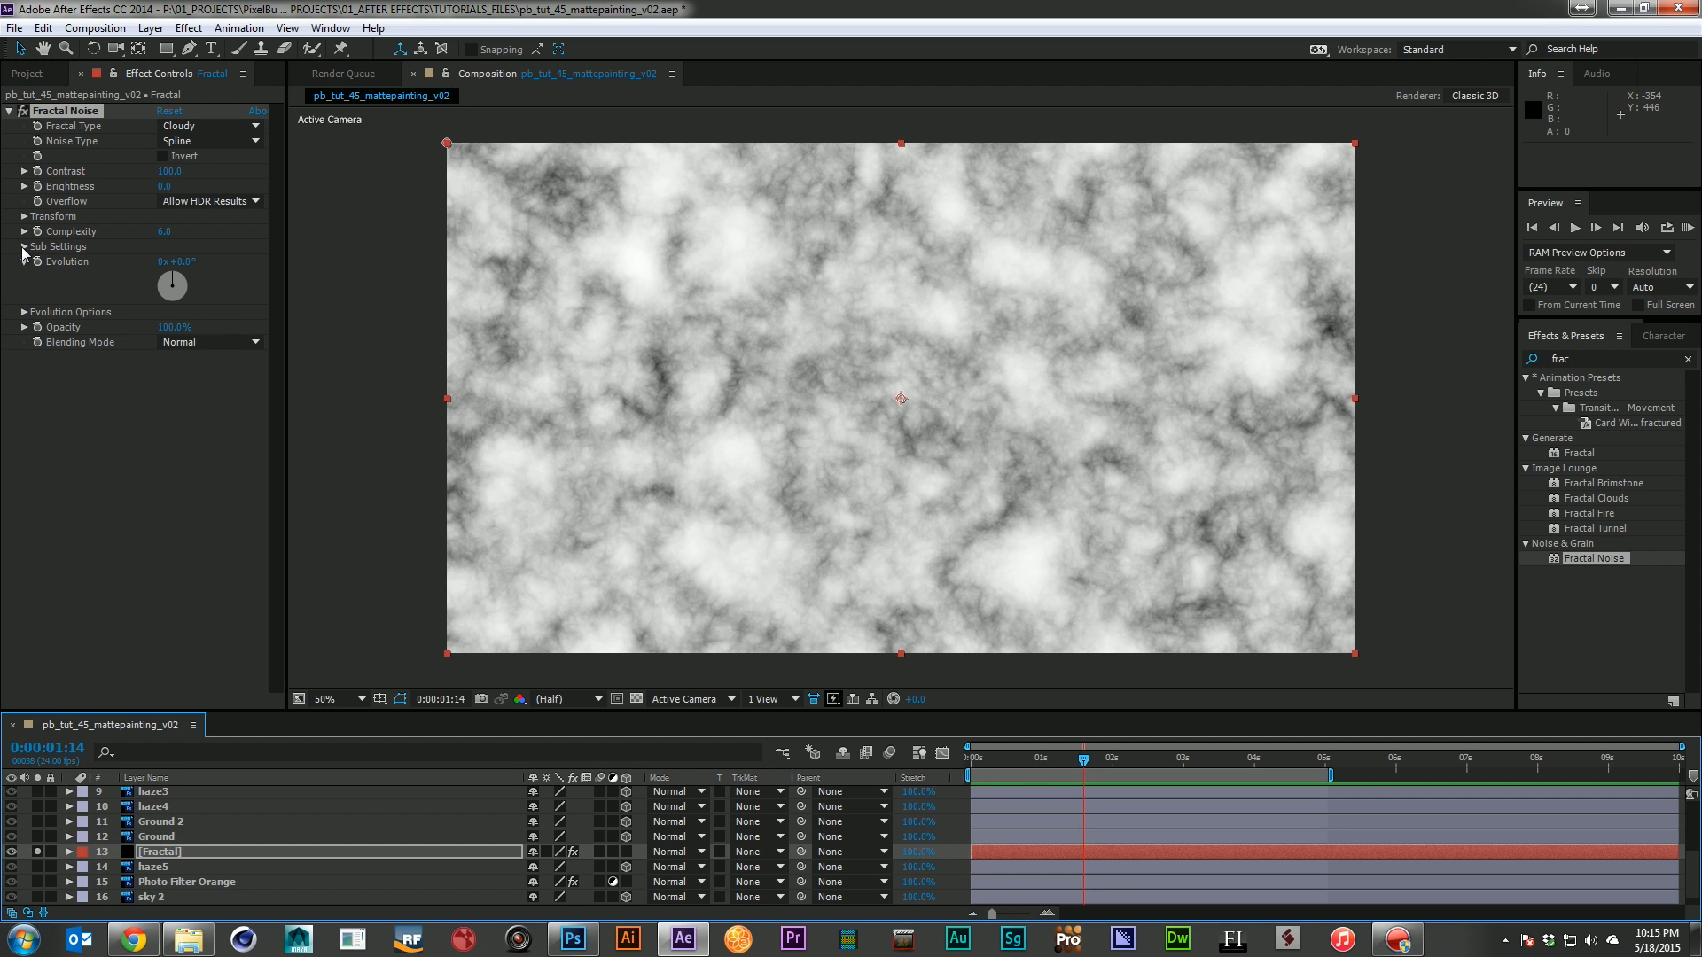
{"action": "left_click", "coordinate": [25, 216]}
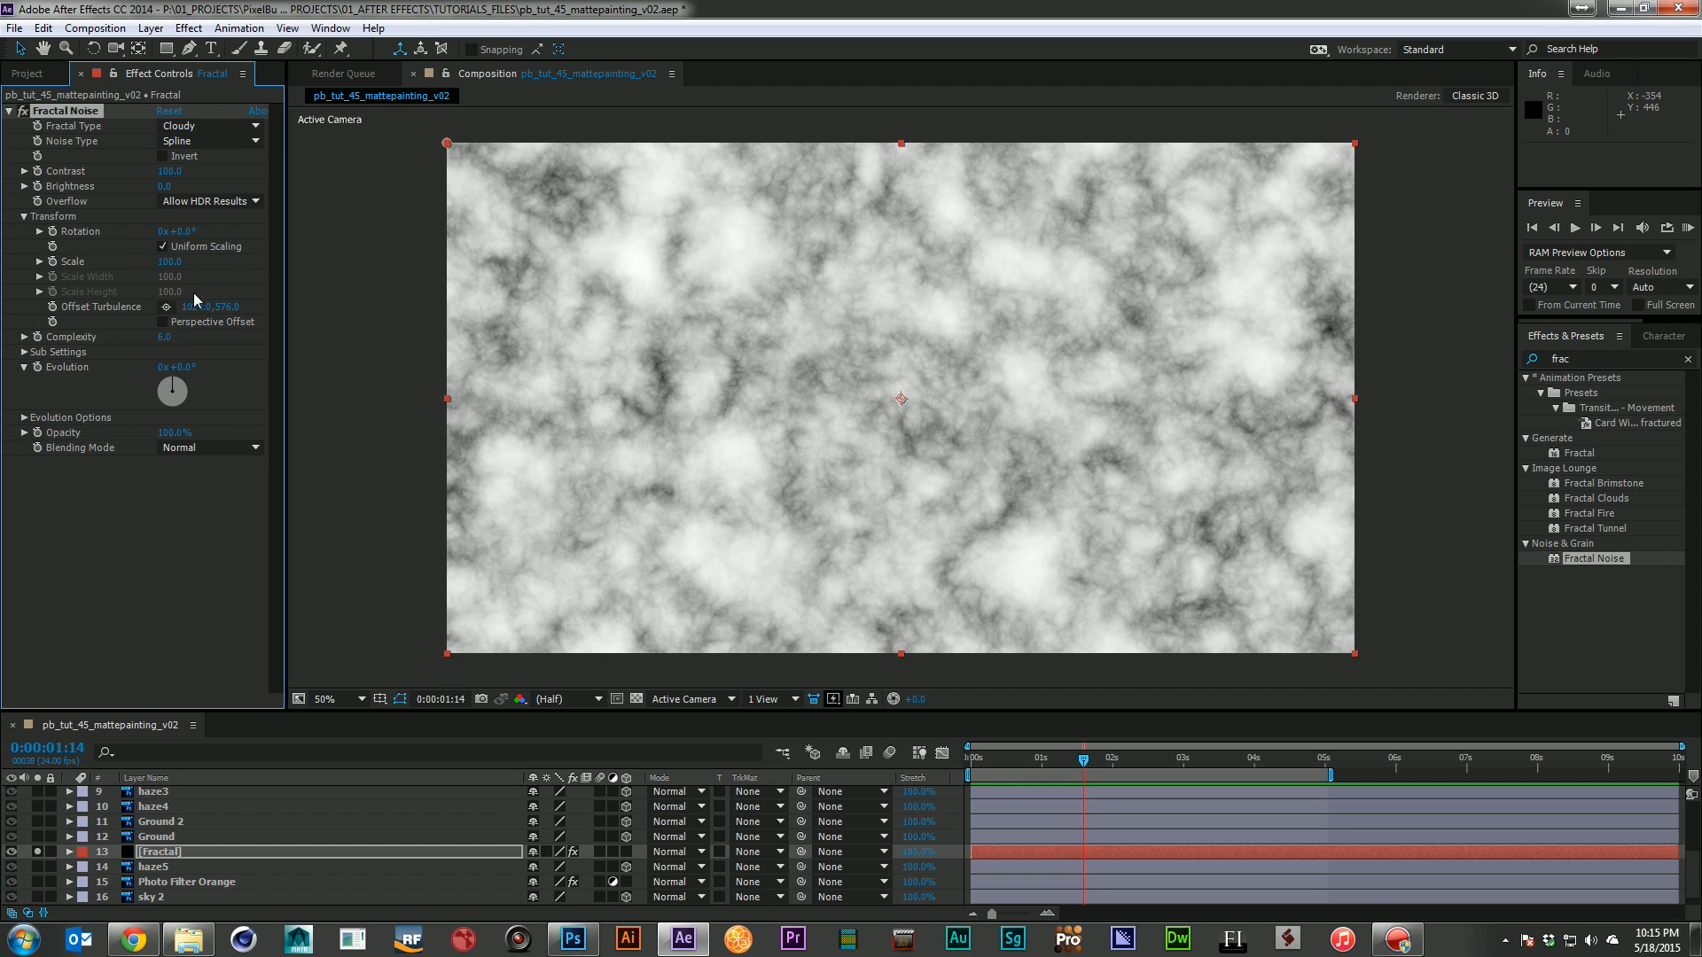
{"action": "left_click", "coordinate": [52, 308]}
{"action": "left_click", "coordinate": [52, 307], "text": "alt"}
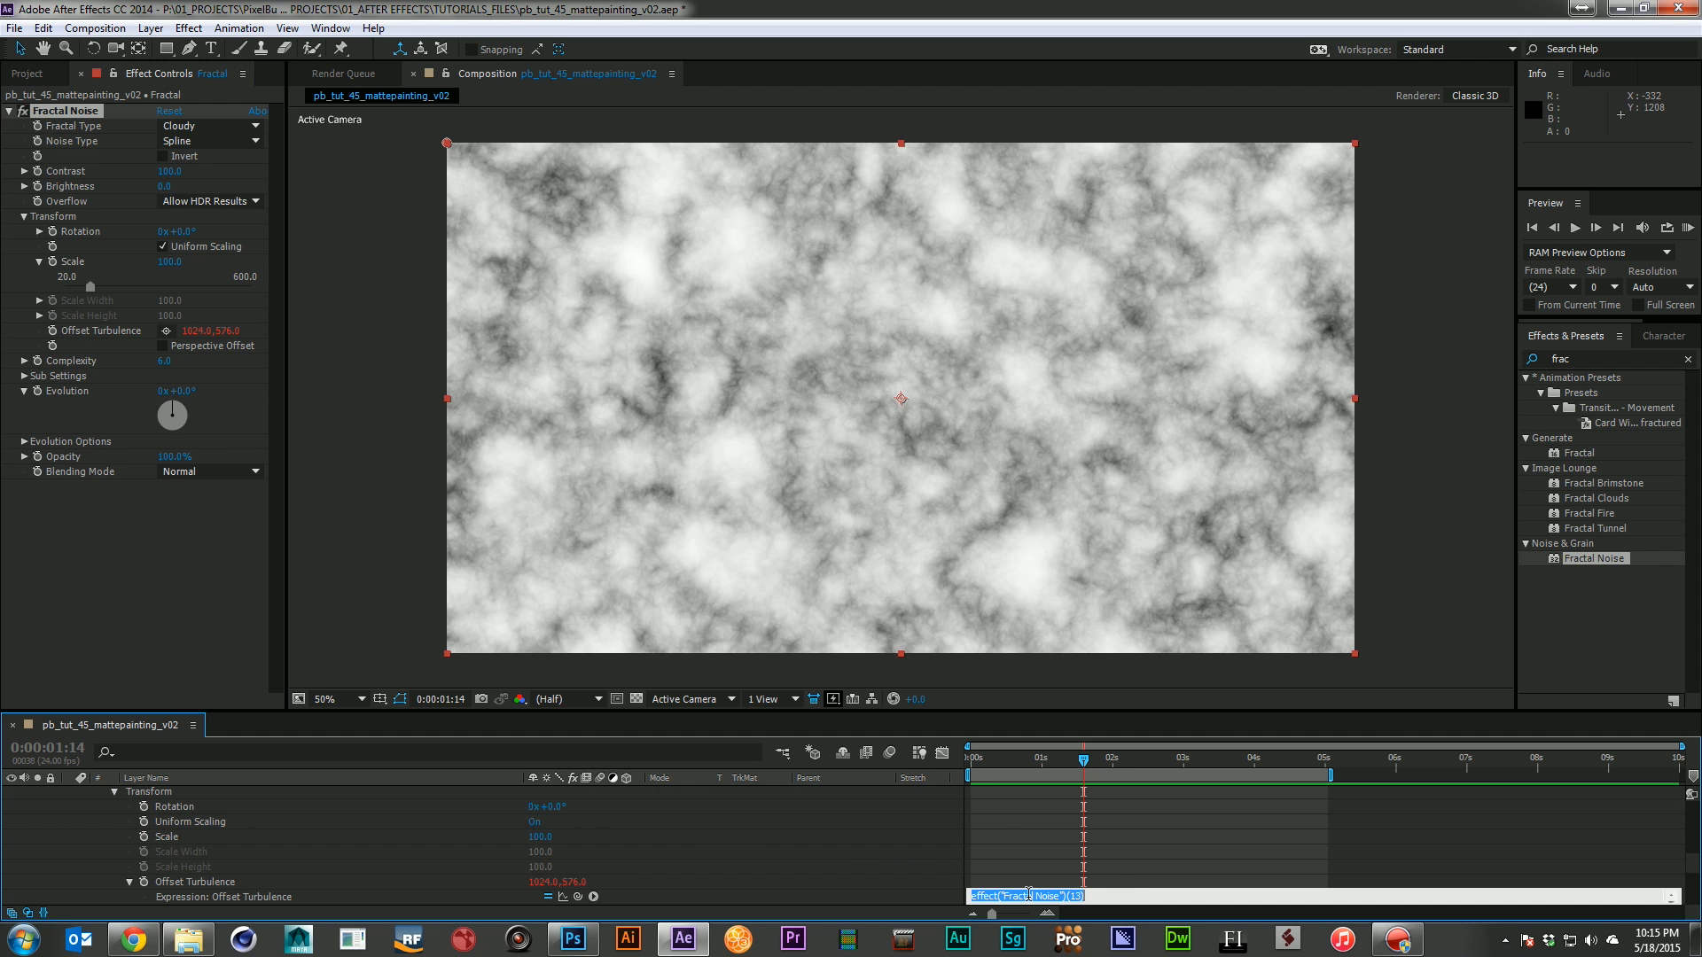
{"action": "key", "text": "BackSpace"}
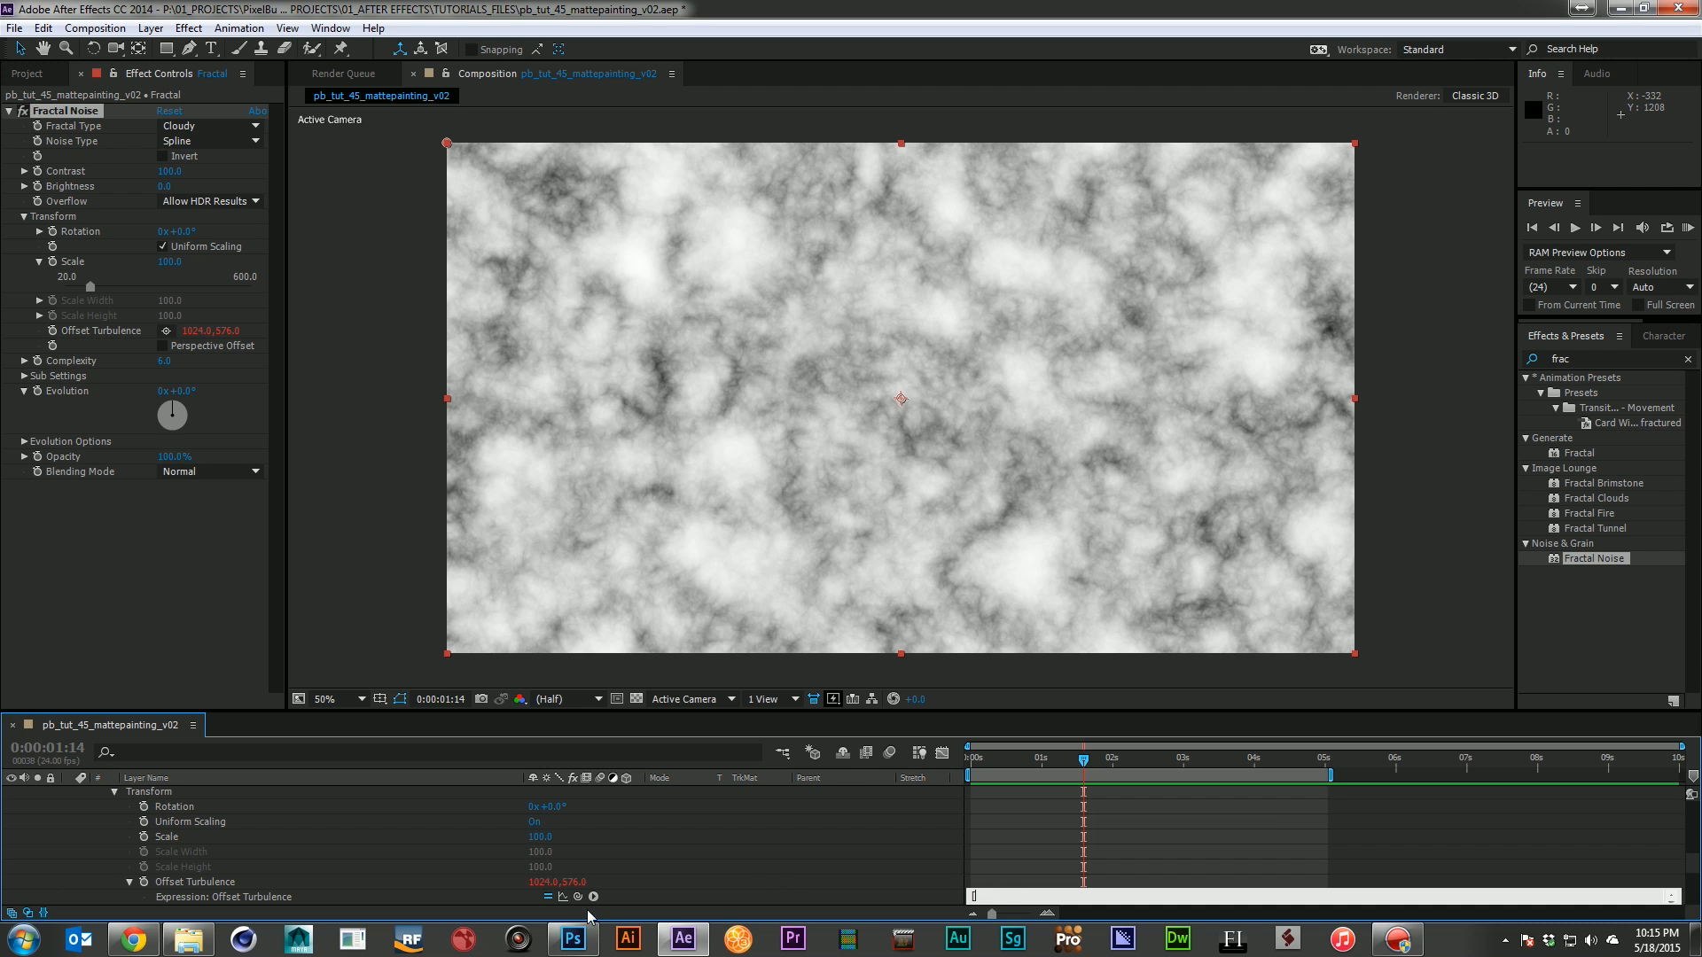
{"action": "left_click_drag", "start_coordinate": [579, 897], "coordinate": [543, 881]}
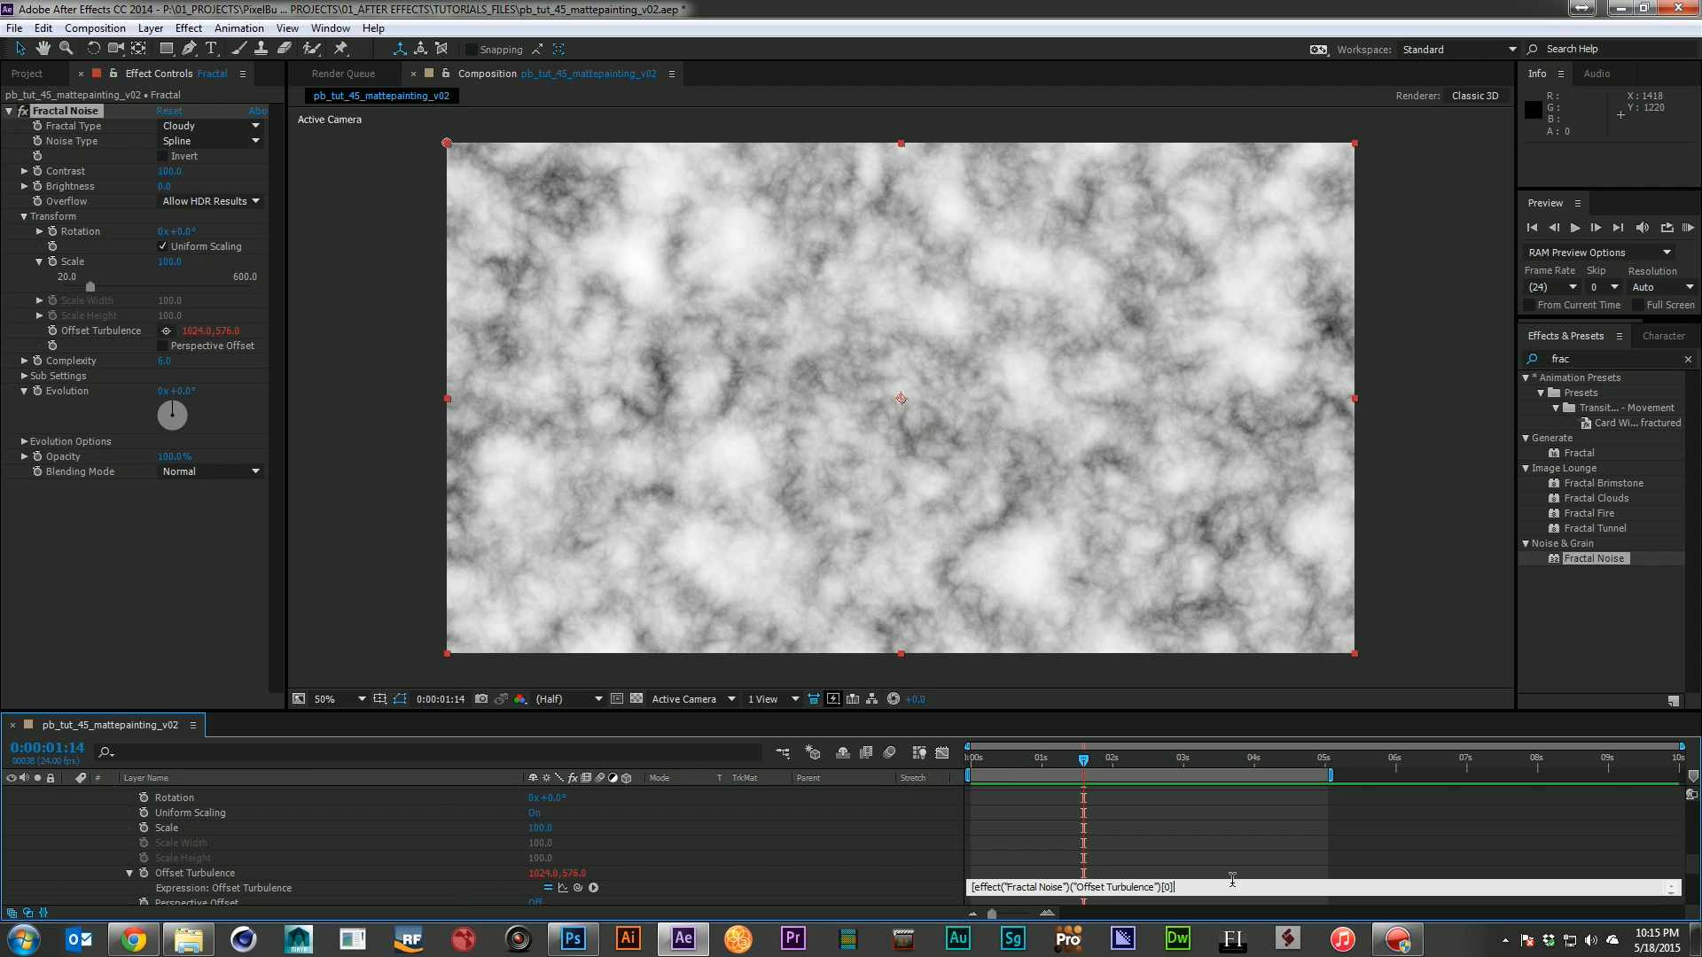
{"action": "type", "text": ",time*50"}
{"action": "left_click", "coordinate": [874, 858]}
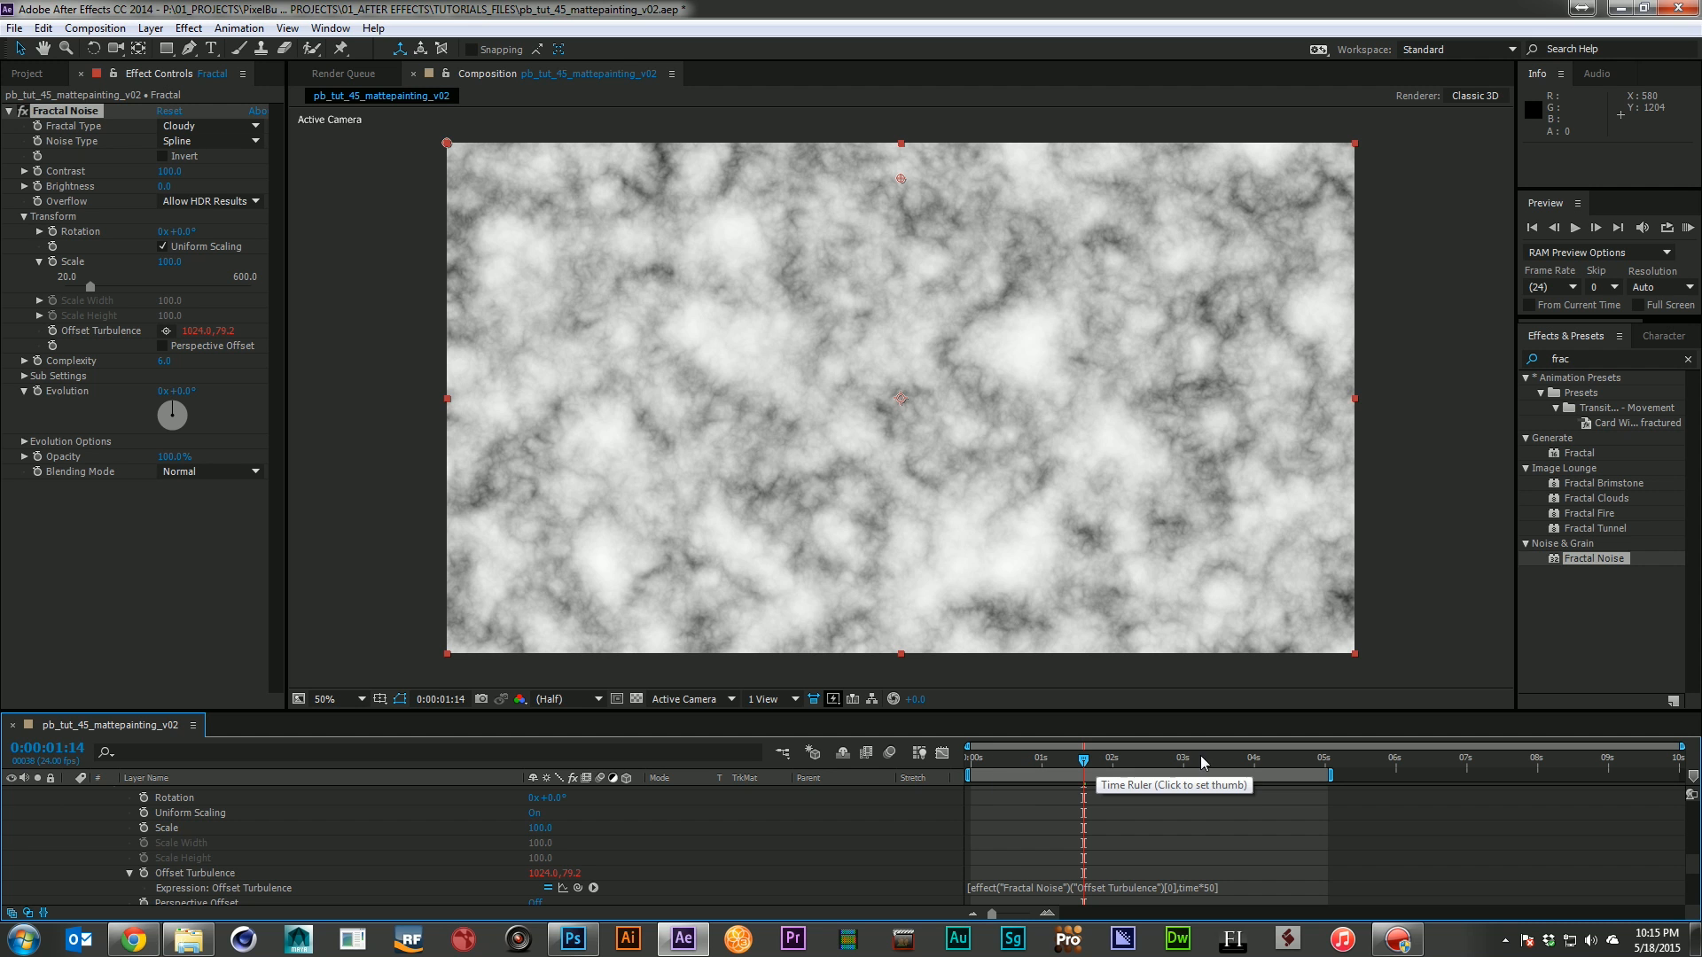
Play a RAM preview of the vertically drifting fractal noise
{"action": "left_click", "coordinate": [1166, 824]}
{"action": "key", "text": "KP_0"}
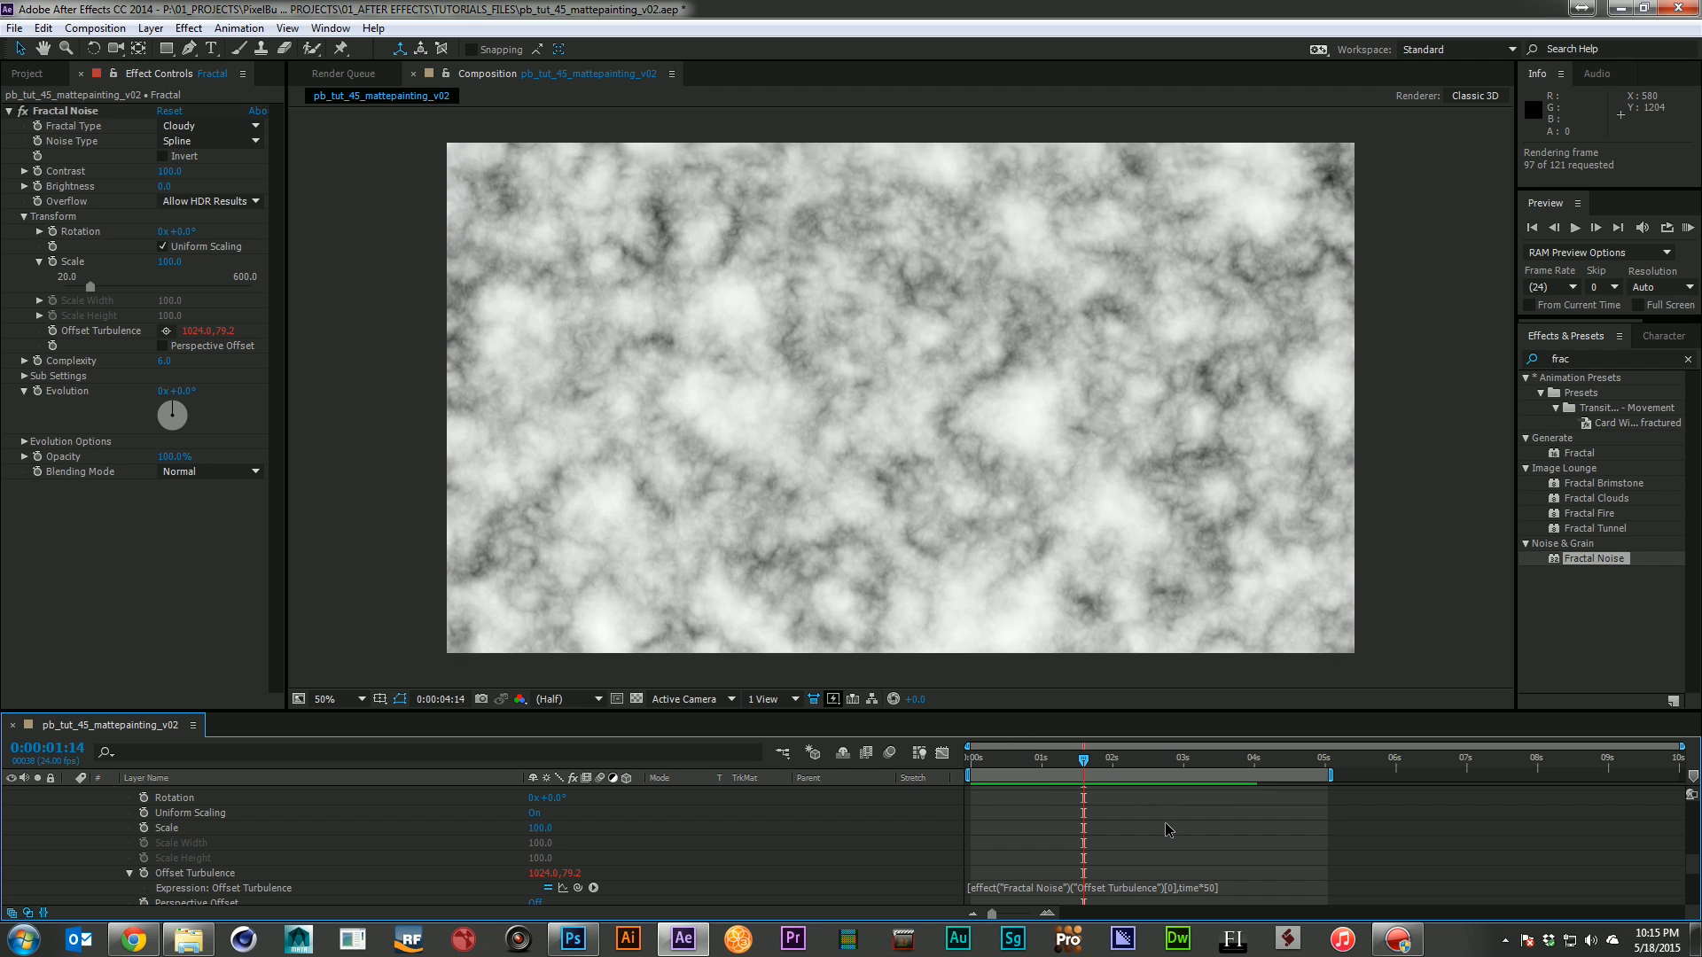
{"action": "left_click", "coordinate": [1165, 856]}
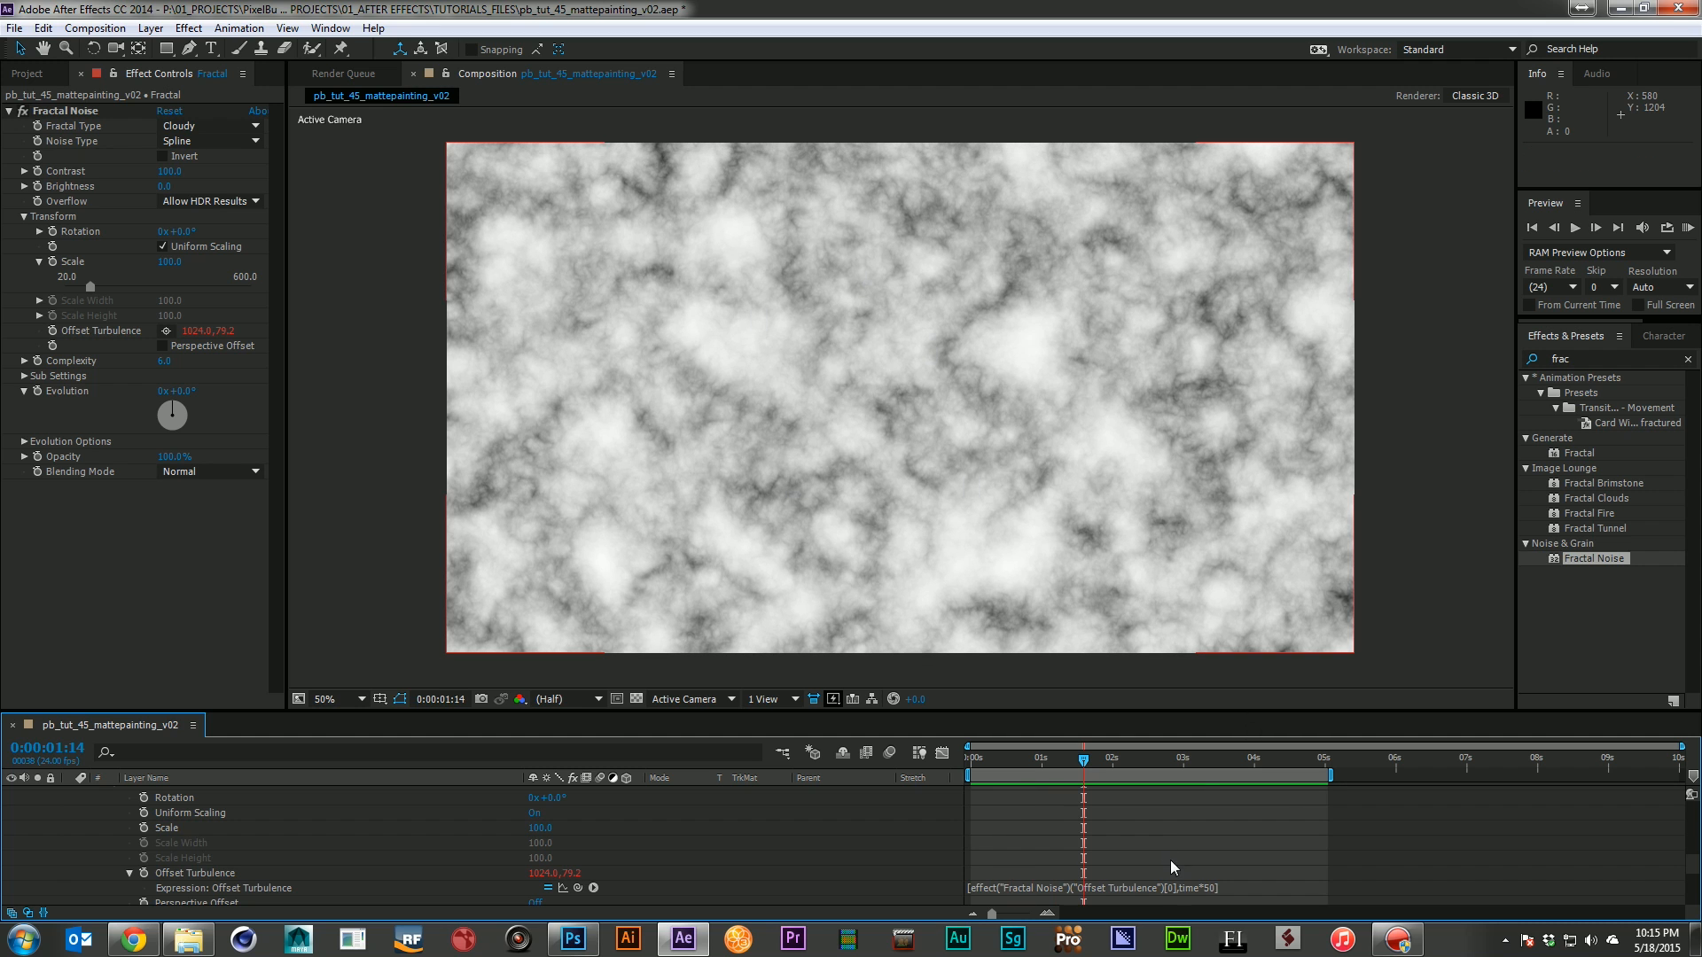
Reverse the noise drift by changing the Offset Turbulence expression's second value to -time*50, and play a RAM preview
{"action": "left_click", "coordinate": [1183, 889]}
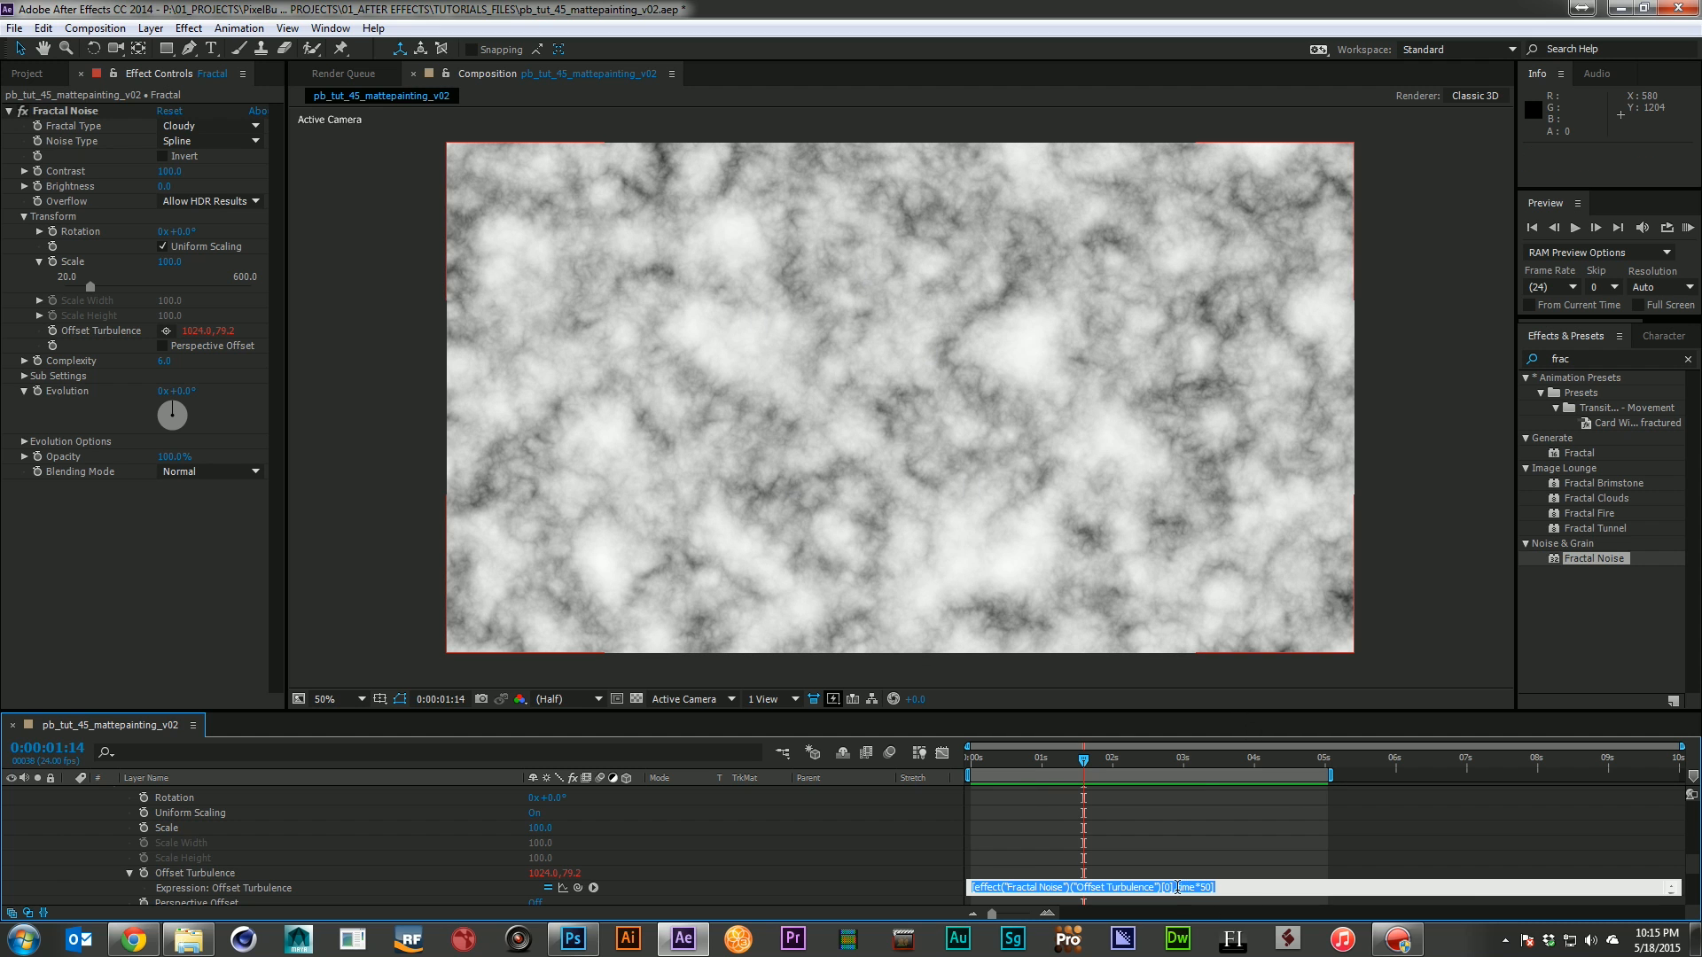
{"action": "left_click", "coordinate": [1177, 887]}
{"action": "type", "text": "-"}
{"action": "left_click", "coordinate": [1238, 828]}
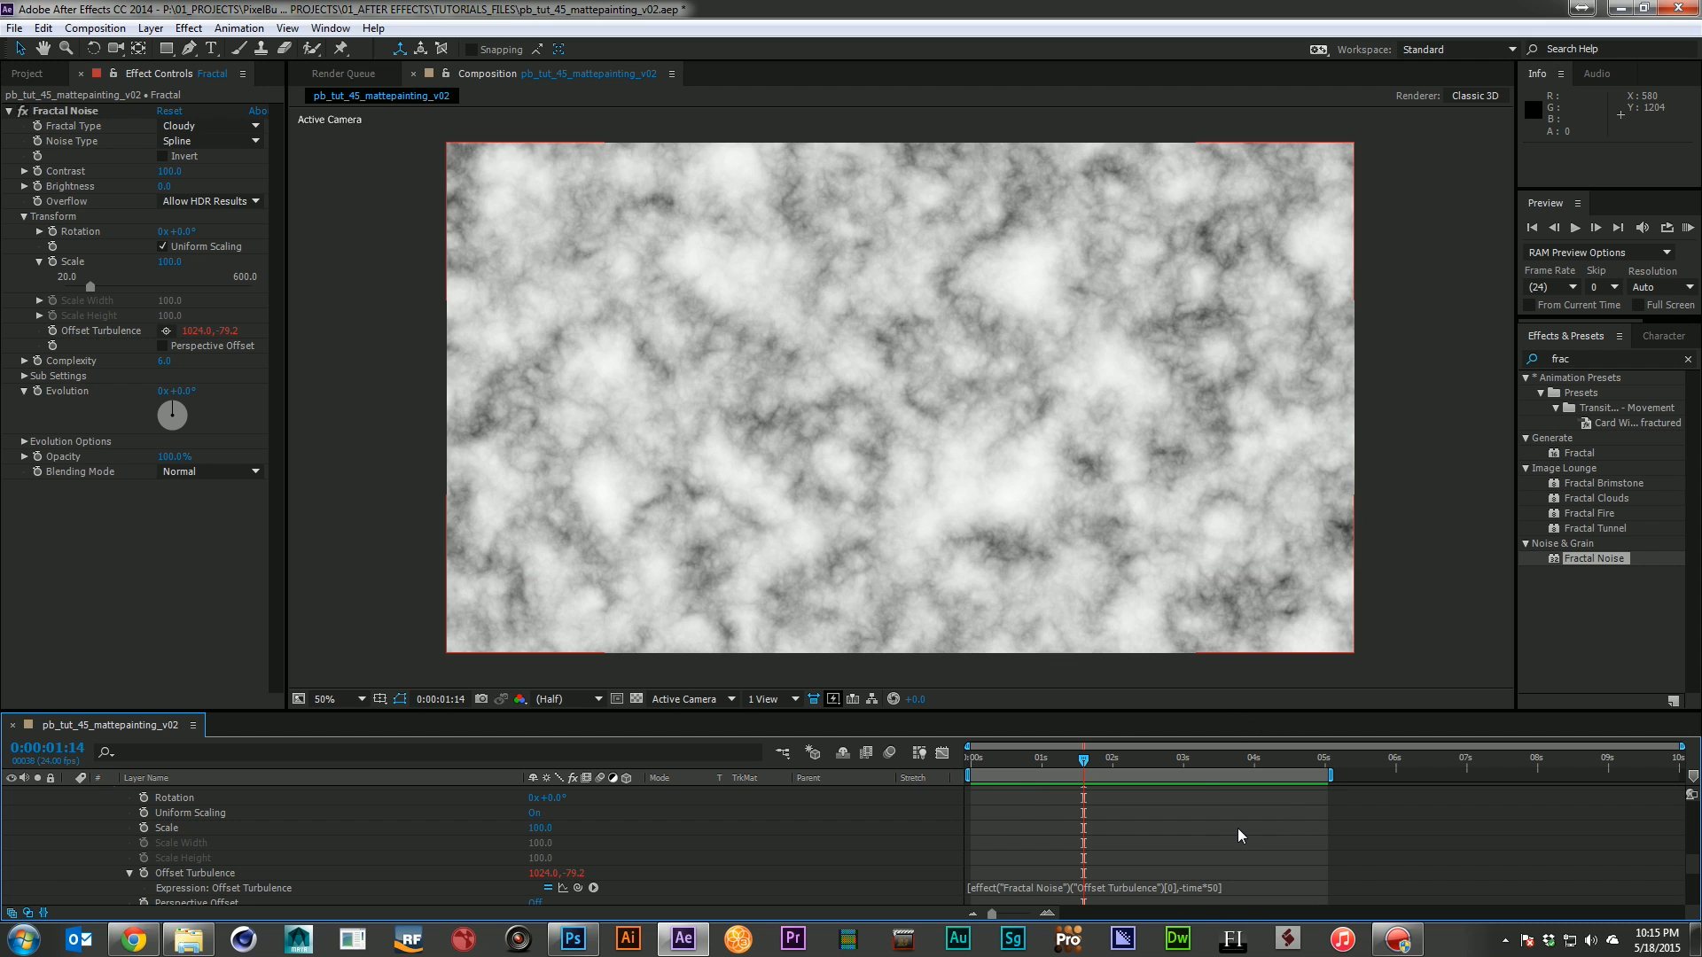
{"action": "key", "text": "KP_0"}
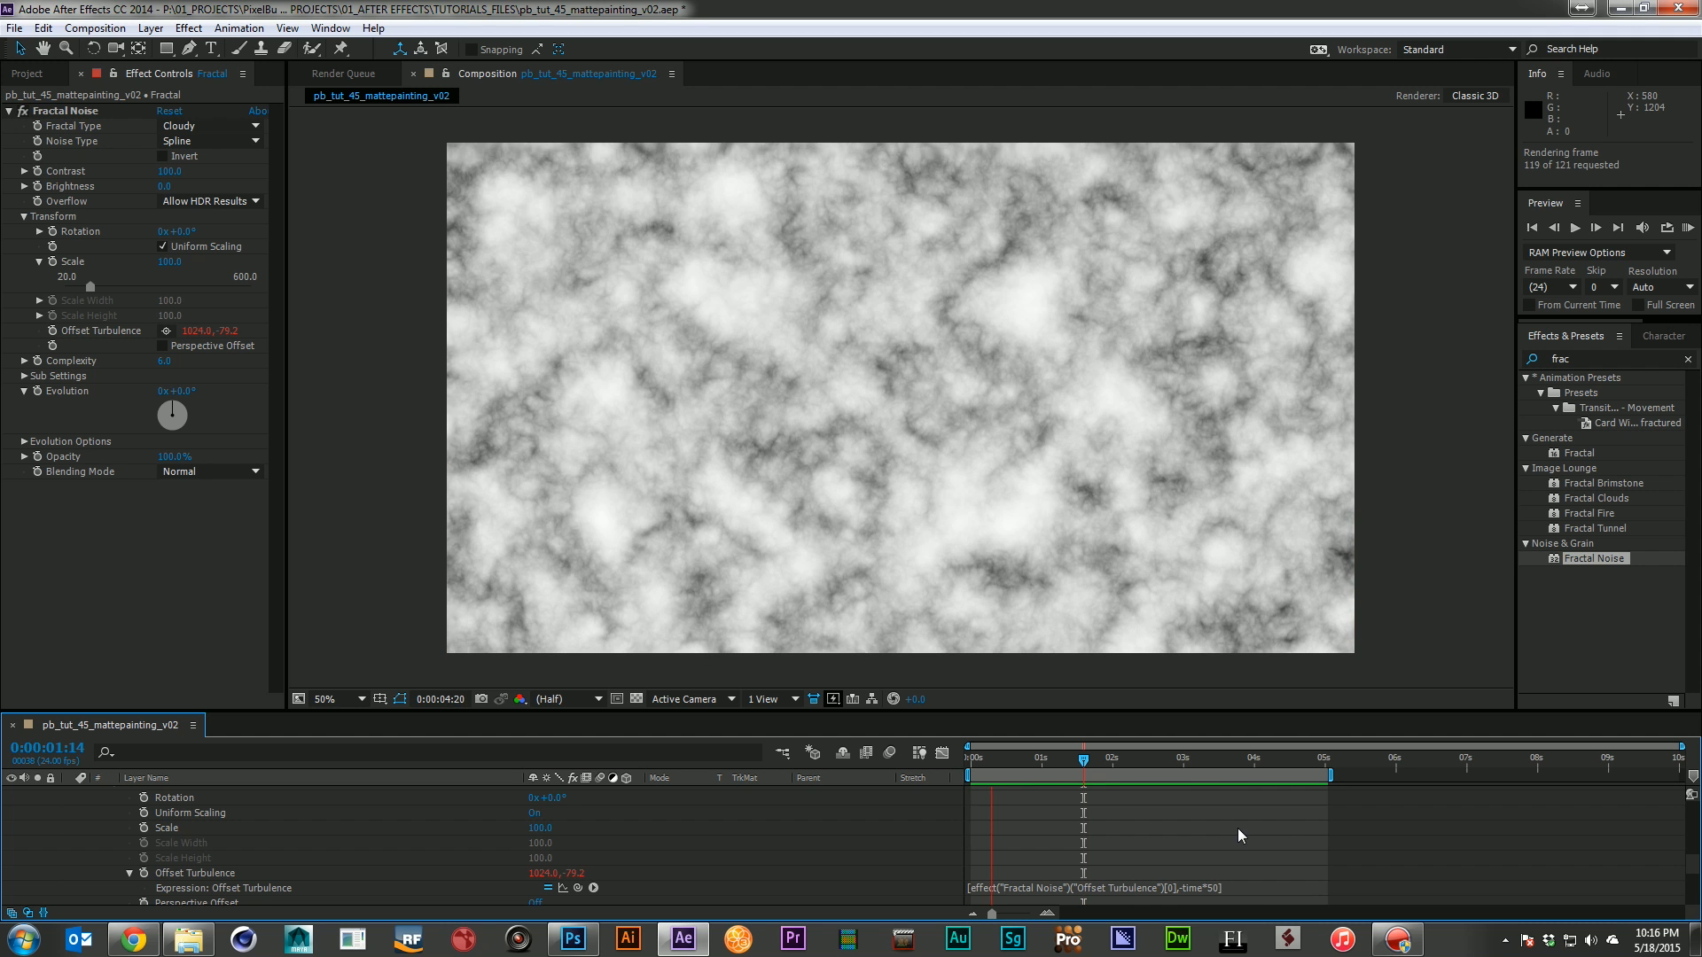
{"action": "left_click", "coordinate": [1199, 851]}
Slow the noise drift by changing the Offset Turbulence expression's second value to -time*10
{"action": "left_click", "coordinate": [1207, 887]}
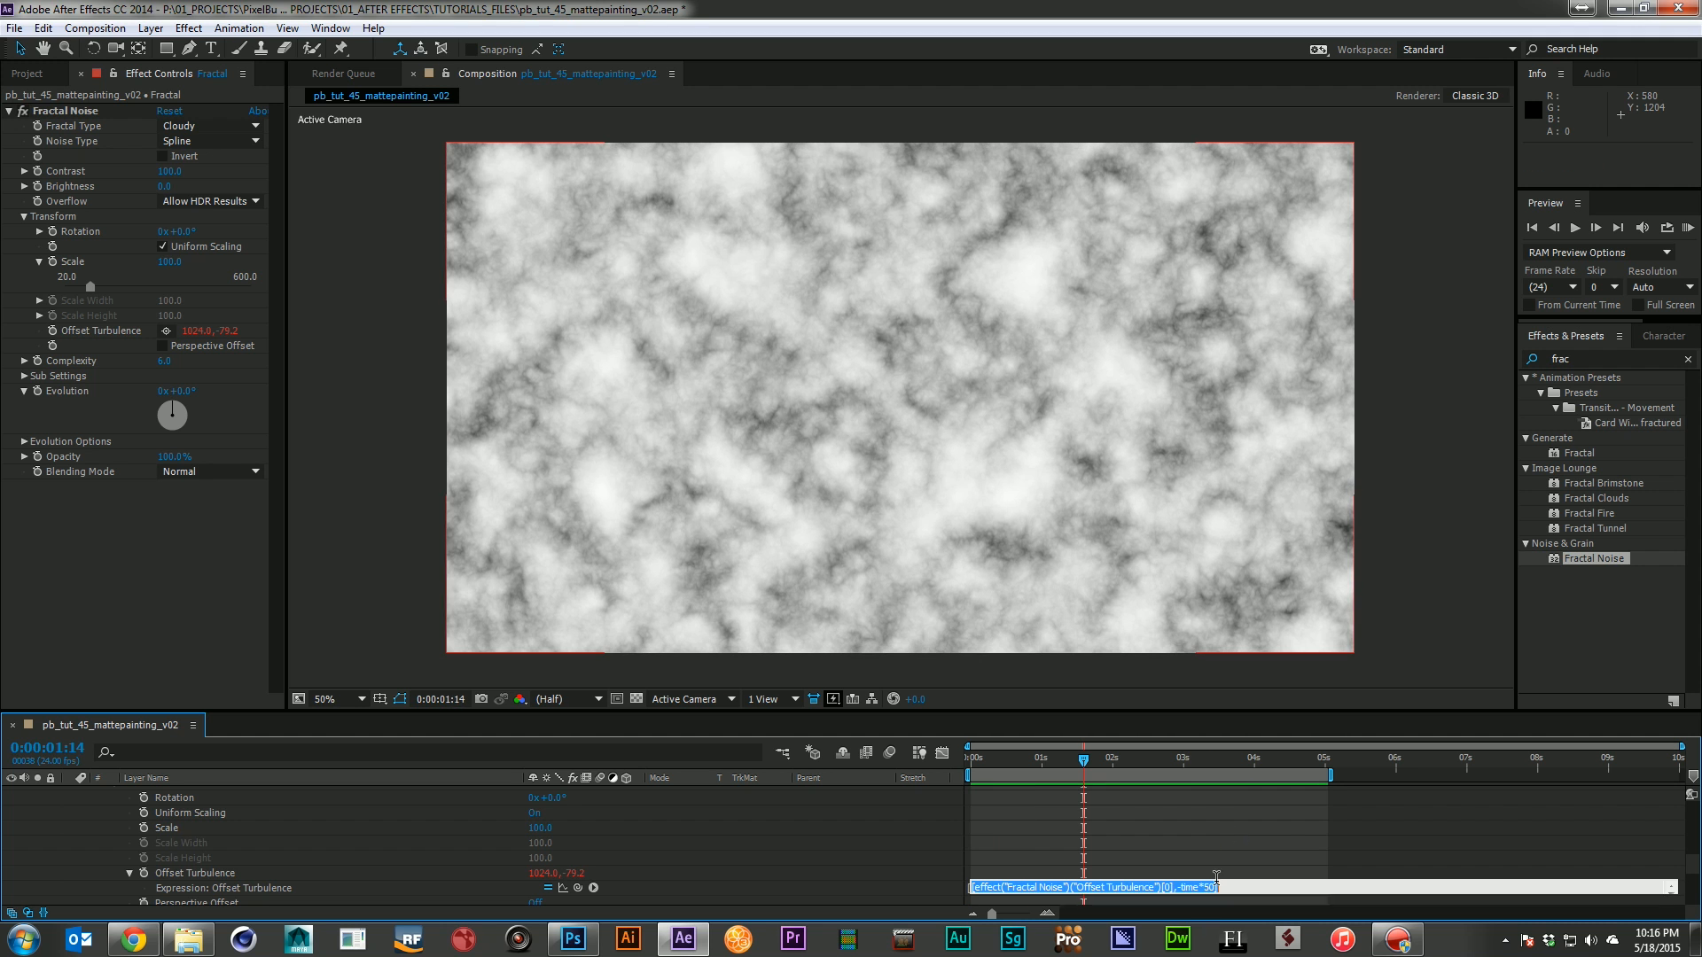
{"action": "type", "text": "0"}
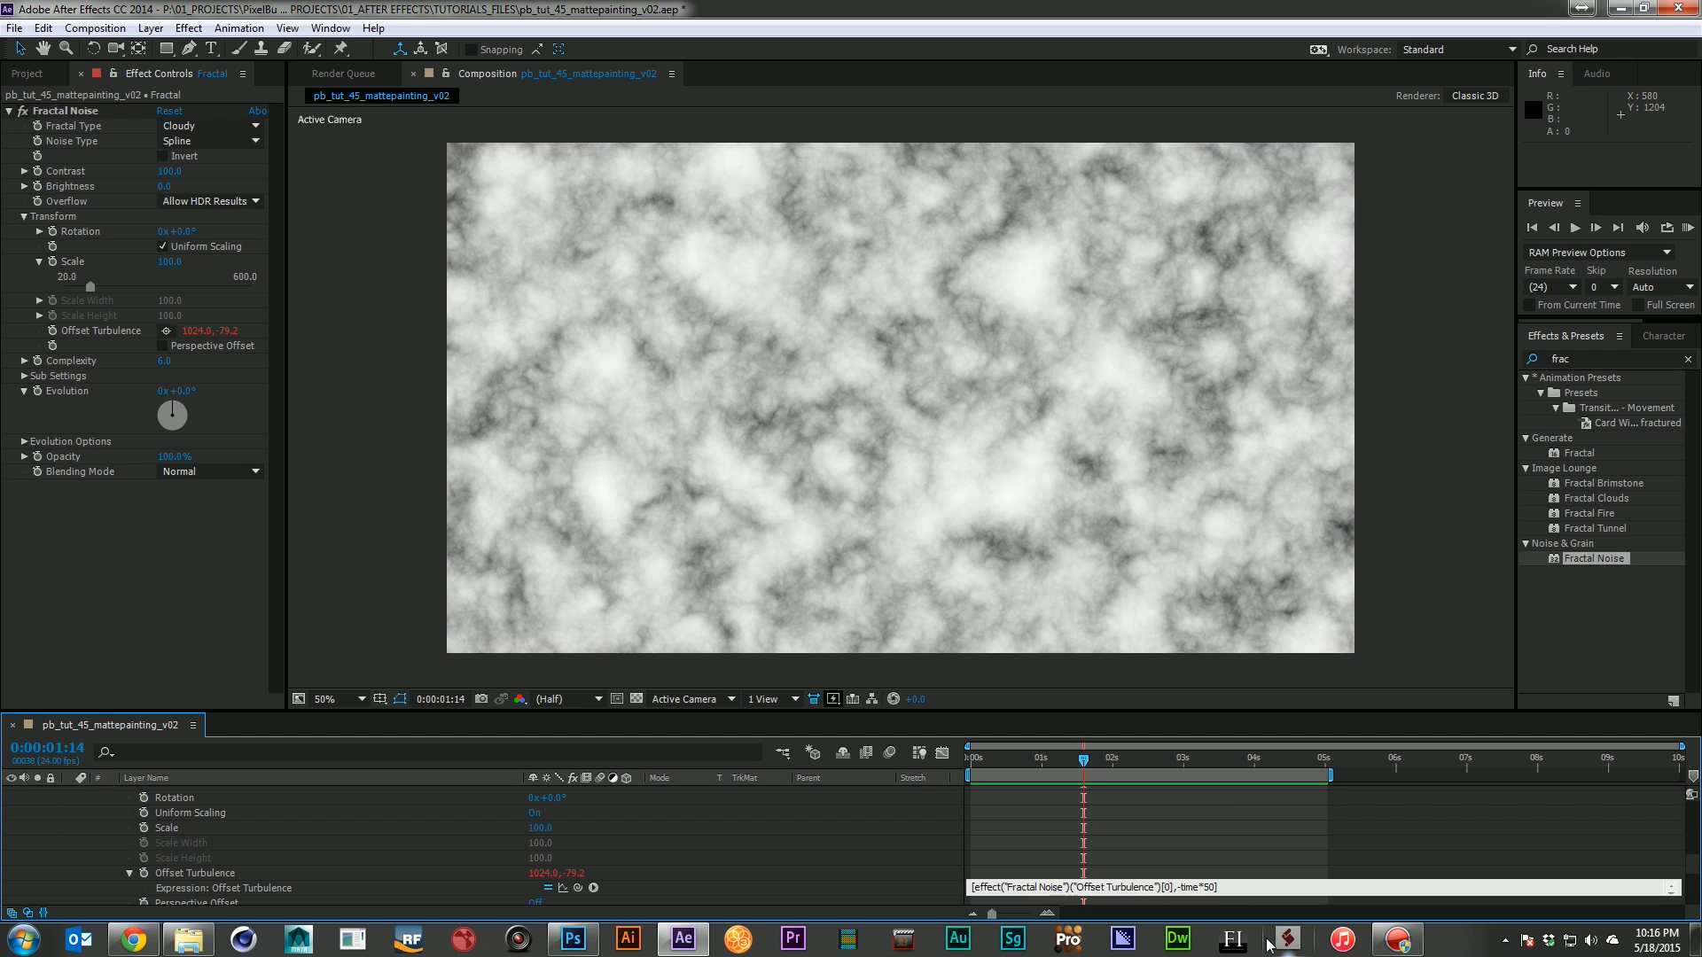
{"action": "type", "text": "10"}
{"action": "left_click", "coordinate": [1259, 842]}
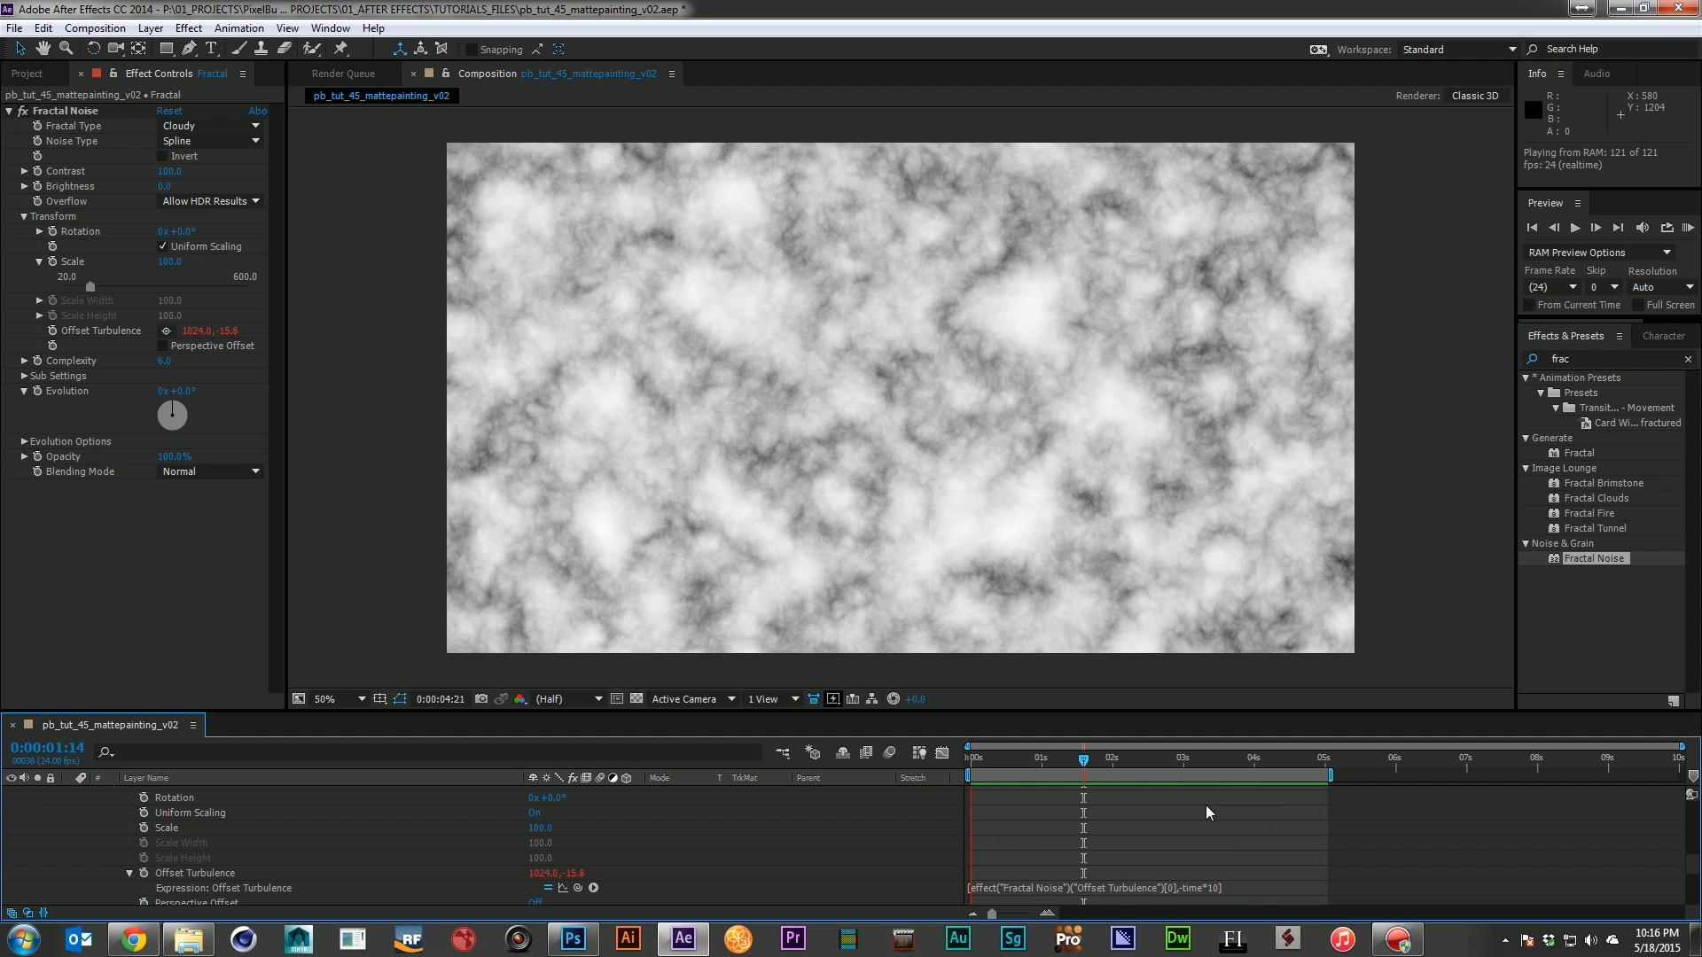
Give the fractal noise's Evolution the expression time*50 and play a RAM preview
{"action": "key", "text": "space"}
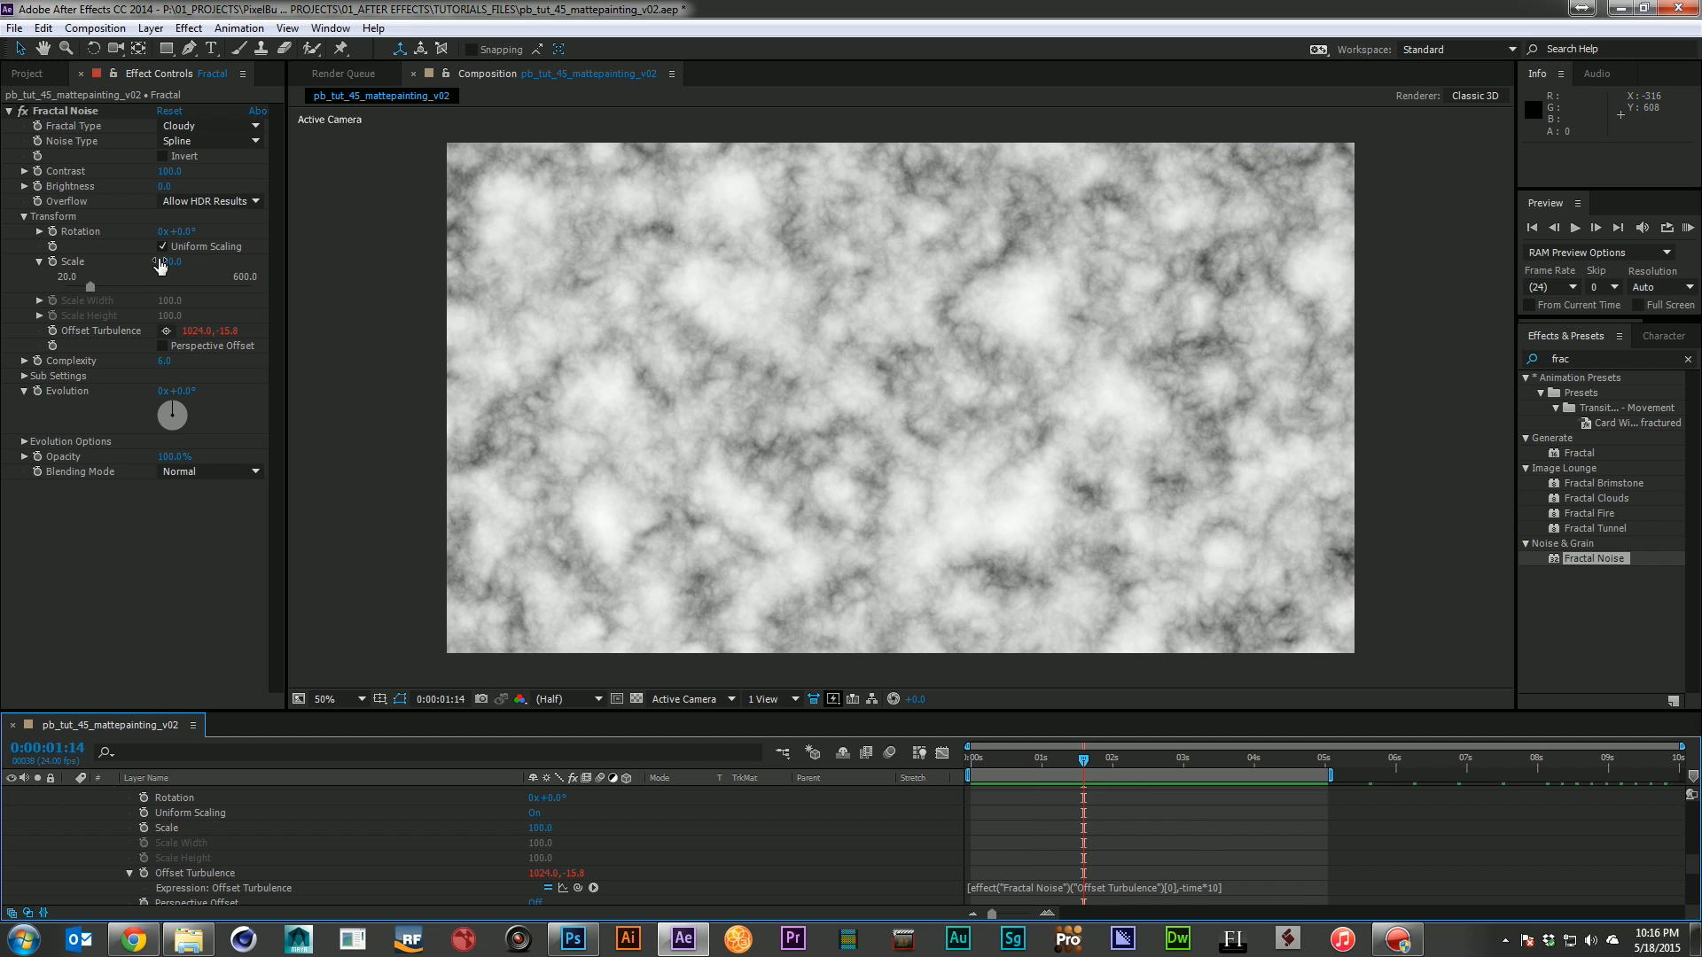
{"action": "left_click", "coordinate": [39, 392], "text": "alt"}
{"action": "type", "text": "time*50"}
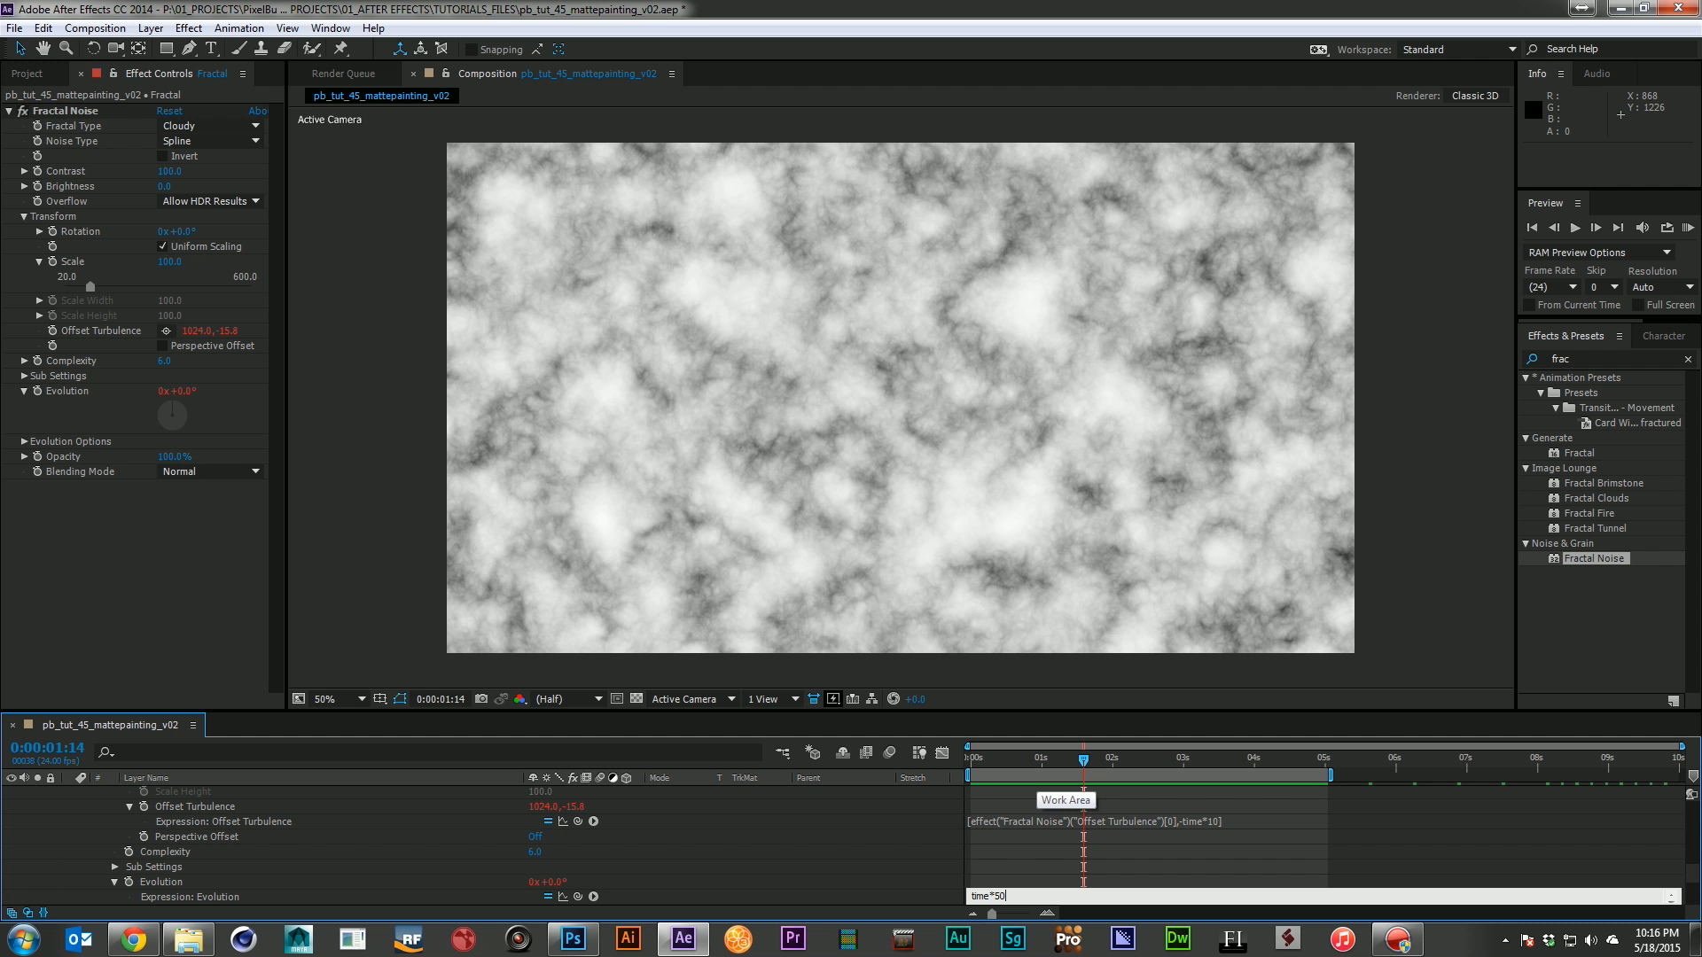
{"action": "left_click", "coordinate": [770, 858]}
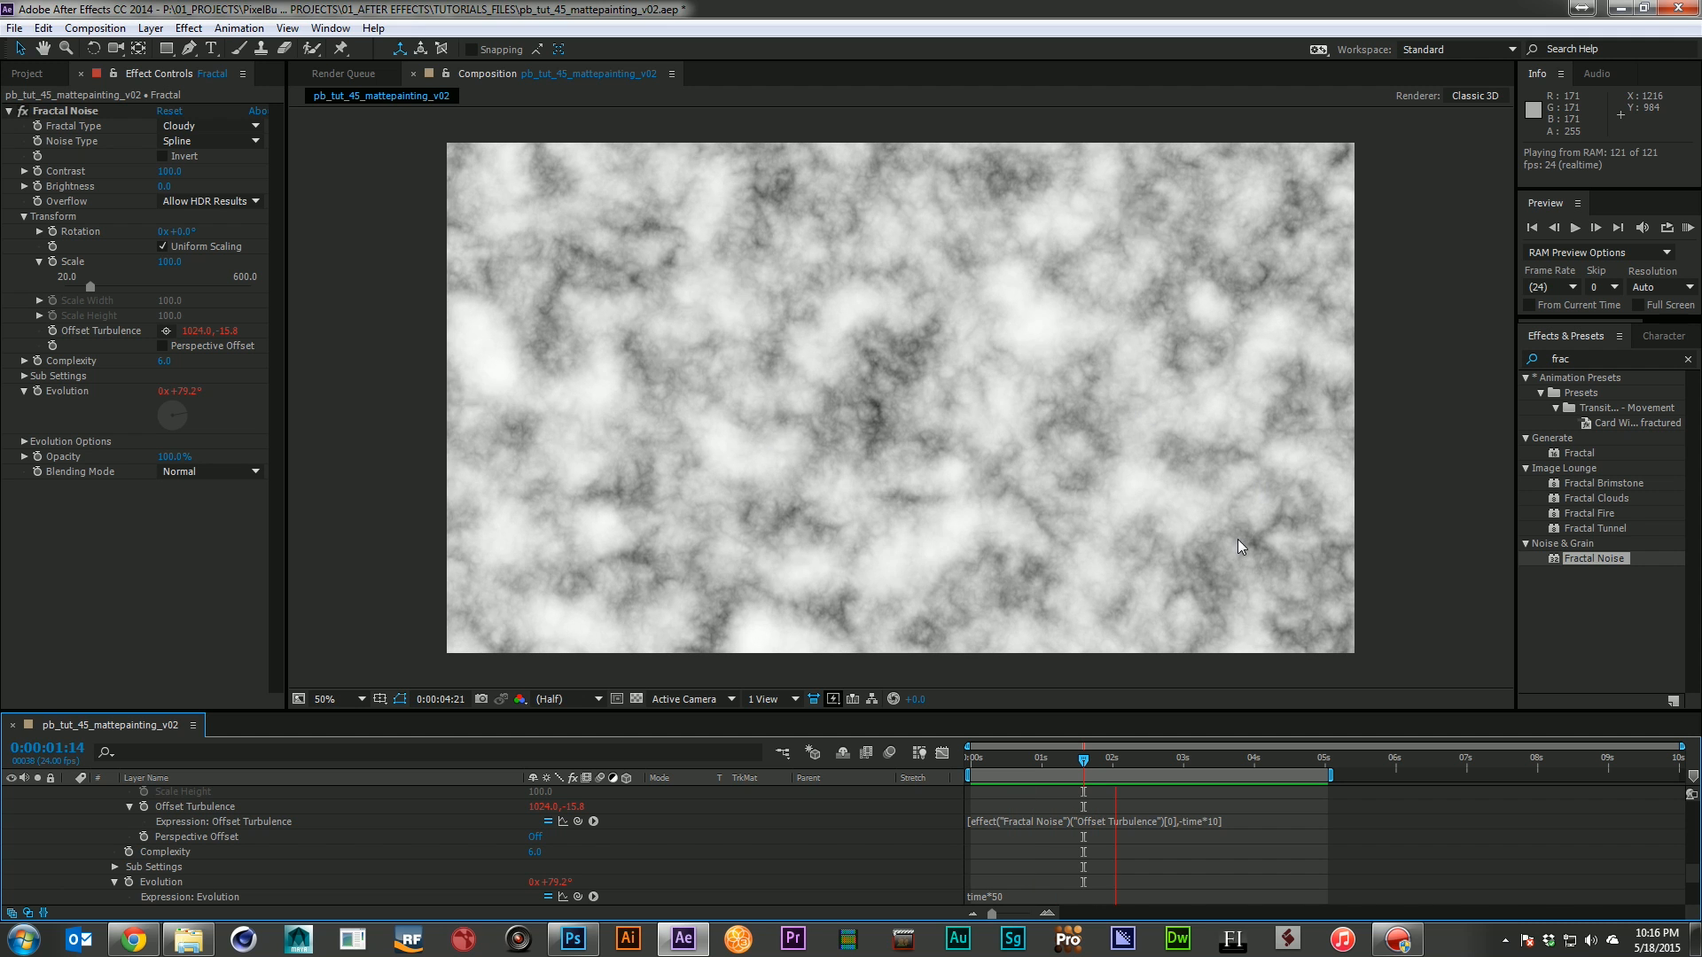
{"action": "key", "text": "space"}
Slow the noise evolution by changing the Evolution expression to time*10, and play a RAM preview
{"action": "left_click", "coordinate": [999, 895]}
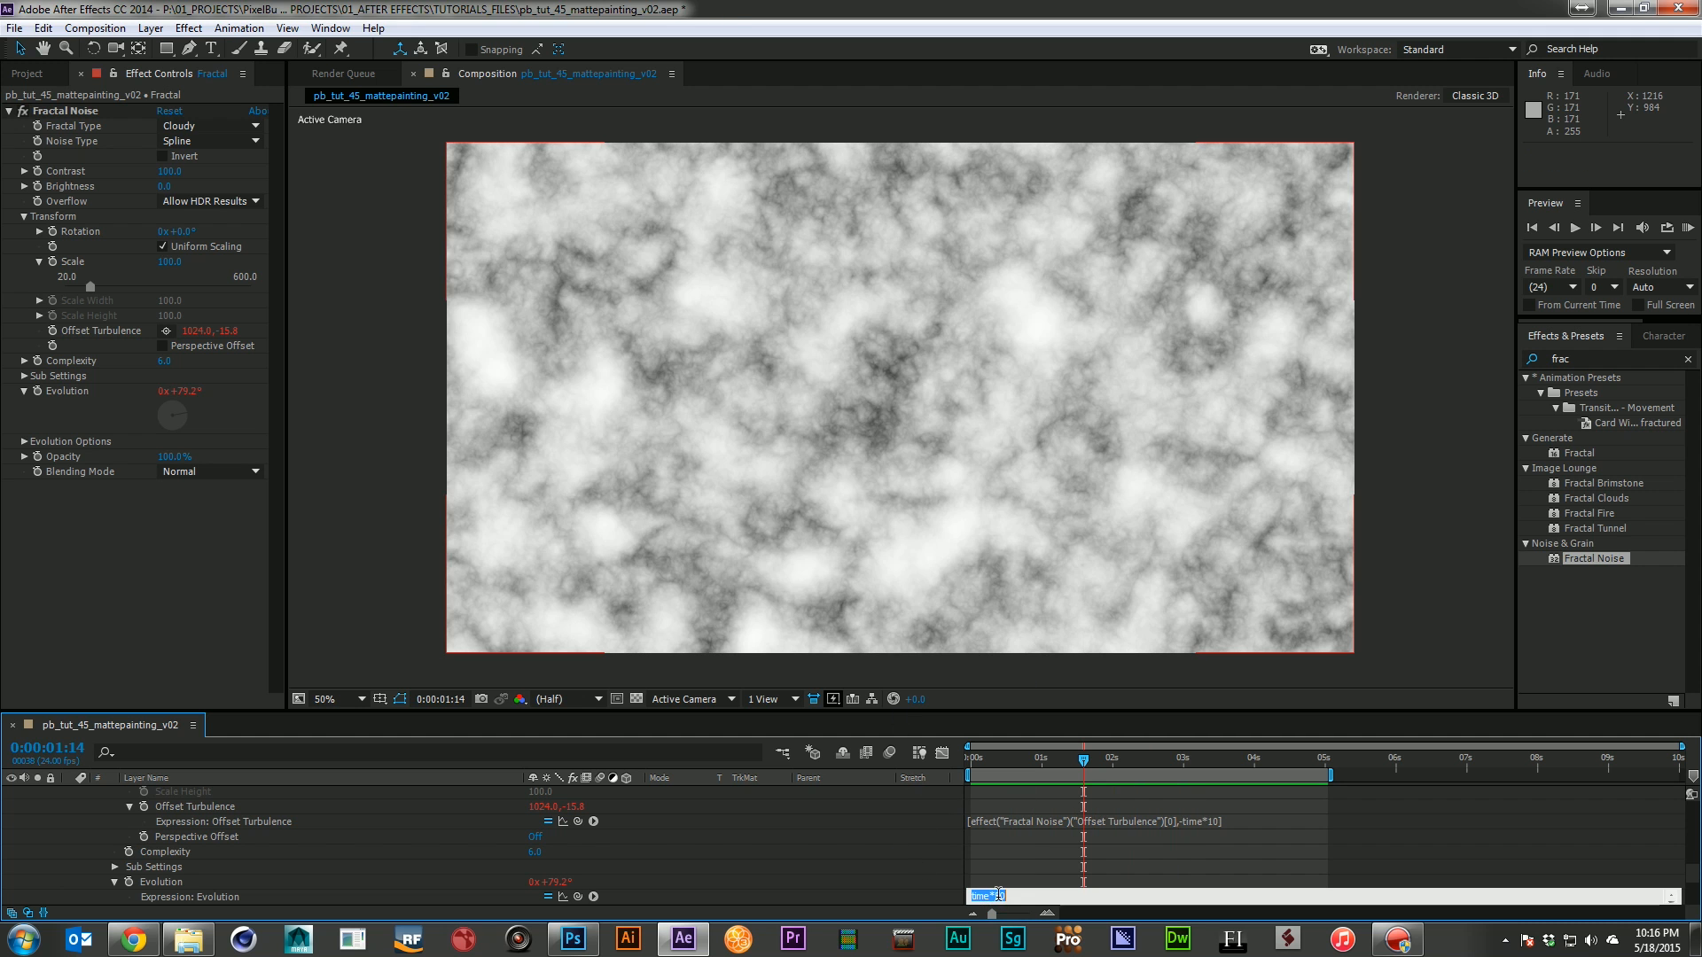
{"action": "type", "text": "1"}
{"action": "left_click", "coordinate": [822, 835]}
{"action": "key", "text": "space"}
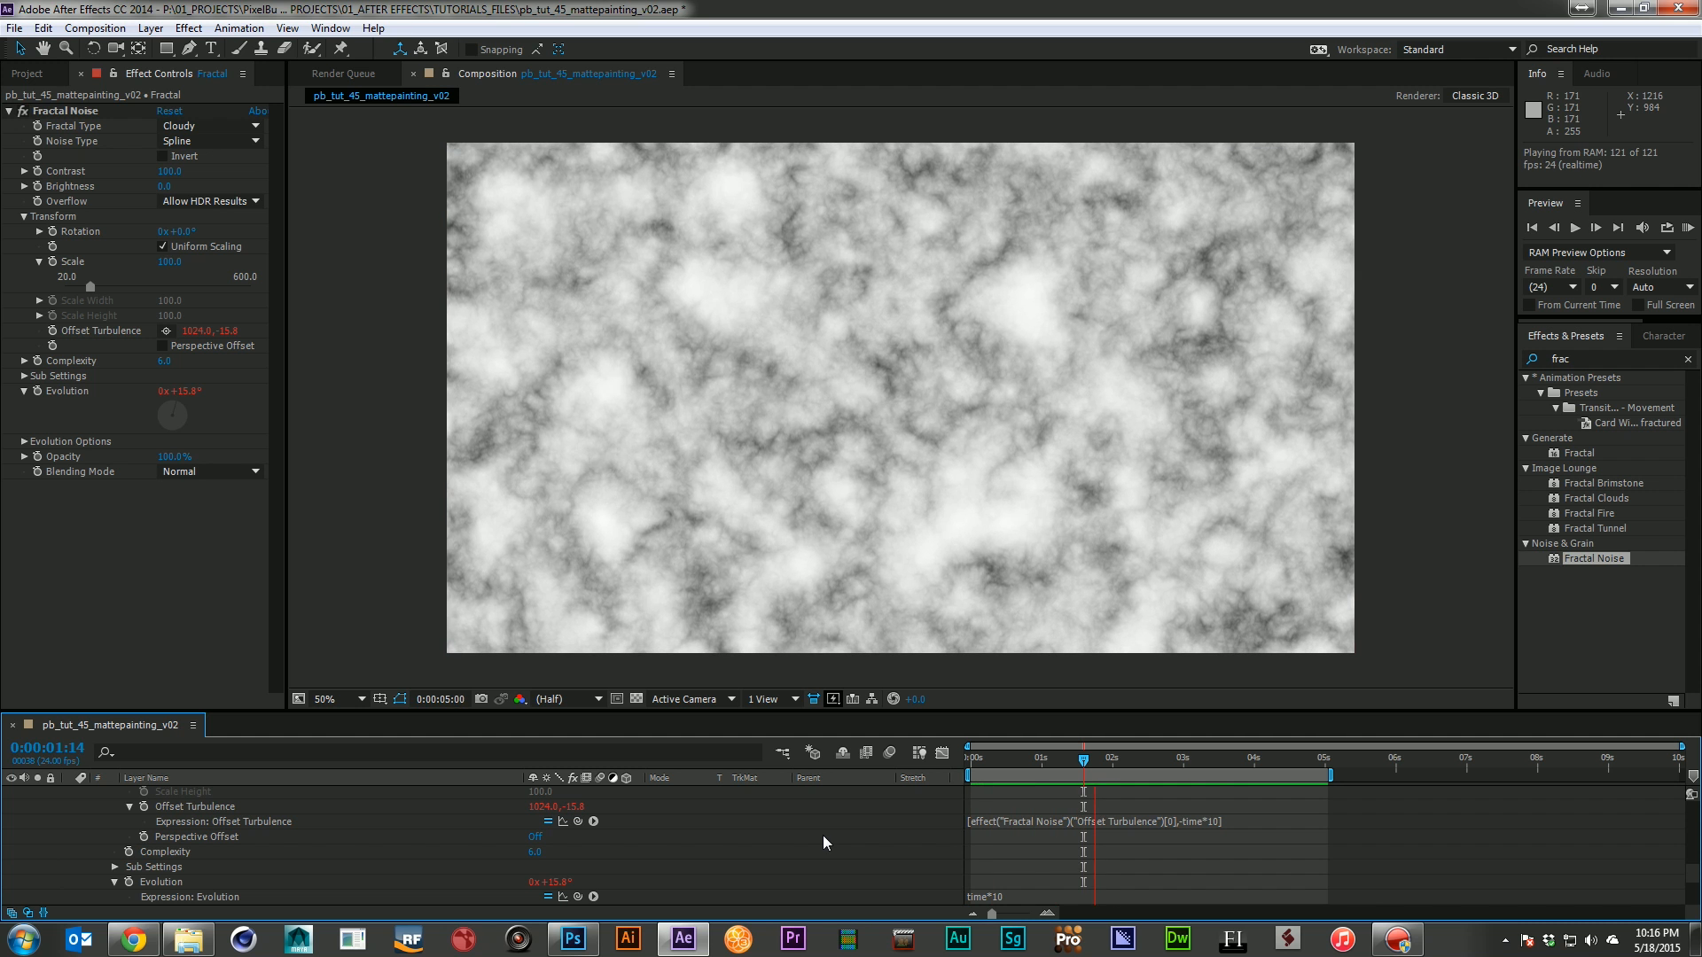
Change the Evolution expression to time*20 and play a RAM preview
{"action": "left_click", "coordinate": [1000, 863]}
{"action": "left_click", "coordinate": [988, 897]}
{"action": "left_click", "coordinate": [996, 891]}
{"action": "type", "text": "20"}
{"action": "left_click", "coordinate": [872, 797]}
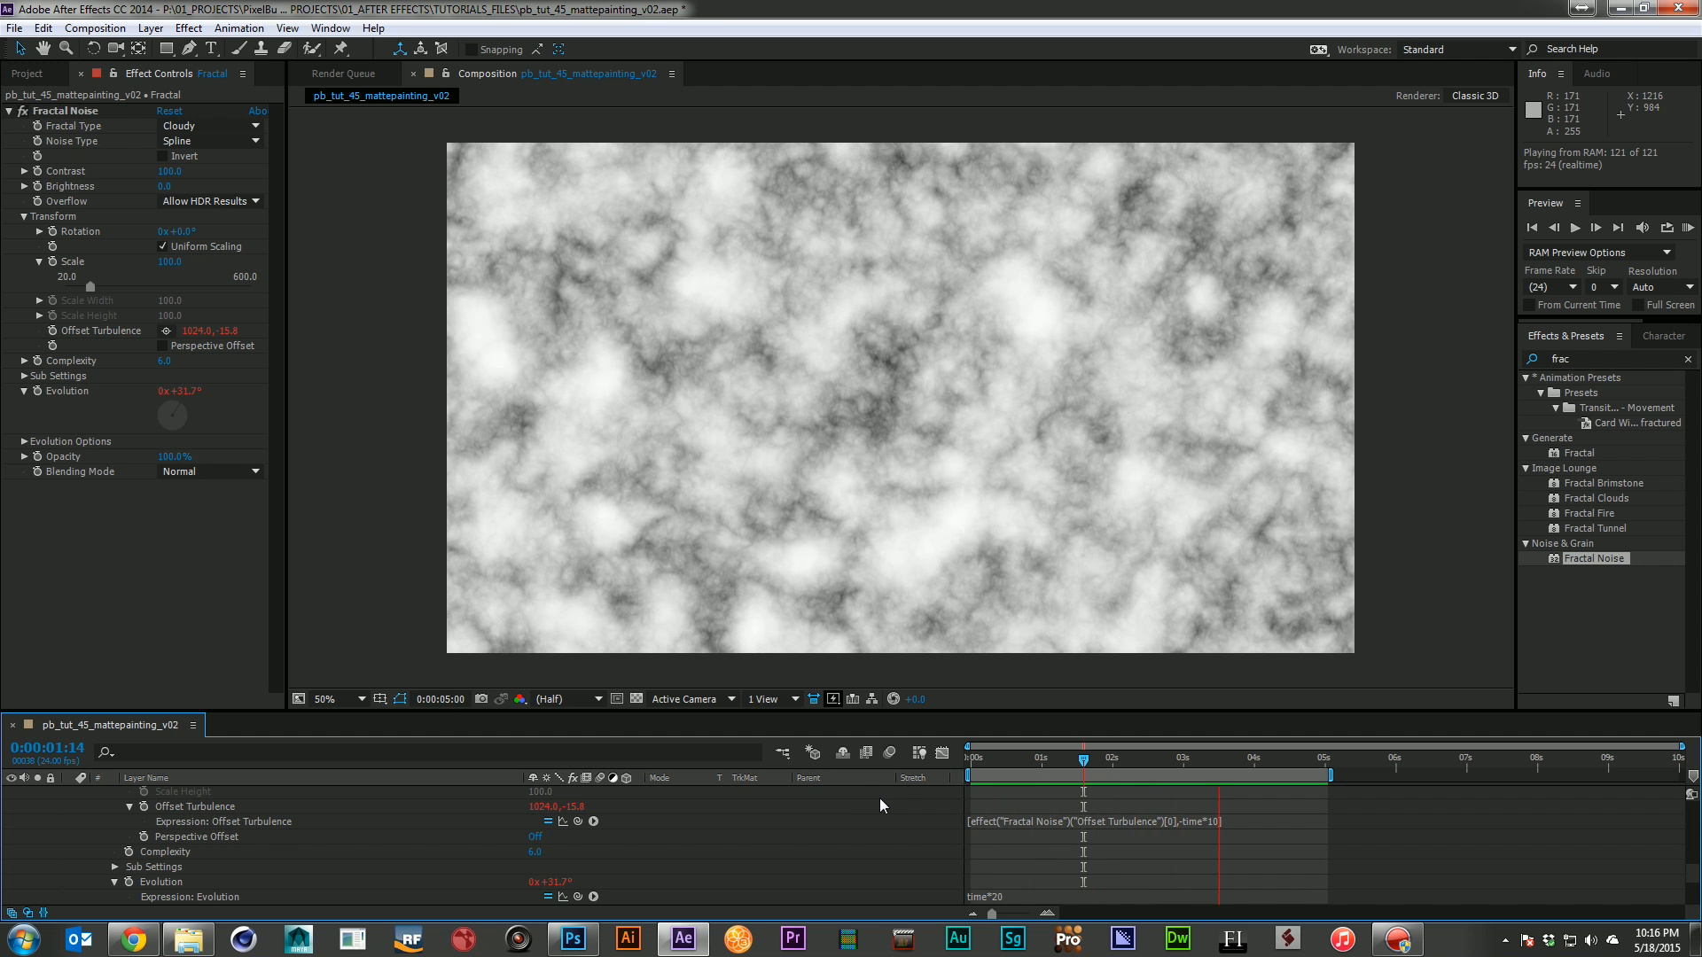
Slow the noise drift by changing the Offset Turbulence expression's second value to -time*7, and play a RAM preview
{"action": "left_click", "coordinate": [1204, 808]}
{"action": "left_click", "coordinate": [1207, 819]}
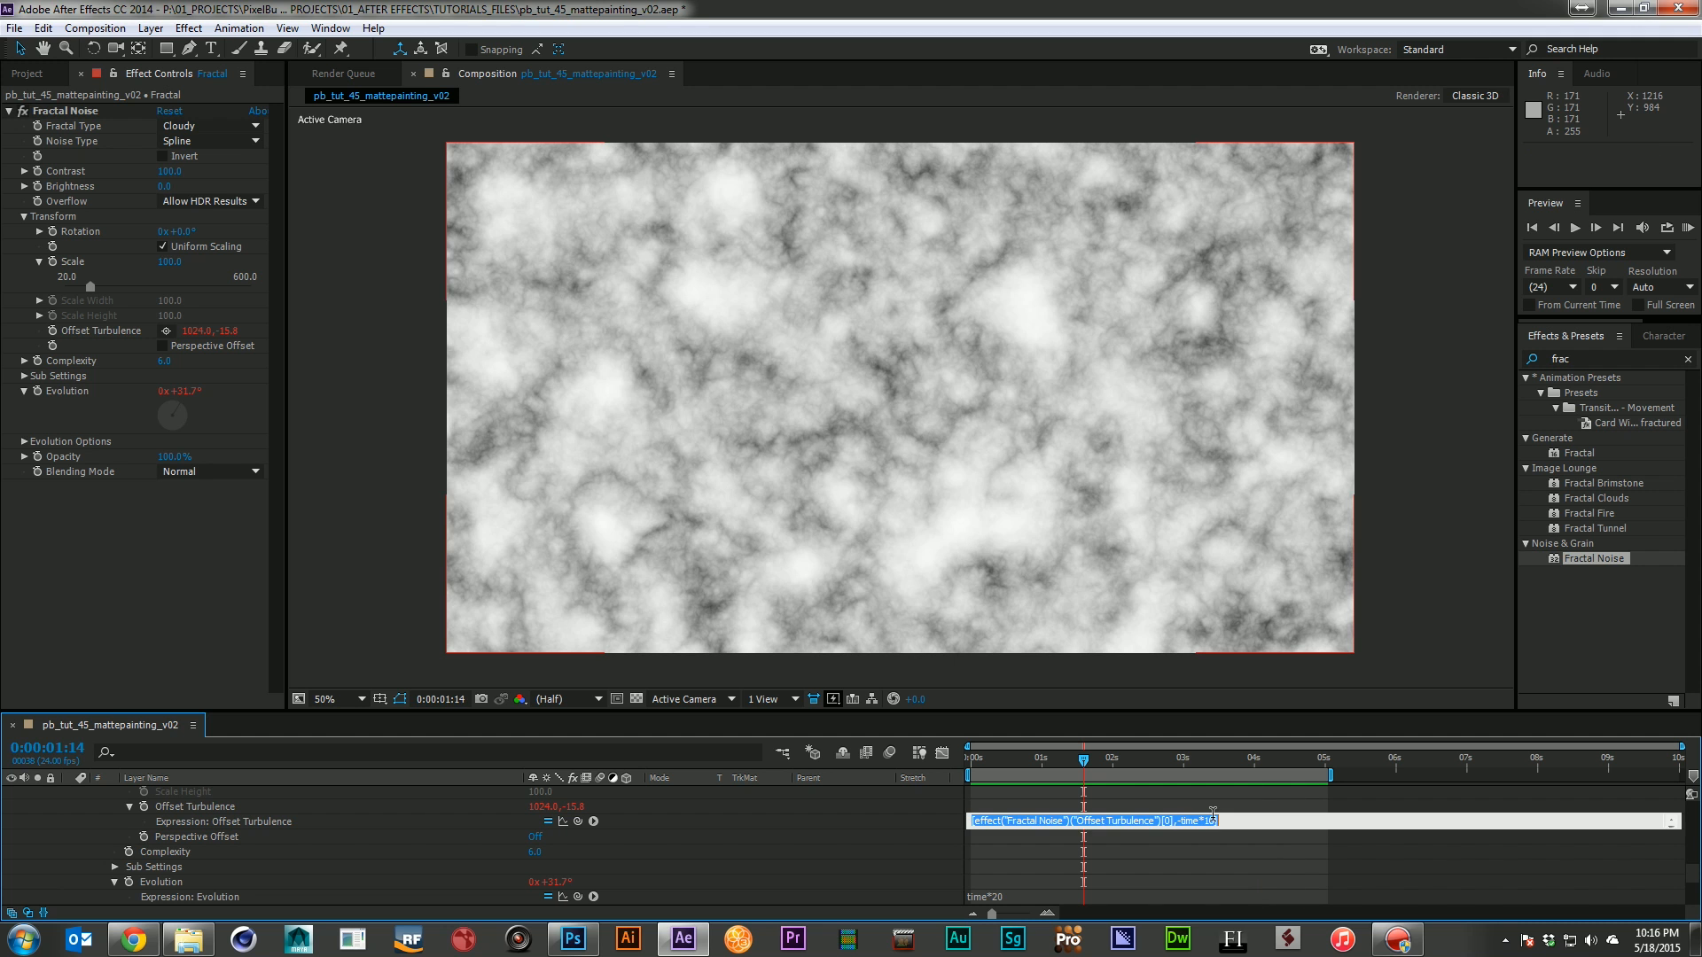
{"action": "type", "text": "7]"}
{"action": "left_click", "coordinate": [925, 817]}
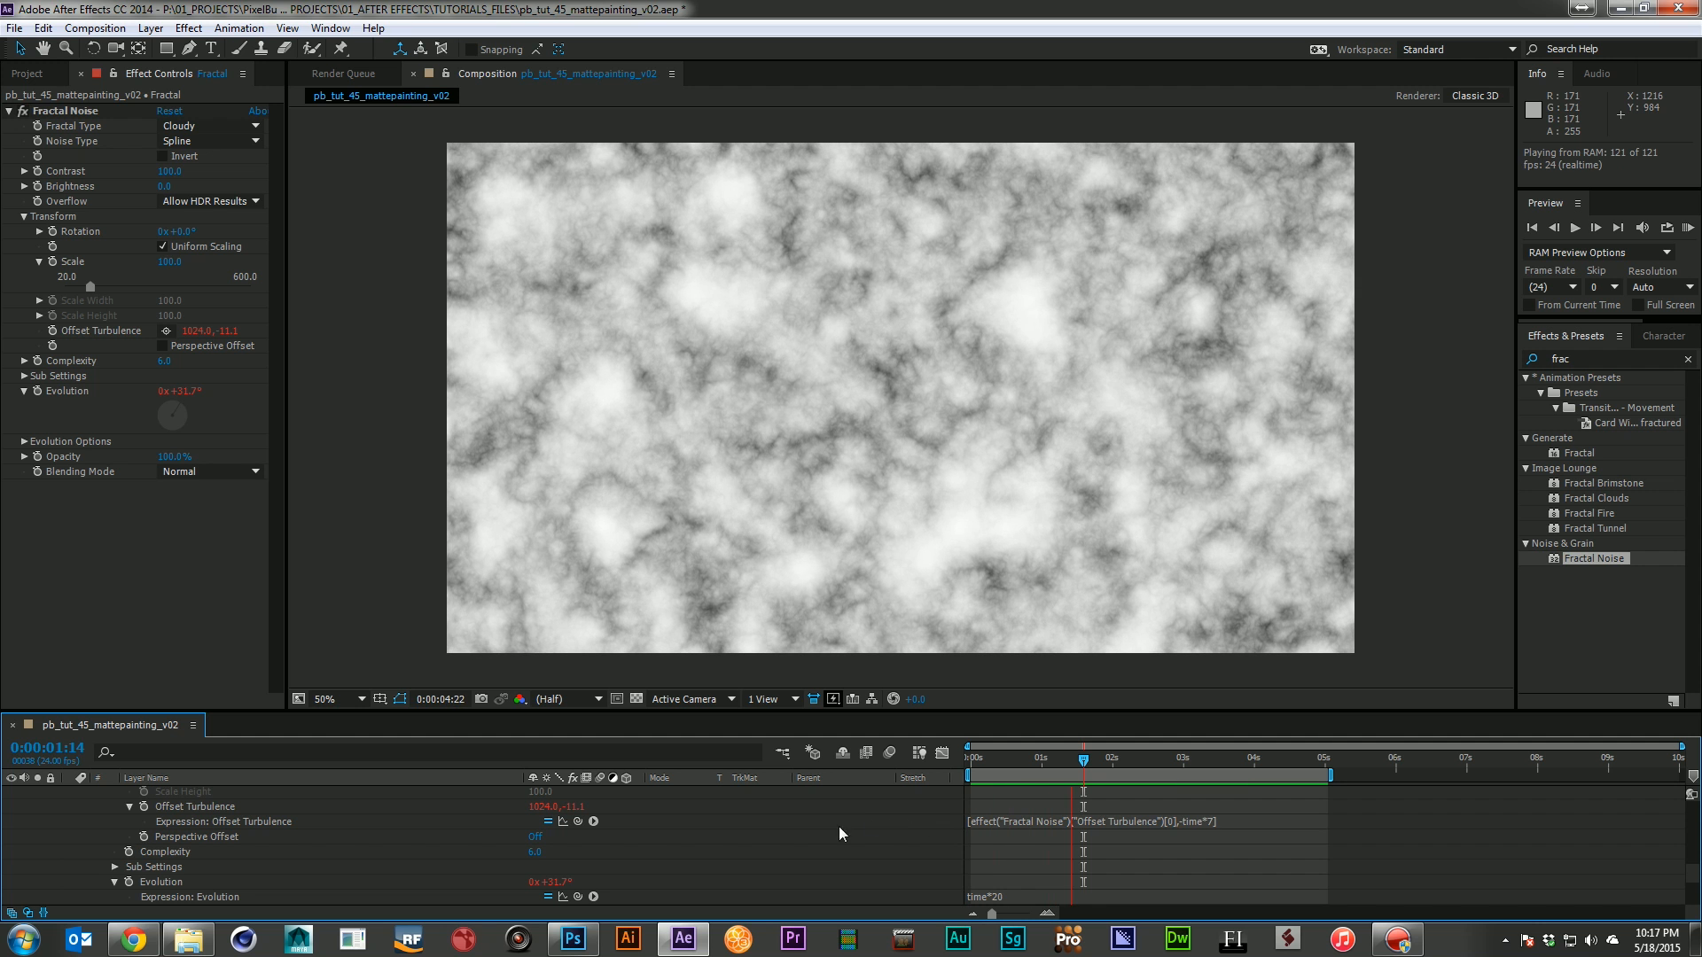
{"action": "key", "text": "space"}
Unsolo the Fractal layer and set the haze5 layer's track matte to Luma Matte "[Fractal]"
{"action": "scroll", "coordinate": [141, 826], "scroll_direction": "up", "scroll_amount": 5}
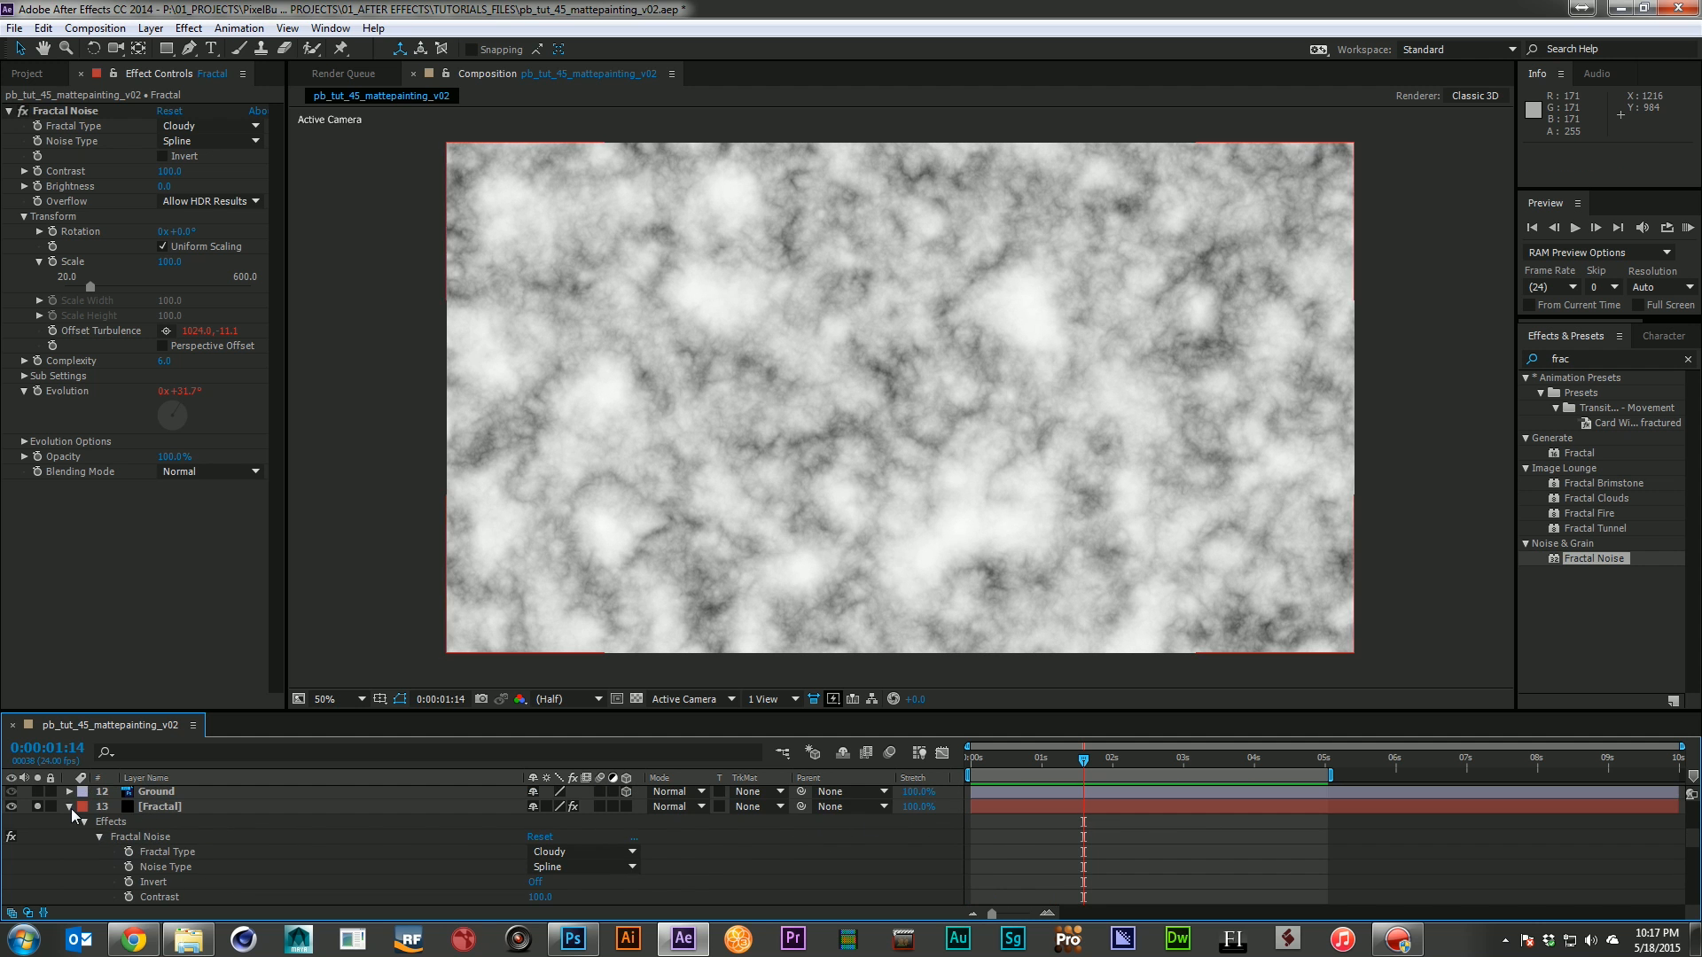
{"action": "left_click", "coordinate": [67, 808]}
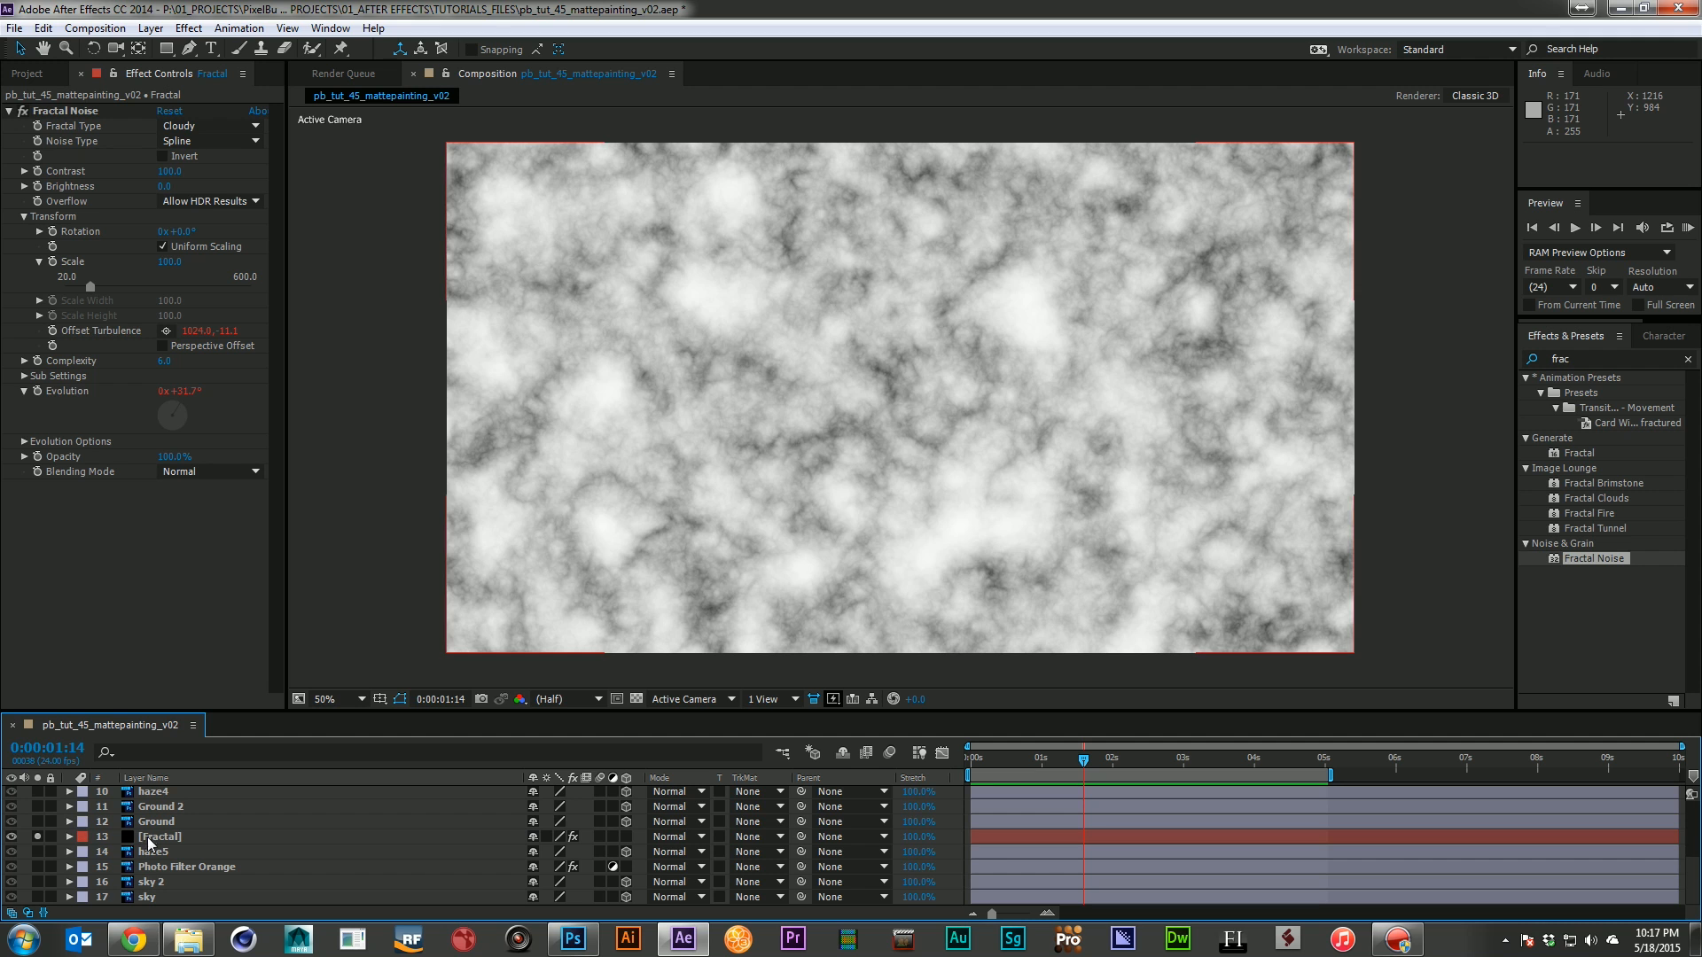
{"action": "left_click", "coordinate": [39, 837]}
{"action": "left_click", "coordinate": [266, 852]}
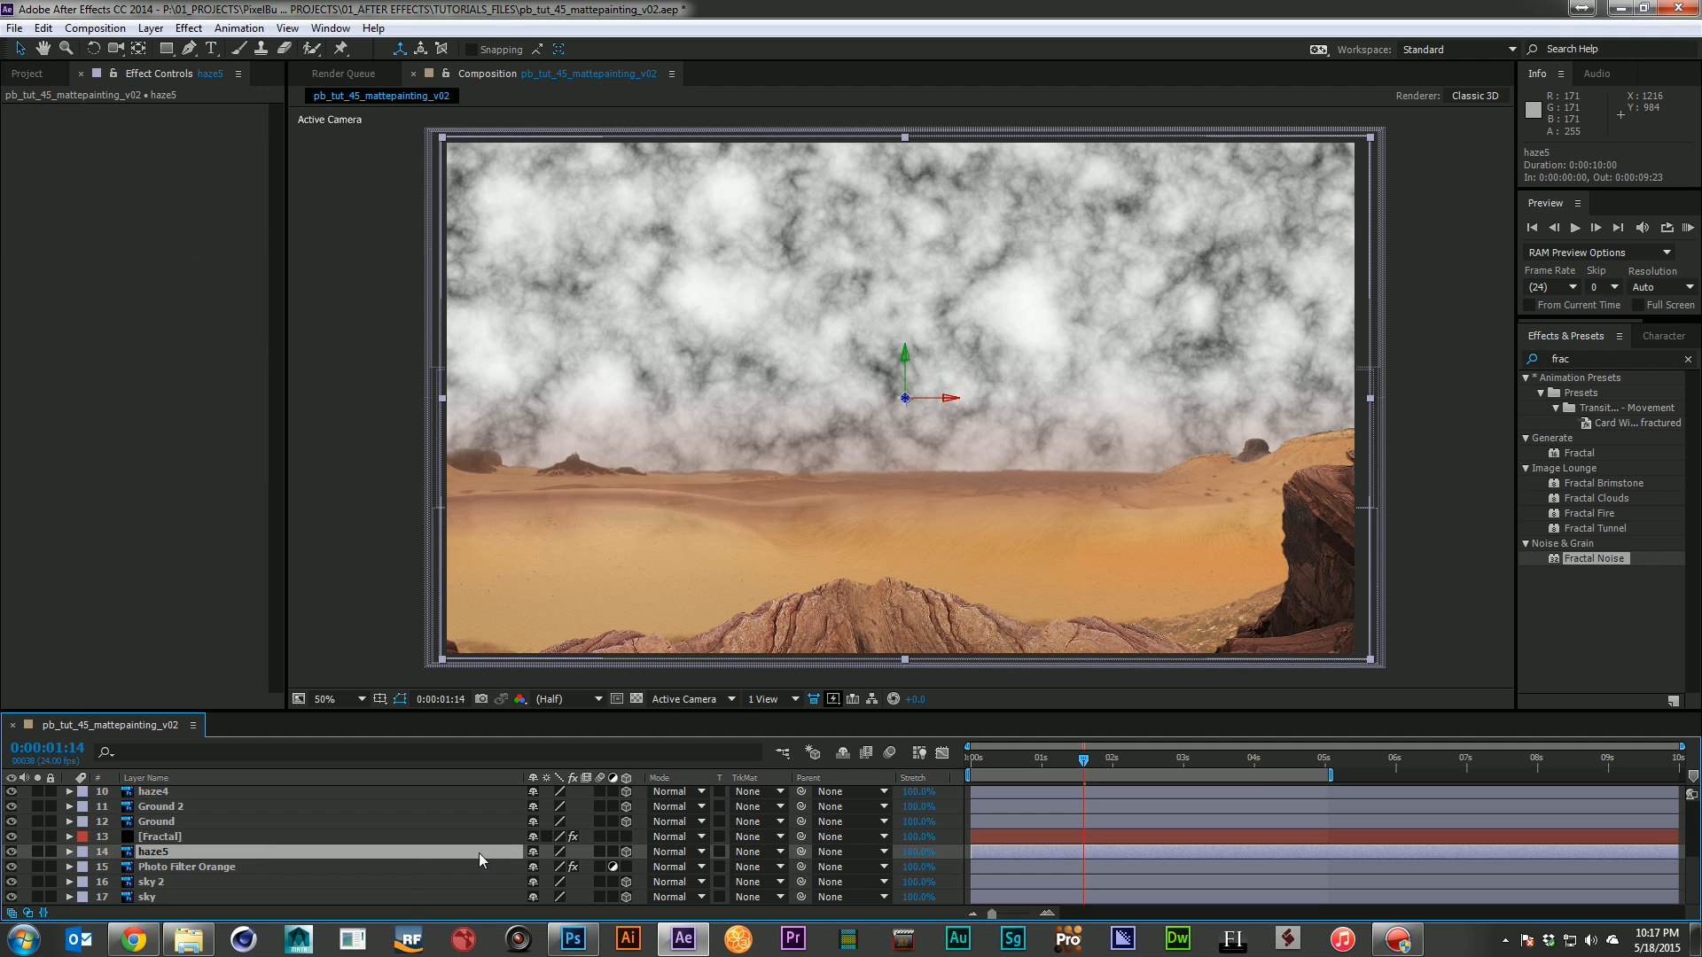
{"action": "left_click", "coordinate": [761, 850]}
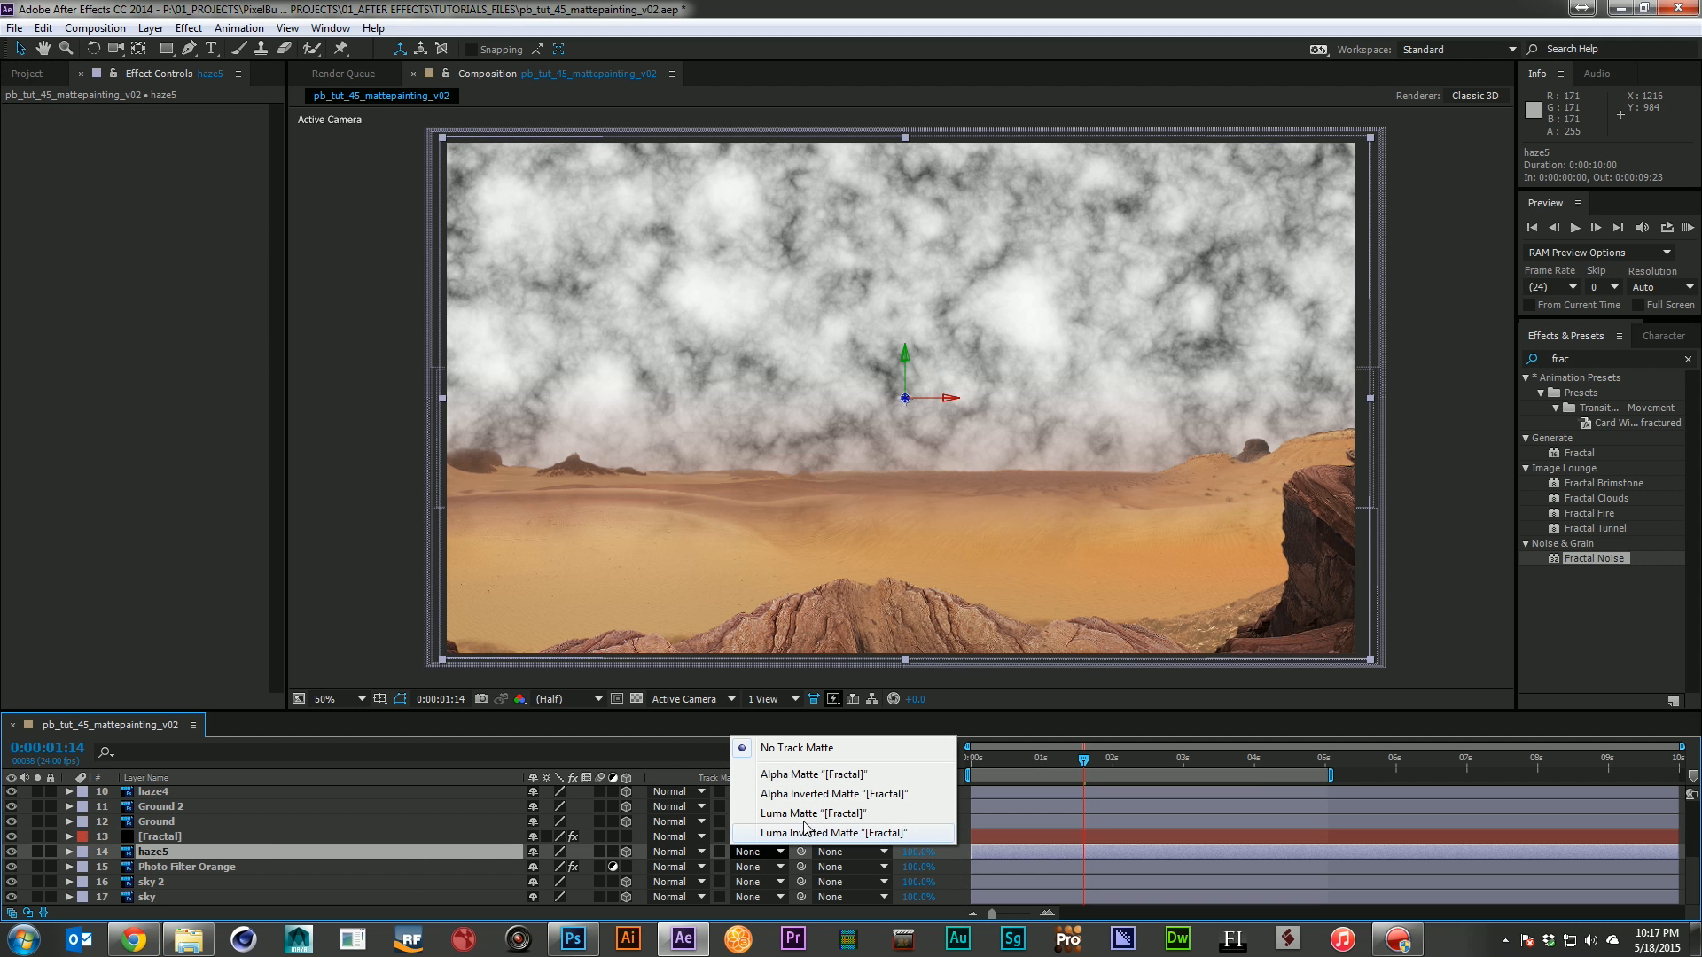
{"action": "left_click", "coordinate": [812, 814]}
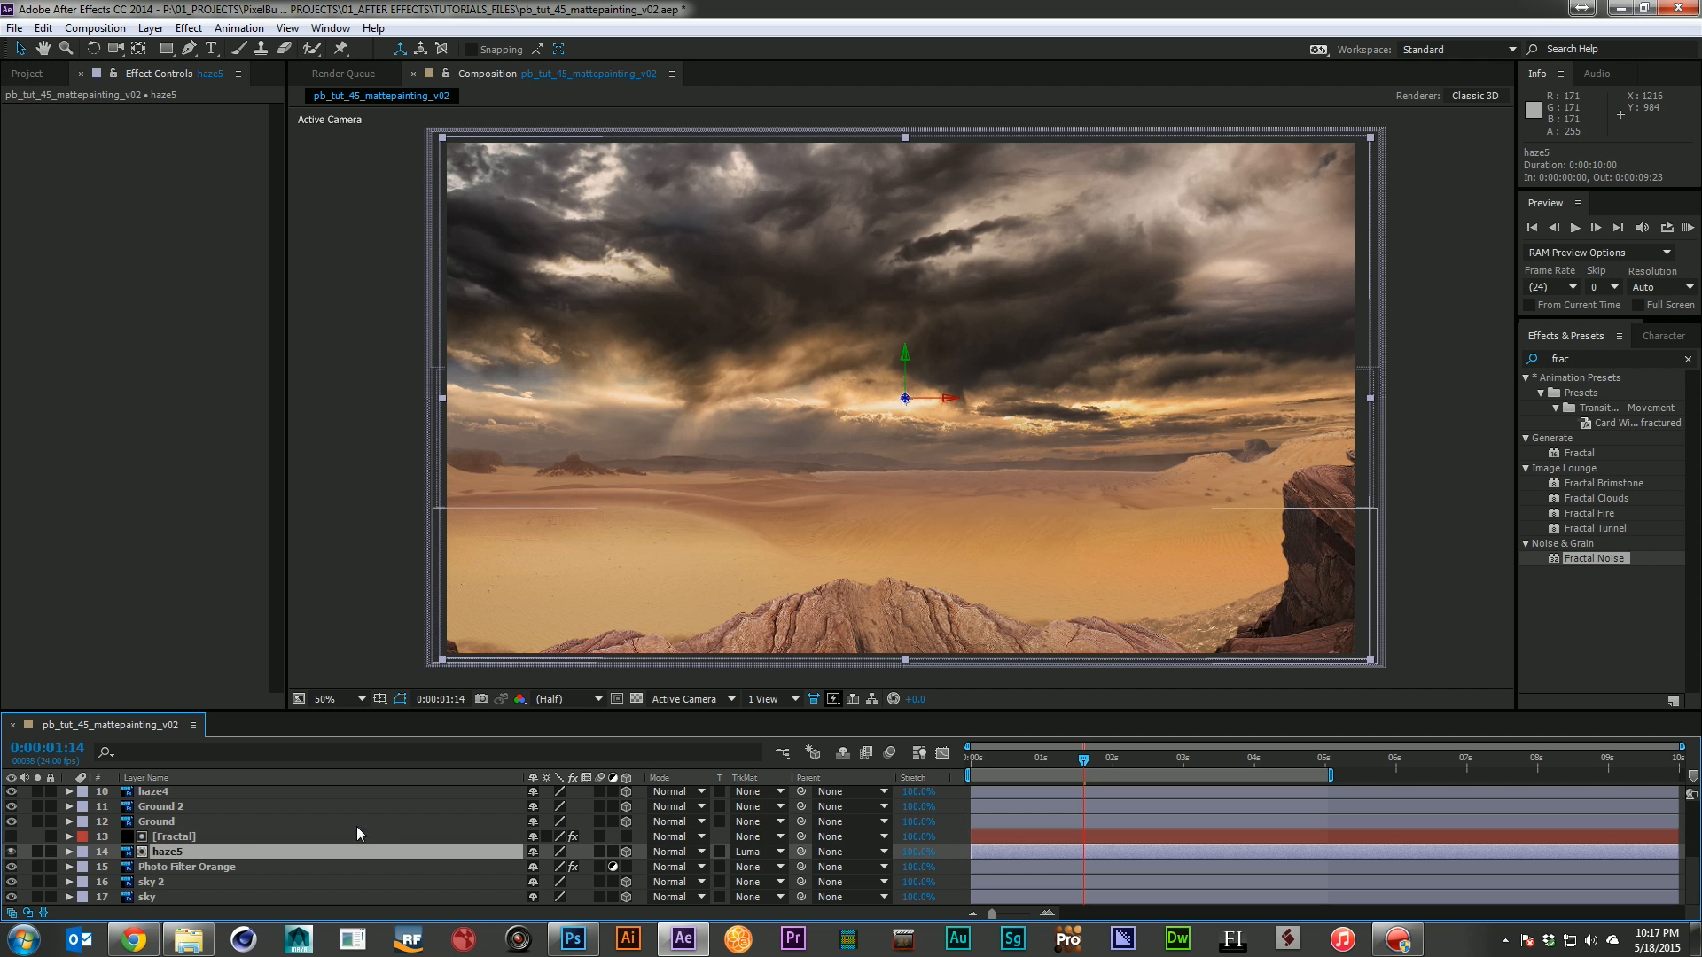
Play a RAM preview of the matted haze5 layer on its own, ending with it unsoloed
{"action": "left_click", "coordinate": [37, 852]}
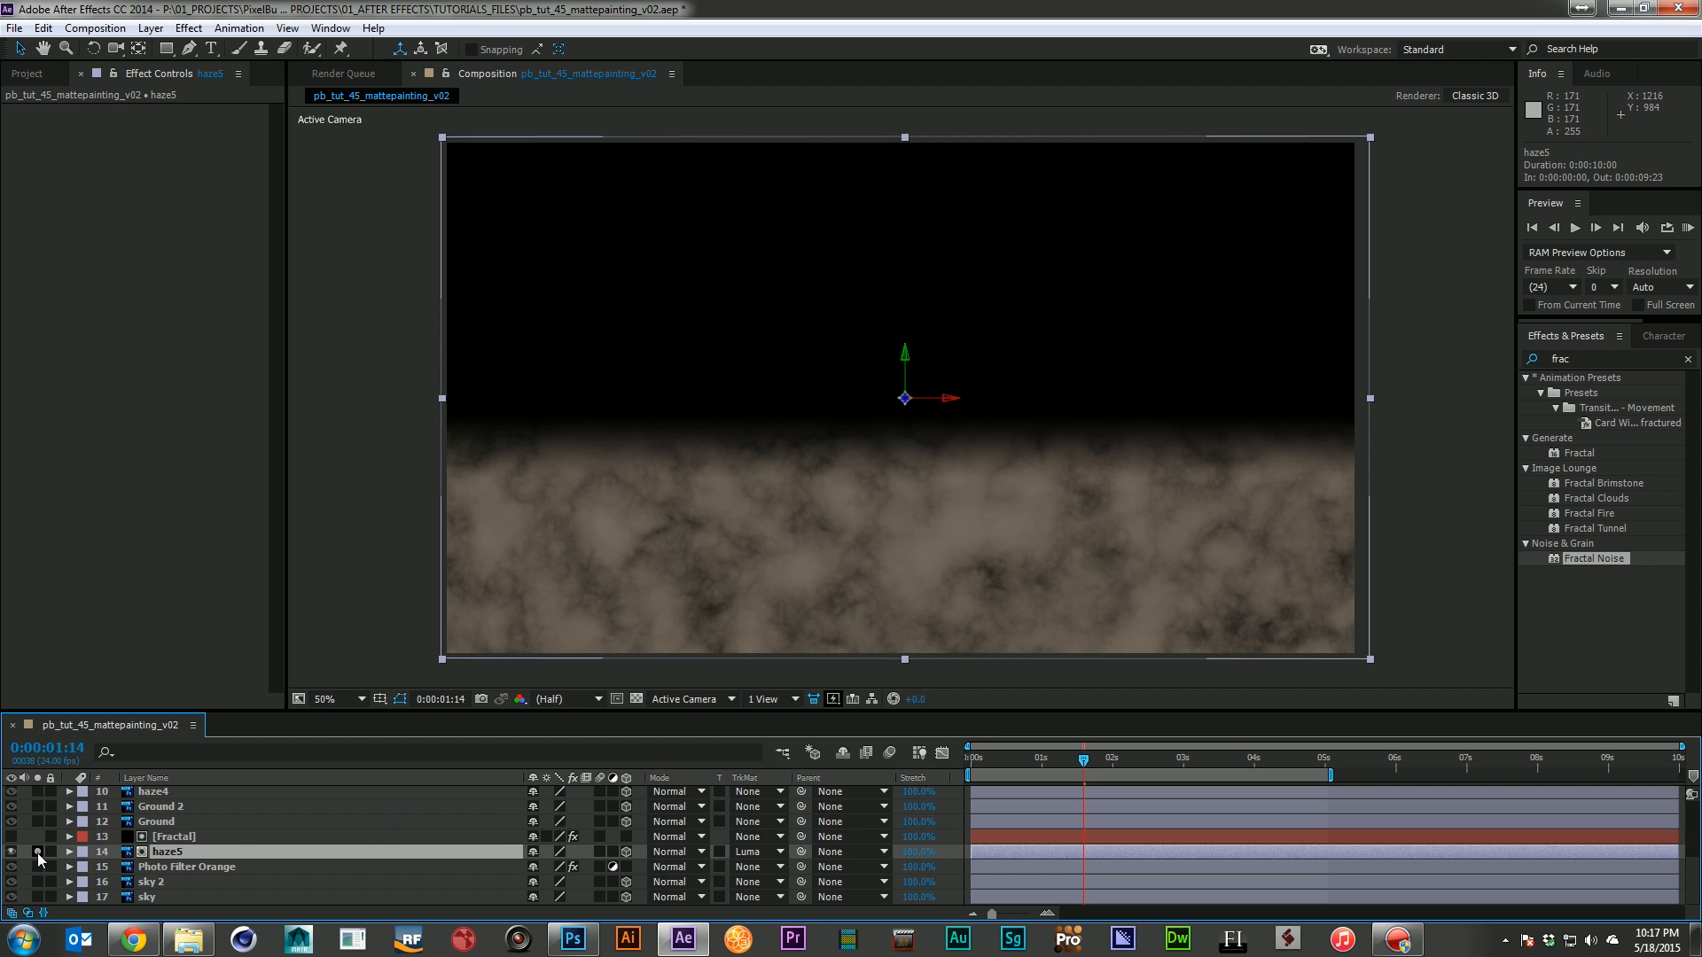
{"action": "key", "text": "KP_0"}
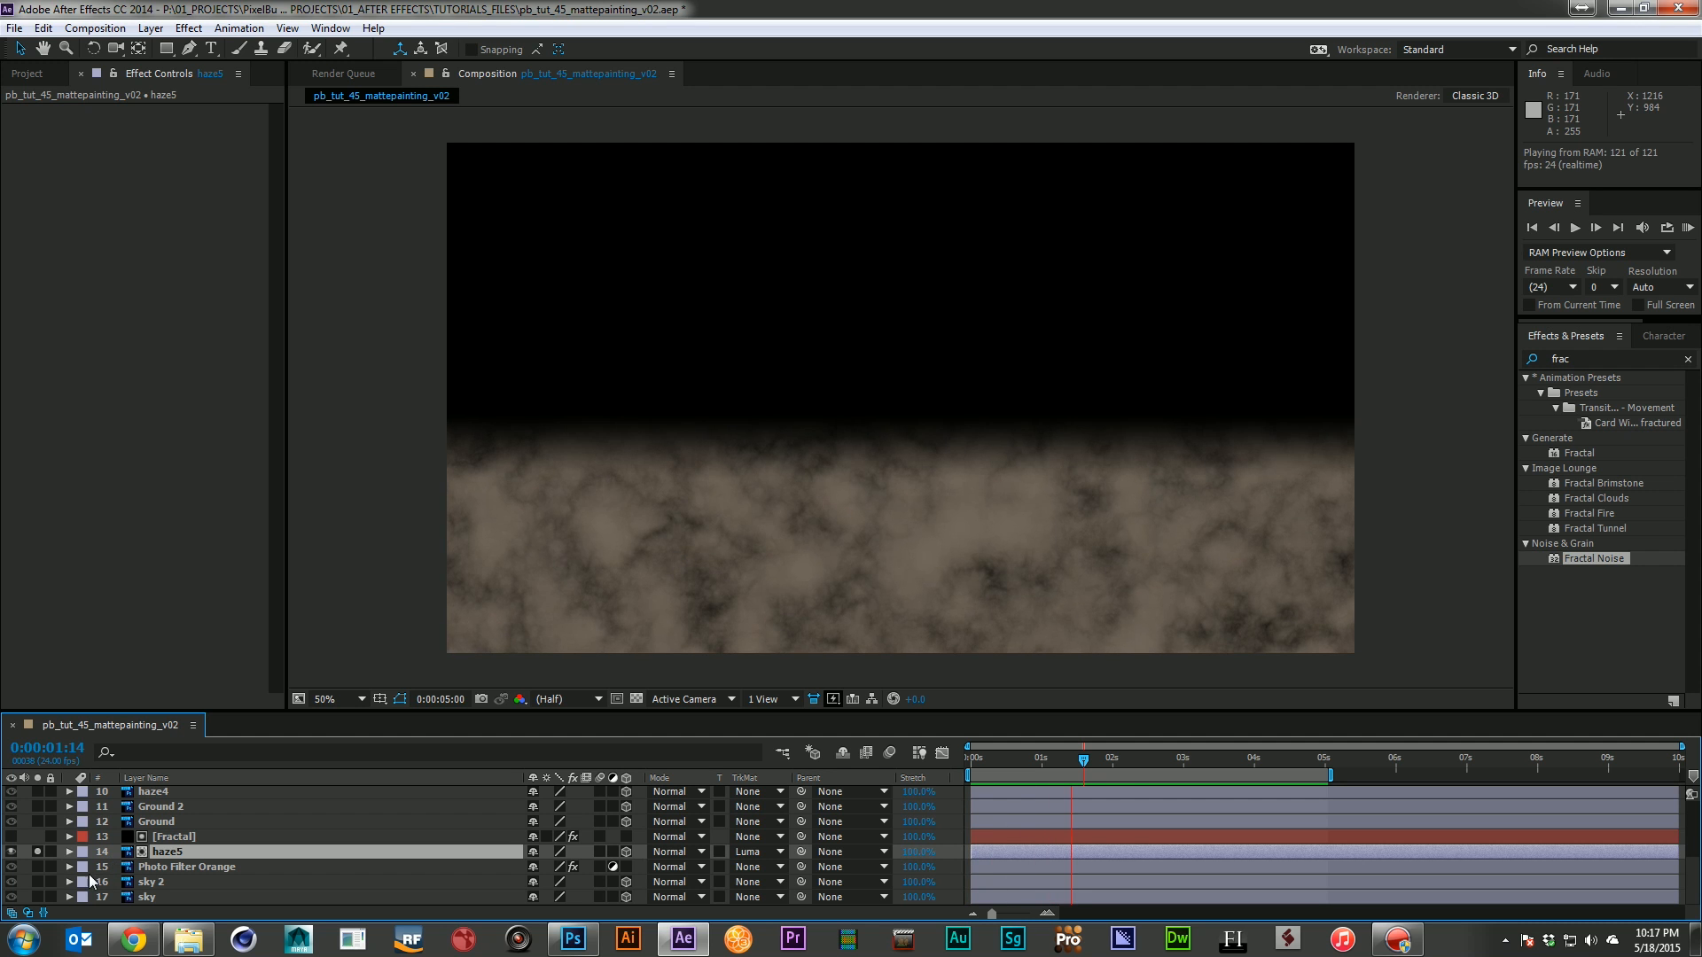
{"action": "left_click", "coordinate": [32, 851]}
Play a RAM preview of the whole scene with the animated haze
{"action": "left_click", "coordinate": [351, 808]}
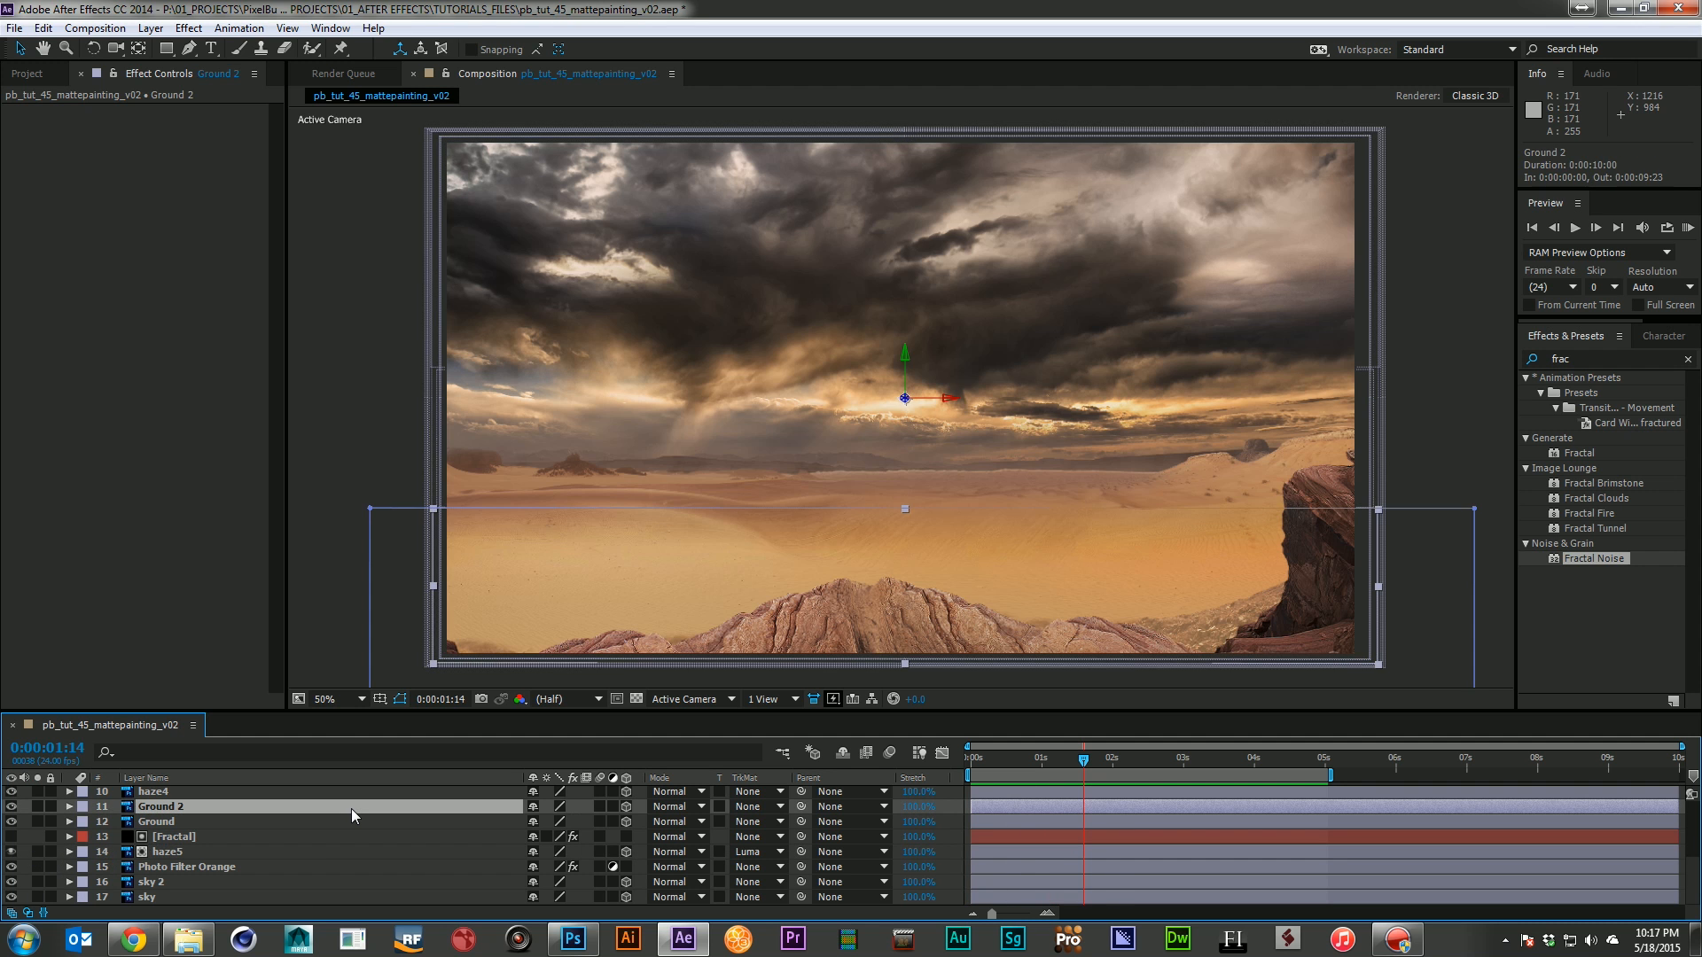
{"action": "key", "text": "KP_0"}
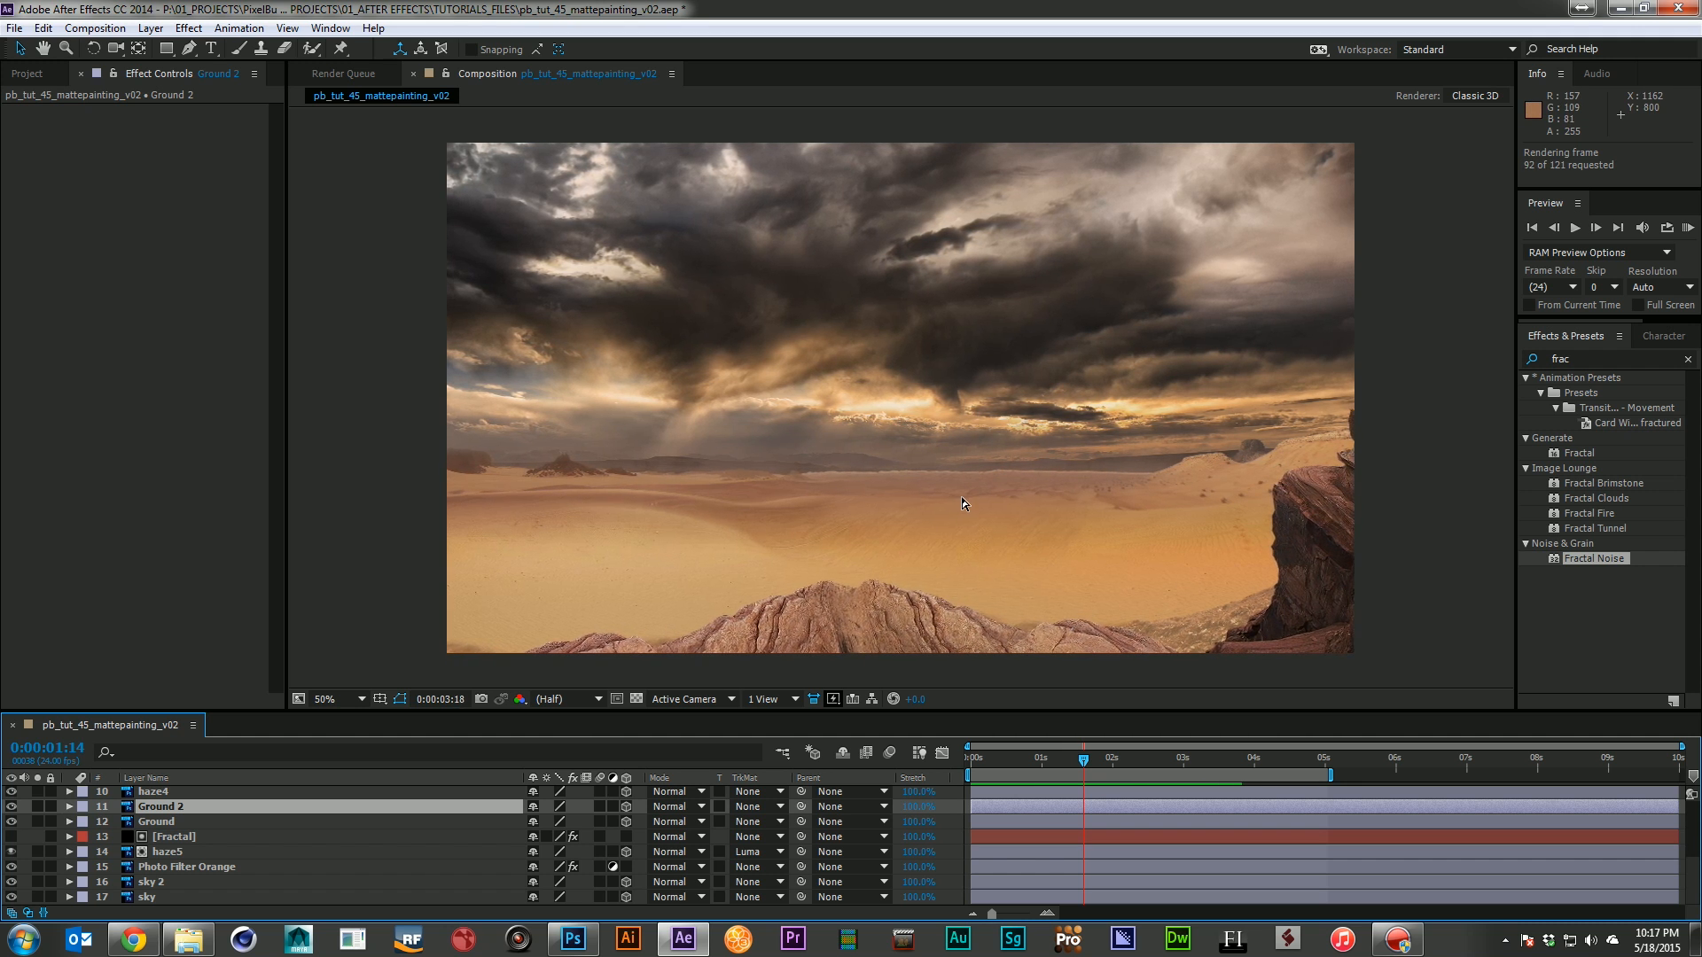
{"action": "key", "text": "space"}
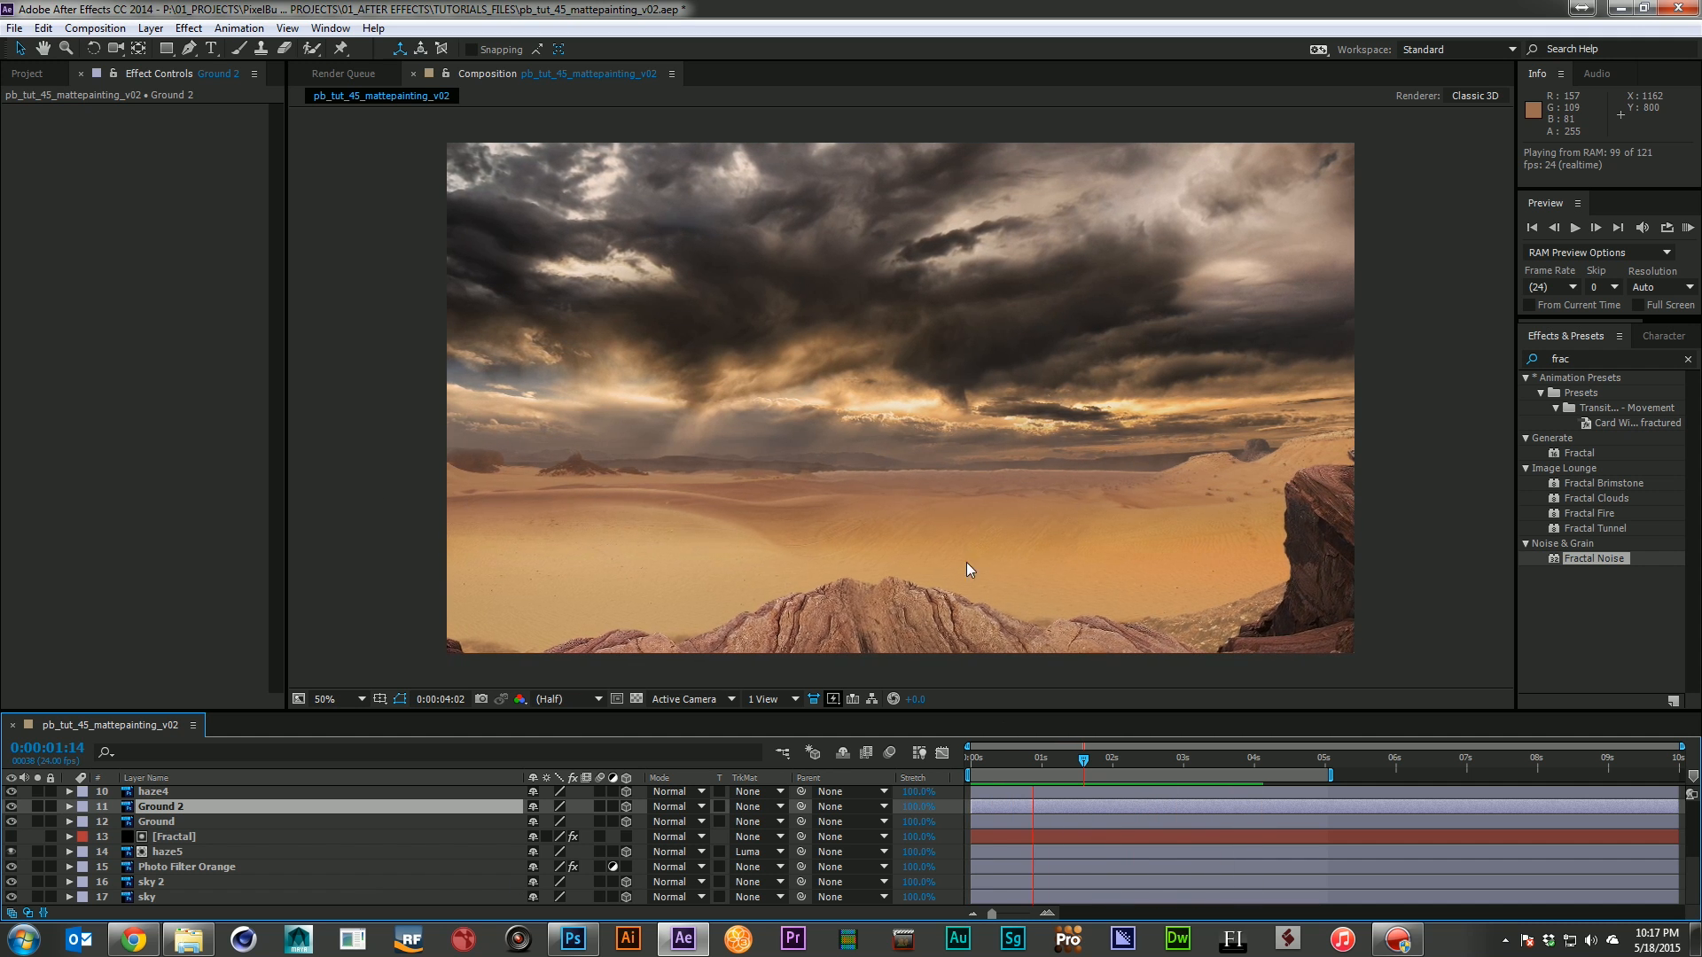
{"action": "key", "text": "space"}
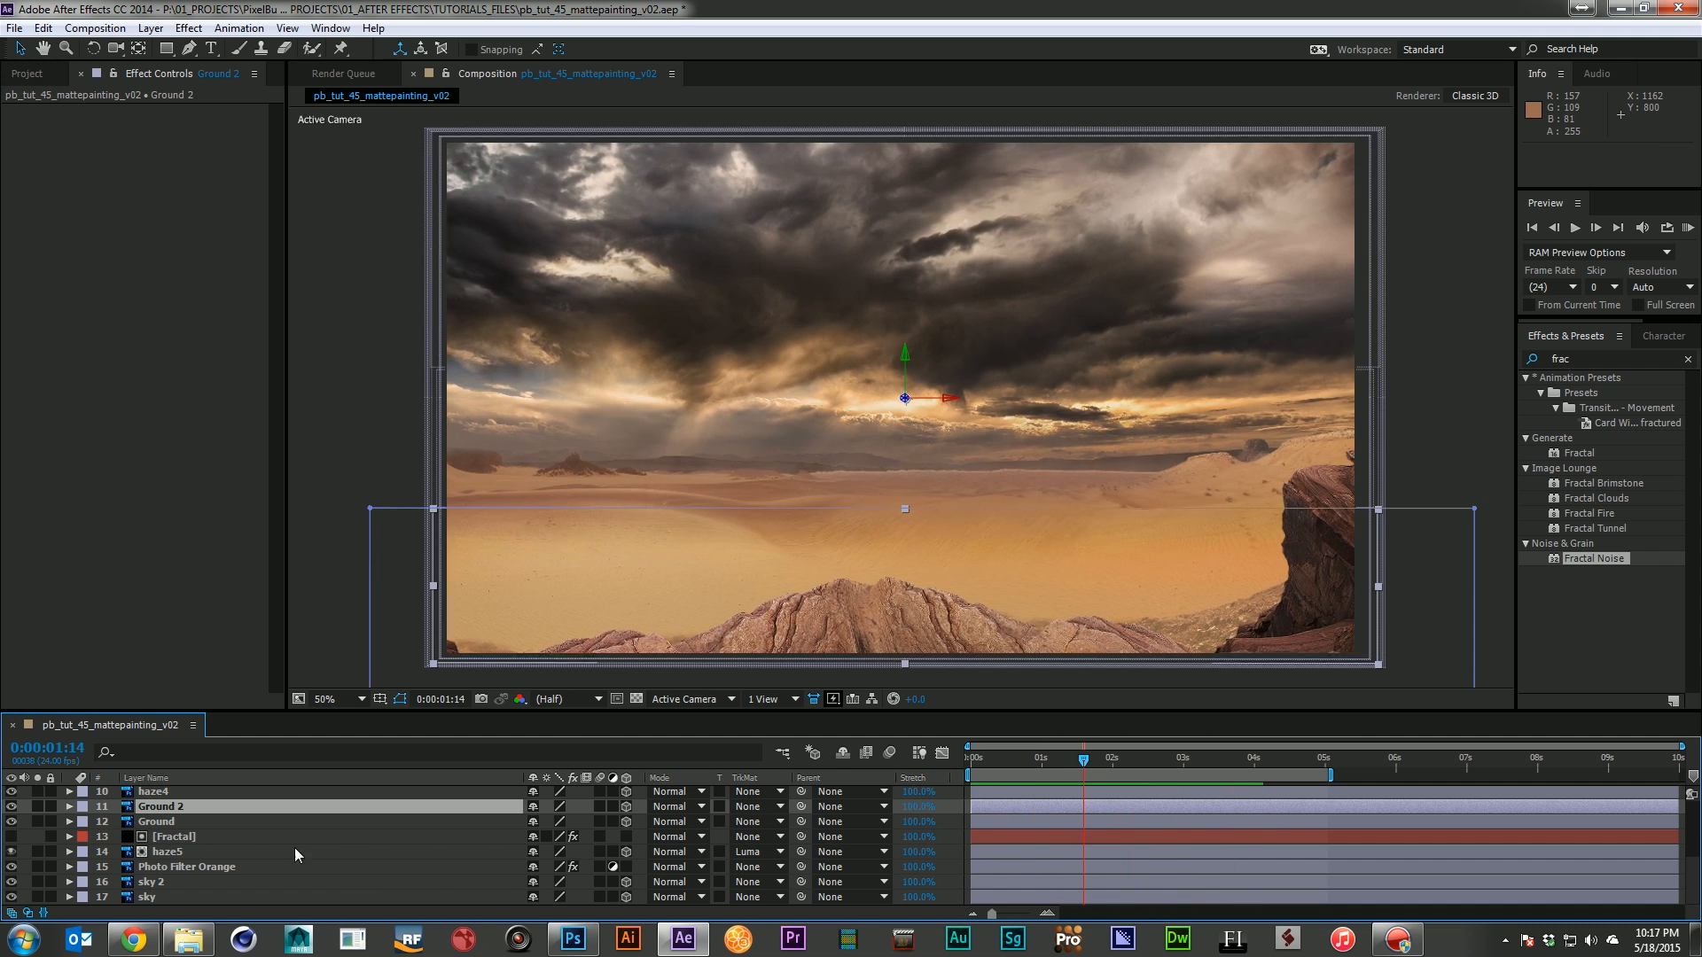
Duplicate the Fractal layer, place the copy directly above haze4, turn on its visibility and solo it
{"action": "left_click", "coordinate": [170, 837]}
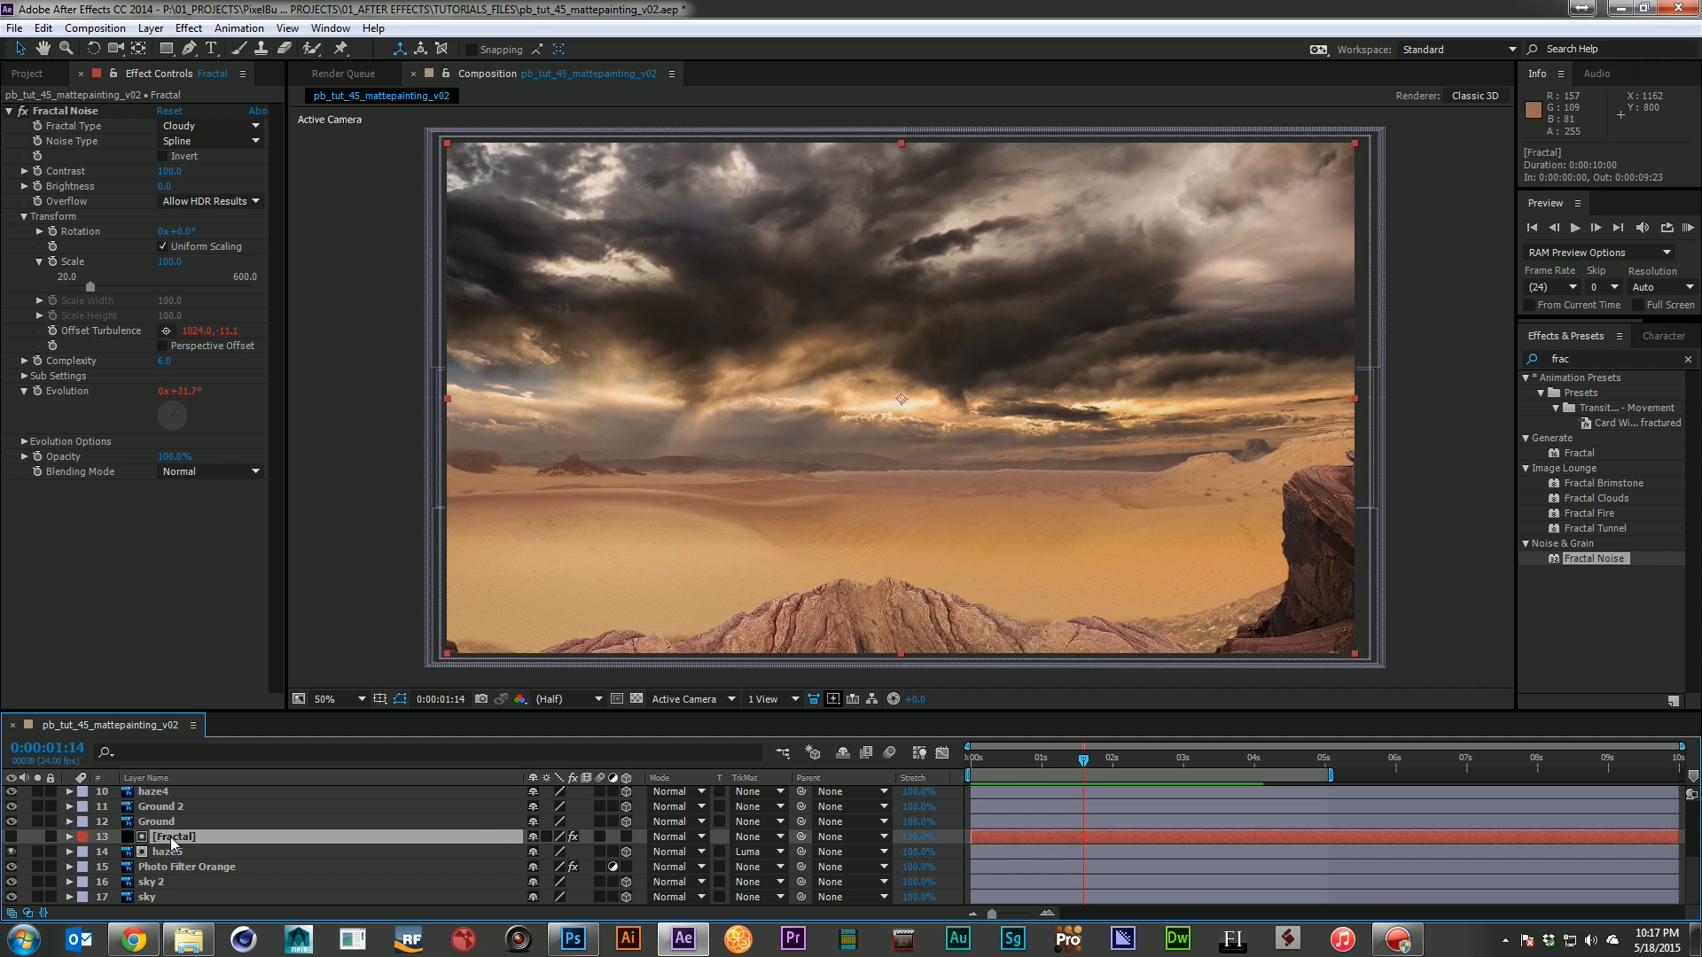
{"action": "scroll", "coordinate": [170, 837], "scroll_direction": "up", "scroll_amount": 2}
{"action": "key", "text": "ctrl+d"}
{"action": "left_click_drag", "start_coordinate": [174, 883], "coordinate": [186, 833]}
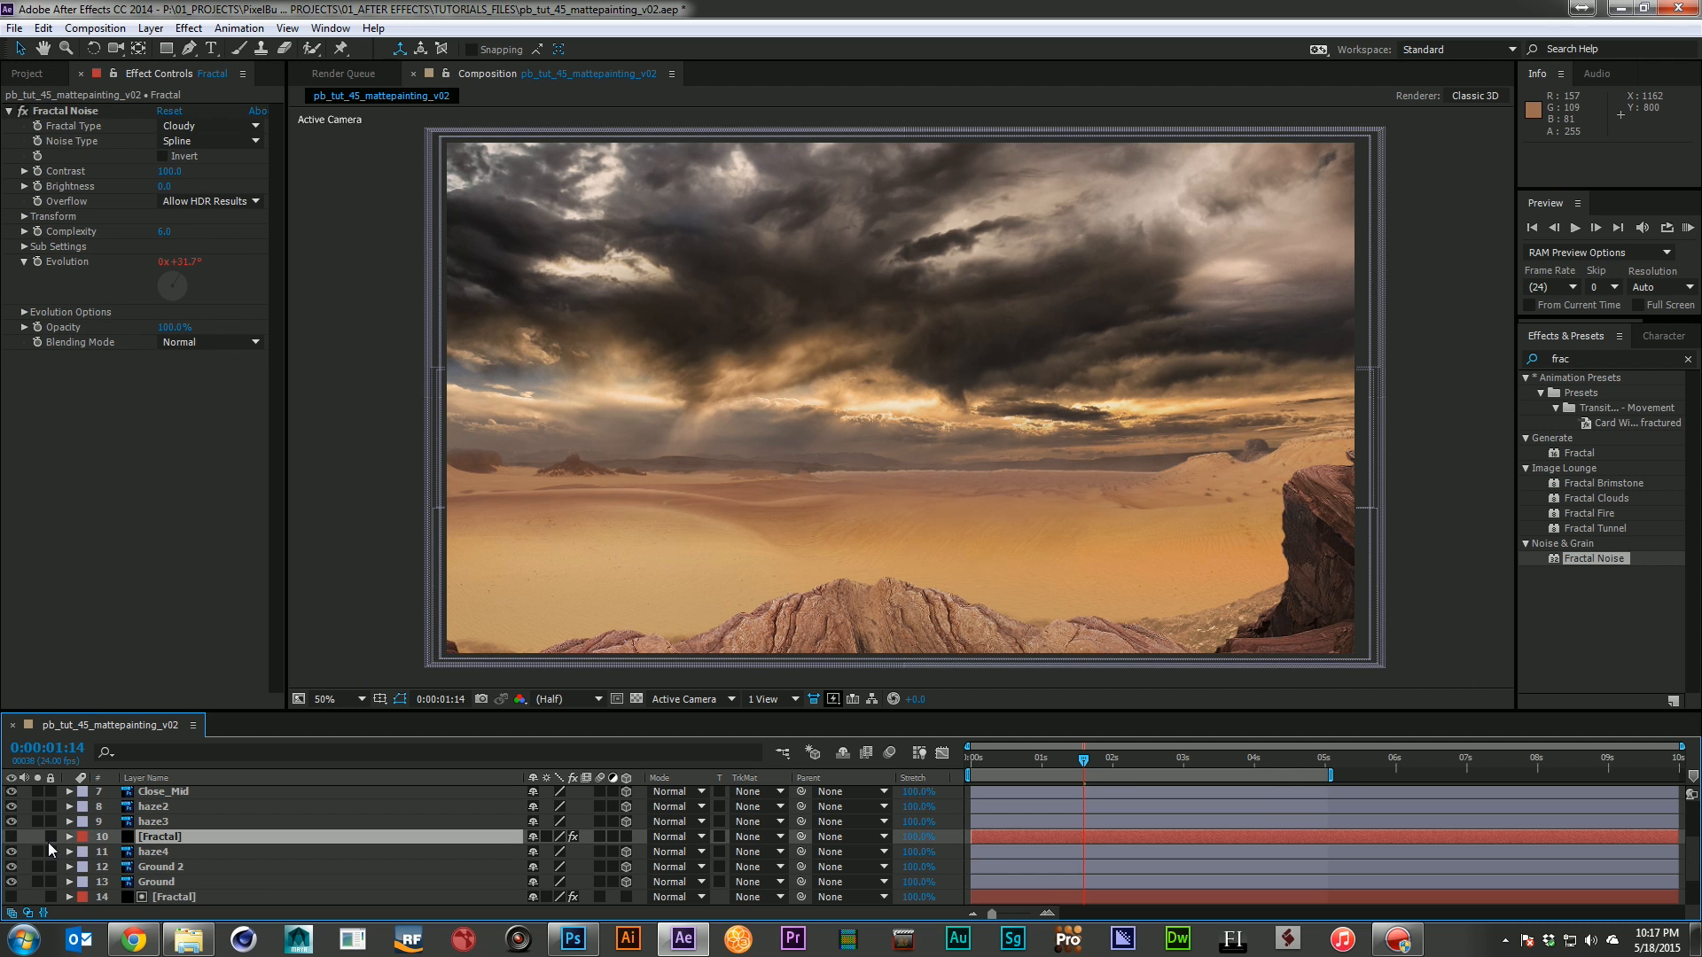
{"action": "left_click", "coordinate": [10, 837]}
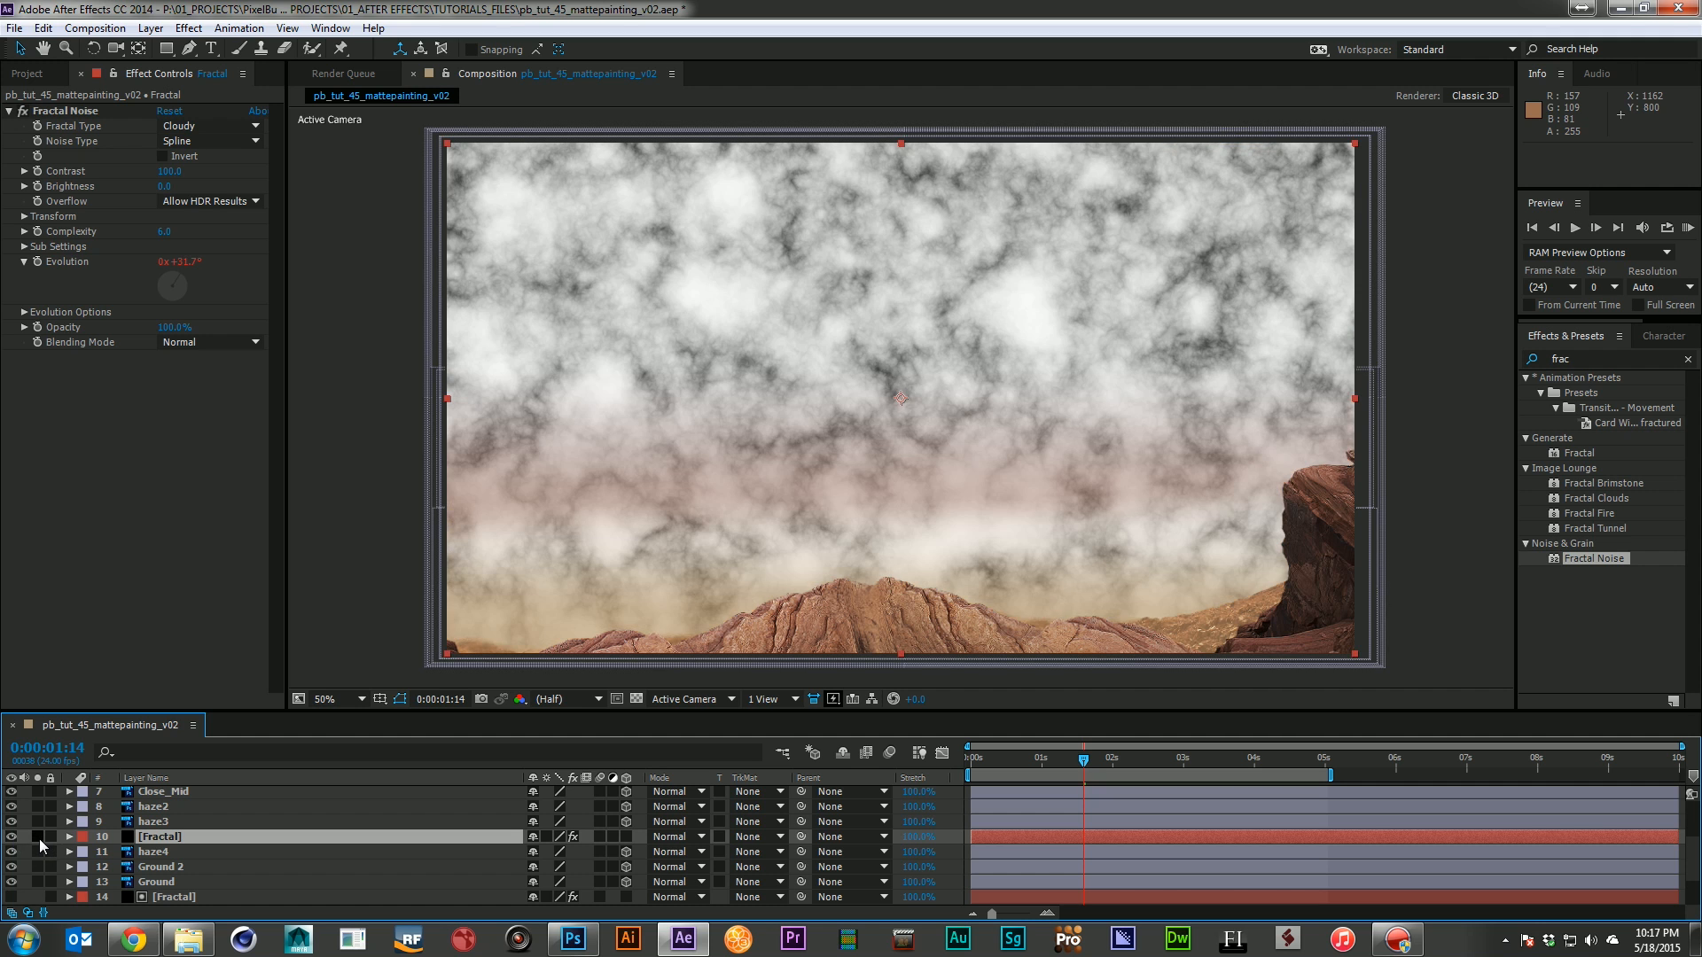
{"action": "left_click", "coordinate": [37, 837]}
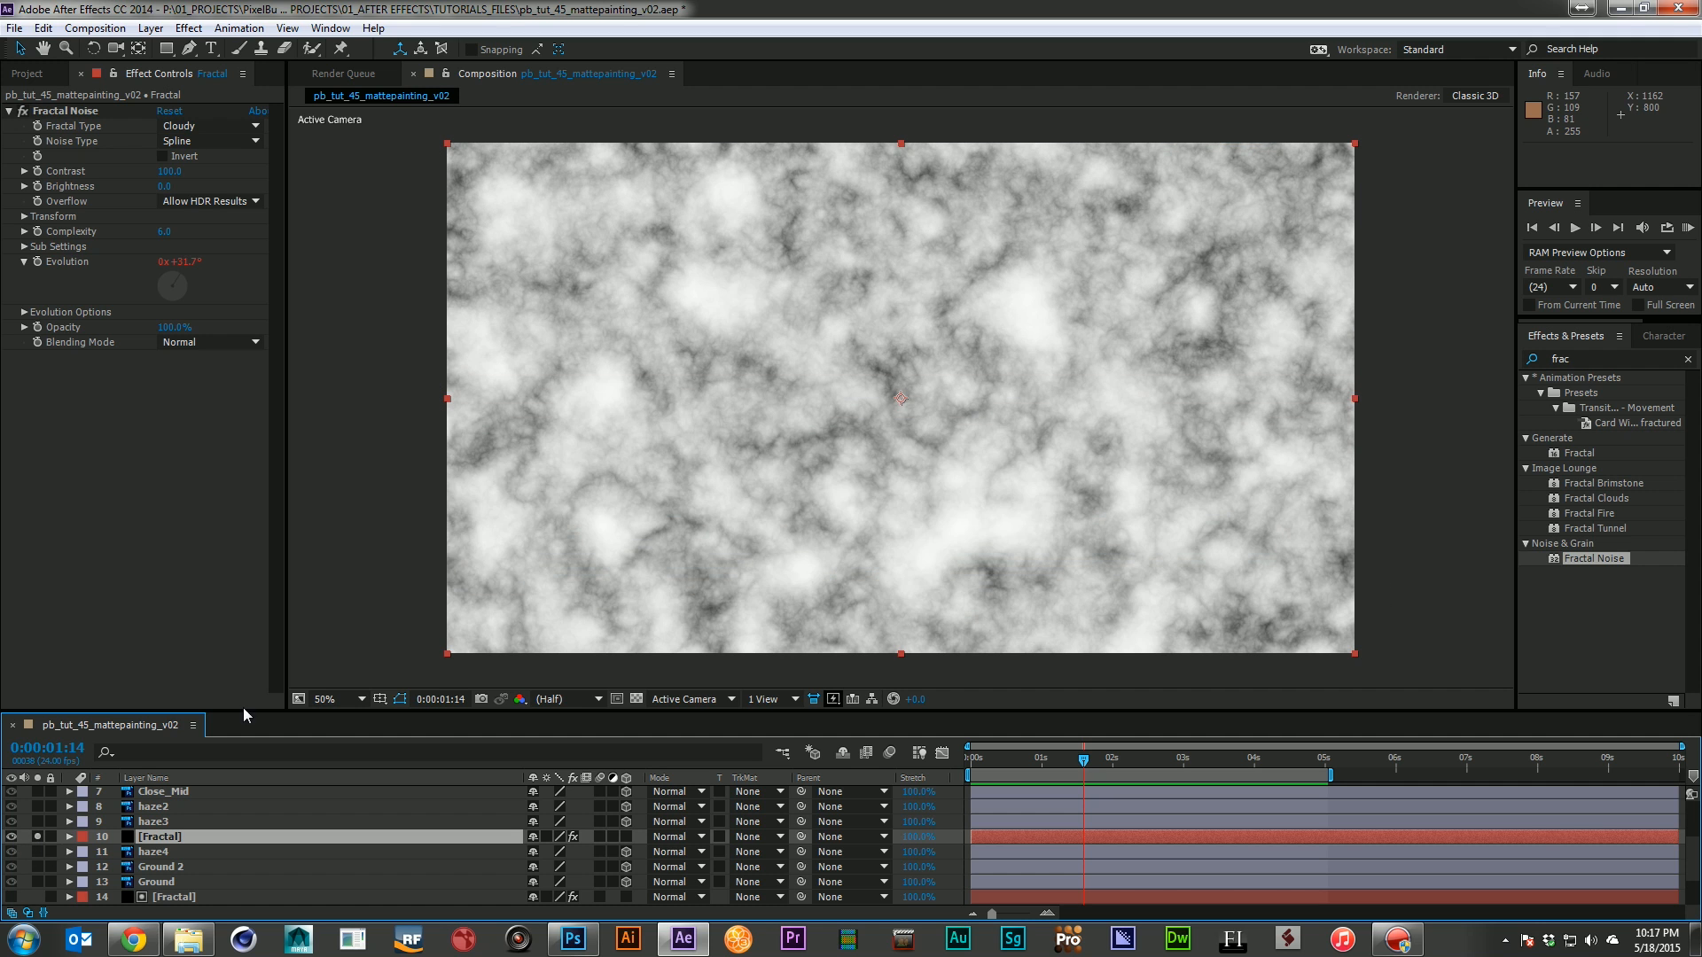
Set the duplicated fractal noise's Scale to 90 in its Transform settings
{"action": "left_click", "coordinate": [25, 216]}
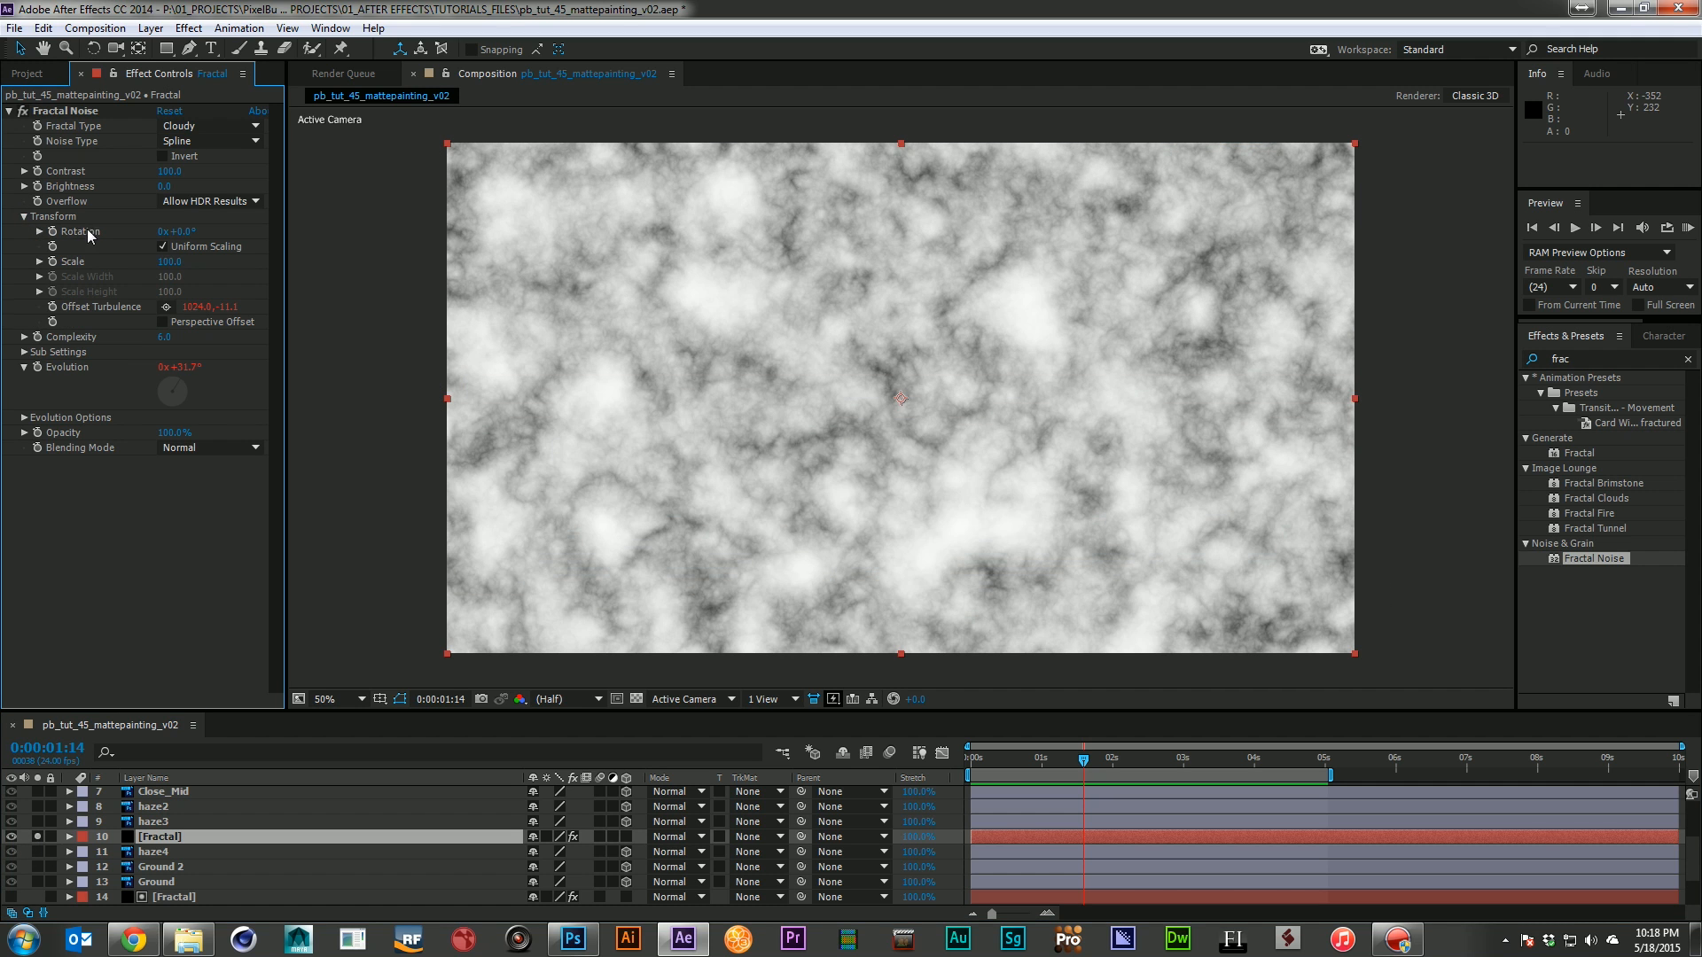
{"action": "left_click", "coordinate": [171, 262]}
{"action": "type", "text": "90"}
{"action": "key", "text": "Return"}
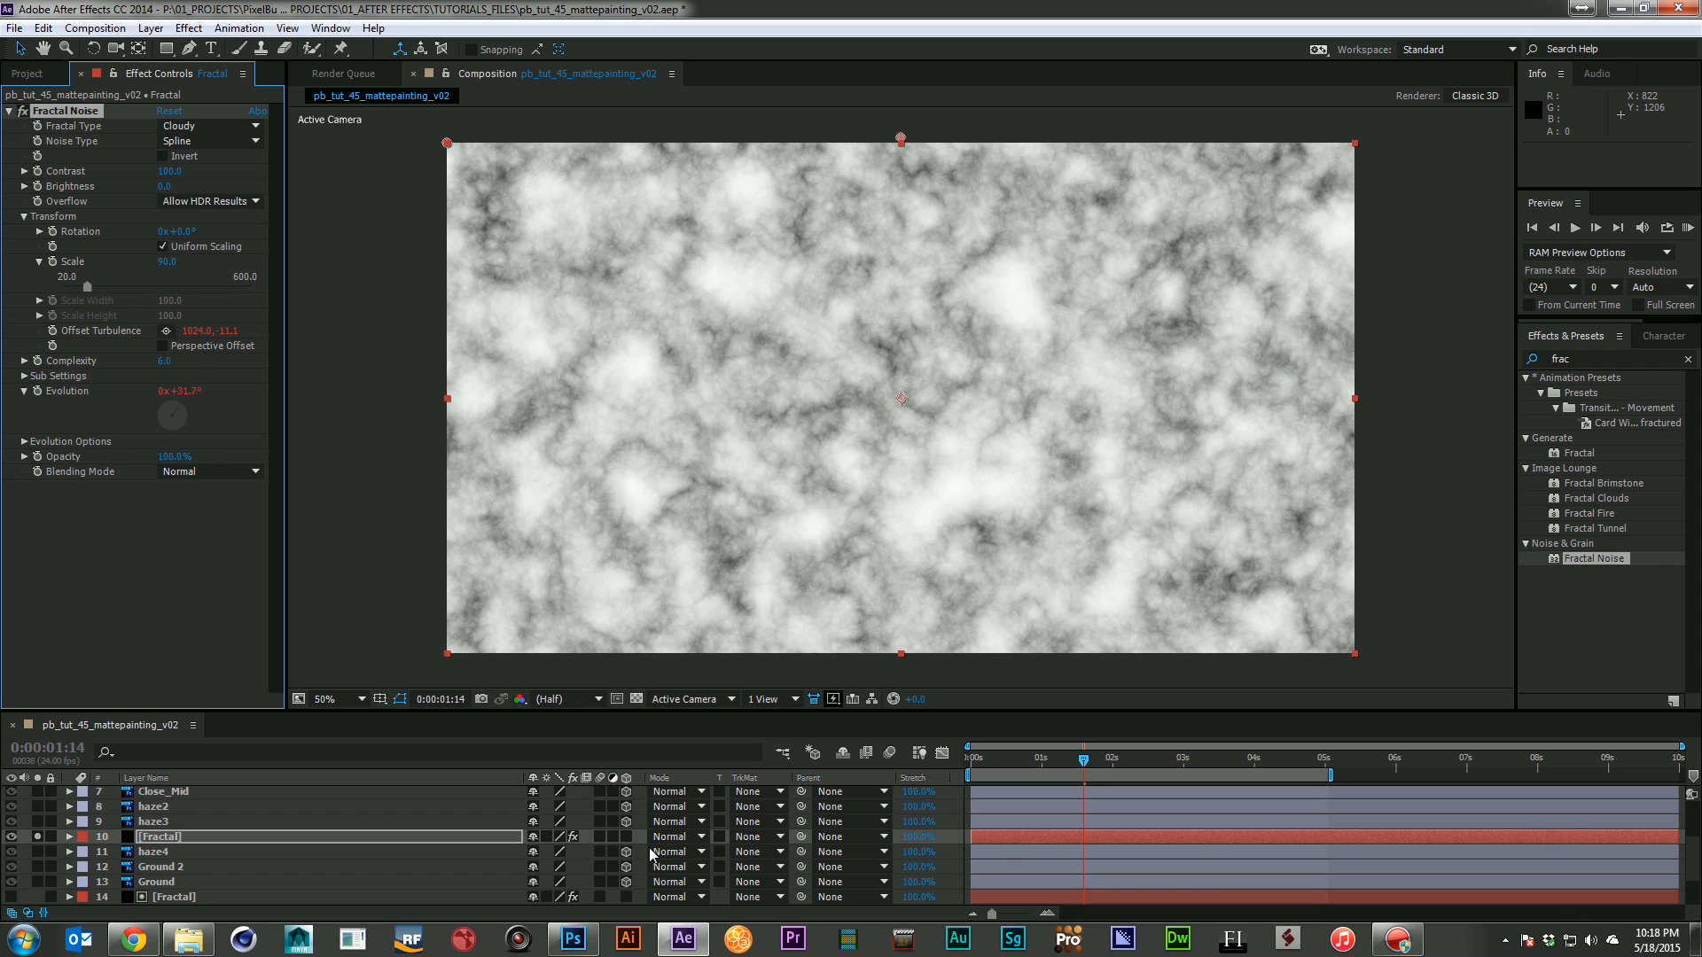
Reveal the duplicate layer's expressions and change its Evolution expression to time*22
{"action": "key", "text": "u"}
{"action": "key", "text": "u"}
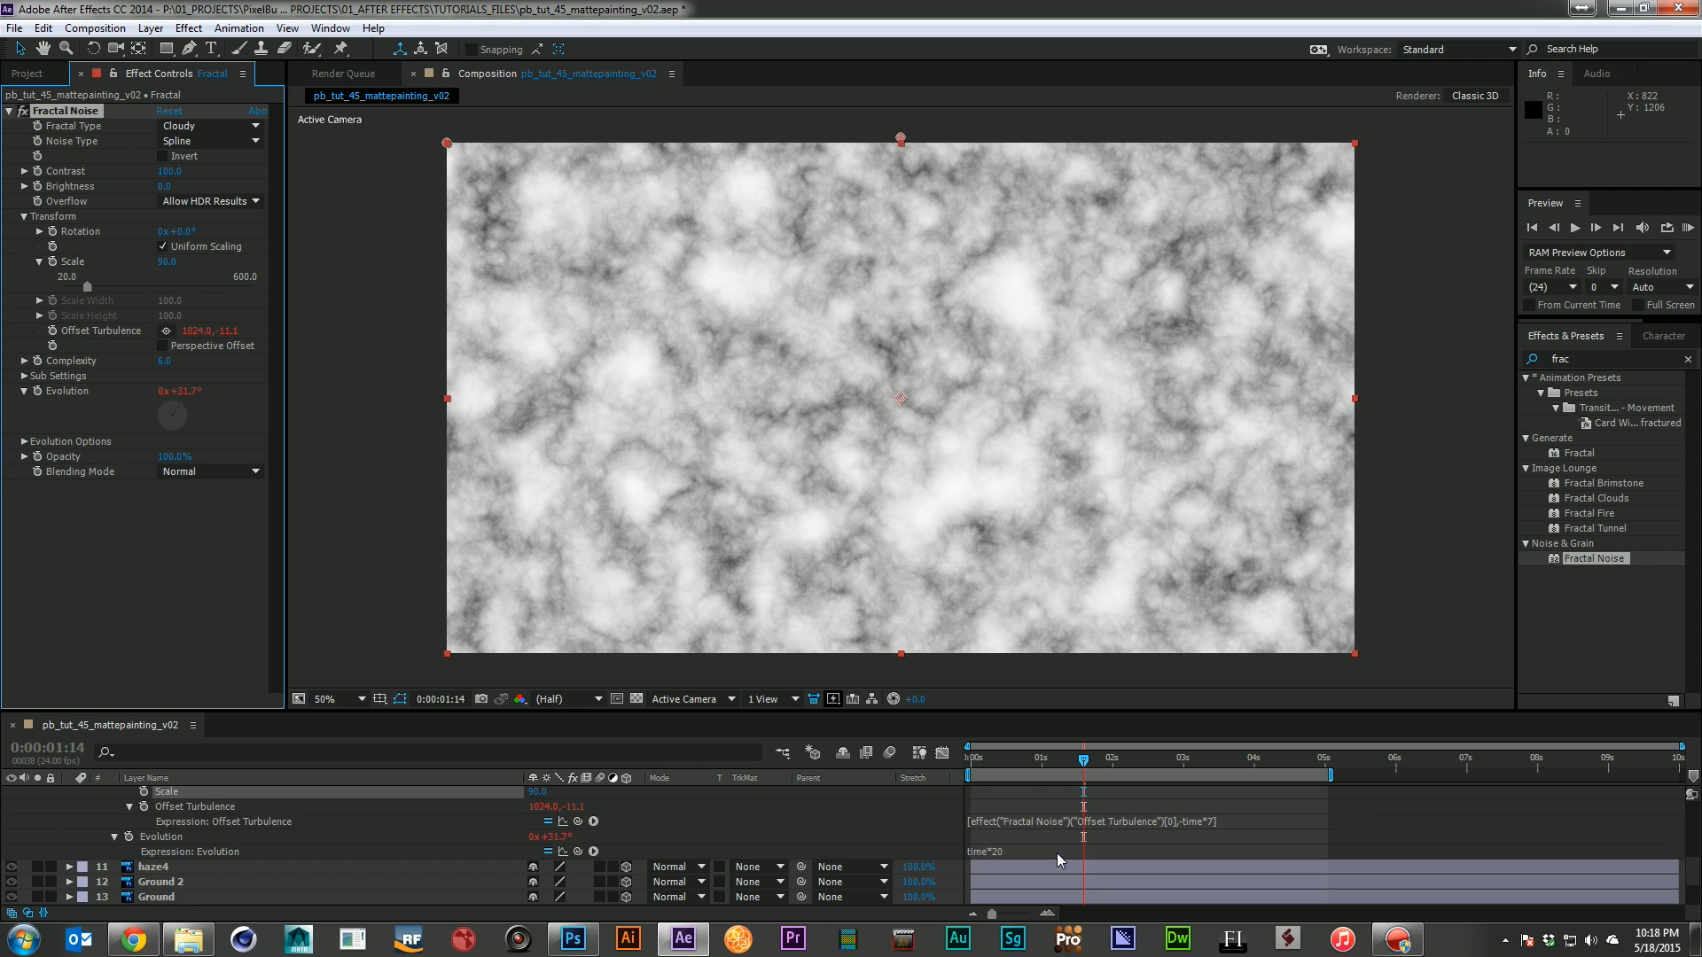
{"action": "left_click", "coordinate": [545, 841]}
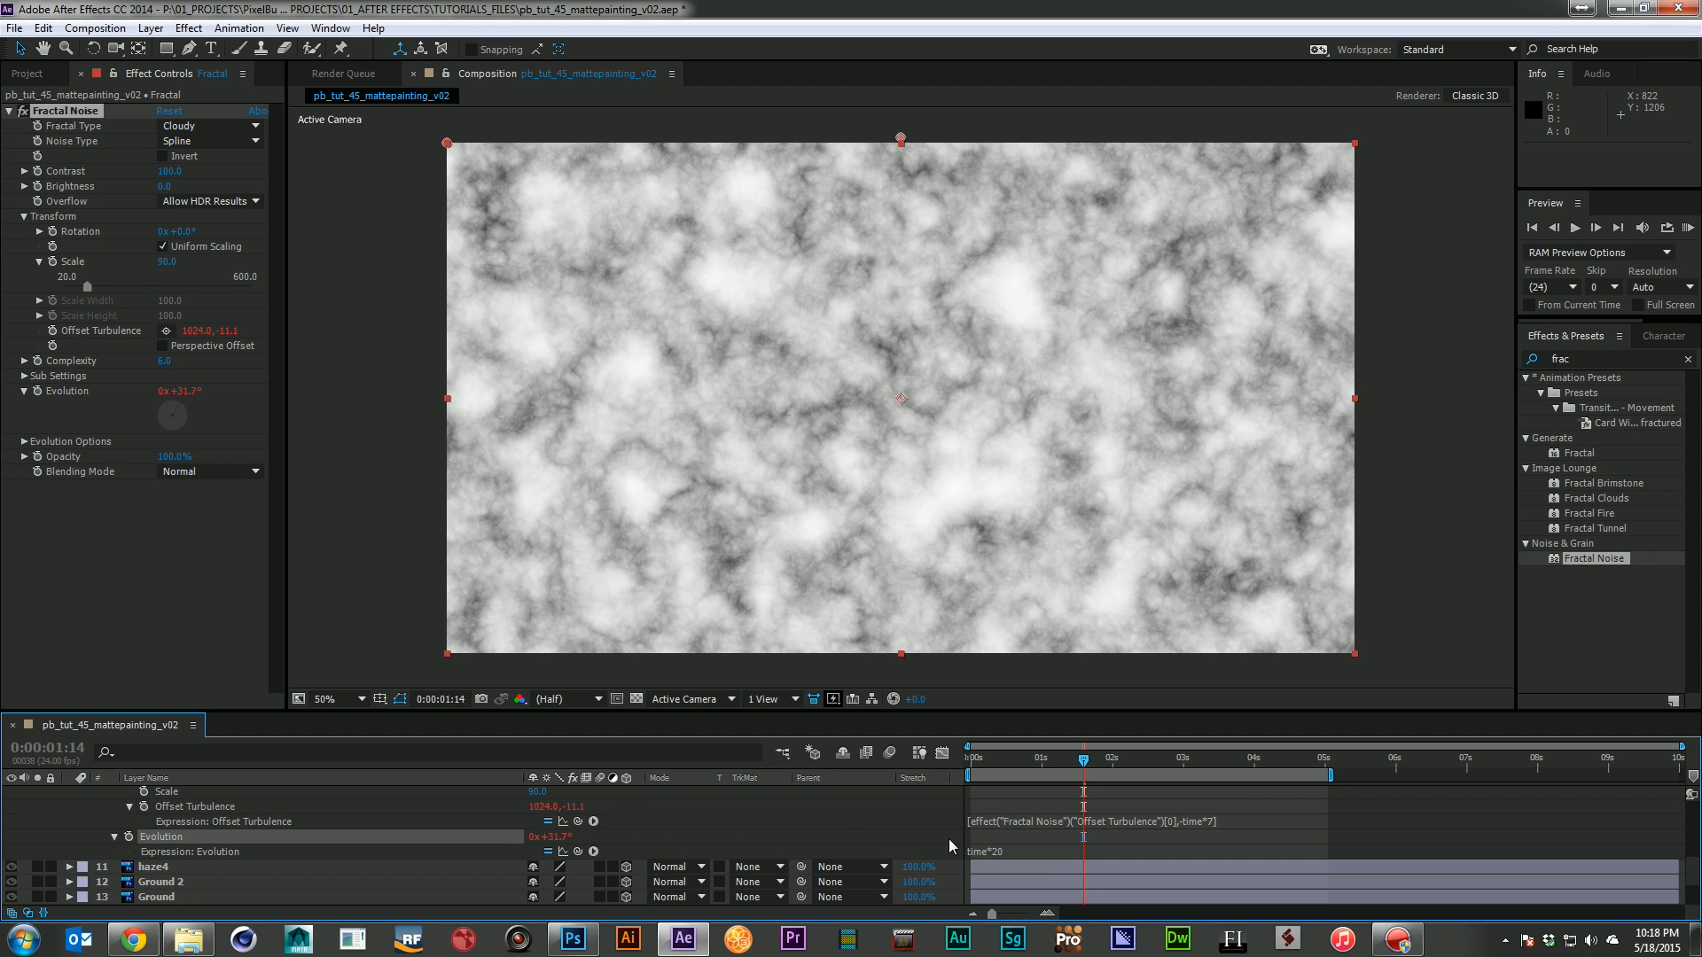
{"action": "left_click", "coordinate": [981, 853]}
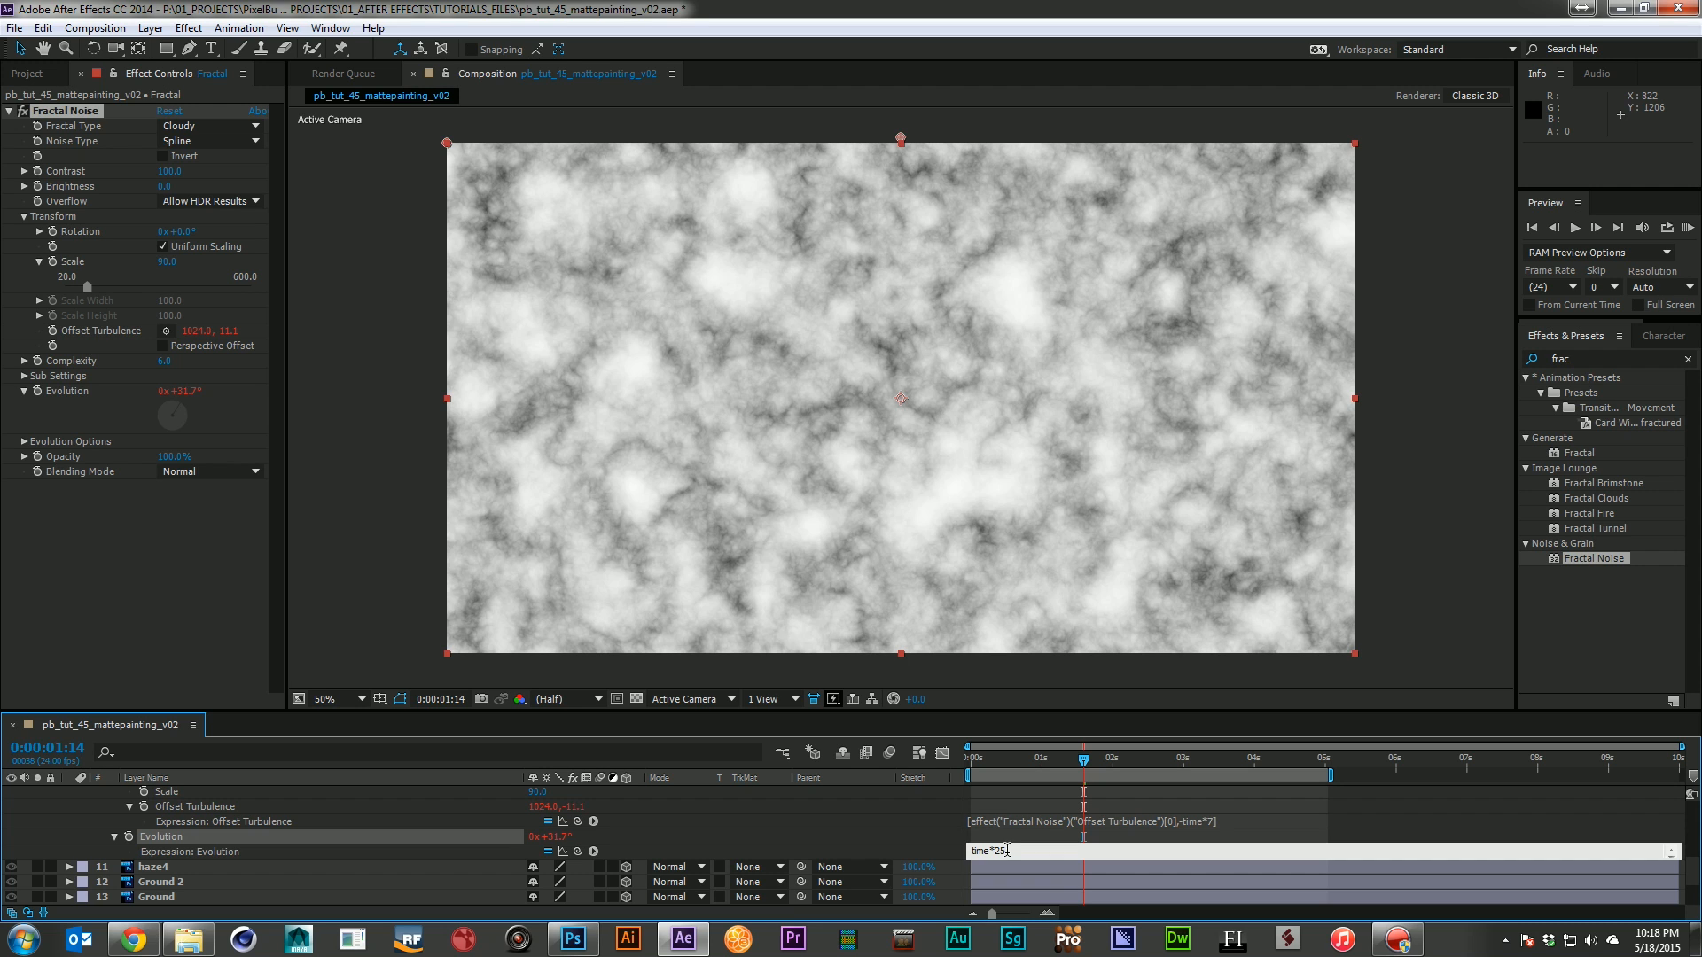
{"action": "left_click", "coordinate": [1044, 841]}
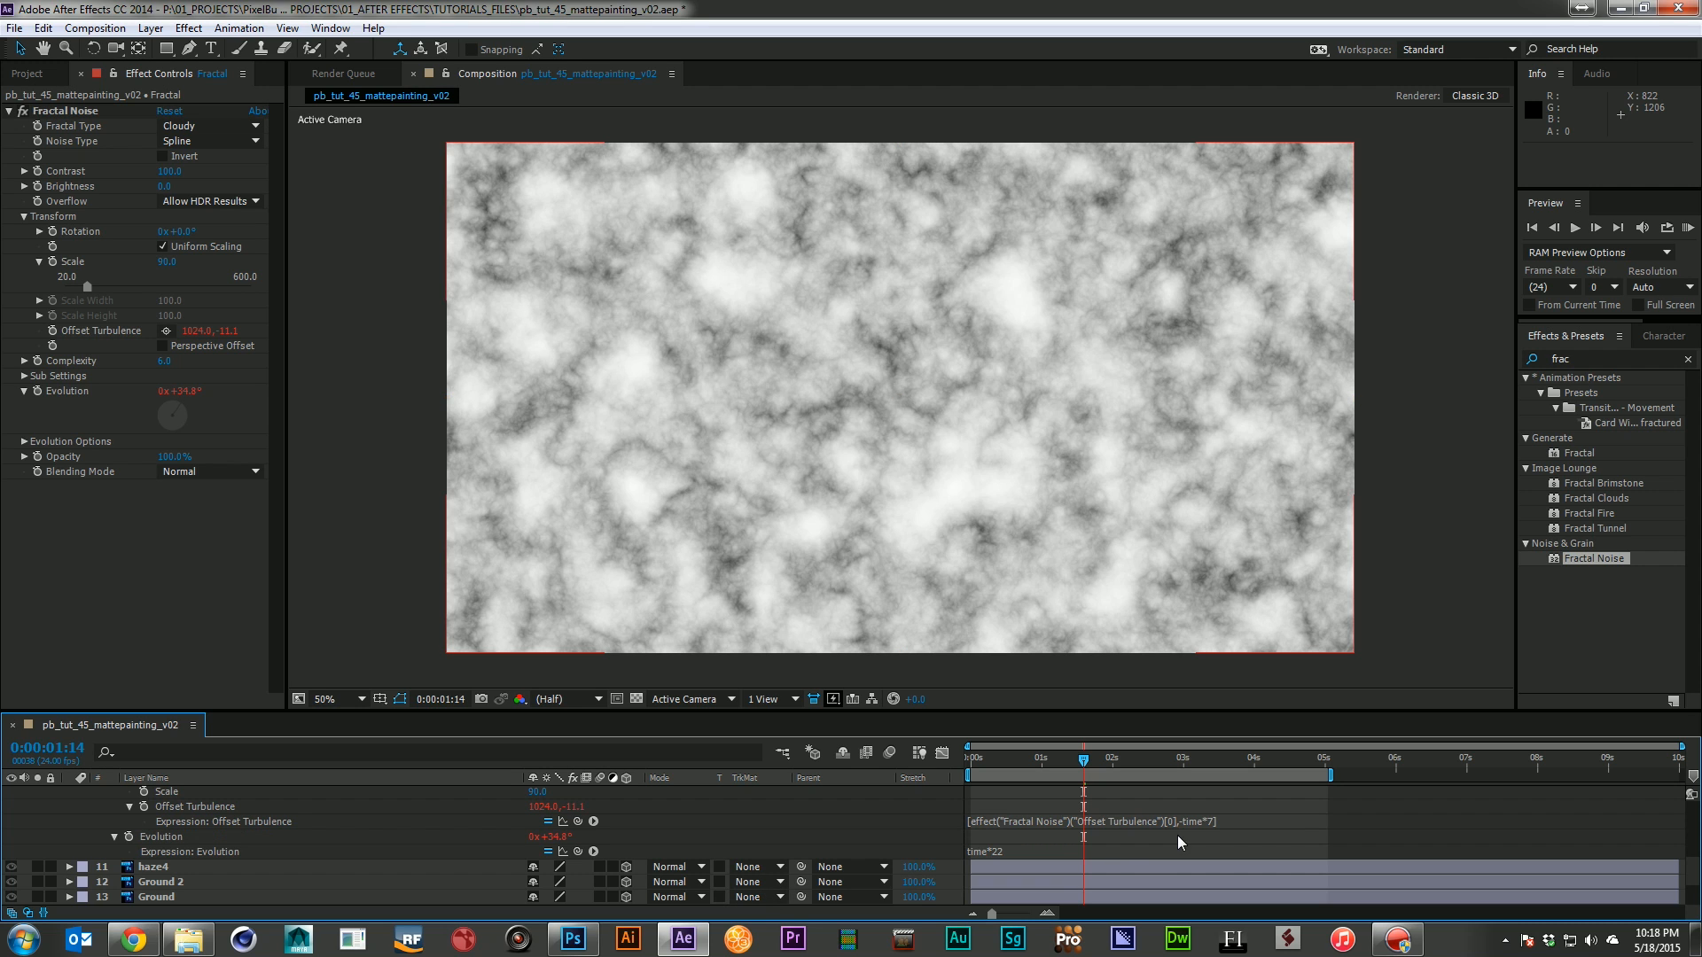
Change the second value of the duplicate's Offset Turbulence expression to -time*8
{"action": "left_click", "coordinate": [1194, 819]}
{"action": "left_click", "coordinate": [1207, 820]}
{"action": "key", "text": "BackSpace"}
{"action": "type", "text": "7"}
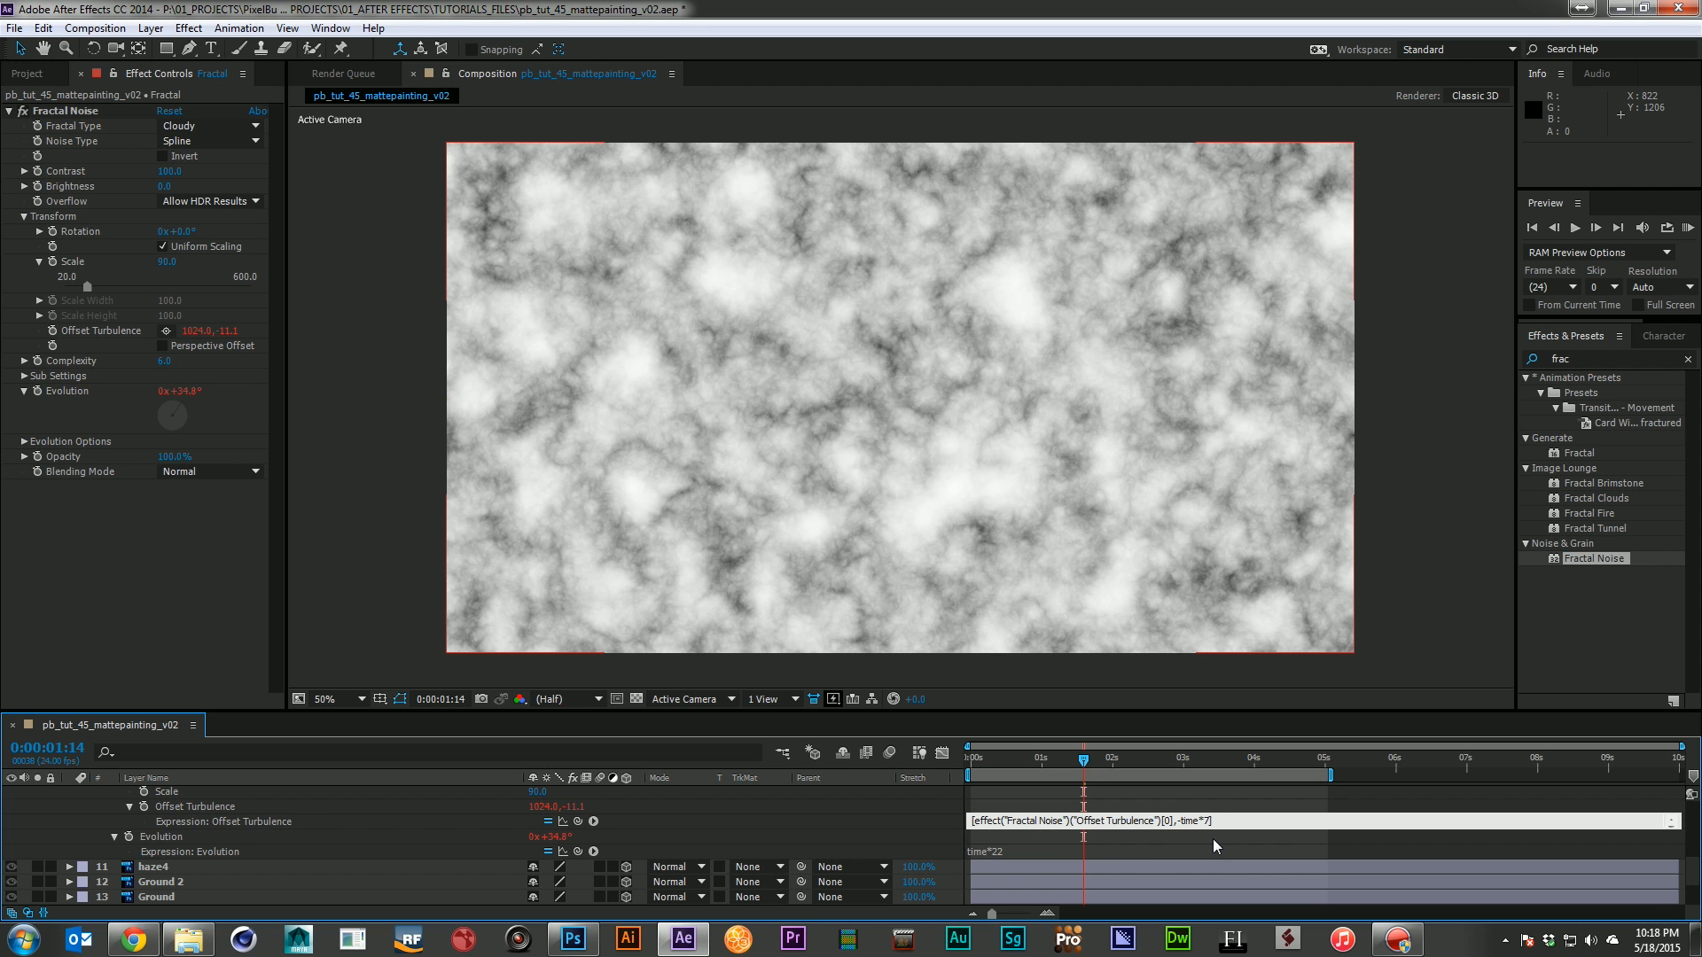
{"action": "left_click", "coordinate": [838, 815]}
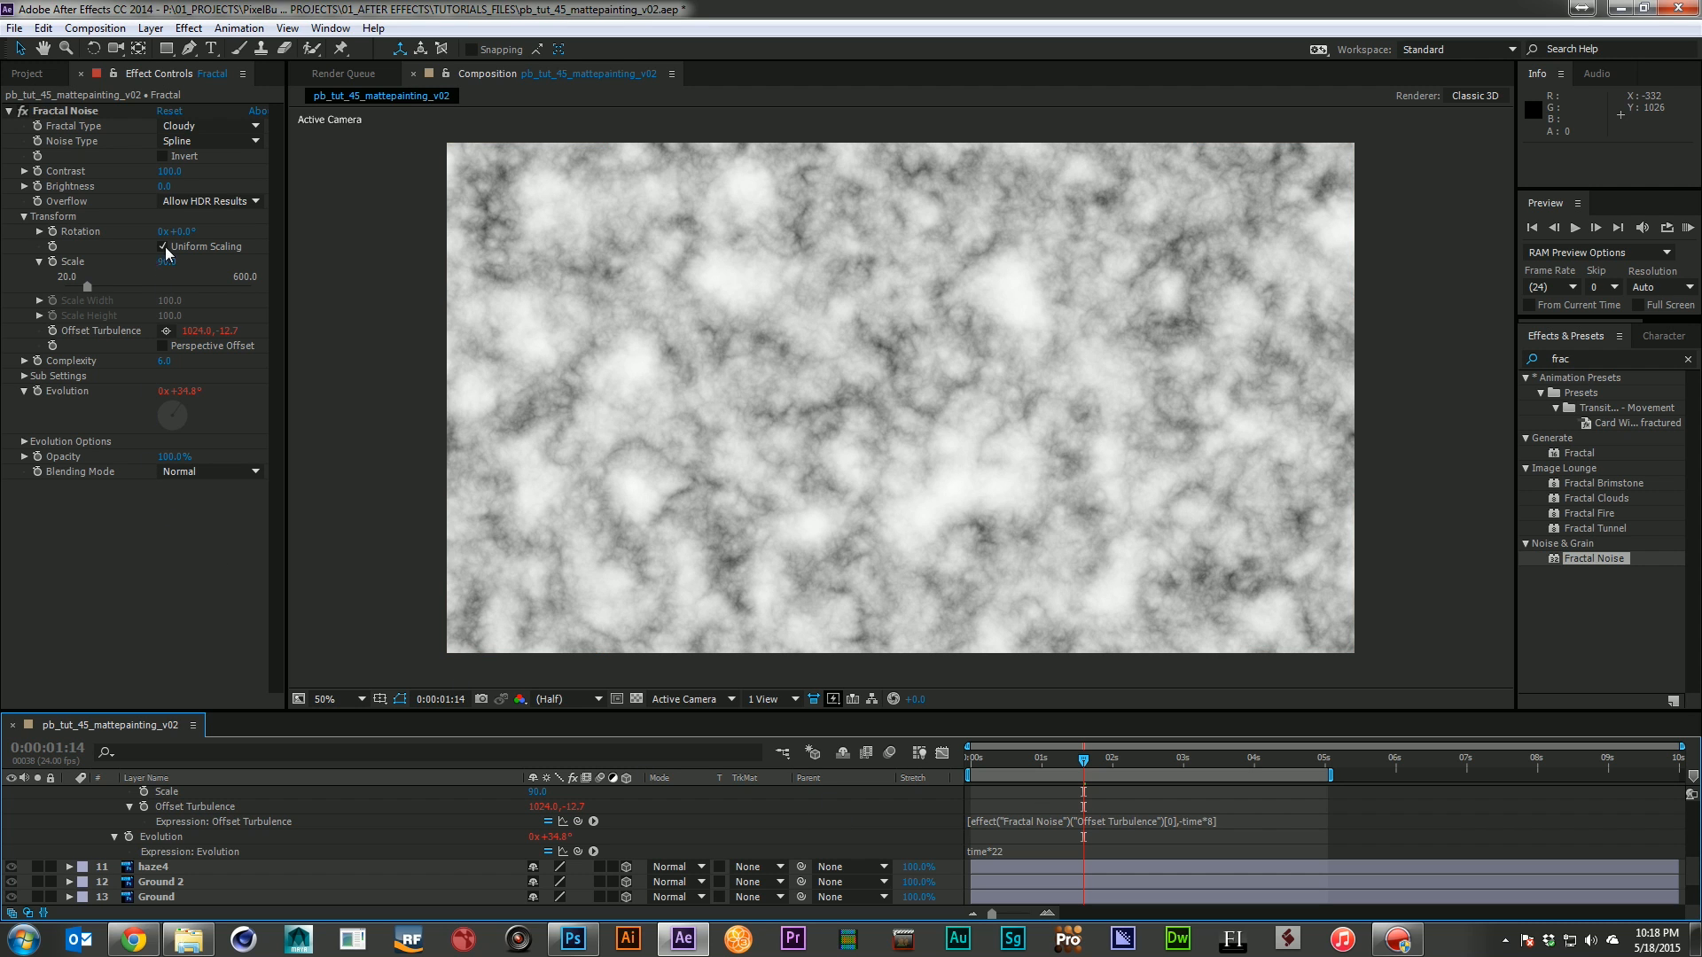
Raise the duplicated noise's Random Seed to a value above 100 in the Evolution Options
{"action": "left_click", "coordinate": [24, 442]}
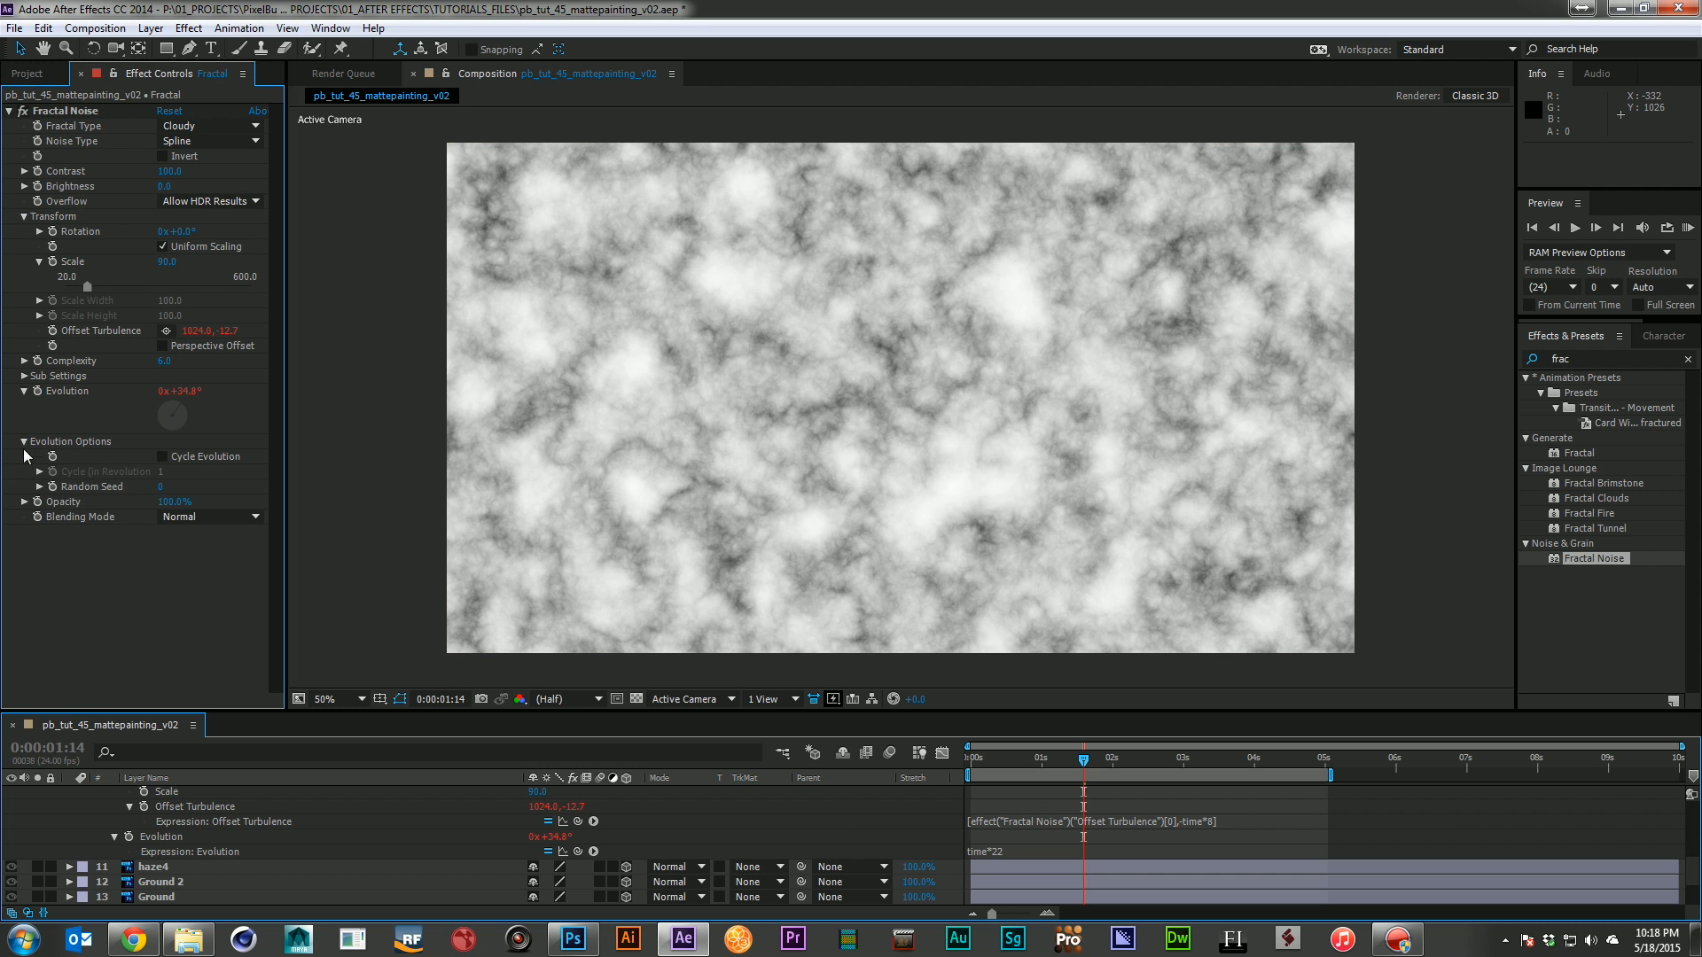
{"action": "left_click_drag", "start_coordinate": [164, 490], "coordinate": [173, 489]}
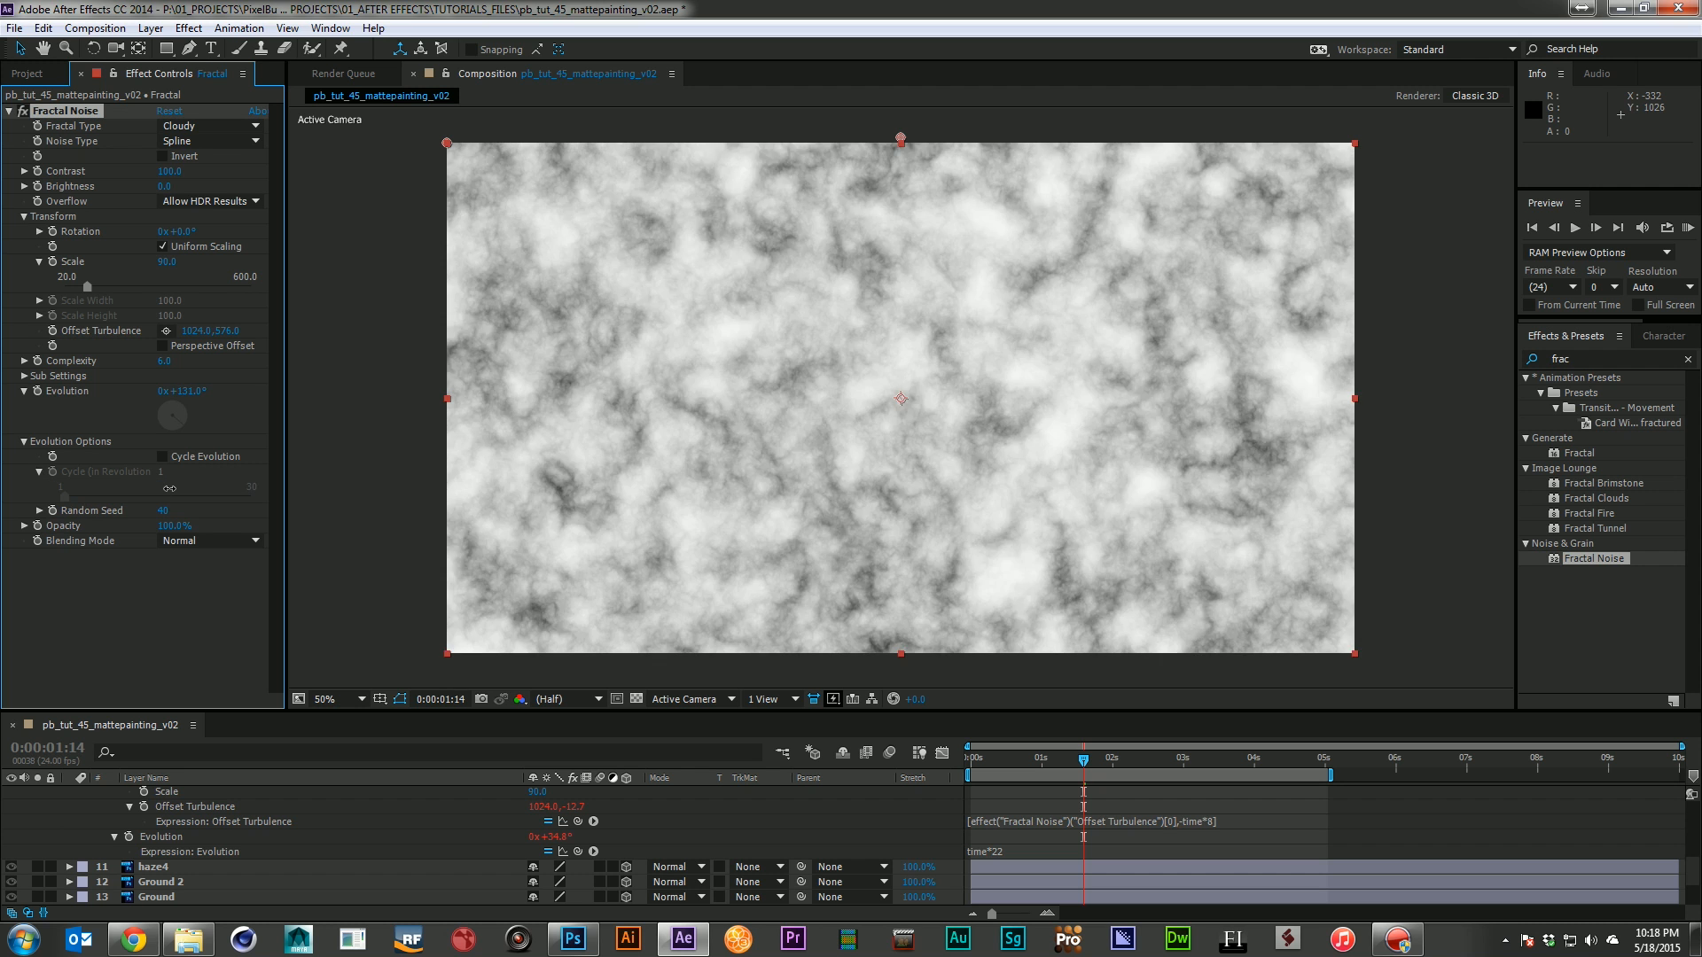
{"action": "left_click", "coordinate": [177, 667]}
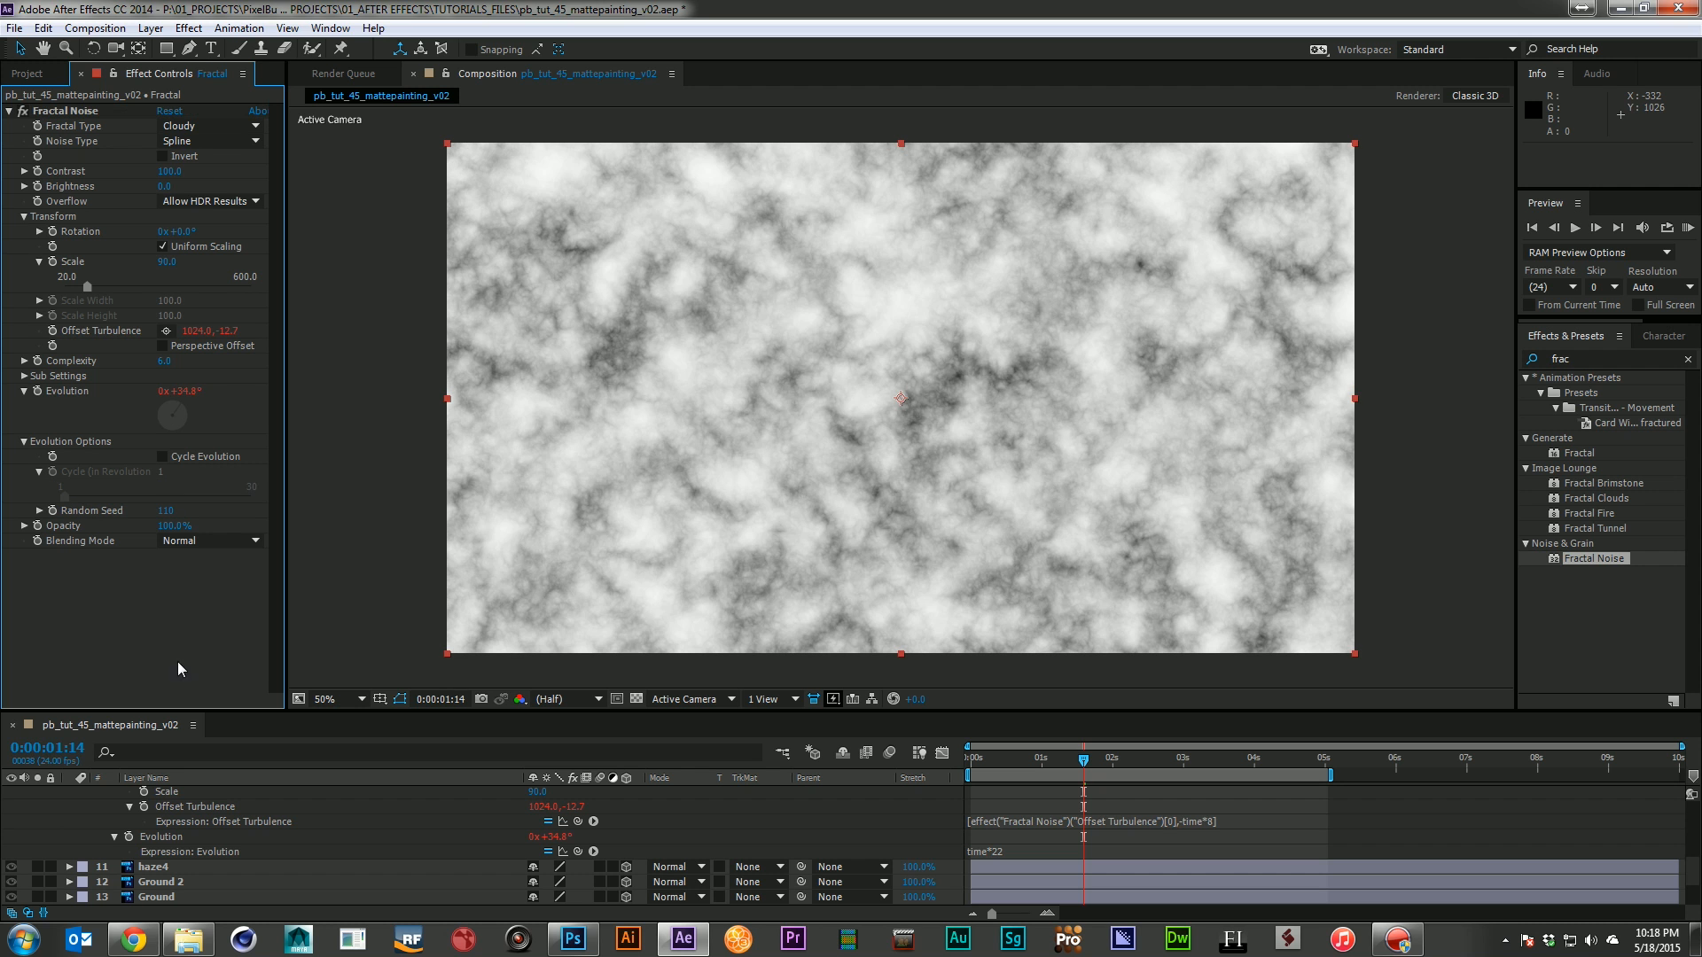
Collapse the Fractal layer's properties and set haze4's track matte to Luma Matte using the Fractal layer above it
{"action": "scroll", "coordinate": [135, 812], "scroll_direction": "up", "scroll_amount": 2}
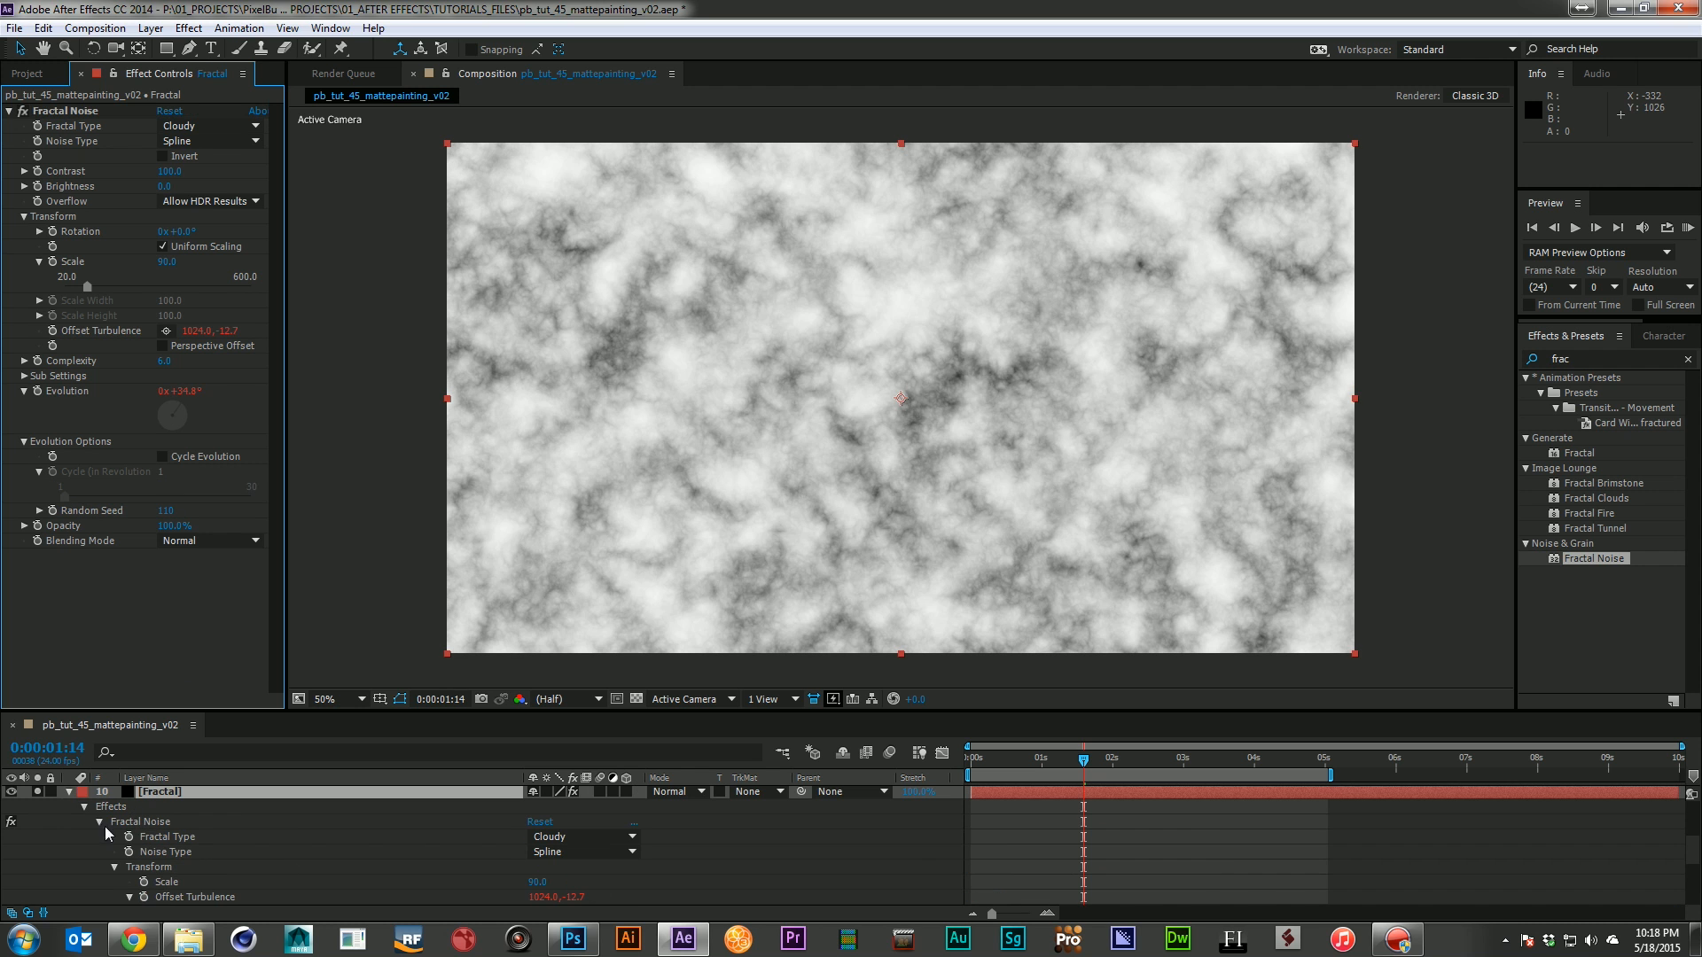
{"action": "left_click", "coordinate": [70, 791]}
{"action": "left_click", "coordinate": [158, 806]}
{"action": "left_click", "coordinate": [748, 807]}
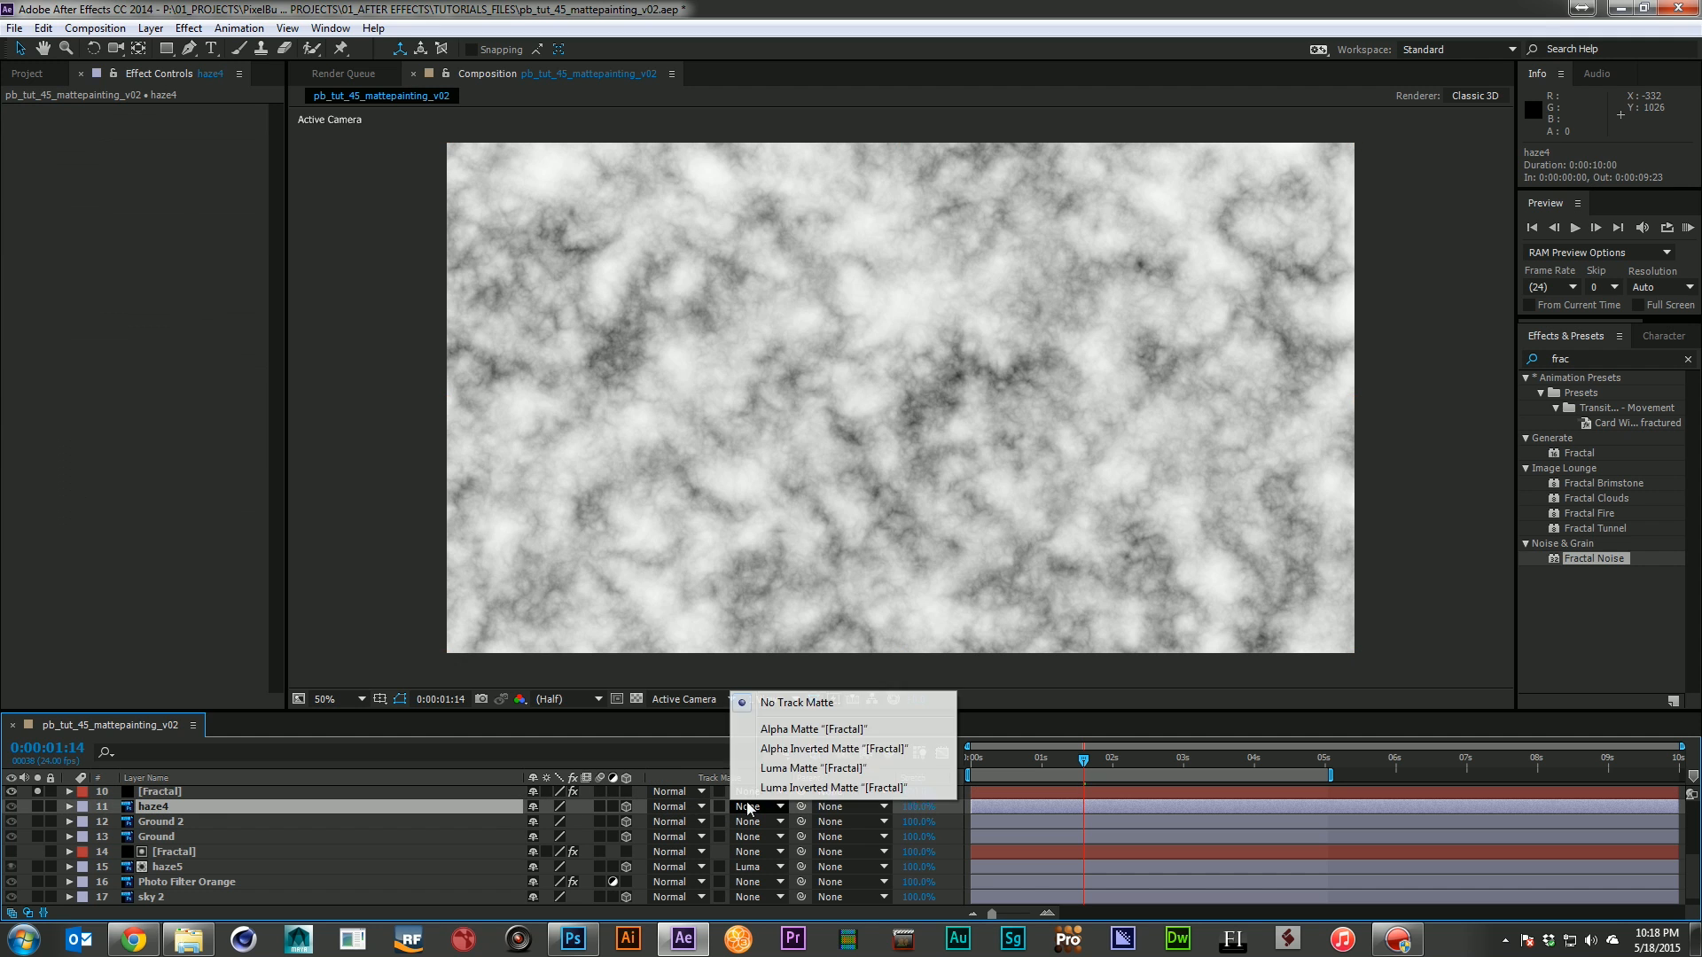
{"action": "left_click", "coordinate": [827, 771]}
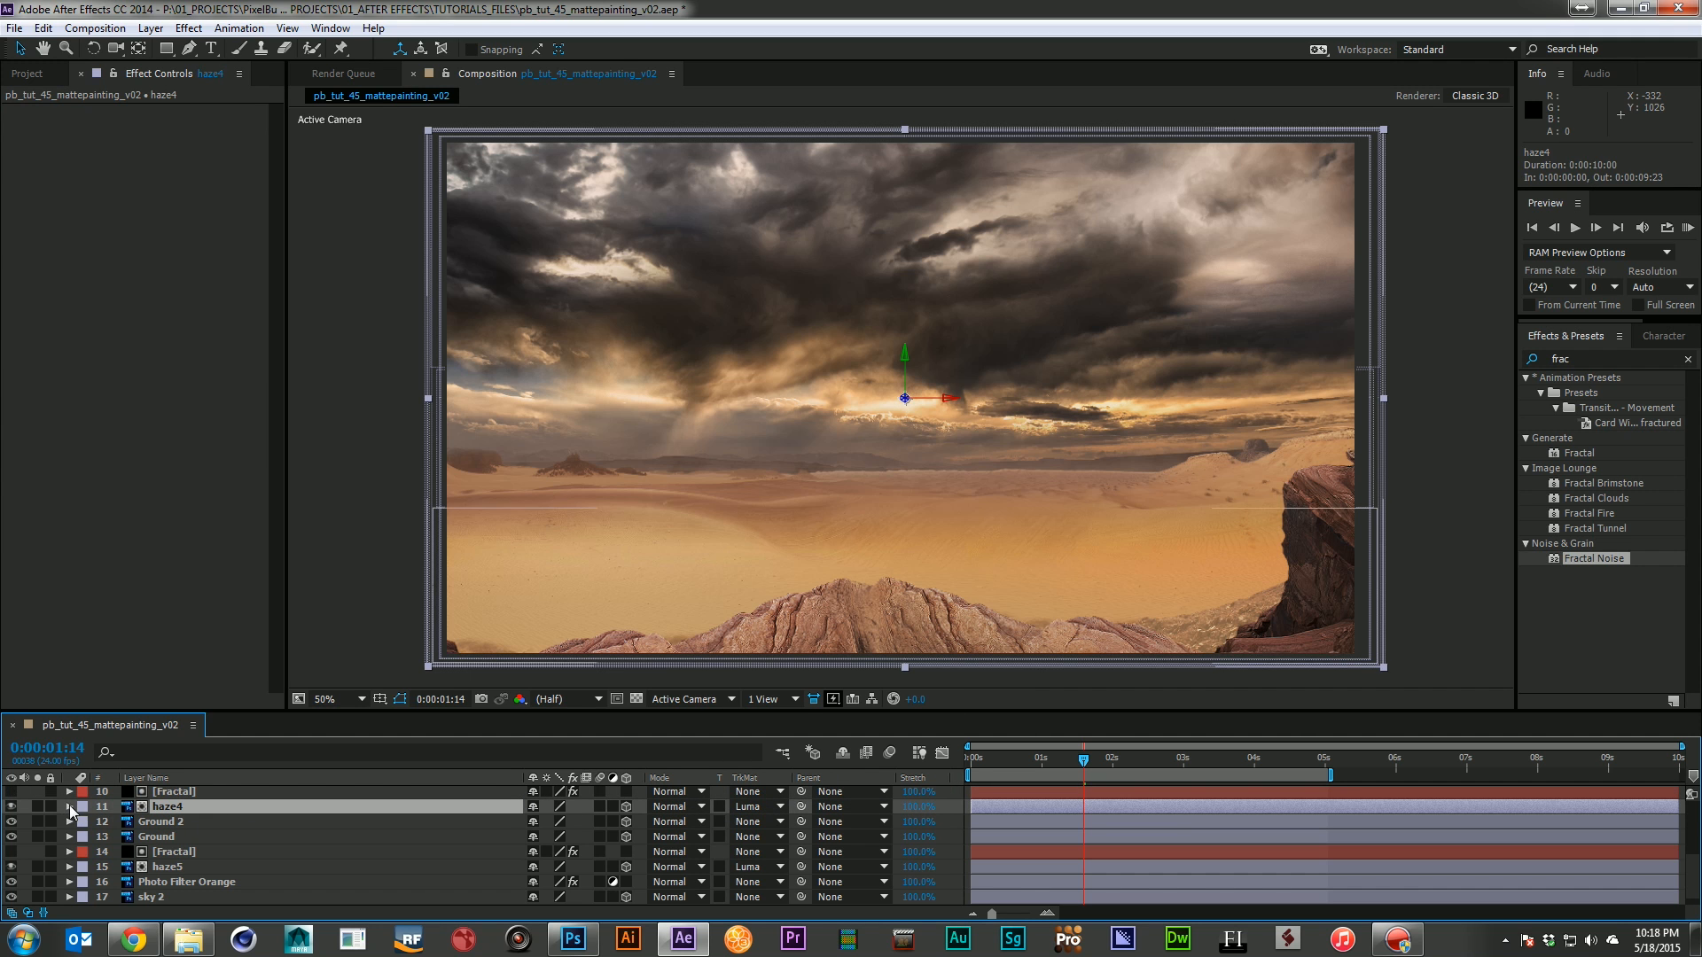
Solo the haze4 layer, play a RAM preview of its animated haze, and turn the solo off again
{"action": "left_click", "coordinate": [37, 806]}
{"action": "key", "text": "KP_0"}
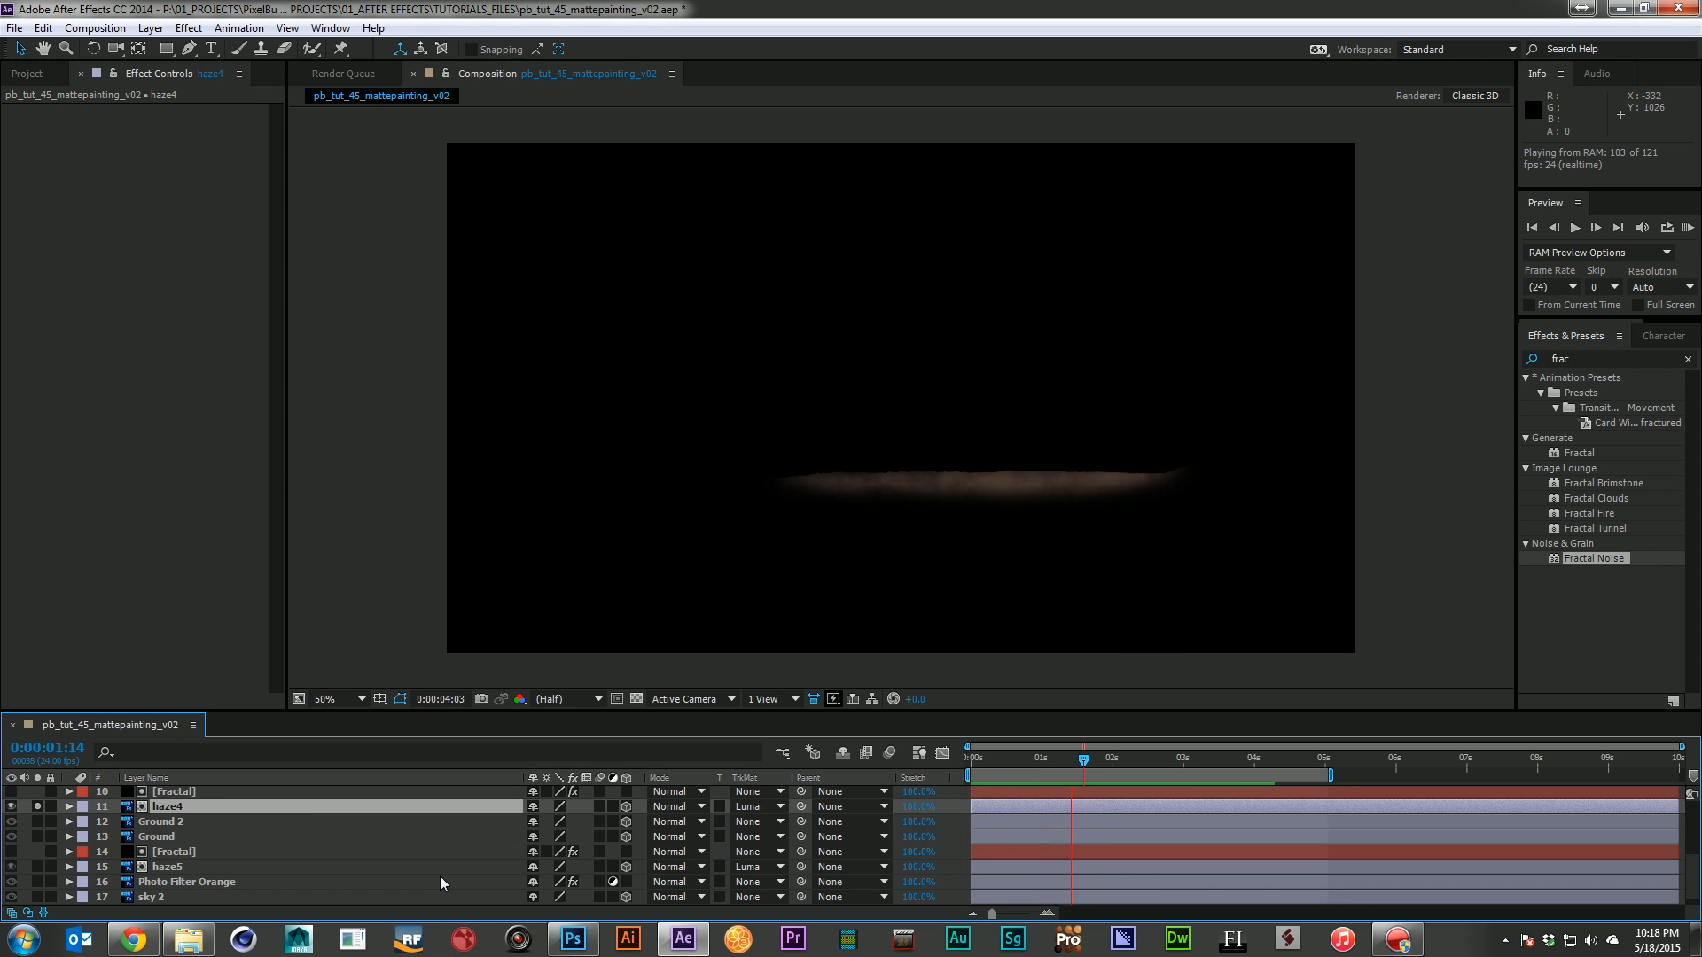
{"action": "left_click", "coordinate": [37, 824]}
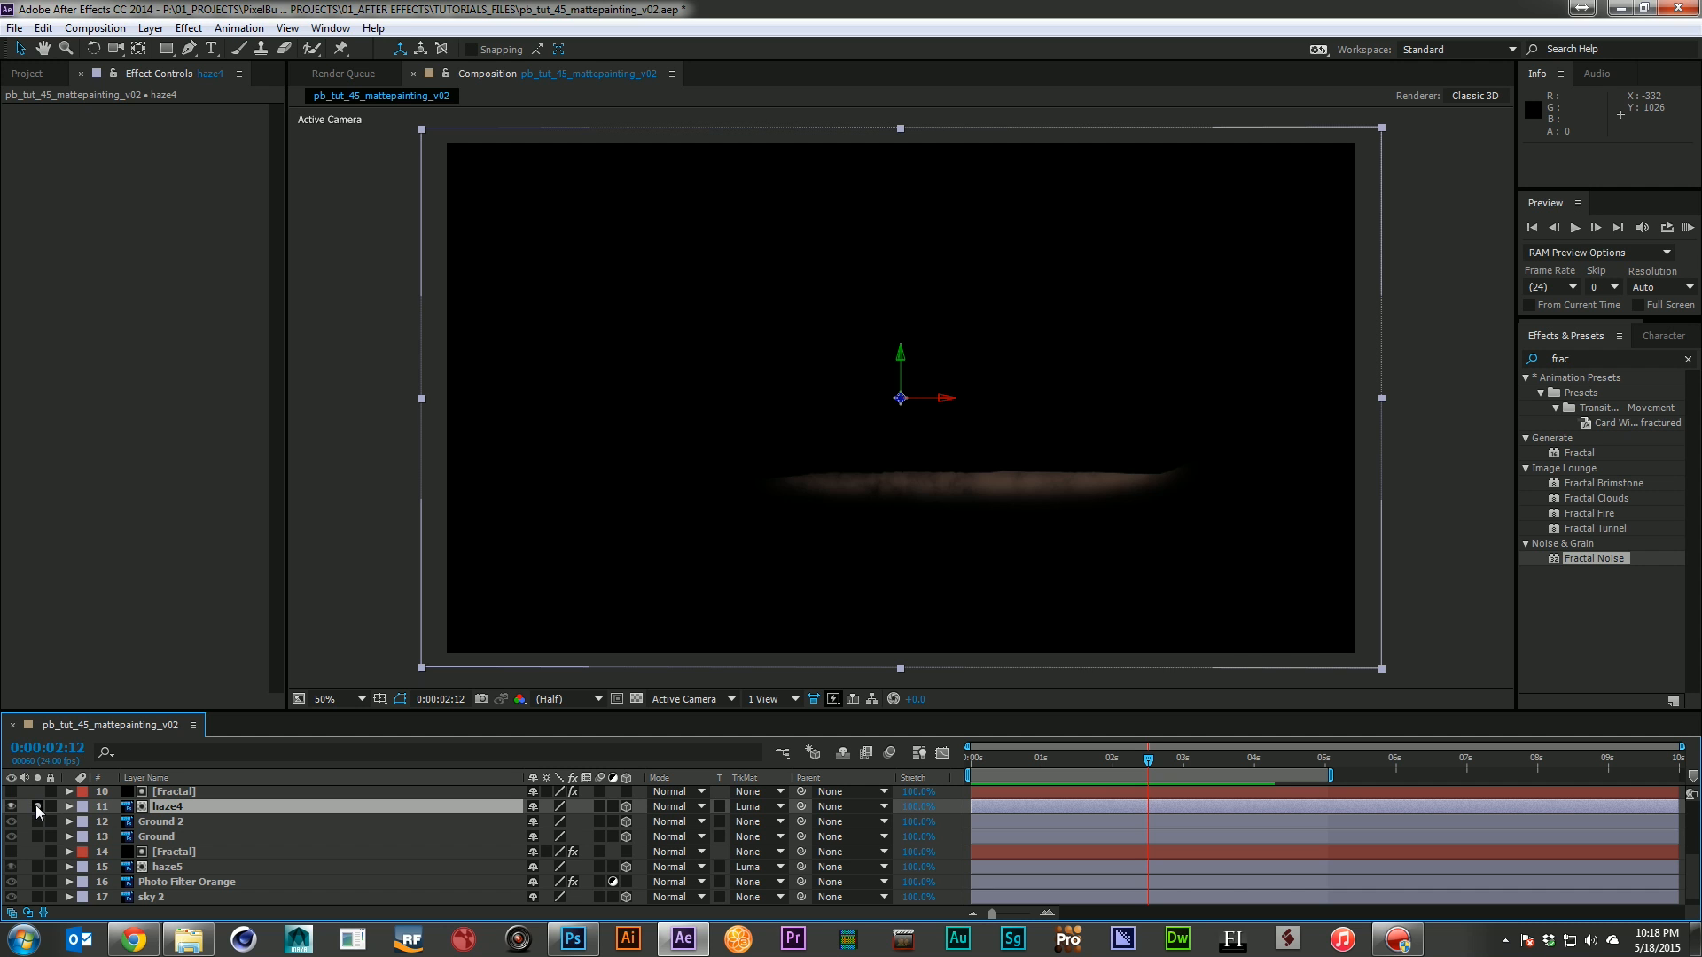
{"action": "left_click", "coordinate": [37, 808]}
Duplicate the Fractal layer above haze4, place the copy directly above haze3, and make it visible and soloed
{"action": "scroll", "coordinate": [179, 834], "scroll_direction": "up", "scroll_amount": 3}
{"action": "left_click", "coordinate": [175, 883]}
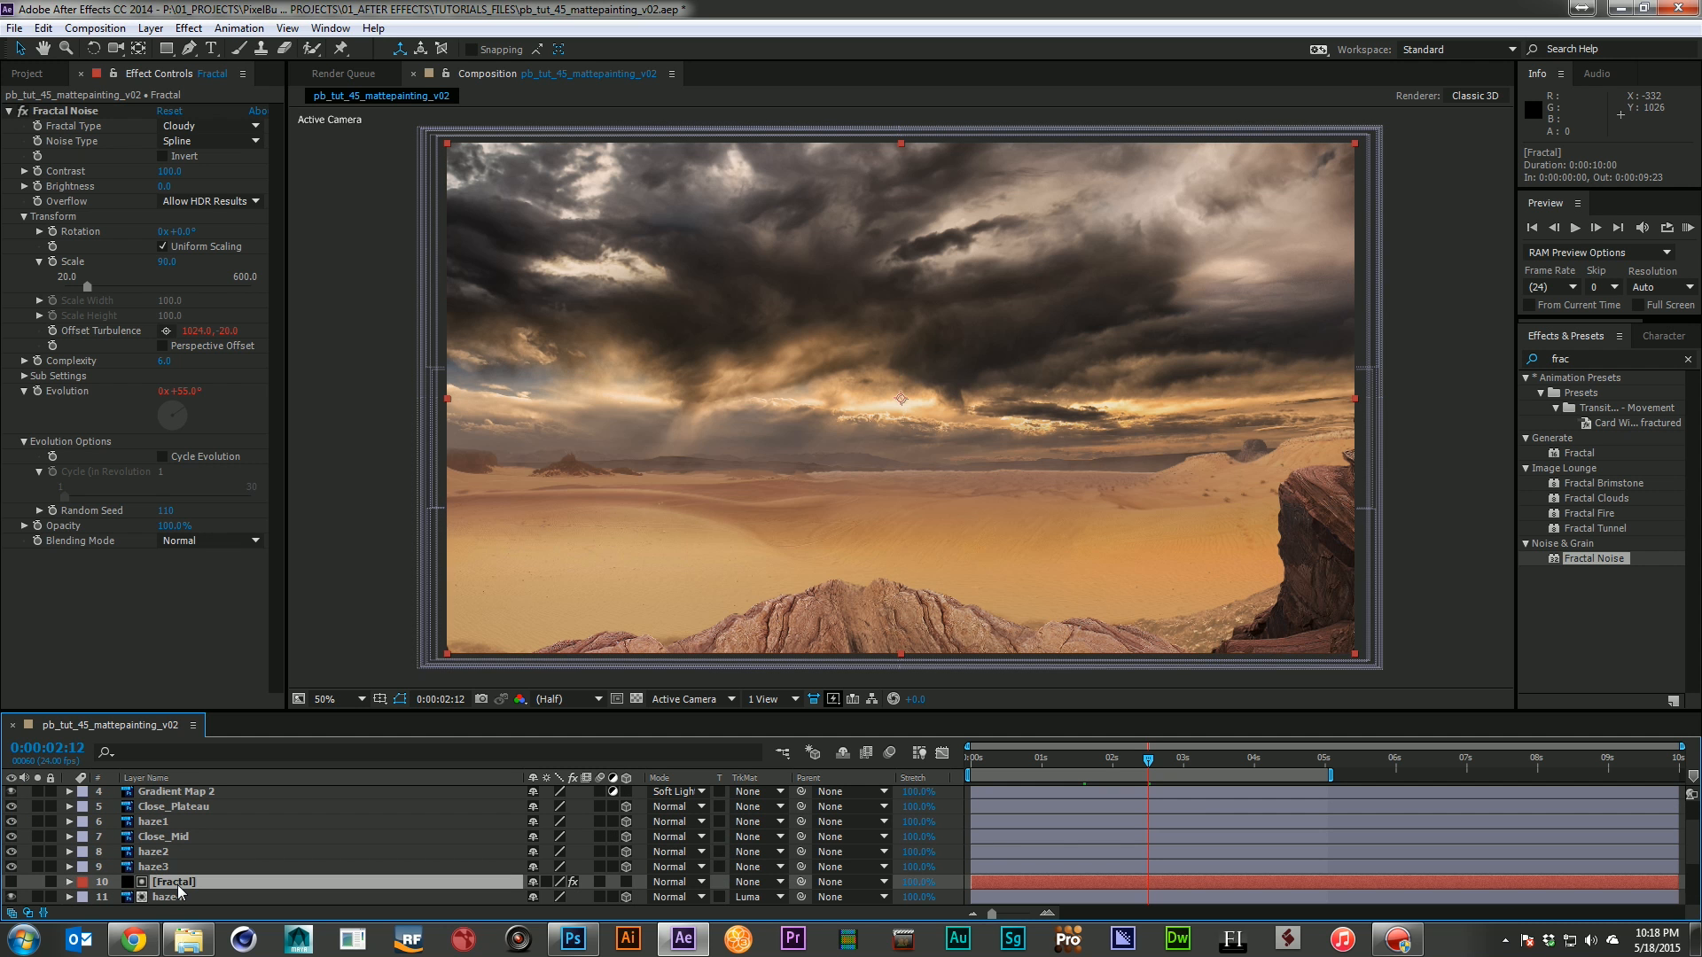
{"action": "key", "text": "ctrl+d"}
{"action": "left_click_drag", "start_coordinate": [177, 885], "coordinate": [186, 861]}
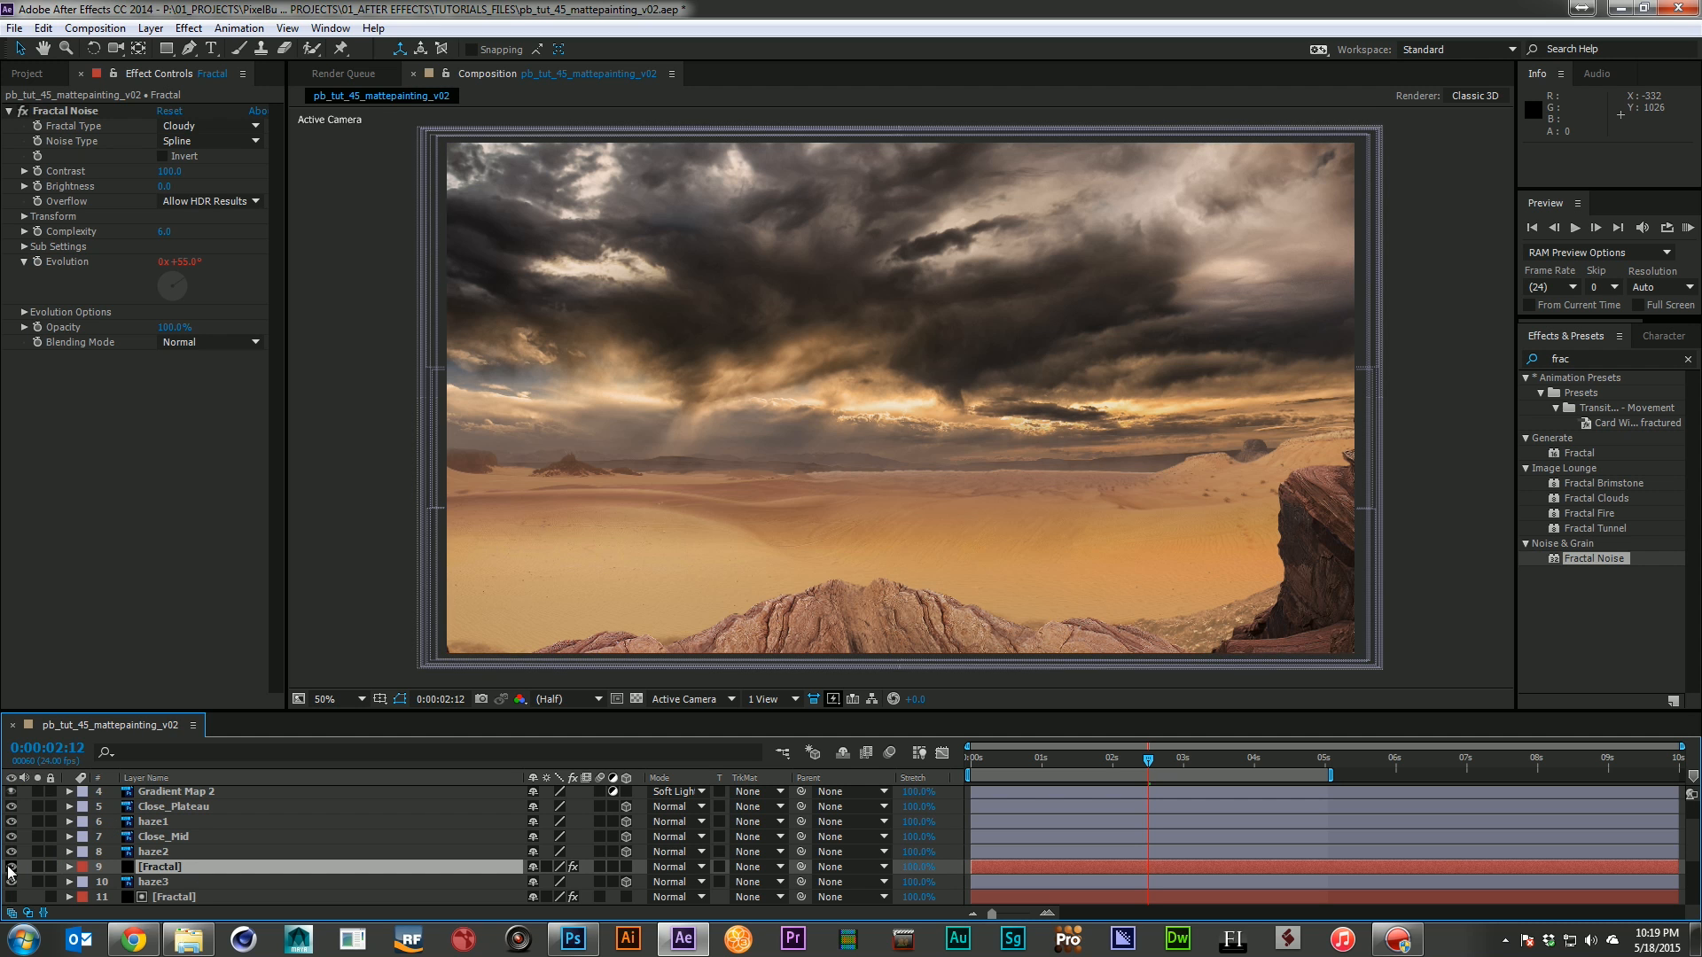
{"action": "left_click", "coordinate": [10, 867]}
{"action": "left_click", "coordinate": [37, 867]}
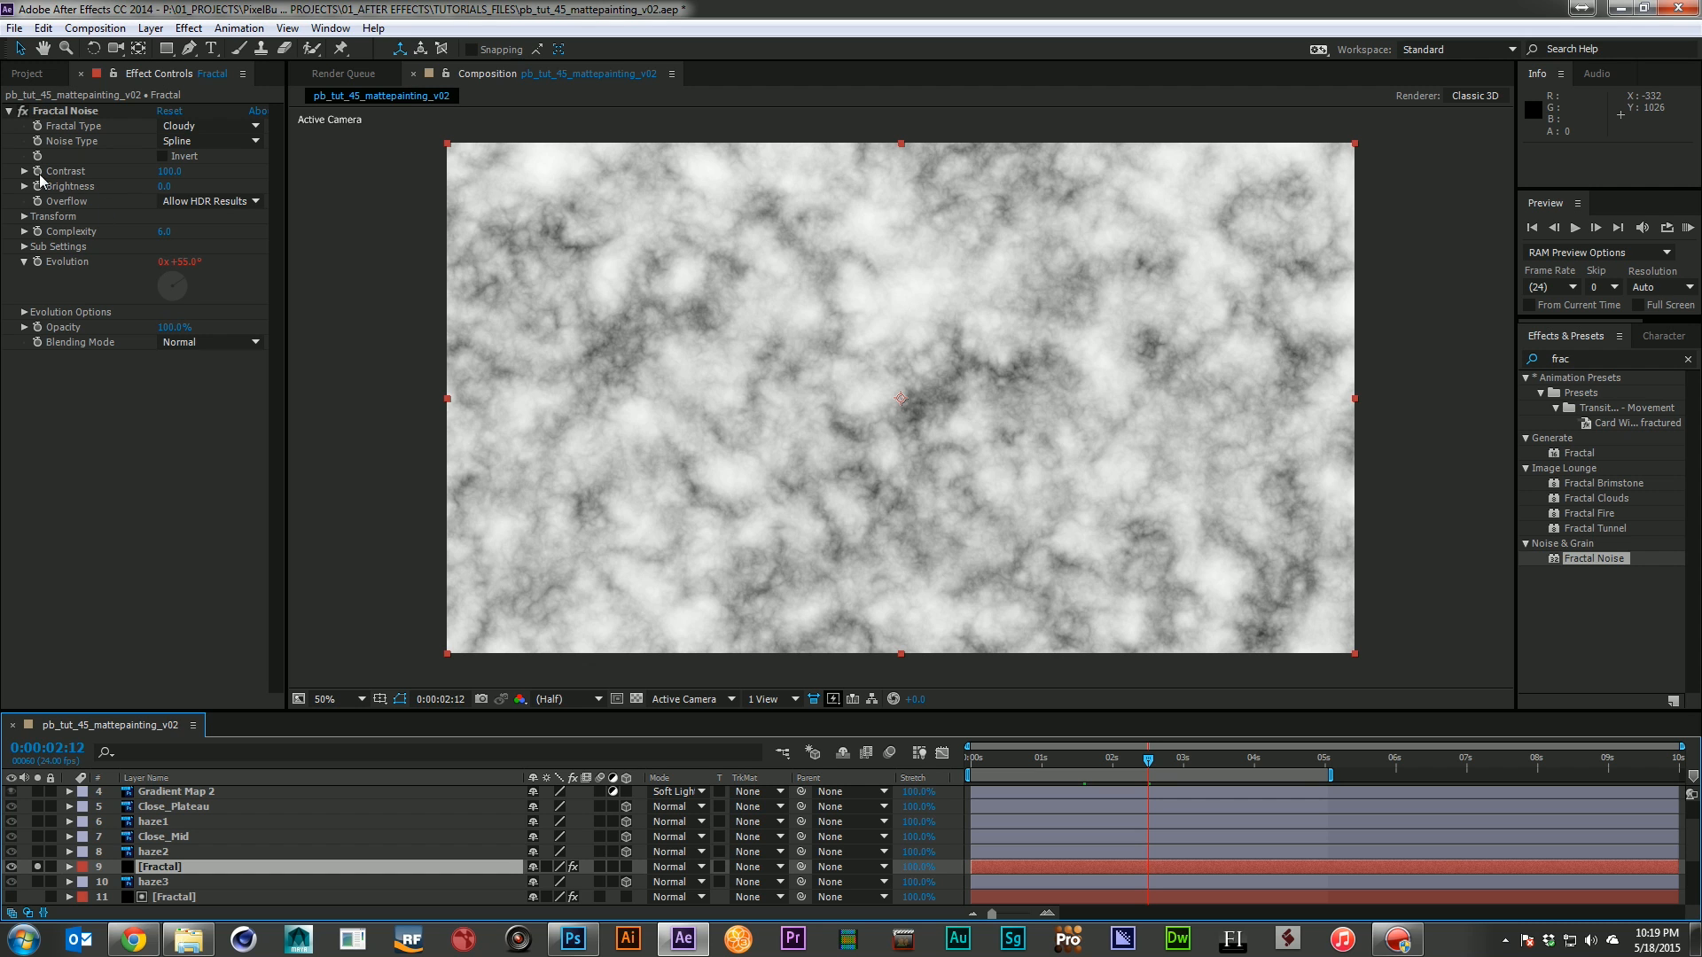
Set the Fractal Noise scale to 110 and the random seed to 220 on the copy above haze3
{"action": "left_click", "coordinate": [24, 218]}
{"action": "left_click", "coordinate": [168, 261]}
{"action": "type", "text": "110"}
{"action": "left_click", "coordinate": [39, 262]}
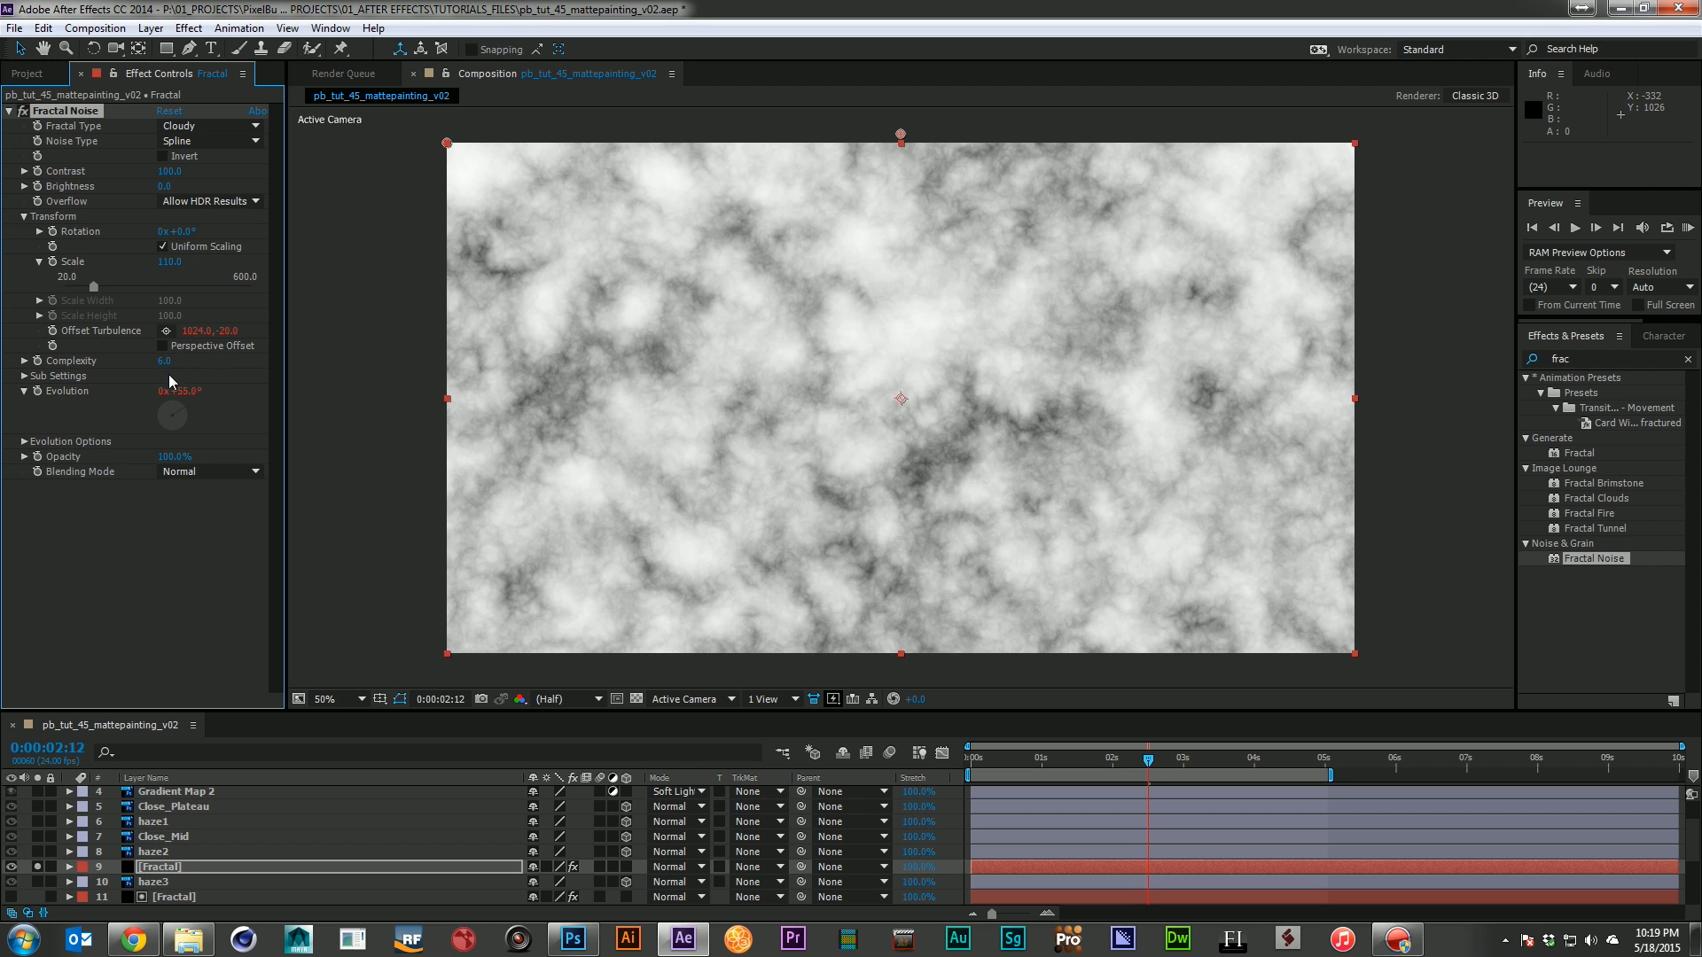
{"action": "left_click", "coordinate": [25, 451]}
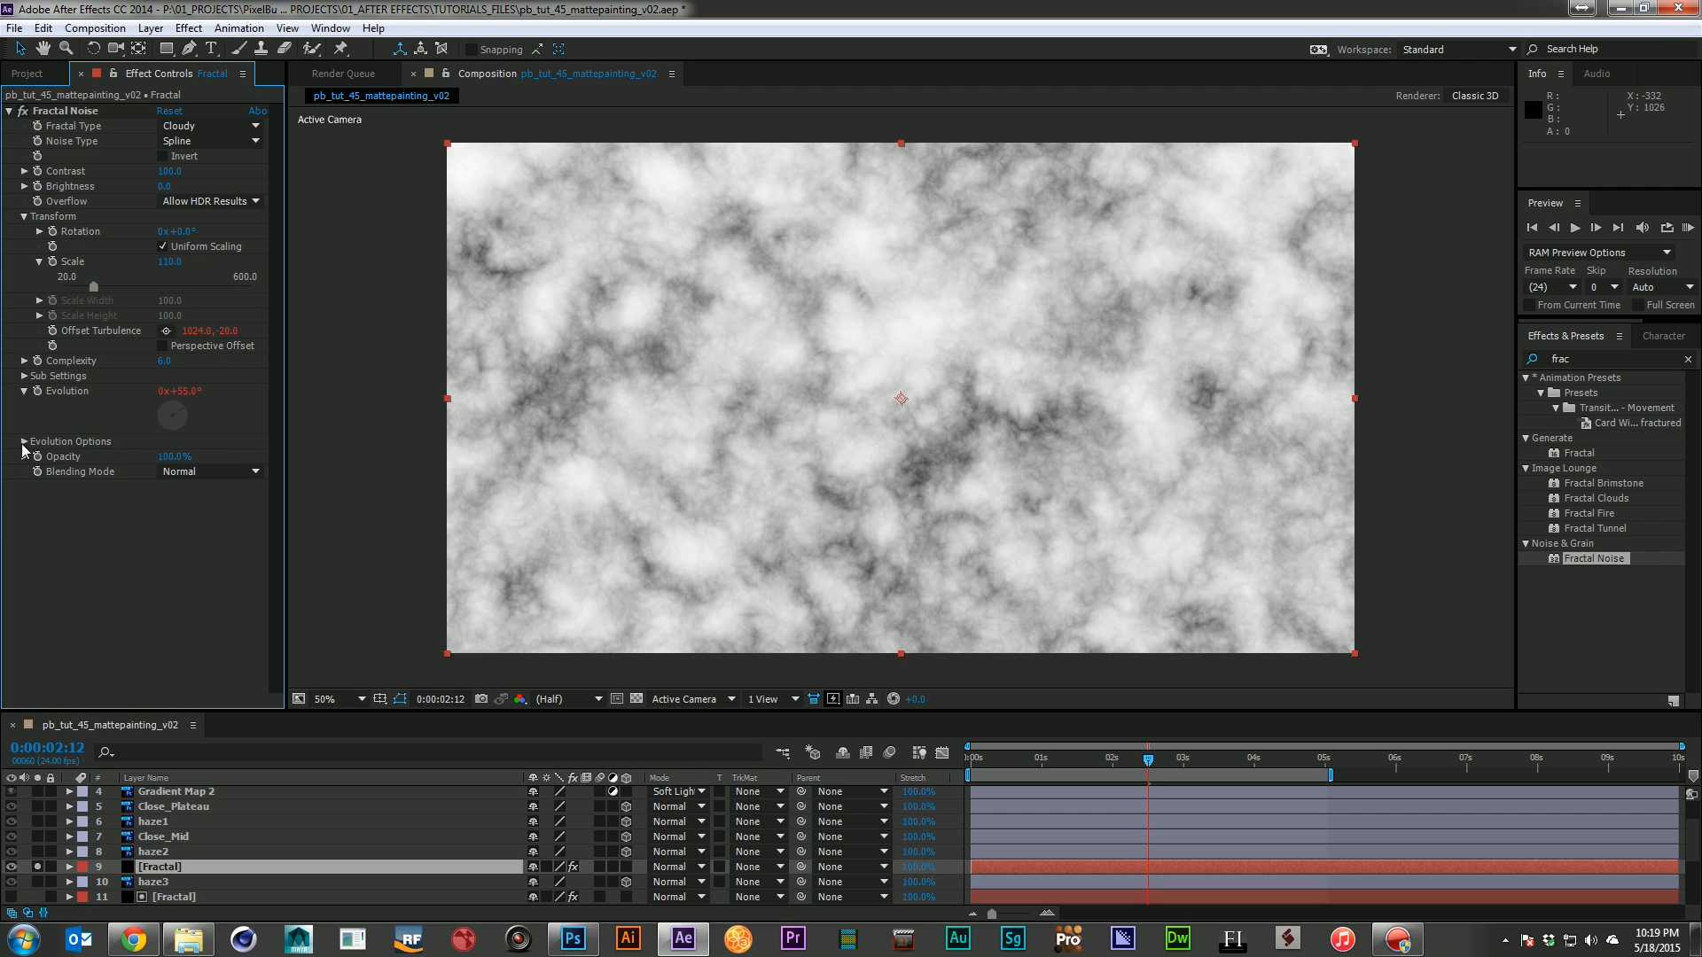
{"action": "left_click", "coordinate": [168, 487]}
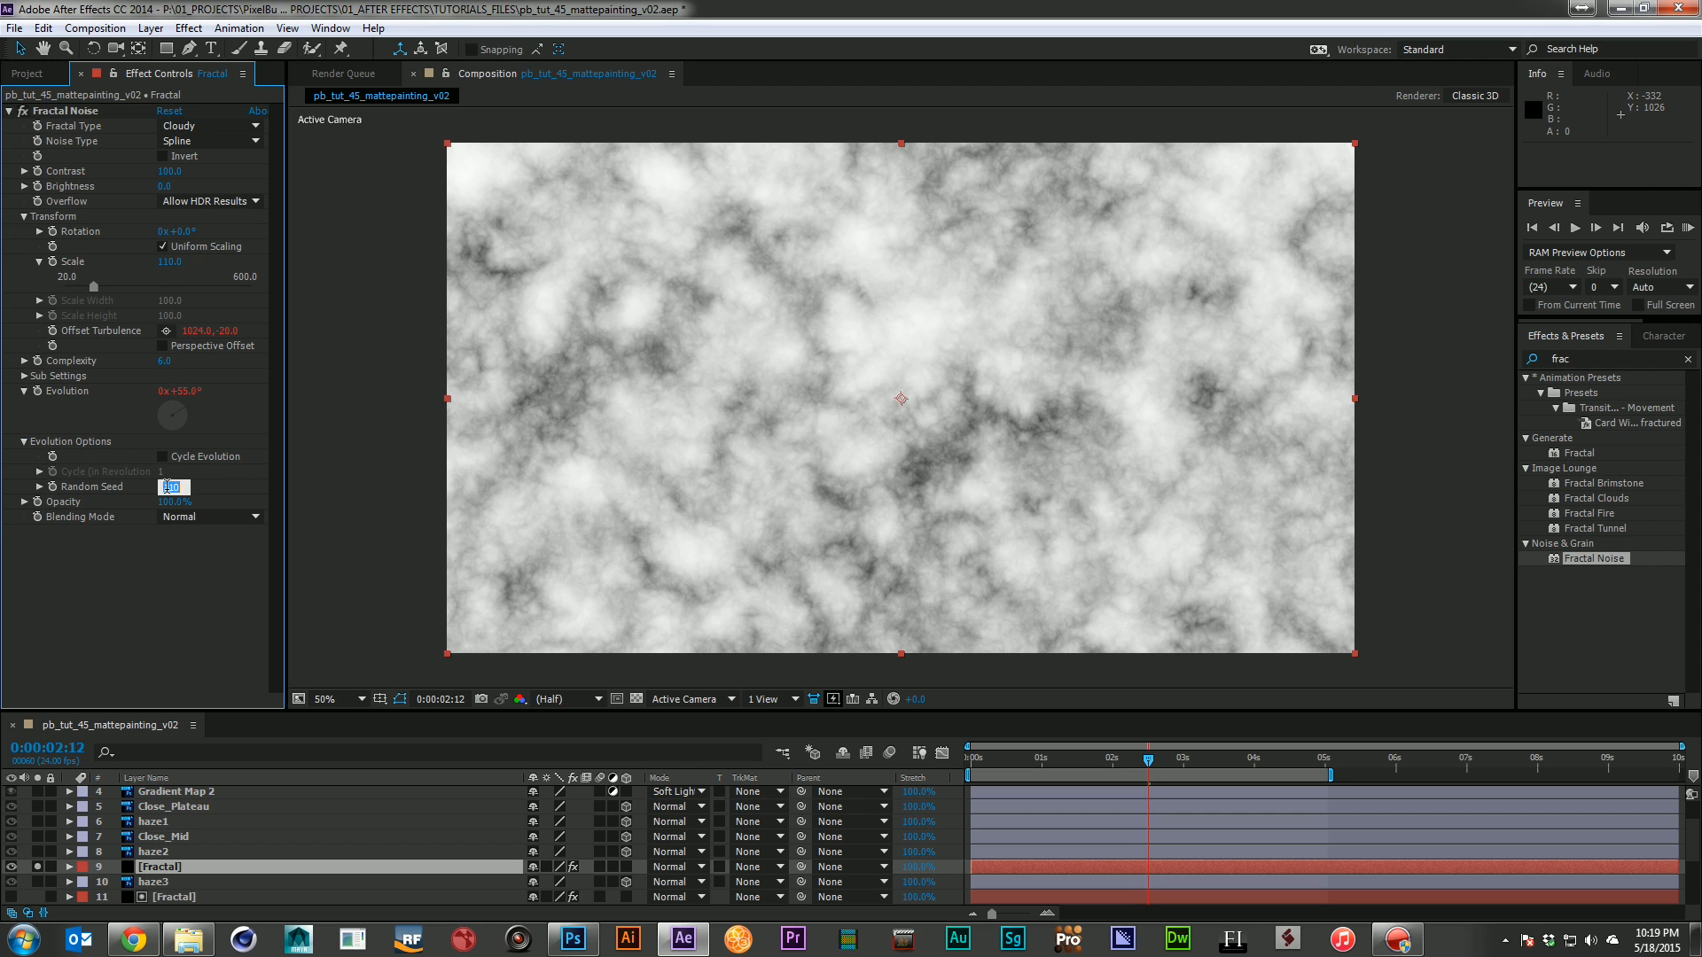
{"action": "type", "text": "220"}
{"action": "key", "text": "Return"}
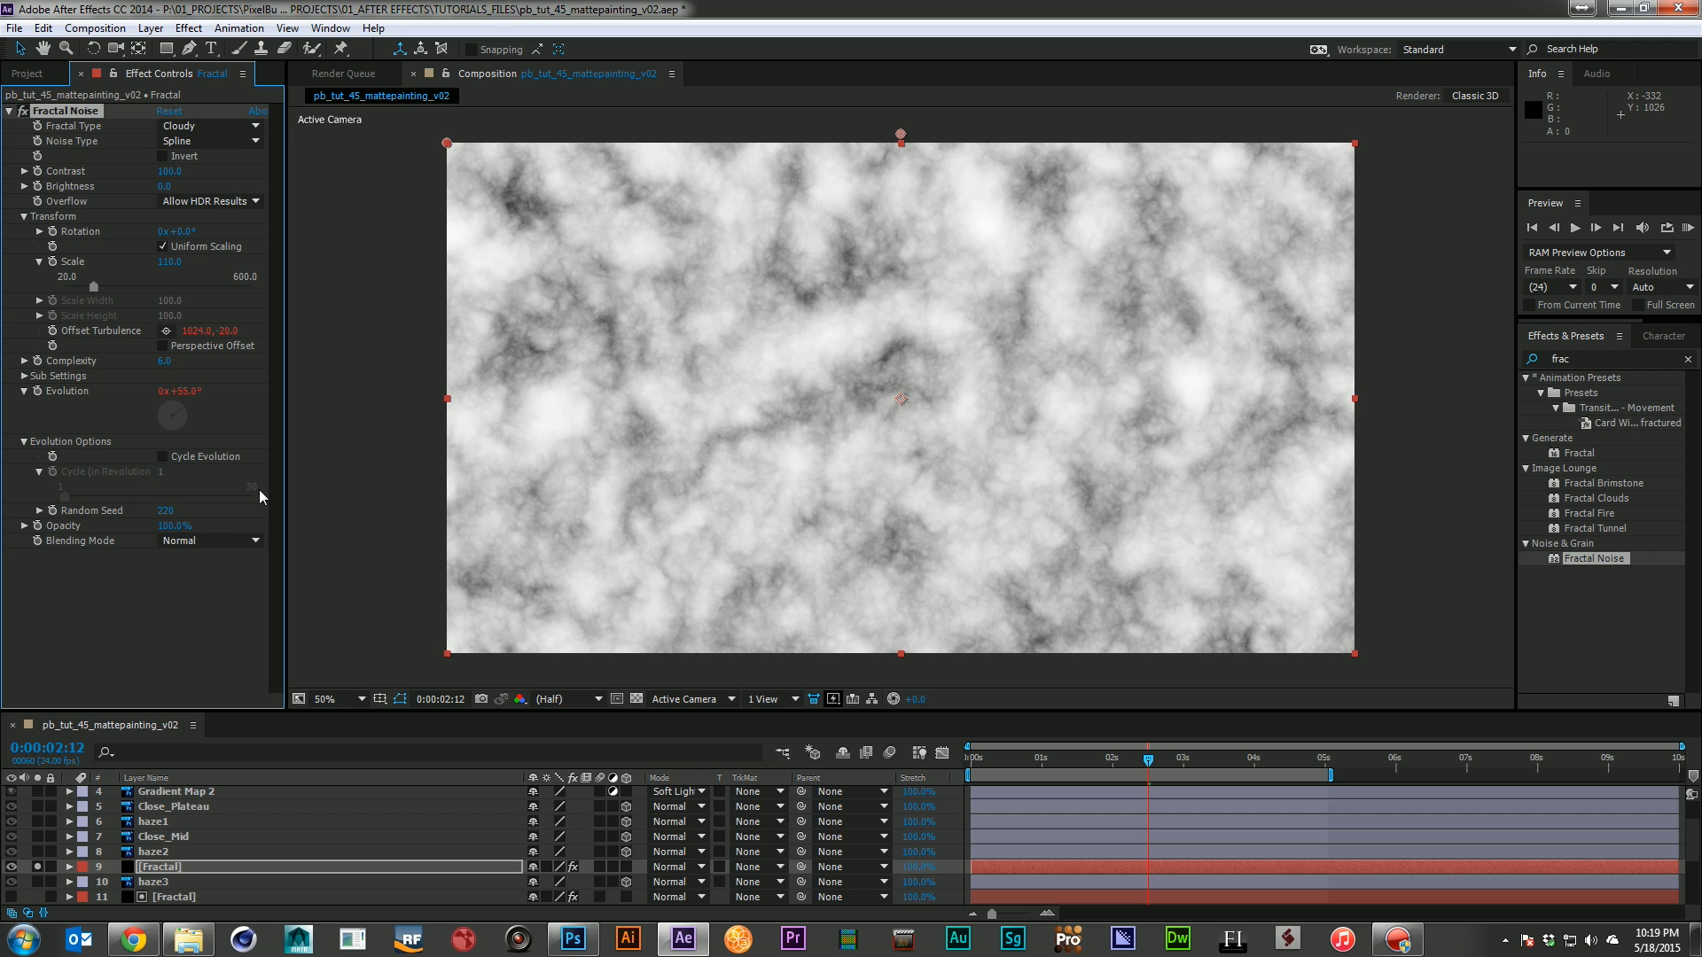
Change the copy's expressions to -time*9 for the vertical Offset Turbulence term and time*23 for Evolution
{"action": "left_click", "coordinate": [230, 867]}
{"action": "key", "text": "u"}
{"action": "key", "text": "u"}
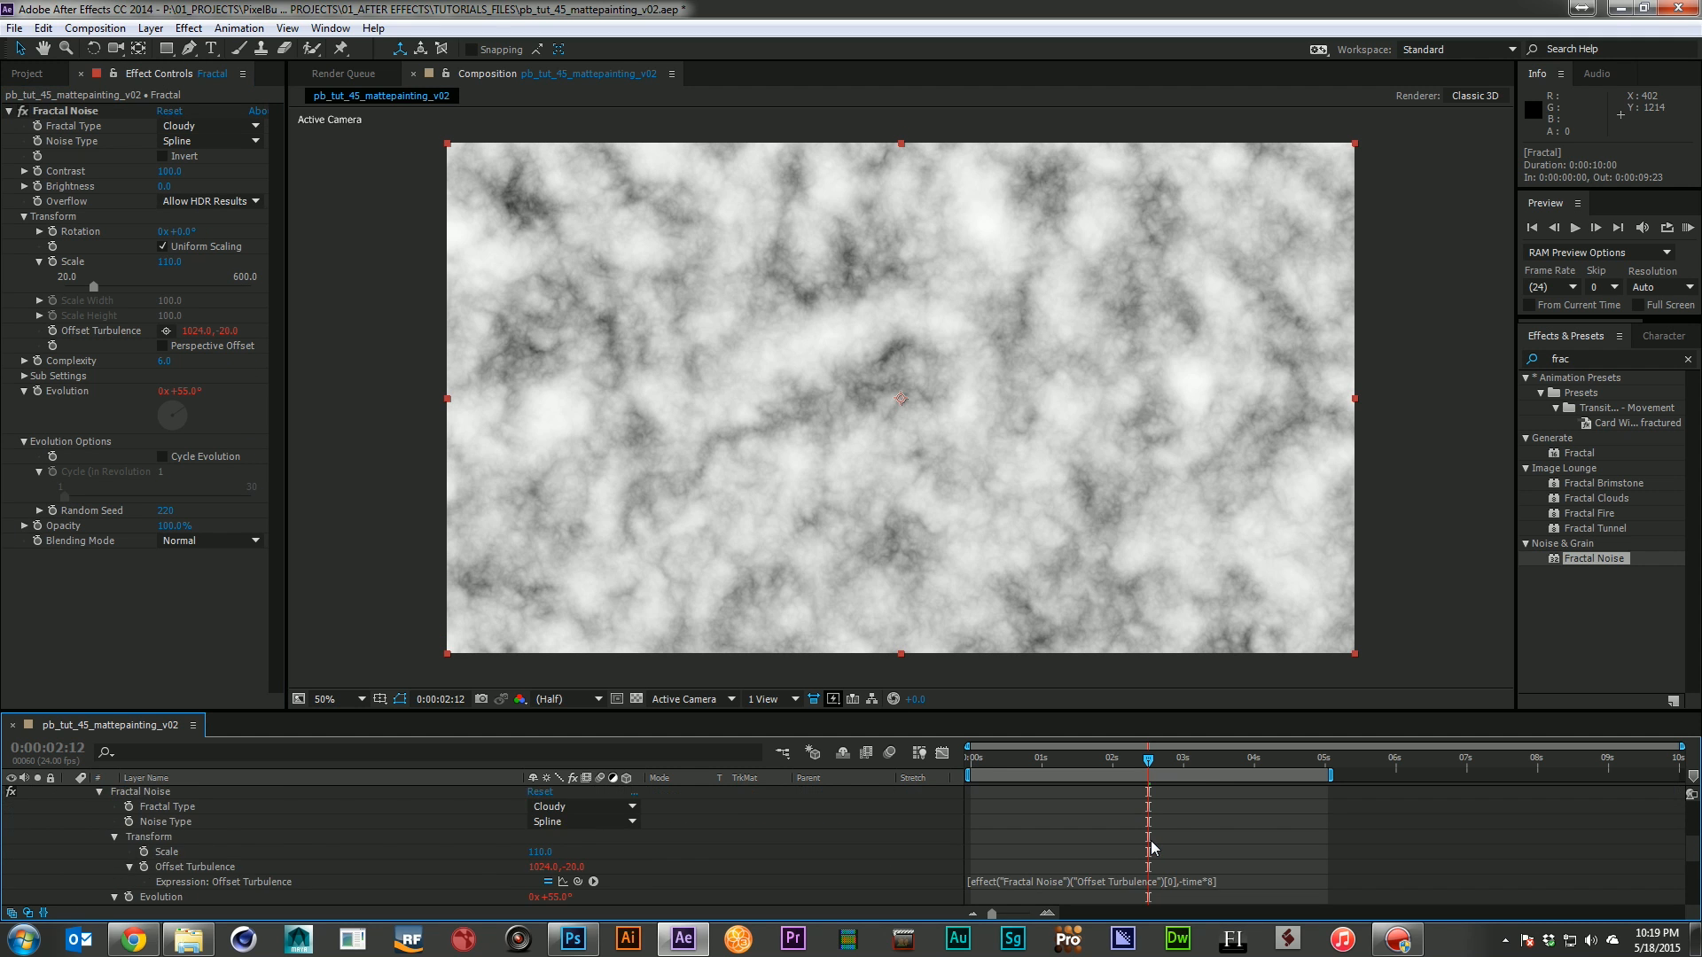
{"action": "scroll", "coordinate": [1188, 827], "scroll_direction": "down", "scroll_amount": 2}
{"action": "left_click", "coordinate": [1215, 794]}
{"action": "left_click", "coordinate": [1206, 790]}
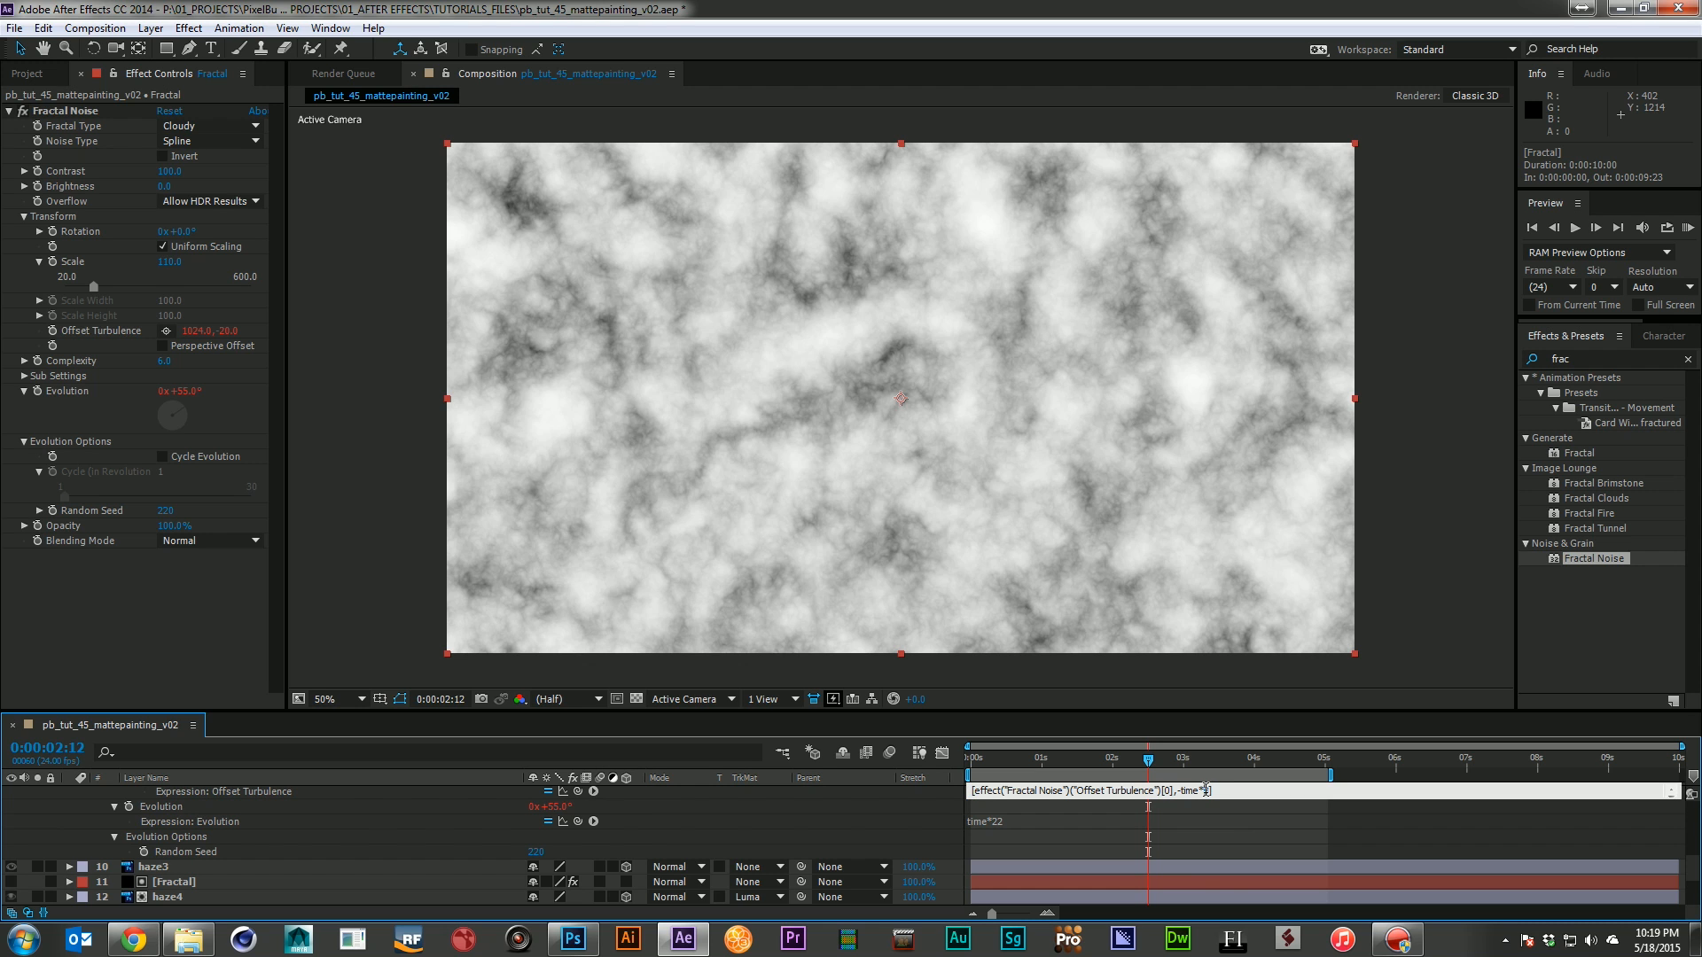
{"action": "left_click", "coordinate": [989, 818]}
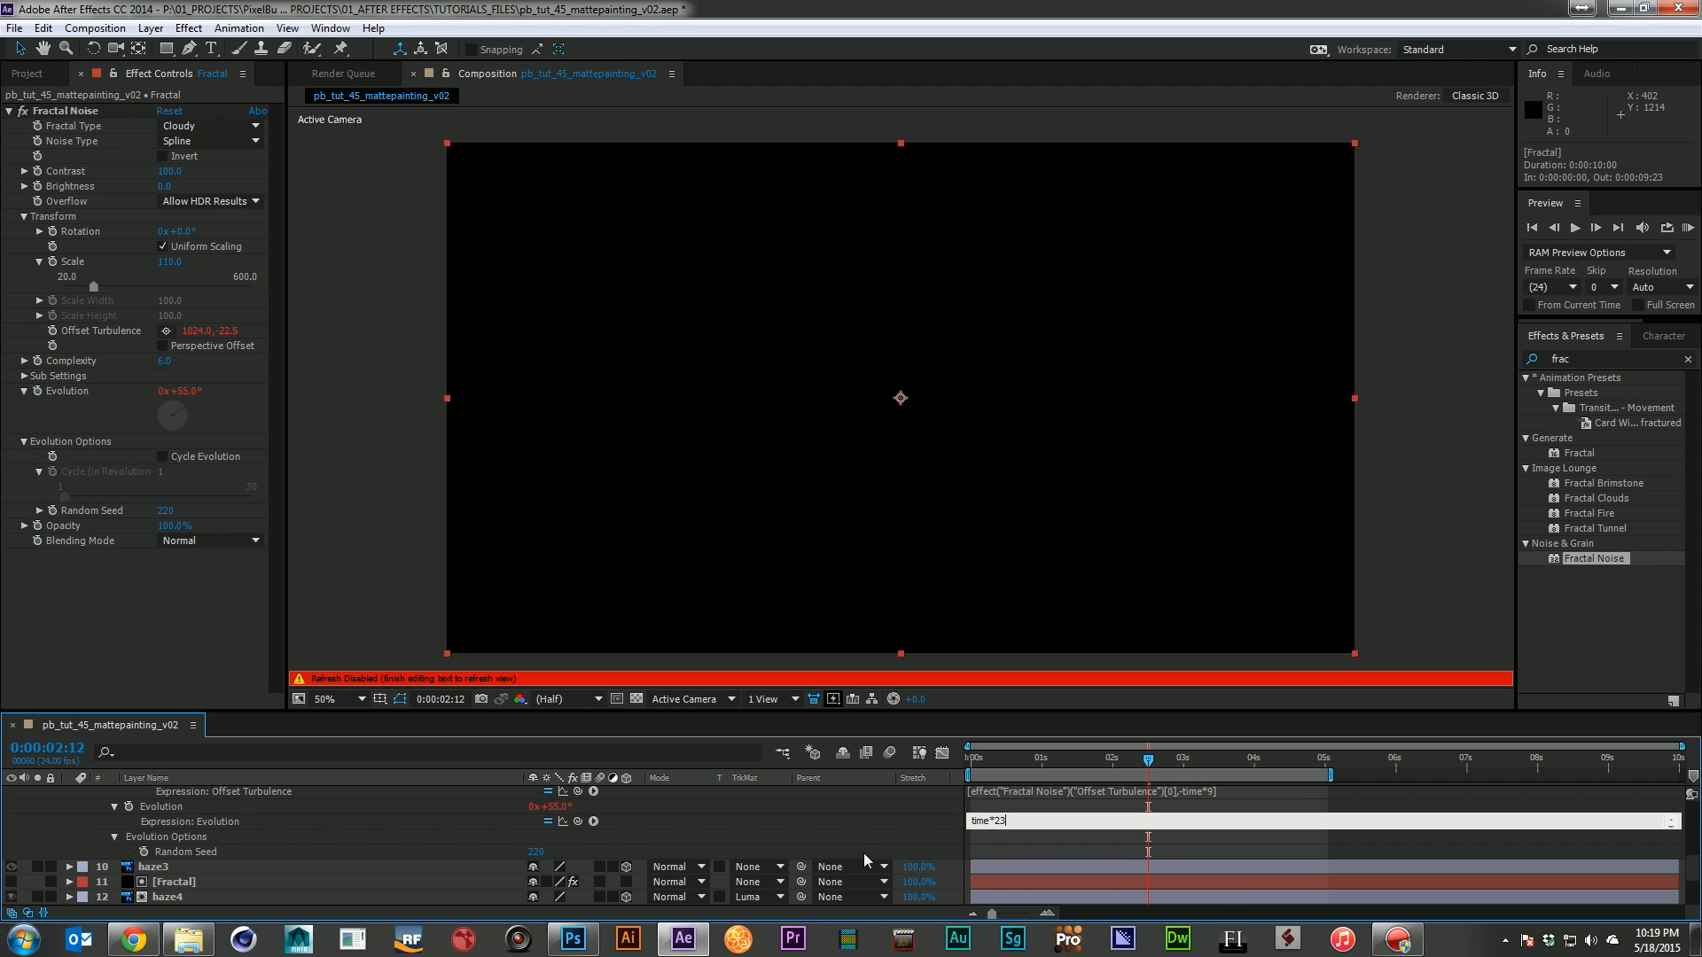
{"action": "left_click", "coordinate": [854, 844]}
Collapse the Fractal copy's properties and set haze3's track matte to Luma Matte using the Fractal layer above it
{"action": "scroll", "coordinate": [852, 843], "scroll_direction": "up", "scroll_amount": 4}
{"action": "left_click", "coordinate": [71, 804]}
{"action": "left_click", "coordinate": [69, 808]}
{"action": "left_click", "coordinate": [211, 823]}
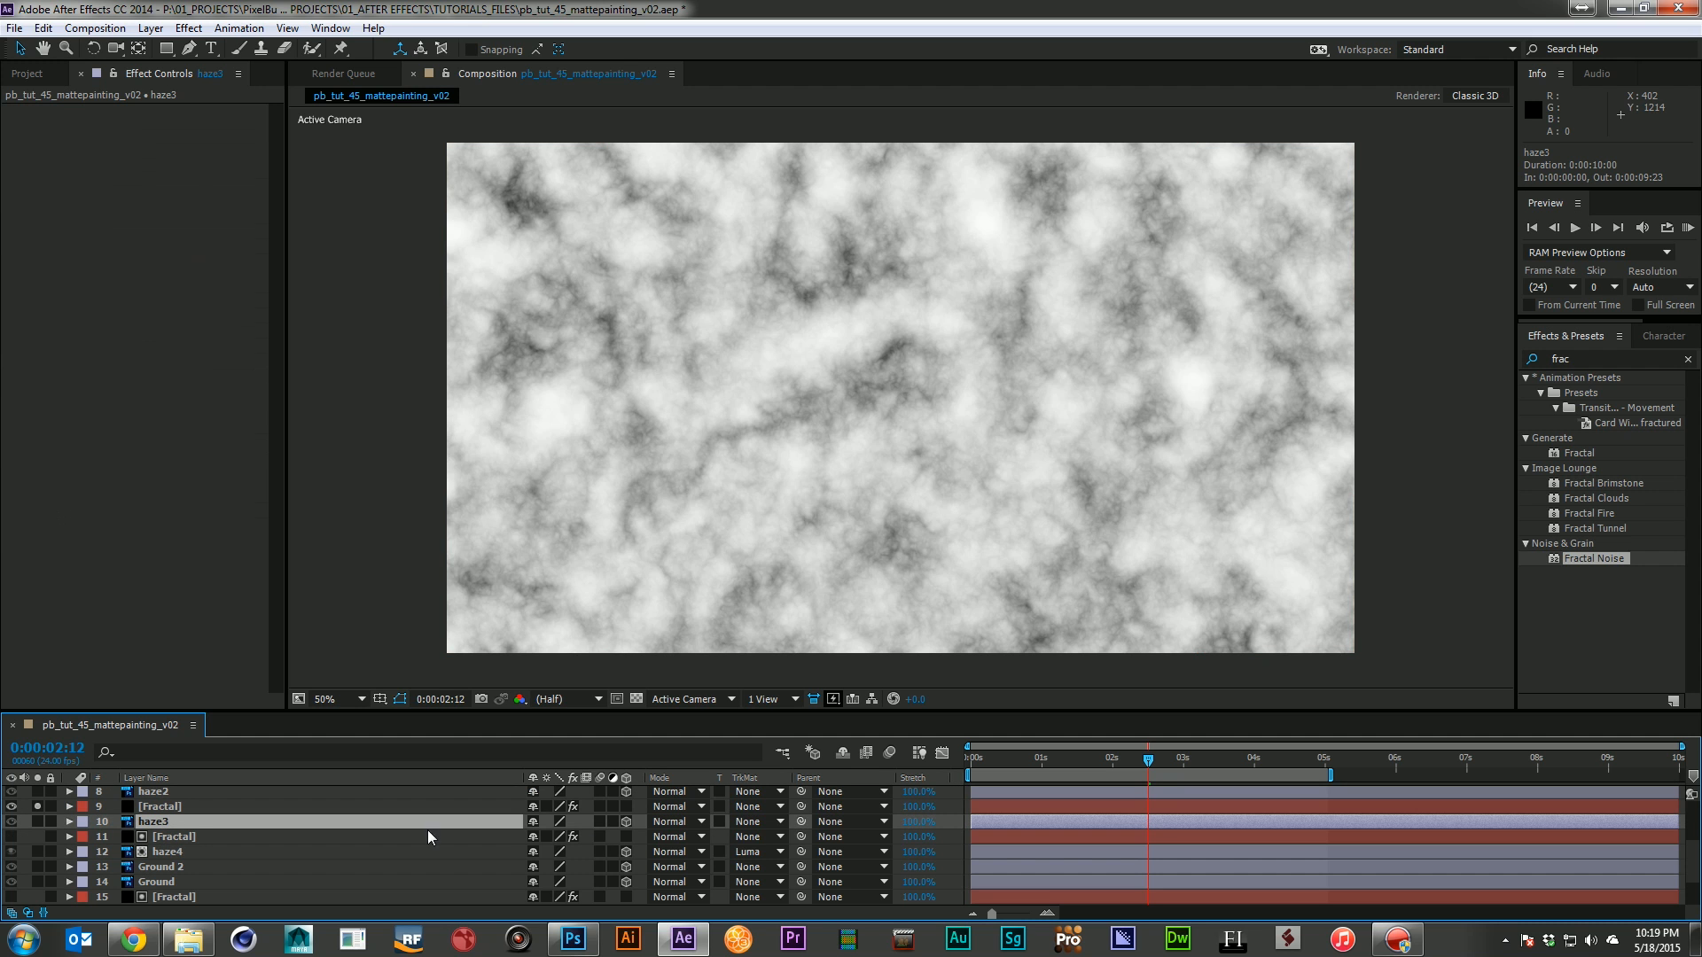
{"action": "left_click", "coordinate": [771, 821]}
{"action": "left_click", "coordinate": [804, 787]}
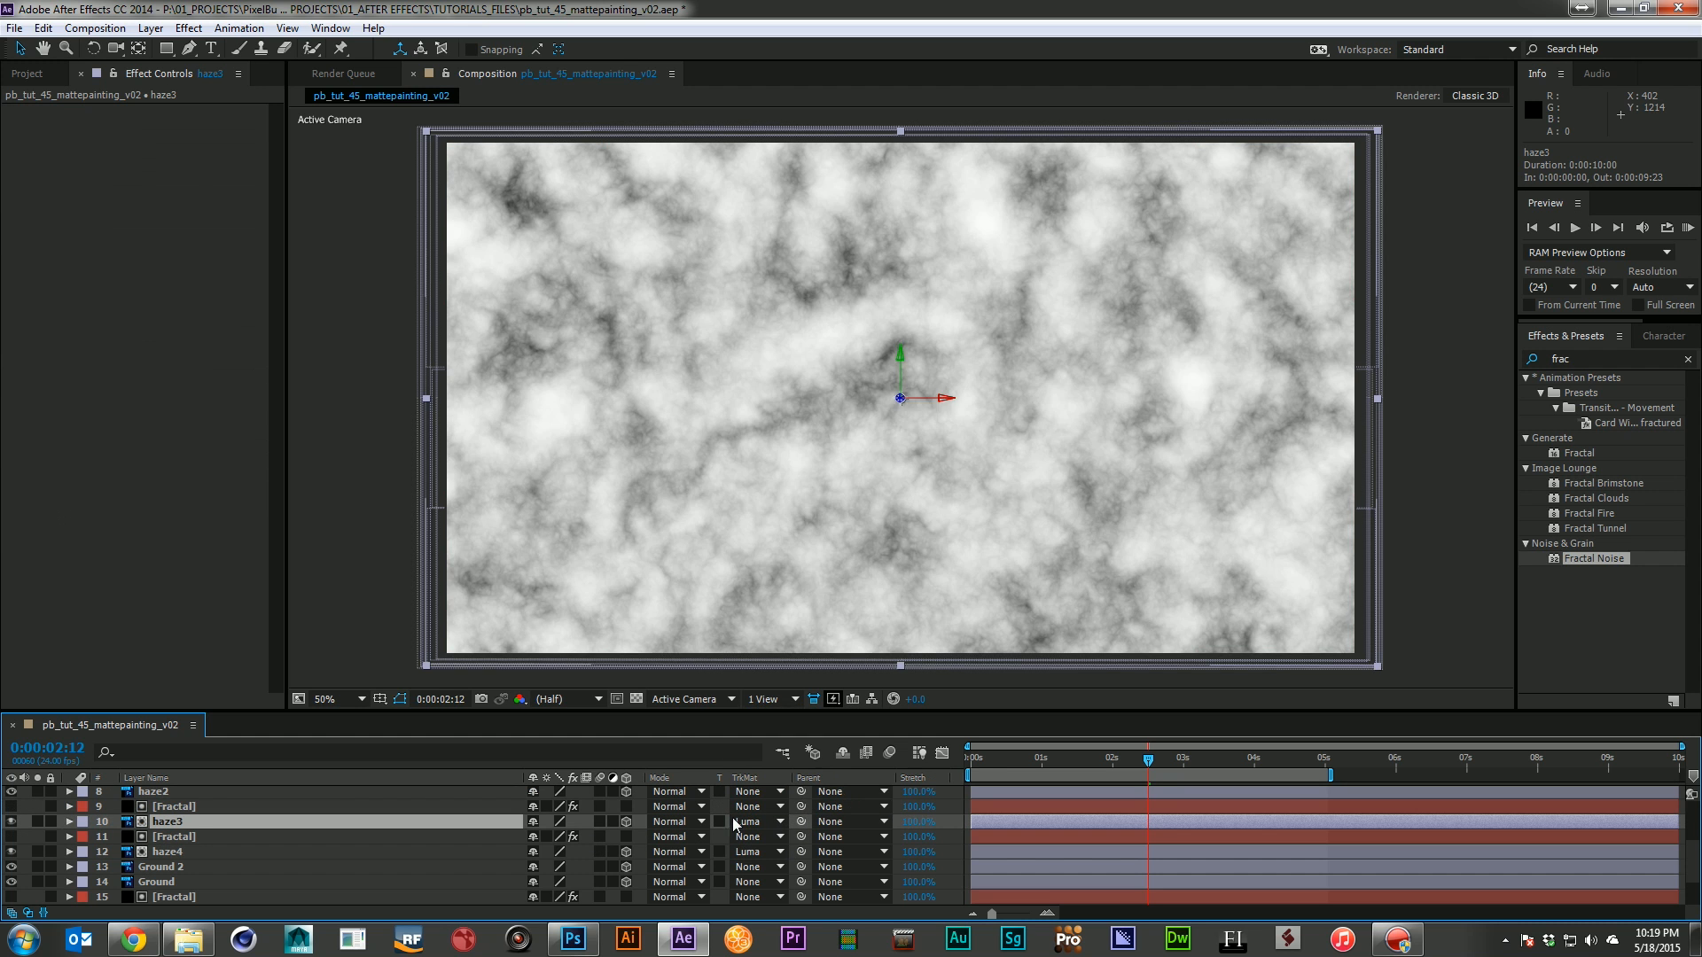
{"action": "left_click", "coordinate": [39, 814]}
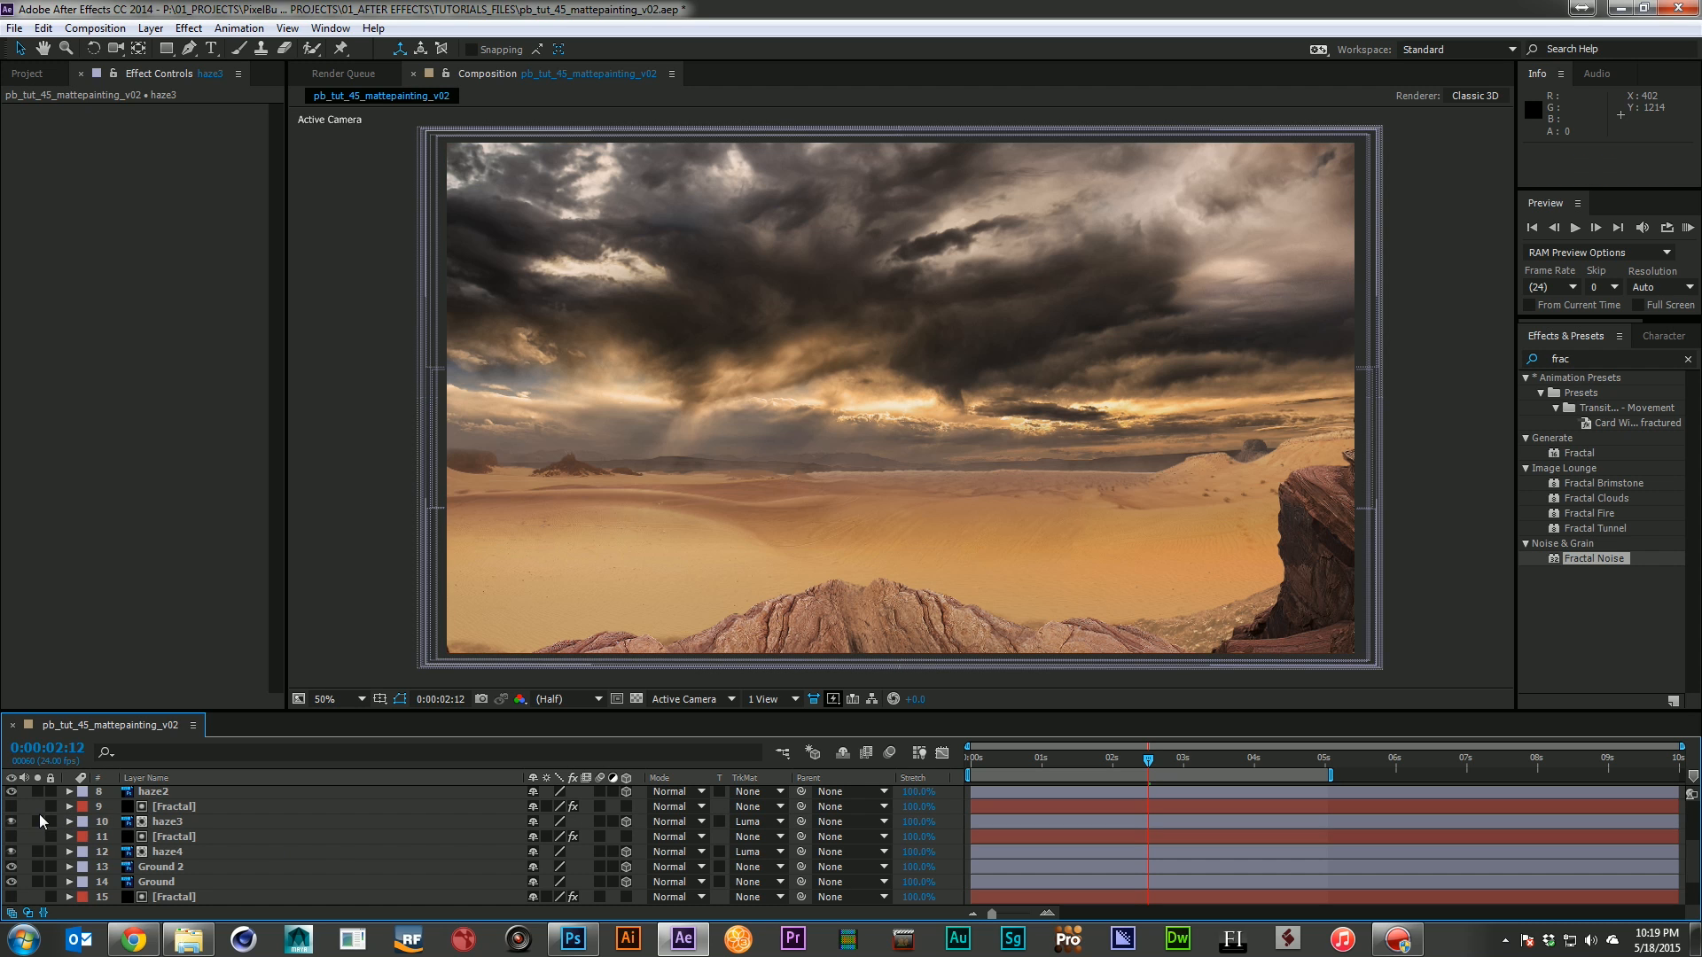
Play a RAM preview of haze3 soloed and another of the full composition with the solo off
{"action": "left_click", "coordinate": [37, 821]}
{"action": "key", "text": "KP_0"}
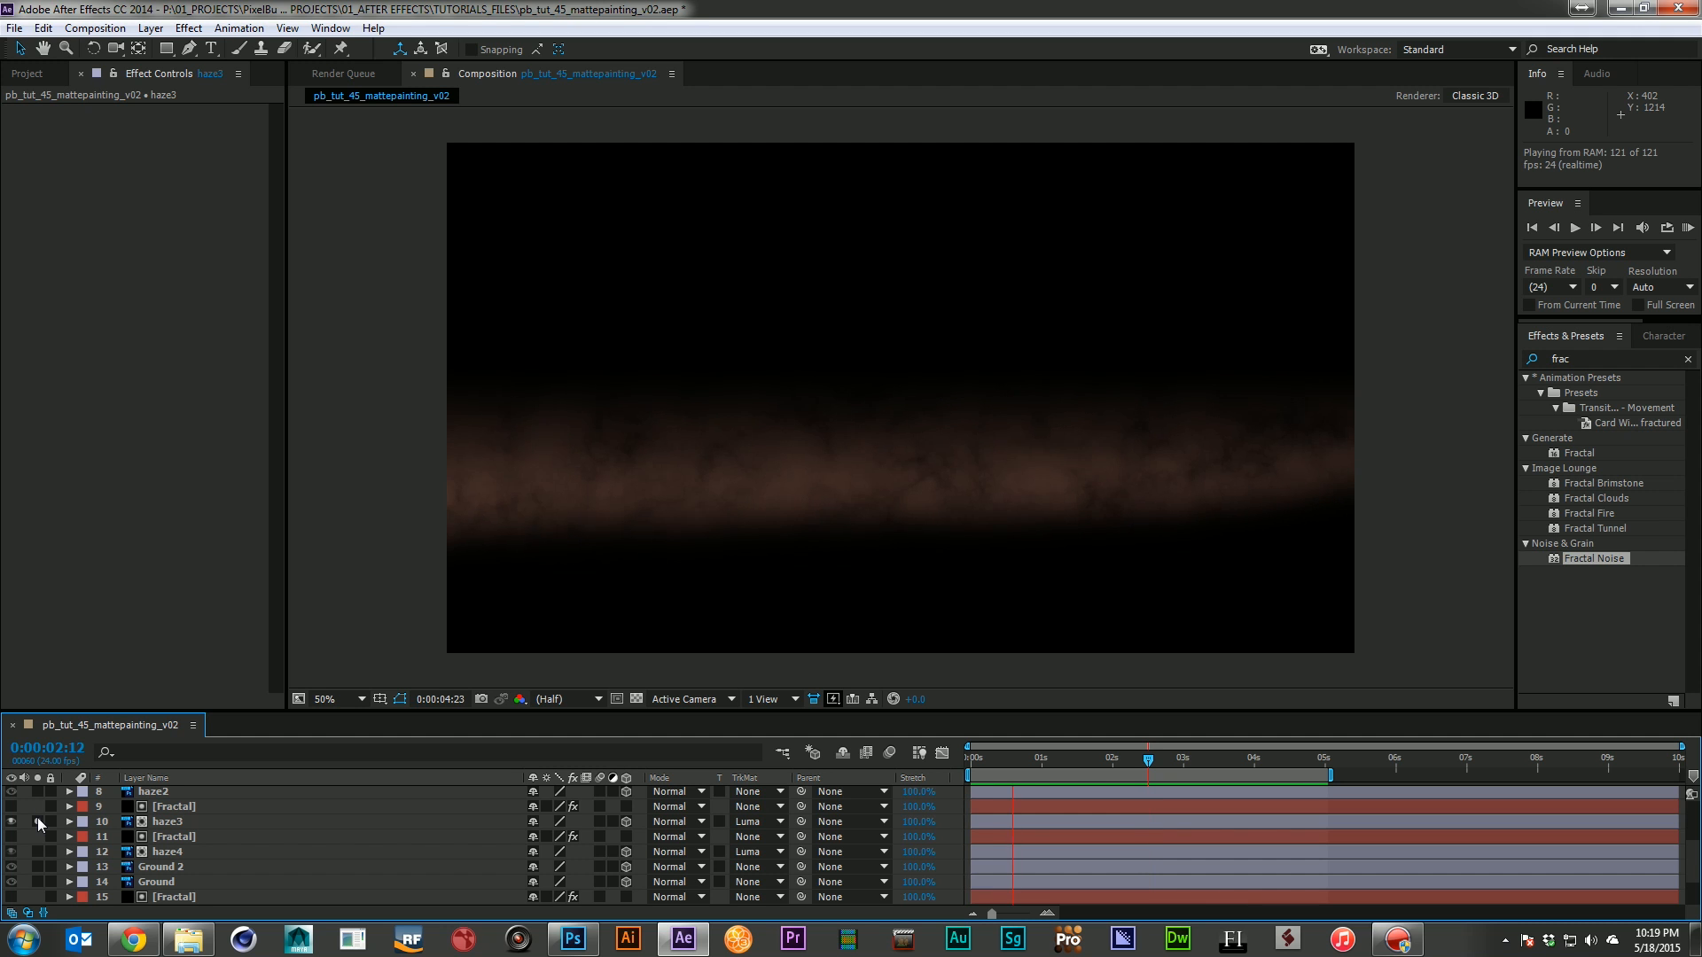
{"action": "left_click", "coordinate": [37, 818]}
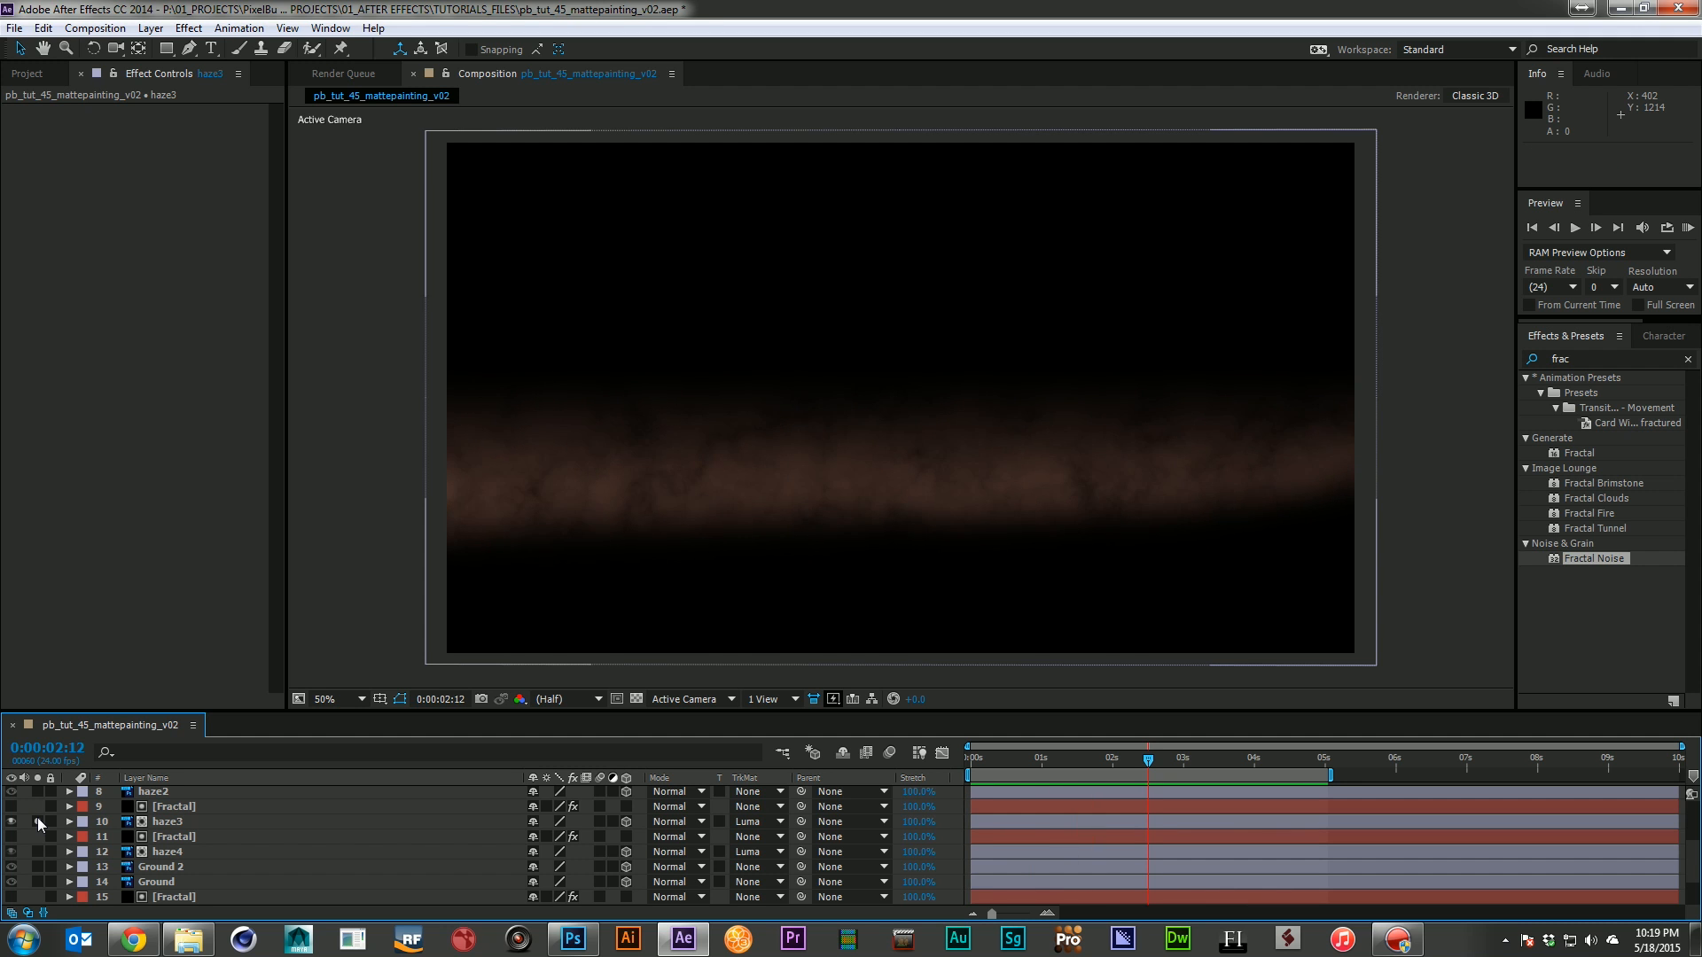
{"action": "left_click", "coordinate": [37, 818]}
{"action": "key", "text": "KP_0"}
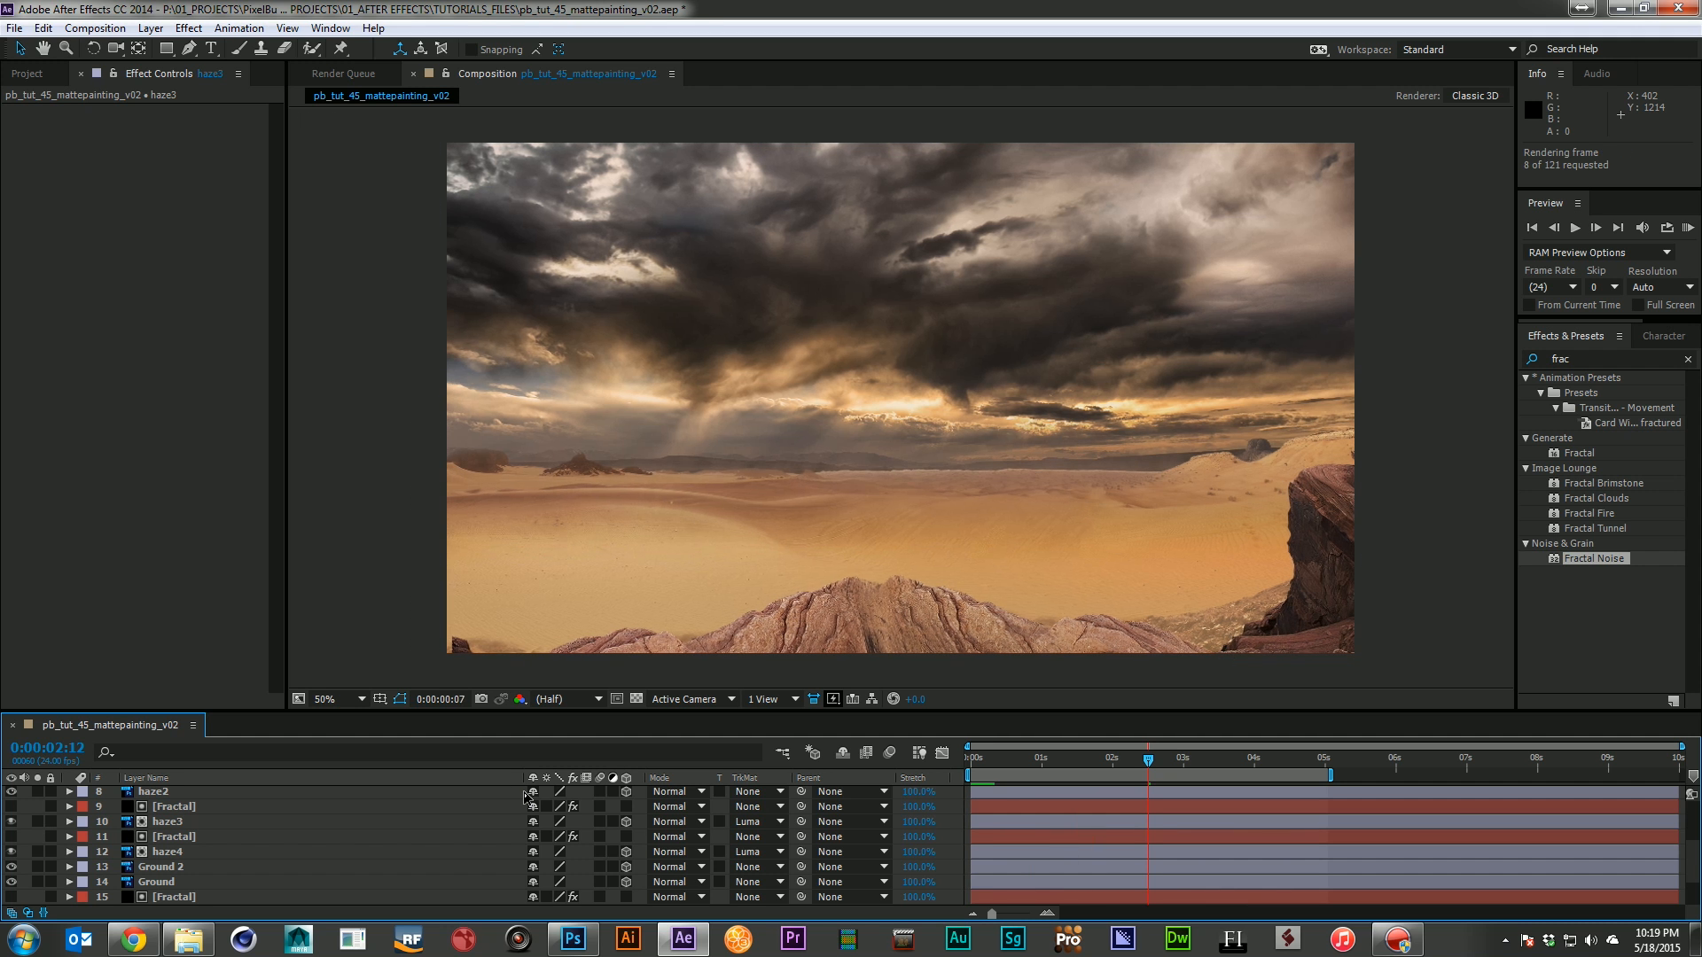
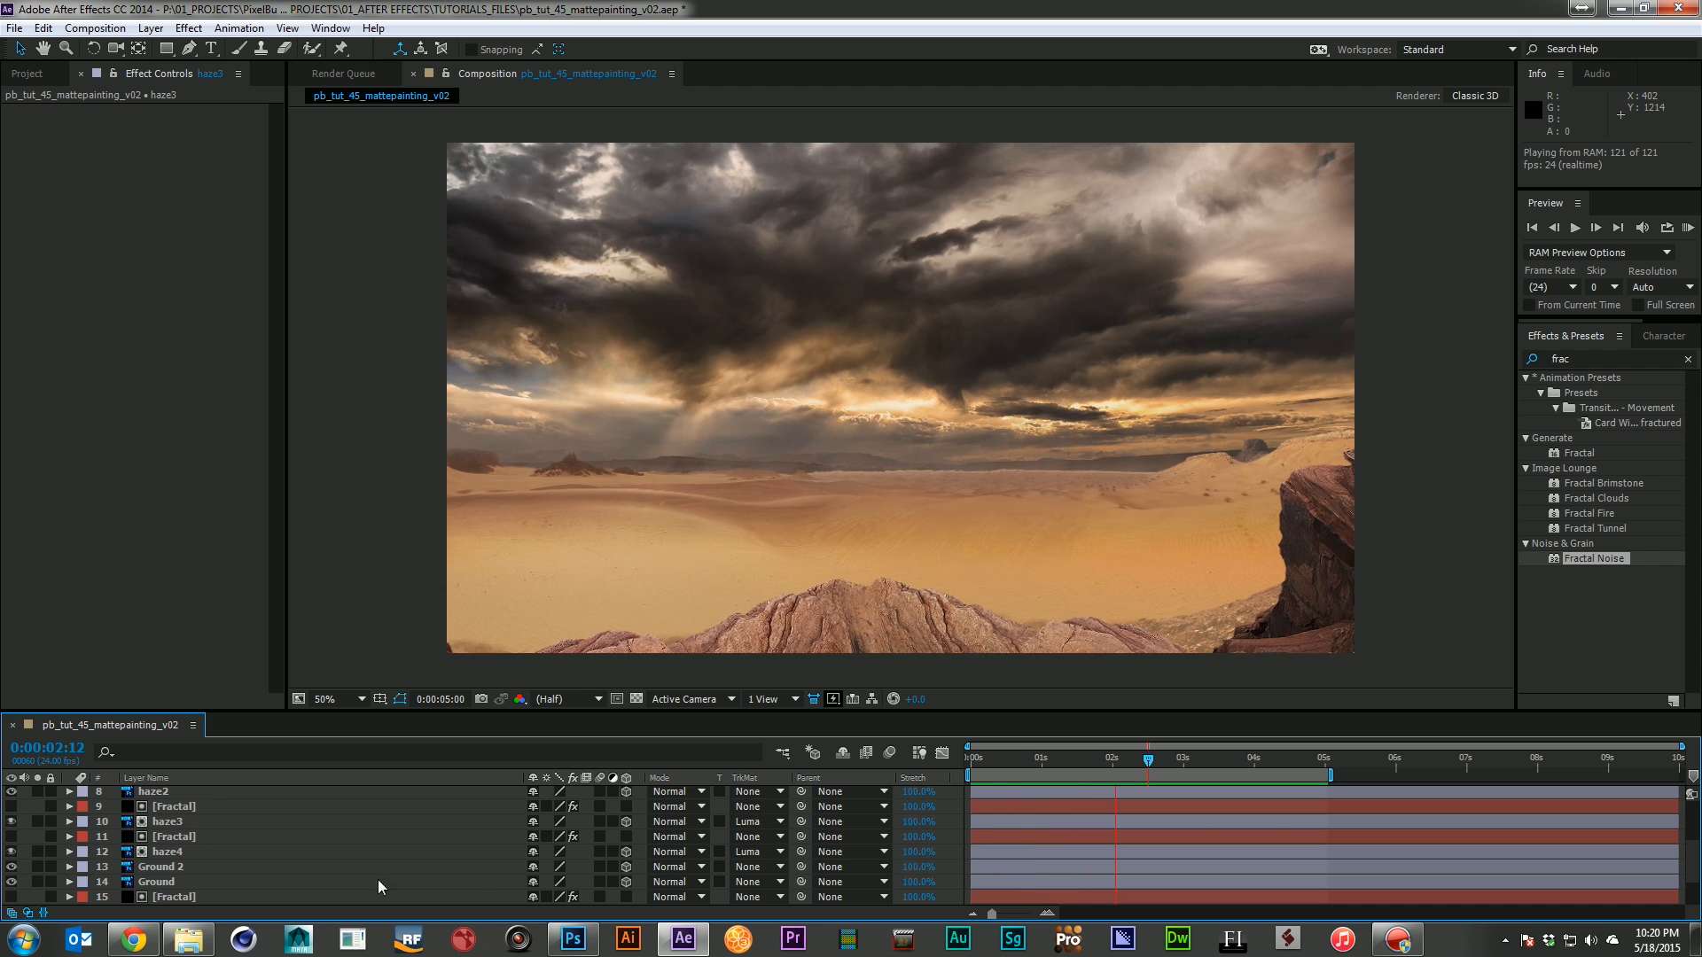
{"action": "key", "text": "space"}
Duplicate the Fractal layer above haze3, place the copy directly above haze2, and make it visible and soloed
{"action": "scroll", "coordinate": [213, 839], "scroll_direction": "up", "scroll_amount": 3}
{"action": "left_click", "coordinate": [186, 897]}
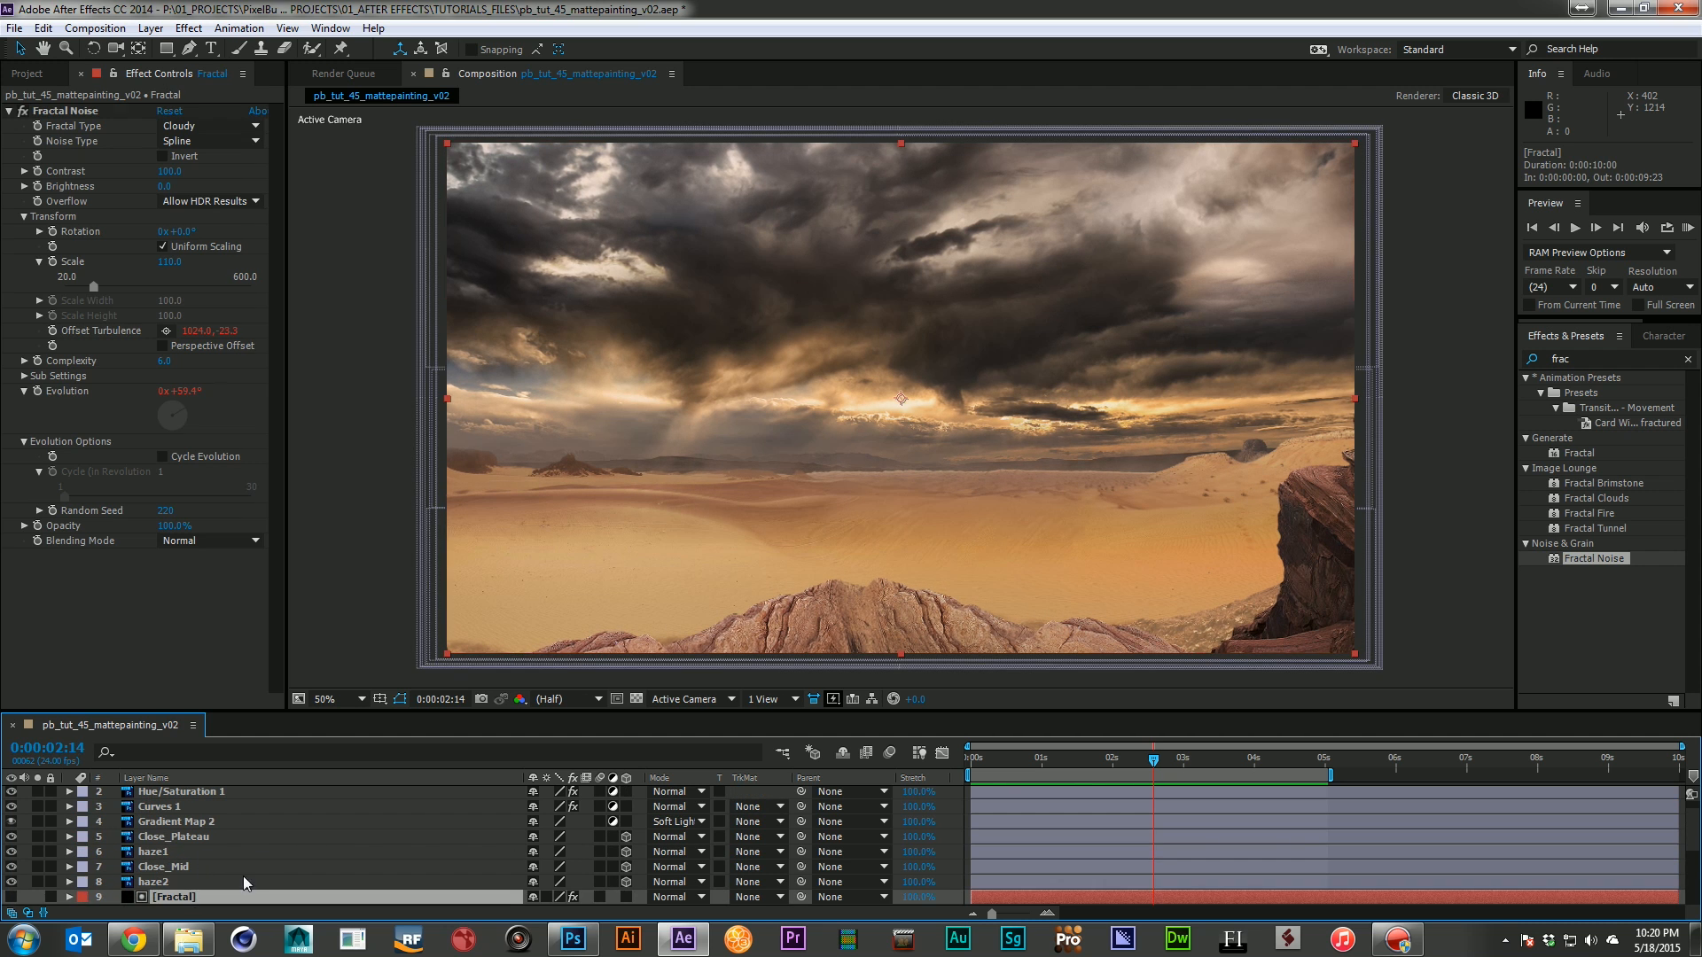
{"action": "scroll", "coordinate": [262, 864], "scroll_direction": "down", "scroll_amount": 2}
{"action": "key", "text": "ctrl+d"}
{"action": "left_click_drag", "start_coordinate": [221, 854], "coordinate": [220, 831]}
{"action": "left_click", "coordinate": [11, 837]}
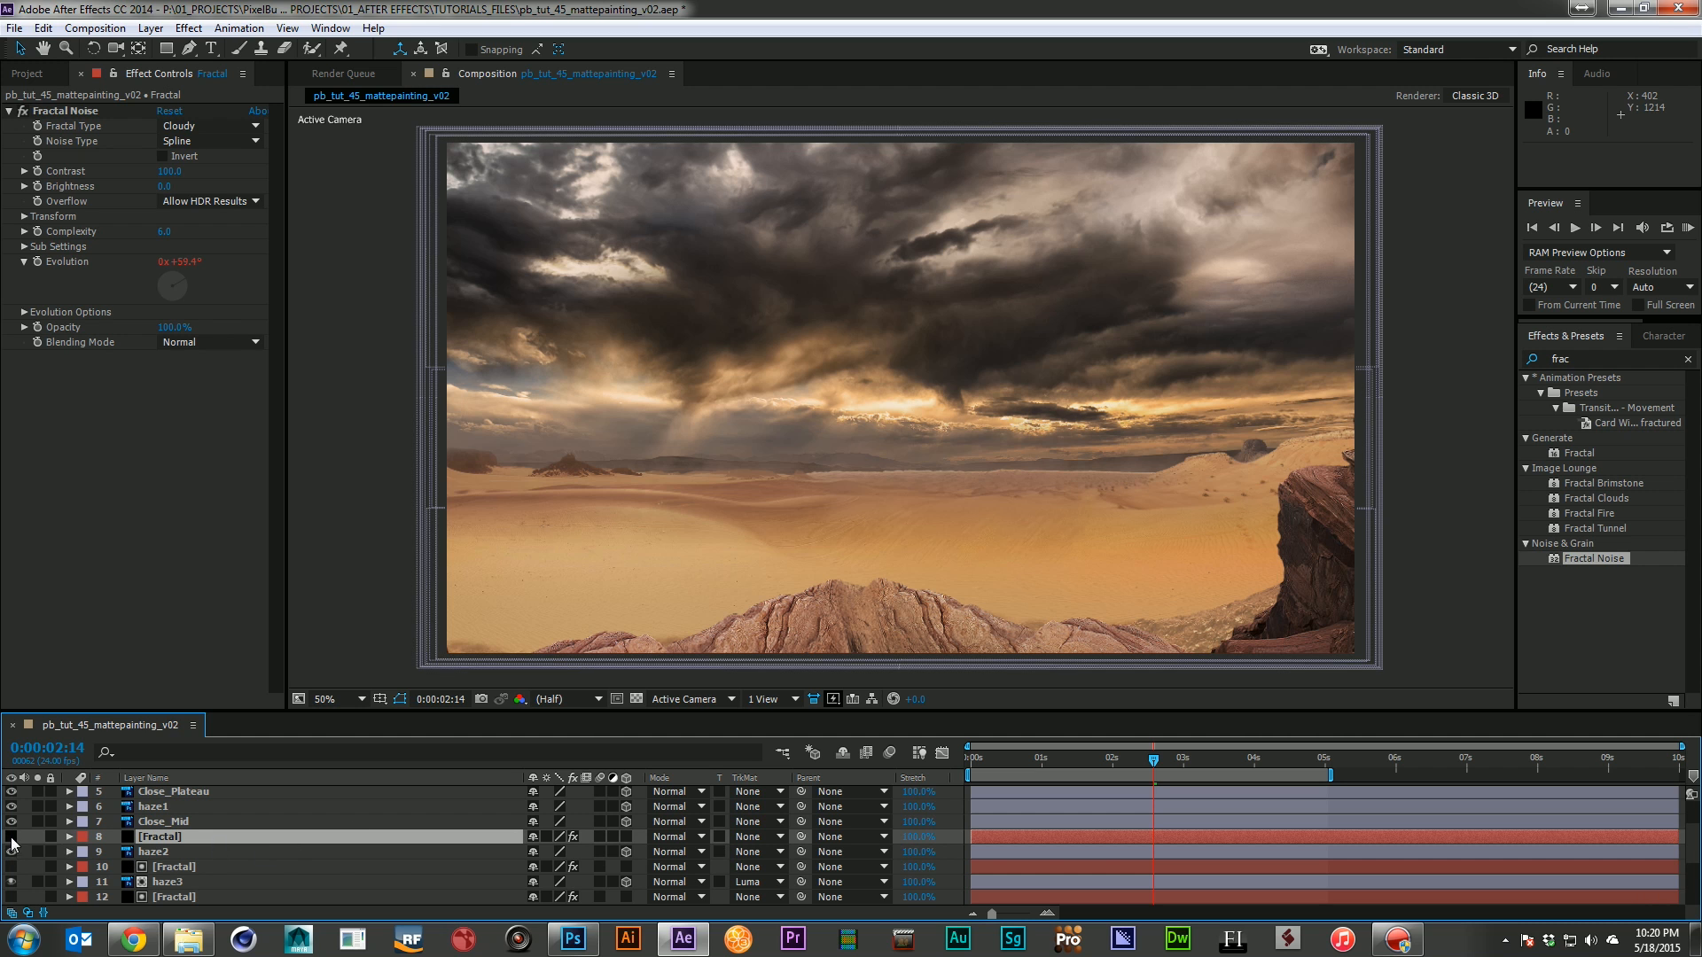
{"action": "left_click", "coordinate": [38, 837]}
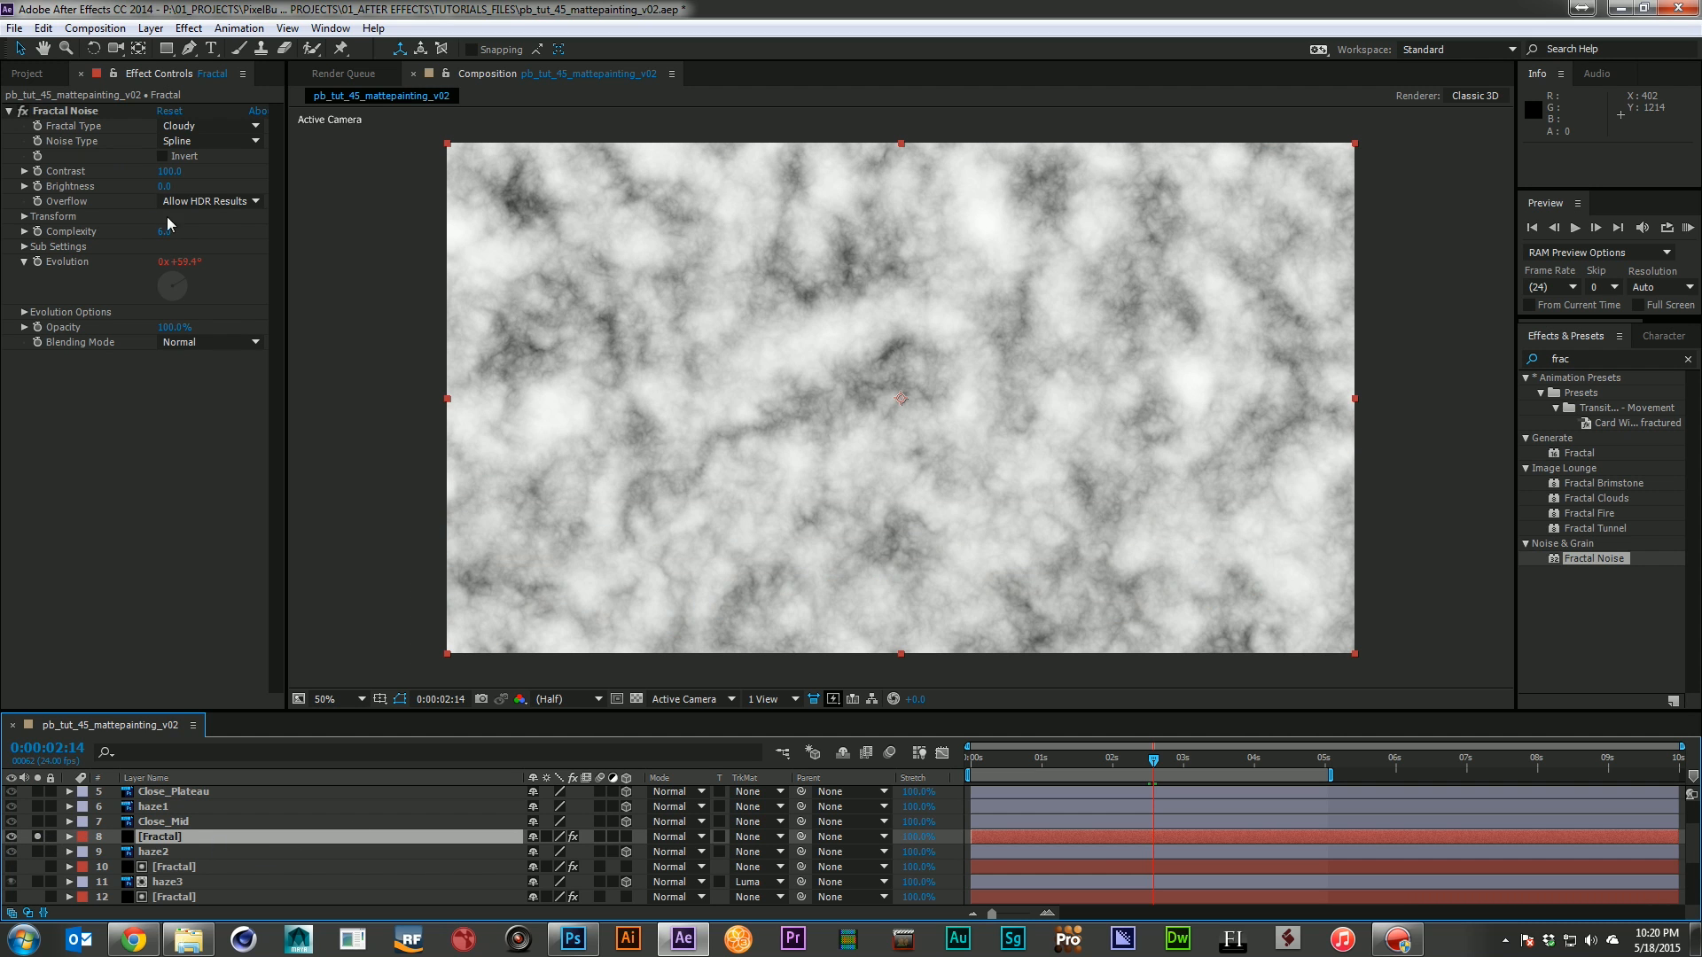
Set the Fractal Noise scale to 115 and the random seed to 330 on the copy above haze2
{"action": "left_click", "coordinate": [21, 218]}
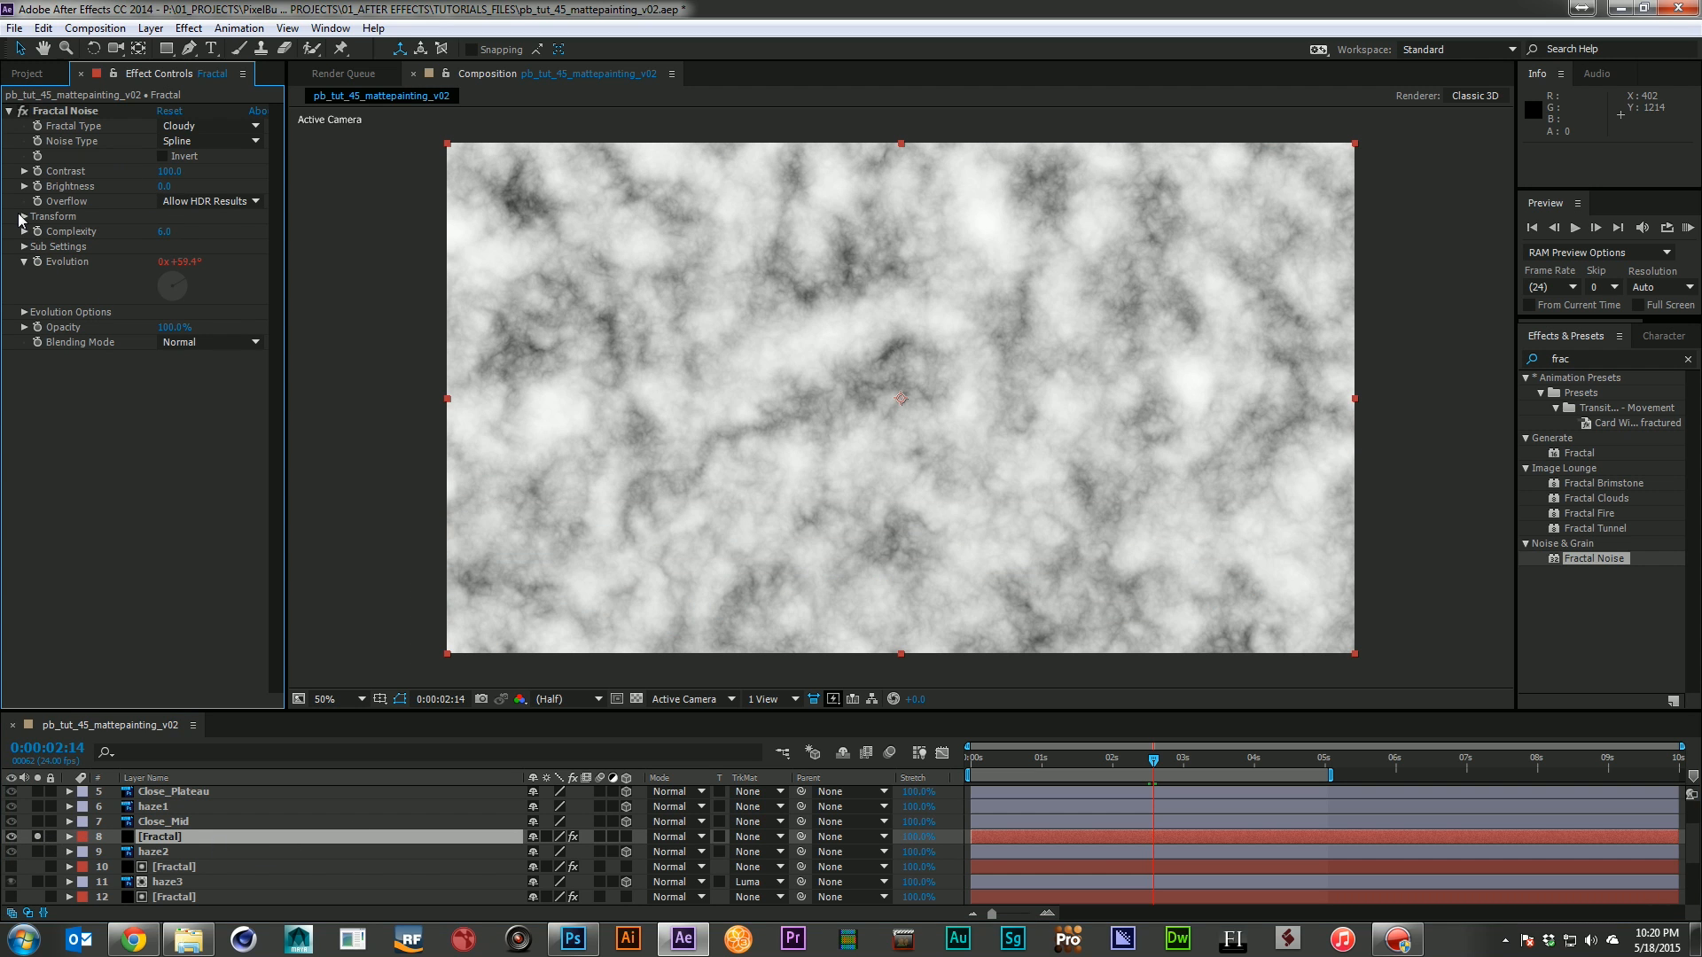
{"action": "left_click", "coordinate": [168, 261]}
{"action": "type", "text": "115"}
{"action": "key", "text": "Return"}
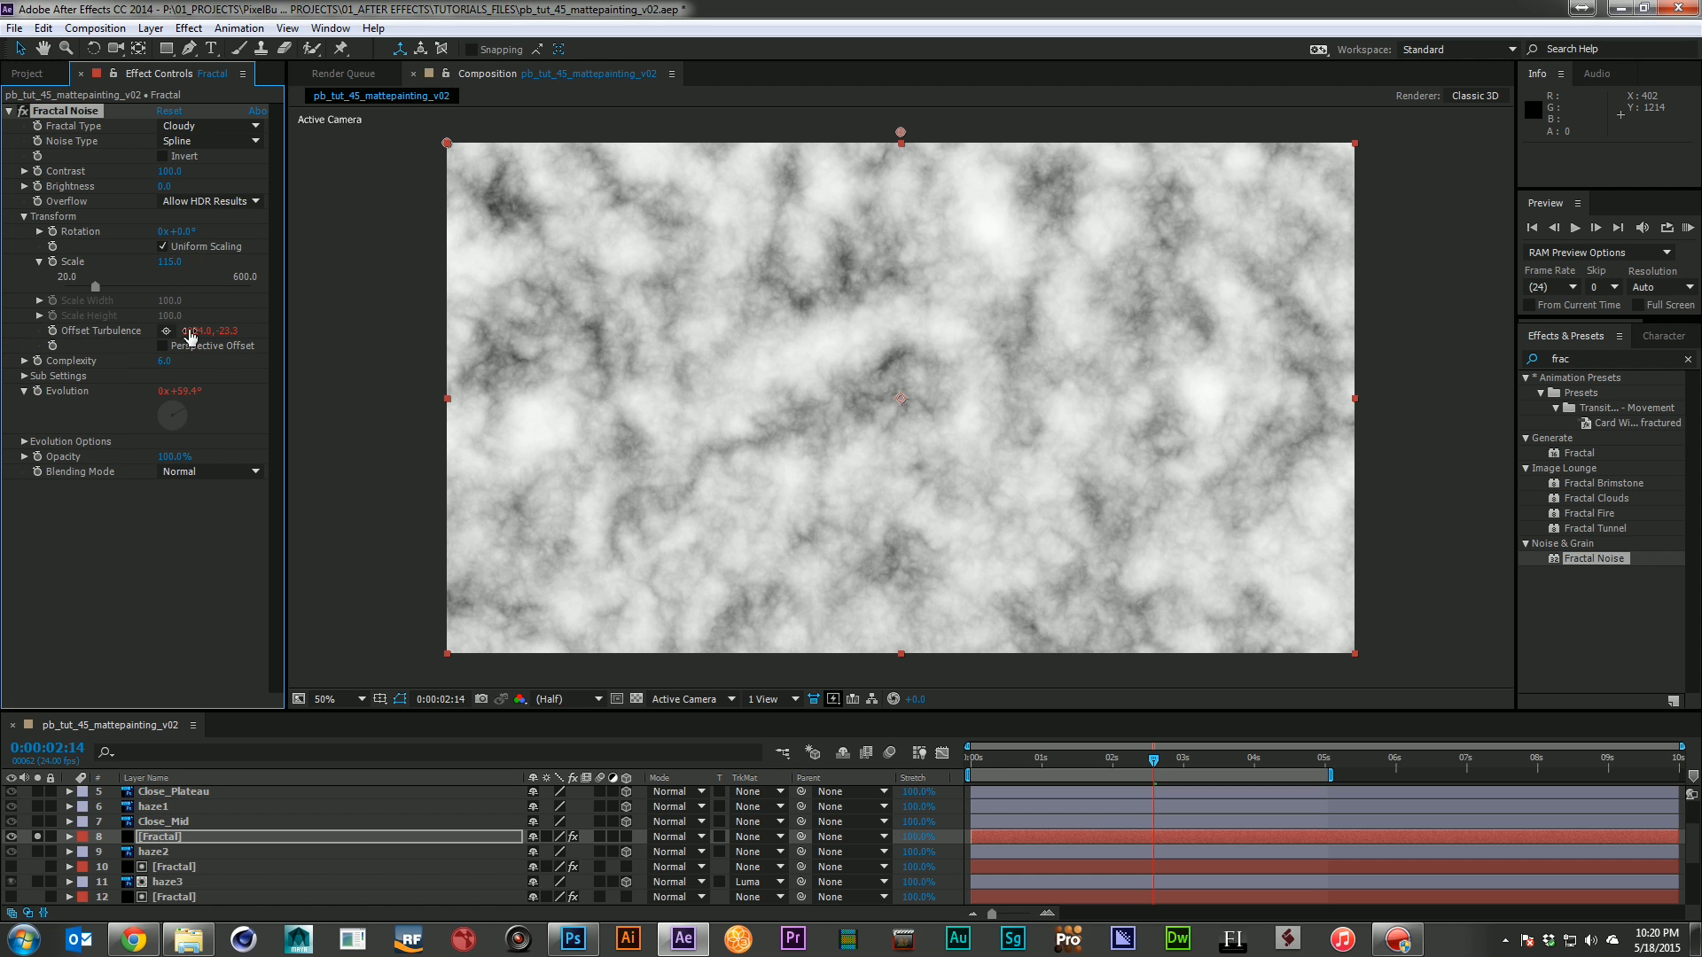
{"action": "left_click", "coordinate": [25, 442]}
{"action": "left_click", "coordinate": [170, 487]}
{"action": "type", "text": "330"}
{"action": "key", "text": "Return"}
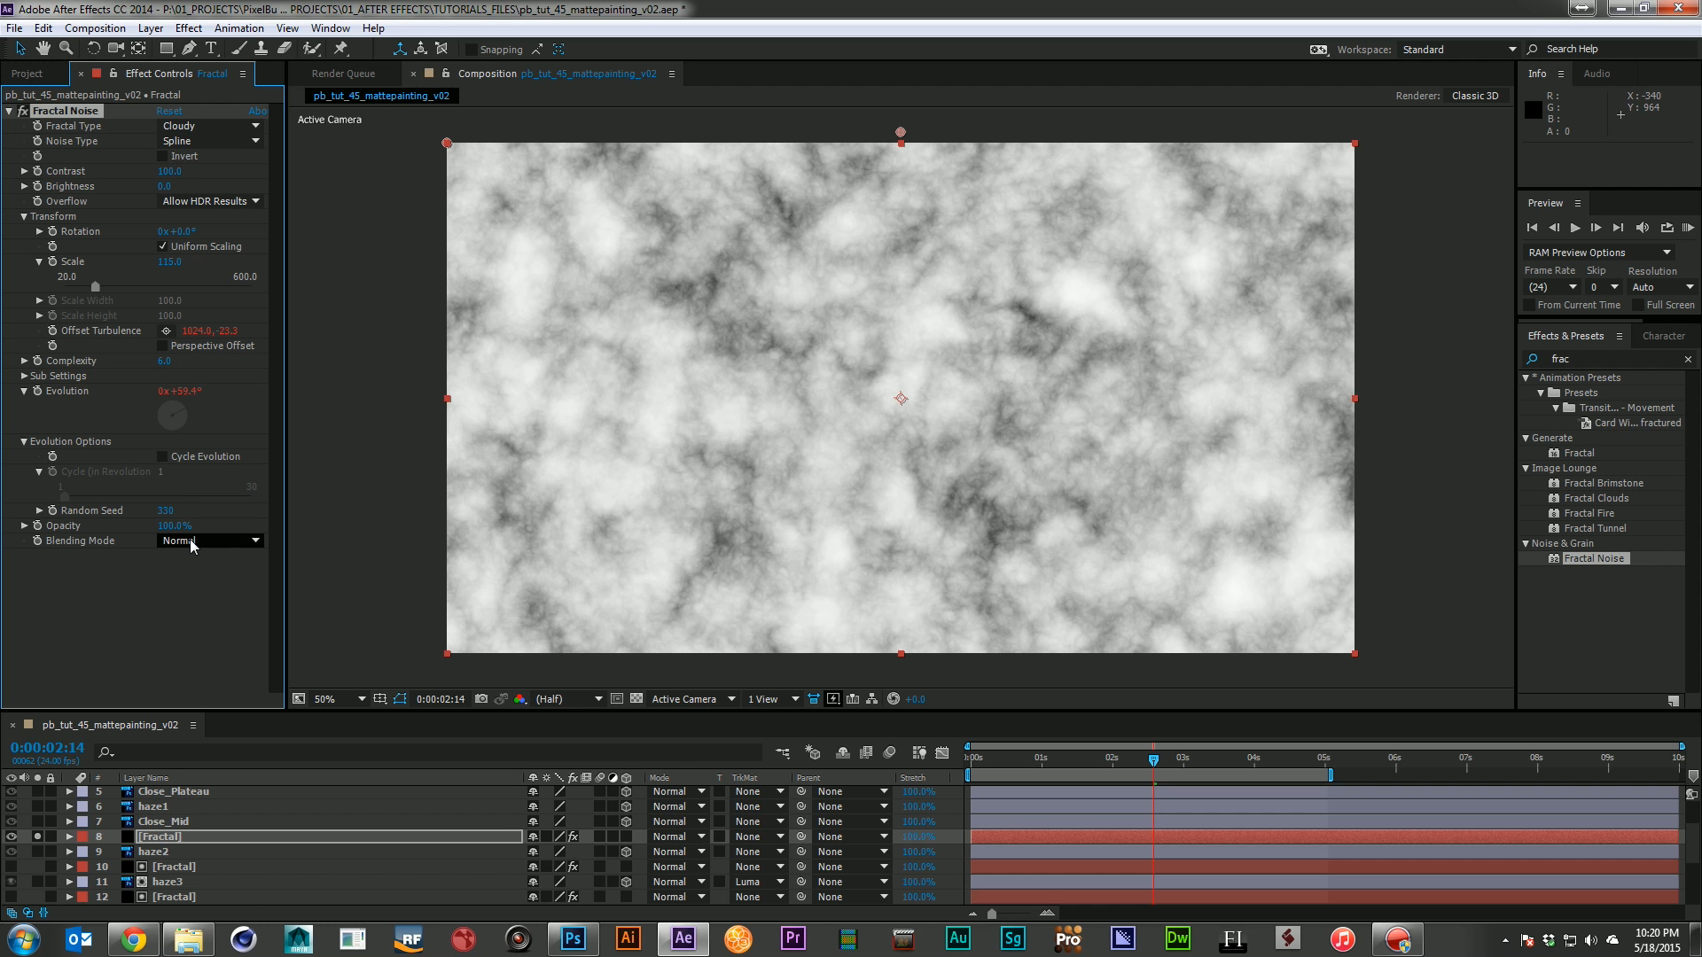
Change this copy's expressions to -time*10 for the vertical Offset Turbulence term and time*25 for Evolution
{"action": "key", "text": "u"}
{"action": "key", "text": "u"}
{"action": "scroll", "coordinate": [1322, 854], "scroll_direction": "down", "scroll_amount": 3}
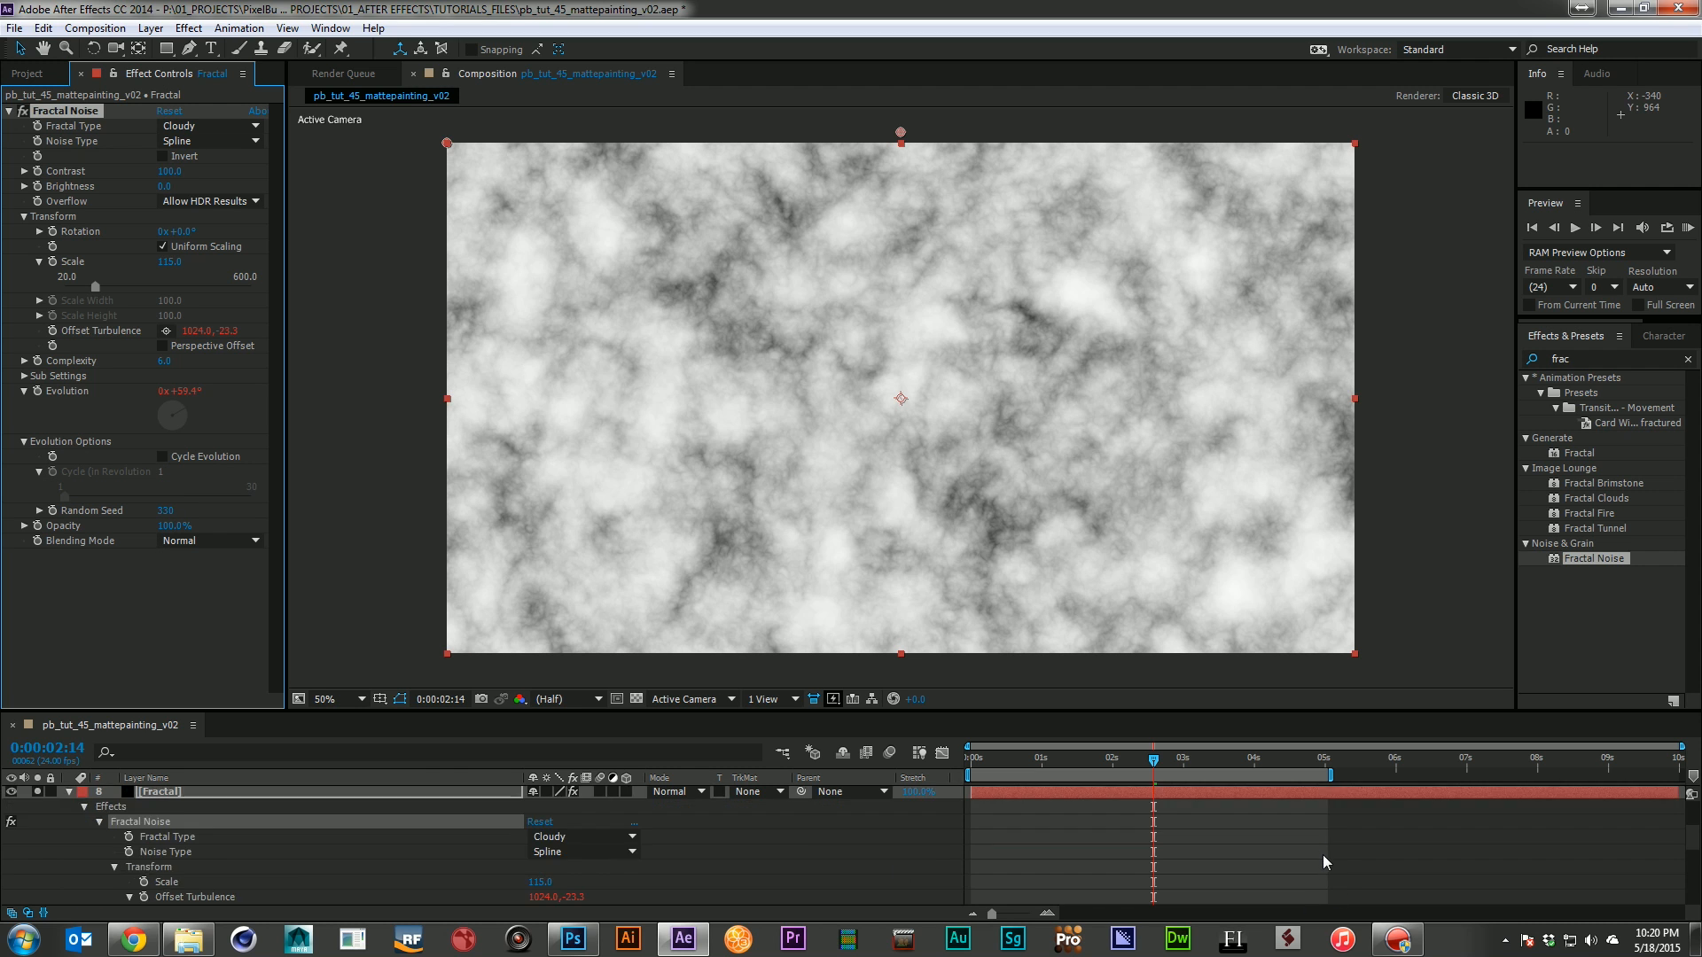
{"action": "left_click", "coordinate": [1206, 816]}
{"action": "left_click", "coordinate": [1208, 819]}
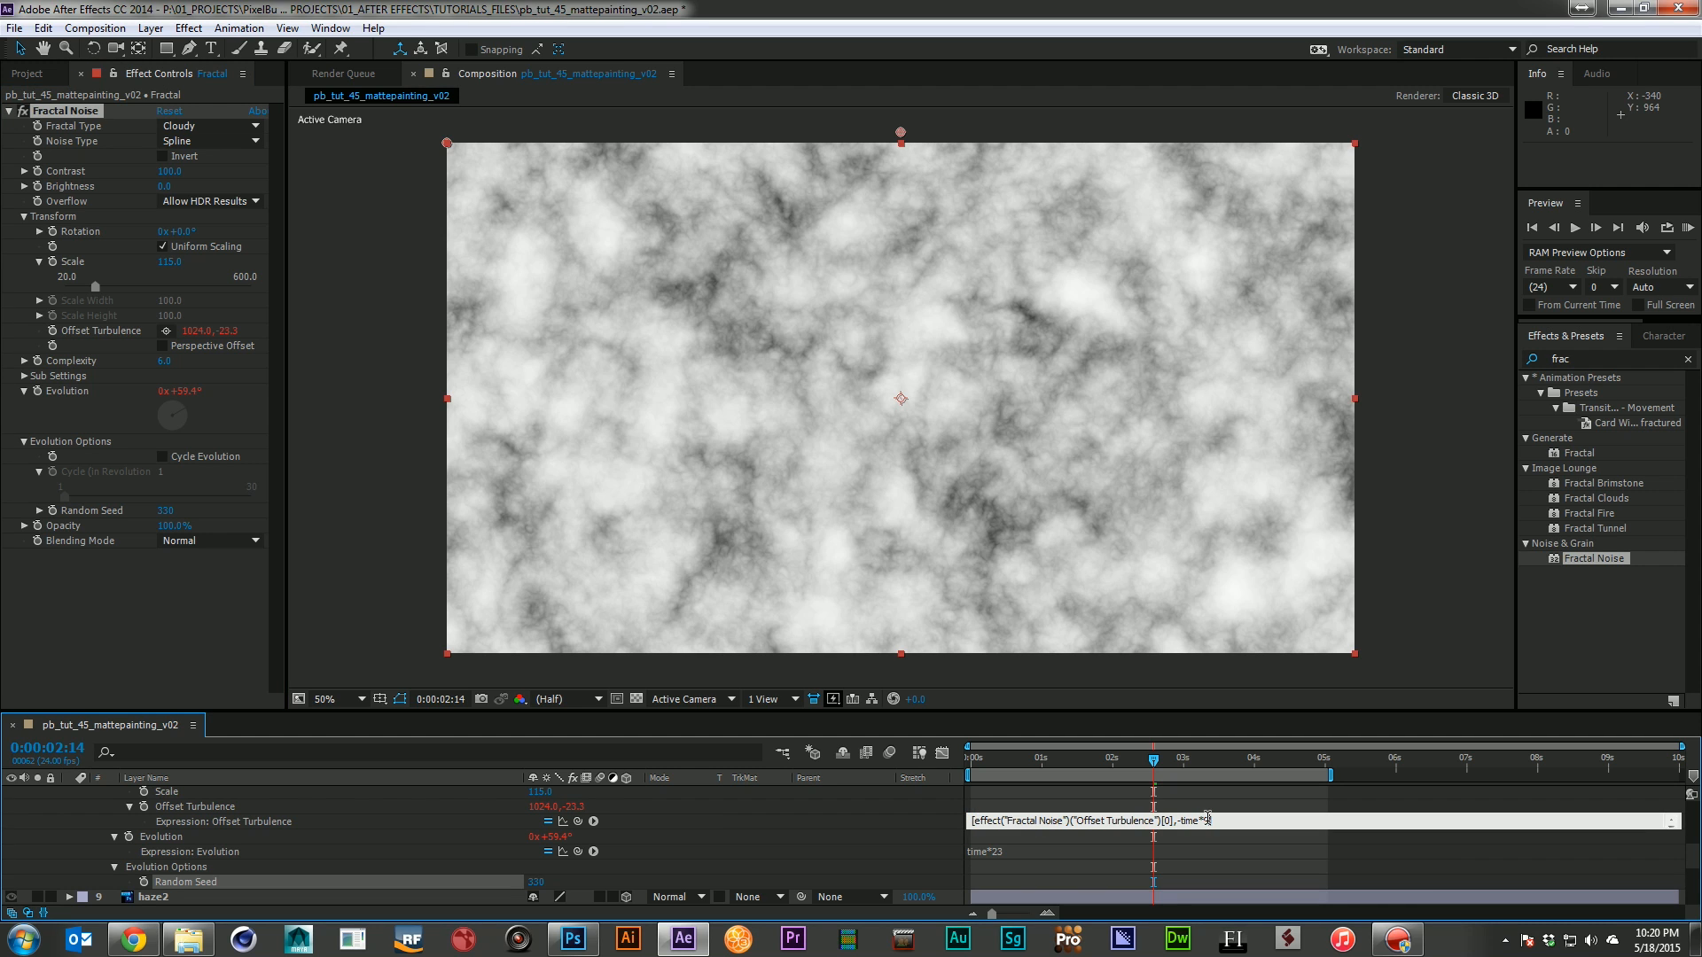
{"action": "left_click", "coordinate": [1041, 864]}
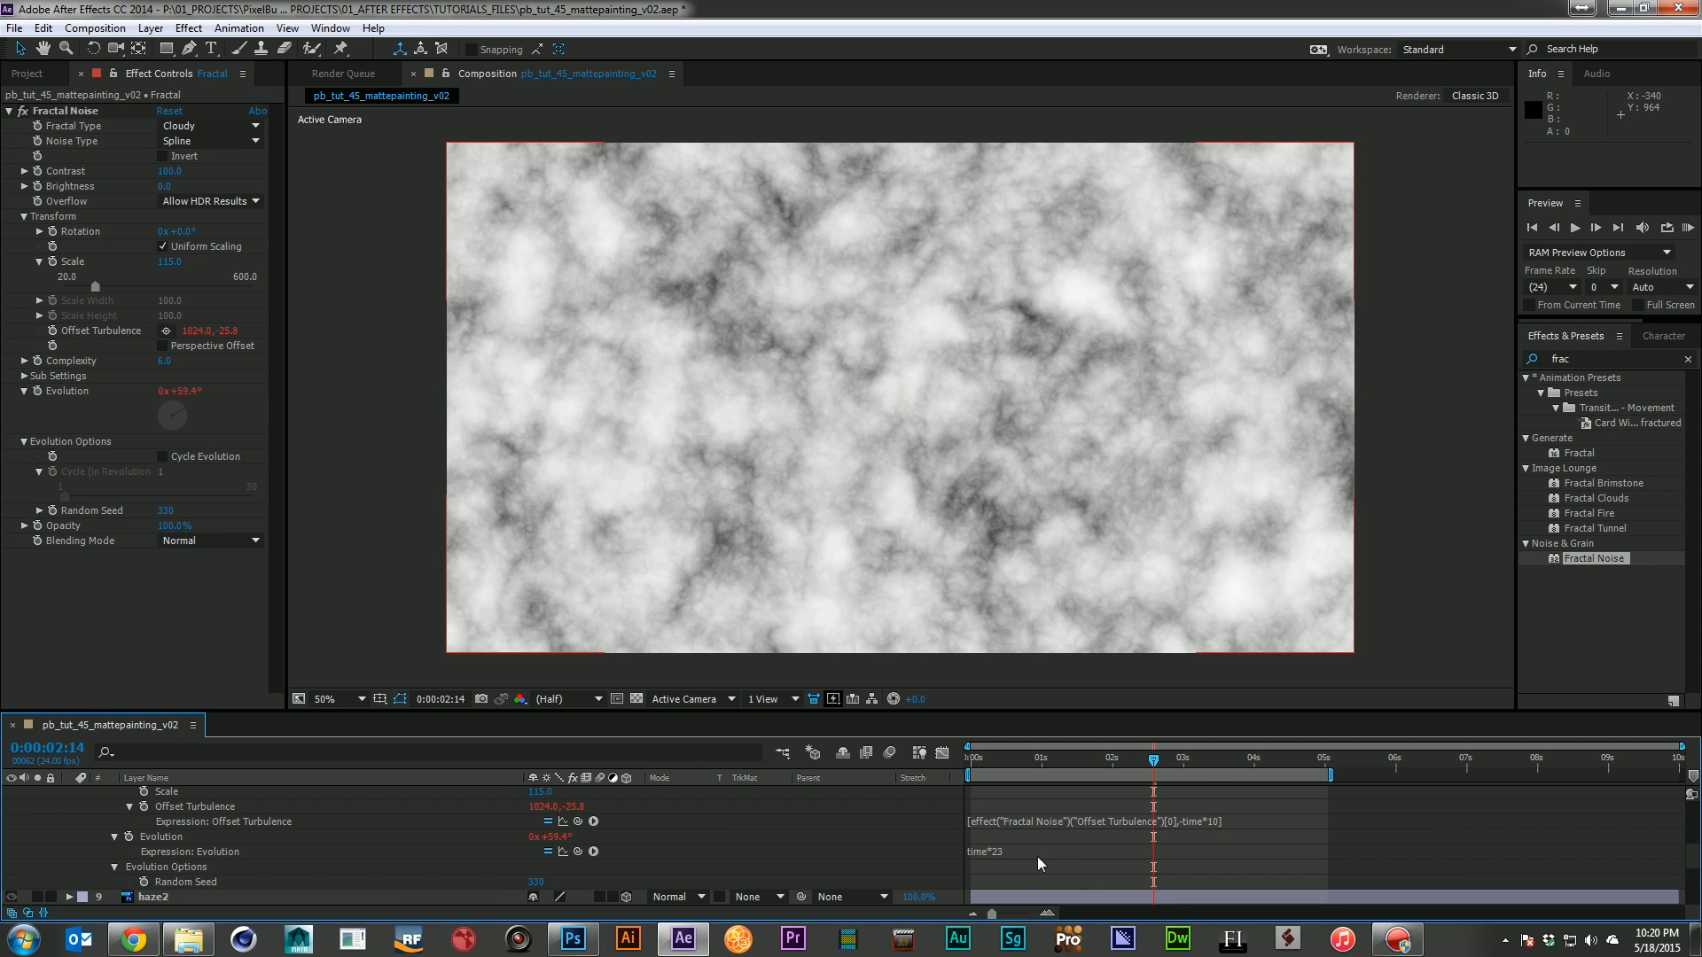
{"action": "left_click", "coordinate": [1076, 854]}
{"action": "left_click", "coordinate": [1096, 850]}
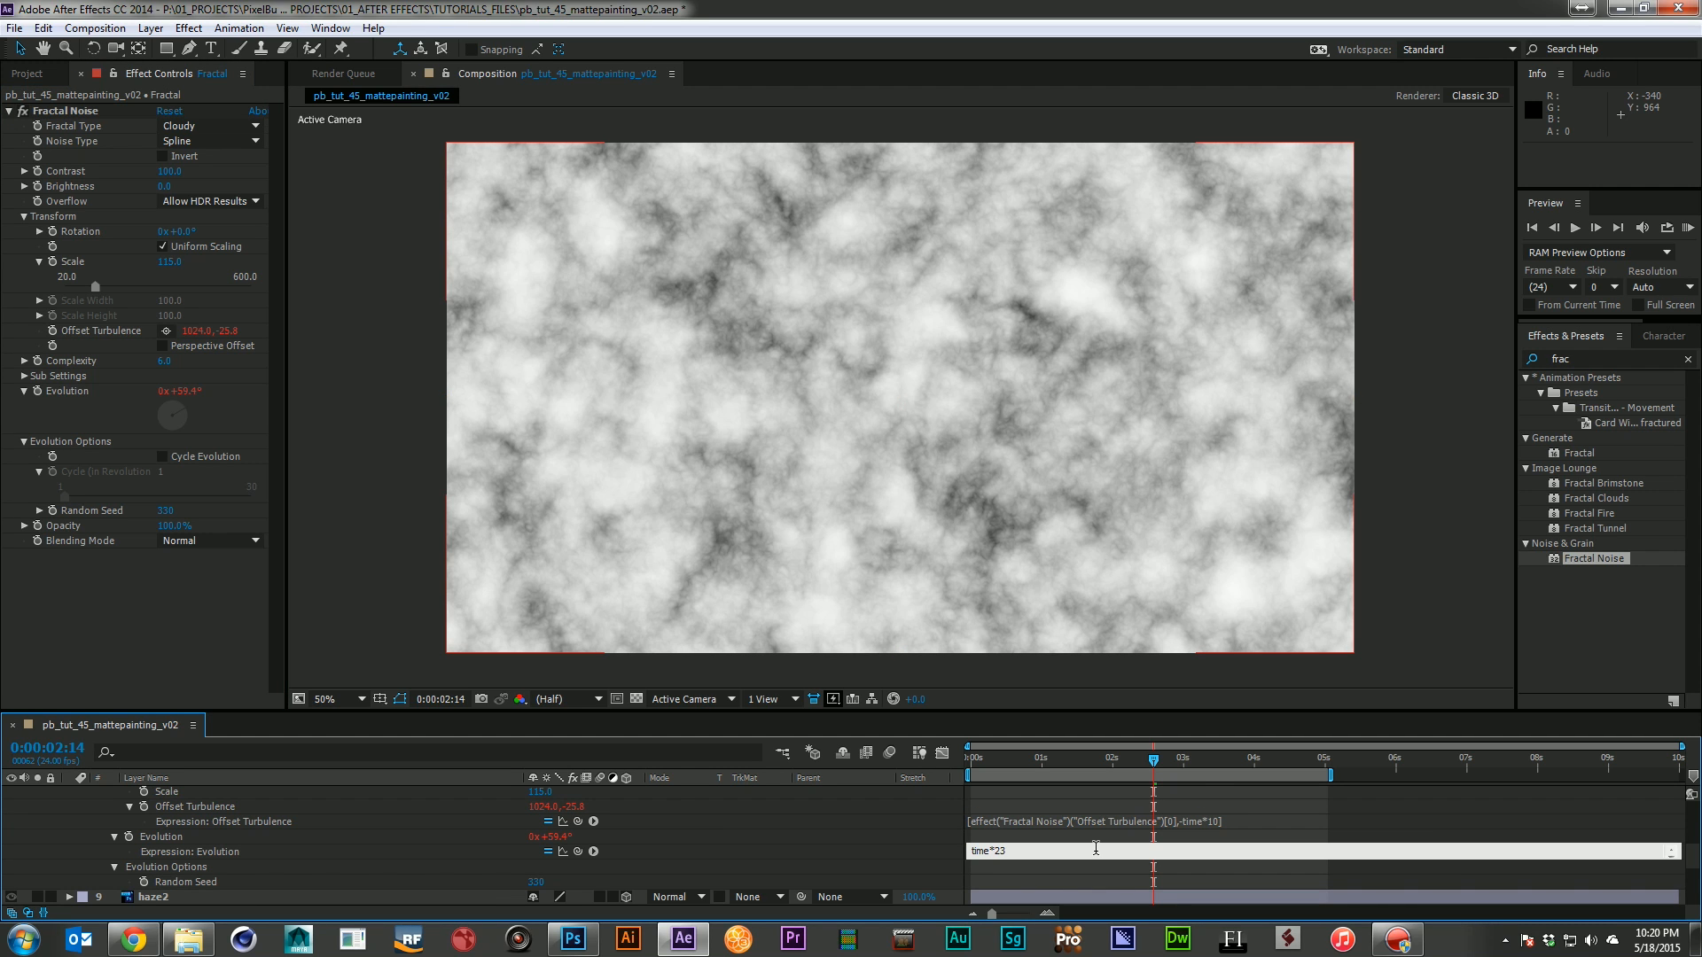
{"action": "left_click", "coordinate": [877, 812]}
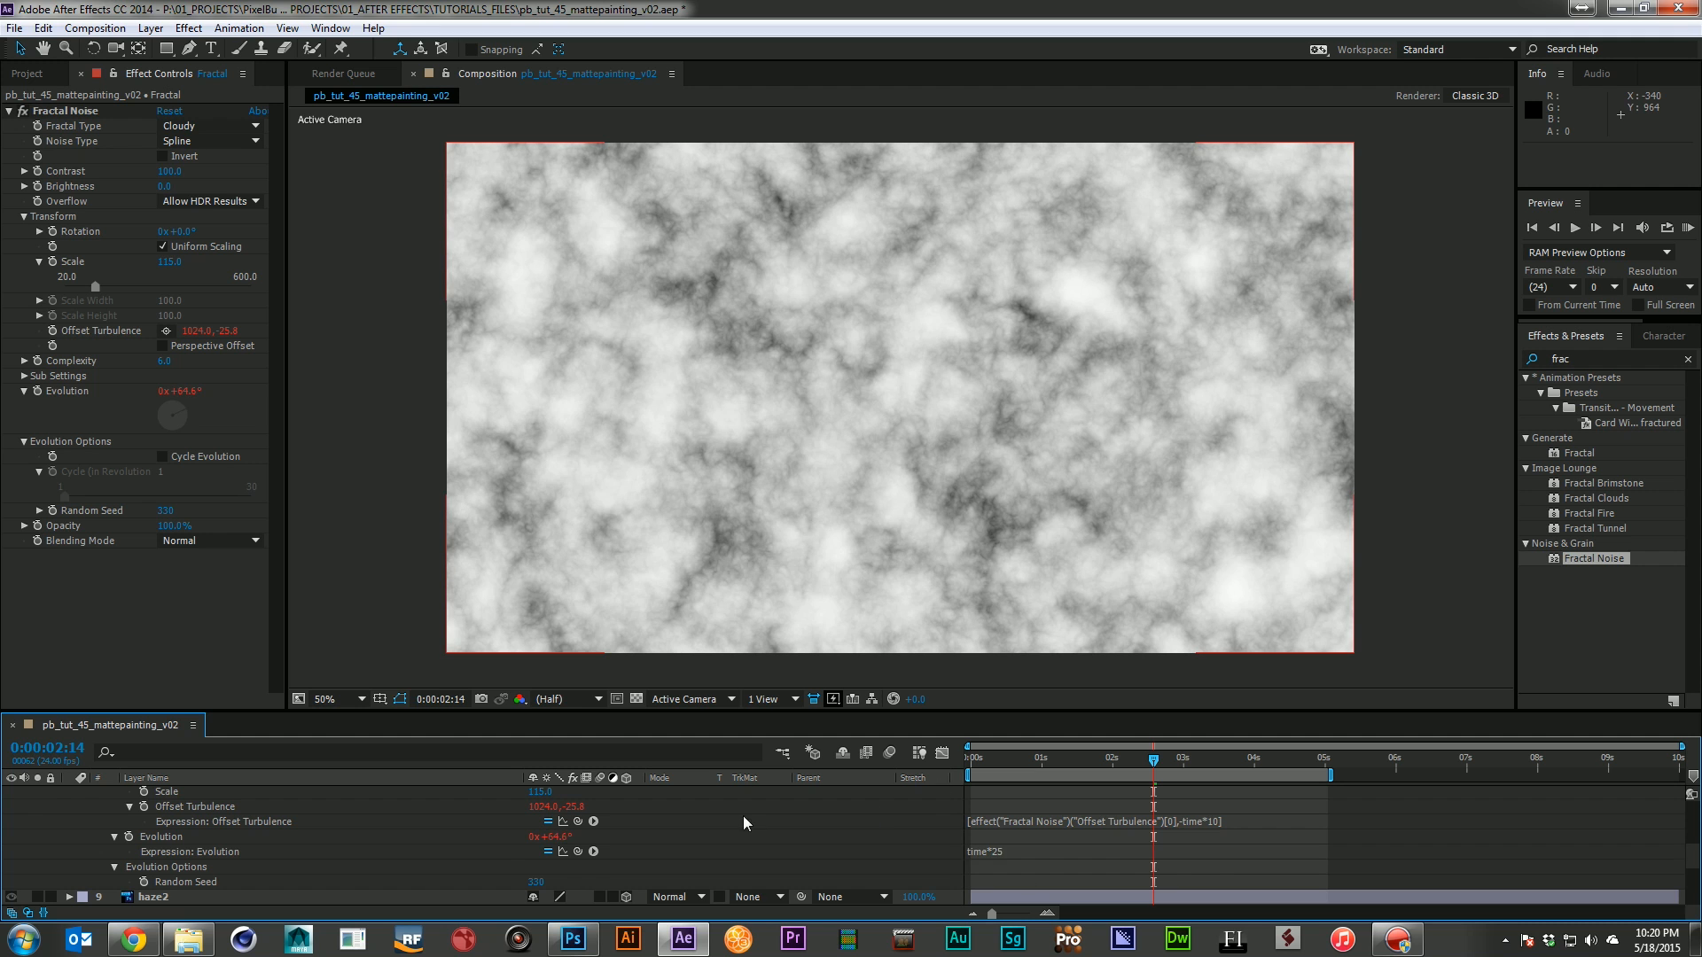
Collapse the newest Fractal copy's properties and set haze2's track matte to Luma Matte using that Fractal layer
{"action": "scroll", "coordinate": [459, 860], "scroll_direction": "up", "scroll_amount": 5}
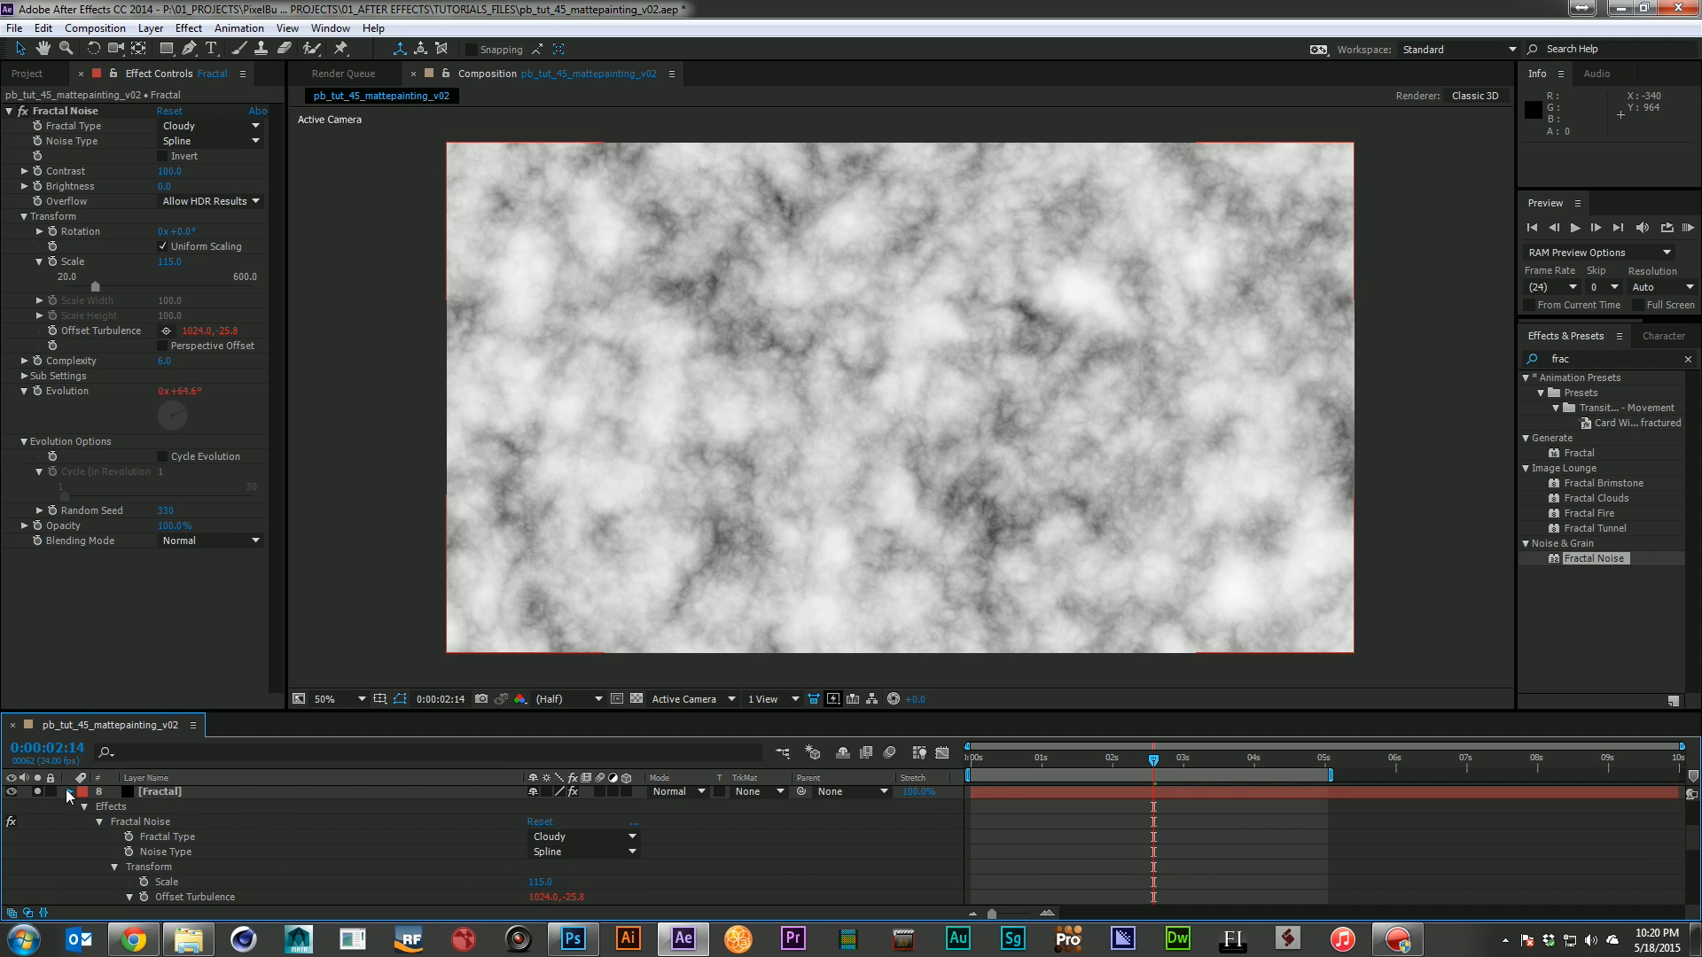
{"action": "left_click", "coordinate": [69, 792]}
{"action": "left_click", "coordinate": [151, 806]}
{"action": "left_click", "coordinate": [778, 806]}
{"action": "left_click", "coordinate": [816, 782]}
{"action": "scroll", "coordinate": [141, 833], "scroll_direction": "up", "scroll_amount": 3}
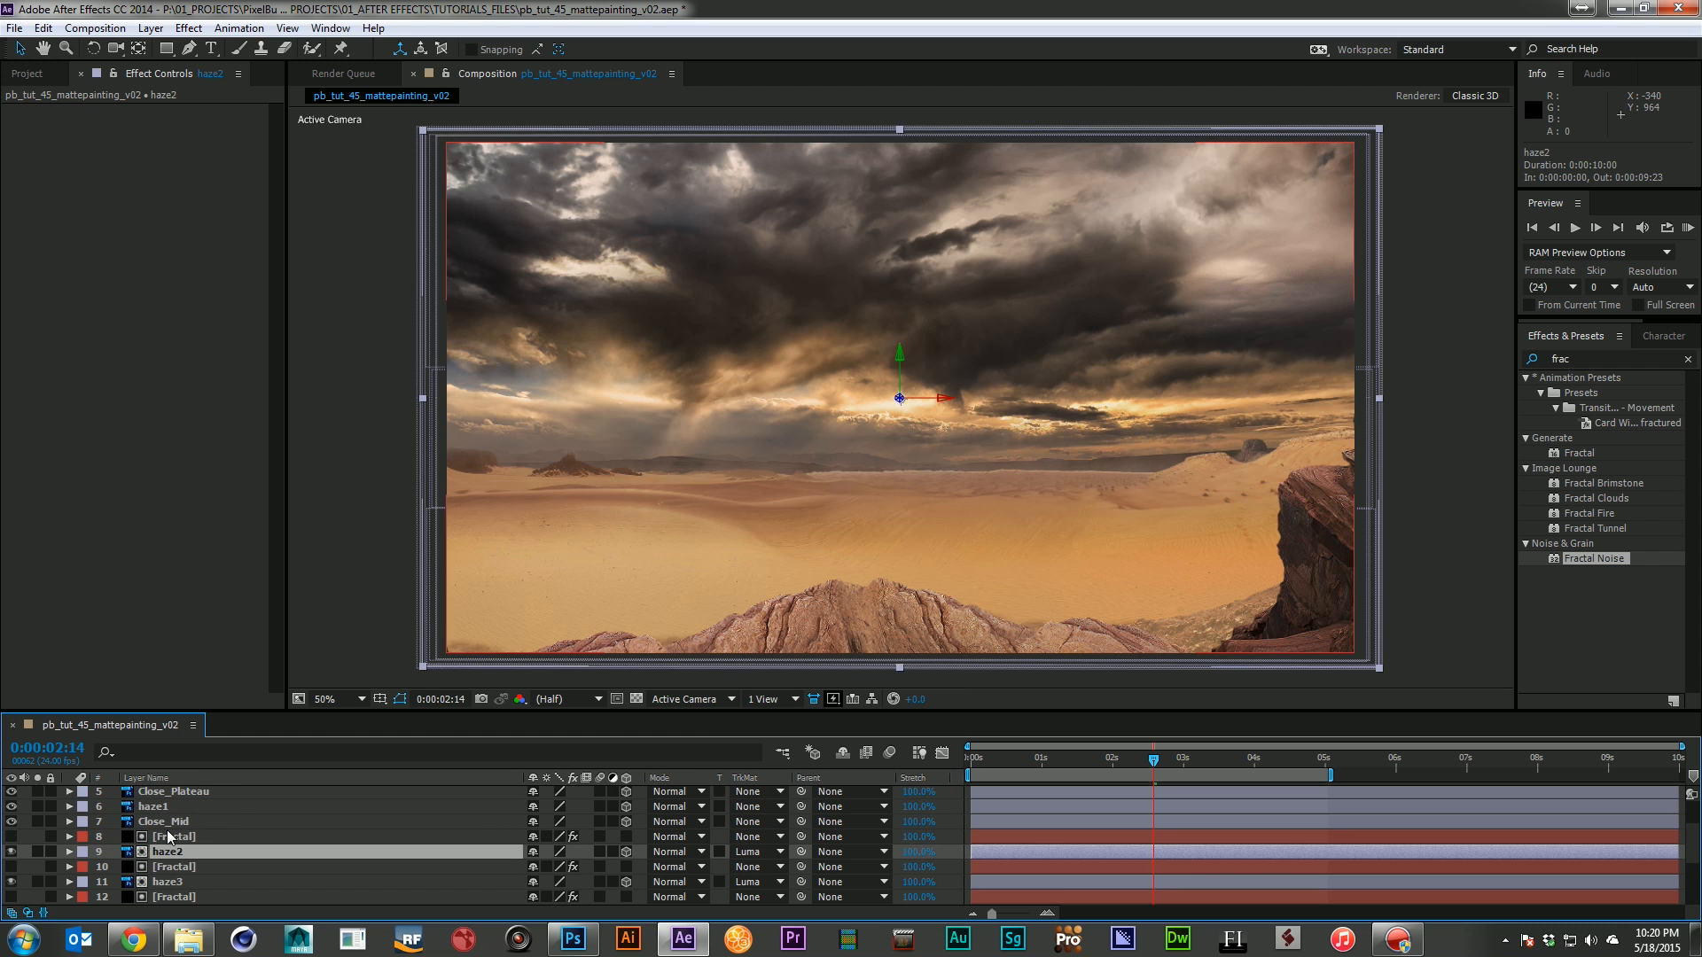
RAM preview the composition to check the haze2 movement with its luma matte
{"action": "key", "text": "KP_0"}
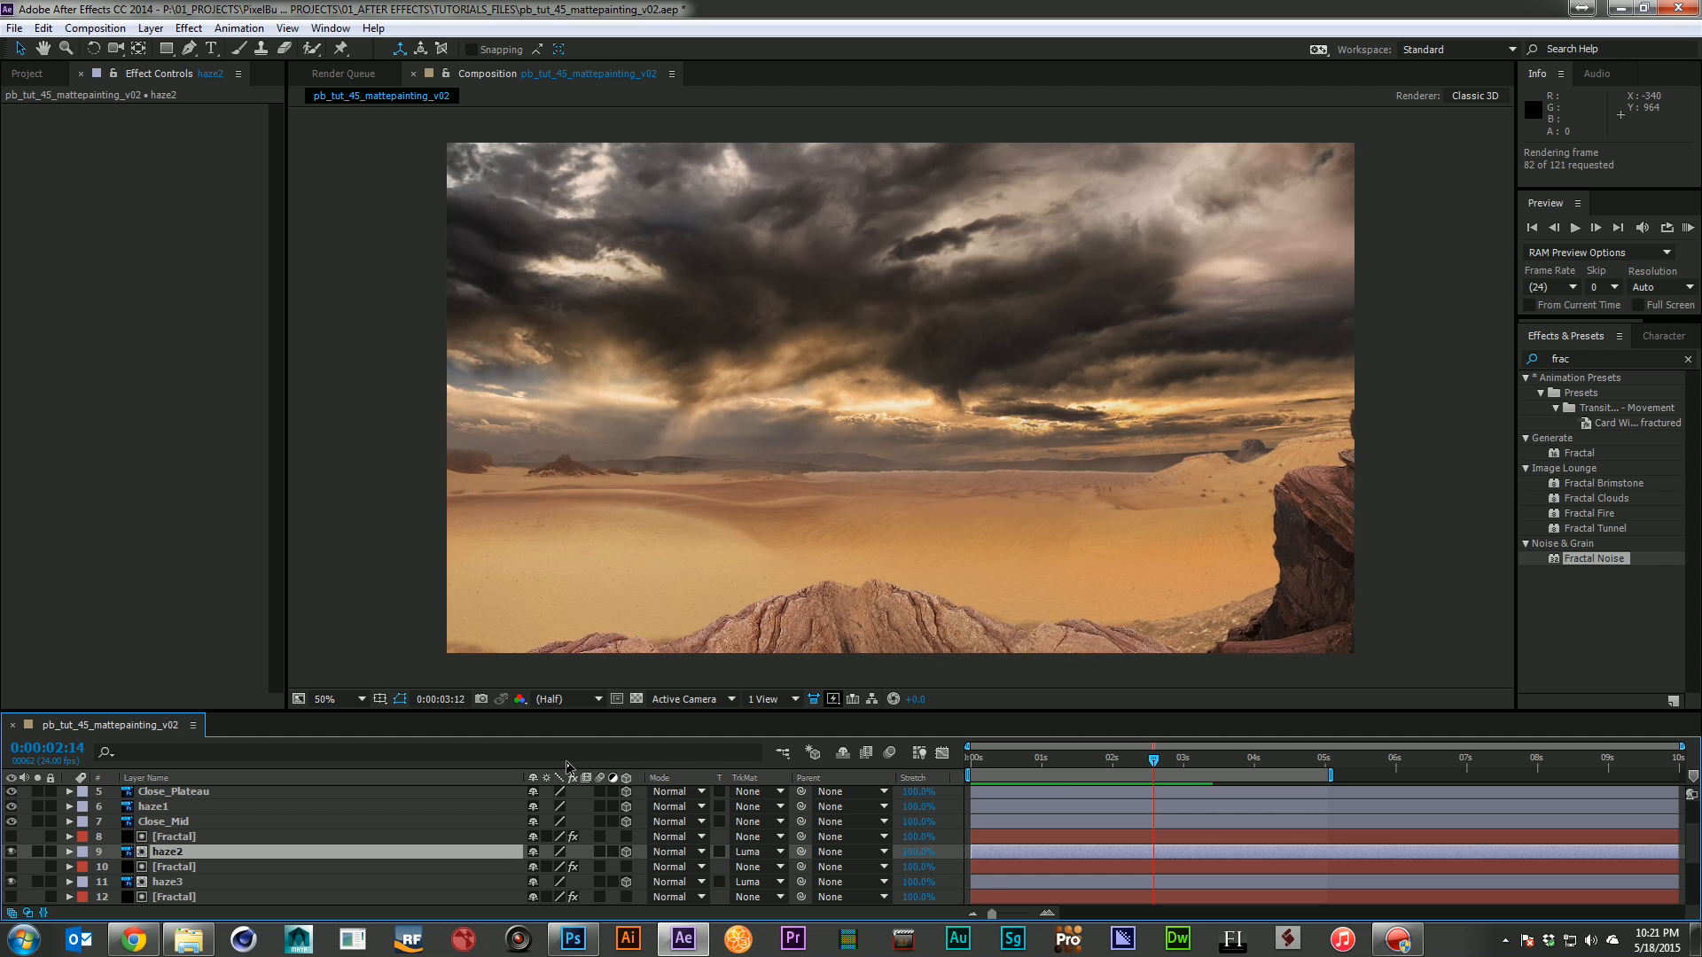
{"action": "key", "text": "space"}
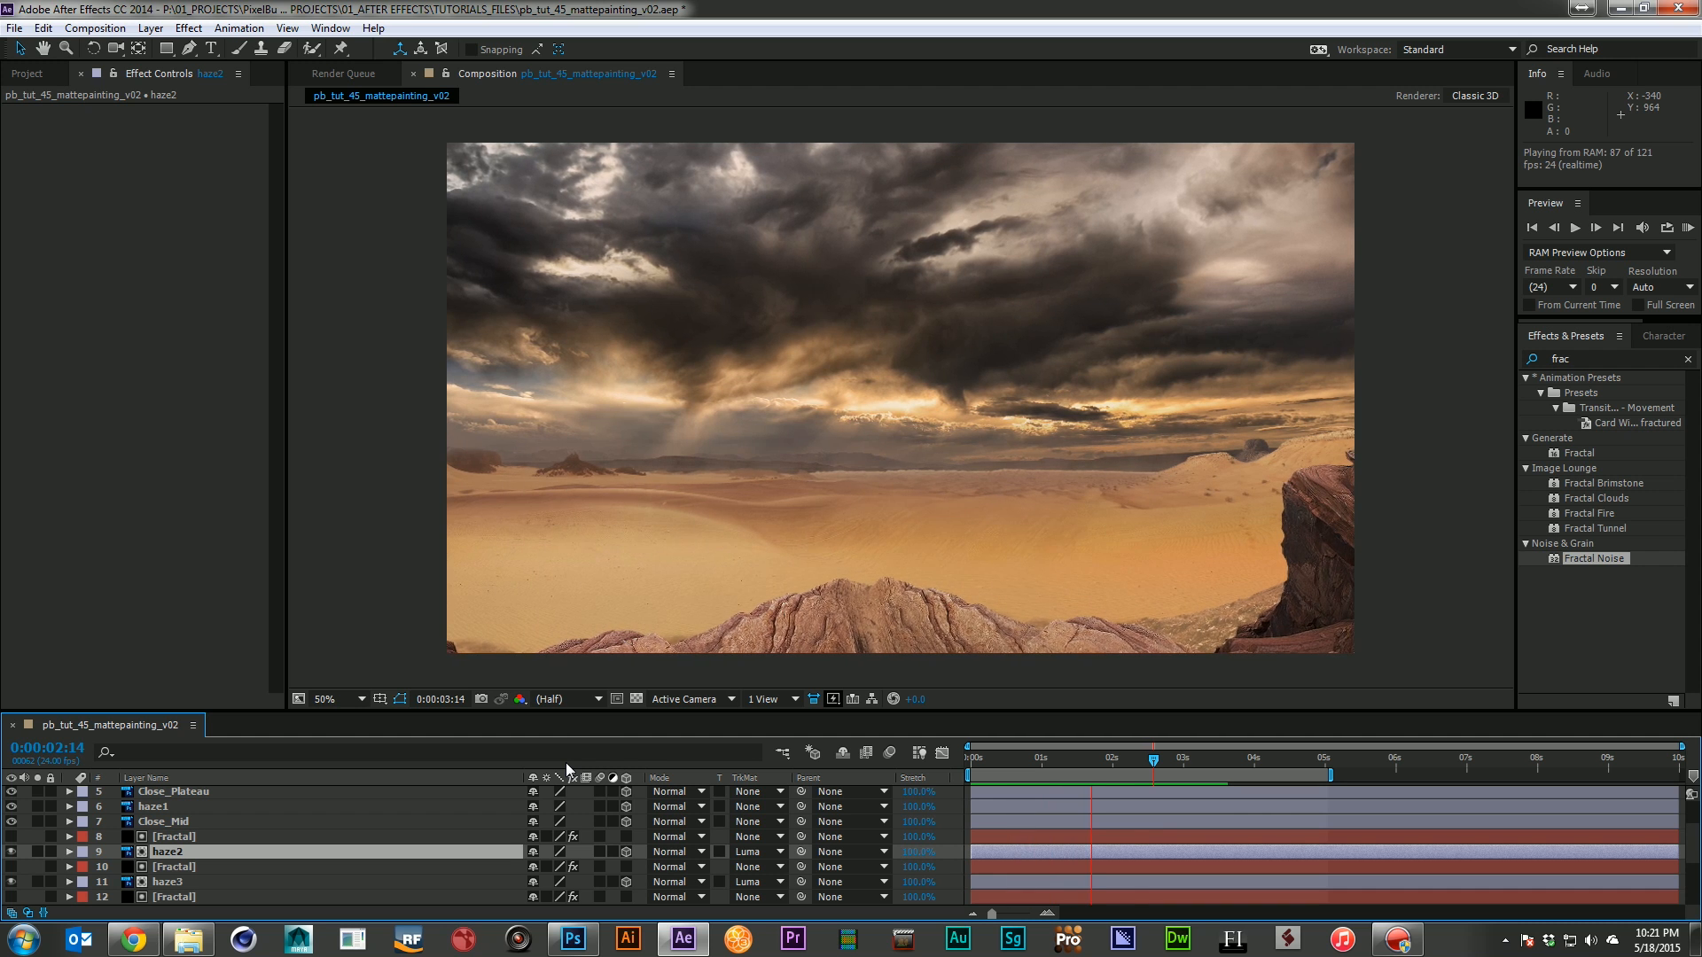
{"action": "key", "text": "space"}
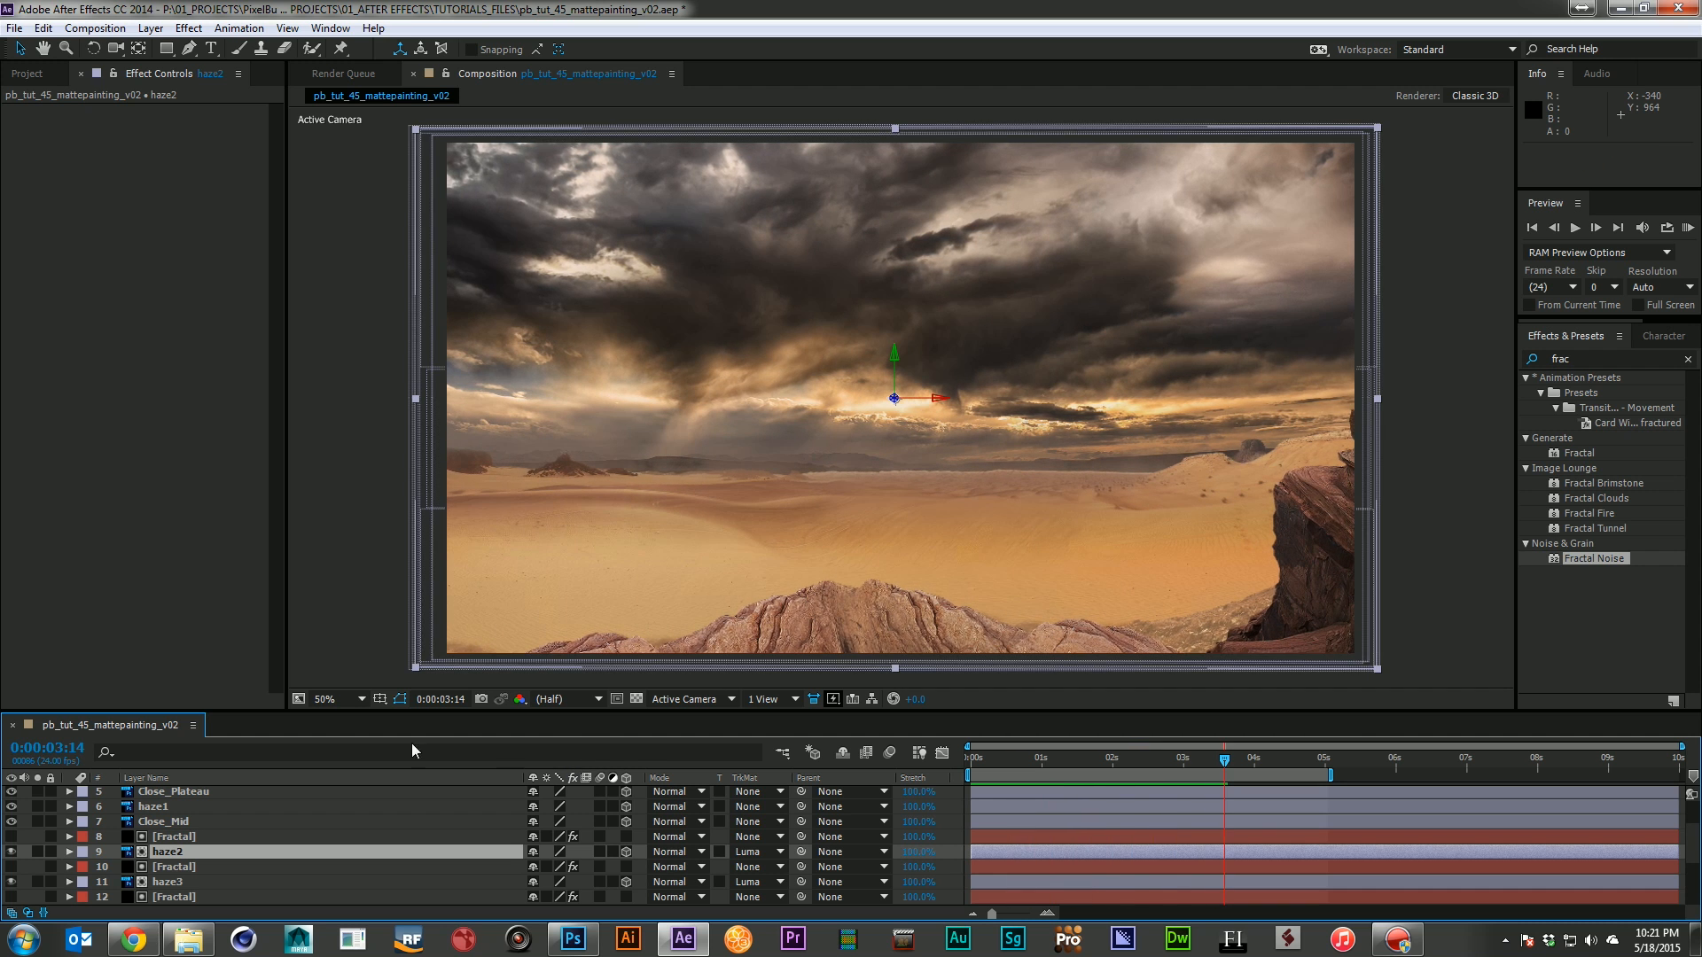
Duplicate the Fractal layer above haze2 and place the copy directly above haze1
{"action": "scroll", "coordinate": [330, 865], "scroll_direction": "up", "scroll_amount": 1}
{"action": "left_click", "coordinate": [129, 853]}
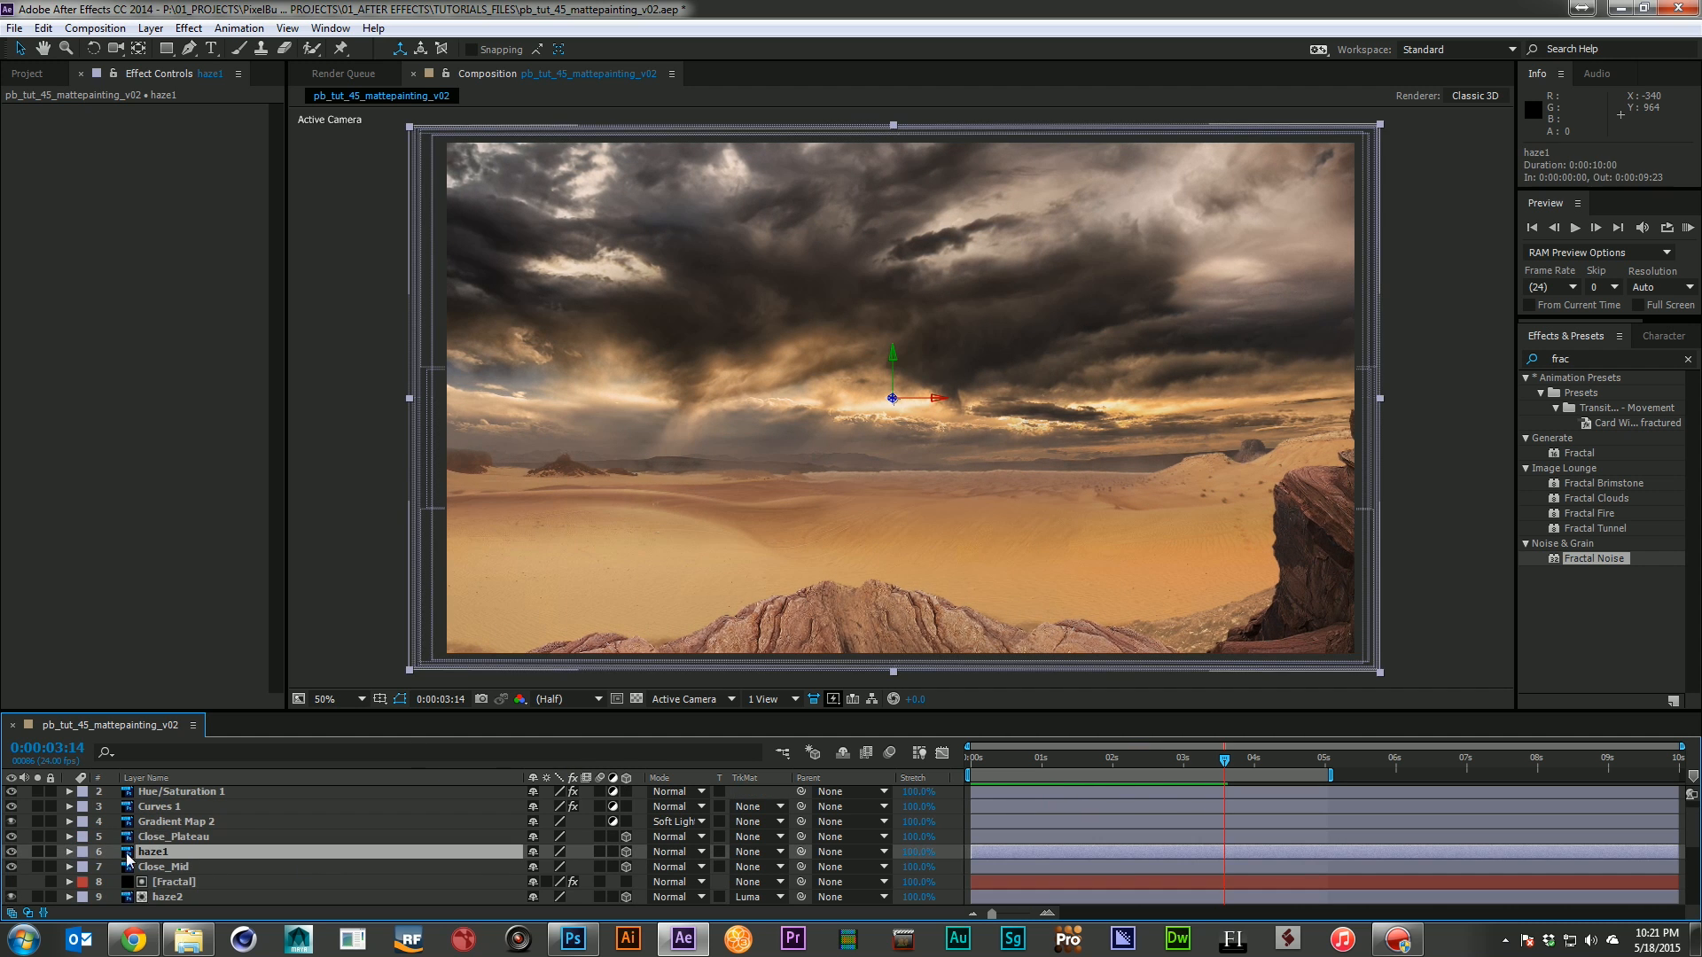
{"action": "left_click", "coordinate": [11, 852]}
{"action": "left_click", "coordinate": [10, 852]}
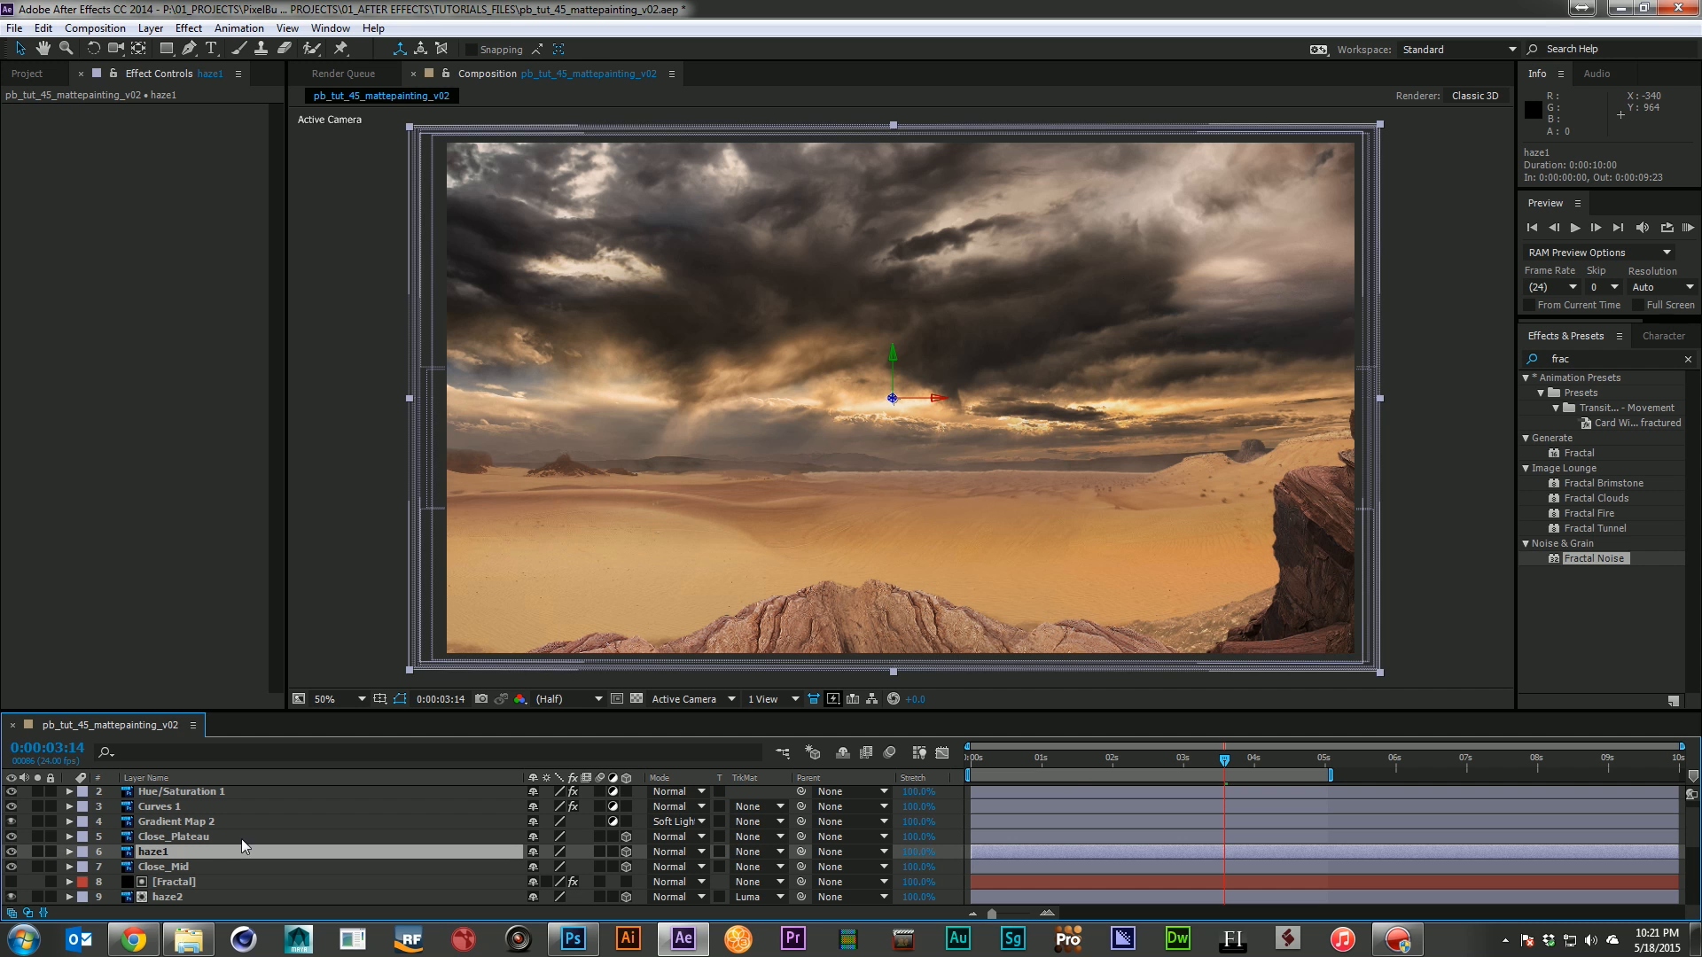
{"action": "left_click", "coordinate": [173, 882]}
{"action": "key", "text": "ctrl+d"}
{"action": "left_click_drag", "start_coordinate": [182, 882], "coordinate": [187, 851]}
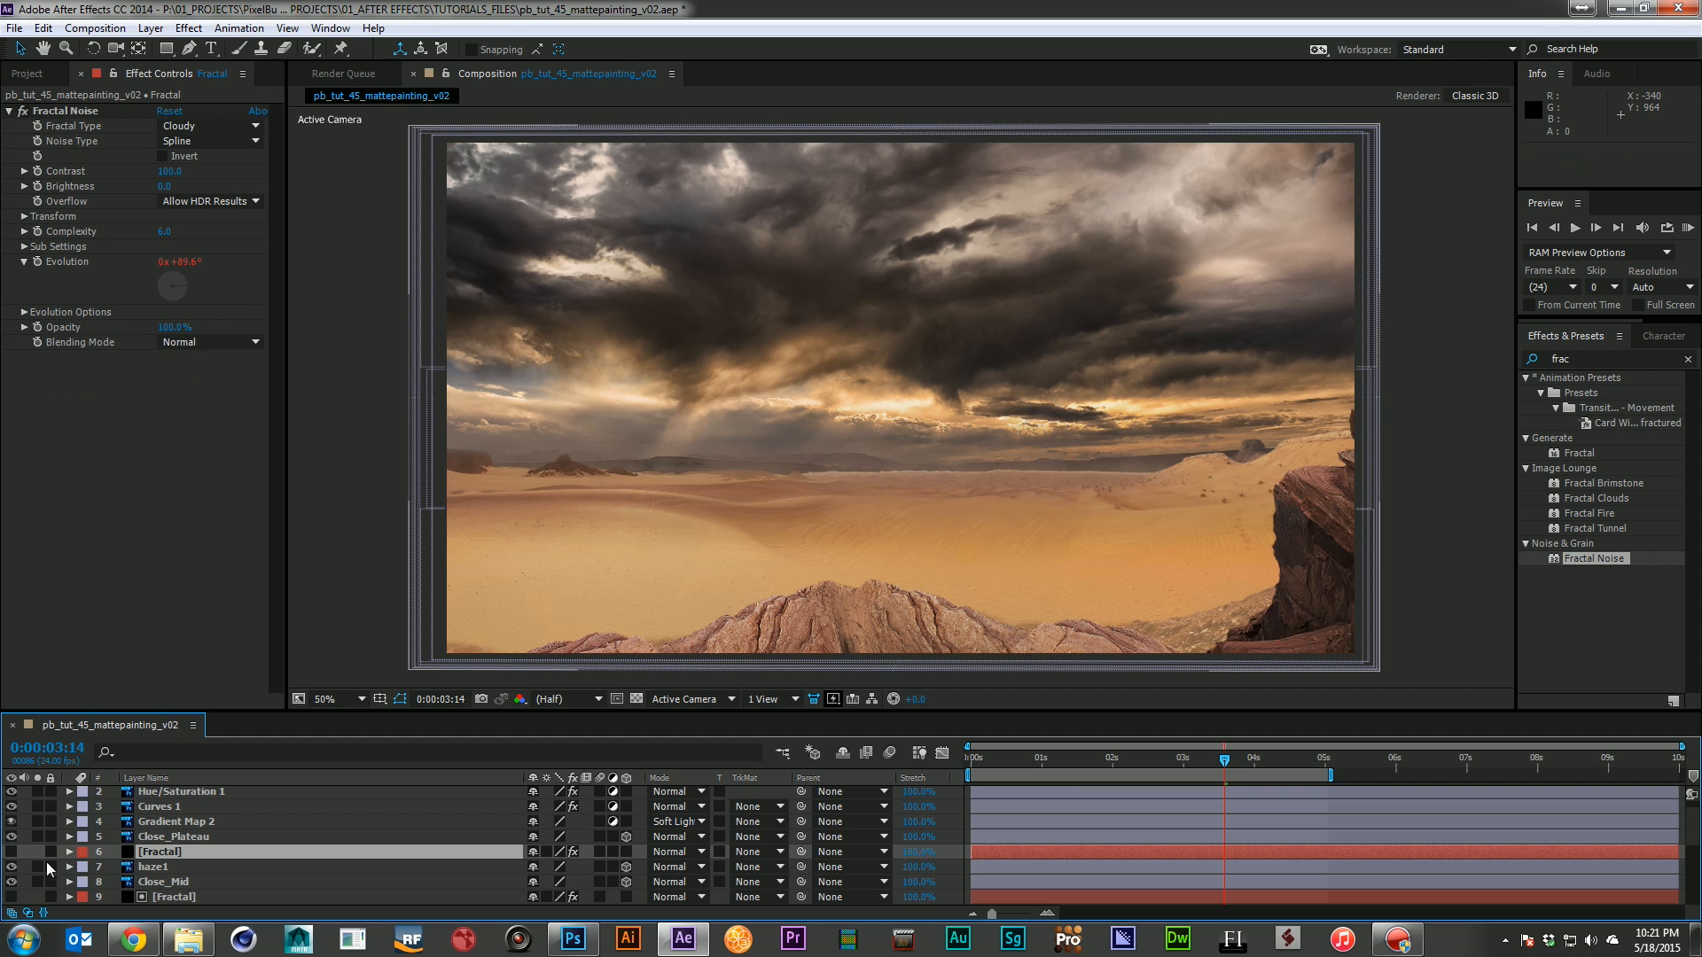
Set the Fractal Noise scale to 125 and the random seed to 440 on the copy above haze1
{"action": "left_click", "coordinate": [25, 217]}
{"action": "left_click", "coordinate": [169, 262]}
{"action": "type", "text": "125"}
{"action": "key", "text": "Return"}
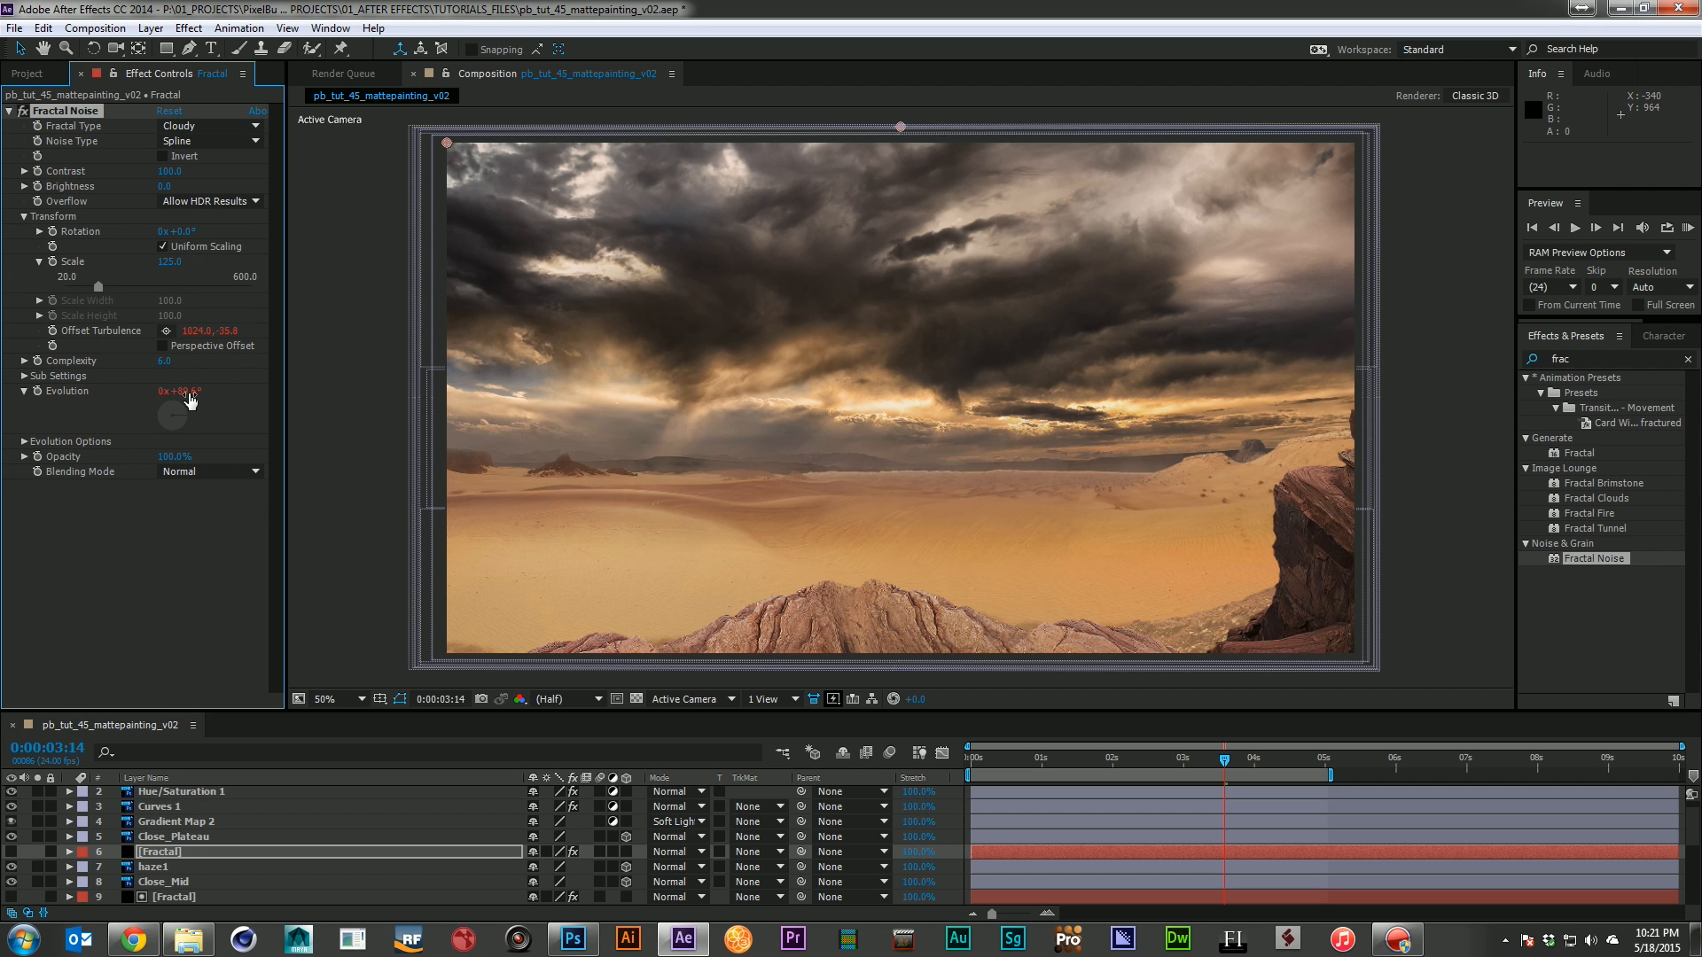
{"action": "left_click", "coordinate": [25, 443]}
{"action": "left_click", "coordinate": [171, 487]}
{"action": "type", "text": "4"}
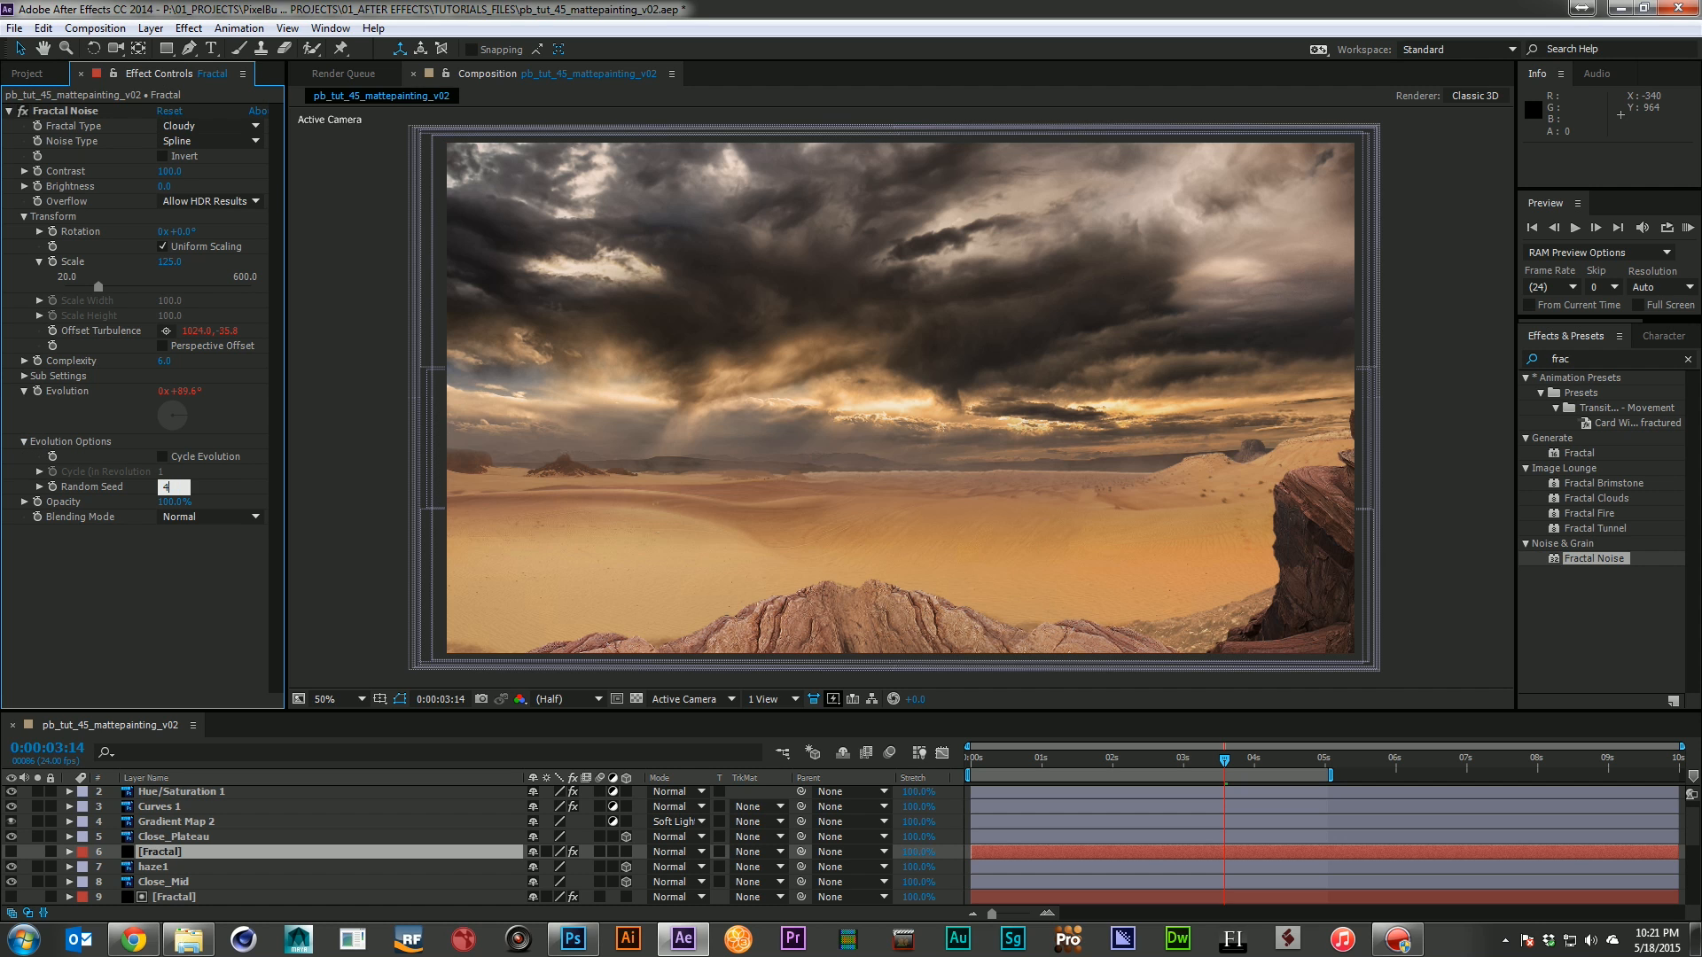
{"action": "type", "text": "40"}
{"action": "key", "text": "Return"}
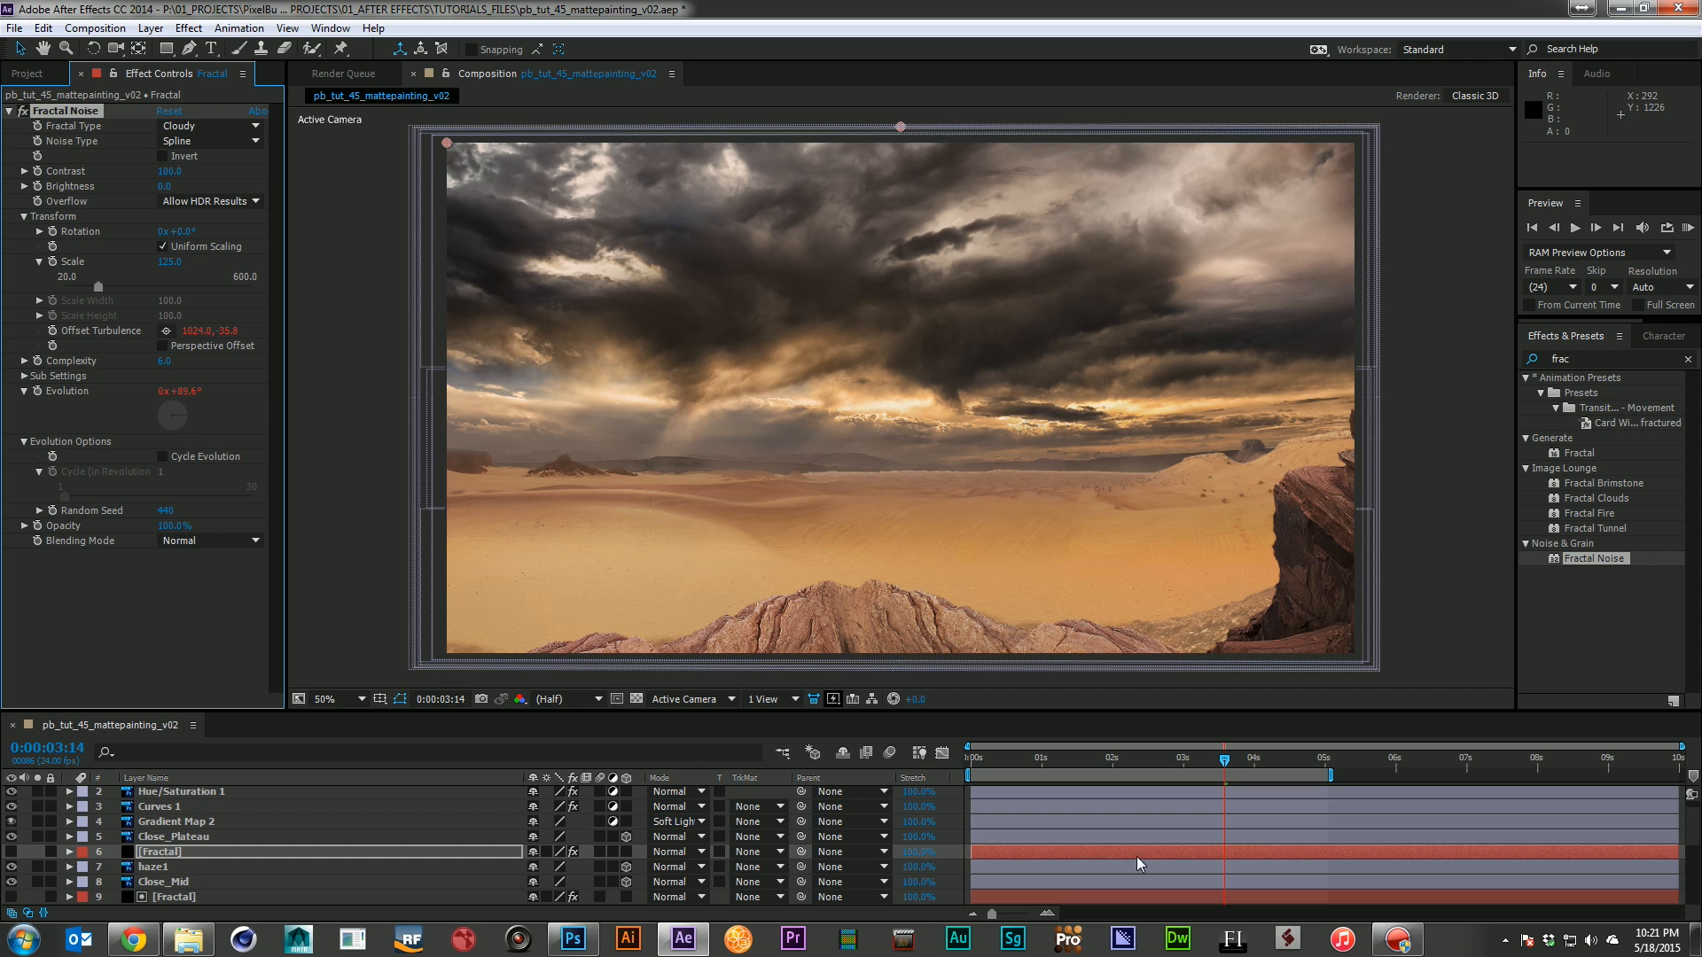
Change this copy's vertical Offset Turbulence term to -time*12 and increase the time multiplier in its Evolution expression
{"action": "key", "text": "u"}
{"action": "key", "text": "u"}
{"action": "scroll", "coordinate": [1176, 854], "scroll_direction": "down", "scroll_amount": 3}
{"action": "left_click", "coordinate": [1202, 837]}
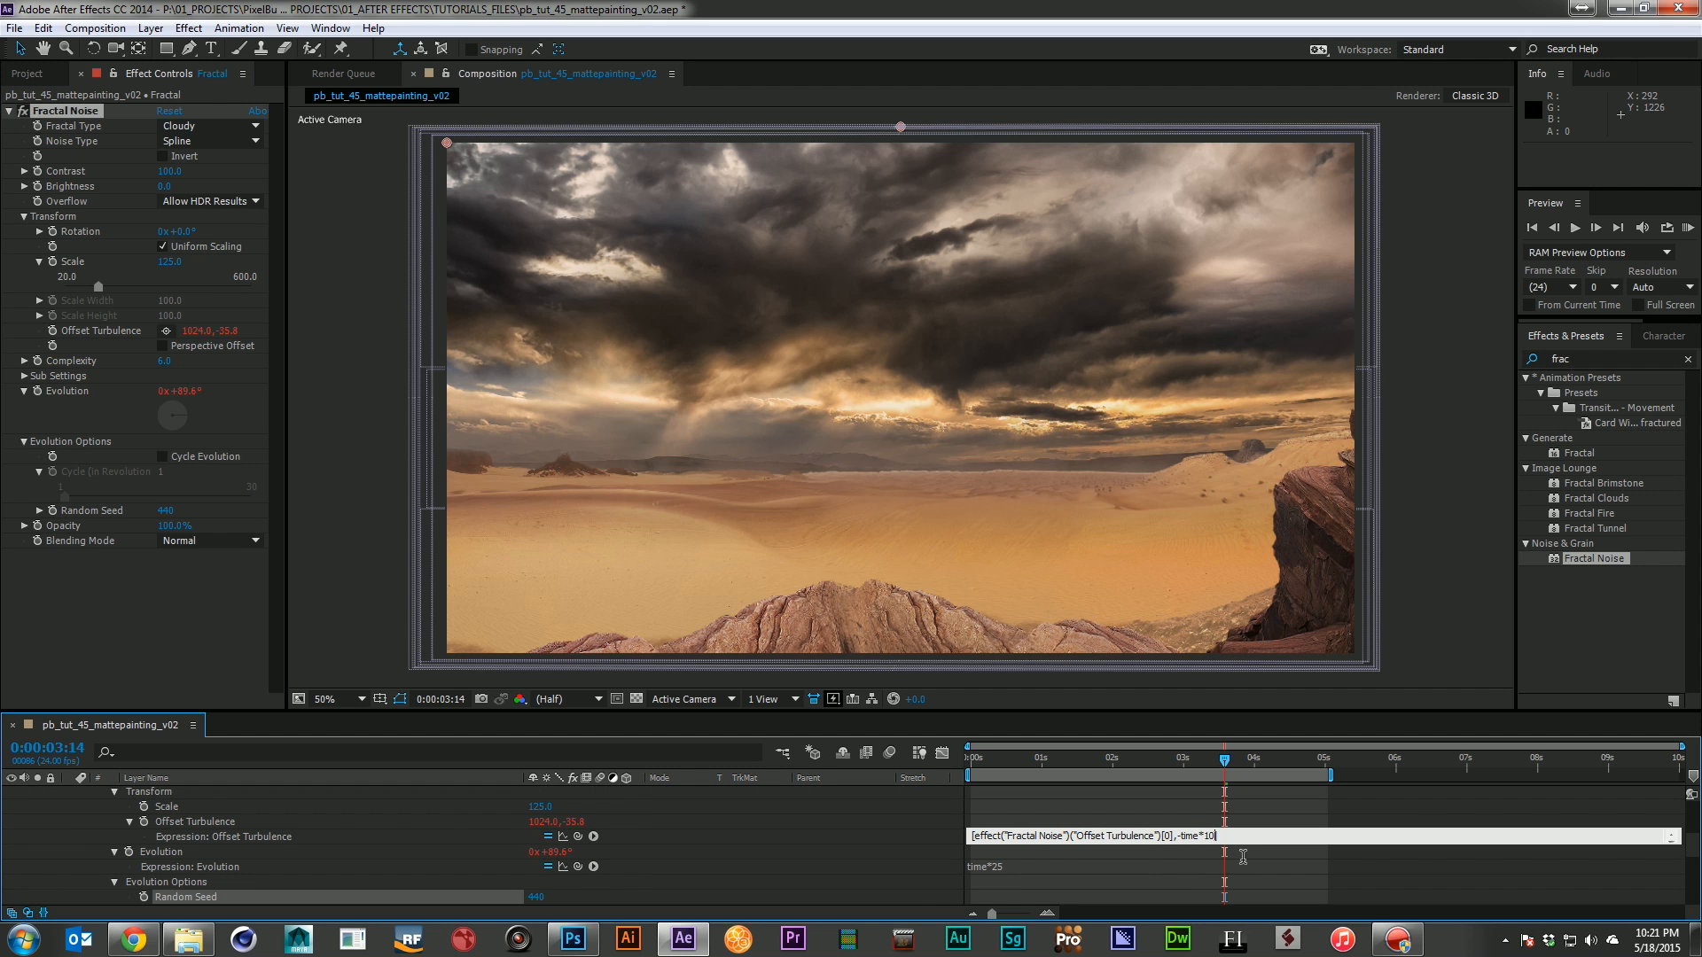
{"action": "left_click", "coordinate": [1009, 865]}
{"action": "left_click", "coordinate": [1042, 869]}
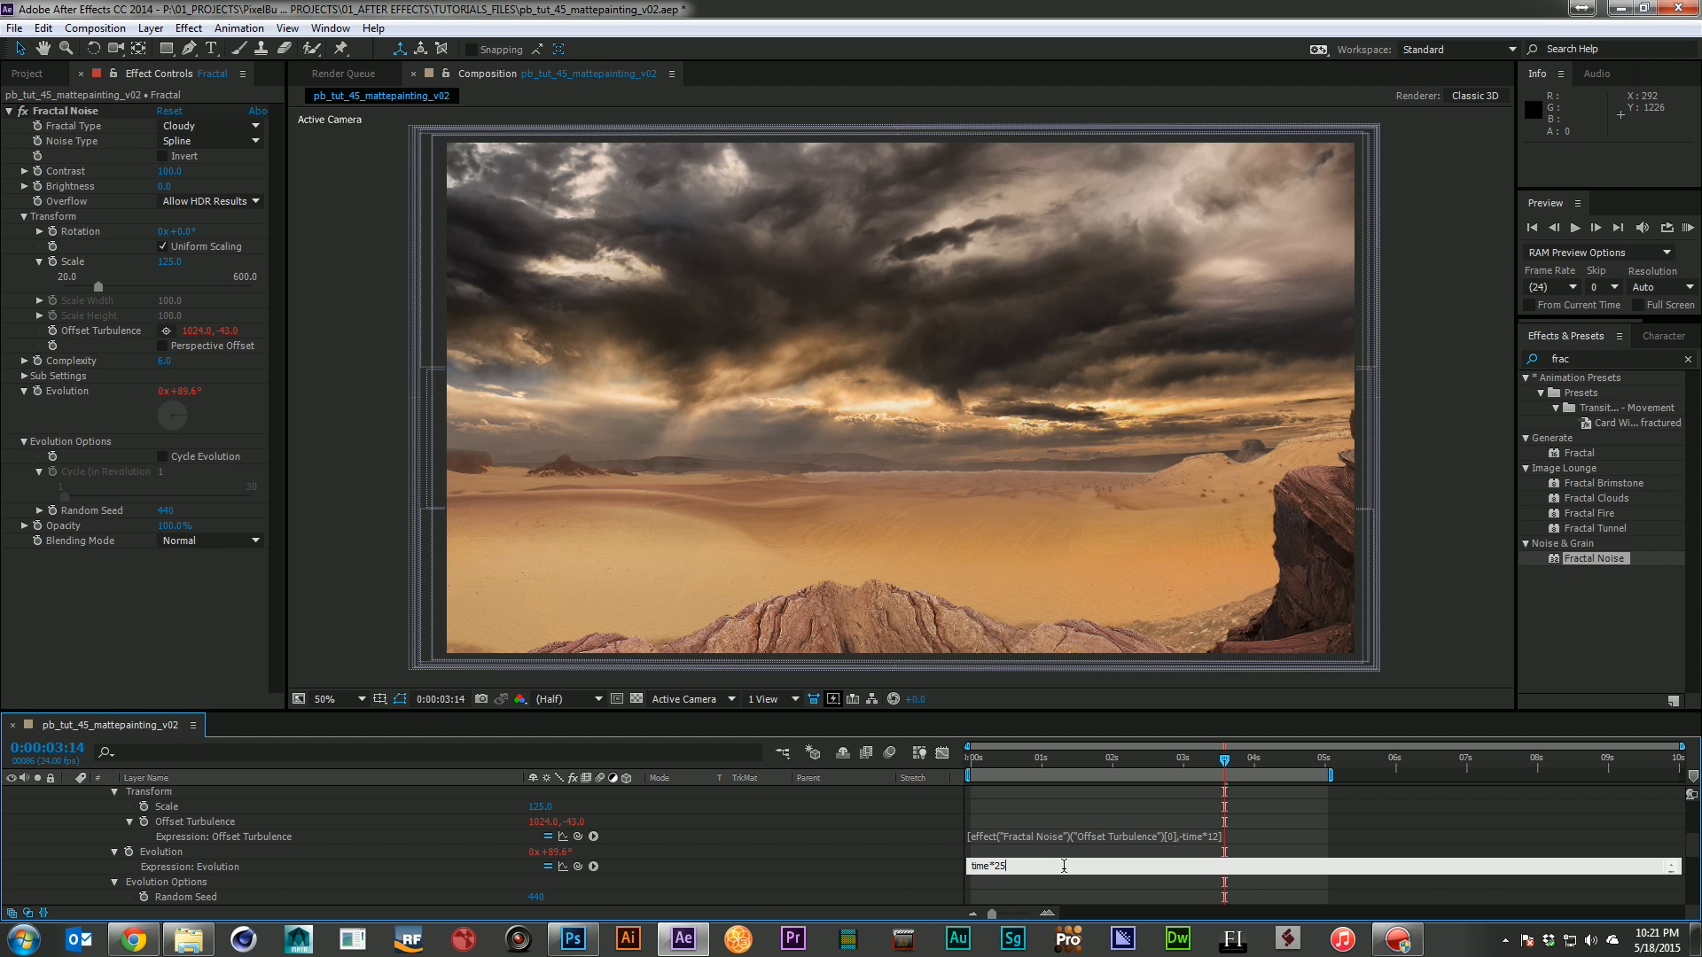
{"action": "left_click", "coordinate": [881, 837]}
Collapse this Fractal copy's properties and set haze1's track matte to Luma Matte using it
{"action": "key", "text": "e"}
{"action": "left_click", "coordinate": [70, 868]}
{"action": "left_click", "coordinate": [152, 883]}
{"action": "left_click", "coordinate": [749, 887]}
{"action": "left_click", "coordinate": [788, 846]}
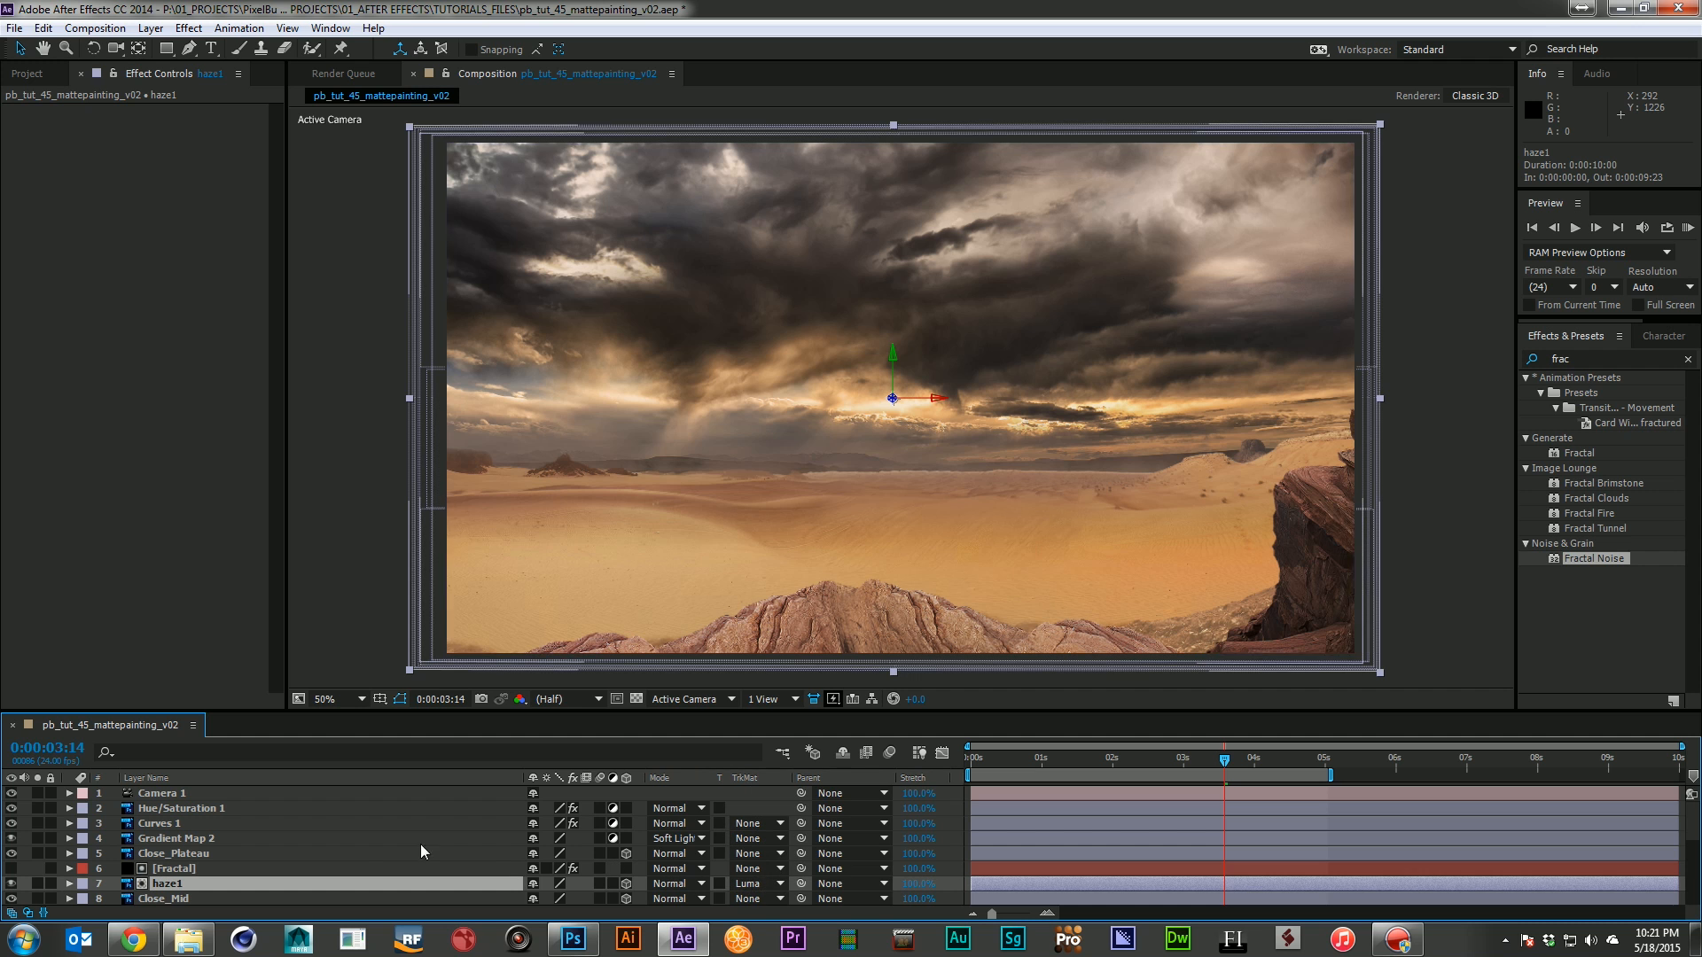
RAM preview the composition to check the haze1 movement with its luma matte
{"action": "key", "text": "KP_0"}
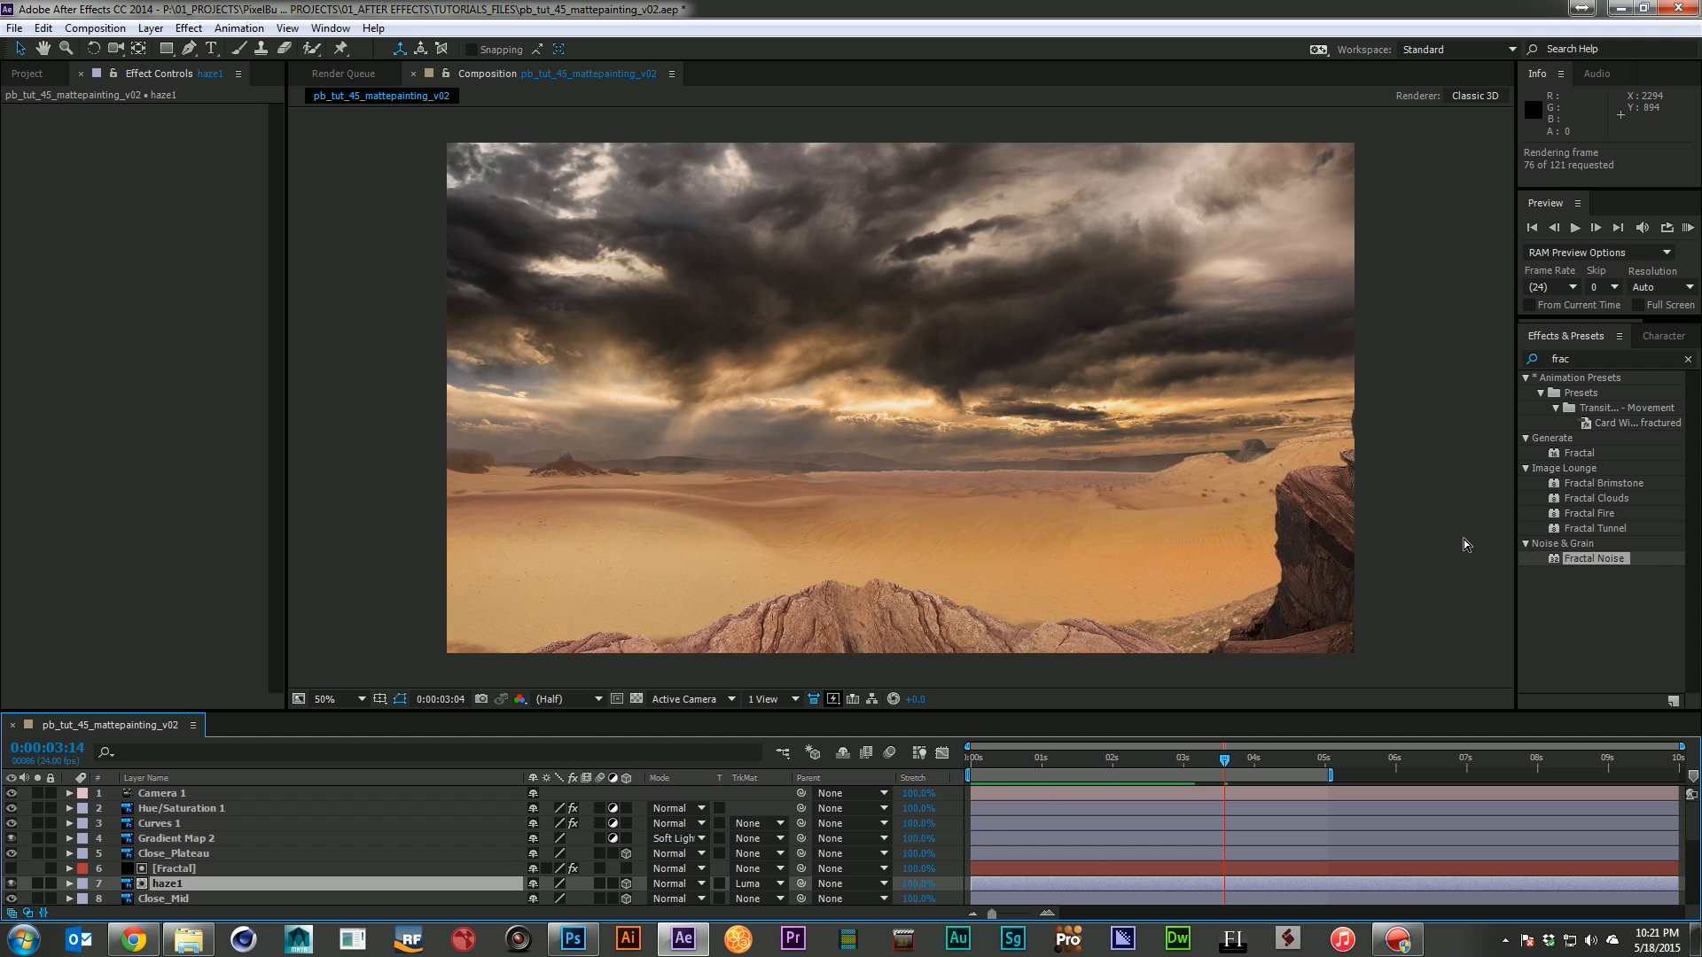
{"action": "key", "text": "space"}
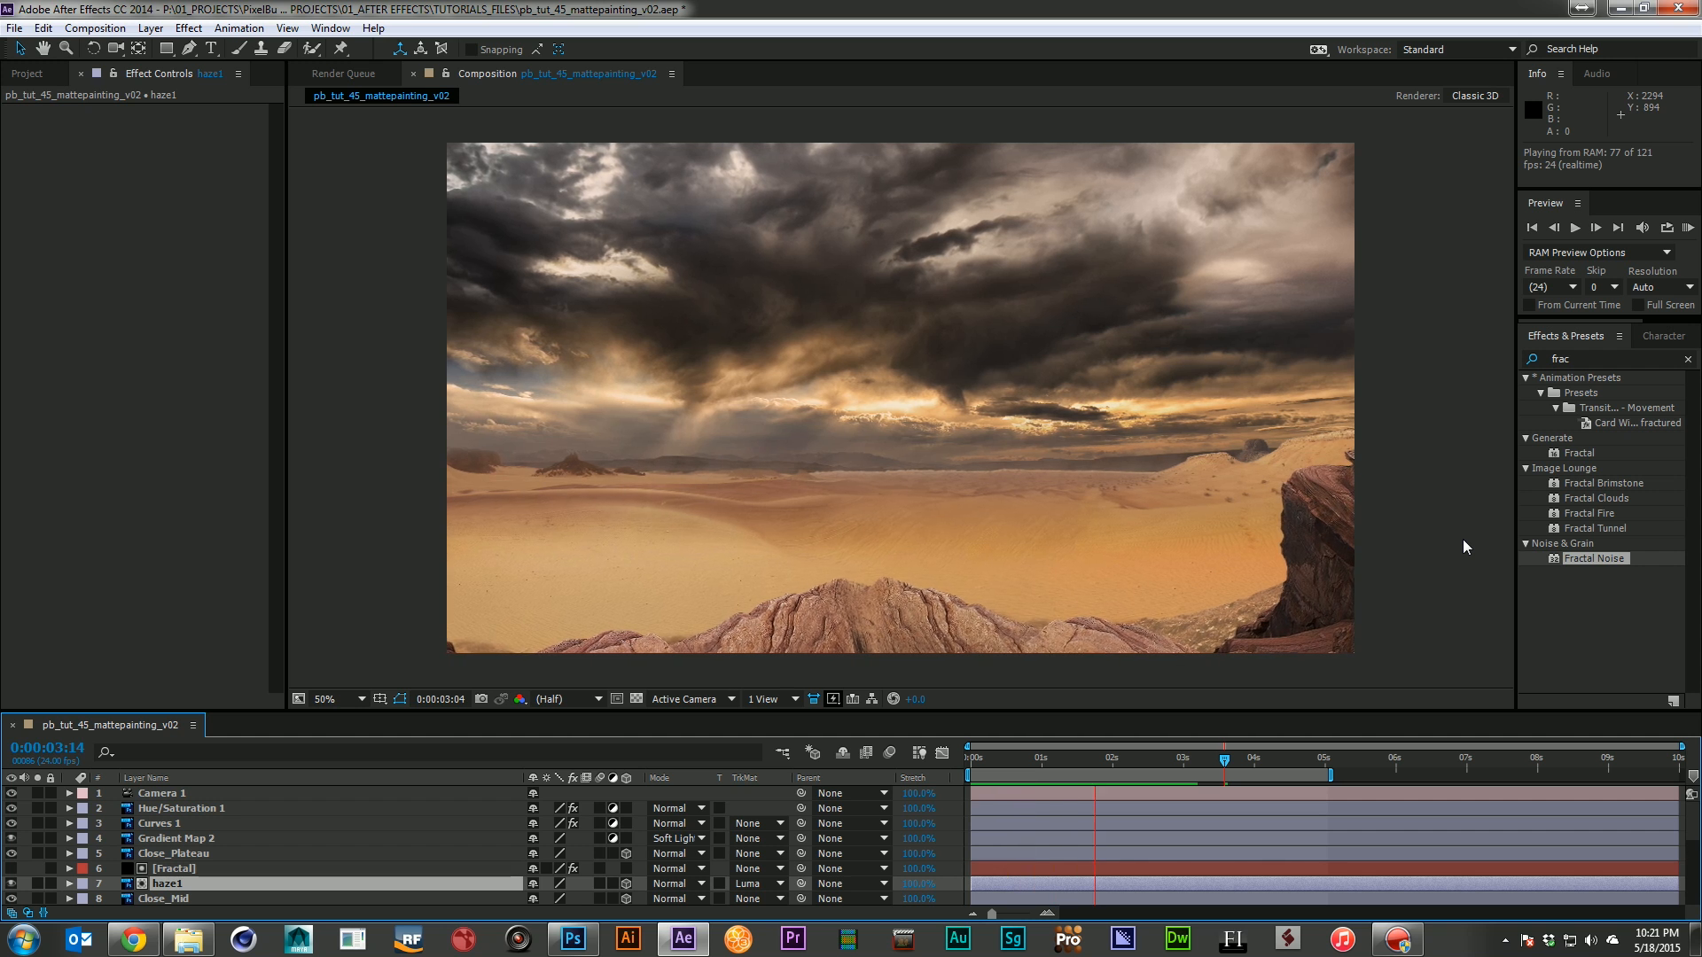
{"action": "key", "text": "space"}
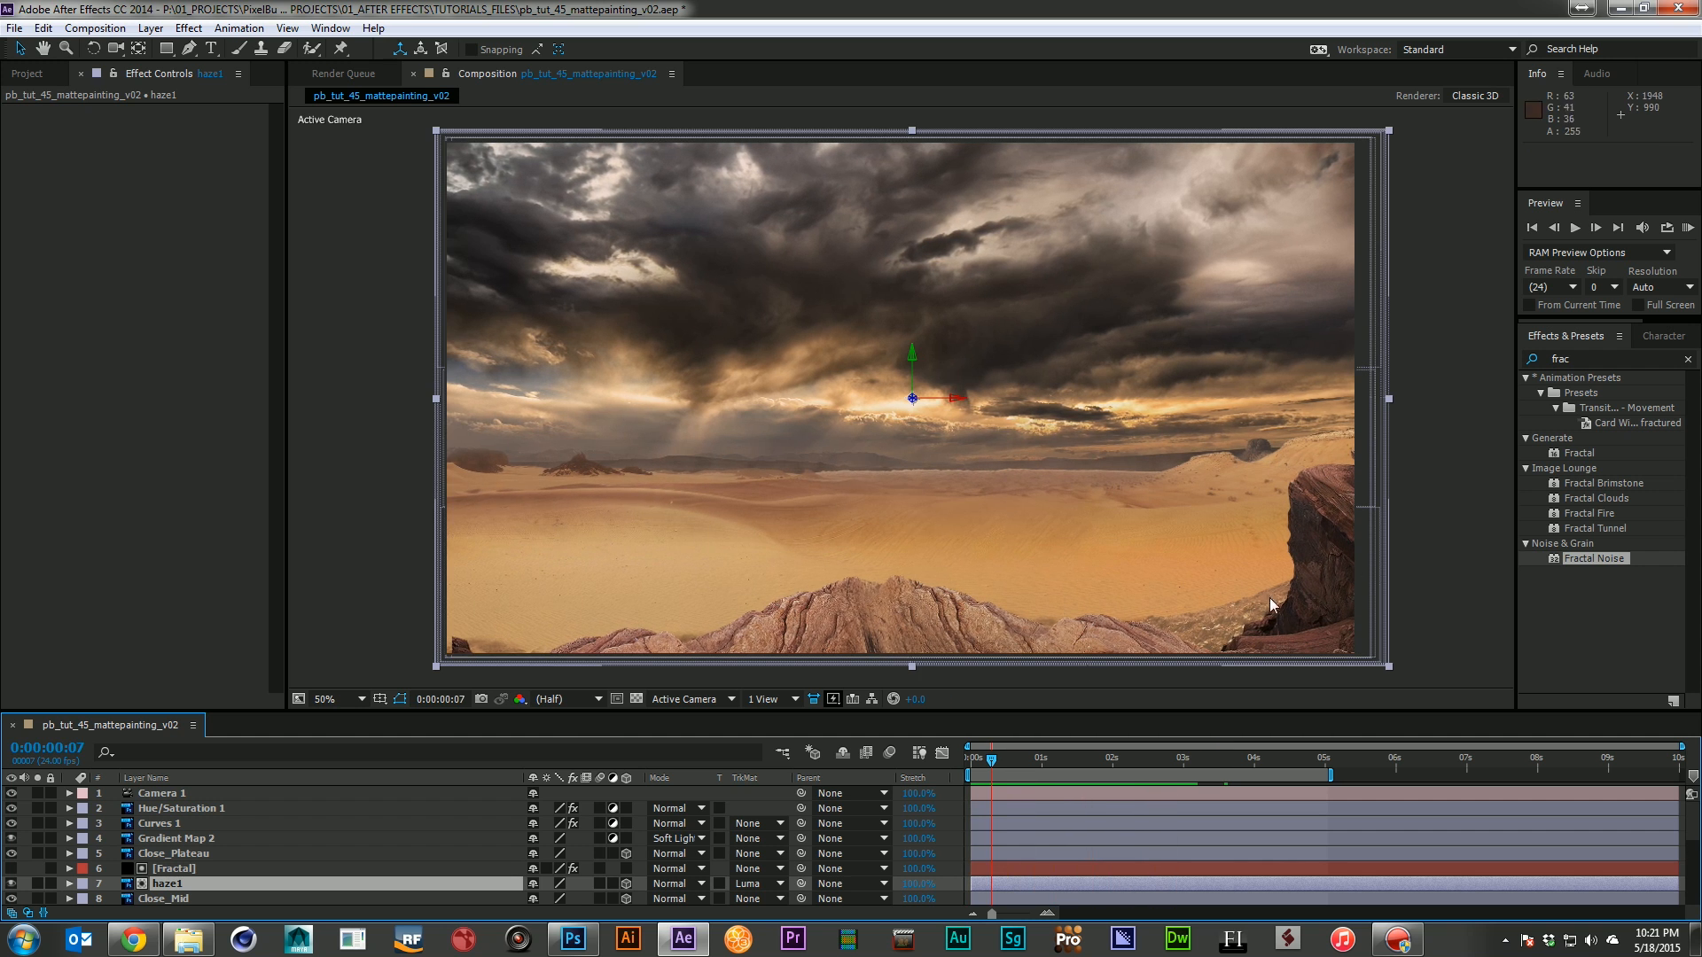
Show the Fractal layer above haze1, set its Fractal Noise contrast to 110 and brightness to -19, and hide it again
{"action": "left_click", "coordinate": [218, 870]}
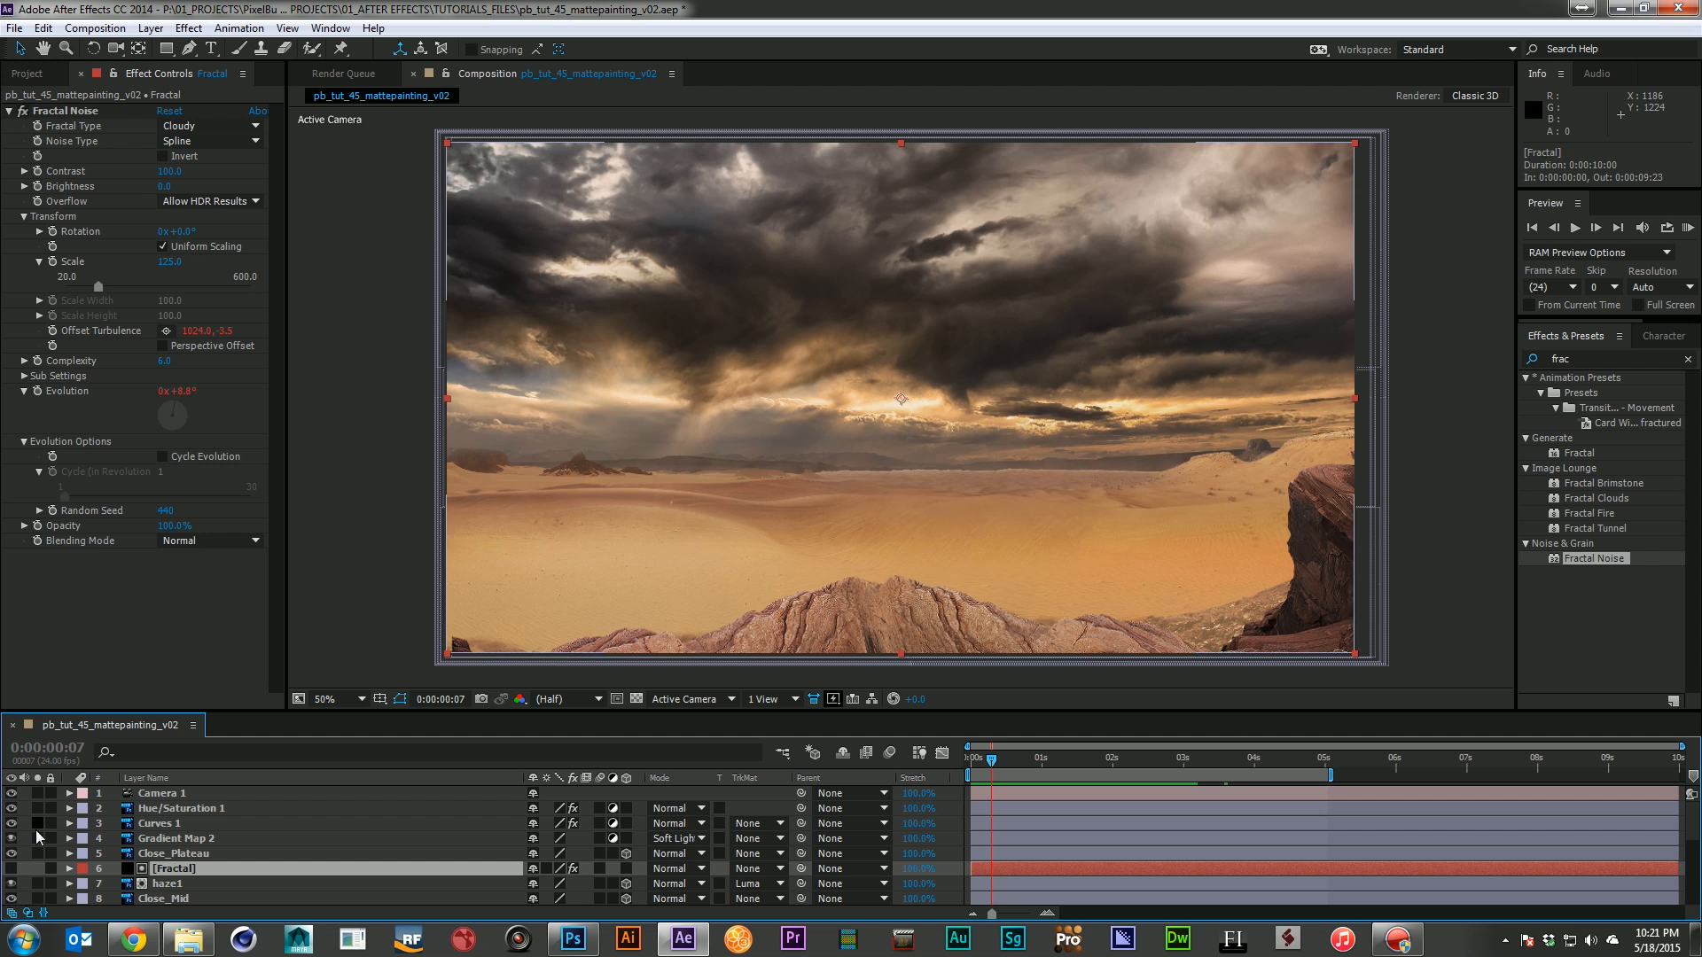
{"action": "left_click", "coordinate": [10, 869]}
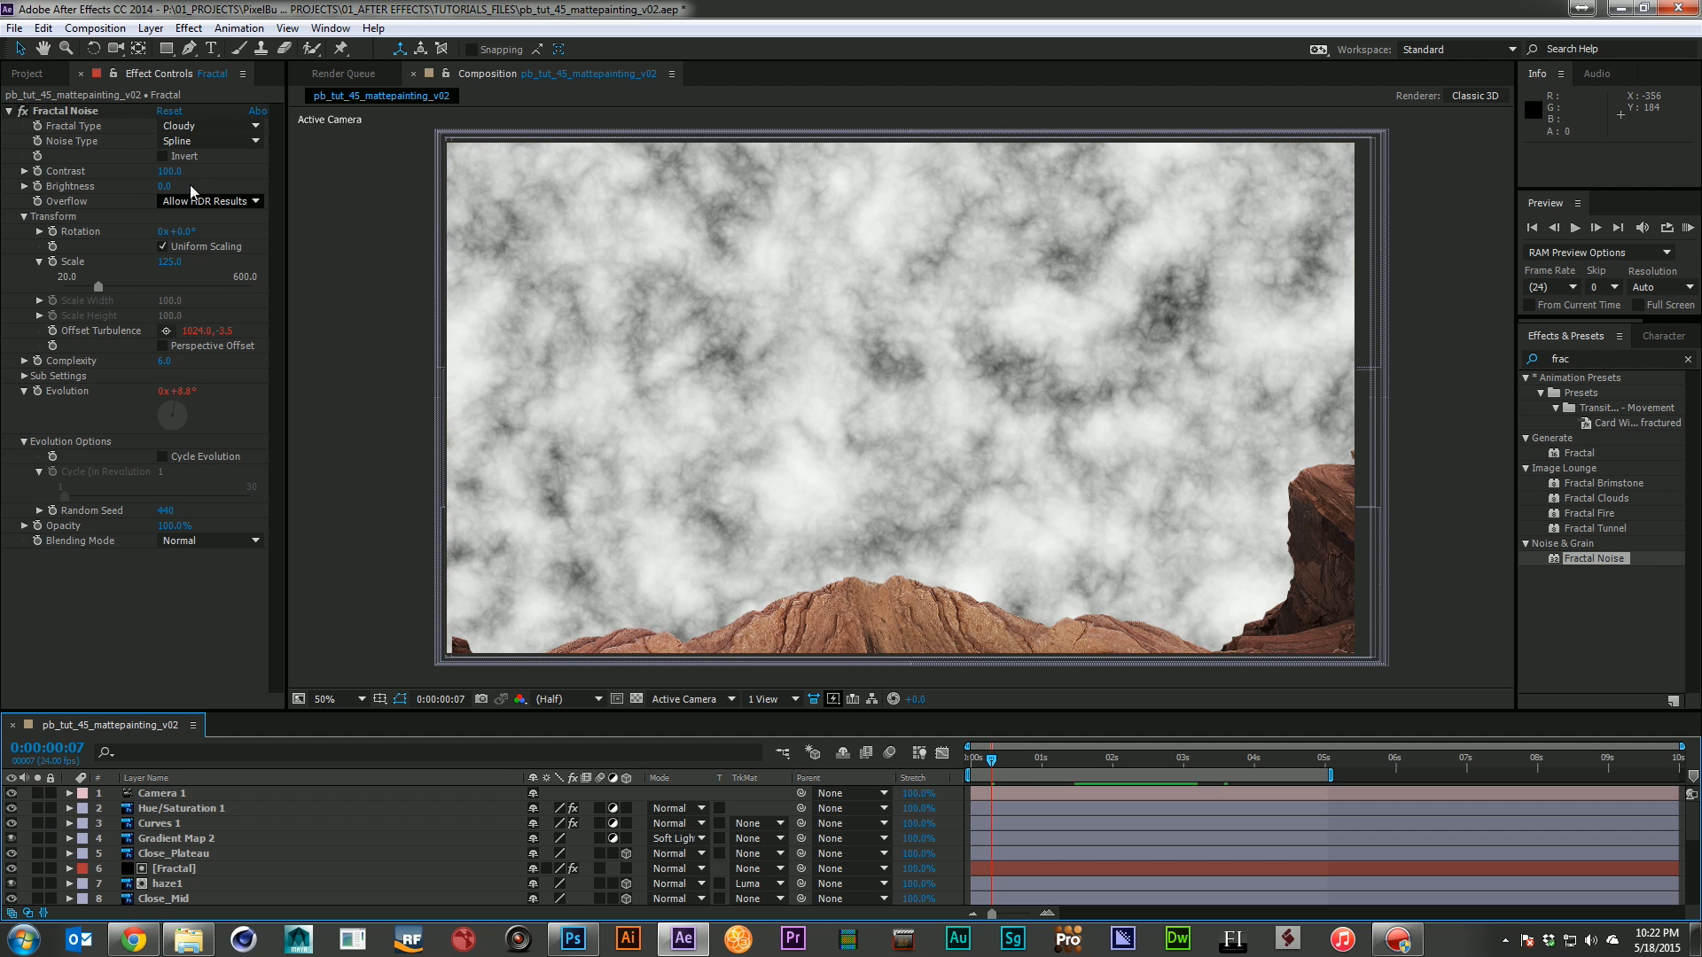
{"action": "mouse_move", "coordinate": [171, 170]}
{"action": "left_mouse_down"}
{"action": "mouse_move", "coordinate": [195, 177]}
{"action": "mouse_move", "coordinate": [144, 187]}
{"action": "left_mouse_up"}
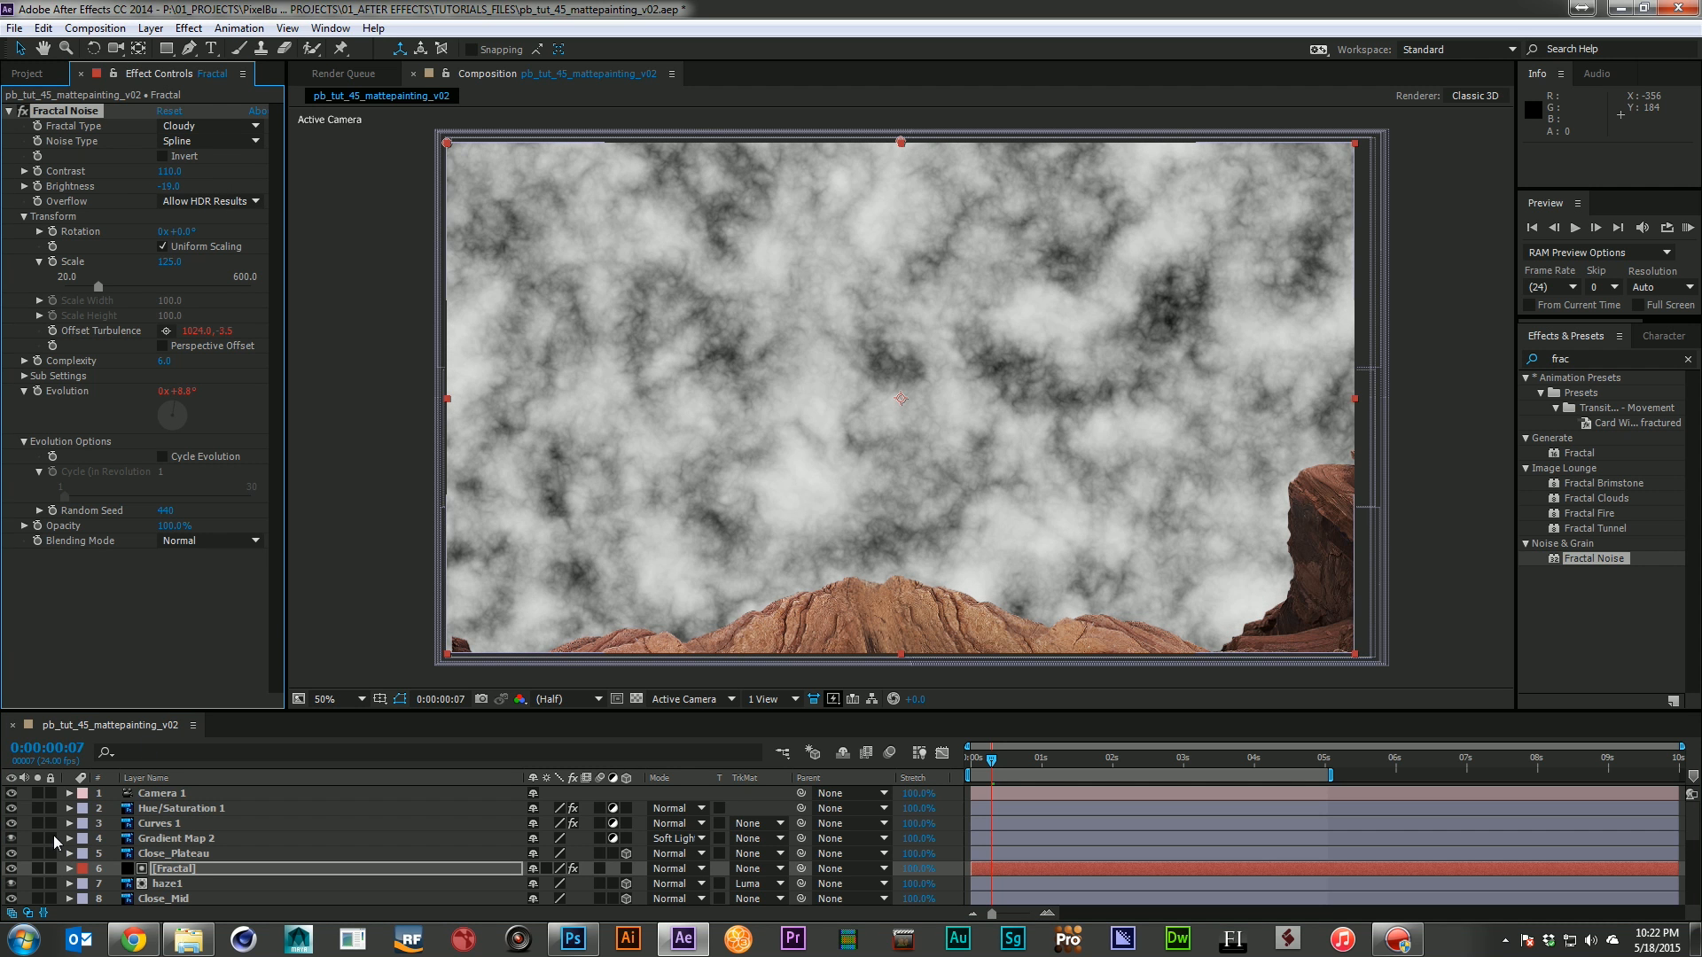
{"action": "left_click", "coordinate": [11, 869]}
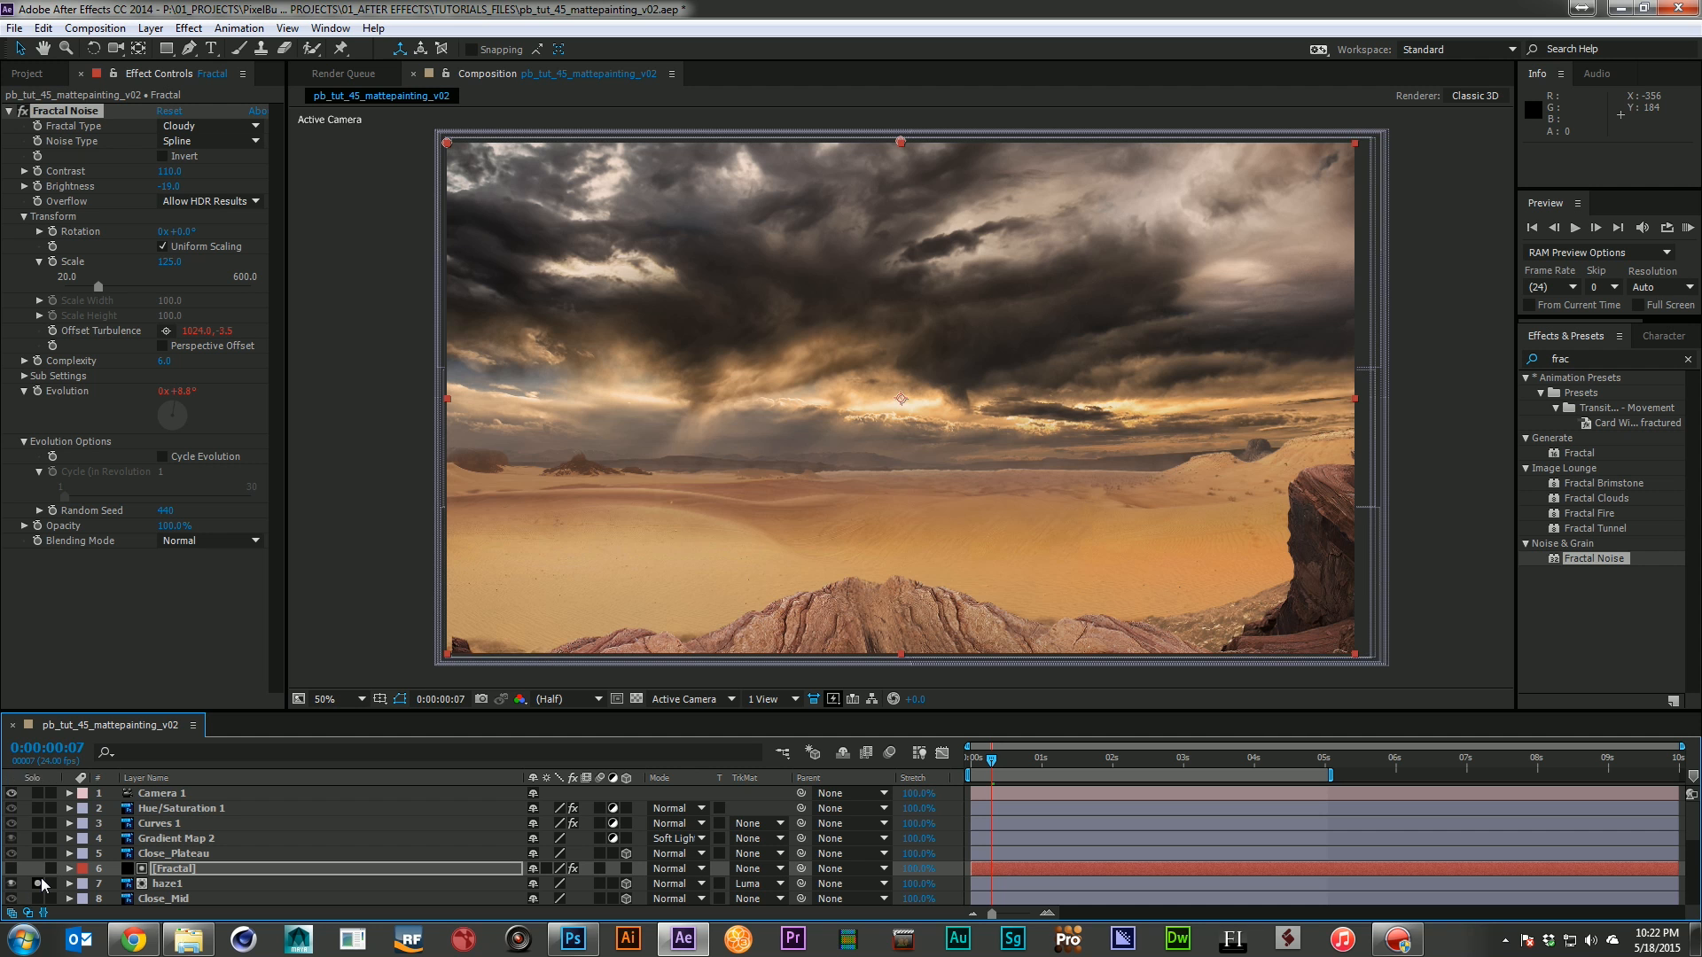
RAM preview the adjusted haze animation and save the project
{"action": "left_click", "coordinate": [41, 878]}
{"action": "left_click", "coordinate": [41, 878]}
{"action": "key", "text": "KP_0"}
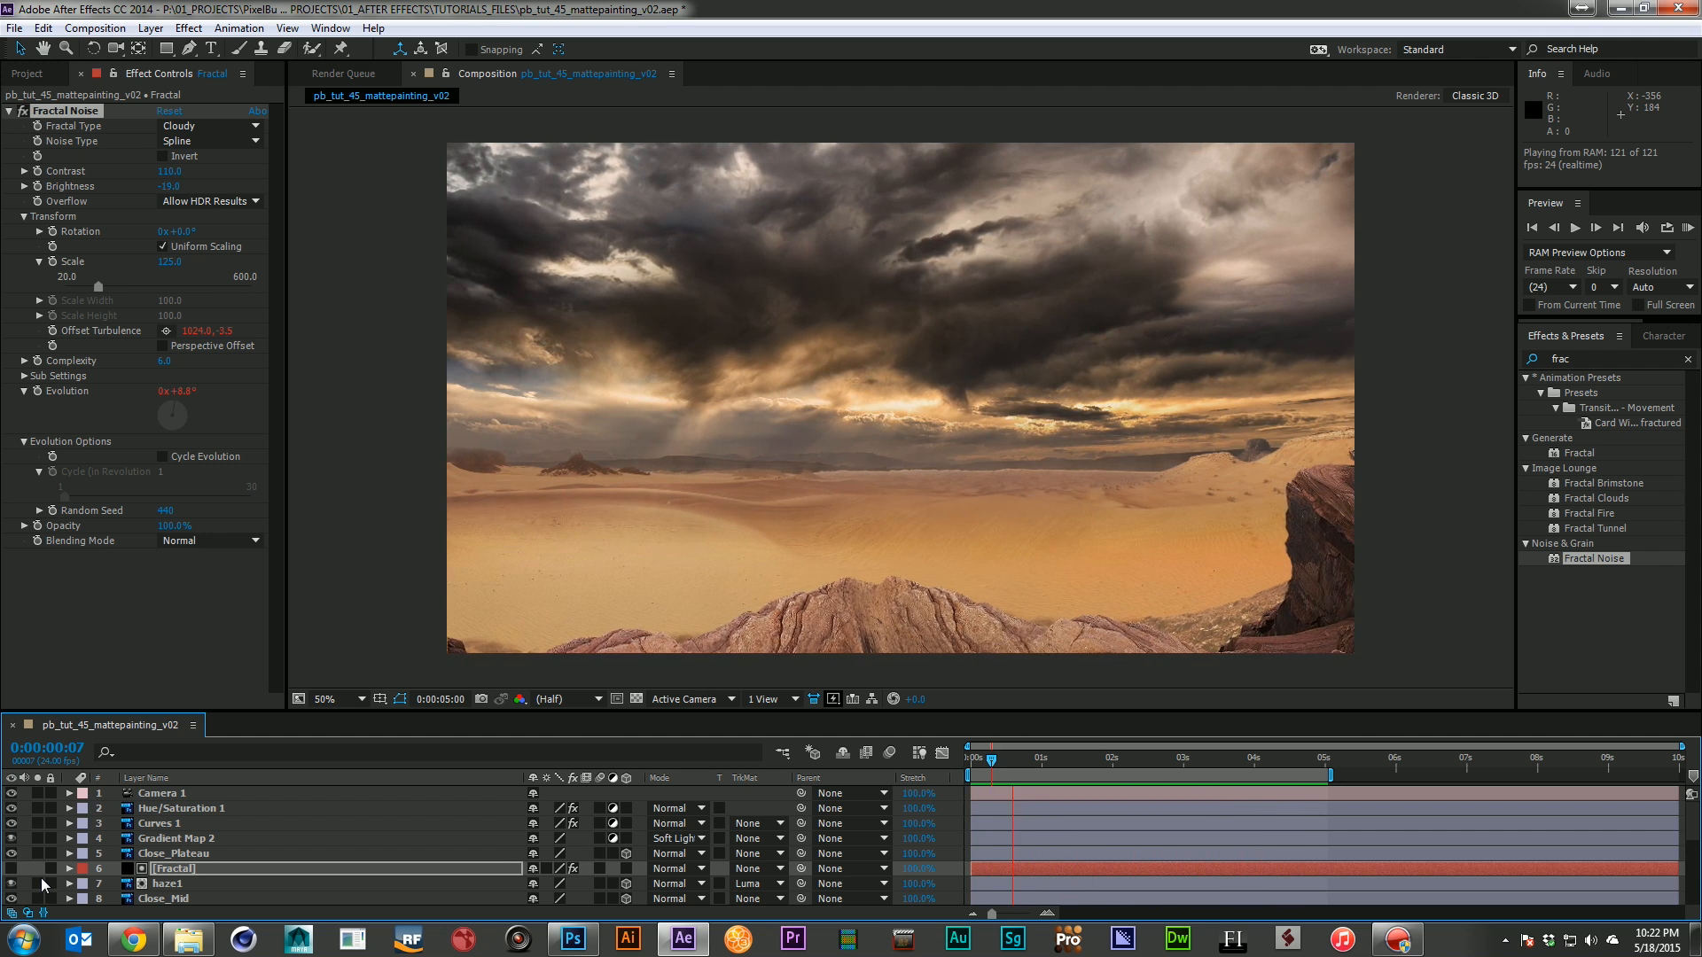
{"action": "key", "text": "space"}
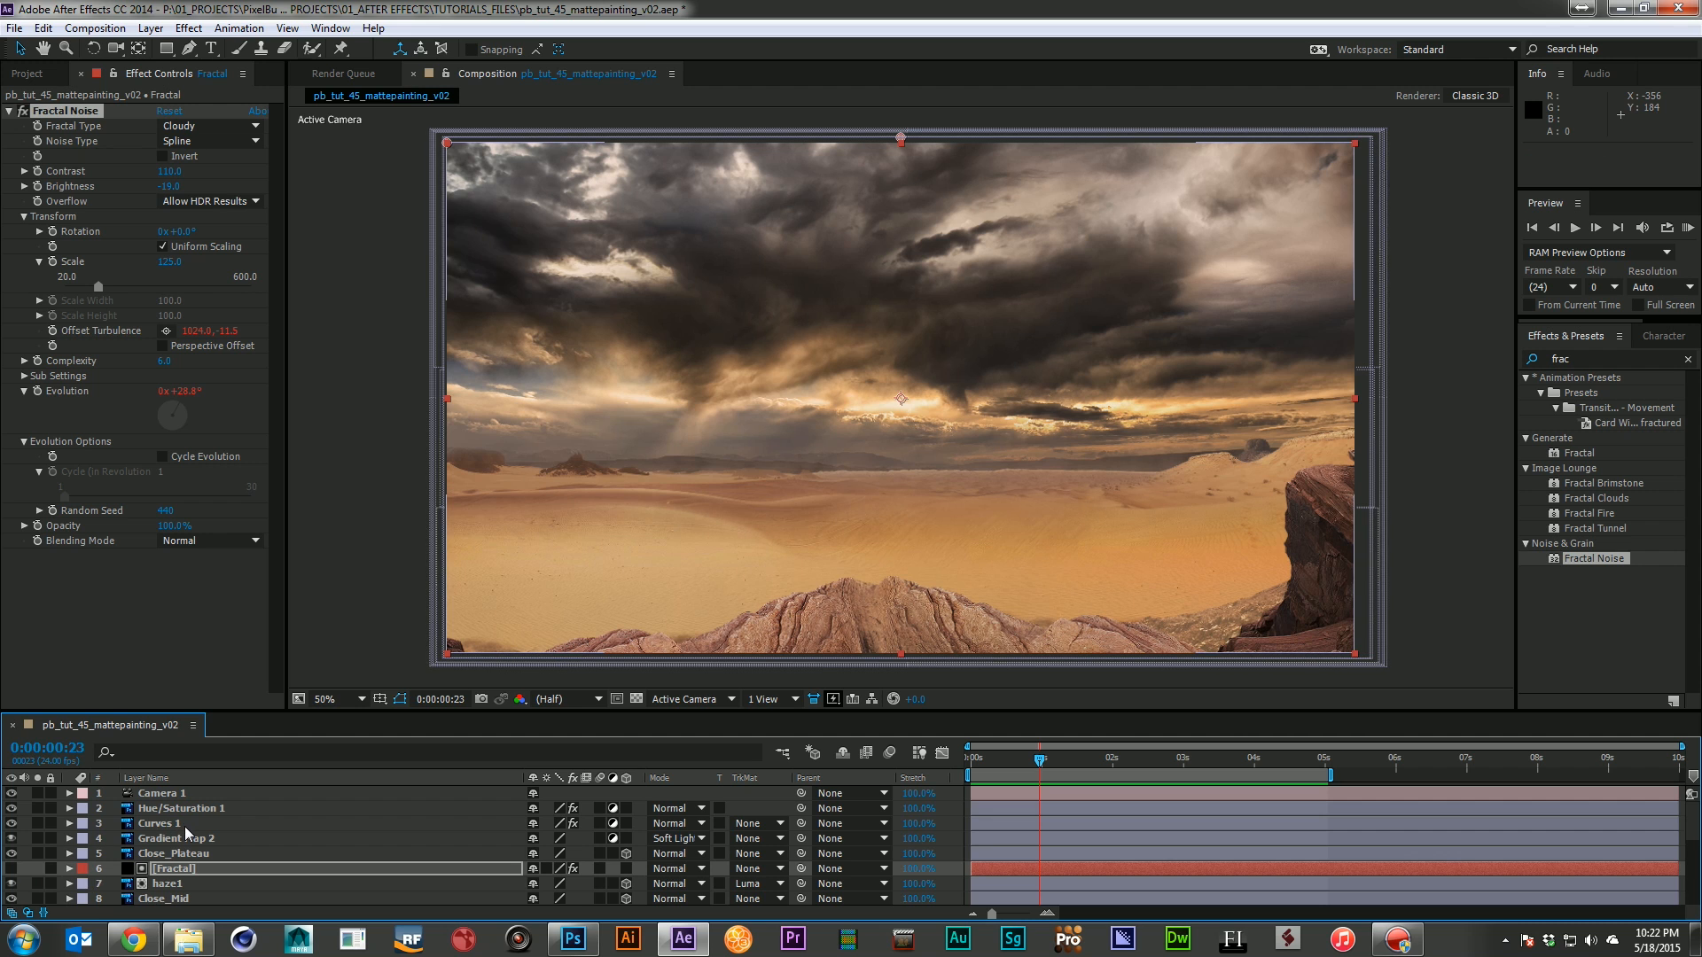
{"action": "scroll", "coordinate": [275, 836], "scroll_direction": "down", "scroll_amount": 5}
{"action": "scroll", "coordinate": [275, 837], "scroll_direction": "up", "scroll_amount": 5}
{"action": "key", "text": "ctrl+s"}
Add an adjustment layer above Camera 1 and rename it CC
{"action": "left_click", "coordinate": [284, 795]}
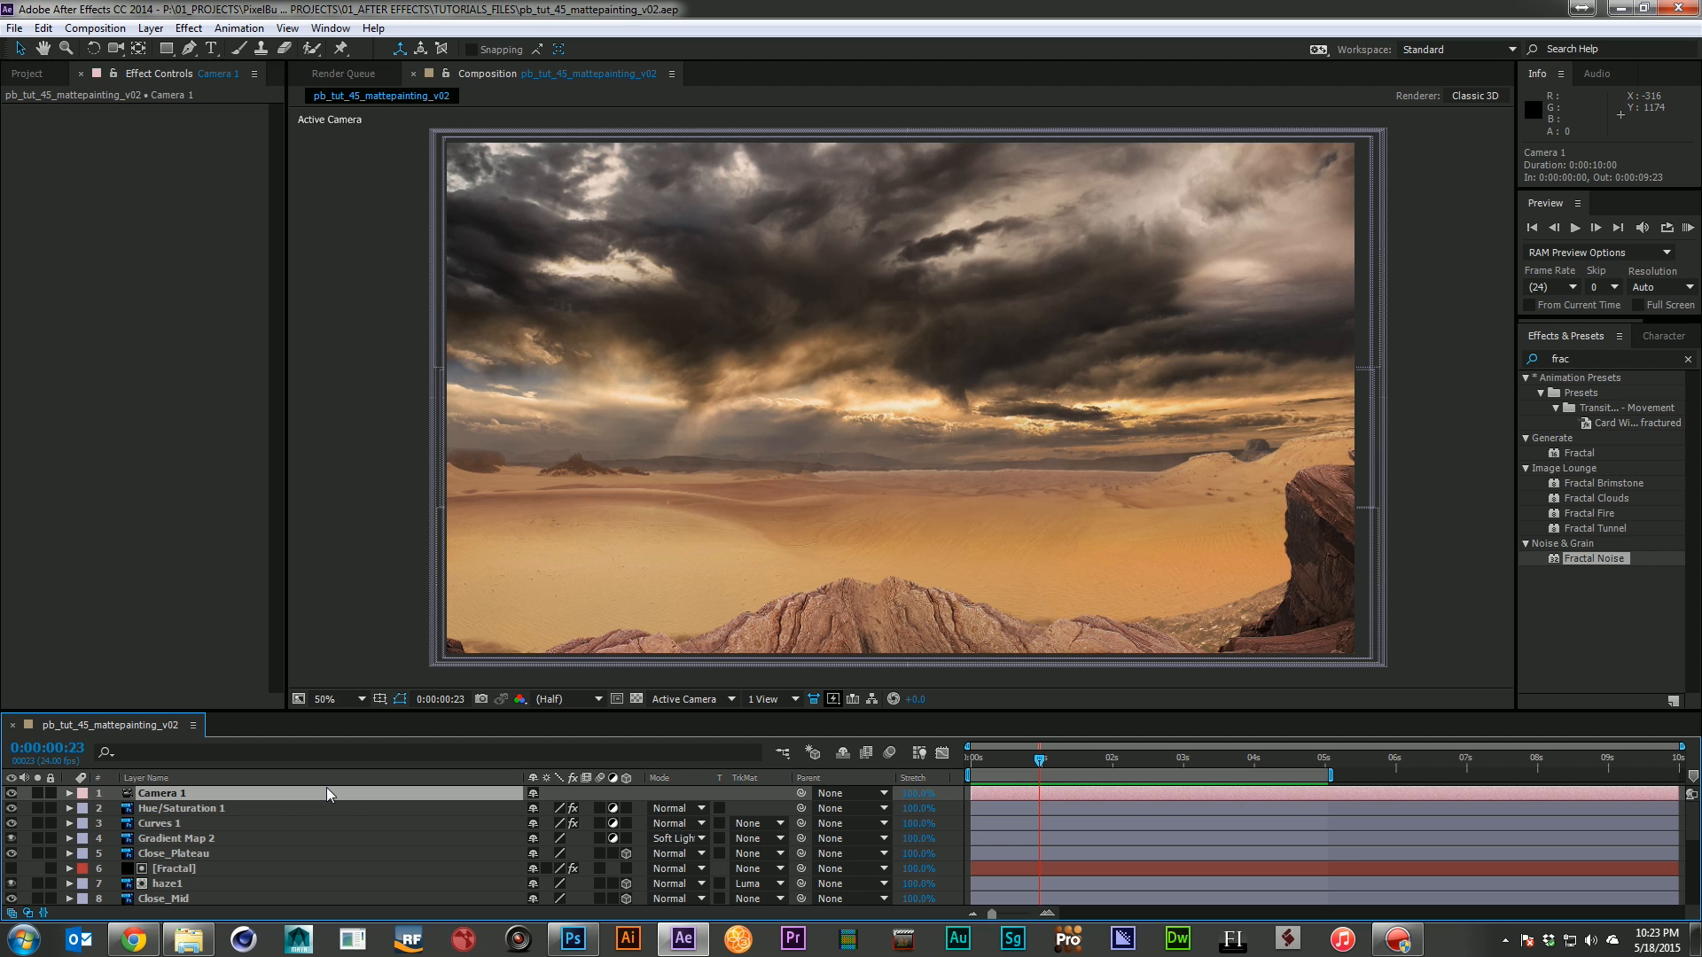
{"action": "key", "text": "ctrl+alt+y"}
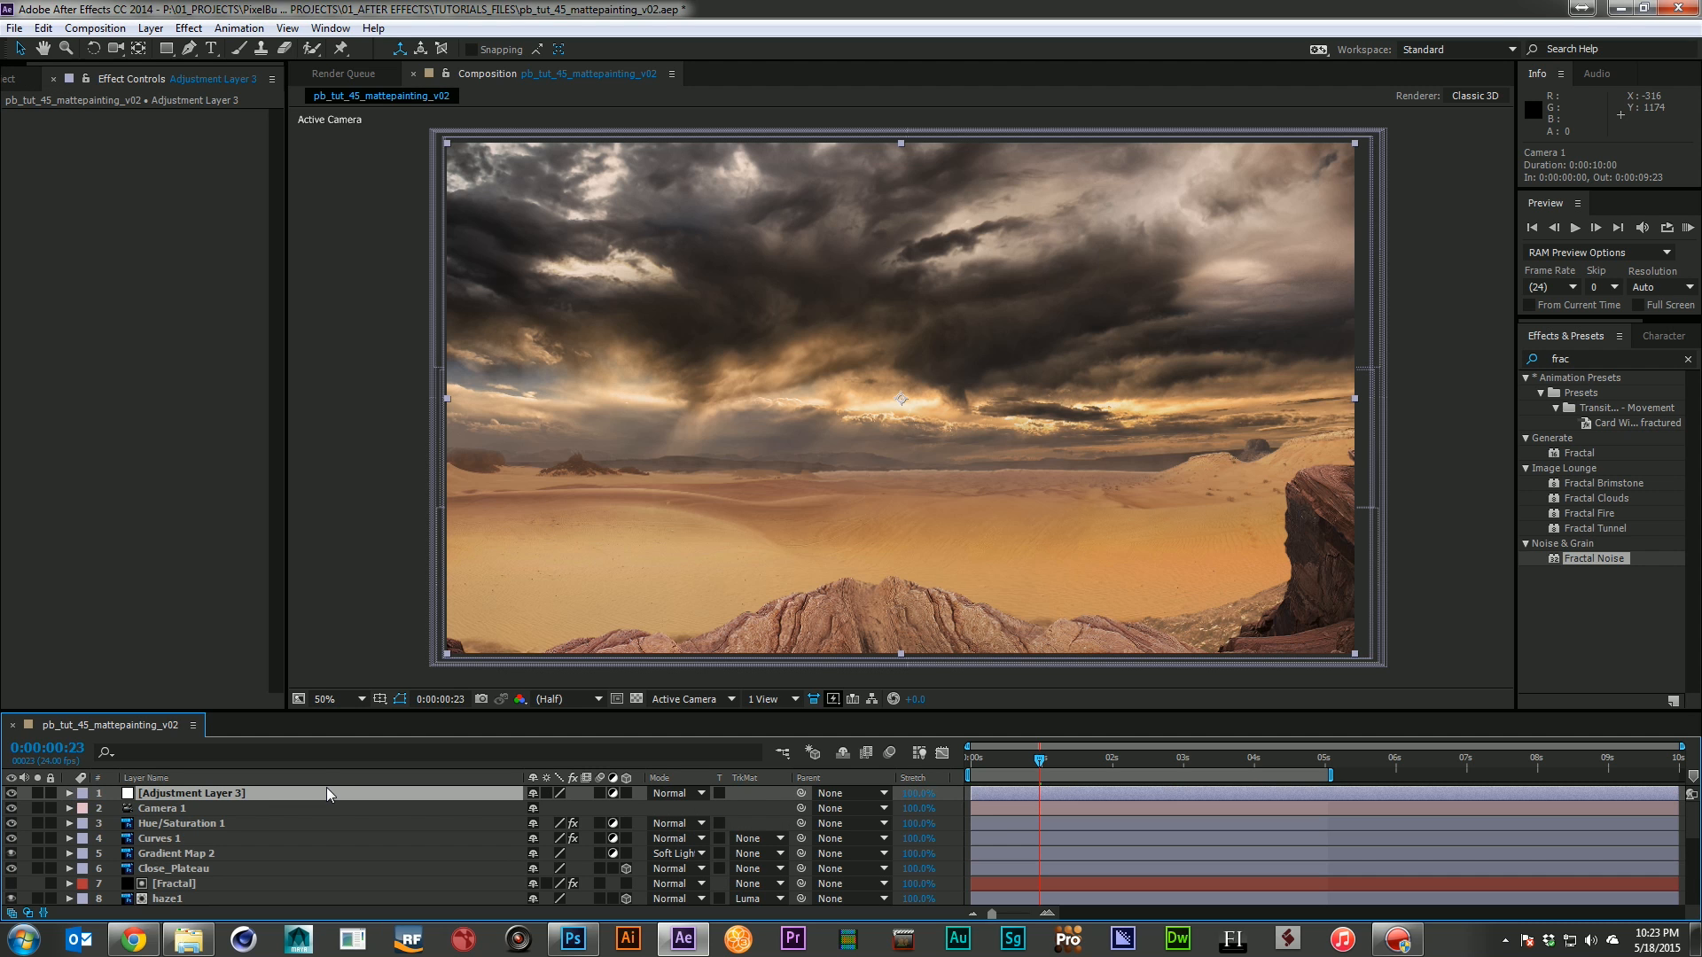
{"action": "key", "text": "Return"}
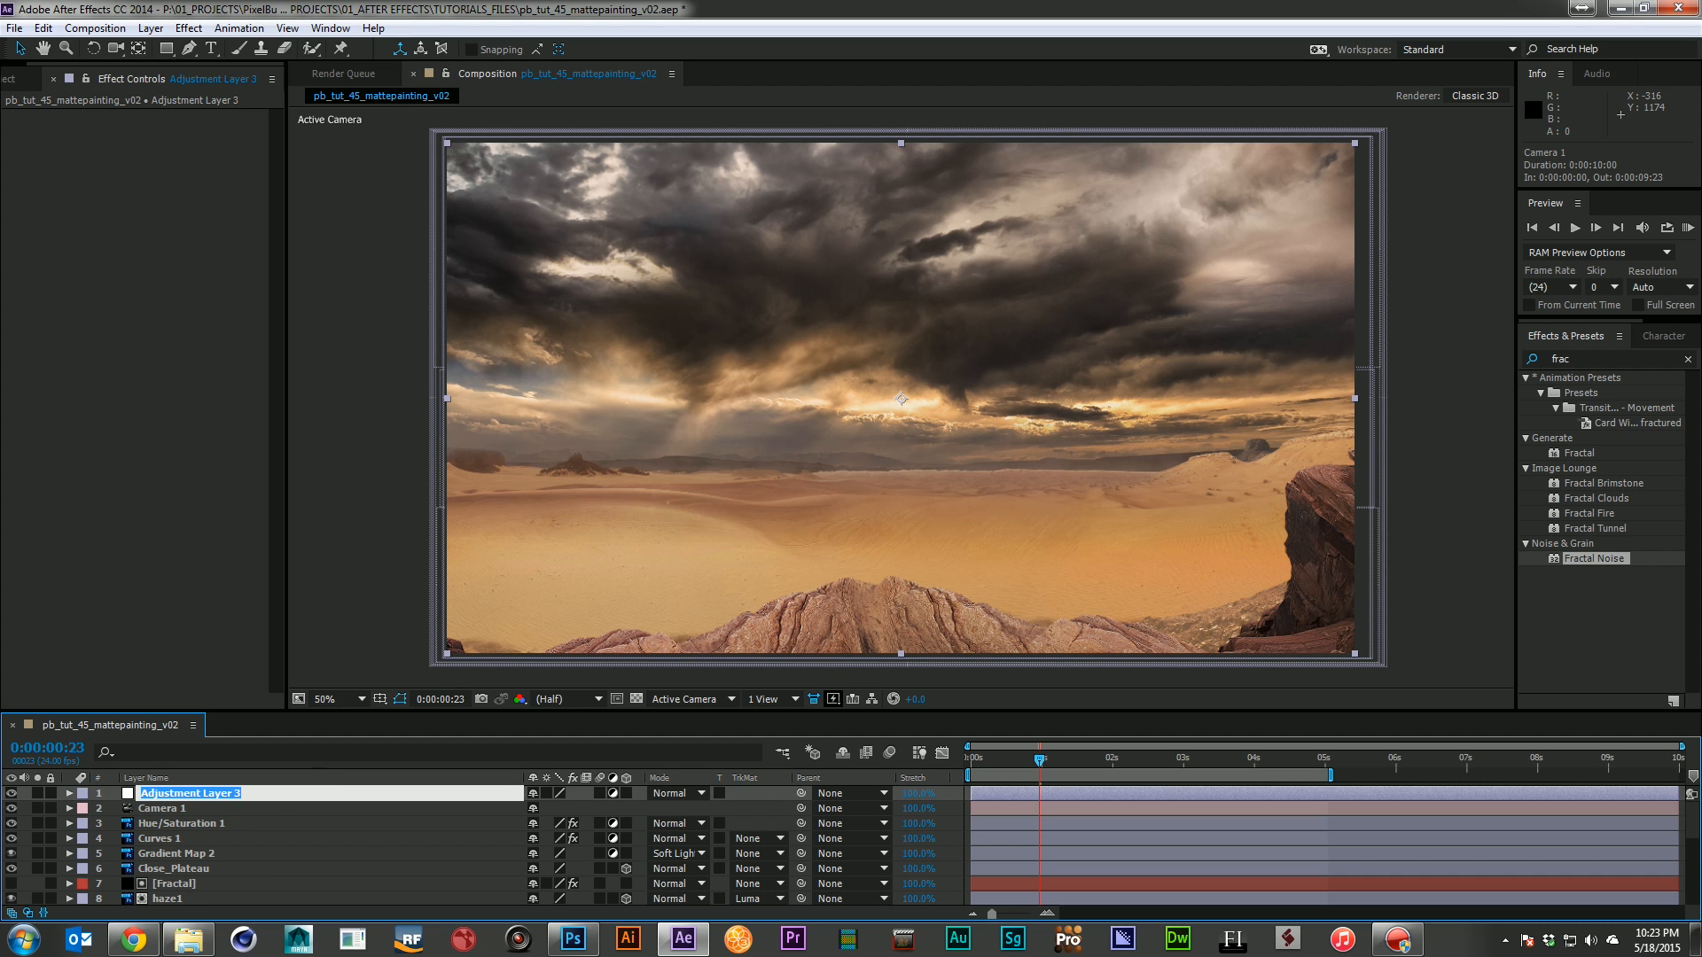
{"action": "type", "text": "CC"}
{"action": "key", "text": "Return"}
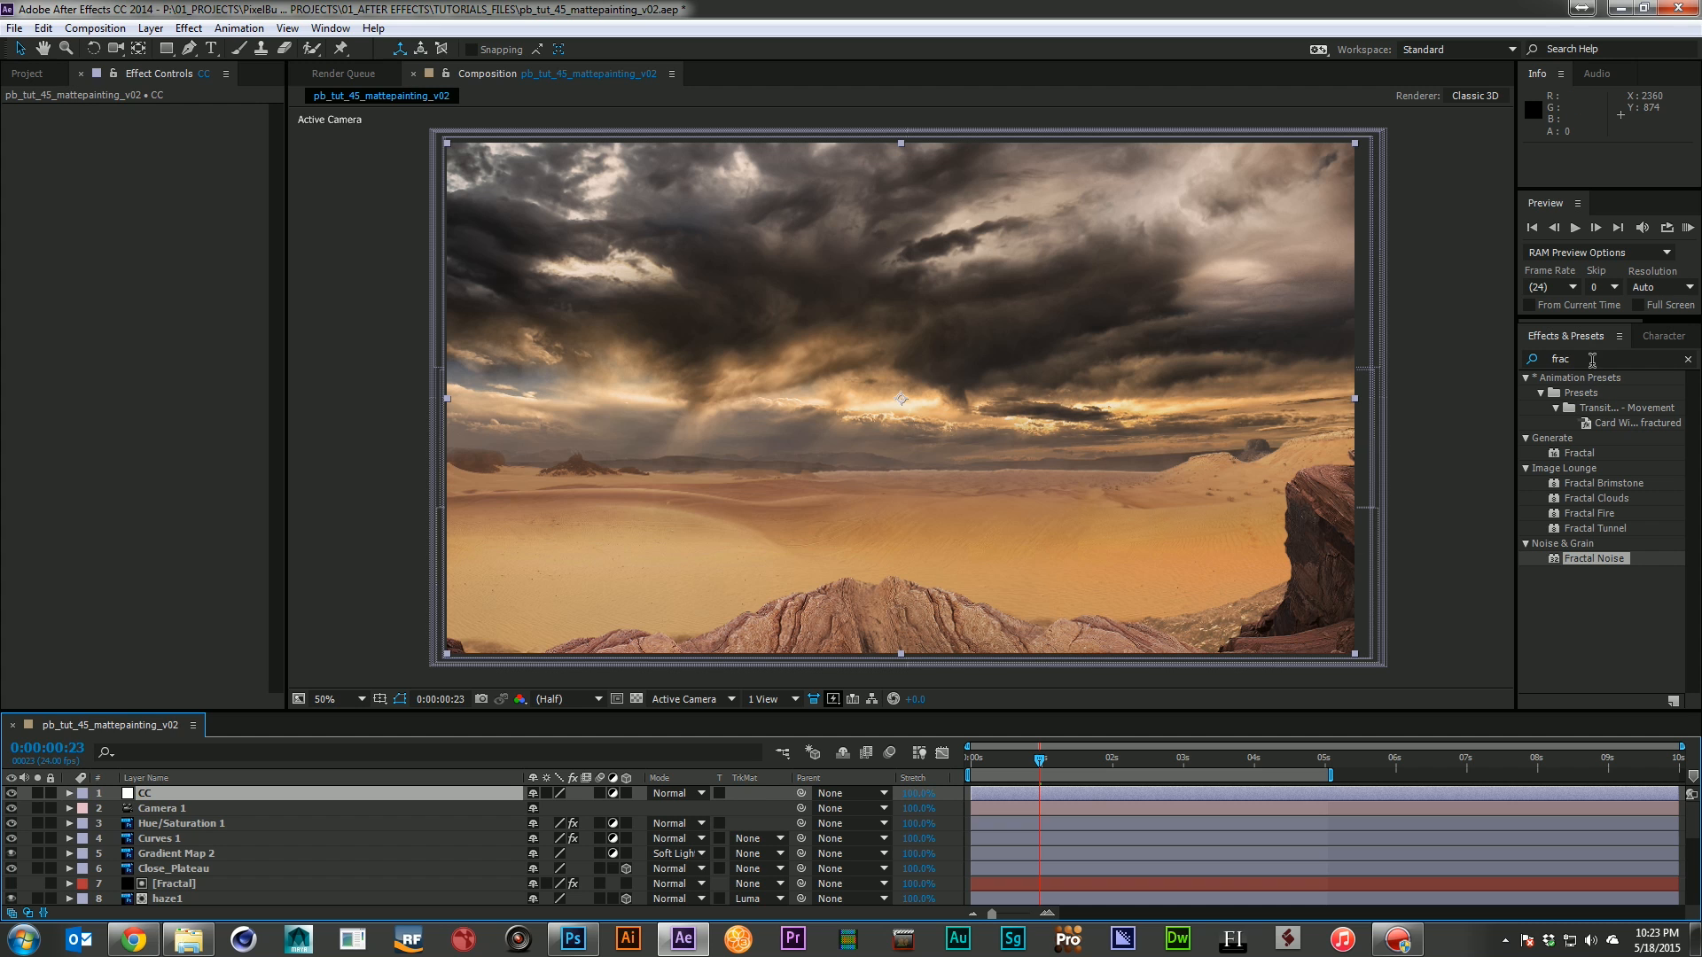
Apply the Curves effect to the CC layer and shape the RGB curve into a gentle S for more contrast
{"action": "left_click", "coordinate": [1592, 360]}
{"action": "type", "text": "cur"}
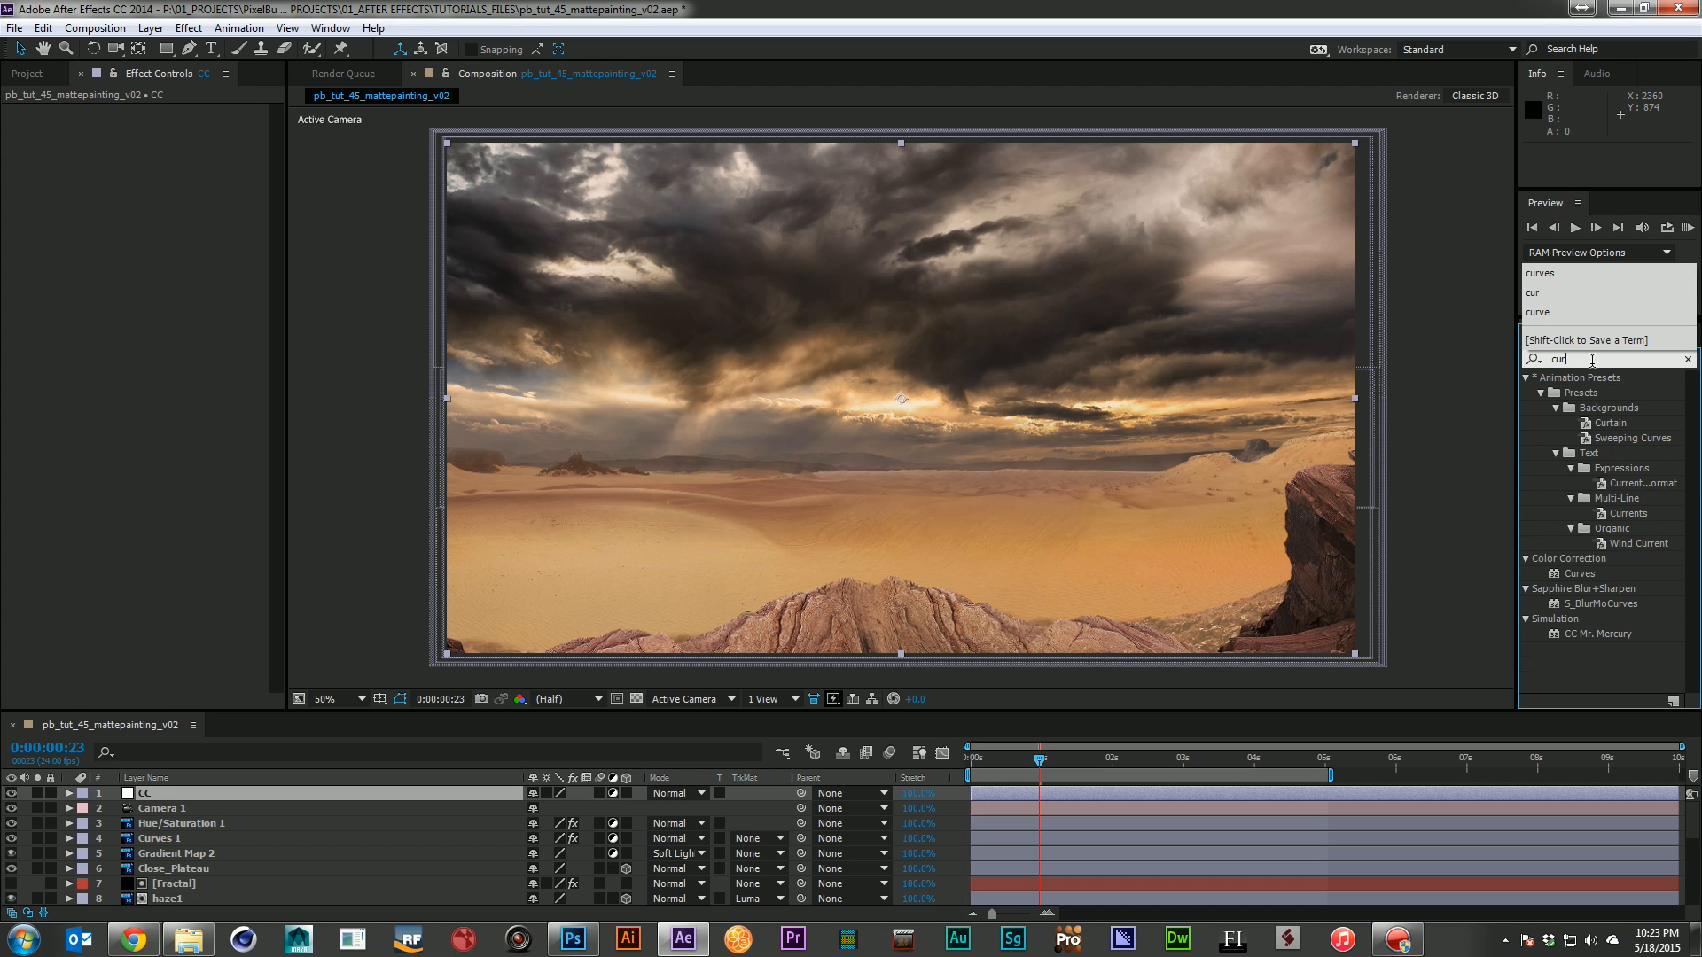
{"action": "left_click_drag", "start_coordinate": [1578, 575], "coordinate": [144, 795]}
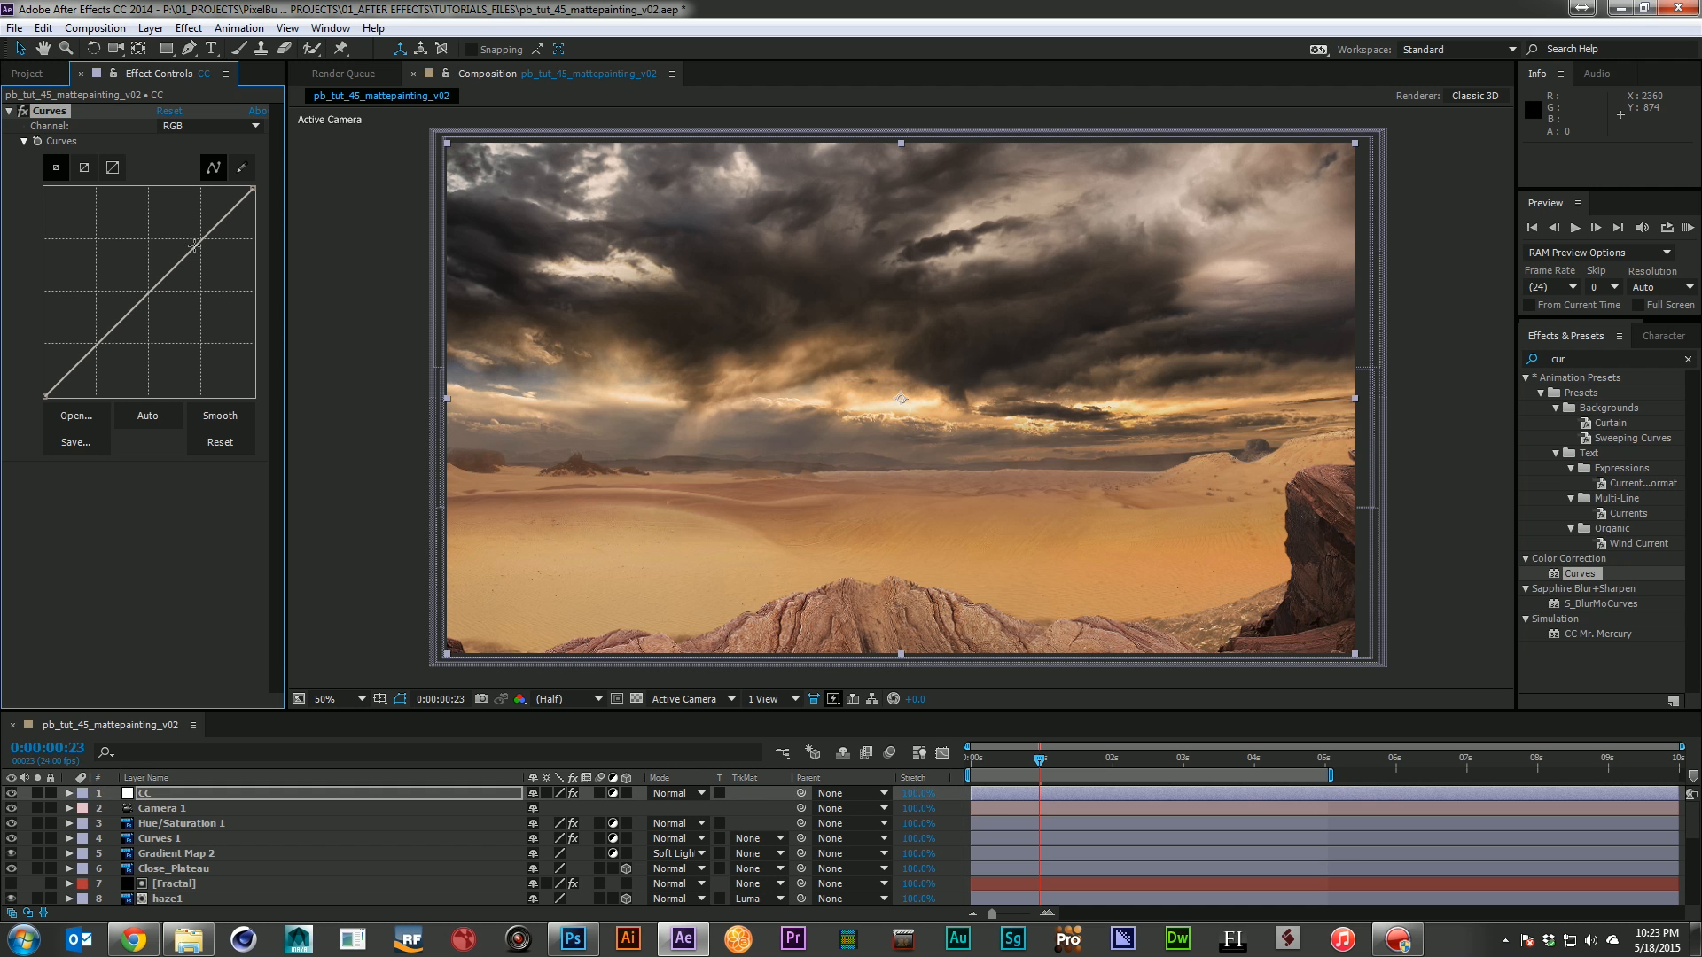
{"action": "left_click_drag", "start_coordinate": [196, 244], "coordinate": [190, 242]}
{"action": "left_click_drag", "start_coordinate": [112, 322], "coordinate": [102, 348]}
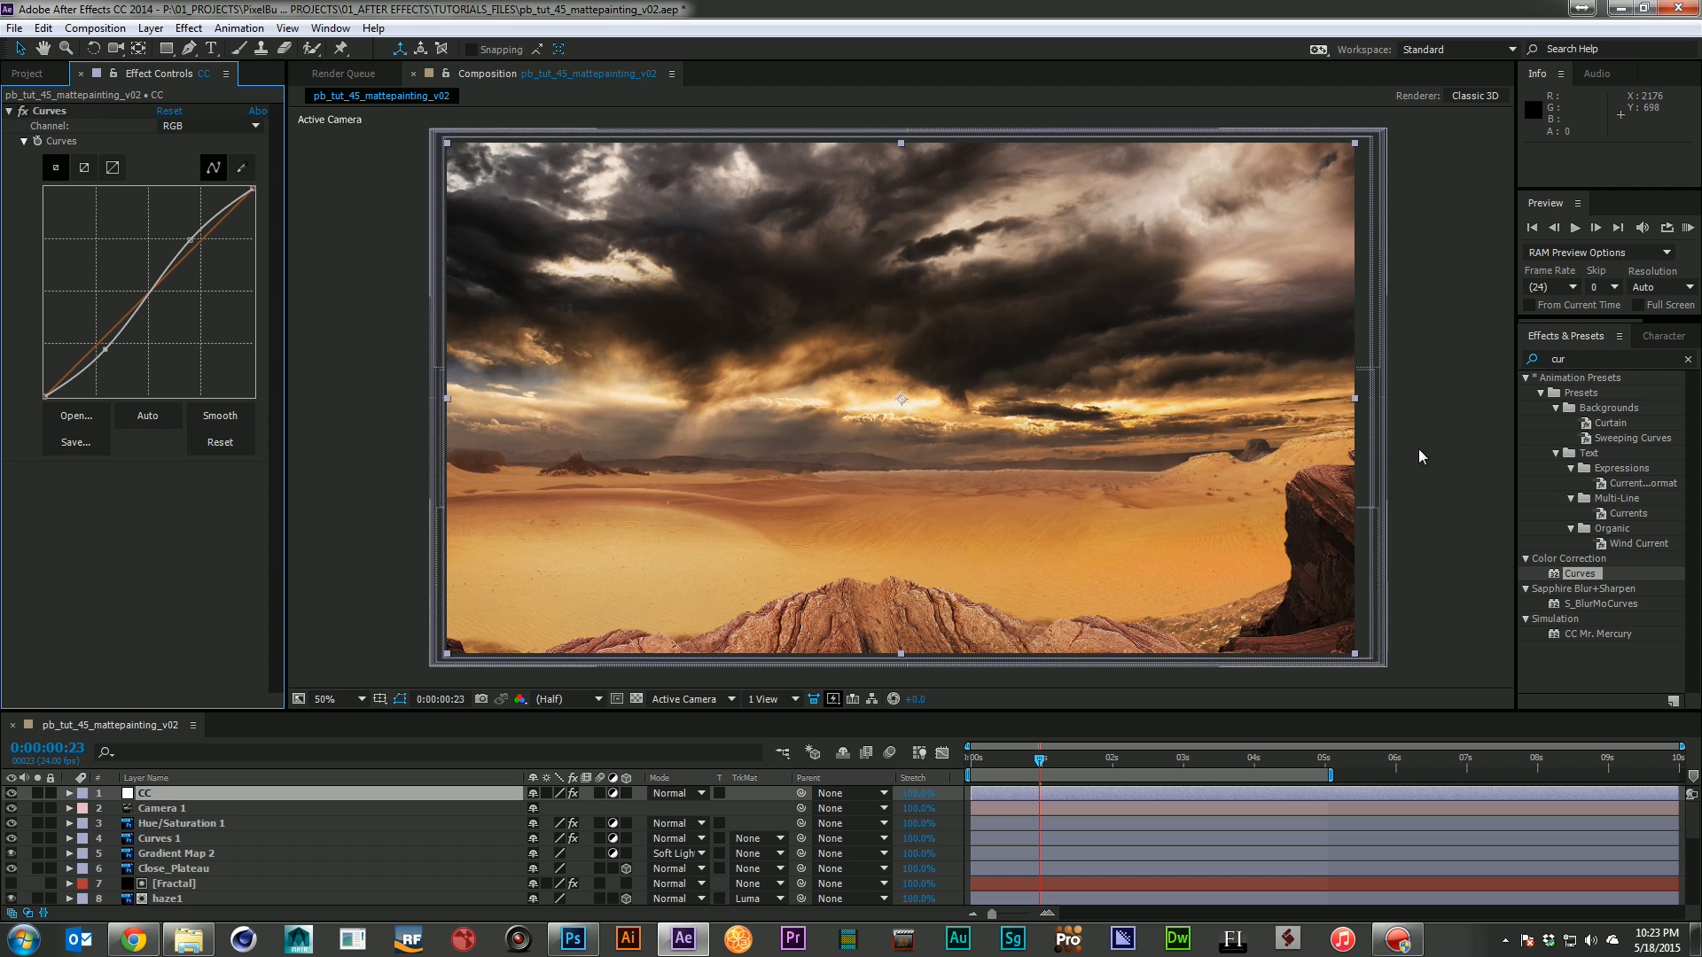
Find the Stylize Glow effect and apply it to the CC layer below Curves
{"action": "left_click", "coordinate": [1593, 357]}
{"action": "type", "text": "l"}
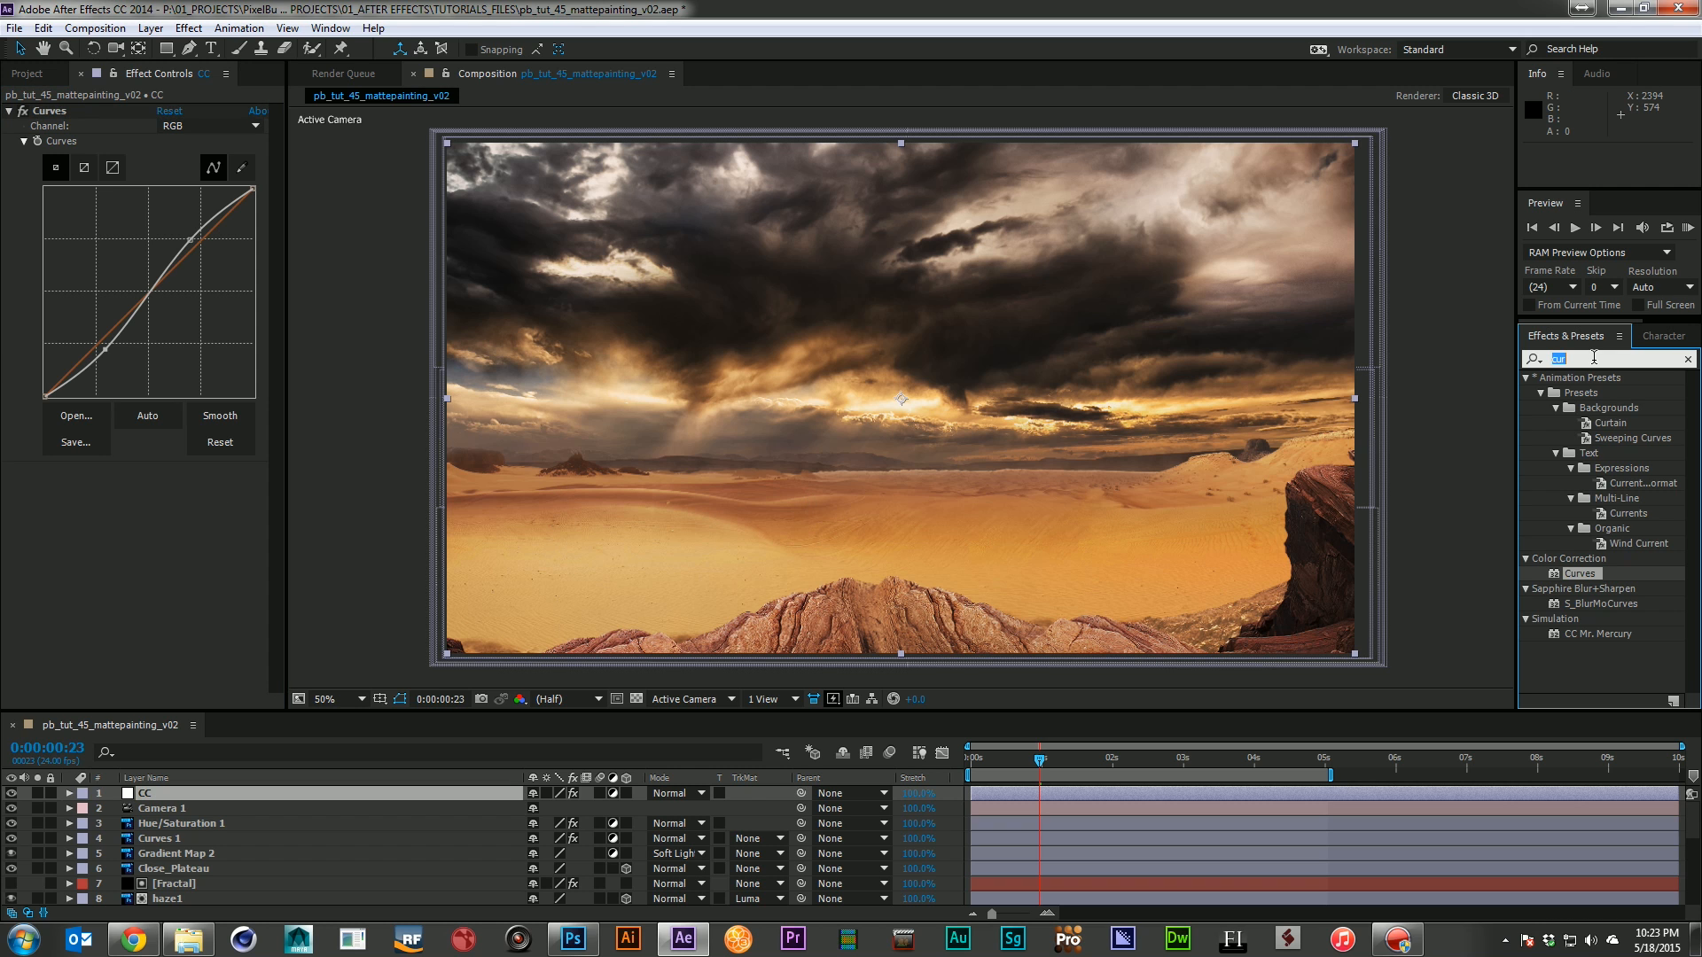
{"action": "type", "text": "glow"}
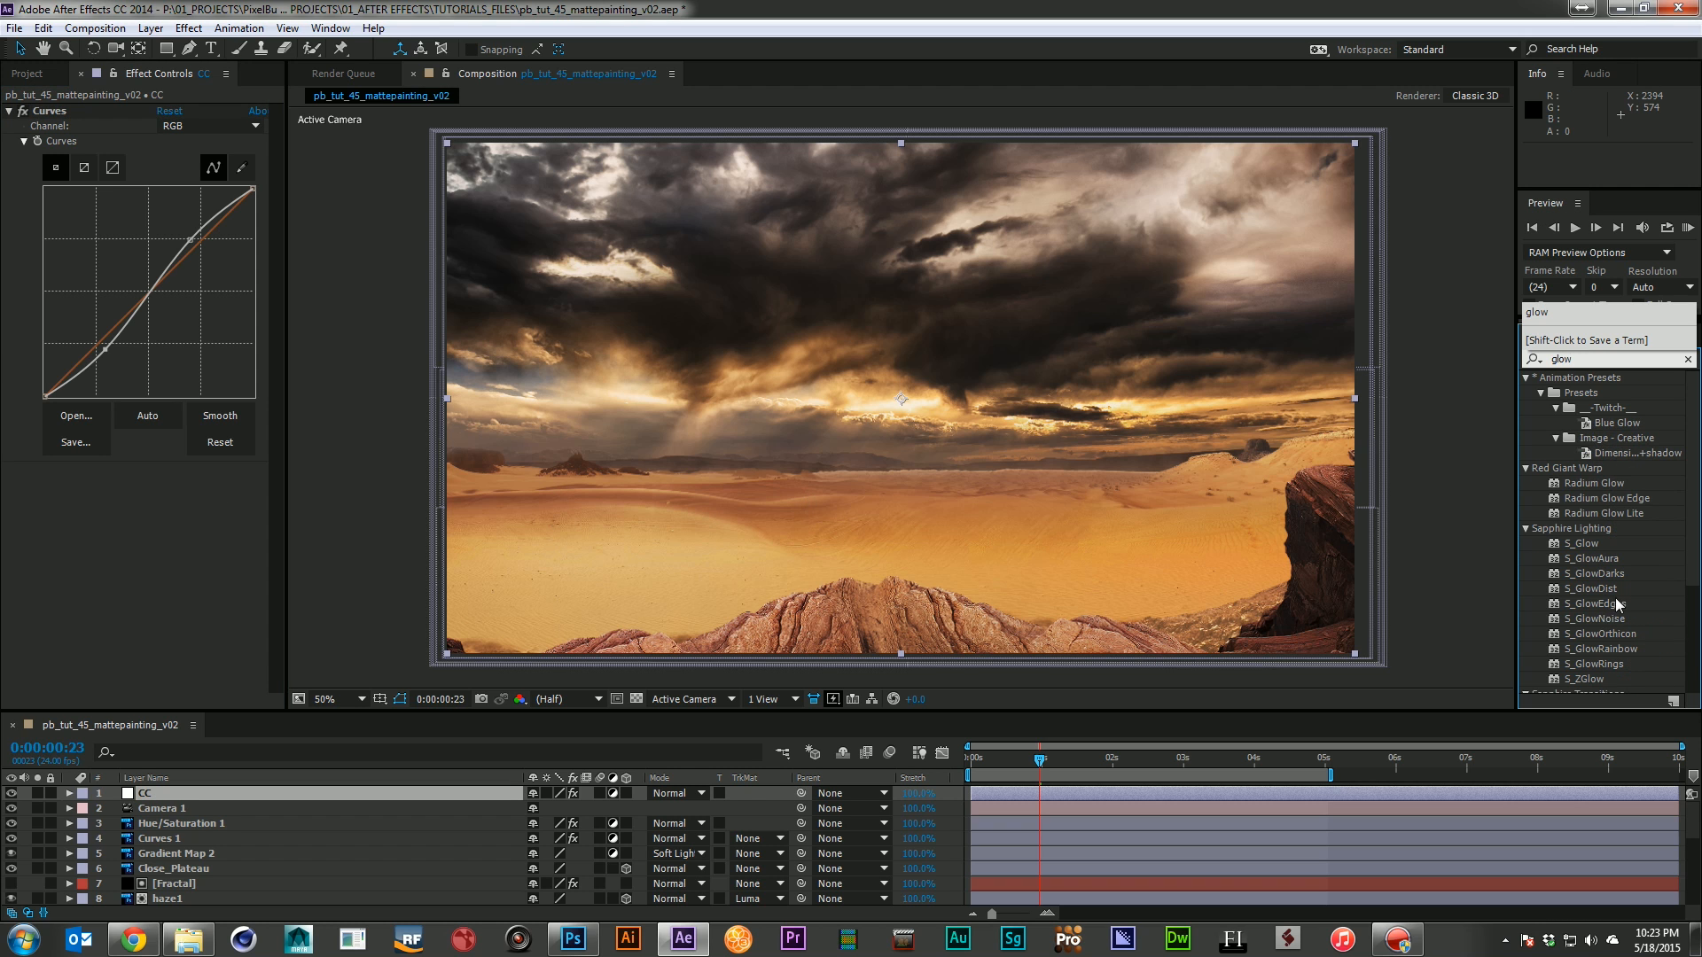
{"action": "scroll", "coordinate": [1615, 599], "scroll_direction": "down", "scroll_amount": 5}
{"action": "left_click_drag", "start_coordinate": [1576, 581], "coordinate": [278, 493]}
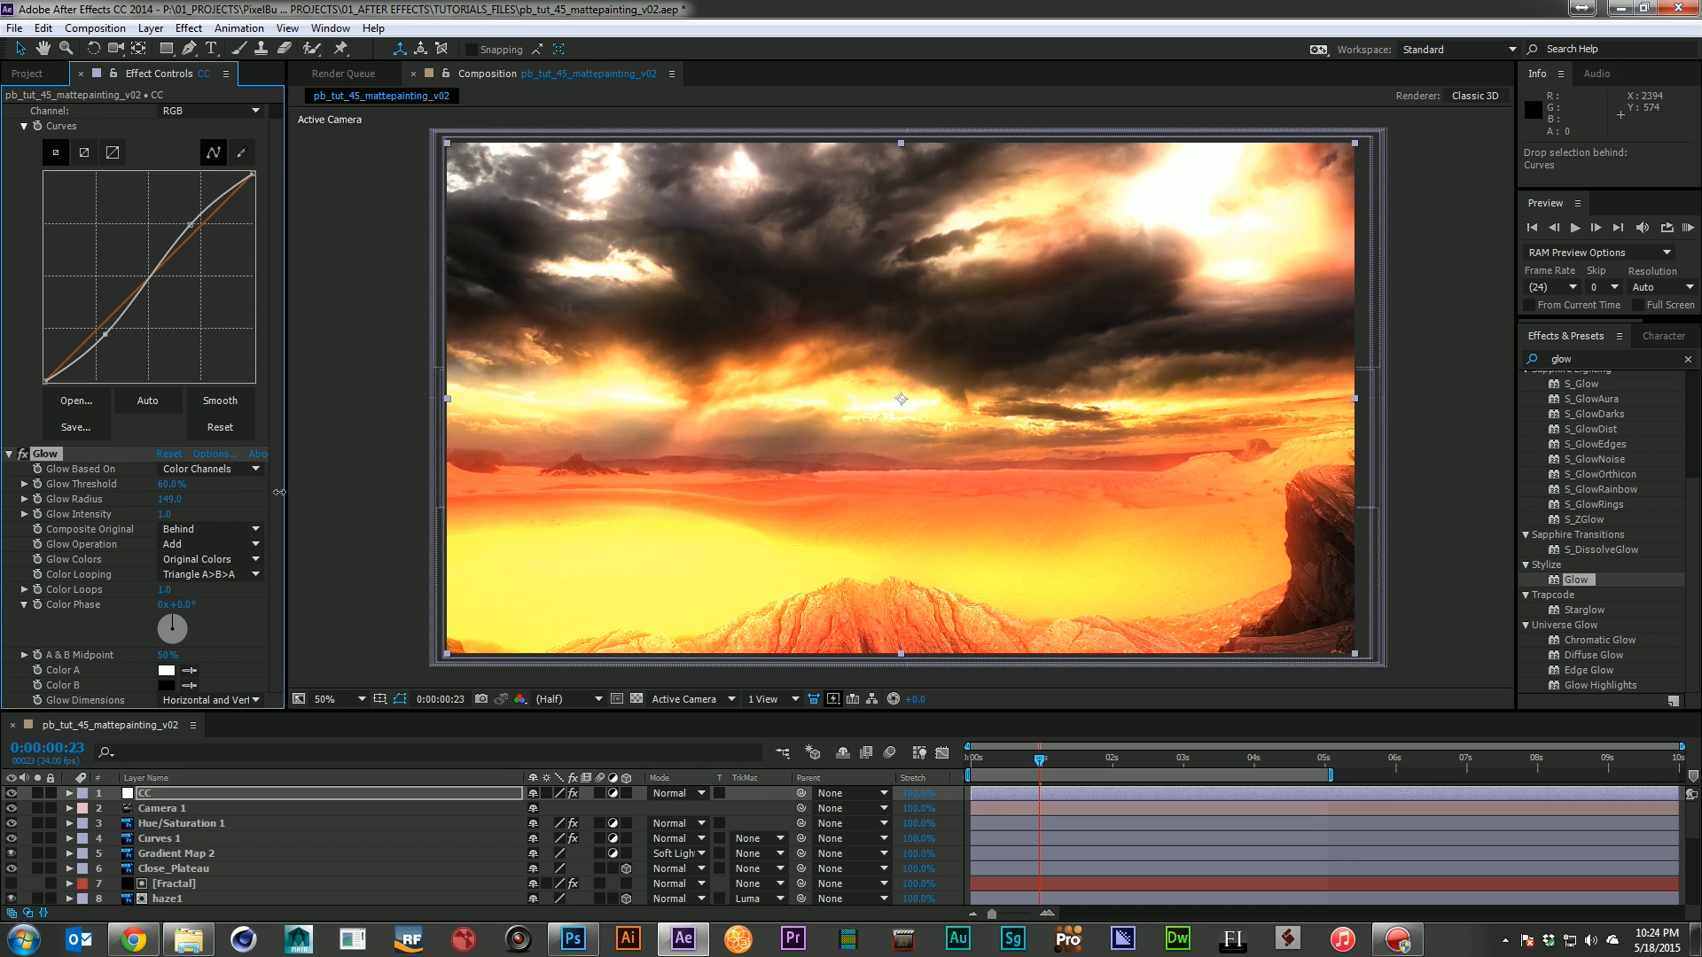
Set the Glow intensity to 0.1 and the Glow radius to 150 on the CC layer
{"action": "left_click", "coordinate": [165, 514]}
{"action": "type", "text": "0.1"}
{"action": "key", "text": "Return"}
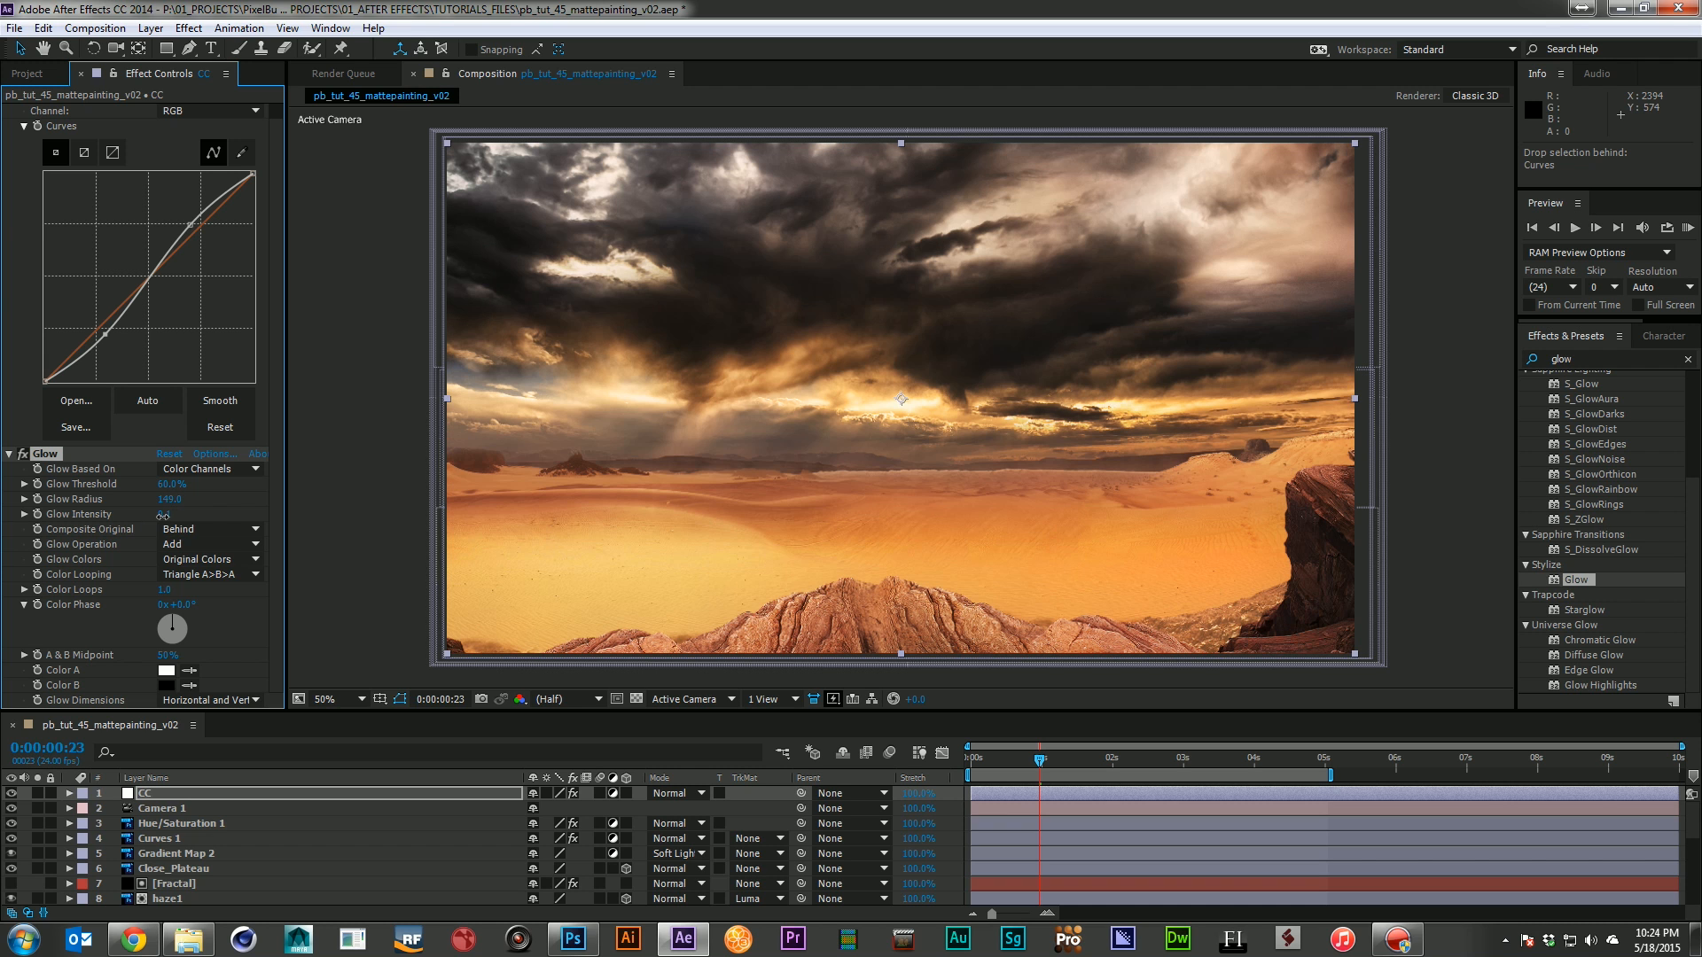
{"action": "left_click_drag", "start_coordinate": [165, 514], "coordinate": [160, 516]}
{"action": "left_click", "coordinate": [173, 499]}
{"action": "type", "text": "150"}
{"action": "key", "text": "Return"}
Compare the image with and without the Glow effect on the CC layer, leave it enabled and collapse its settings
{"action": "left_click", "coordinate": [23, 455]}
{"action": "left_click", "coordinate": [24, 455]}
{"action": "left_click", "coordinate": [23, 455]}
{"action": "left_click", "coordinate": [23, 455]}
{"action": "left_click", "coordinate": [23, 455]}
{"action": "left_click", "coordinate": [23, 455]}
{"action": "left_click", "coordinate": [23, 455]}
{"action": "left_click", "coordinate": [23, 454]}
{"action": "left_click", "coordinate": [9, 455]}
Add grain_surgery_v1.mov from the 02_VIDEO folder as the topmost layer and scale it to 112% to cover the frame
{"action": "left_click", "coordinate": [39, 72]}
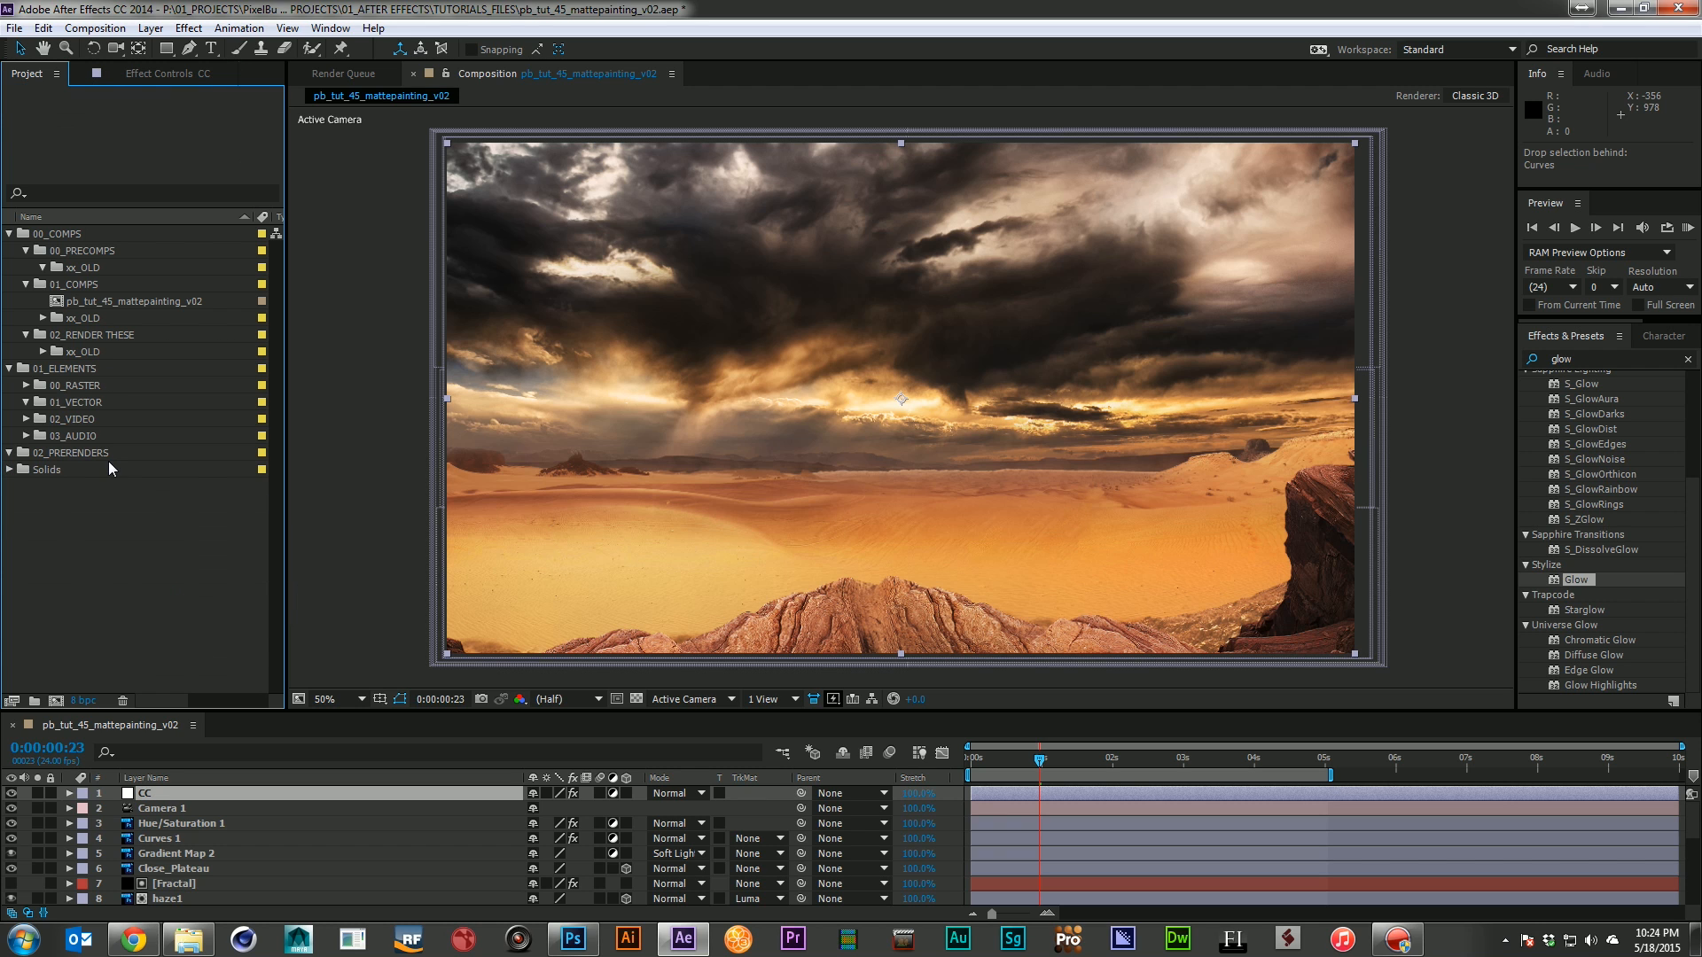
{"action": "left_click", "coordinate": [25, 419]}
{"action": "left_click_drag", "start_coordinate": [101, 454], "coordinate": [256, 788]}
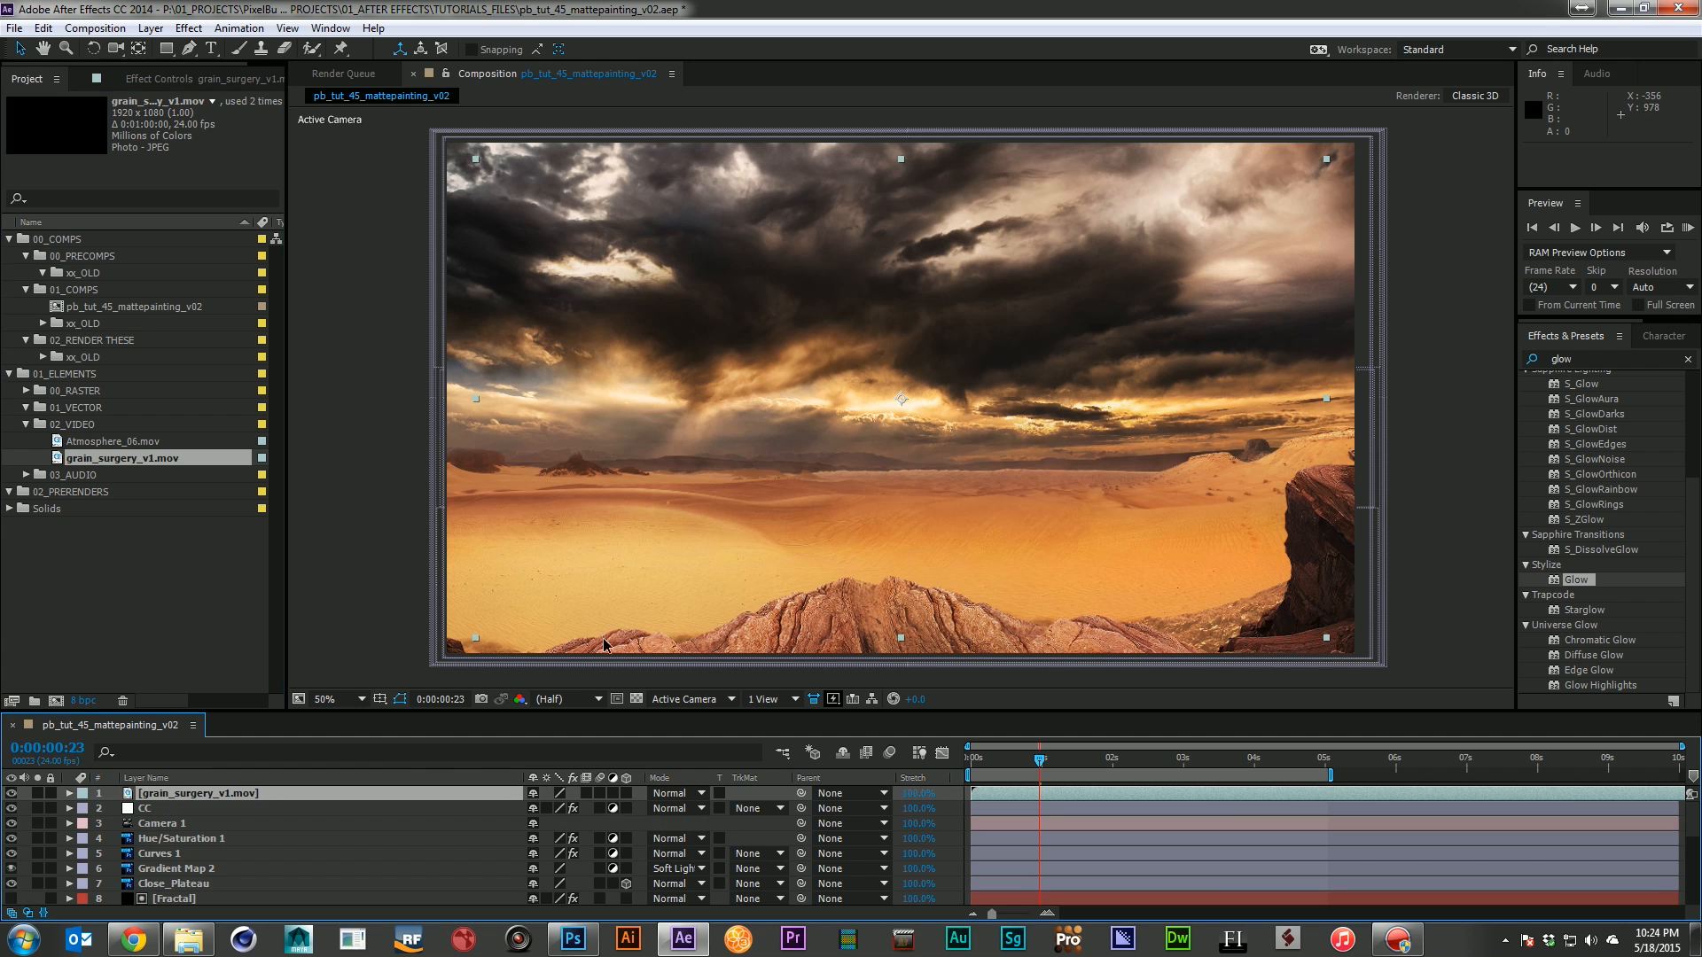
{"action": "key", "text": "s"}
{"action": "left_click_drag", "start_coordinate": [589, 808], "coordinate": [636, 813]}
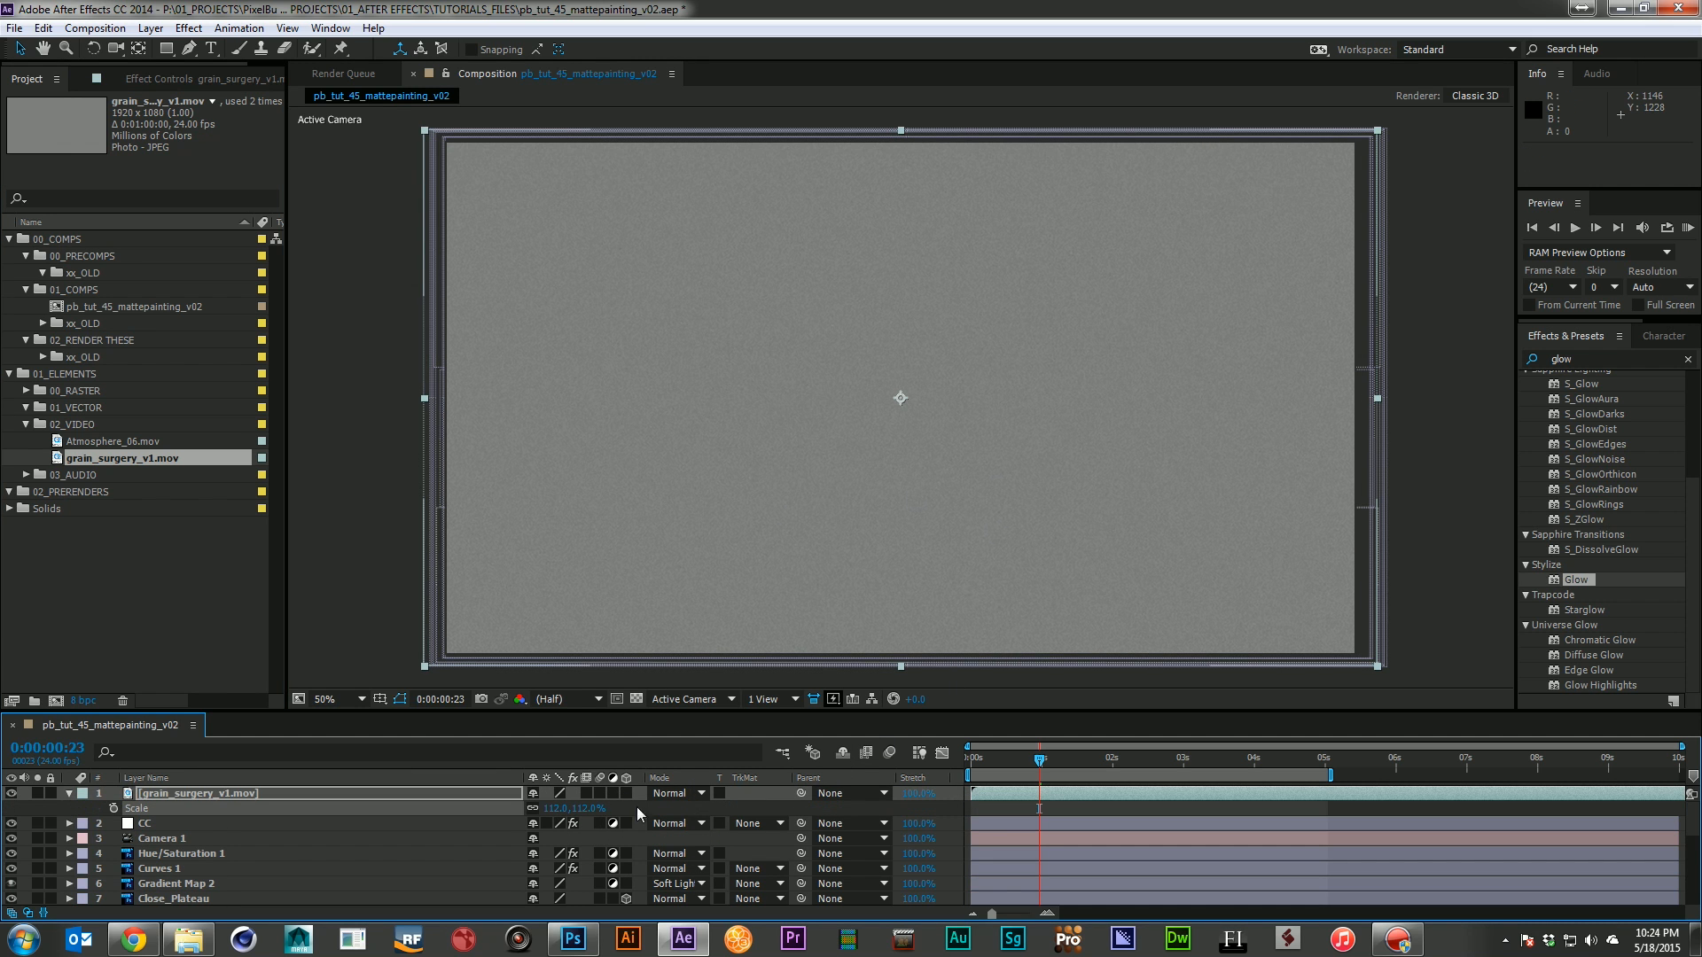
Set the grain_surgery_v1.mov layer's blend mode to Overlay and preview the moving grain at 100% zoom
{"action": "left_click", "coordinate": [669, 793]}
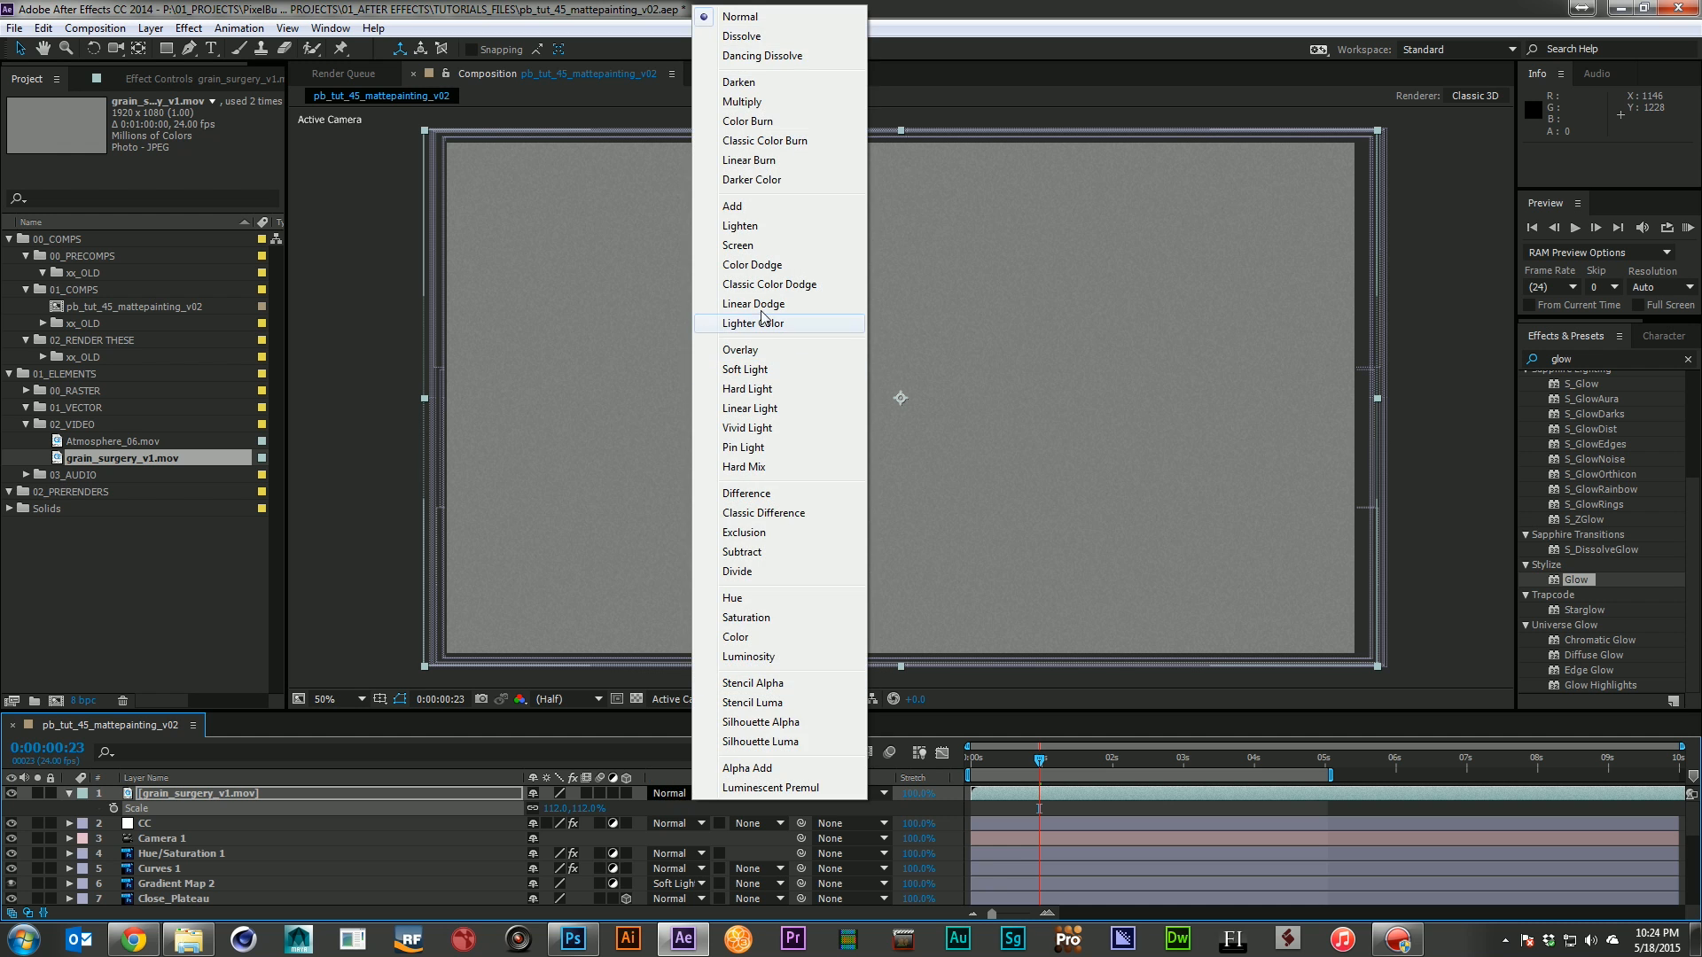
{"action": "left_click", "coordinate": [764, 343]}
{"action": "key", "text": "slash"}
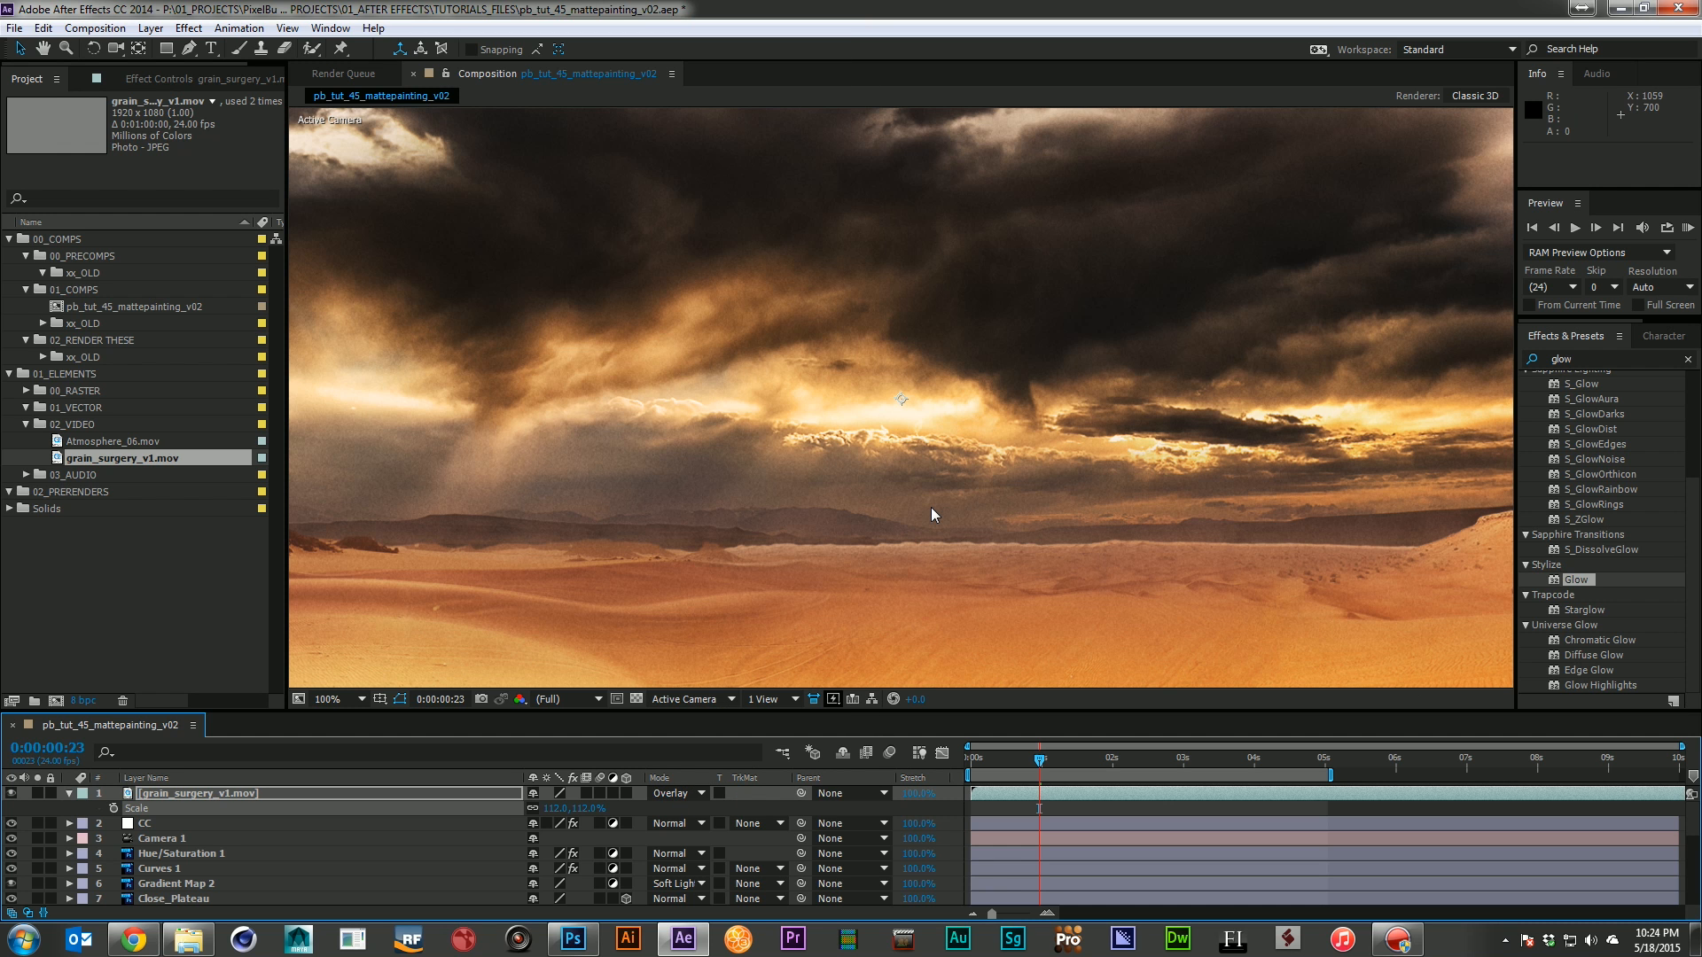
{"action": "key", "text": "KP_0"}
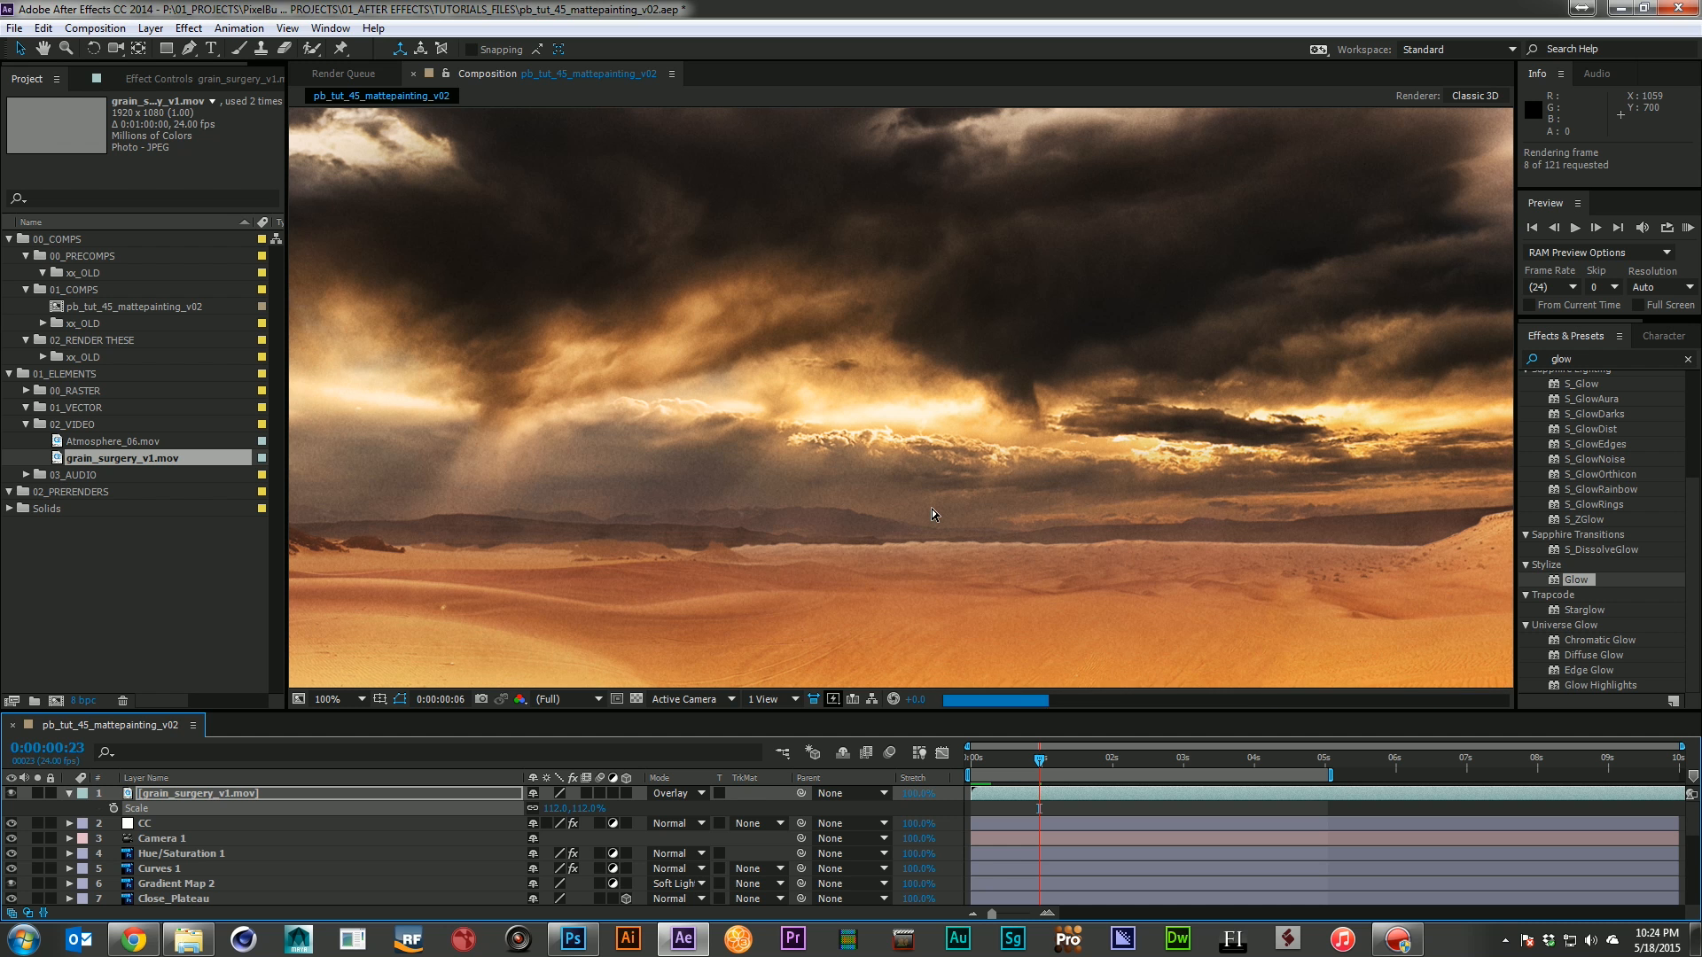
{"action": "left_click", "coordinate": [933, 512]}
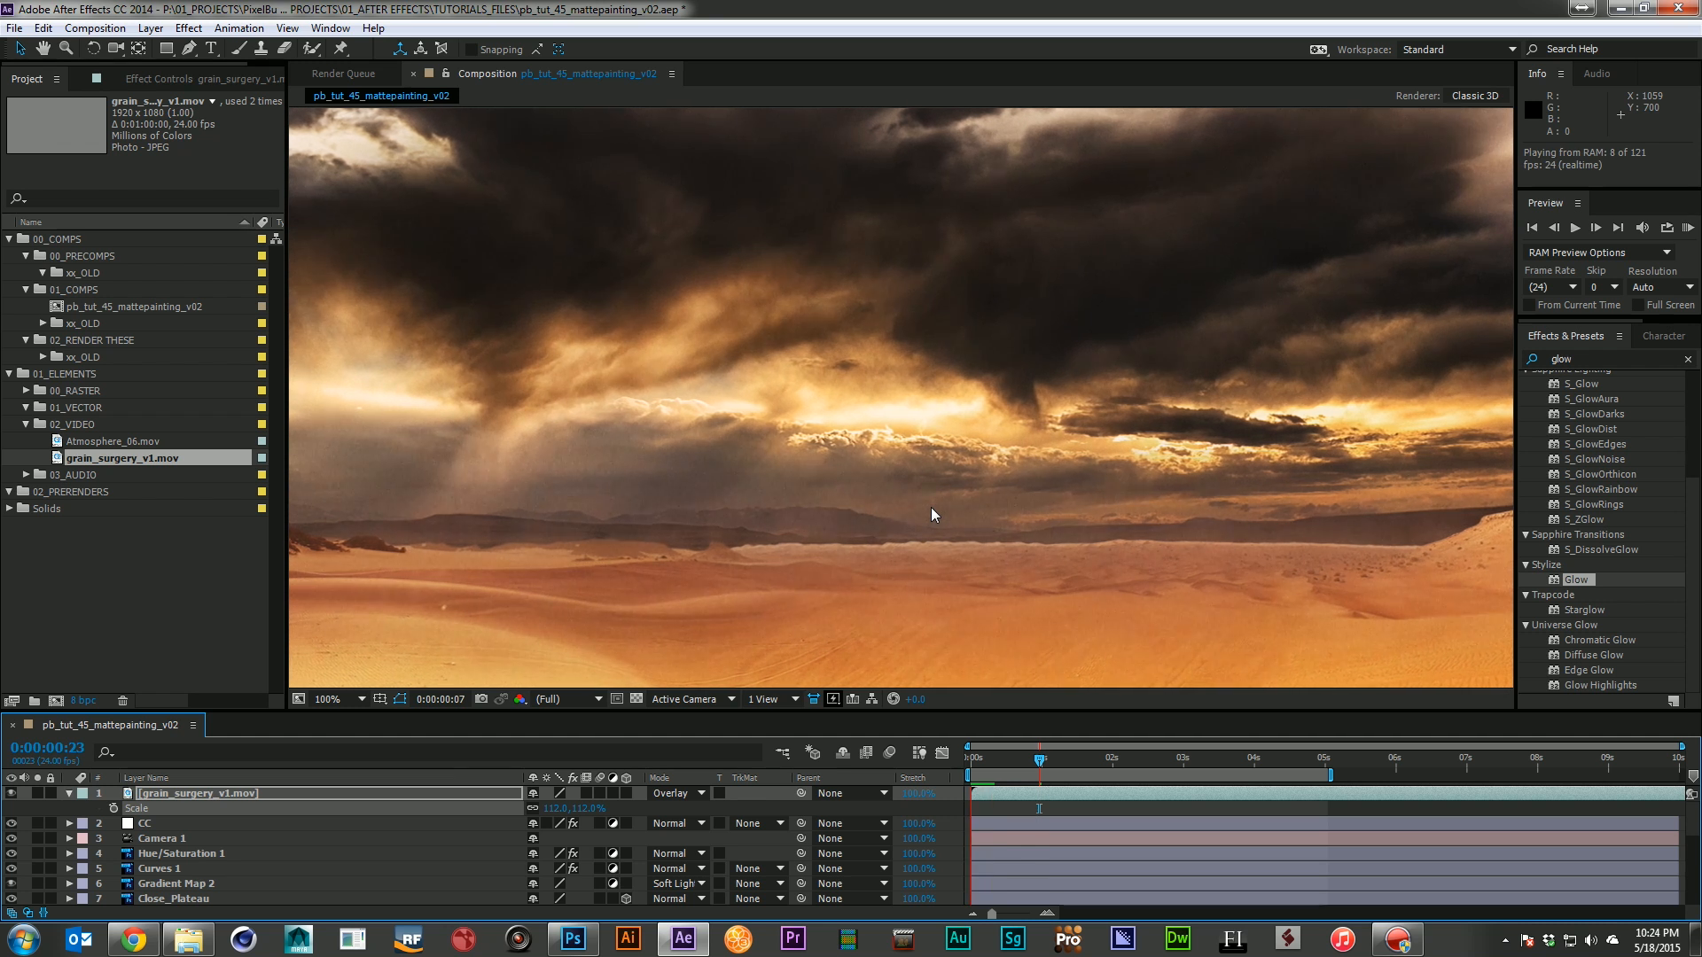
{"action": "key", "text": "space"}
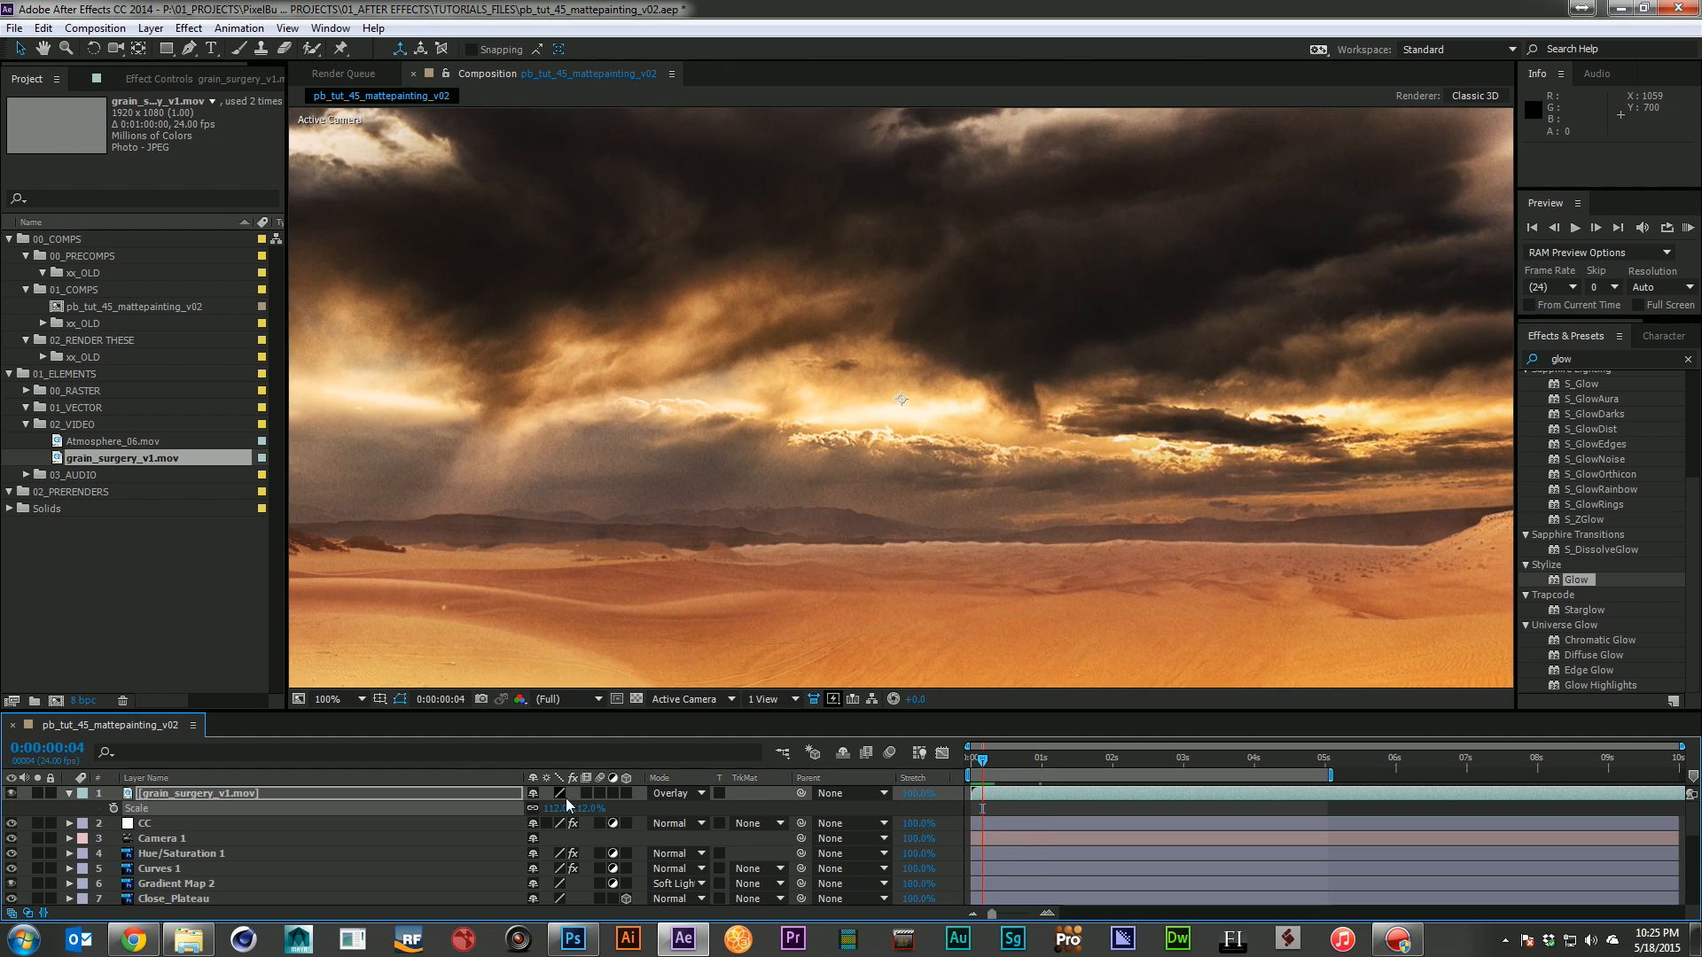
Try the grain layer at 20% opacity and preview how the grain plays over the scene
{"action": "key", "text": "t"}
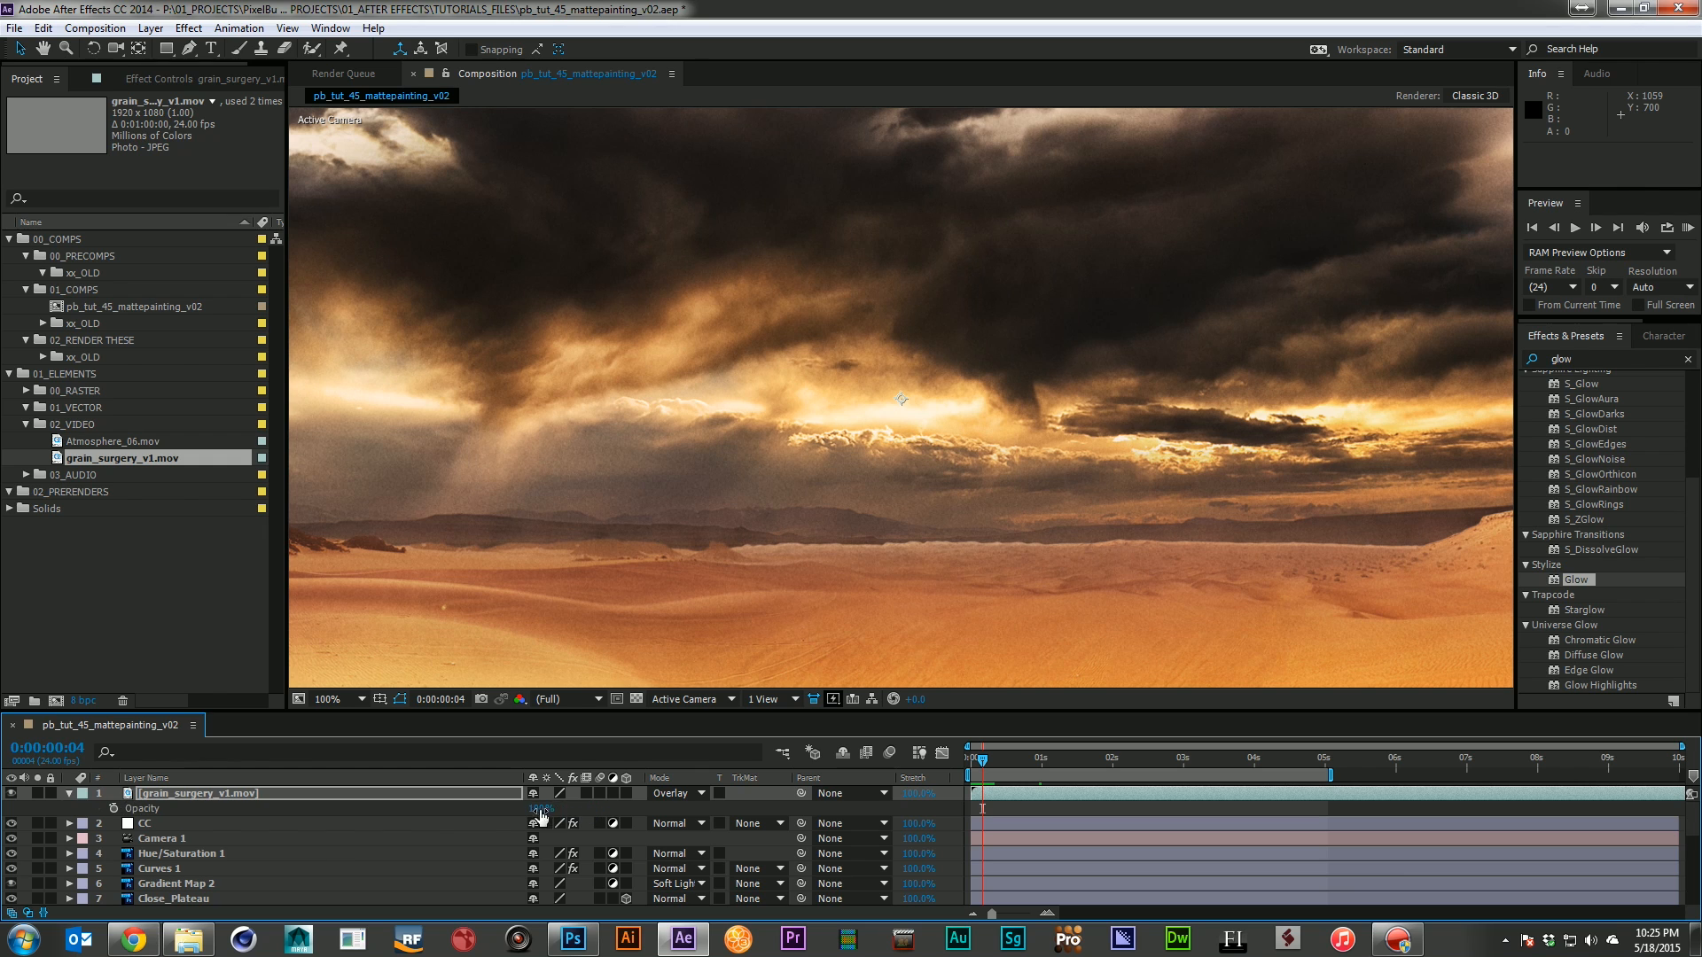
{"action": "left_click", "coordinate": [537, 808]}
{"action": "type", "text": "20"}
{"action": "key", "text": "Return"}
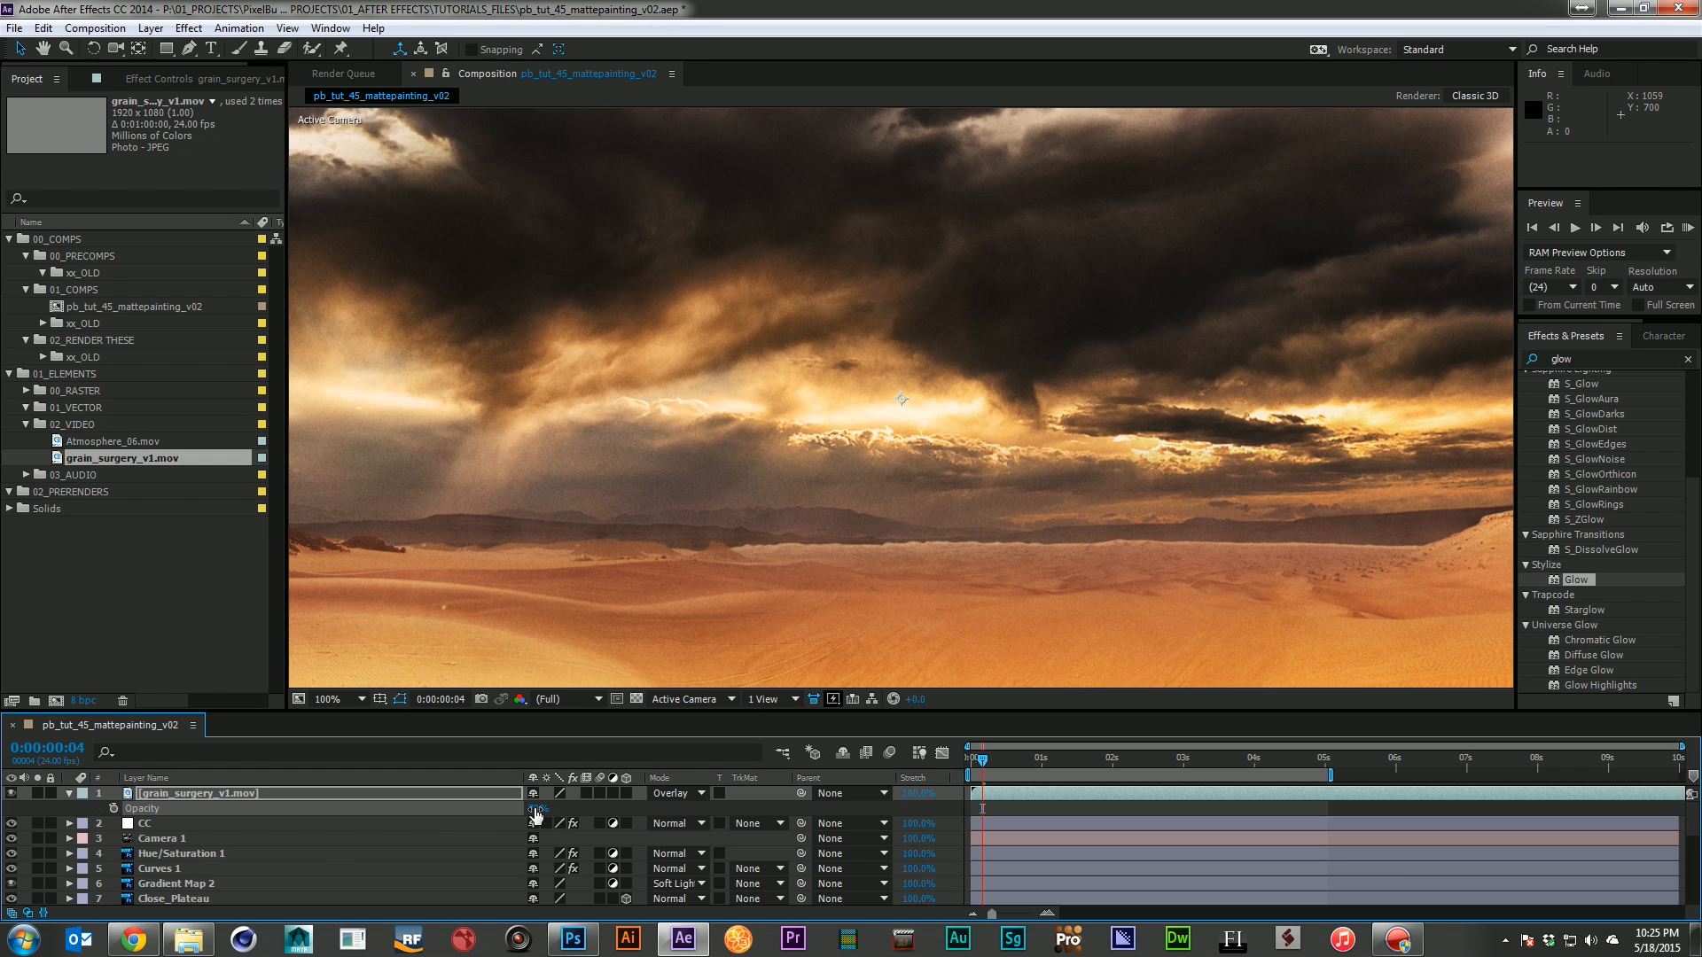
{"action": "key", "text": "KP_0"}
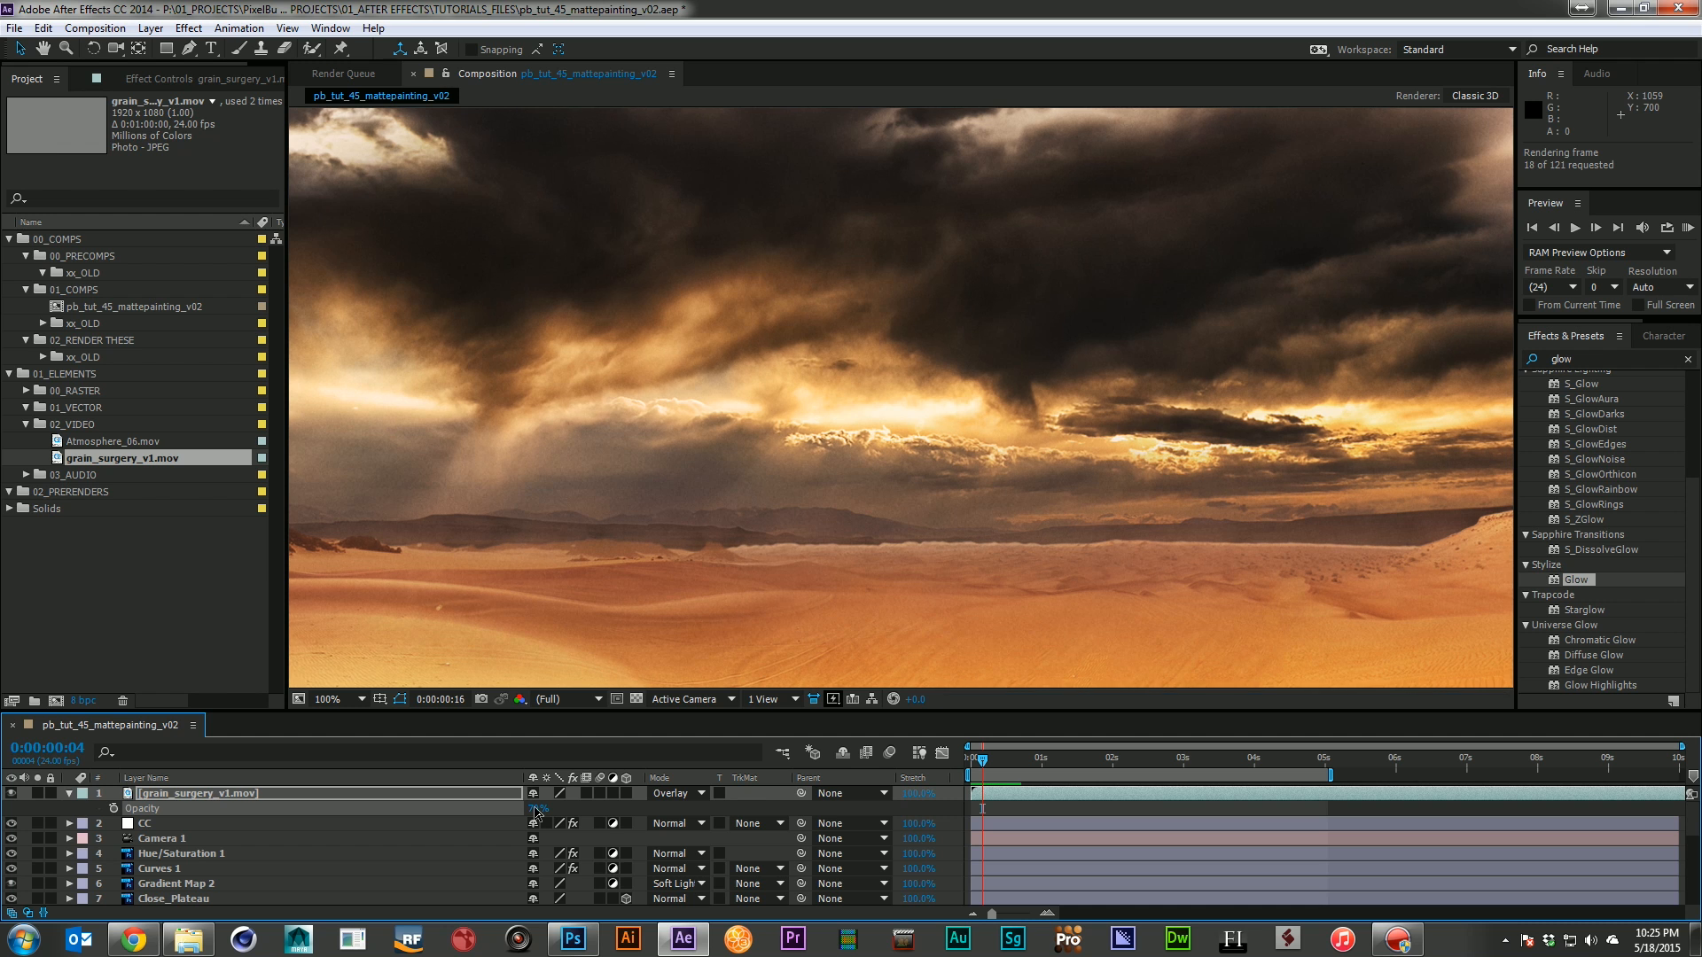
{"action": "key", "text": "space"}
{"action": "key", "text": "space"}
Adjust the grain_surgery_v1.mov layer's opacity for a stronger grain and preview the result
{"action": "left_click", "coordinate": [538, 808]}
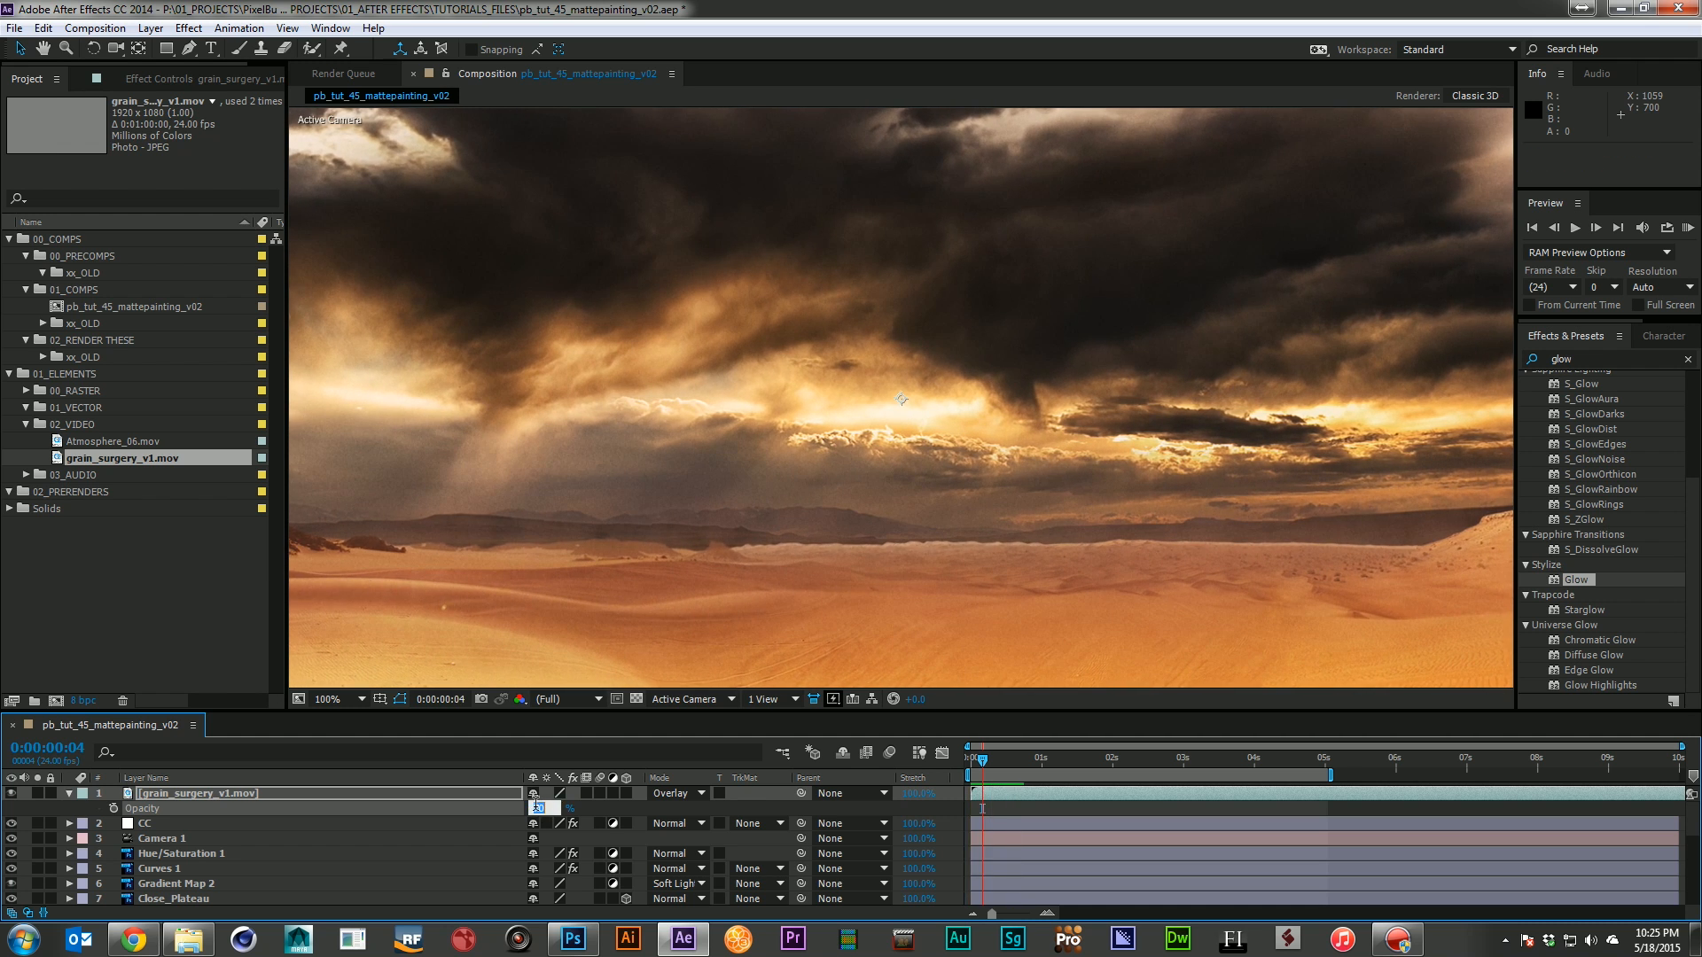
{"action": "key", "text": "Return"}
{"action": "key", "text": "KP_0"}
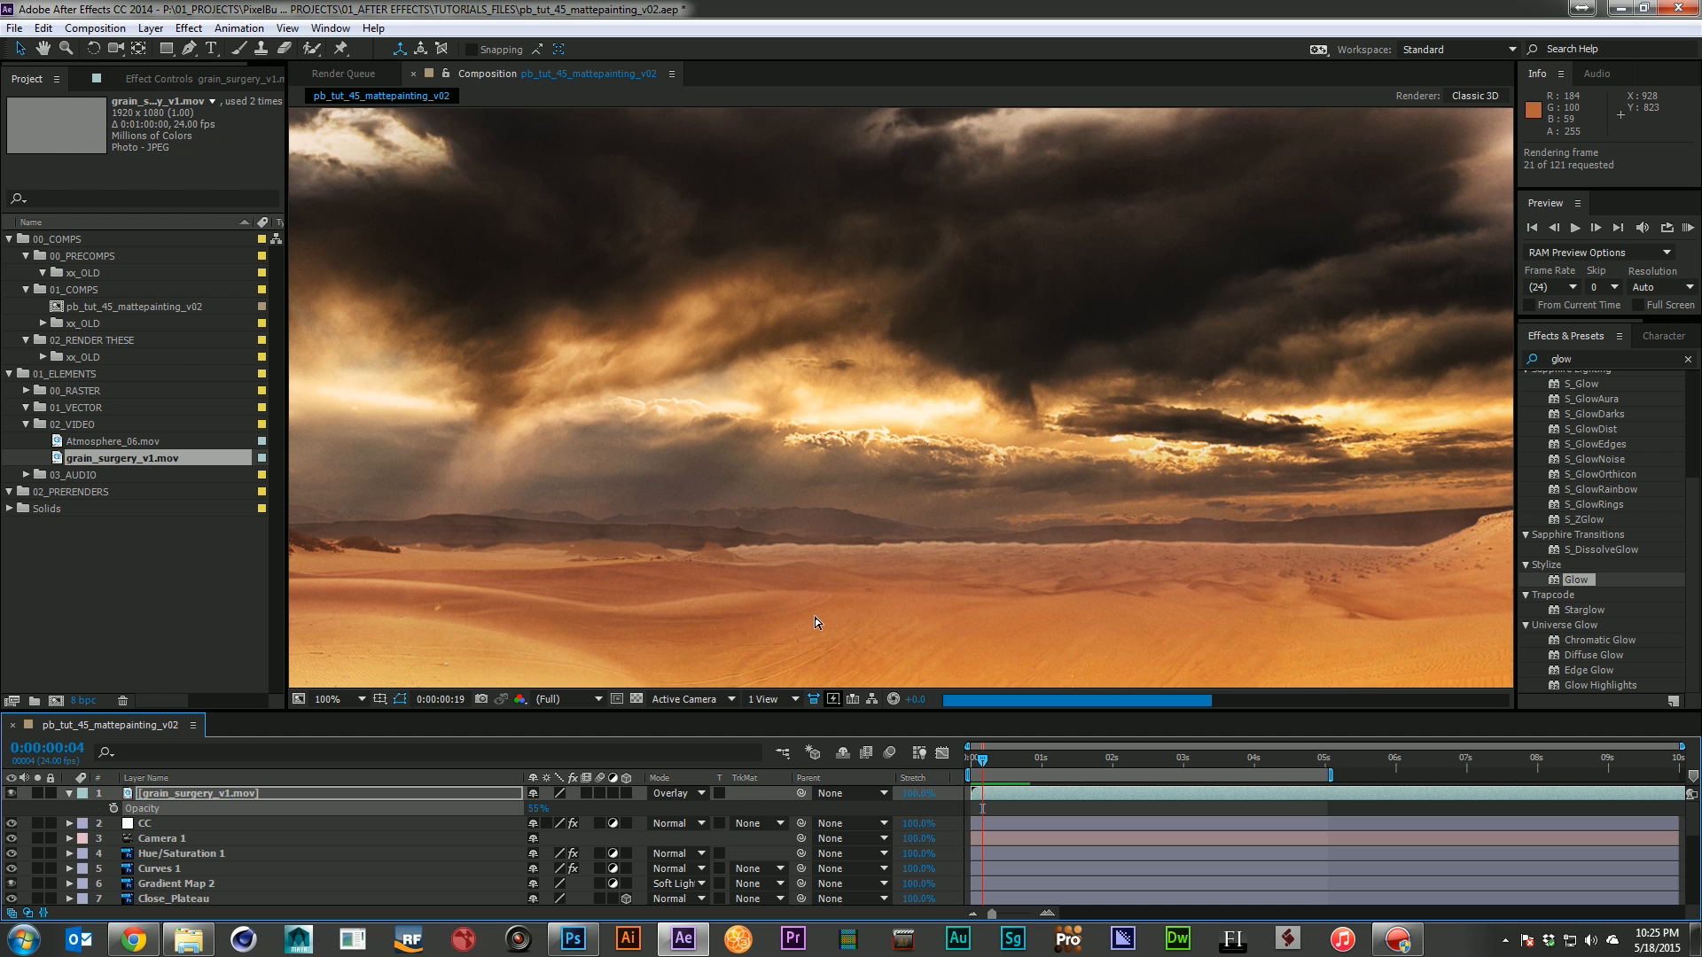
{"action": "key", "text": "space"}
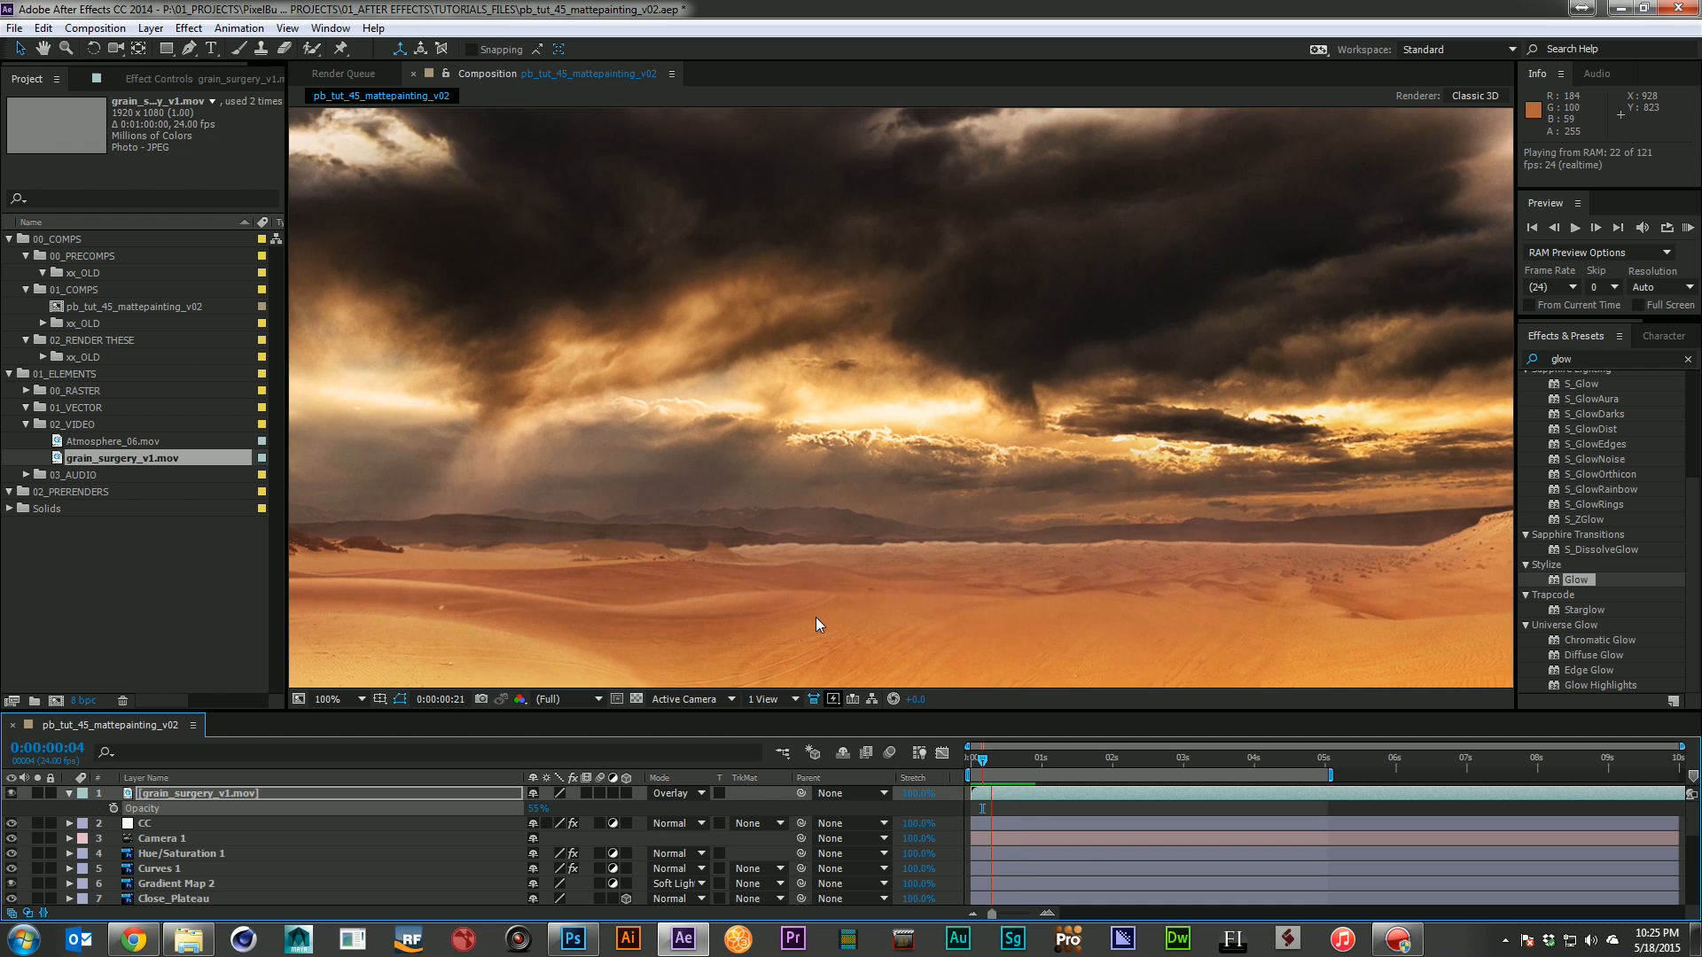
{"action": "key", "text": "space"}
Collapse the grain layer, check the full frame at a late and the first frame, and save the project
{"action": "left_click", "coordinate": [68, 793]}
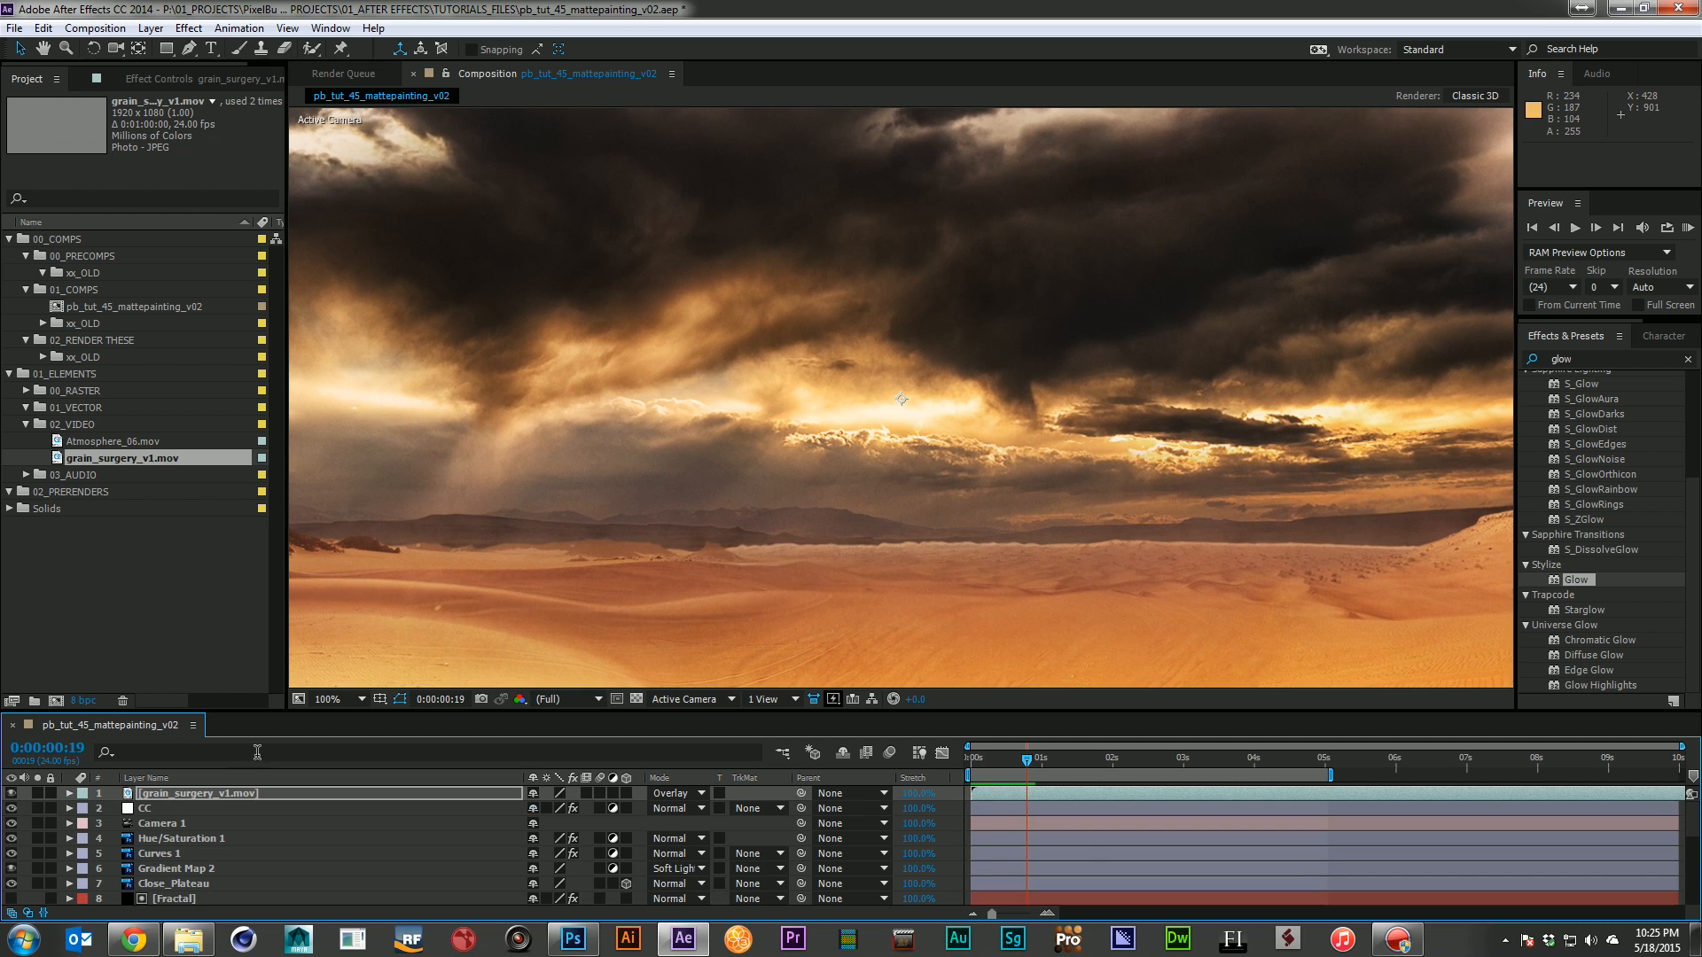
{"action": "scroll", "coordinate": [1053, 429], "scroll_direction": "down", "scroll_amount": 2}
{"action": "left_click", "coordinate": [1452, 759]}
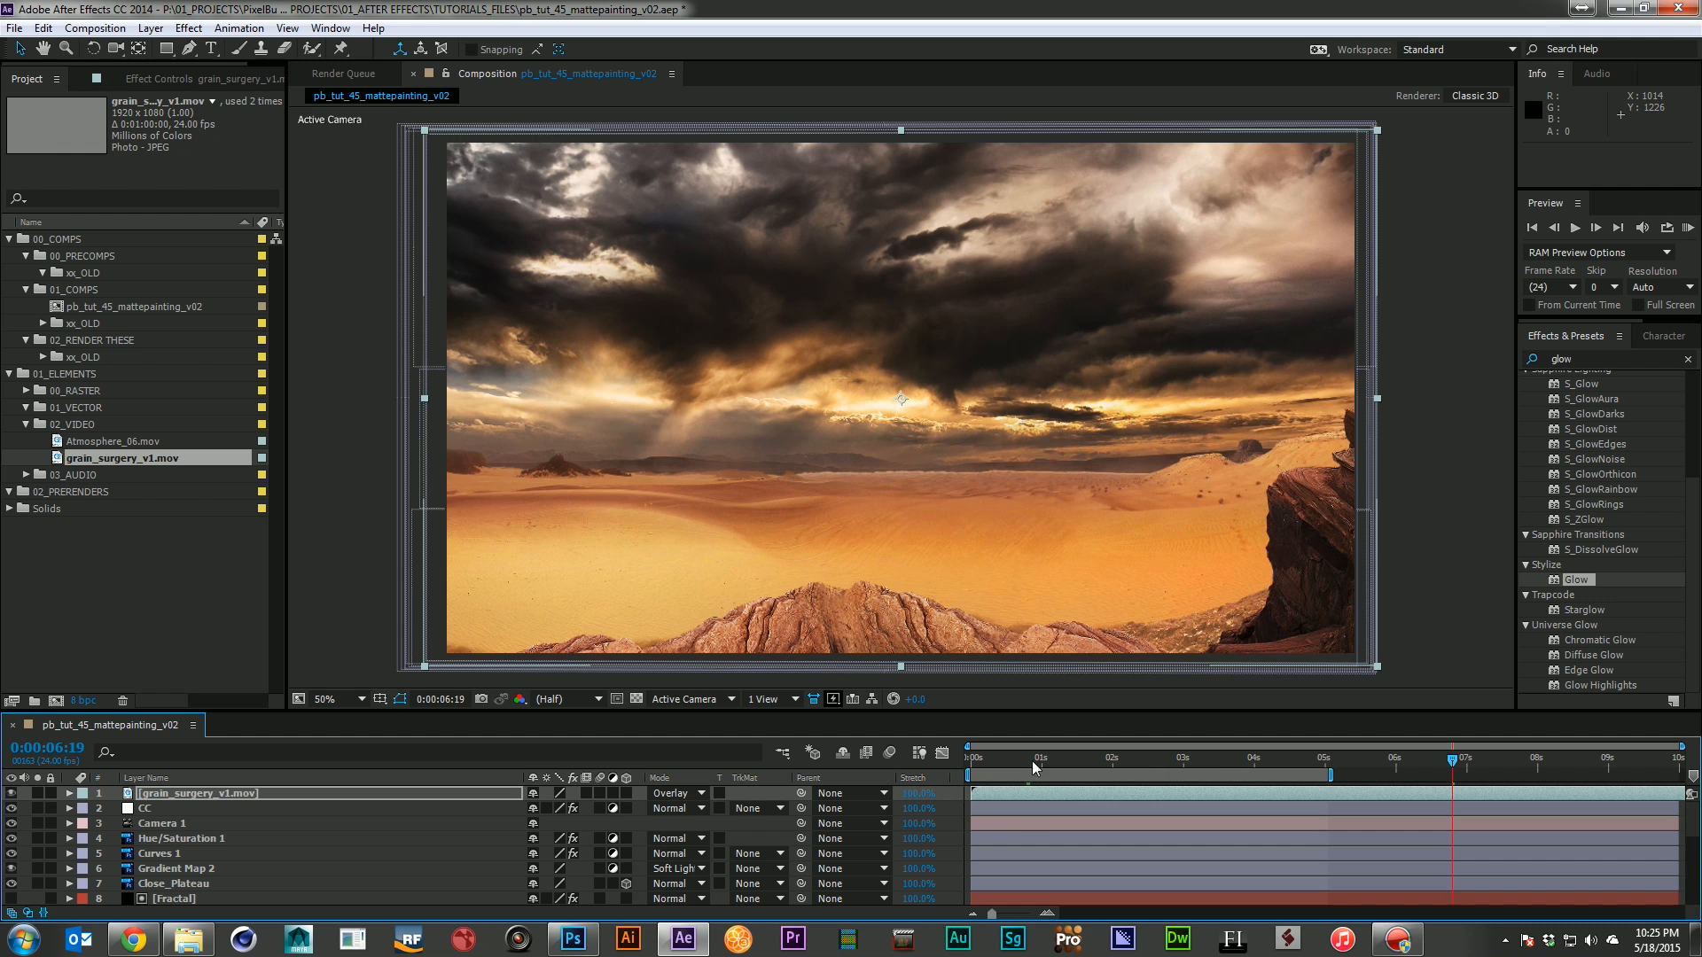
{"action": "left_click", "coordinate": [967, 761]}
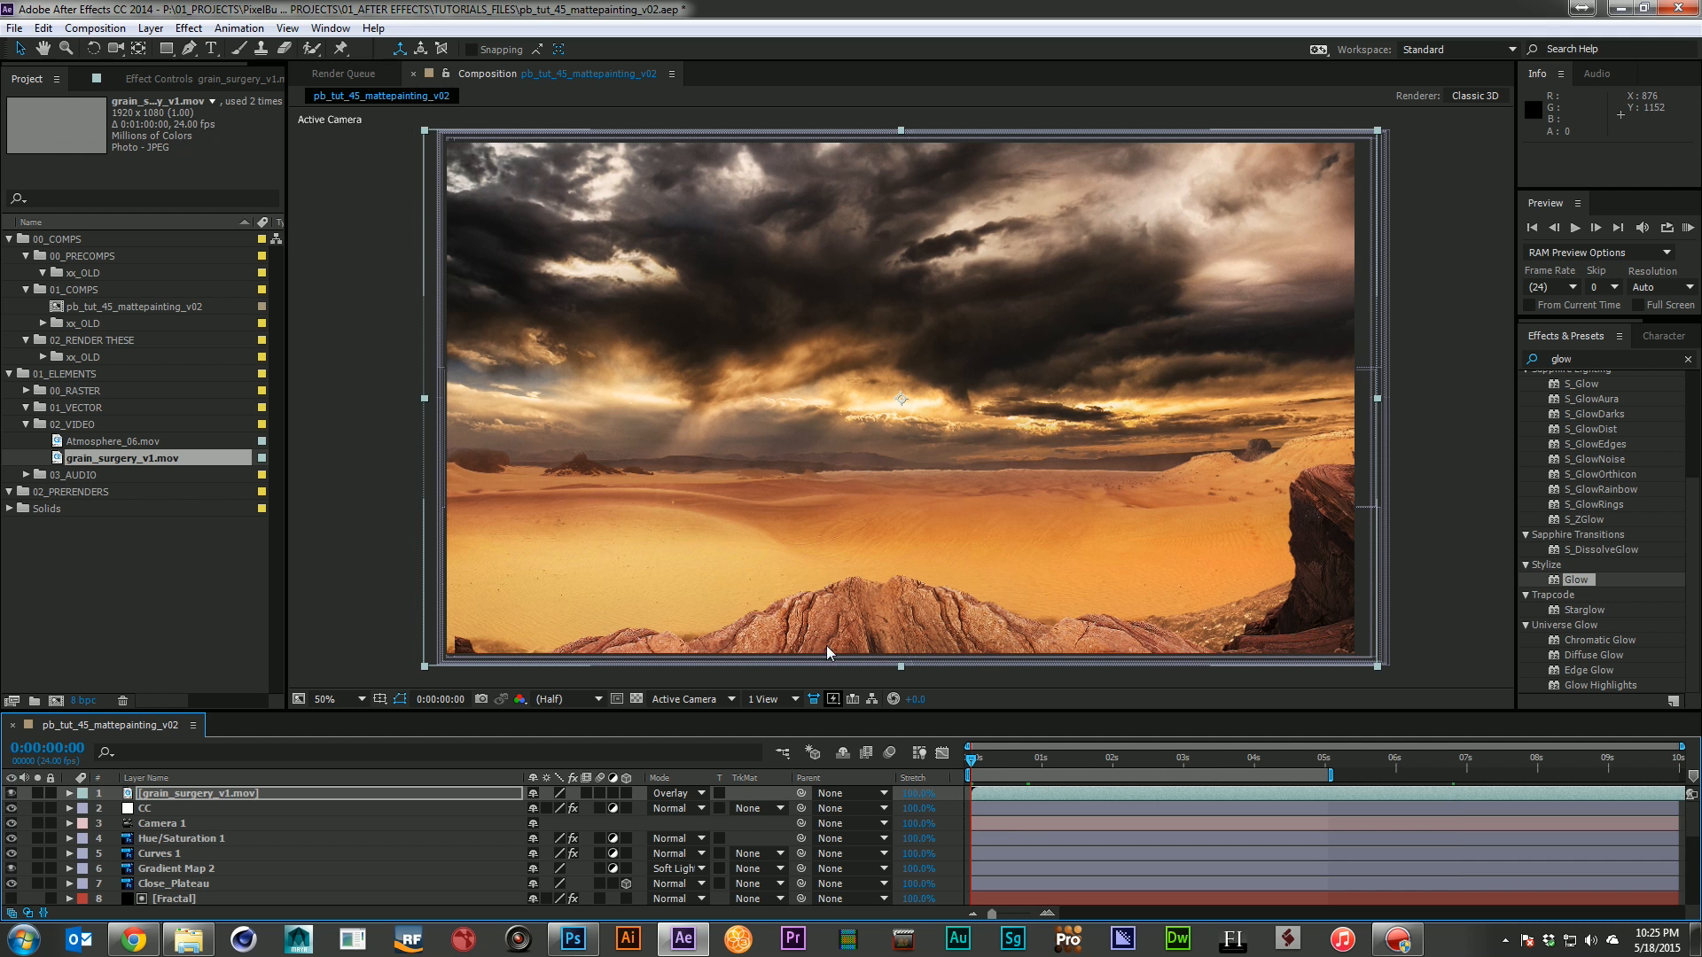
{"action": "key", "text": "ctrl+s"}
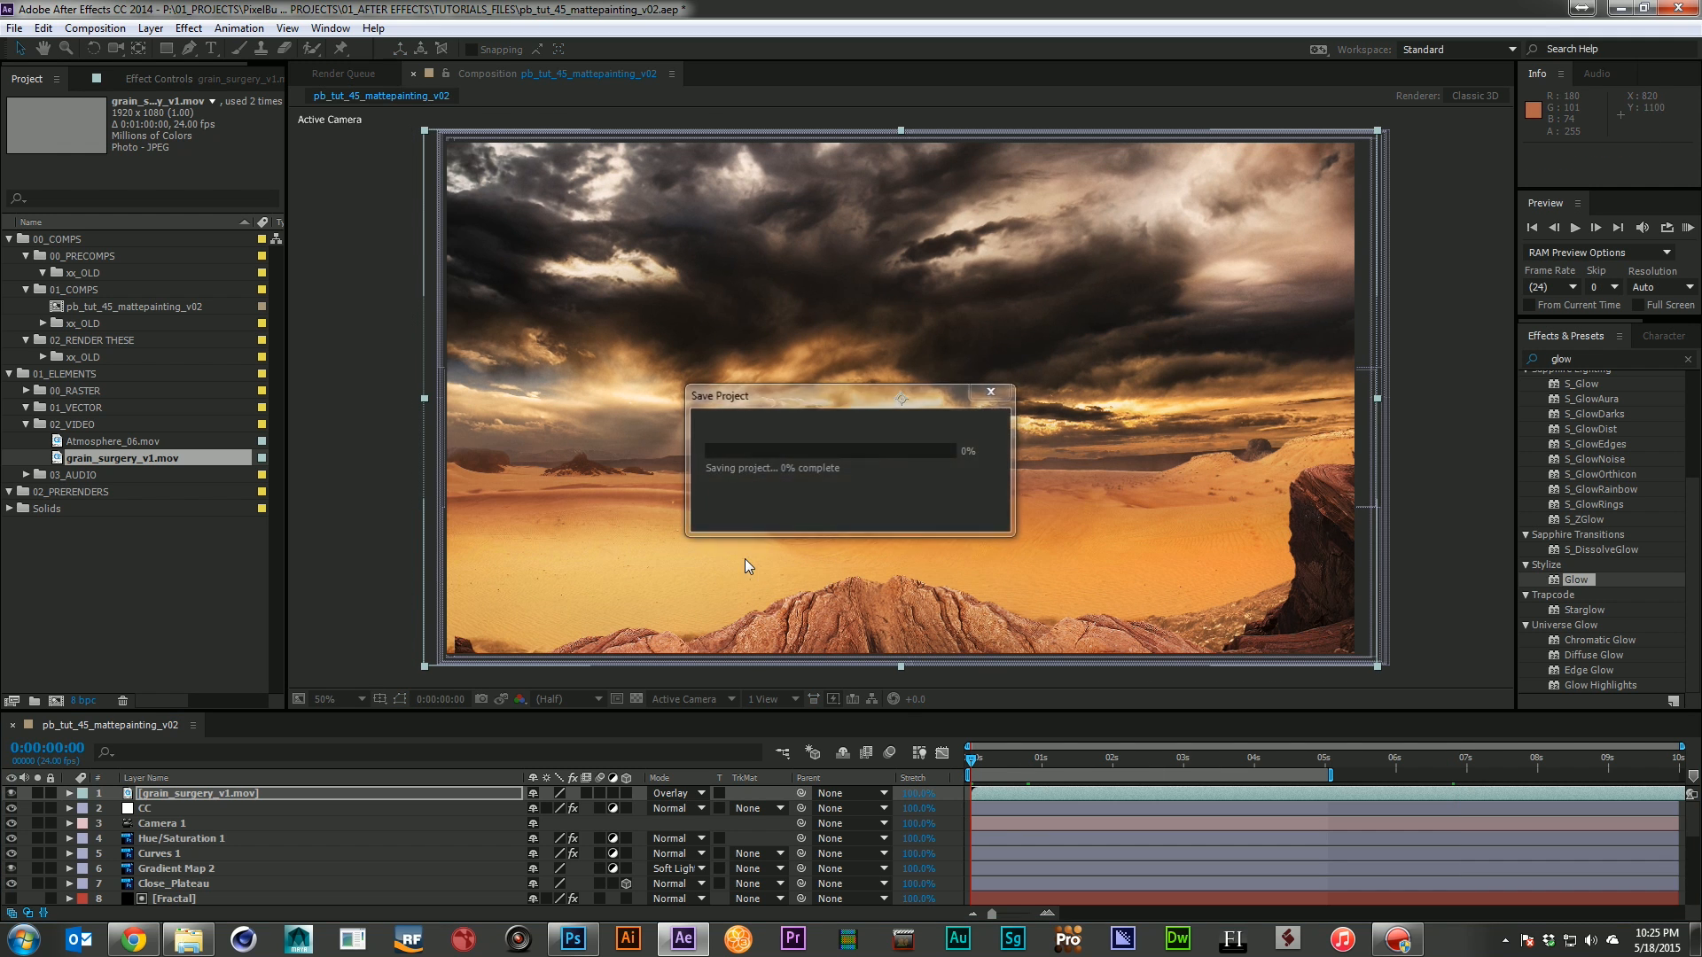
Add a new adjustment layer directly above Camera 1 and name it Heat
{"action": "left_click", "coordinate": [260, 820]}
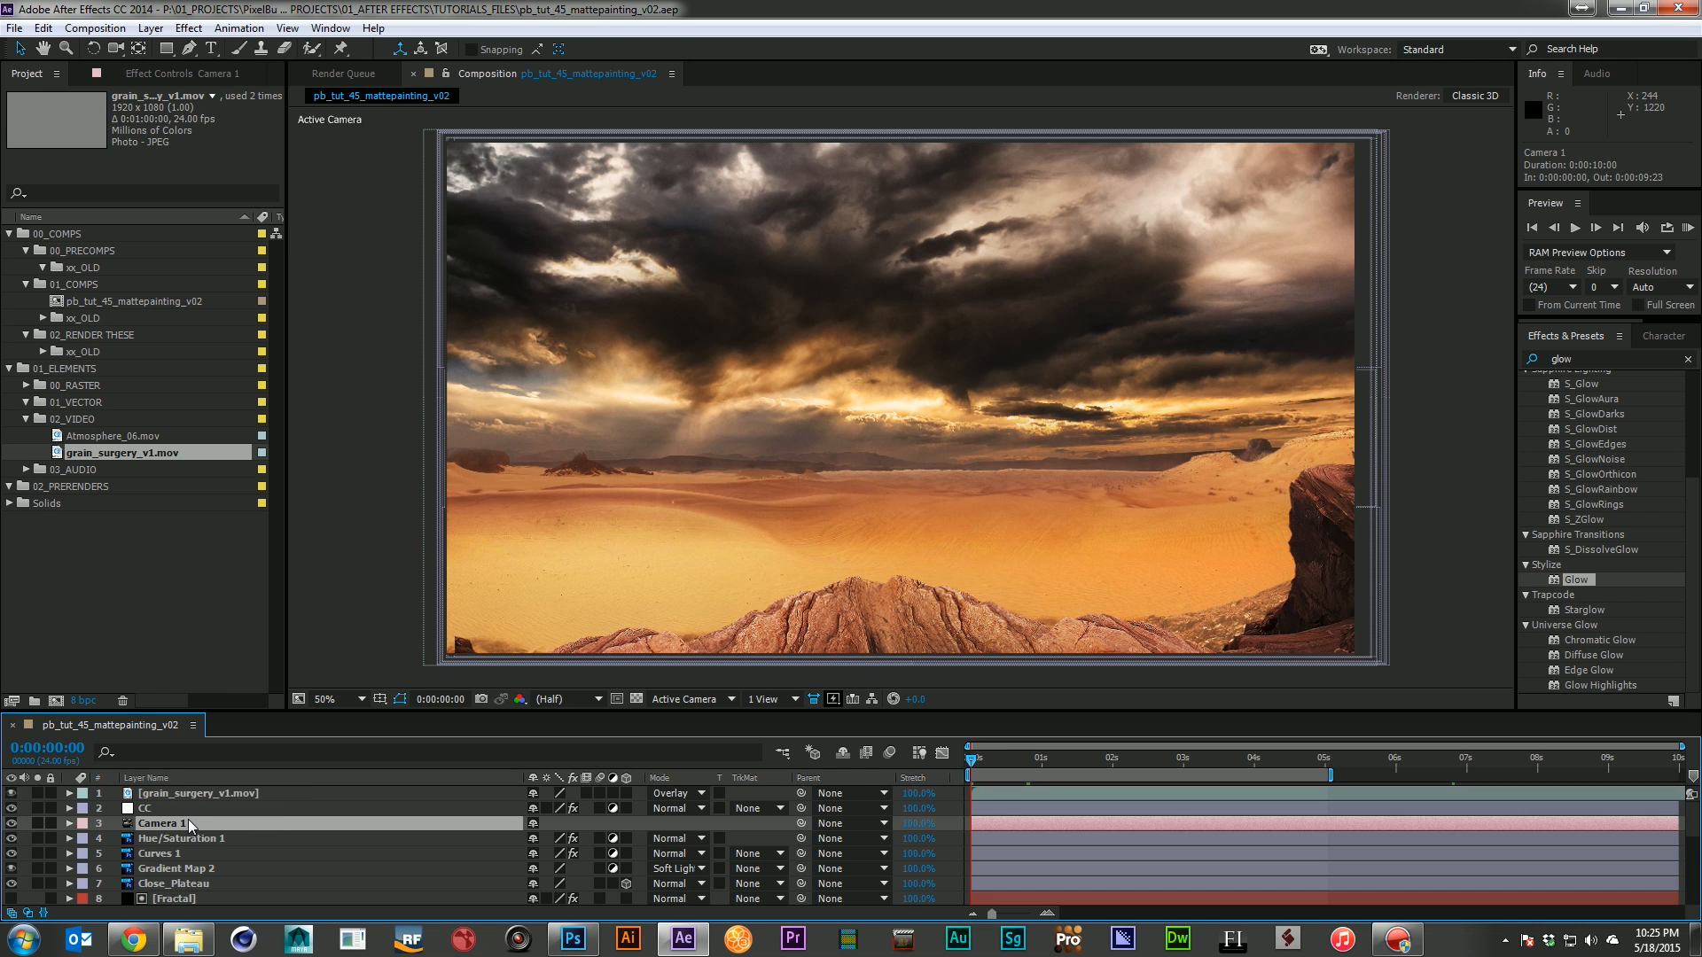
{"action": "key", "text": "ctrl+alt+y"}
{"action": "key", "text": "ctrl+alt+y"}
{"action": "key", "text": "Delete"}
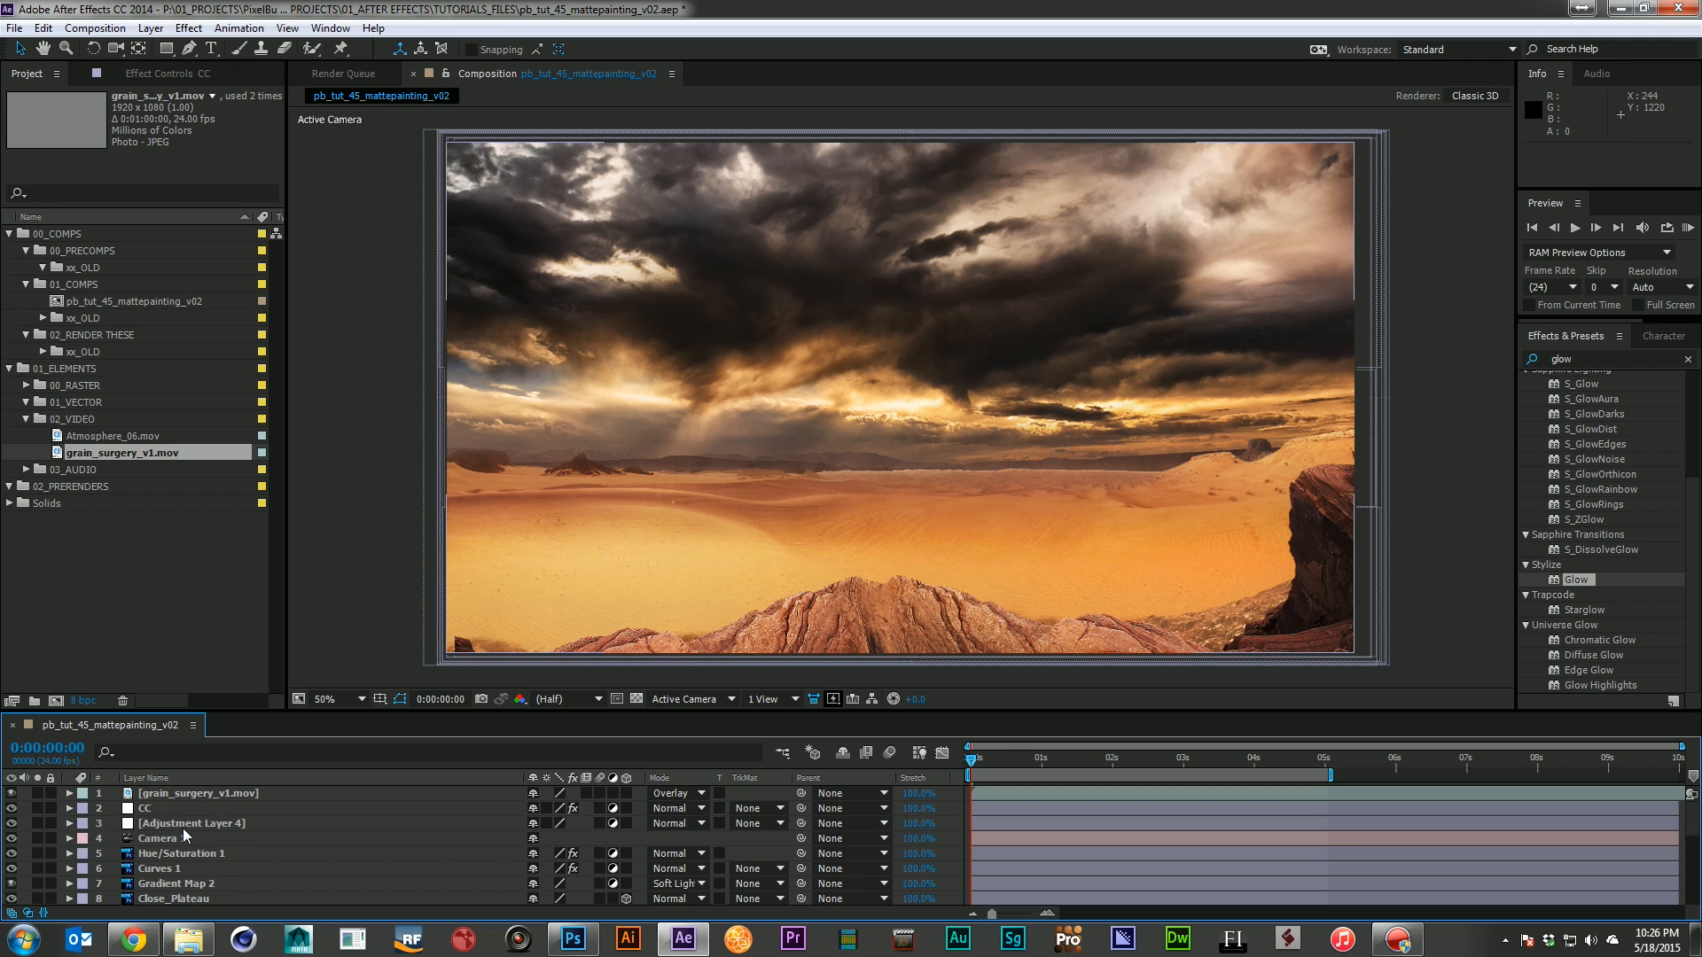
{"action": "key", "text": "Return"}
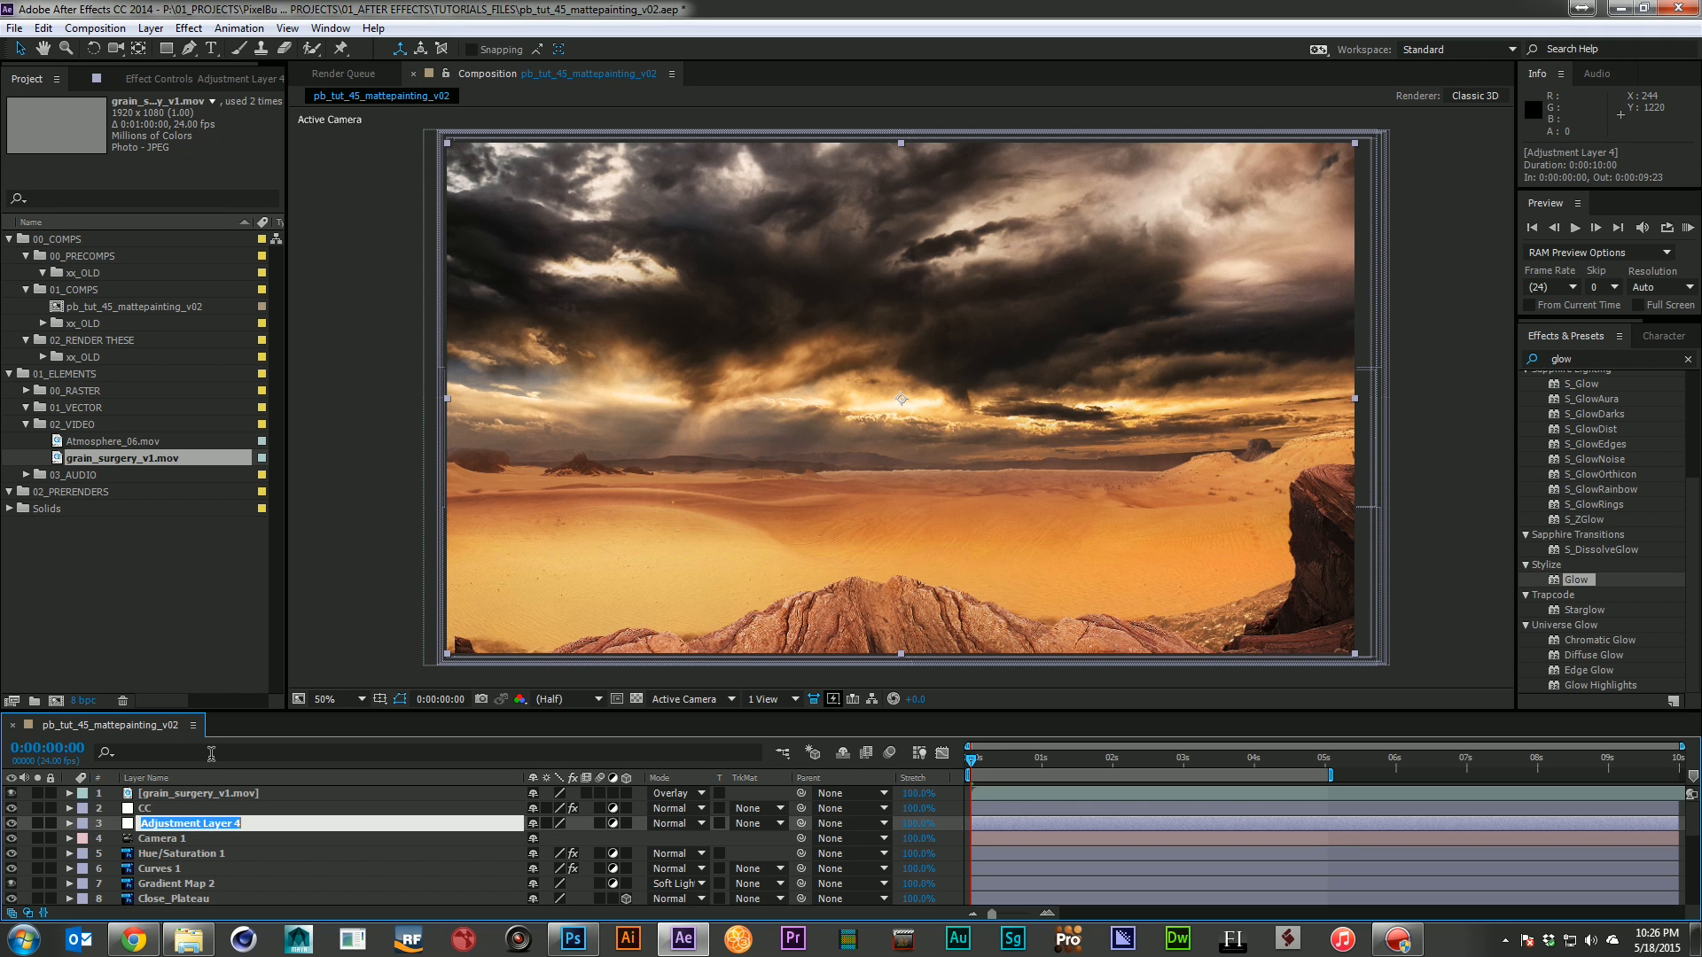
{"action": "type", "text": "Hret"}
{"action": "key", "text": "Return"}
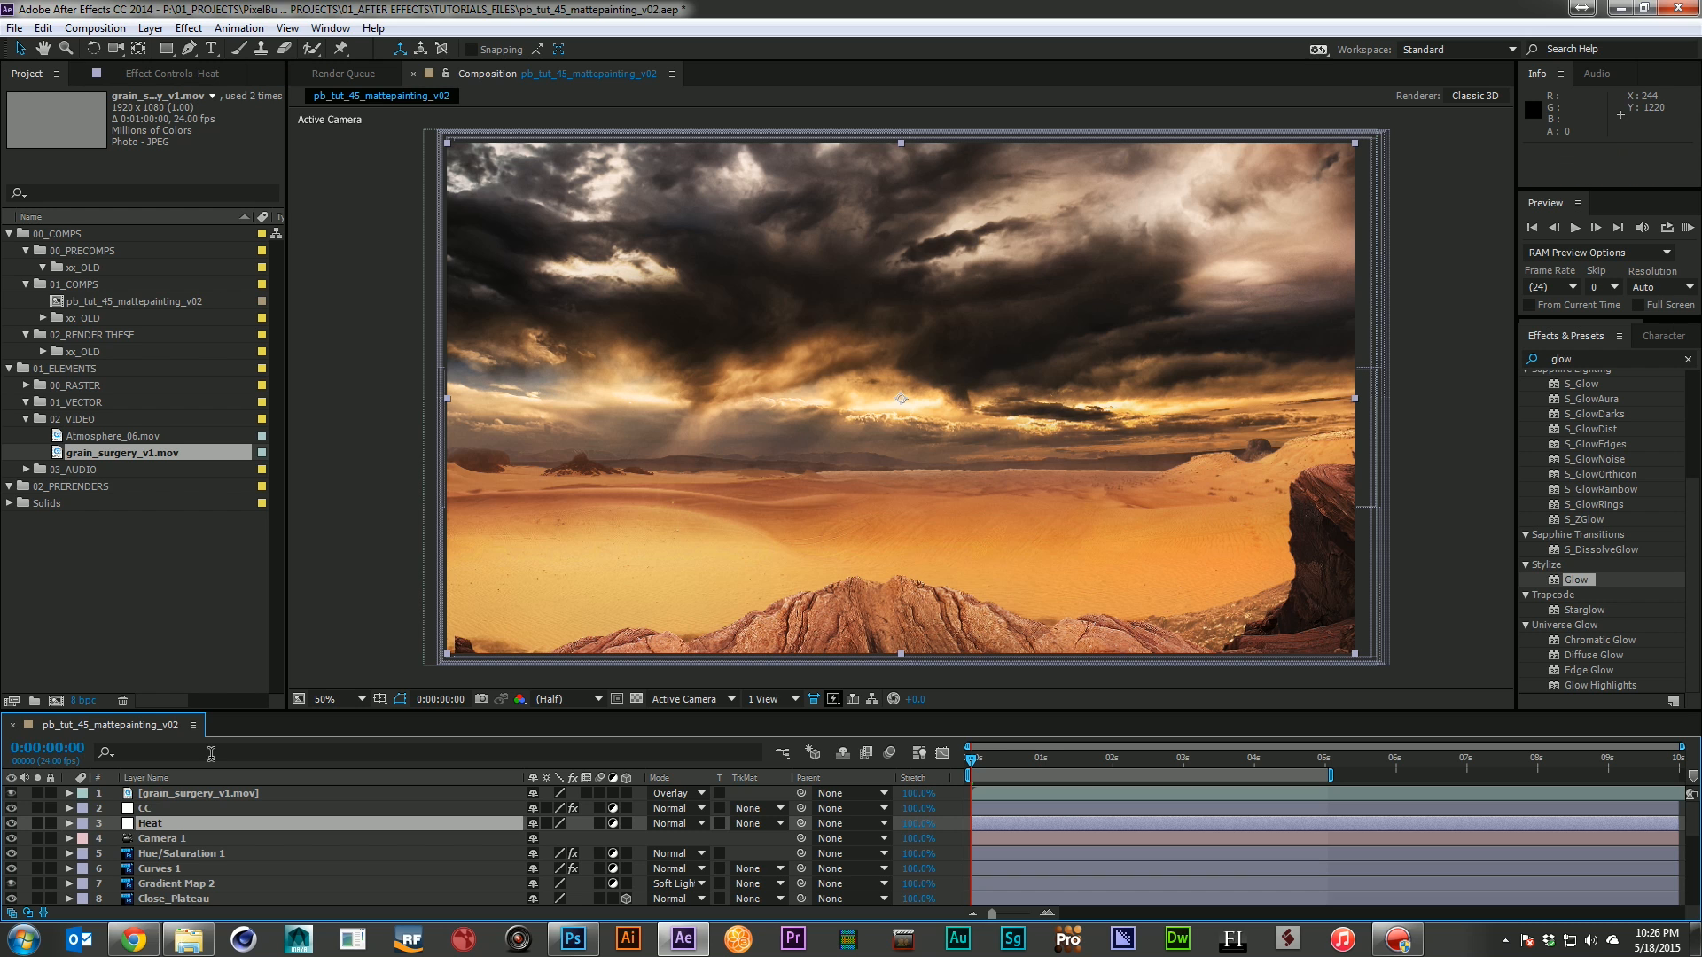
Search the effects for "turb" and apply Turbulent Displace to the Heat layer
{"action": "left_click", "coordinate": [1610, 358]}
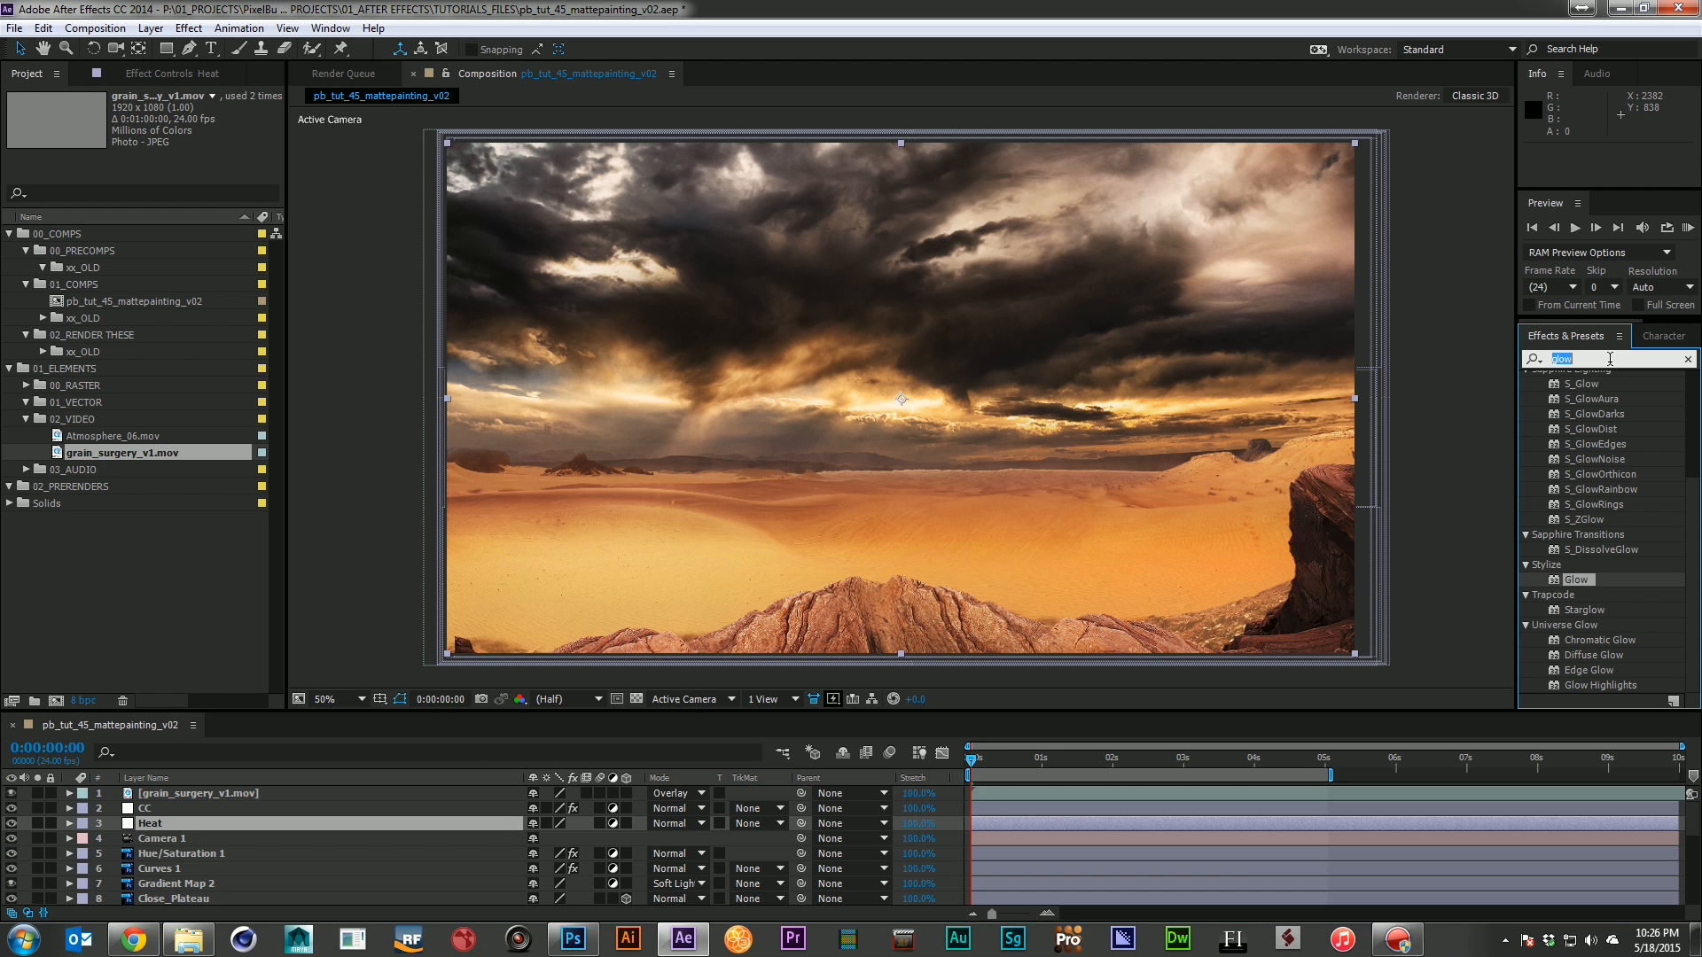
{"action": "type", "text": "turb"}
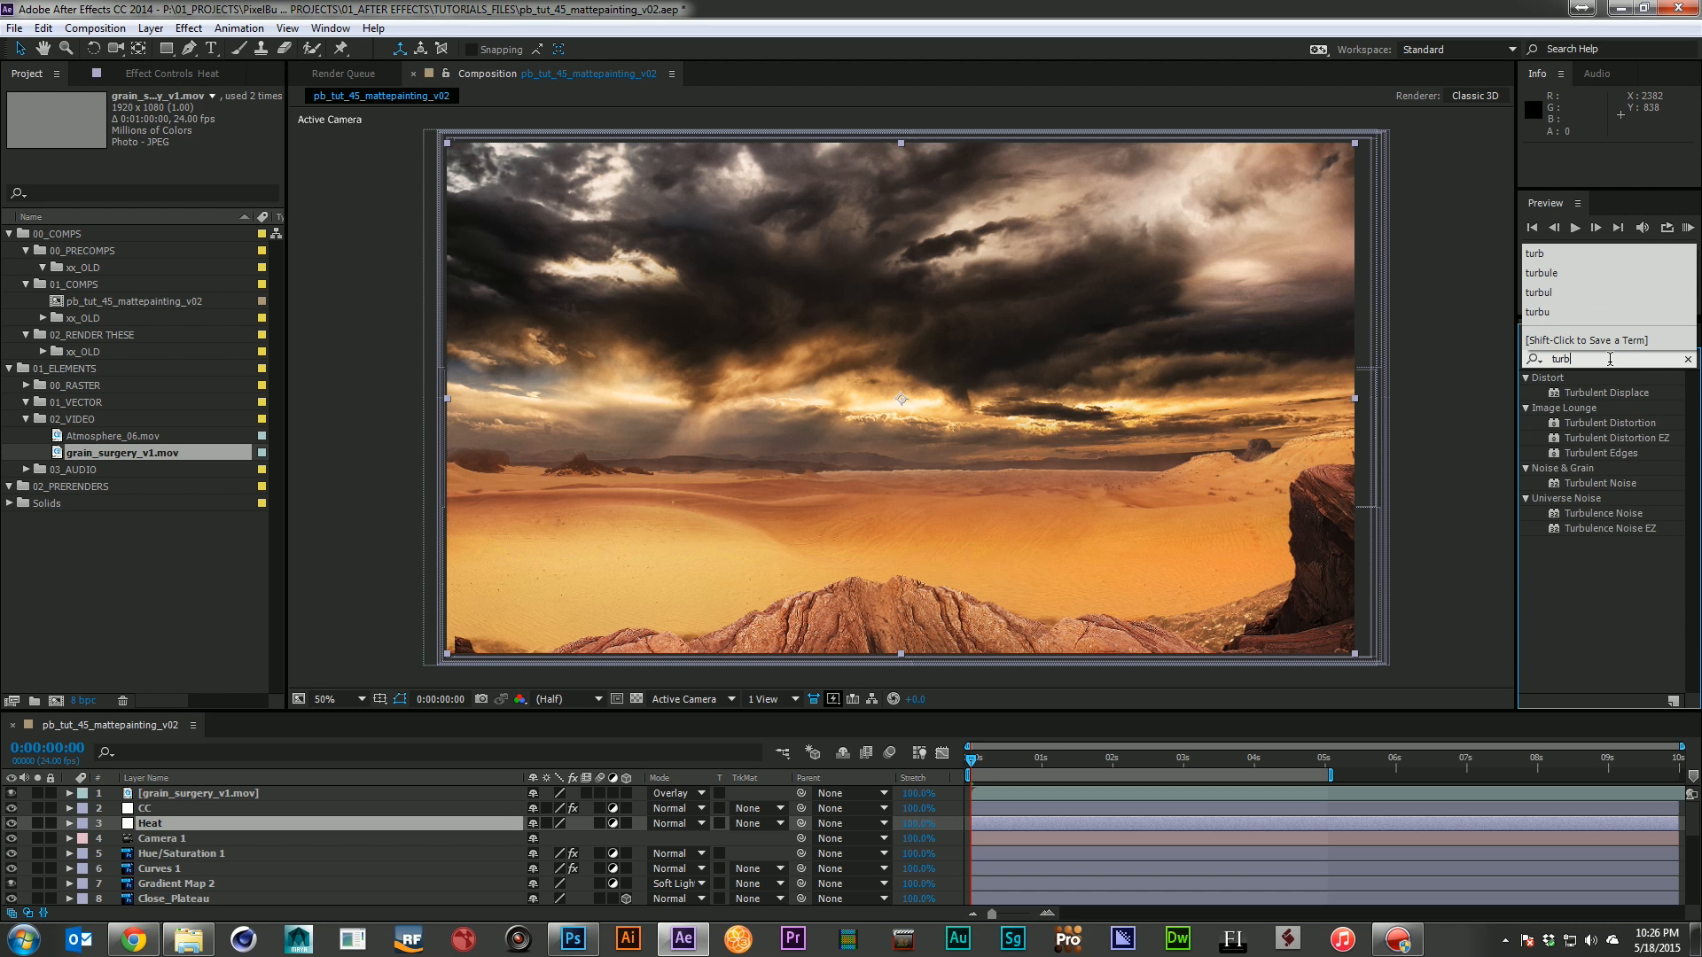
{"action": "left_click_drag", "start_coordinate": [1616, 386], "coordinate": [207, 828]}
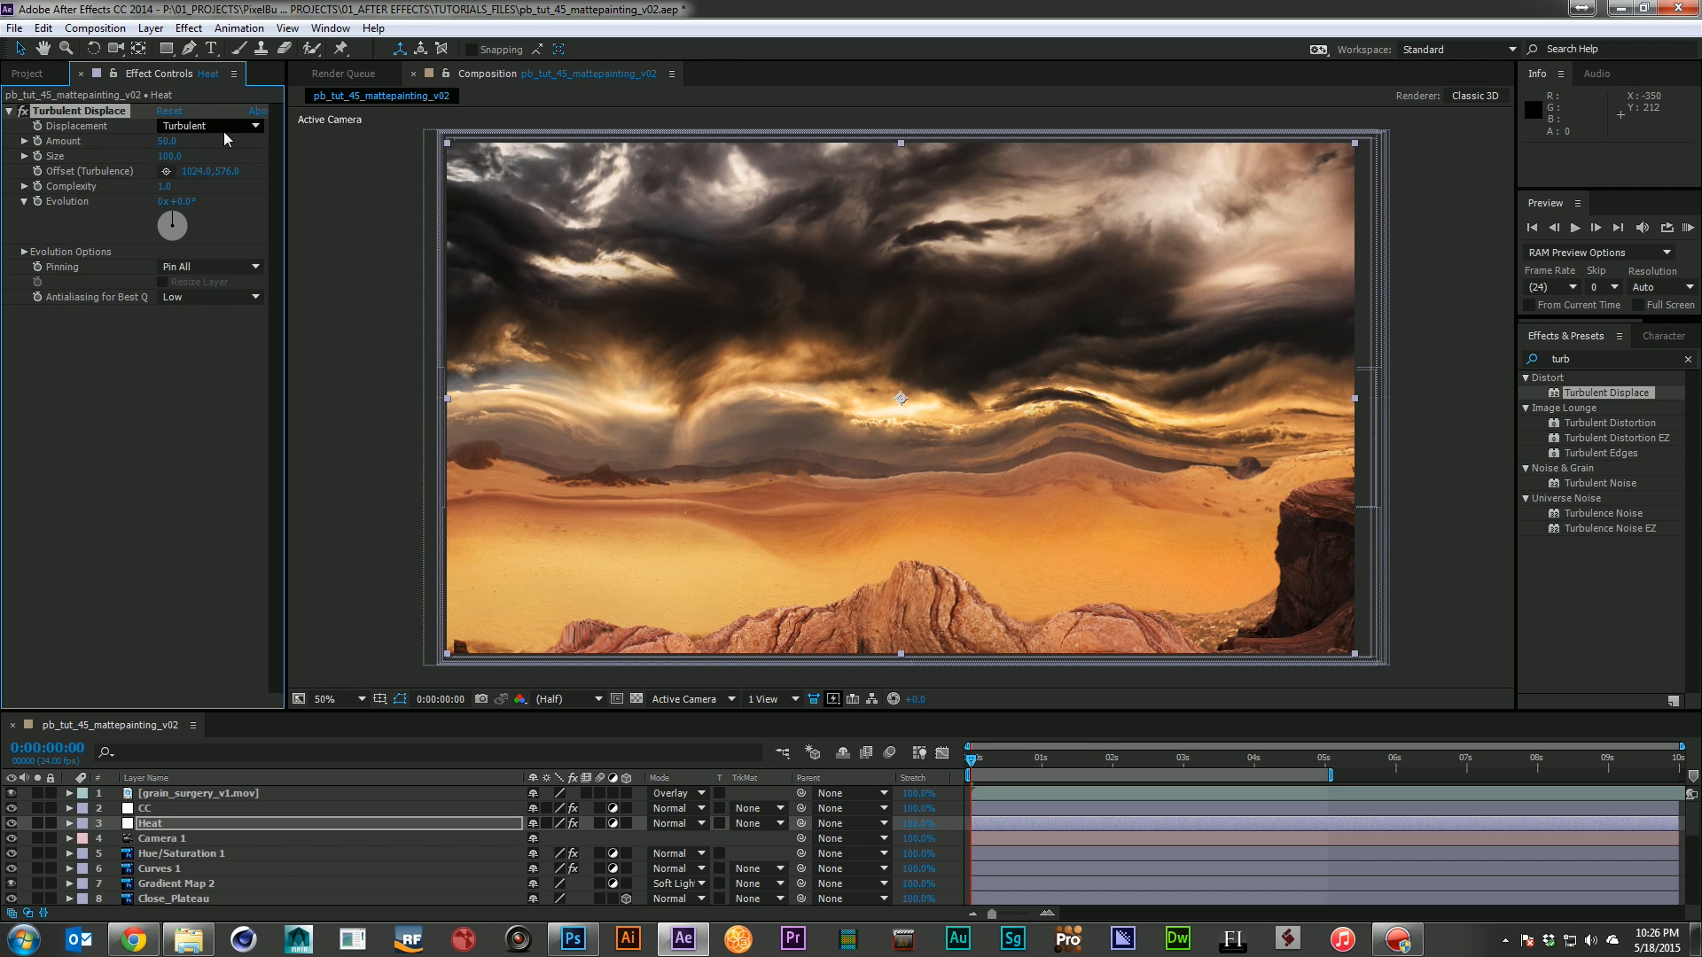
Set Turbulent Displace on the Heat layer to an Amount of 10 and a Size of 7
{"action": "left_click", "coordinate": [167, 156]}
{"action": "type", "text": "10"}
{"action": "key", "text": "Return"}
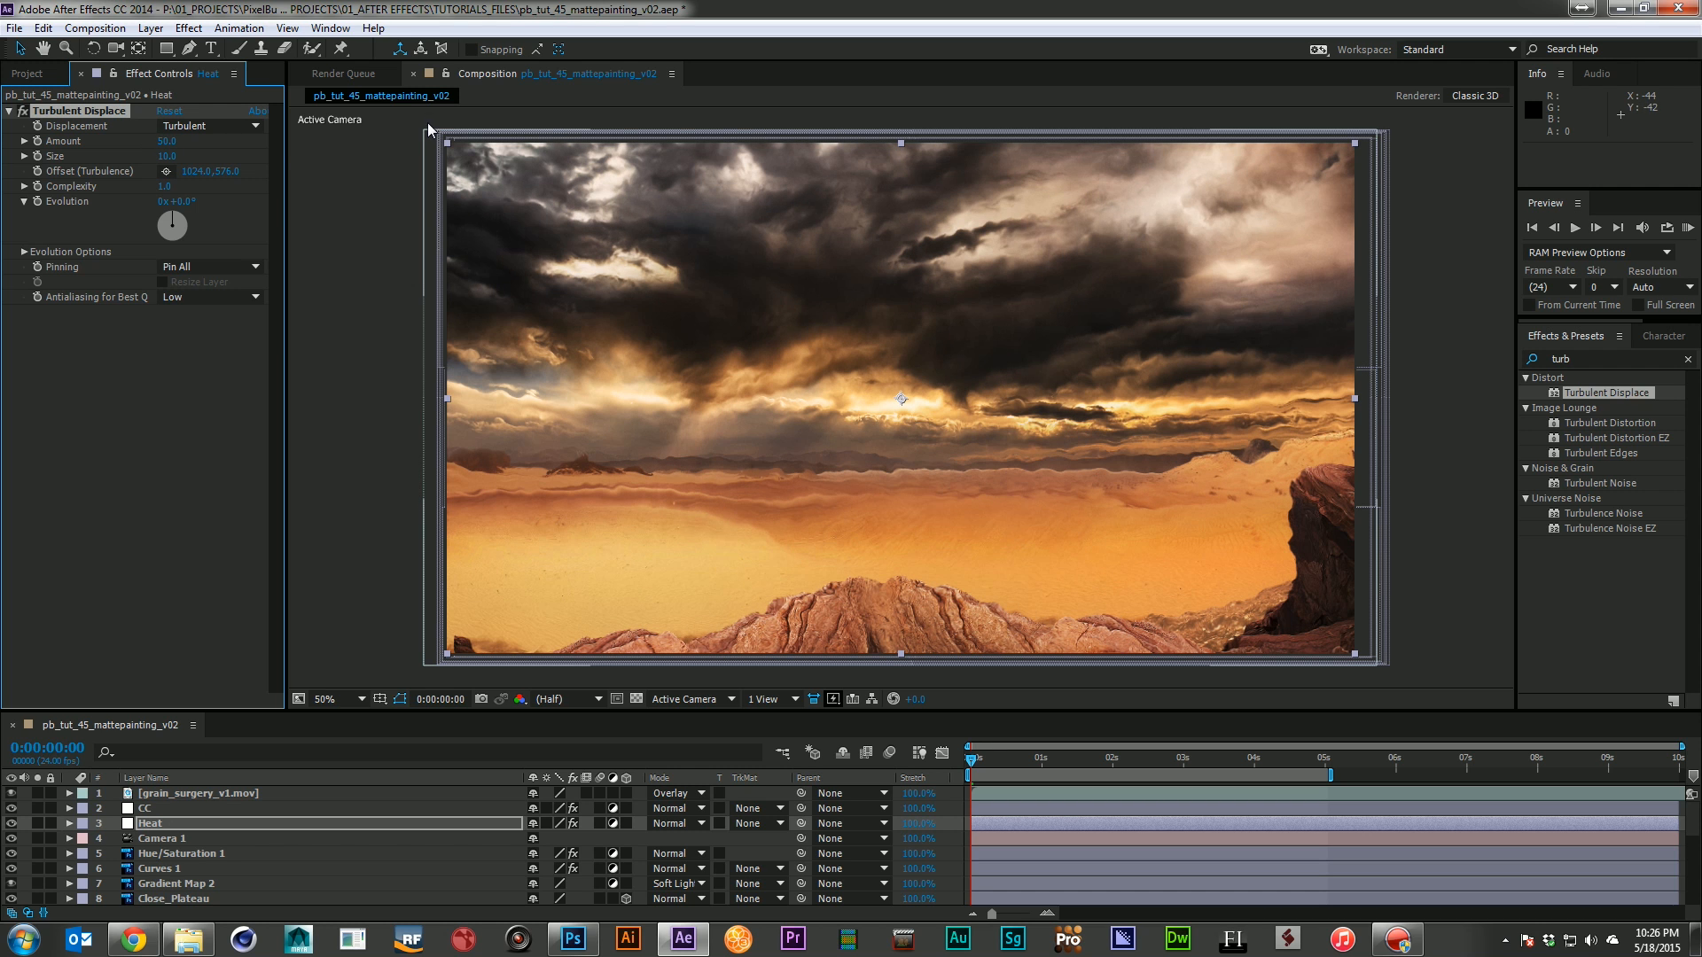
{"action": "left_click", "coordinate": [167, 156]}
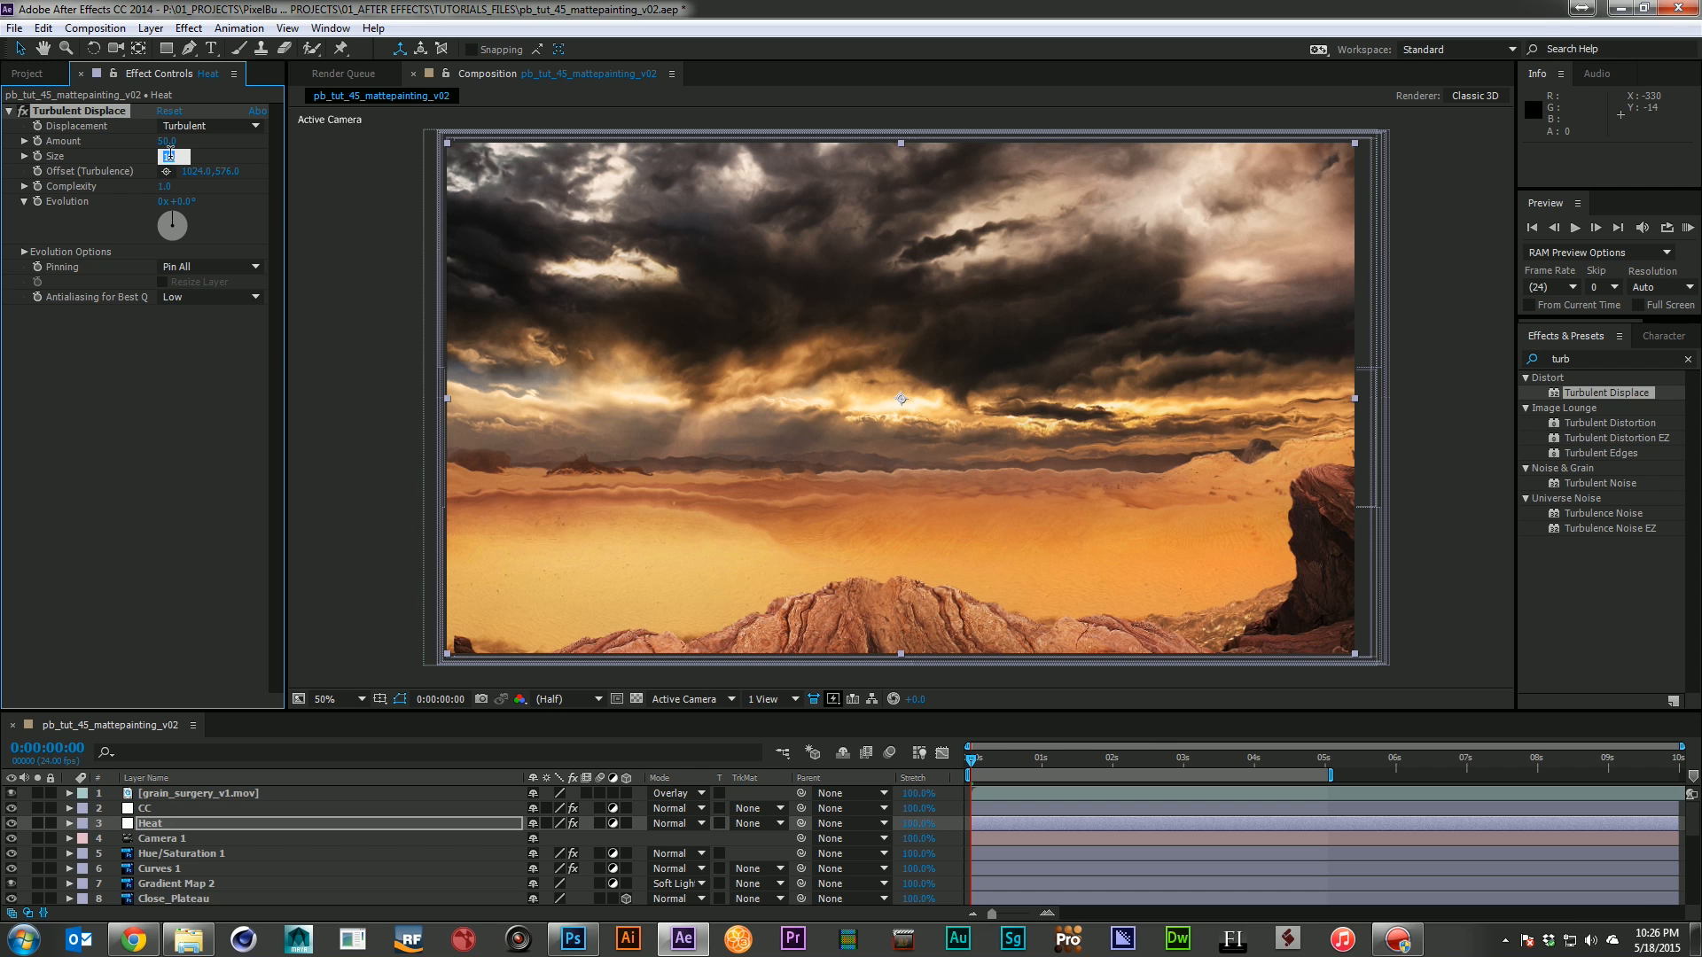
{"action": "type", "text": "5"}
{"action": "key", "text": "Return"}
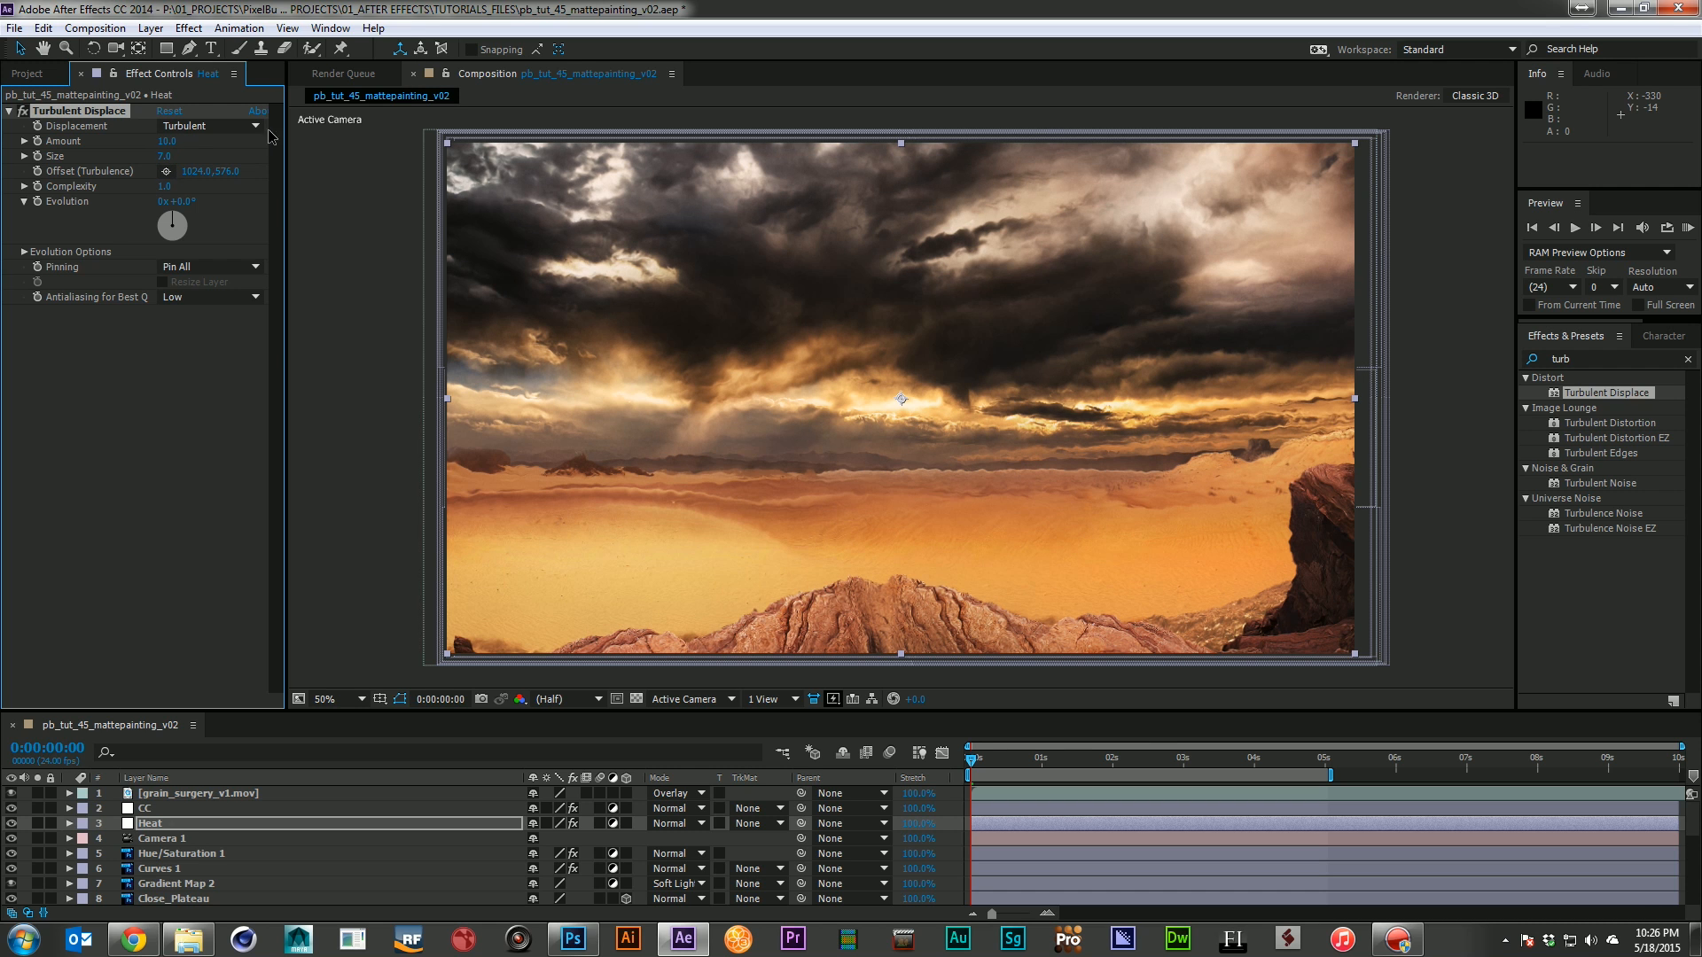
Place the Heat layer below Close_Mid and draw a rectangular mask about 2274 by 260 pixels across the desert from the horizon down
{"action": "left_click", "coordinate": [169, 49]}
{"action": "mouse_move", "coordinate": [239, 821]}
{"action": "left_mouse_down"}
{"action": "mouse_move", "coordinate": [240, 891]}
{"action": "mouse_move", "coordinate": [252, 789]}
{"action": "mouse_move", "coordinate": [238, 904]}
{"action": "mouse_move", "coordinate": [242, 817]}
{"action": "left_mouse_up"}
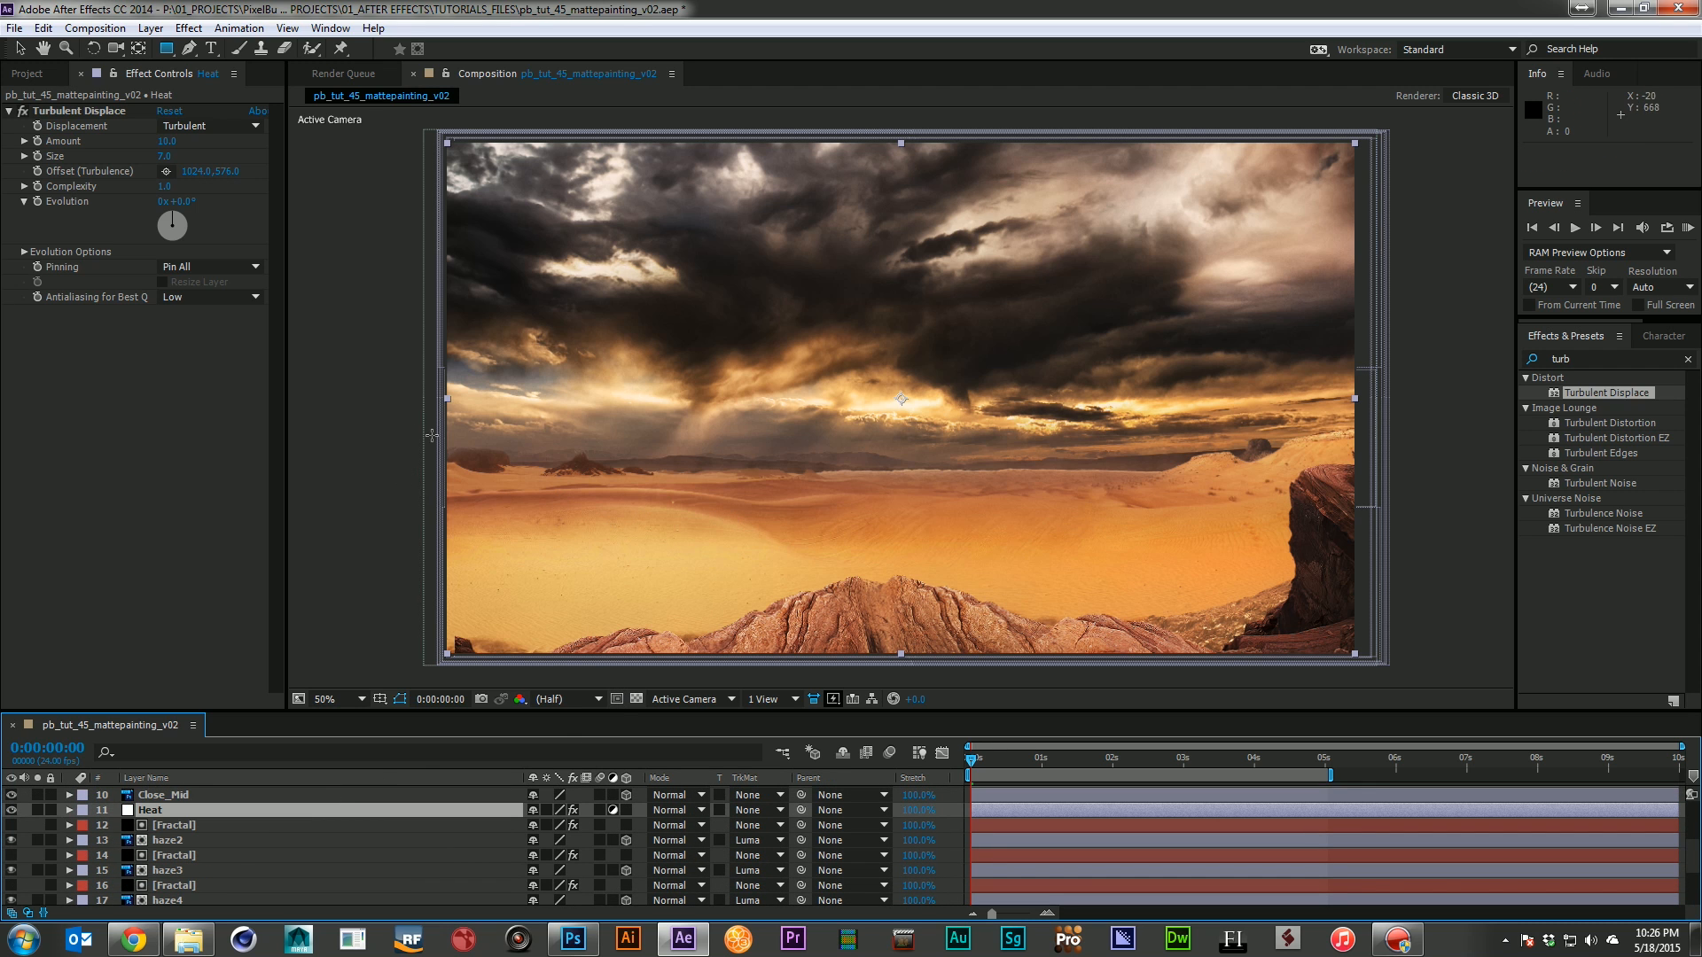
{"action": "left_click_drag", "start_coordinate": [405, 454], "coordinate": [1412, 569]}
Feather the Heat layer's mask by 200 pixels and preview the animation
{"action": "key", "text": "f"}
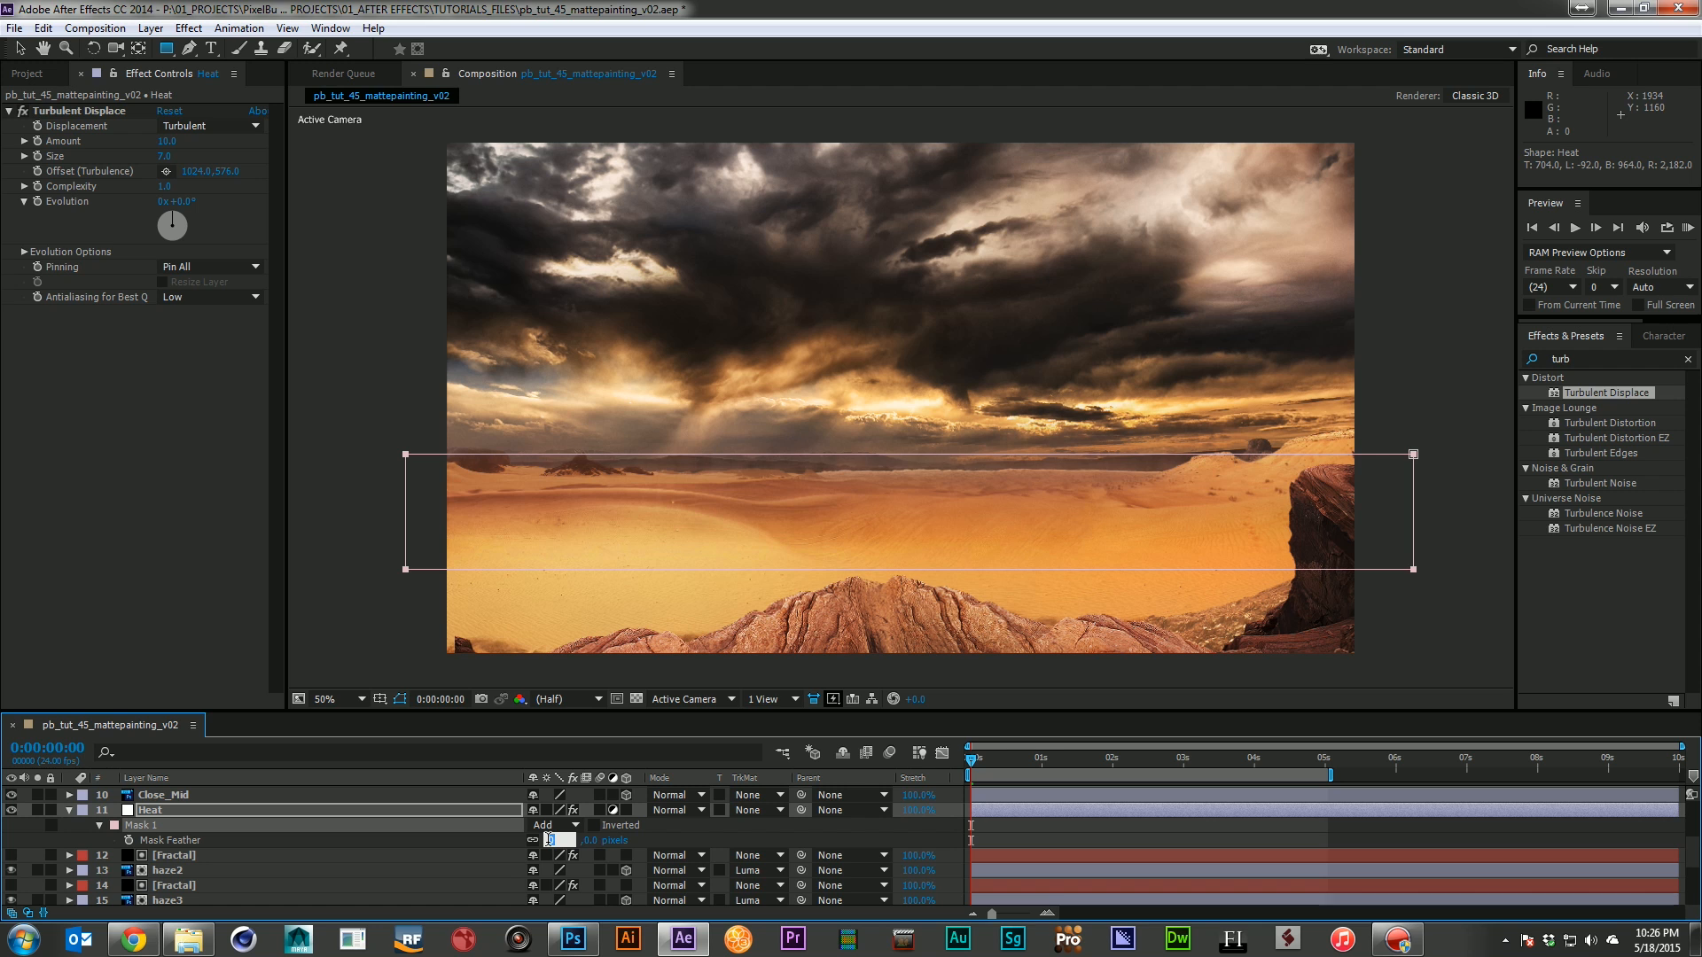
{"action": "type", "text": "0"}
{"action": "key", "text": "Return"}
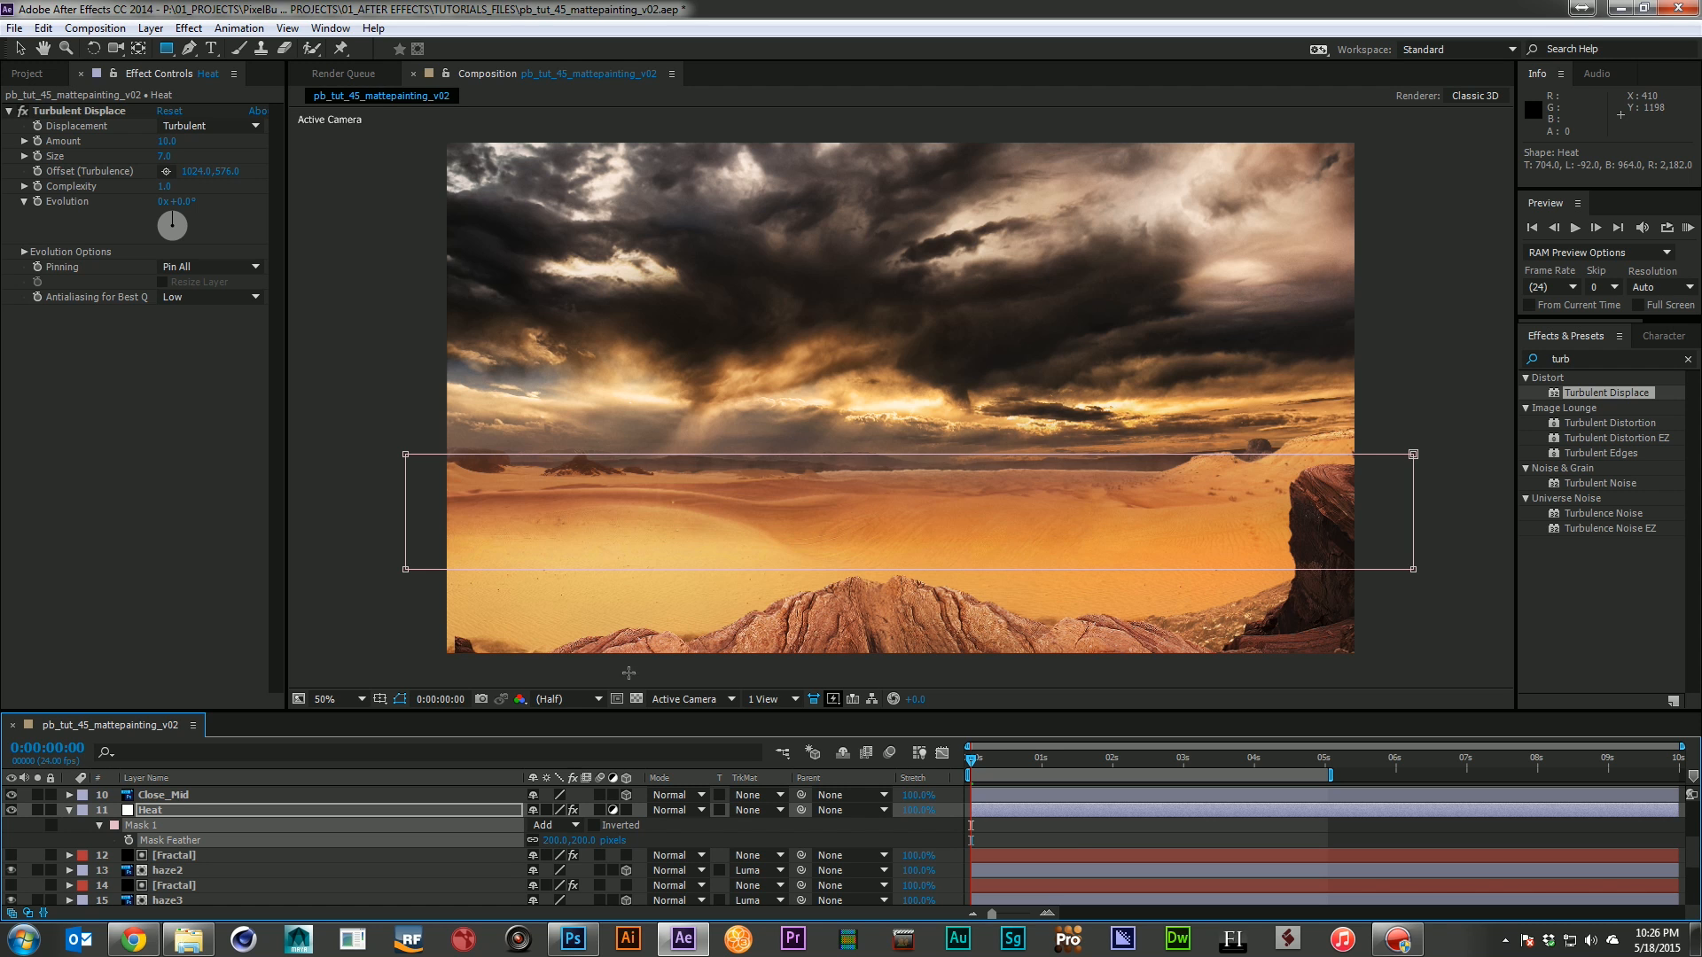
{"action": "left_click", "coordinate": [1067, 832]}
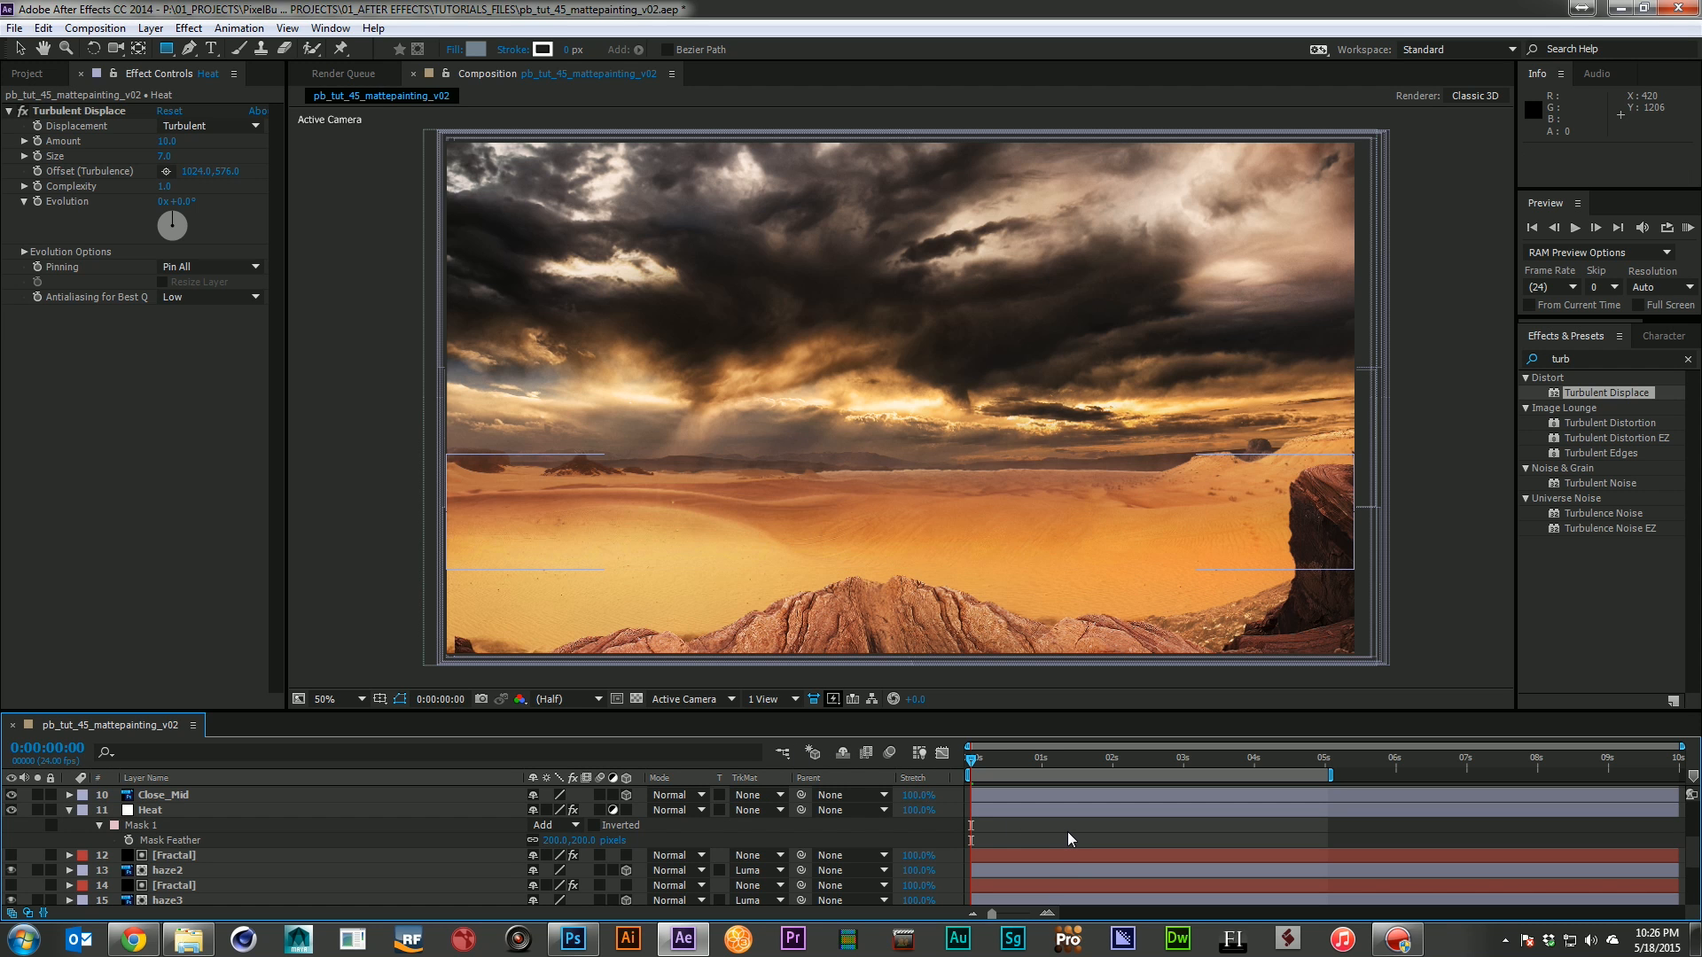
{"action": "key", "text": "KP_0"}
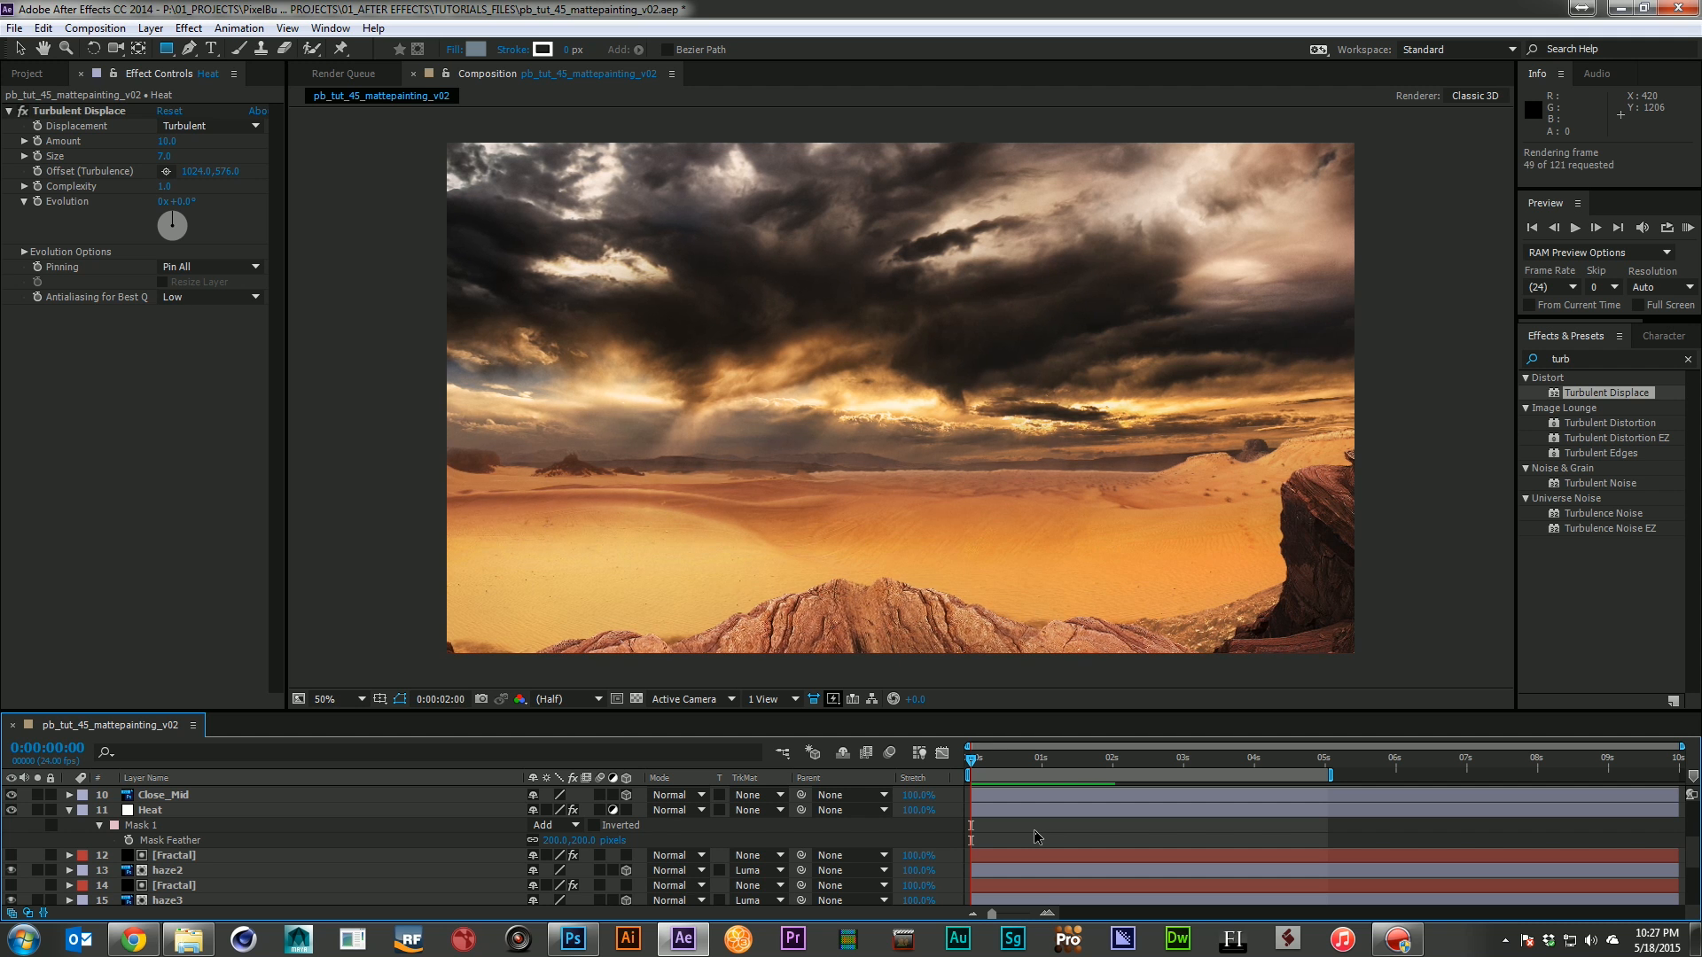
{"action": "left_click", "coordinate": [1034, 833]}
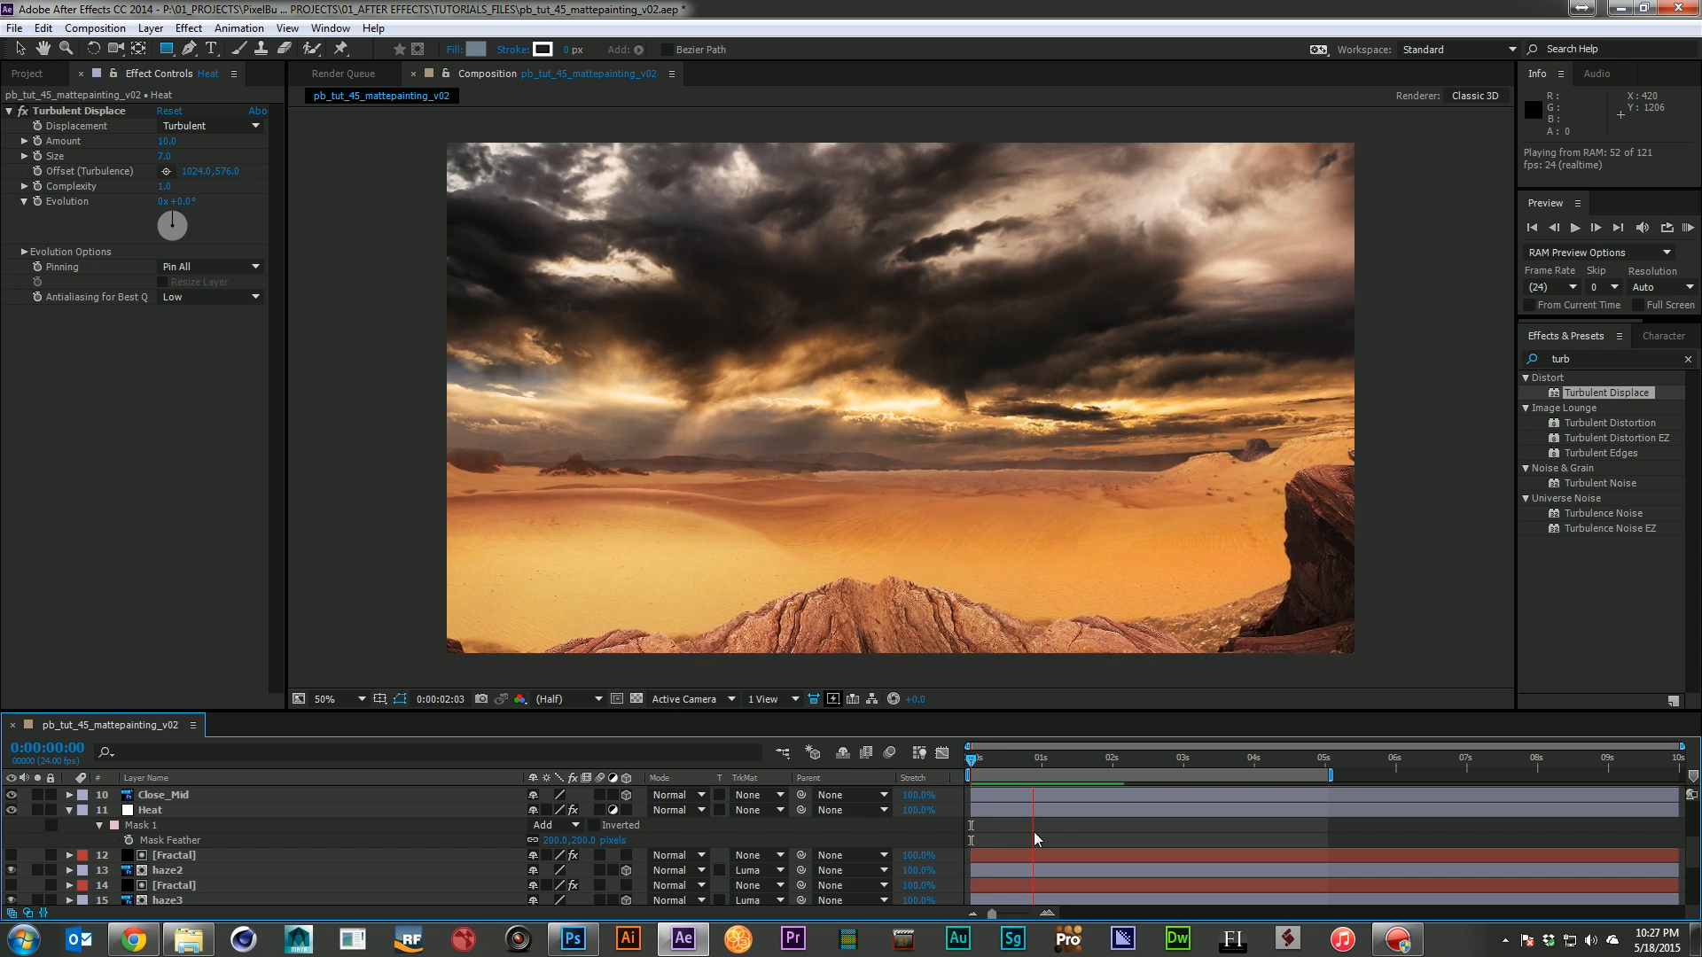
Try out different Evolution values for Turbulent Displace on the Heat layer and undo the change
{"action": "left_click", "coordinate": [238, 273]}
{"action": "mouse_move", "coordinate": [174, 229]}
{"action": "left_mouse_down"}
{"action": "mouse_move", "coordinate": [168, 204]}
{"action": "mouse_move", "coordinate": [182, 206]}
{"action": "left_mouse_up"}
{"action": "left_click_drag", "start_coordinate": [299, 209], "coordinate": [292, 218]}
{"action": "key", "text": "ctrl+z"}
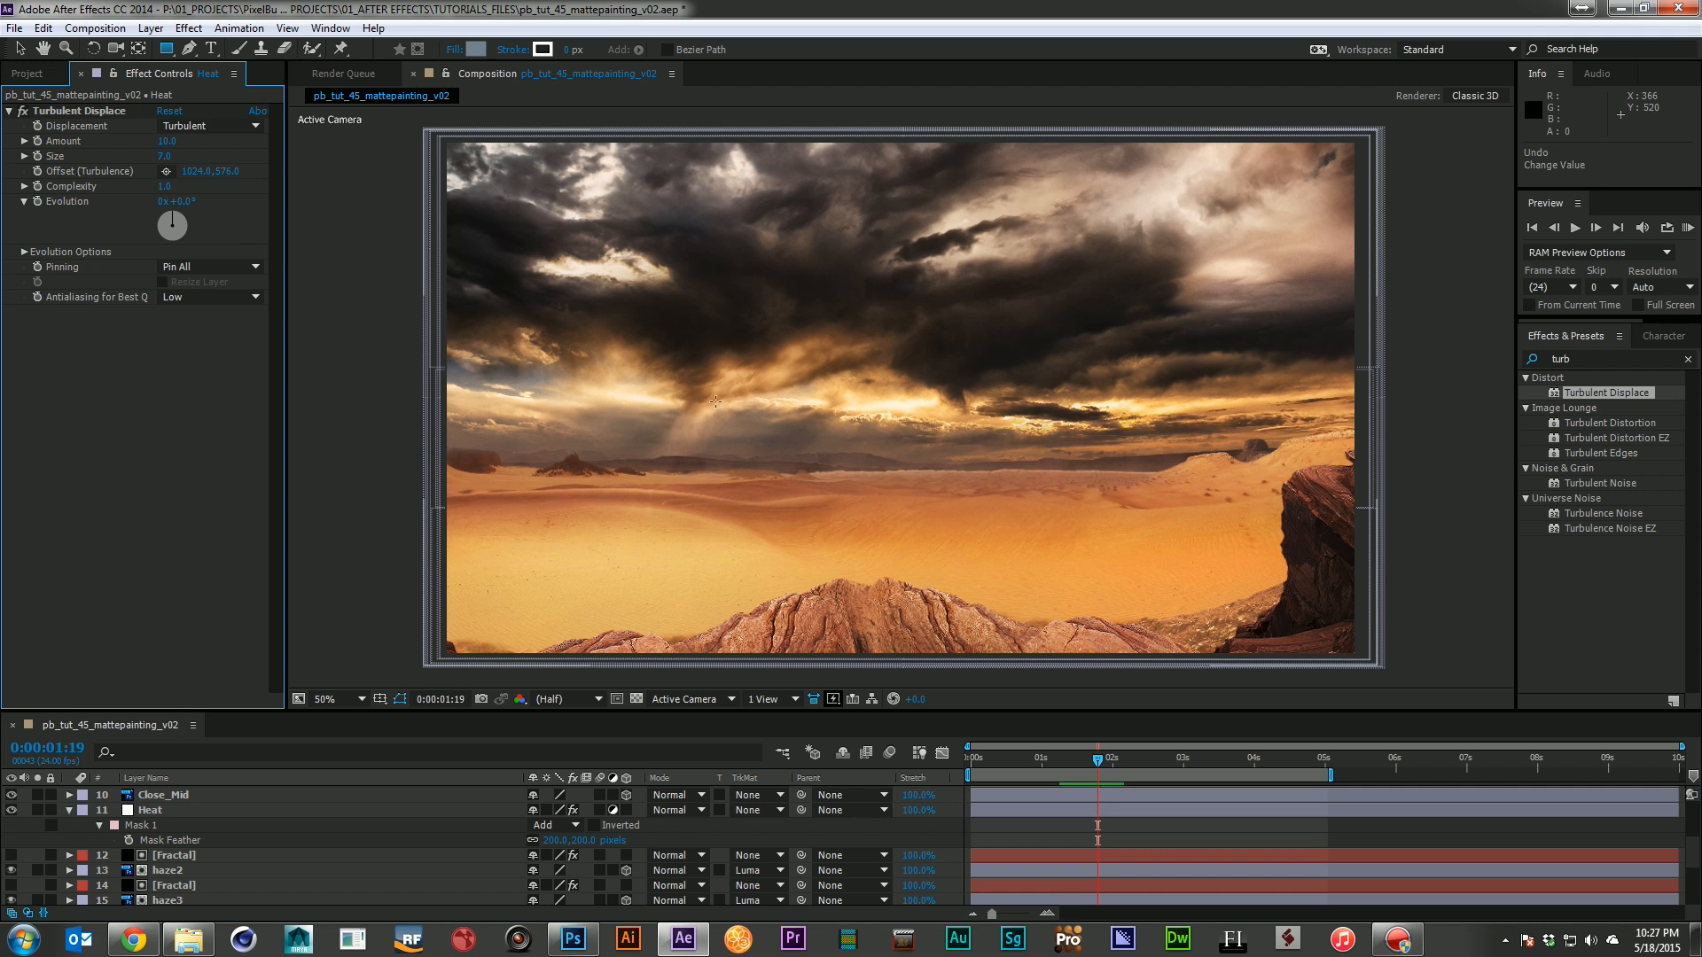
Enlarge the Heat layer's mask by moving its upper edge above the horizon and its lower edge further down the sand
{"action": "left_click", "coordinate": [995, 810]}
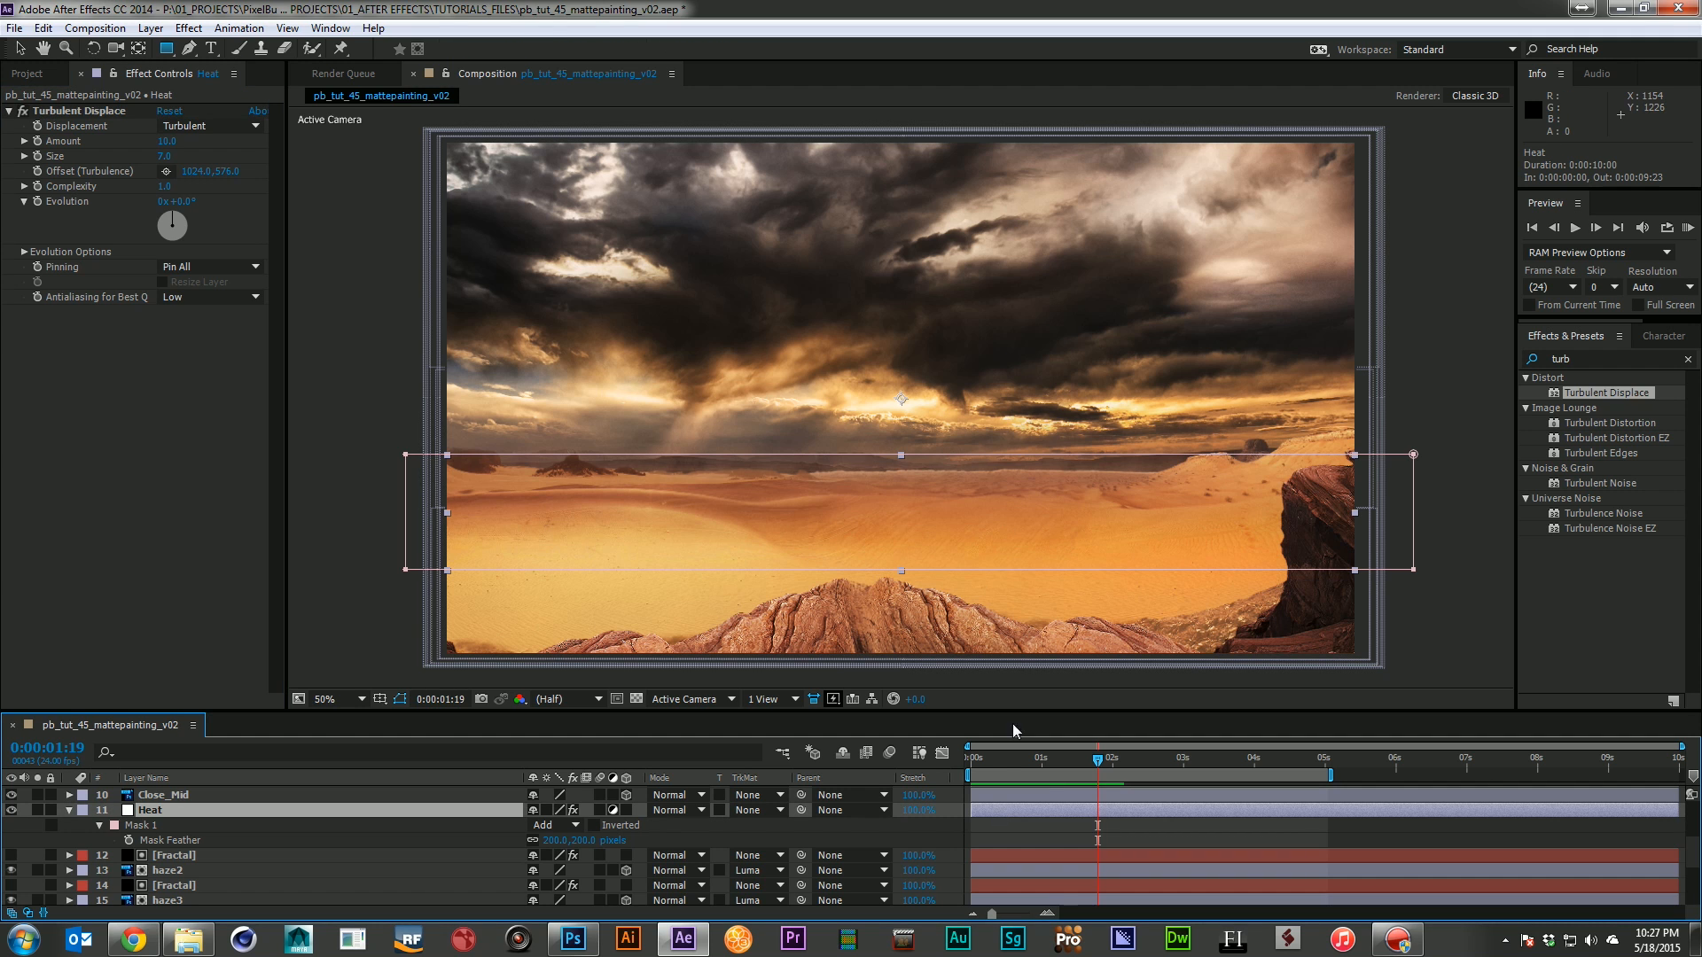
{"action": "key", "text": "v"}
{"action": "left_click_drag", "start_coordinate": [1011, 455], "coordinate": [1010, 411]}
{"action": "left_click_drag", "start_coordinate": [951, 570], "coordinate": [952, 592]}
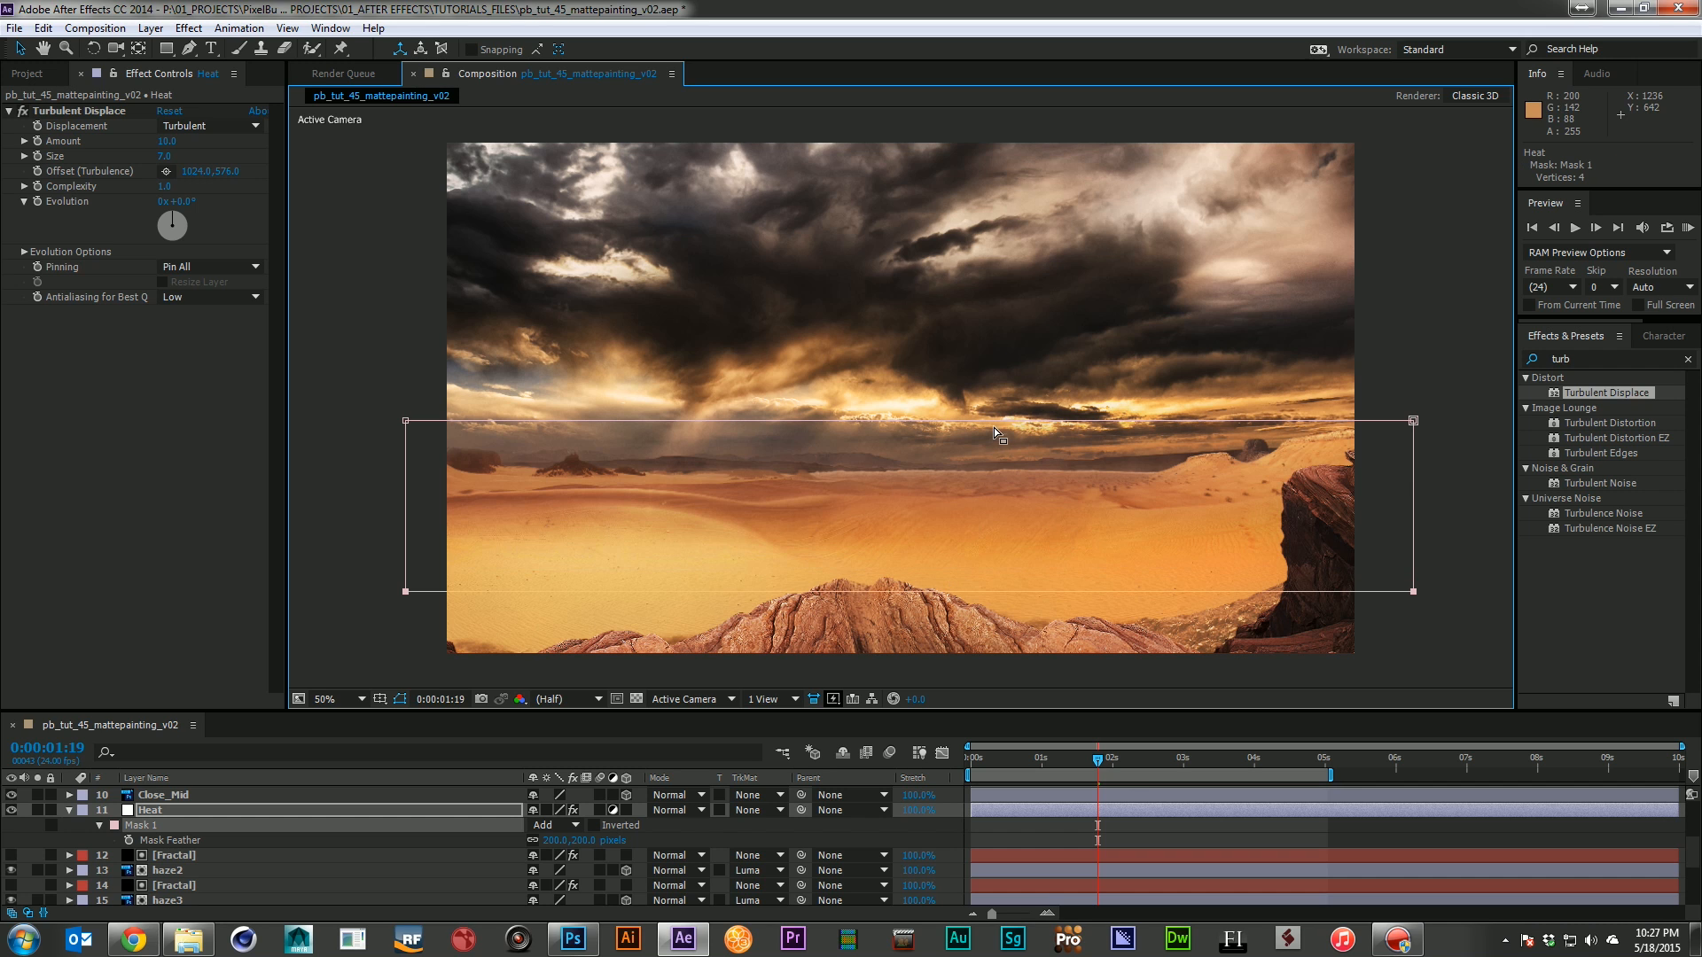
{"action": "left_click_drag", "start_coordinate": [994, 422], "coordinate": [994, 412]}
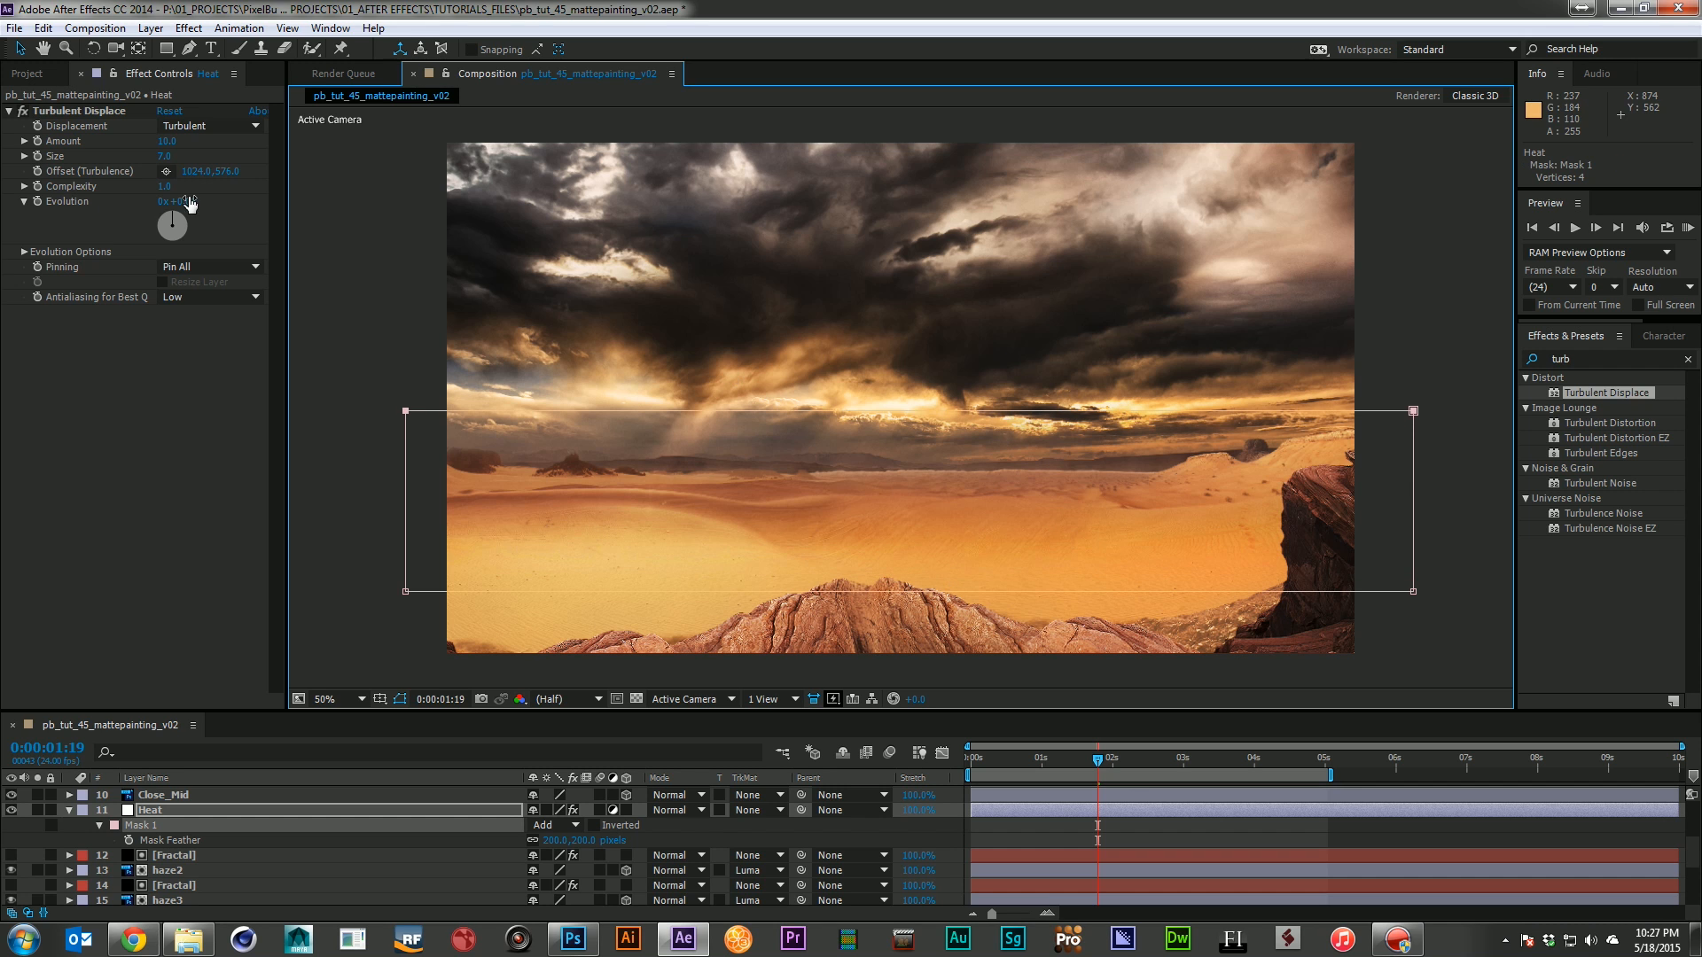
Try a range of Evolution angles for the Heat layer's Turbulent Displace effect and undo them
{"action": "left_click_drag", "start_coordinate": [191, 208], "coordinate": [377, 216]}
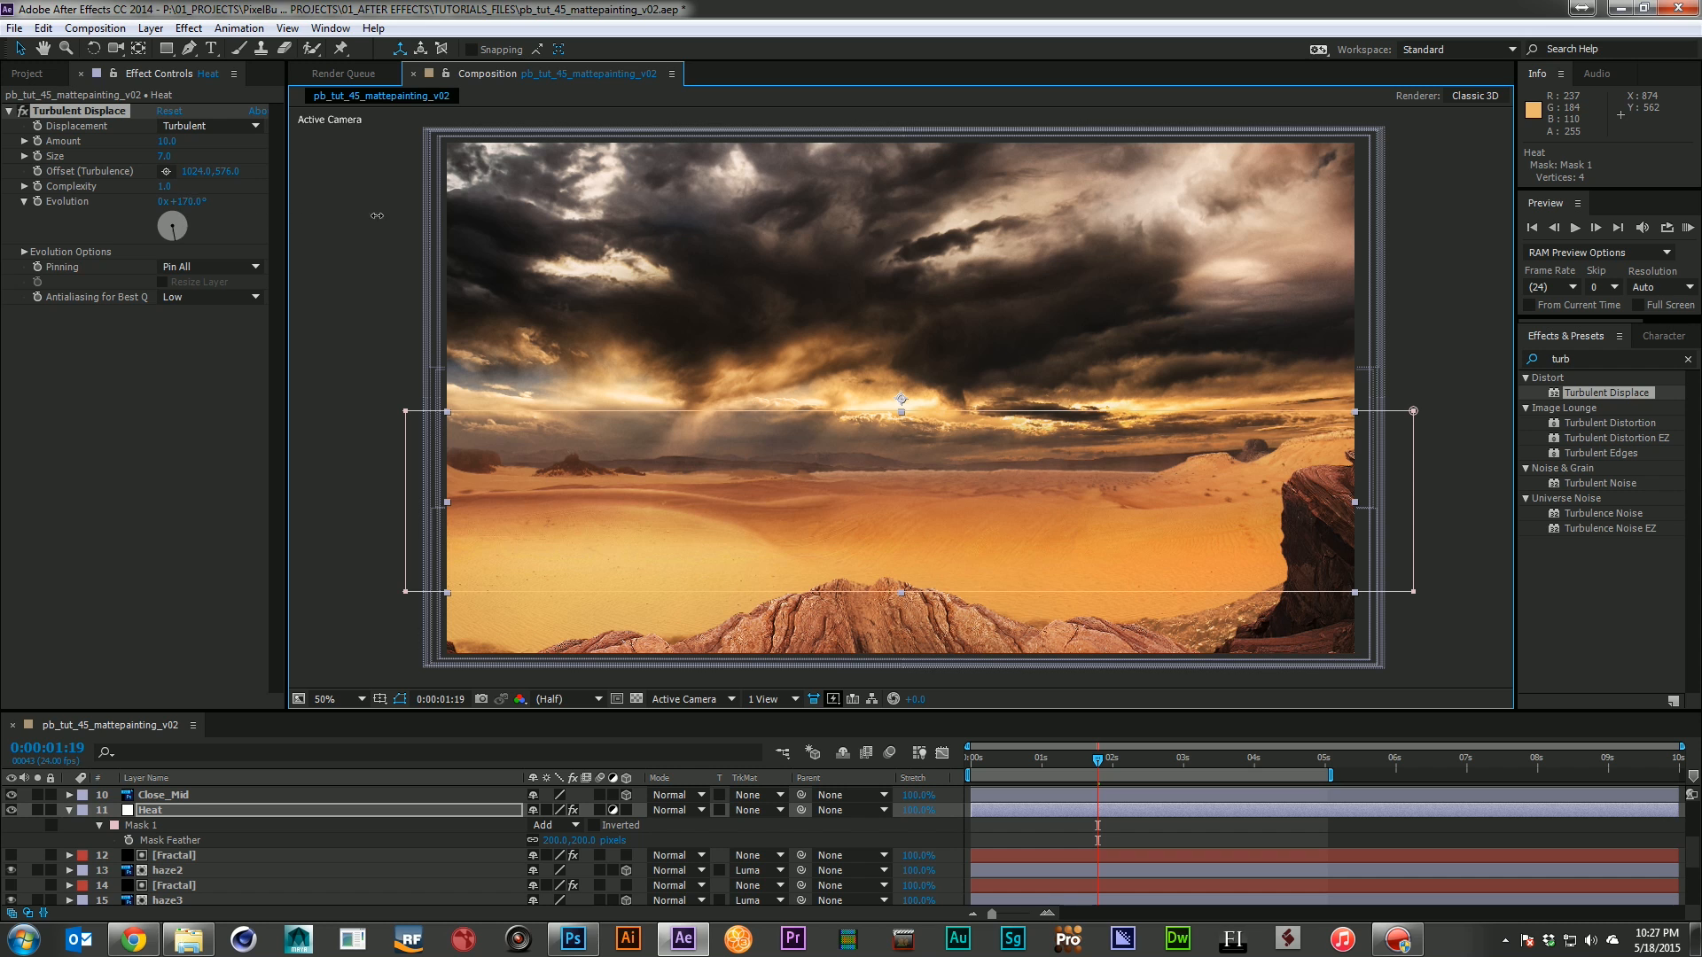
{"action": "left_click_drag", "start_coordinate": [237, 220], "coordinate": [291, 220]}
{"action": "left_click_drag", "start_coordinate": [479, 237], "coordinate": [135, 244]}
{"action": "left_click_drag", "start_coordinate": [279, 249], "coordinate": [358, 262]}
{"action": "key", "text": "ctrl+z"}
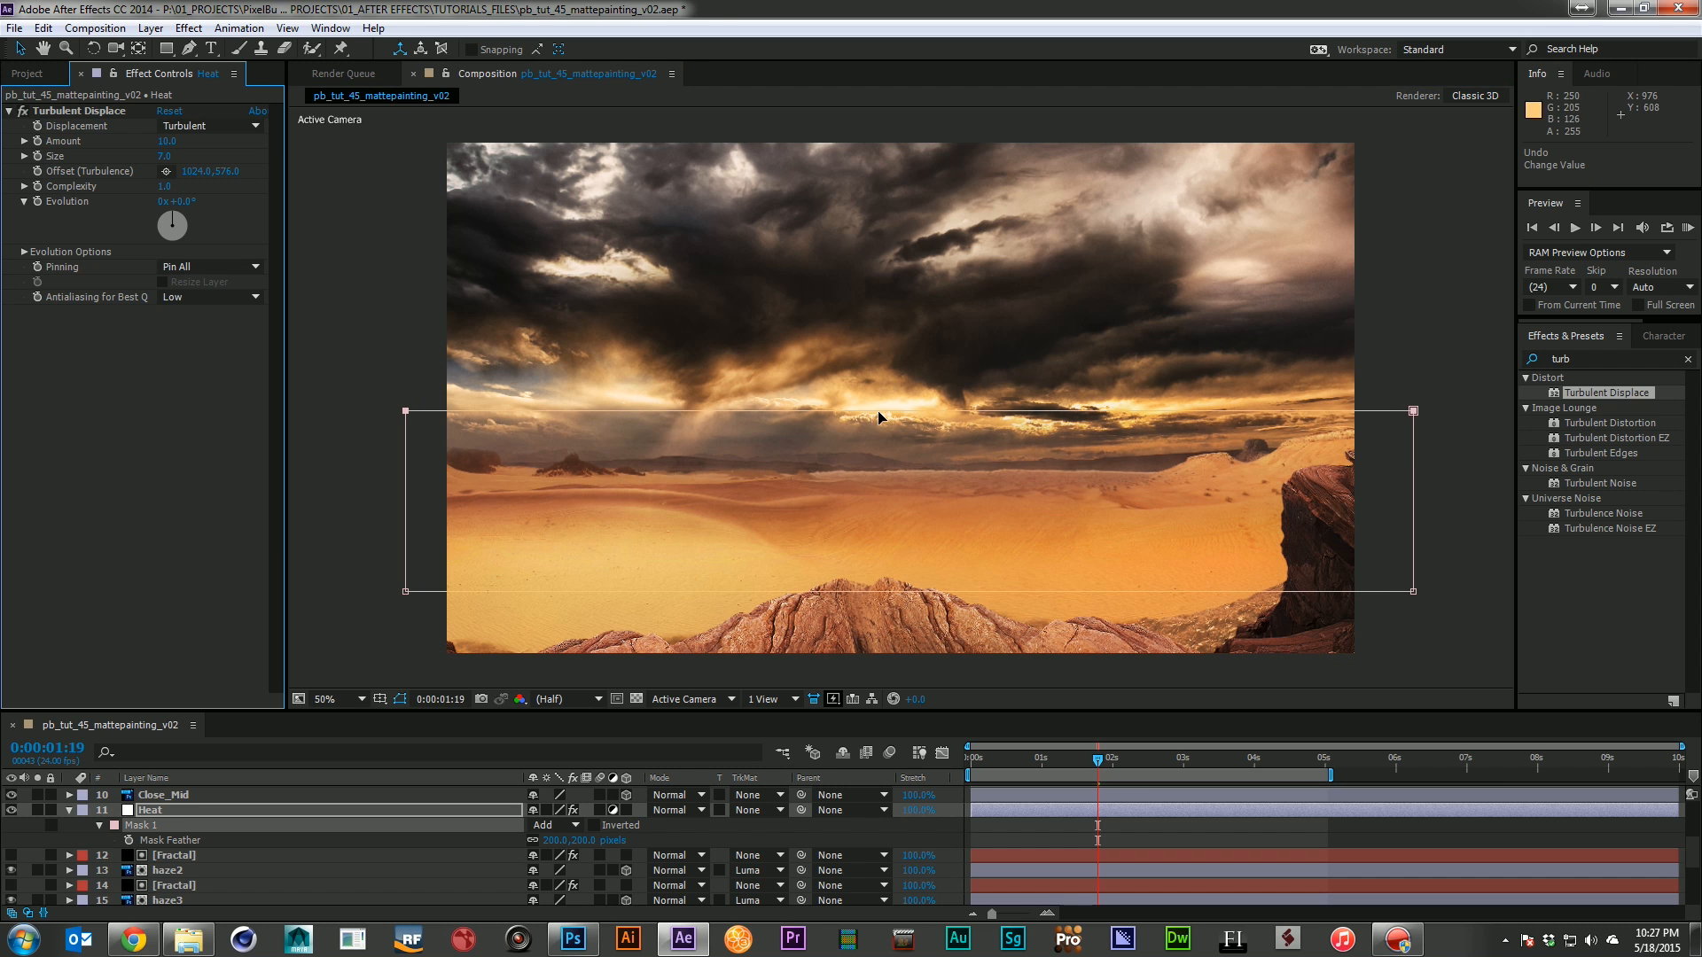
Extend the Heat layer's mask by raising its upper edge further into the sky and lowering its bottom edge over the foreground rocks
{"action": "left_click_drag", "start_coordinate": [873, 414], "coordinate": [874, 400]}
{"action": "left_click_drag", "start_coordinate": [830, 588], "coordinate": [830, 610]}
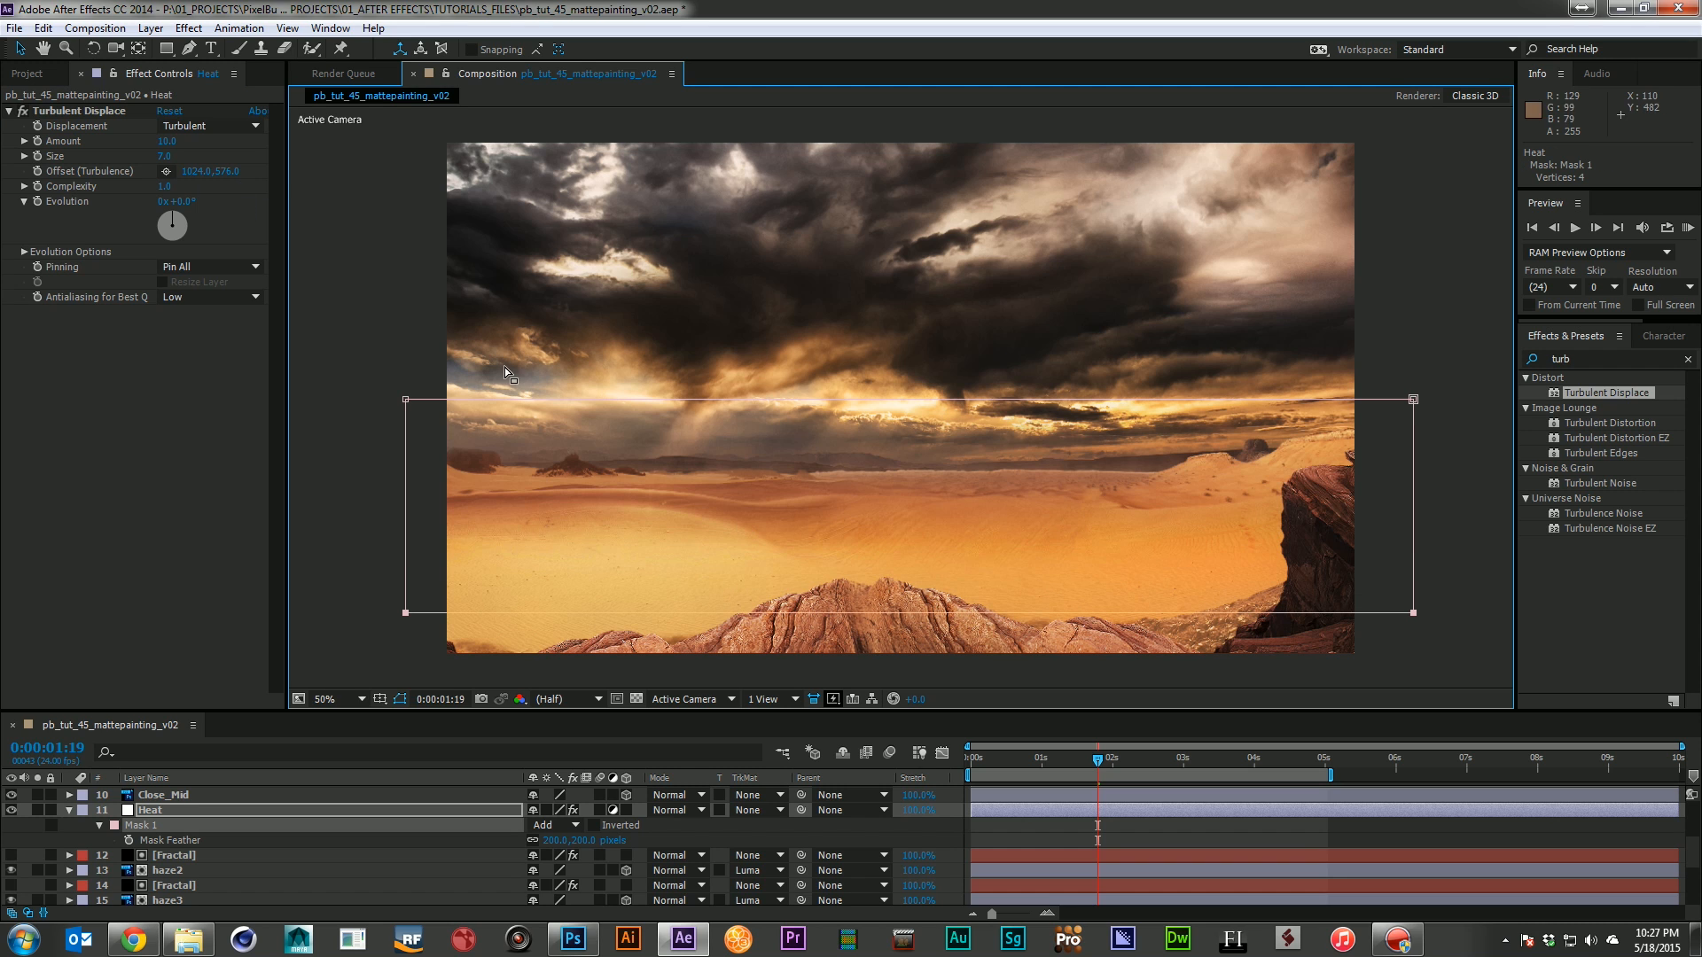
{"action": "left_click_drag", "start_coordinate": [517, 402], "coordinate": [514, 395]}
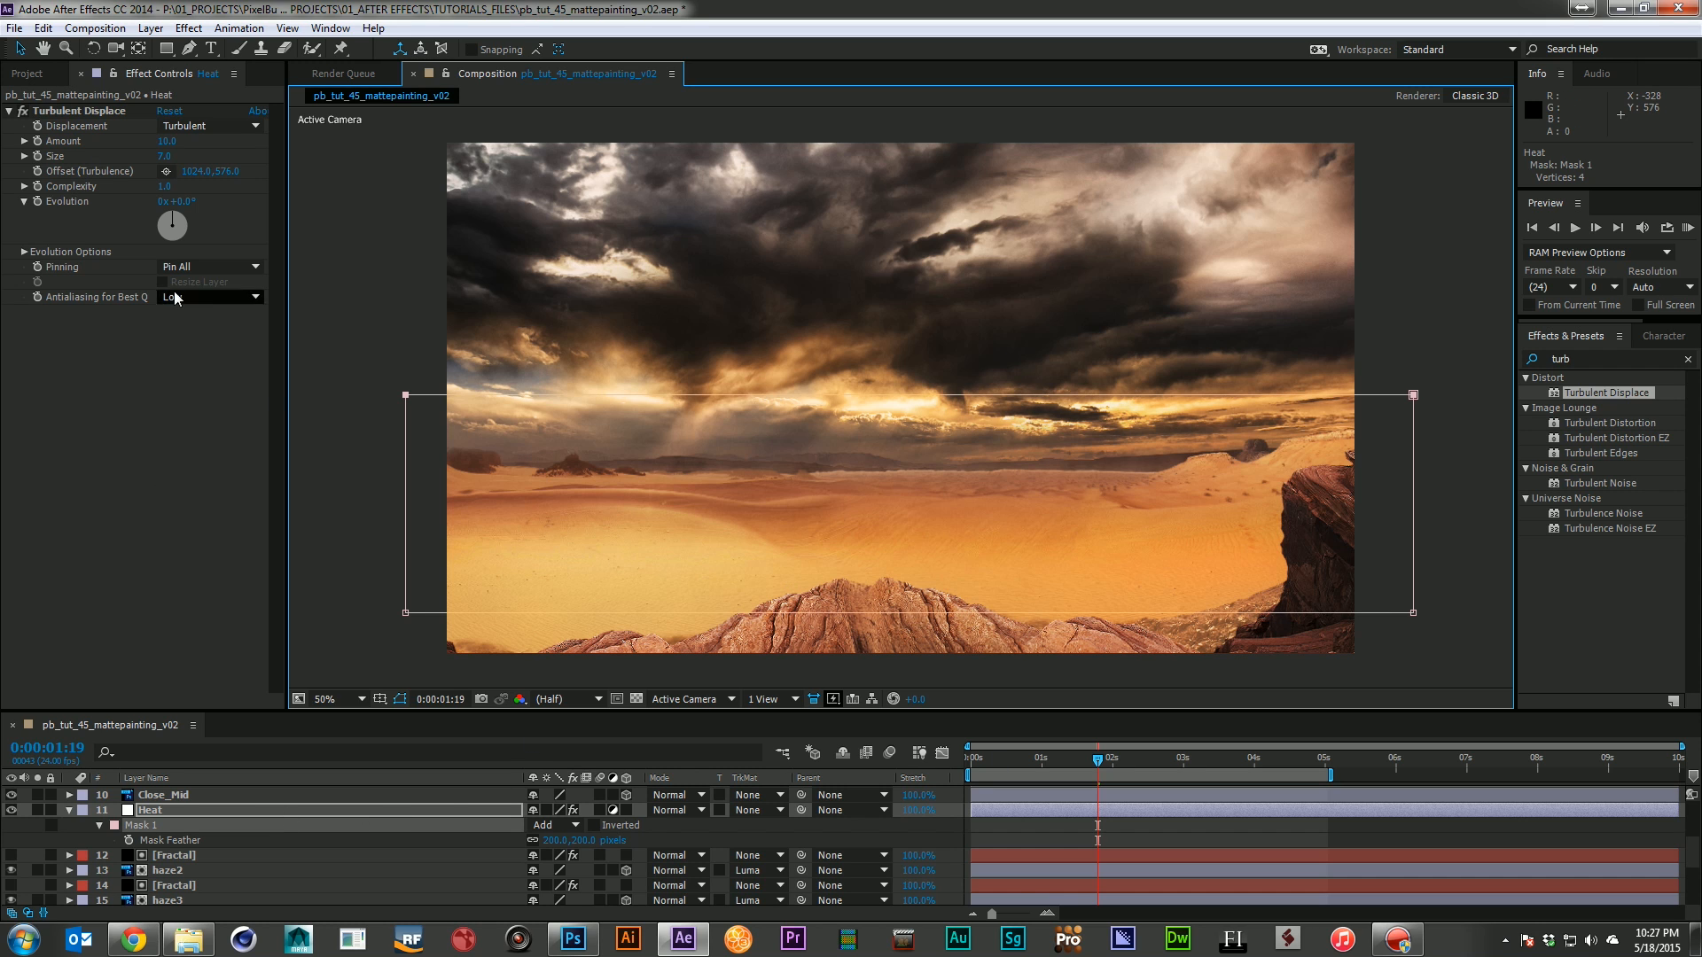
Animate the Heat layer's Turbulent Displace Evolution with the expression time*25 and preview the animation
{"action": "left_click", "coordinate": [37, 201], "text": "alt"}
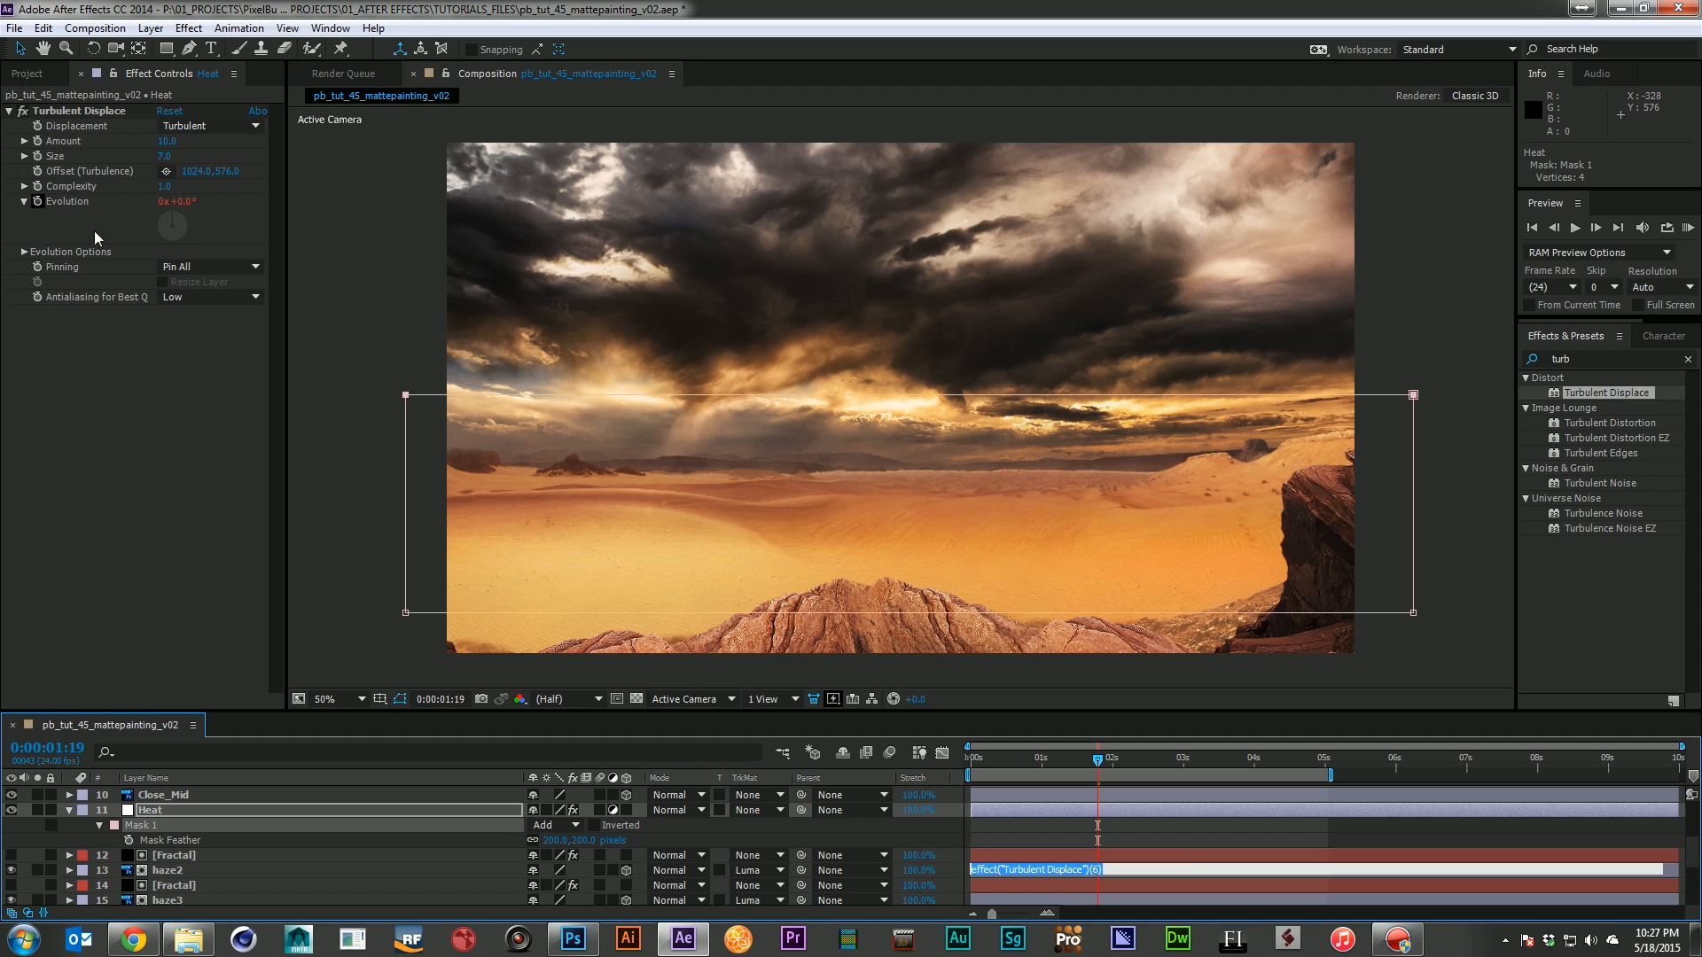
{"action": "type", "text": "t"}
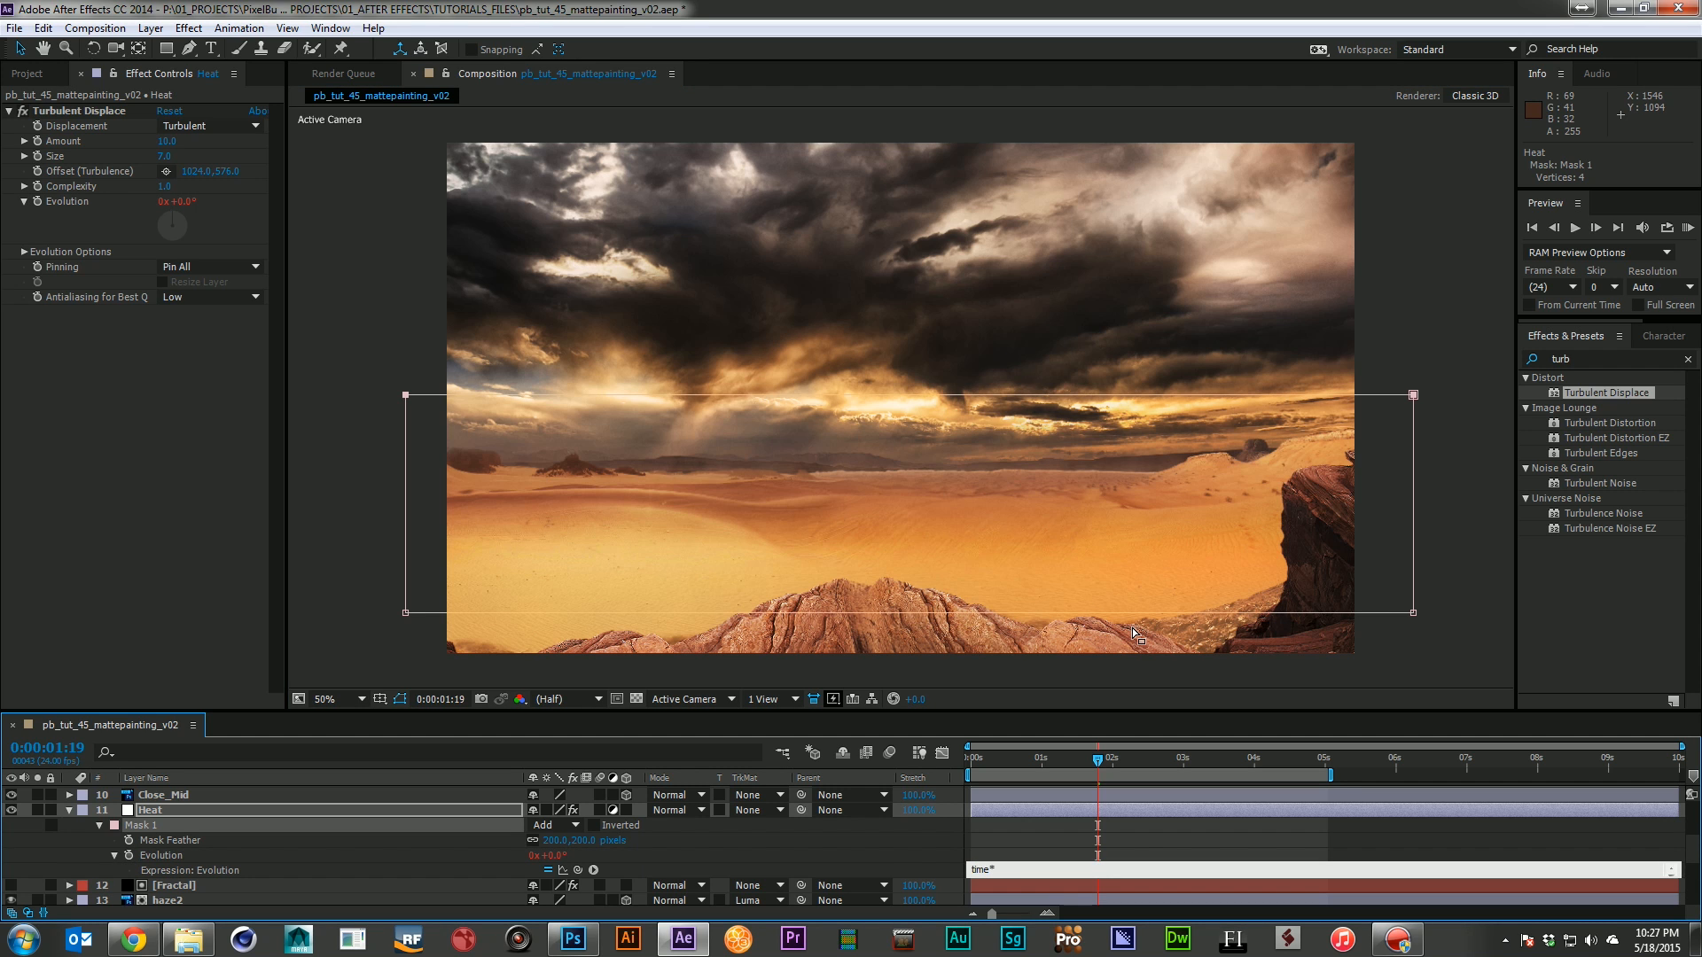
{"action": "type", "text": "ime*25"}
{"action": "left_click", "coordinate": [923, 833]}
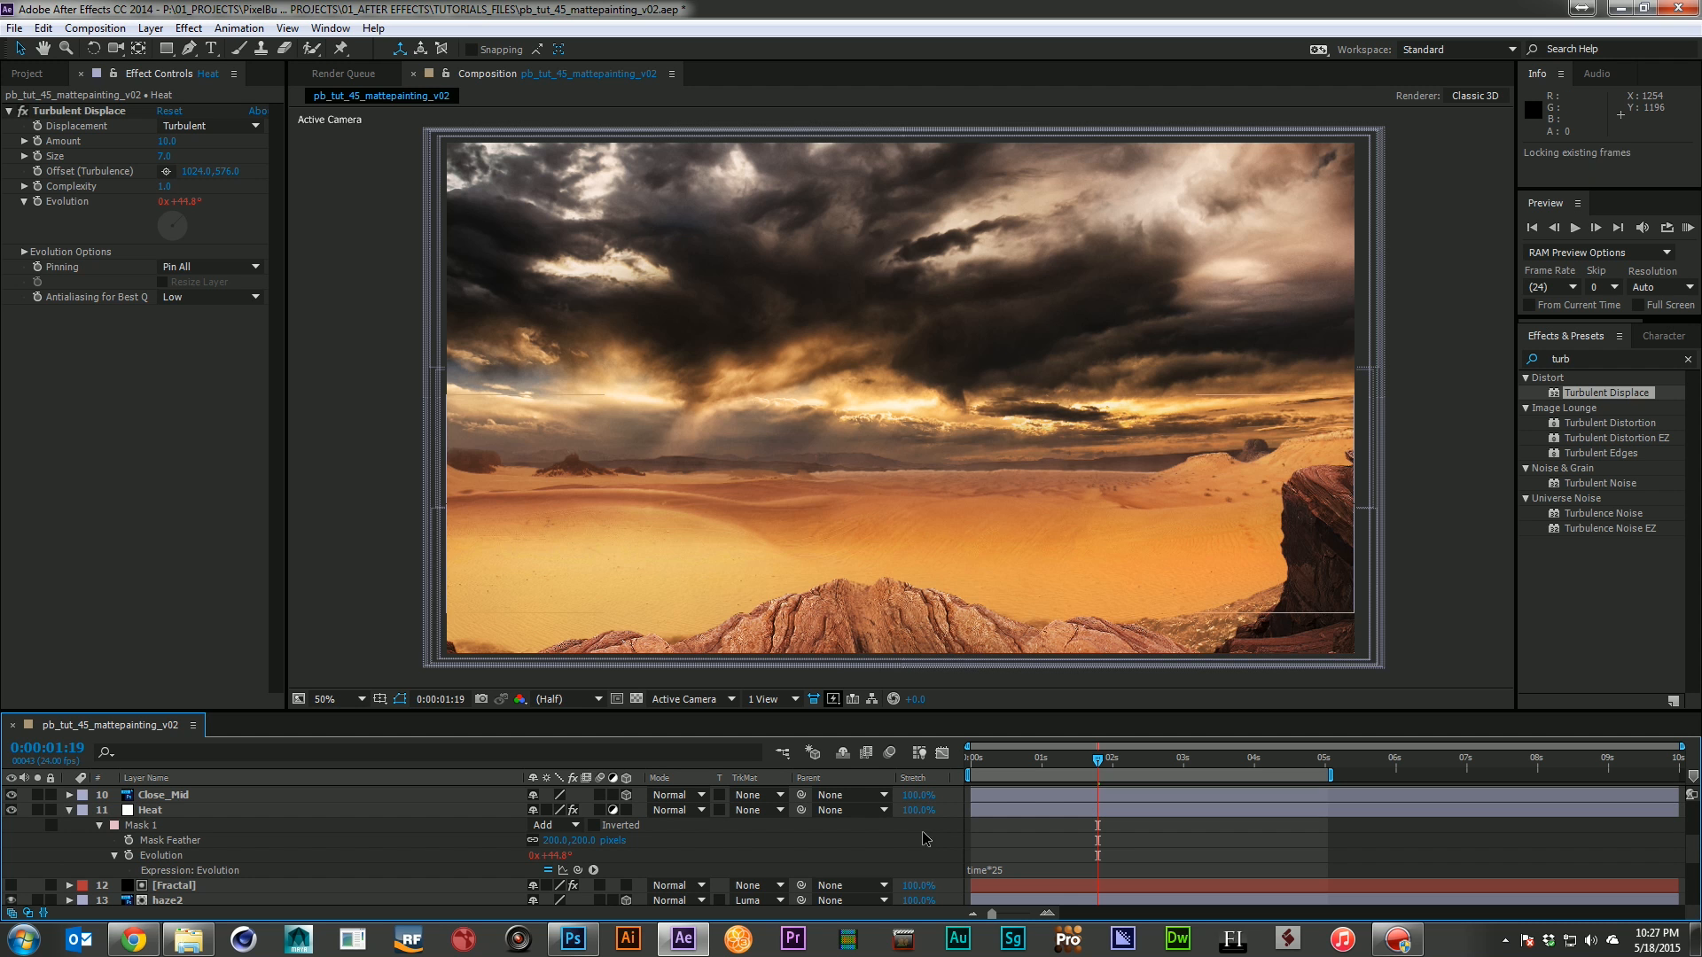
{"action": "key", "text": "KP_0"}
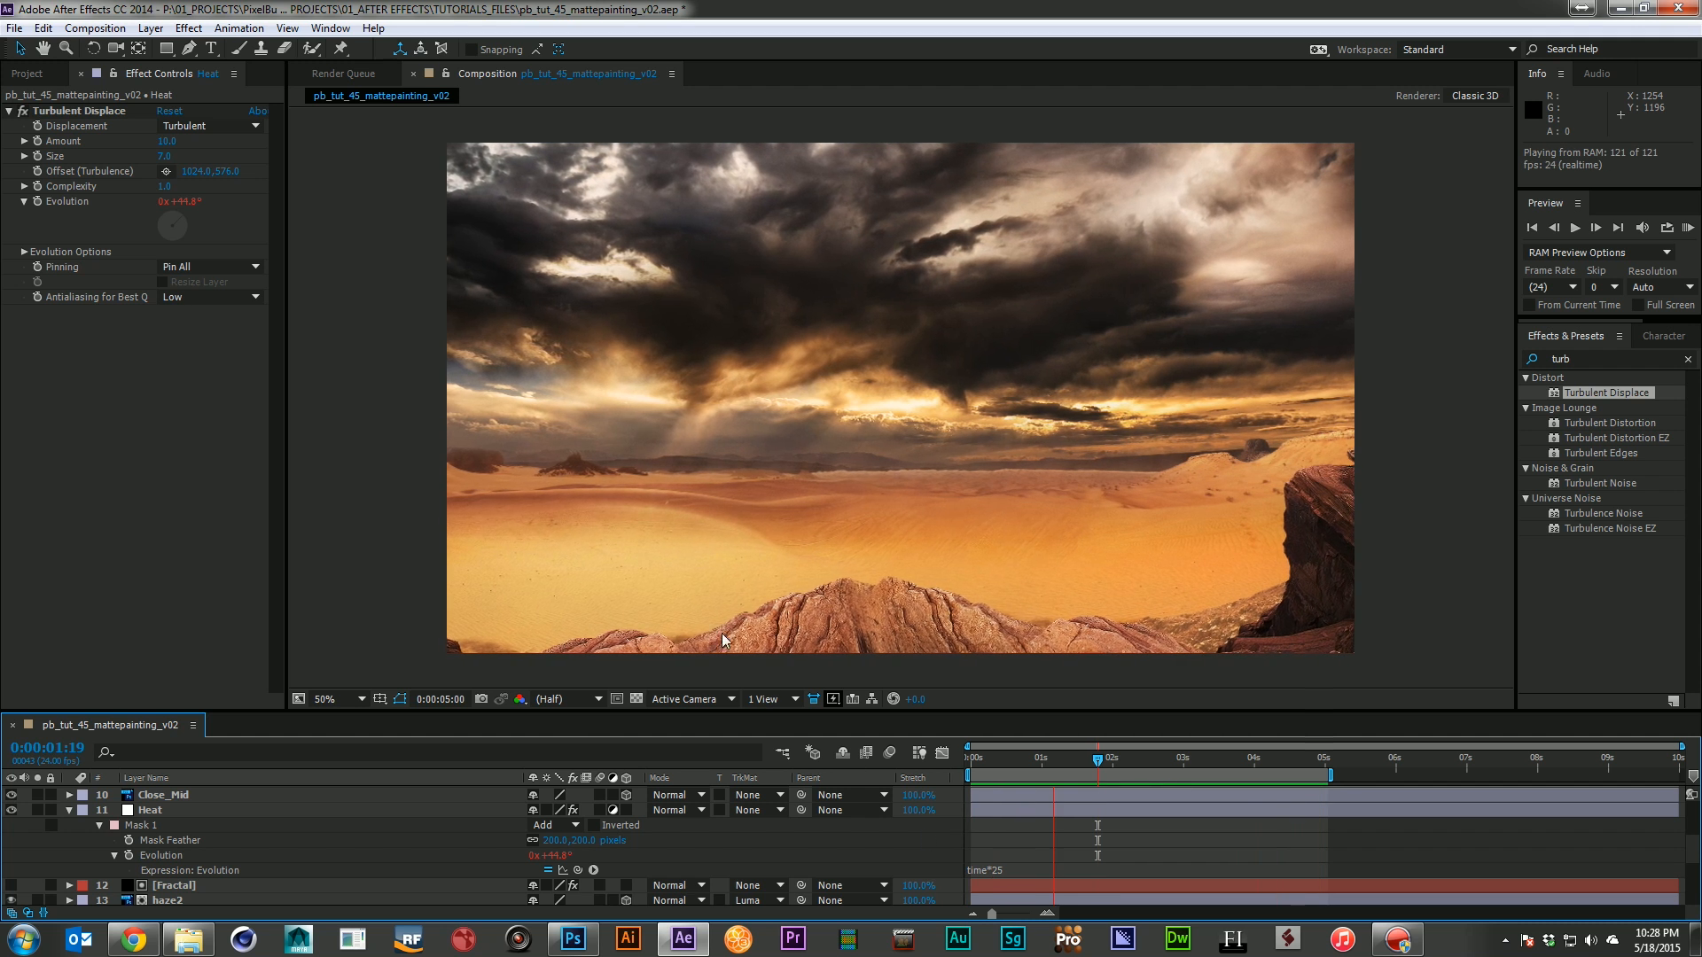
{"action": "key", "text": "space"}
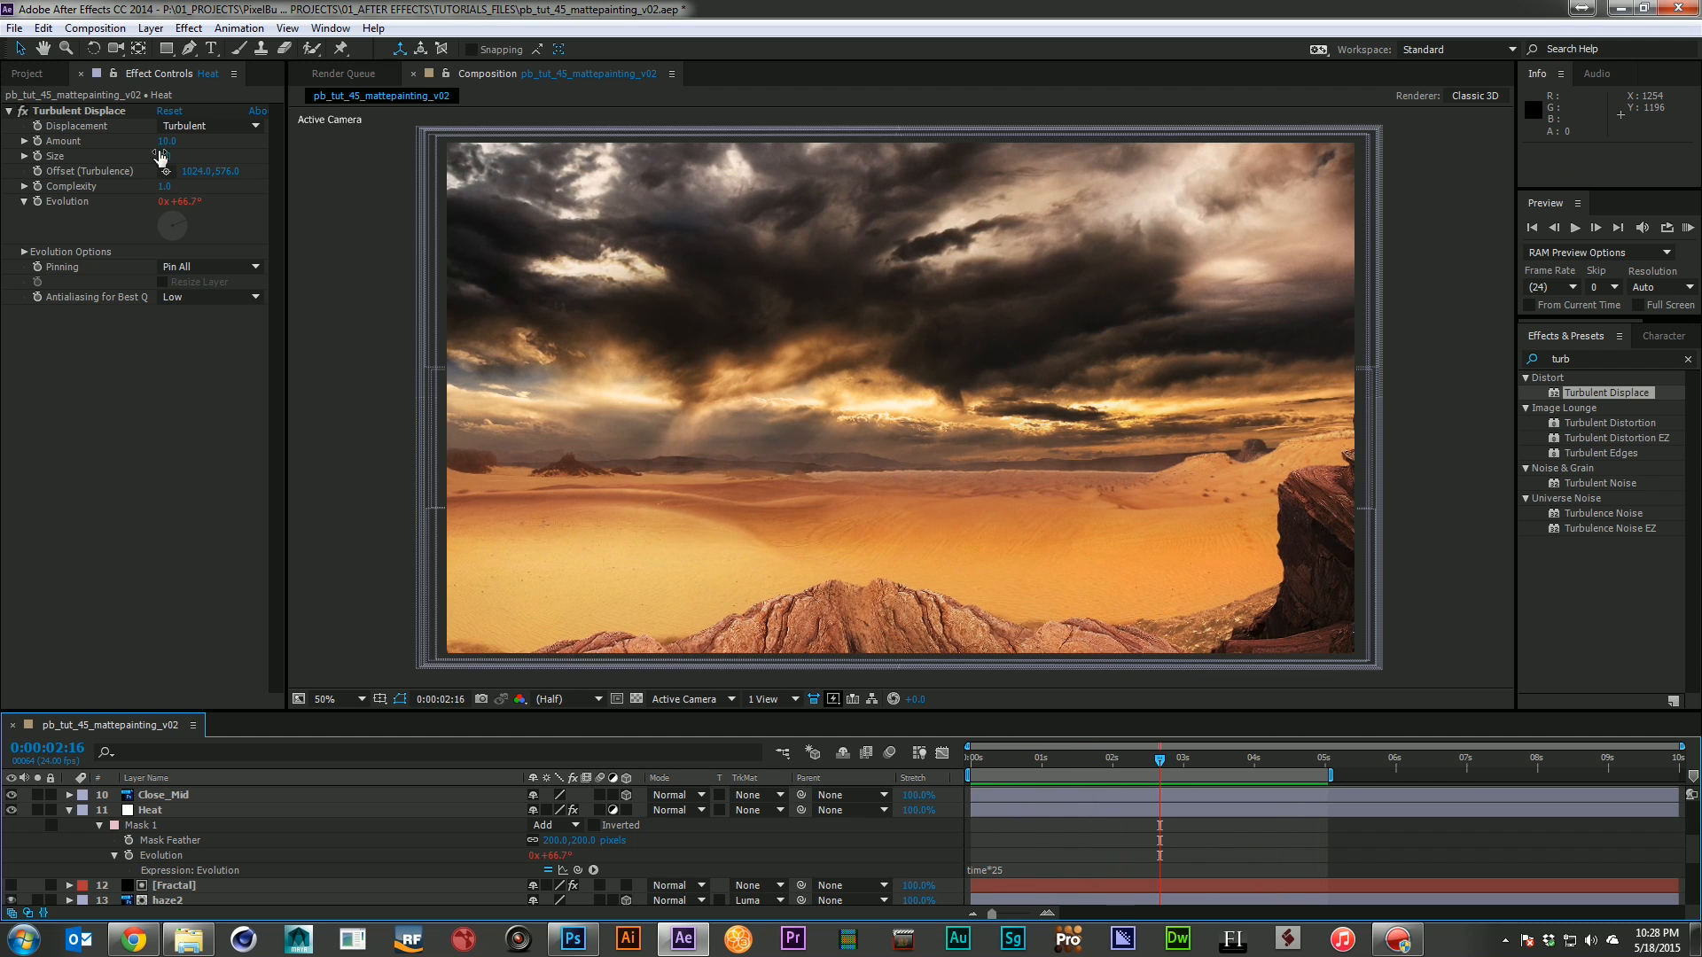
Set the Heat layer's Turbulent Displace Amount to 20 and Size to 15, and preview the stronger distortion
{"action": "left_click", "coordinate": [166, 141]}
{"action": "type", "text": "1.0"}
{"action": "key", "text": "Return"}
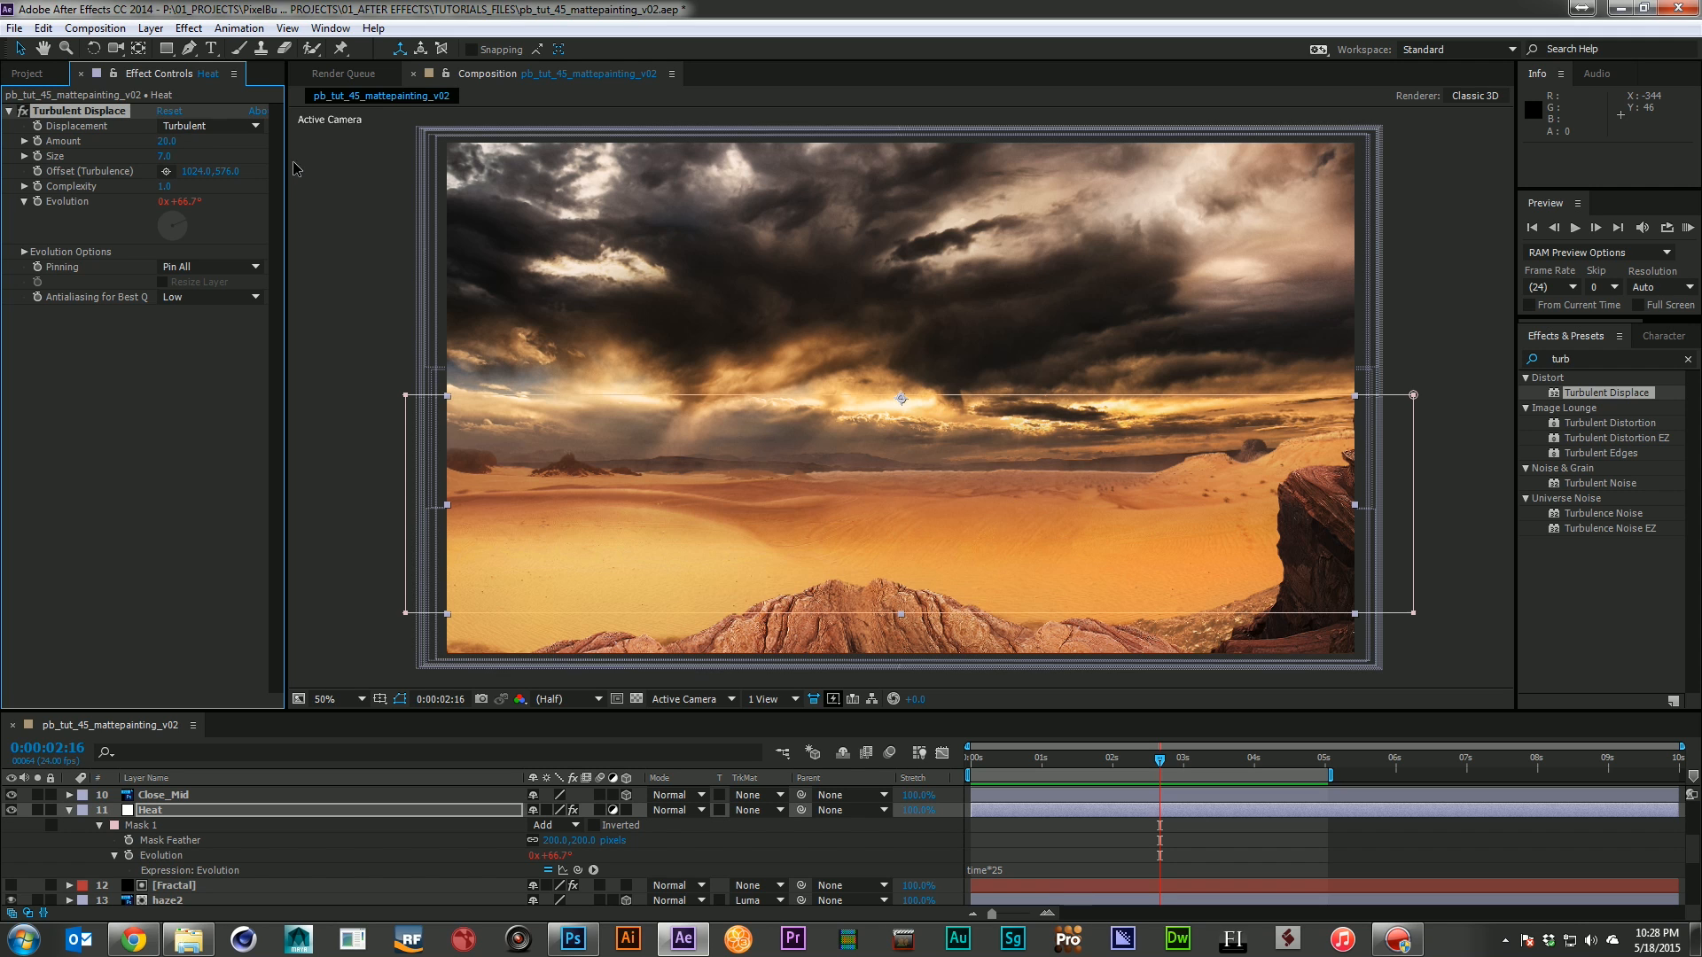
{"action": "left_click", "coordinate": [164, 156]}
{"action": "type", "text": "10"}
{"action": "key", "text": "Return"}
{"action": "key", "text": "KP_0"}
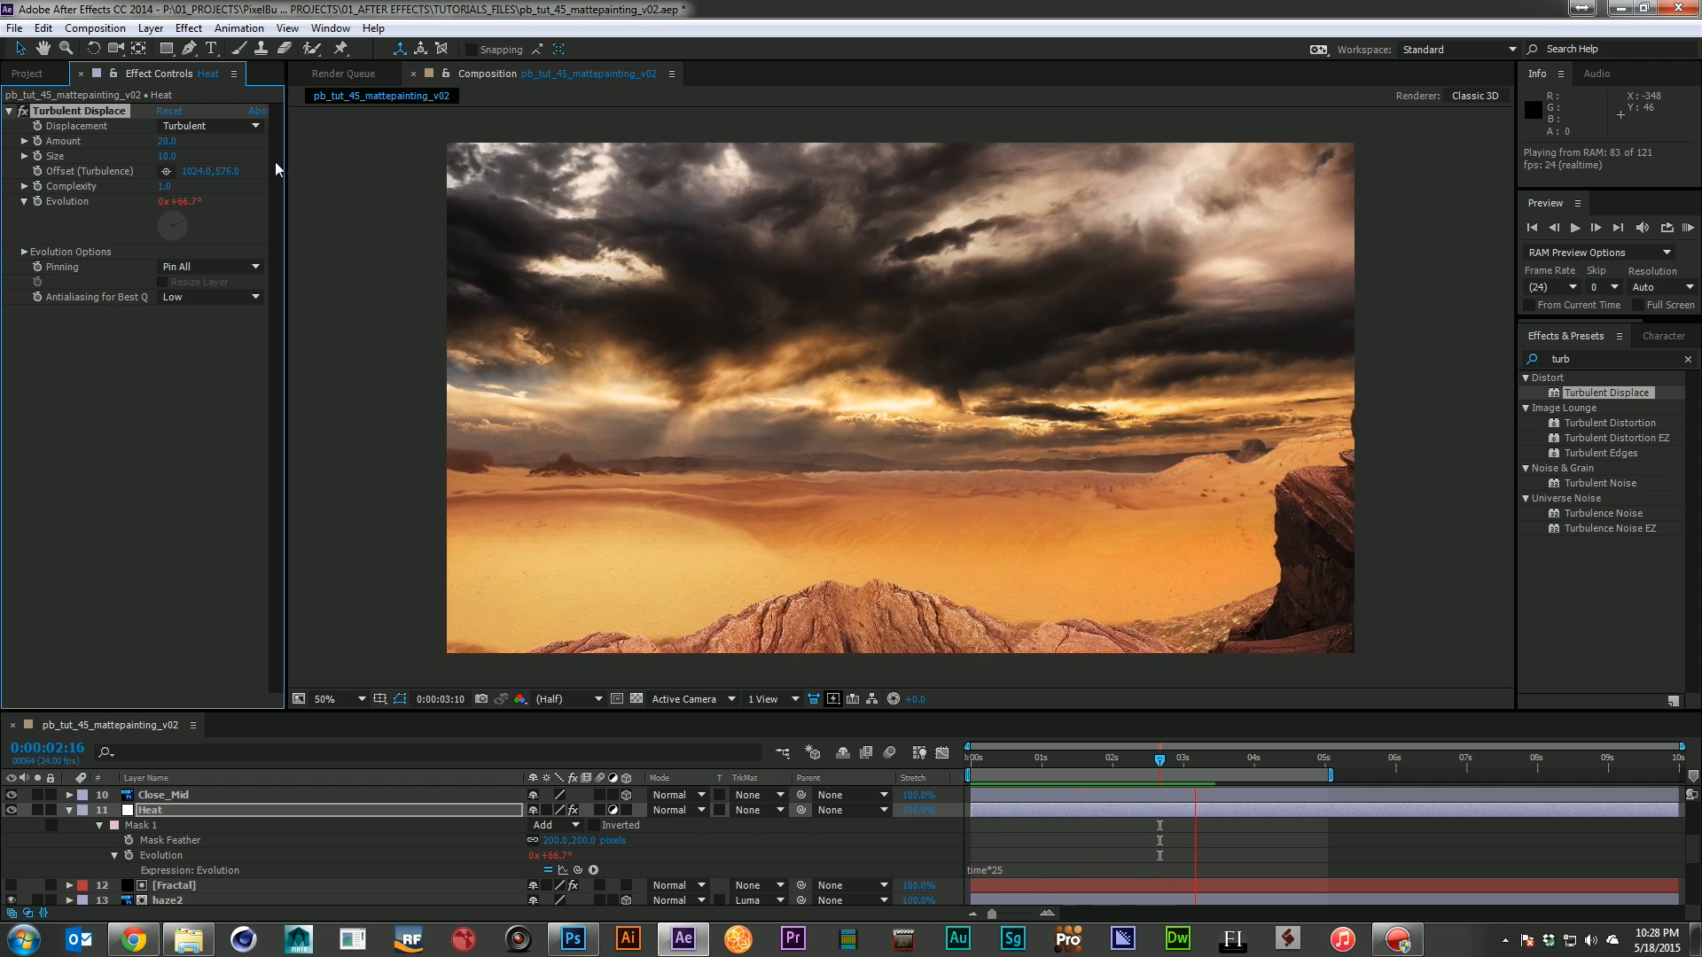
{"action": "key", "text": "space"}
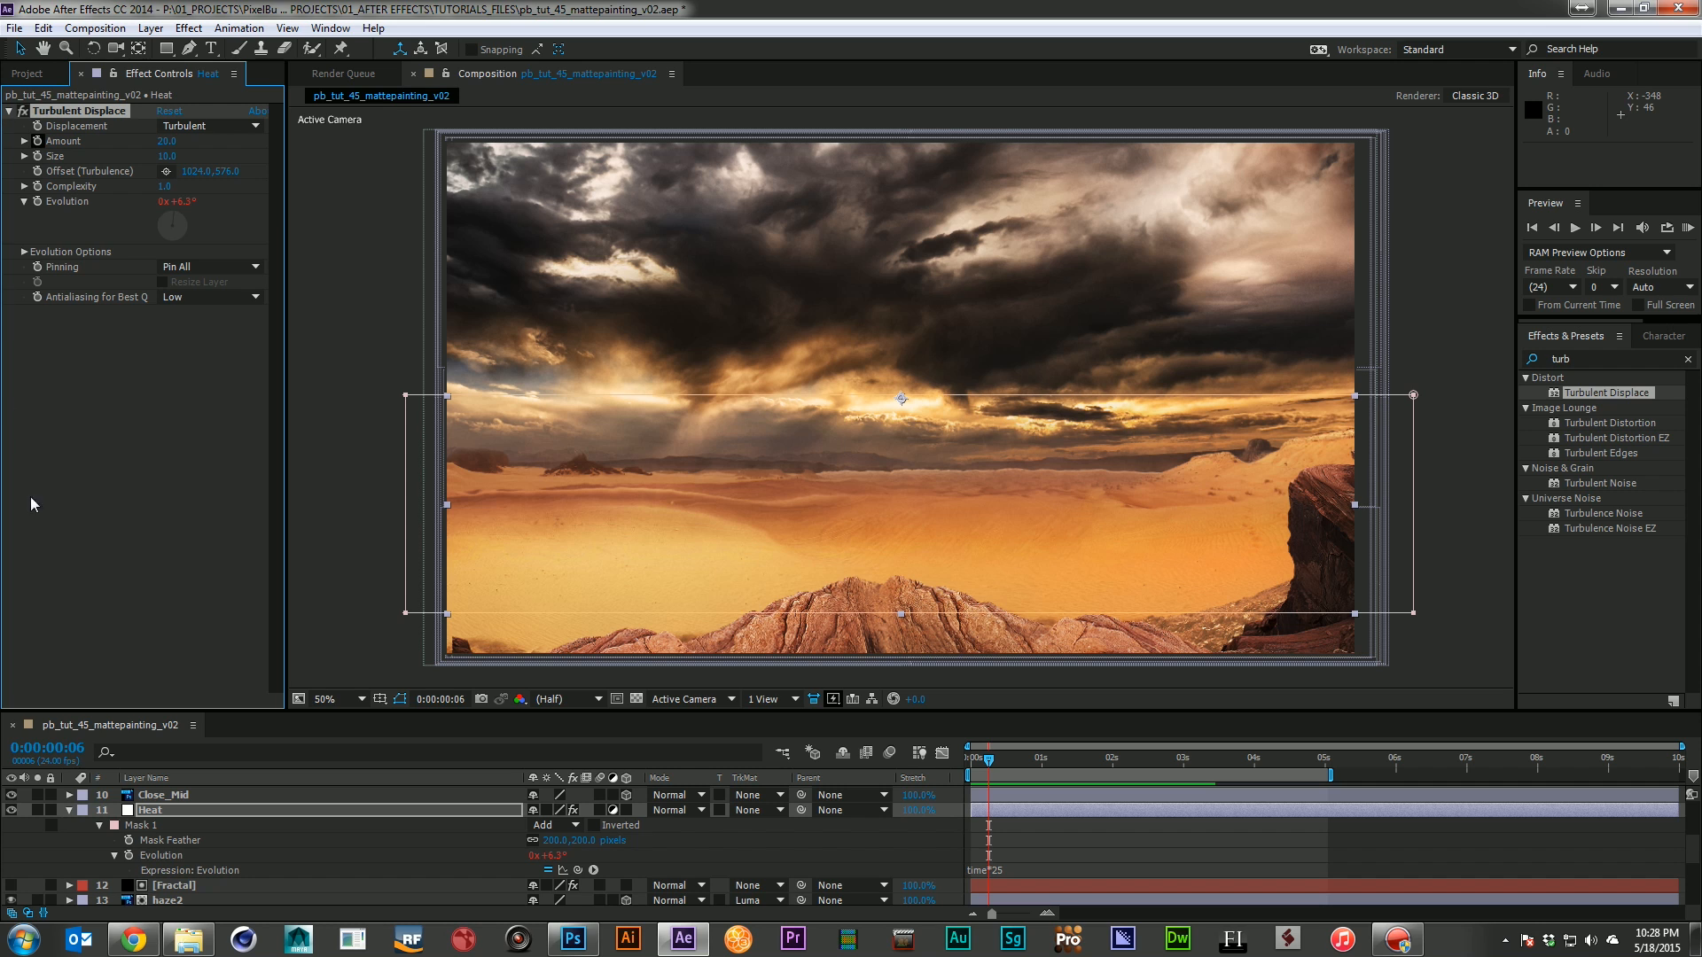
Collapse the Heat layer's properties and create a black solid named Lightning directly above Camera 1
{"action": "left_click", "coordinate": [62, 809]}
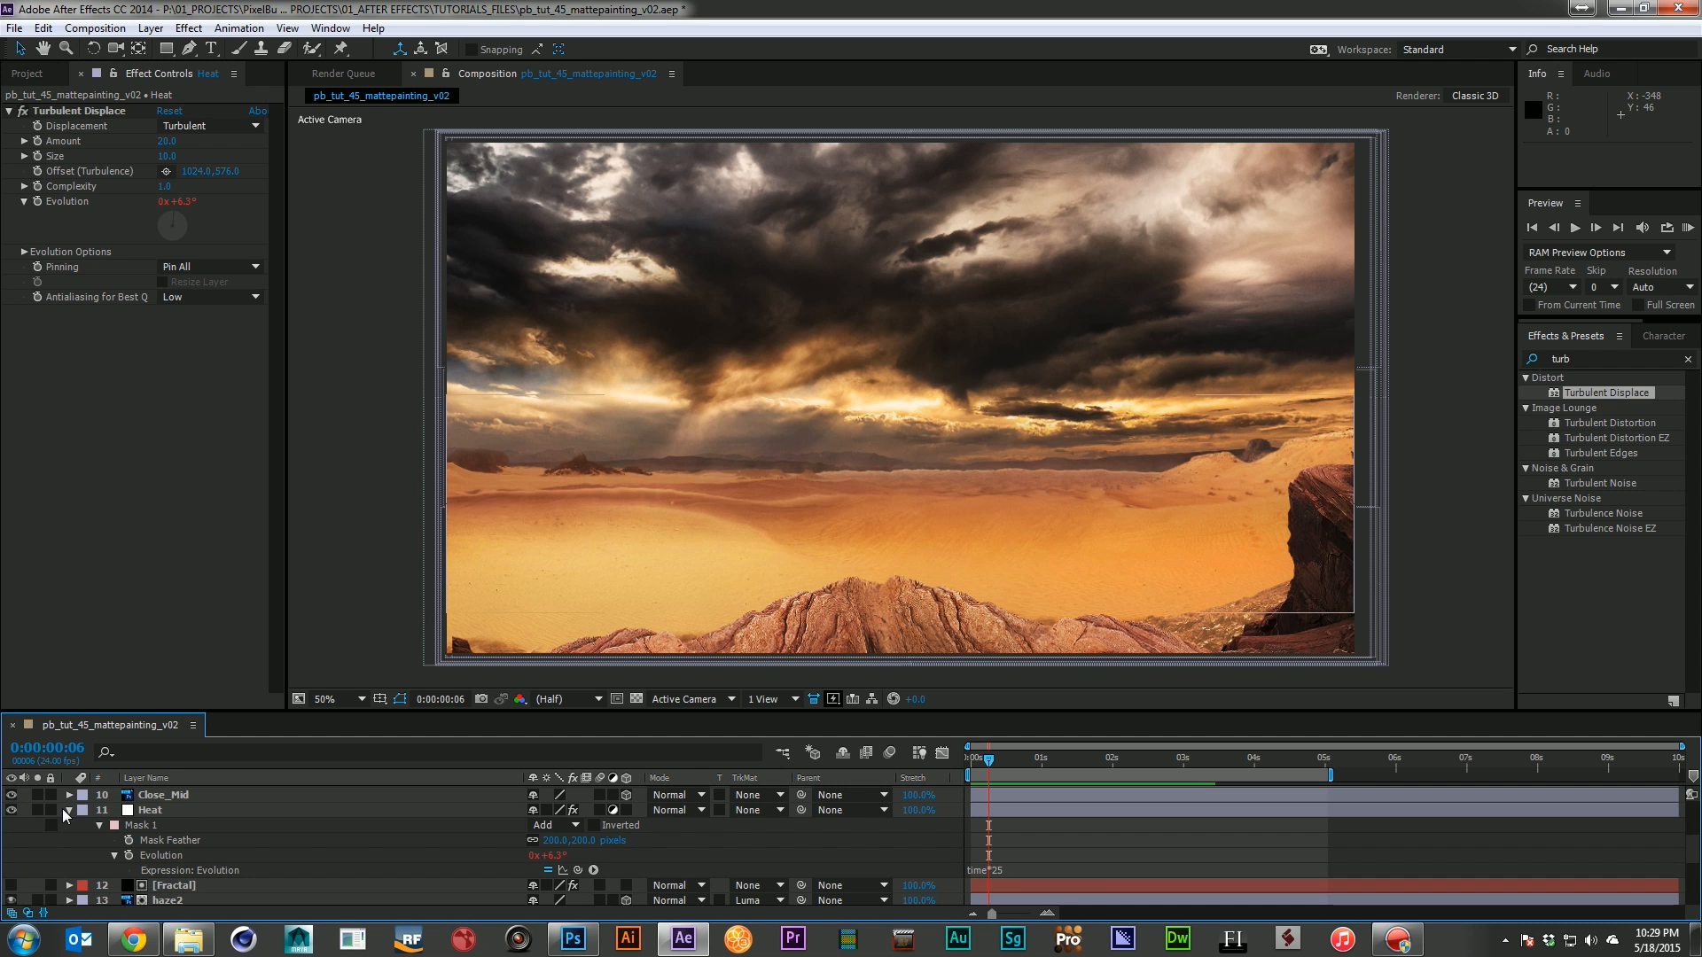
{"action": "left_click", "coordinate": [70, 810]}
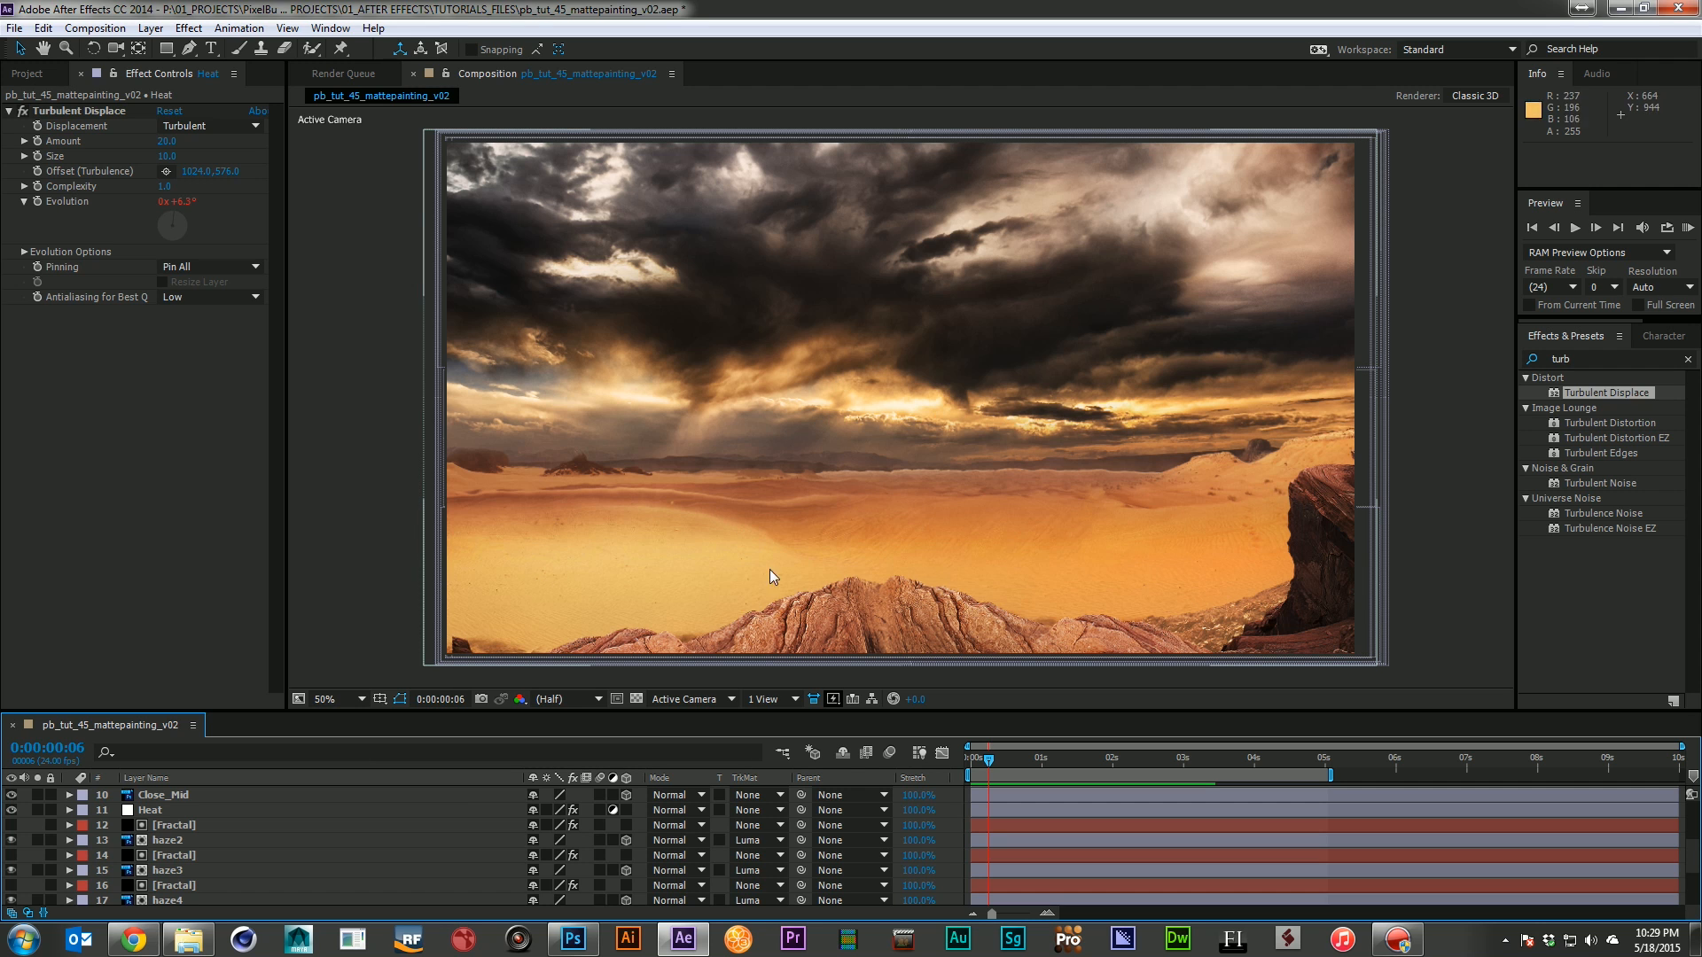
{"action": "scroll", "coordinate": [262, 833], "scroll_direction": "up", "scroll_amount": 5}
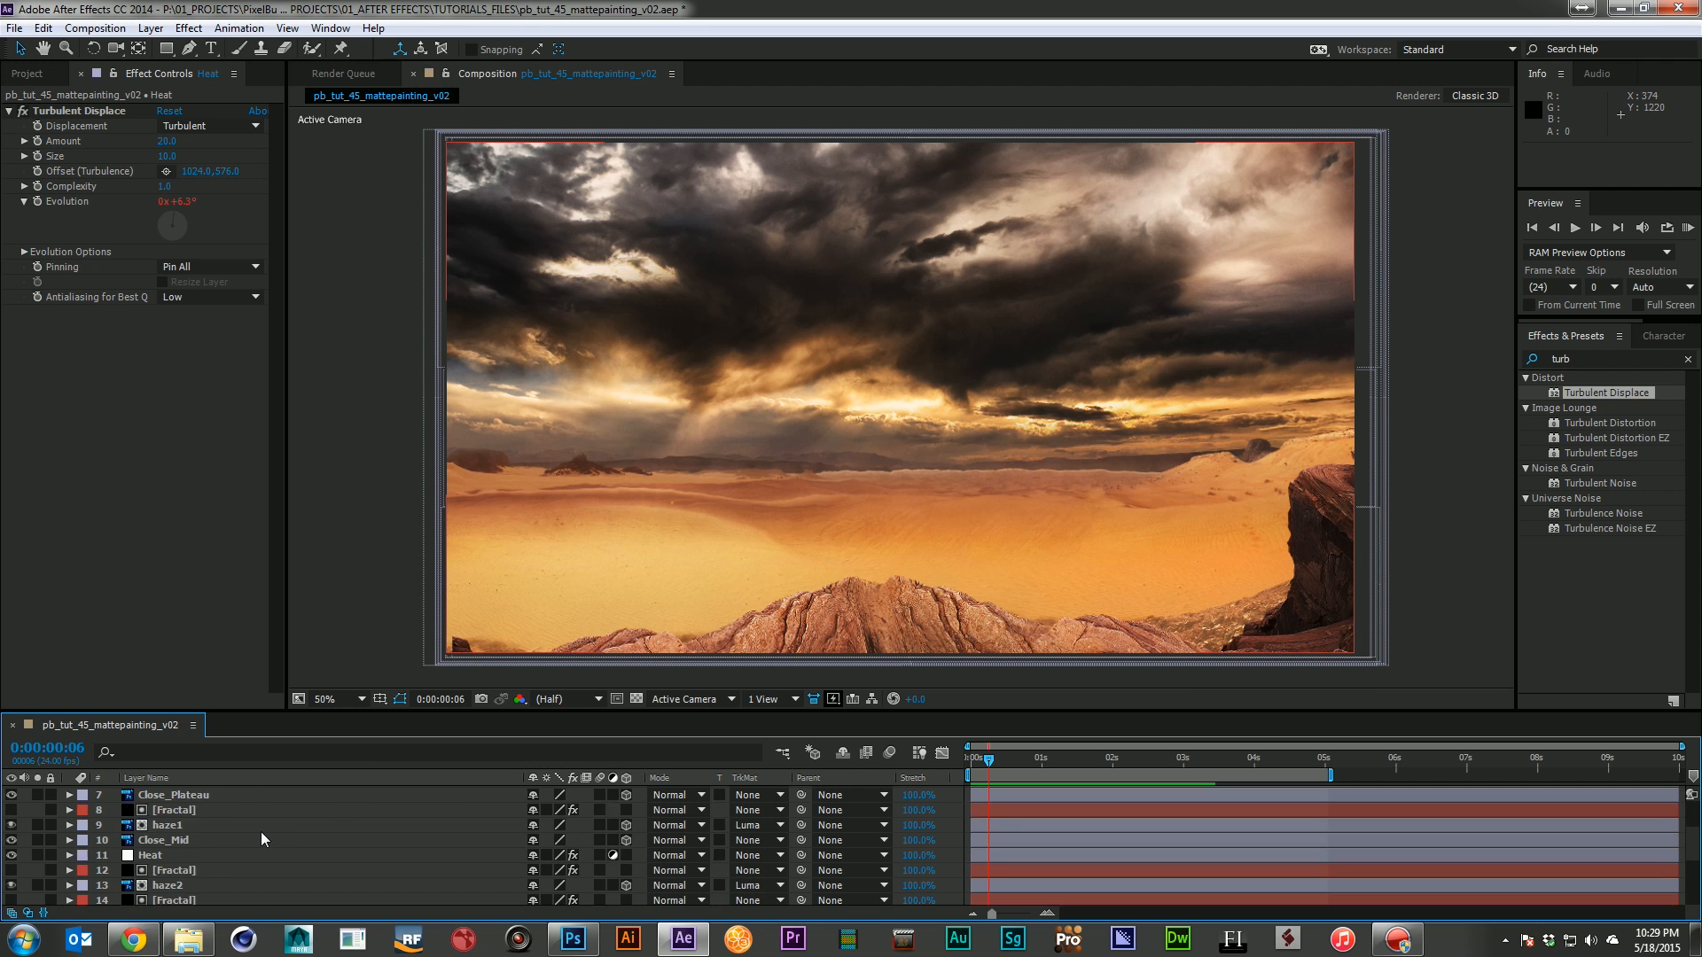
{"action": "left_click", "coordinate": [257, 828]}
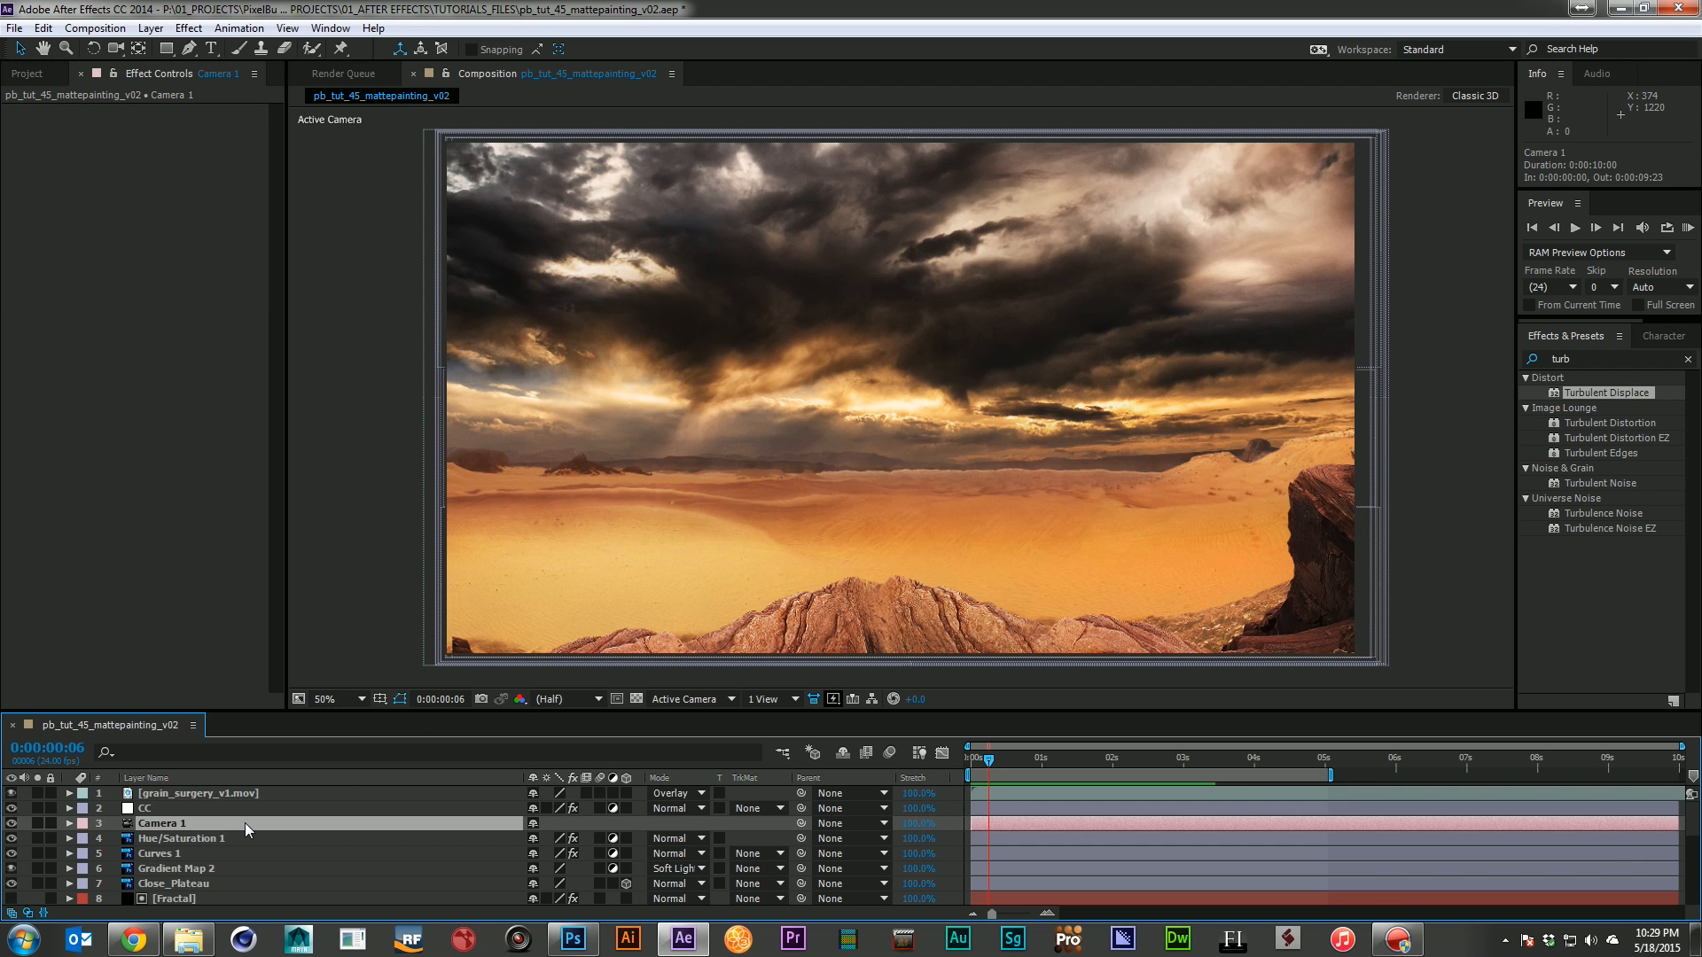
{"action": "key", "text": "ctrl+y"}
{"action": "type", "text": "Lightning"}
{"action": "key", "text": "Return"}
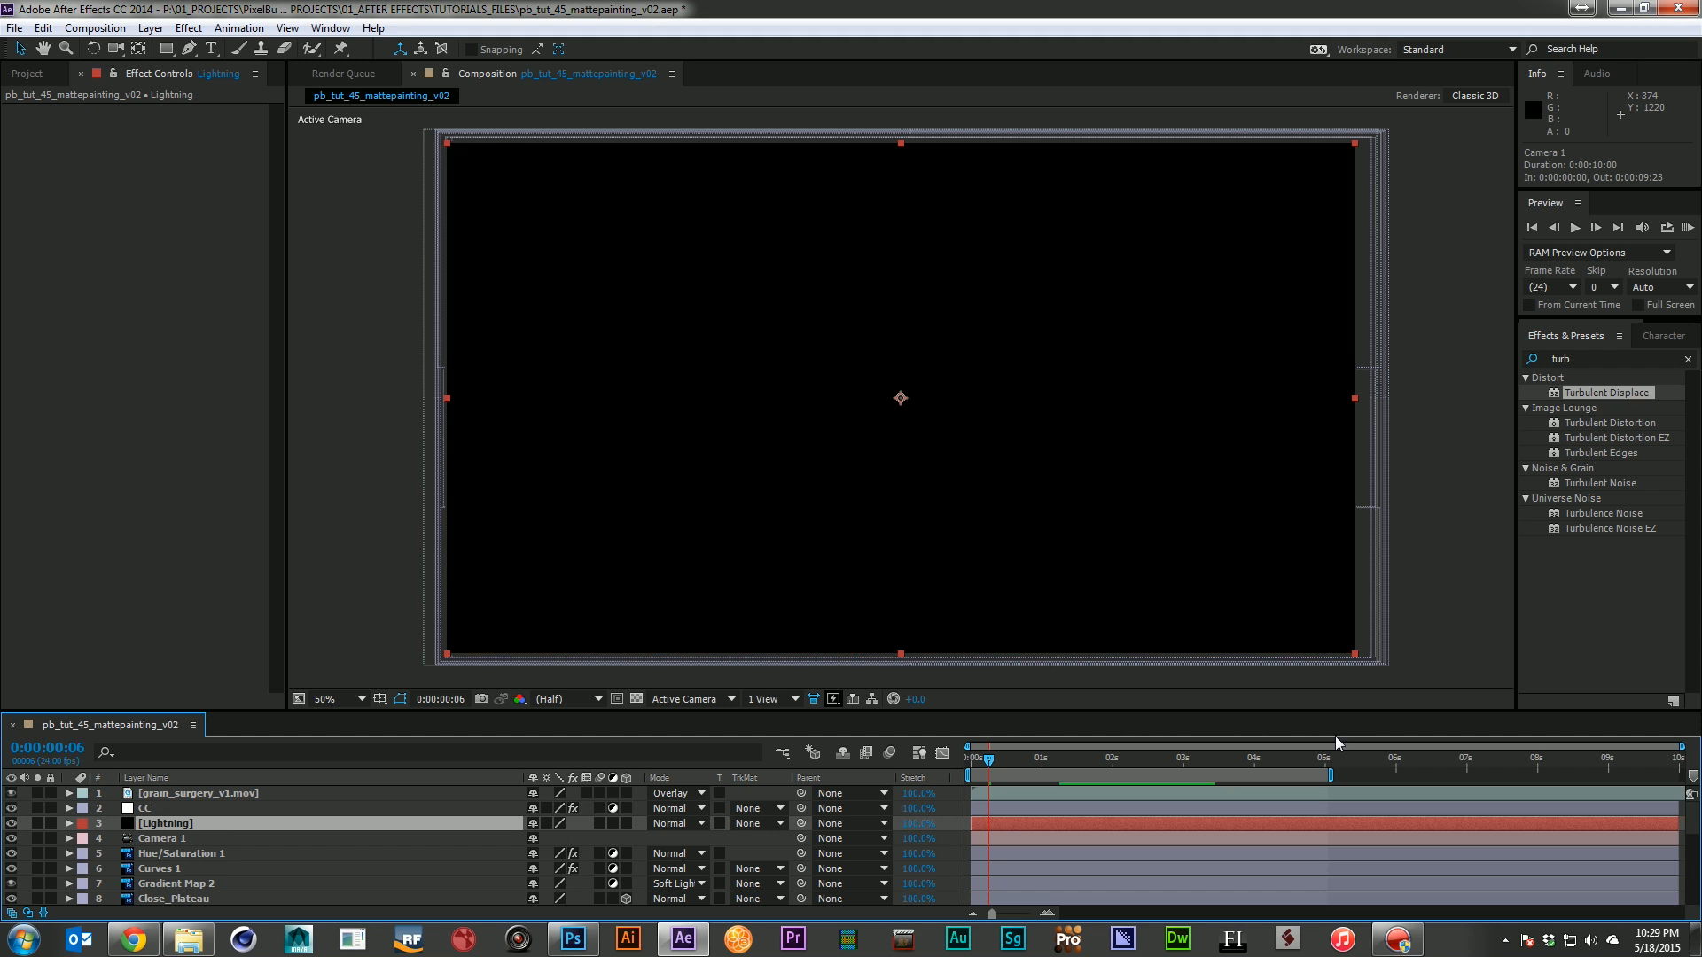
Apply Advanced Lightning to the Lightning solid, move the bolt's origin down to about 982, 492, and go to the first frame
{"action": "left_click", "coordinate": [1592, 354]}
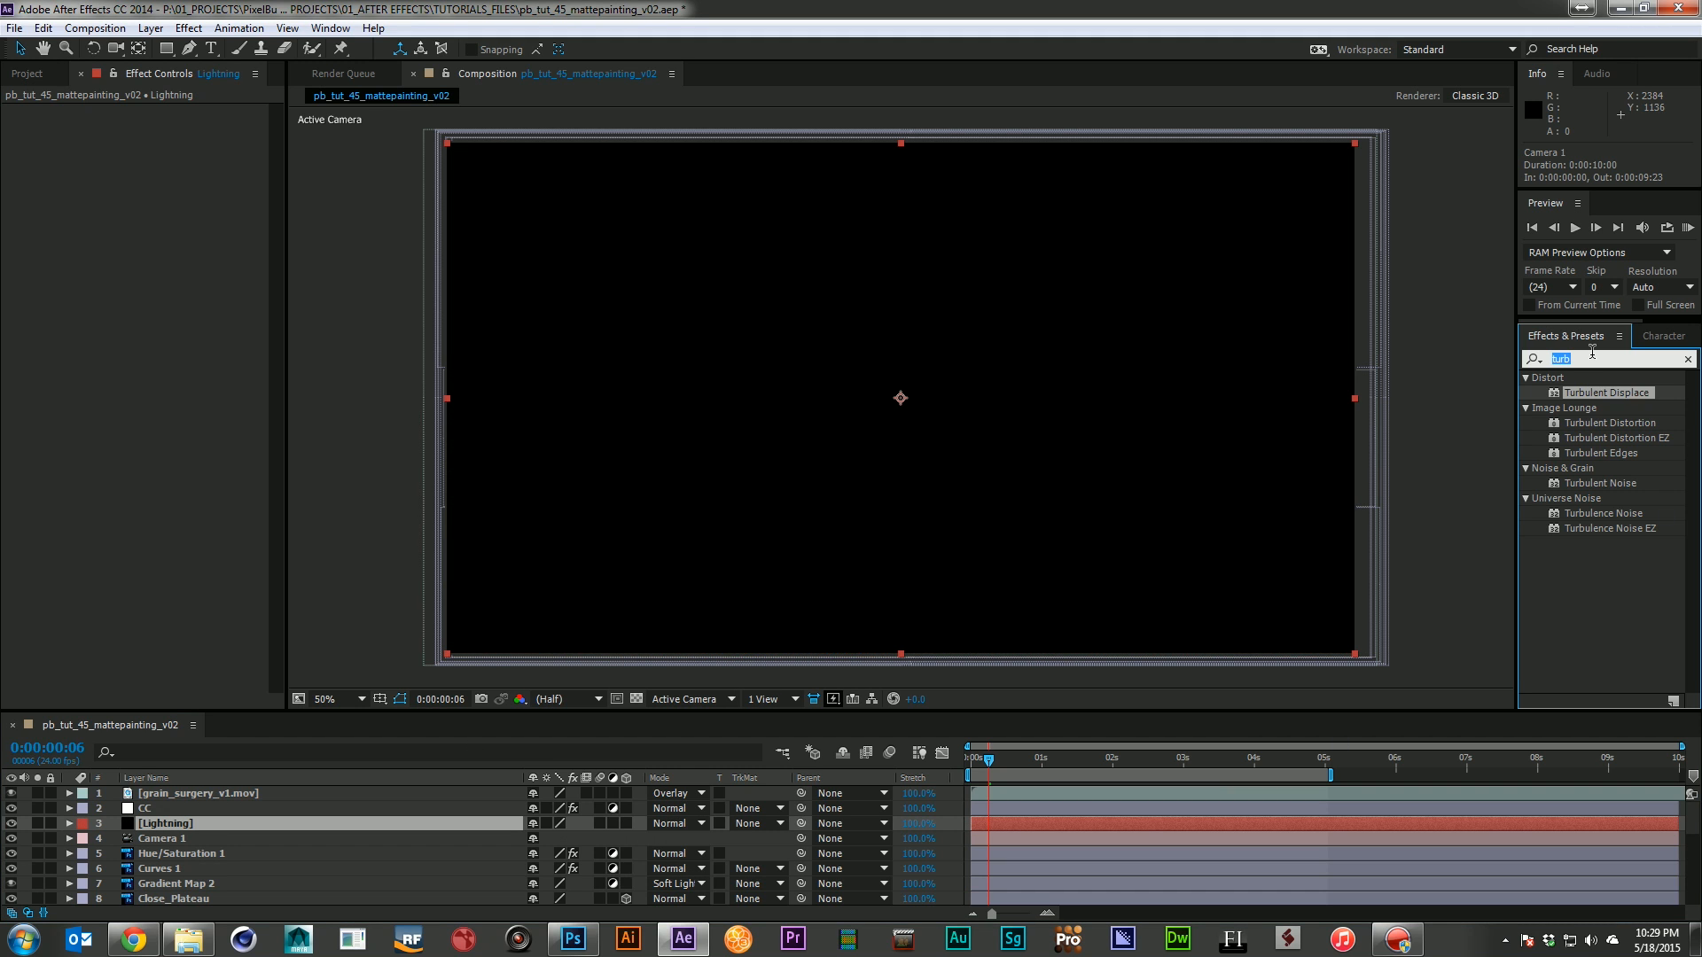
{"action": "type", "text": "adv"}
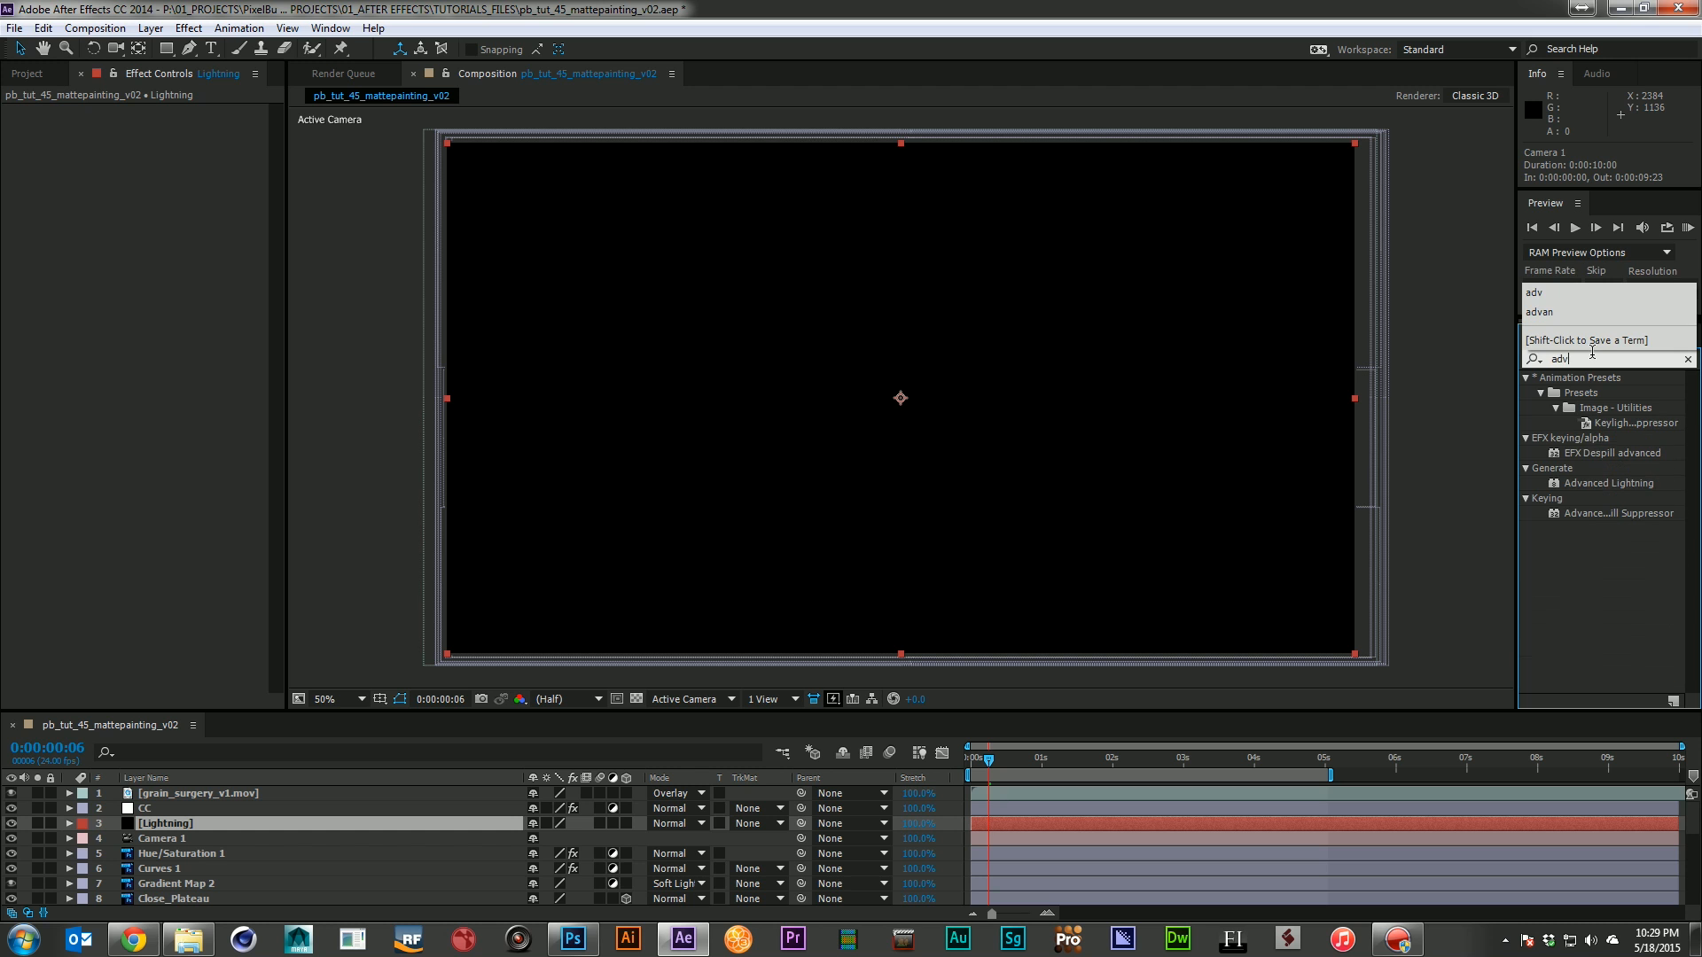
{"action": "left_click_drag", "start_coordinate": [1599, 486], "coordinate": [216, 824]}
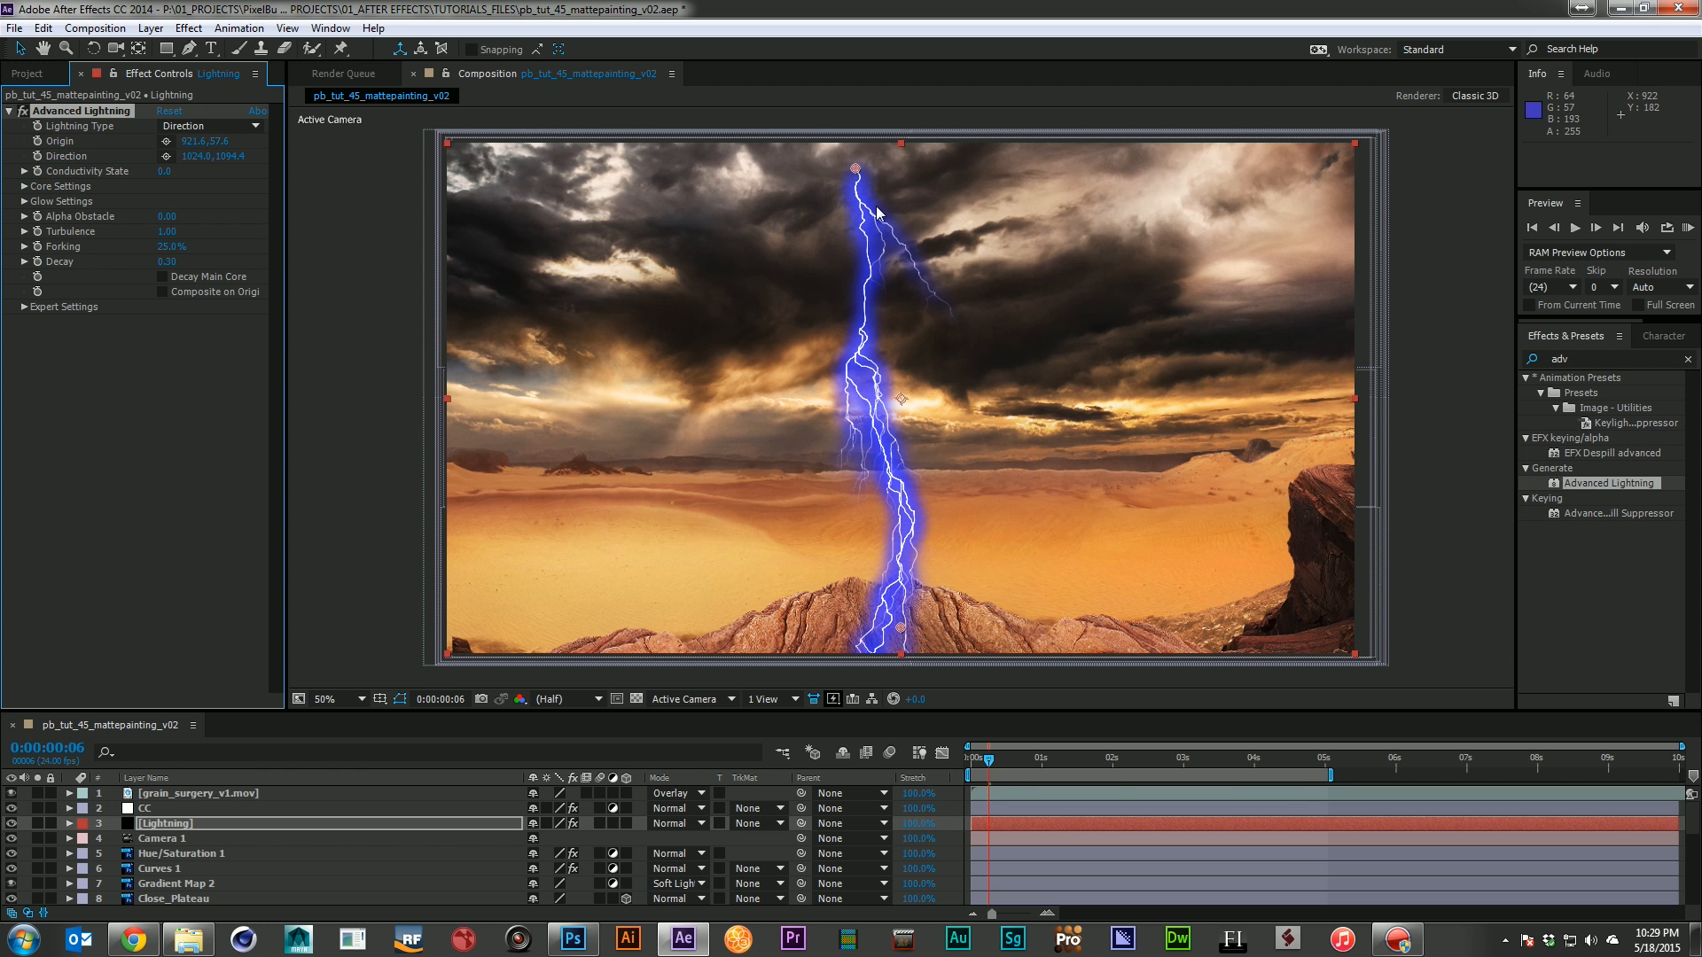
{"action": "left_click_drag", "start_coordinate": [856, 169], "coordinate": [860, 250]}
{"action": "left_click_drag", "start_coordinate": [891, 328], "coordinate": [880, 368]}
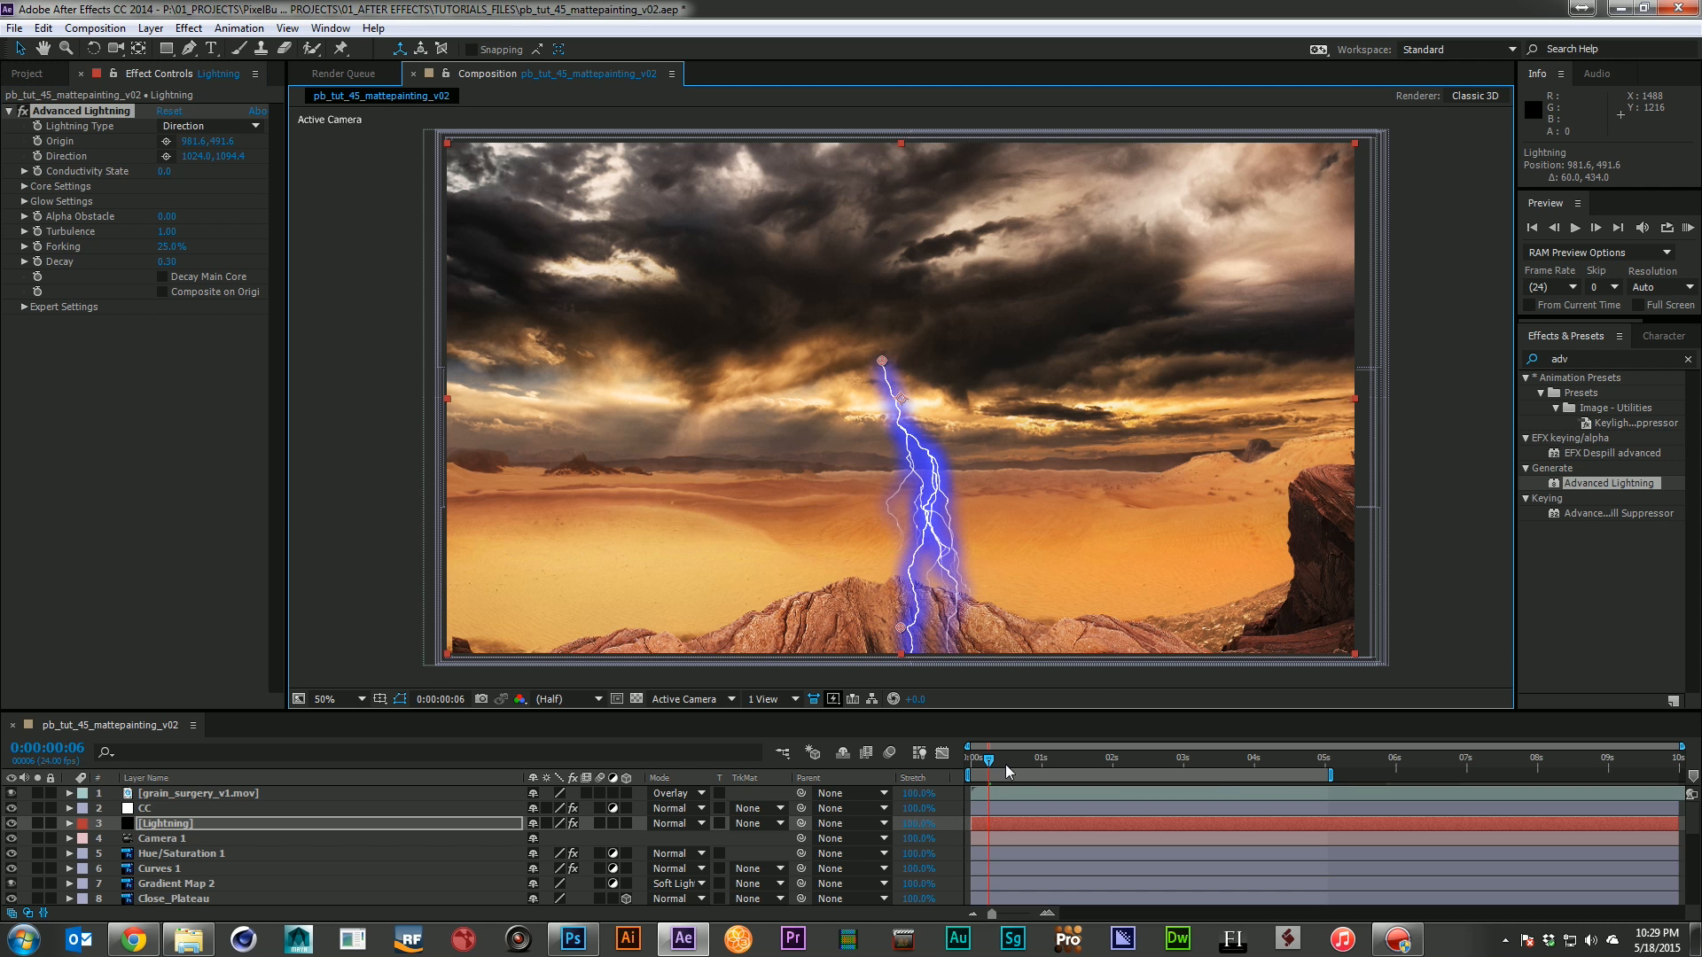
{"action": "key", "text": "Home"}
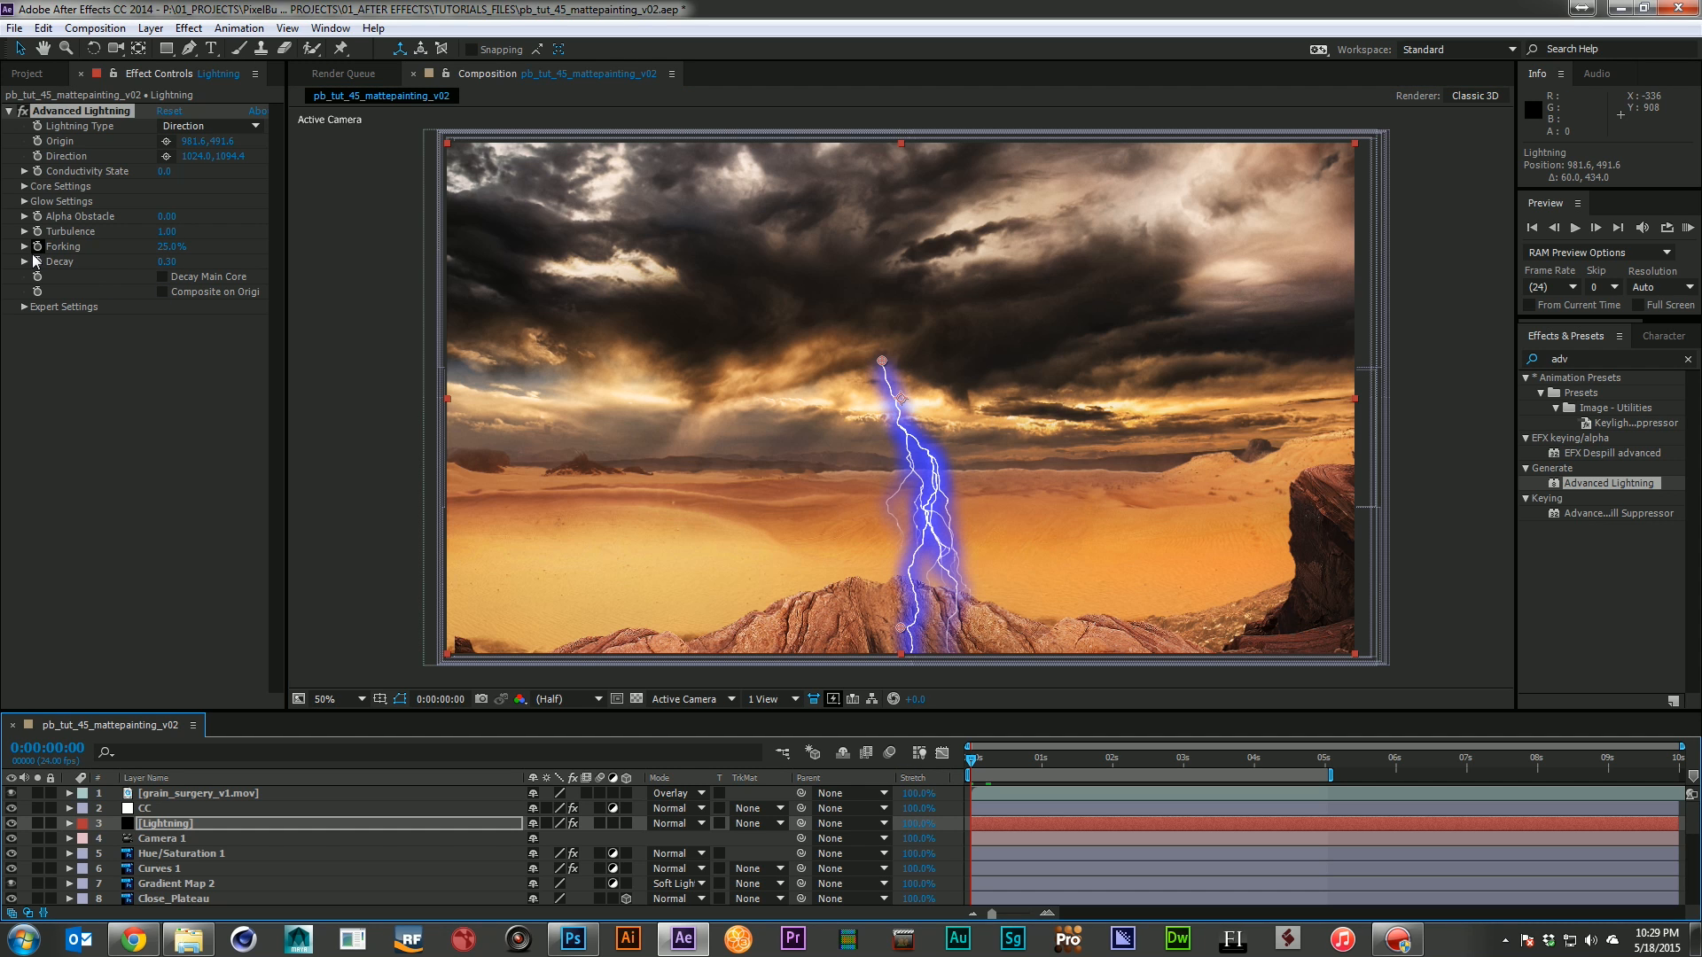
Reduce the Advanced Lightning effect's Glow Radius to 1
{"action": "left_click", "coordinate": [25, 201]}
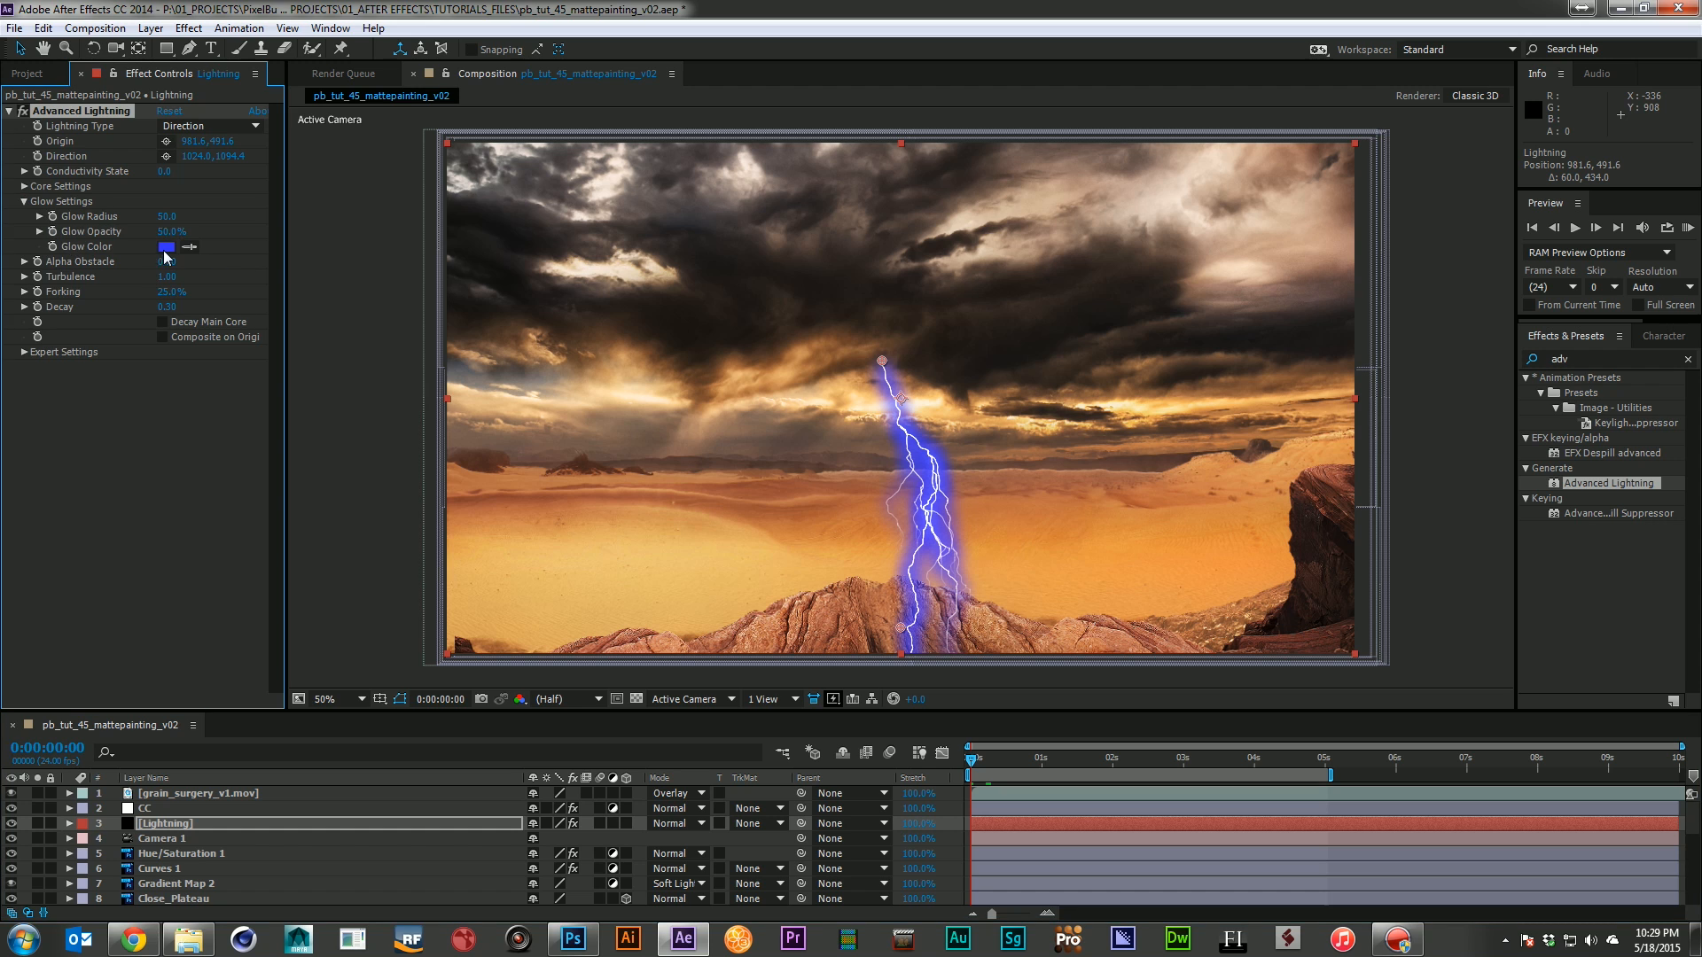
{"action": "left_click_drag", "start_coordinate": [3, 244], "coordinate": [2, 246]}
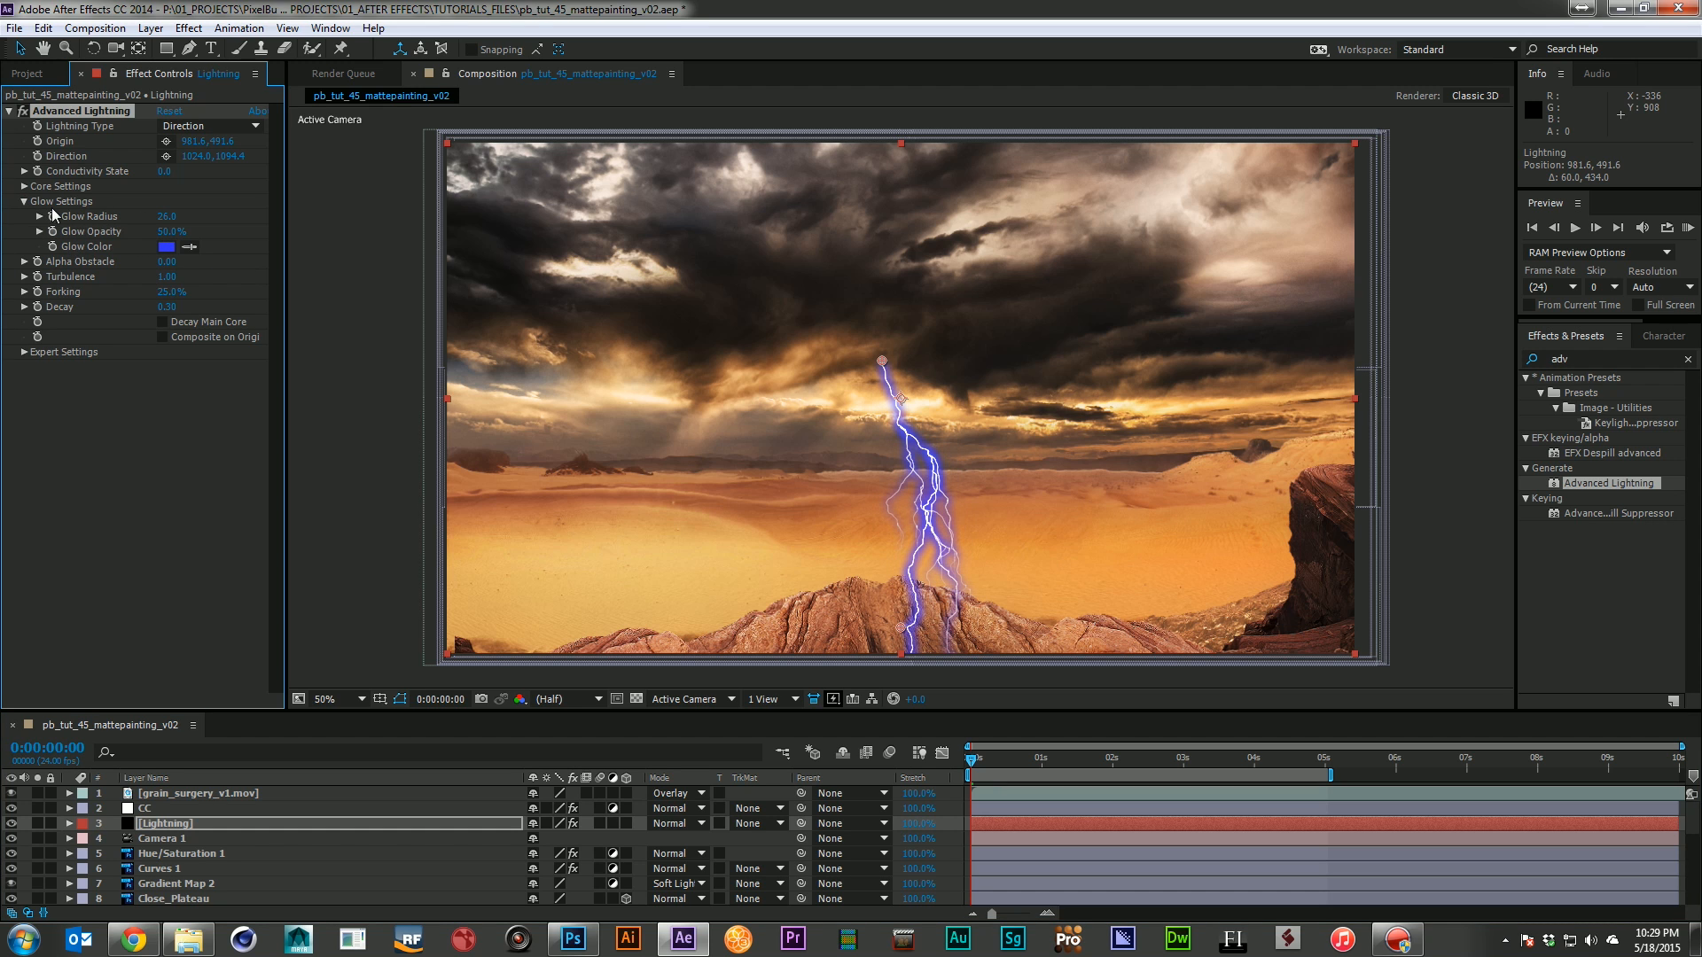
{"action": "left_click", "coordinate": [167, 216]}
{"action": "type", "text": "1"}
{"action": "key", "text": "Return"}
Thicken the lightning bolt by setting its Core Radius to 10
{"action": "left_click", "coordinate": [24, 186]}
{"action": "left_click", "coordinate": [167, 201]}
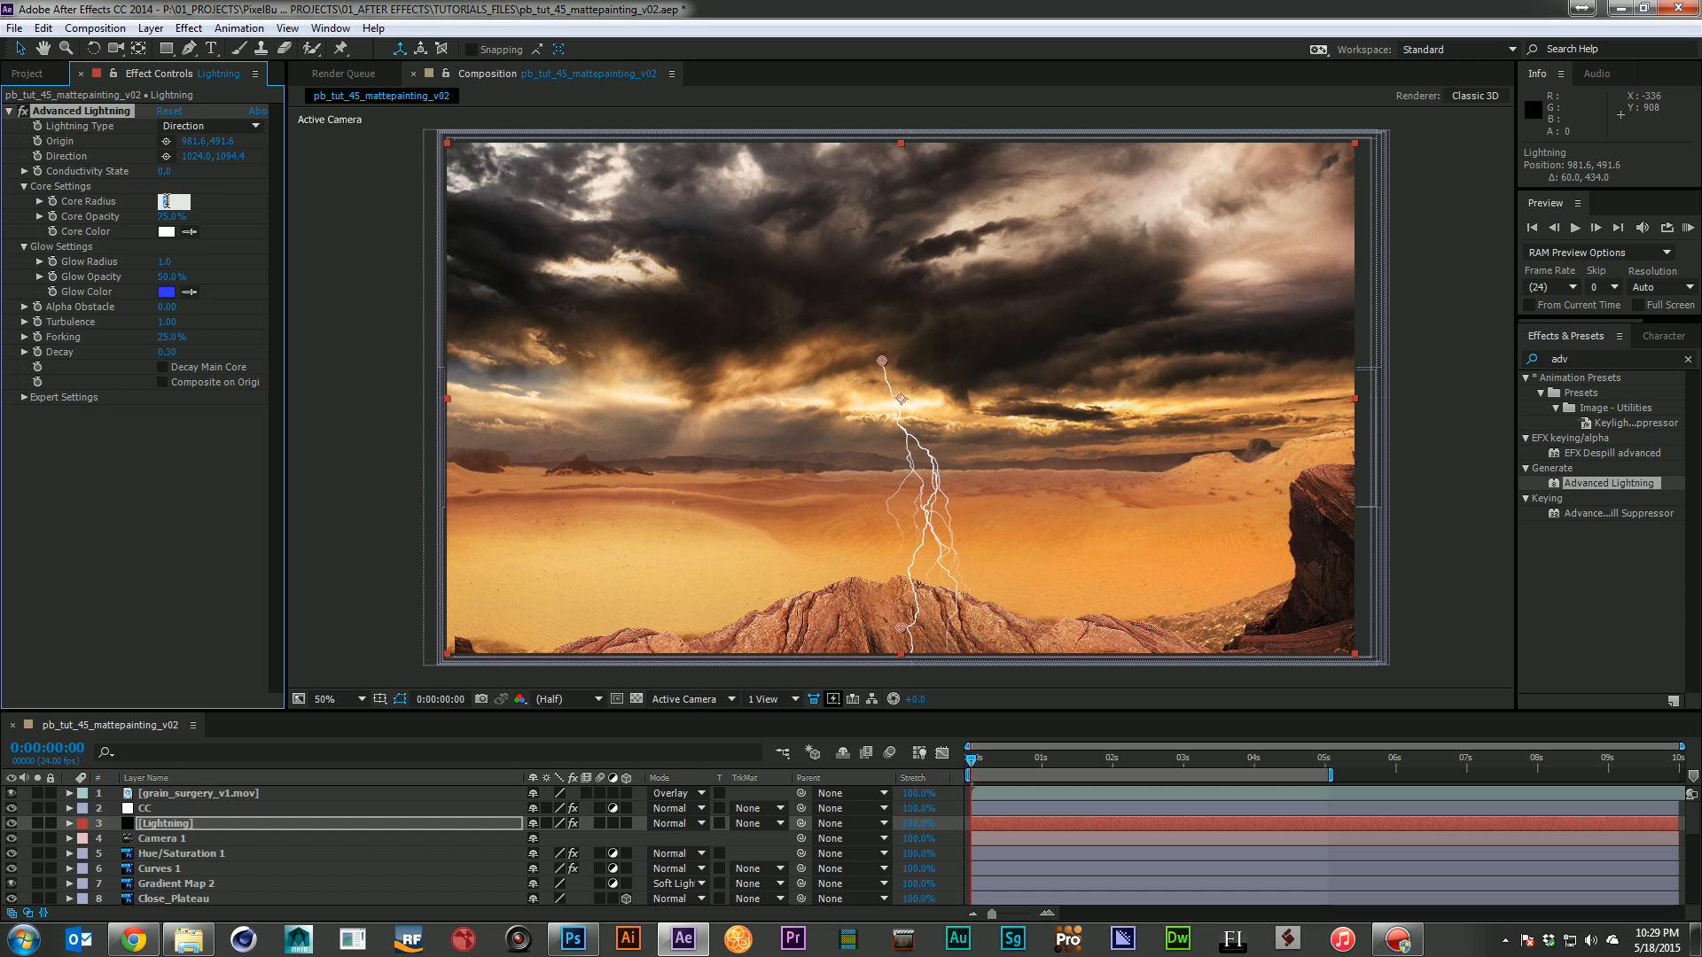
{"action": "type", "text": "5"}
{"action": "key", "text": "Return"}
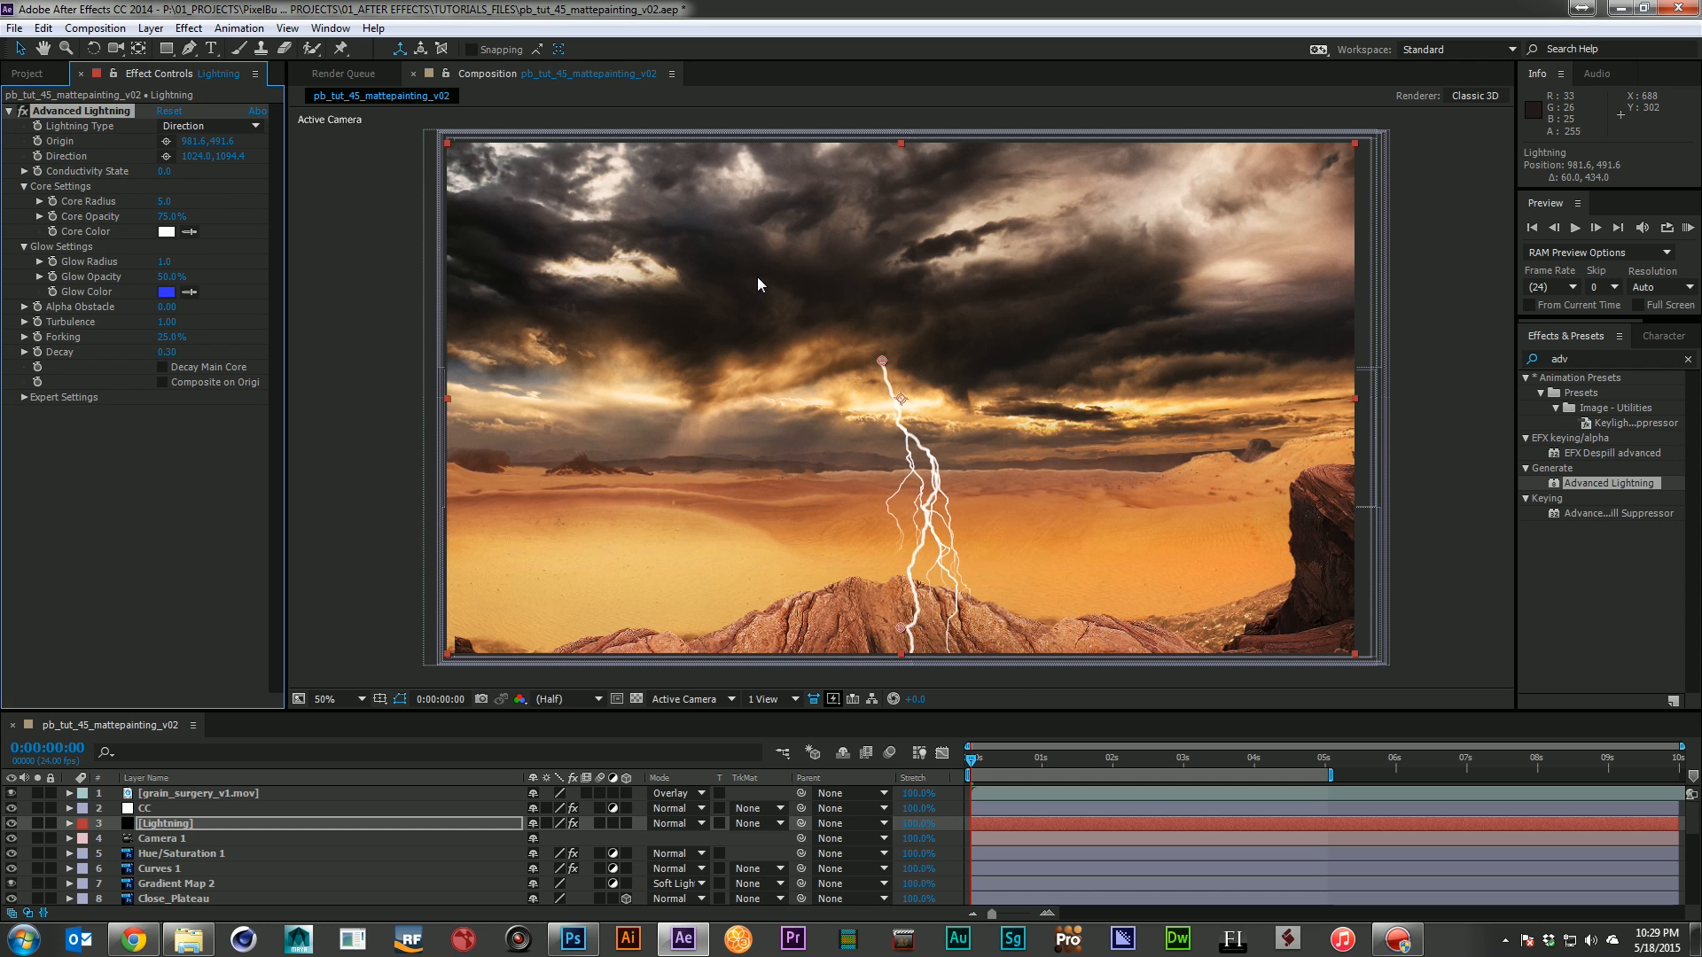
{"action": "left_click", "coordinate": [162, 202]}
{"action": "type", "text": "10"}
{"action": "key", "text": "Return"}
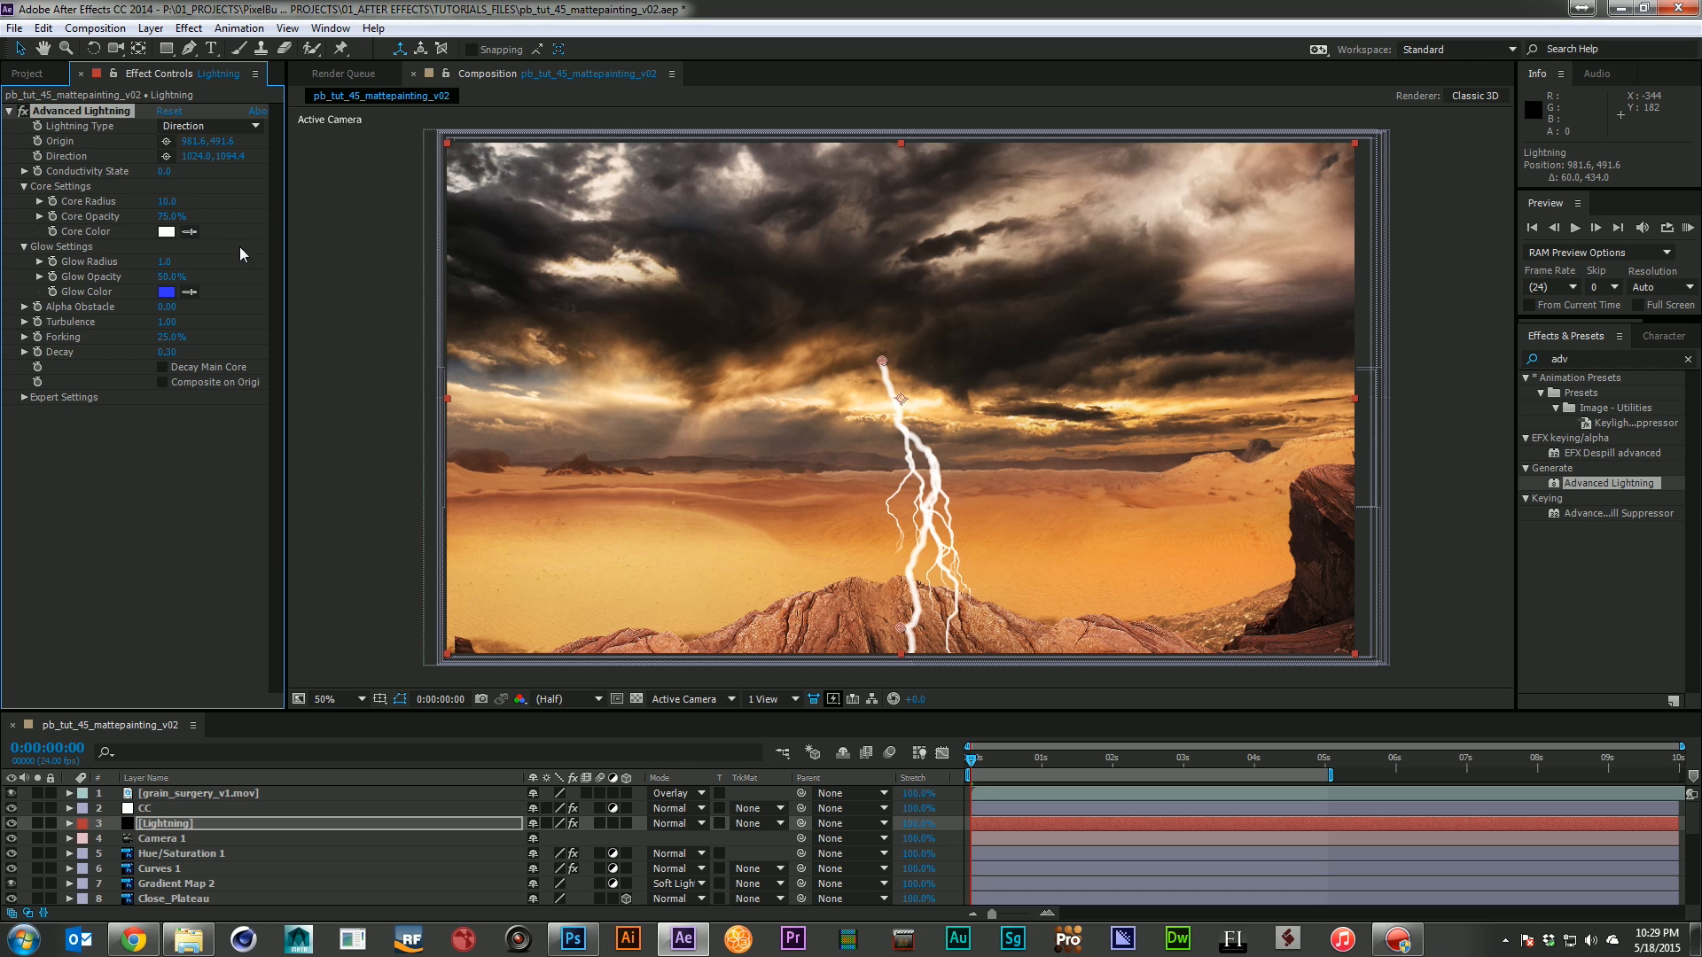
Scale the Lightning layer to 41% and position it at about 806, 508 so the bolt strikes at the desert horizon
{"action": "left_click_drag", "start_coordinate": [941, 588], "coordinate": [920, 441]}
{"action": "key", "text": "s"}
{"action": "left_click_drag", "start_coordinate": [576, 838], "coordinate": [531, 839]}
{"action": "left_click_drag", "start_coordinate": [884, 378], "coordinate": [822, 421]}
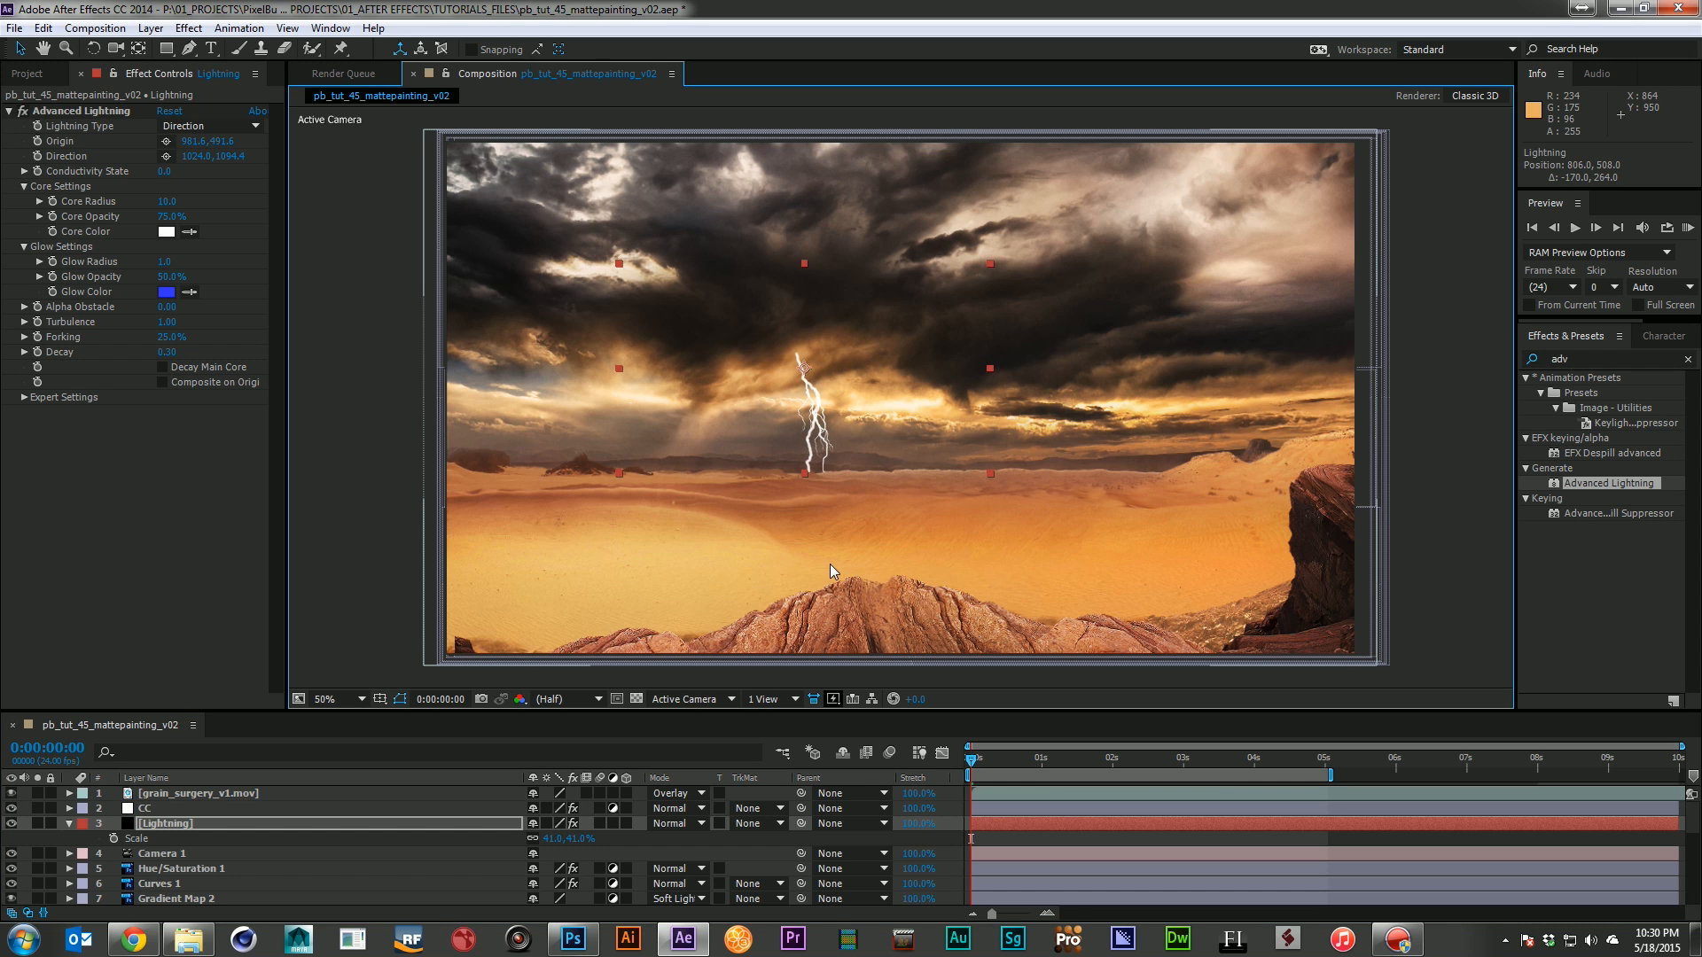
Apply the Stylize Glow effect to the Lightning layer and set its Glow Radius to about 46
{"action": "left_click", "coordinate": [1619, 359]}
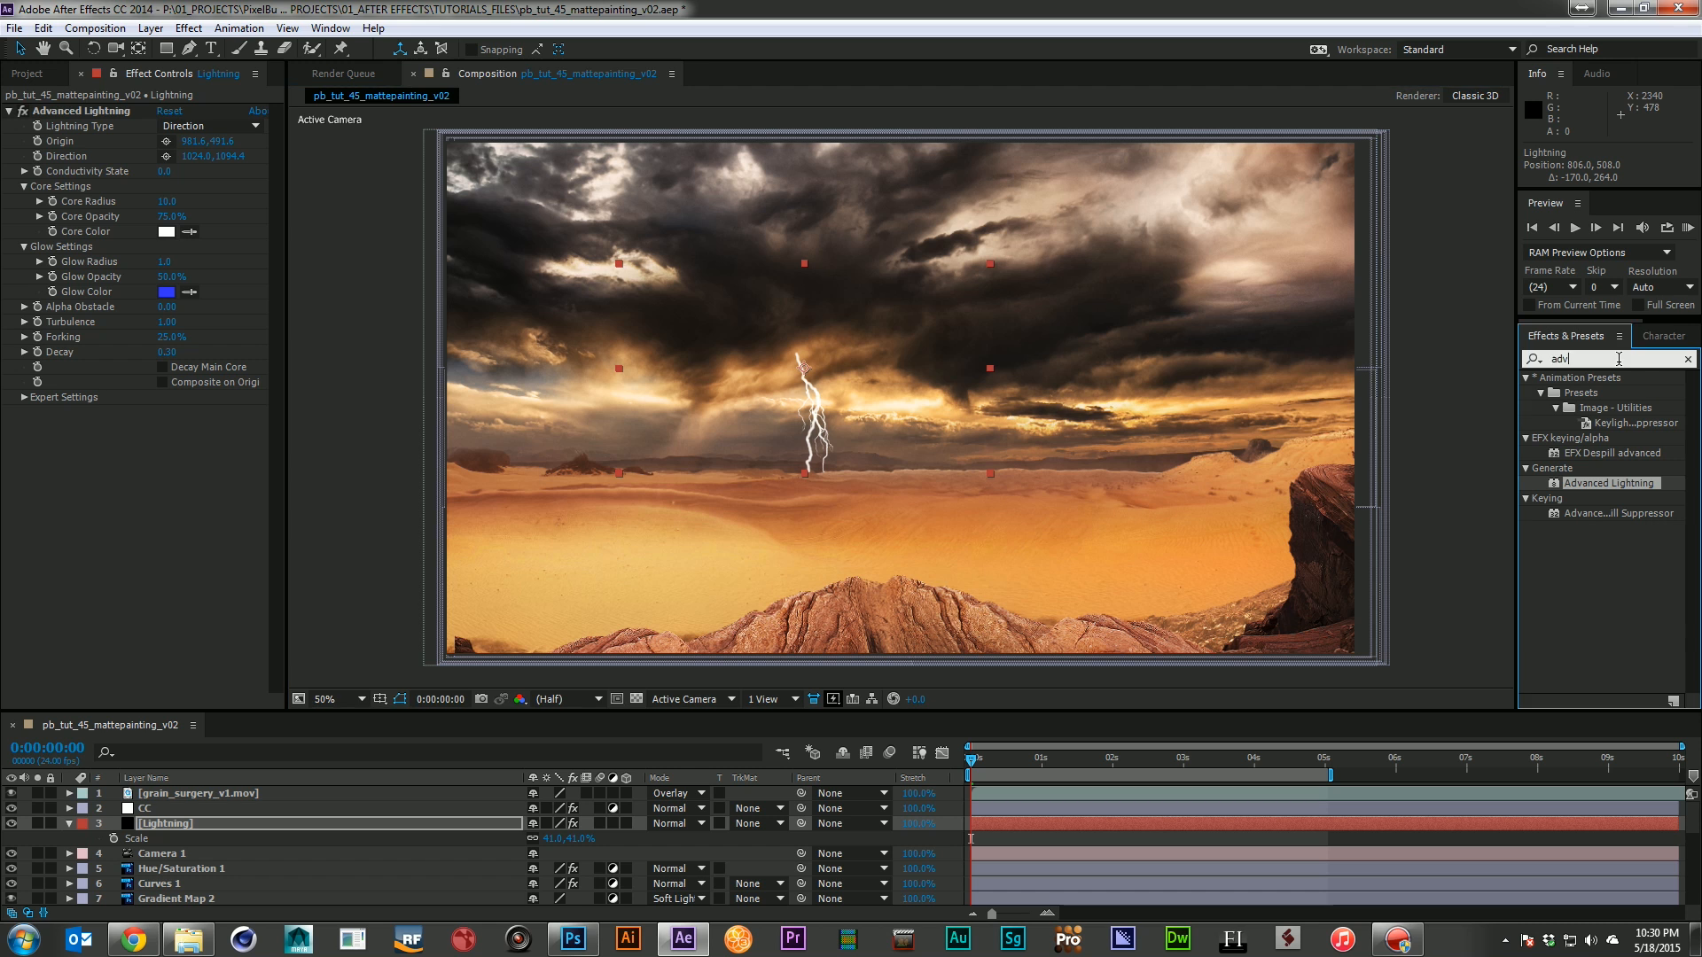
{"action": "type", "text": "glow"}
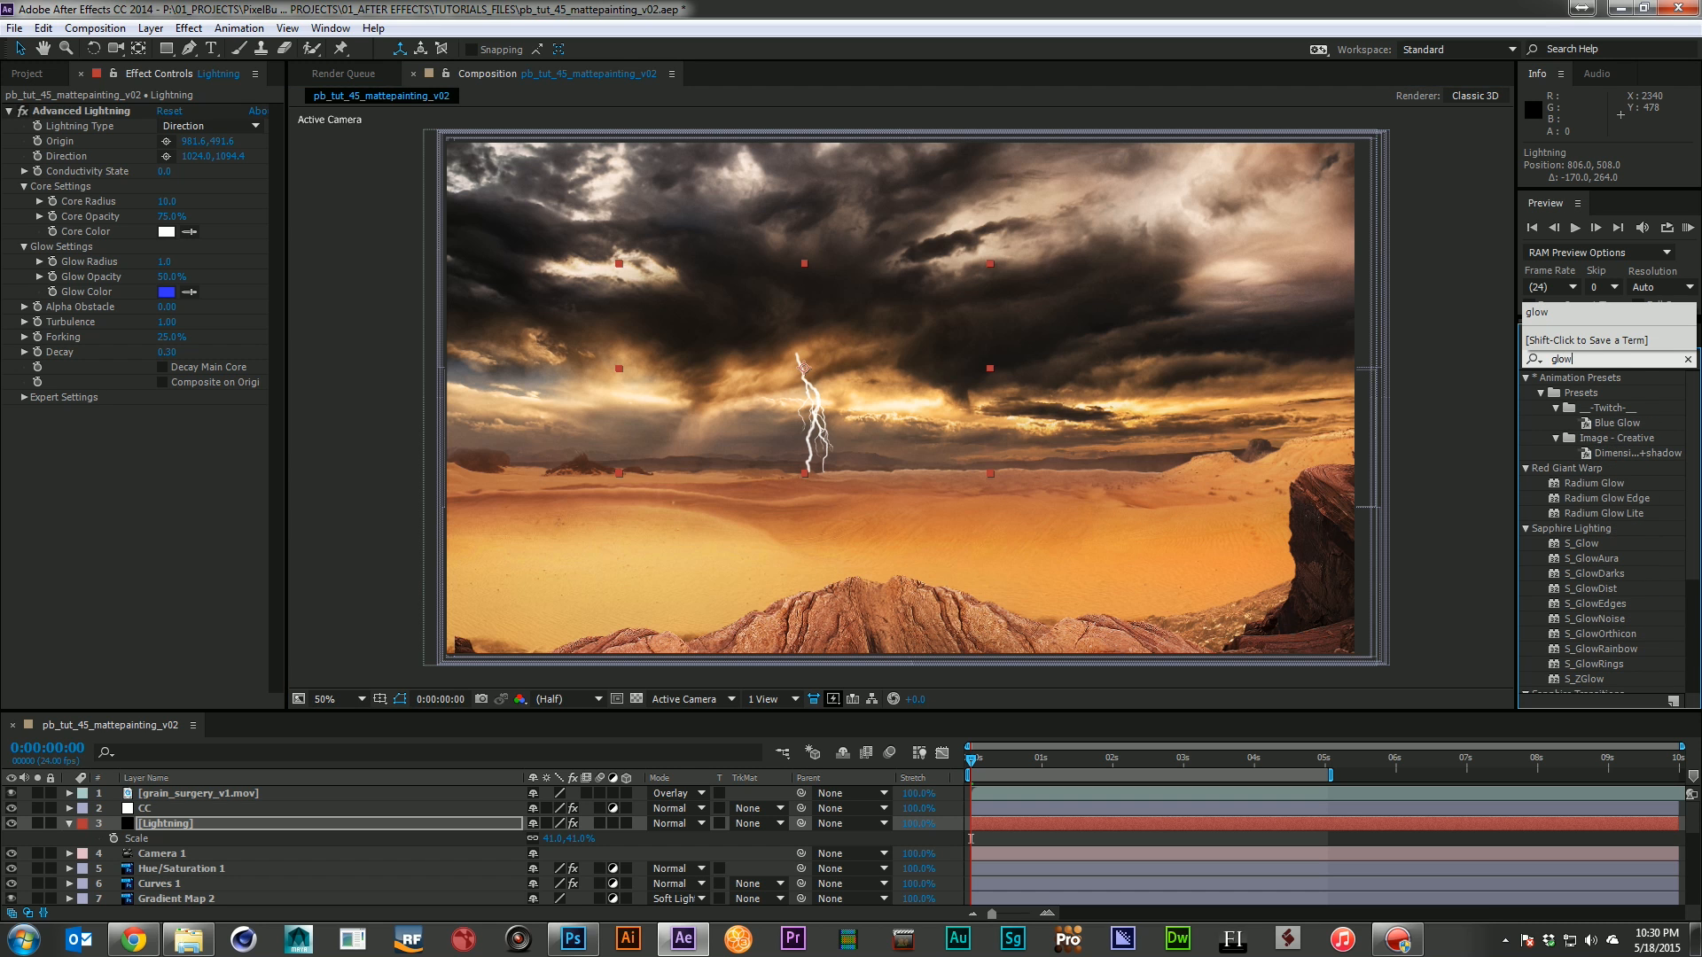
{"action": "scroll", "coordinate": [1596, 532], "scroll_direction": "down", "scroll_amount": 5}
{"action": "left_click_drag", "start_coordinate": [1575, 579], "coordinate": [193, 822]}
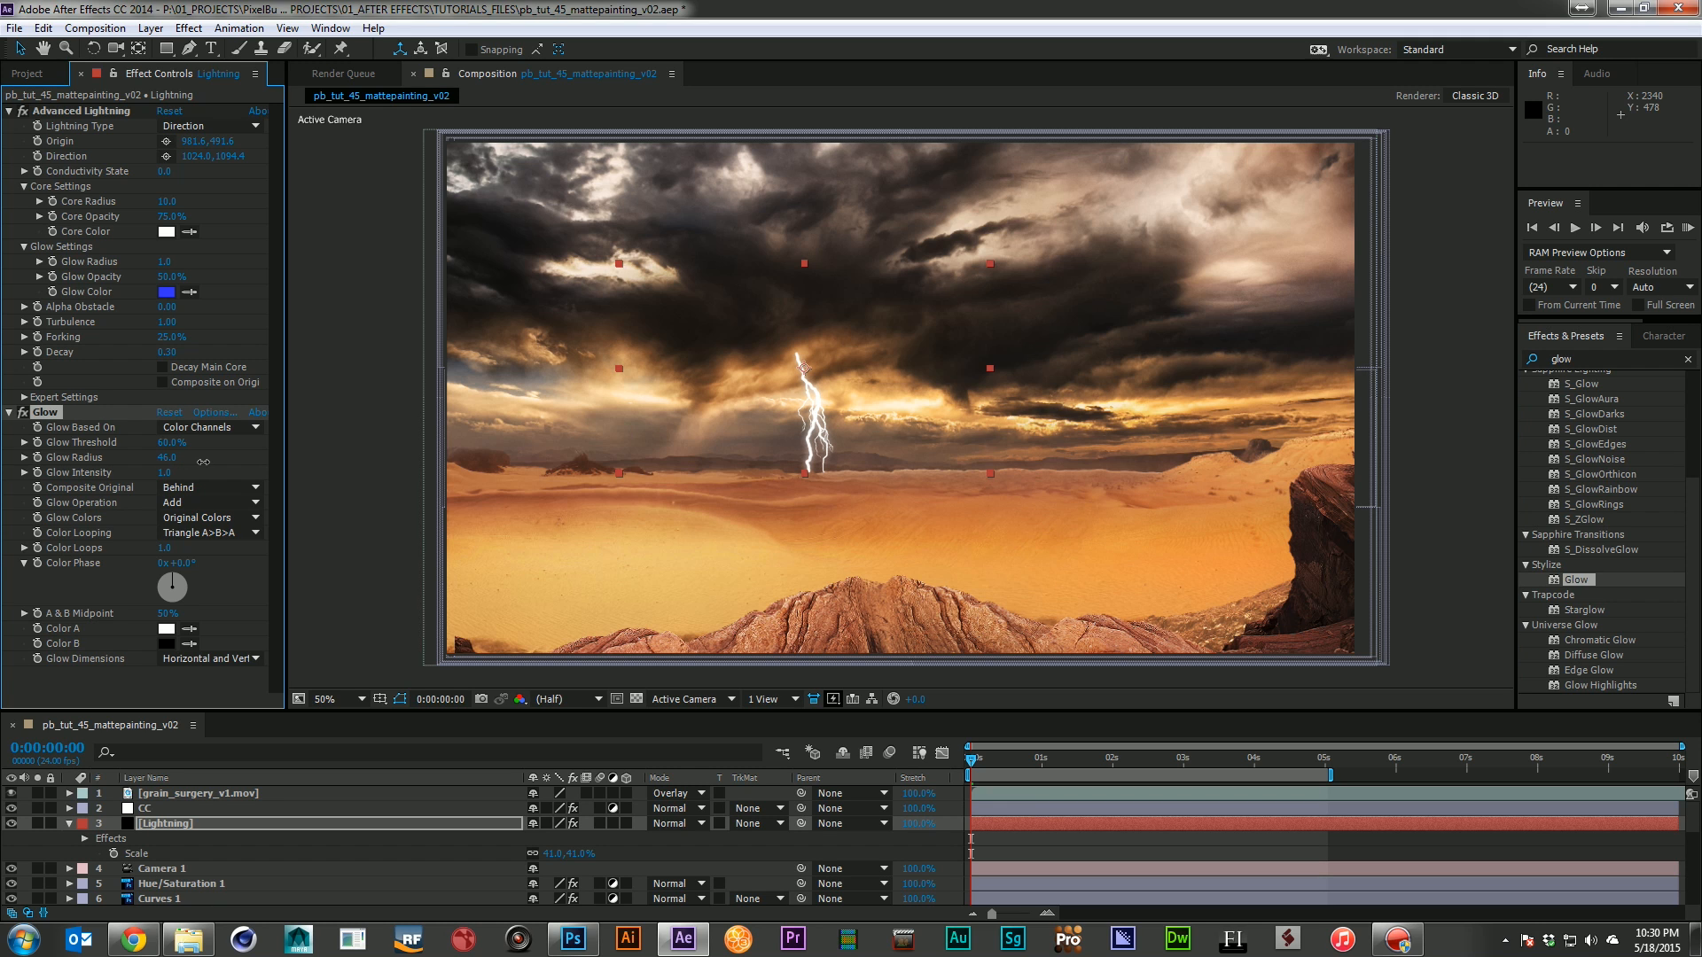
Duplicate the Lightning layer's Glow effect, raise the copy's Glow Radius above 150, undo the Glow Intensity change and collapse the first Glow
{"action": "key", "text": "ctrl+d"}
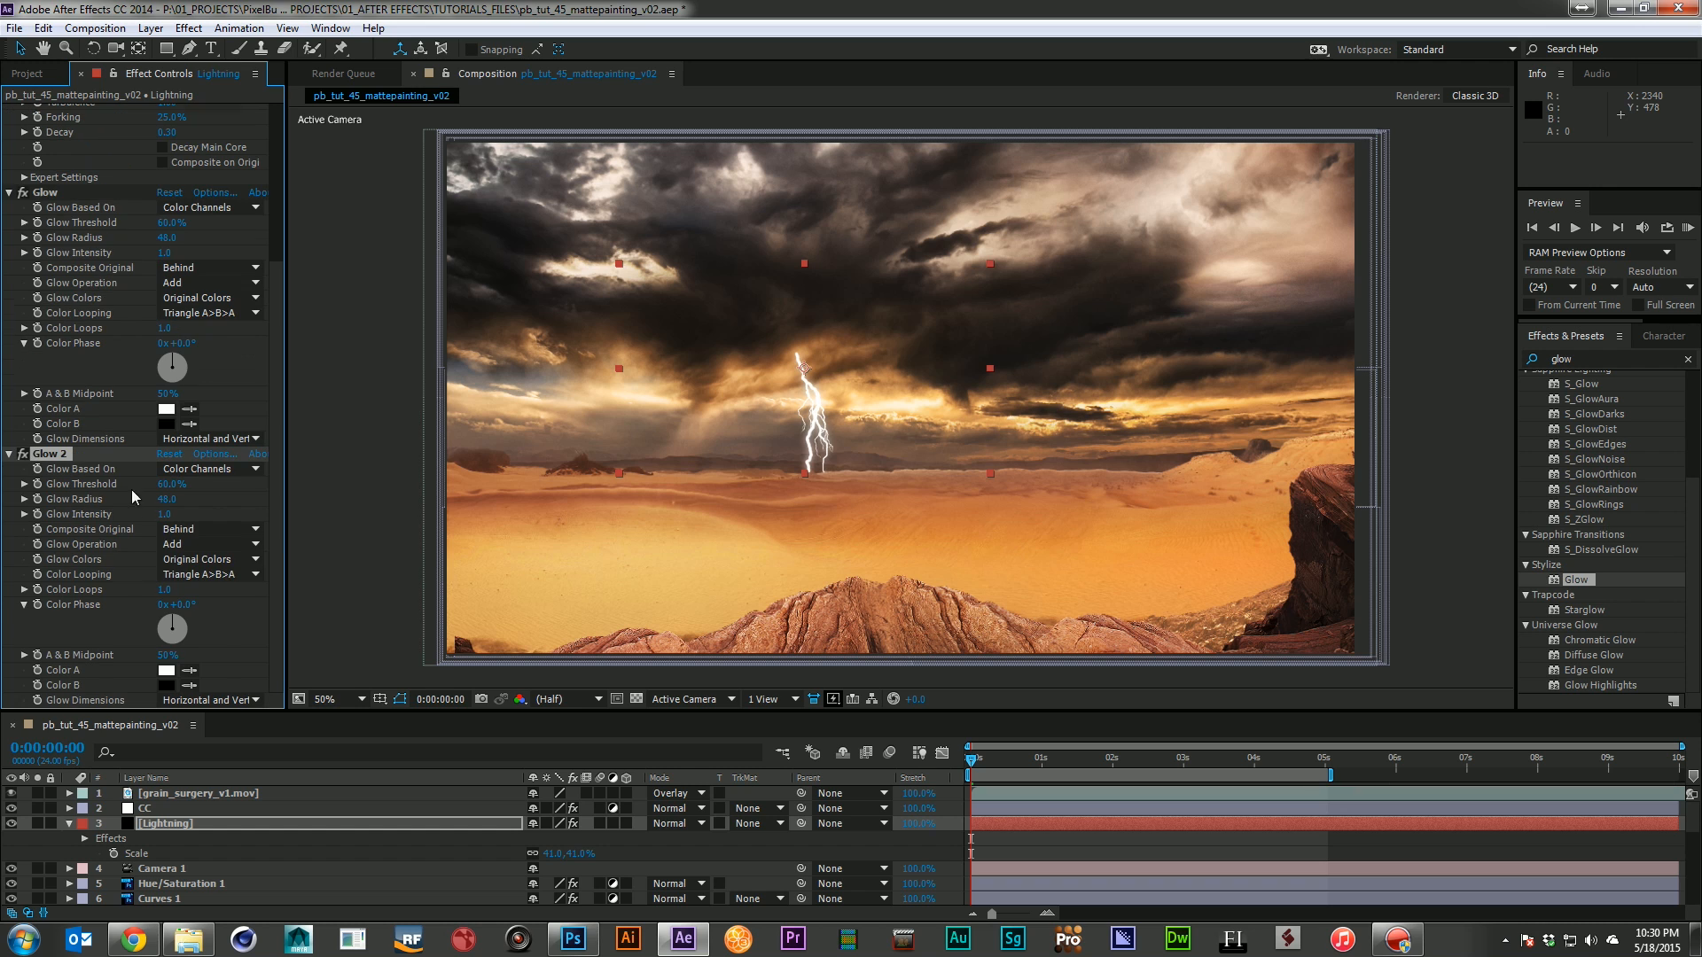
{"action": "left_click_drag", "start_coordinate": [165, 514], "coordinate": [309, 506]}
{"action": "key", "text": "ctrl+z"}
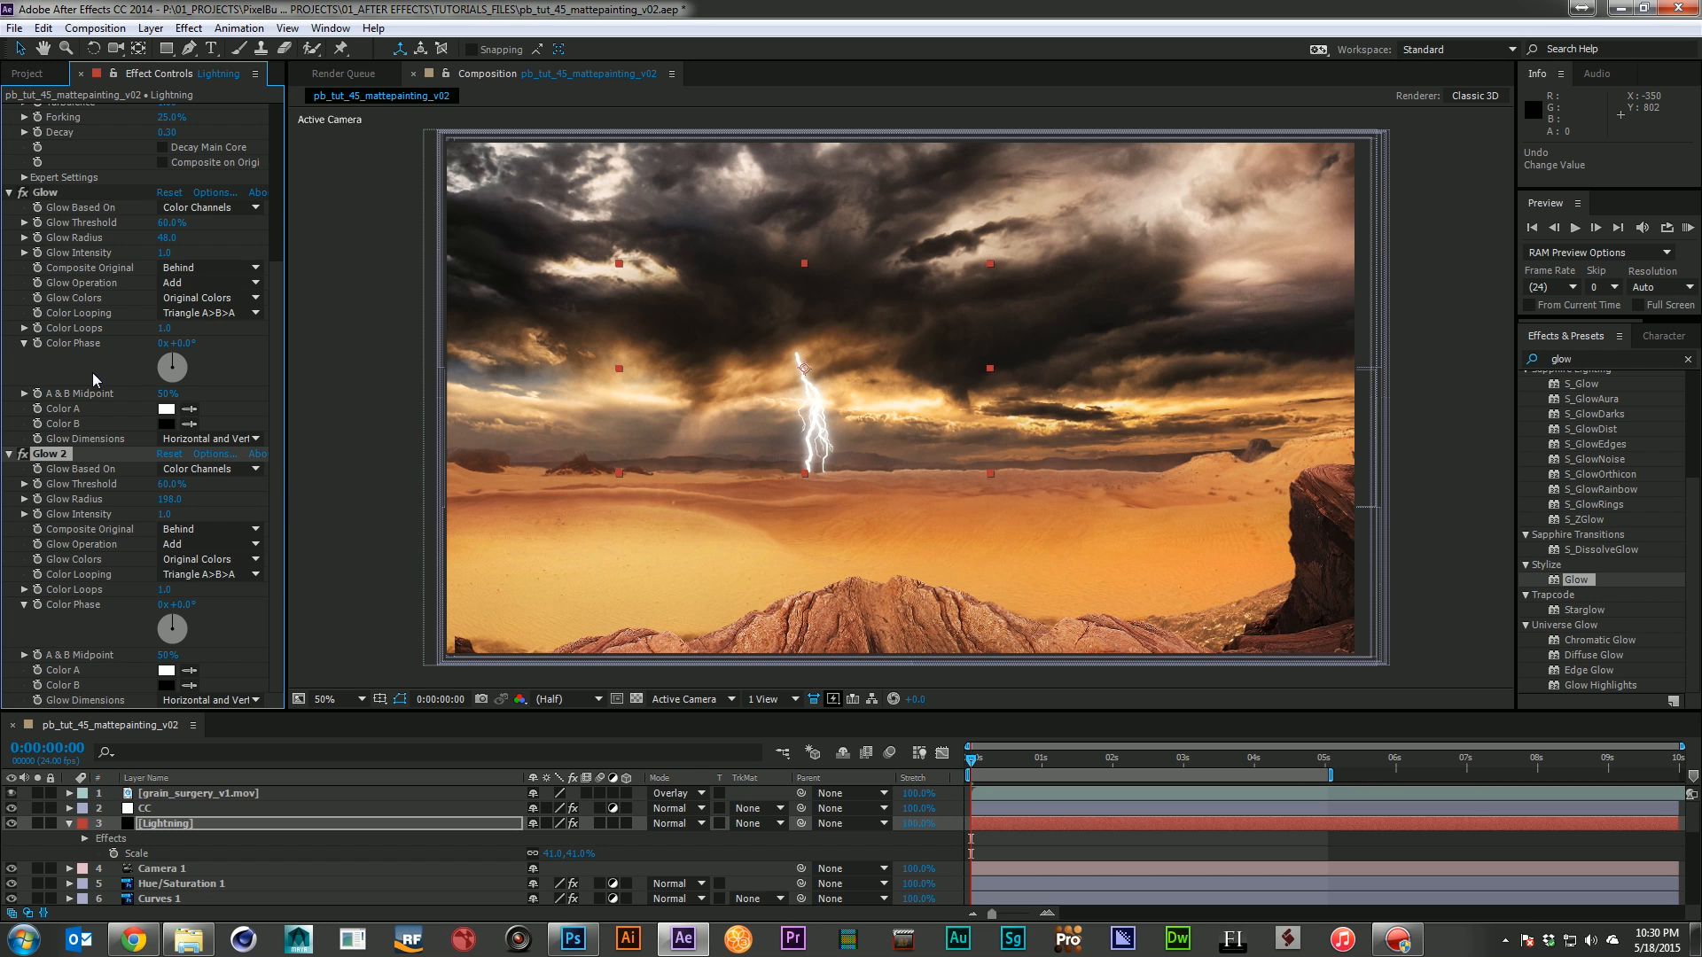
{"action": "scroll", "coordinate": [92, 372], "scroll_direction": "up", "scroll_amount": 5}
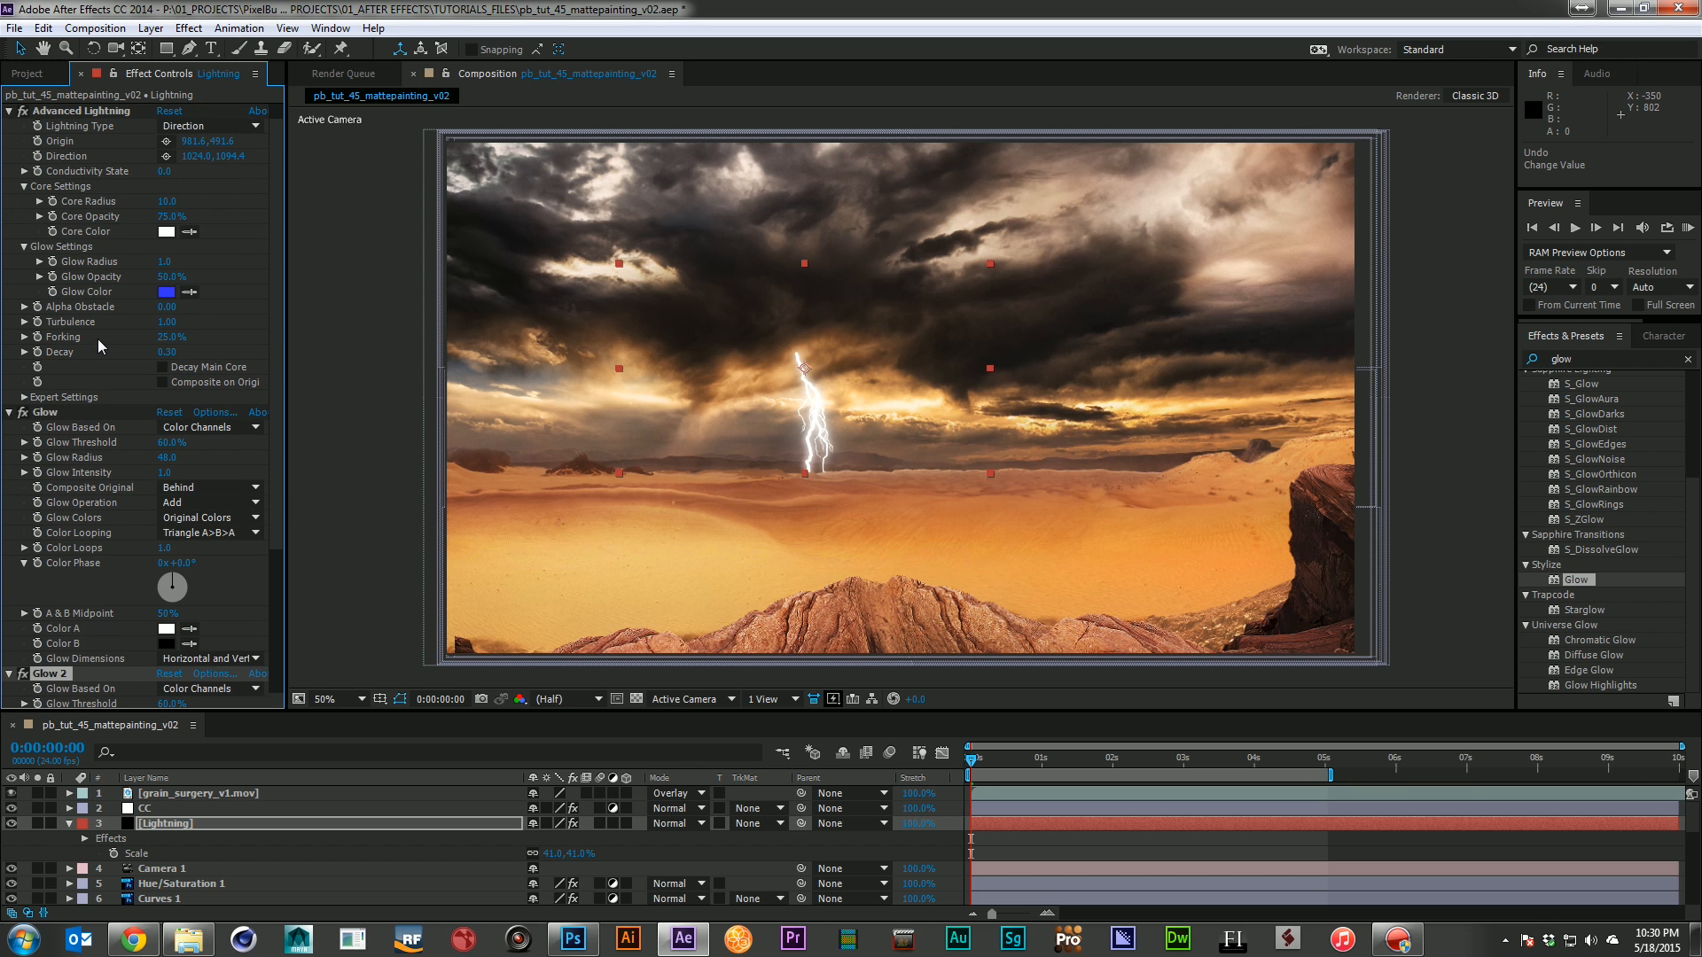
{"action": "left_click", "coordinate": [10, 413]}
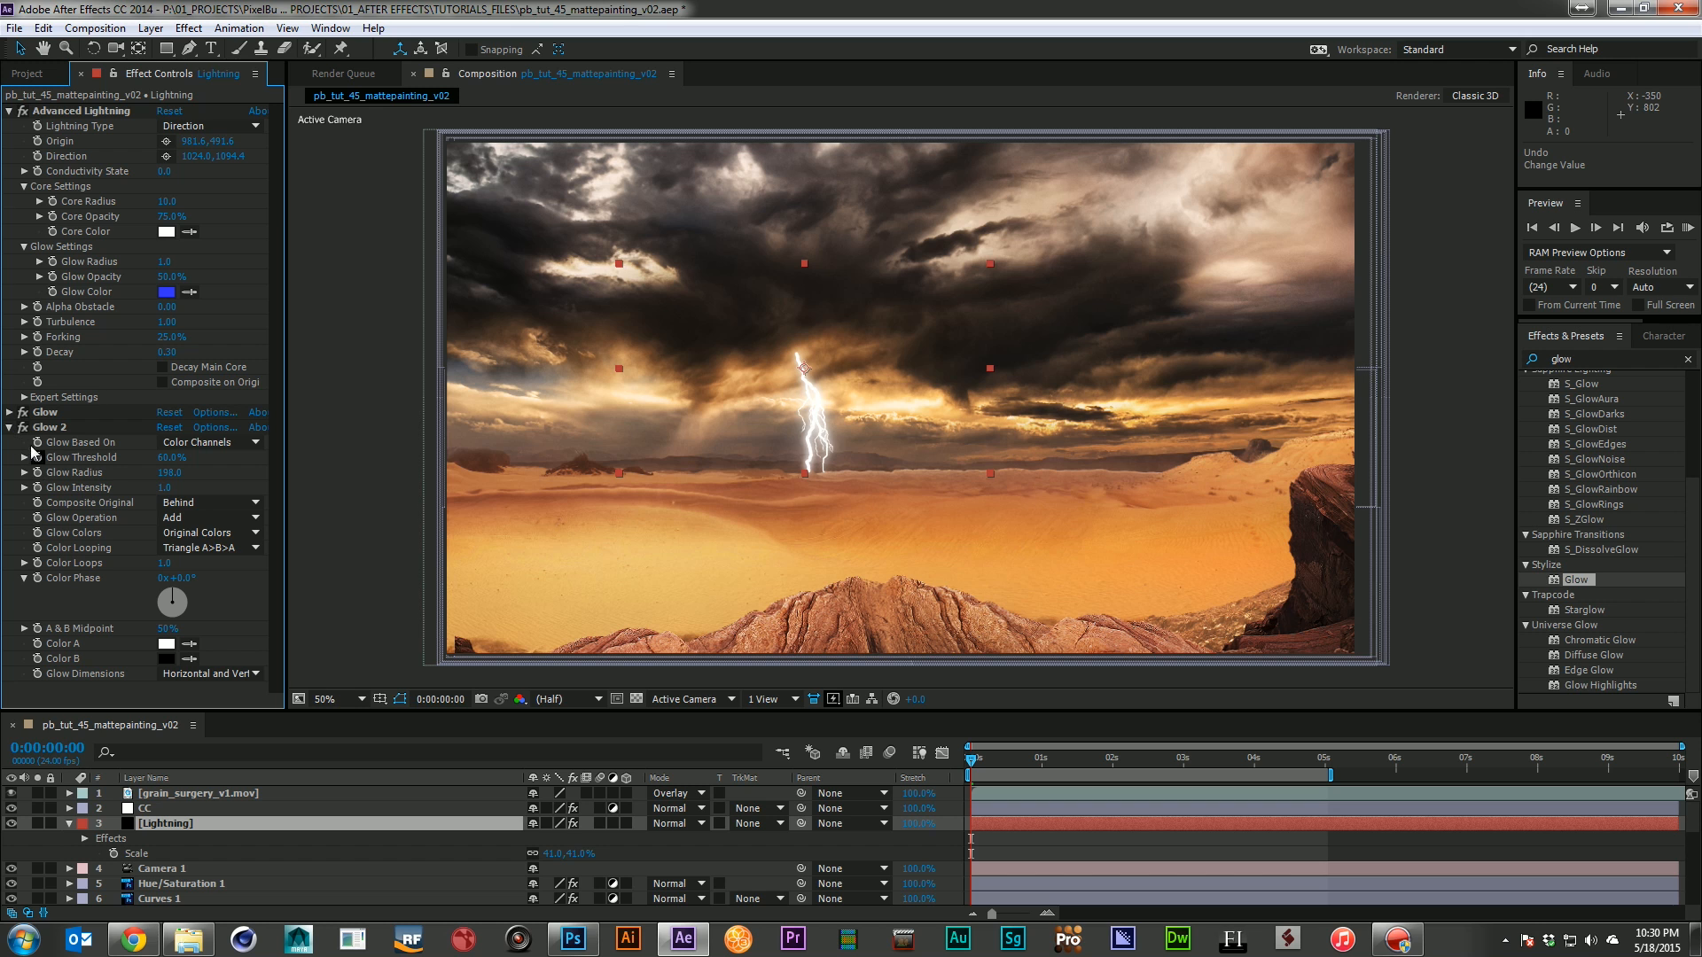
Collapse the Glow 2 effect and set the Lightning layer's blending mode to Screen
{"action": "left_click", "coordinate": [10, 428]}
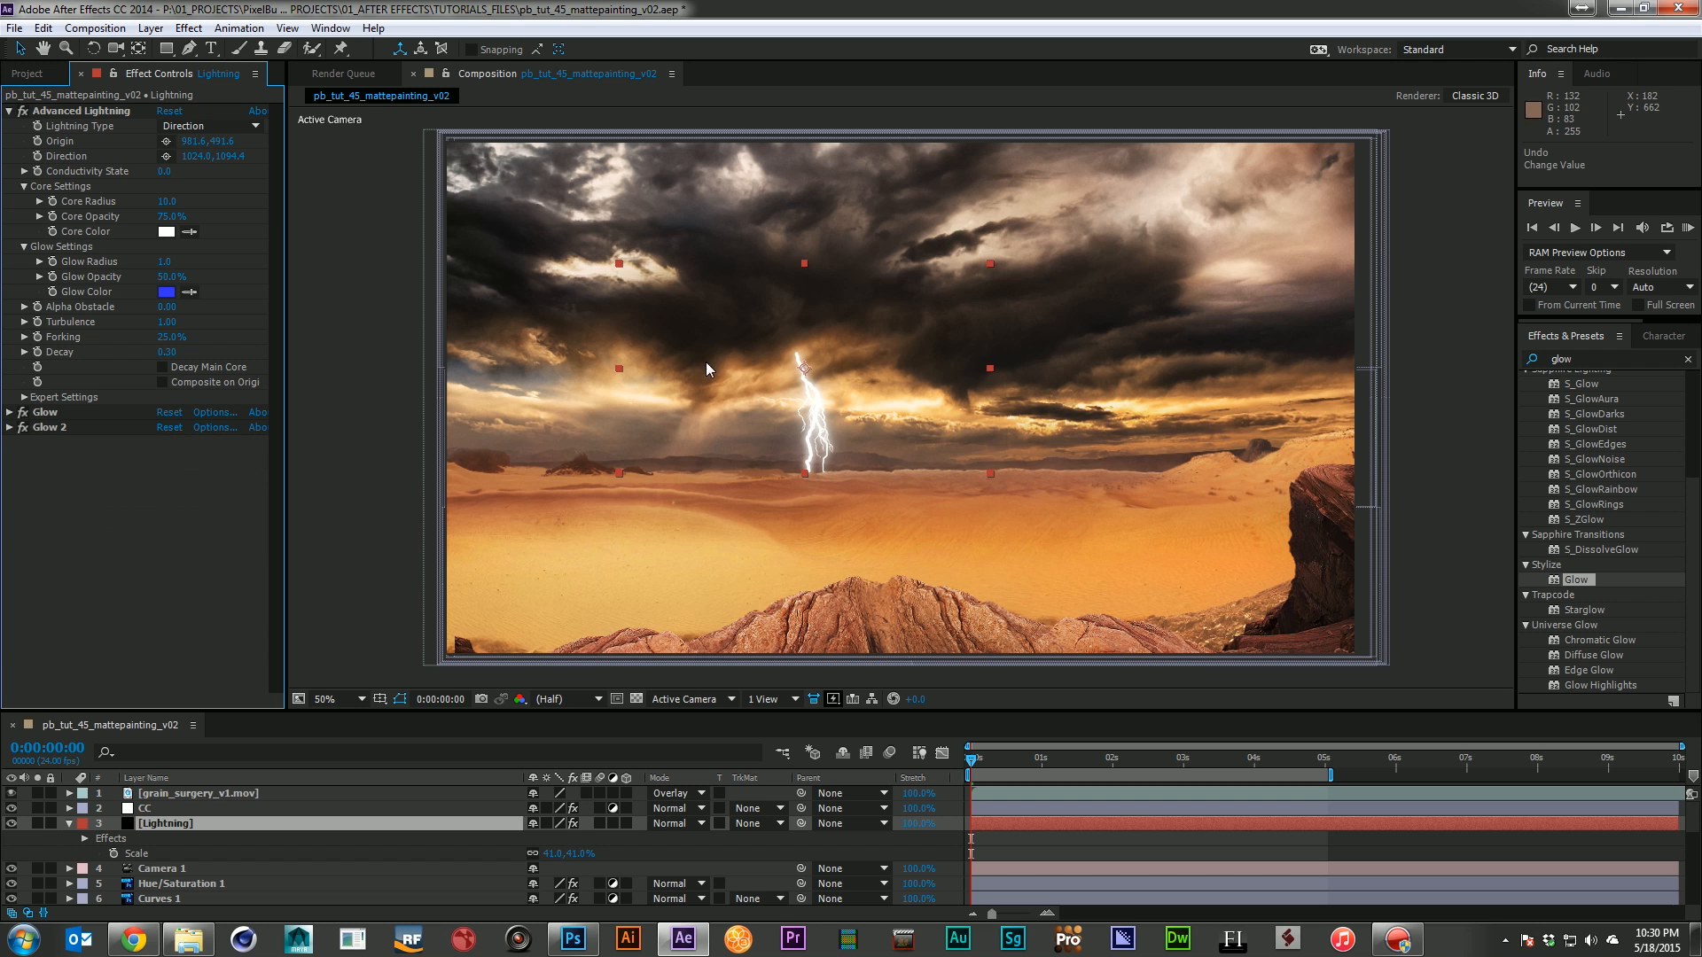
{"action": "left_click", "coordinate": [678, 823]}
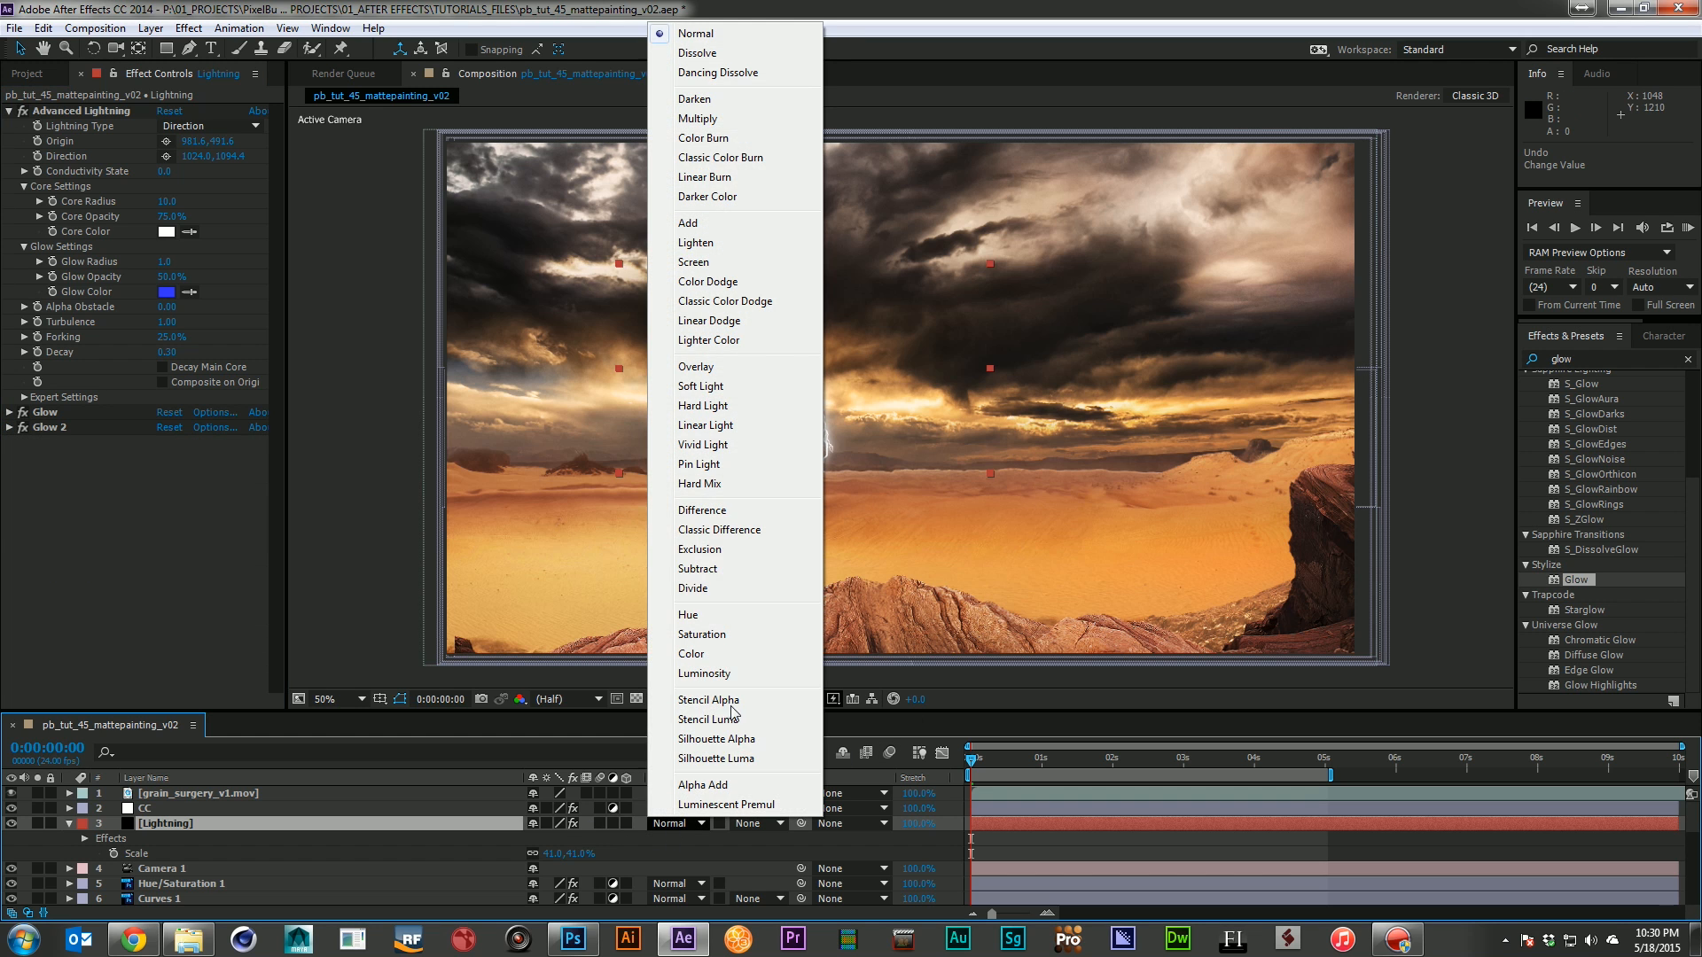
{"action": "left_click", "coordinate": [744, 262]}
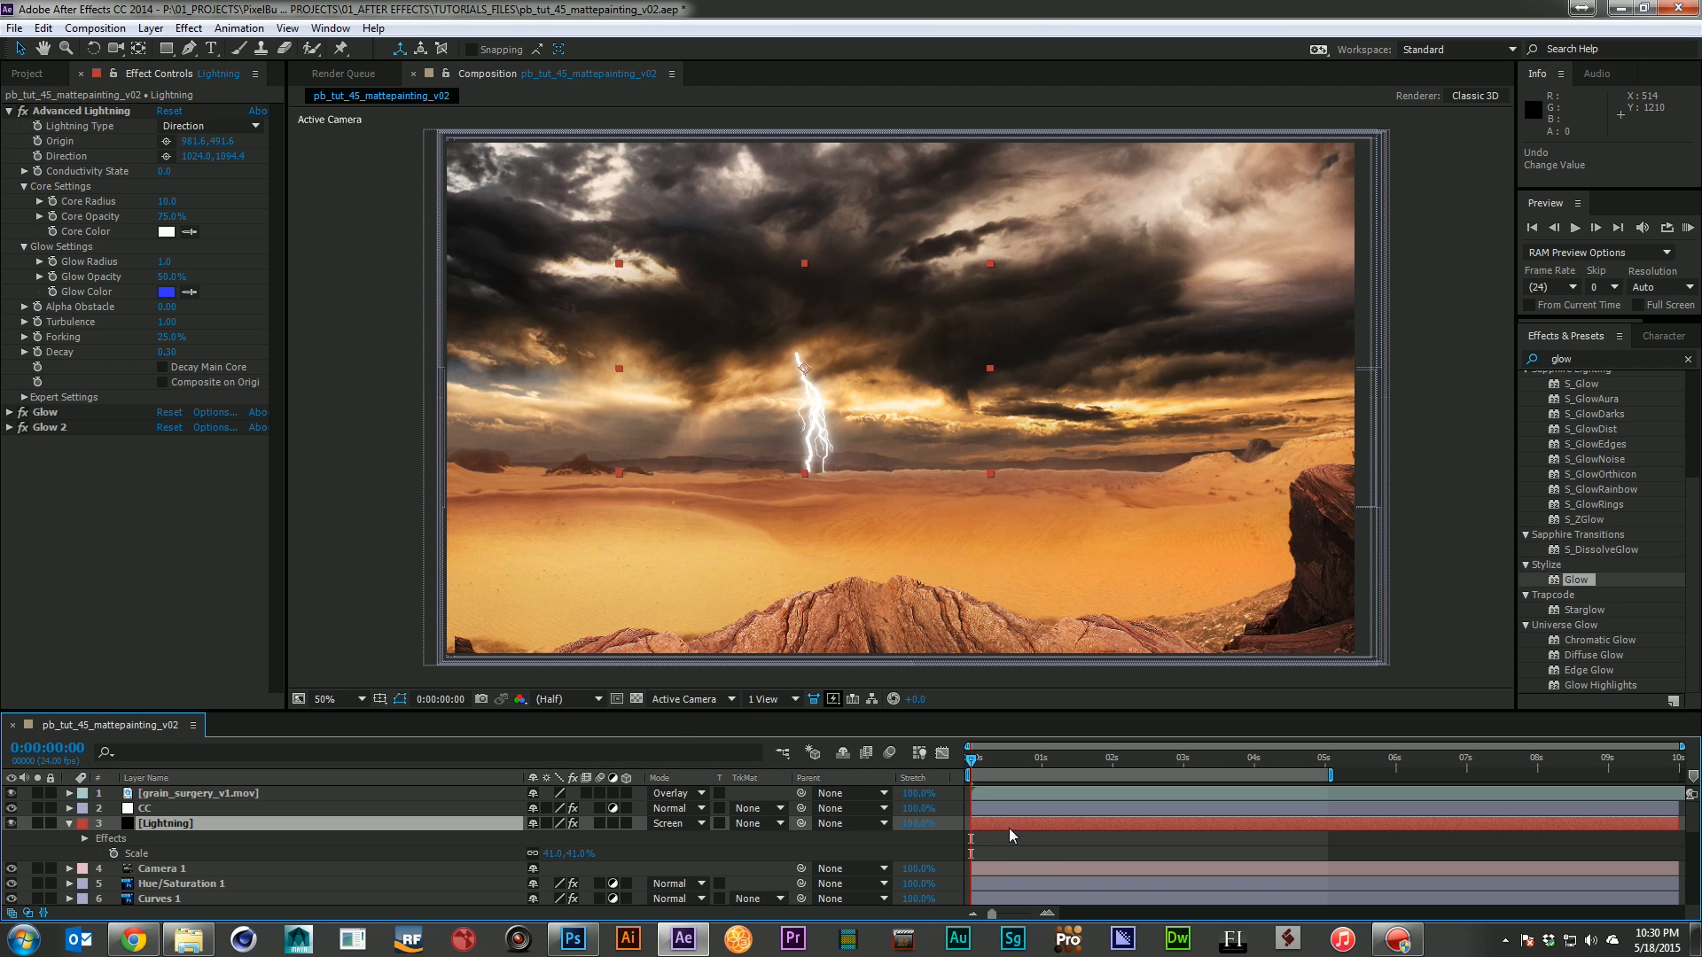
Keyframe the Advanced Lightning effect's Conductivity State at 0.0 on frame 3 and make it a hold keyframe
{"action": "key", "text": "space"}
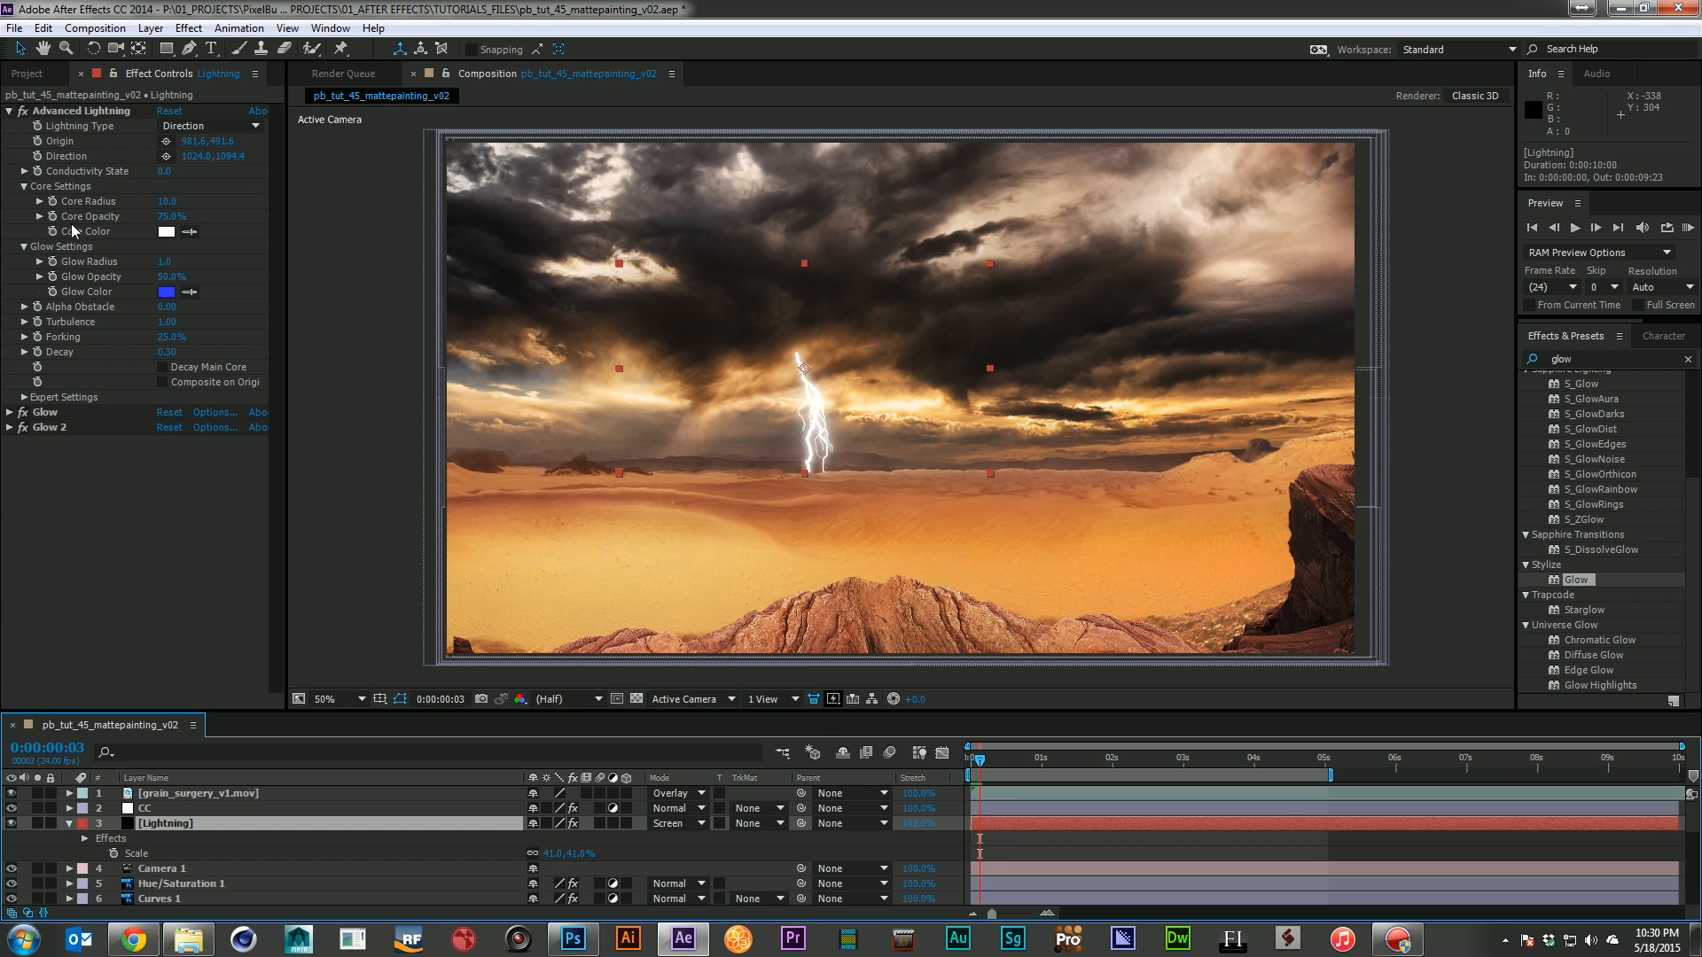
{"action": "left_click", "coordinate": [46, 184]}
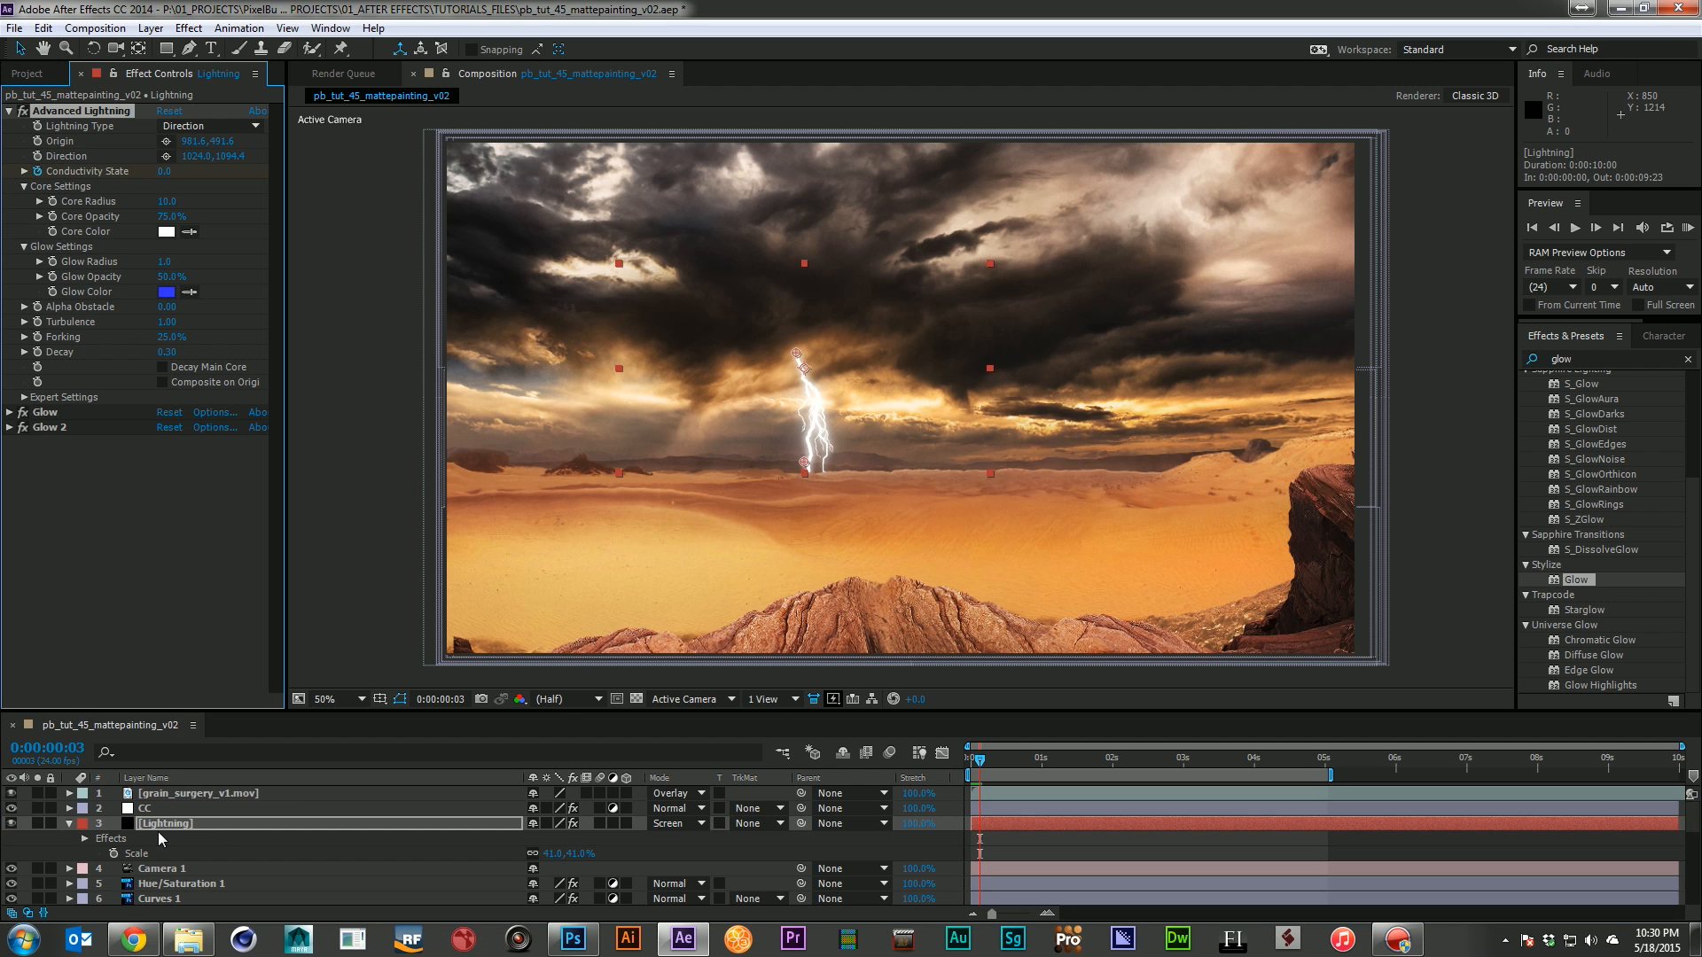
{"action": "key", "text": "u"}
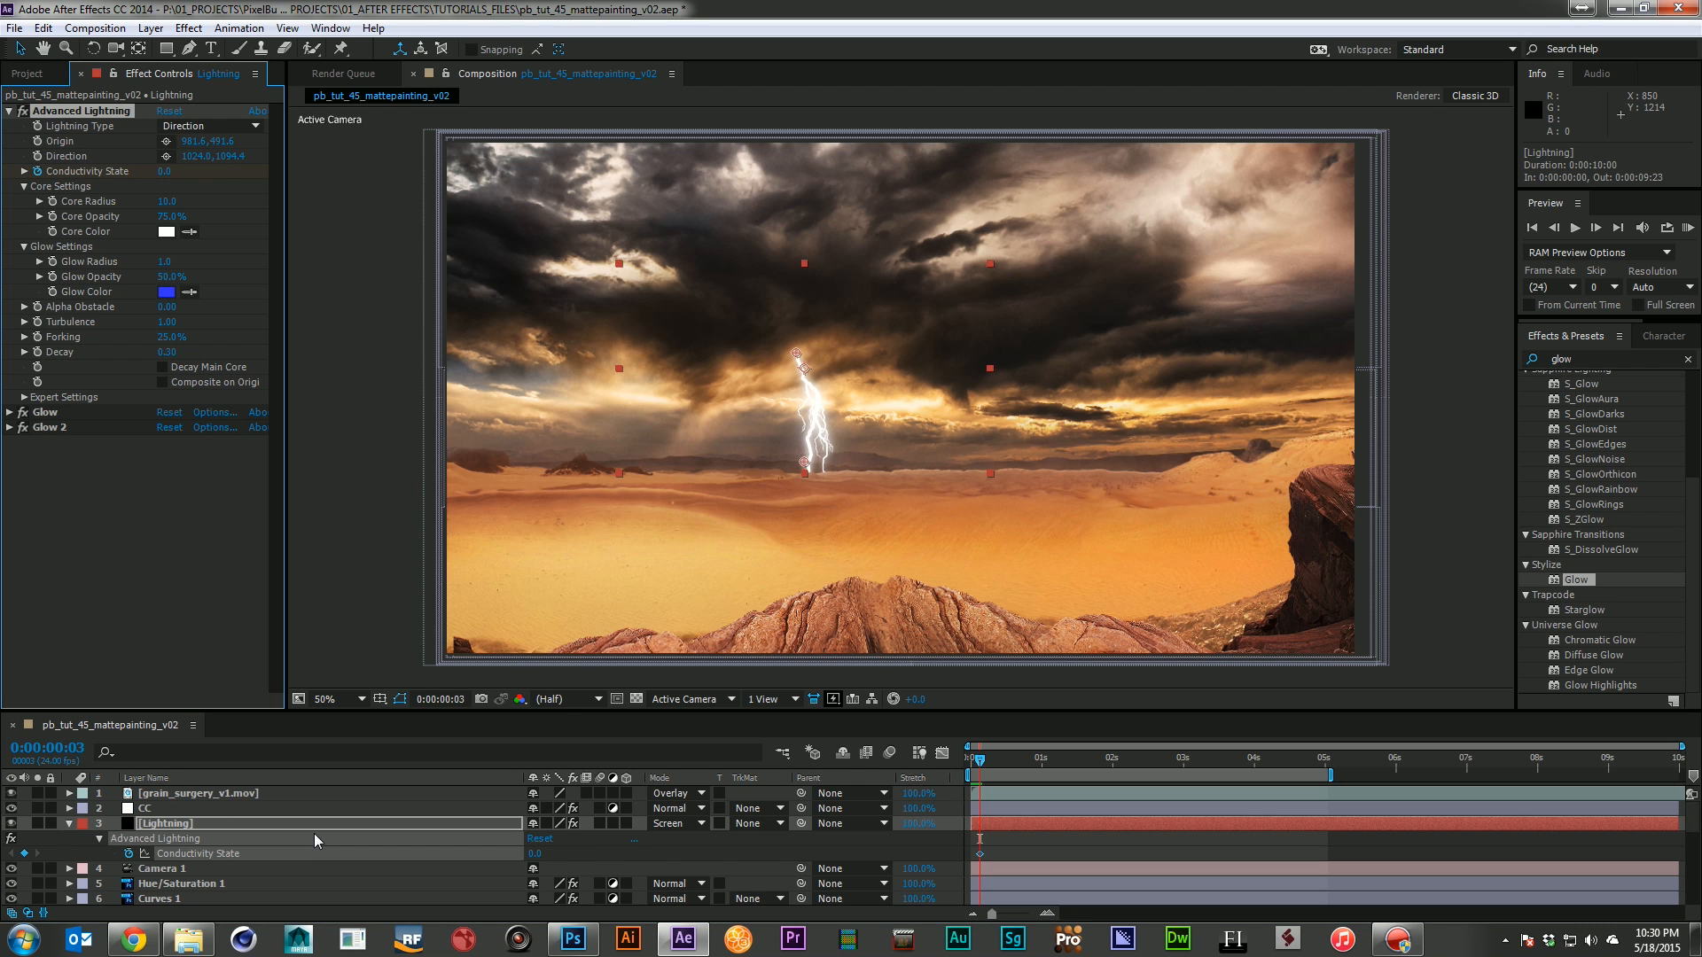
{"action": "left_click", "coordinate": [20, 858]}
{"action": "key", "text": "ctrl+z"}
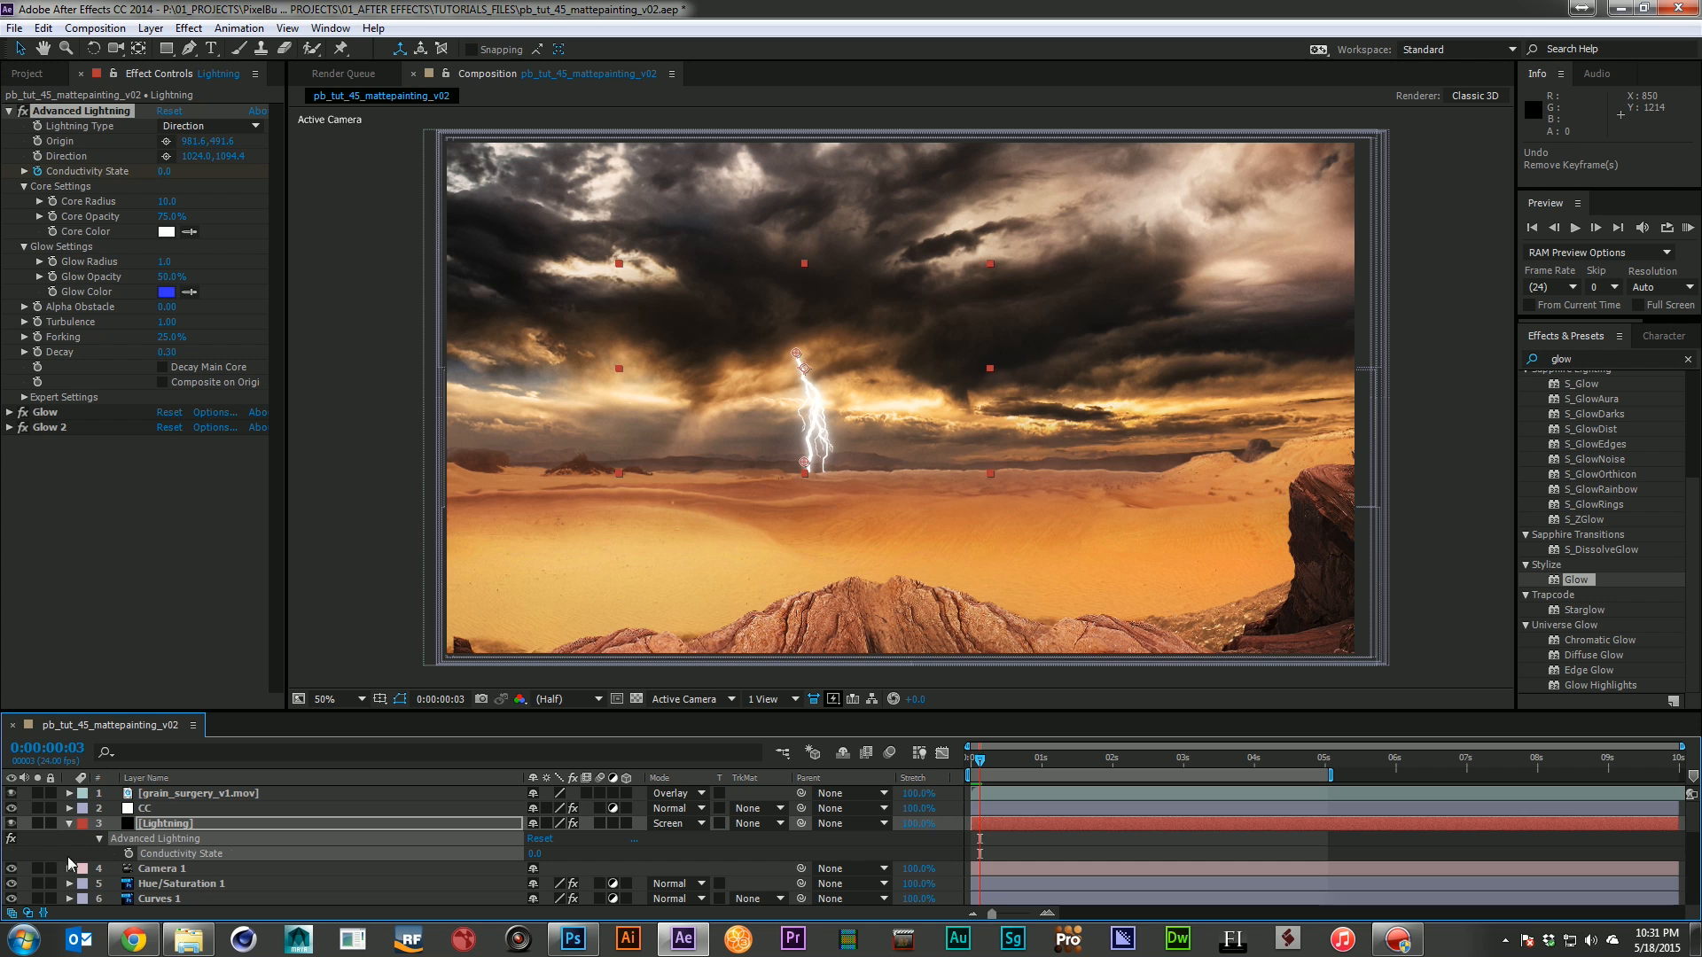
{"action": "right_click", "coordinate": [984, 855]}
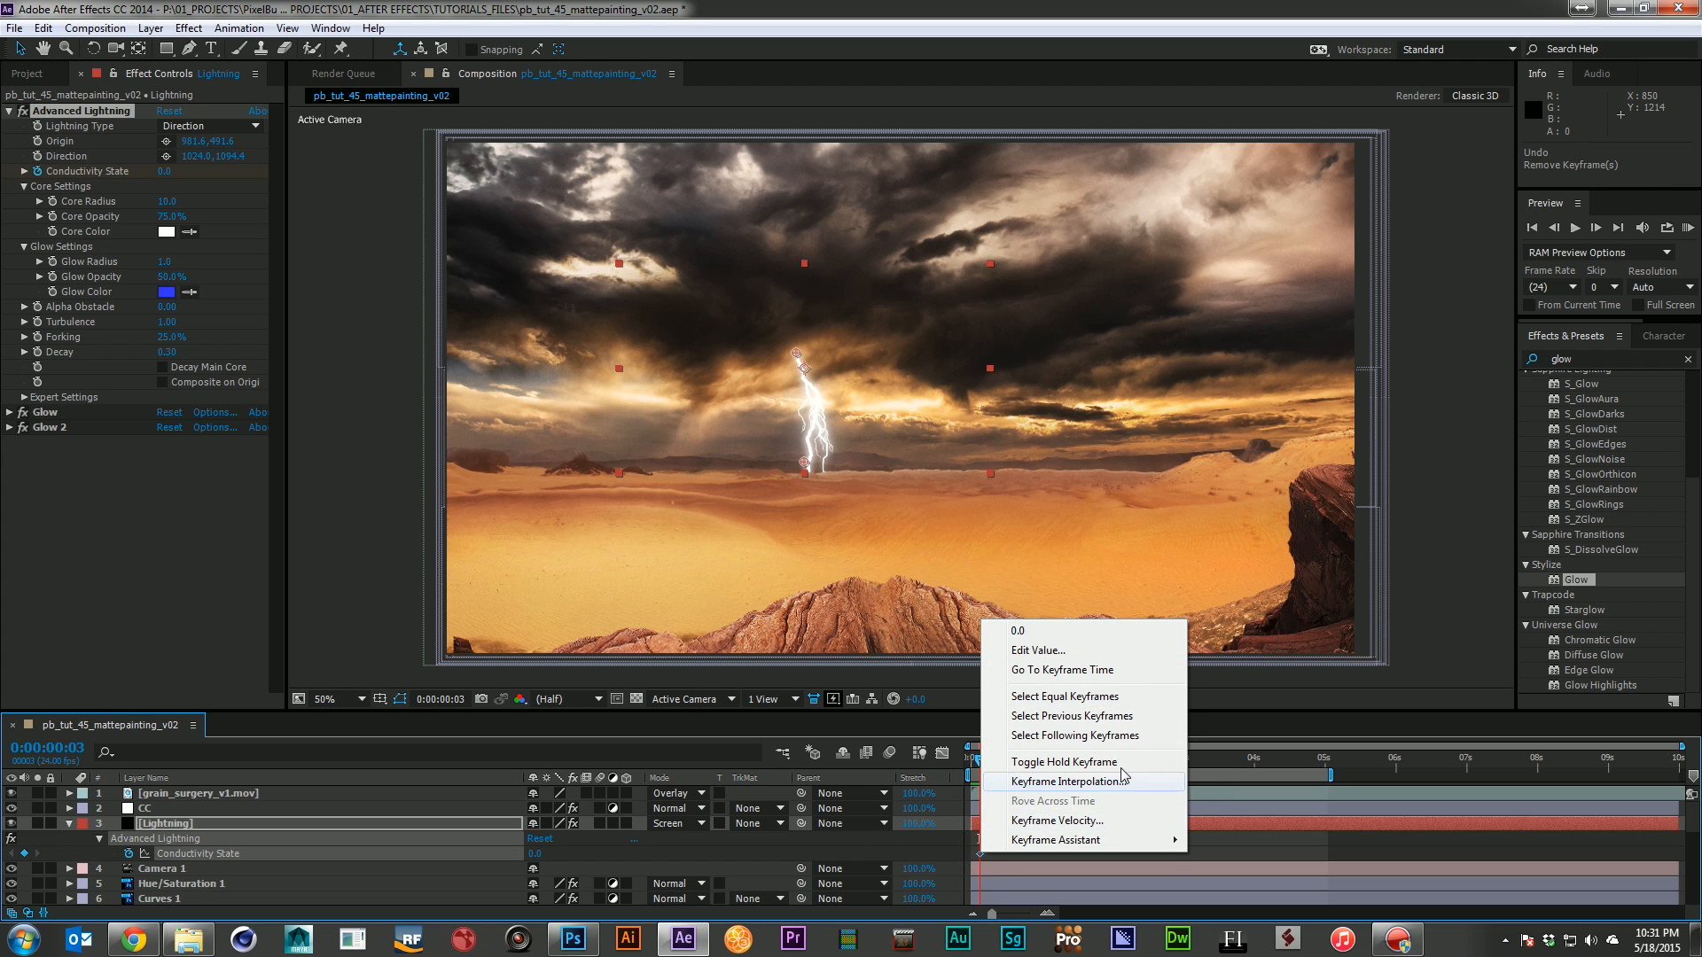
{"action": "left_click", "coordinate": [1099, 762]}
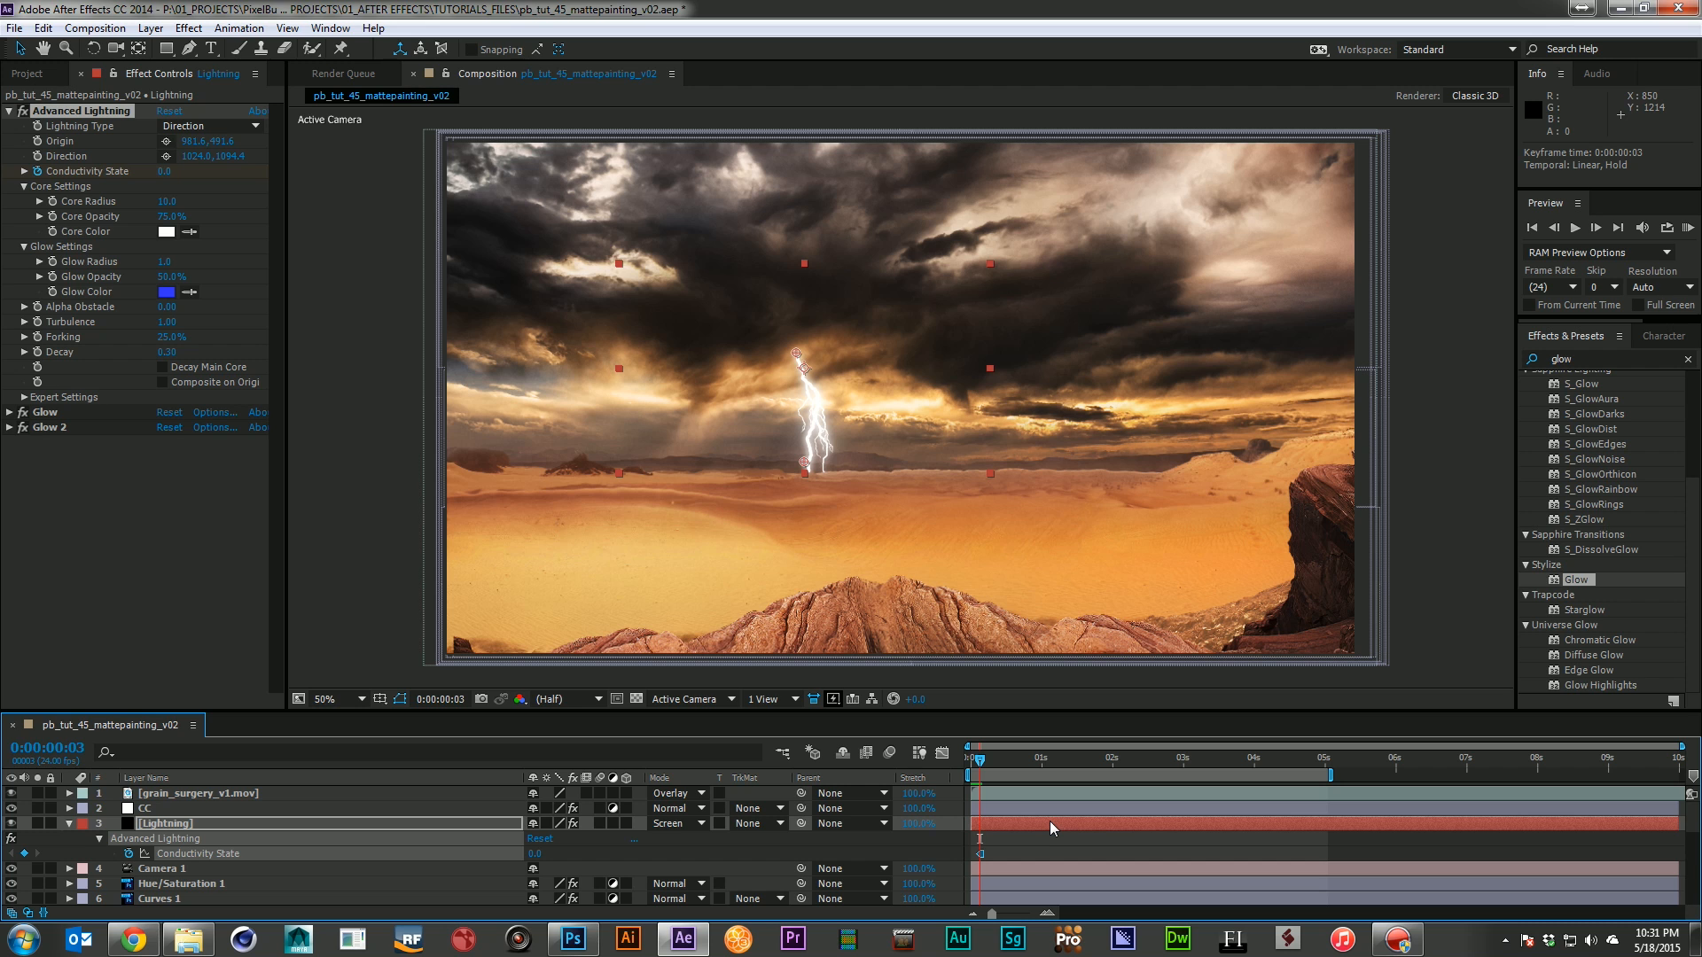
Add Conductivity State keyframes of 1 at frame 4 and 2 at frame 7 so the bolt changes shape
{"action": "key", "text": "Page_Down"}
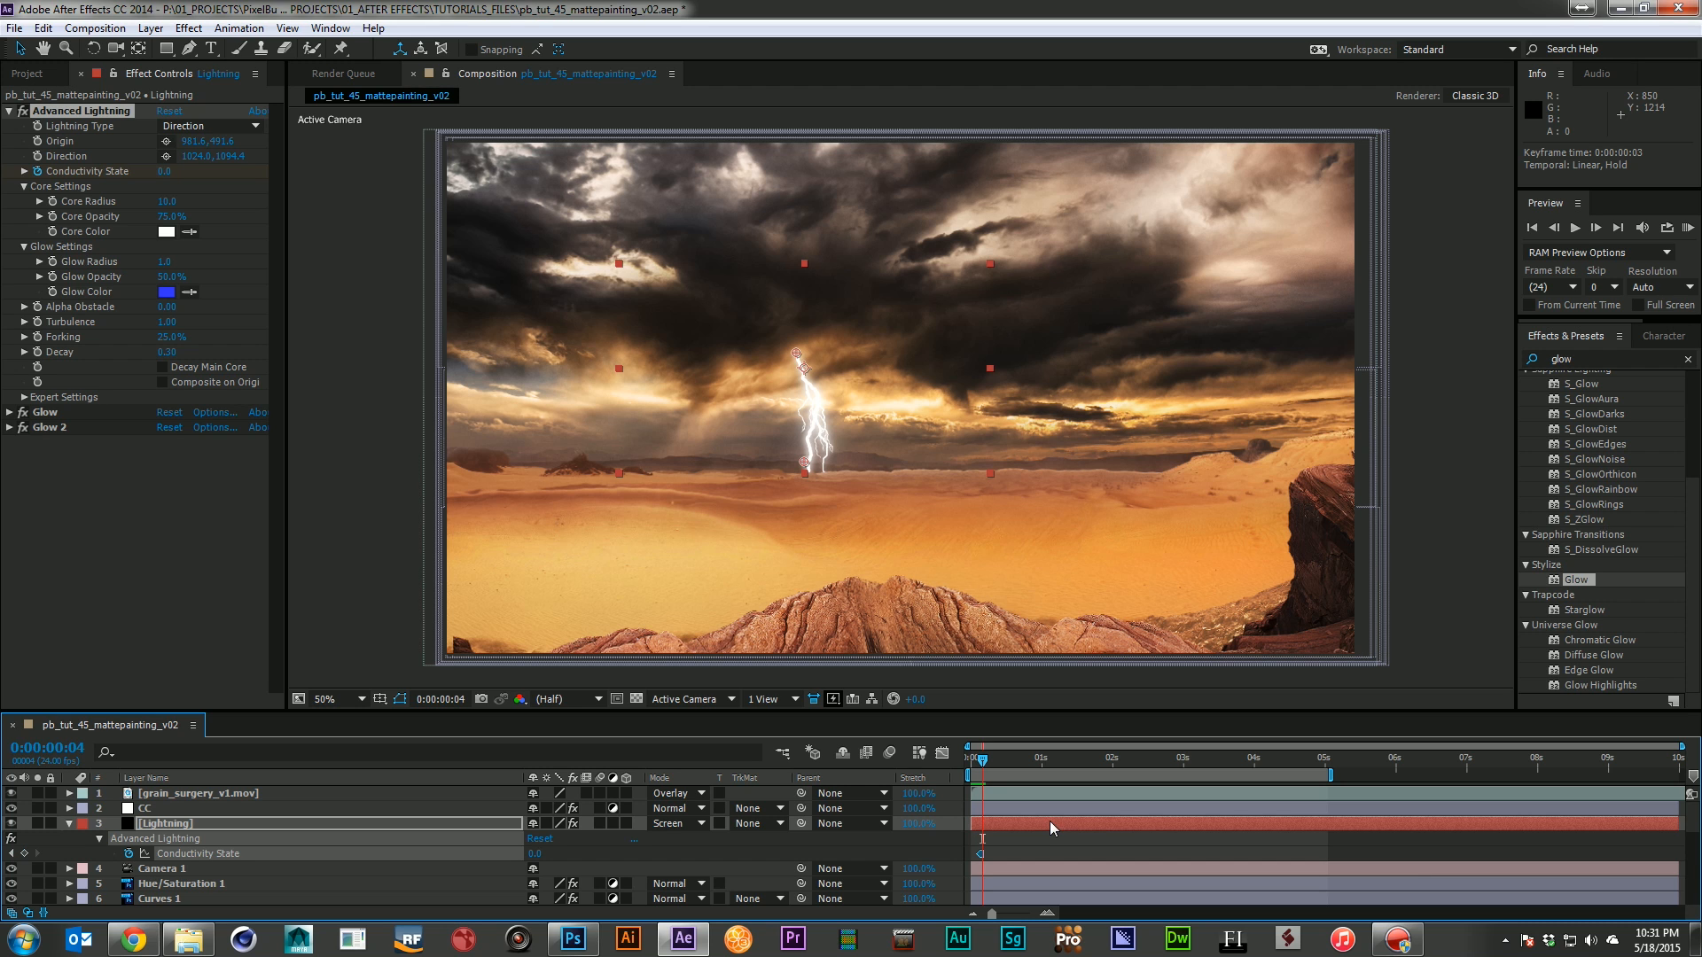
{"action": "left_click", "coordinate": [165, 173]}
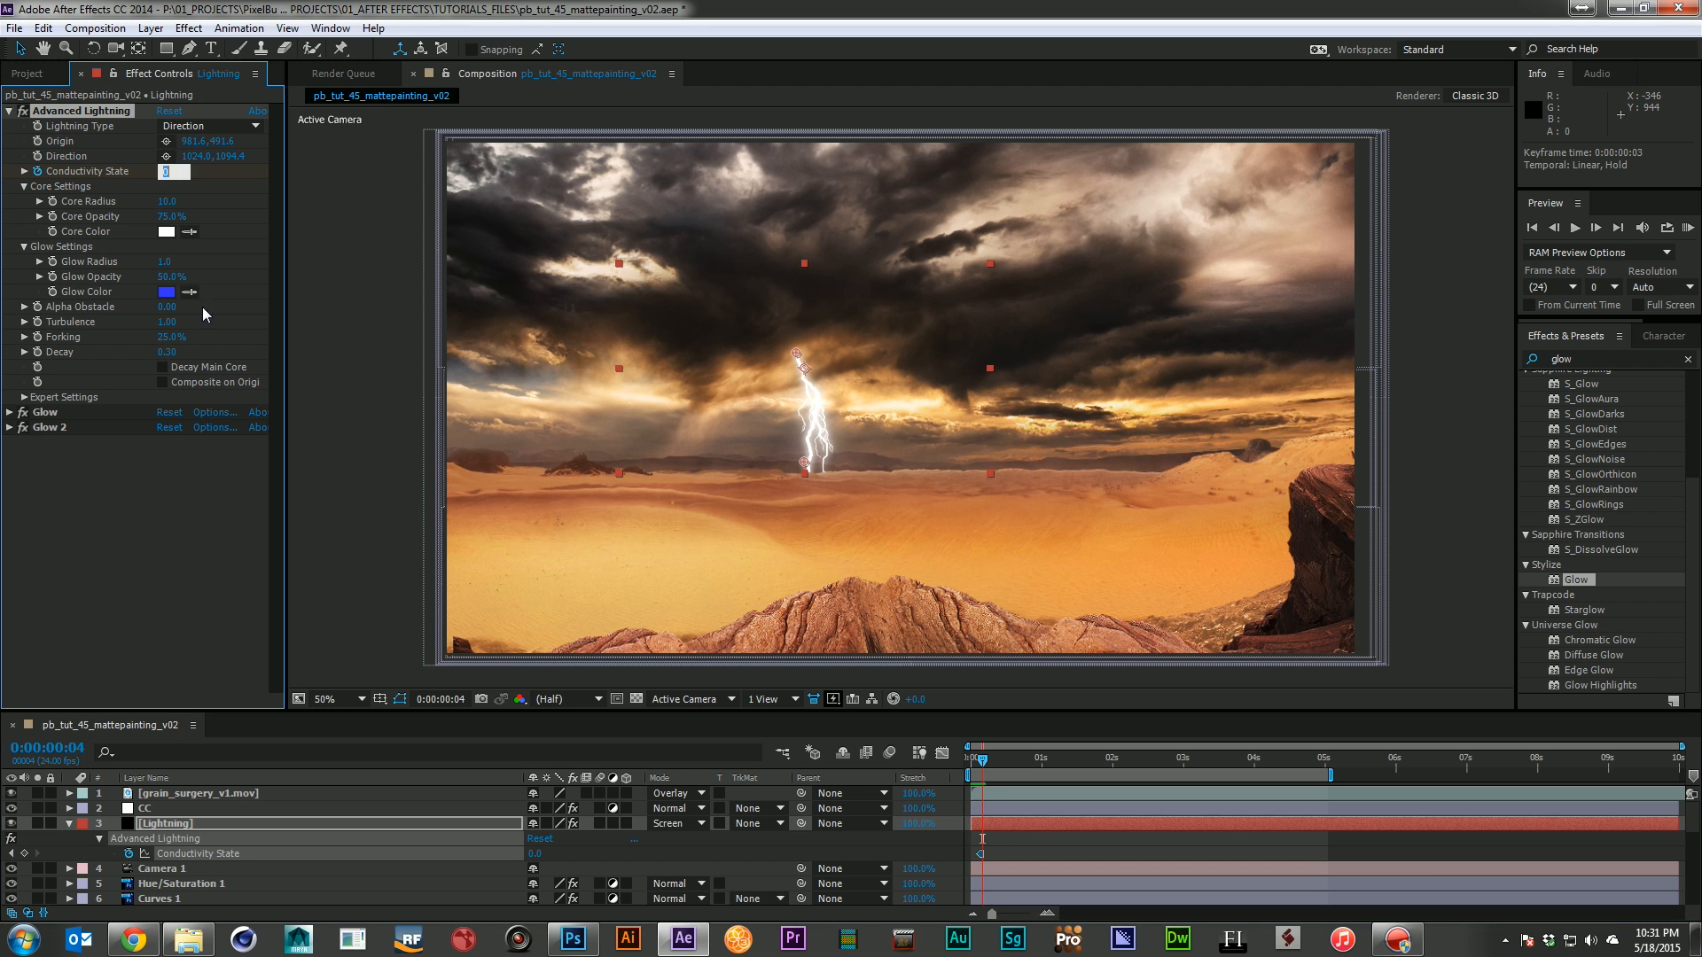
{"action": "type", "text": "1"}
{"action": "key", "text": "Return"}
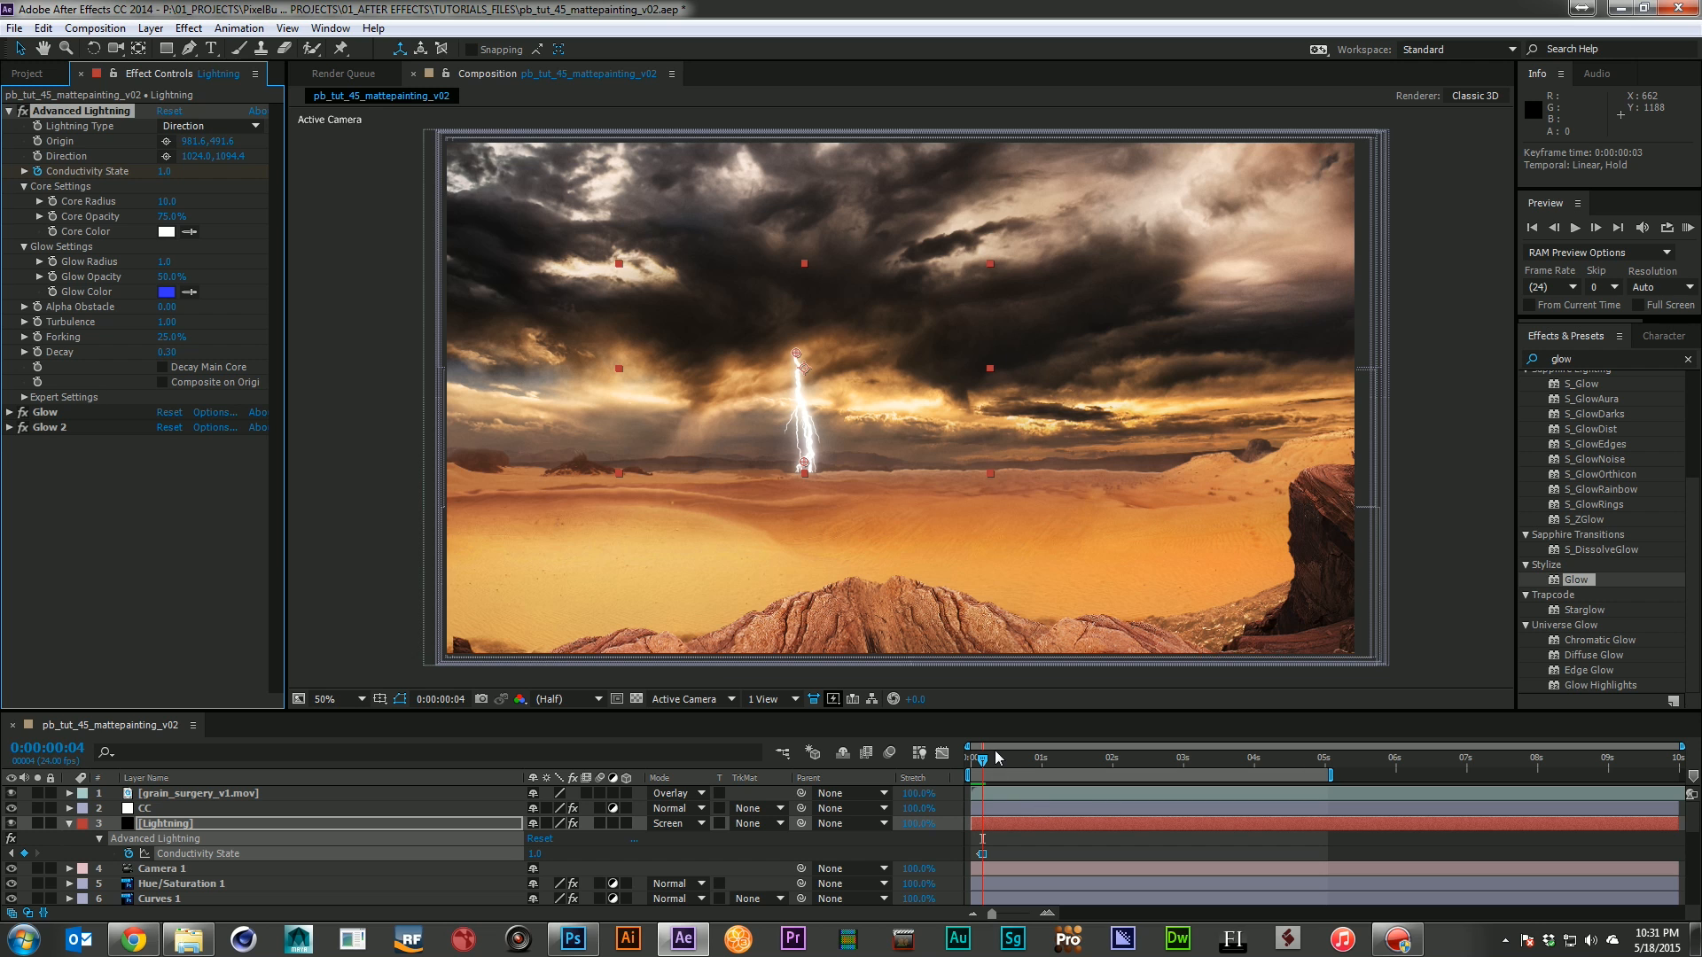
{"action": "left_click", "coordinate": [990, 758]}
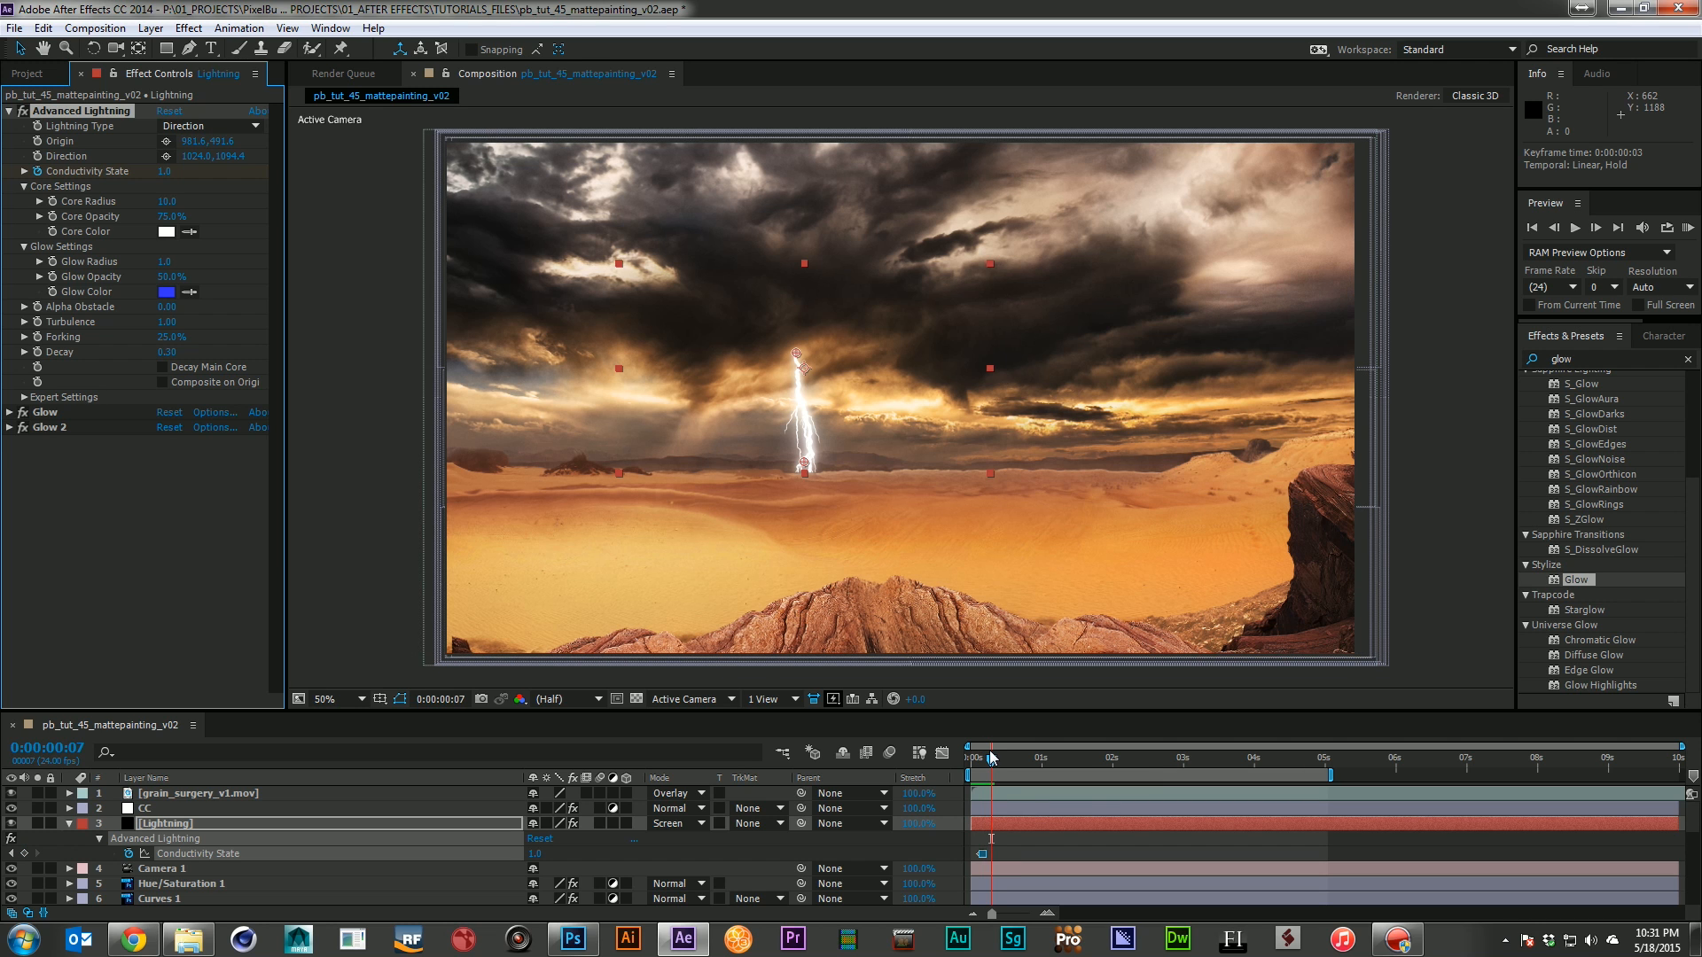
{"action": "left_click", "coordinate": [164, 173]}
{"action": "key", "text": "Return"}
Add further Conductivity State keyframes of 3 at frame 10 and 4 at frame 13
{"action": "key", "text": "Page_Down"}
{"action": "key", "text": "Page_Down"}
{"action": "key", "text": "Page_Down"}
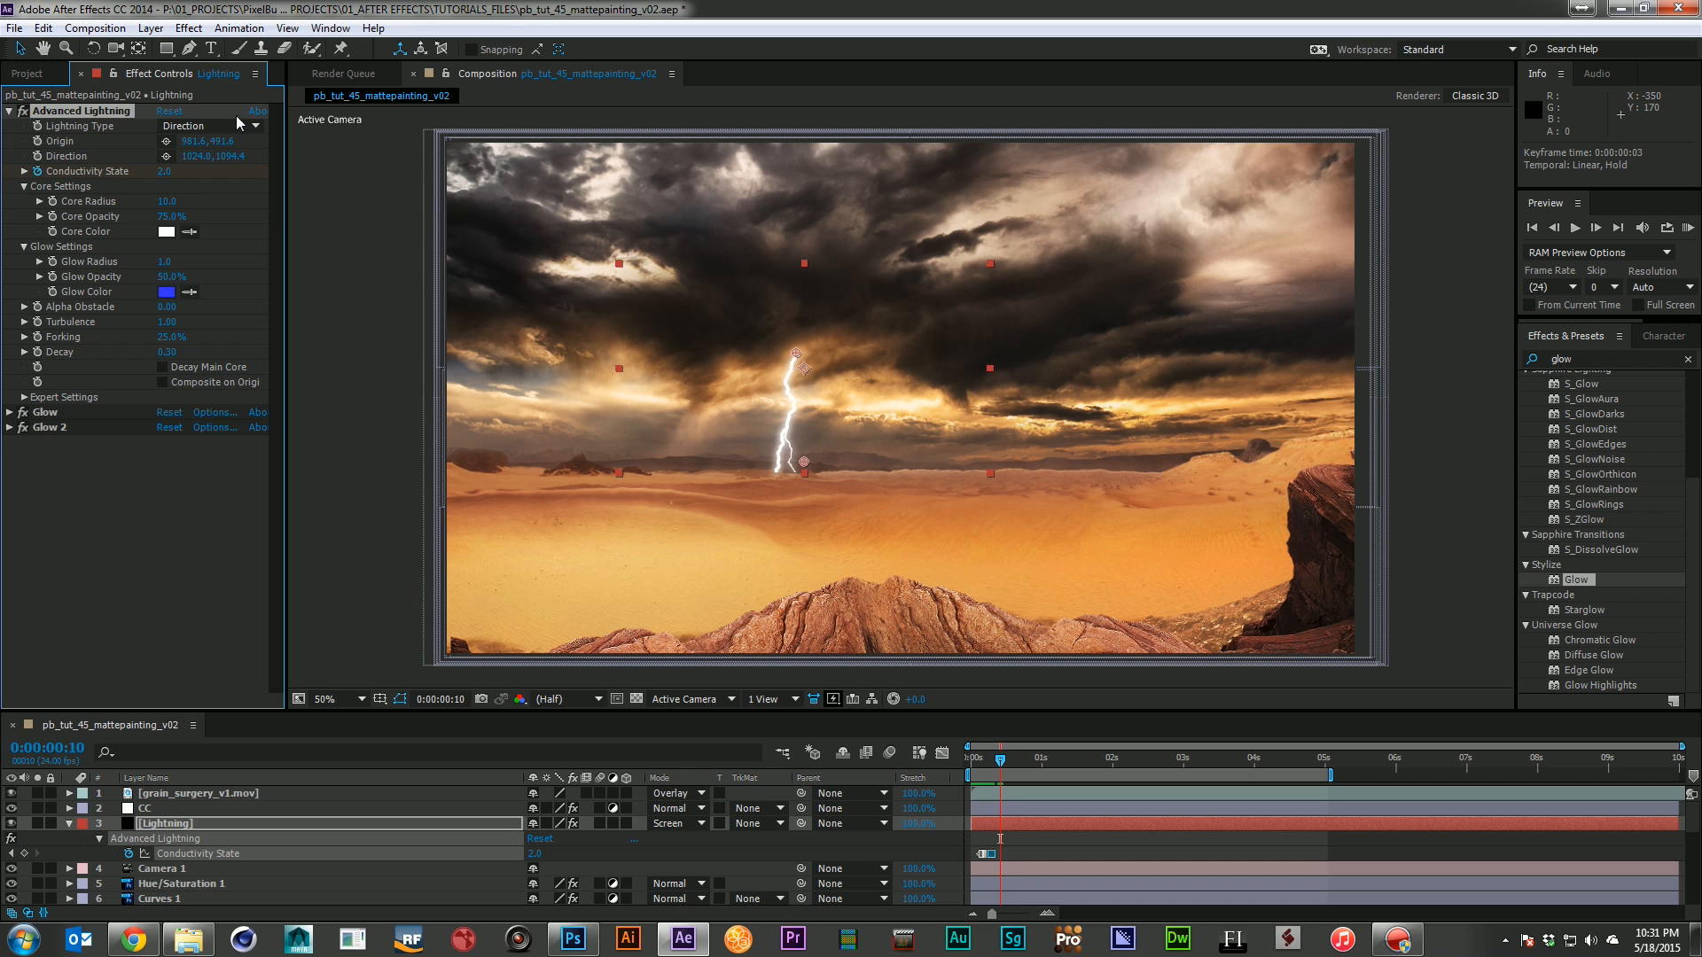
{"action": "left_click", "coordinate": [166, 171]}
{"action": "type", "text": "3"}
{"action": "key", "text": "Return"}
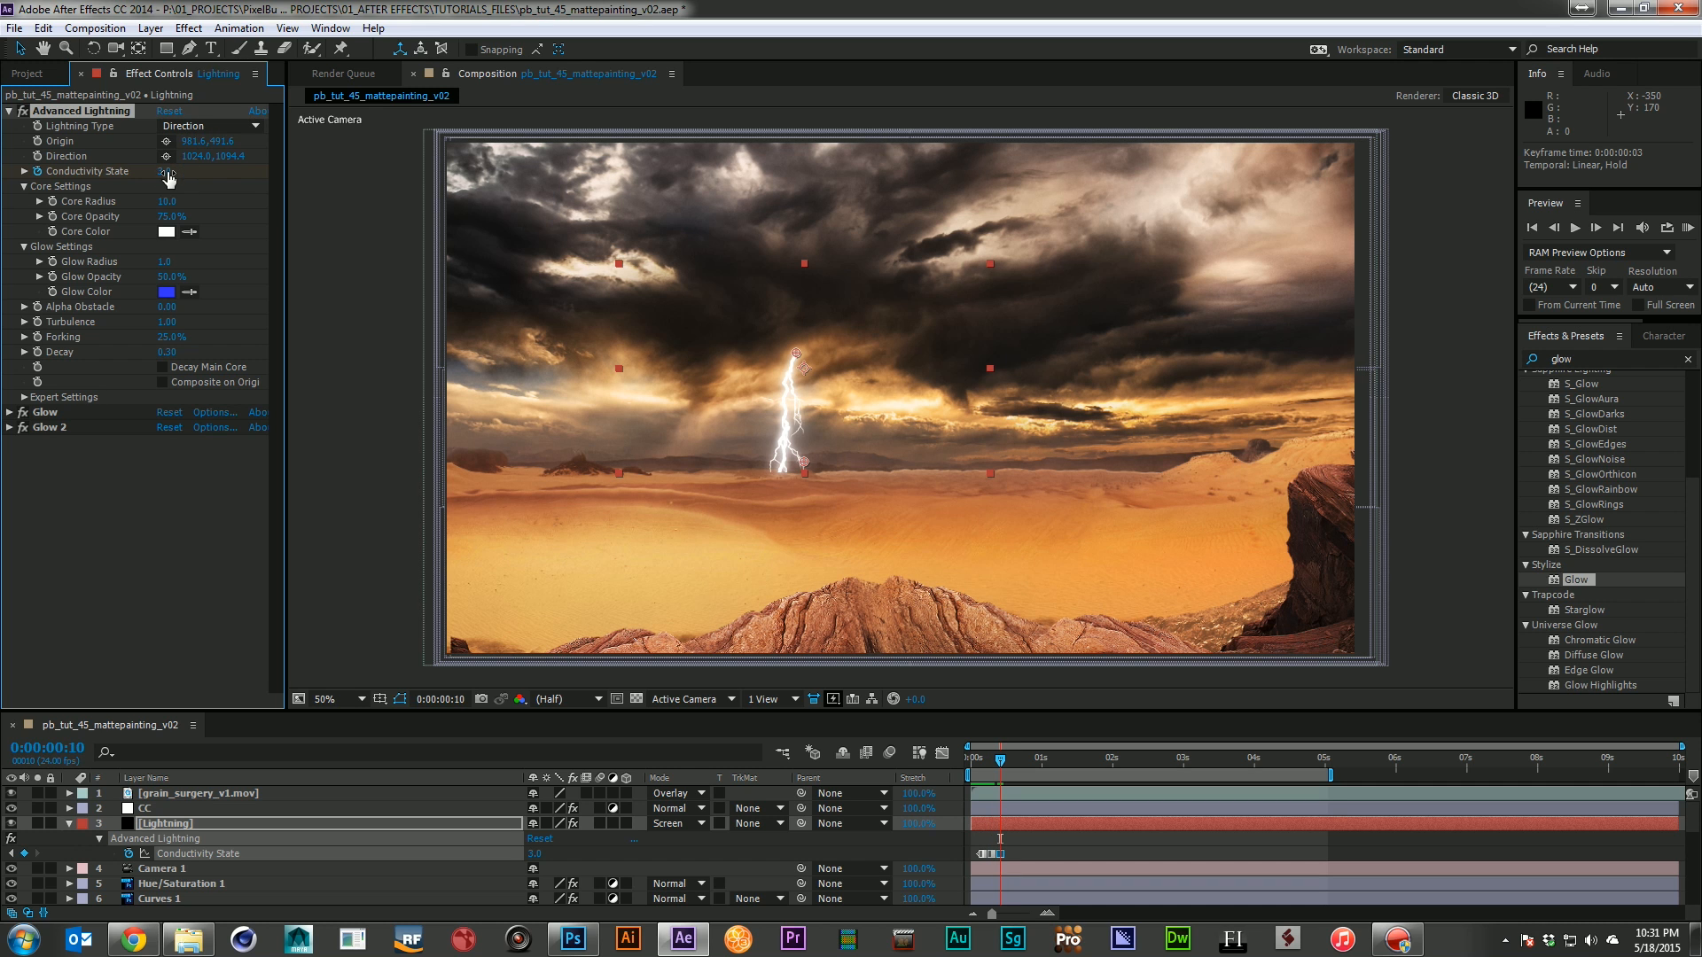
{"action": "key", "text": "Page_Down"}
{"action": "key", "text": "Page_Down"}
{"action": "left_click", "coordinate": [166, 171]}
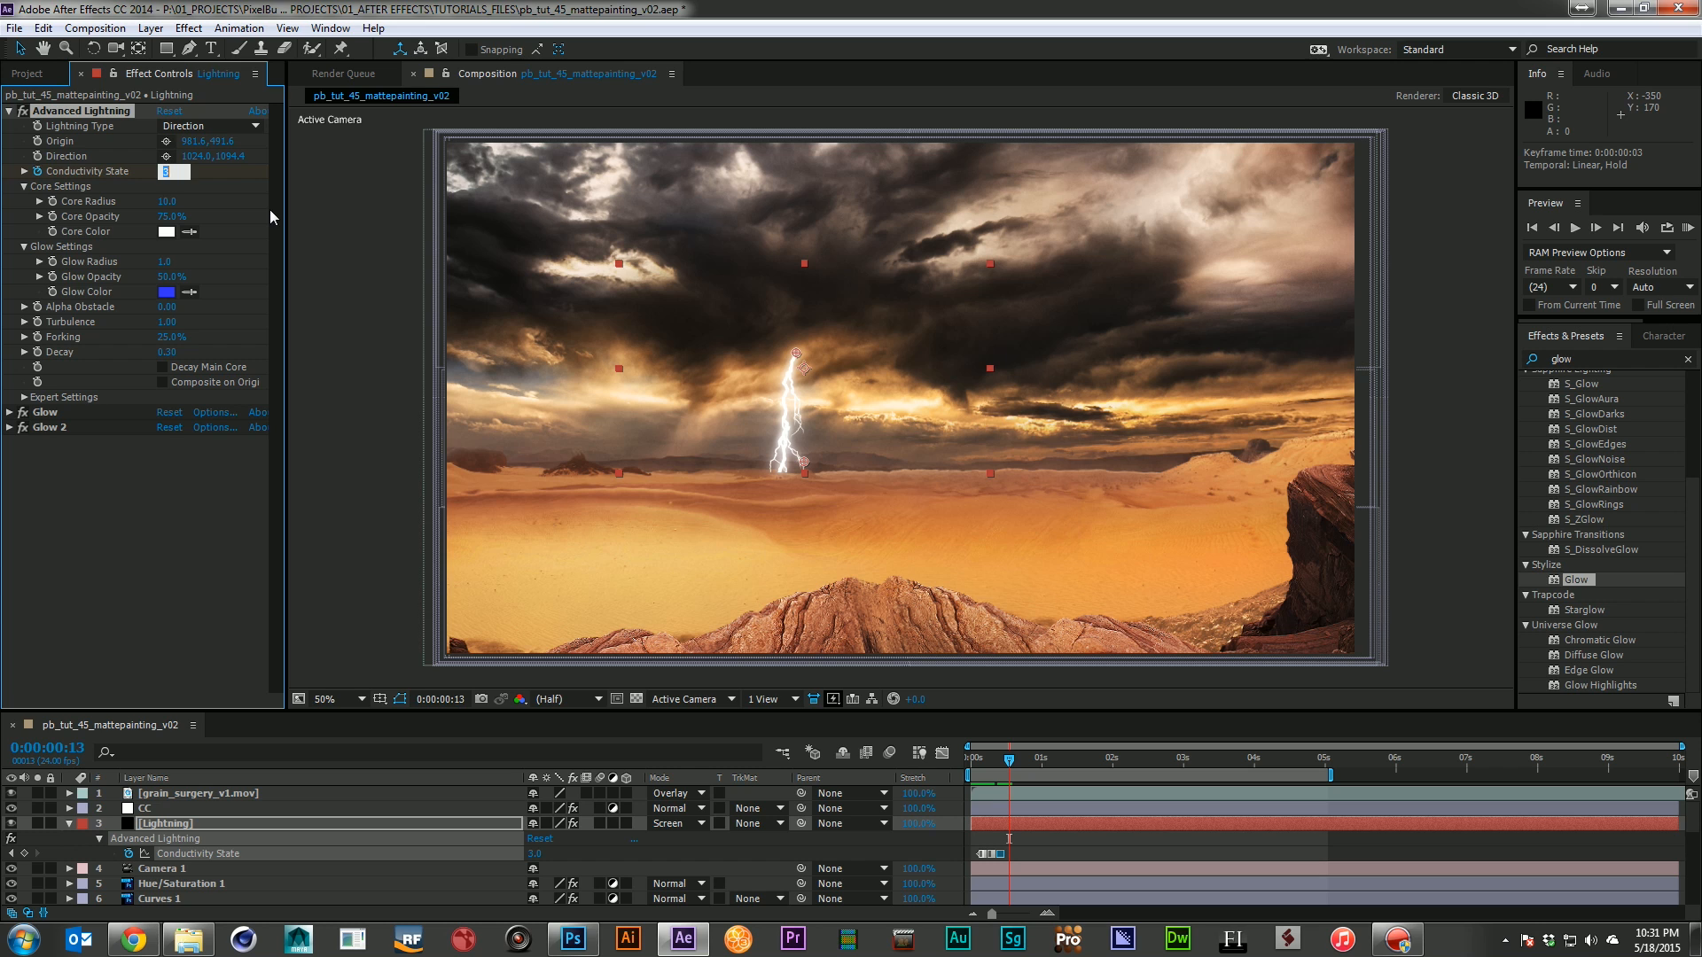
{"action": "type", "text": "4"}
{"action": "key", "text": "Return"}
Trim the end of the Lightning layer to frame 16 and save the project
{"action": "key", "text": "Page_Down"}
{"action": "key", "text": "Page_Down"}
{"action": "key", "text": "Page_Down"}
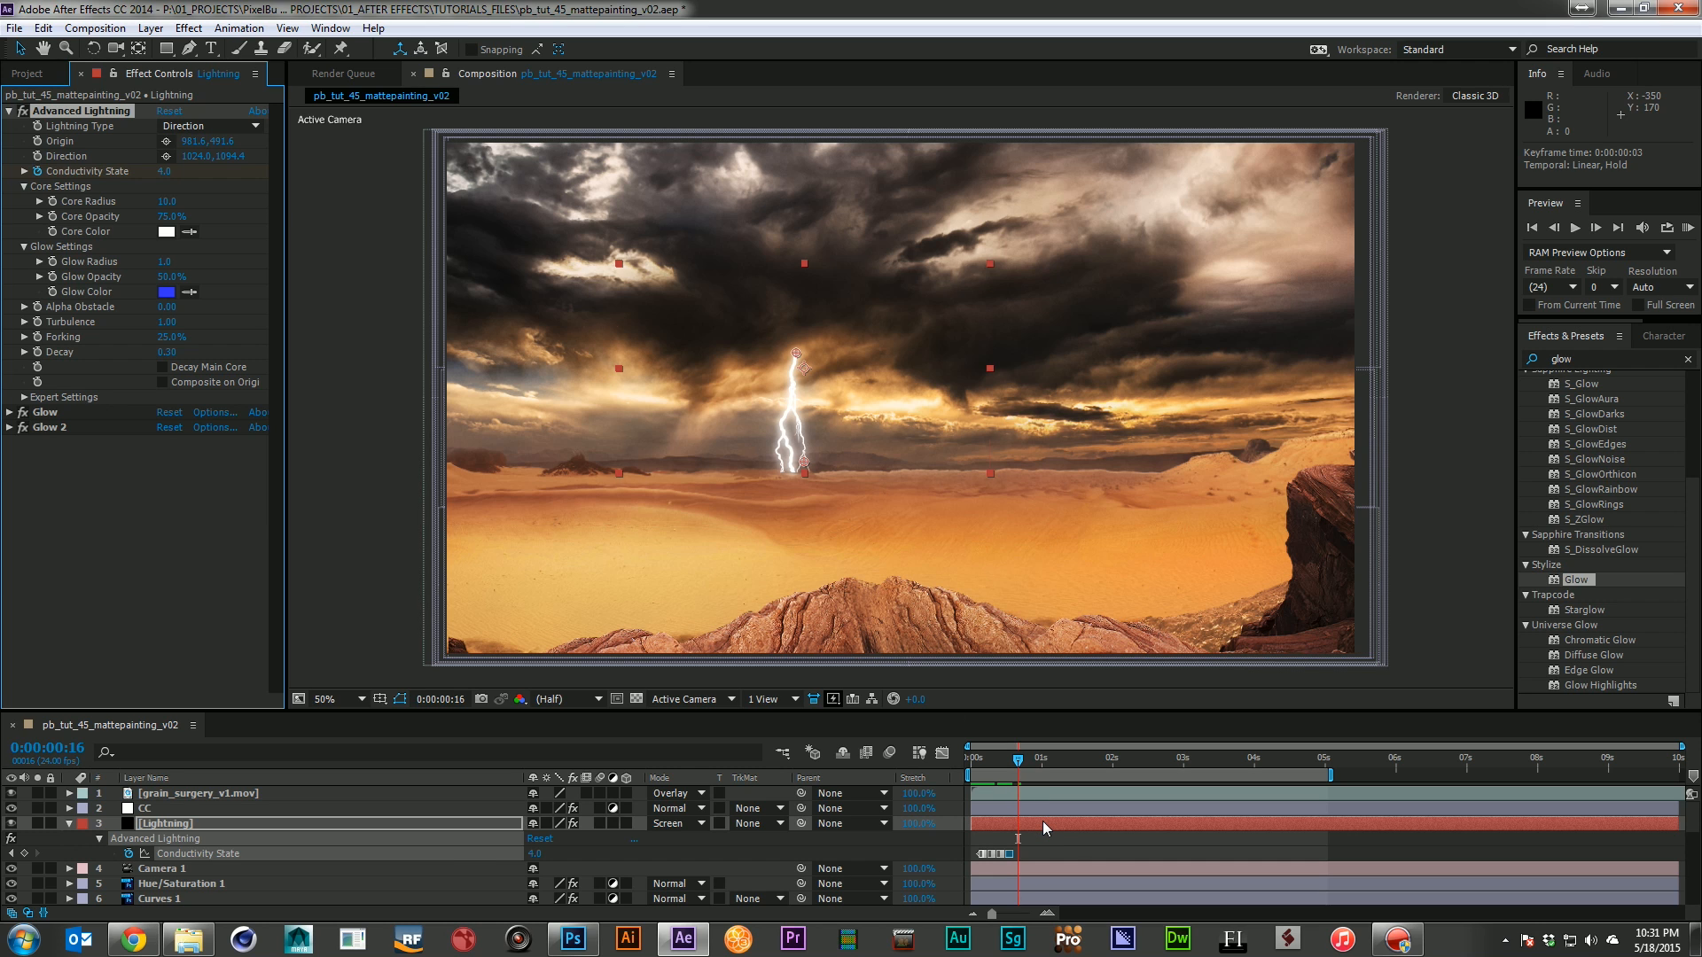
{"action": "left_click", "coordinate": [1043, 821]}
{"action": "key", "text": "alt+bracketright"}
{"action": "key", "text": "ctrl+s"}
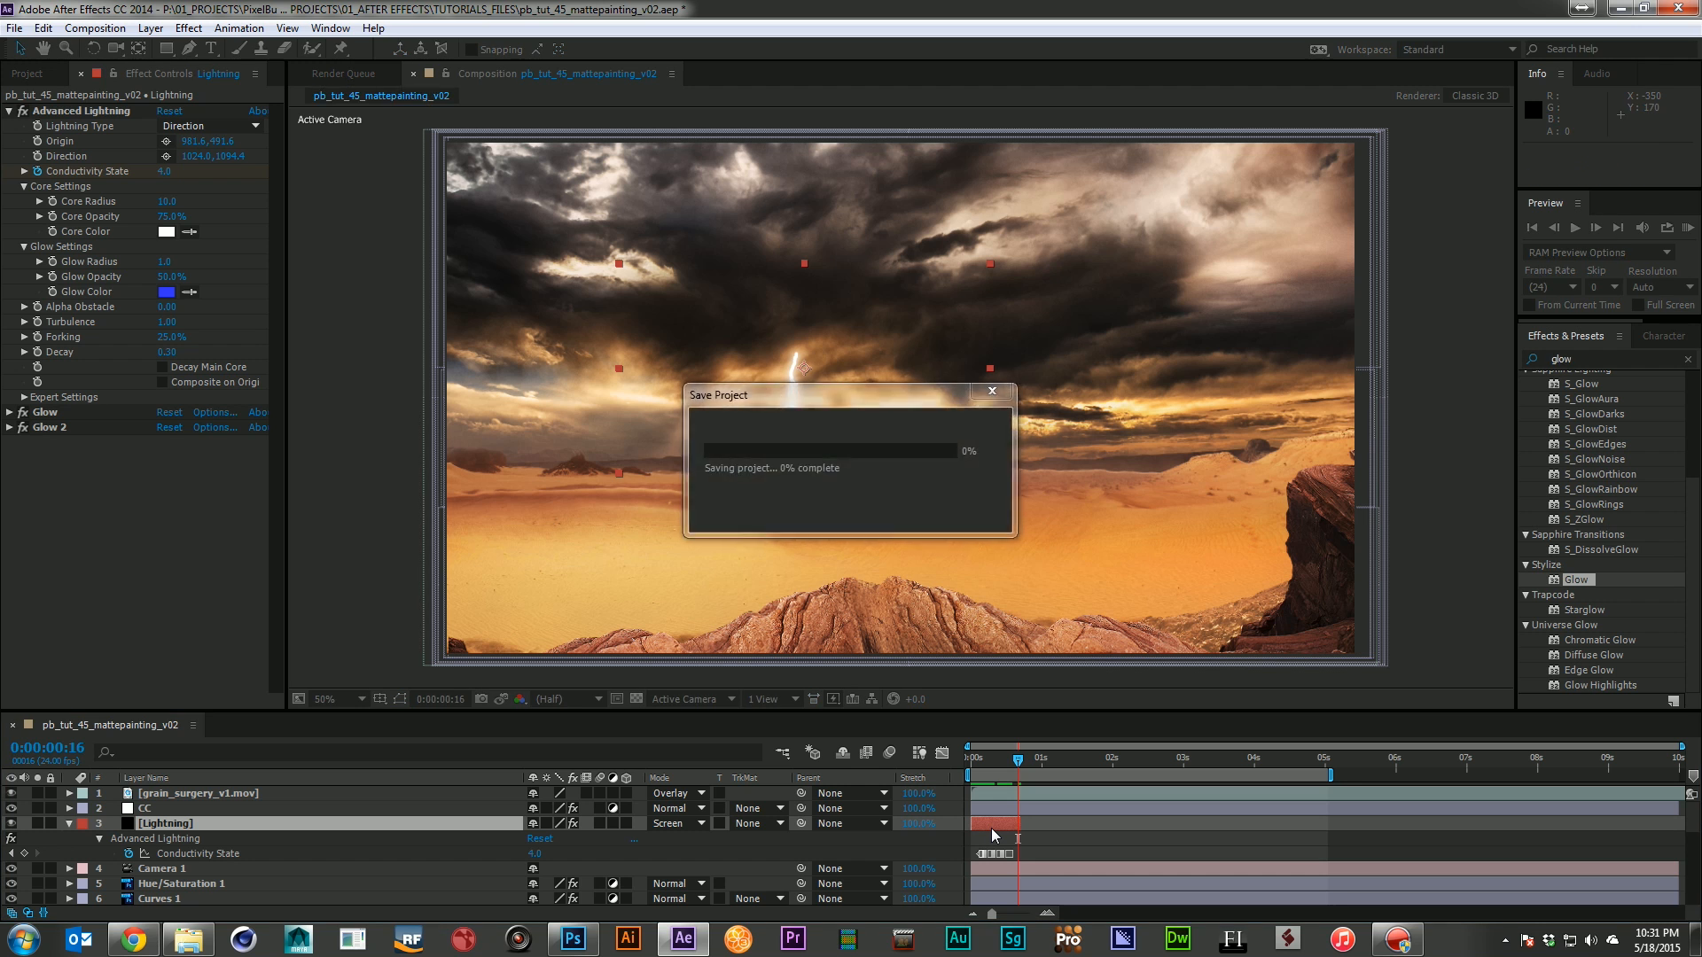
Play a RAM preview of the lightning strike, stop it and collapse the Lightning layer's keyframed properties
{"action": "key", "text": "KP_0"}
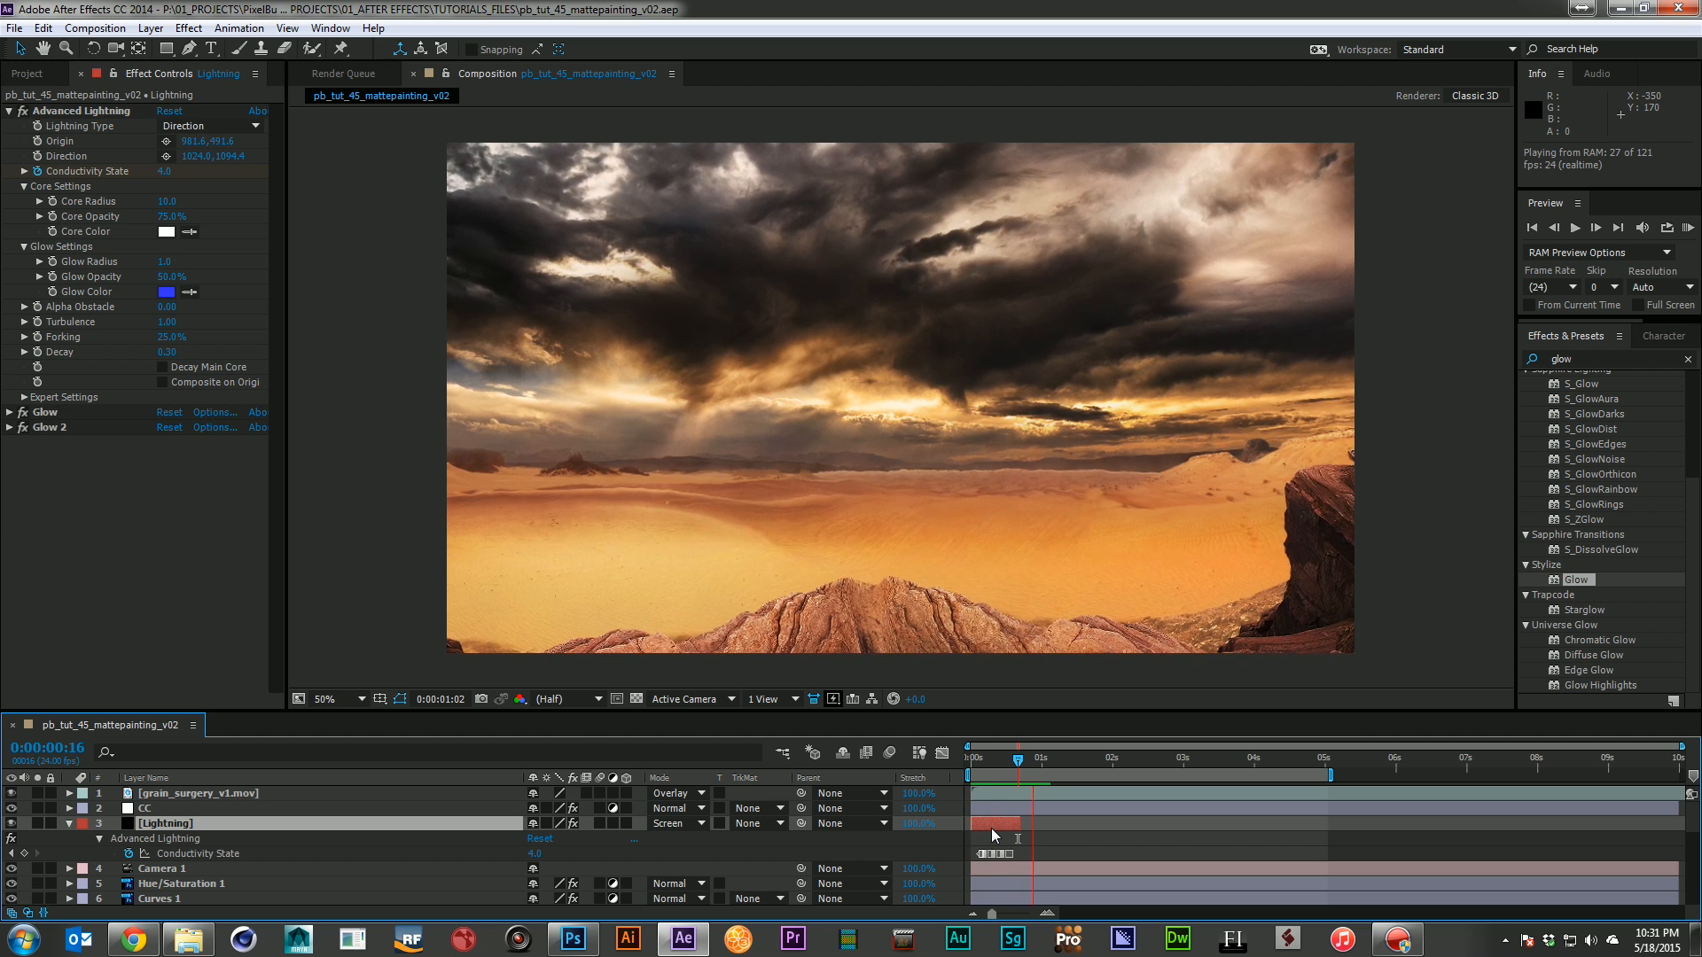
{"action": "left_click", "coordinate": [805, 394]}
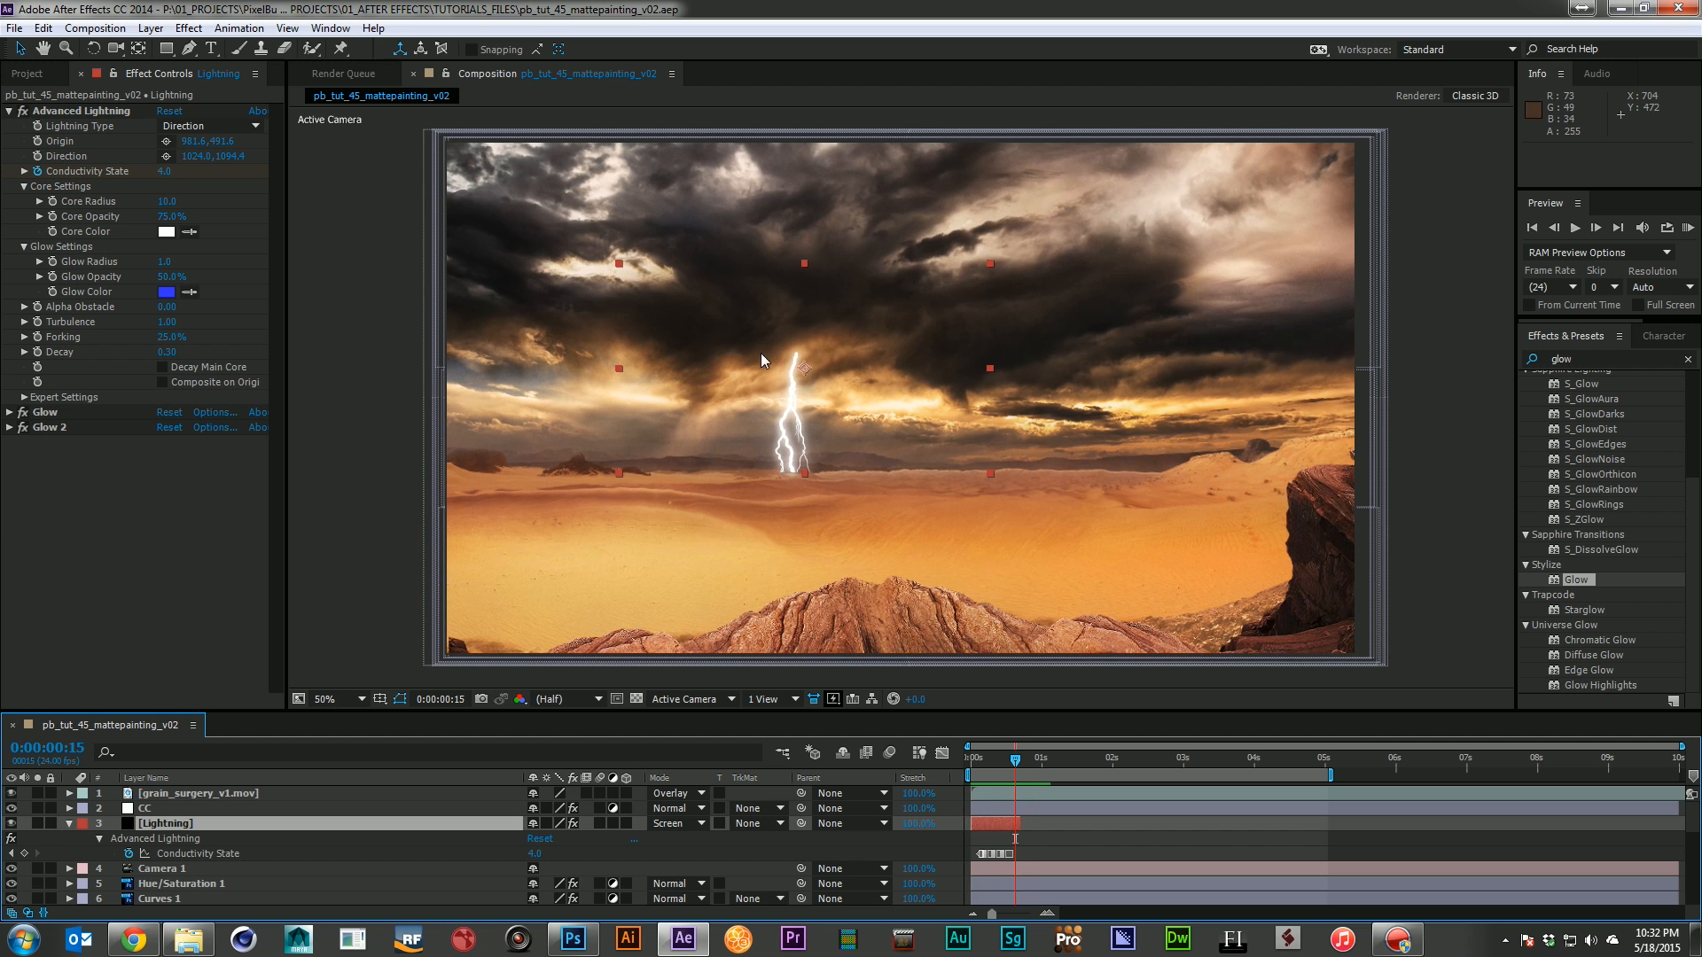
{"action": "key", "text": "u"}
Create an adjustment layer directly above Camera 1 and name it Cloud_Light
{"action": "left_click", "coordinate": [146, 839]}
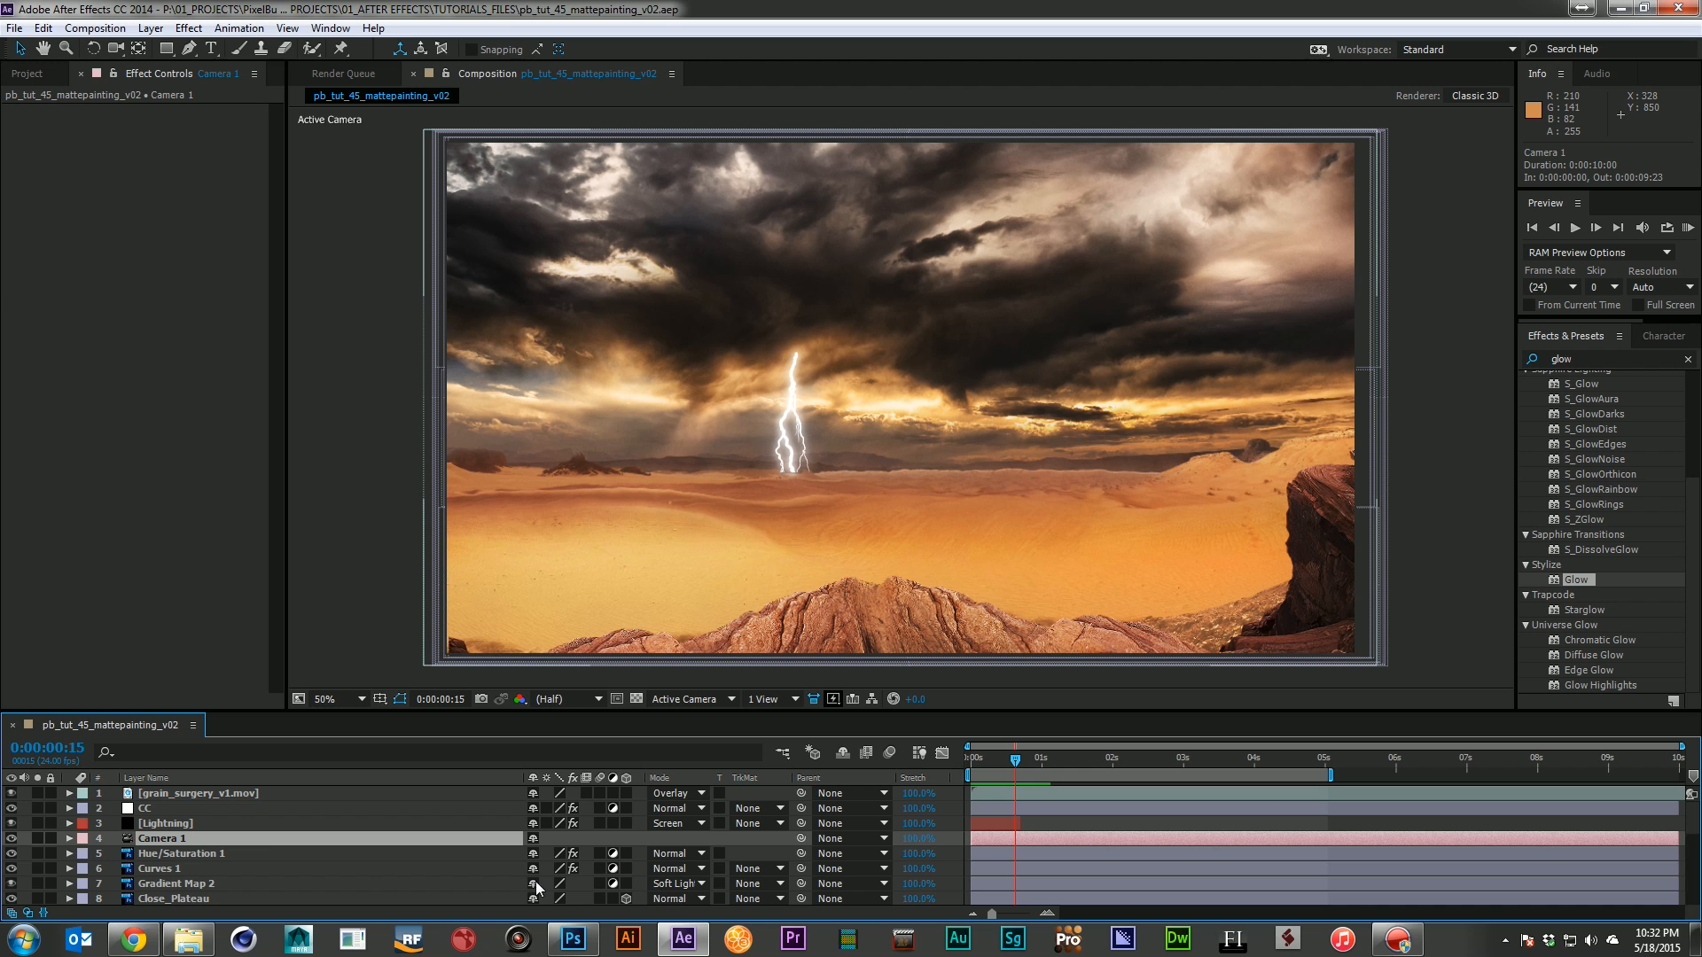
{"action": "key", "text": "ctrl+alt+y"}
{"action": "key", "text": "Return"}
{"action": "type", "text": "Cloud_Light"}
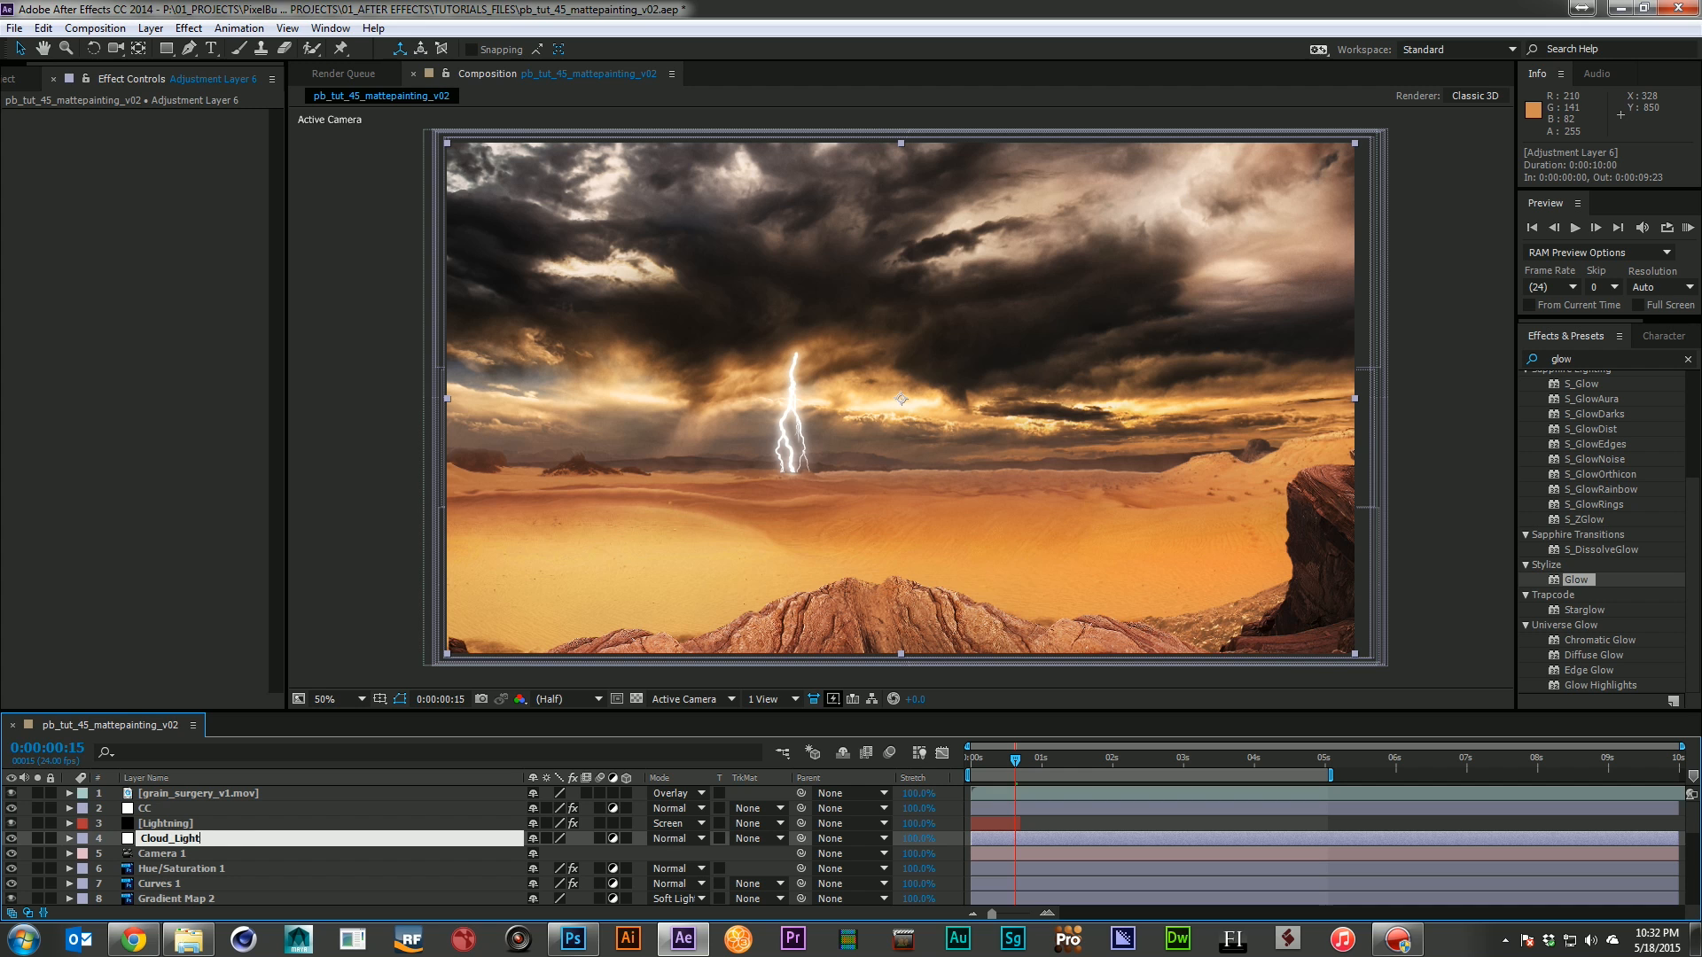
{"action": "key", "text": "Return"}
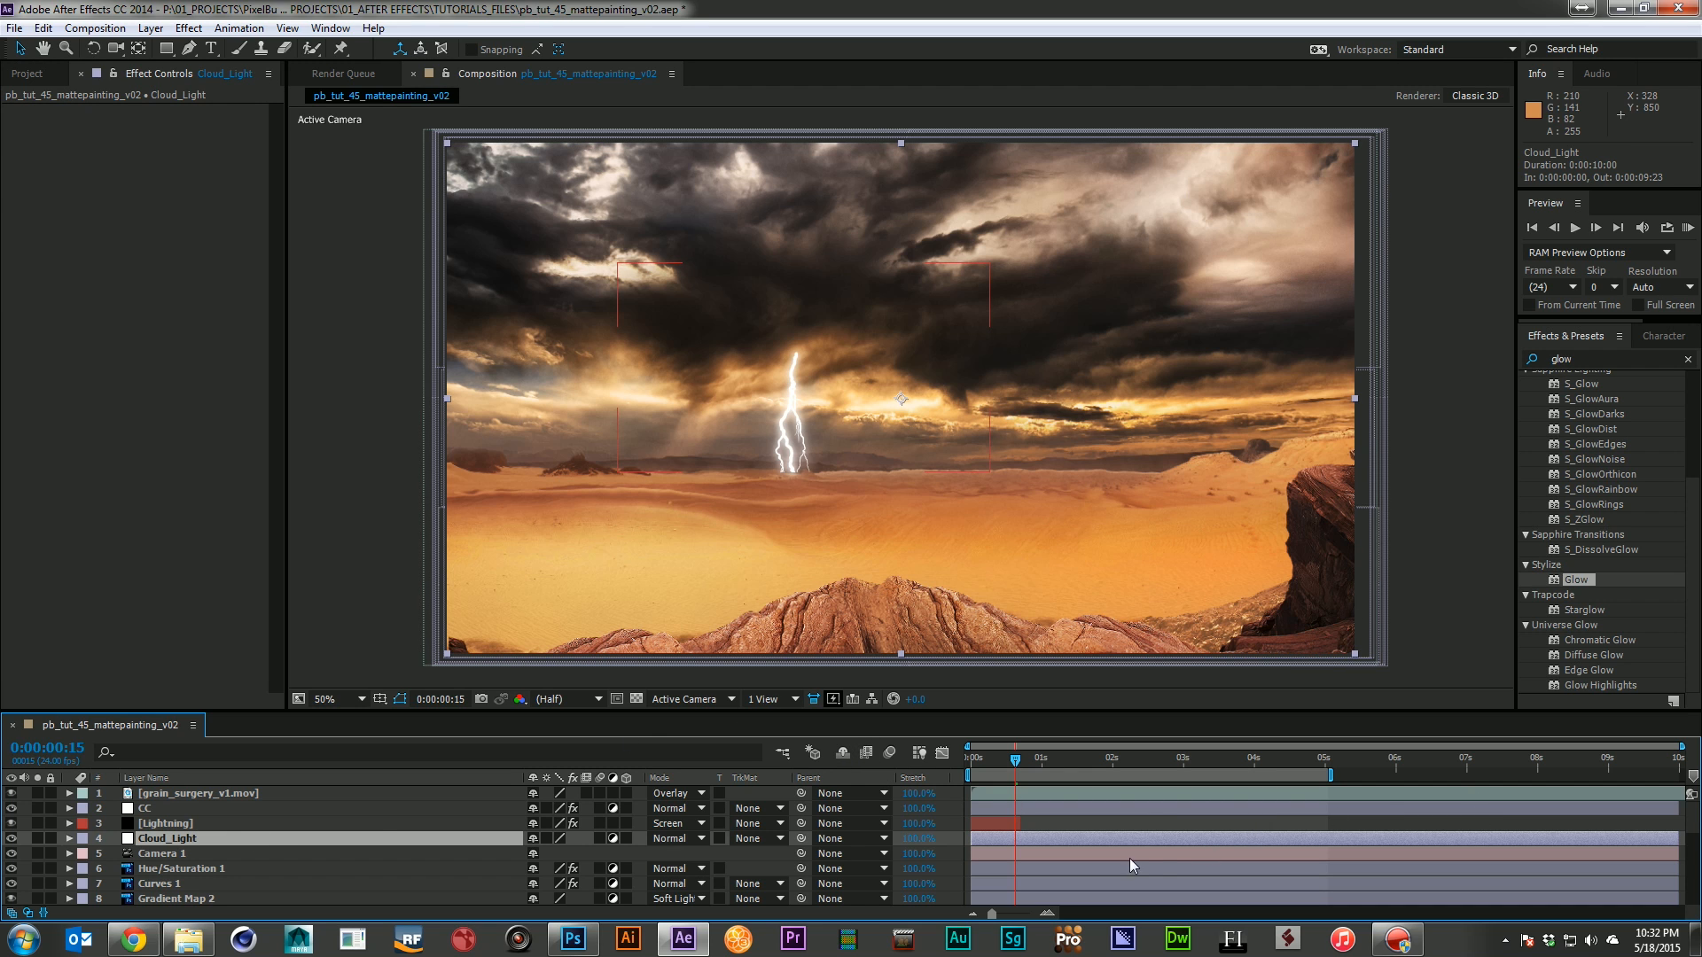
Trim Cloud_Light to end with the Lightning layer and draw a circular mask centred at about 790, 478 around the bolt's top
{"action": "key", "text": "alt+bracketright"}
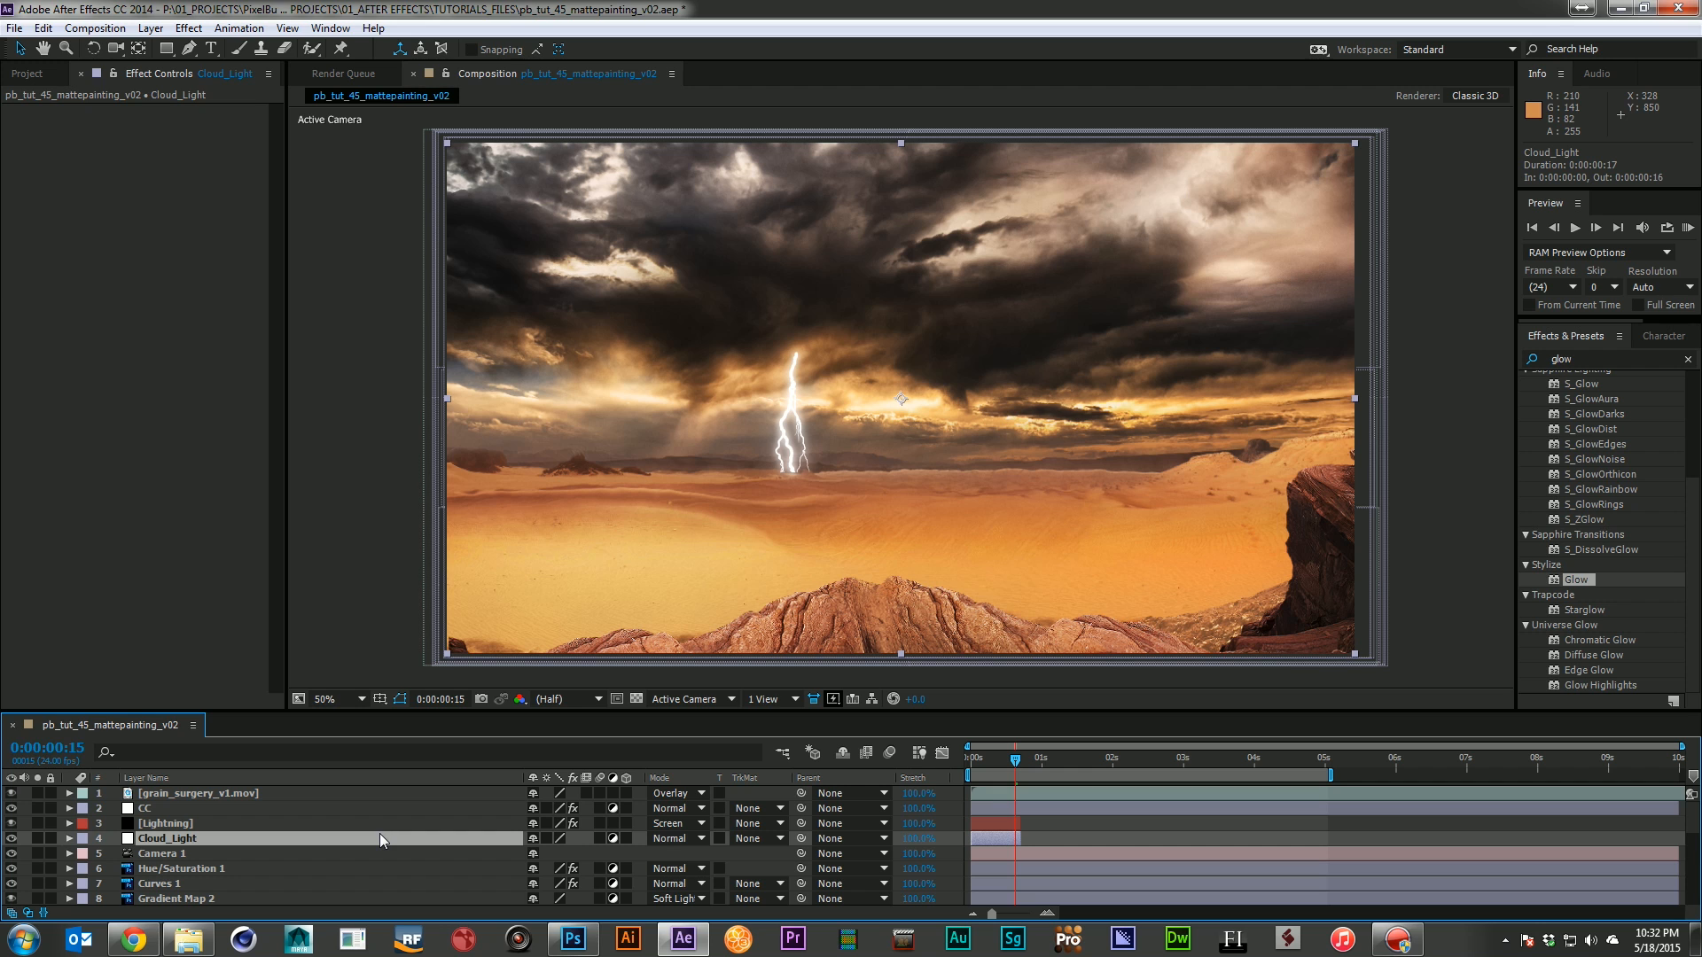
{"action": "left_click_drag", "start_coordinate": [165, 48], "coordinate": [278, 90]}
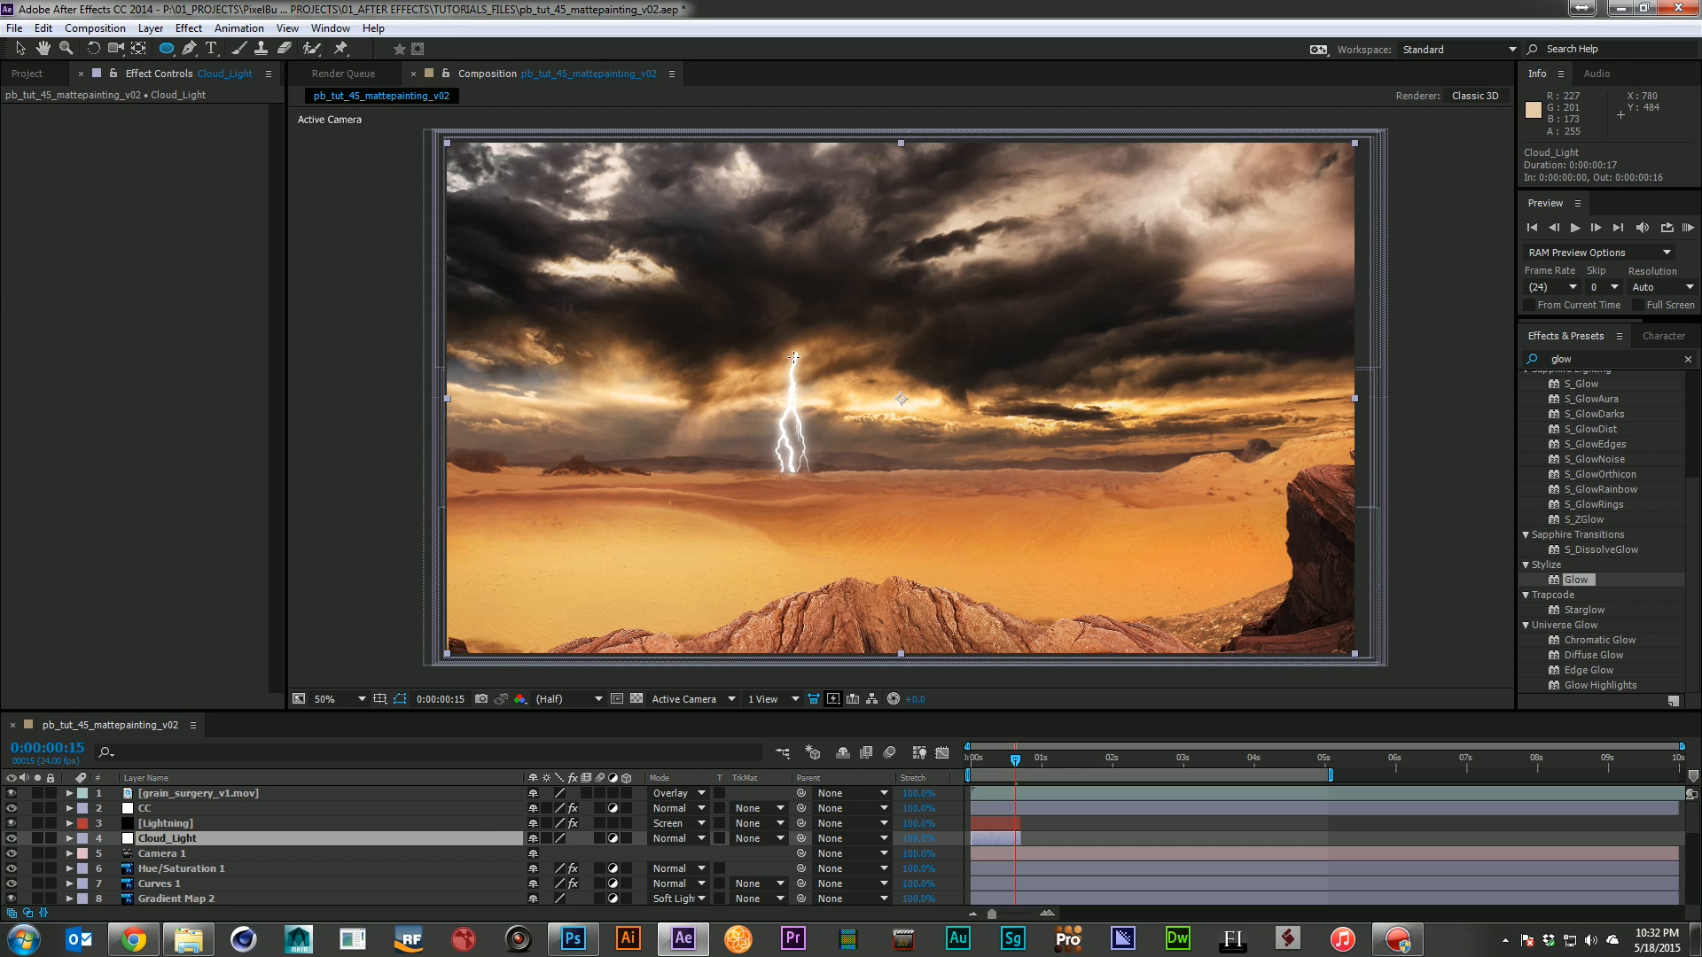
{"action": "left_click_drag", "start_coordinate": [796, 354], "coordinate": [835, 345]}
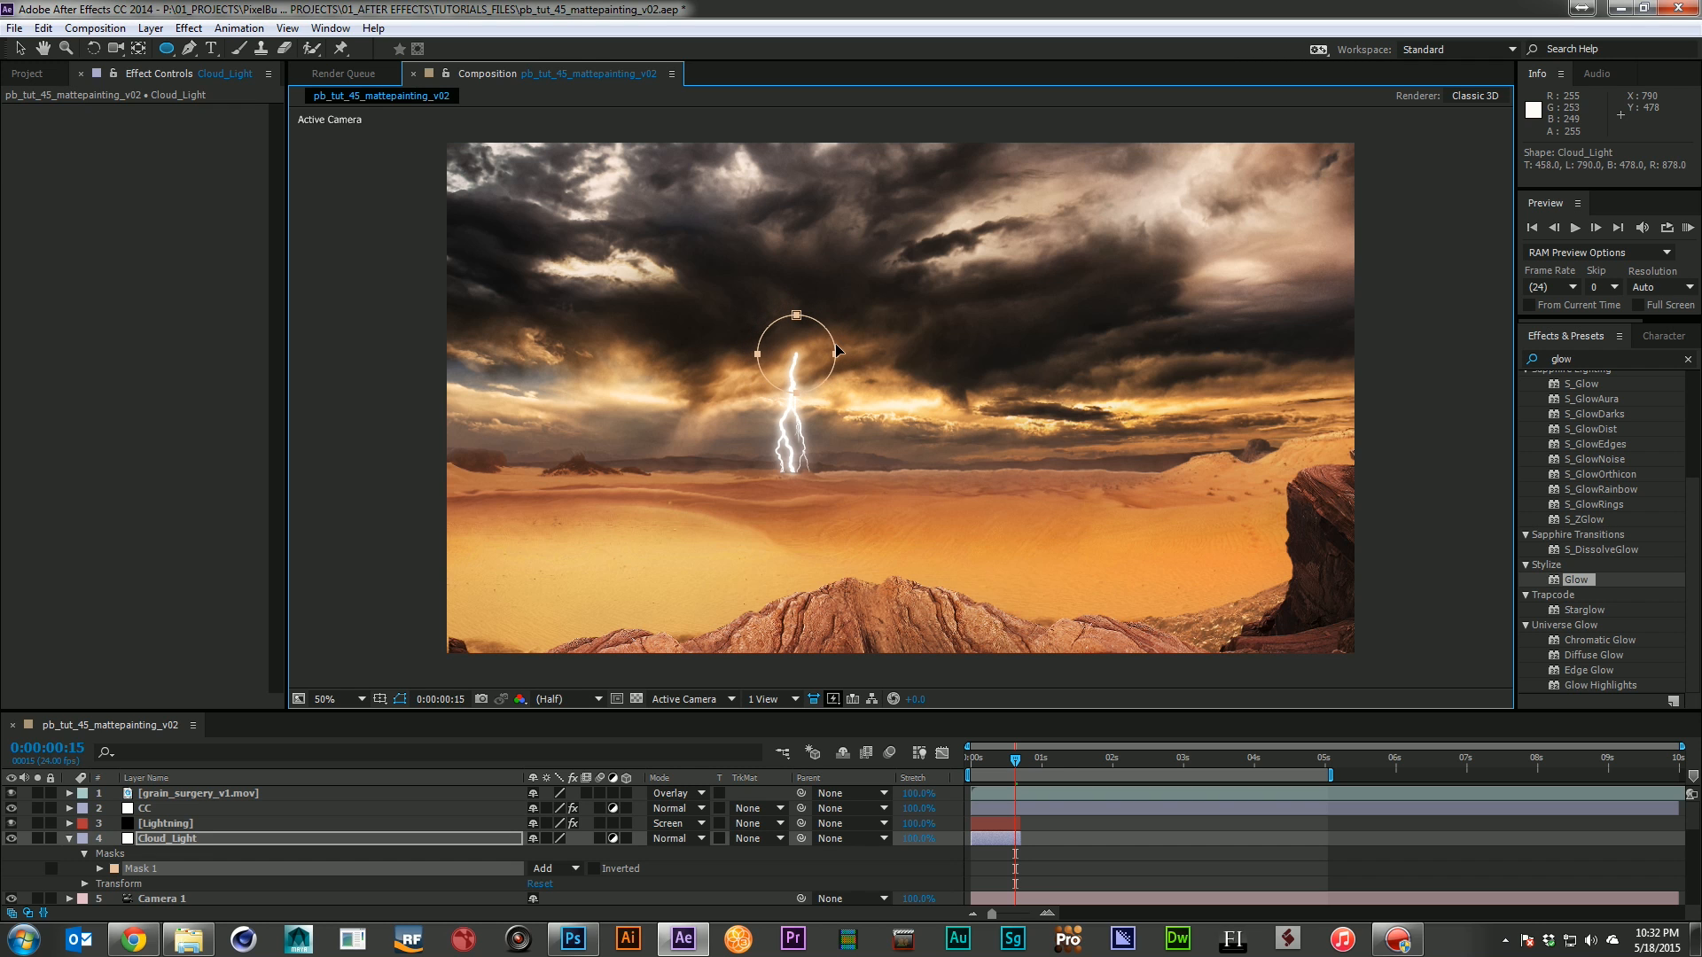
Apply the Brightness & Contrast effect to the Cloud_Light layer and raise its Brightness above 50
{"action": "left_click", "coordinate": [1613, 352]}
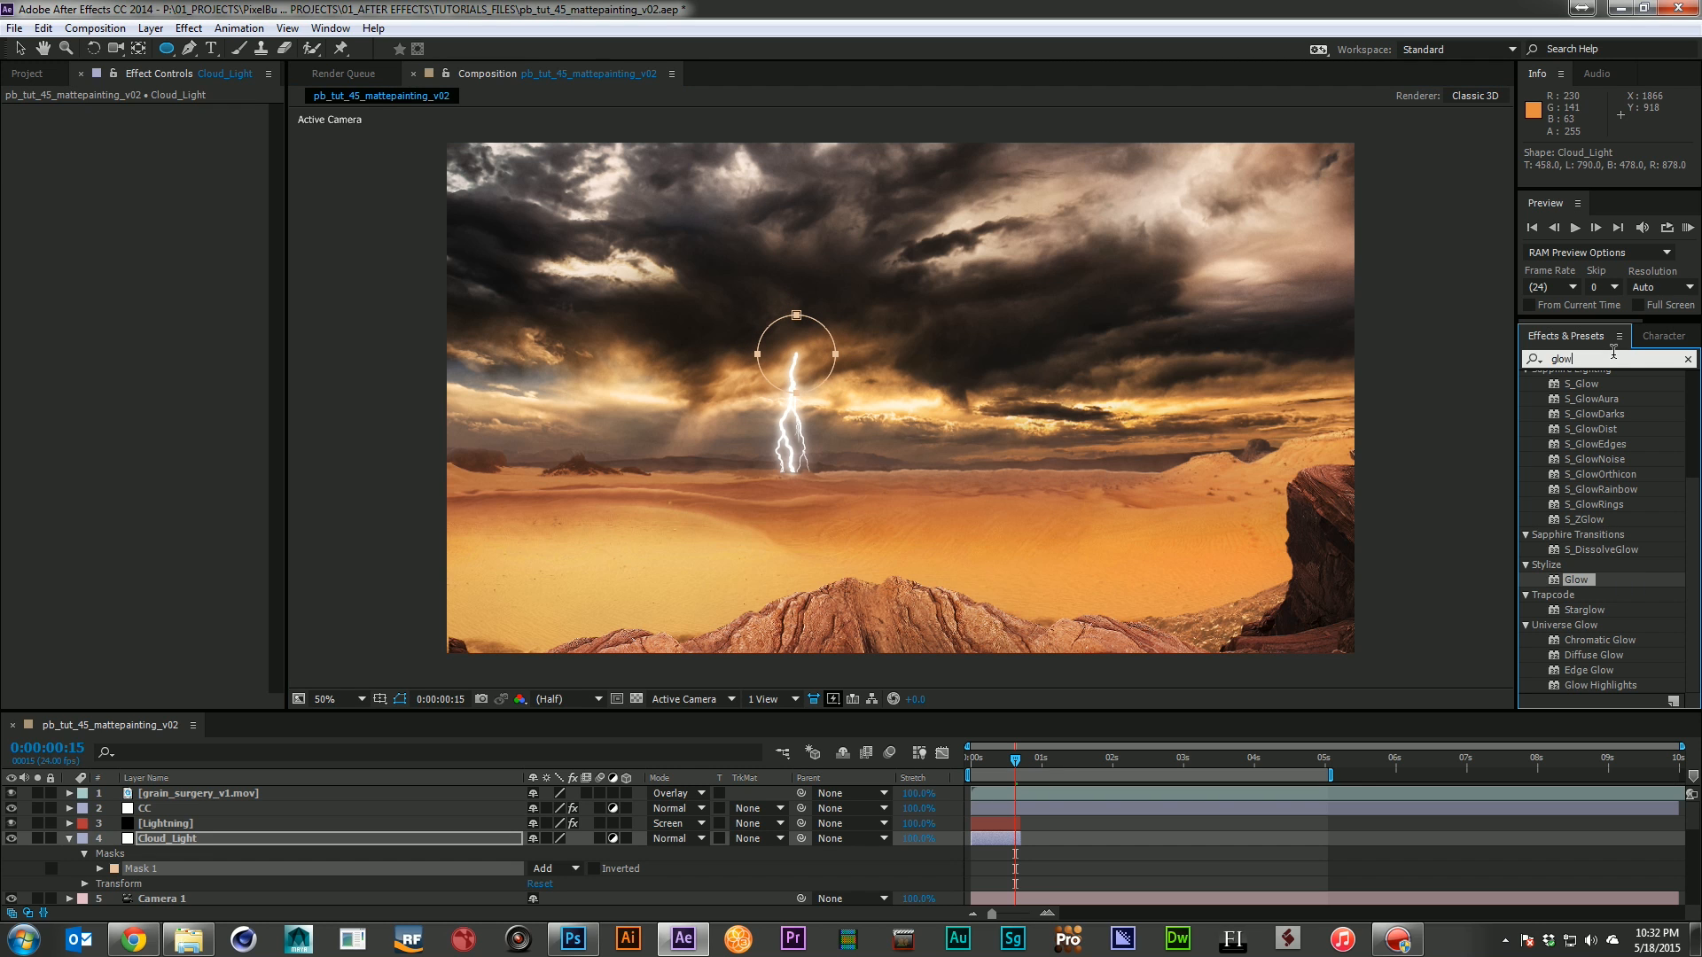
{"action": "type", "text": "bright"}
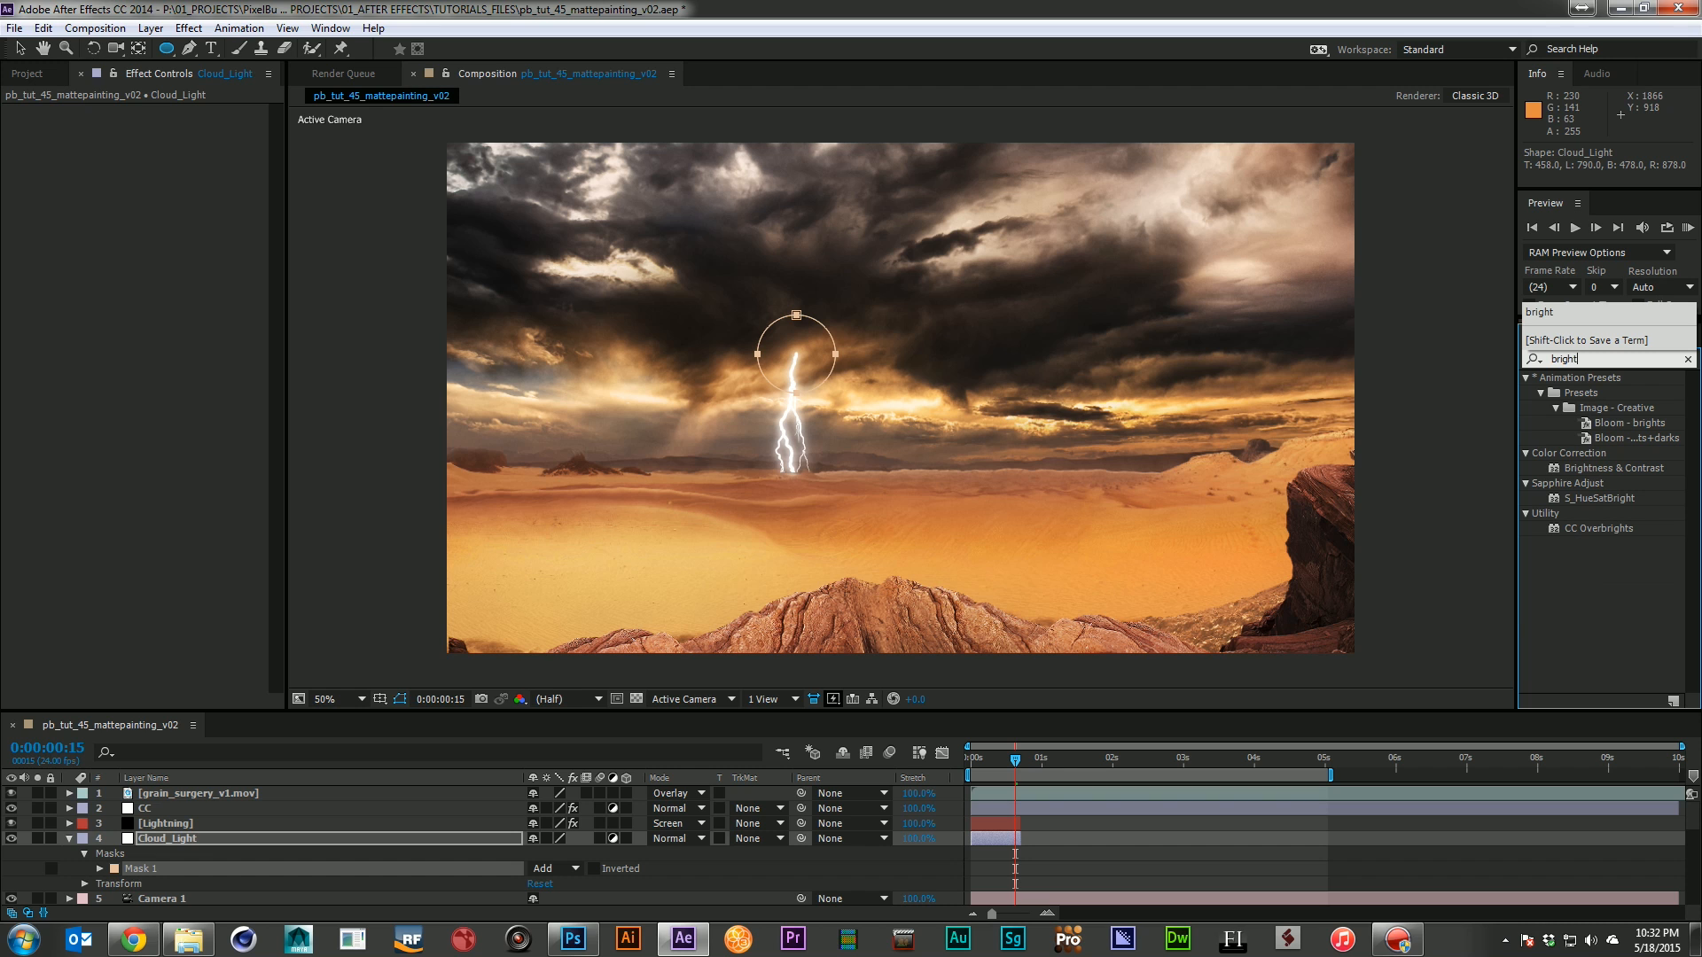
{"action": "left_click_drag", "start_coordinate": [1624, 468], "coordinate": [203, 835]}
{"action": "left_click_drag", "start_coordinate": [165, 126], "coordinate": [219, 140]}
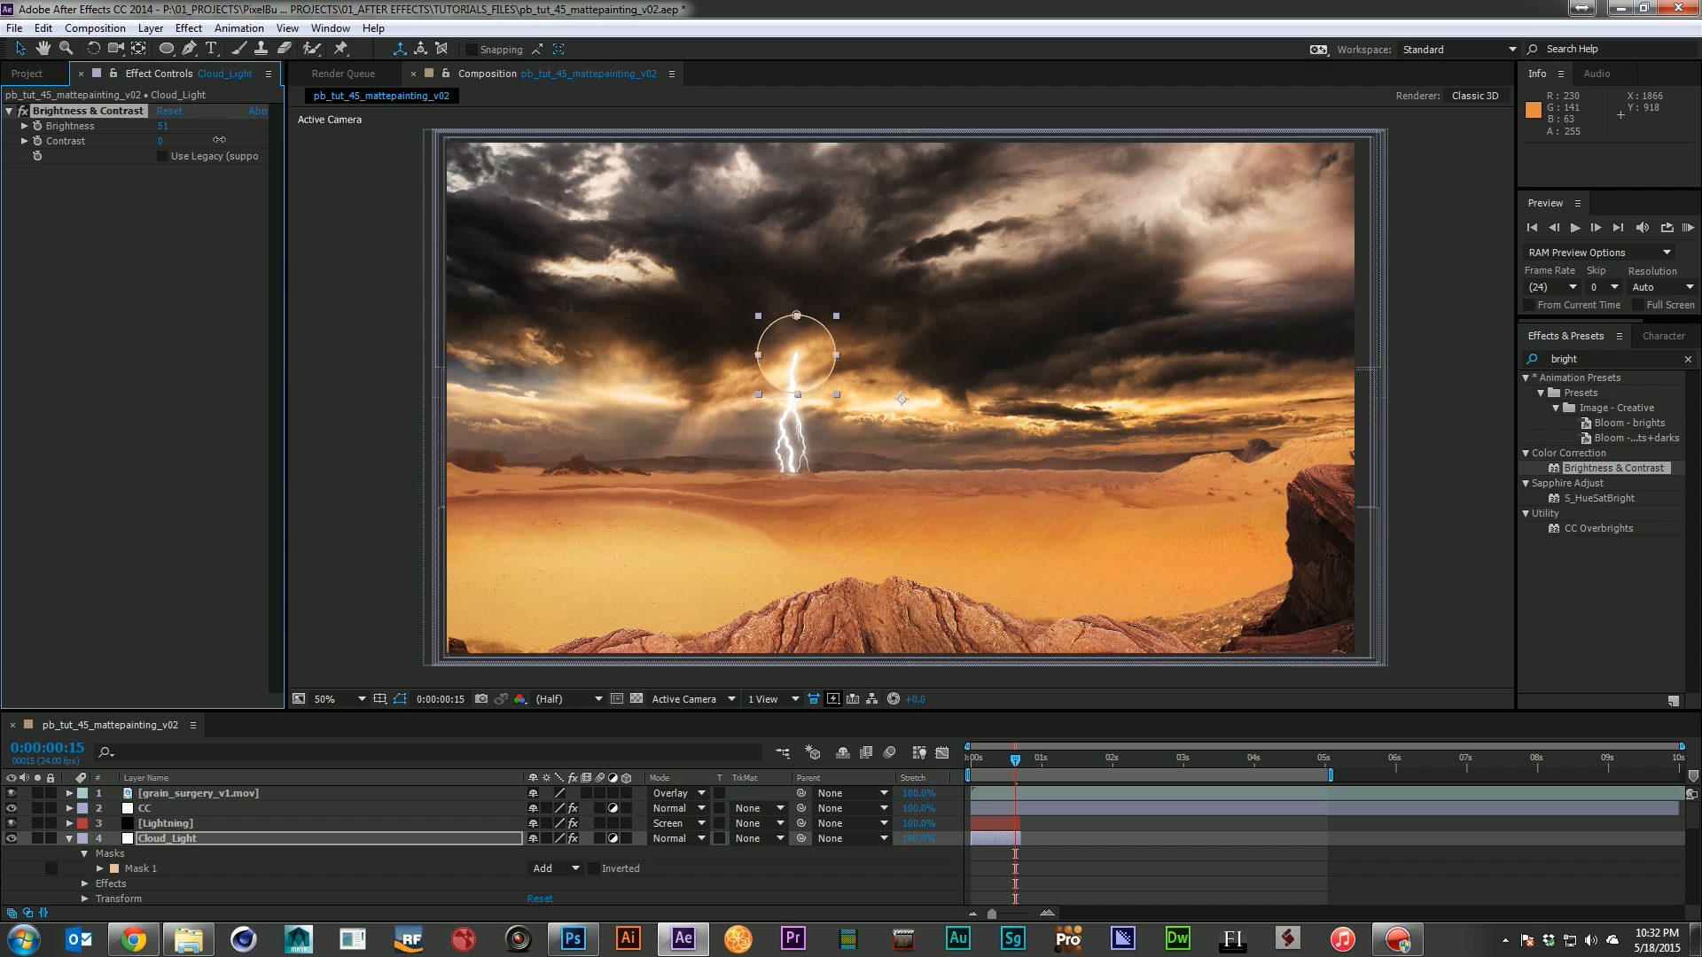
Soften the Cloud_Light mask with a Mask Feather of about 49 pixels and a Mask Expansion of 23 pixels
{"action": "key", "text": "f"}
{"action": "left_click_drag", "start_coordinate": [608, 871], "coordinate": [618, 873]}
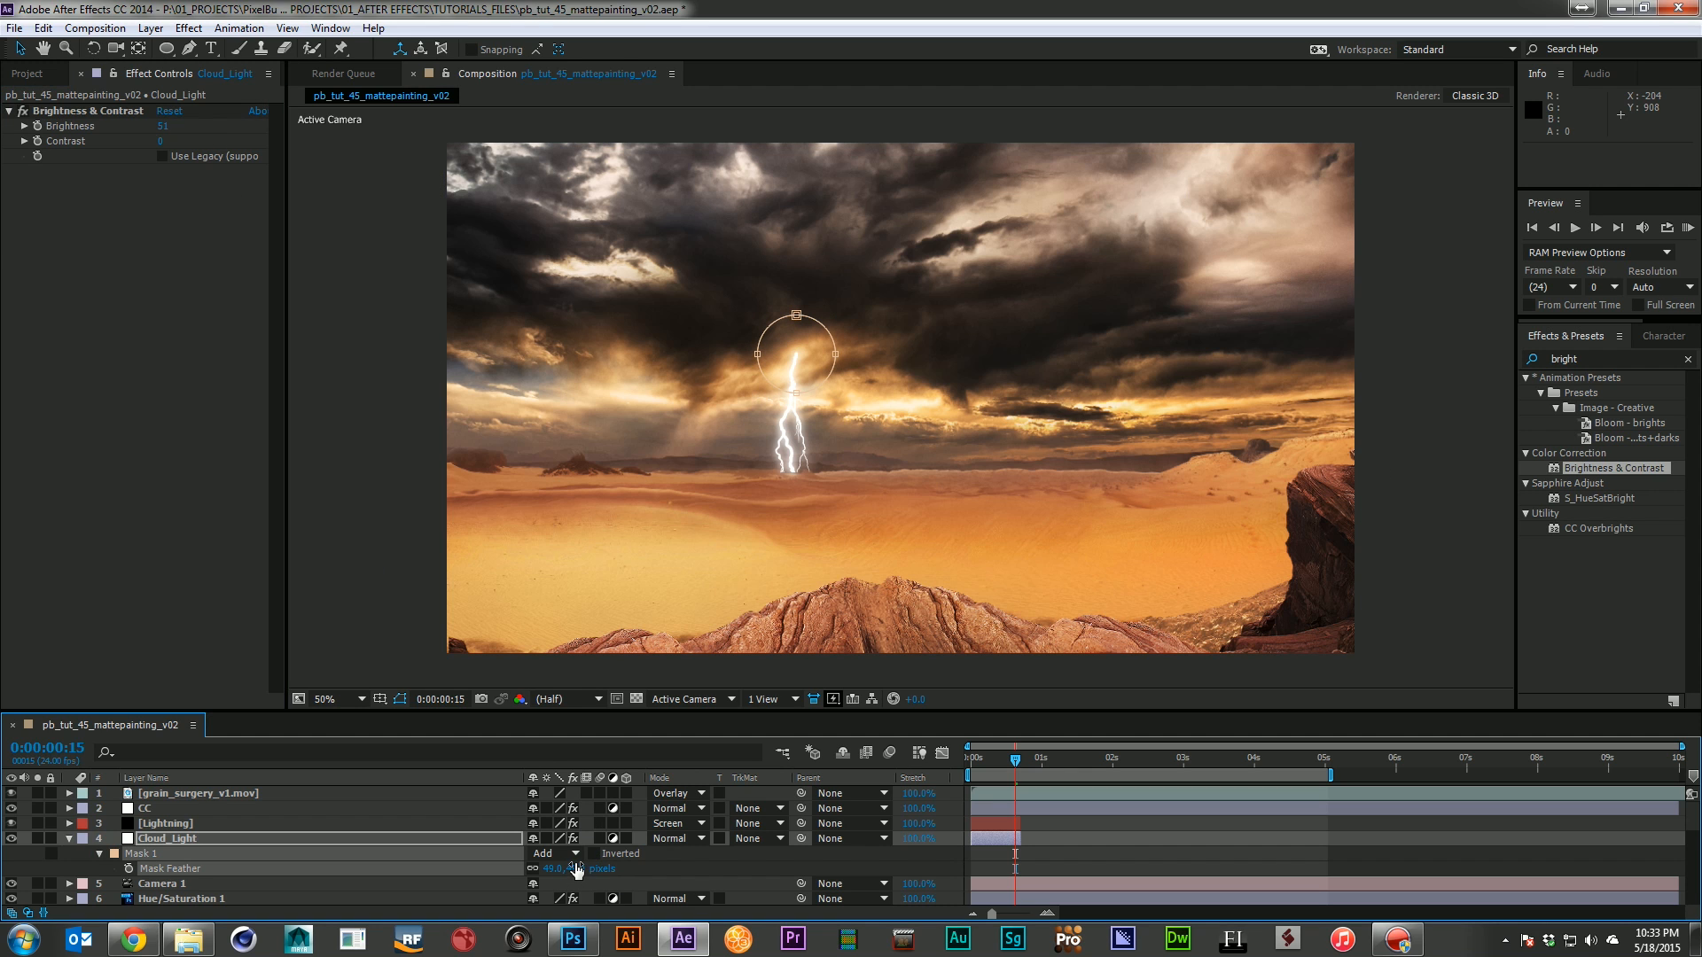
{"action": "key", "text": "m"}
{"action": "key", "text": "m"}
{"action": "scroll", "coordinate": [561, 893], "scroll_direction": "down", "scroll_amount": 3}
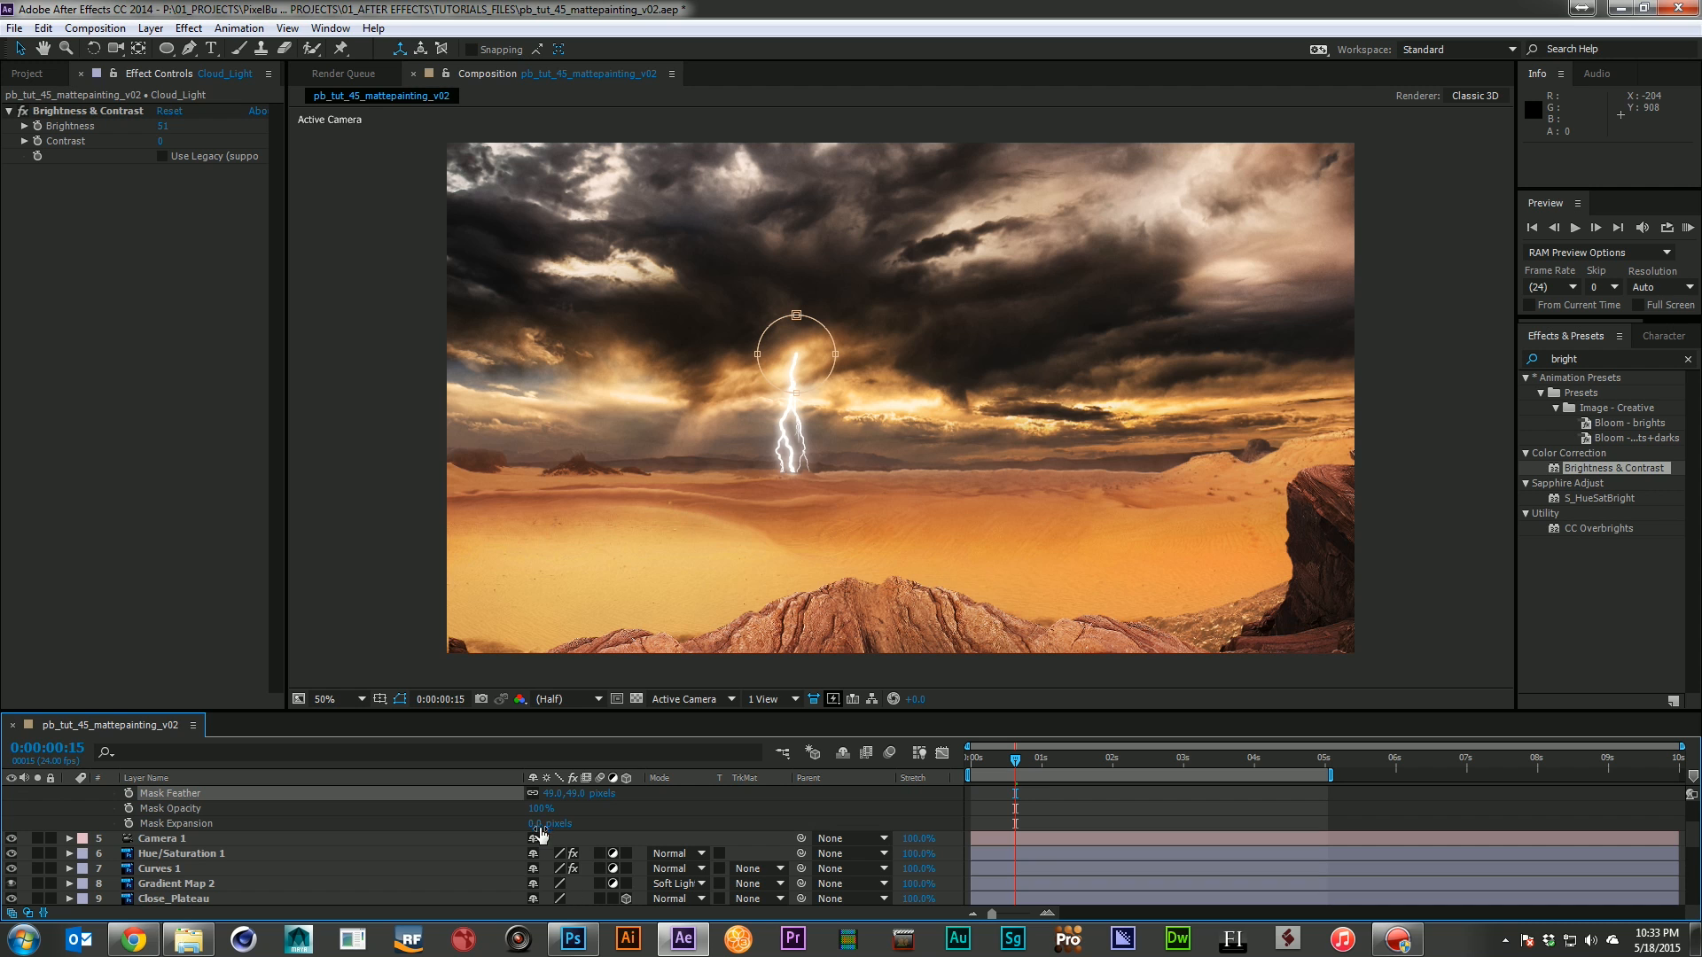
{"action": "left_click_drag", "start_coordinate": [544, 824], "coordinate": [558, 823]}
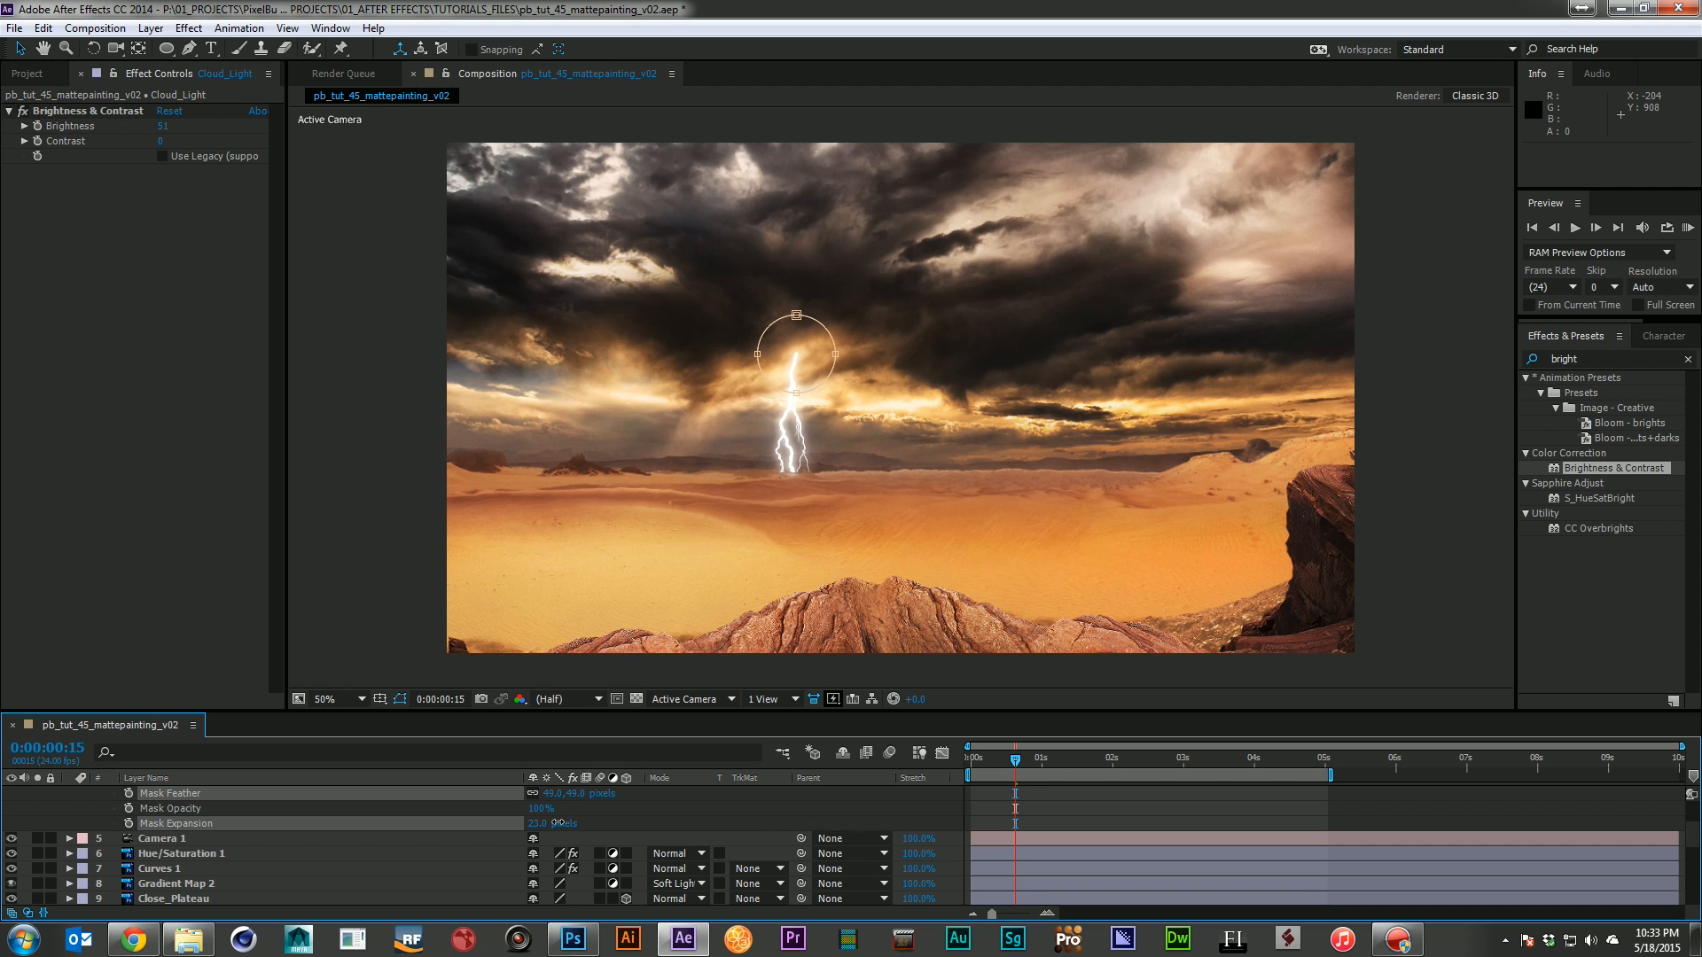
{"action": "left_click", "coordinate": [760, 814]}
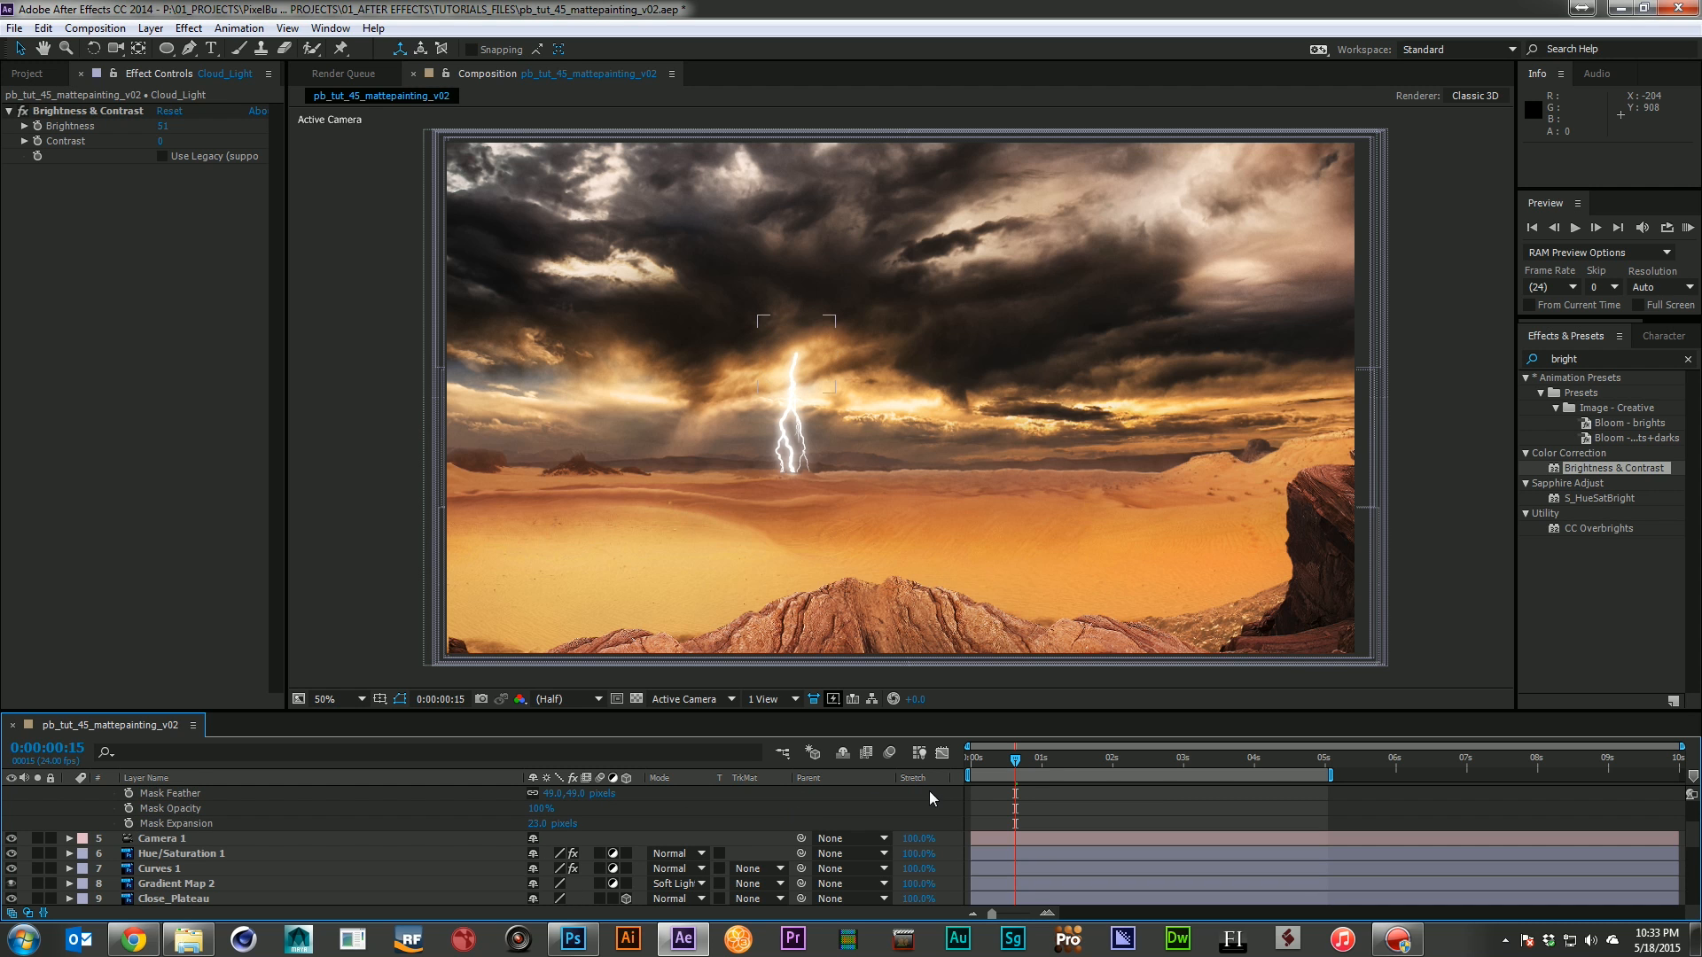
Add the expression wiggle(7,50); to the Cloud_Light layer's Opacity and preview the flicker from the first frame
{"action": "scroll", "coordinate": [1033, 758], "scroll_direction": "up", "scroll_amount": 3}
{"action": "left_click", "coordinate": [991, 837]}
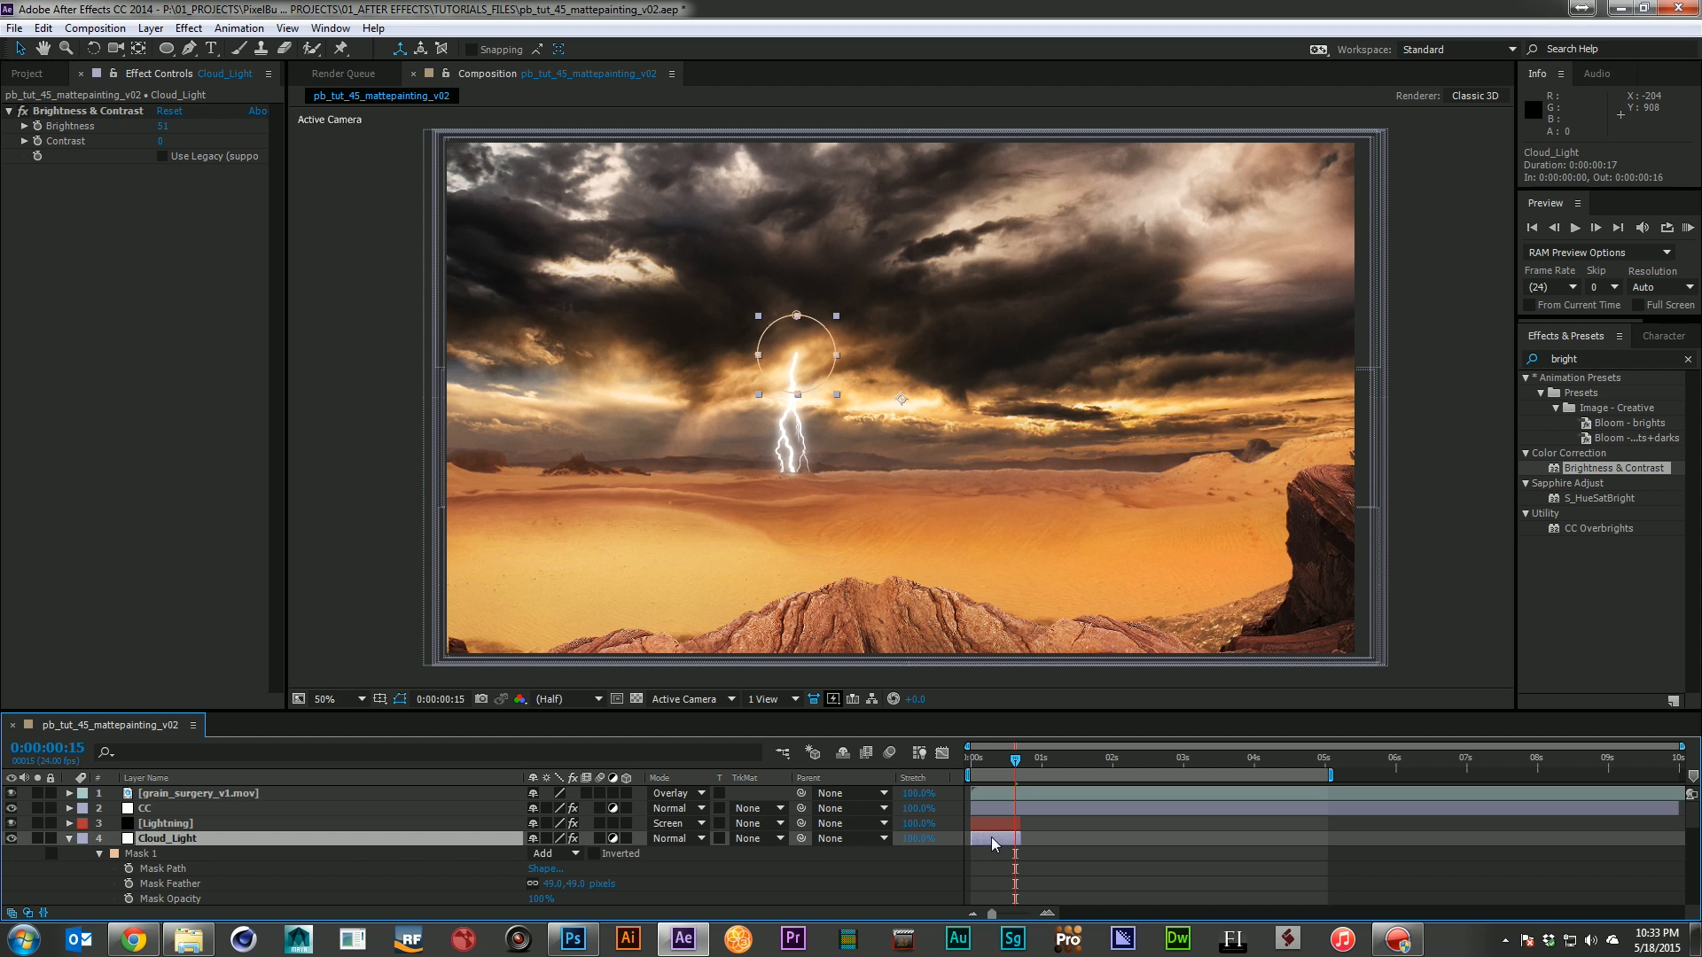
{"action": "key", "text": "t"}
{"action": "left_click", "coordinate": [970, 760]}
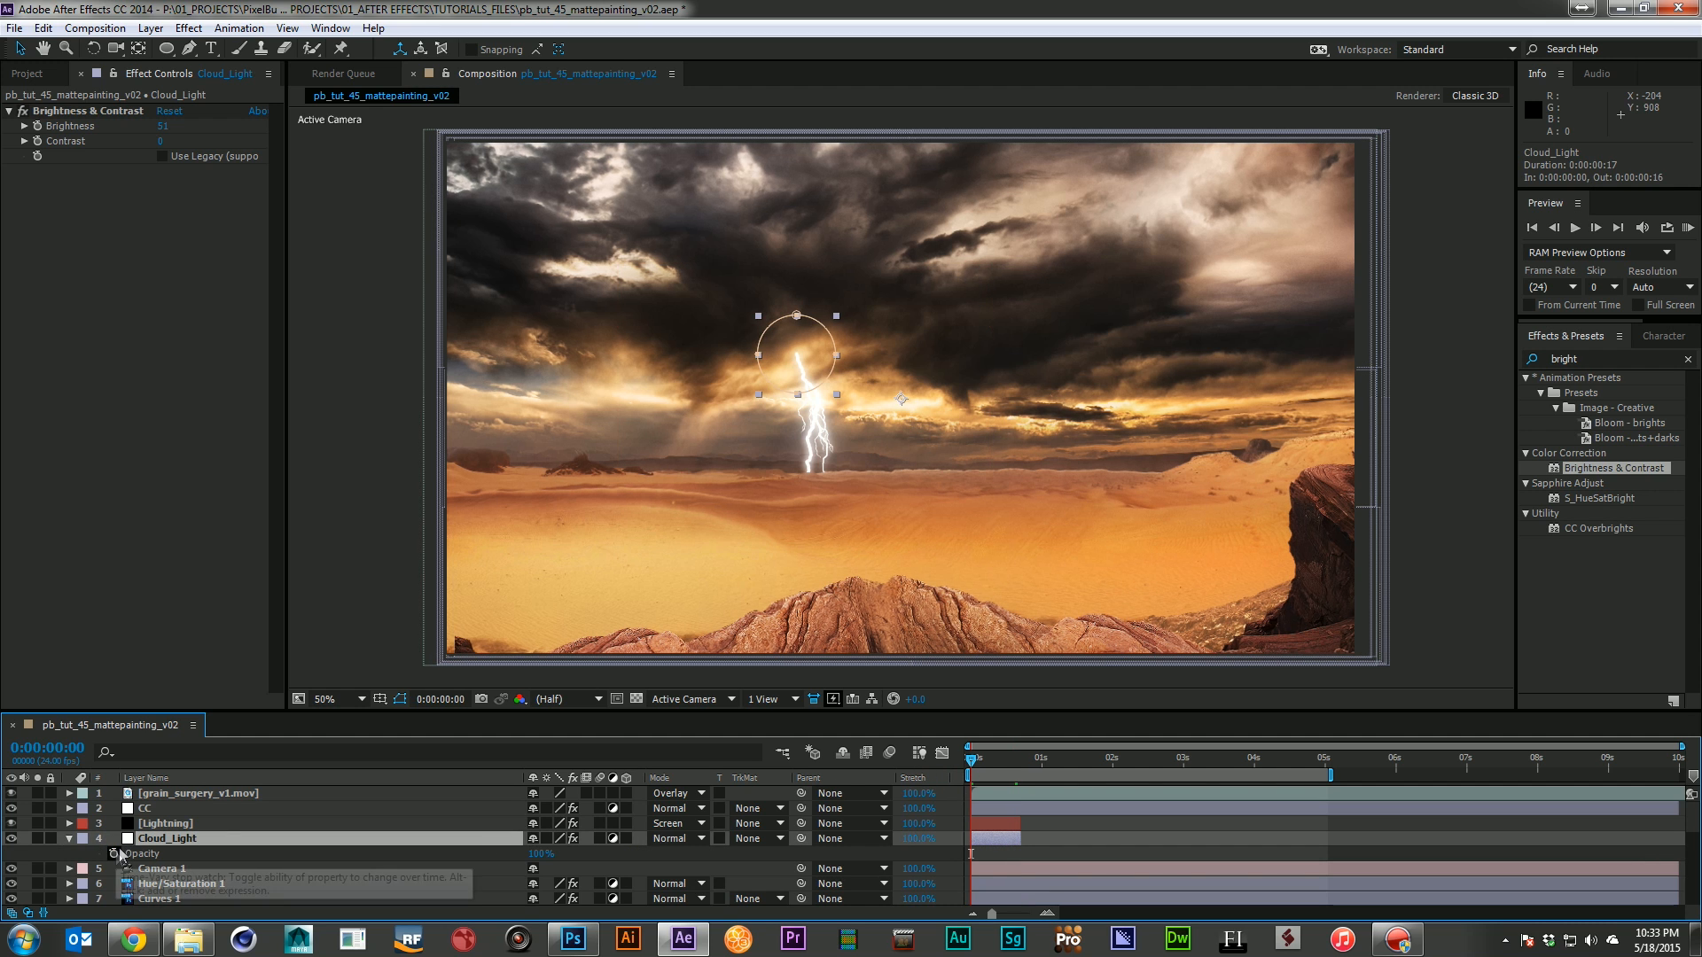
{"action": "left_click", "coordinate": [115, 853], "text": "alt"}
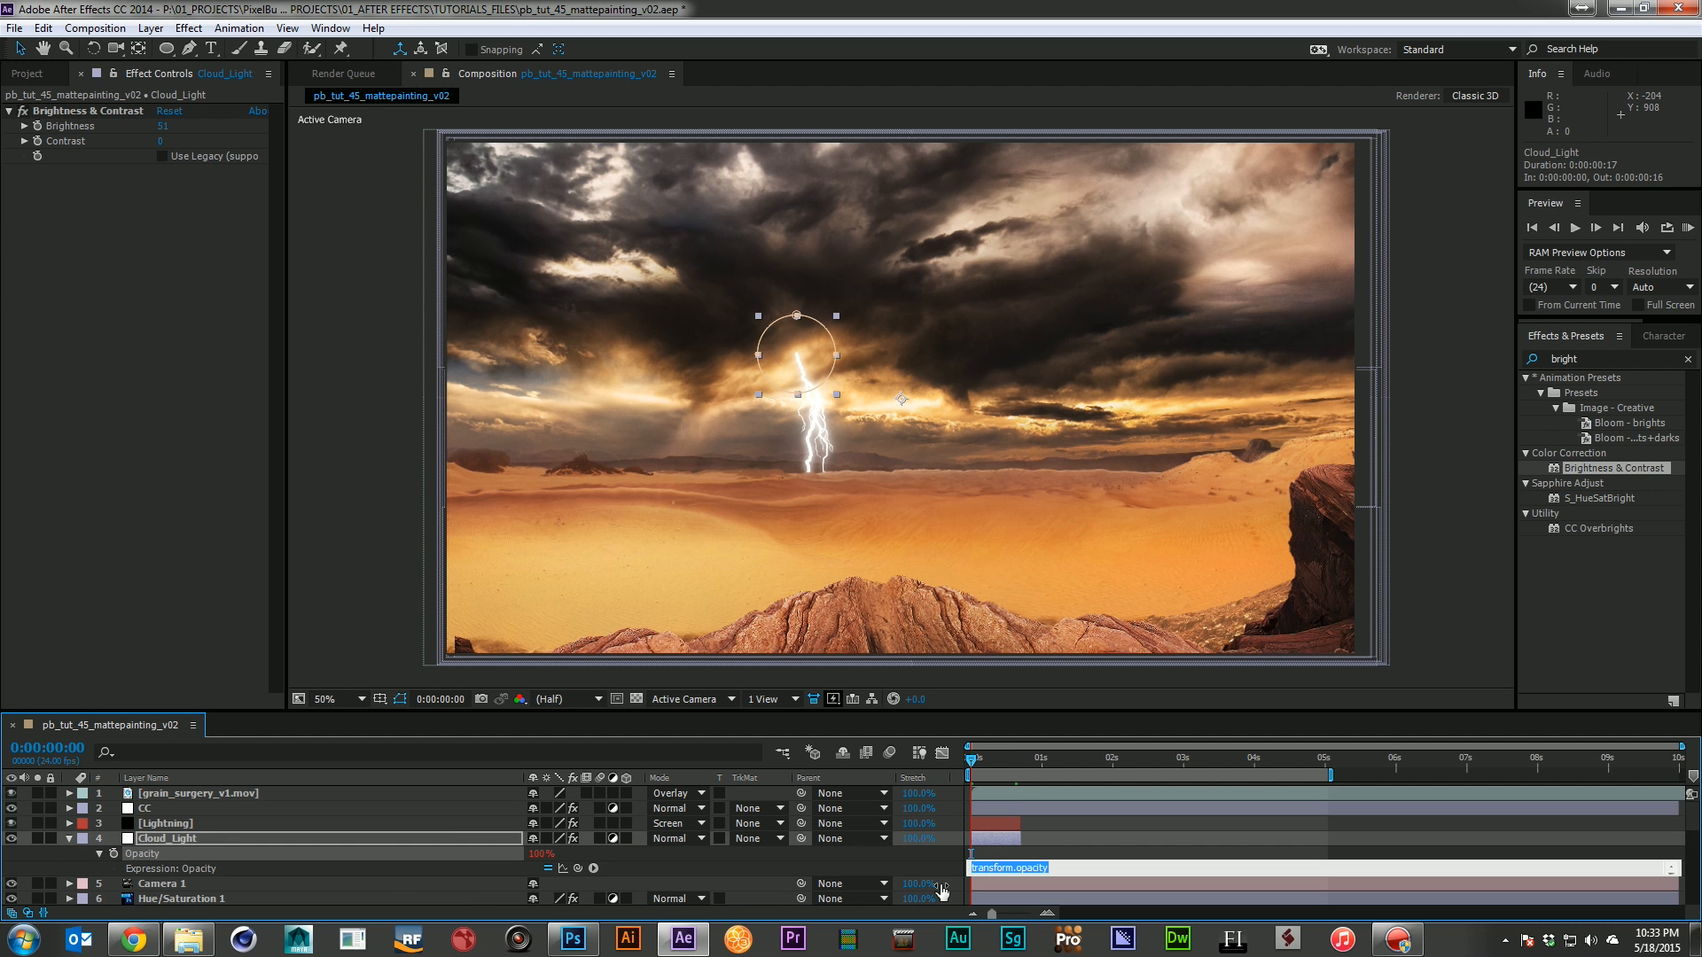
{"action": "type", "text": "wigle(7,50);"}
{"action": "left_click", "coordinate": [890, 868]}
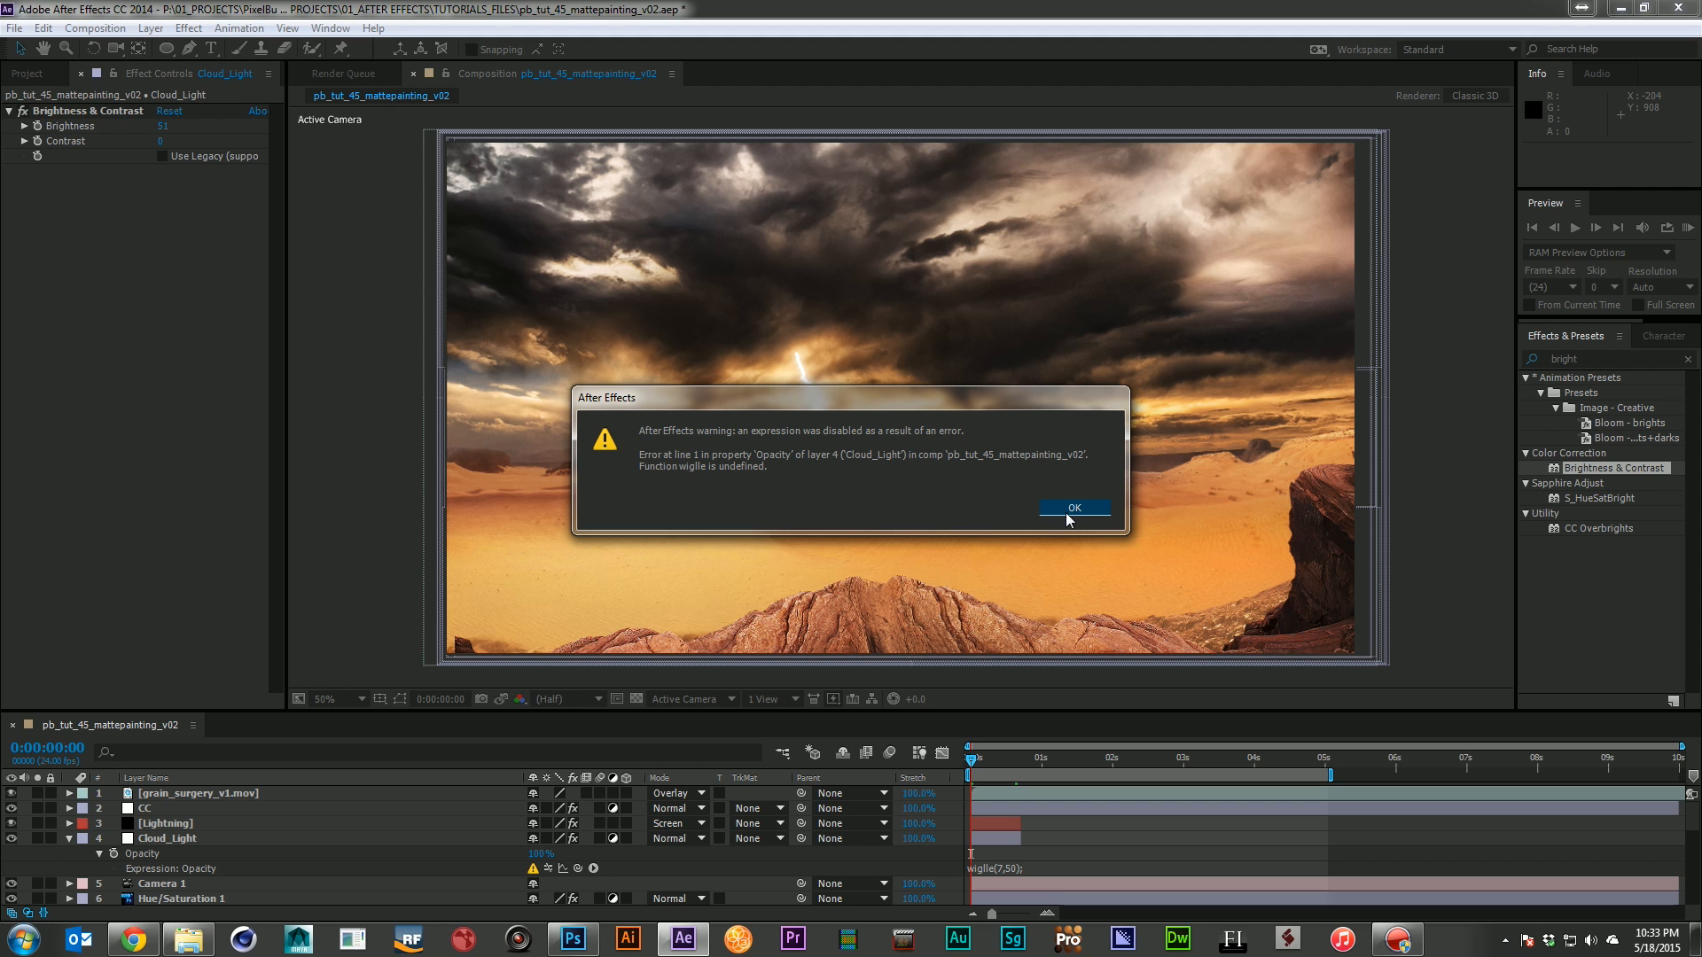
{"action": "left_click", "coordinate": [1068, 515]}
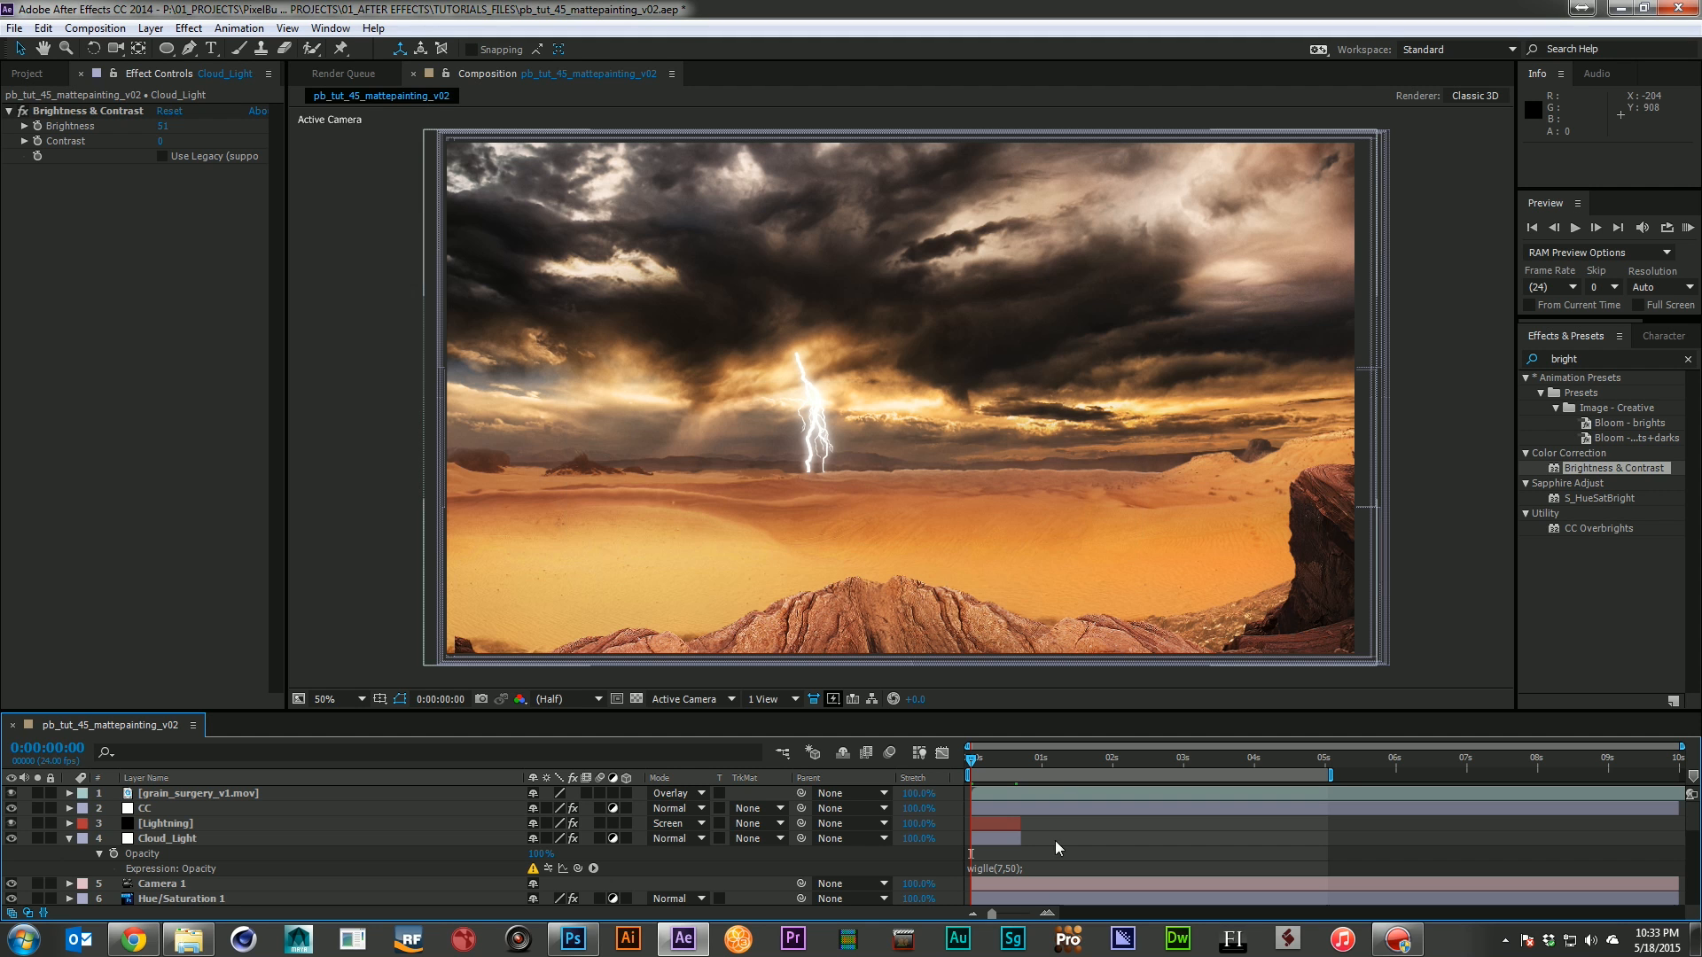
{"action": "left_click", "coordinate": [987, 868]}
{"action": "type", "text": "g"}
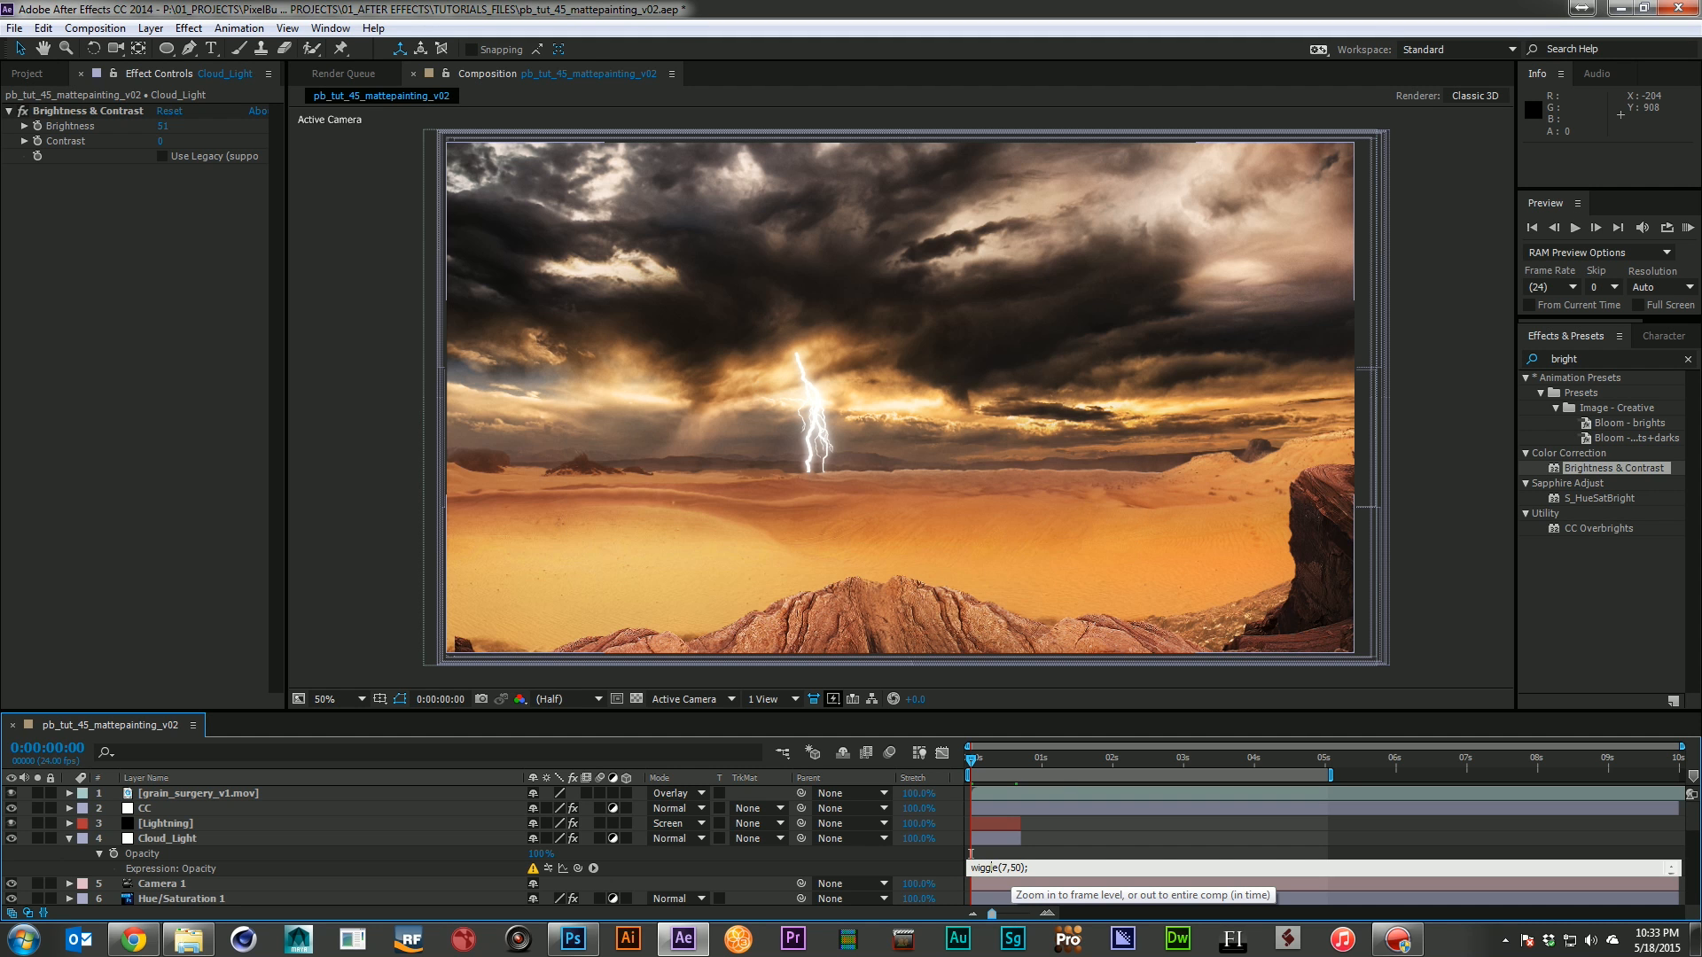
{"action": "left_click", "coordinate": [924, 863]}
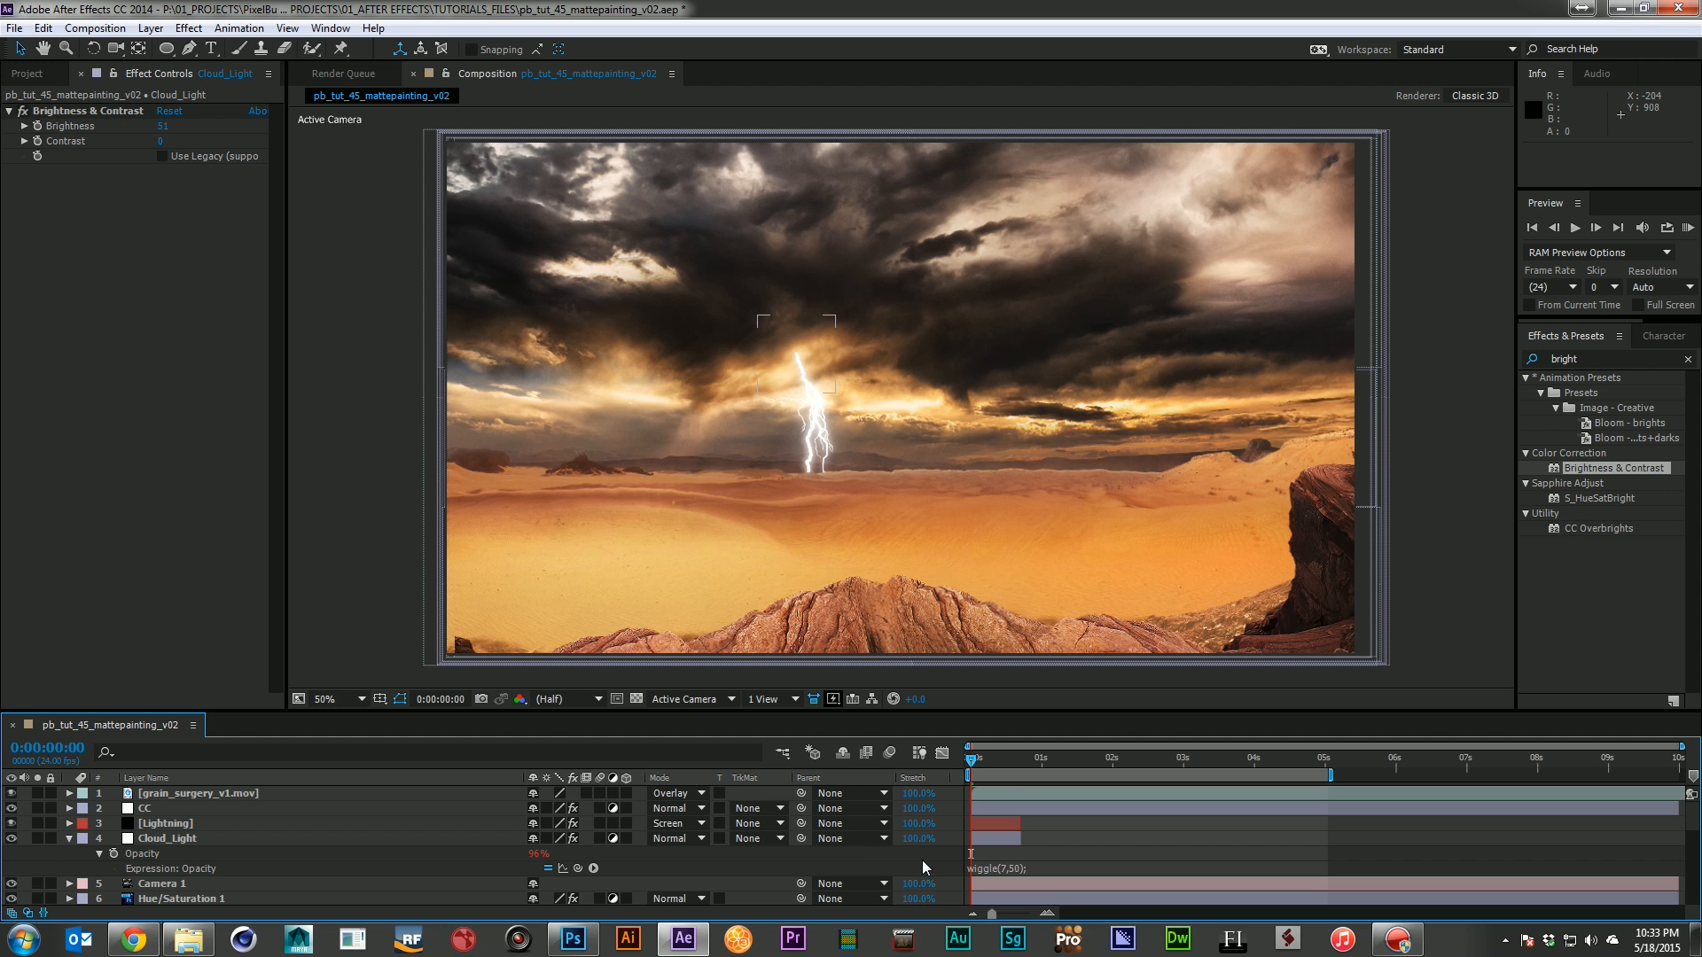
{"action": "key", "text": "KP_0"}
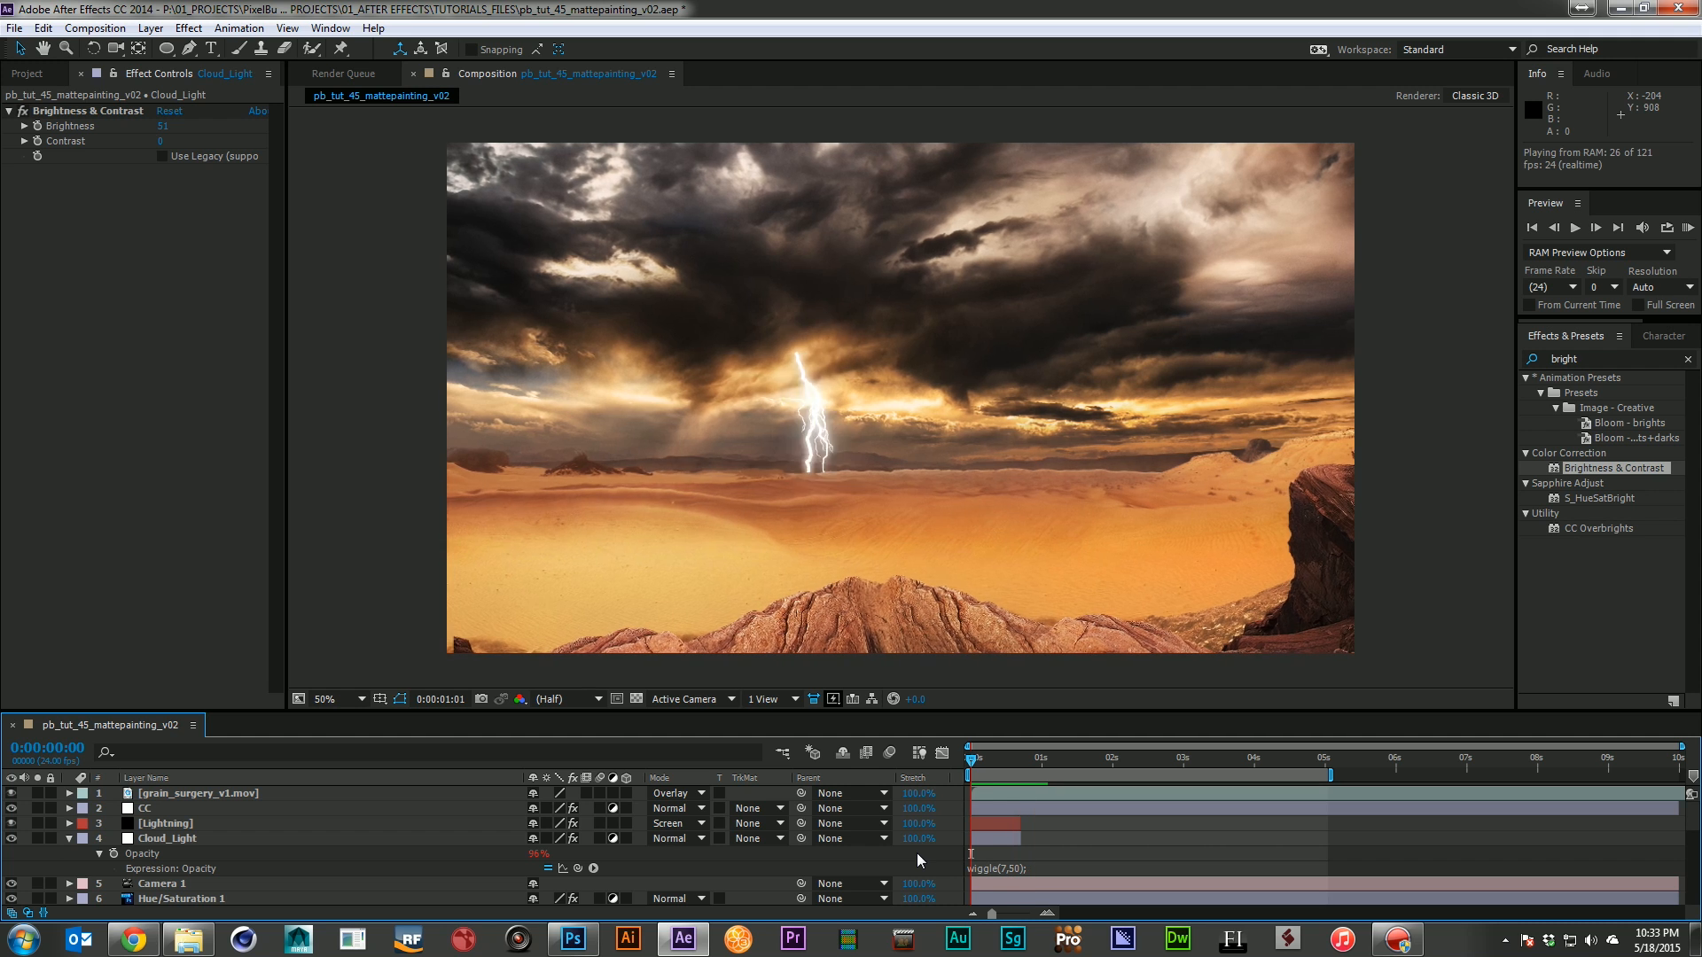
Change the Cloud_Light Opacity expression to wiggle(15,50); and preview the faster flicker
{"action": "left_click", "coordinate": [1019, 887]}
{"action": "left_click", "coordinate": [1015, 869]}
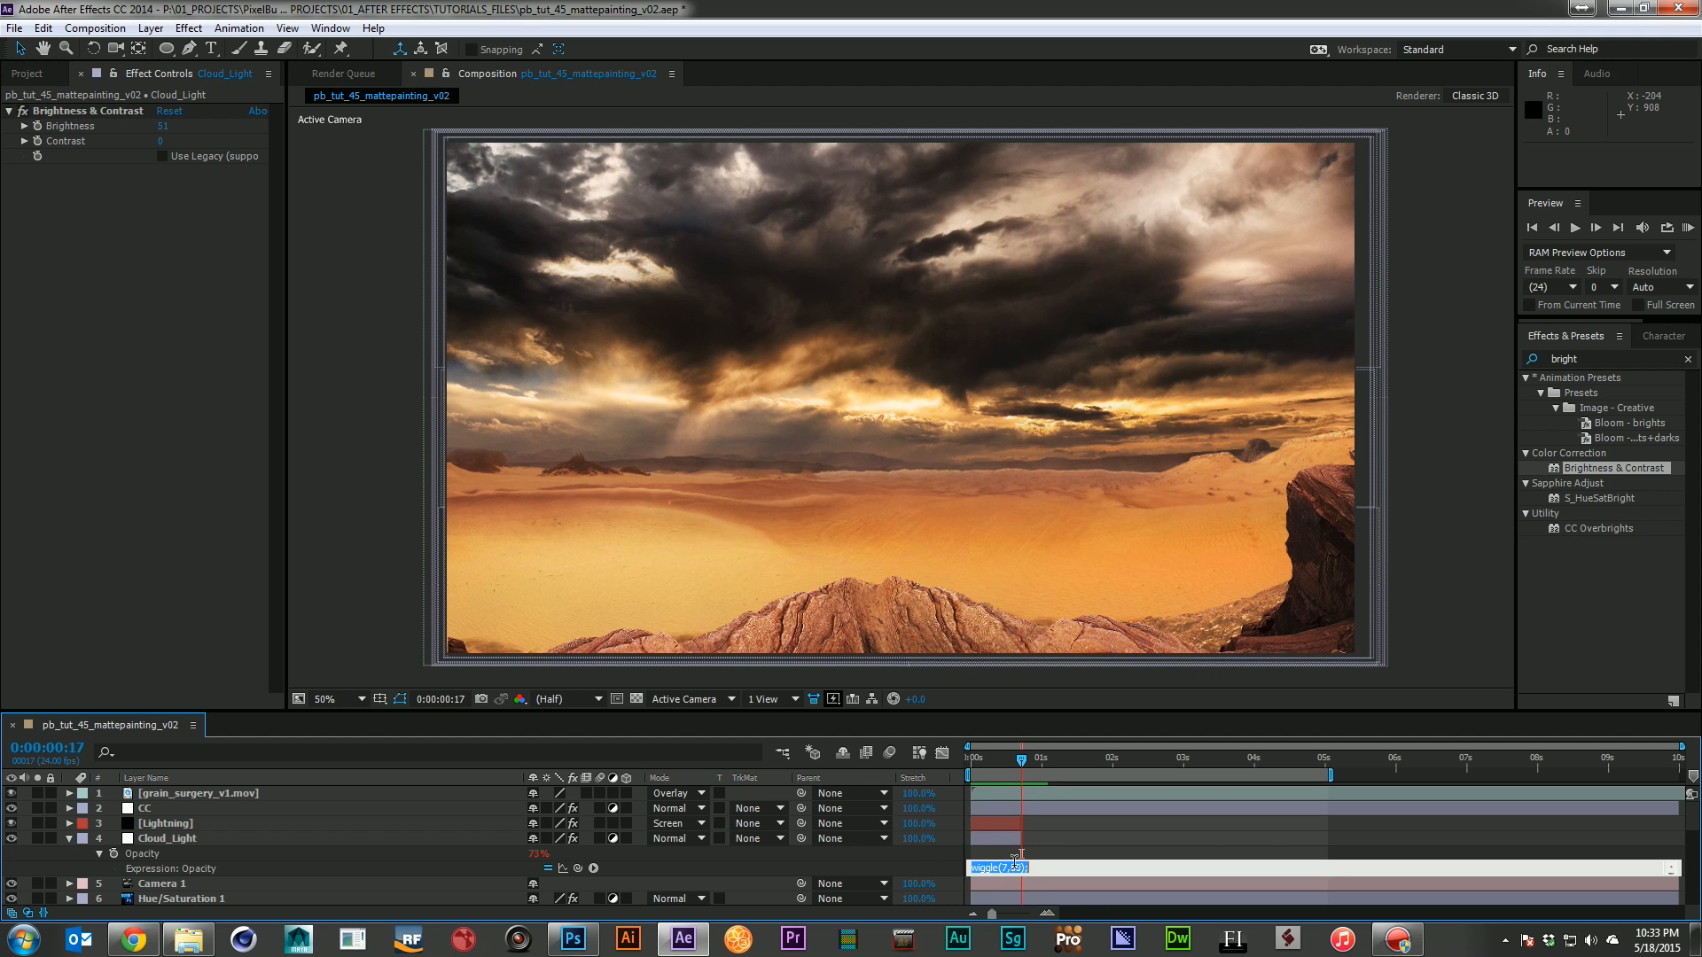
{"action": "key", "text": "BackSpace"}
{"action": "type", "text": "15"}
{"action": "left_click", "coordinate": [896, 858]}
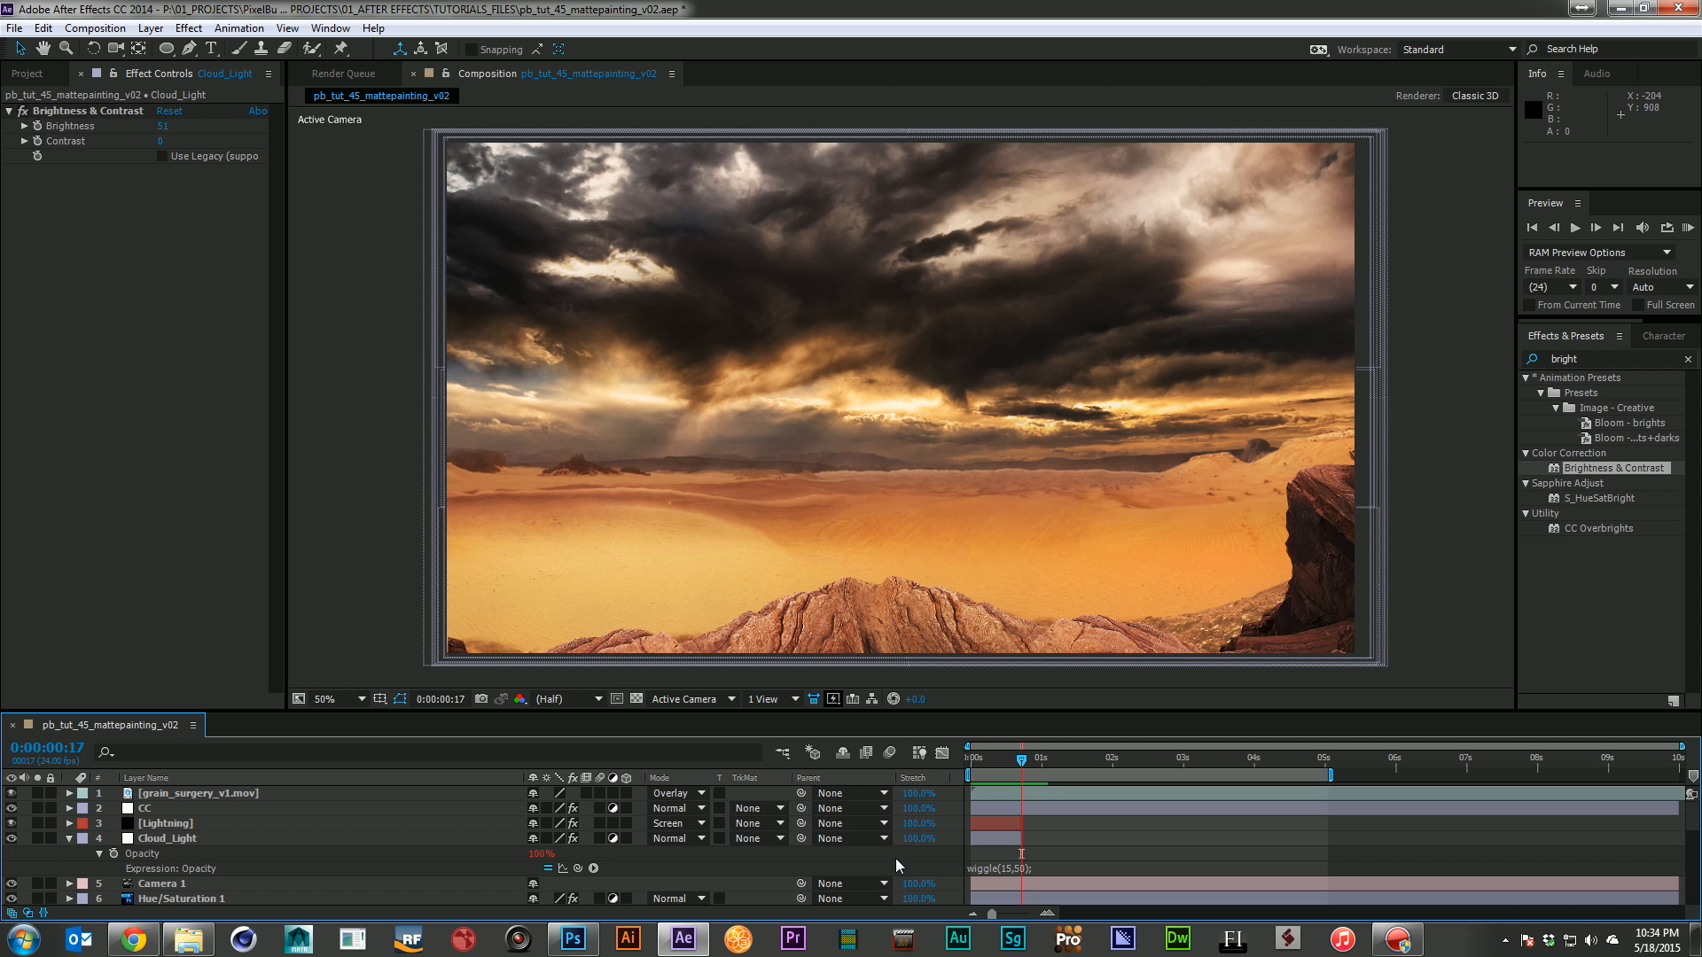
{"action": "key", "text": "KP_0"}
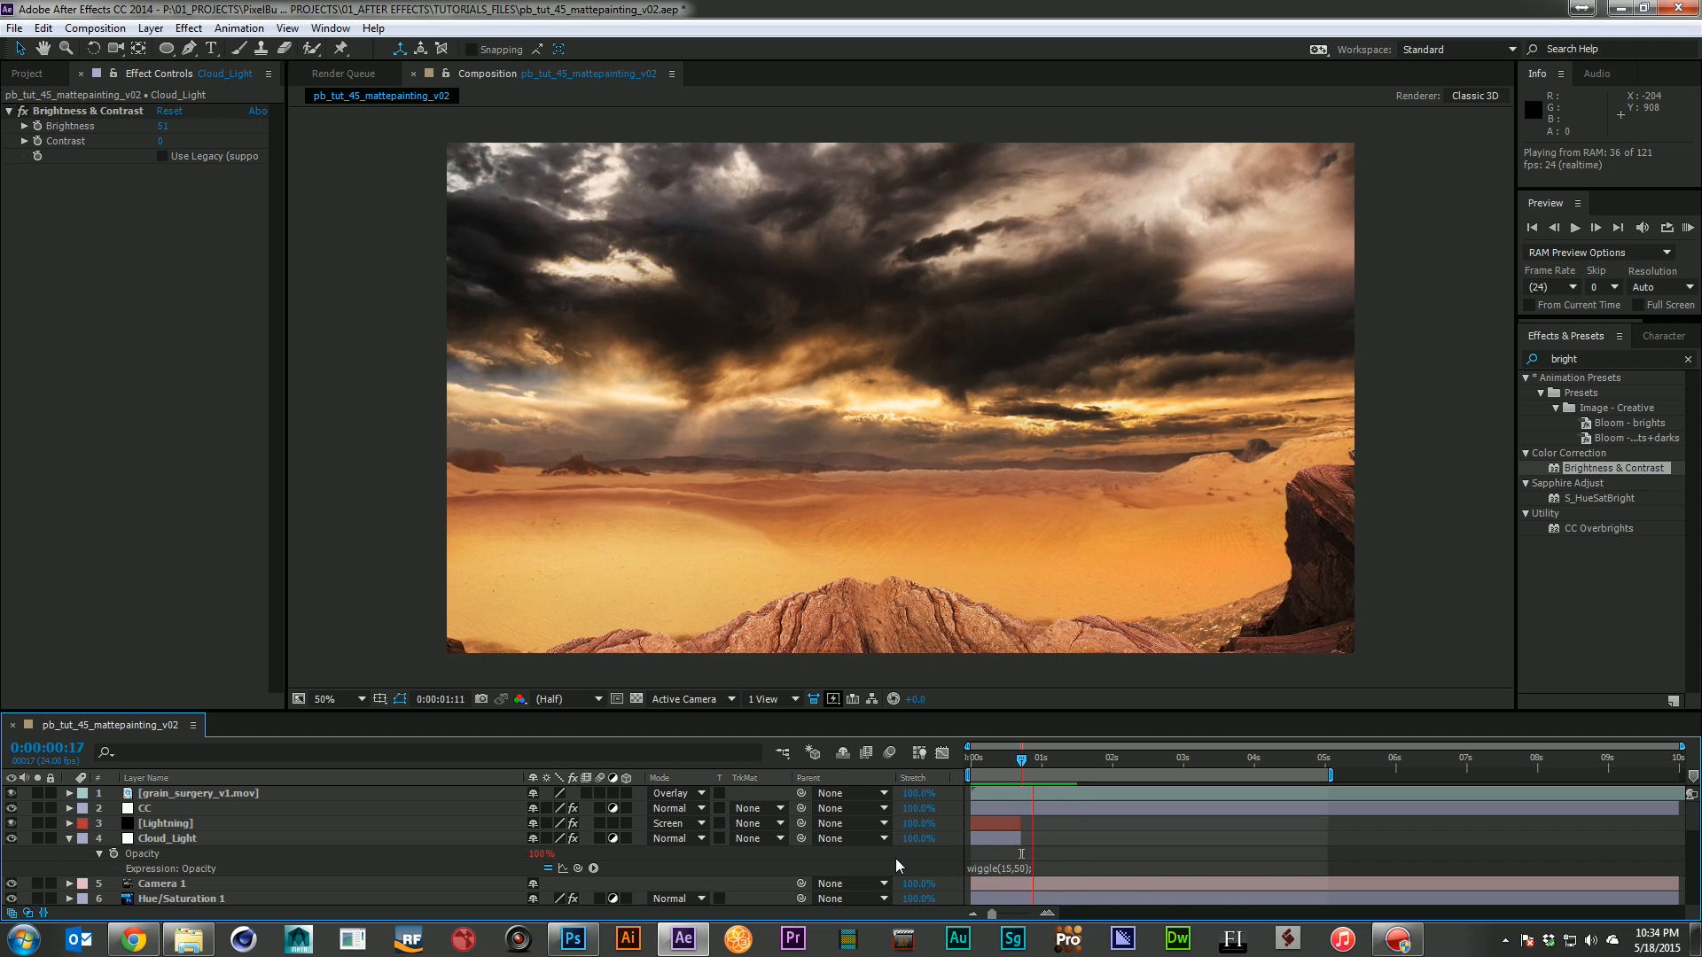
Duplicate the Lightning and Cloud_Light layers, stack both copies above the originals and shift them to start at 0:00:00:21
{"action": "left_click", "coordinate": [976, 821]}
{"action": "left_click", "coordinate": [993, 833]}
{"action": "left_click", "coordinate": [995, 826], "text": "shift"}
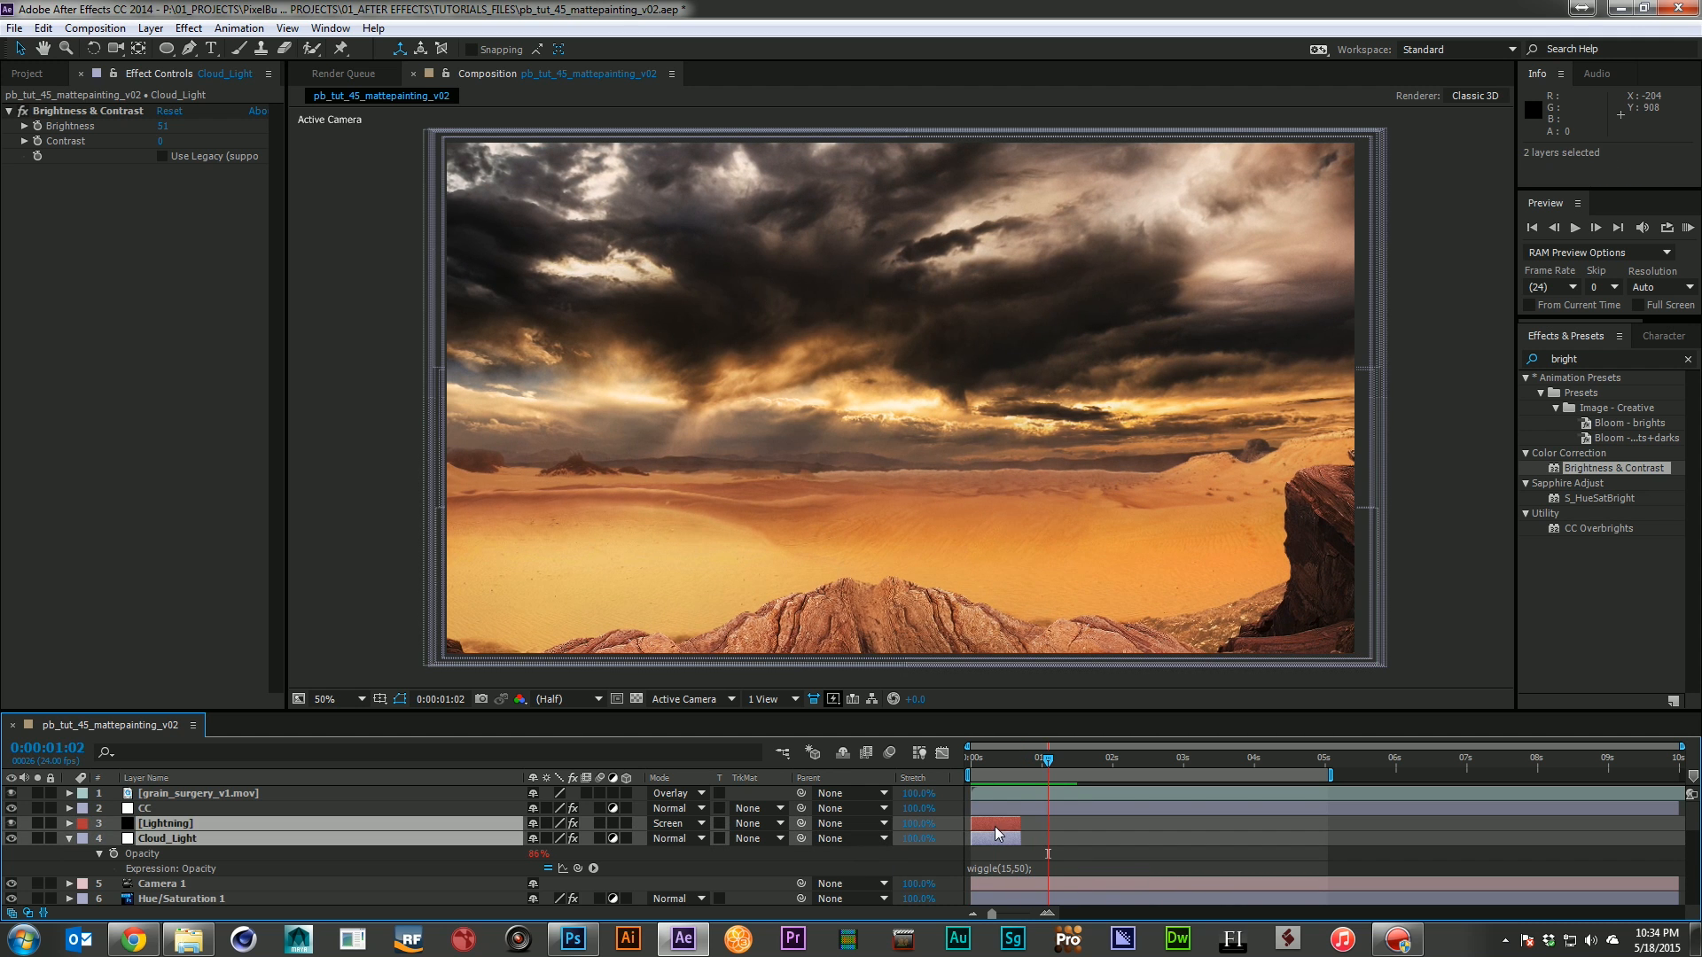
{"action": "left_click", "coordinate": [71, 840]}
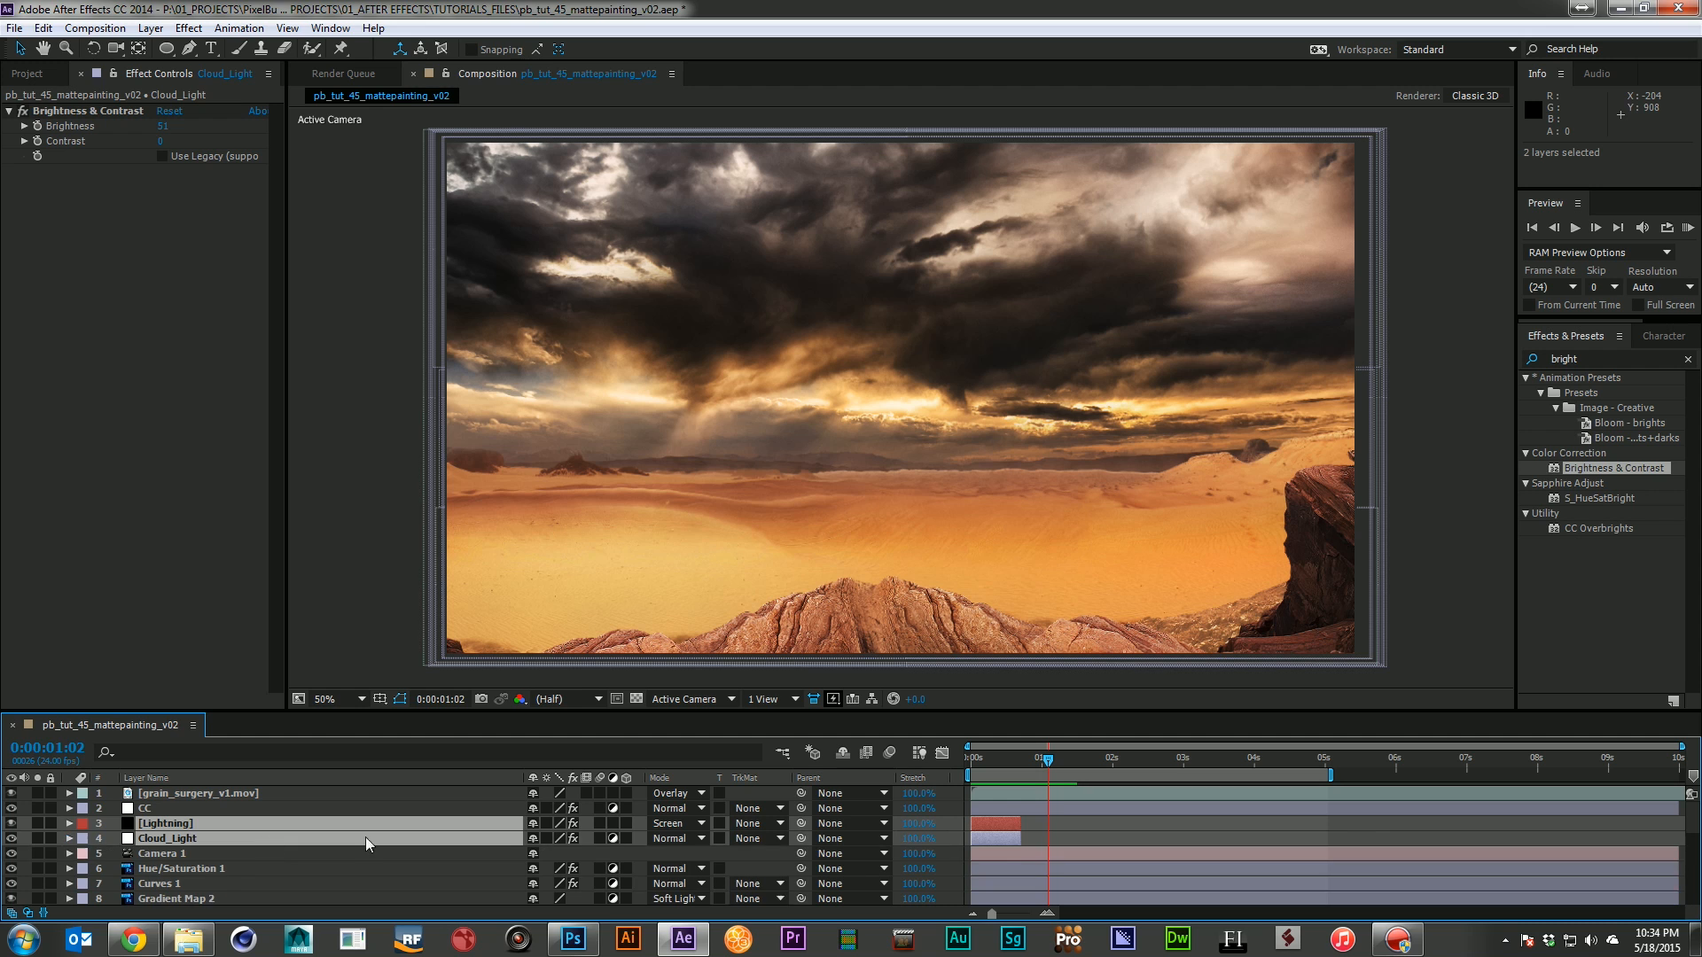
{"action": "key", "text": "ctrl+d"}
{"action": "left_click_drag", "start_coordinate": [278, 851], "coordinate": [286, 839]}
{"action": "left_click_drag", "start_coordinate": [1000, 831], "coordinate": [1067, 842]}
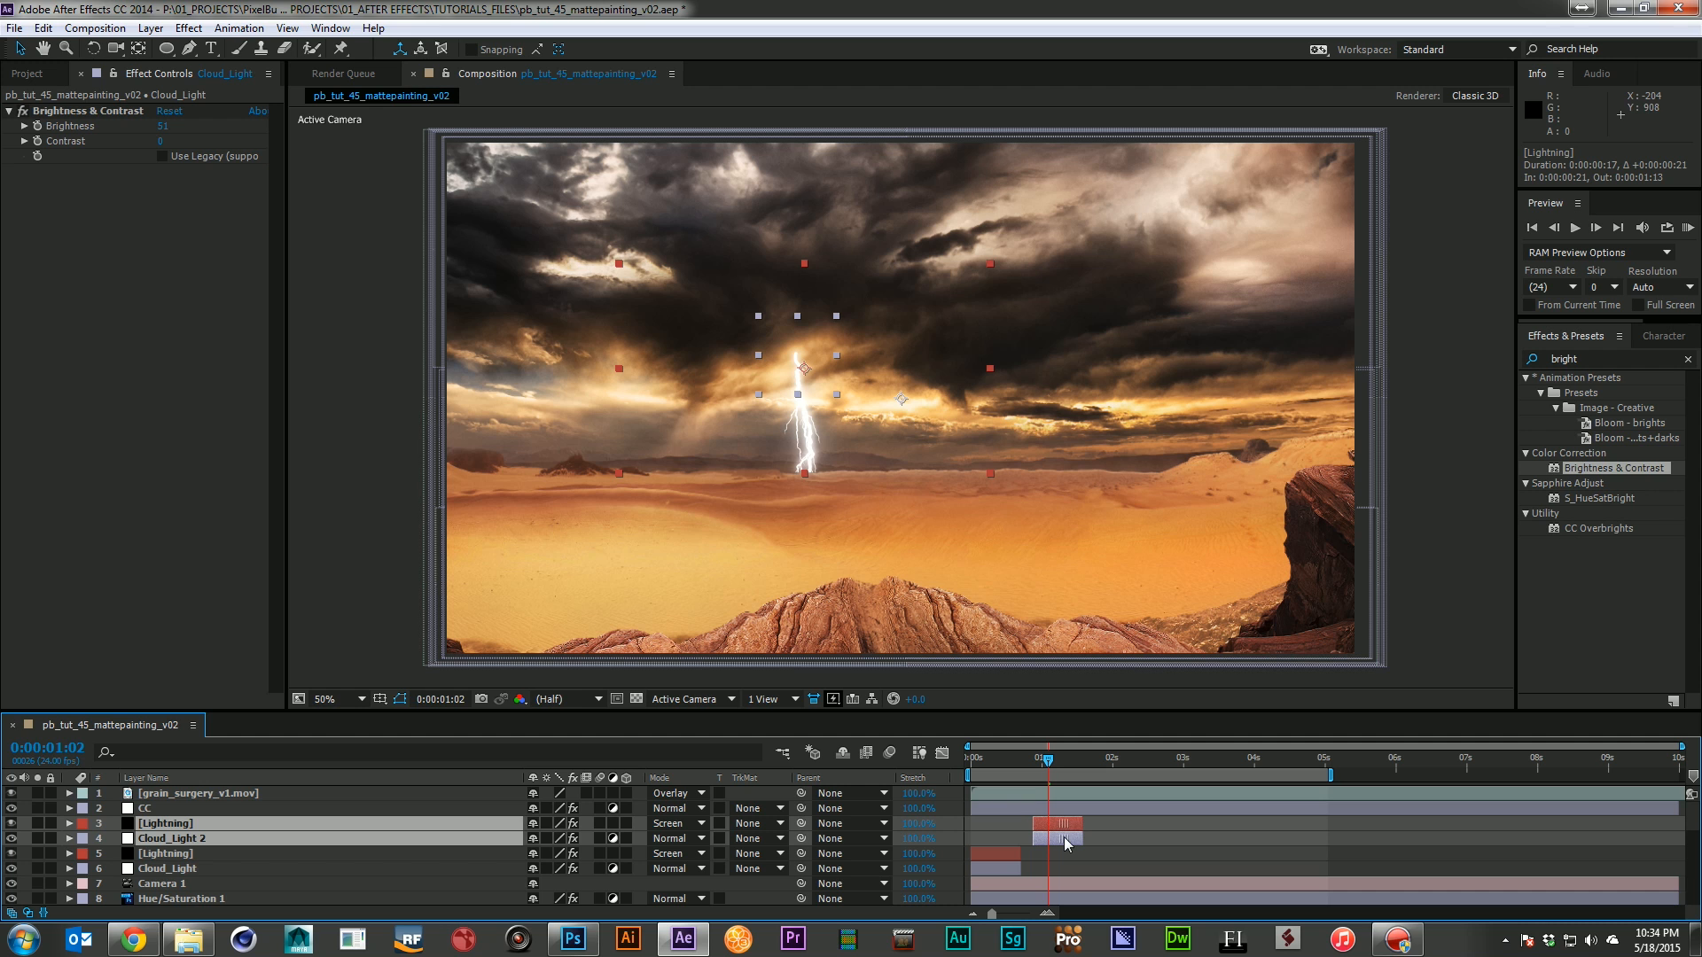
Move the duplicated pair 128 pixels right and relocate the copied bolt's Advanced Lightning origin to about 854.8, 623.3
{"action": "left_click_drag", "start_coordinate": [862, 392], "coordinate": [920, 400]}
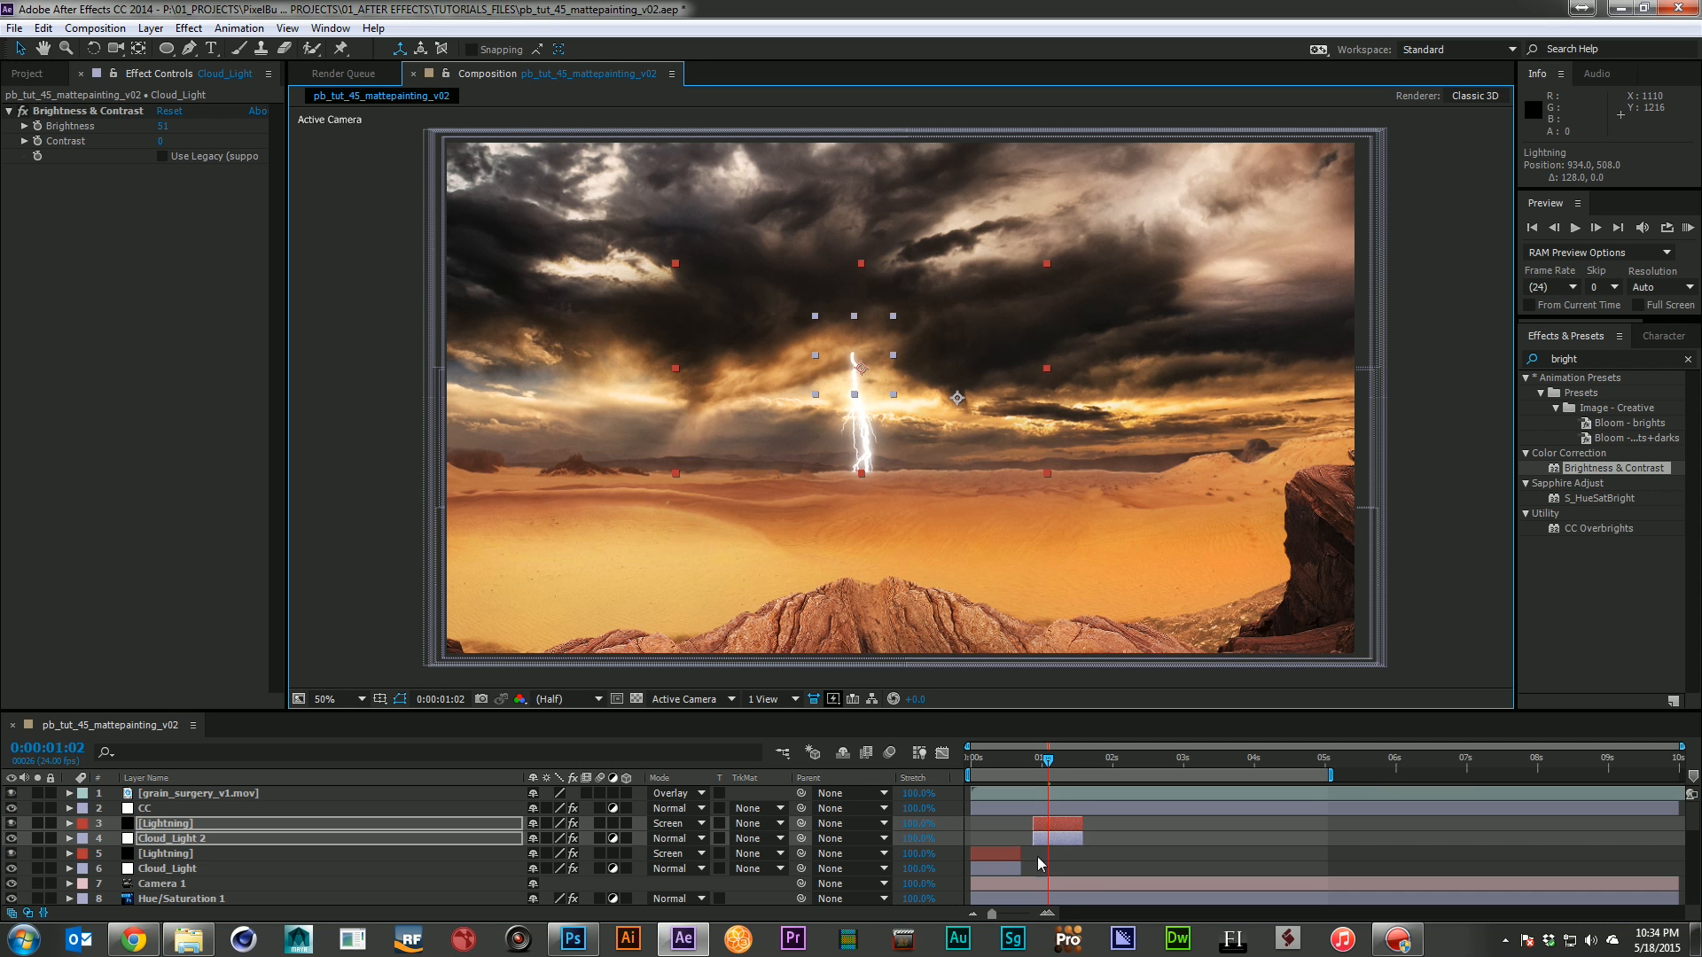
{"action": "left_click", "coordinate": [1063, 826]}
{"action": "left_click", "coordinate": [89, 111]}
{"action": "left_click", "coordinate": [82, 111]}
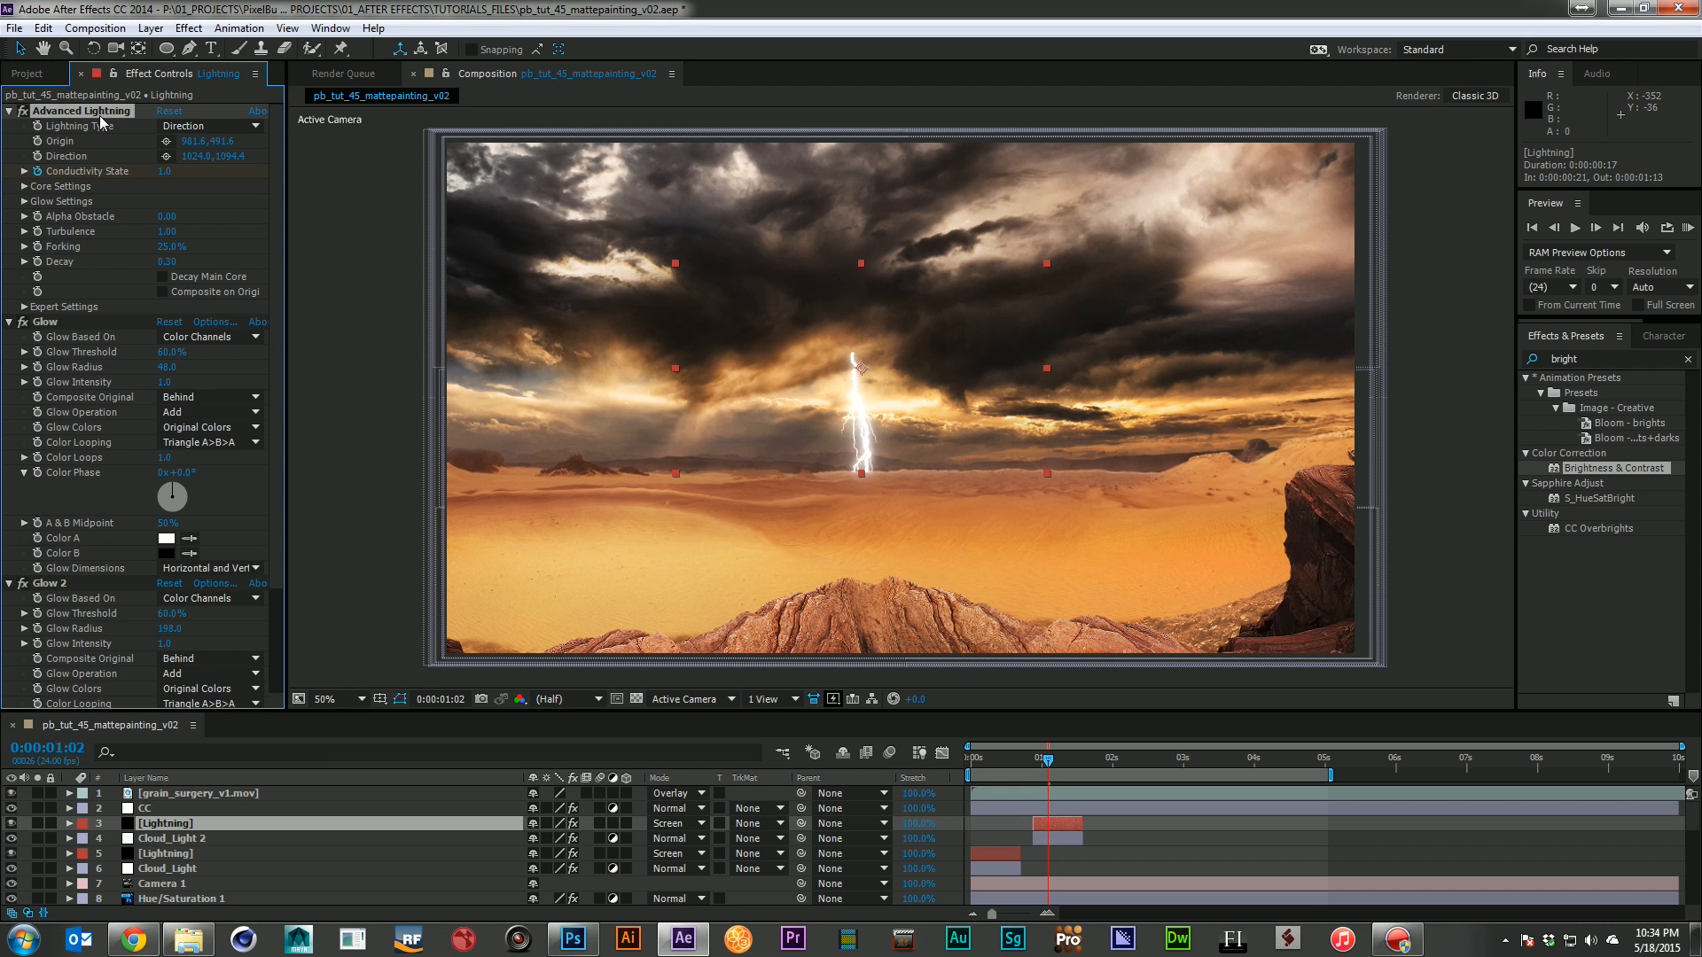
{"action": "left_click_drag", "start_coordinate": [851, 339], "coordinate": [830, 377]}
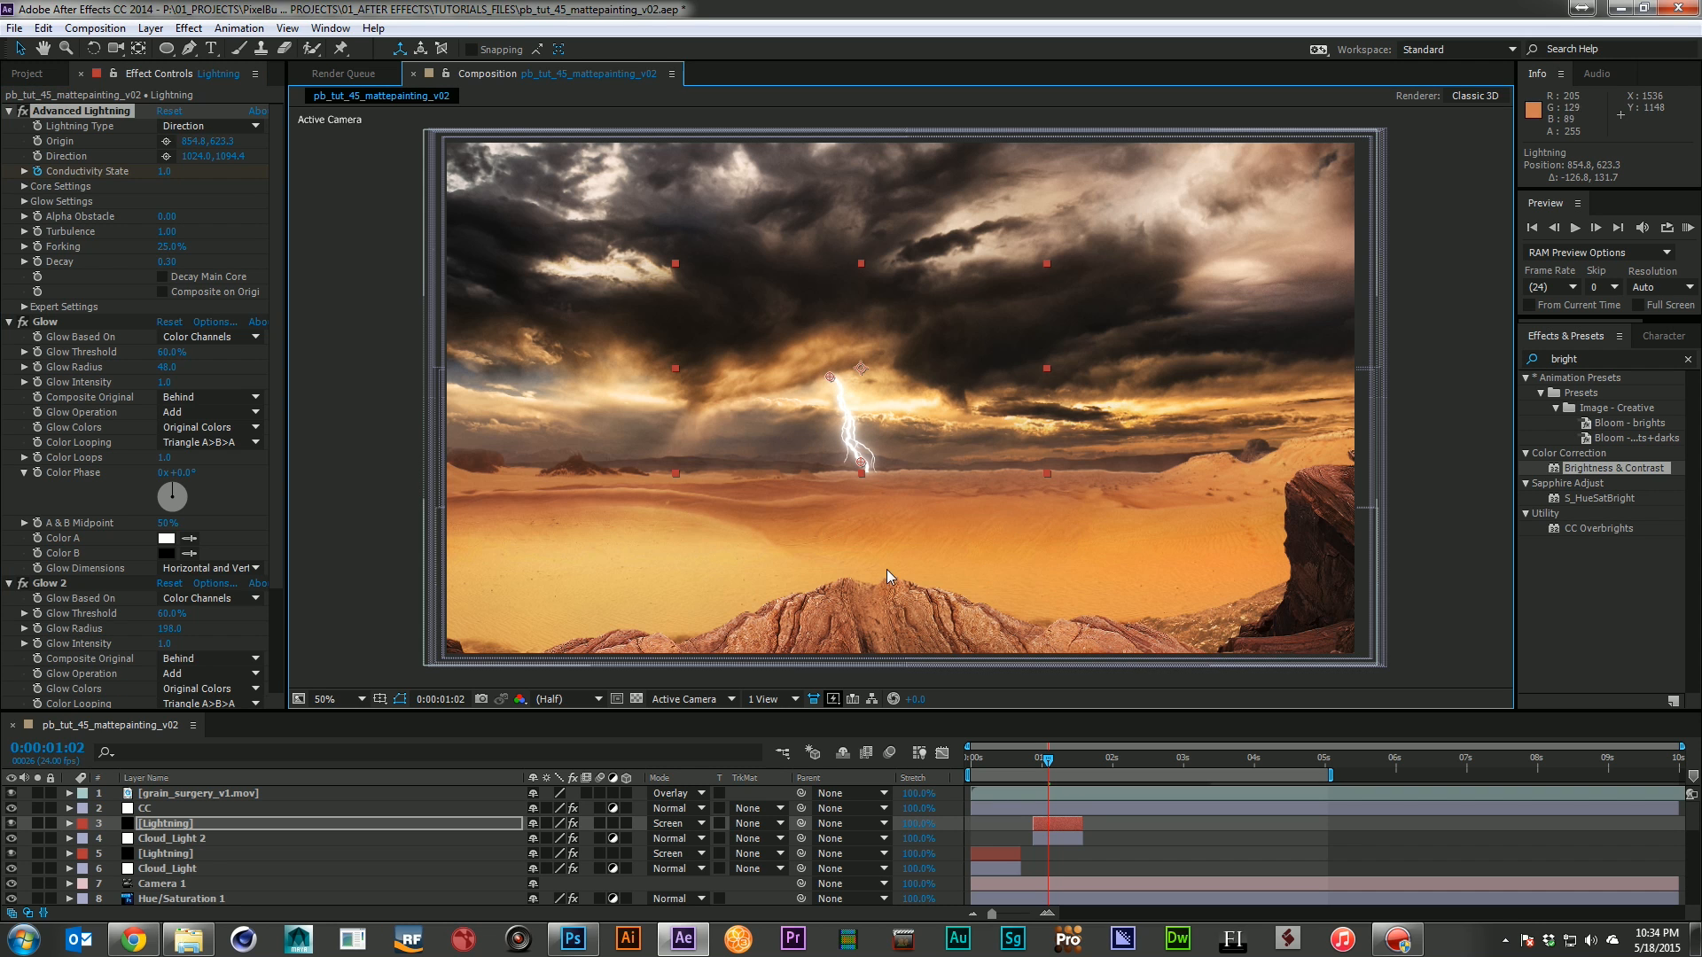
Move the Cloud_Light 2 mask about 56 pixels left and 46 pixels down over the second bolt's top, and preview both strikes
{"action": "left_click", "coordinate": [1068, 839]}
{"action": "double_click", "coordinate": [853, 317]}
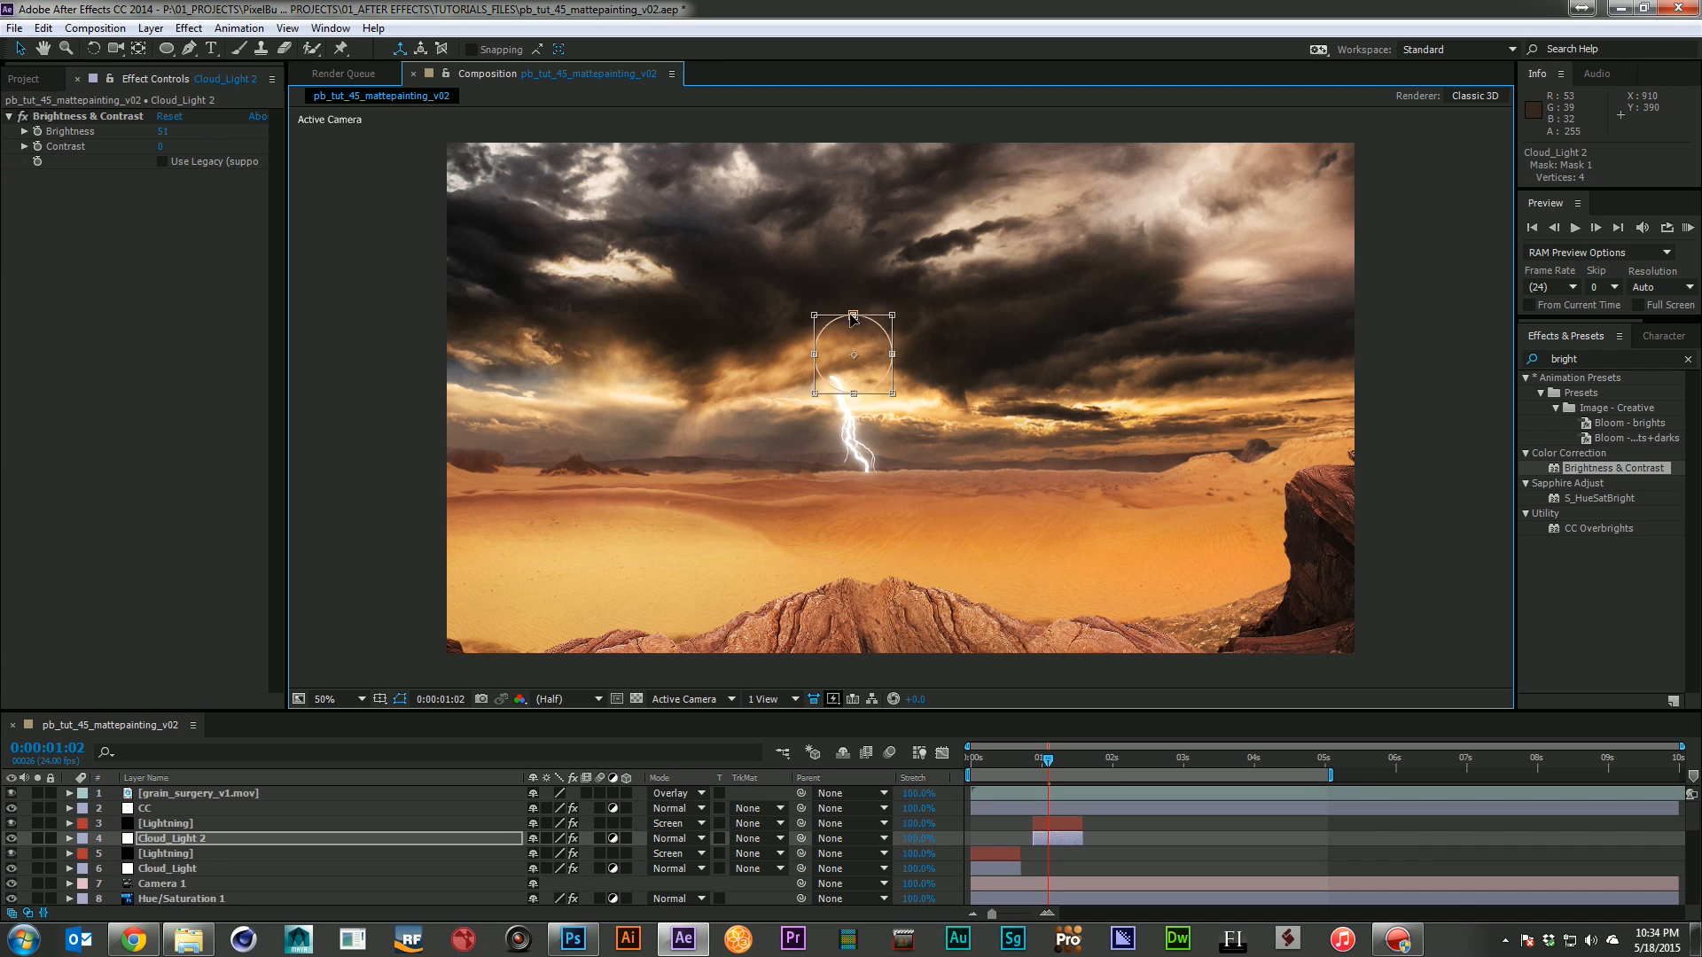
{"action": "left_click_drag", "start_coordinate": [874, 356], "coordinate": [850, 379]}
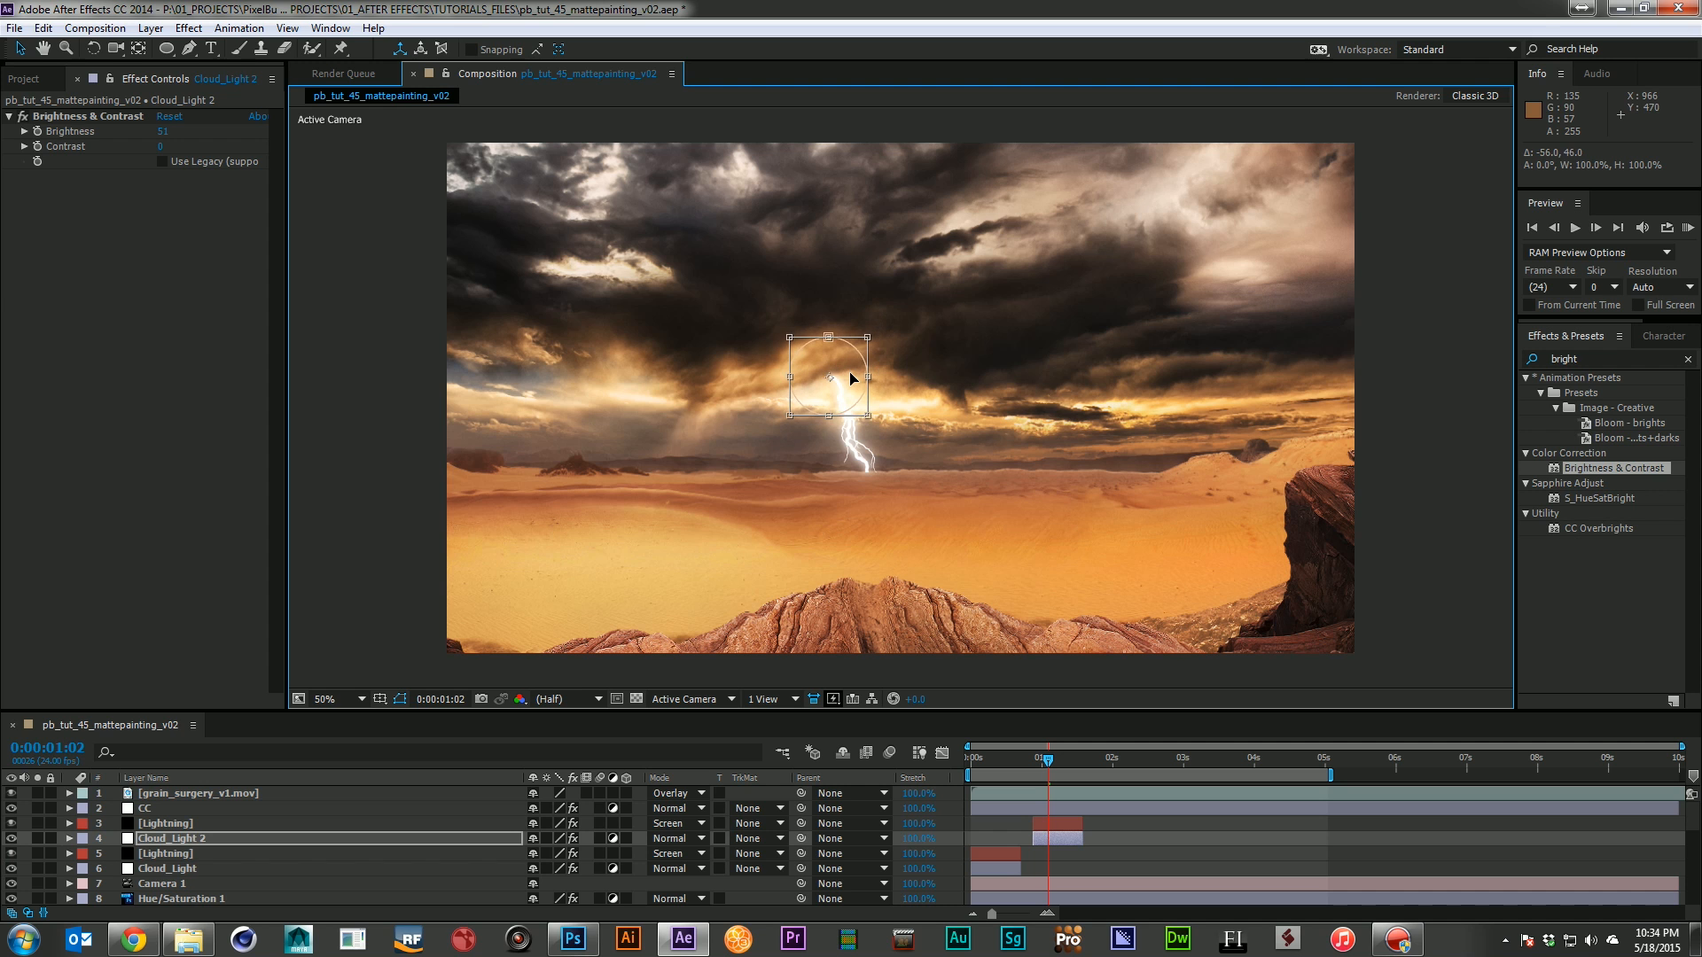
{"action": "left_click", "coordinate": [1132, 858]}
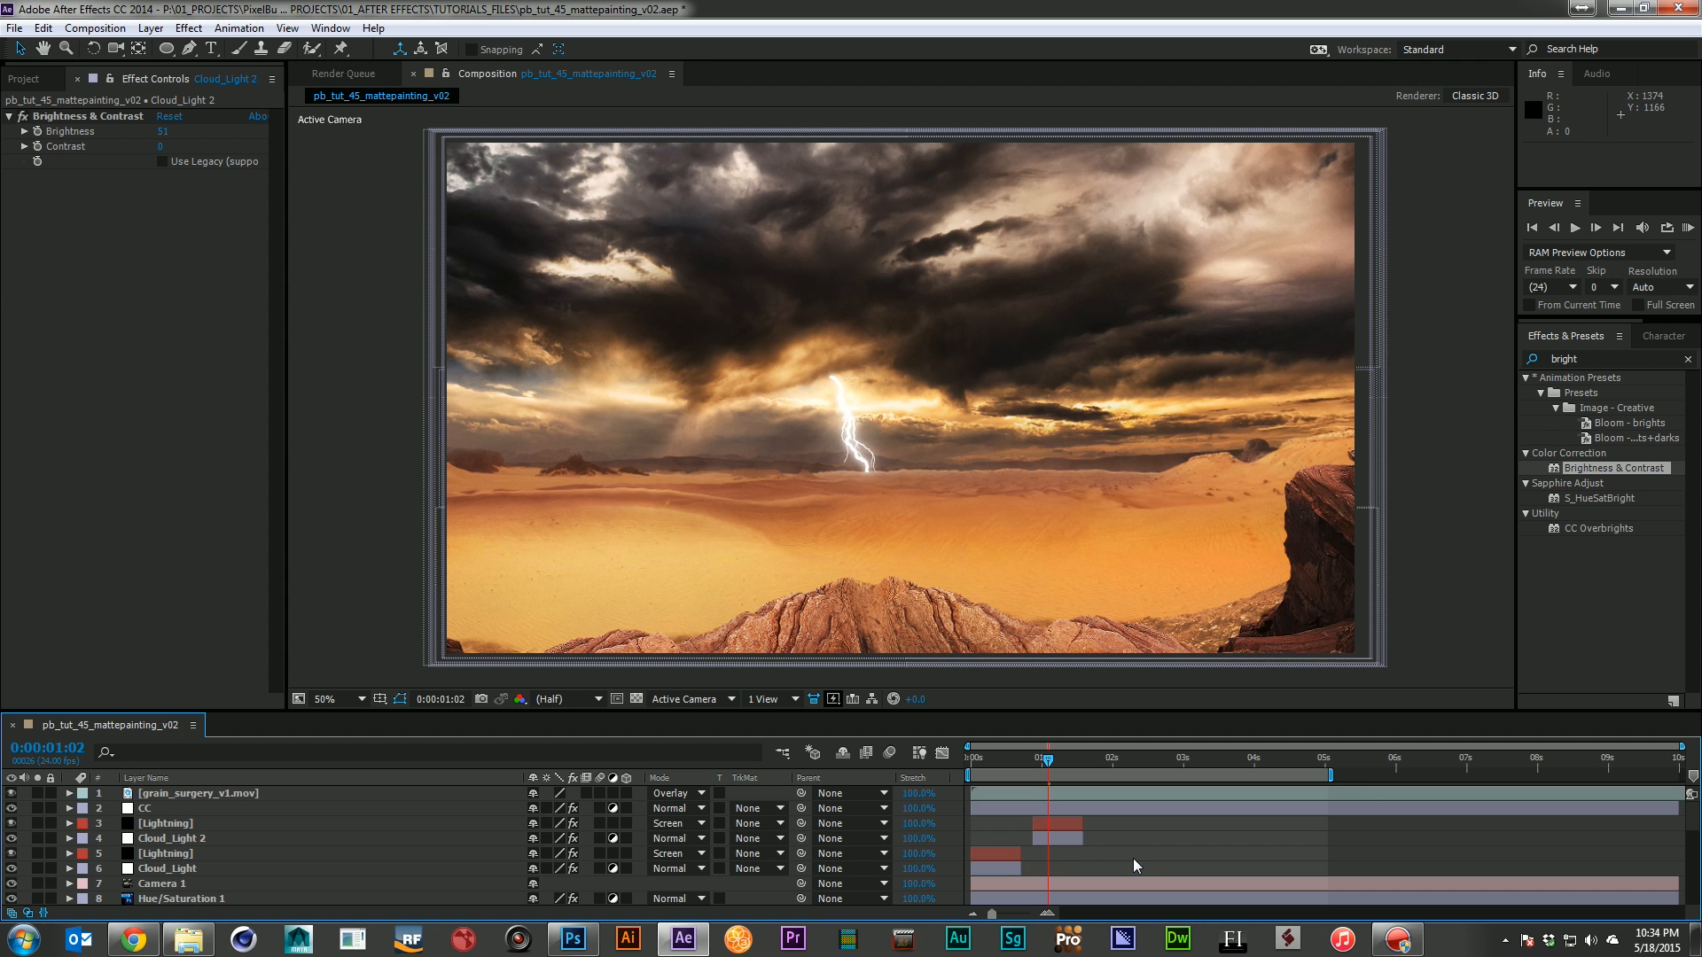
{"action": "key", "text": "KP_0"}
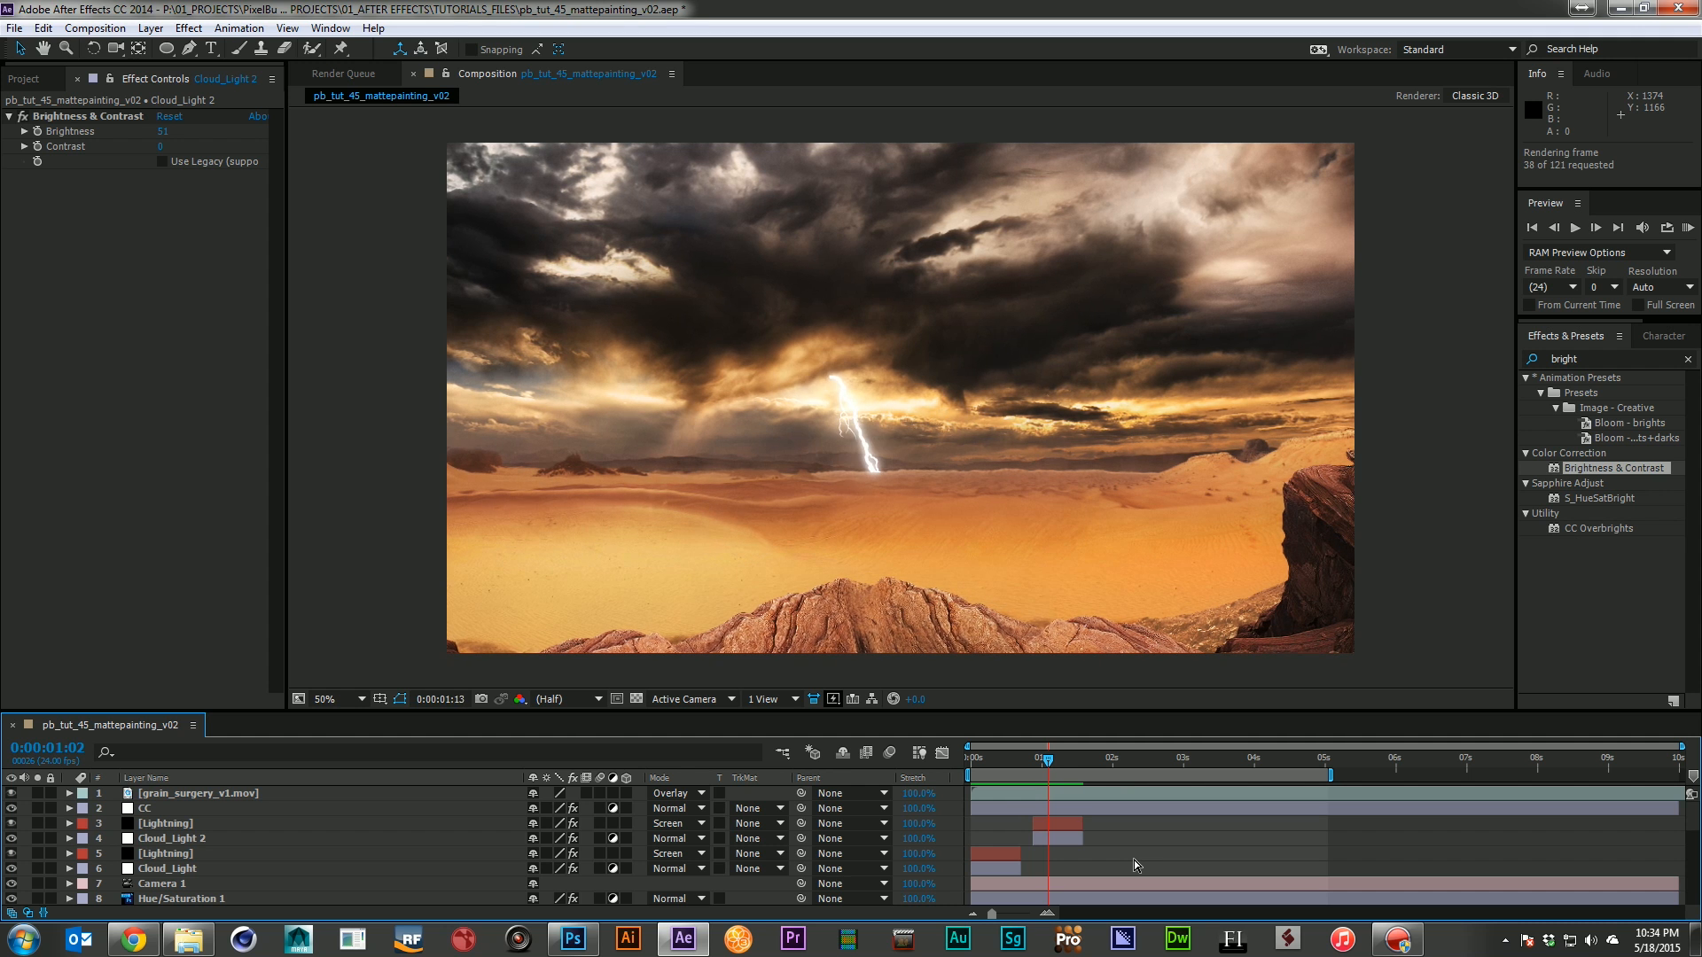
{"action": "key", "text": "space"}
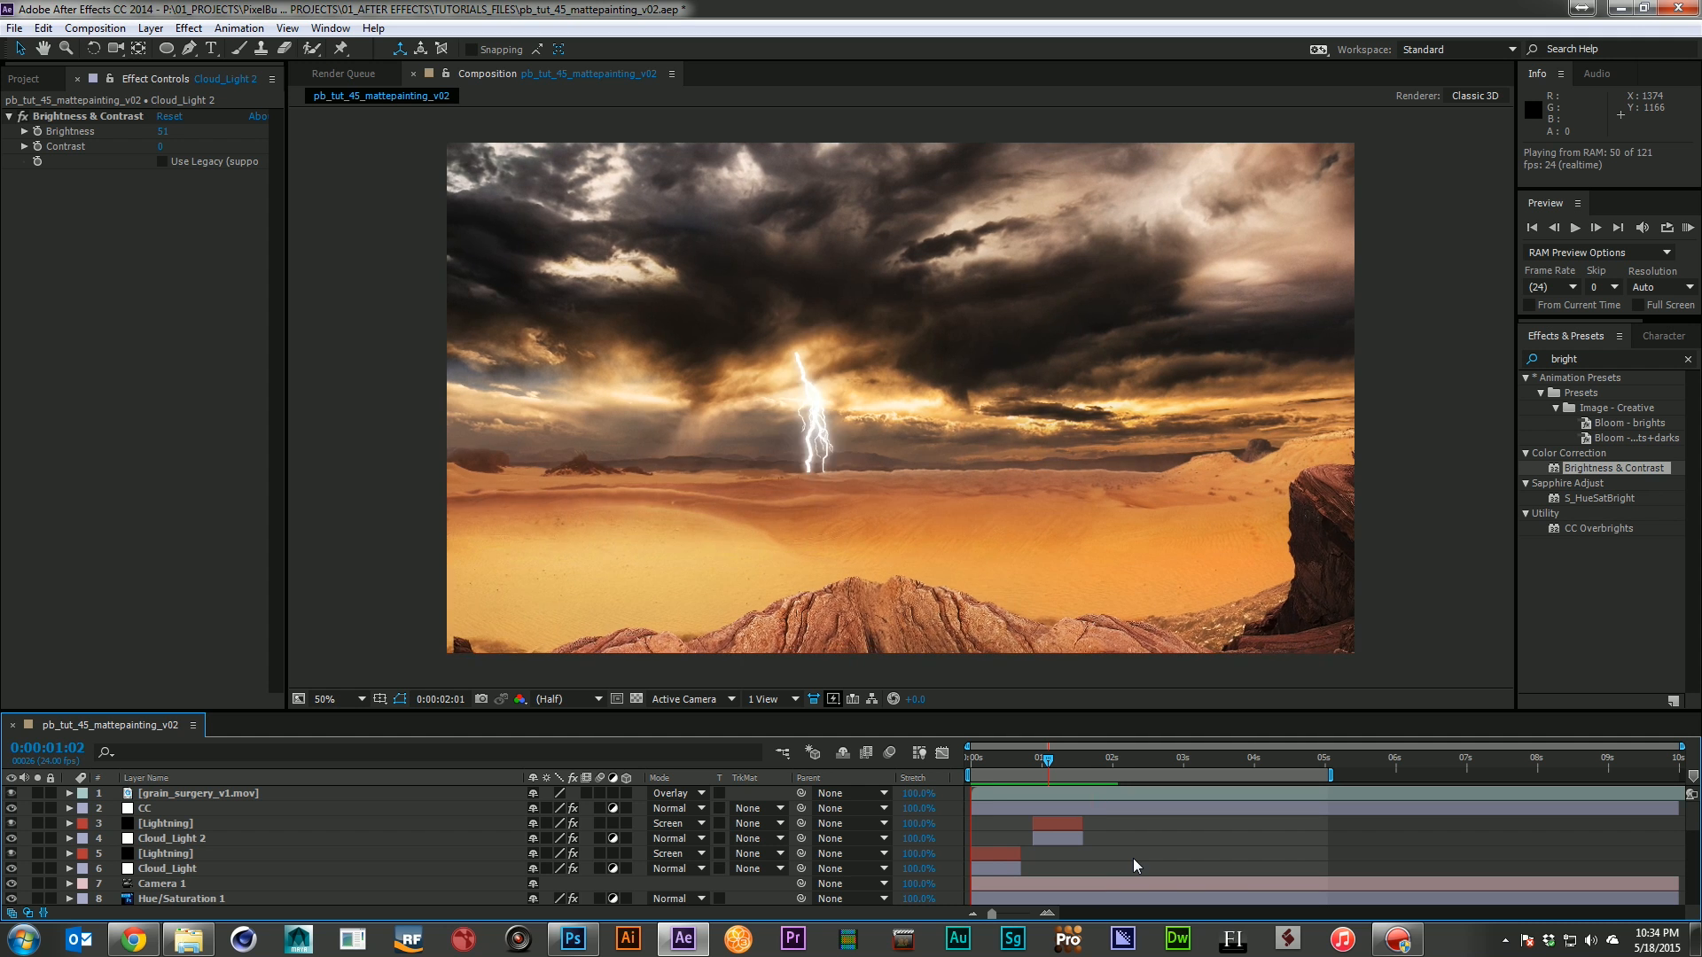
Duplicate the second Lightning and Cloud_Light 2 pair, stack the copies together above it and shift them to start at 0:00:01:23
{"action": "left_click", "coordinate": [1069, 824]}
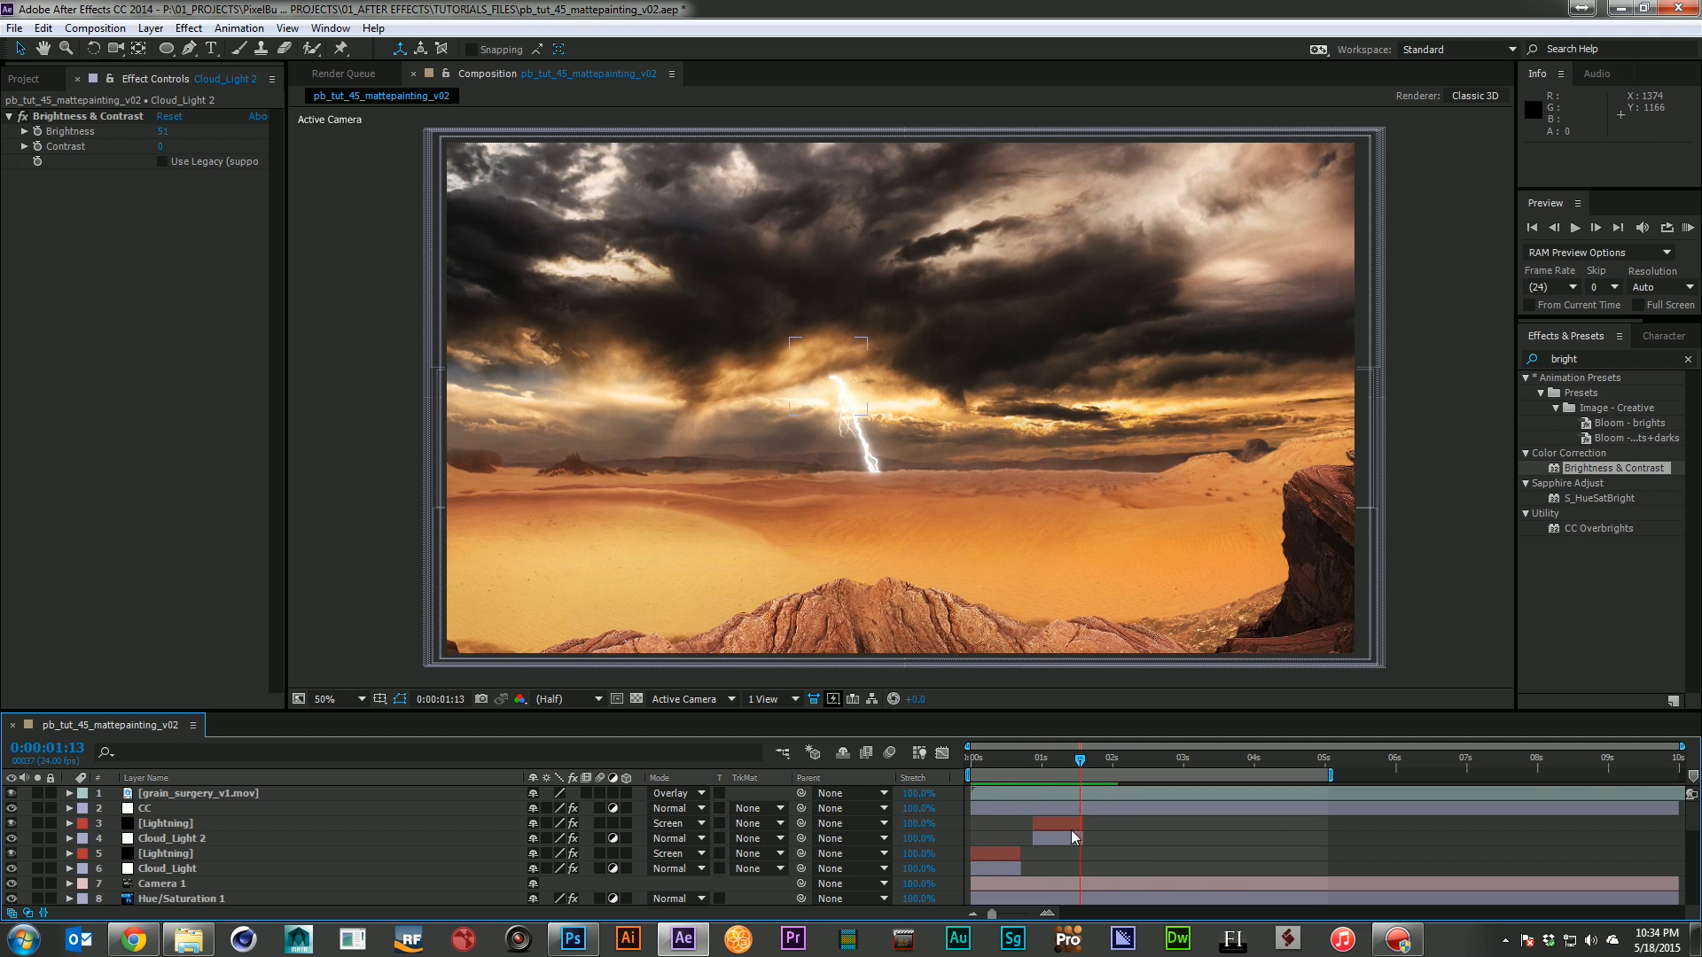
{"action": "left_click", "coordinate": [1062, 838], "text": "shift"}
{"action": "key", "text": "ctrl+d"}
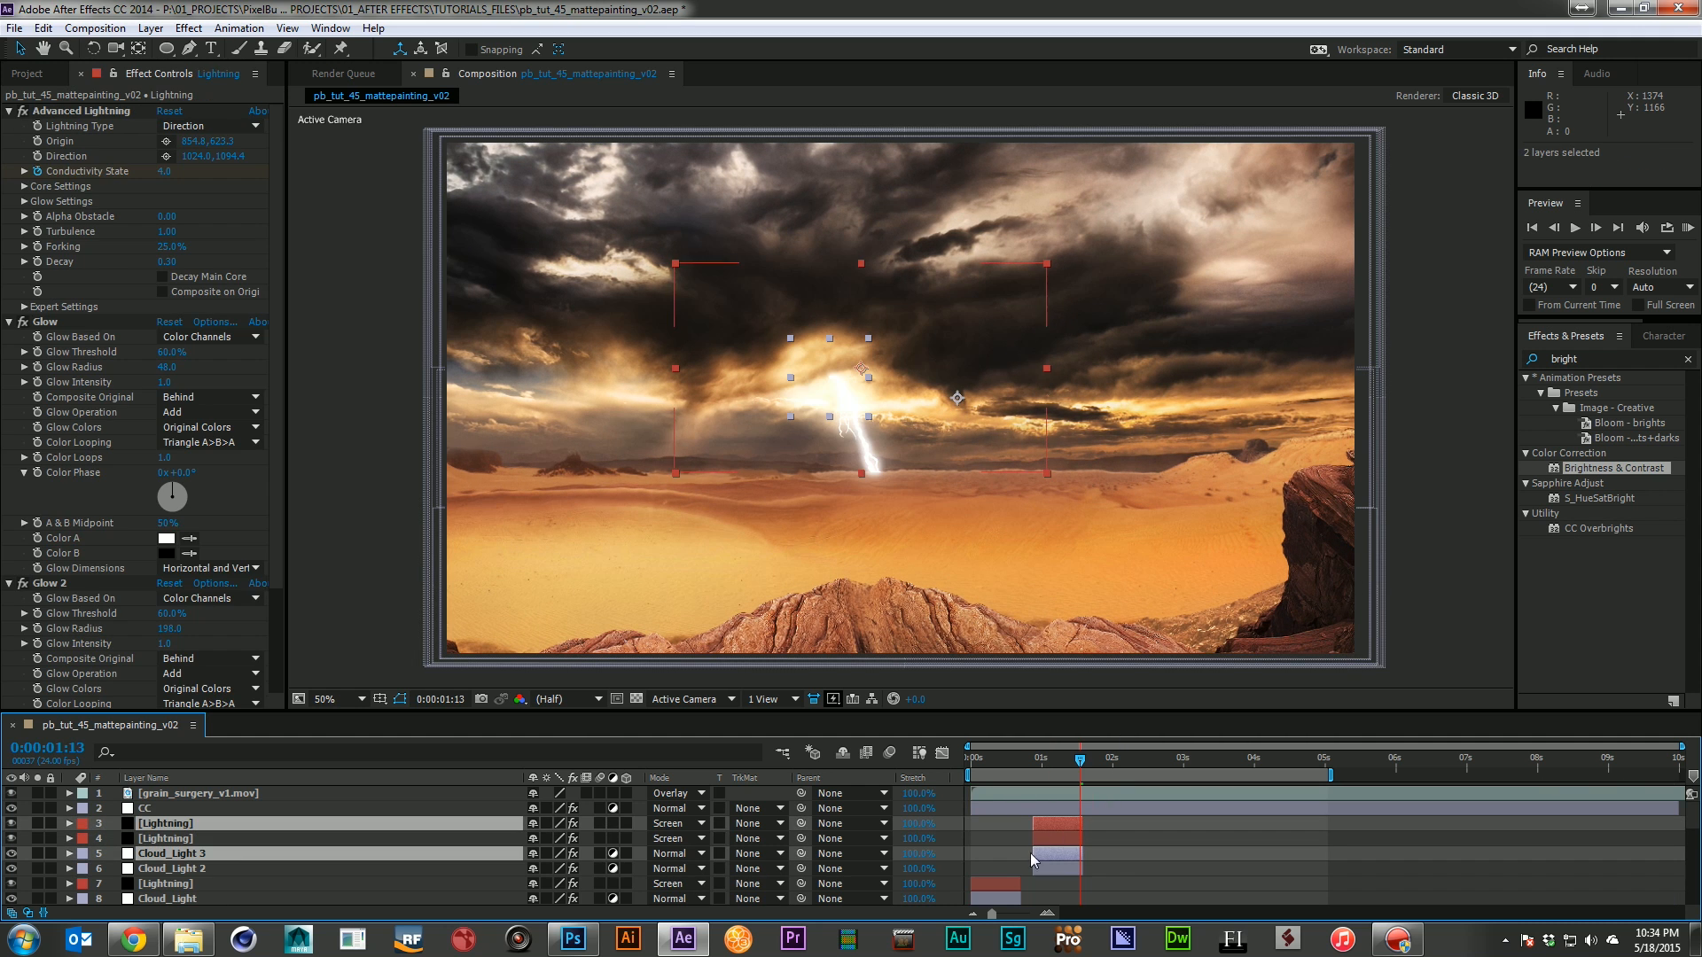
{"action": "left_click_drag", "start_coordinate": [231, 860], "coordinate": [236, 833]}
{"action": "left_click_drag", "start_coordinate": [1054, 819], "coordinate": [1143, 831]}
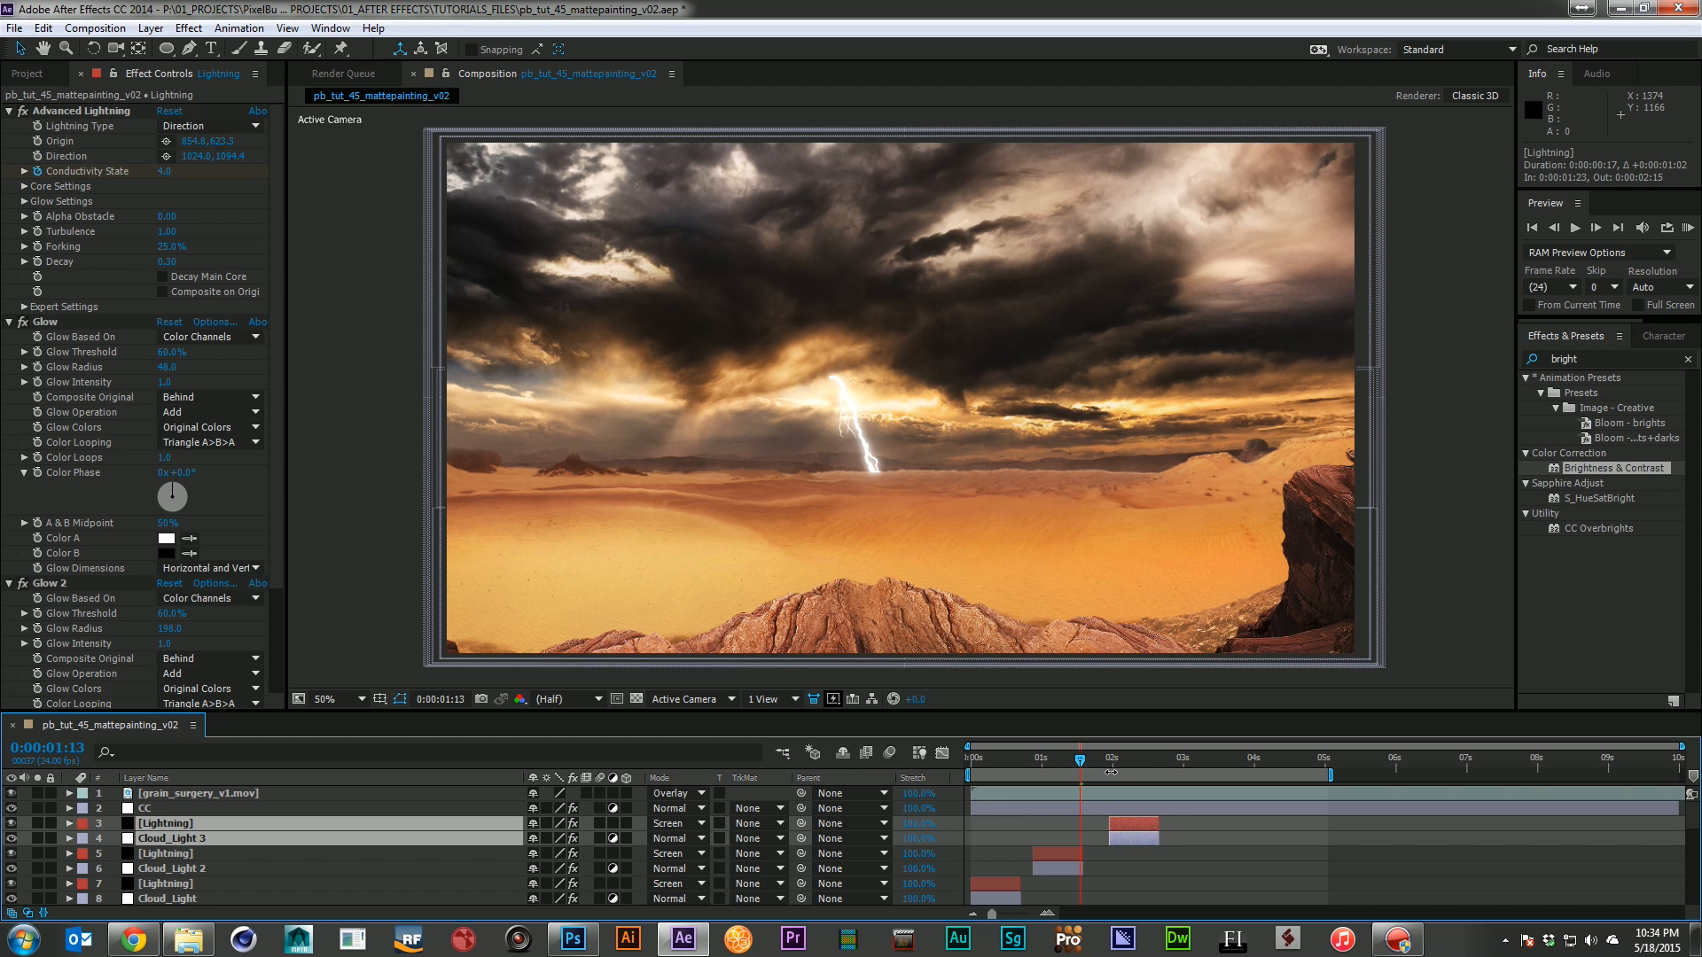
At 0:00:02:06, move the third bolt's origin to about 1332.8, 667.2 and shift it together with Cloud_Light 3 to the right
{"action": "left_click", "coordinate": [1128, 755]}
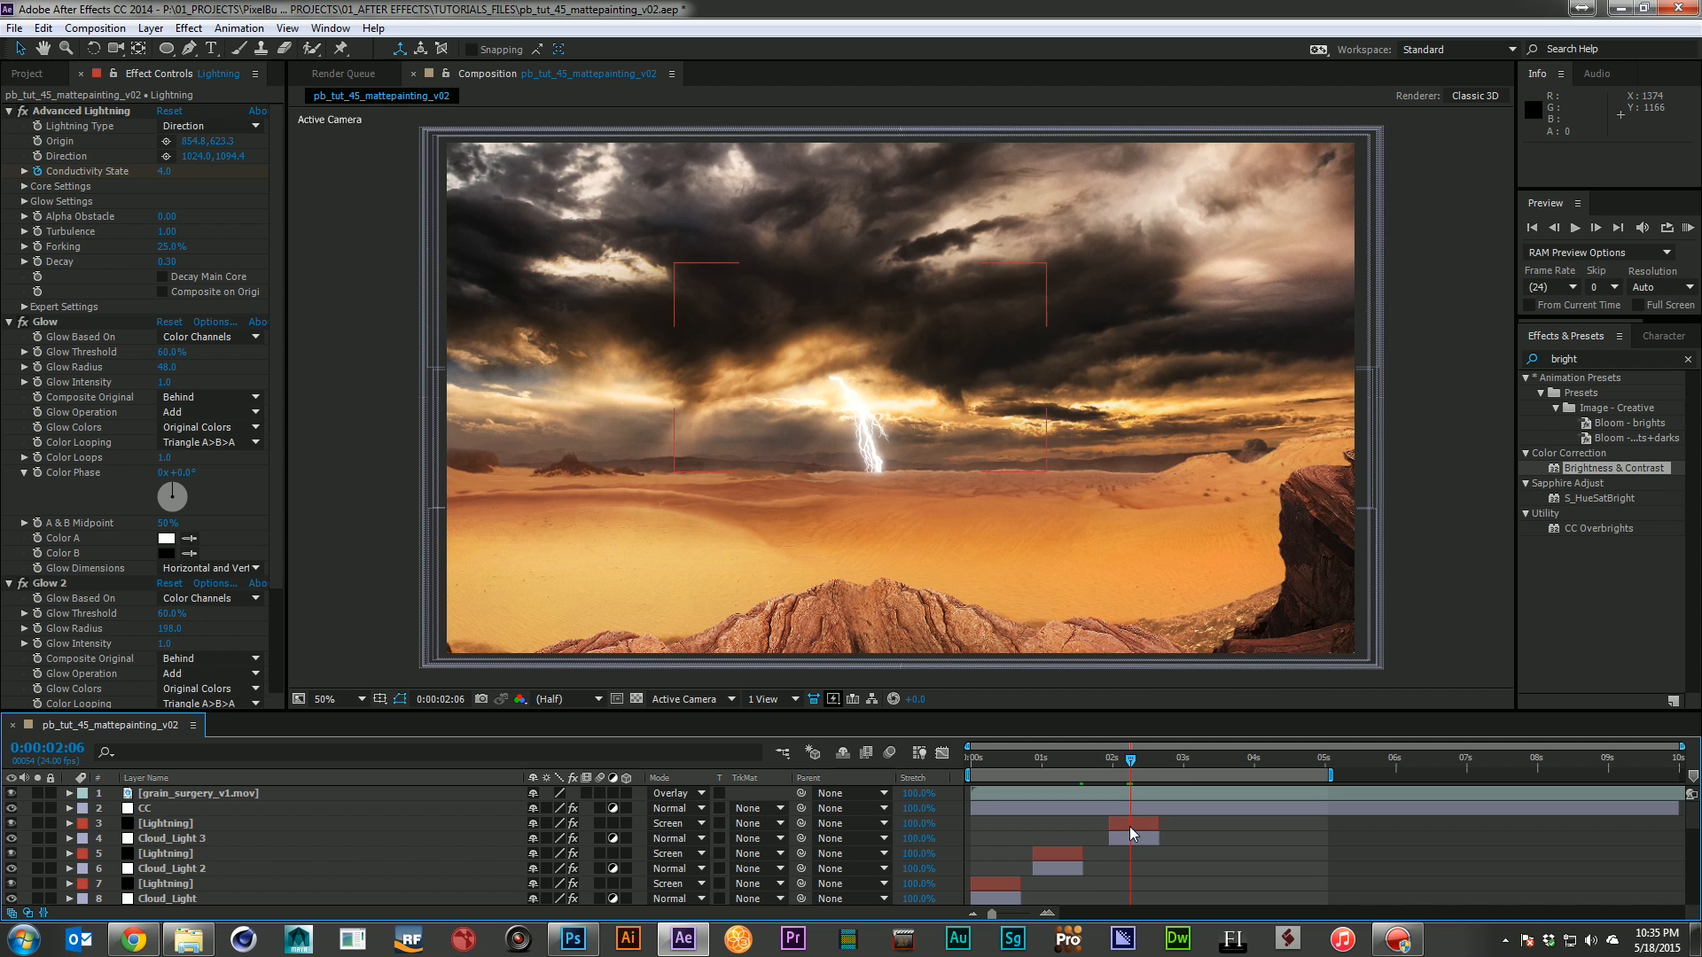
{"action": "left_click", "coordinate": [1129, 827]}
{"action": "left_click", "coordinate": [80, 111]}
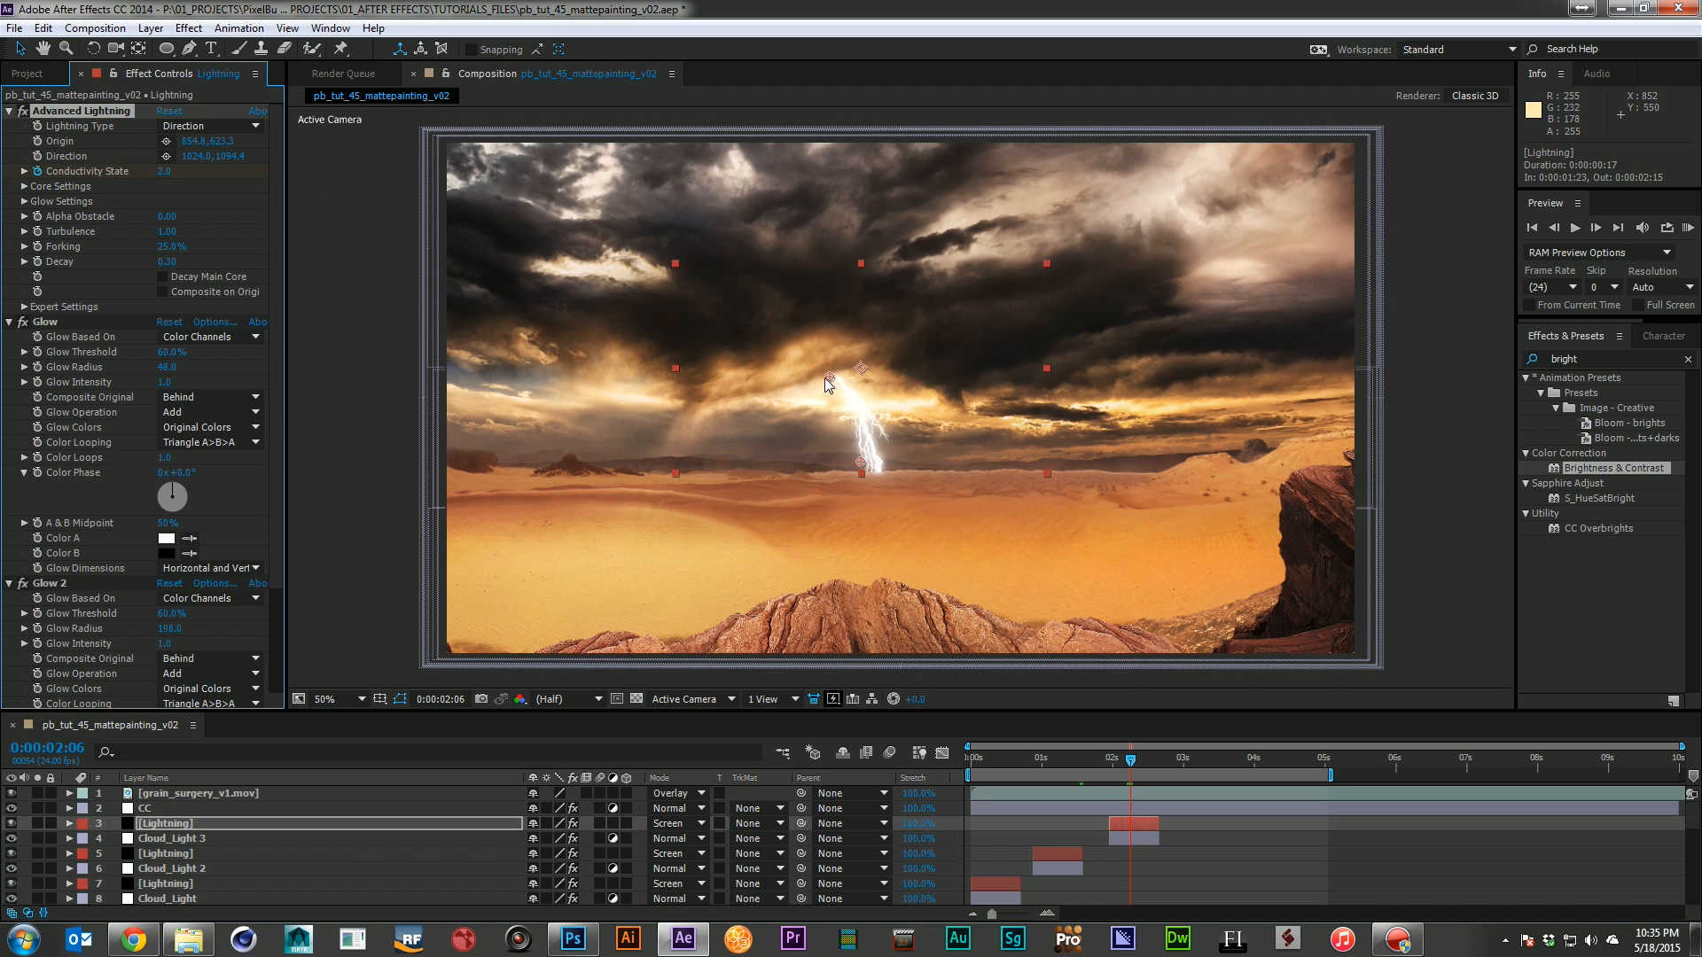
{"action": "left_click_drag", "start_coordinate": [836, 379], "coordinate": [916, 384]}
{"action": "key", "text": "ctrl+z"}
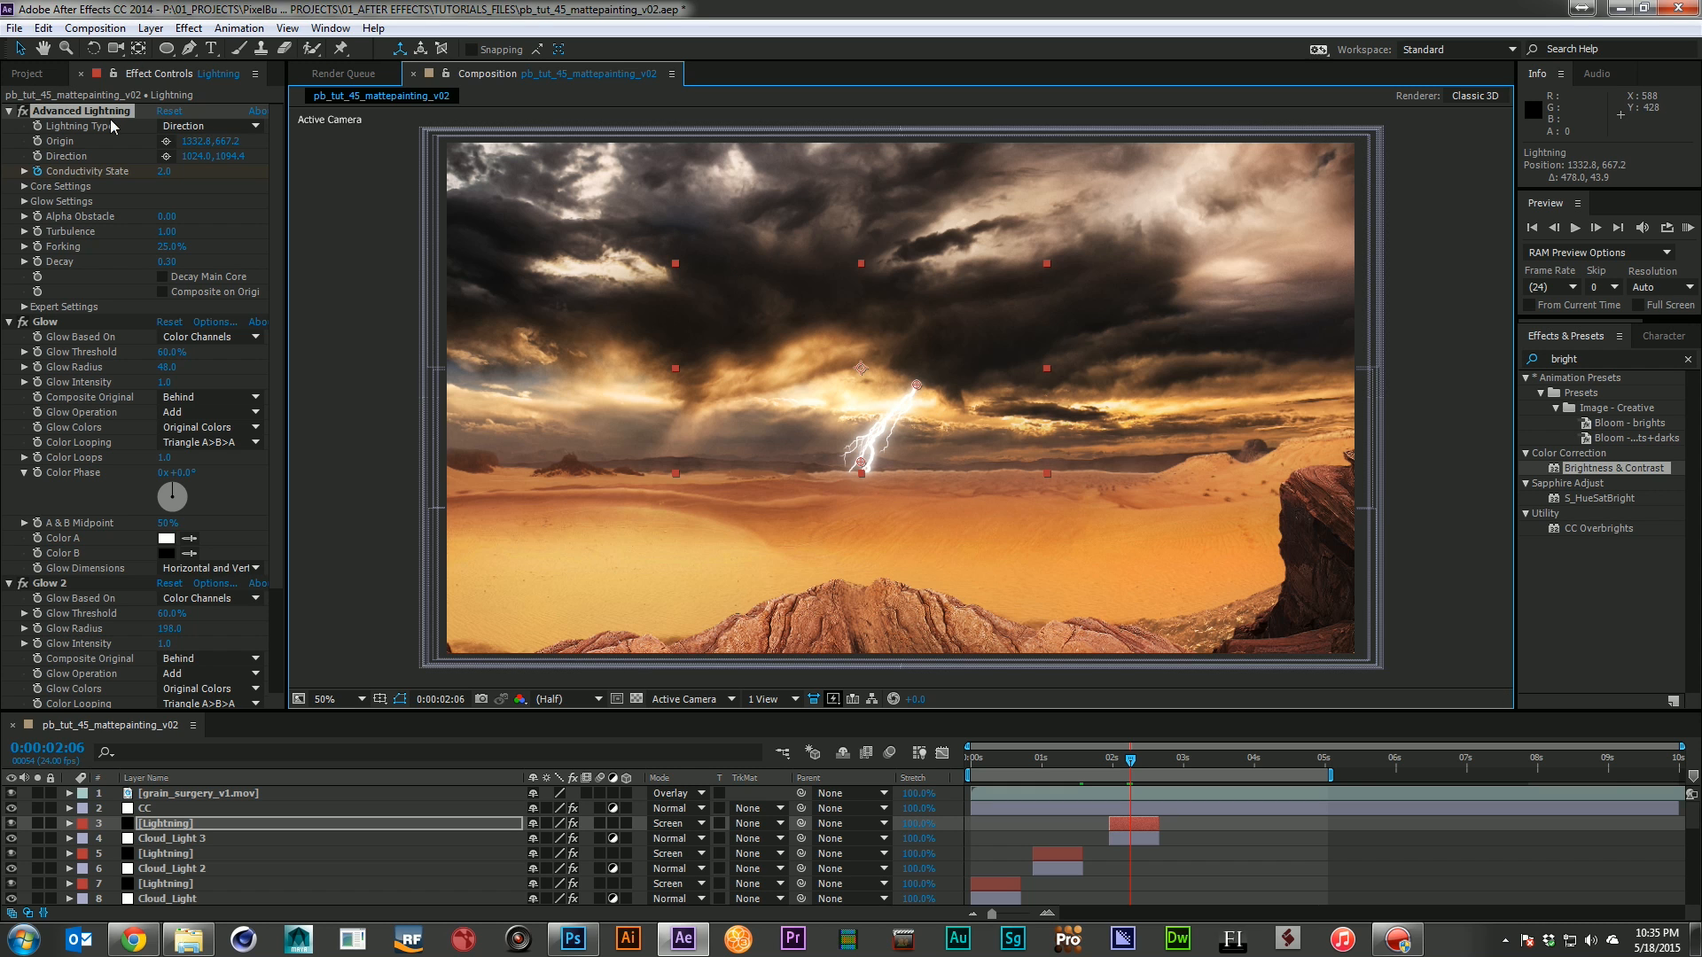
{"action": "left_click", "coordinate": [1144, 839], "text": "shift"}
{"action": "left_click_drag", "start_coordinate": [933, 431], "coordinate": [999, 429]}
{"action": "left_click", "coordinate": [1163, 888]}
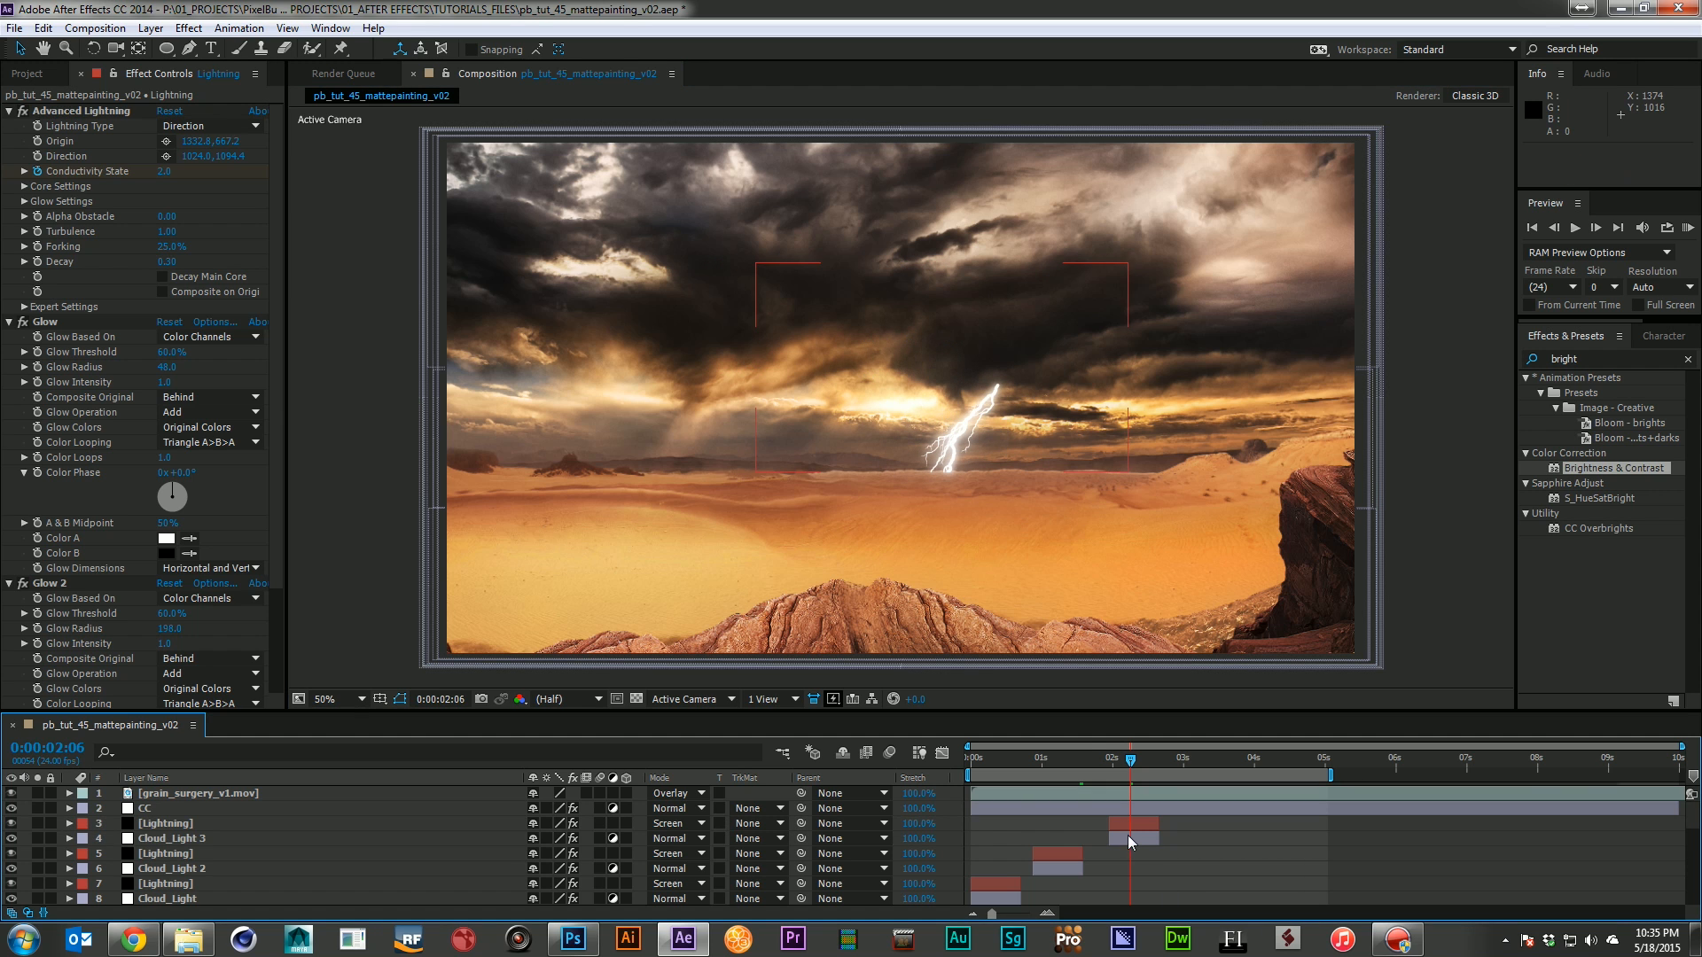
Move the third bolt's origin to about 981.6, 672.1 and place the Cloud_Light 3 mask over the bolt's top
{"action": "left_click", "coordinate": [1130, 833]}
{"action": "left_click", "coordinate": [1129, 824]}
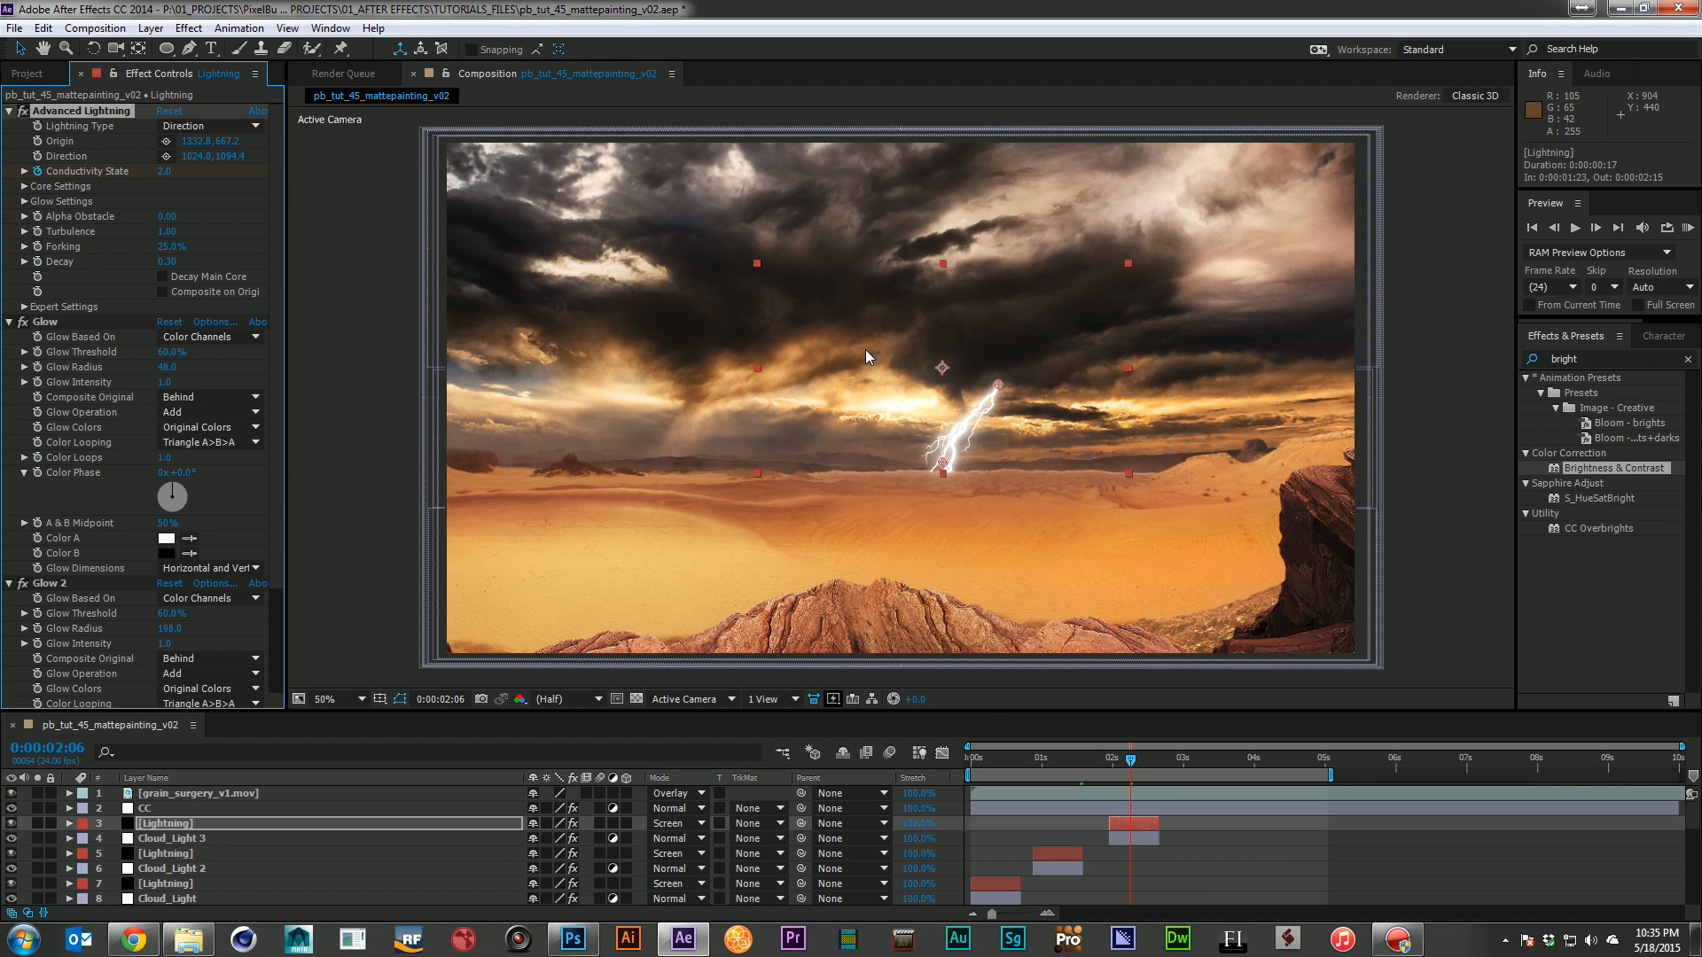
{"action": "left_click_drag", "start_coordinate": [984, 378], "coordinate": [932, 388]}
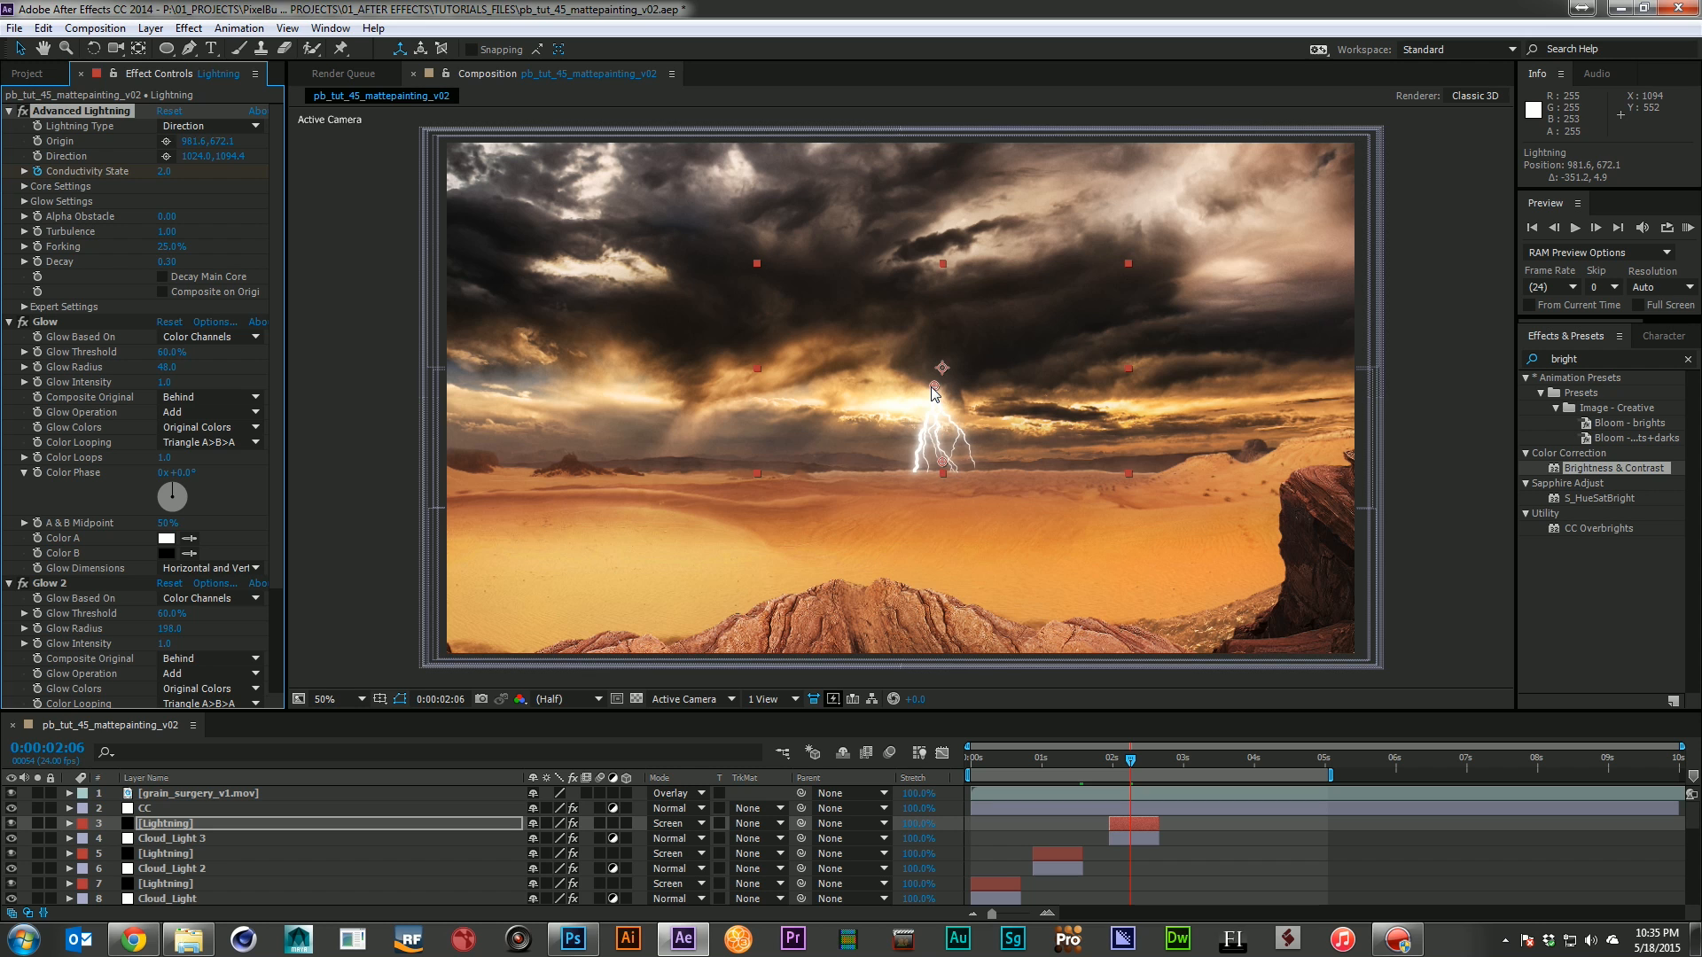
{"action": "left_click", "coordinate": [1148, 834]}
{"action": "left_click_drag", "start_coordinate": [913, 368], "coordinate": [938, 374]}
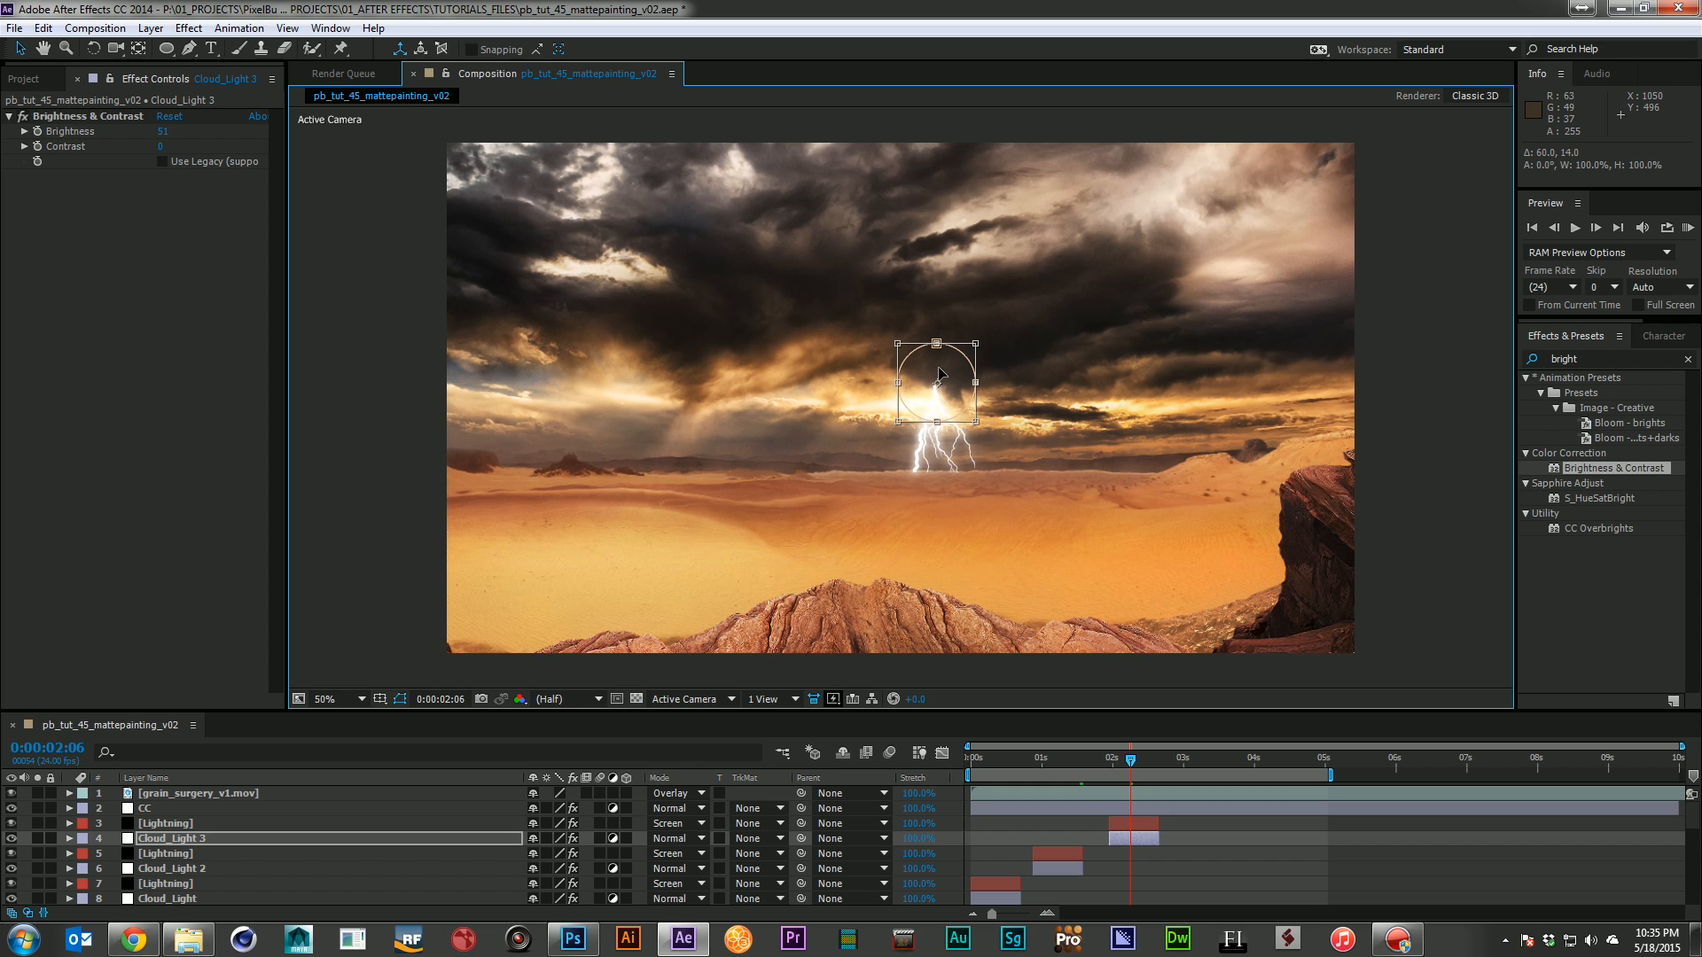
Set the Brightness of the Cloud_Light 3 layer to 75 and preview all three lightning strikes
{"action": "left_click", "coordinate": [163, 133]}
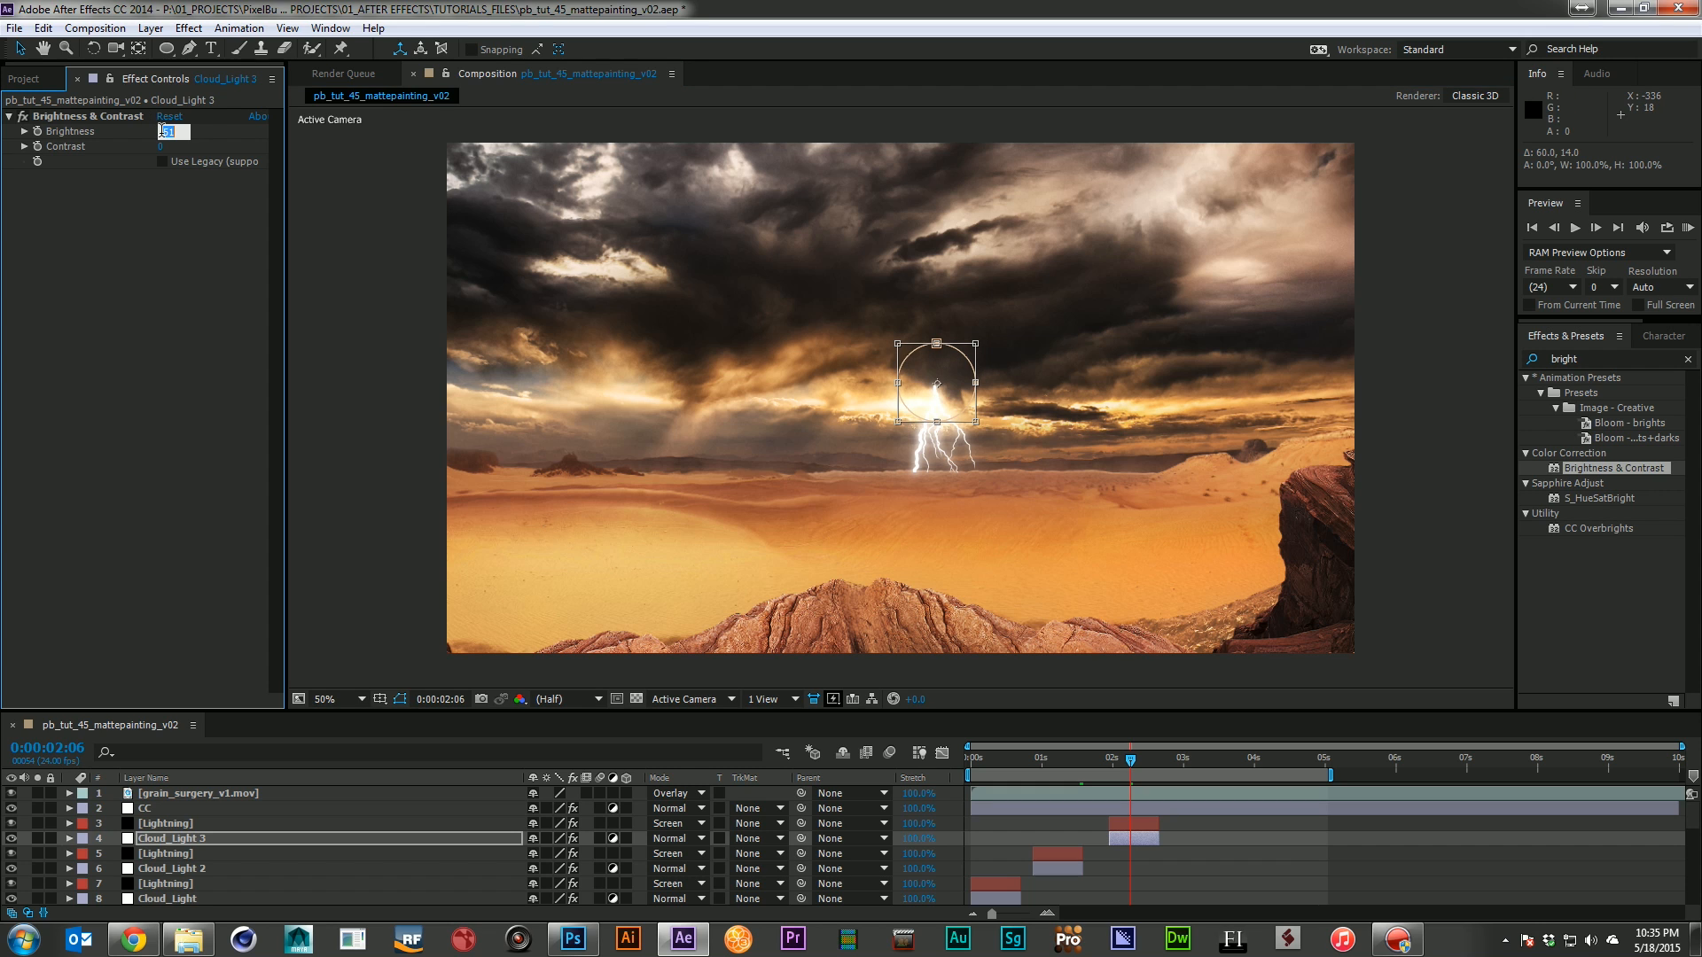
{"action": "type", "text": "67"}
{"action": "key", "text": "BackSpace"}
{"action": "key", "text": "BackSpace"}
{"action": "type", "text": "75"}
{"action": "key", "text": "Return"}
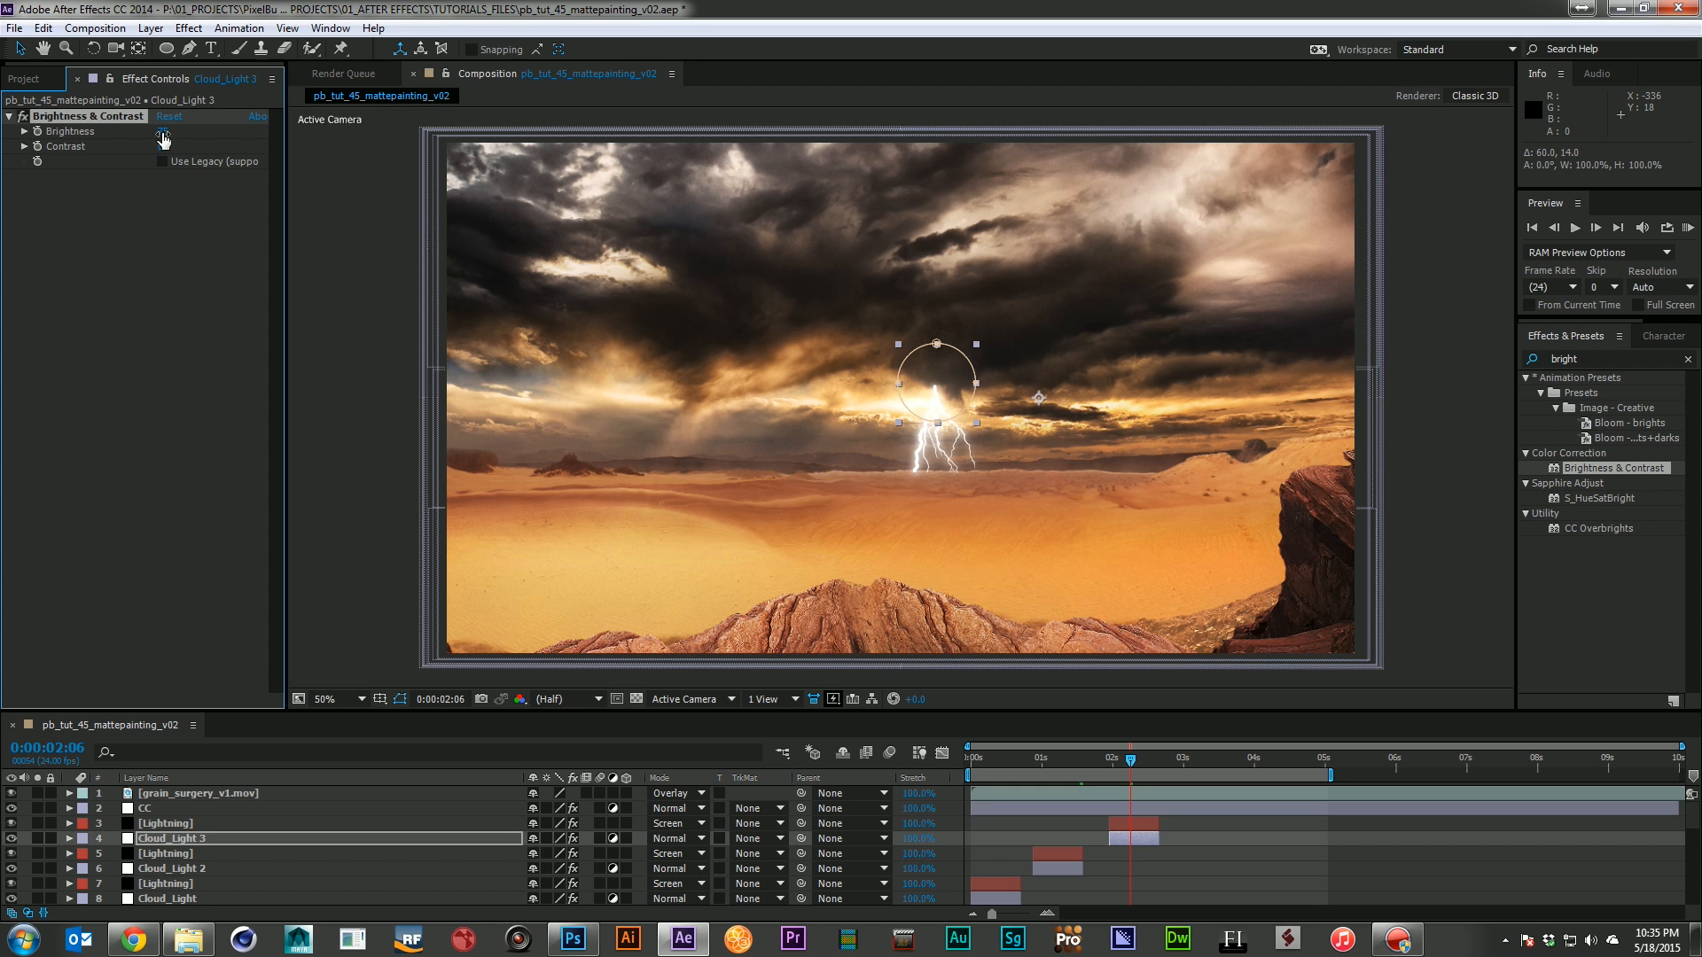
{"action": "key", "text": "KP_0"}
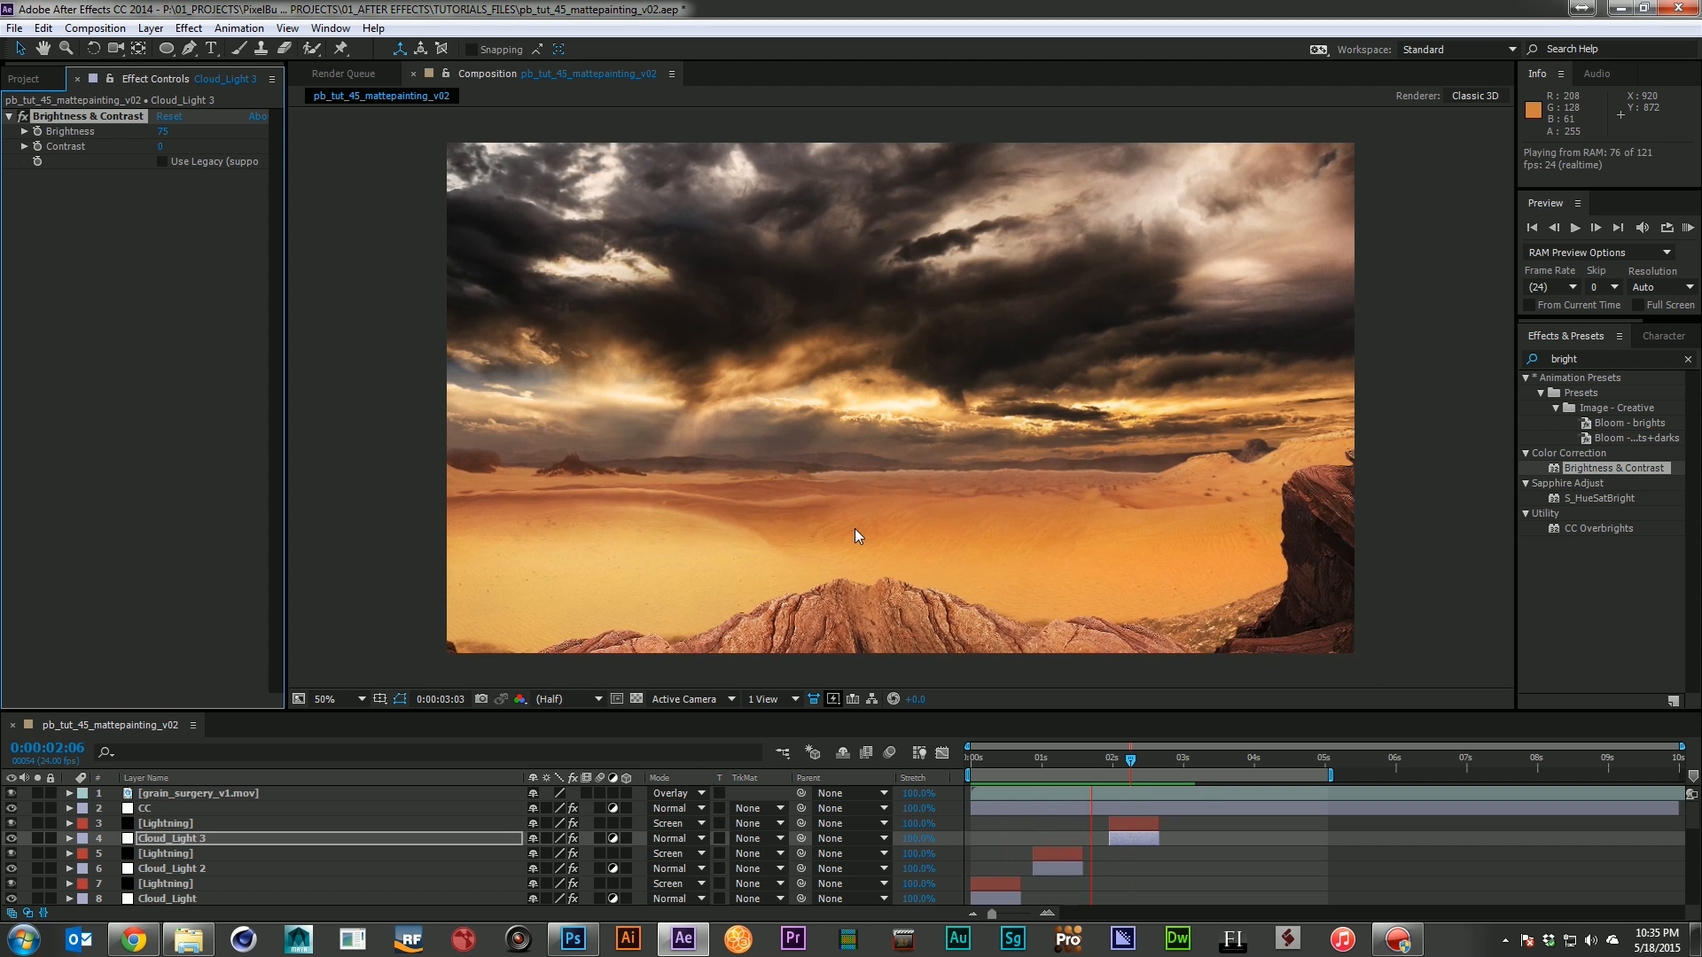
Duplicate the Cloud_Light layer and extend the original beneath it so it ends at 0:00:02:15
{"action": "key", "text": "space"}
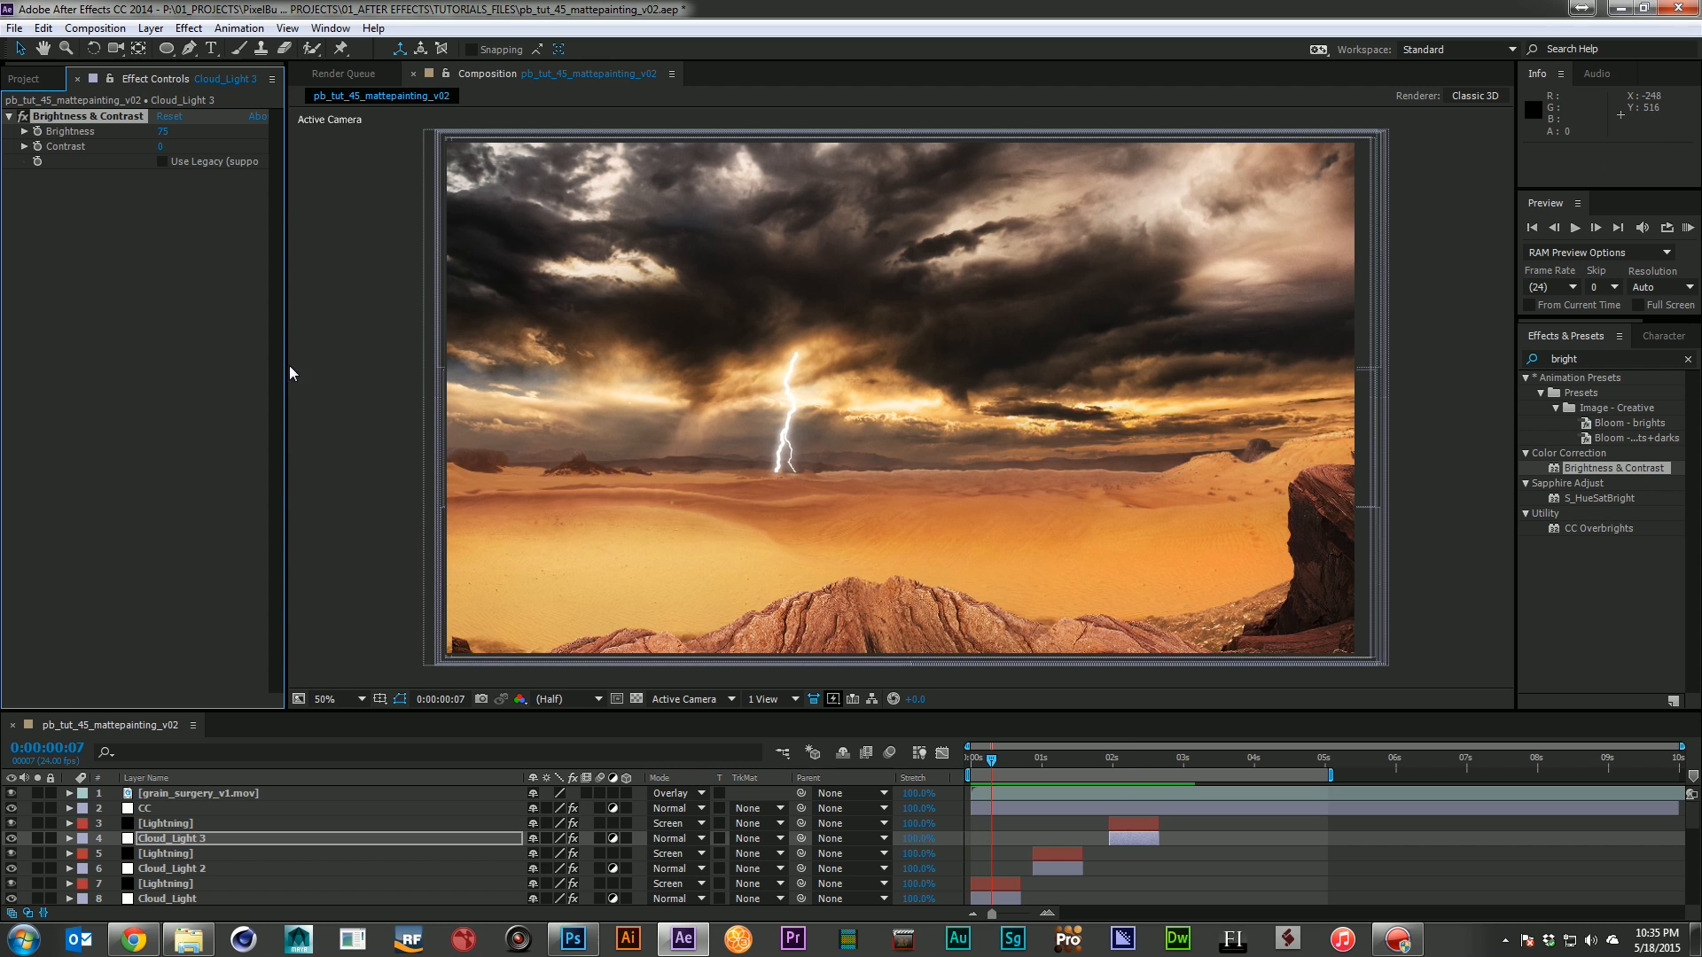
{"action": "scroll", "coordinate": [354, 798], "scroll_direction": "down", "scroll_amount": 3}
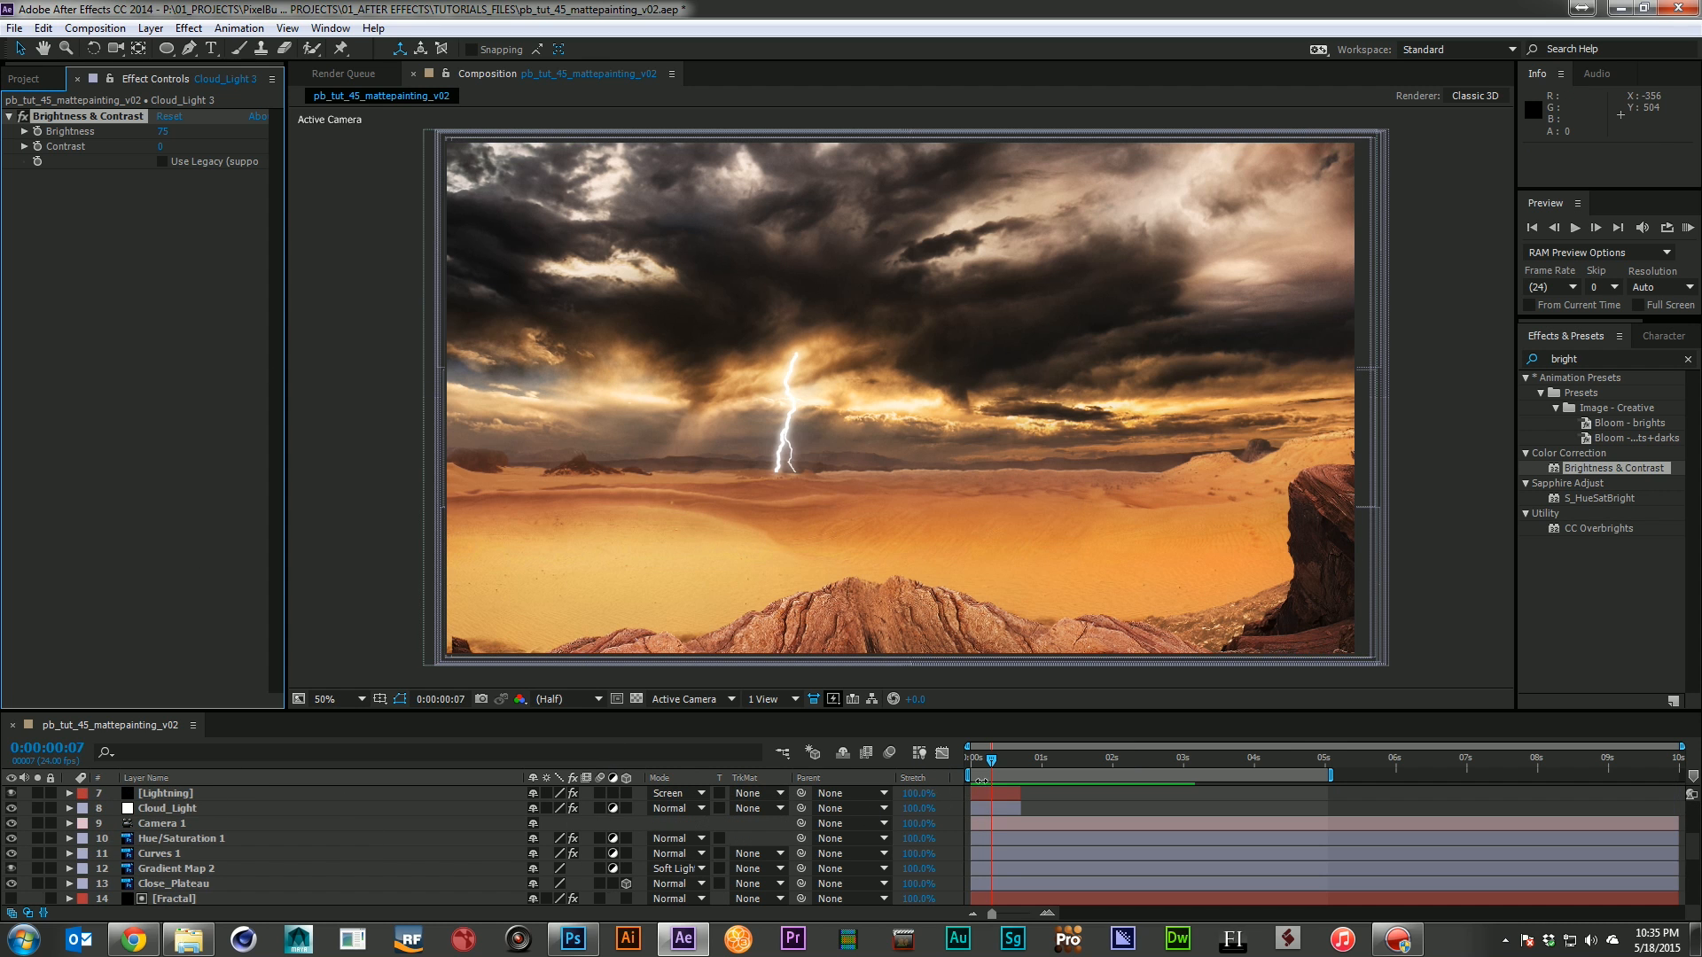
{"action": "left_click", "coordinate": [1002, 814]}
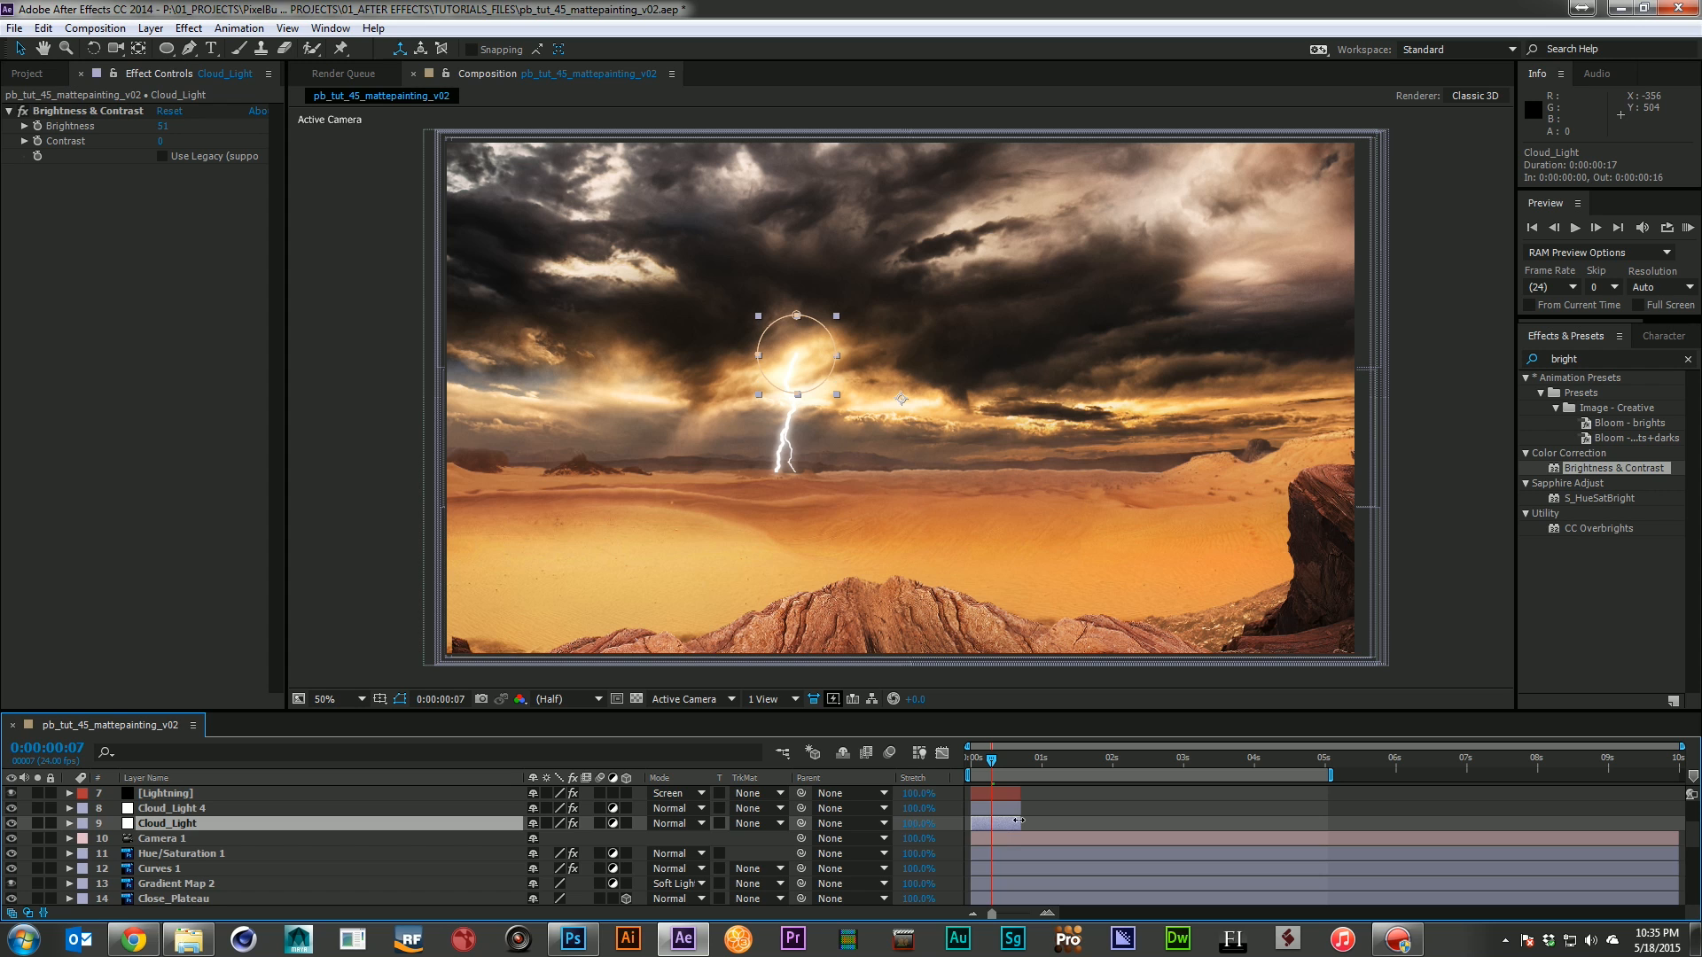
{"action": "left_click_drag", "start_coordinate": [996, 828], "coordinate": [1164, 865]}
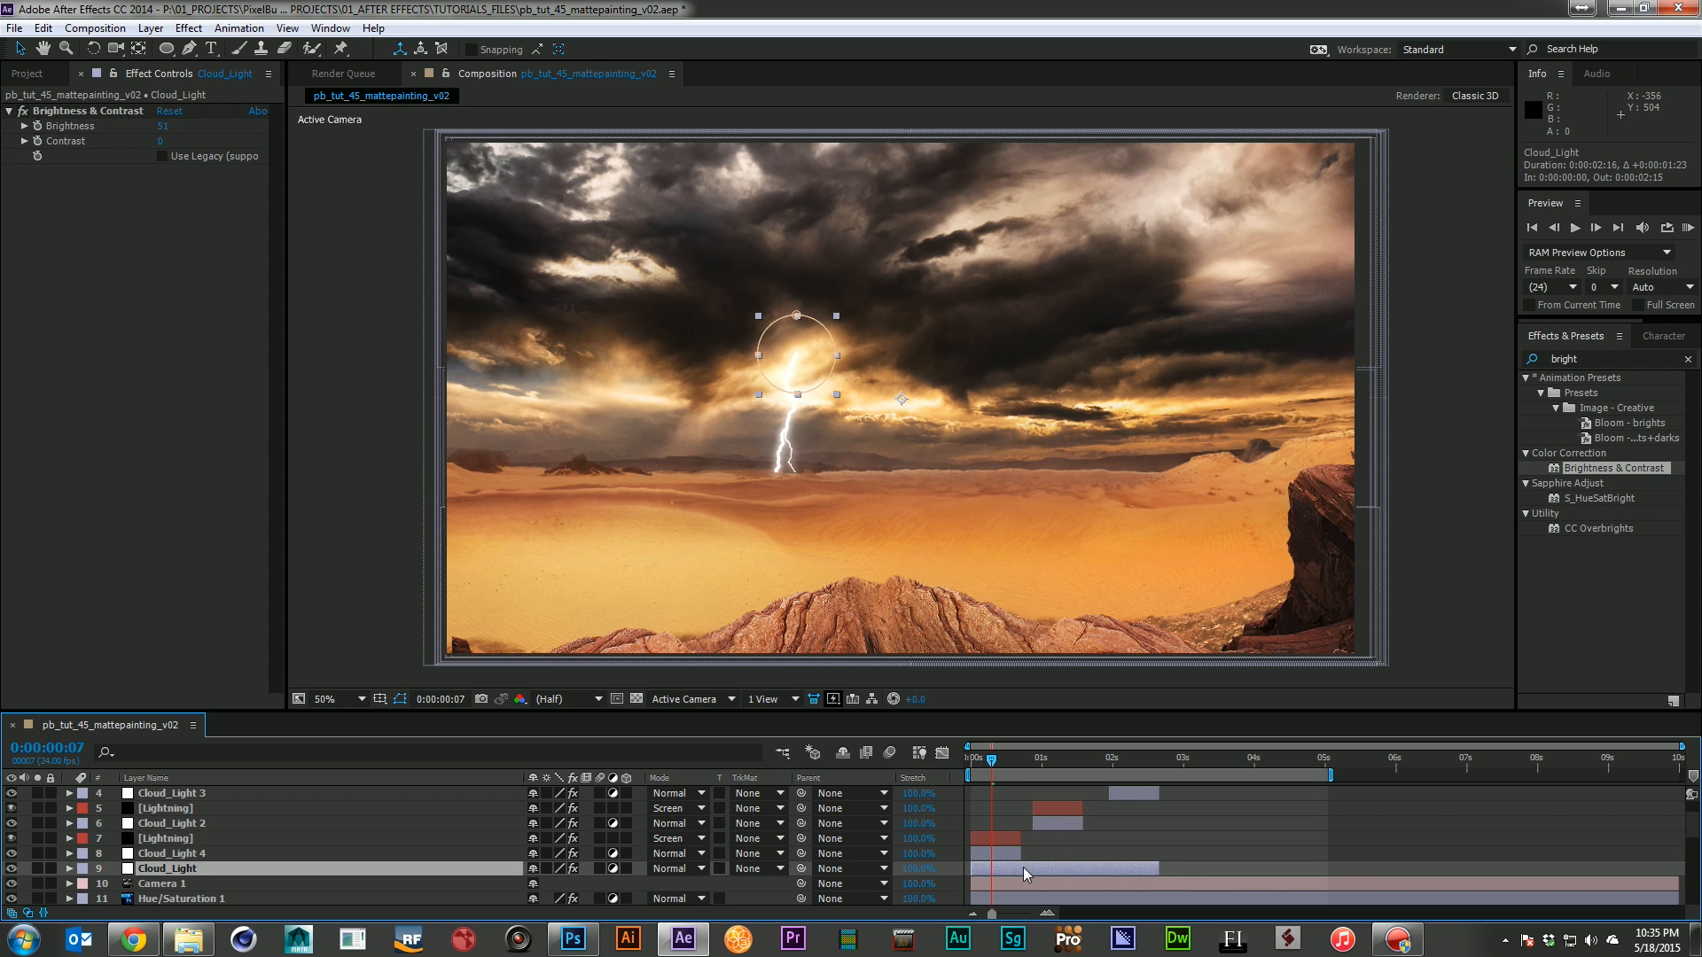
Keyframe the opacity of the extended Cloud_Light layer at 0:00:02:09 and lower it at 0:00:02:15 so it fades out
{"action": "key", "text": "t"}
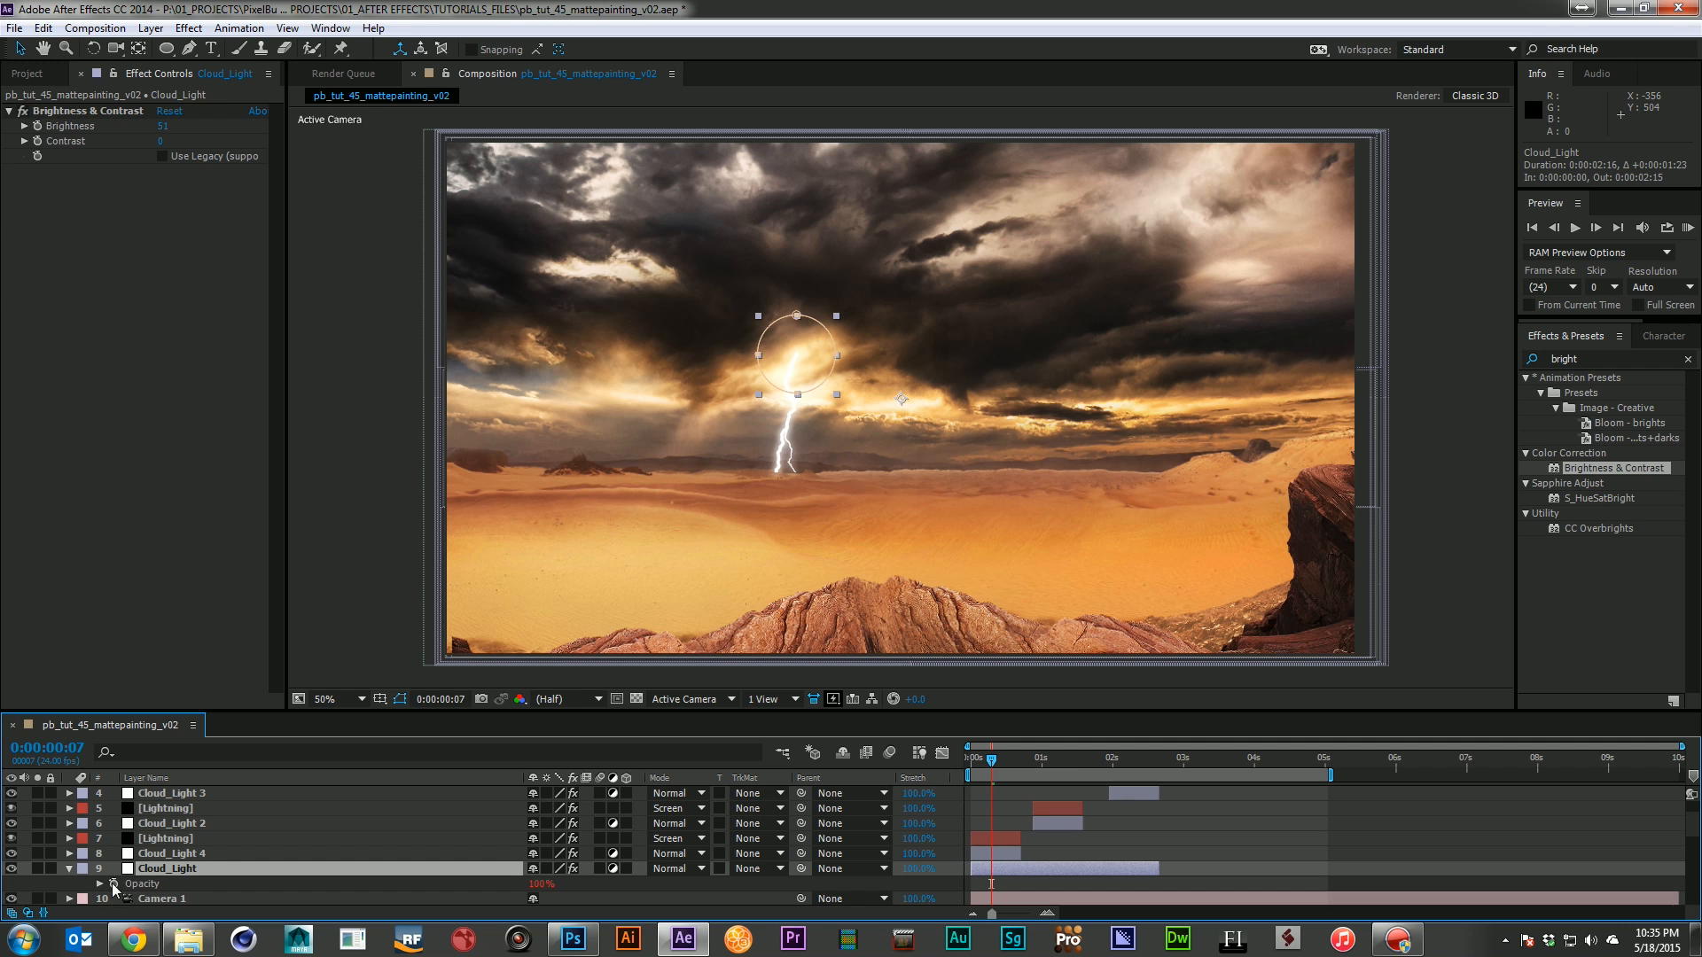
{"action": "left_click", "coordinate": [1140, 764]}
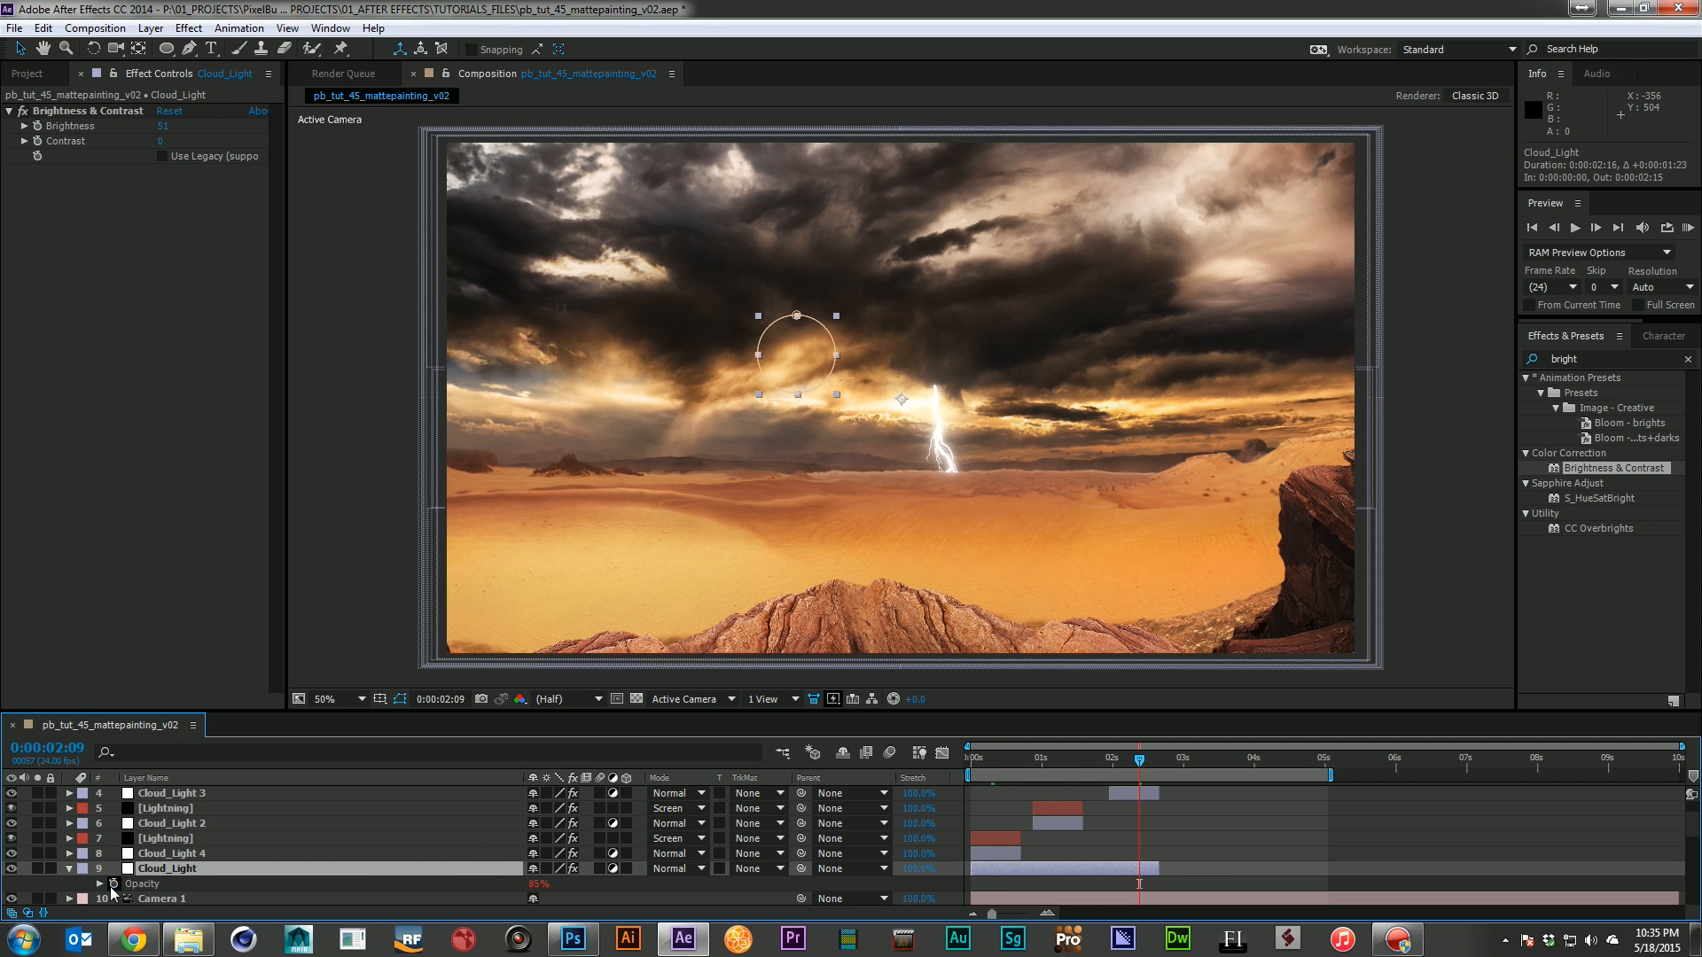
{"action": "left_click", "coordinate": [113, 885]}
{"action": "left_click_drag", "start_coordinate": [1145, 768], "coordinate": [1159, 770]}
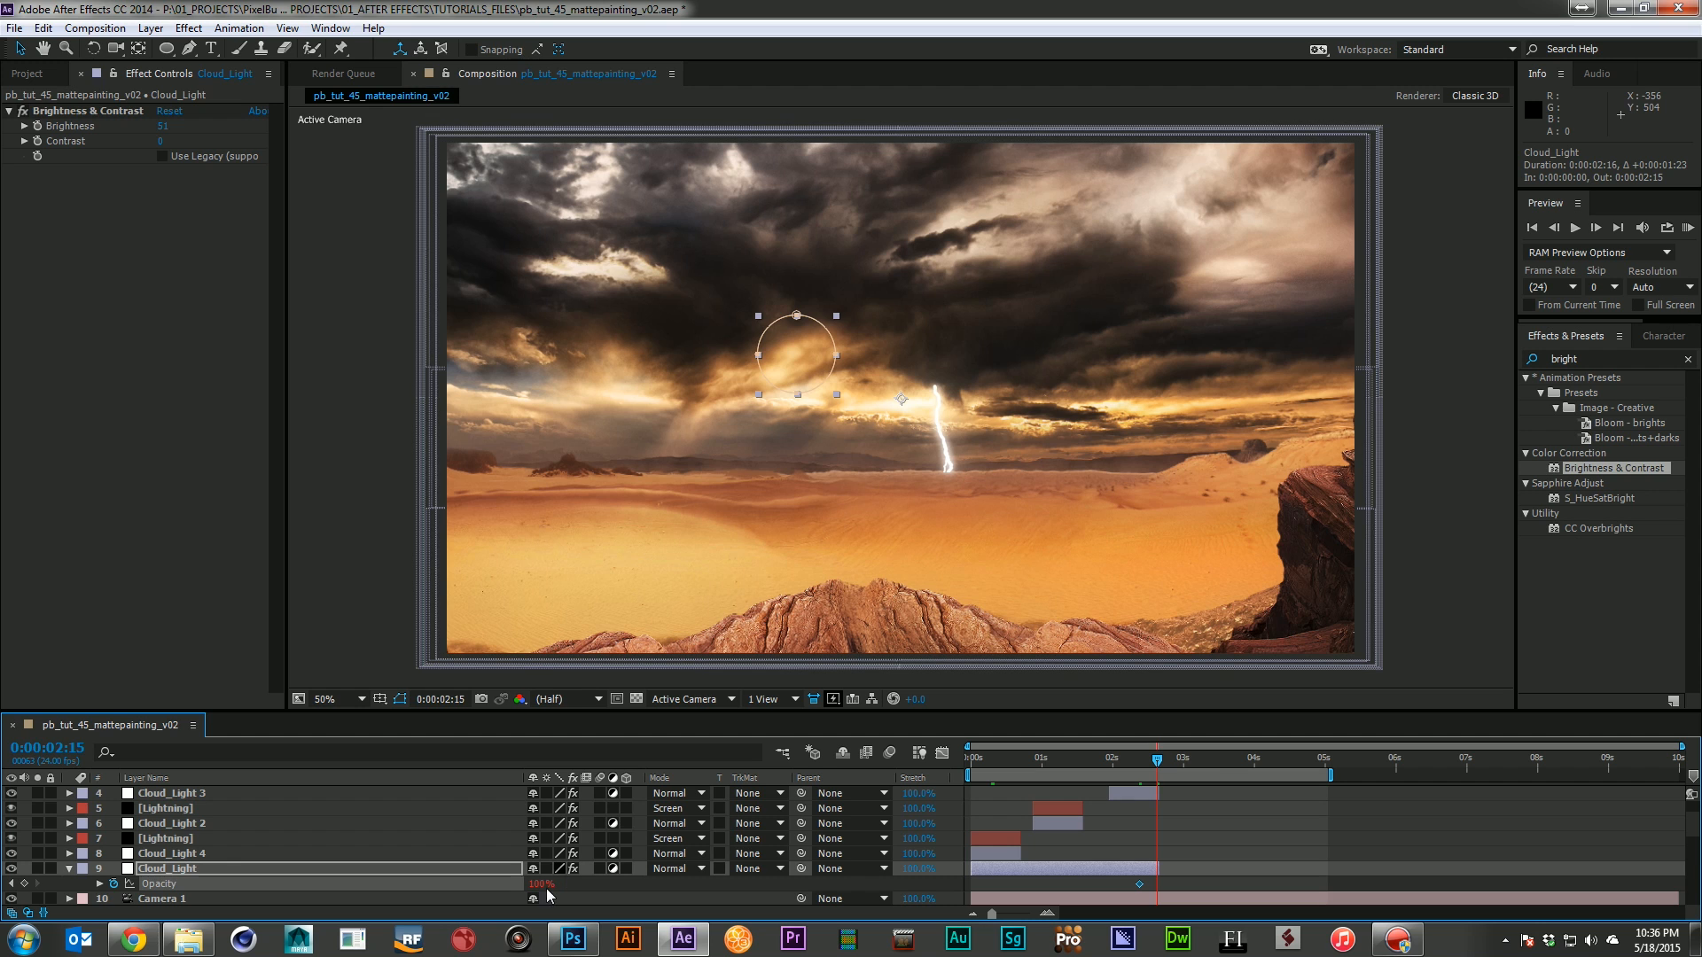
{"action": "left_click_drag", "start_coordinate": [543, 889], "coordinate": [86, 918]}
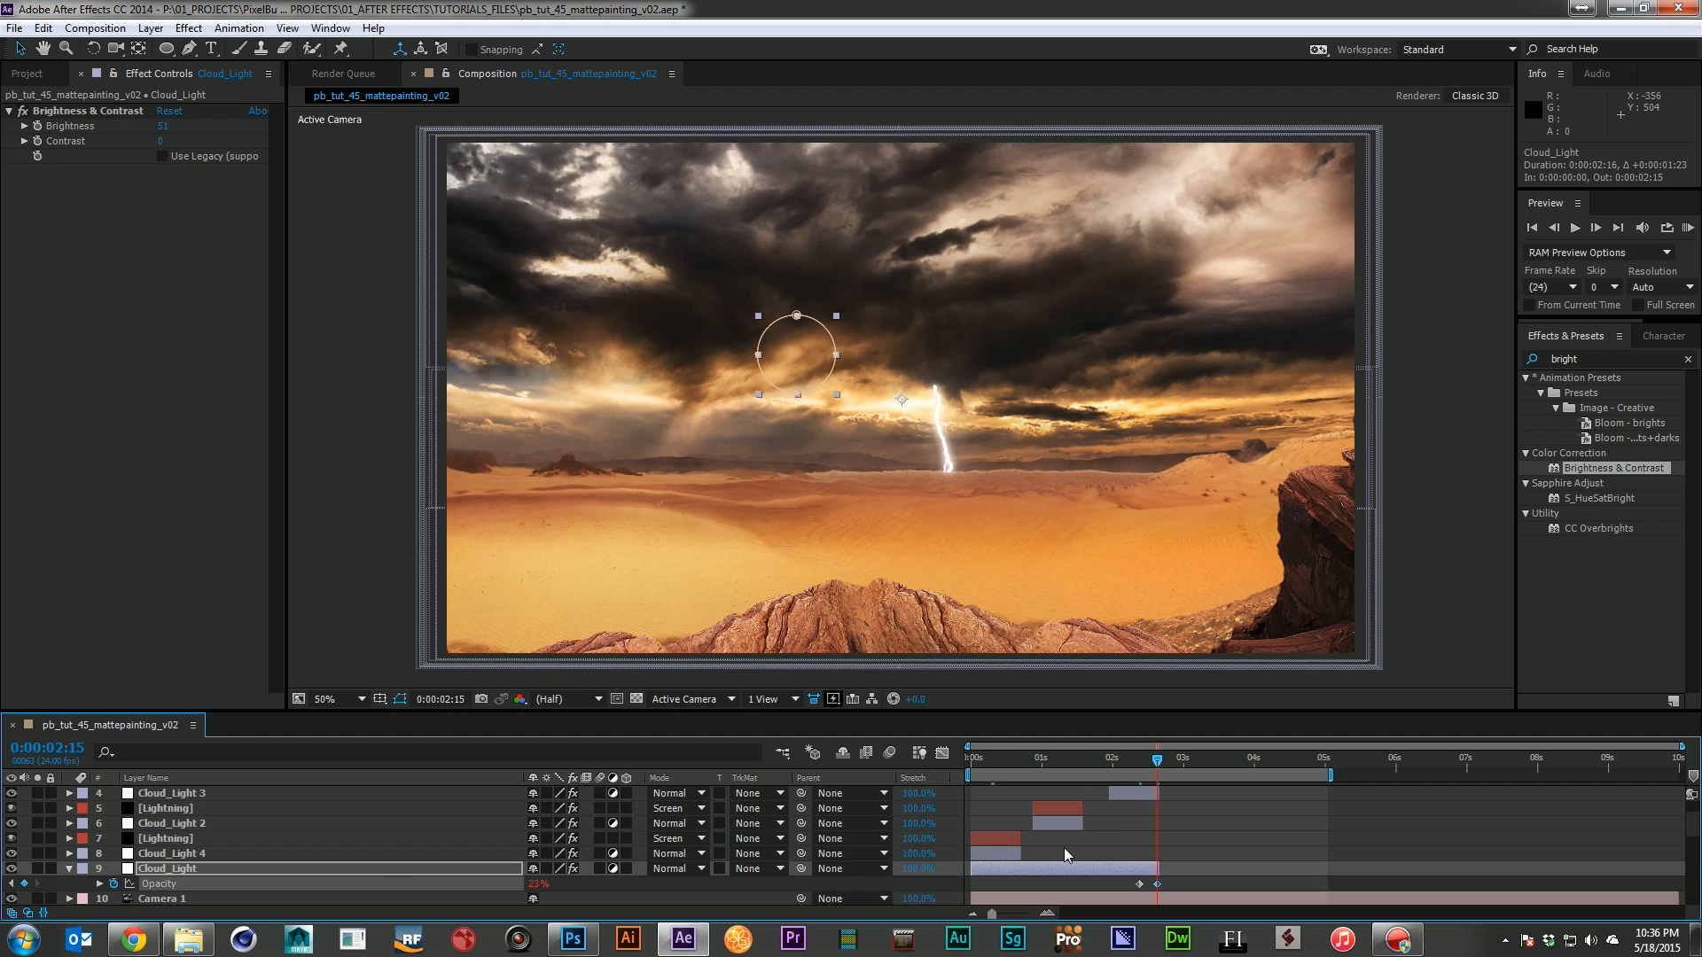
Delete the circular mask from the extended Cloud_Light layer
{"action": "left_click", "coordinate": [797, 315]}
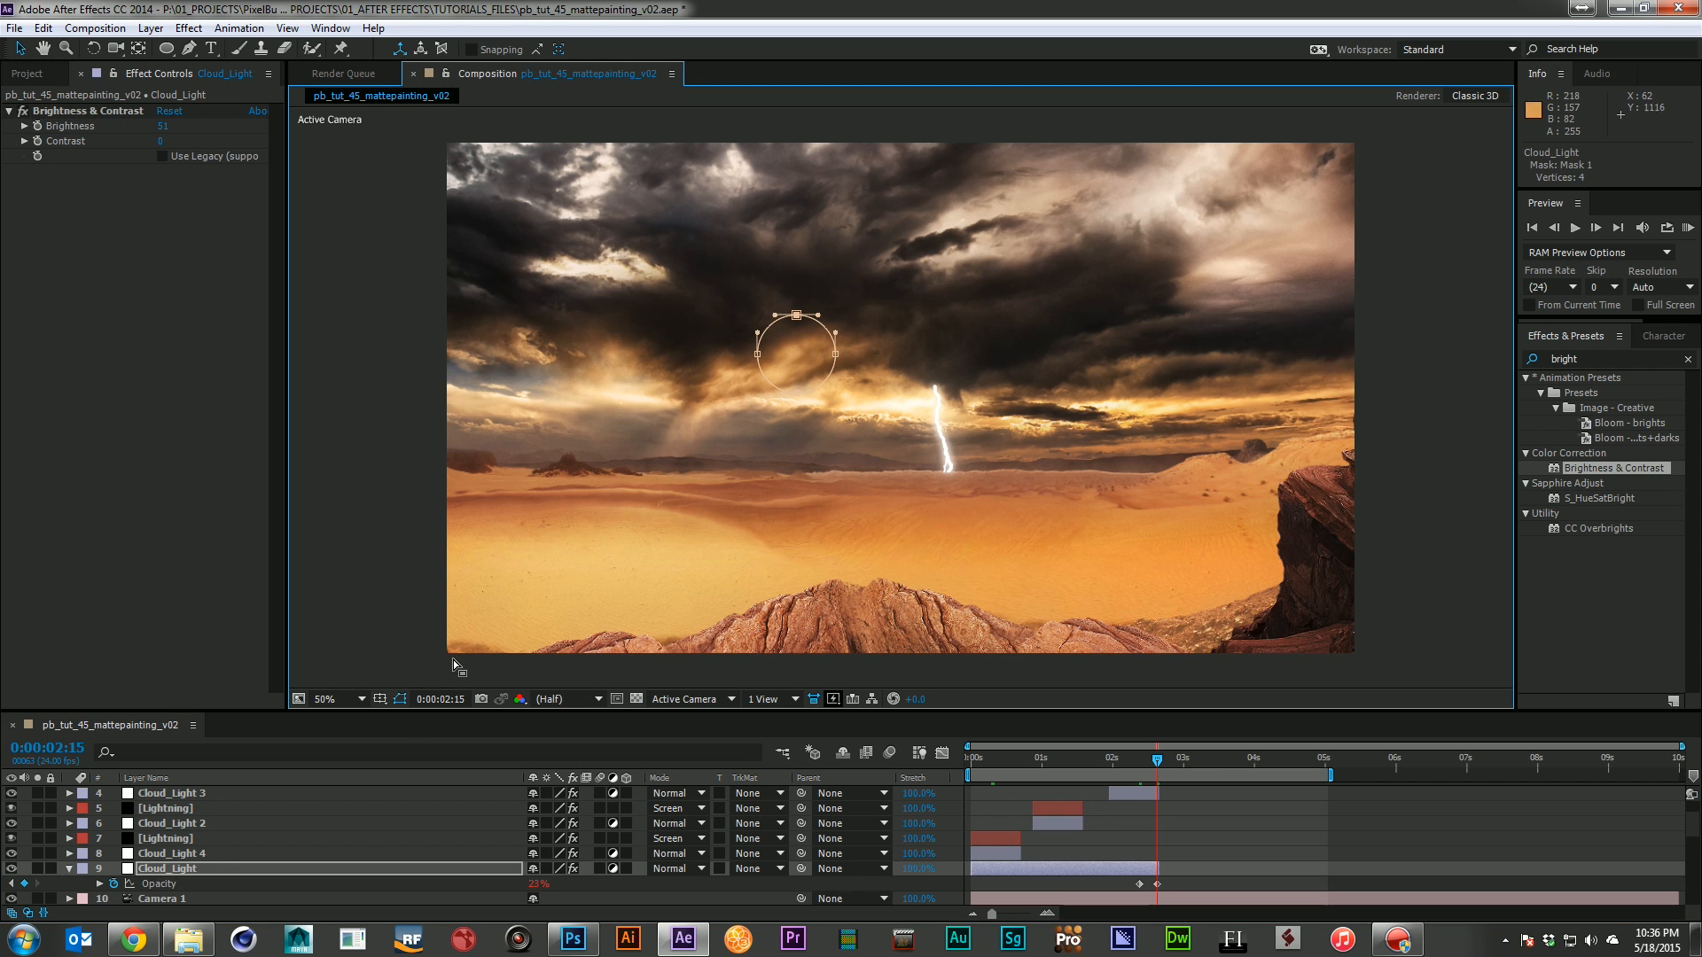
{"action": "left_click", "coordinate": [210, 869]}
{"action": "key", "text": "m"}
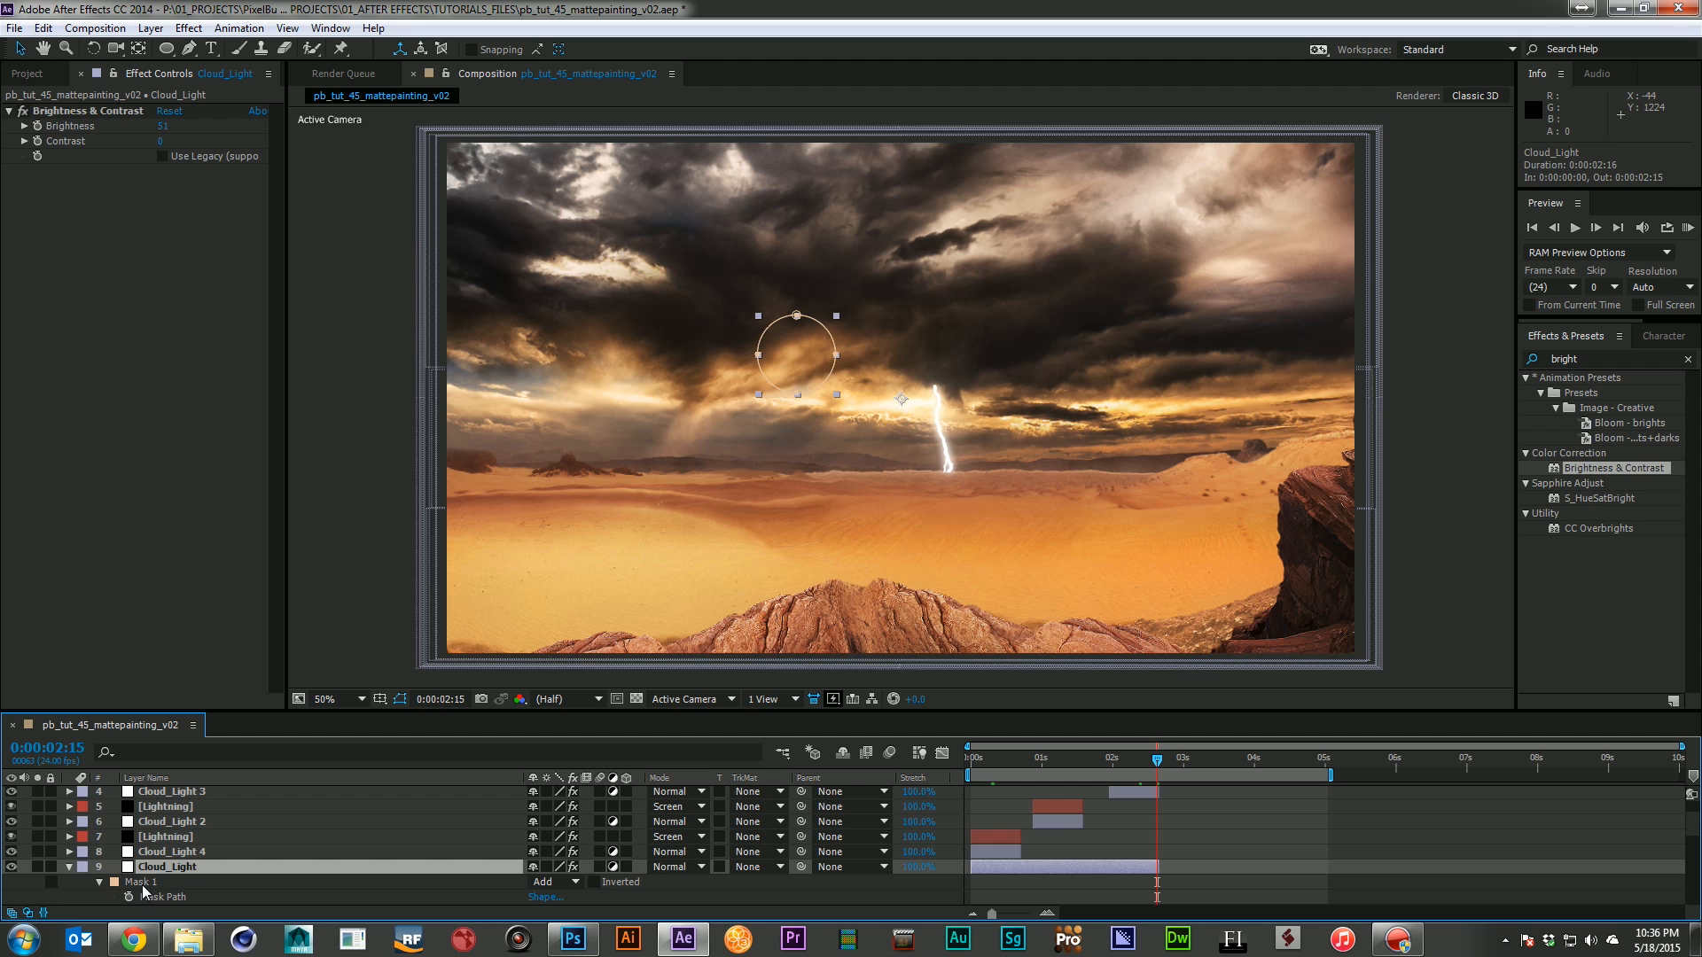
{"action": "key", "text": "m"}
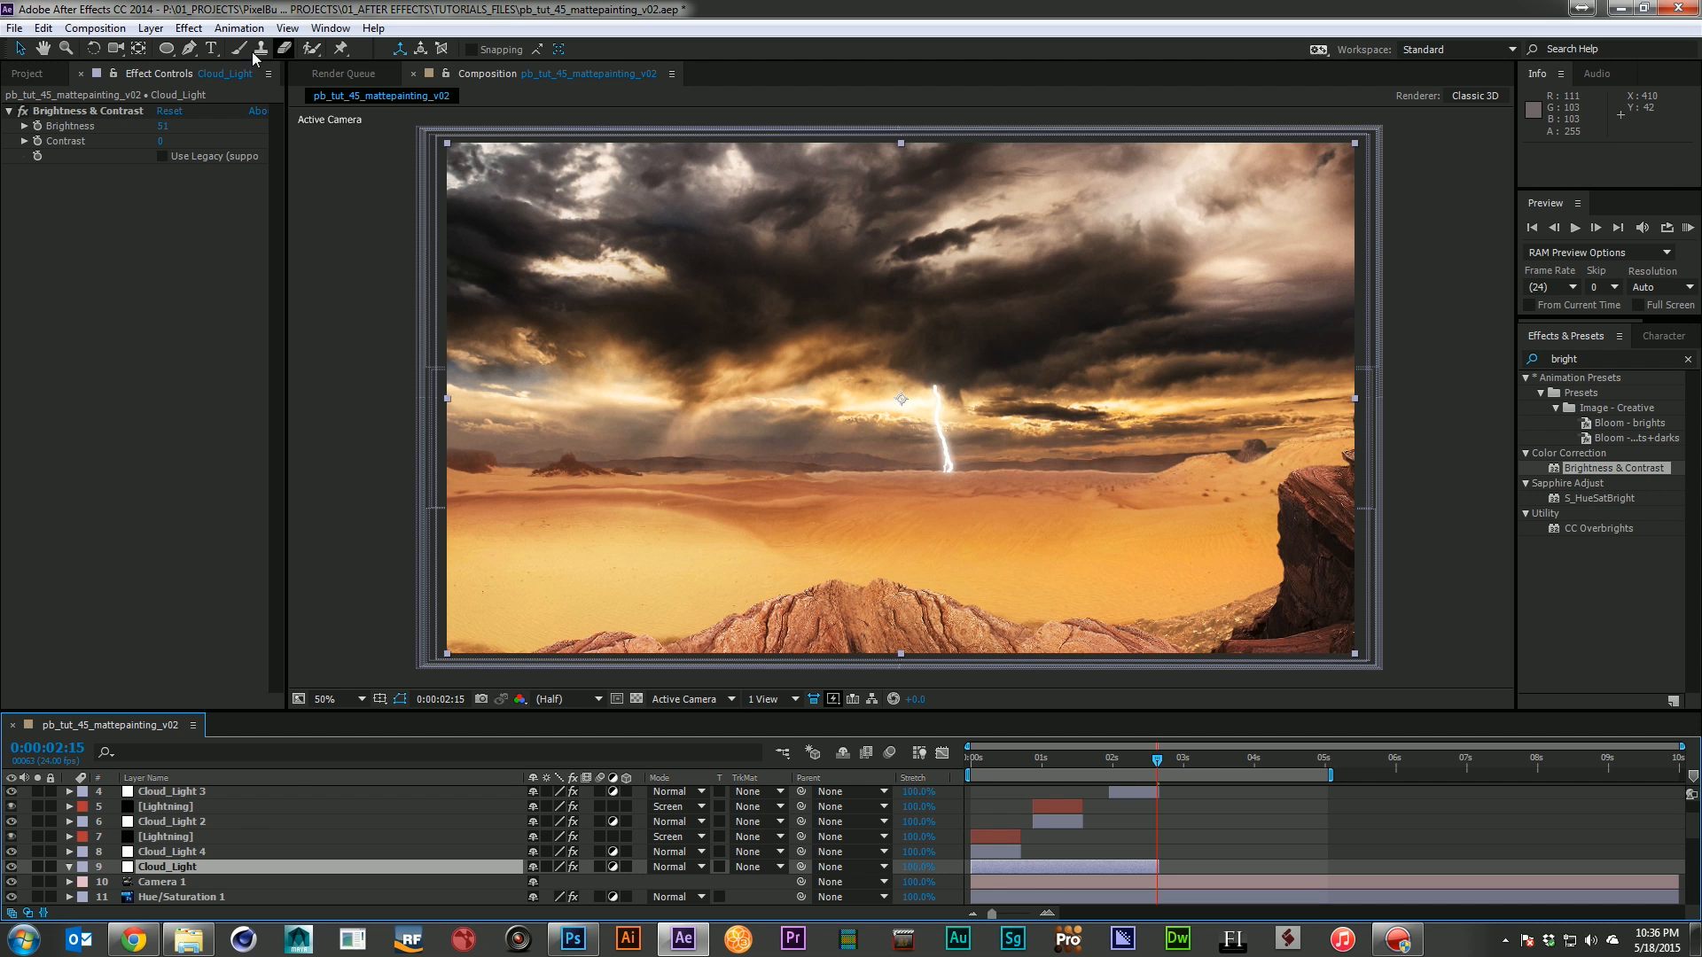
Draw a closed, irregular 18-point RotoBezier mask with the Pen tool over the dark clouds around and above the bolts on Cloud_Light
{"action": "left_click", "coordinate": [191, 48]}
{"action": "left_click", "coordinate": [799, 323]}
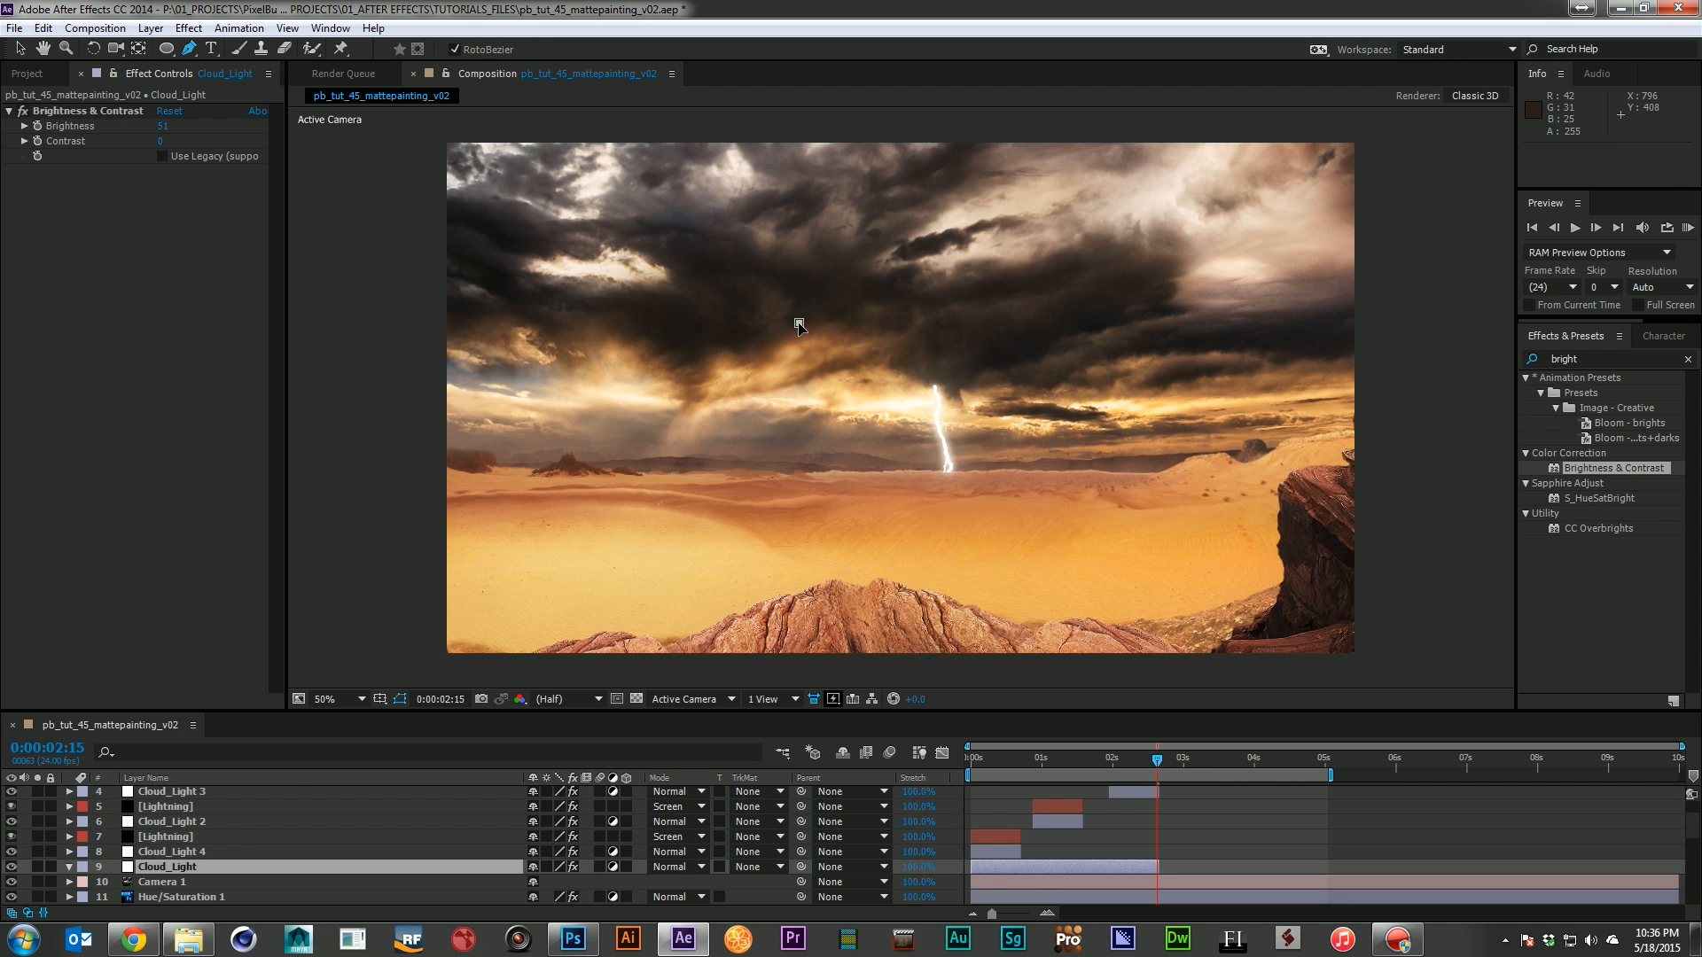
{"action": "left_click", "coordinate": [735, 344]}
{"action": "left_click", "coordinate": [704, 357]}
{"action": "left_click", "coordinate": [740, 391]}
{"action": "left_click", "coordinate": [847, 374]}
{"action": "left_click", "coordinate": [877, 361]}
{"action": "left_click", "coordinate": [916, 392]}
{"action": "left_click", "coordinate": [964, 404]}
{"action": "left_click", "coordinate": [1069, 356]}
{"action": "left_click", "coordinate": [1038, 325]}
{"action": "left_click", "coordinate": [921, 322]}
{"action": "left_click", "coordinate": [907, 307]}
{"action": "left_click", "coordinate": [1018, 299]}
{"action": "left_click", "coordinate": [1067, 272]}
{"action": "left_click", "coordinate": [1001, 262]}
{"action": "left_click", "coordinate": [893, 275]}
{"action": "left_click", "coordinate": [830, 304]}
{"action": "left_click", "coordinate": [800, 323]}
Set the feather of the new Cloud_Light mask to 100 pixels
{"action": "key", "text": "f"}
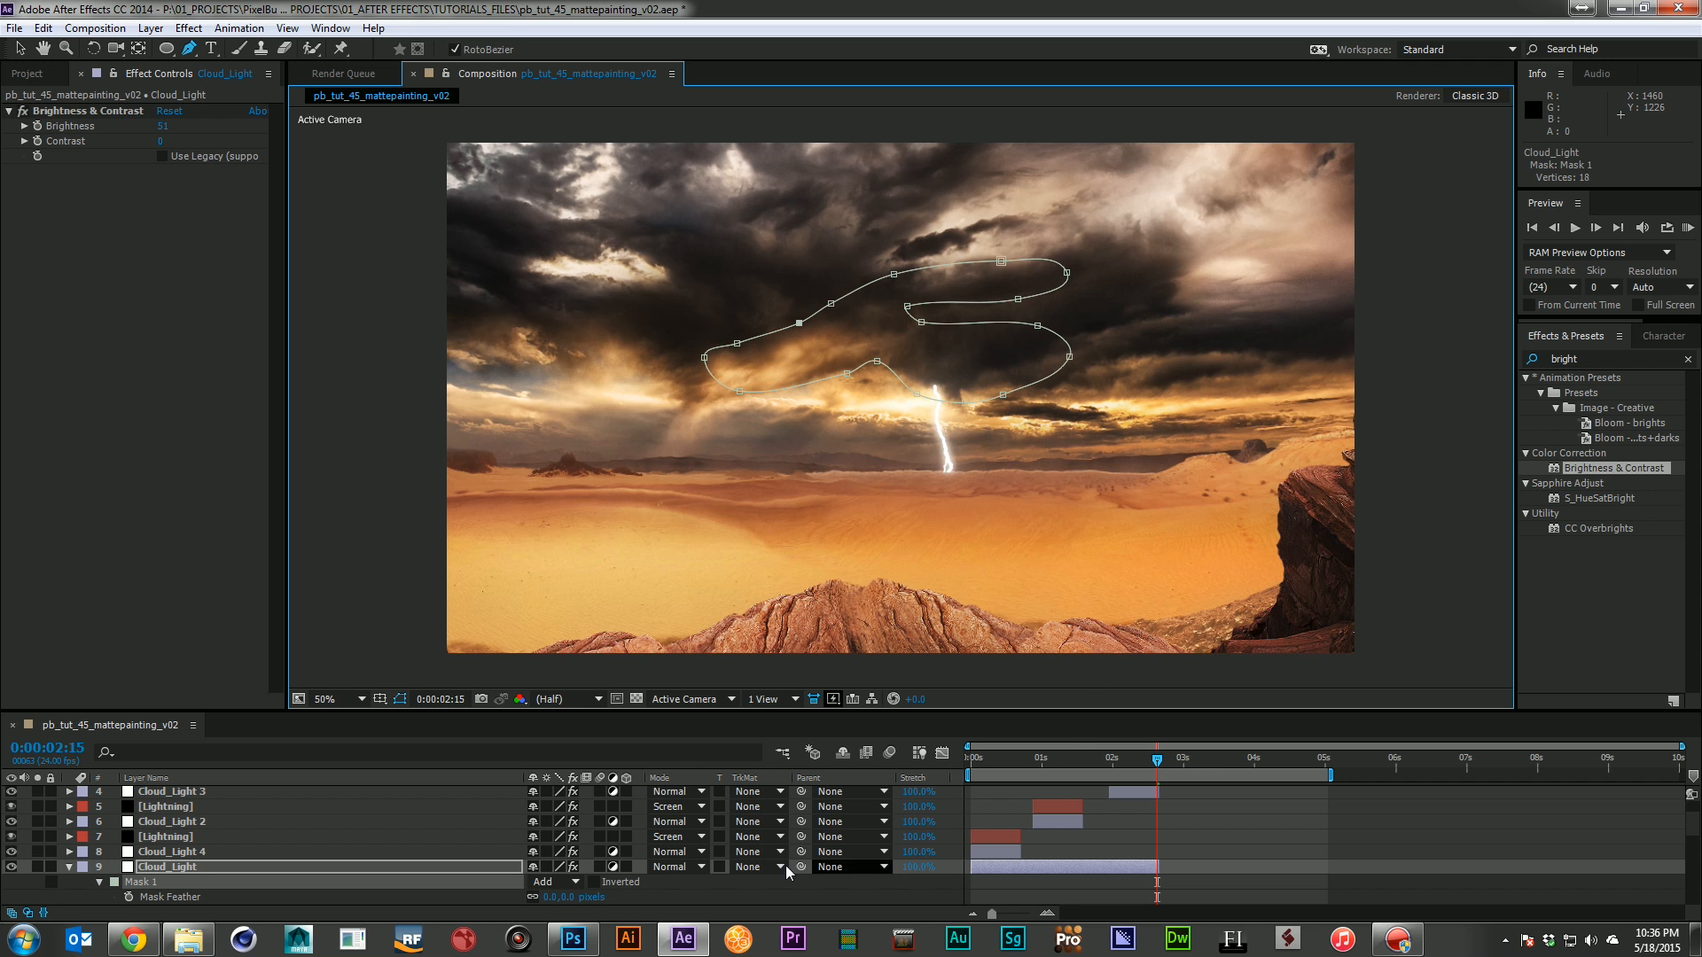
{"action": "left_click", "coordinate": [567, 897]}
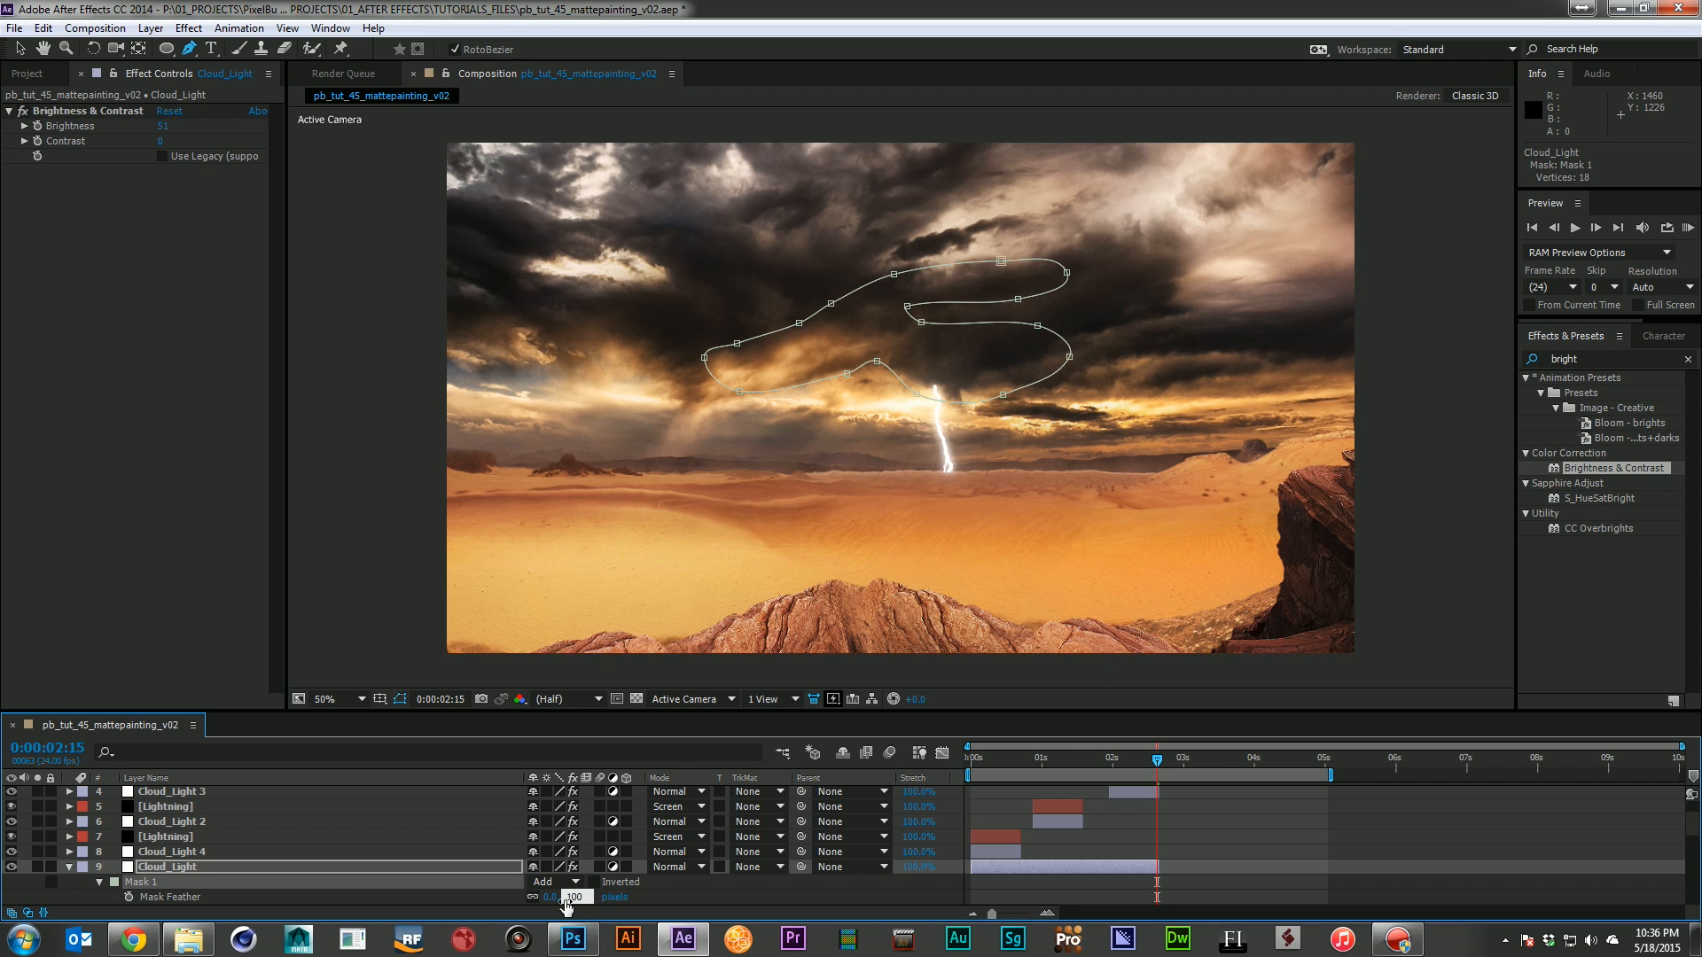
{"action": "key", "text": "Return"}
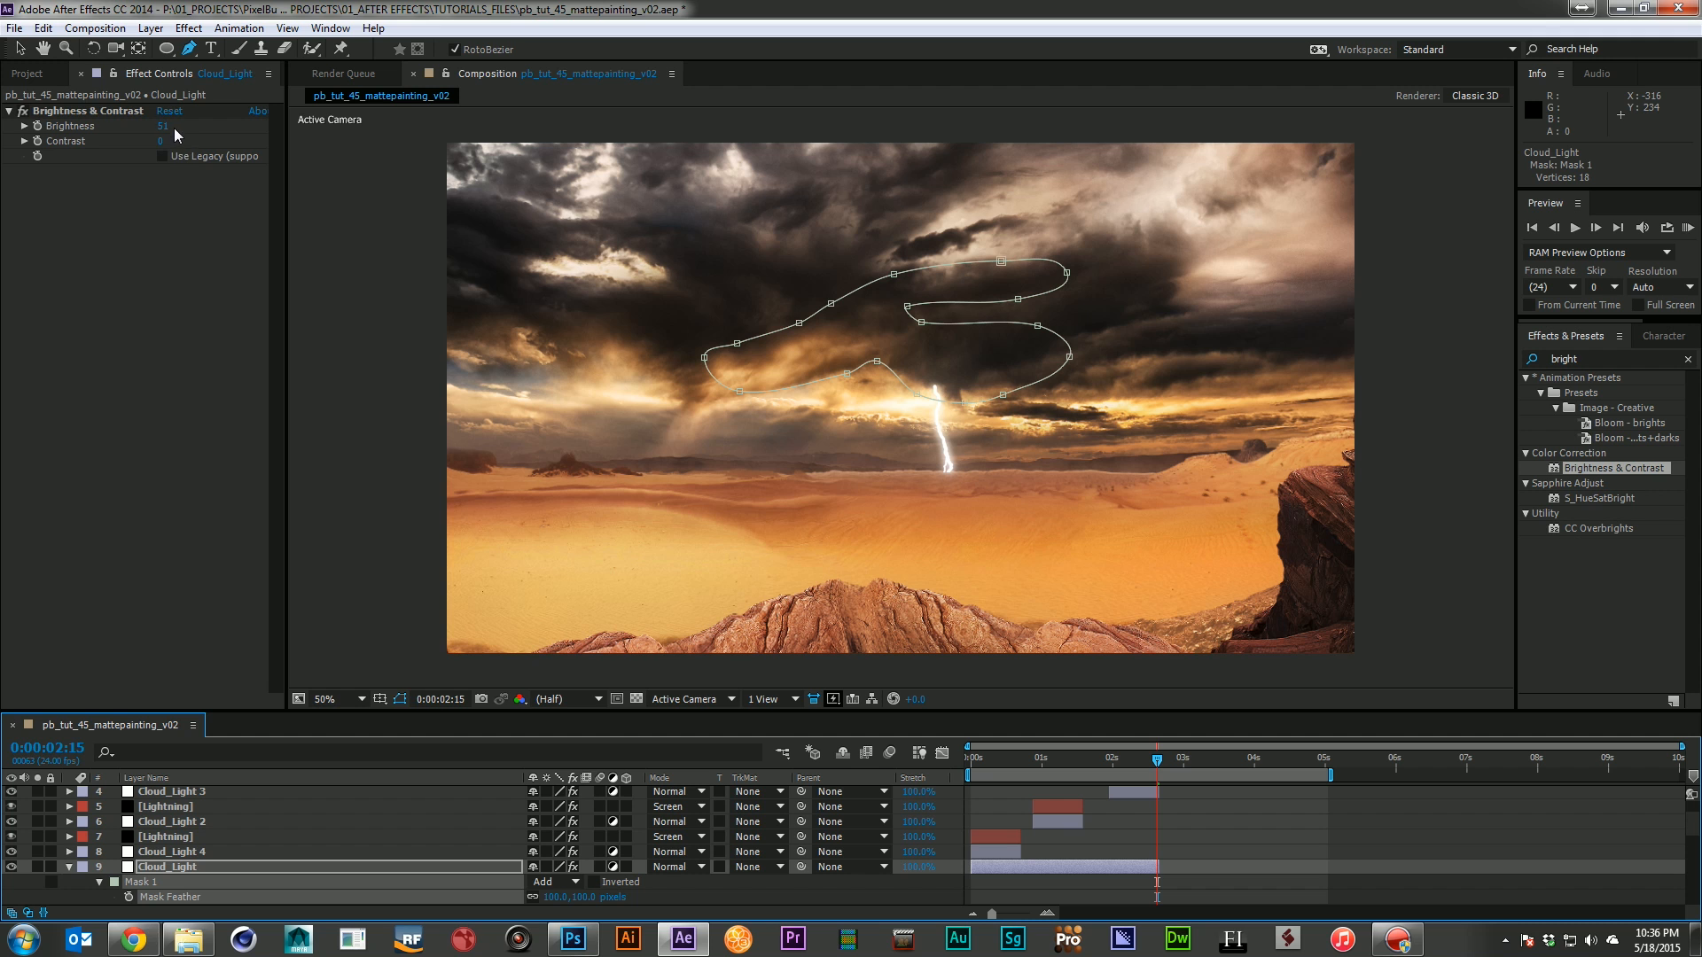
Set the Brightness of the Cloud_Light layer to 100 and preview the cloud glow with the lightning strikes
{"action": "left_click_drag", "start_coordinate": [167, 125], "coordinate": [345, 138]}
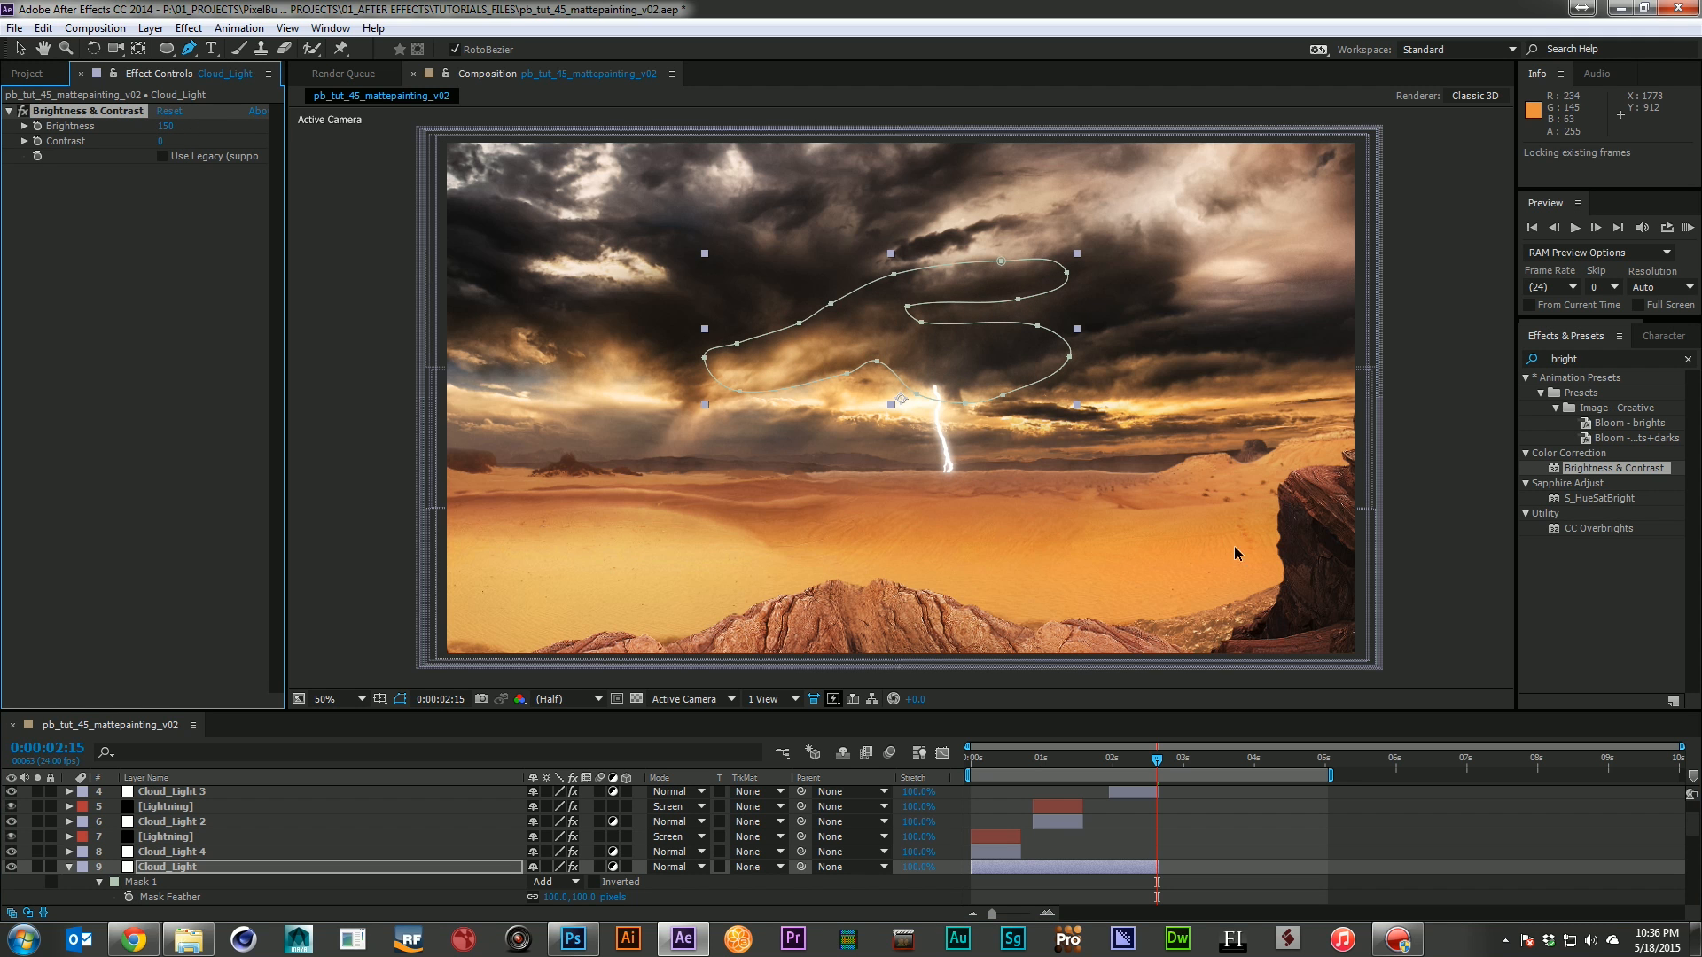
{"action": "key", "text": "KP_0"}
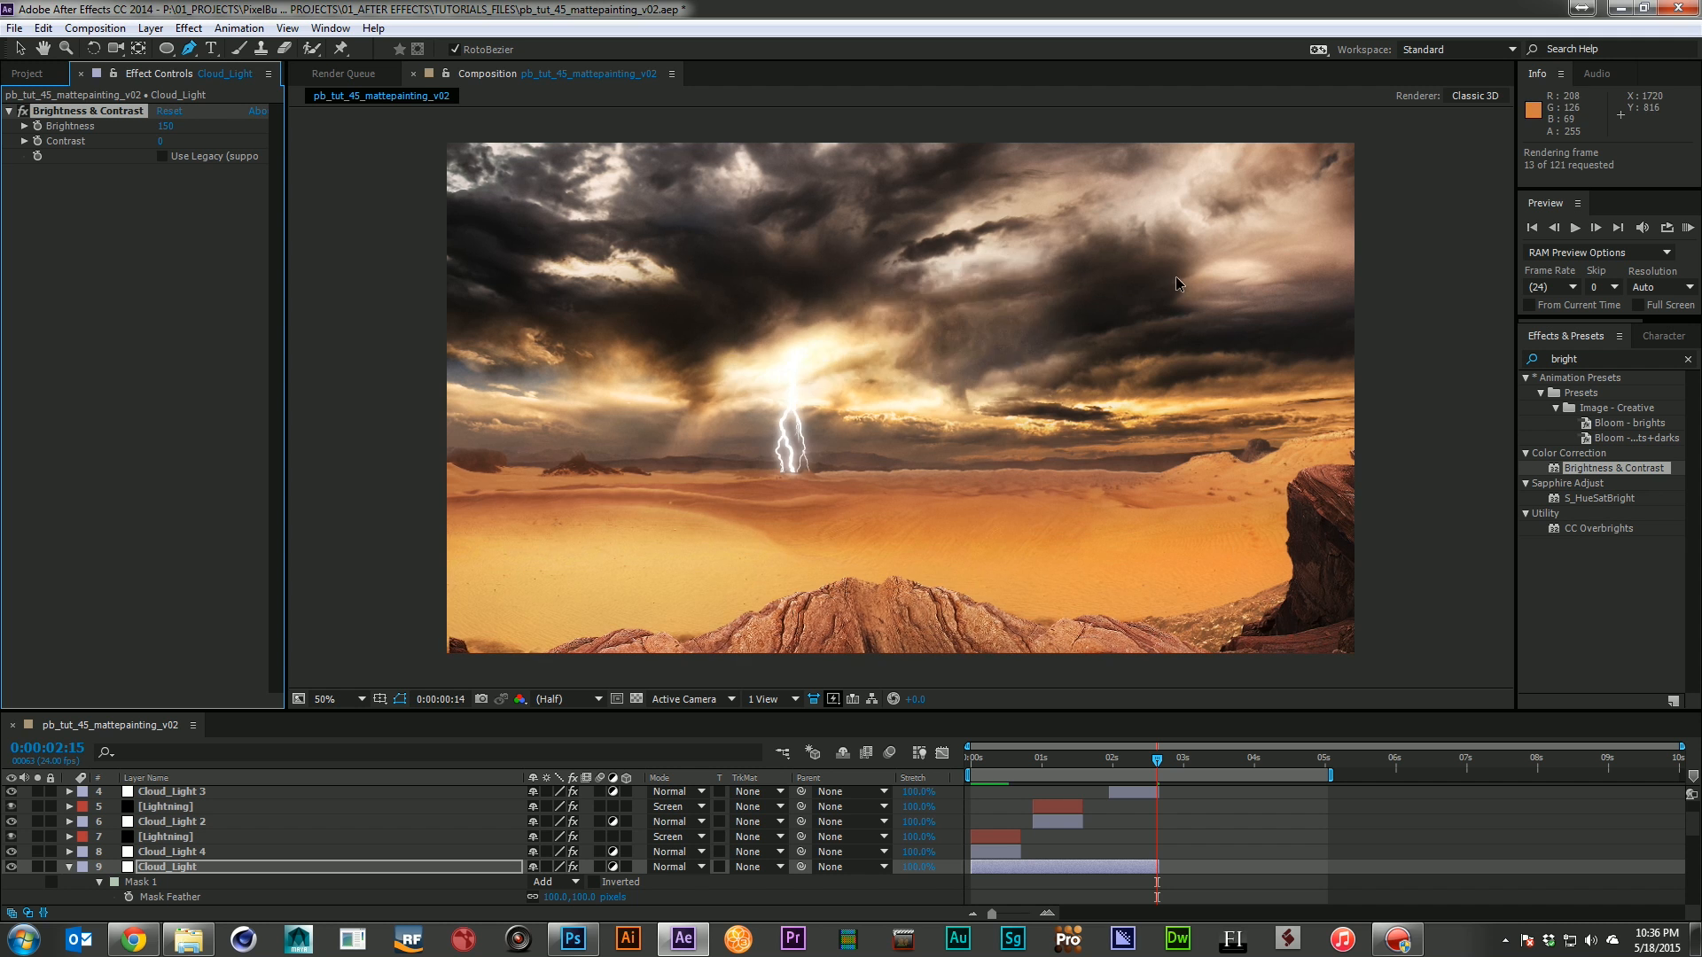
{"action": "left_click", "coordinate": [165, 126]}
{"action": "type", "text": "100"}
{"action": "key", "text": "Return"}
{"action": "key", "text": "KP_0"}
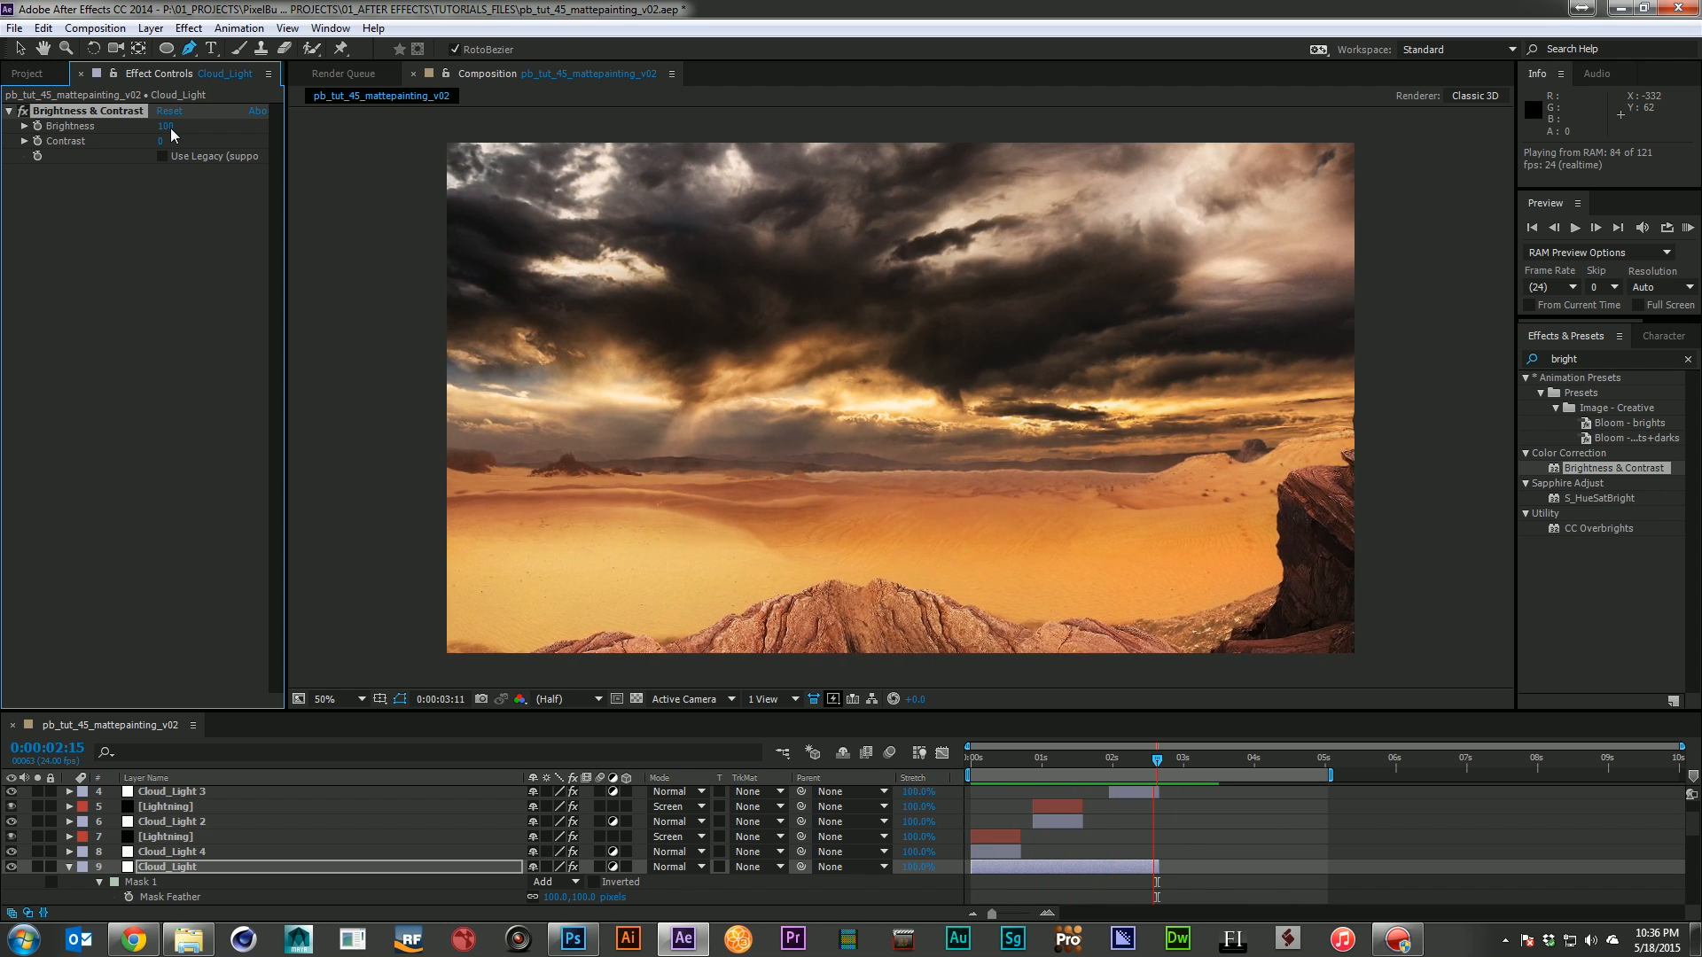
{"action": "key", "text": "space"}
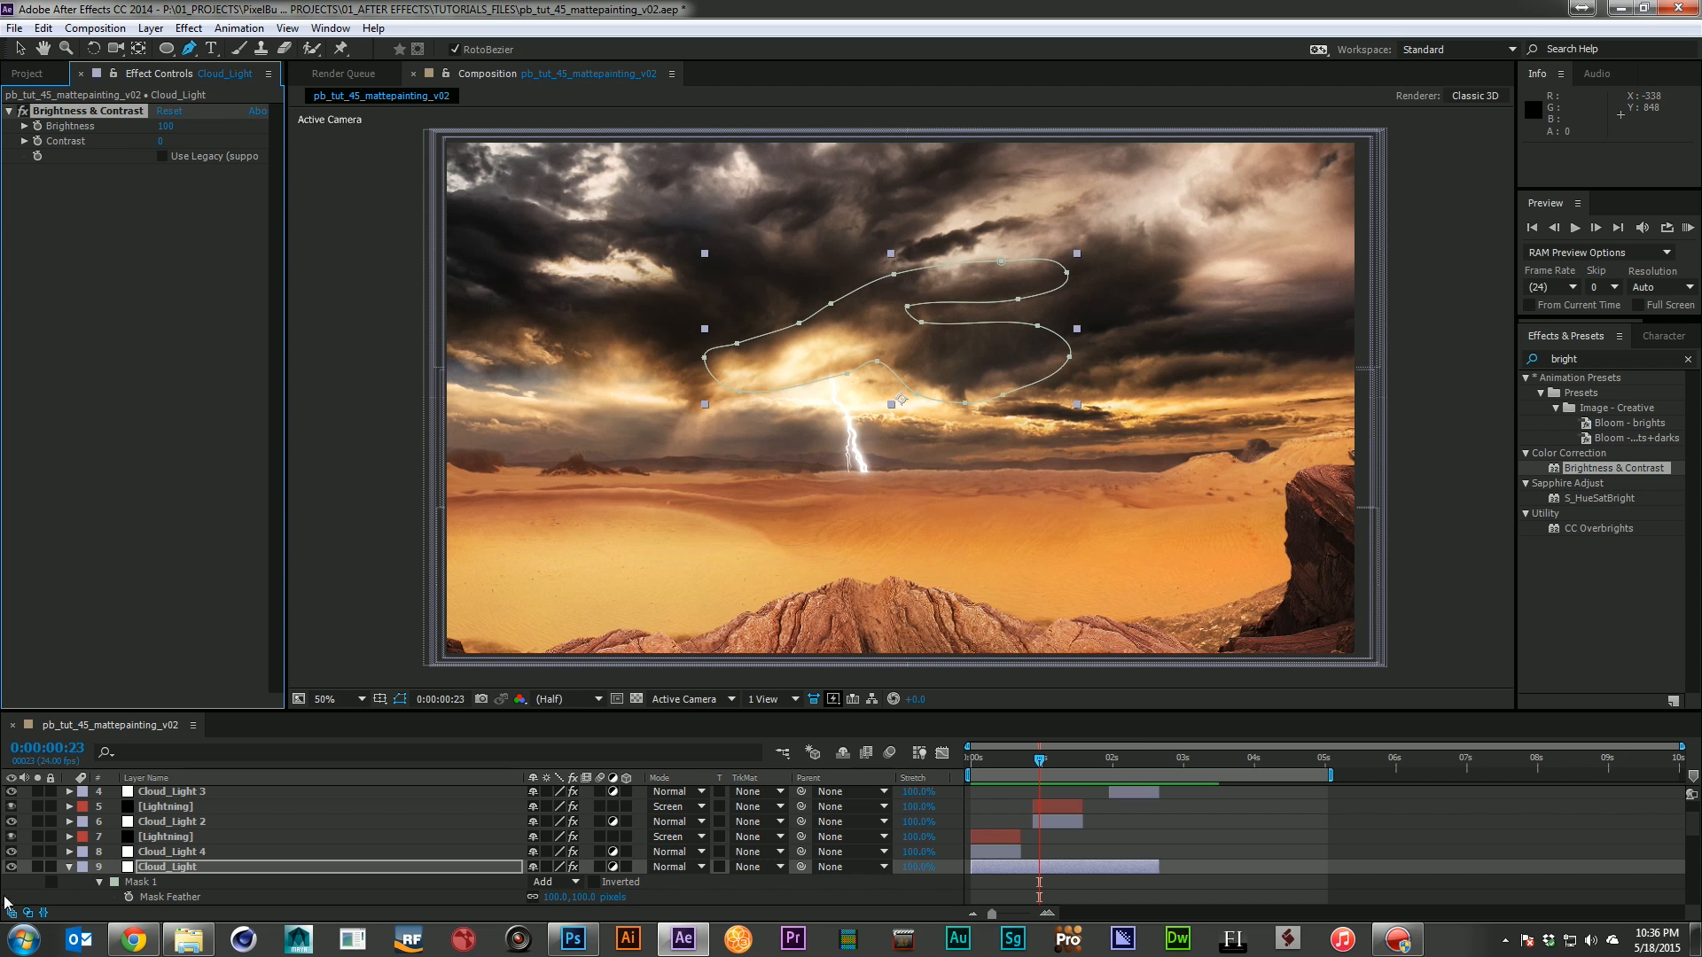
Steepen the S-shaped RGB curve on the CC layer slightly to increase the overall contrast
{"action": "left_click", "coordinate": [69, 866]}
{"action": "scroll", "coordinate": [220, 831], "scroll_direction": "up", "scroll_amount": 2}
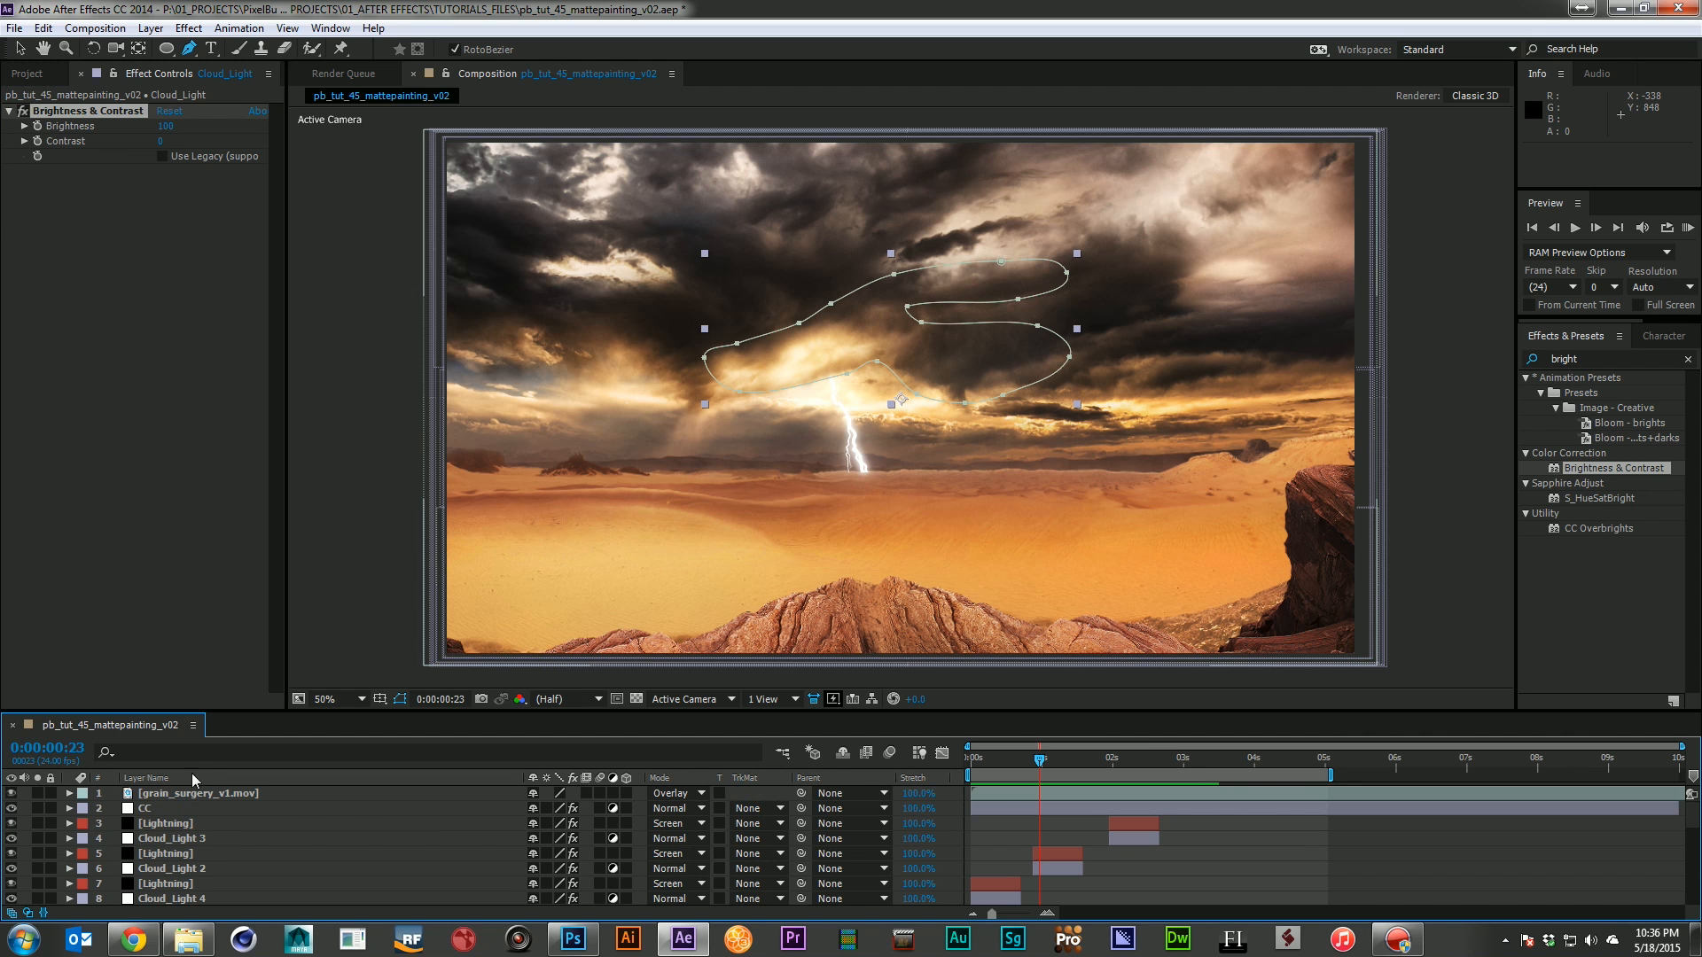
{"action": "left_click", "coordinate": [144, 808]}
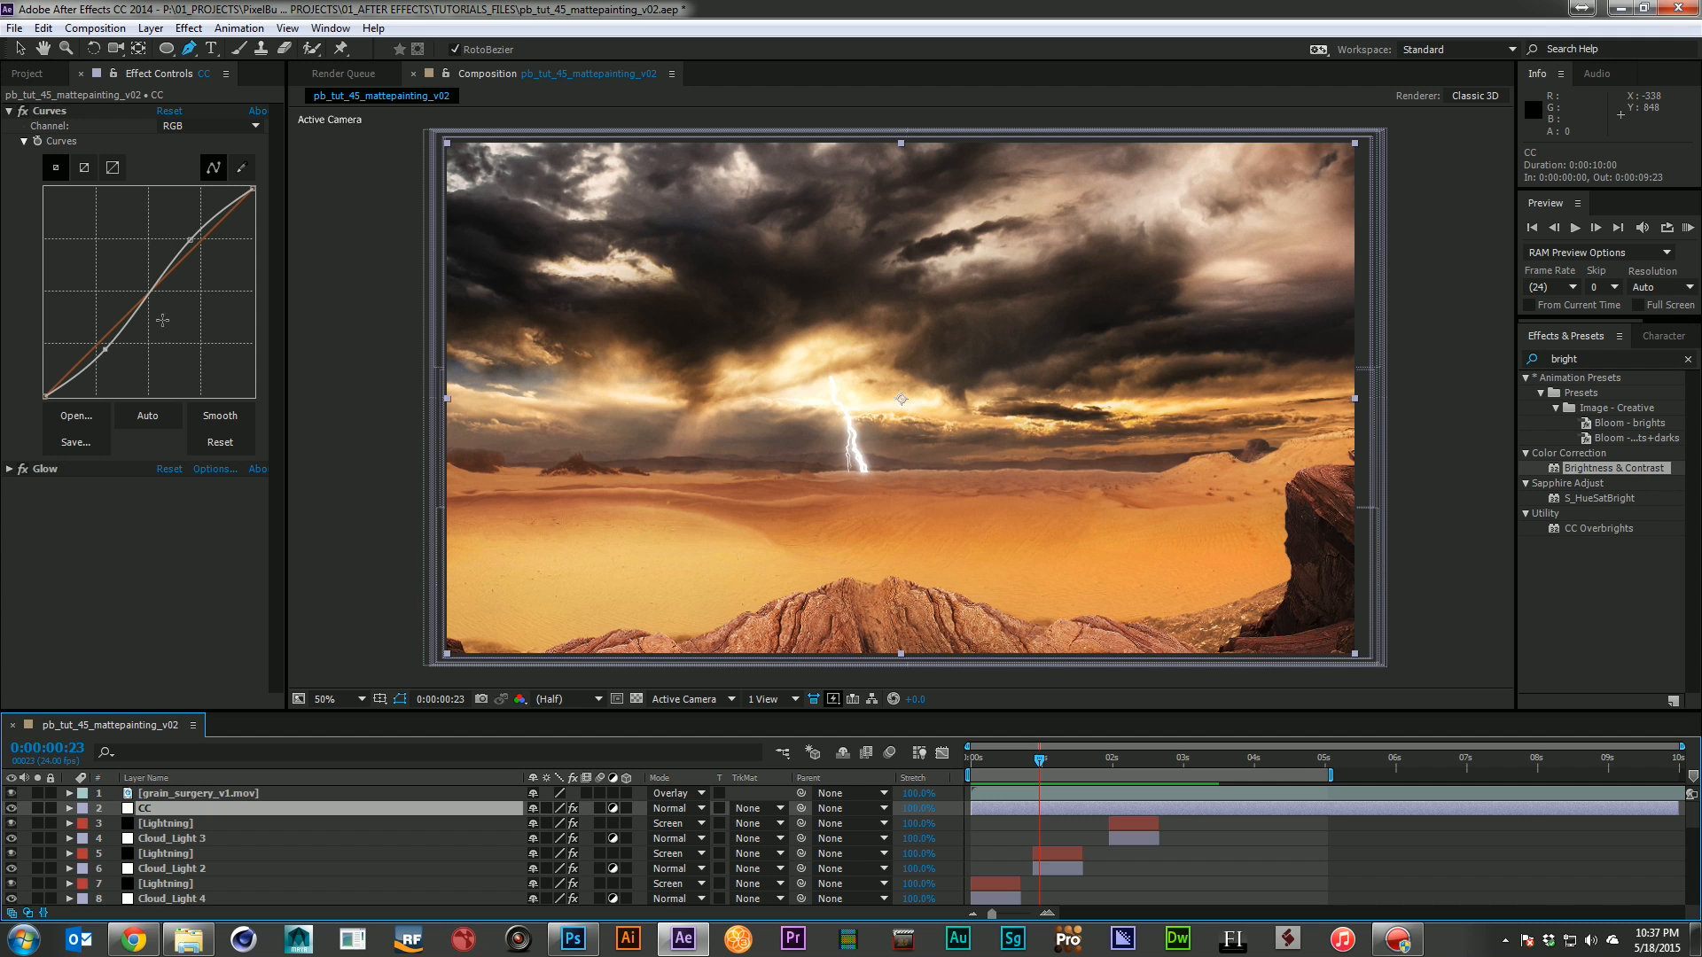
{"action": "left_click", "coordinate": [107, 350]}
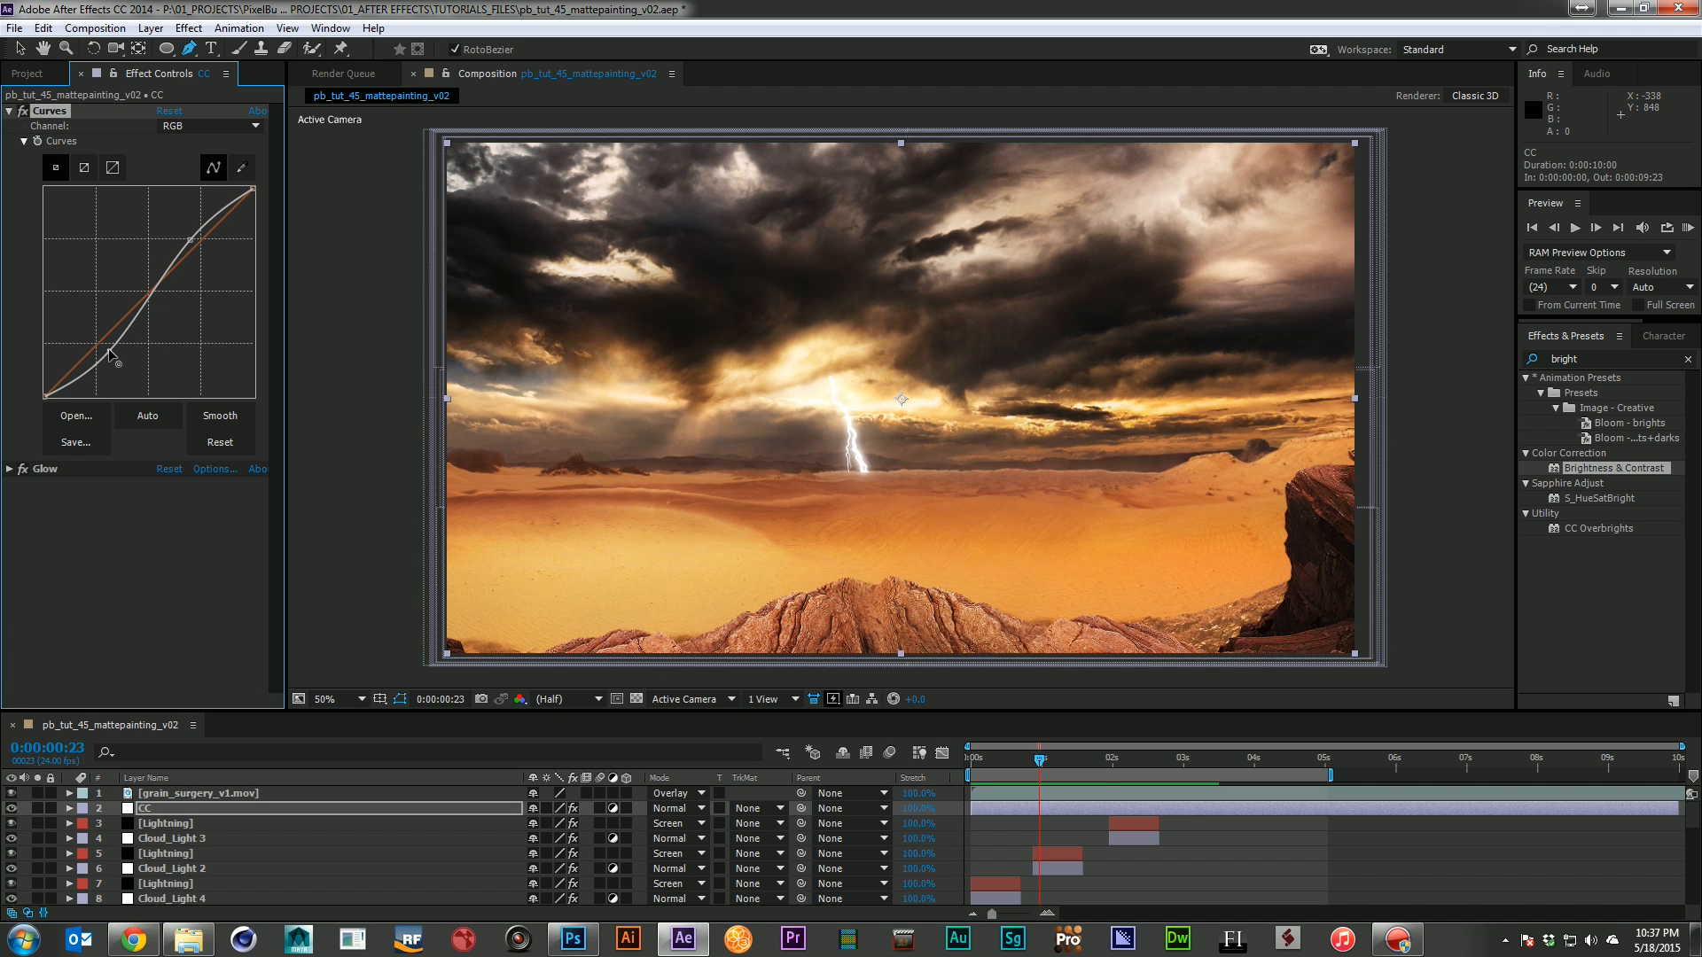
{"action": "left_click_drag", "start_coordinate": [185, 240], "coordinate": [183, 244]}
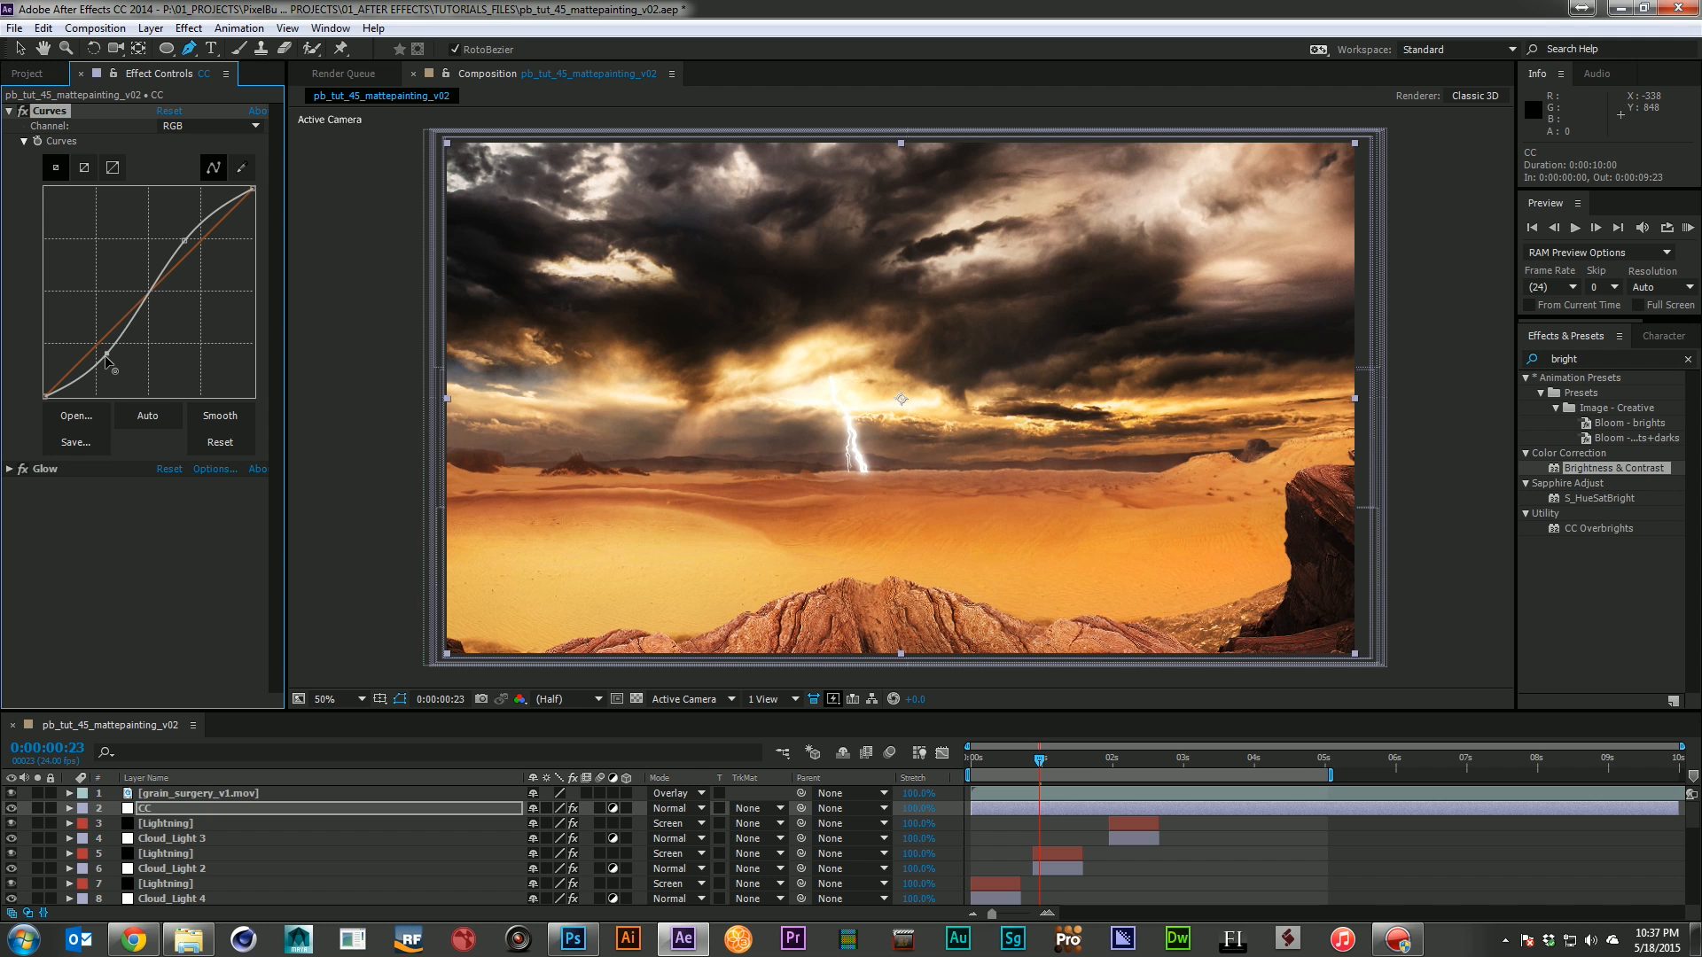
{"action": "left_click_drag", "start_coordinate": [105, 353], "coordinate": [99, 353]}
{"action": "left_click", "coordinate": [1208, 833]}
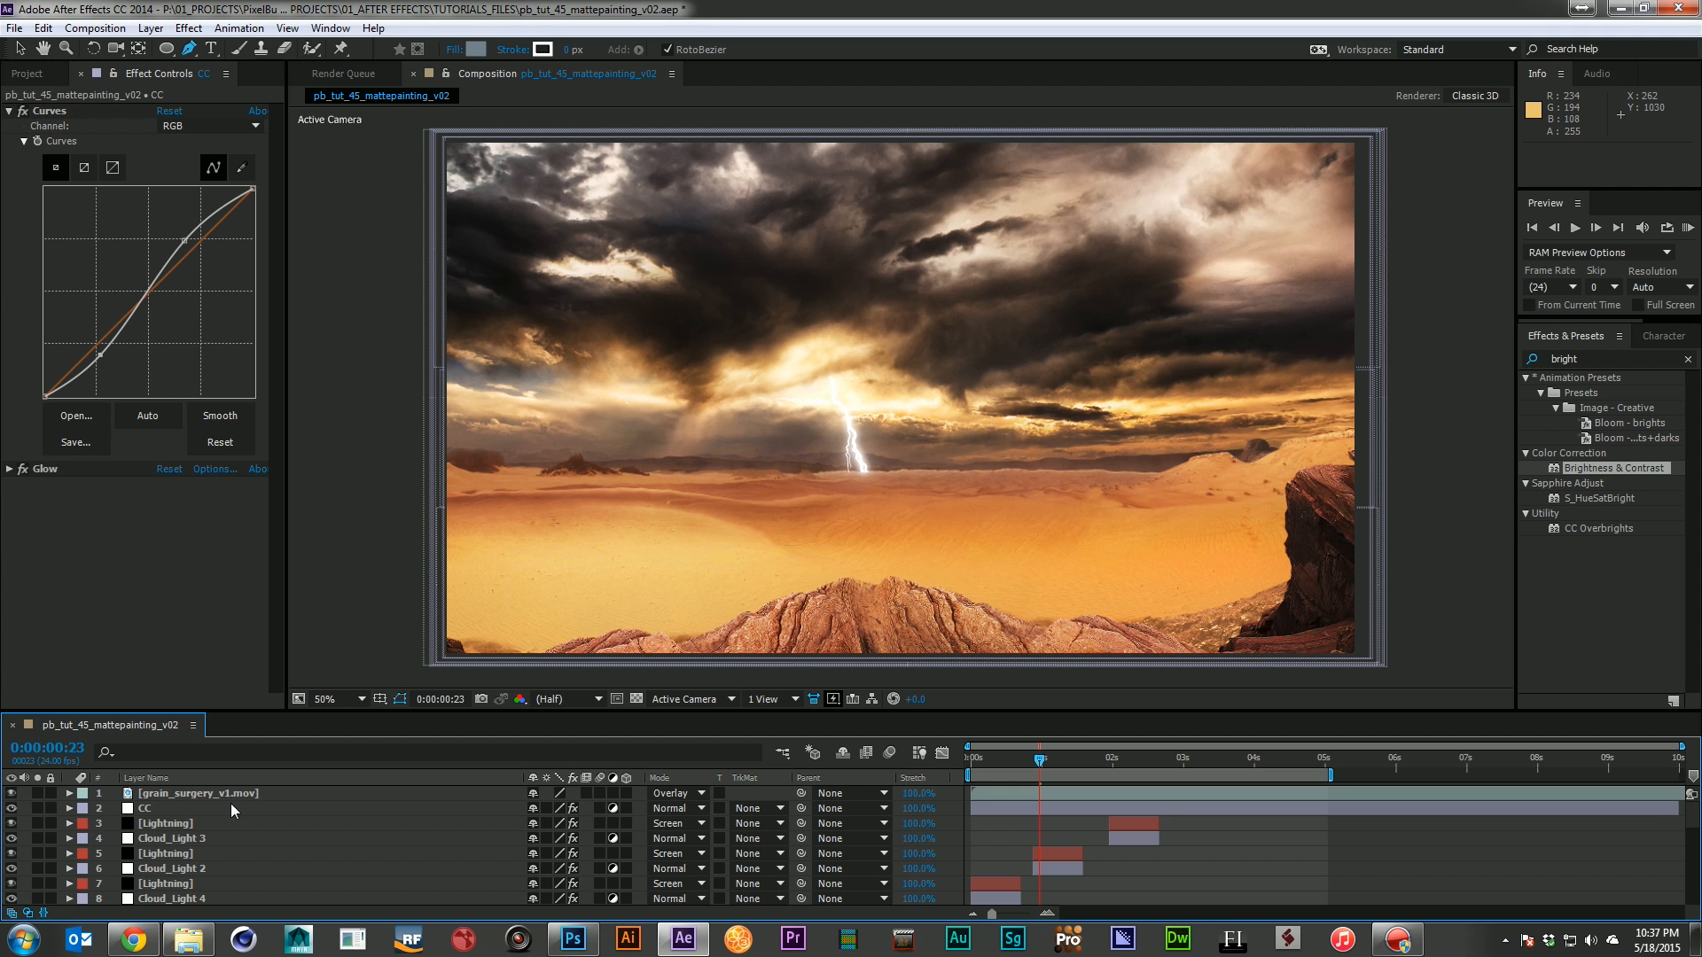
Add a new adjustment layer above all other layers and name it Letterbox
{"action": "key", "text": "ctrl+alt+y"}
{"action": "key", "text": "Return"}
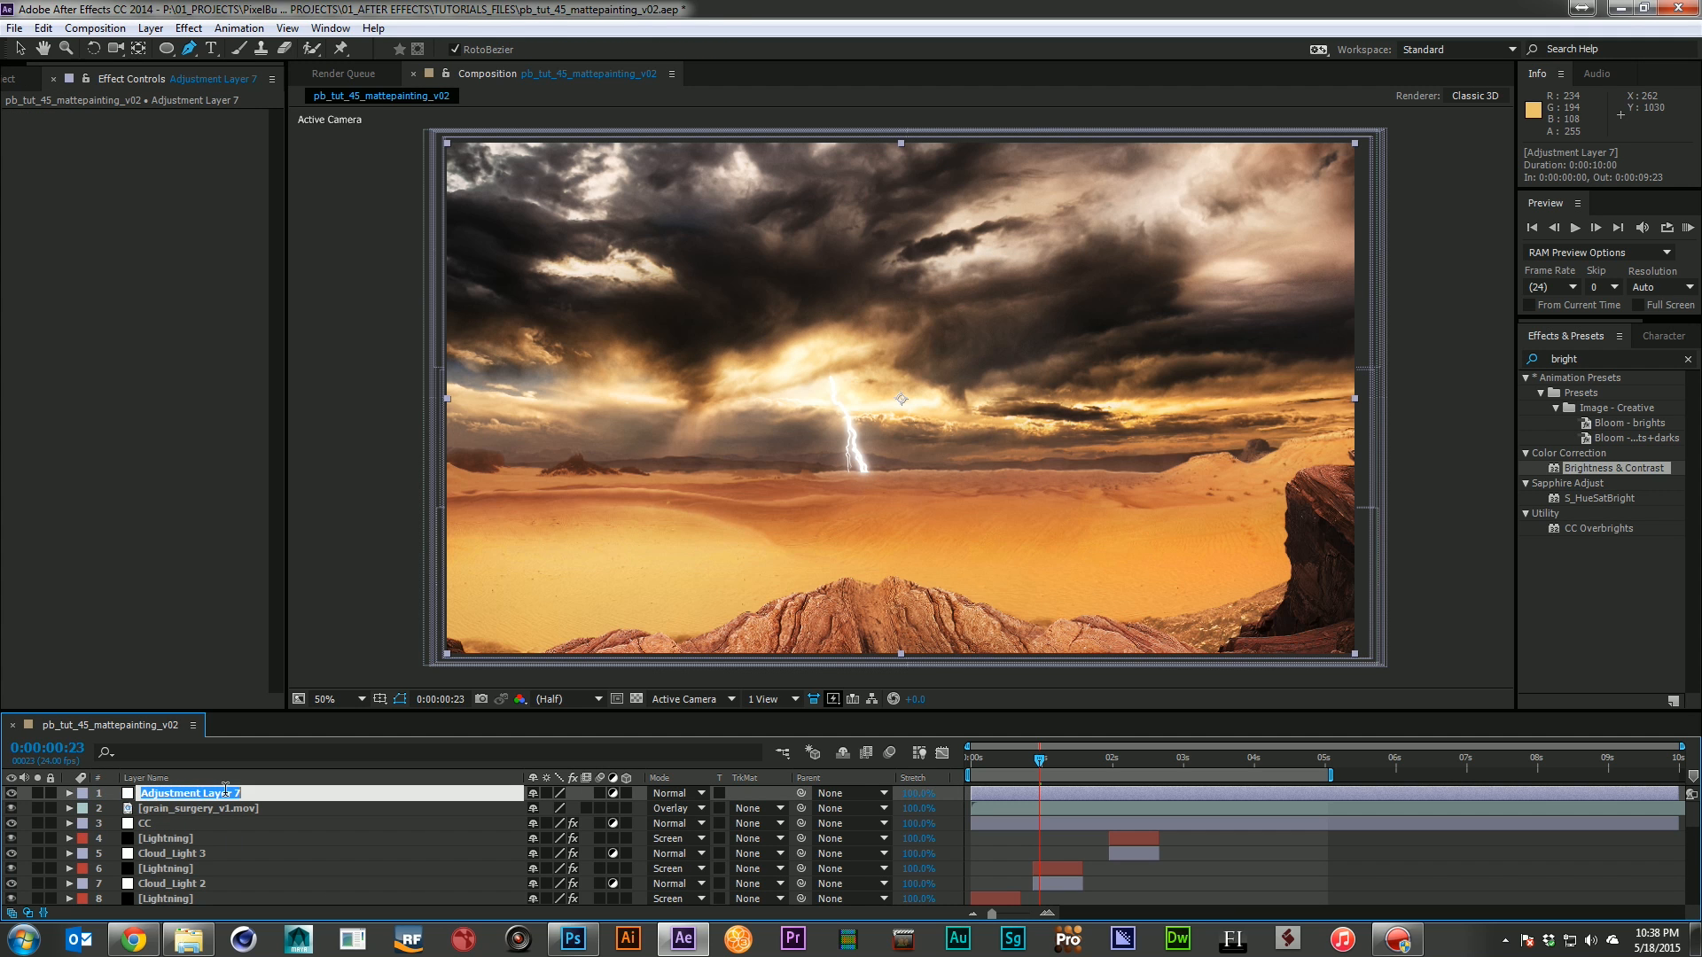
{"action": "type", "text": "Letterbox"}
{"action": "key", "text": "Return"}
Apply the Letterboxer effect to the Letterbox layer and choose its 2.35:1 (Anamorphic) preset
{"action": "left_click", "coordinate": [1603, 356]}
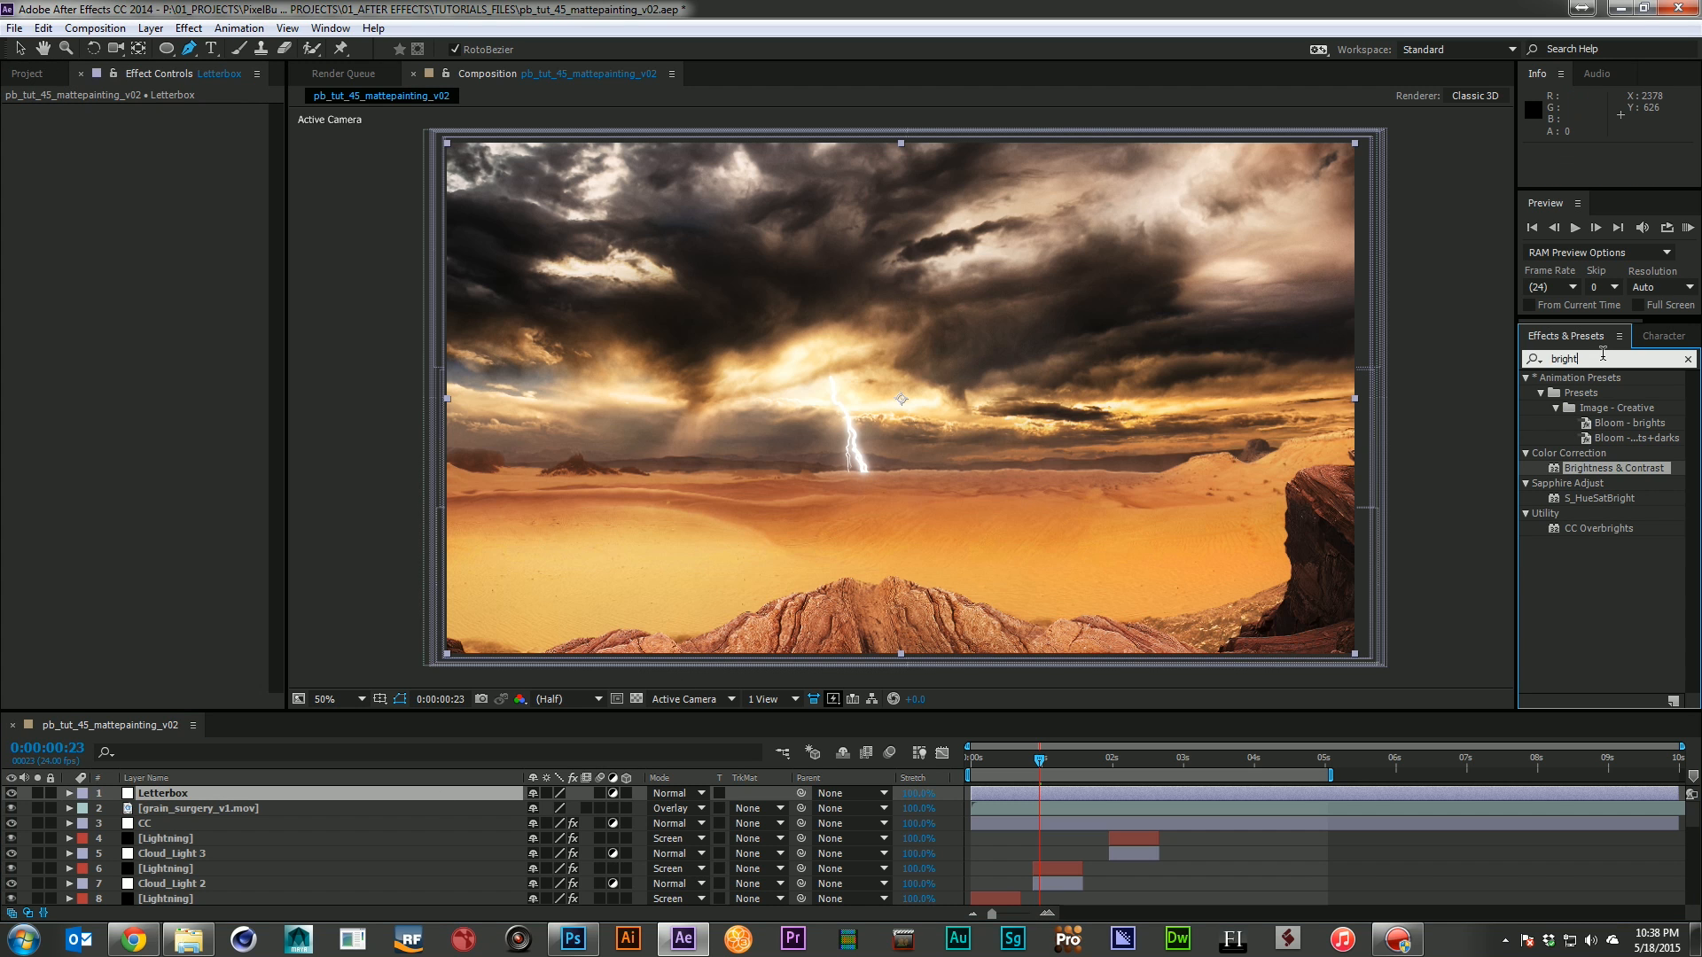
{"action": "type", "text": "letter"}
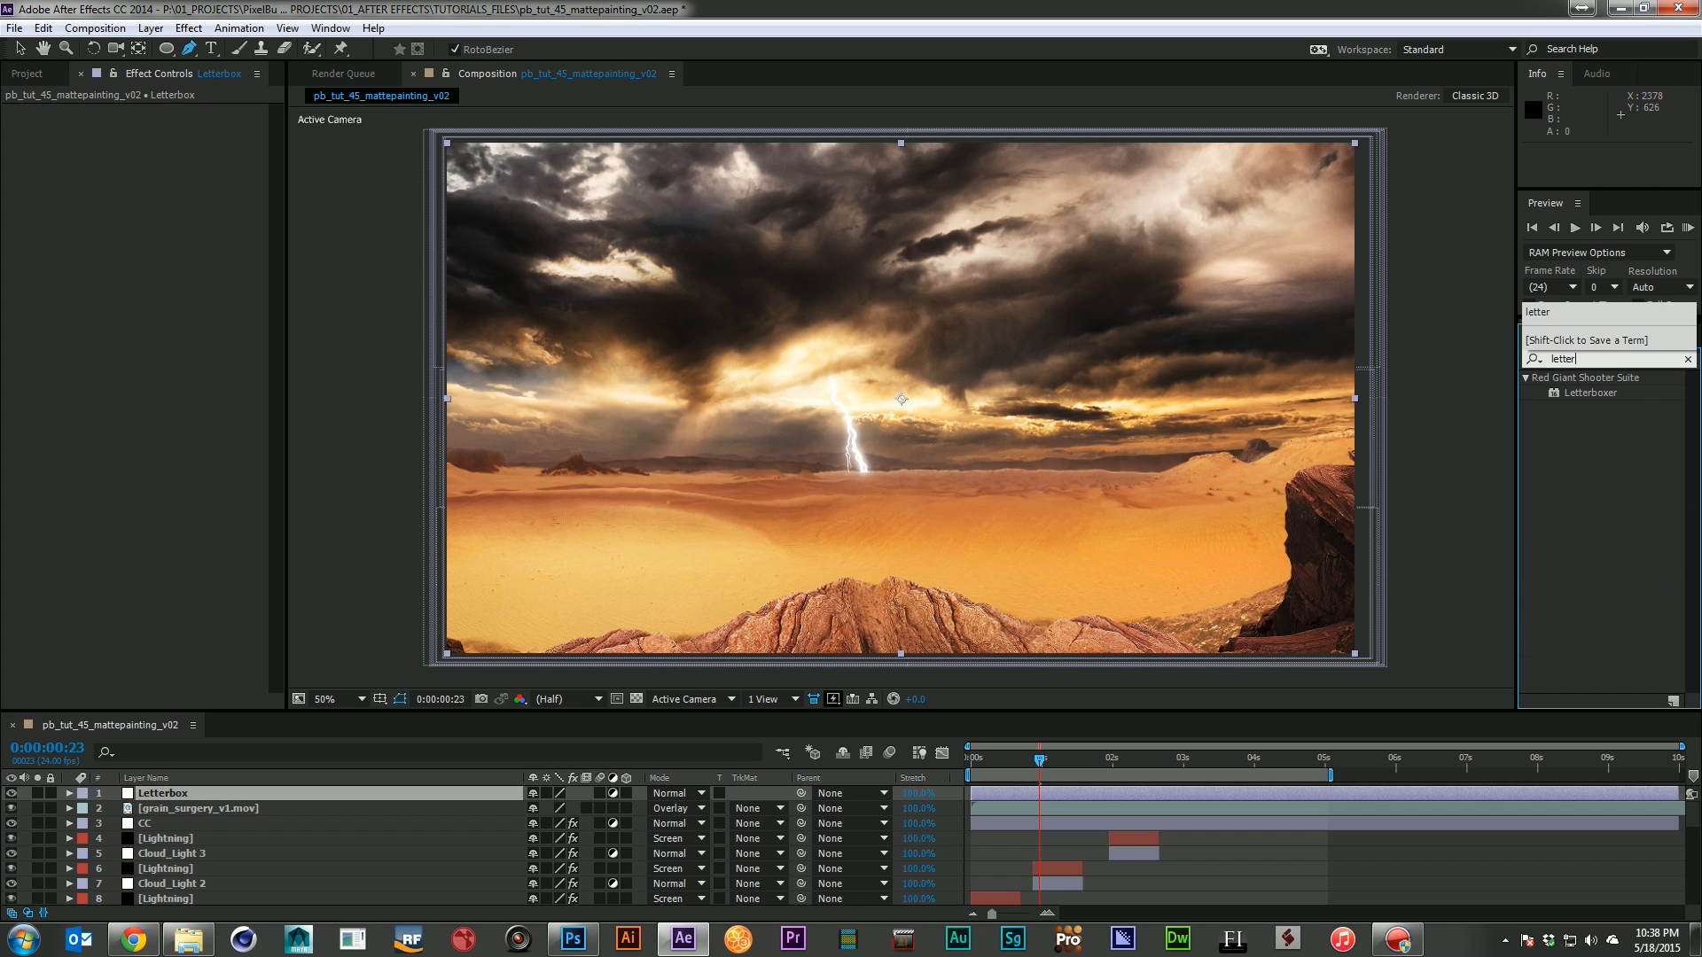
{"action": "left_click_drag", "start_coordinate": [1613, 399], "coordinate": [404, 789]}
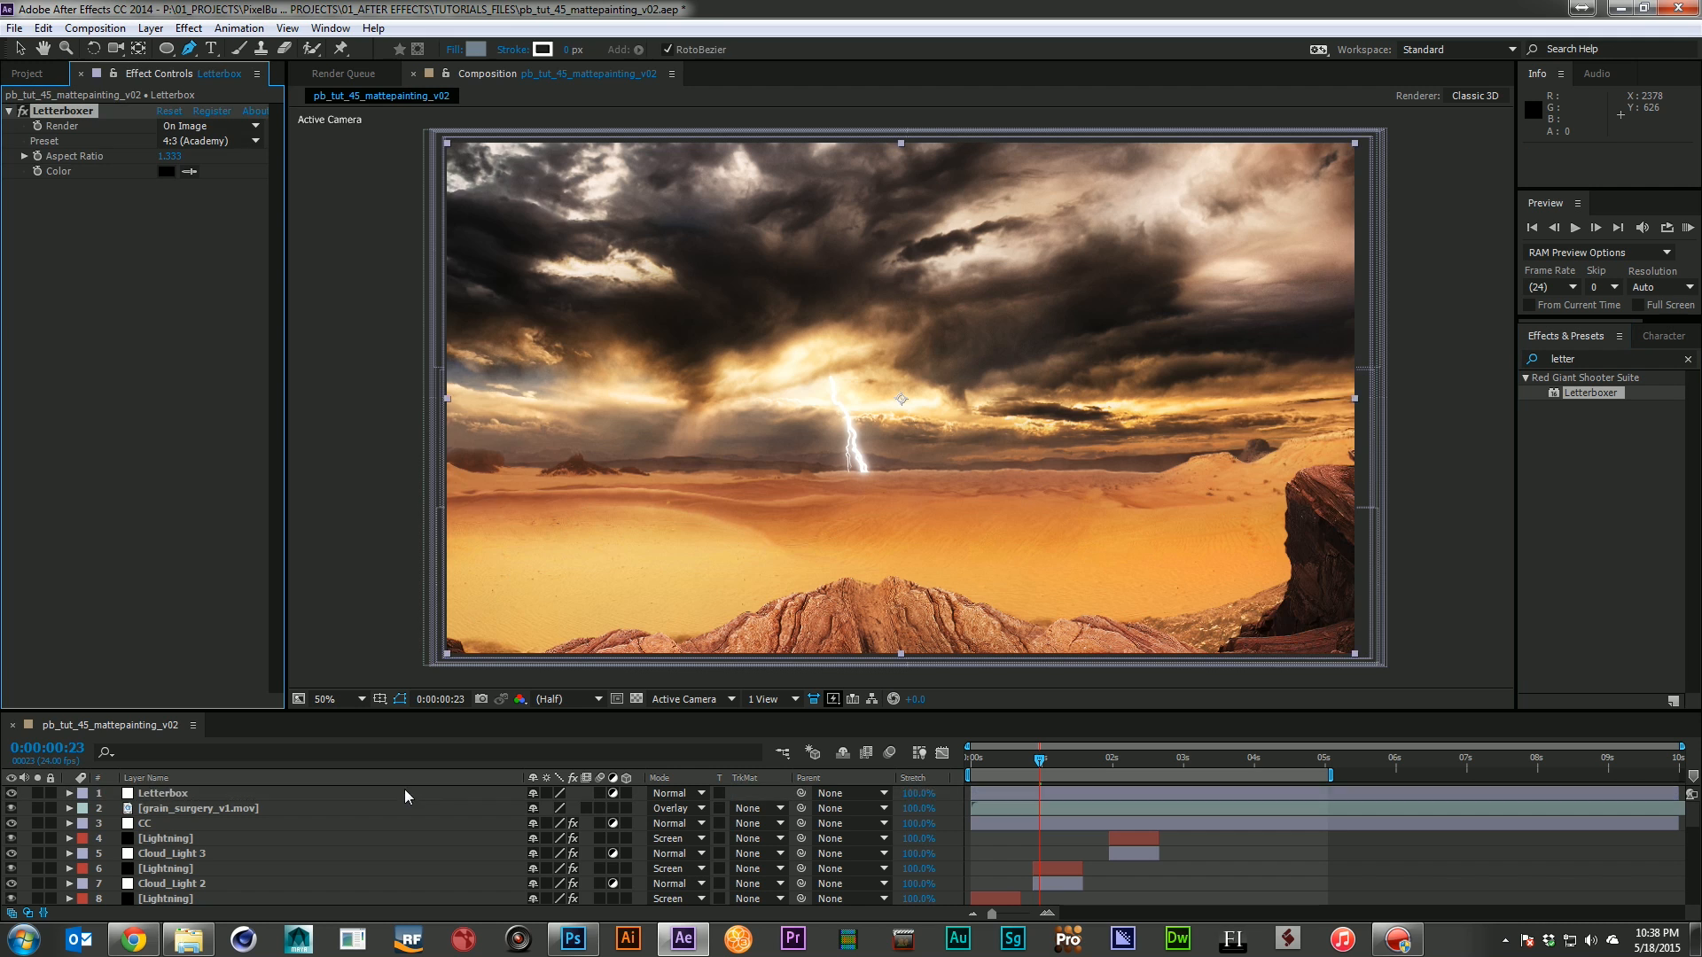
{"action": "left_click", "coordinate": [210, 141]}
{"action": "left_click", "coordinate": [196, 235]}
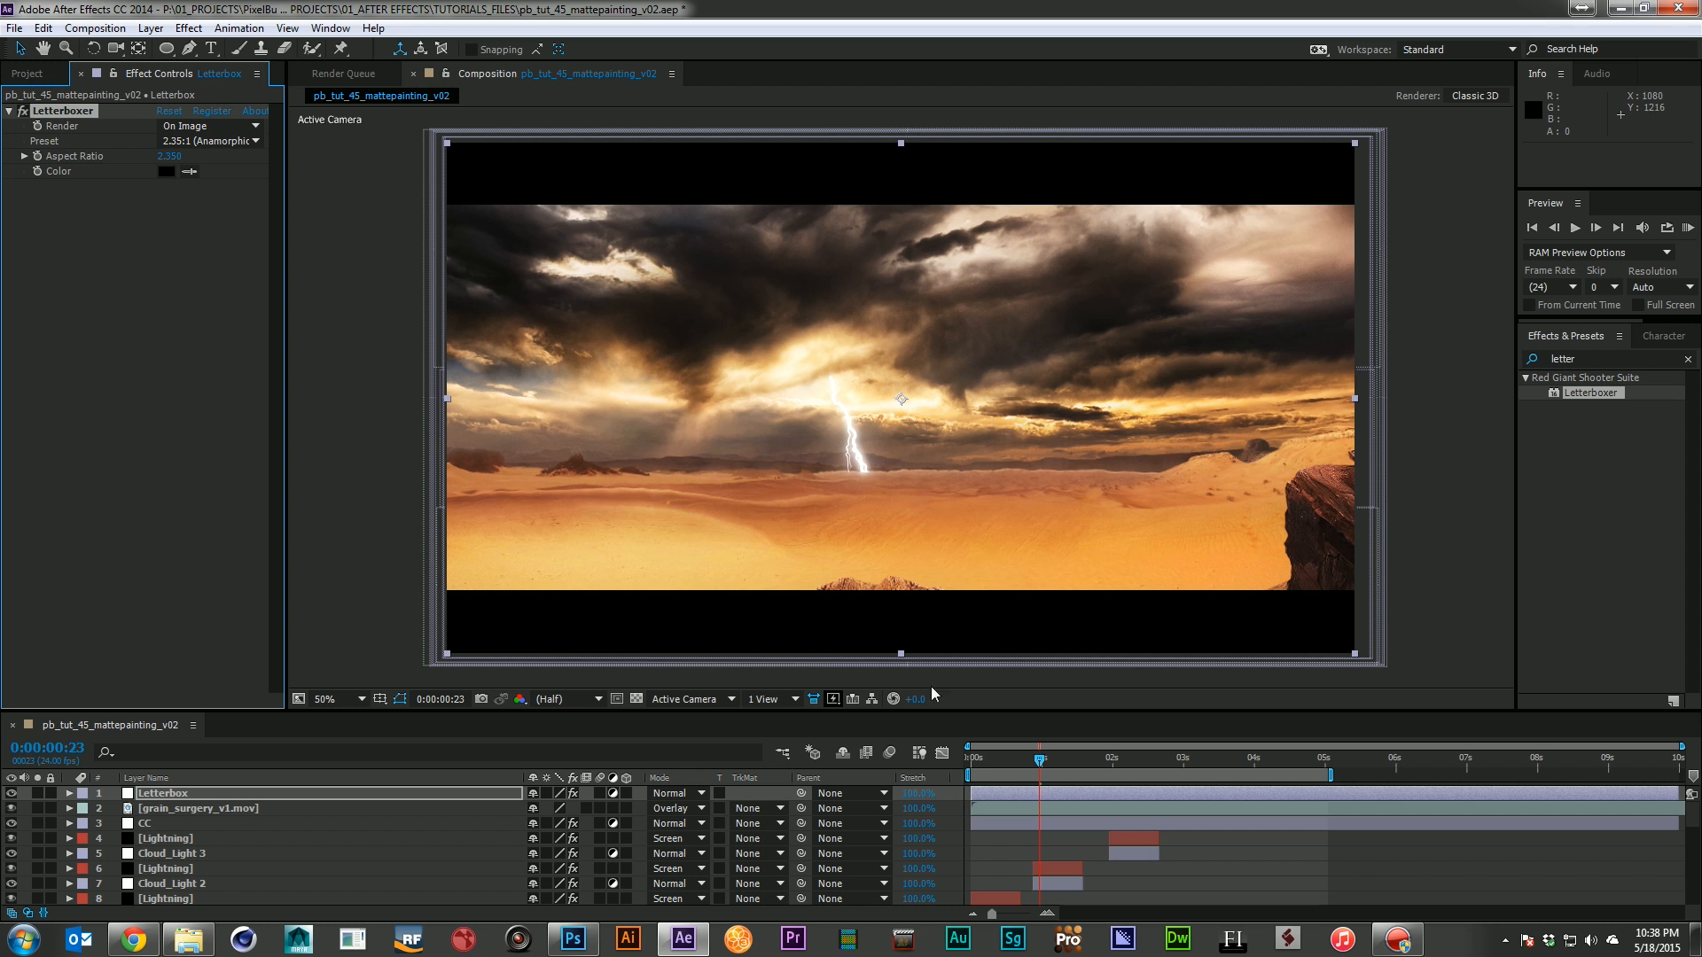
Pre-compose all layers below Letterbox, from the grain clip down to sky, into a composition named pc_working
{"action": "left_click", "coordinate": [243, 808]}
{"action": "scroll", "coordinate": [351, 817], "scroll_direction": "down", "scroll_amount": 8}
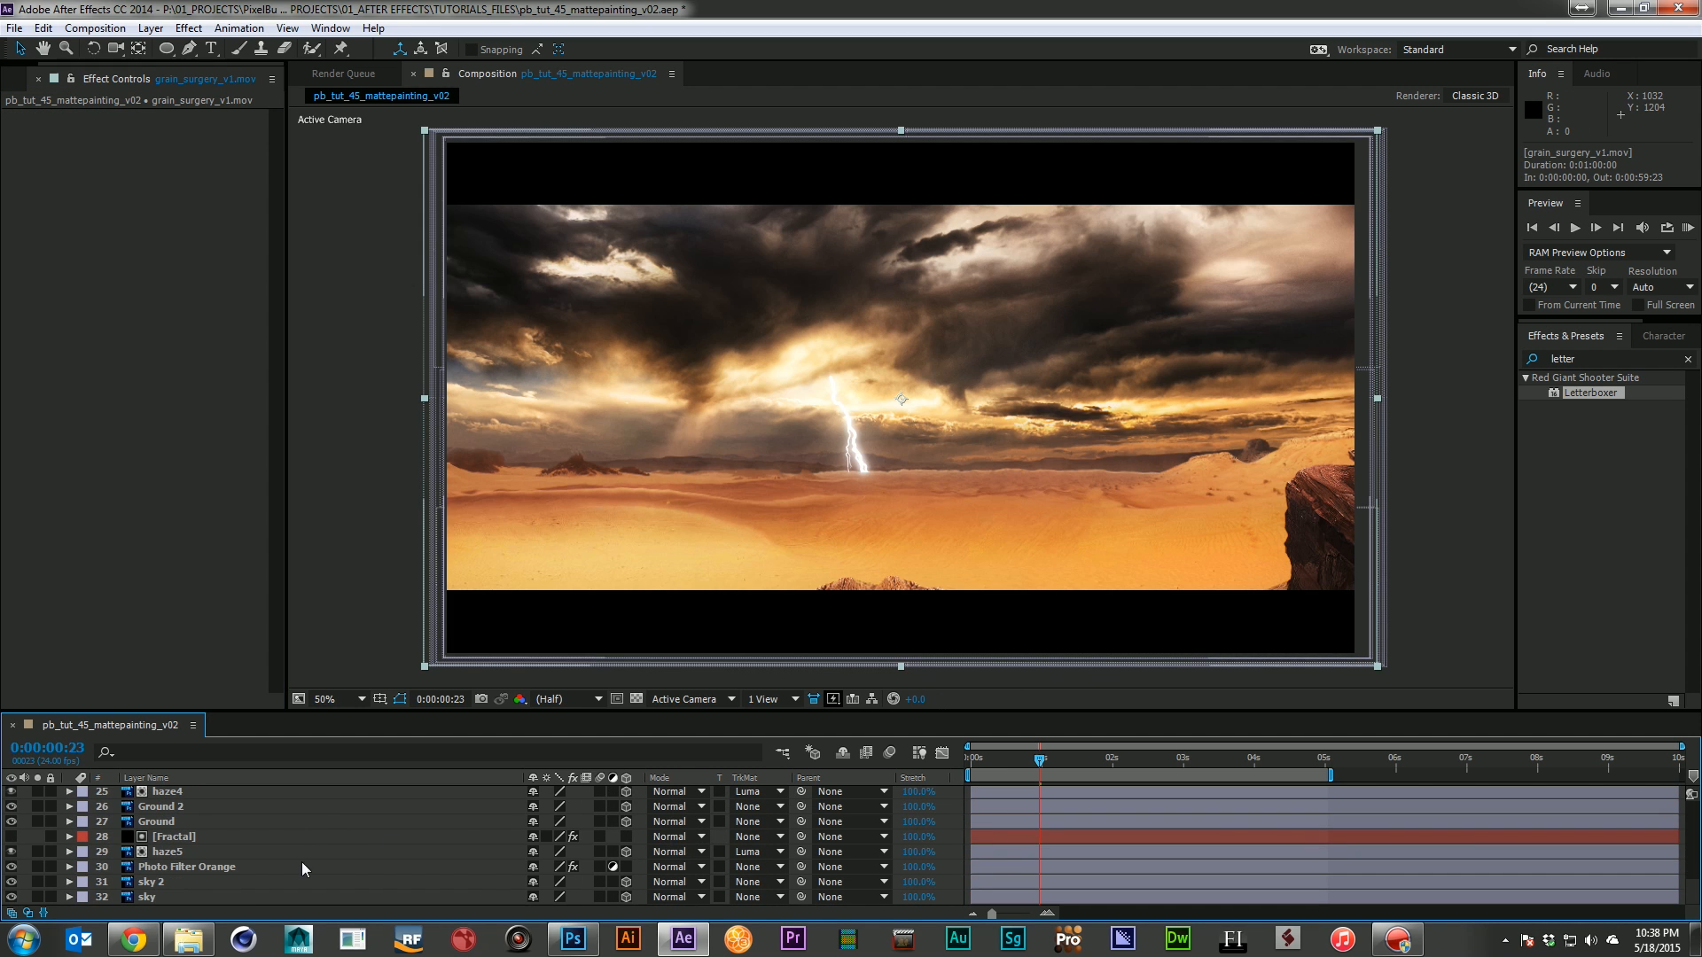
{"action": "left_click", "coordinate": [220, 897], "text": "shift"}
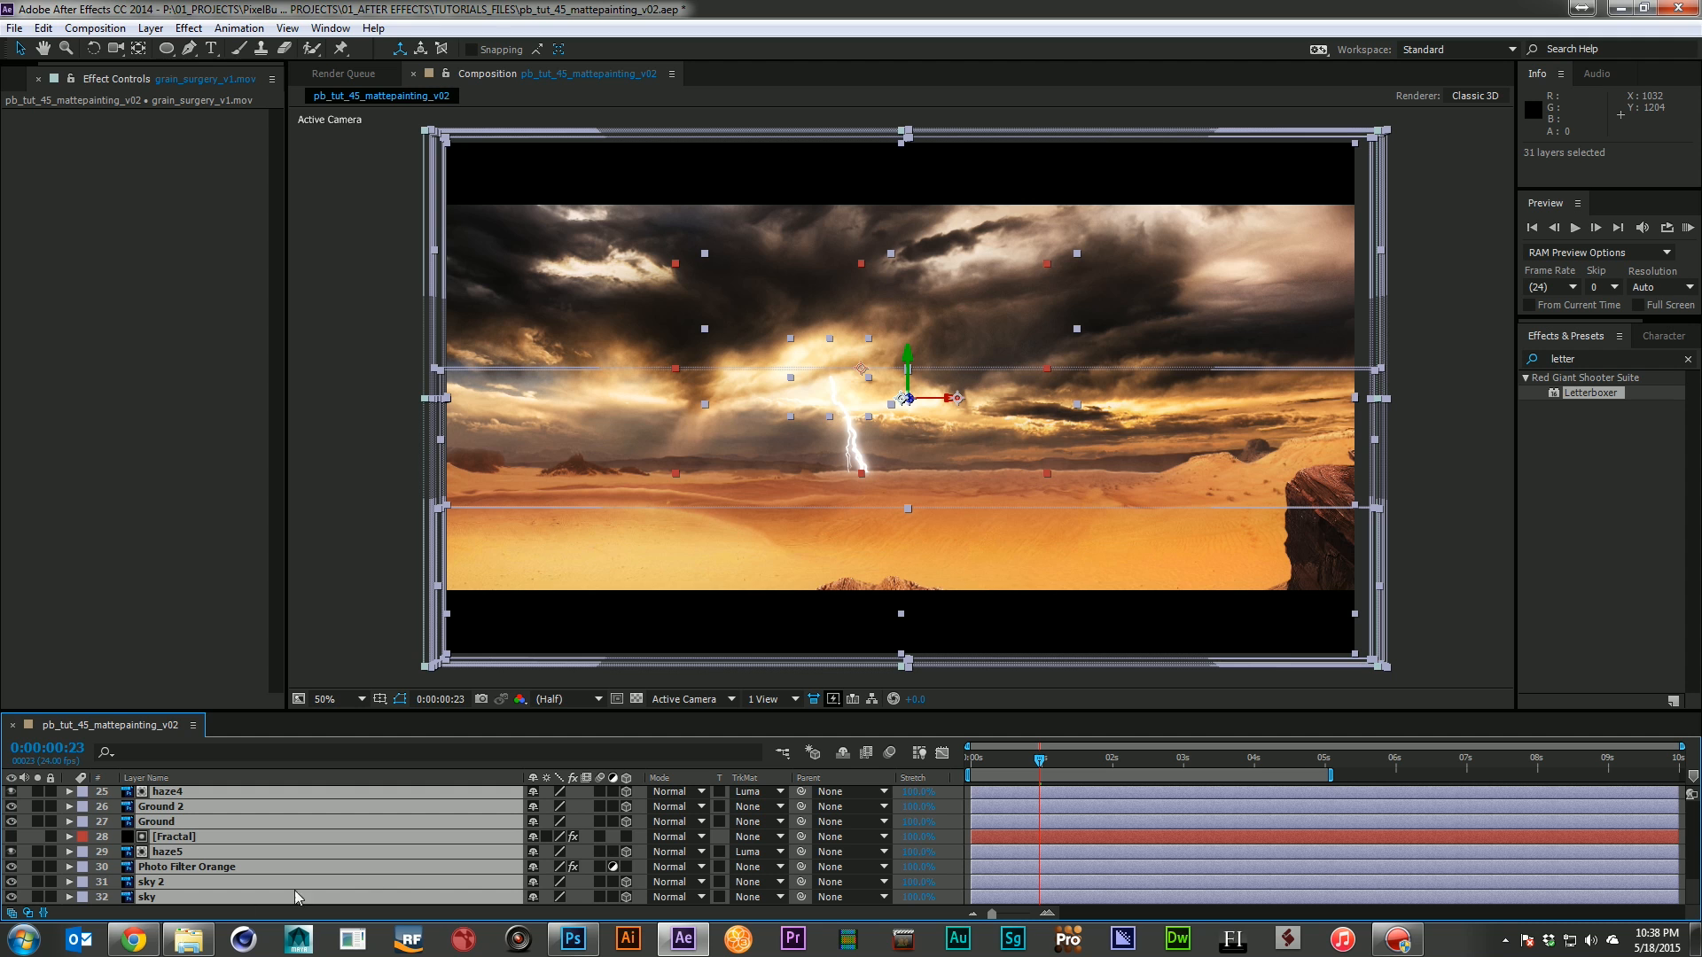
{"action": "key", "text": "ctrl+shift+c"}
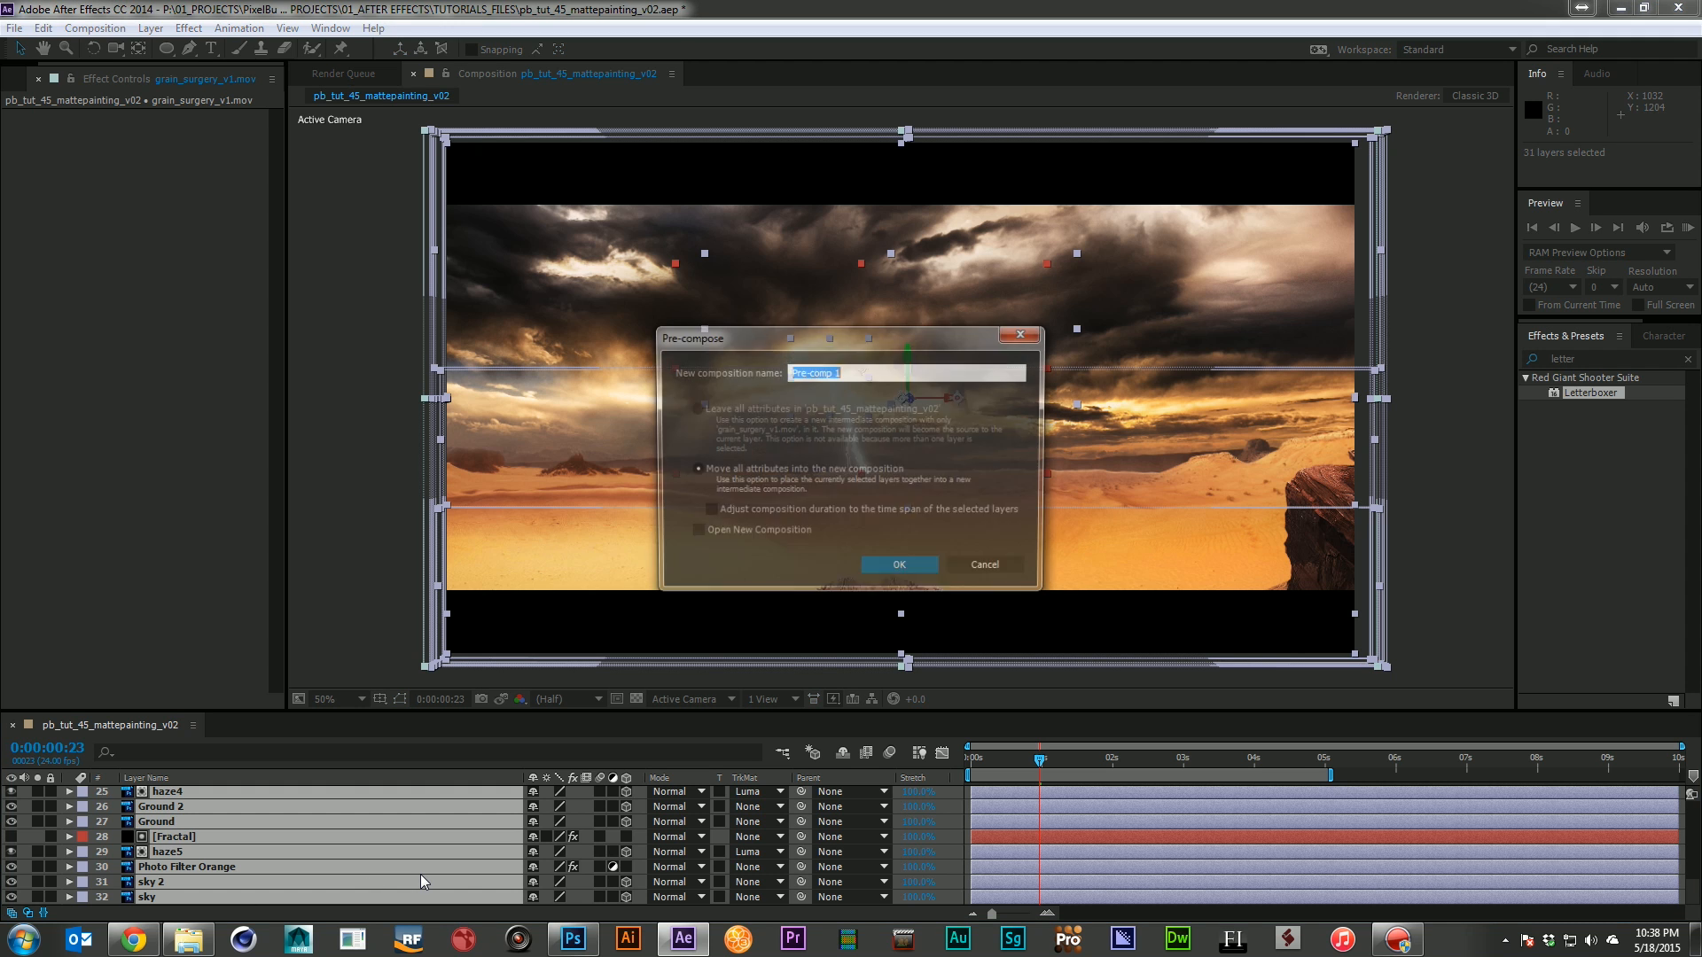
{"action": "type", "text": "pc_working"}
{"action": "key", "text": "Return"}
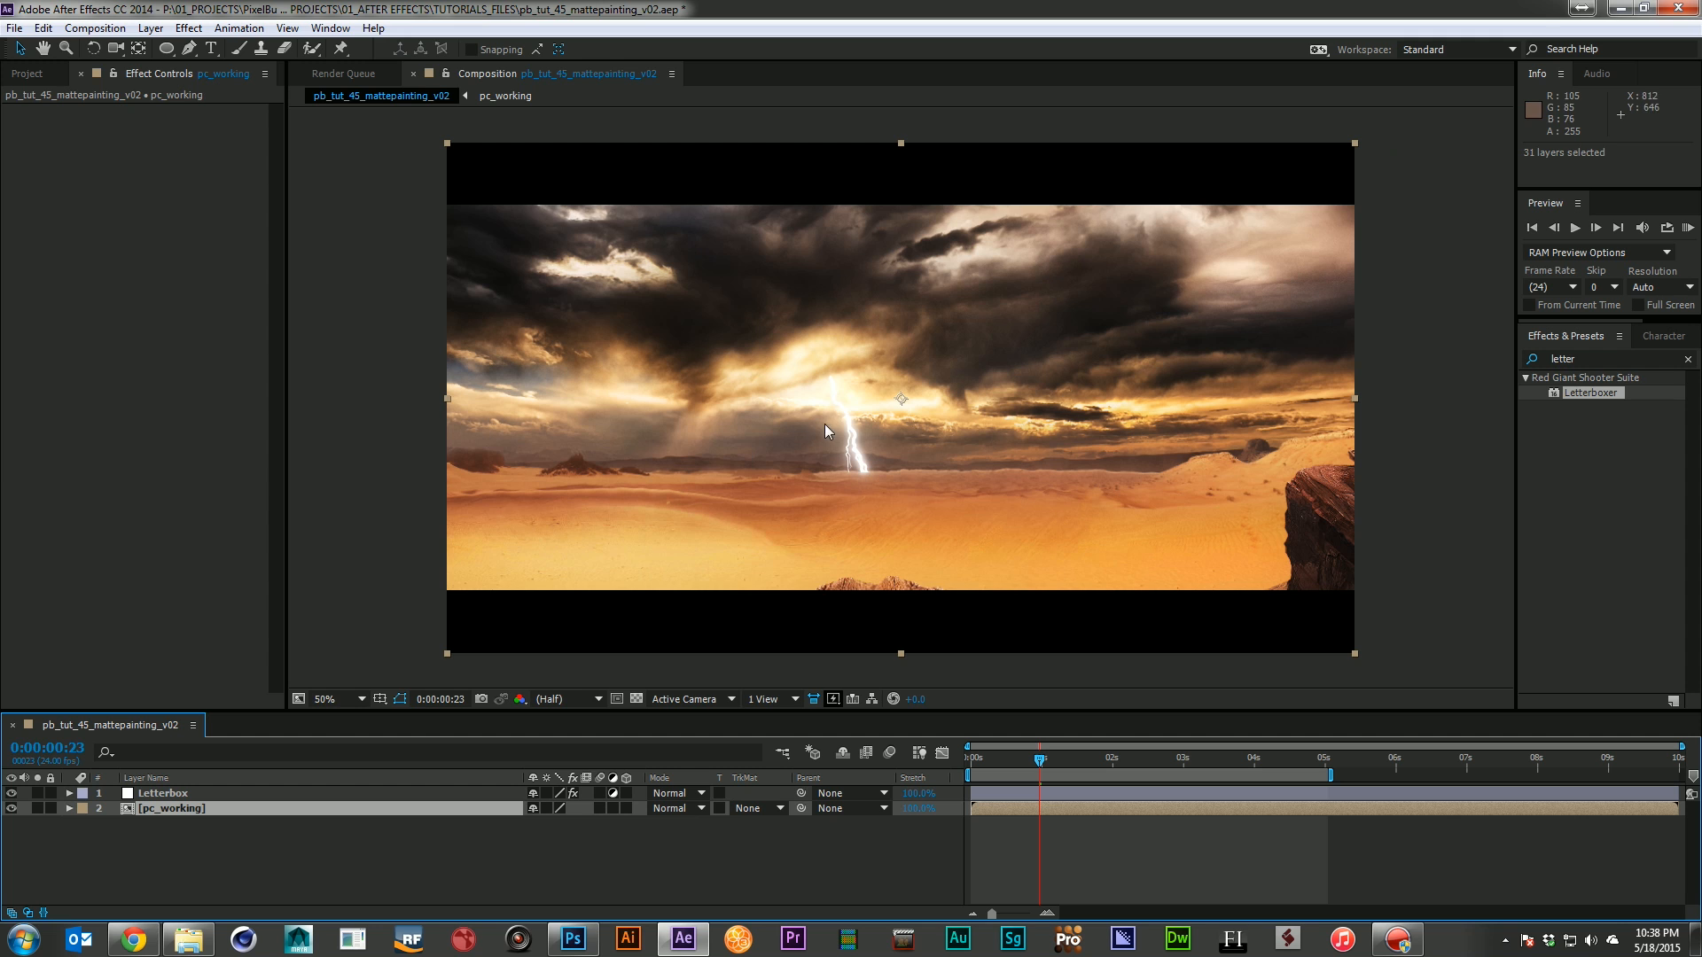
Move the pc_working layer up to about 1024, 484 to reframe the scene within the letterbox and preview the result
{"action": "left_click_drag", "start_coordinate": [825, 419], "coordinate": [831, 384]}
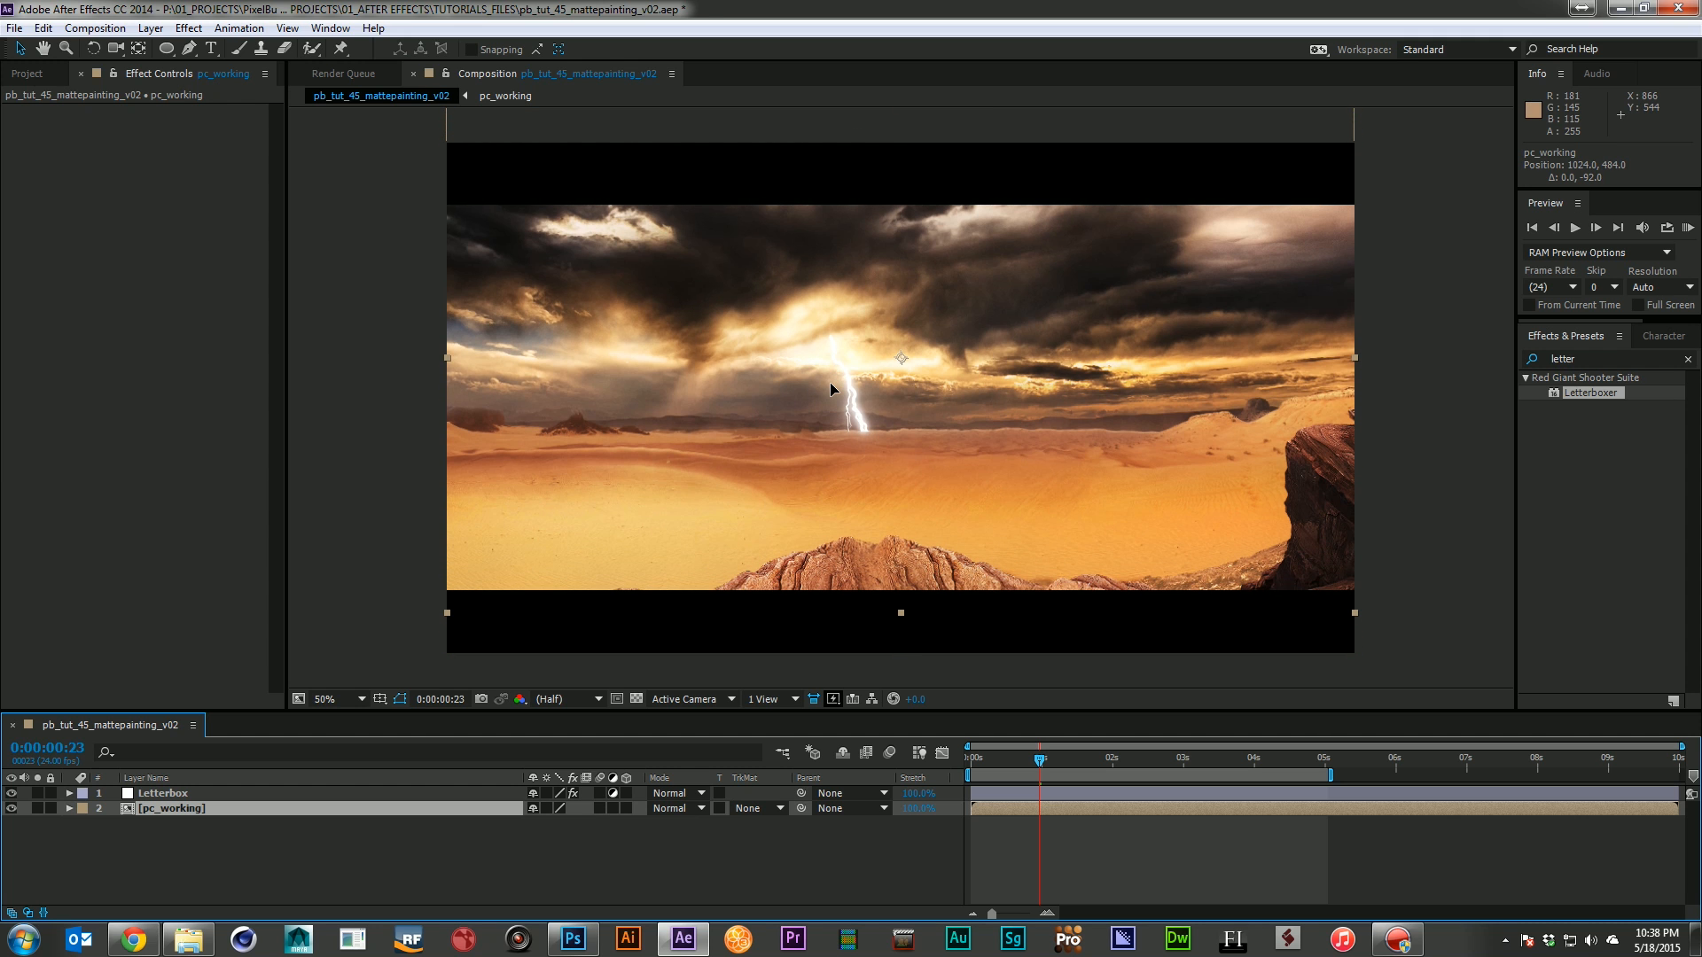
{"action": "key", "text": "KP_0"}
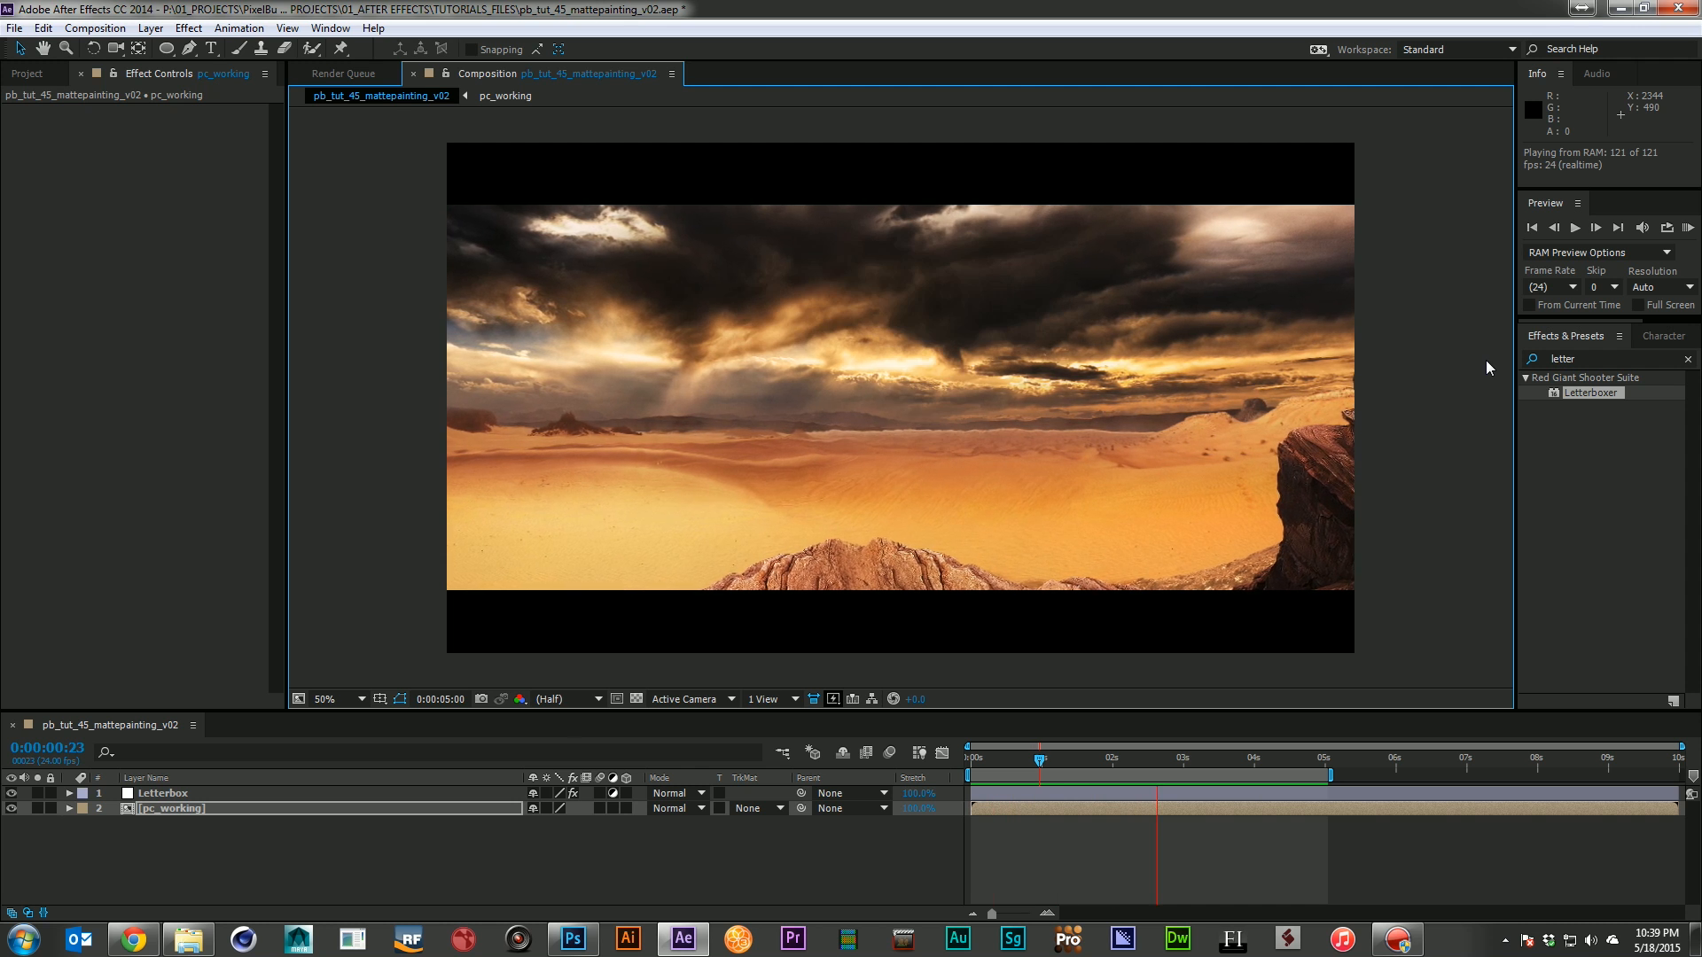
{"action": "key", "text": "space"}
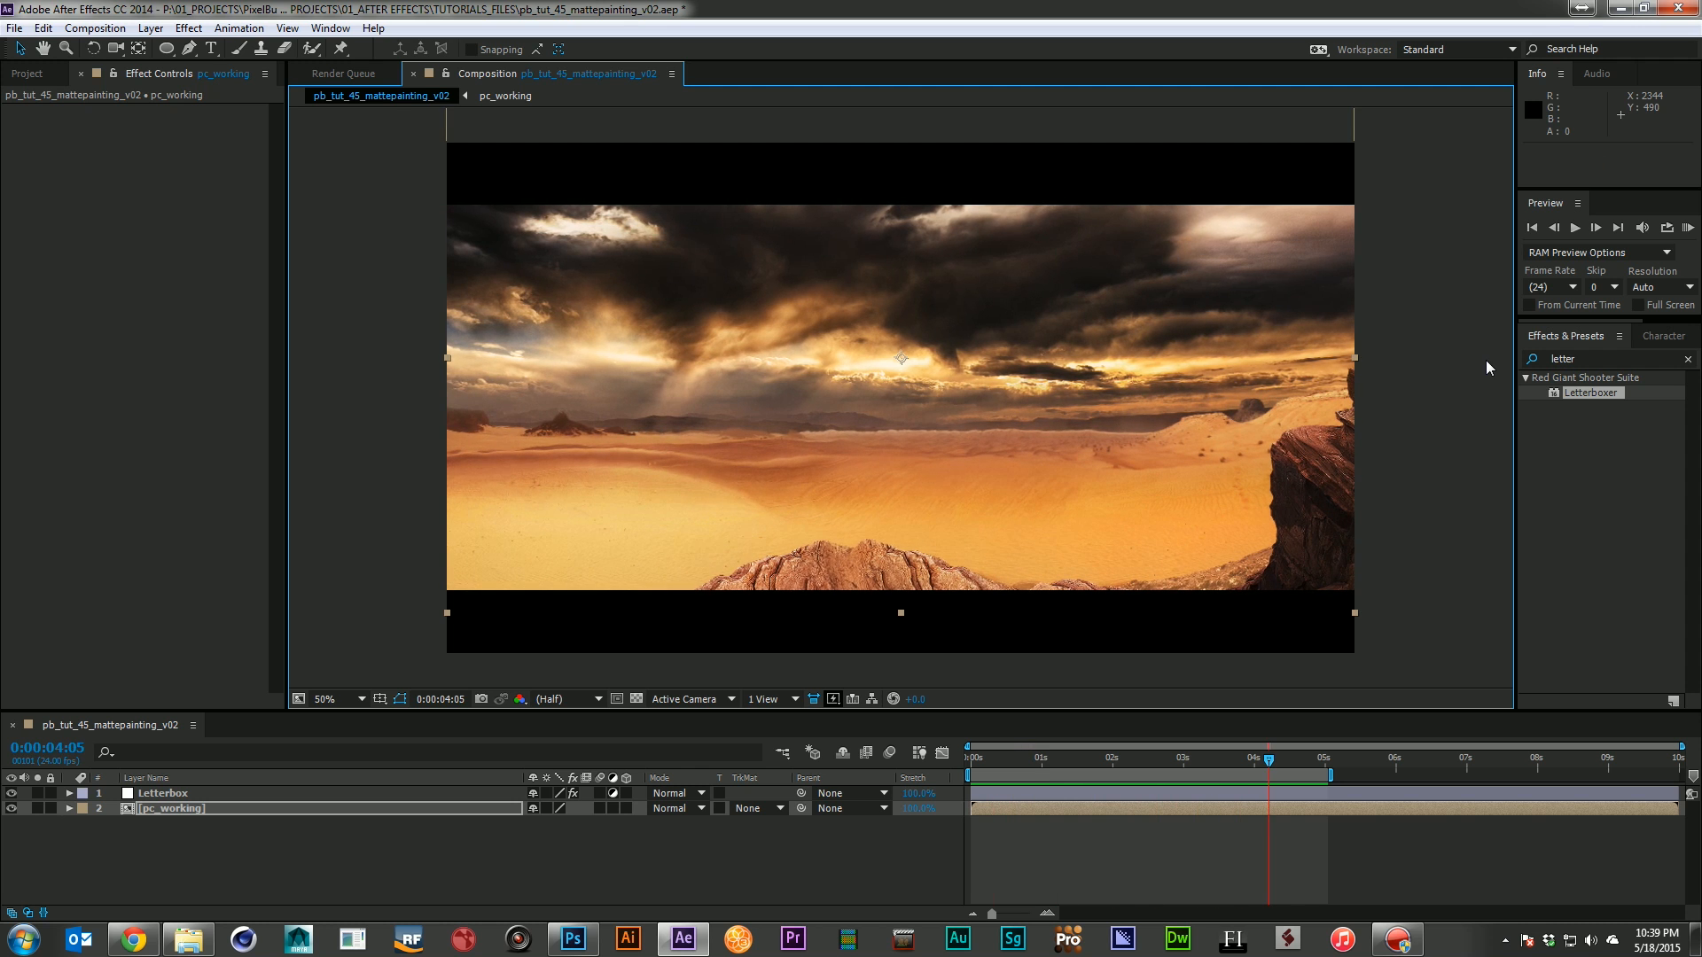